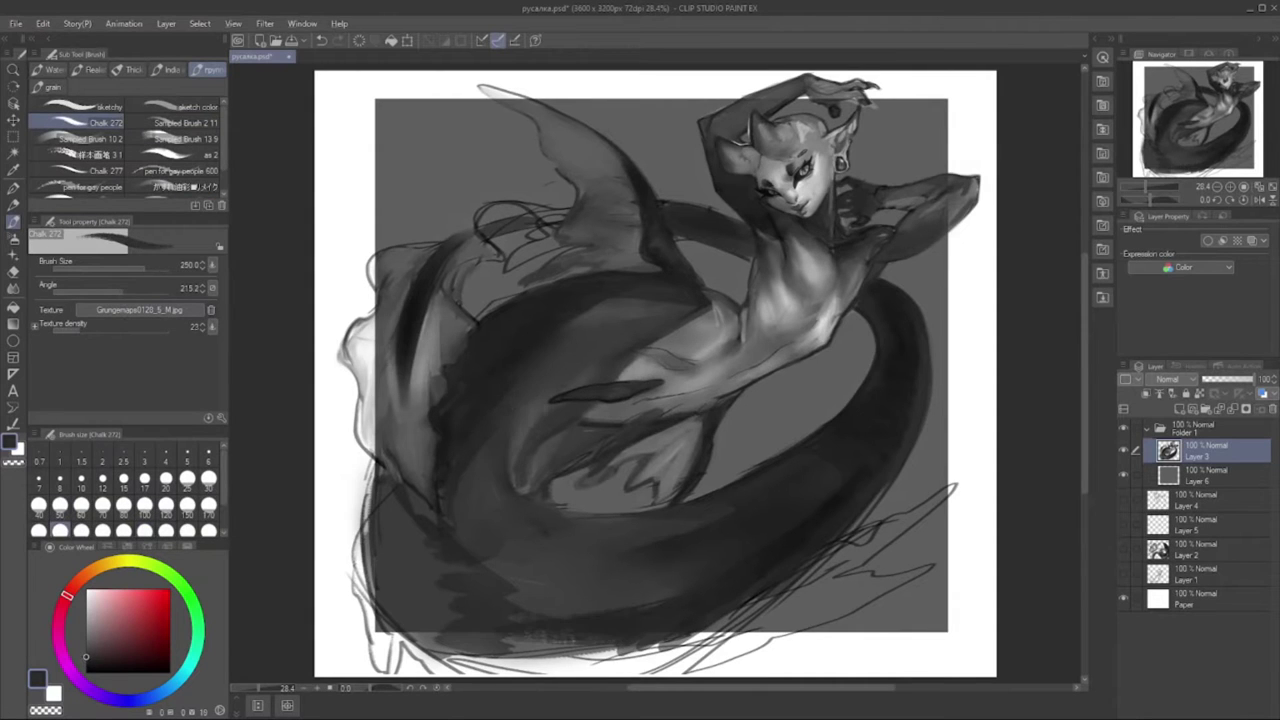
- Touch up the mermaid's tail shading with the Chalk 272 brush at size 30
click(208, 478)
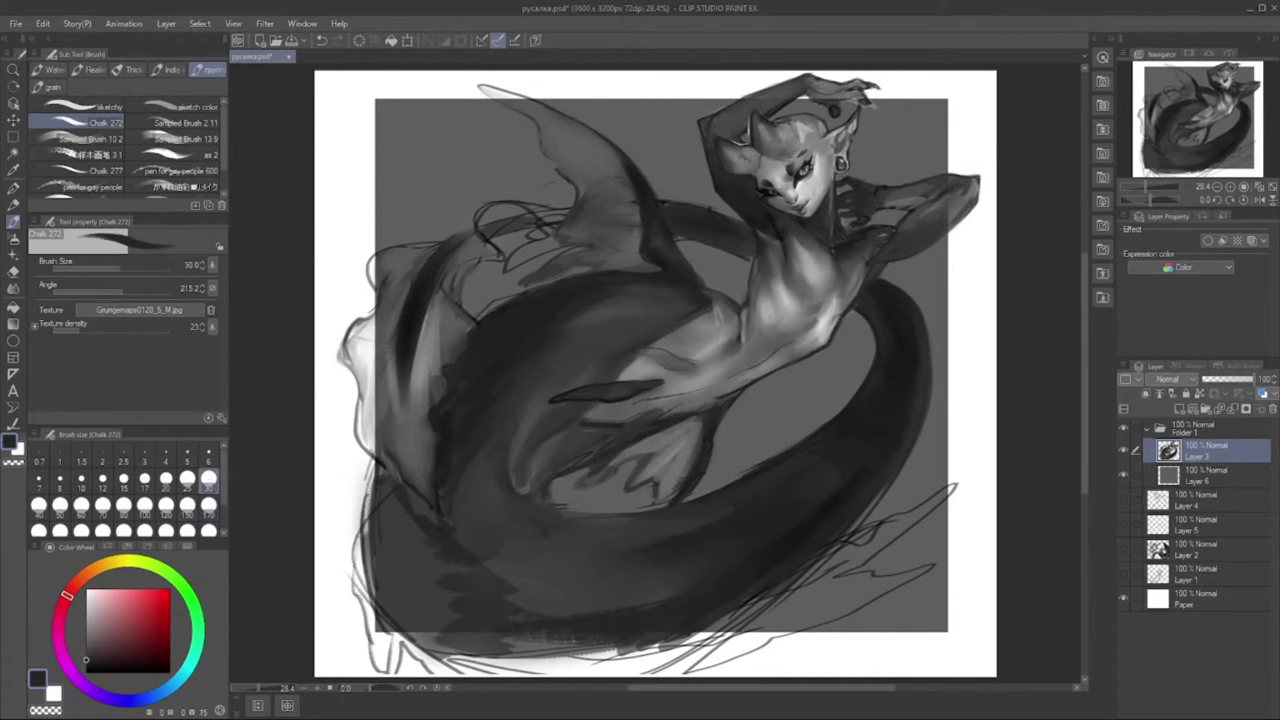
key(h)
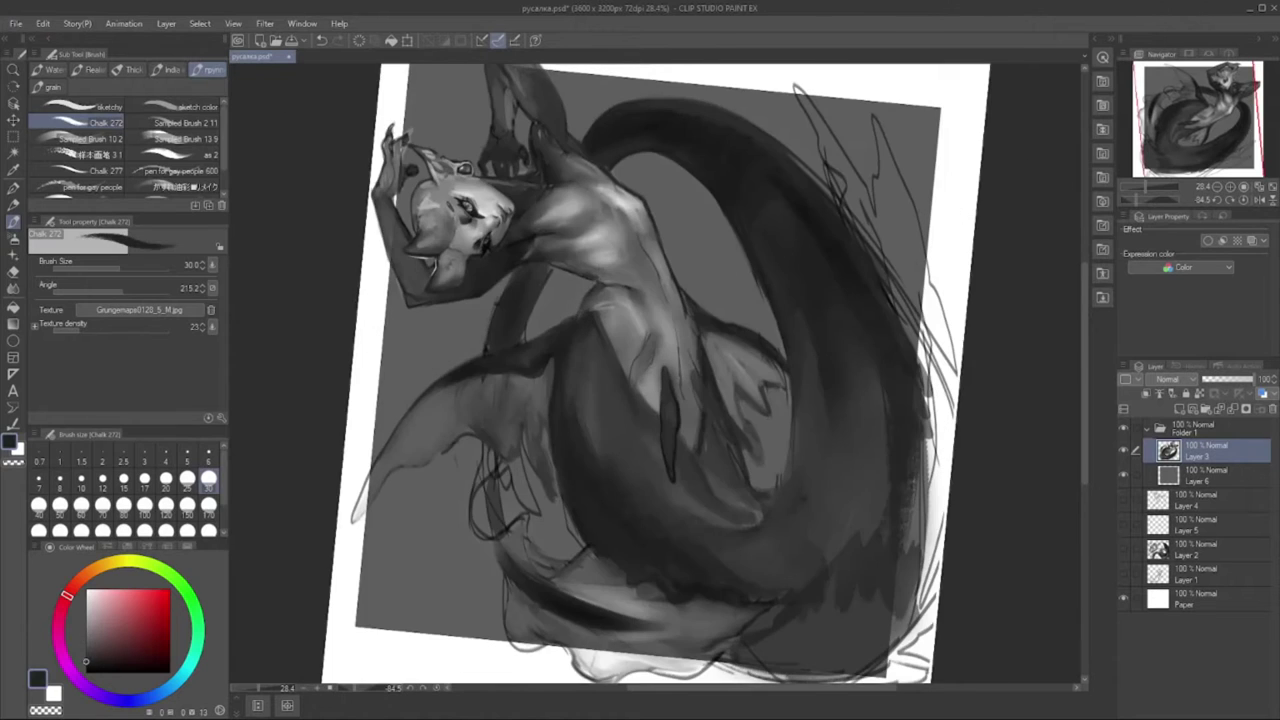
key(minus)
key(minus)
key(minus)
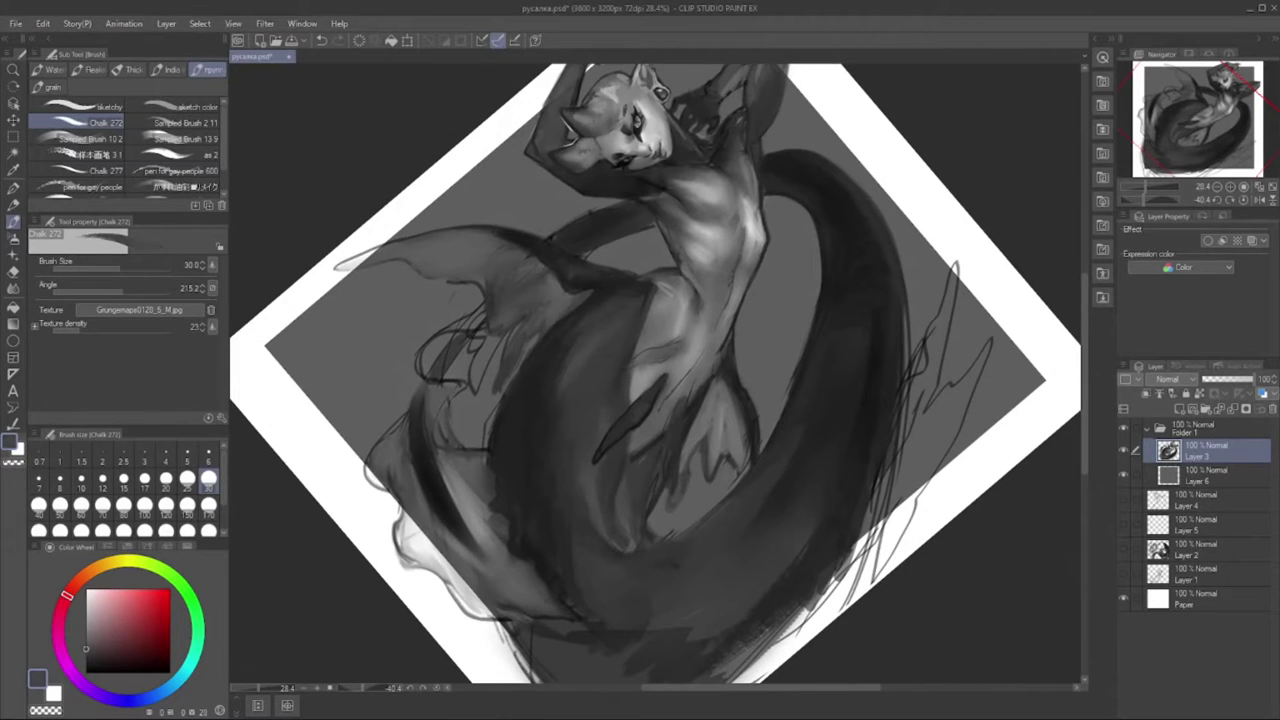
- Switch to the G-pen at brush size 60 and refine the dark edges of the figure's torso
key(p)
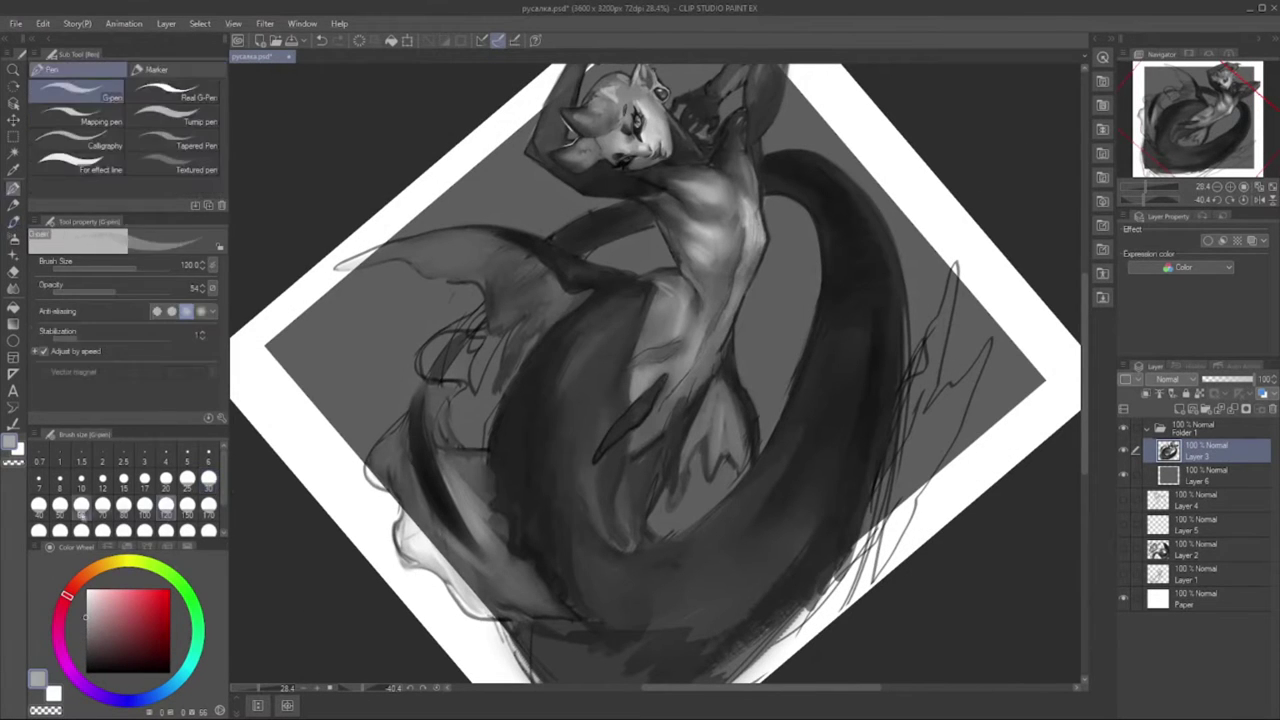
key(bracketleft)
key(bracketleft)
key(bracketleft)
key(bracketleft)
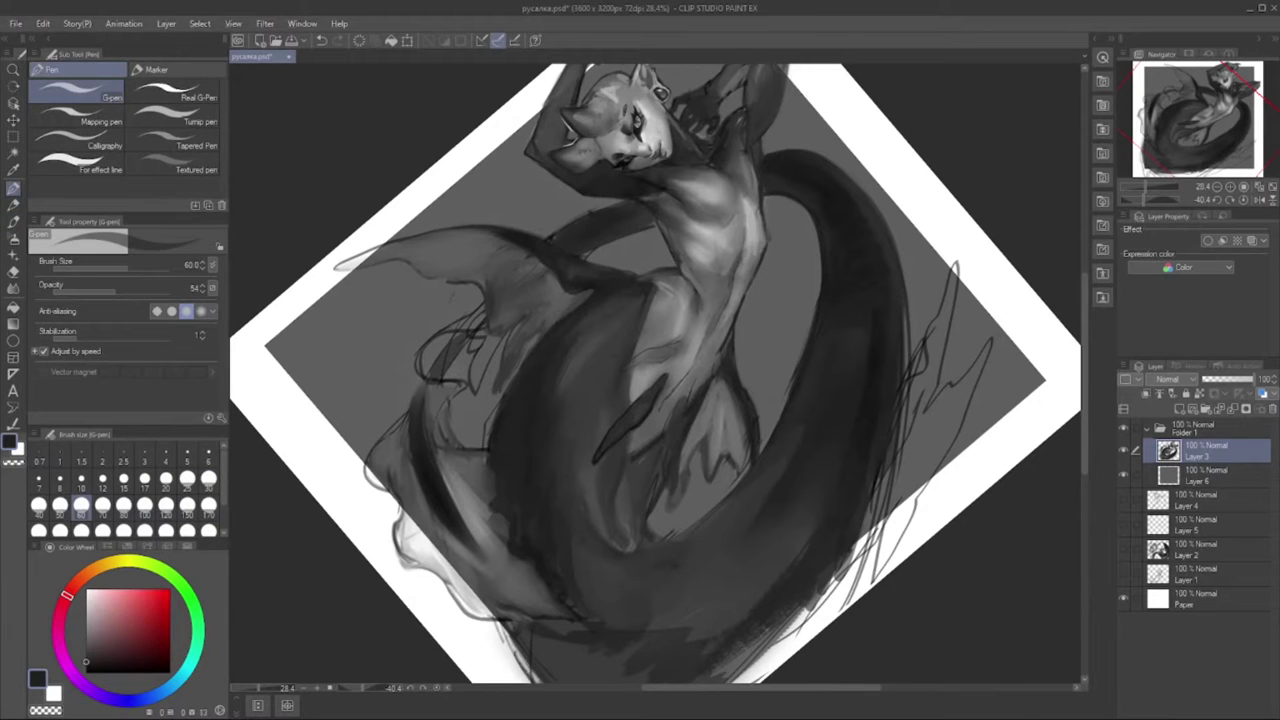
key(asciicircum)
key(asciicircum)
key(asciicircum)
key(asciicircum)
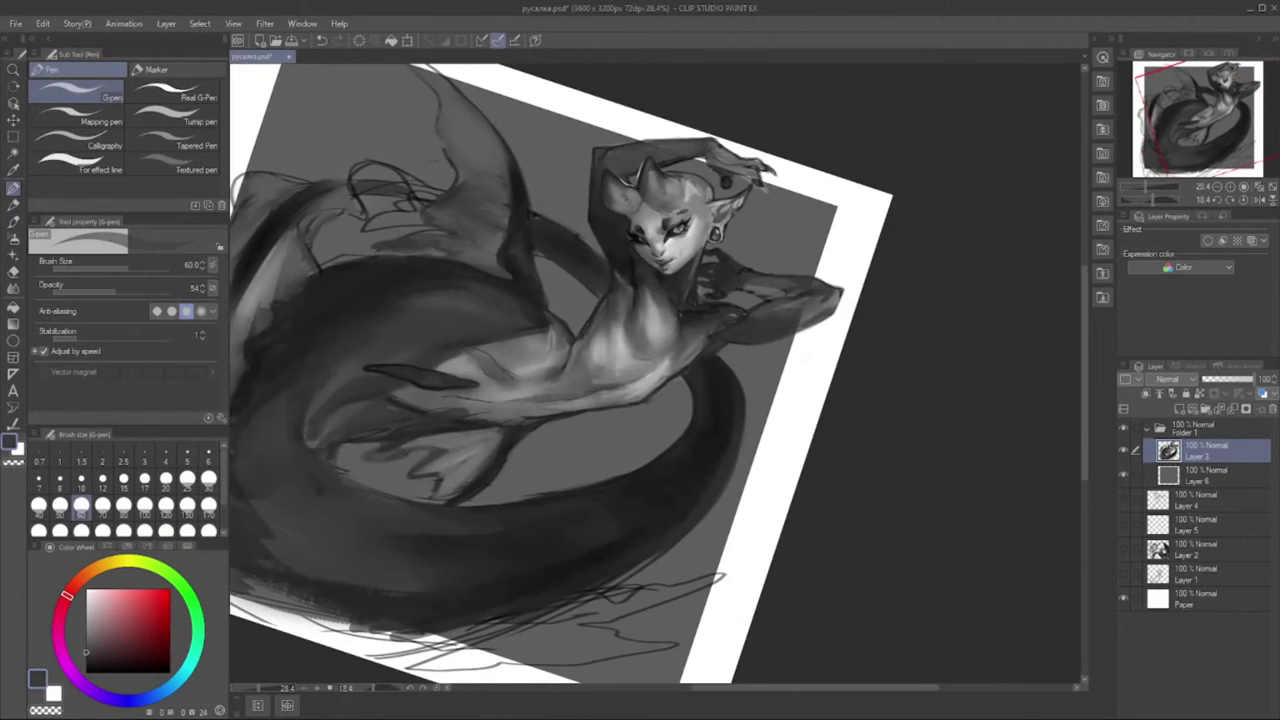
drag(655, 374, 627, 388)
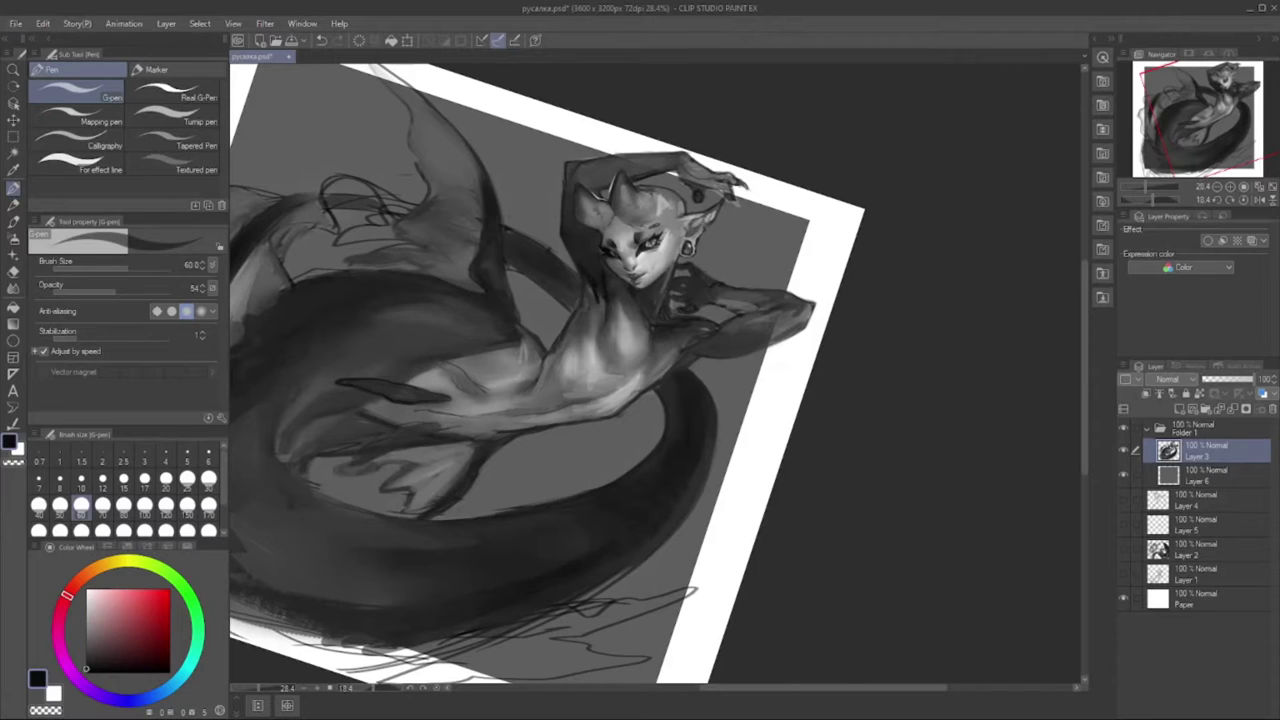
- Strengthen the dark shadows around the neck and shoulders with the G-pen
key(c)
key(c)
key(c)
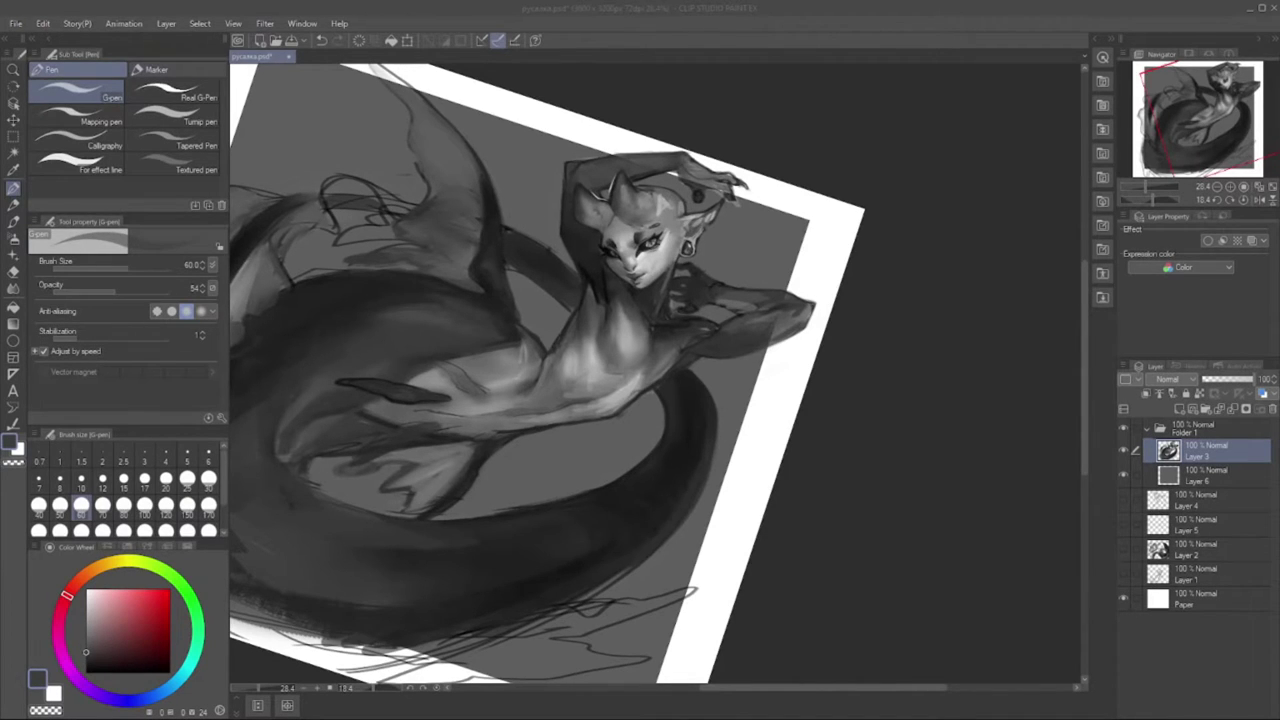
drag(655, 374, 620, 432)
key(c)
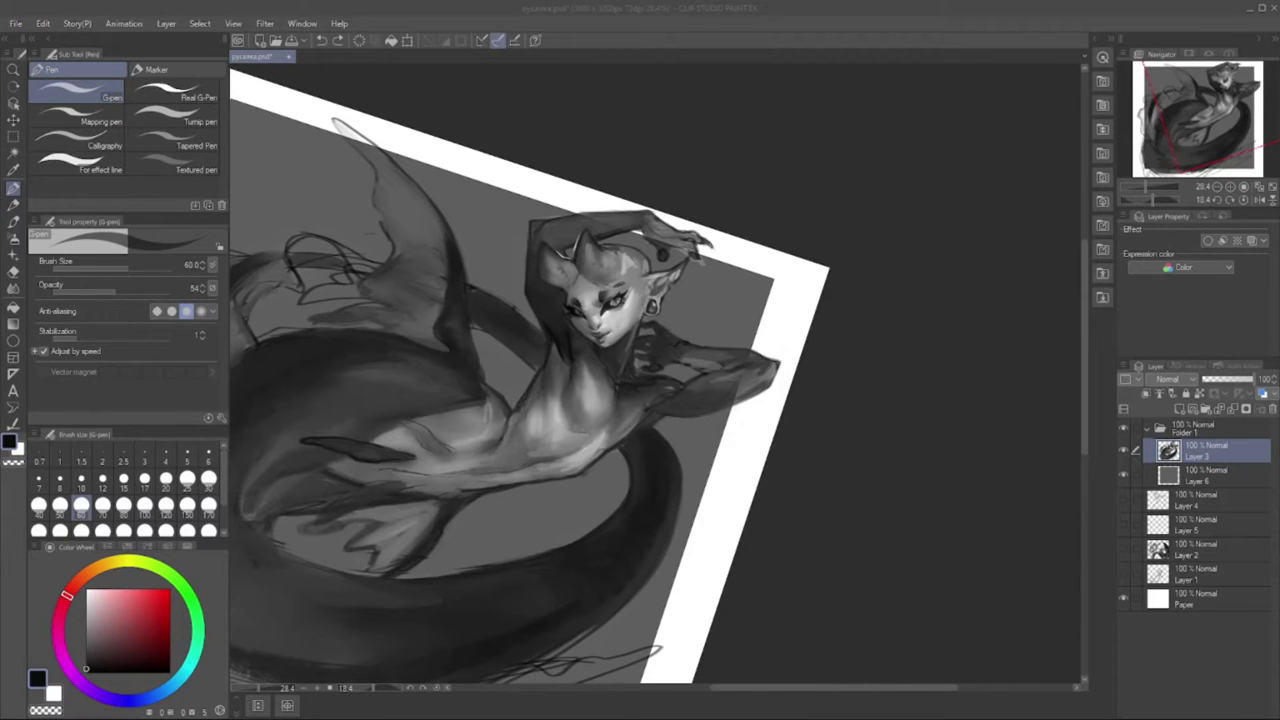
drag(640, 400, 661, 392)
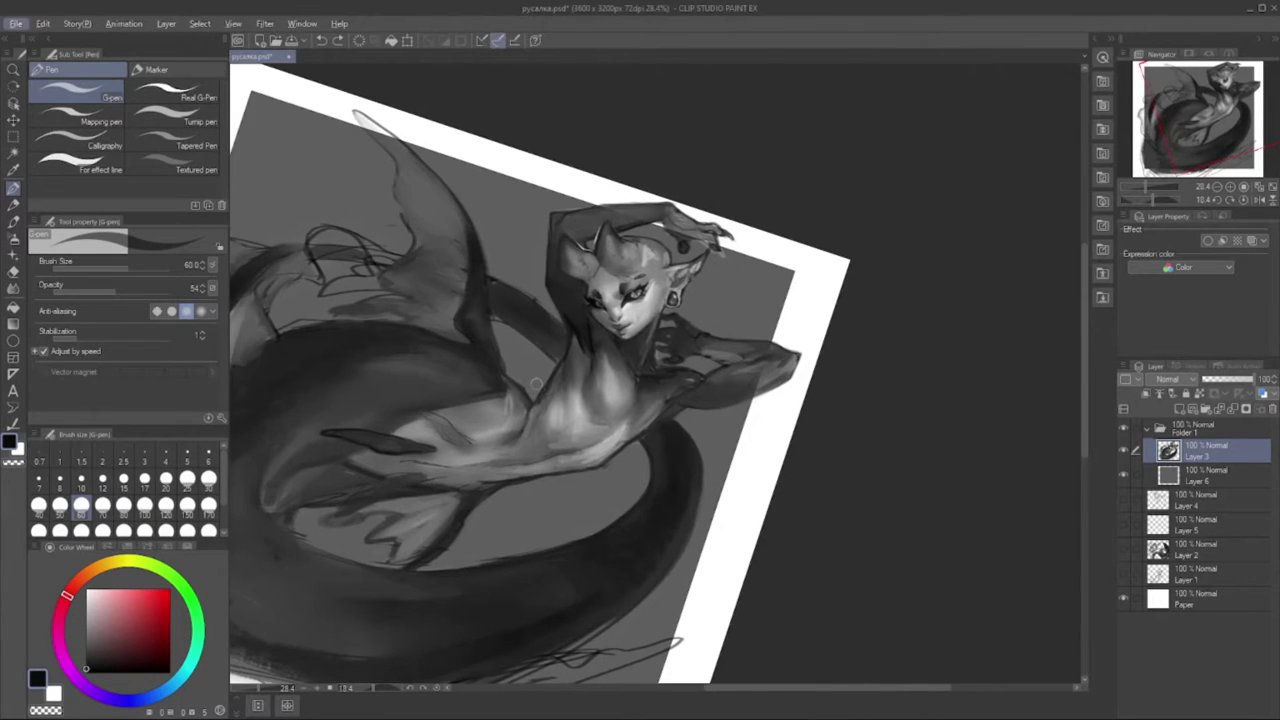
drag(535, 383, 657, 420)
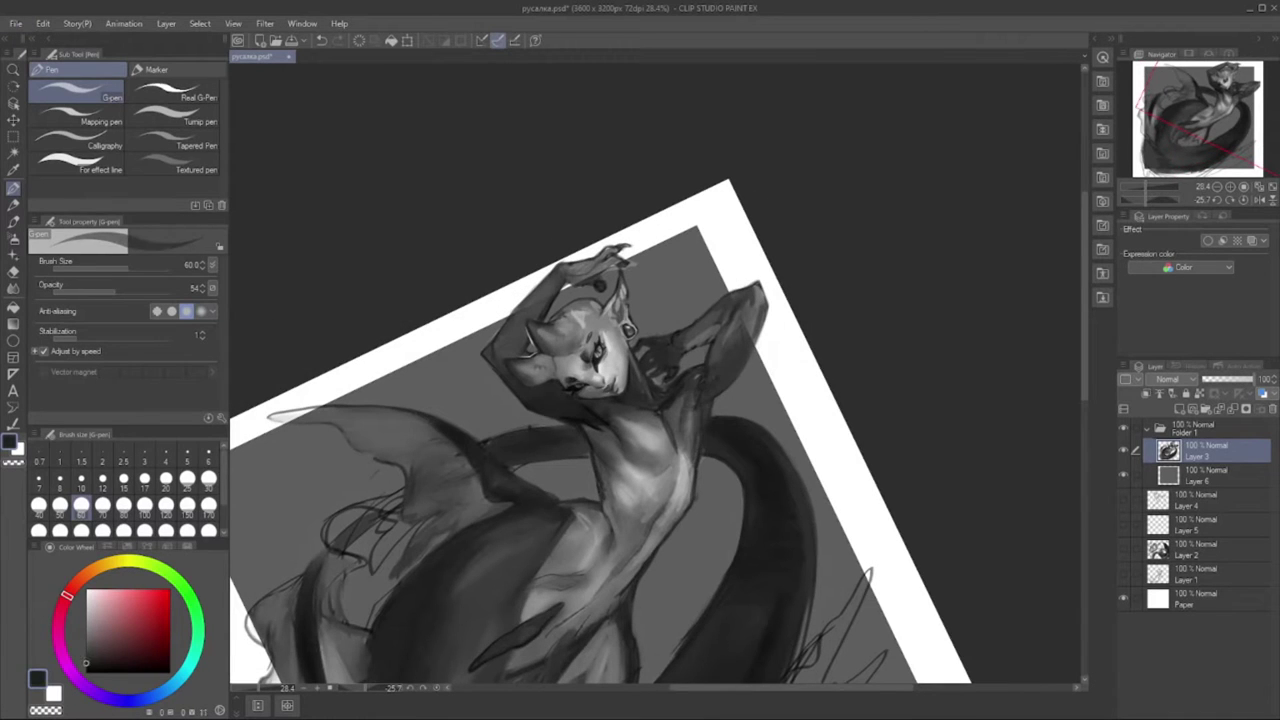
- Tone down the upper chest with sampled mid-greys using the G-pen at sizes 30 and 50
click(208, 479)
alt+click(610, 425)
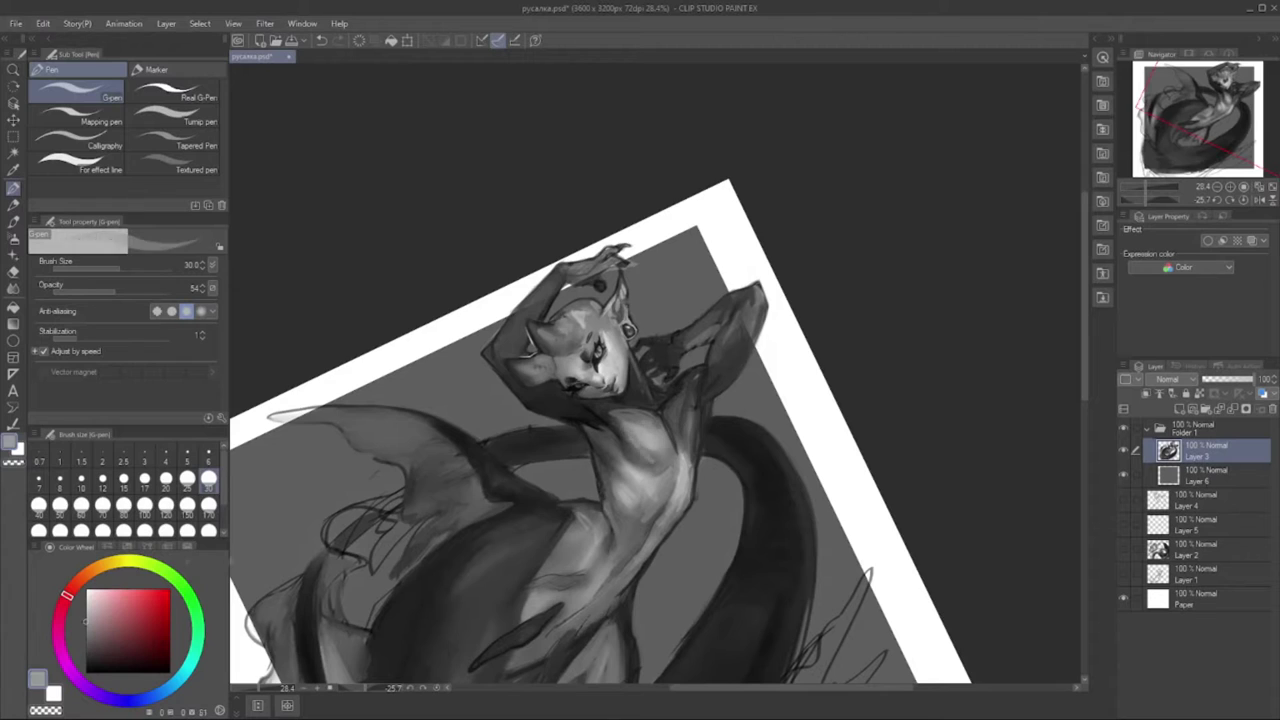
key(bracketright)
key(bracketright)
alt+click(688, 428)
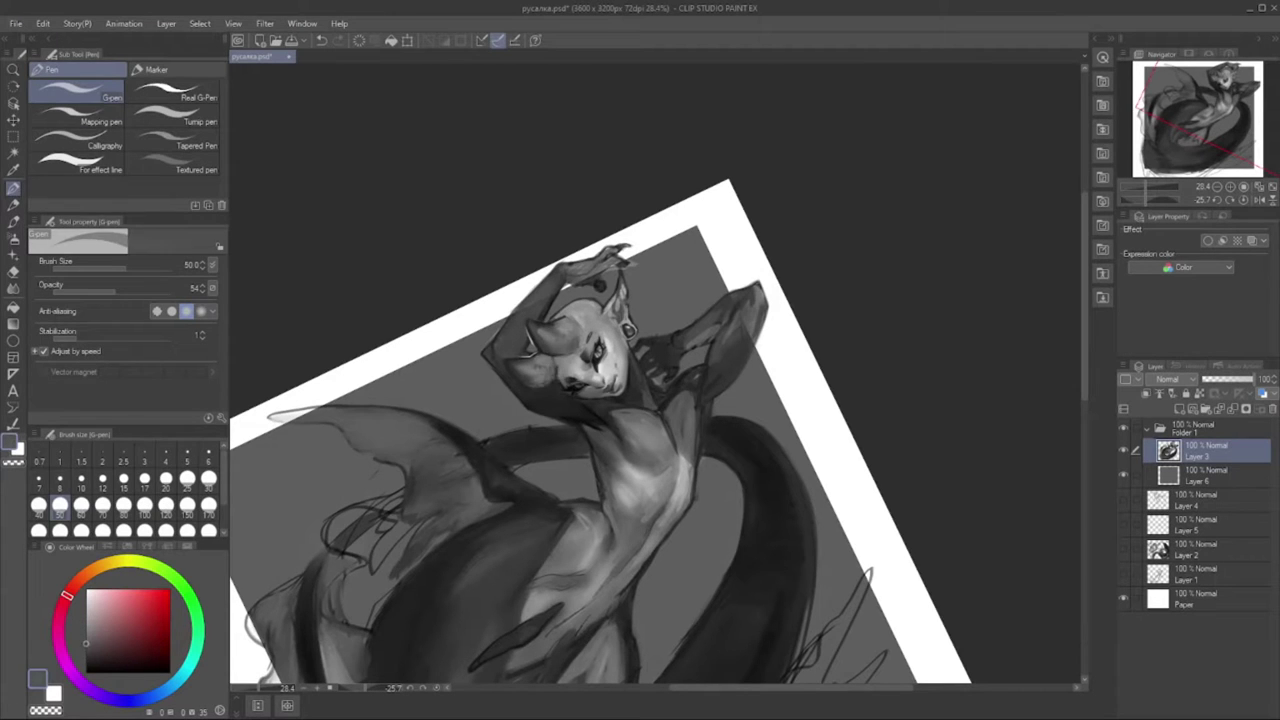
scroll(655, 430, right, 2)
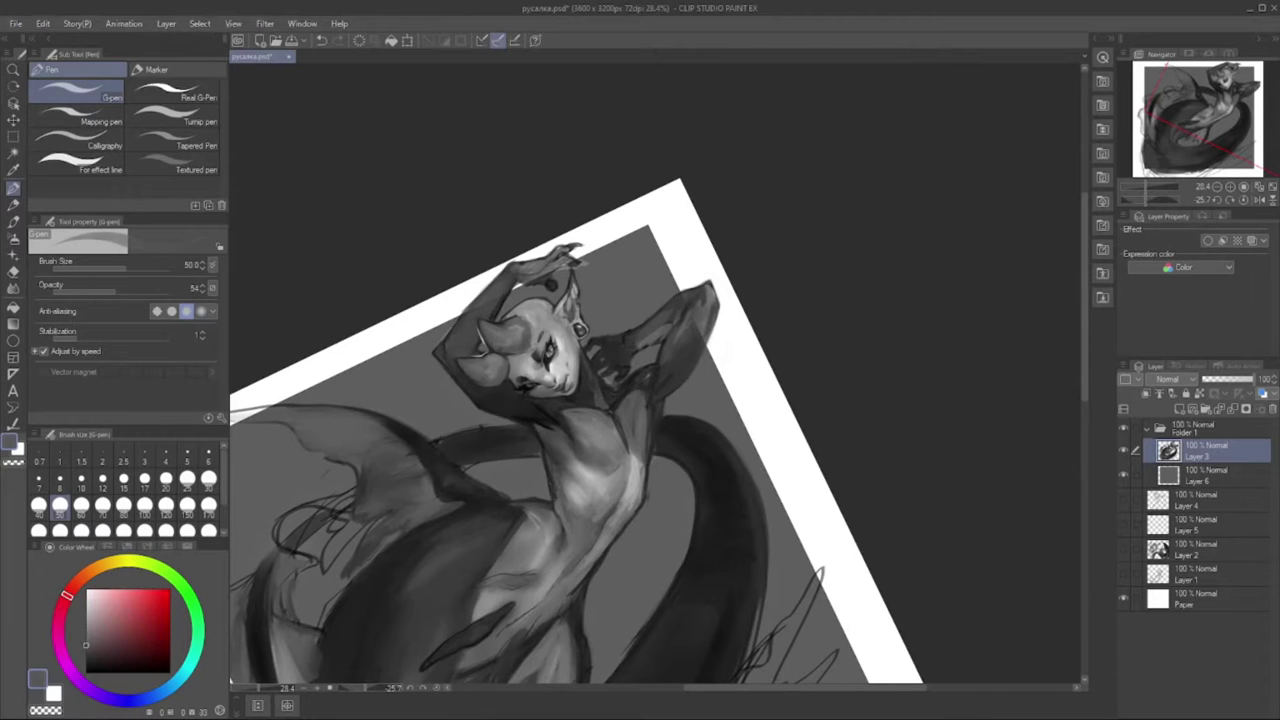
- Darken the neck, collarbone and arm contours with near-black using the G-pen at size 30
scroll(655, 430, right, 1)
click(208, 478)
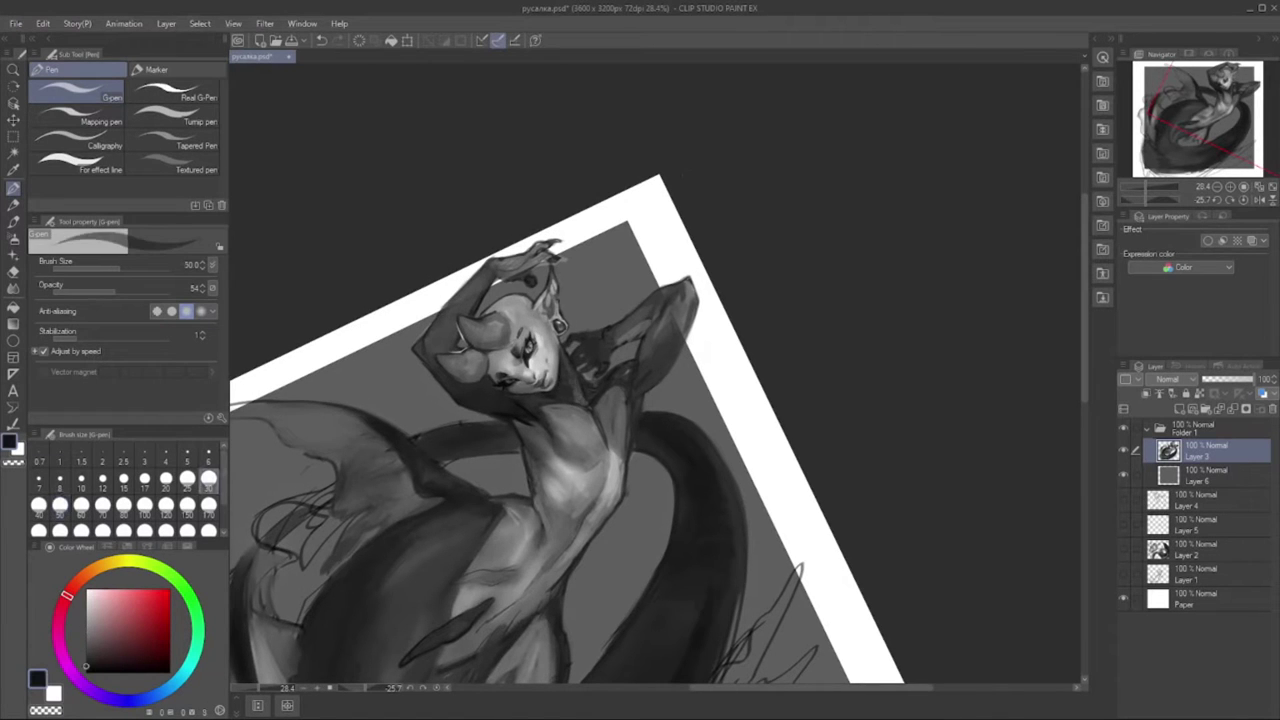
drag(800, 300, 760, 300)
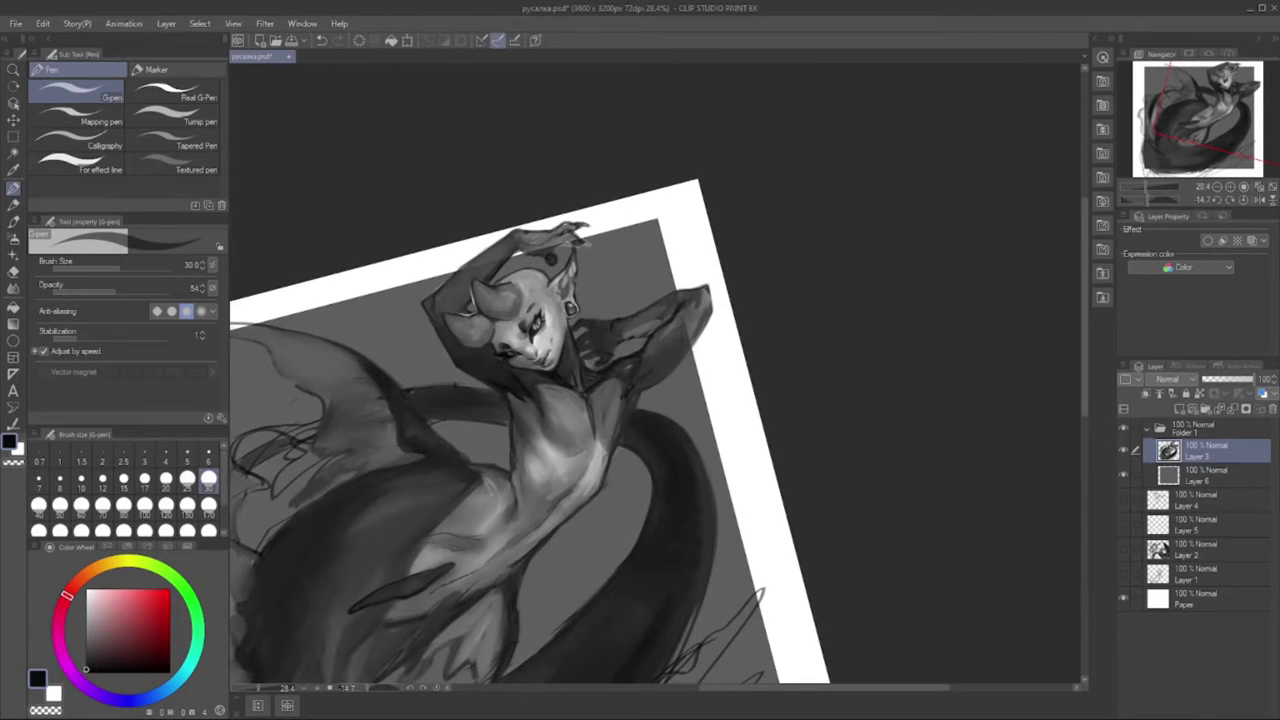
drag(760, 300, 740, 230)
key(e)
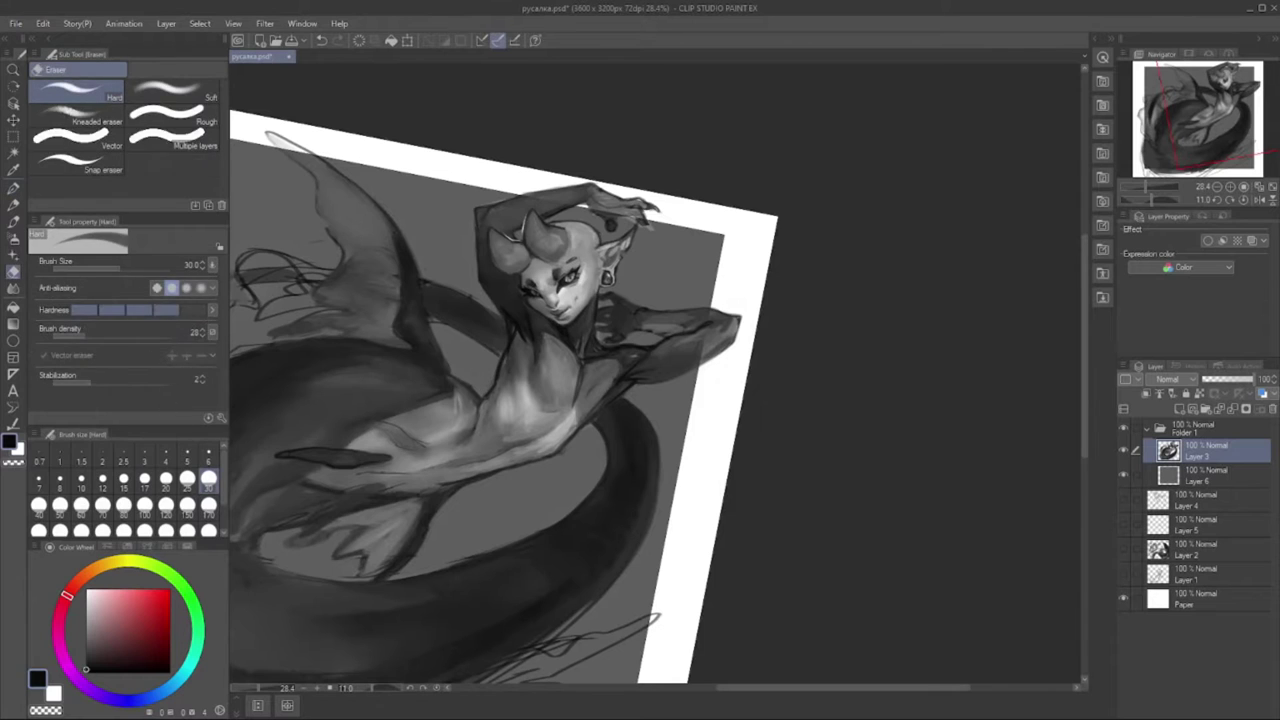
key(p)
- Model the chest and shoulder planes with sampled light and mid-grey tones using the G-pen at size 70
drag(740, 230, 620, 90)
click(102, 505)
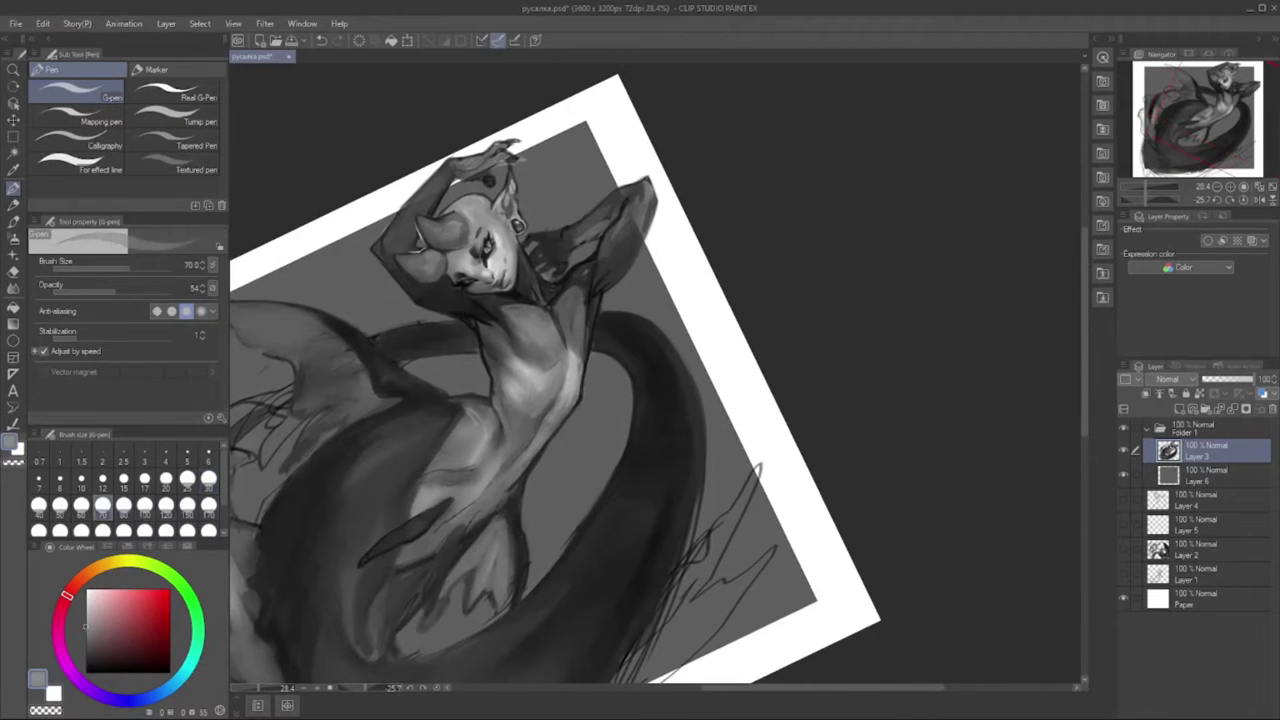
alt+click(540, 405)
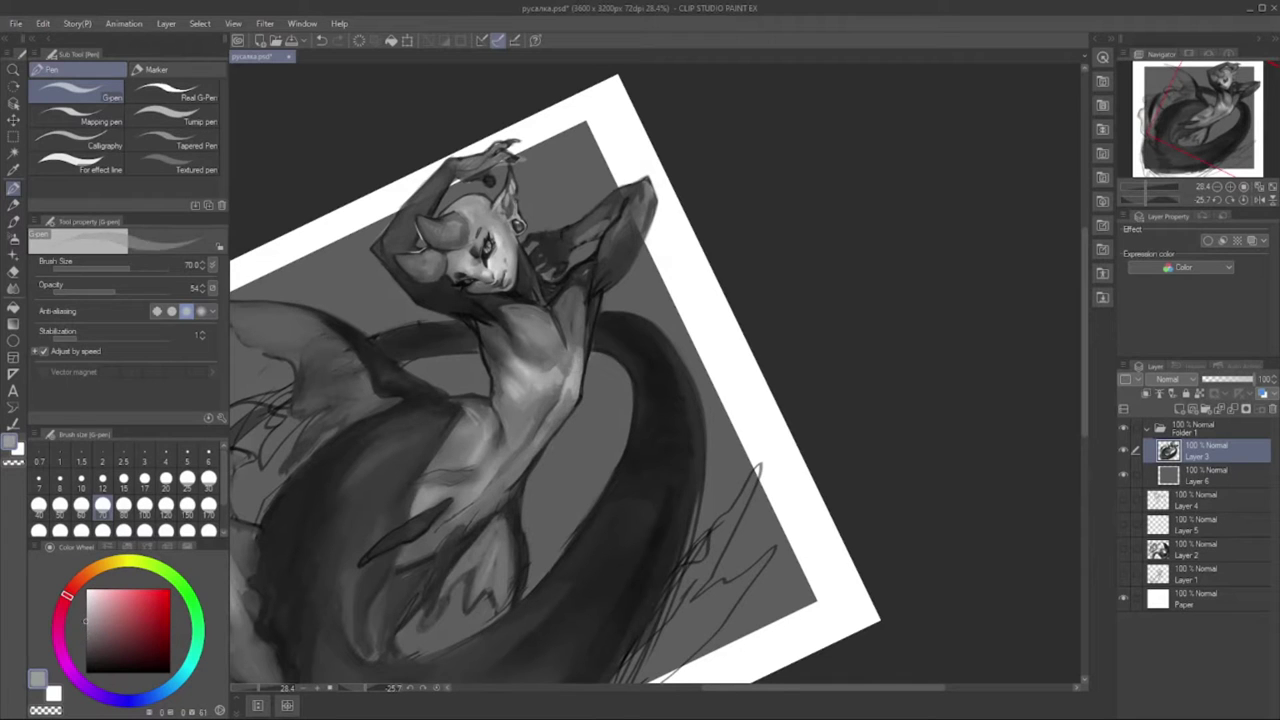
alt+click(535, 364)
alt+click(588, 345)
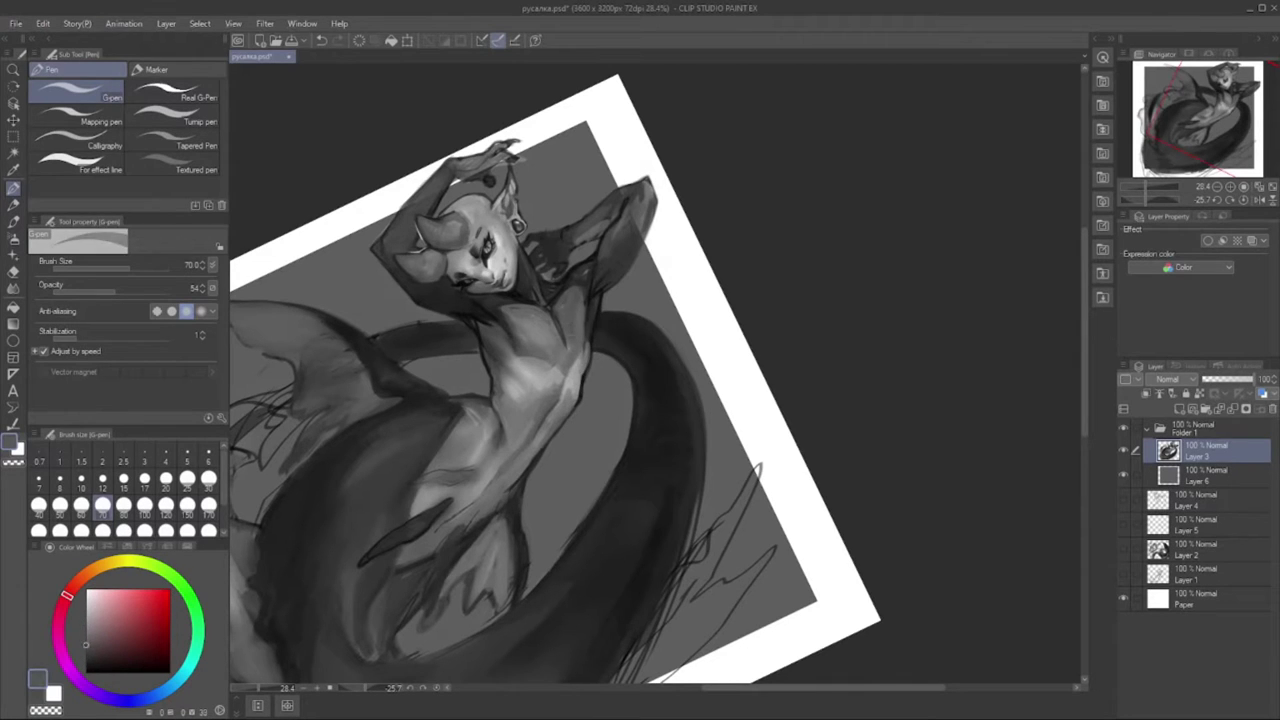
alt+click(523, 323)
alt+click(571, 320)
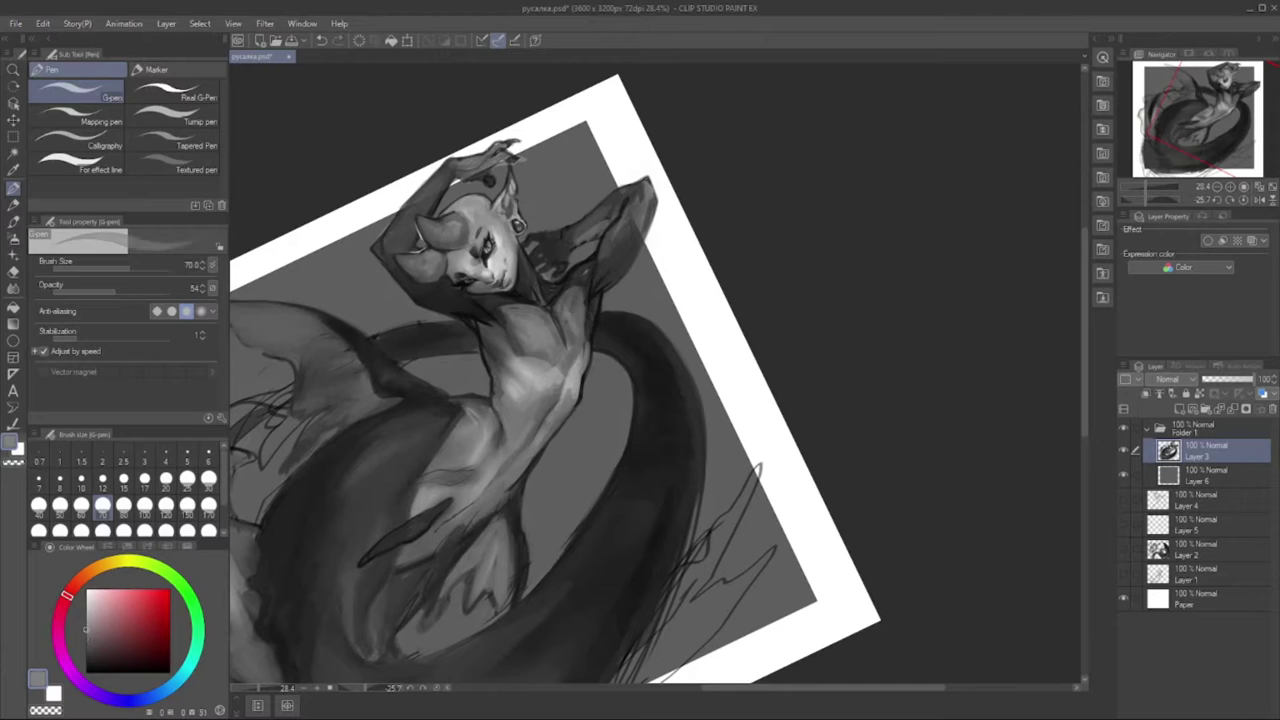
alt+click(564, 310)
alt+click(549, 308)
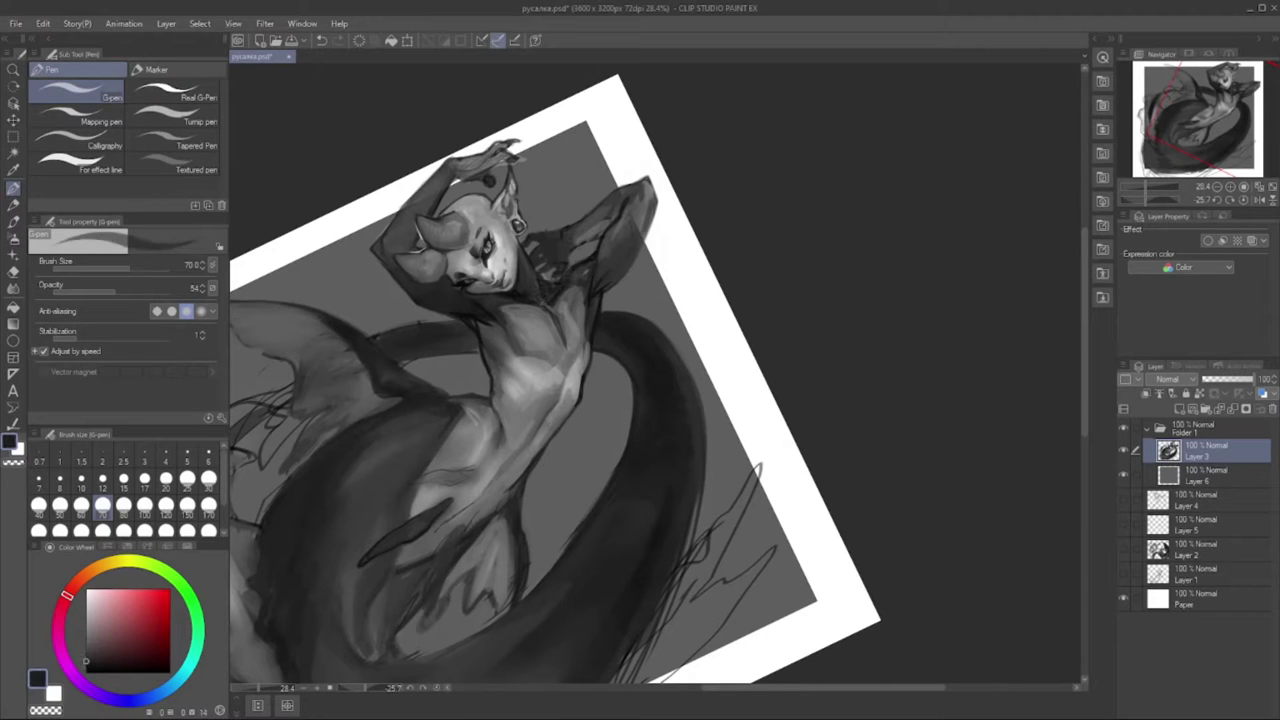
- Cover the bent arm behind the head with a dark tone and reduce the G-pen size to 25
mouse_move(610, 272)
mouse_down()
mouse_move(648, 188)
mouse_move(584, 236)
mouse_up()
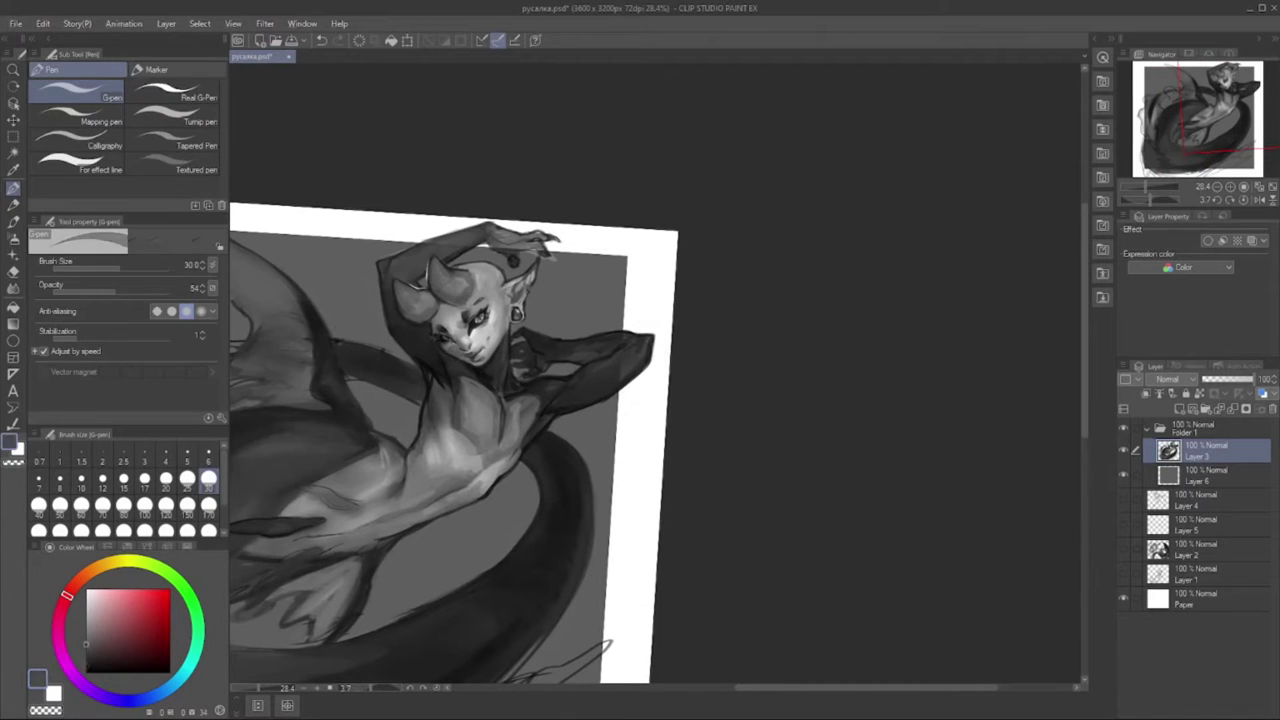
key(x)
key(bracketleft)
- Brighten the forehead and side of the face with light grey strokes
key(ctrl+plus)
key(ctrl+plus)
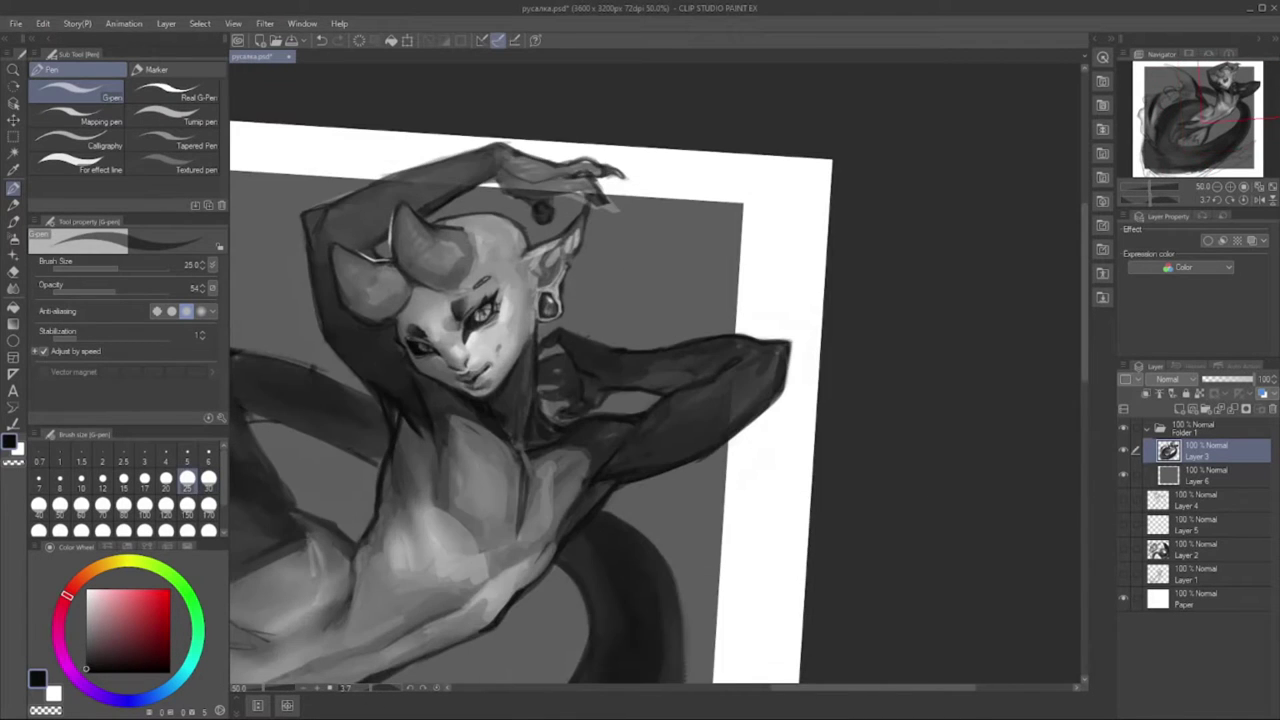
key(x)
key(x)
key(x)
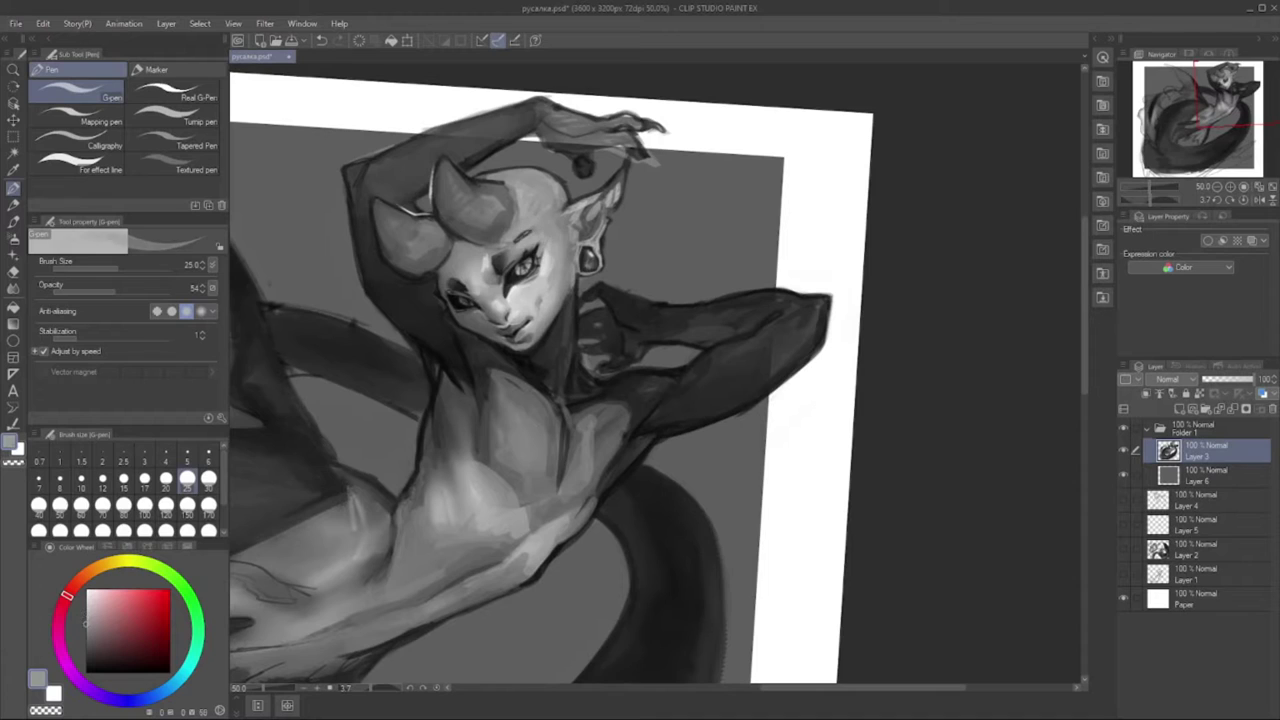
mouse_move(575, 210)
mouse_down()
mouse_move(550, 258)
mouse_move(545, 242)
mouse_up()
mouse_move(555, 185)
mouse_down()
mouse_move(508, 210)
mouse_move(498, 184)
mouse_move(572, 292)
mouse_move(532, 378)
mouse_up()
key(x)
key(x)
key(x)
key(x)
key(x)
- Repaint the brow area and nose bridge with alternating light and dark strokes
drag(456, 276, 500, 252)
drag(508, 270, 498, 244)
key(x)
key(x)
key(x)
key(x)
key(x)
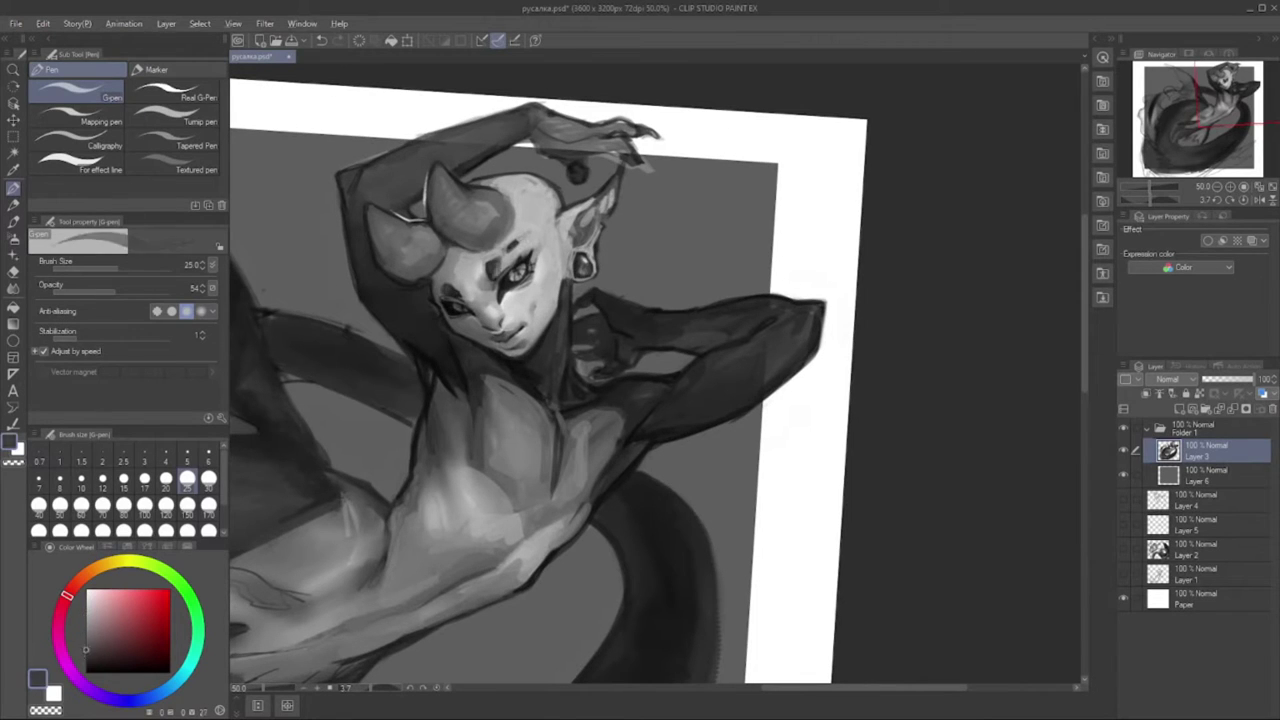
- Refine the dark eye markings and paint pale highlights around the eyes and nose
key(x)
key(x)
mouse_move(458, 300)
mouse_down()
mouse_move(520, 272)
mouse_move(462, 310)
mouse_move(494, 306)
mouse_up()
key(x)
key(x)
key(x)
key(x)
key(x)
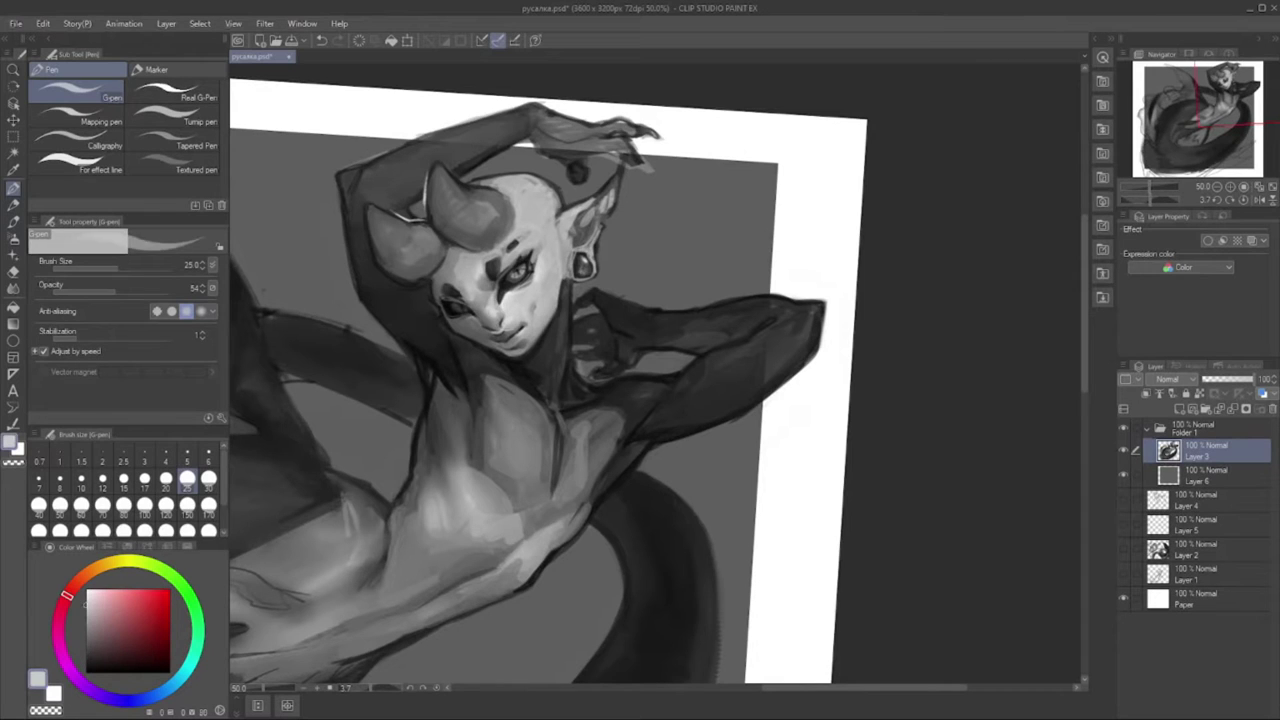
key(x)
key(x)
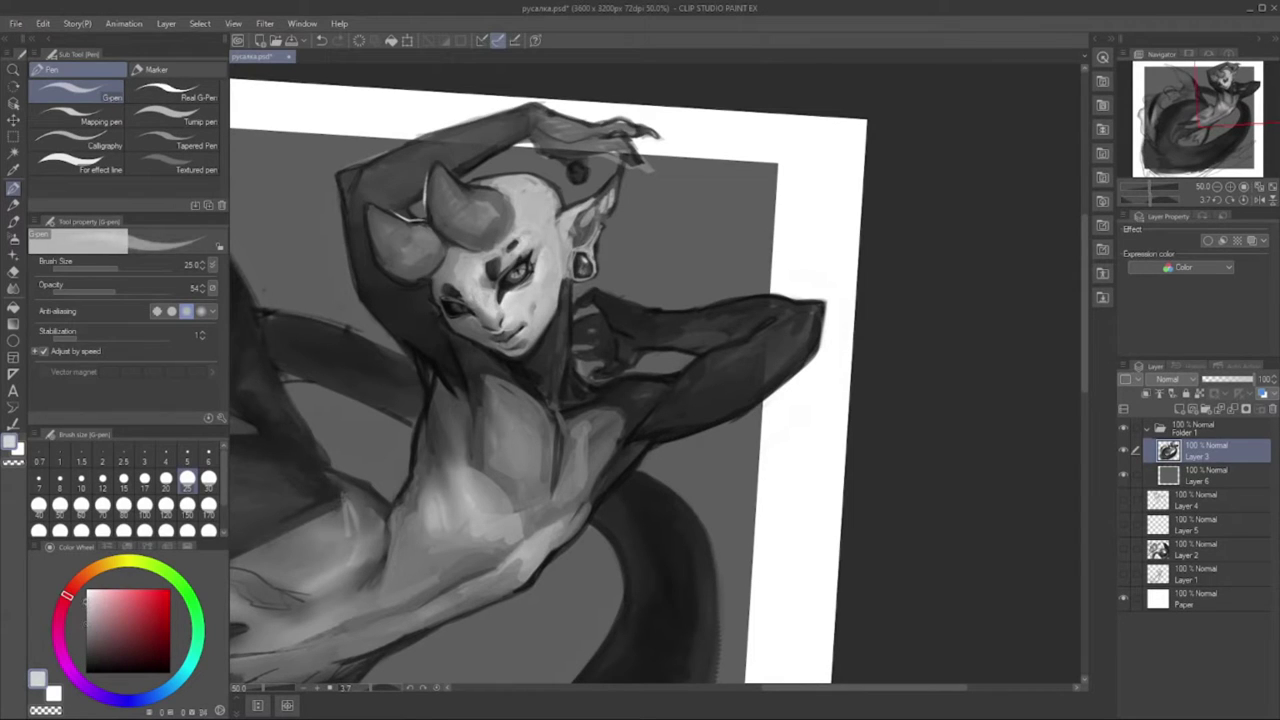
- Rework the pointed ear with light highlights and darker inner shading
key(x)
key(x)
mouse_move(580, 210)
mouse_down()
mouse_move(584, 240)
mouse_move(596, 240)
mouse_up()
key(x)
key(x)
mouse_move(600, 190)
mouse_down()
mouse_move(594, 225)
mouse_move(566, 228)
mouse_move(570, 248)
mouse_up()
key(x)
key(x)
key(x)
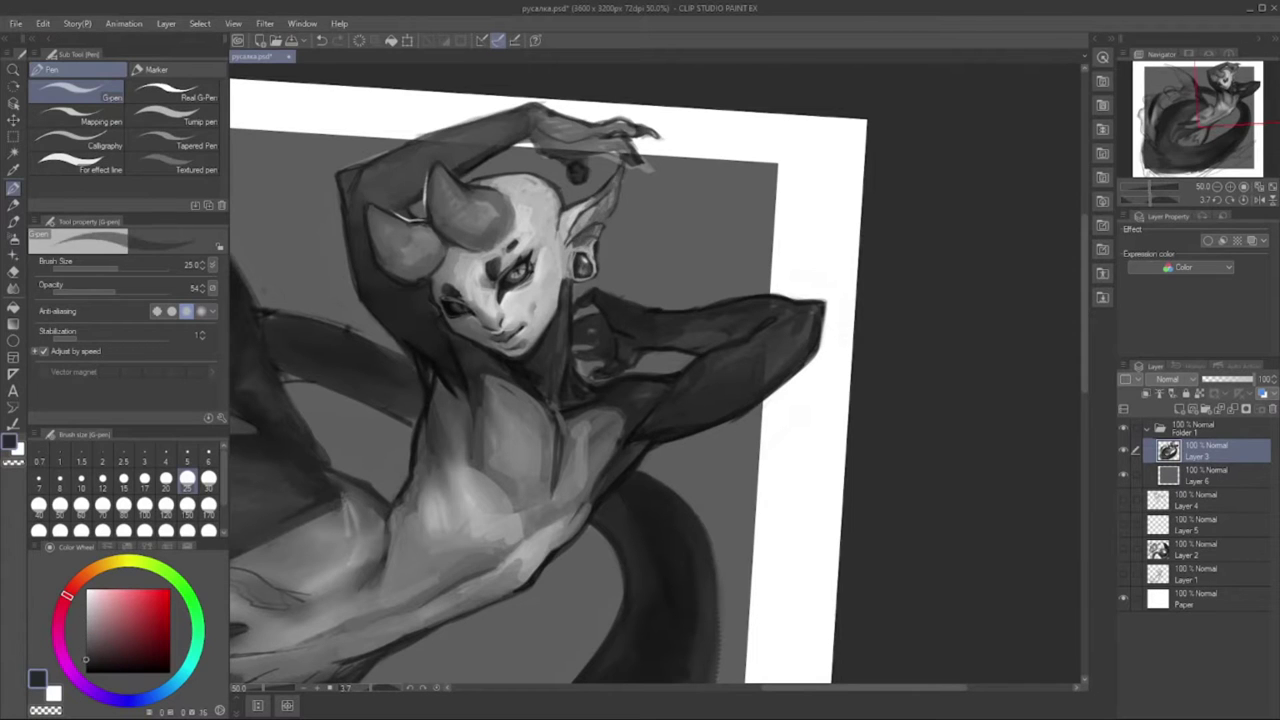
key(x)
drag(615, 172, 586, 252)
key(x)
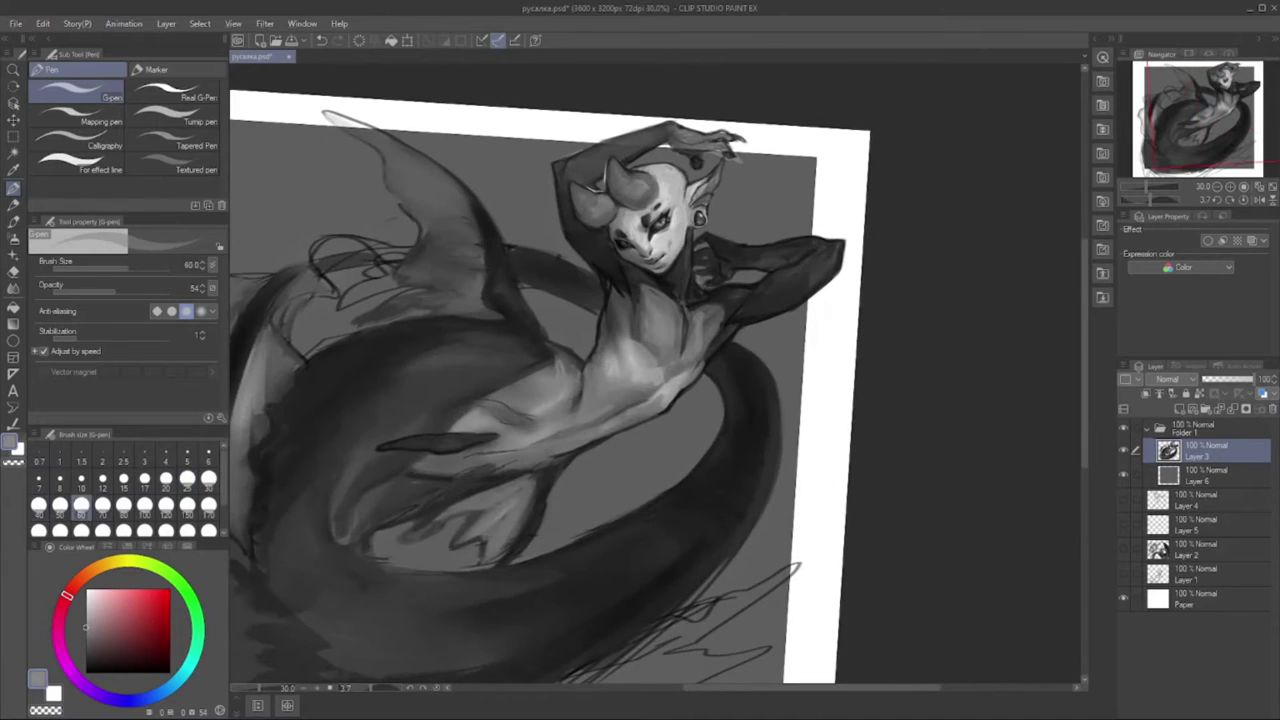
- Shade the side of the chest below the raised arm with the G-pen at size 60
key(x)
drag(598, 352, 608, 382)
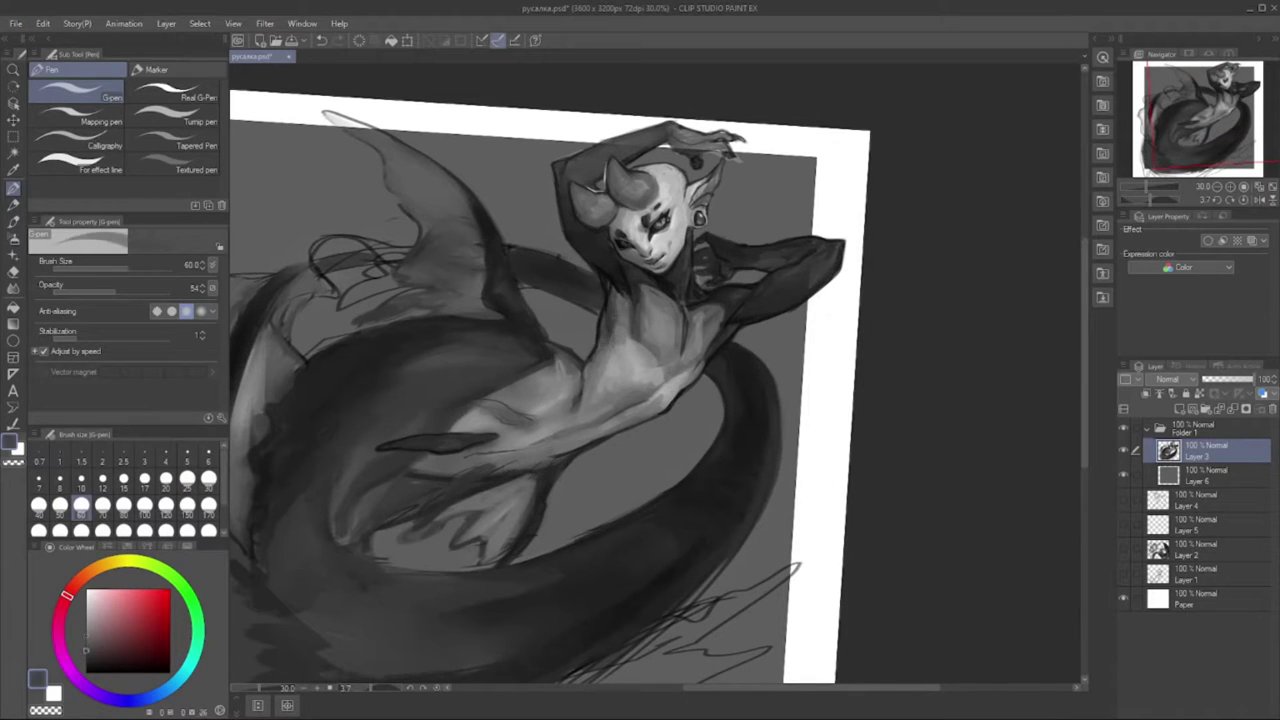
drag(620, 294, 612, 340)
key(x)
mouse_move(620, 280)
mouse_down()
mouse_move(606, 294)
mouse_move(620, 288)
mouse_up()
key(x)
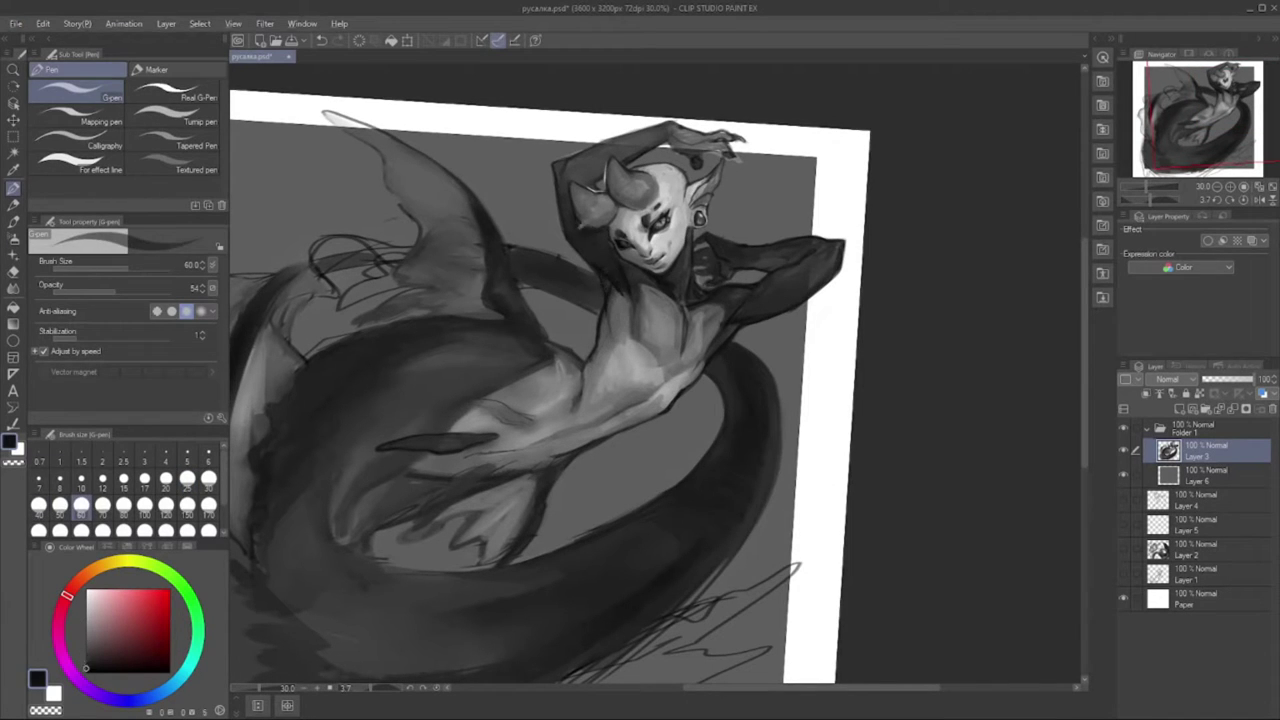
- Deepen the shadow on the raised arm beside the horns
drag(574, 220, 596, 240)
key(x)
key(x)
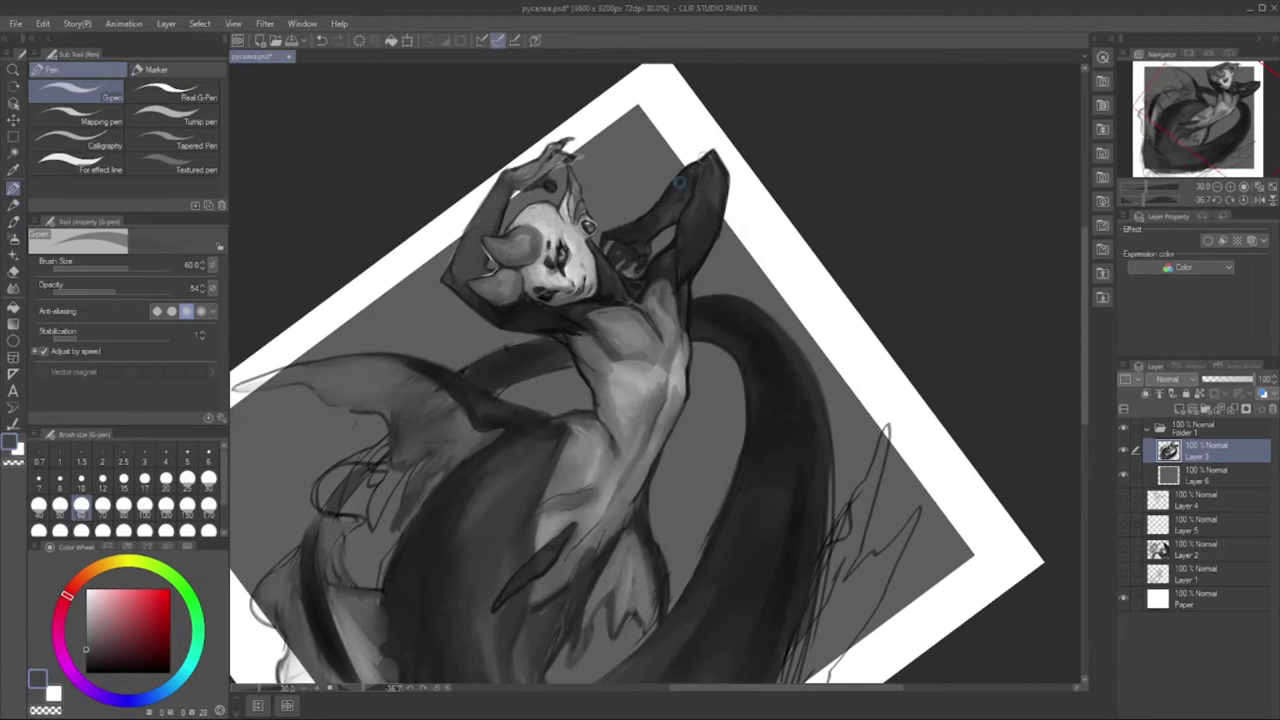
- Paint the bent arm behind the head with dark shading and a light grey edge along the forearm
key(x)
drag(682, 180, 634, 226)
key(x)
key(x)
key(x)
key(x)
key(x)
key(x)
mouse_move(700, 162)
mouse_down()
mouse_move(690, 215)
mouse_move(652, 214)
mouse_up()
- Paint dark strokes along the lower waist and through the hip fin
key(@)
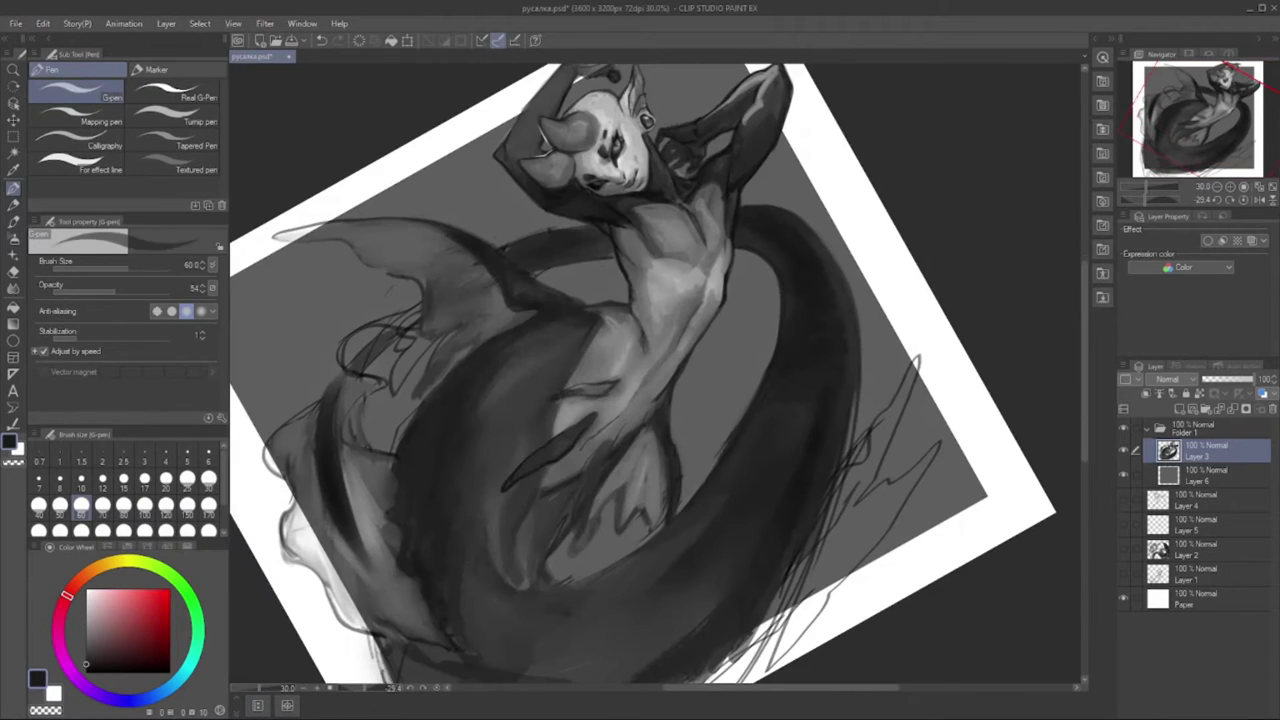
key(x)
drag(650, 410, 646, 430)
drag(612, 438, 576, 544)
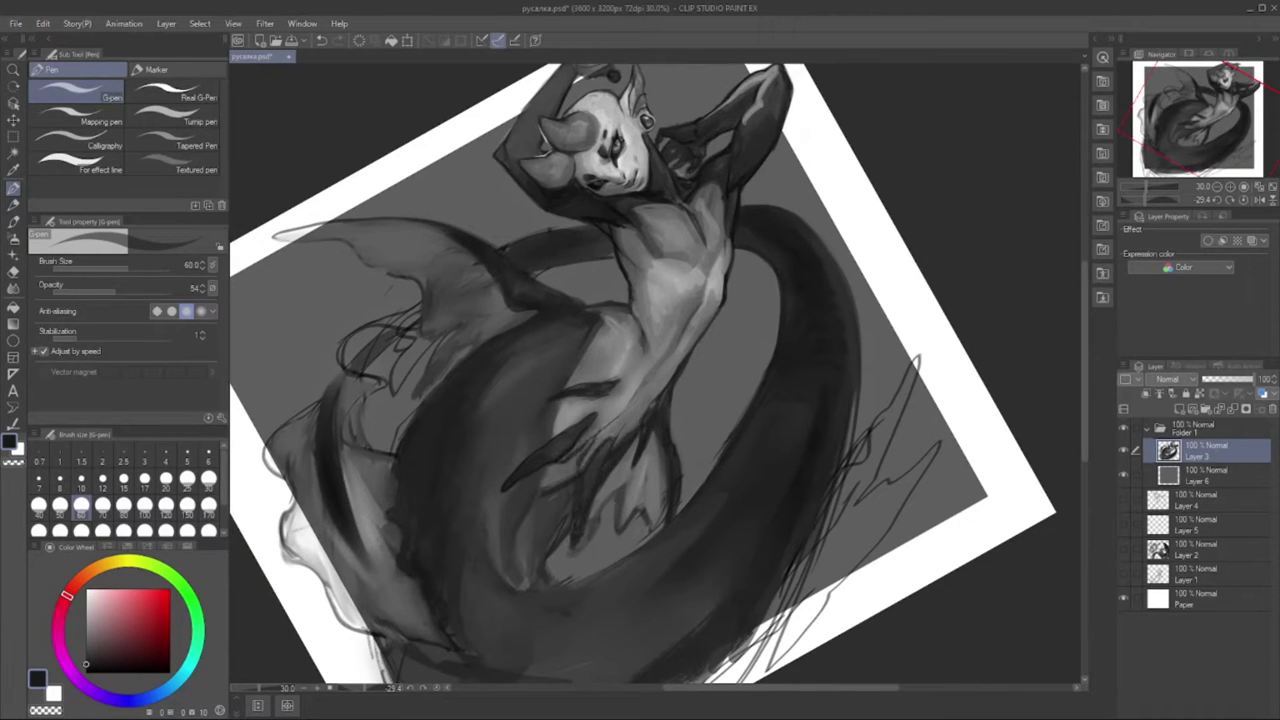
- Blend dark and mid-grey strokes into the lower waist and the base of the hip fin
key(x)
mouse_move(590, 436)
mouse_down()
mouse_move(578, 504)
mouse_move(594, 460)
mouse_up()
mouse_move(632, 345)
mouse_down()
mouse_move(612, 396)
mouse_move(584, 374)
mouse_up()
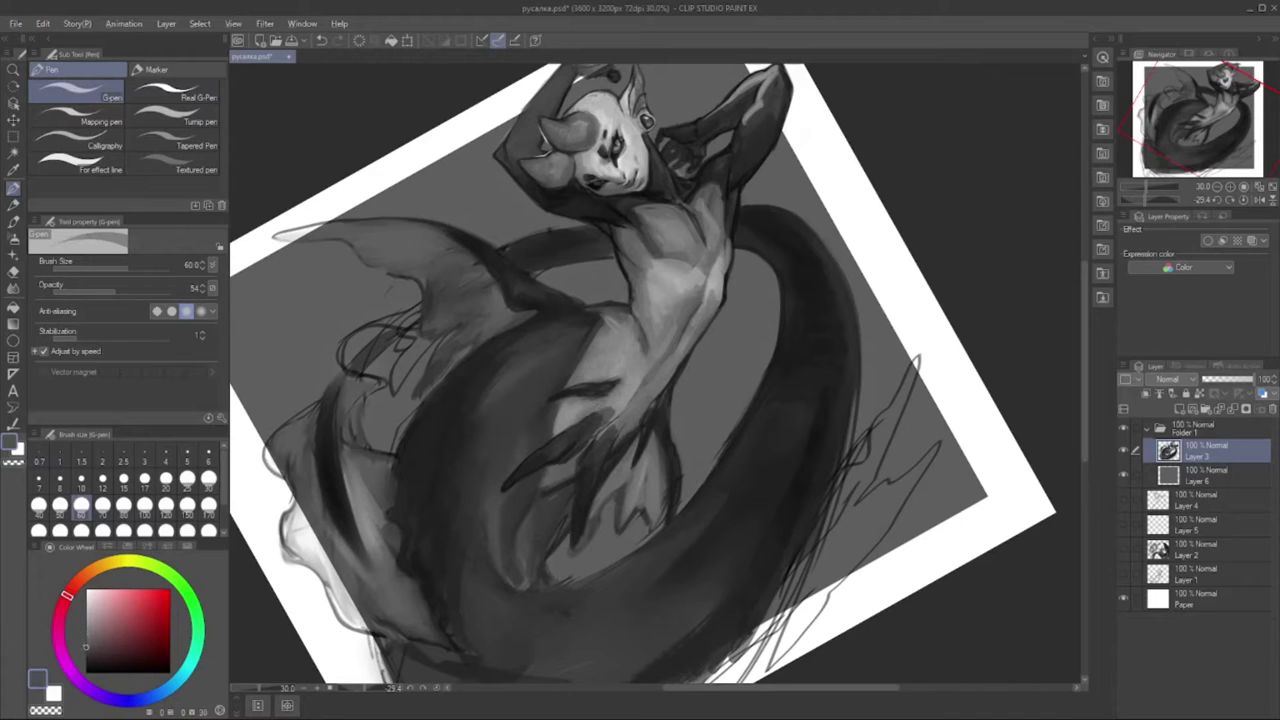
key(x)
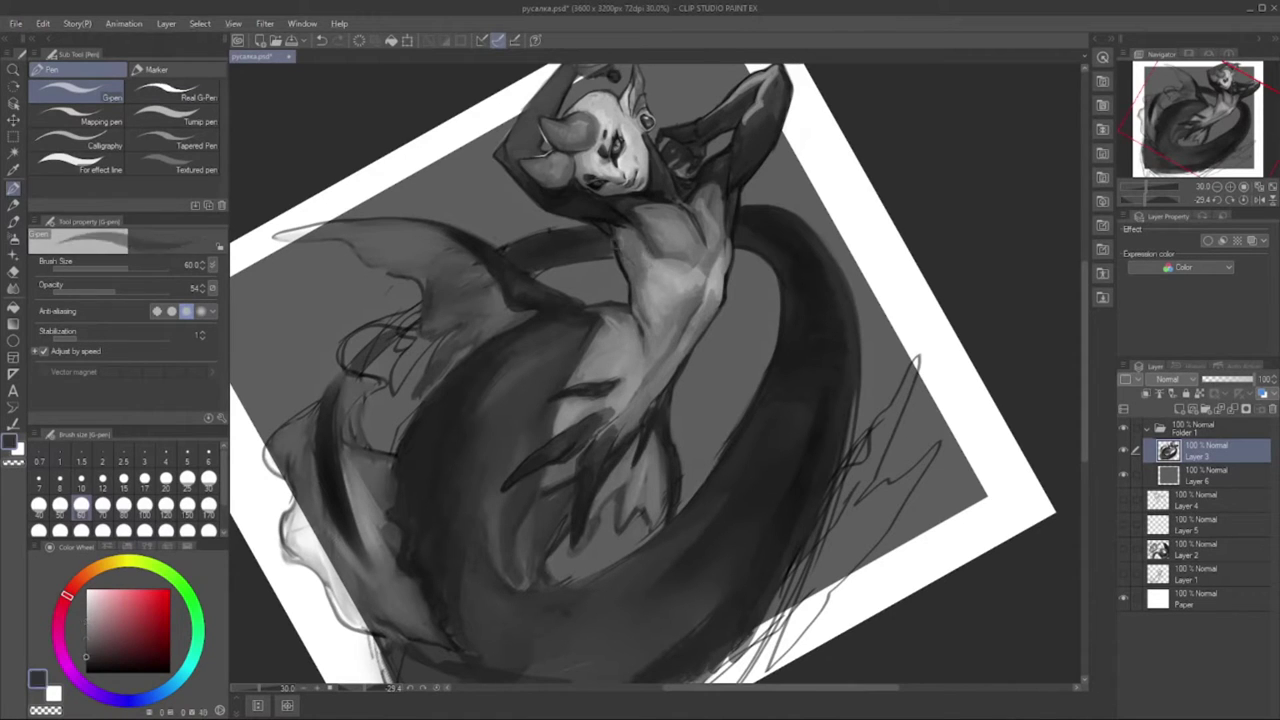
- Model the ribs and the side of the abdomen with greys sampled from the torso
alt+click(628, 262)
alt+click(620, 262)
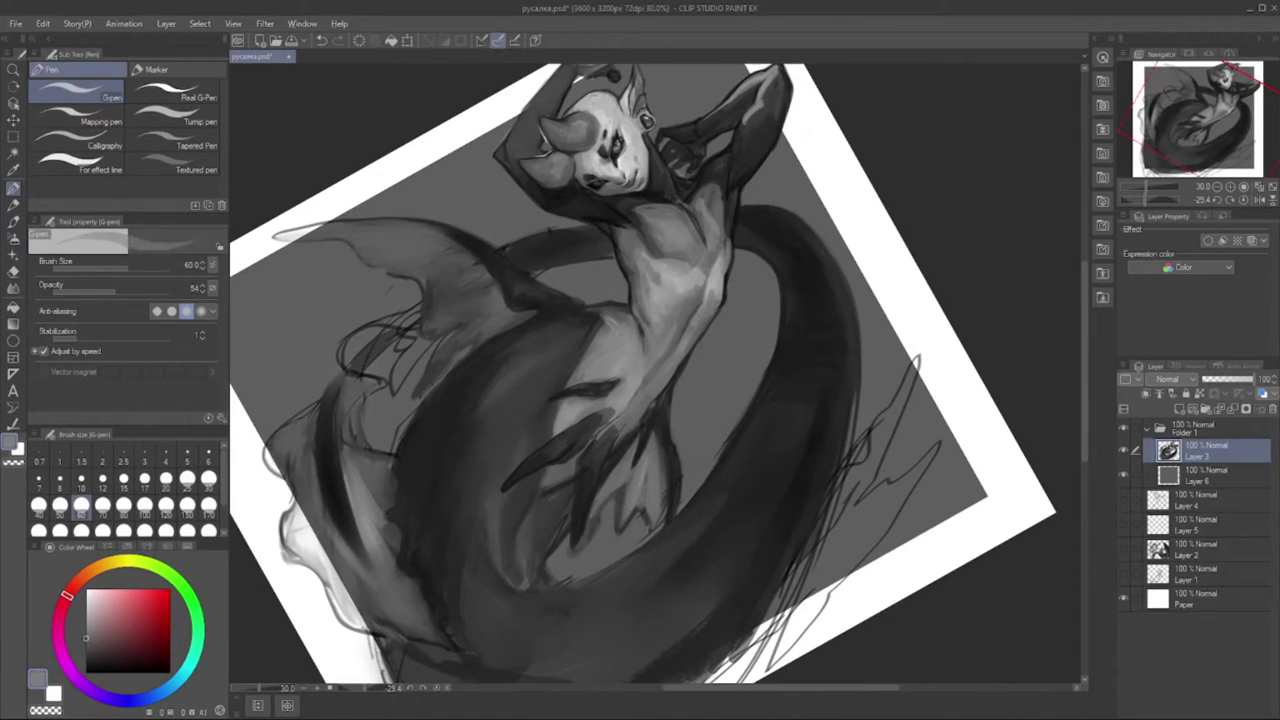
alt+click(638, 288)
alt+click(645, 314)
alt+click(638, 297)
alt+click(615, 262)
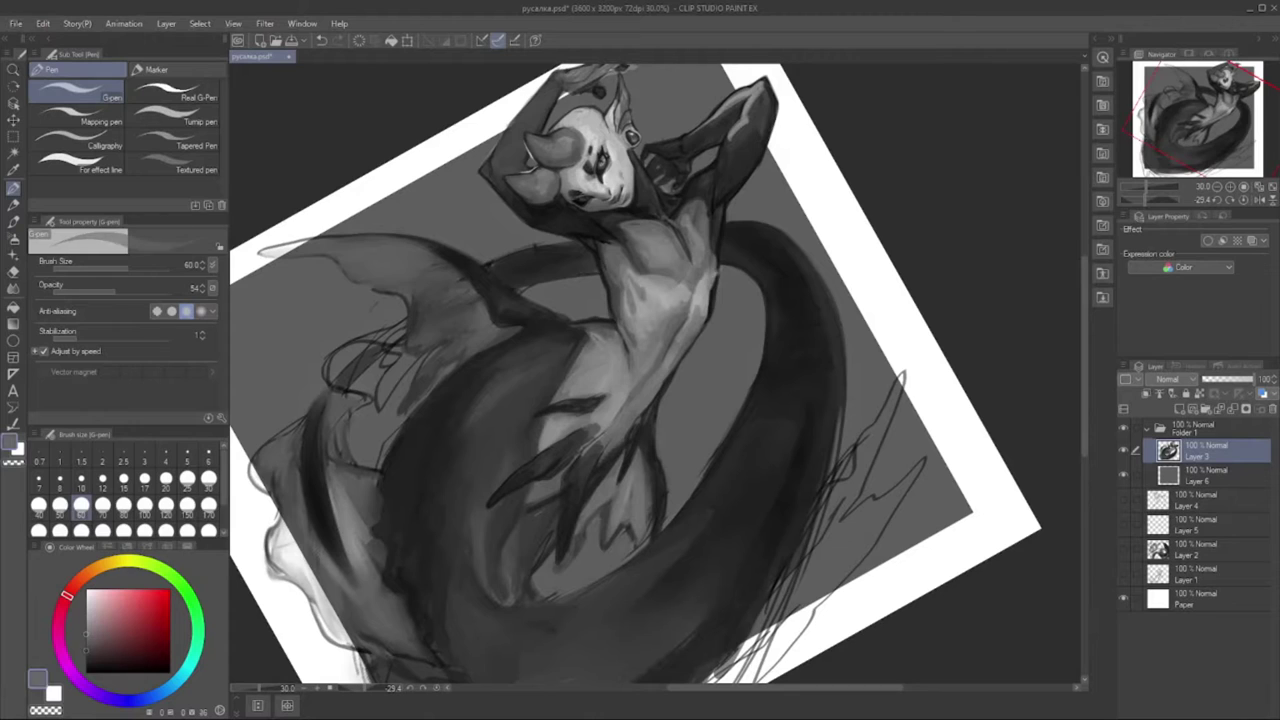
- Rework the ribcage below the raised arm, alternating sampled dark contour tones with lighter greys along the ribs
scroll(635, 374, down, 1)
alt+click(423, 489)
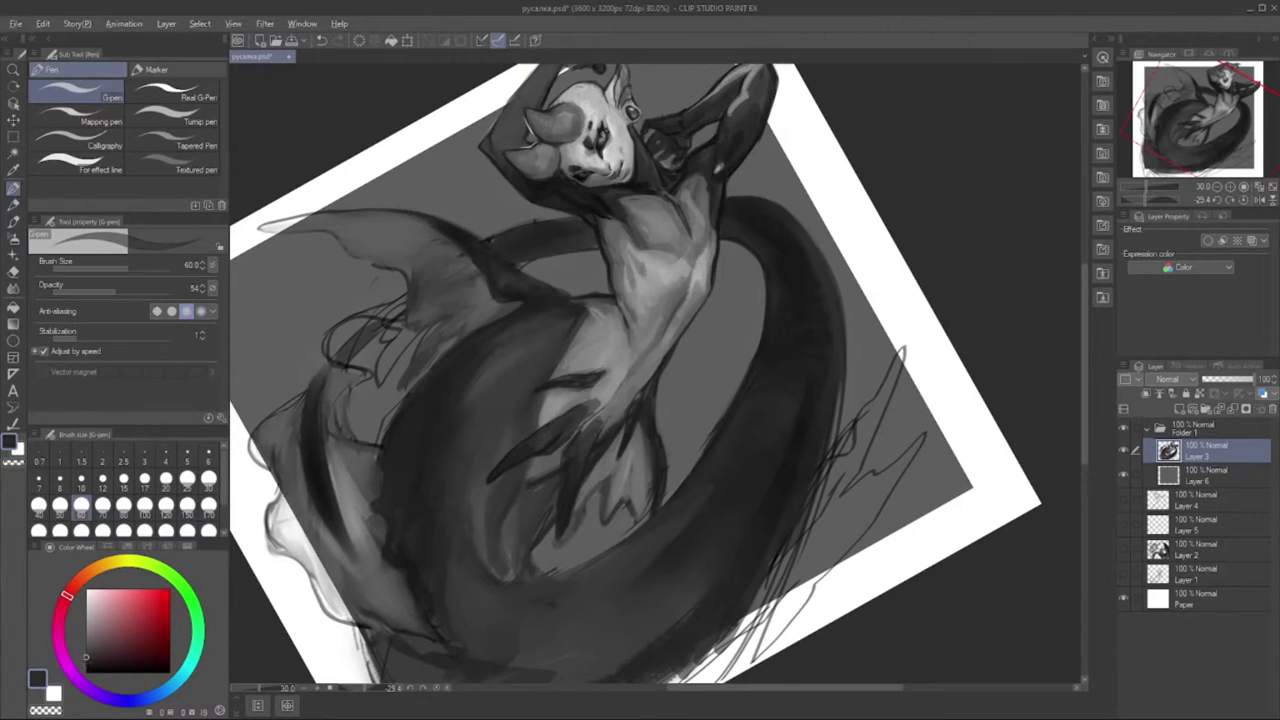
alt+click(710, 278)
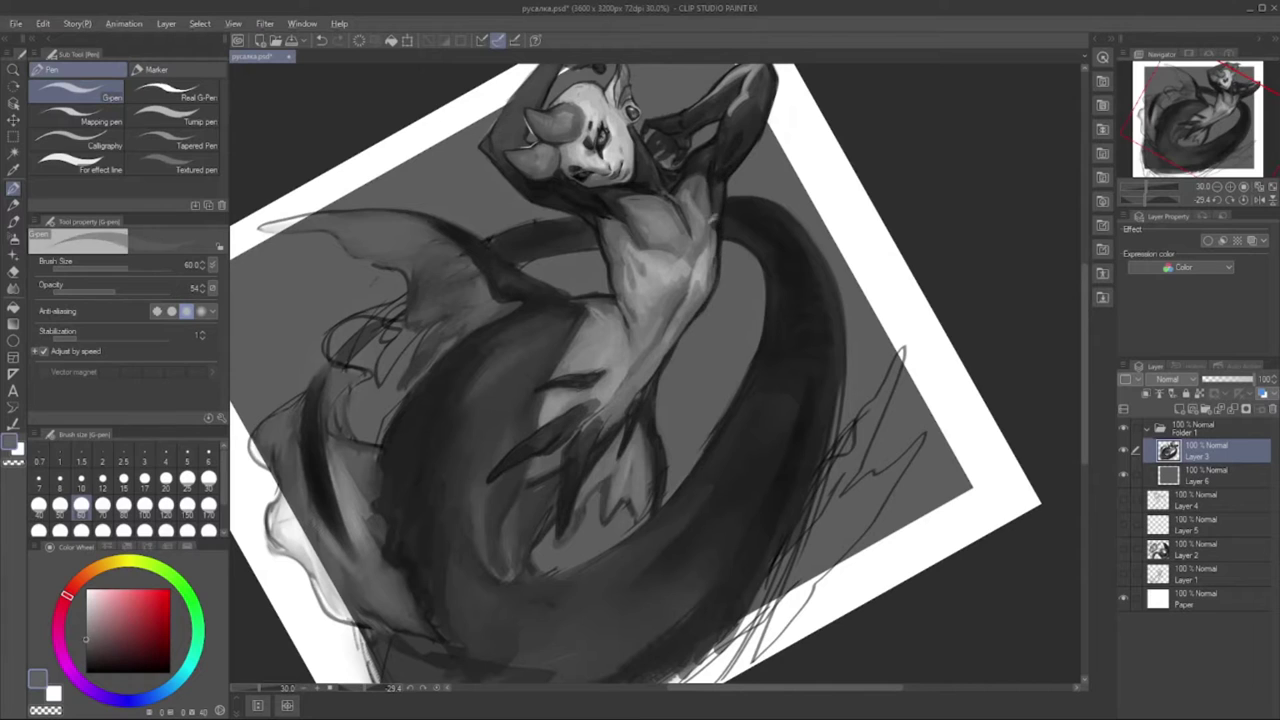
alt+click(534, 200)
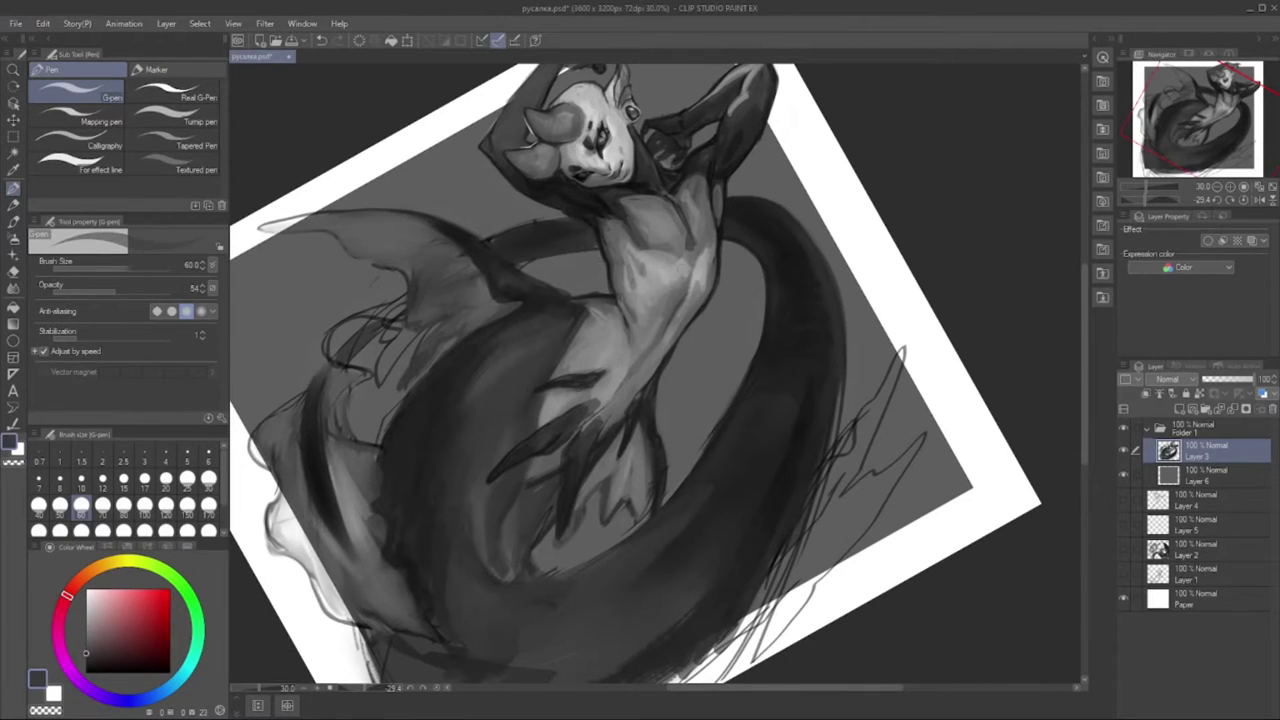
alt+click(706, 268)
alt+click(685, 269)
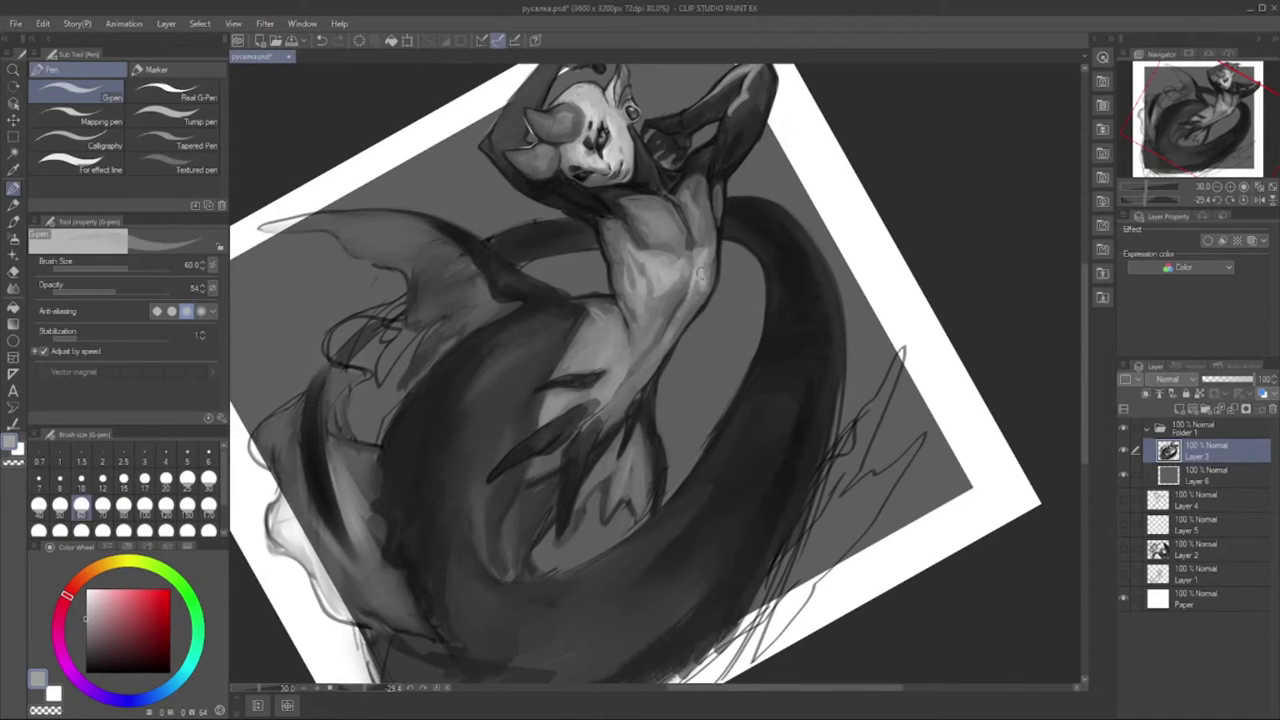
alt+click(696, 248)
alt+click(695, 238)
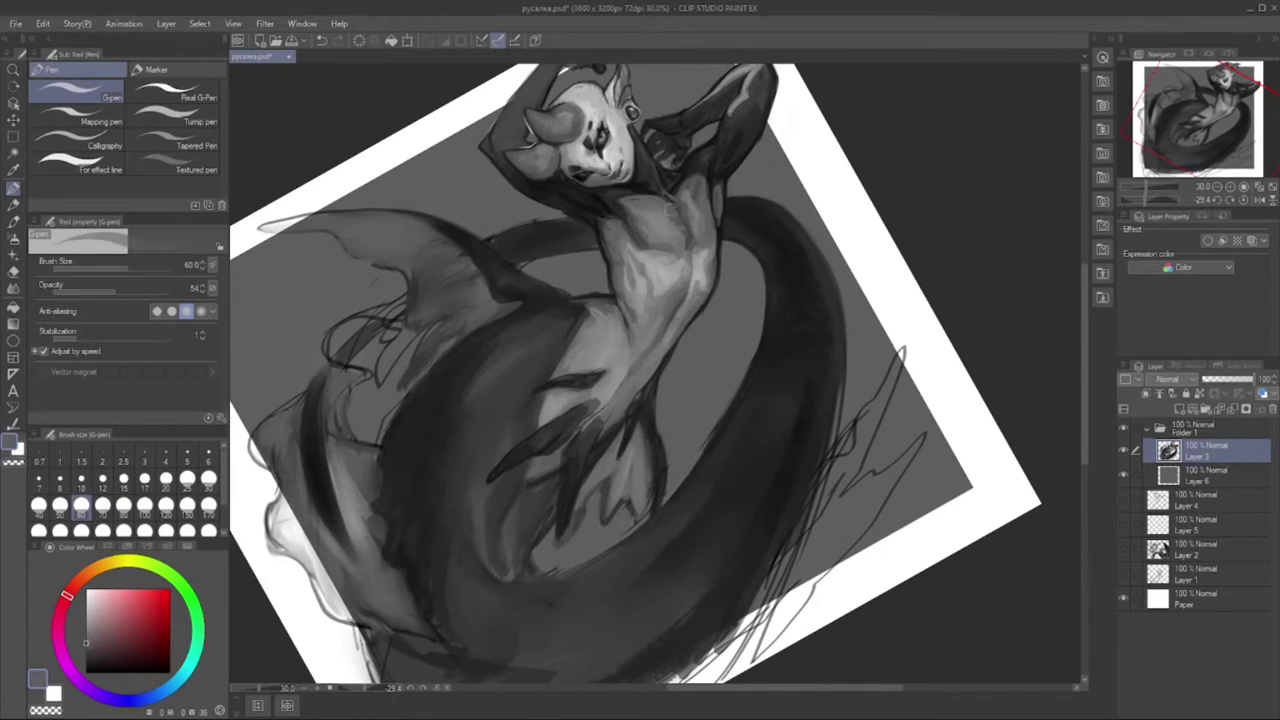
- Shade the chest muscles and the sternum line, blending sampled greys up into the collarbone area
alt+click(630, 225)
alt+click(615, 210)
alt+click(685, 236)
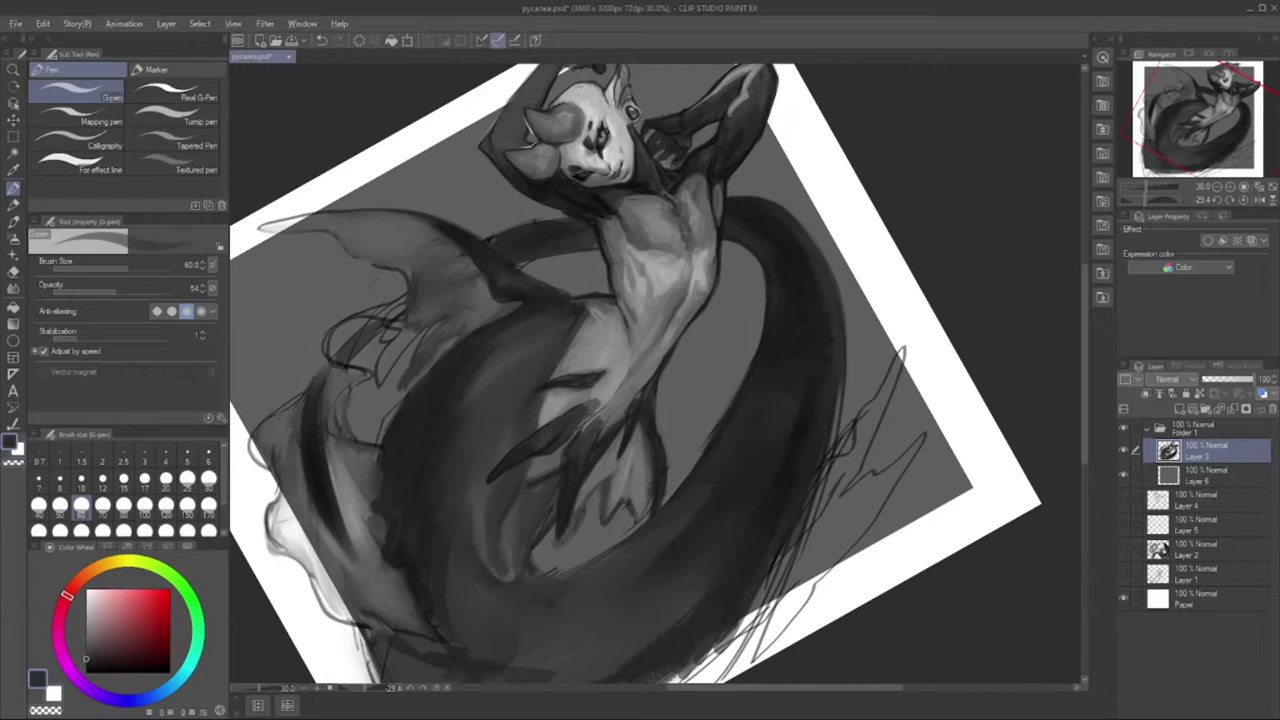
alt+click(687, 225)
alt+click(679, 214)
alt+click(676, 192)
alt+click(674, 192)
alt+click(680, 188)
alt+click(690, 194)
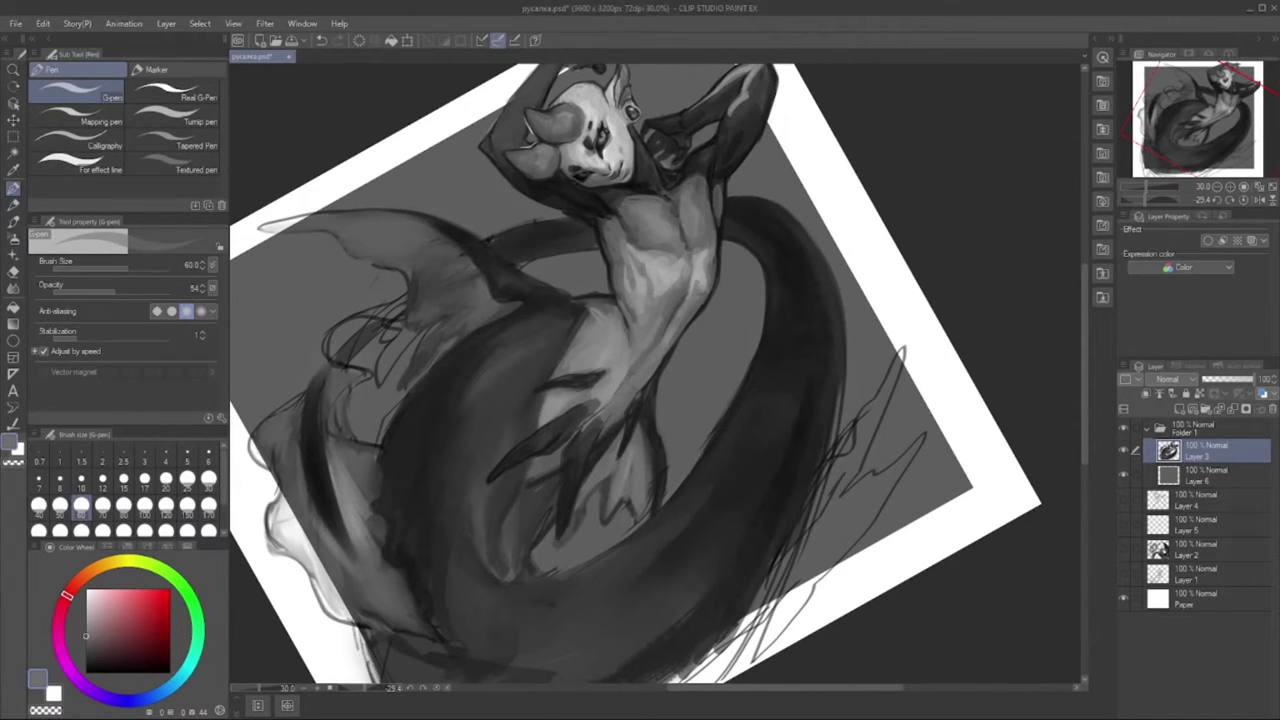
- Refine the light and shadow along the outer ribs with sampled mid and light greys
alt+click(700, 240)
alt+click(704, 262)
alt+click(699, 270)
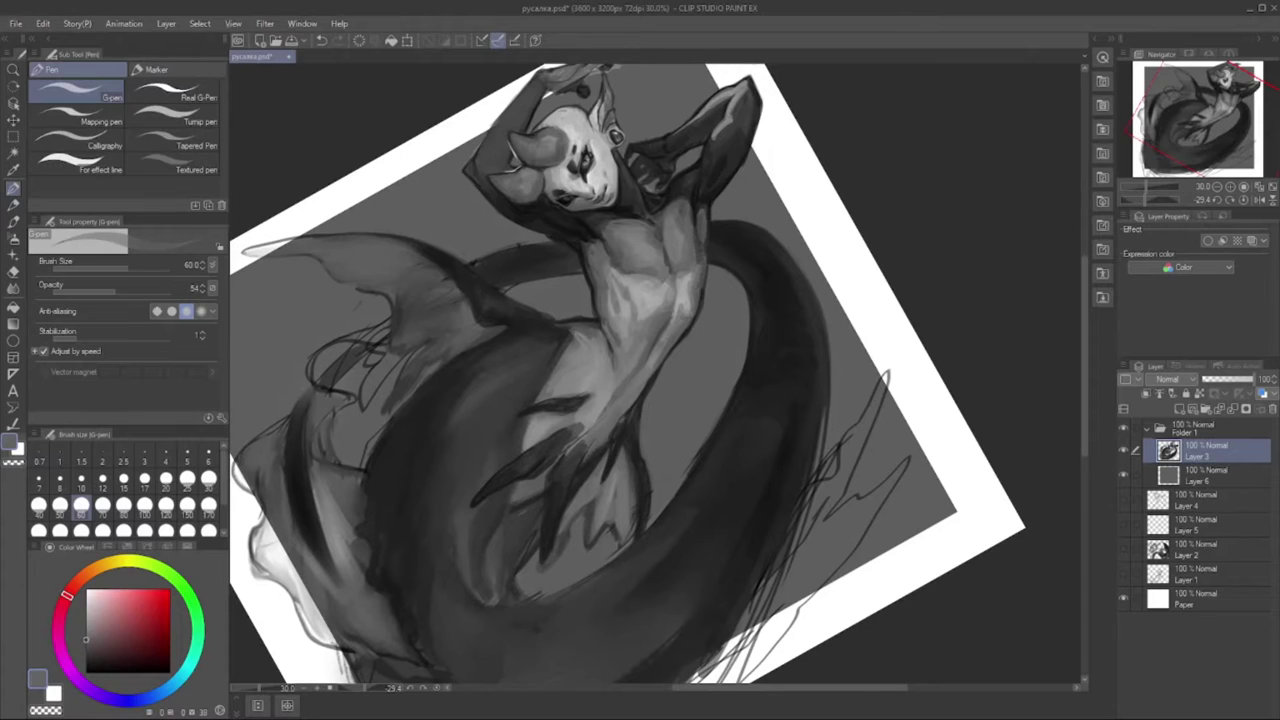
alt+click(696, 273)
alt+click(692, 284)
alt+click(688, 295)
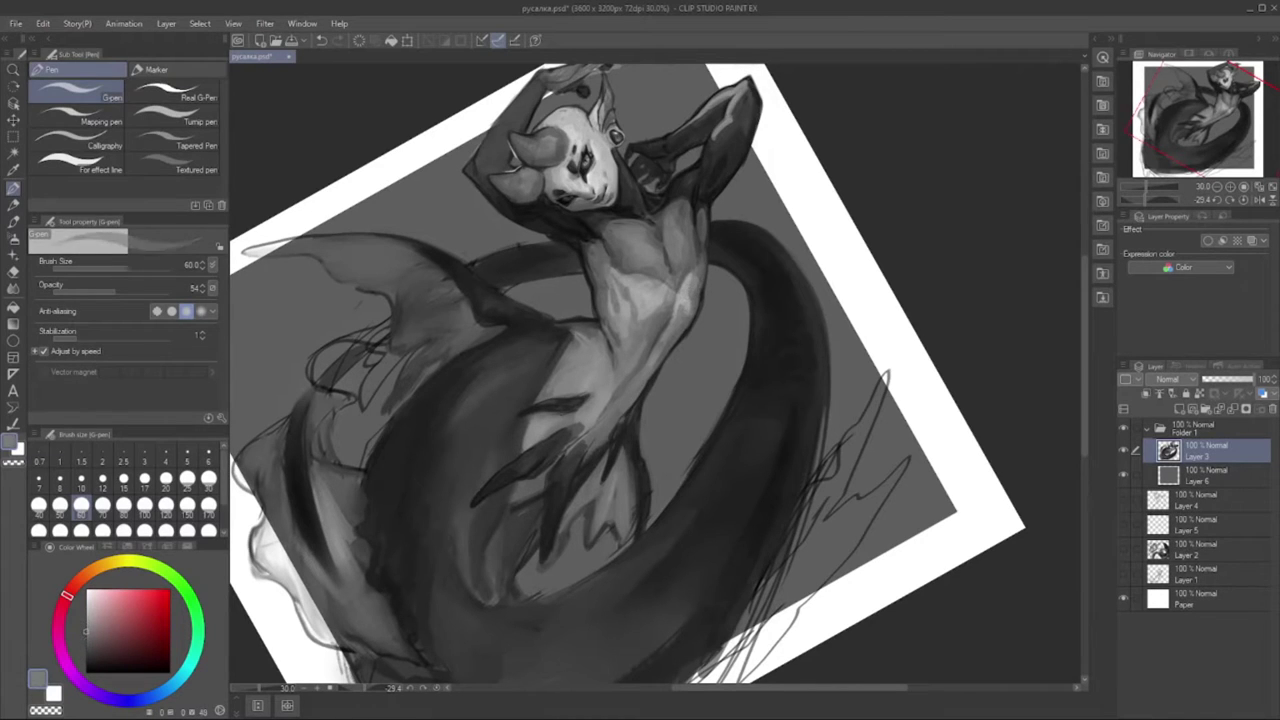
- Darken the outer waist contour and blend the light grey of the abdomen toward it
alt+click(657, 364)
alt+click(688, 332)
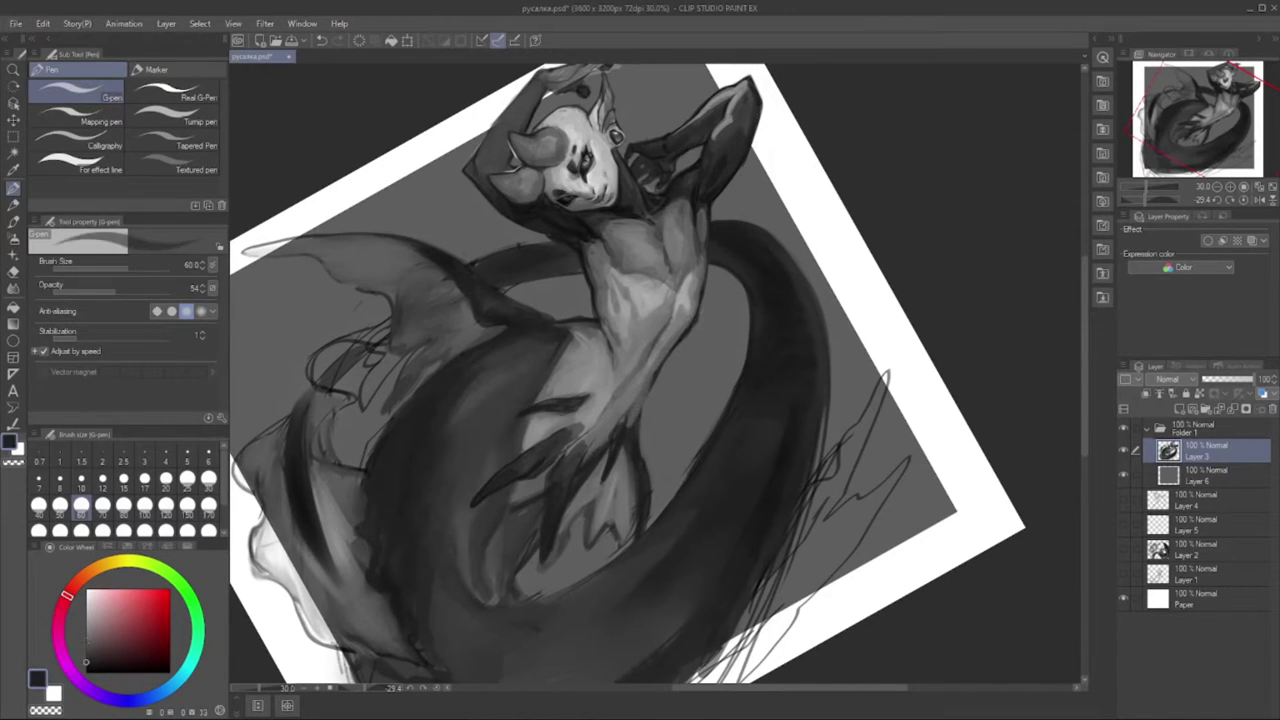
alt+click(654, 342)
alt+click(645, 384)
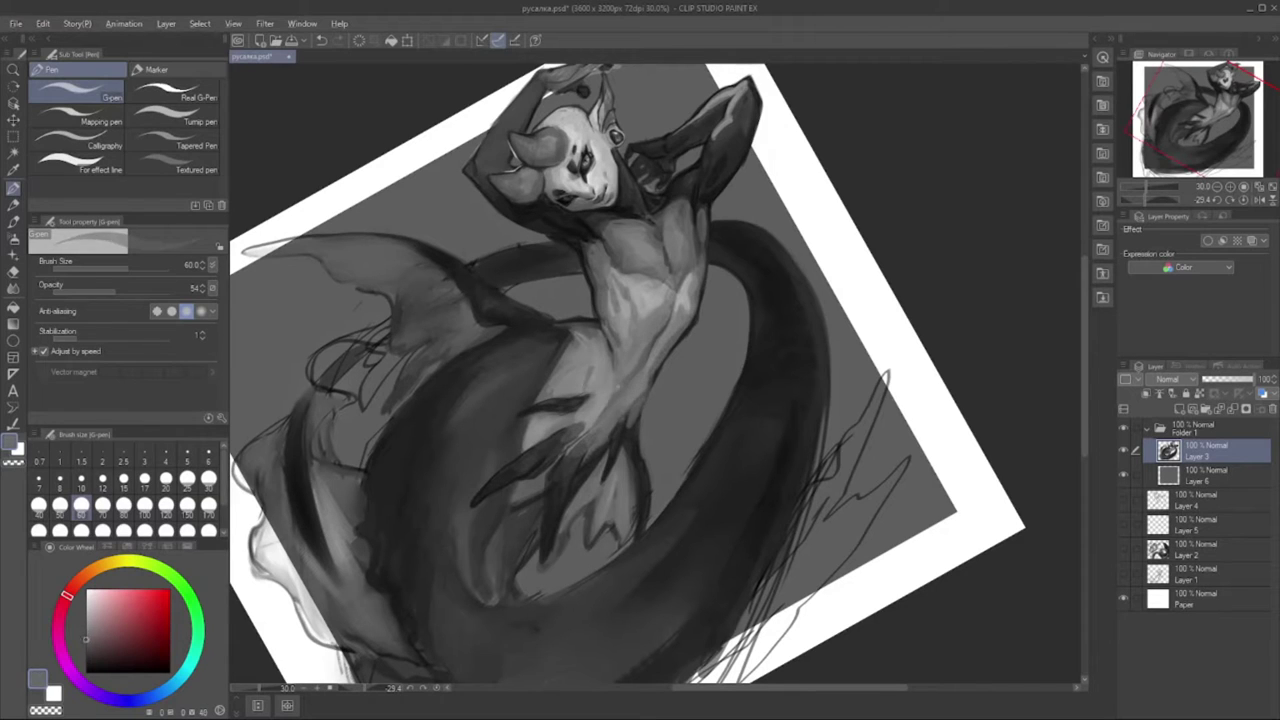
alt+click(650, 350)
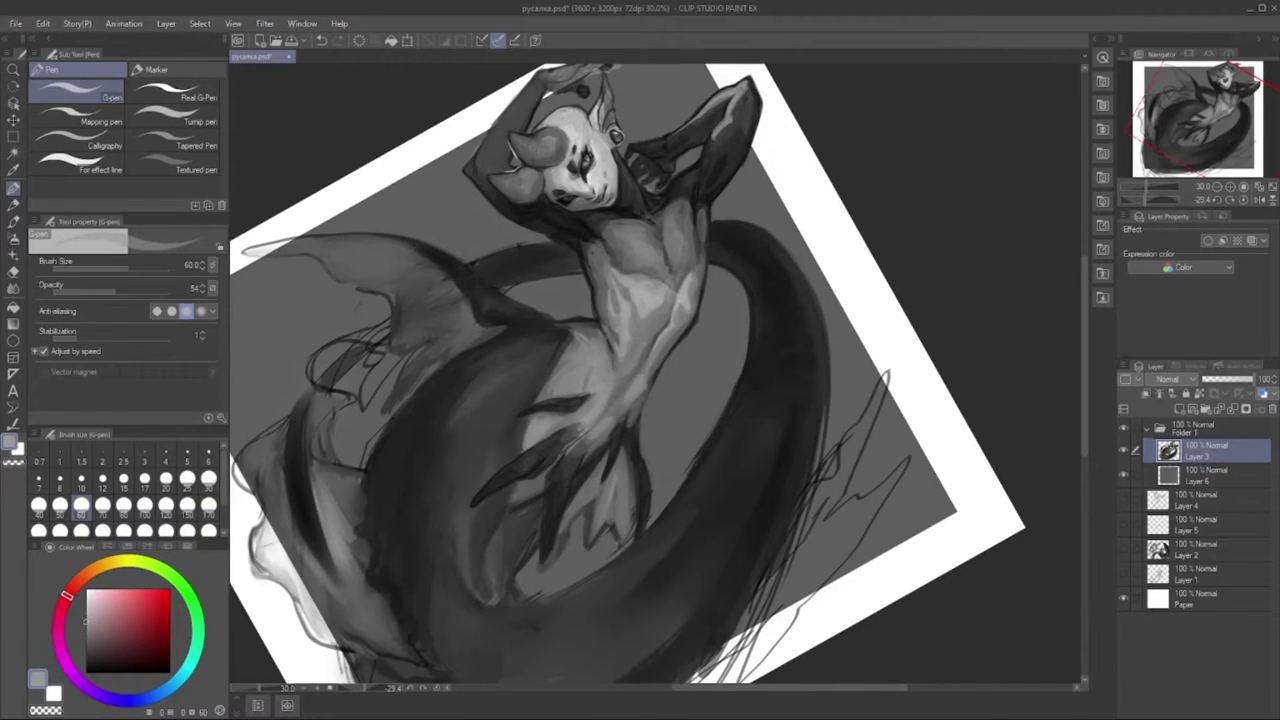
- Paint light and dark streaks where the waist runs into the hip fin
alt+click(577, 420)
alt+click(586, 419)
alt+click(580, 418)
alt+click(584, 420)
alt+click(572, 411)
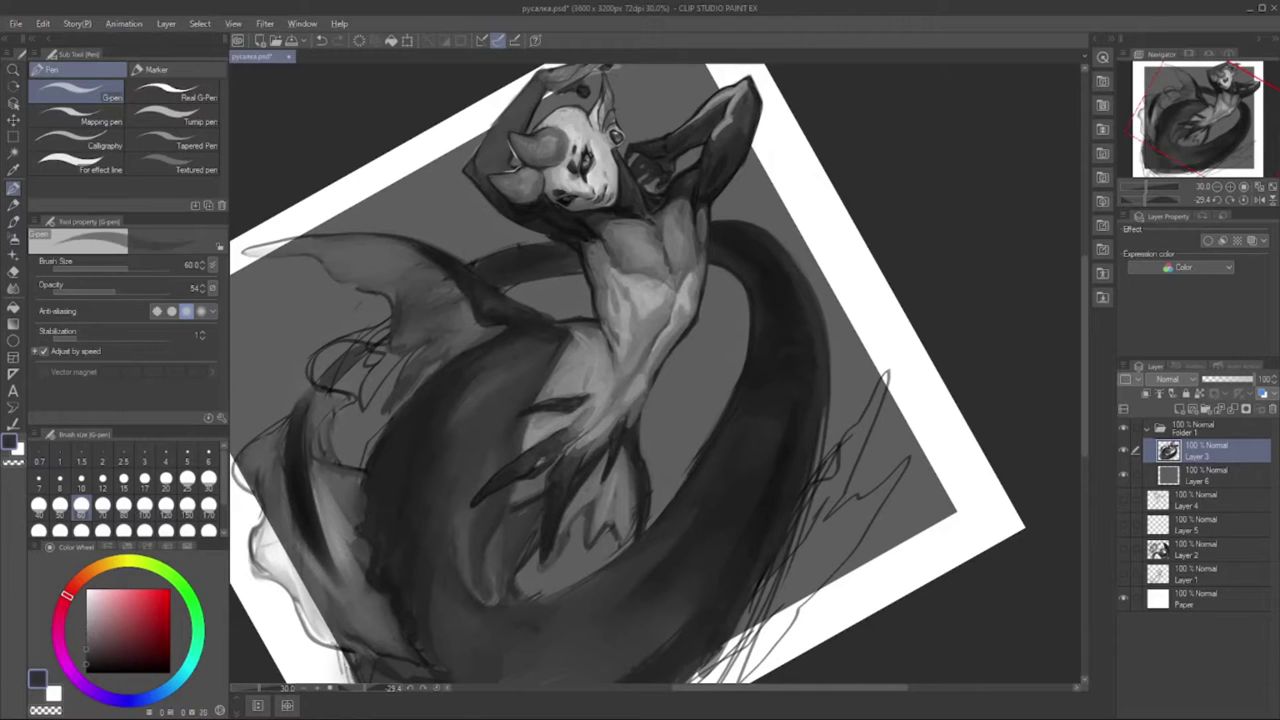
- Sharpen the dark streaks of the hip fin, using the G-pen at size 40 and then 50
alt+click(565, 440)
key(bracketleft)
key(bracketleft)
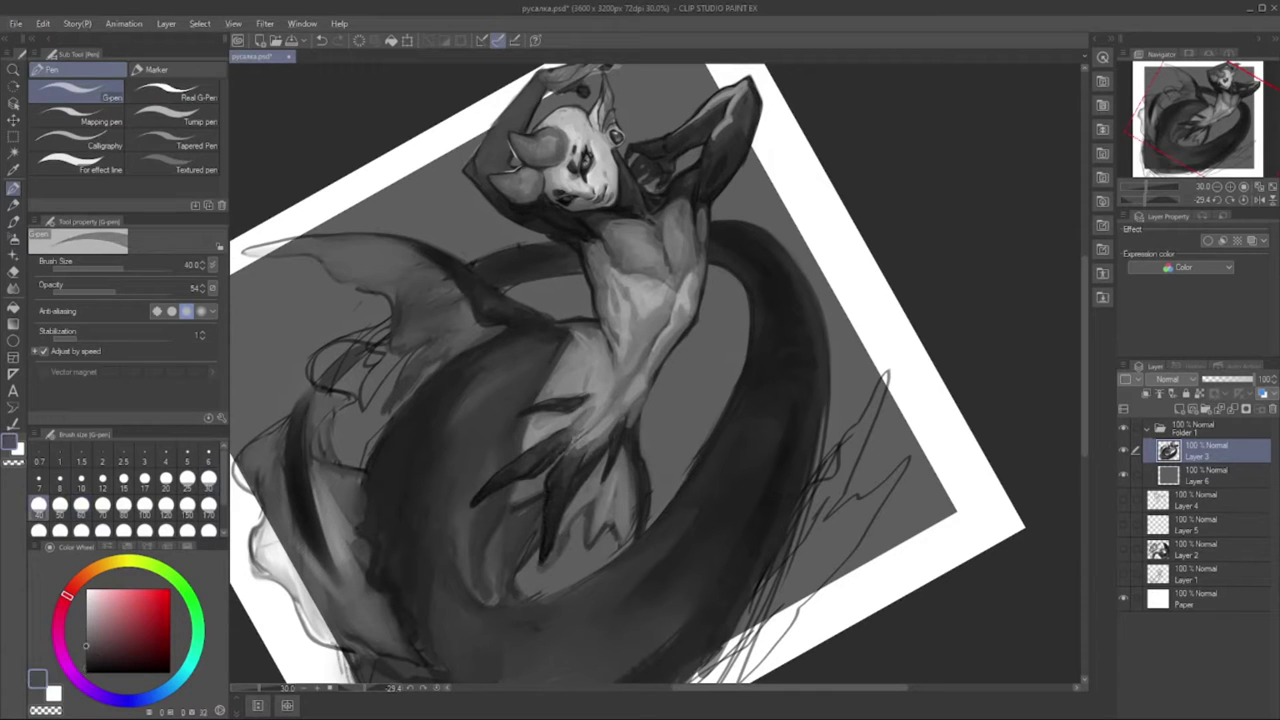
key(bracketright)
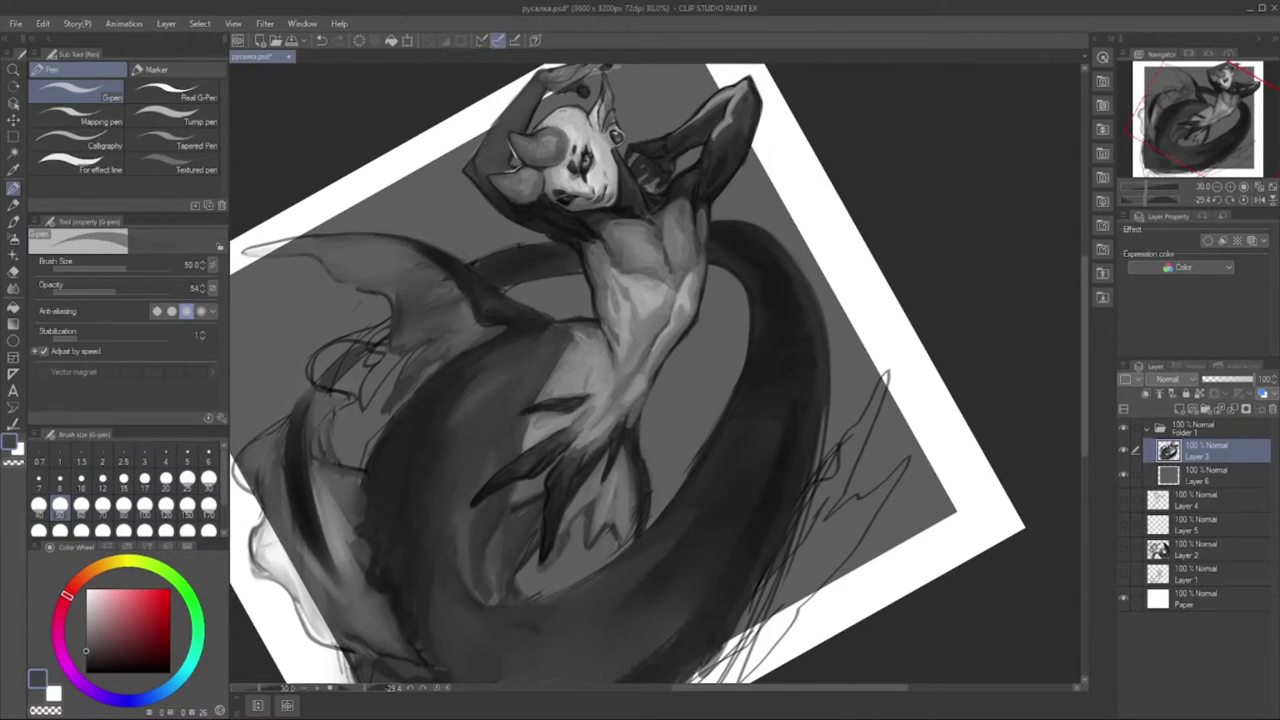
- Fill the large upper fin's membrane with lighter grey strokes, using the G-pen at size 60
scroll(640, 376, down, 2)
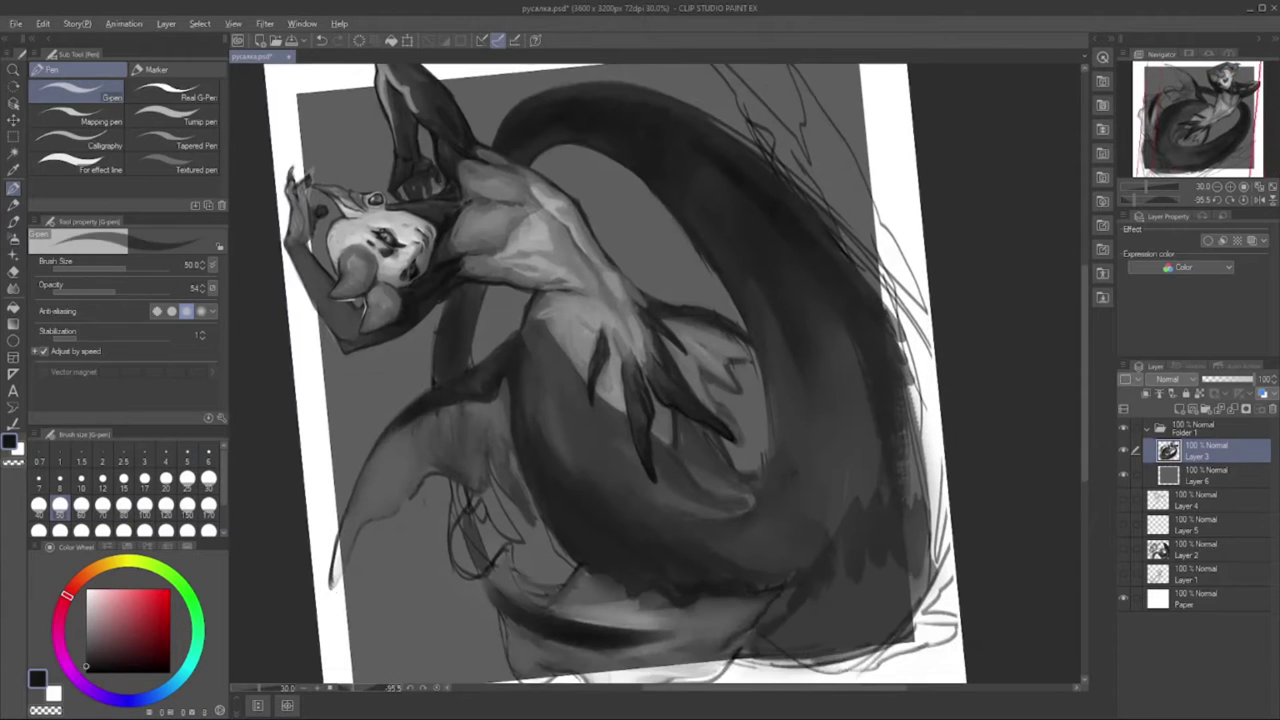
drag(345, 580, 420, 470)
key(bracketright)
drag(360, 500, 440, 420)
drag(500, 390, 420, 480)
drag(480, 415, 460, 485)
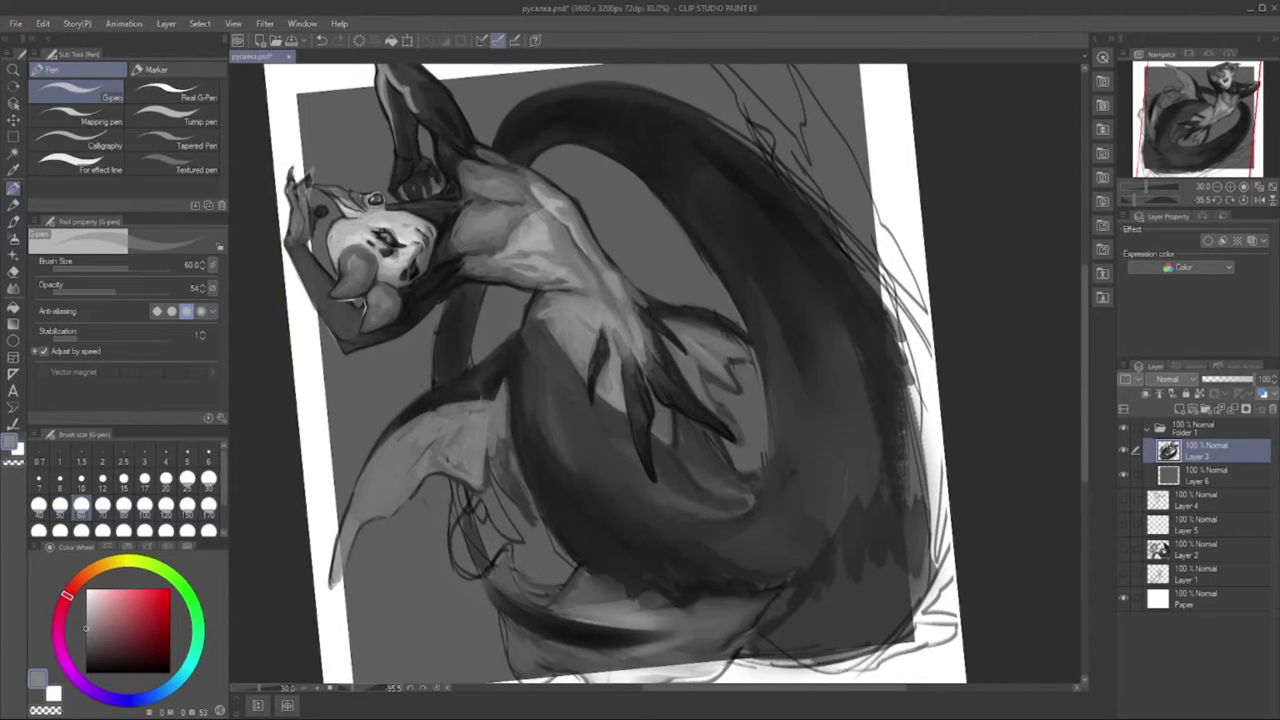
- Darken the tip and inner edge of the upper fin and blend light grey through its middle
alt+click(510, 480)
mouse_move(525, 420)
mouse_down()
mouse_move(495, 505)
mouse_move(470, 485)
mouse_move(340, 580)
mouse_up()
drag(355, 525, 400, 500)
mouse_move(485, 445)
mouse_down()
mouse_move(470, 488)
mouse_move(335, 585)
mouse_move(400, 470)
mouse_up()
alt+click(440, 415)
drag(462, 405, 435, 448)
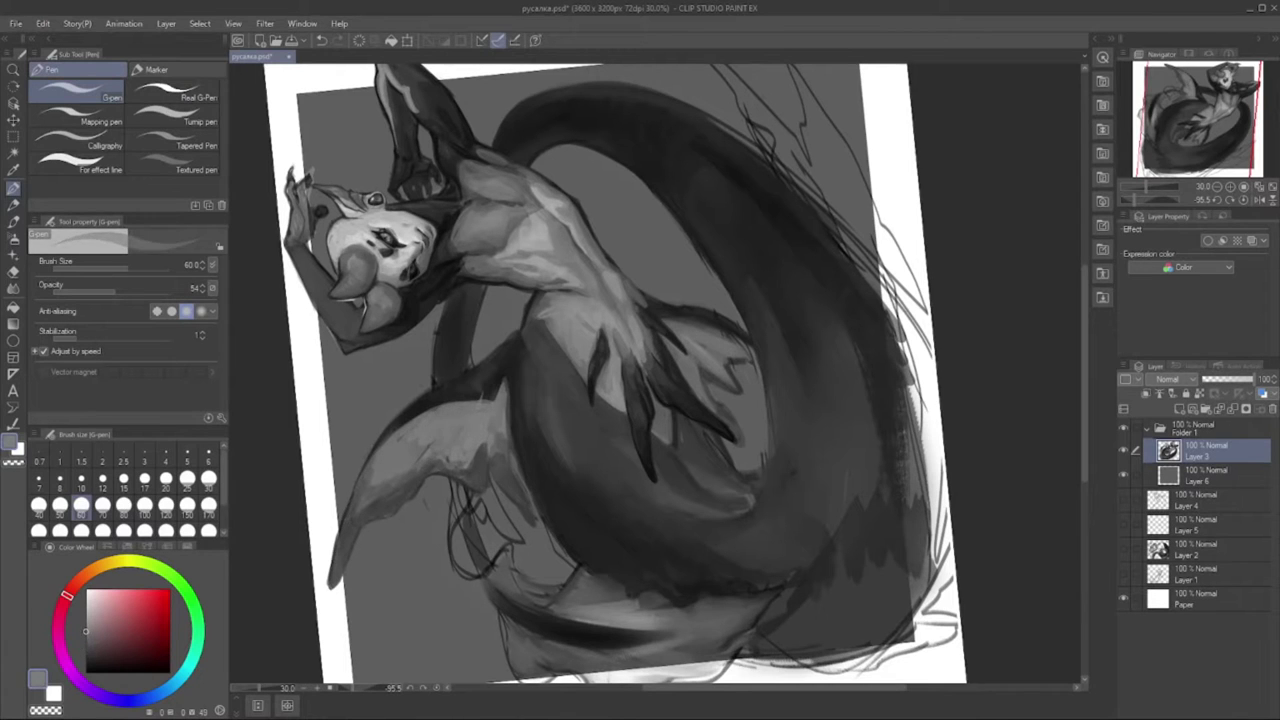
- Deepen the shadow along the upper fin's leading edge and base with sampled dark and mid greys
alt+click(460, 470)
mouse_move(503, 380)
mouse_down()
mouse_move(497, 445)
mouse_move(410, 482)
mouse_up()
alt+click(500, 385)
alt+click(470, 470)
alt+click(500, 380)
mouse_move(520, 366)
mouse_down()
mouse_move(478, 400)
mouse_move(499, 388)
mouse_move(502, 319)
mouse_up()
alt+click(503, 380)
- Cover the pale outer lobe of the lower tail fin with grey, using the G-pen at size 70
scroll(614, 374, down, 1)
key(bracketright)
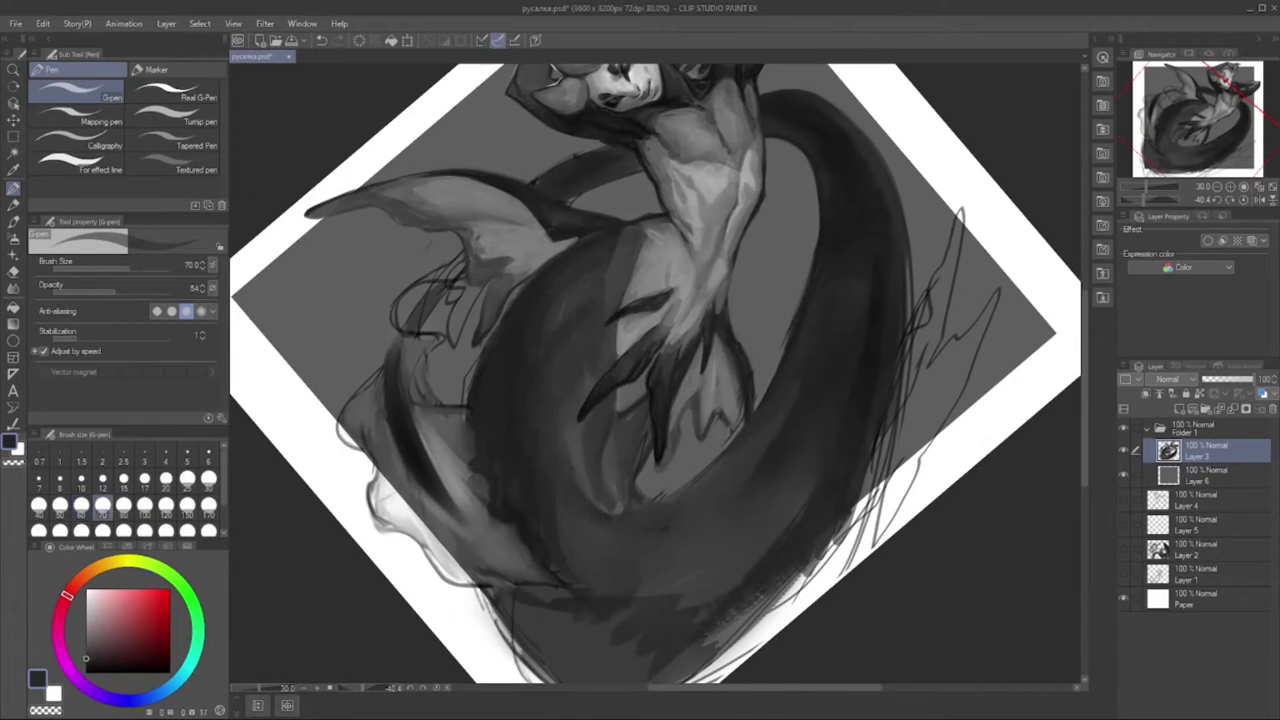
scroll(656, 377, down, 2)
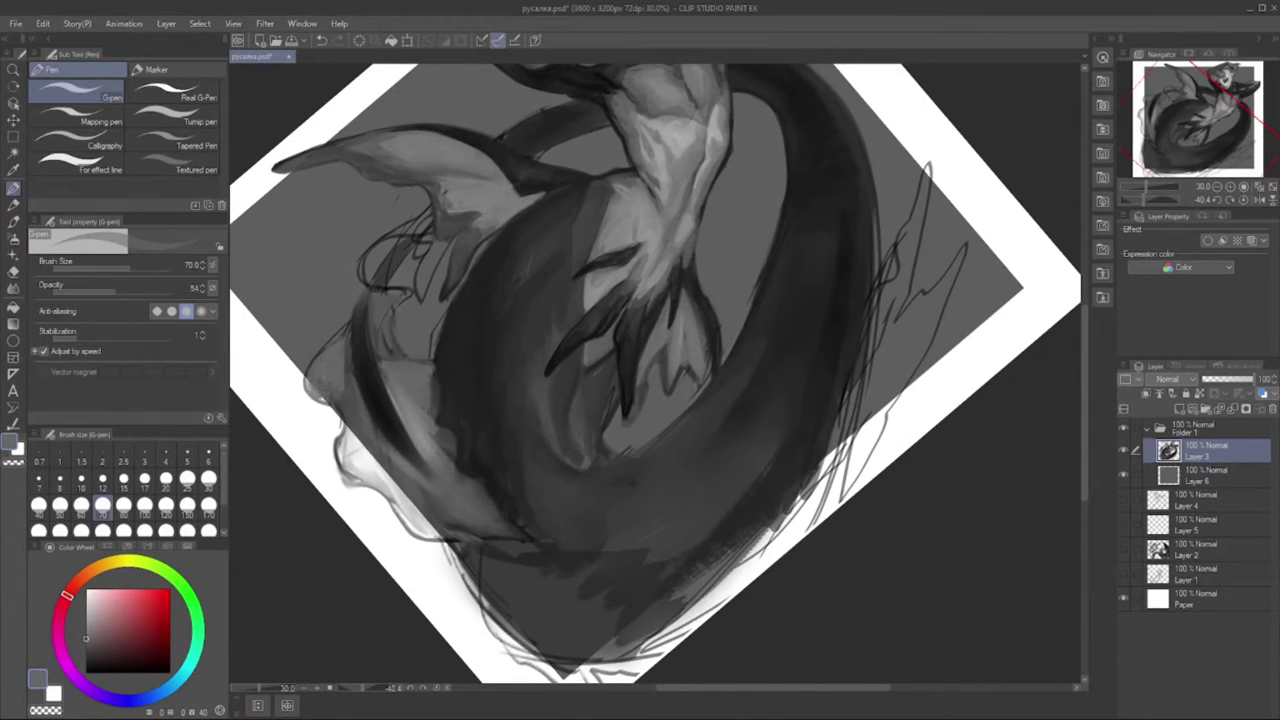
drag(372, 384, 343, 480)
drag(360, 430, 338, 482)
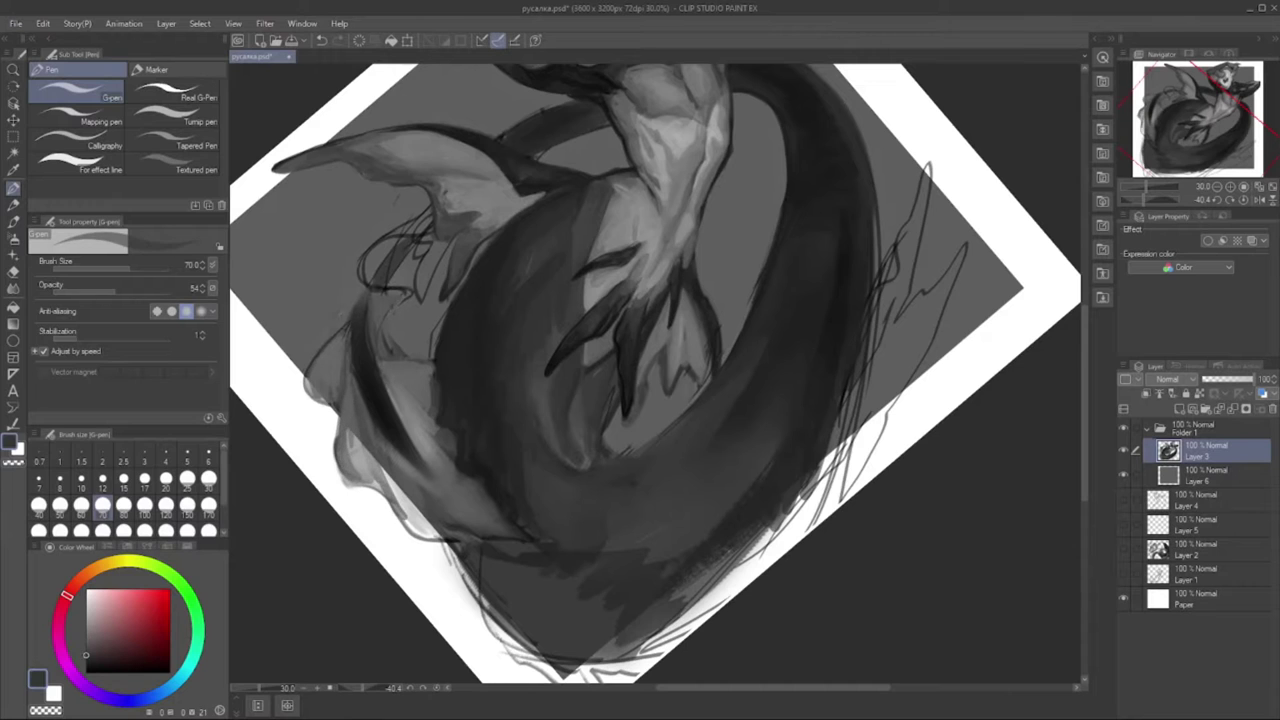
drag(760, 200, 620, 140)
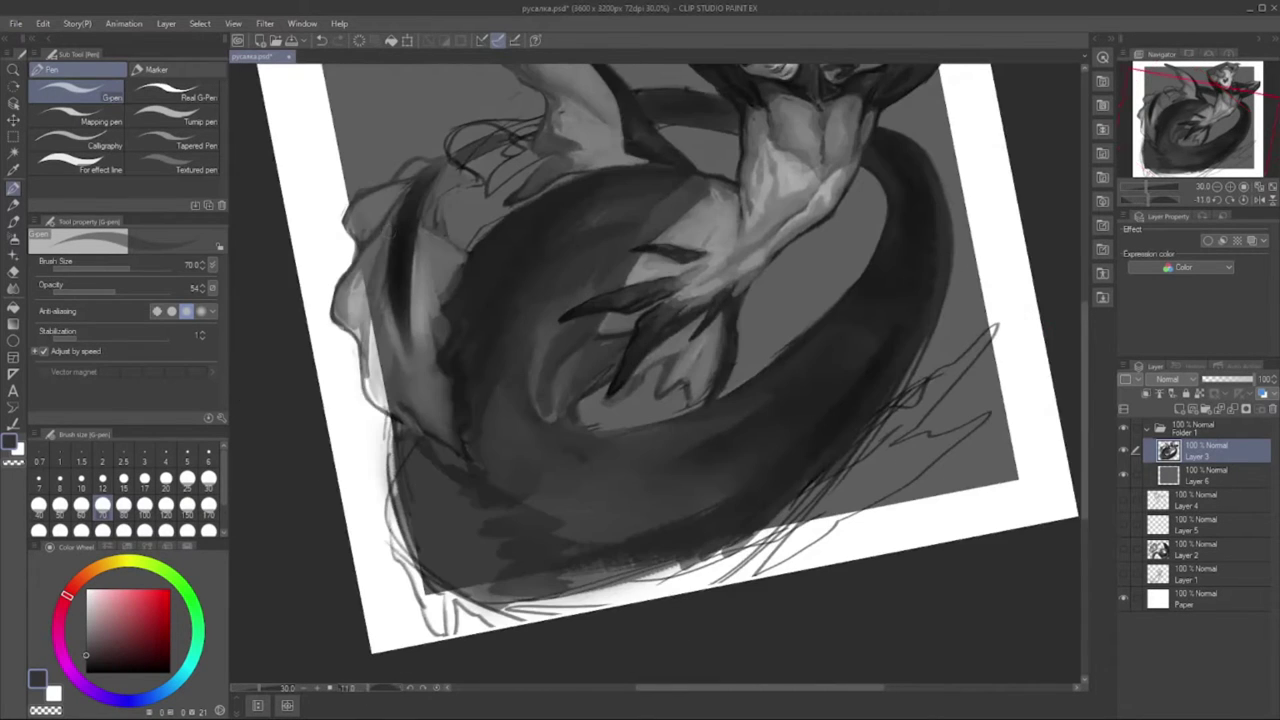
drag(385, 295, 350, 410)
drag(395, 195, 350, 330)
drag(350, 228, 332, 305)
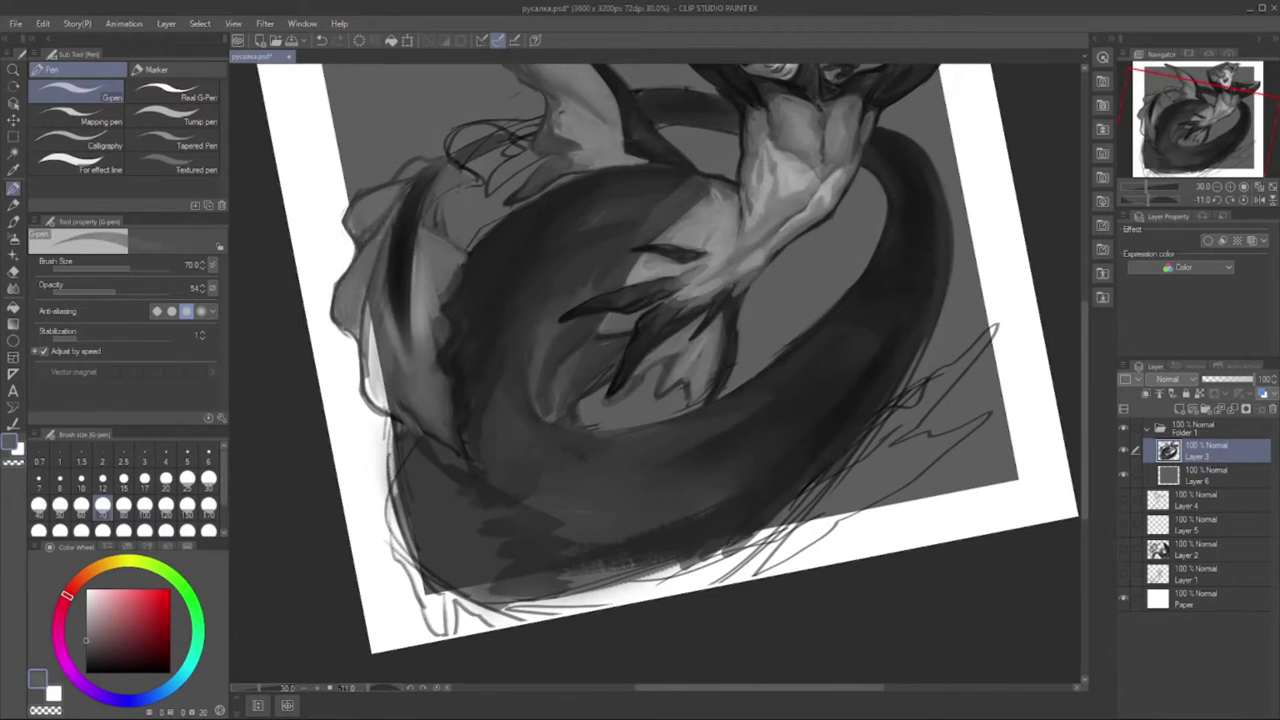
- Paint fold lines and shading through the lower tail fin and outline its inner membrane
drag(396, 186, 352, 208)
drag(404, 248, 388, 342)
mouse_move(420, 216)
mouse_down()
mouse_move(410, 336)
mouse_move(370, 386)
mouse_up()
drag(380, 282, 364, 410)
mouse_move(412, 366)
mouse_down()
mouse_move(400, 422)
mouse_move(388, 396)
mouse_up()
mouse_move(466, 238)
mouse_down()
mouse_move(434, 350)
mouse_move(430, 270)
mouse_up()
drag(474, 170, 420, 228)
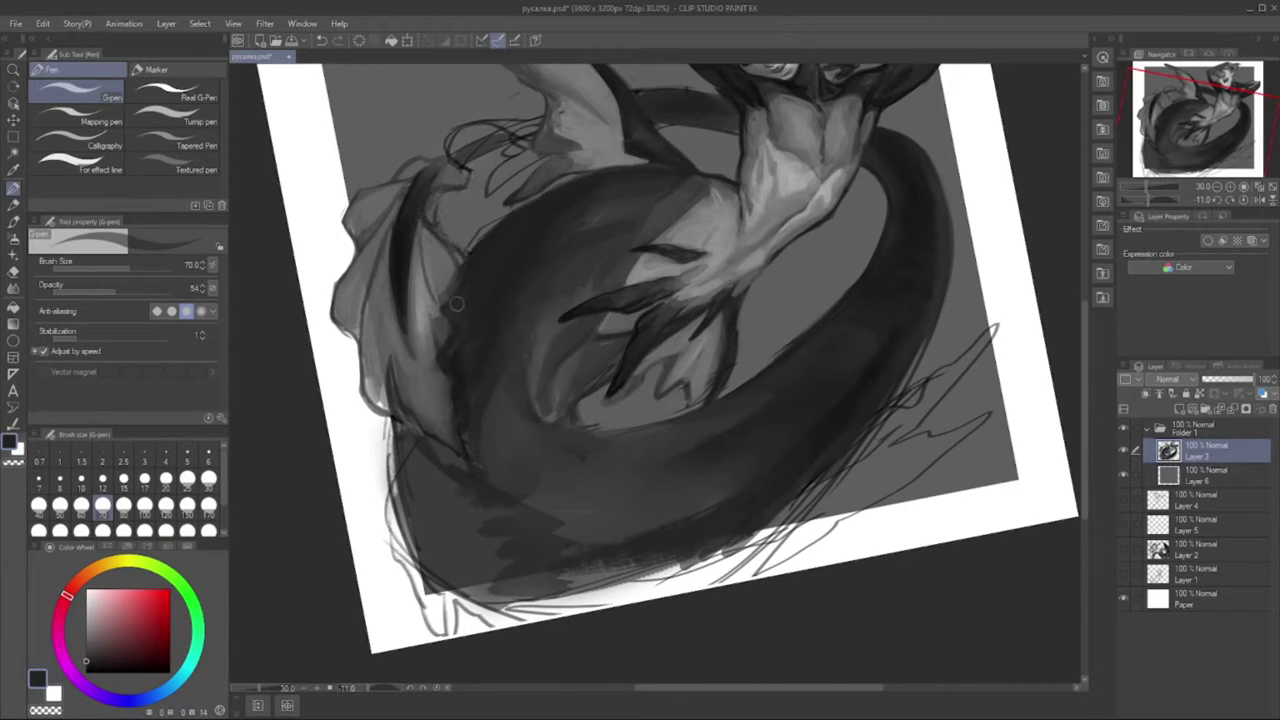
- Define the scalloped dark edge where the lower fin meets the tail body
drag(446, 298, 432, 420)
drag(450, 340, 424, 442)
drag(448, 366, 440, 420)
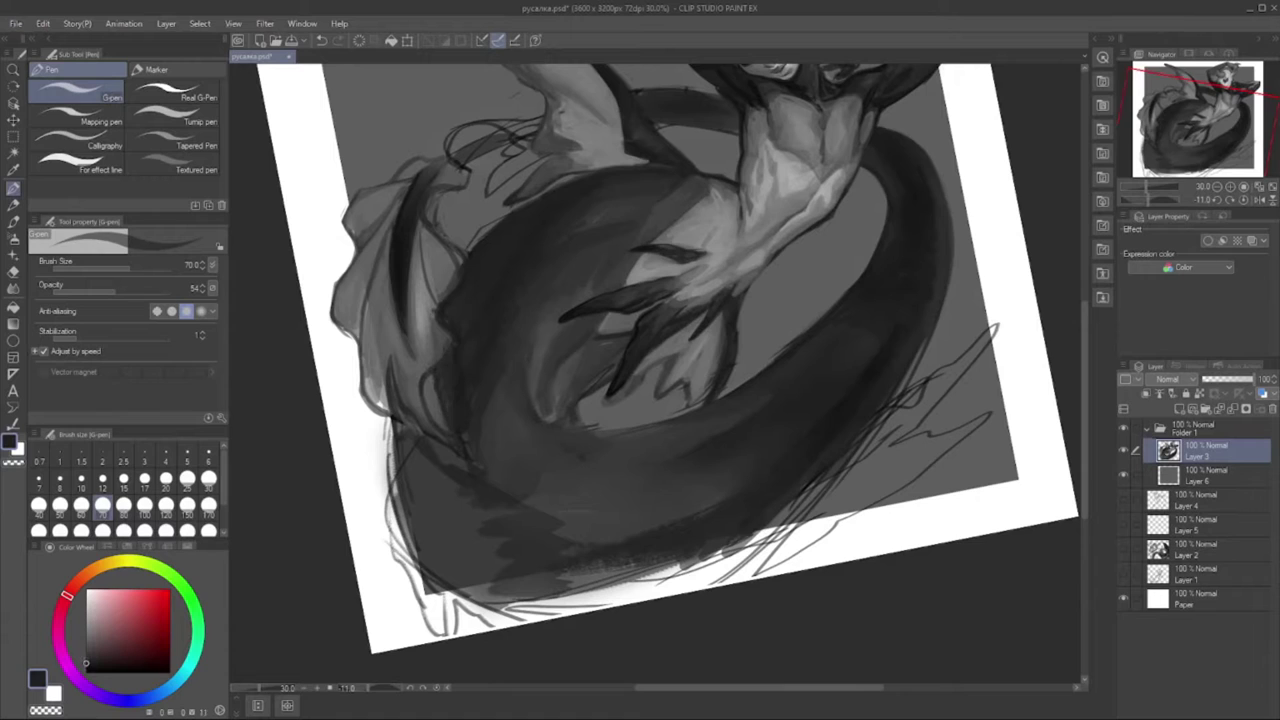
drag(468, 258, 464, 280)
drag(456, 304, 392, 442)
mouse_move(464, 378)
mouse_down()
mouse_move(440, 452)
mouse_move(444, 424)
mouse_up()
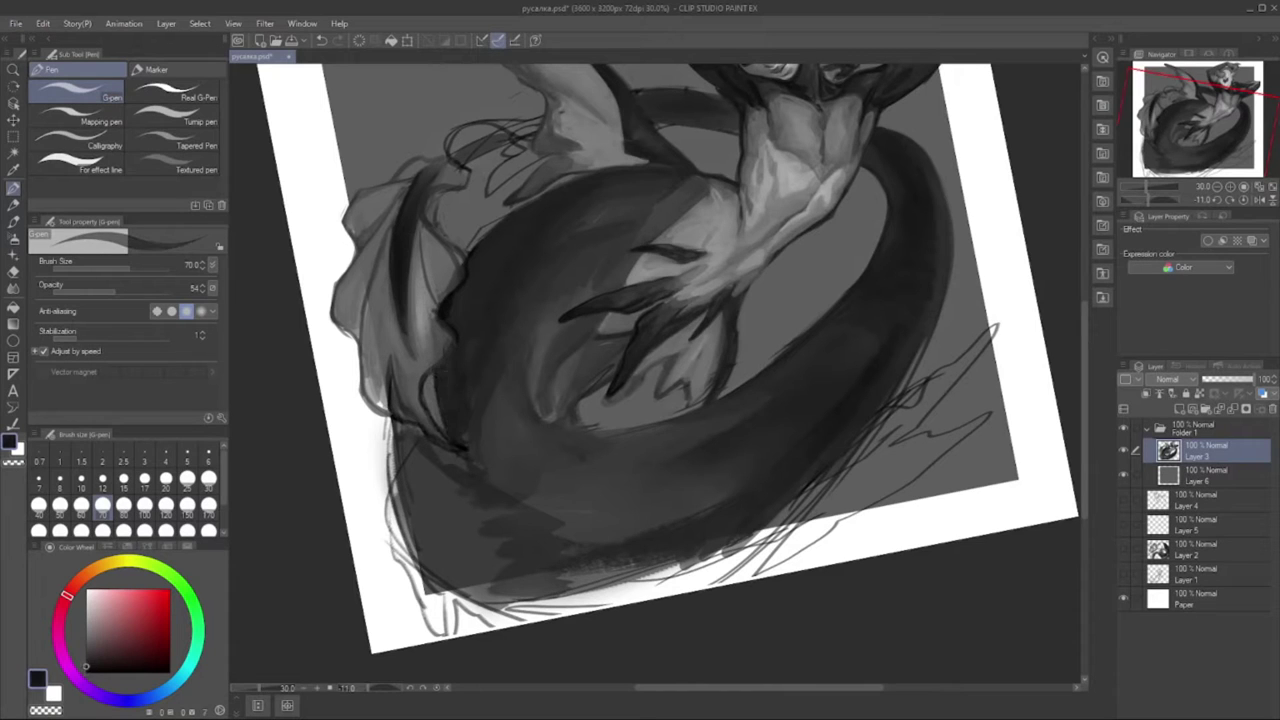
- Add sampled grey strokes between the folds on the lower fin's inner lobe
alt+click(440, 373)
drag(426, 362, 416, 394)
drag(430, 344, 424, 364)
drag(410, 378, 396, 418)
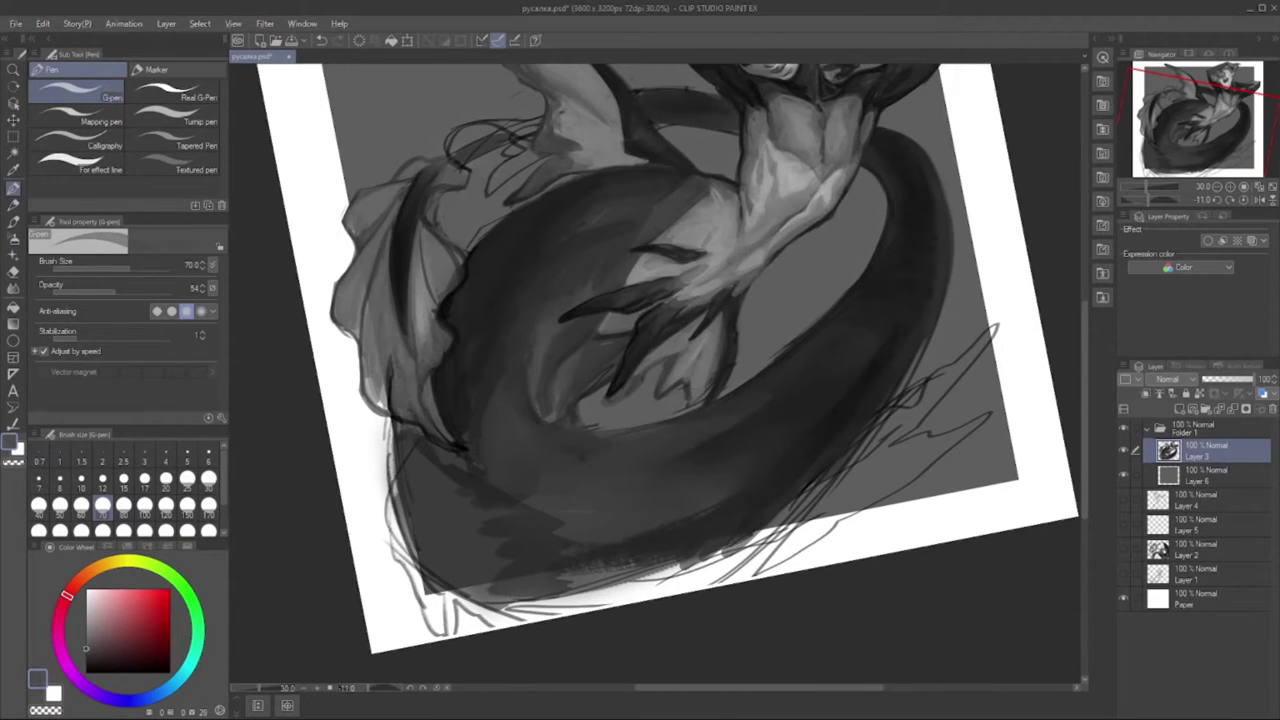
- Strengthen the wavy outer contour of the lower fin and shade the folds beside it
drag(392, 316, 366, 410)
drag(358, 294, 346, 340)
mouse_move(338, 318)
mouse_down()
mouse_move(330, 330)
mouse_move(360, 410)
mouse_up()
alt+click(384, 356)
alt+click(422, 385)
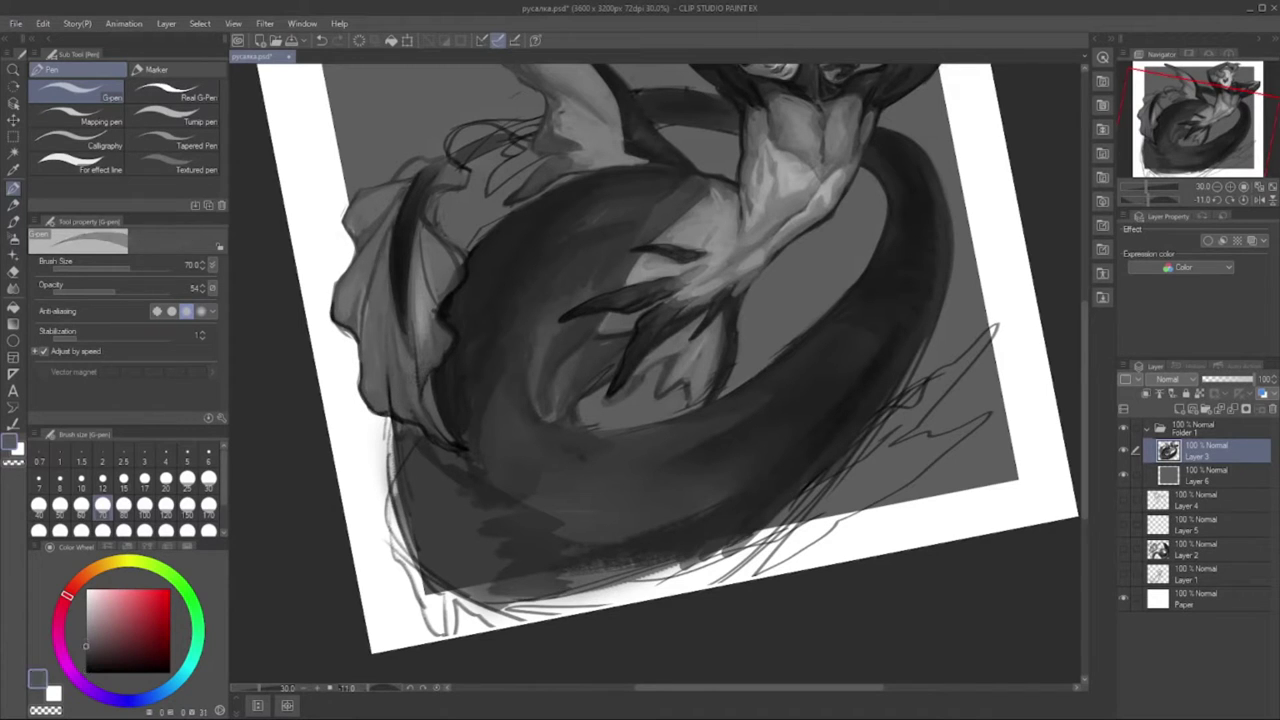
- Paint light grey highlights between the folds on both sides of the lower fin
drag(410, 330, 411, 352)
drag(411, 296, 412, 346)
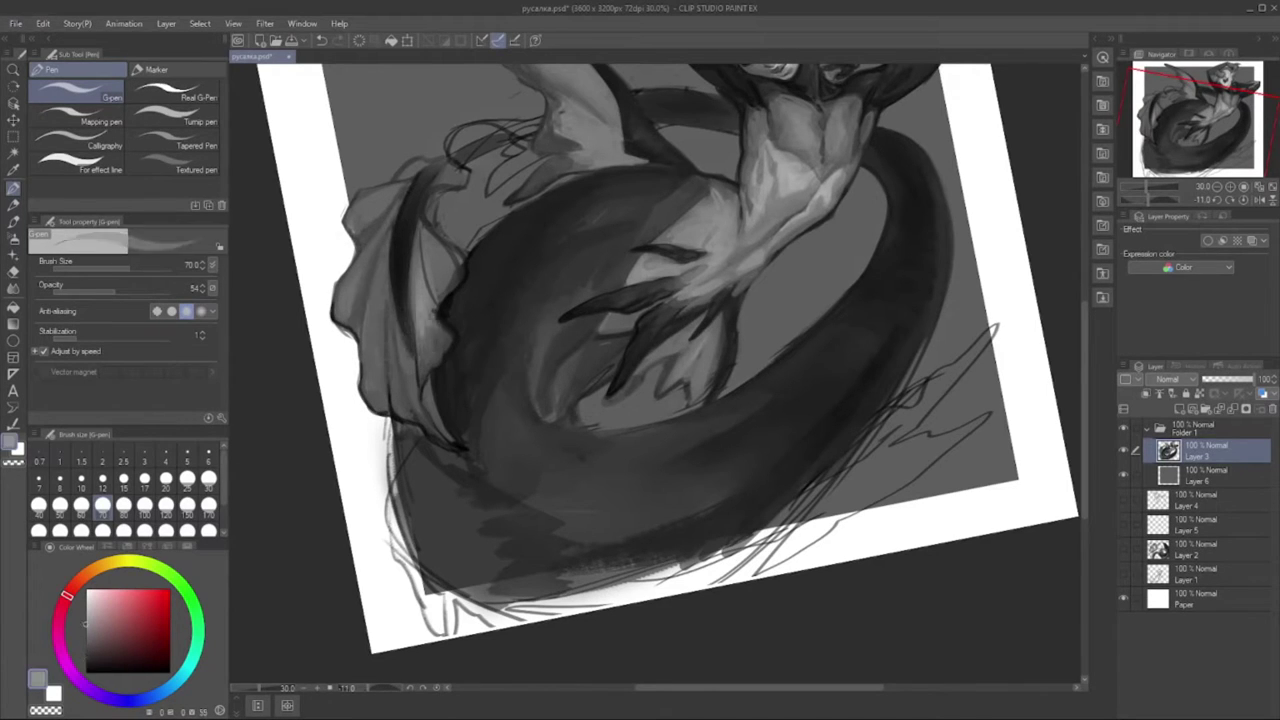
mouse_move(446, 245)
mouse_down()
mouse_move(426, 330)
mouse_move(440, 285)
mouse_up()
drag(374, 282, 372, 350)
alt+click(354, 274)
drag(354, 256, 350, 294)
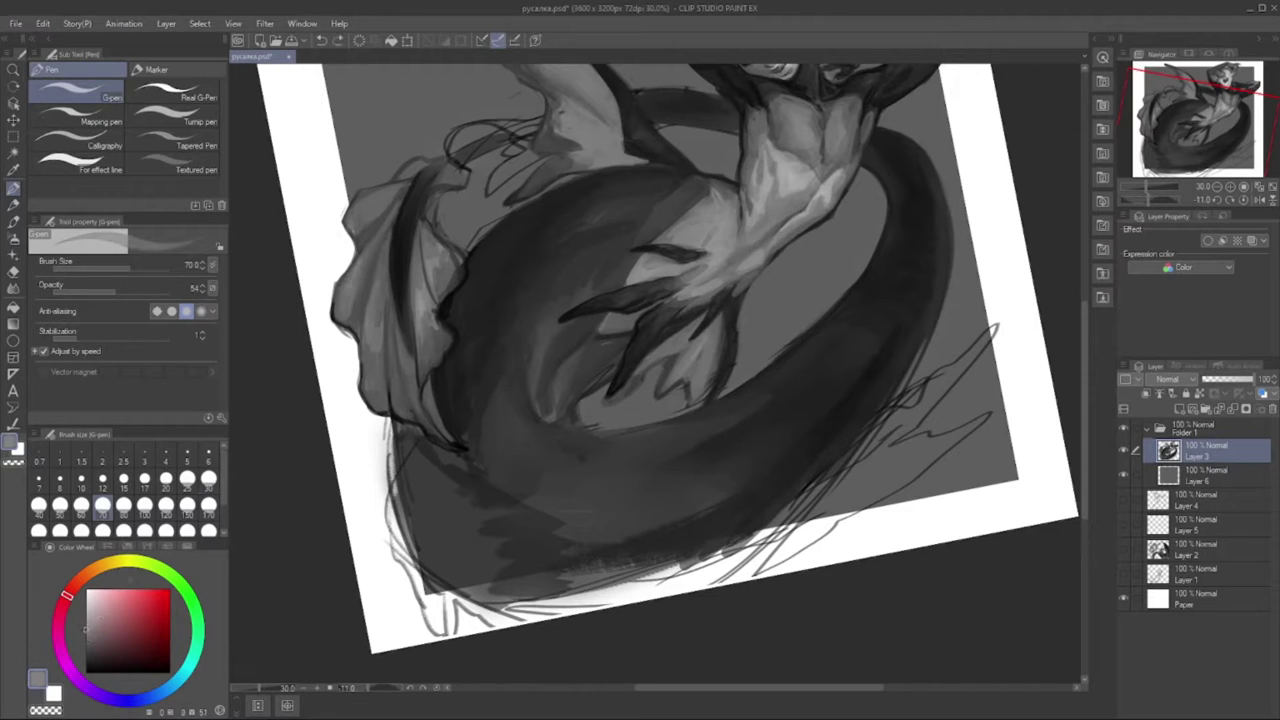
drag(386, 198, 356, 224)
drag(600, 300, 560, 390)
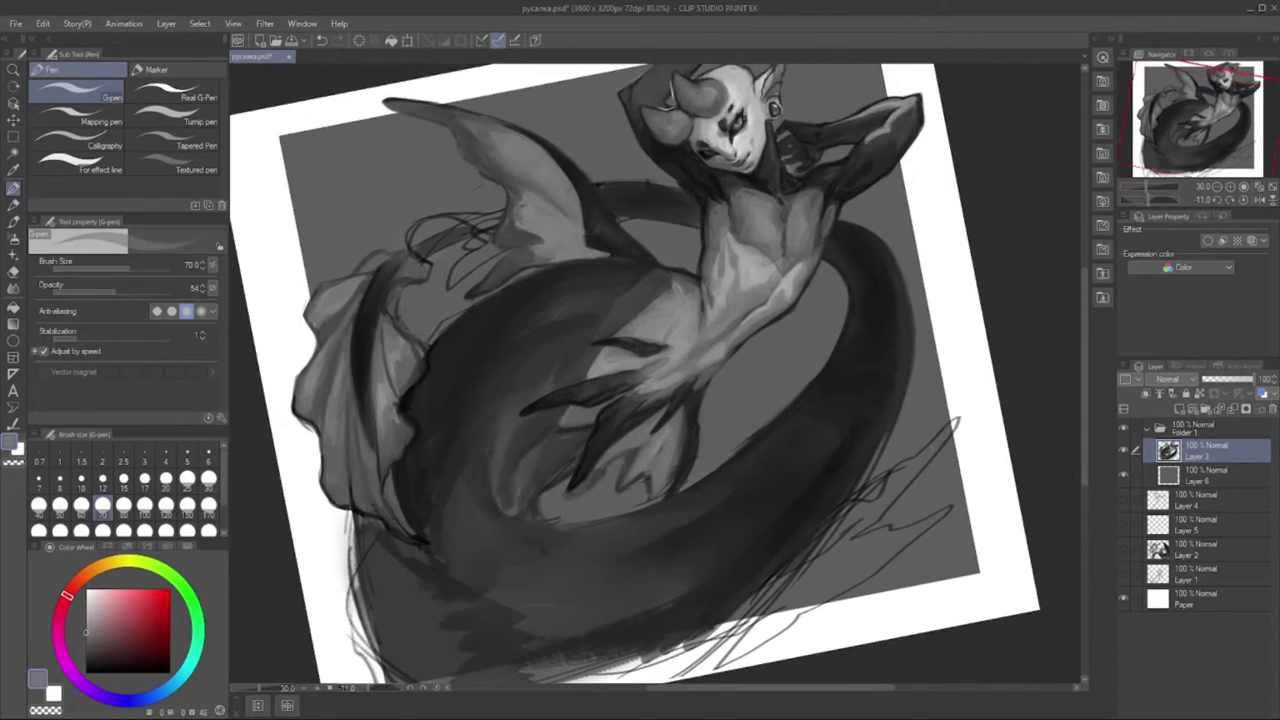
- Set the brush opacity to 45 and soften the shading along the side of the ribs with sampled greys
key(minus)
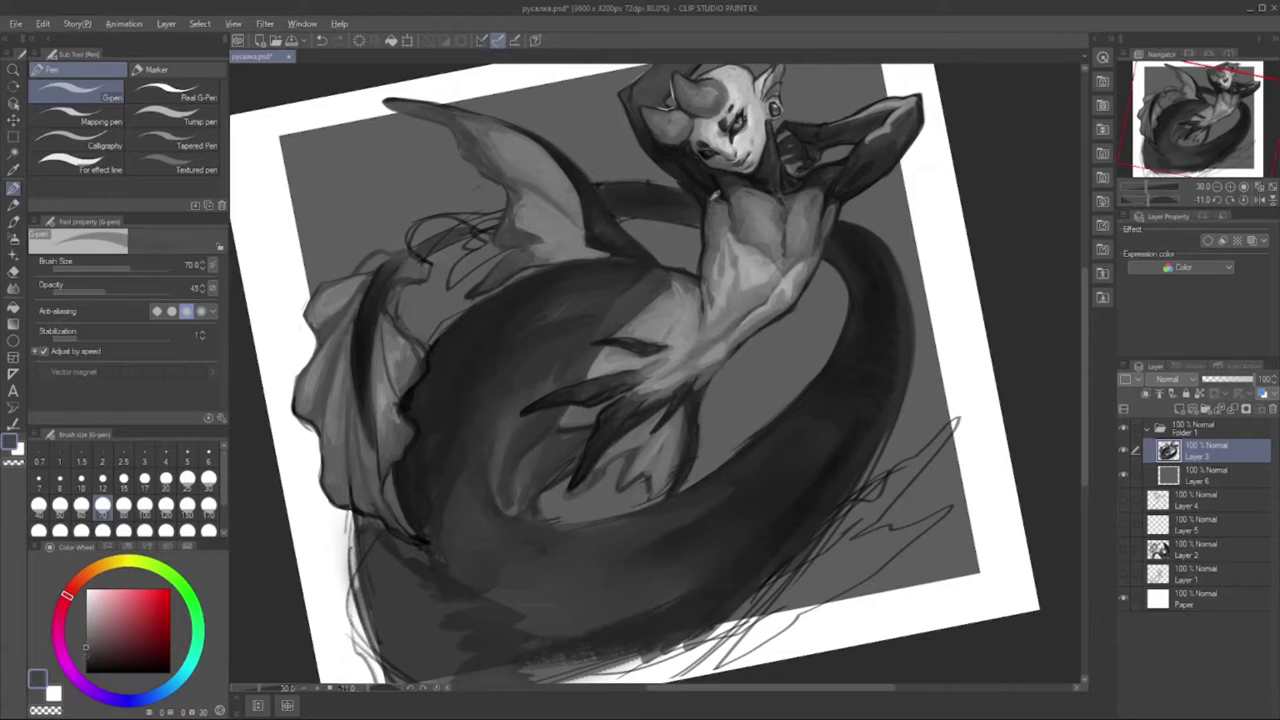
mouse_move(732, 212)
mouse_down()
mouse_move(710, 272)
mouse_move(710, 254)
mouse_move(731, 257)
mouse_up()
alt+click(720, 260)
alt+click(712, 245)
alt+click(702, 277)
alt+click(730, 250)
alt+click(730, 250)
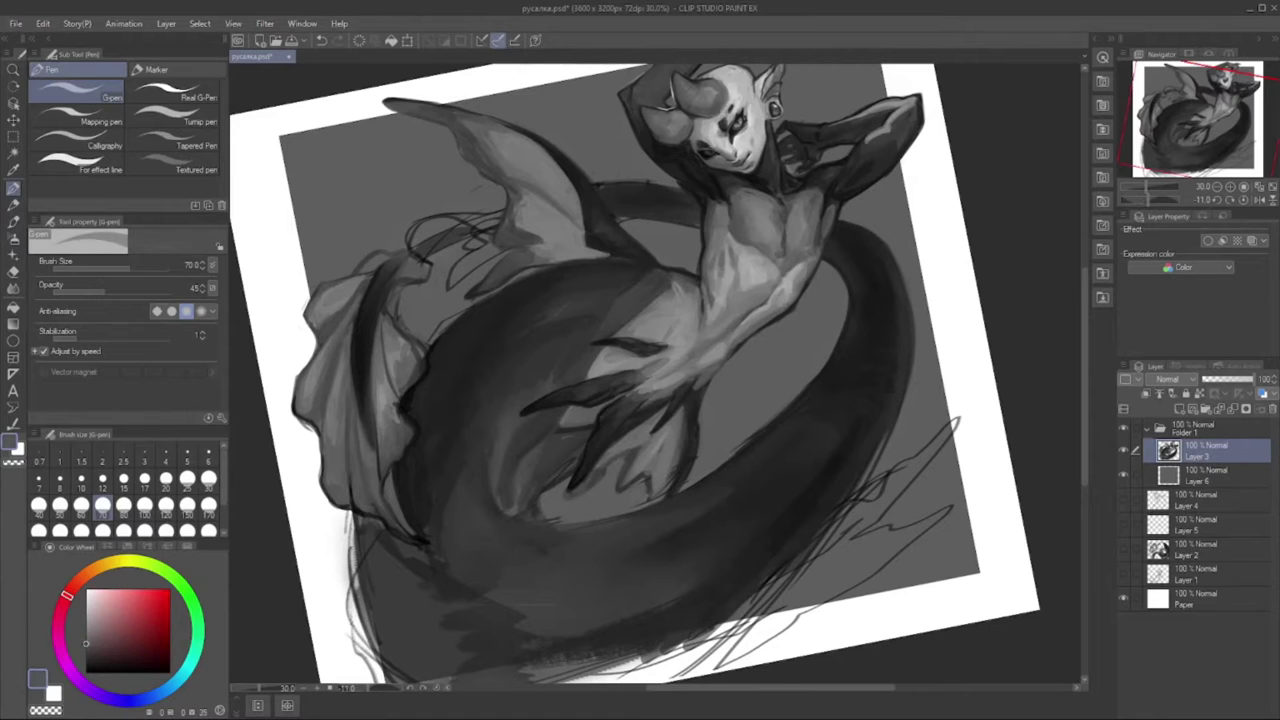
- Blend sampled greys along the outer contour of the chest and waist
alt+click(811, 267)
drag(811, 263, 811, 271)
alt+click(770, 317)
drag(764, 312, 778, 322)
alt+click(770, 317)
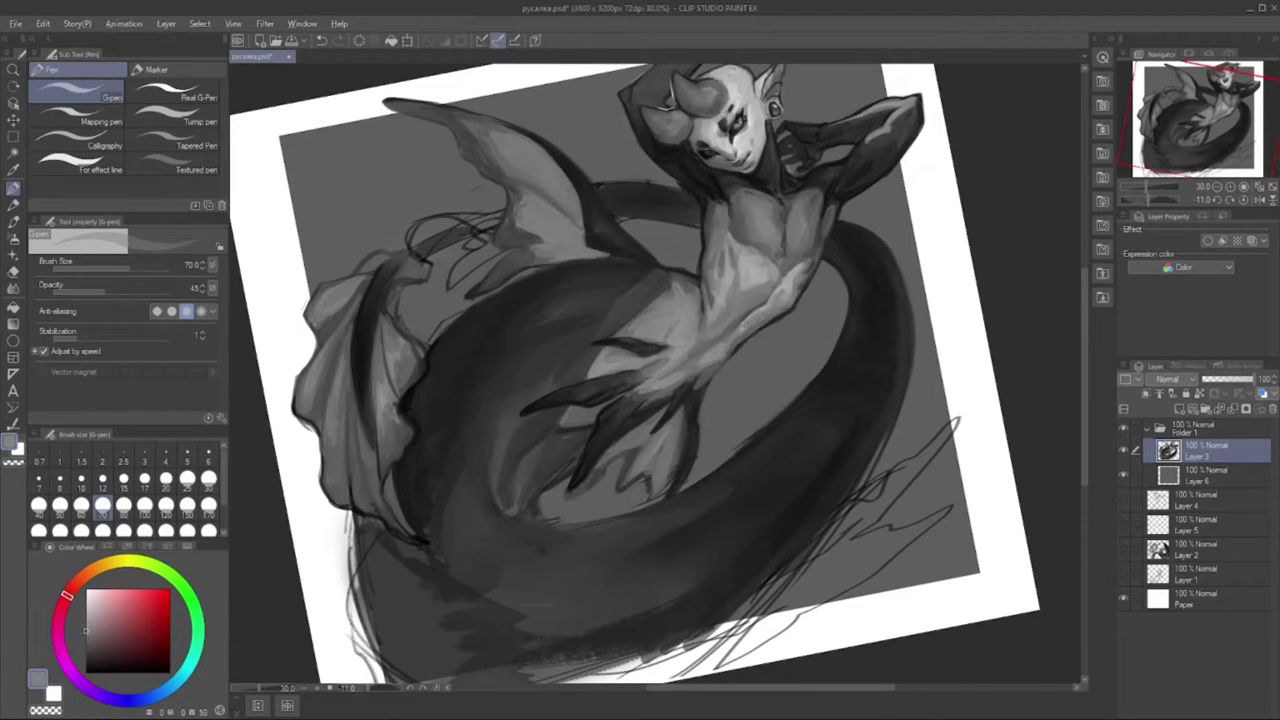
- Retouch the hip fin and its dark spines with sampled tones, using brush sizes 30 and 40
alt+click(695, 372)
alt+click(596, 360)
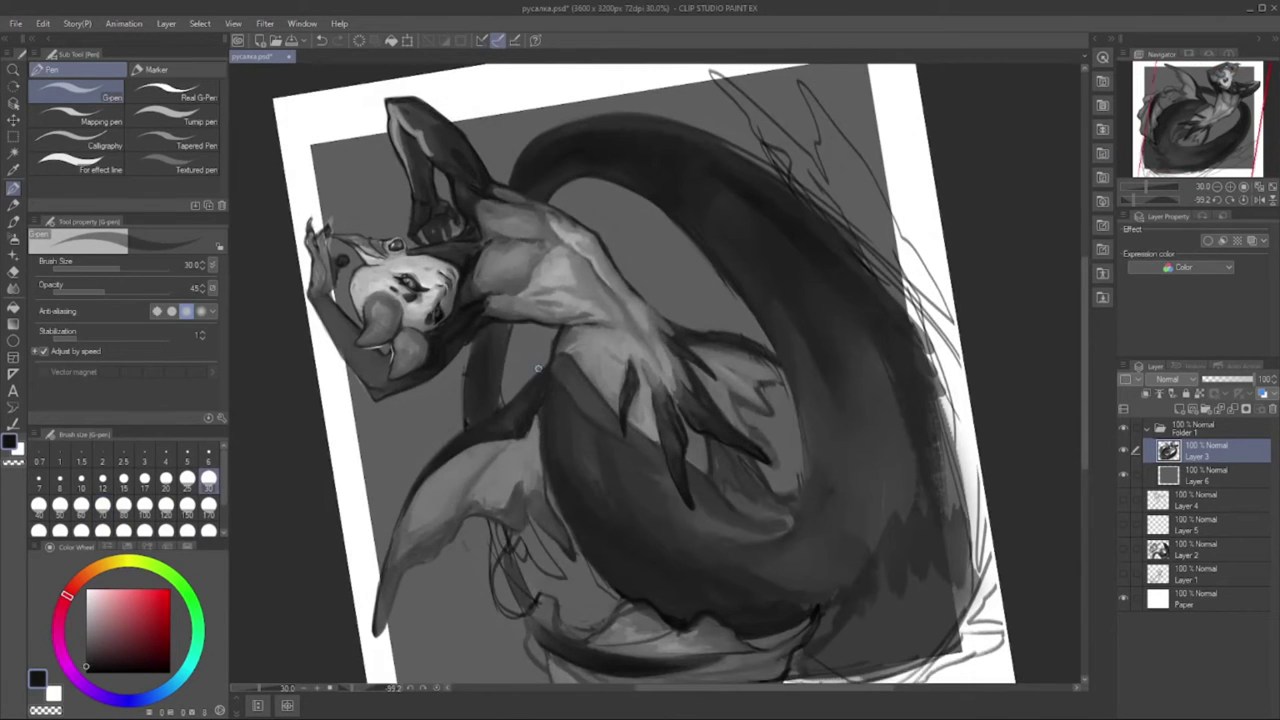
key(ctrl+@)
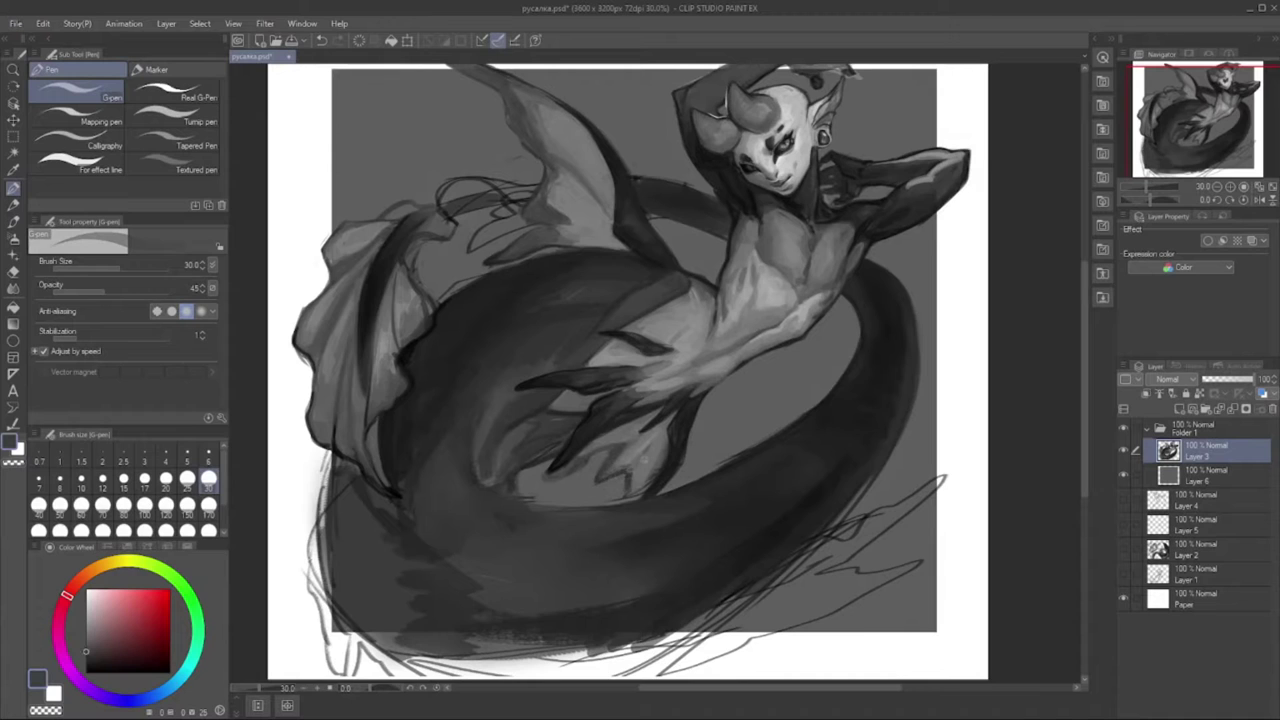
key(bracketright)
alt+click(652, 468)
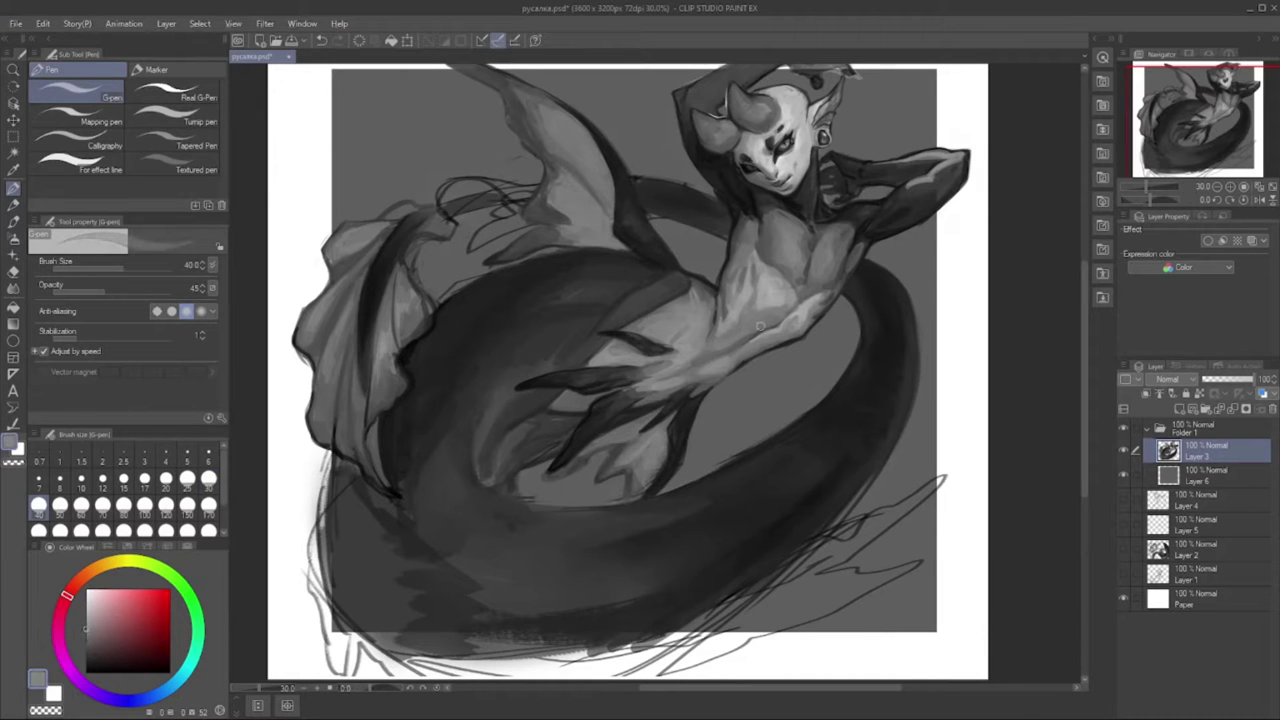
drag(760, 326, 762, 300)
- Paint broad dark strokes from below the scalloped lower fin along the underside of the tail
key(bracketright)
key(bracketright)
mouse_move(360, 438)
mouse_down()
mouse_move(356, 520)
mouse_move(530, 595)
mouse_up()
- Darken the outer side of the large tail coil with brush size 120 and opacity 72
key(bracketright)
key(bracketright)
drag(760, 250, 700, 420)
mouse_move(880, 280)
mouse_down()
mouse_move(640, 560)
mouse_move(510, 520)
mouse_move(780, 480)
mouse_up()
key(bracketright)
key(bracketright)
drag(760, 250, 700, 400)
drag(600, 440, 700, 520)
drag(640, 470, 760, 480)
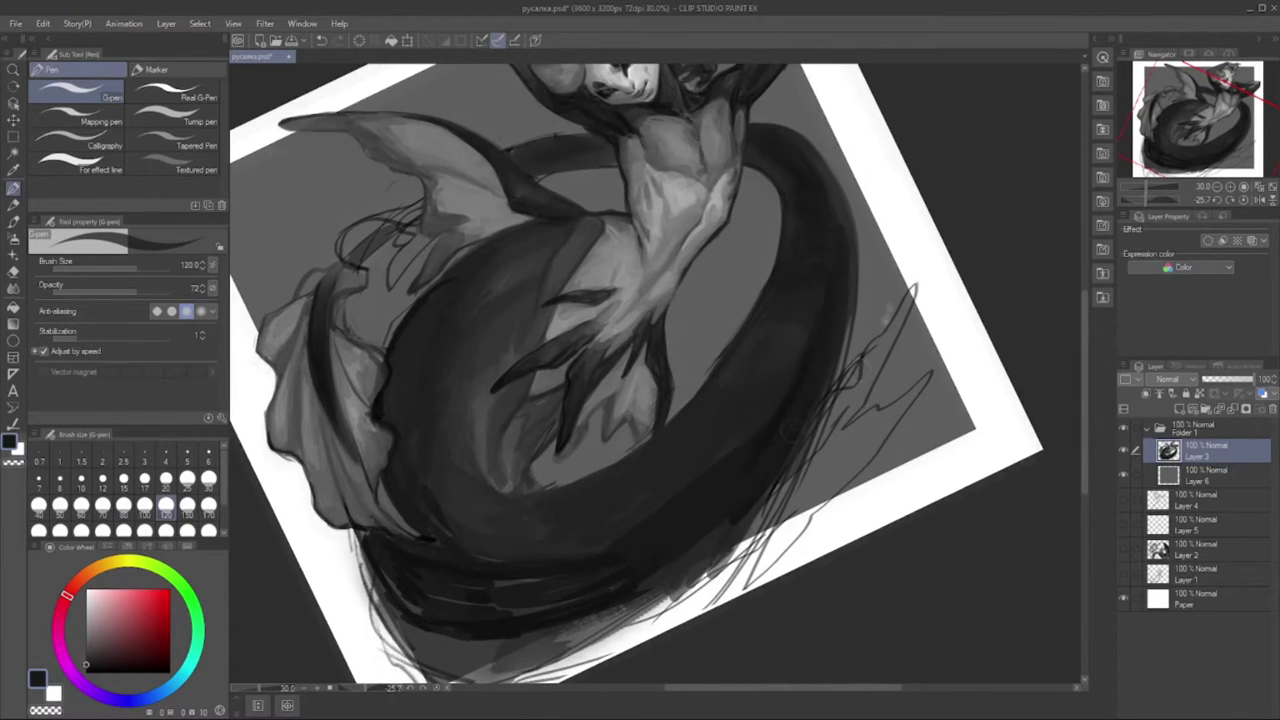
- Block in dark pointed fin spikes projecting from the tail's outer curve over the rough sketch lines
mouse_move(700, 400)
mouse_down()
mouse_move(660, 350)
mouse_move(700, 420)
mouse_up()
drag(930, 370, 800, 460)
drag(910, 400, 740, 550)
drag(700, 400, 750, 360)
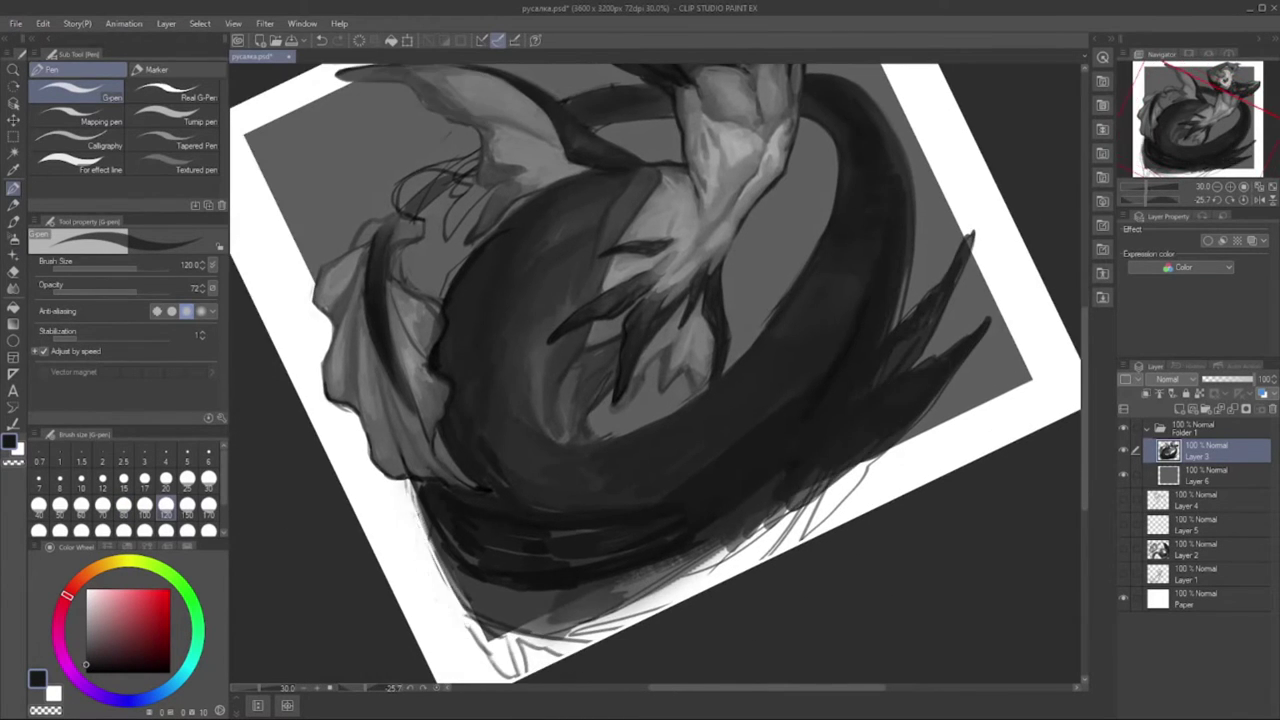
- Fill the sketched fringe beneath the lower fin and along the tail's underside with dark strokes
drag(500, 490, 420, 640)
drag(700, 420, 710, 370)
drag(450, 480, 700, 570)
mouse_move(600, 540)
mouse_down()
mouse_move(940, 390)
mouse_move(580, 540)
mouse_up()
drag(700, 420, 760, 250)
- Trim the outer edge of the dark tail fringe into pointed tips using the Hard eraser at size 60
mouse_move(460, 190)
mouse_down()
mouse_move(360, 265)
mouse_move(370, 350)
mouse_up()
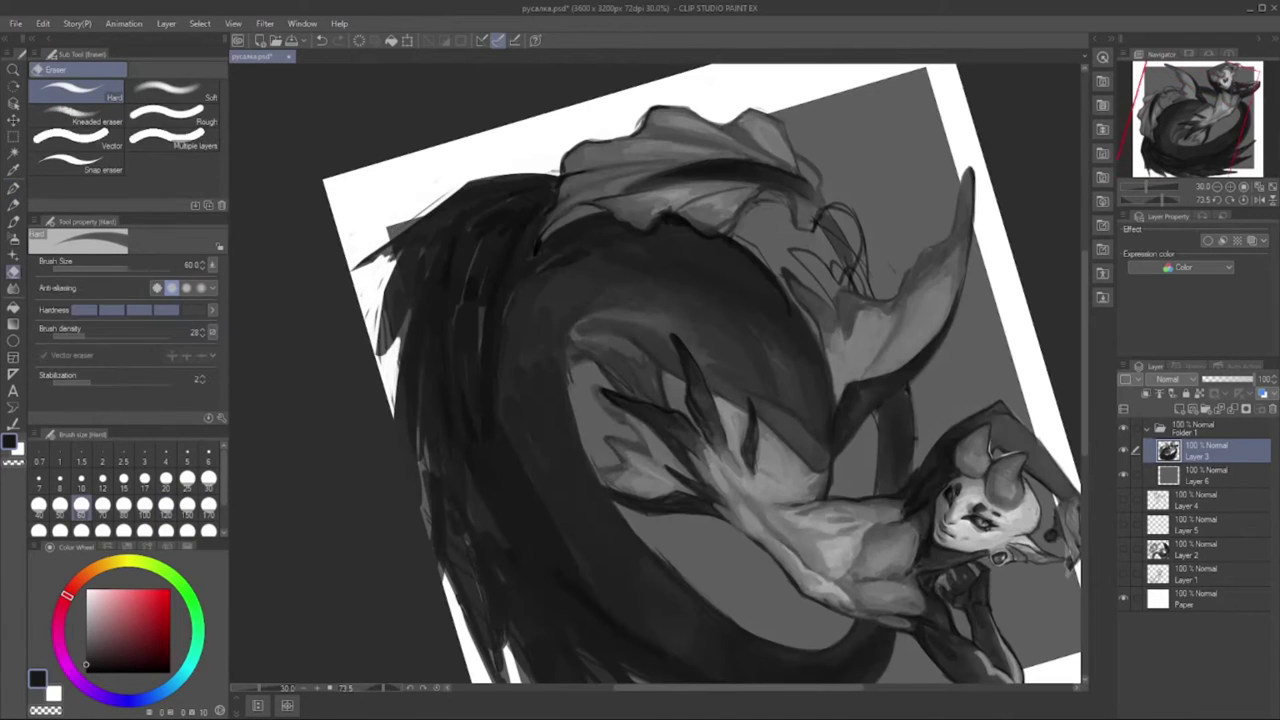
mouse_move(410, 300)
mouse_down()
mouse_move(395, 425)
mouse_move(400, 370)
mouse_up()
drag(700, 400, 820, 220)
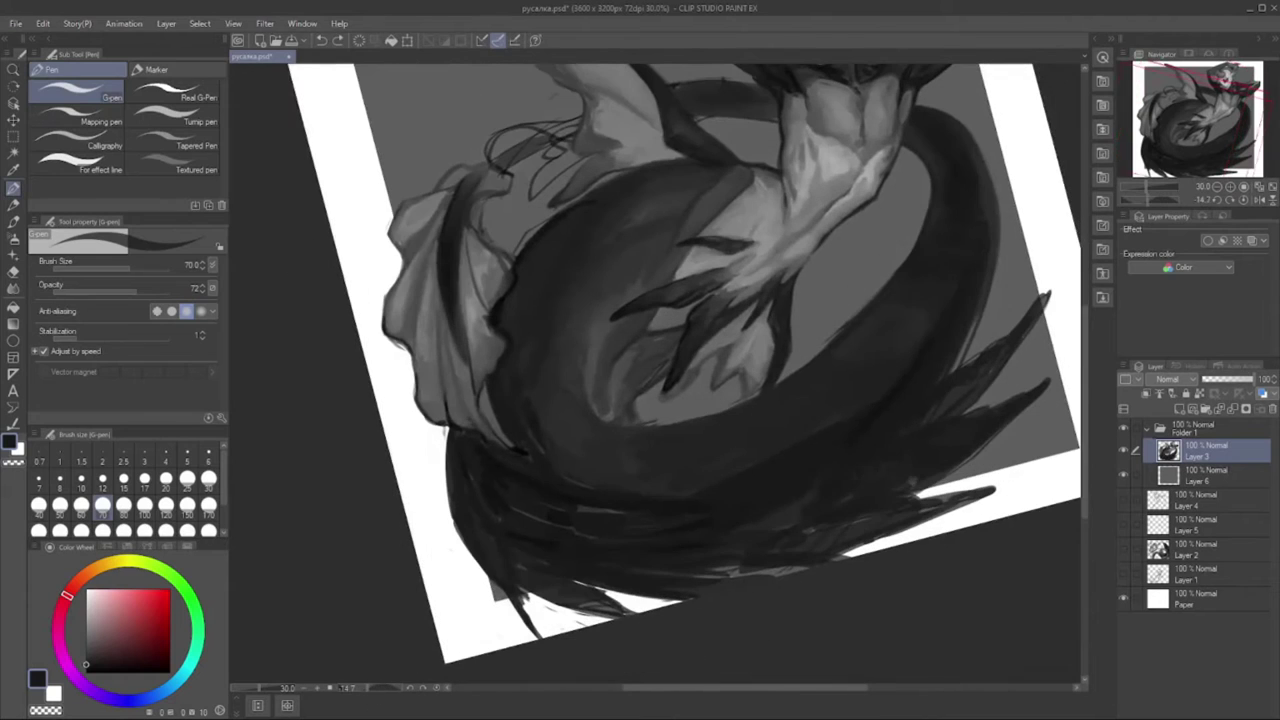
- Define the separate pointed spines on the tail's outer curve with the G-pen at brush size 70
click(102, 505)
mouse_move(800, 500)
mouse_down()
mouse_move(960, 440)
mouse_move(930, 405)
mouse_move(972, 315)
mouse_move(960, 360)
mouse_up()
mouse_move(700, 400)
mouse_down()
mouse_move(720, 360)
mouse_move(700, 380)
mouse_up()
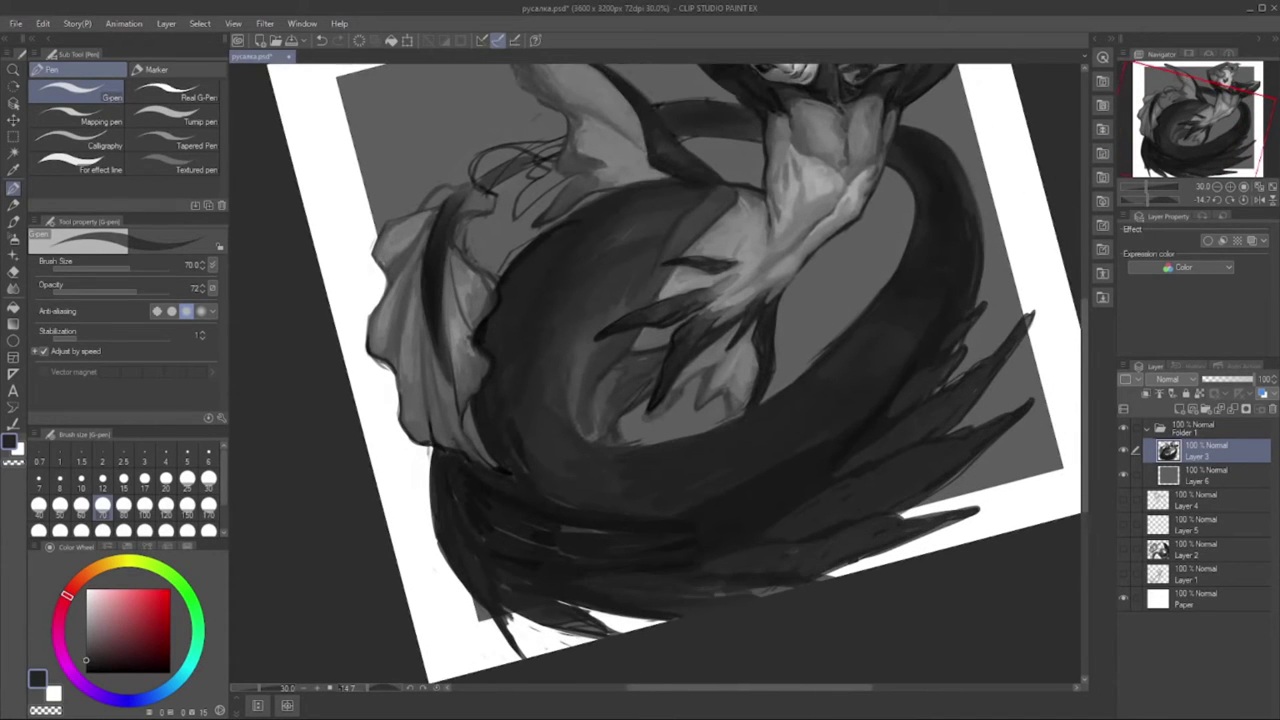
- Paint long grey membrane strokes between the dark spines of the fringe just below the lower fin
alt+click(460, 470)
mouse_move(445, 485)
mouse_down()
mouse_move(480, 605)
mouse_move(500, 620)
mouse_move(490, 600)
mouse_up()
drag(465, 530, 595, 628)
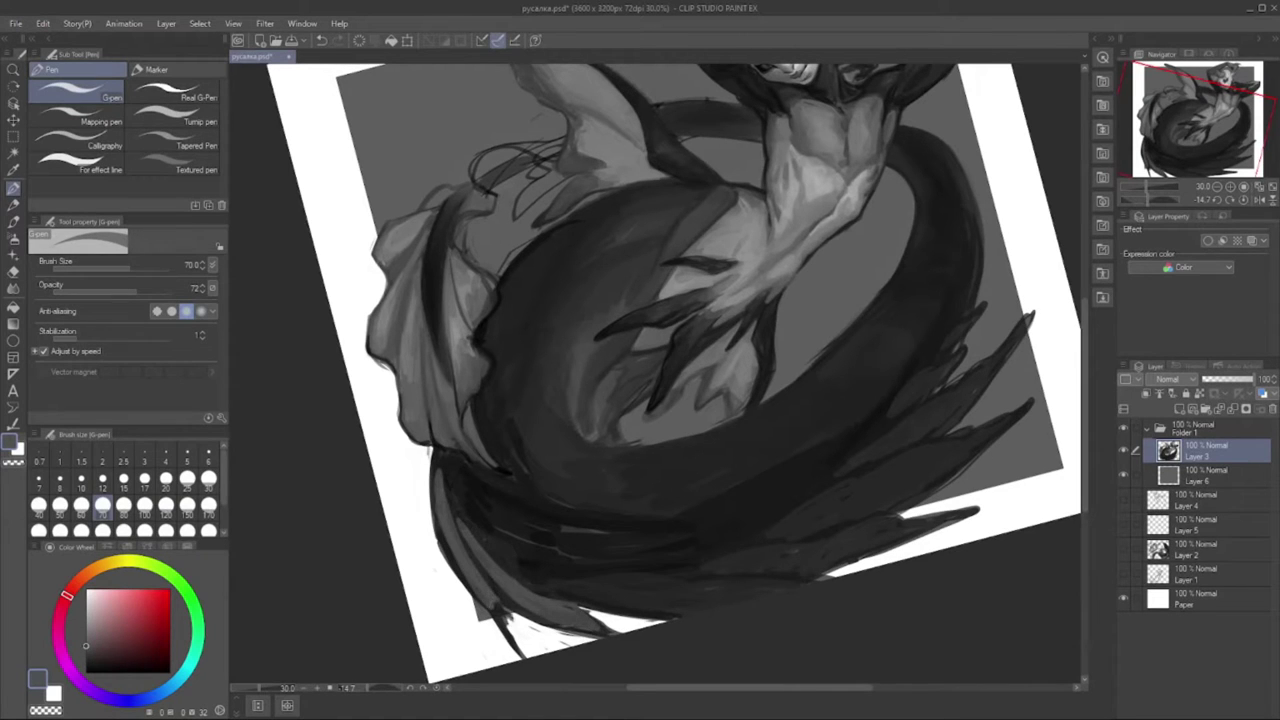
mouse_move(660, 380)
mouse_down()
mouse_move(420, 400)
mouse_move(505, 530)
mouse_up()
drag(470, 490, 555, 595)
drag(520, 540, 570, 612)
- Add grey membranes between the spines in the middle section of the tail fringe
drag(660, 380, 480, 520)
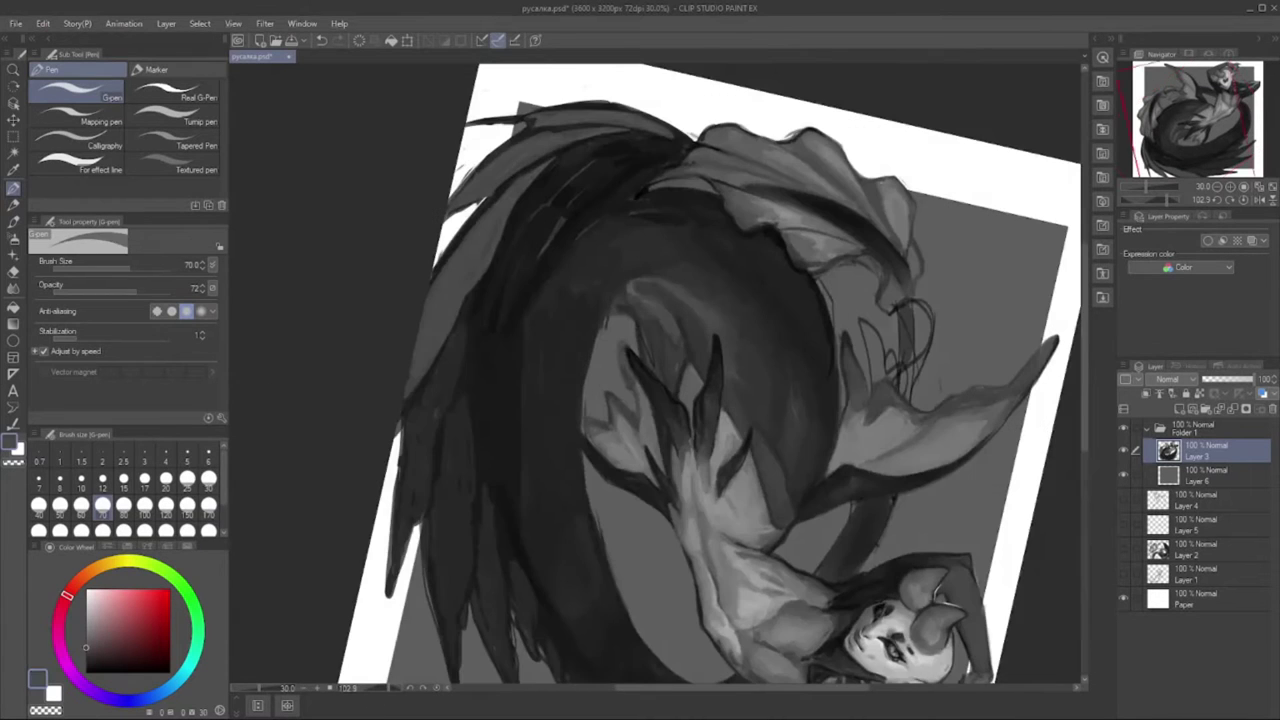
drag(425, 365, 405, 530)
drag(460, 335, 410, 495)
drag(435, 400, 402, 530)
- Carry the grey membrane shading through the longest fringe spikes toward their pointed tips
mouse_move(700, 400)
mouse_down()
mouse_move(686, 366)
mouse_move(600, 430)
mouse_up()
drag(410, 410, 370, 545)
mouse_move(460, 290)
mouse_down()
mouse_move(380, 480)
mouse_move(410, 575)
mouse_up()
mouse_move(450, 380)
mouse_down()
mouse_move(405, 530)
mouse_move(360, 552)
mouse_up()
drag(366, 376, 340, 418)
drag(400, 284, 380, 390)
alt+click(420, 330)
drag(420, 452, 385, 486)
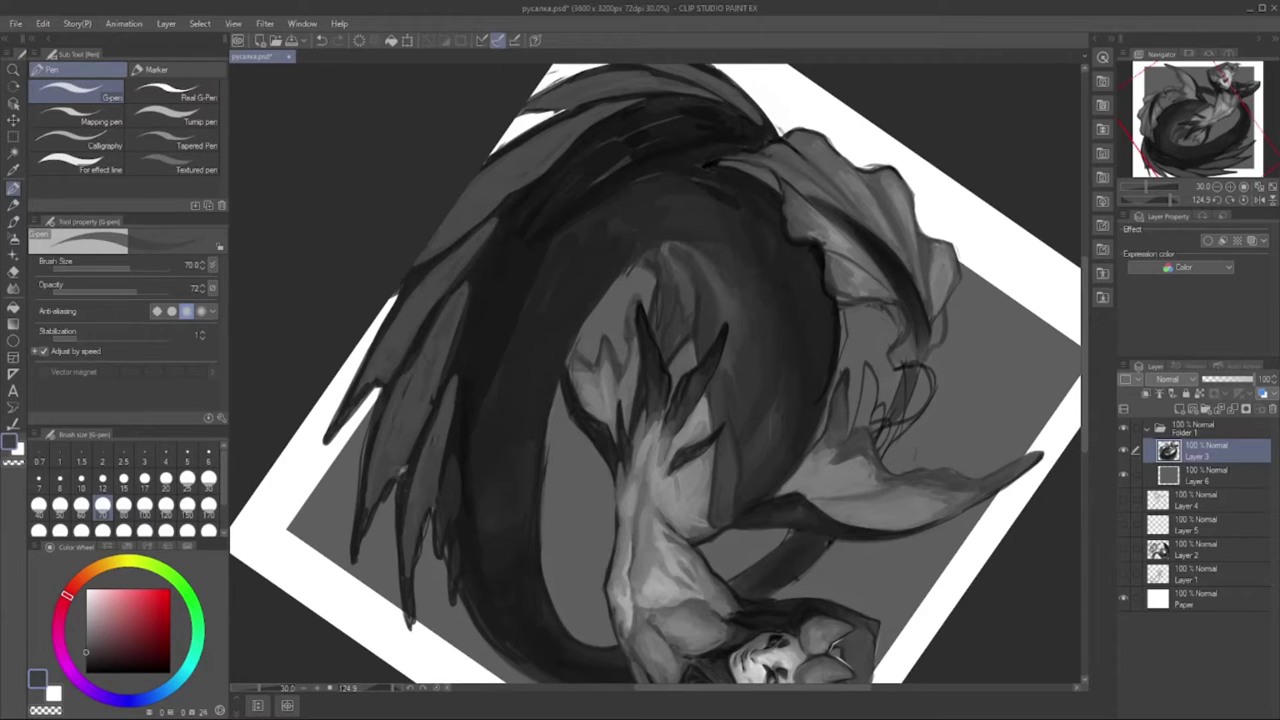
- Shade the small inner spikes at the end of the tail fringe with sampled grey
mouse_move(444, 452)
mouse_down()
mouse_move(426, 552)
mouse_move(442, 536)
mouse_up()
mouse_move(458, 492)
mouse_down()
mouse_move(446, 538)
mouse_move(456, 578)
mouse_move(452, 552)
mouse_up()
alt+click(455, 545)
drag(788, 499, 760, 300)
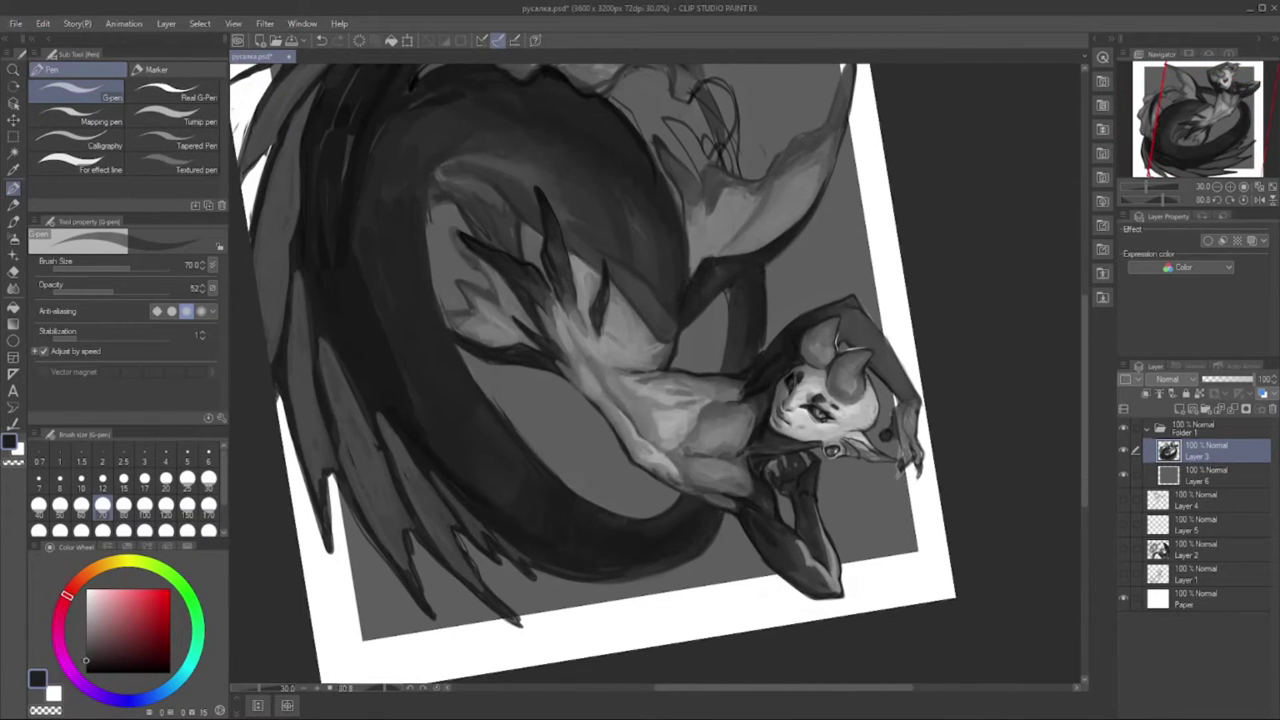
- Deepen the tail coil near the bent arm and sample dark tones beside the upper fin at brush size 30
alt+click(680, 540)
drag(681, 525, 600, 548)
click(208, 478)
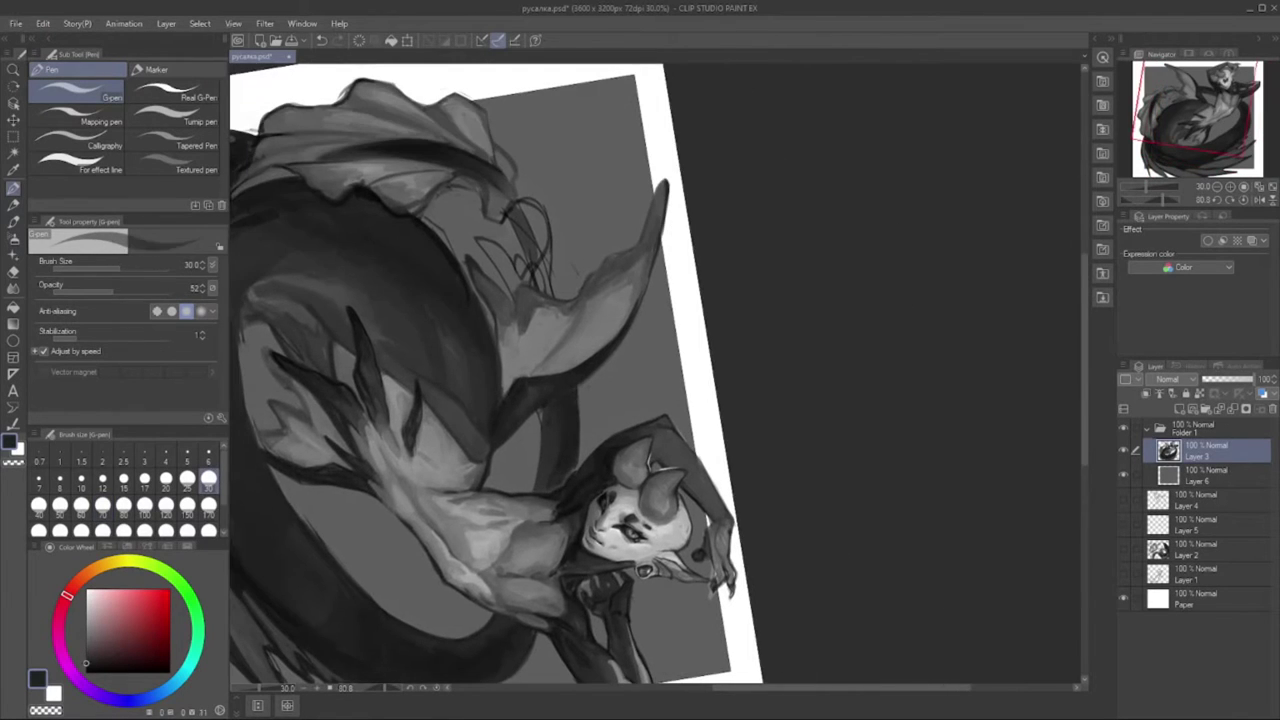
alt+click(558, 398)
alt+click(581, 379)
- Straighten the canvas and smooth the transition between the waist and hip with sampled greys
key(ctrl+at)
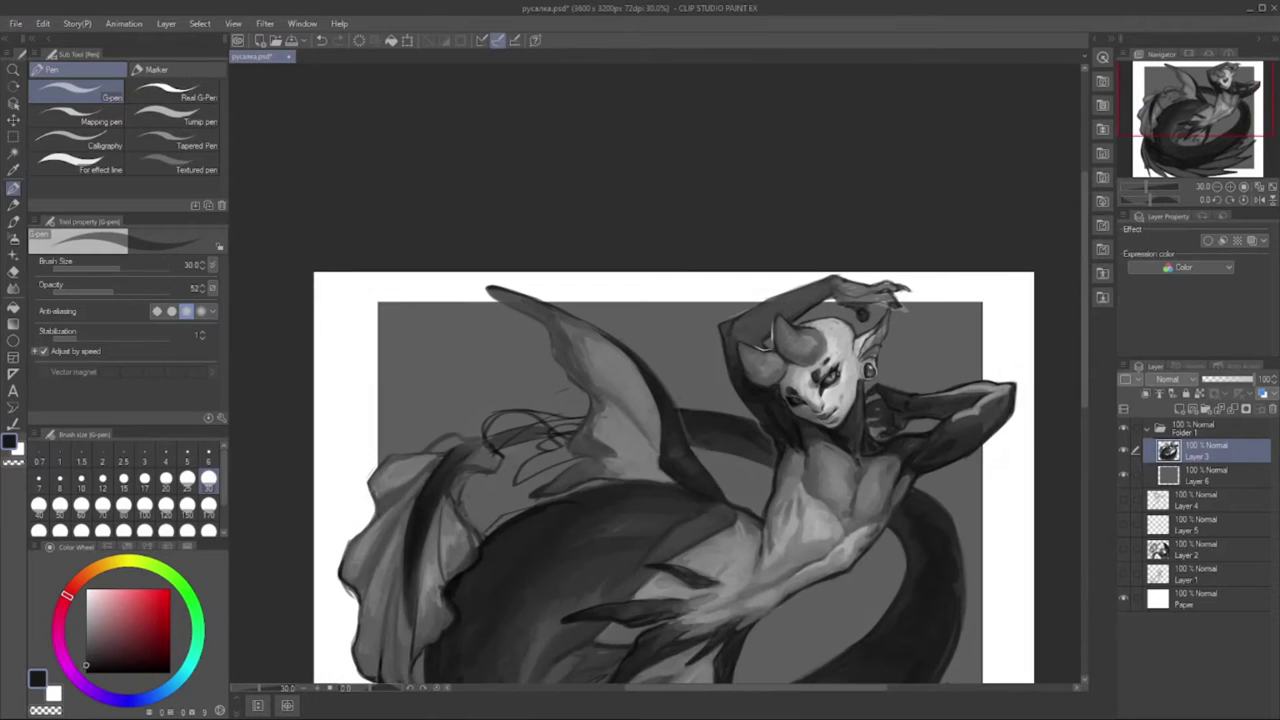
alt+click(830, 470)
drag(700, 480, 694, 444)
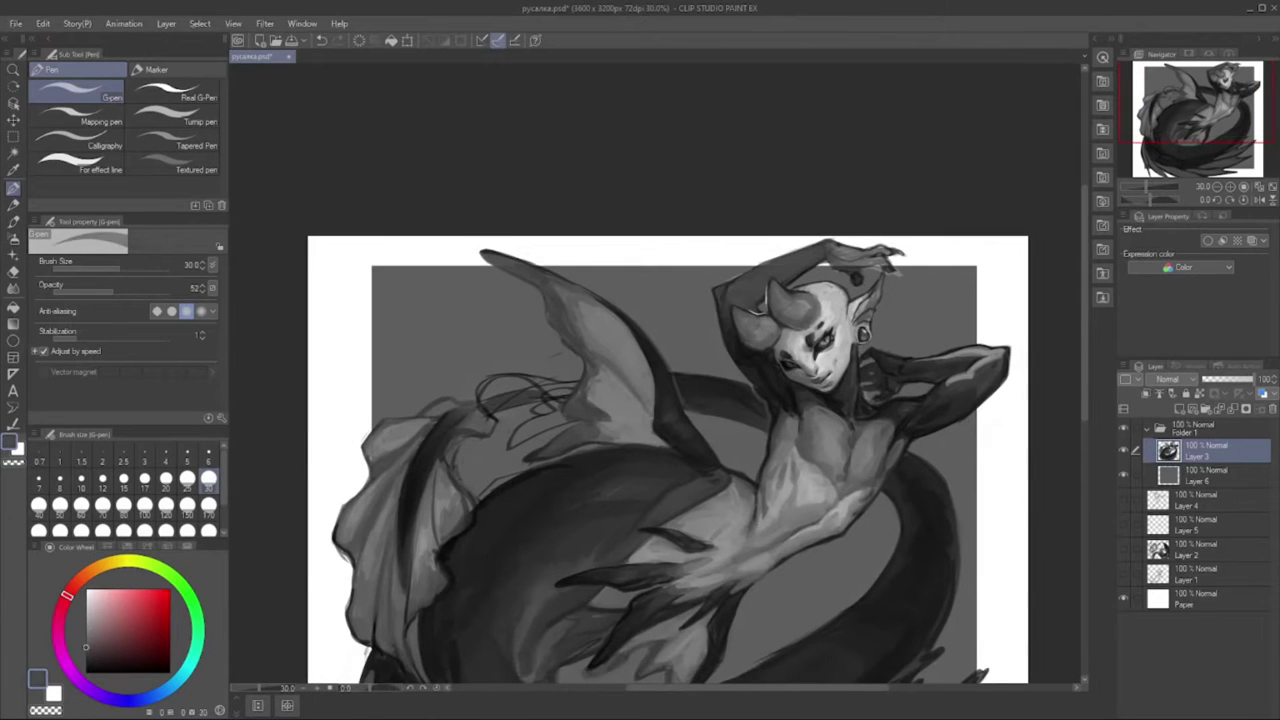
alt+click(750, 522)
alt+click(750, 522)
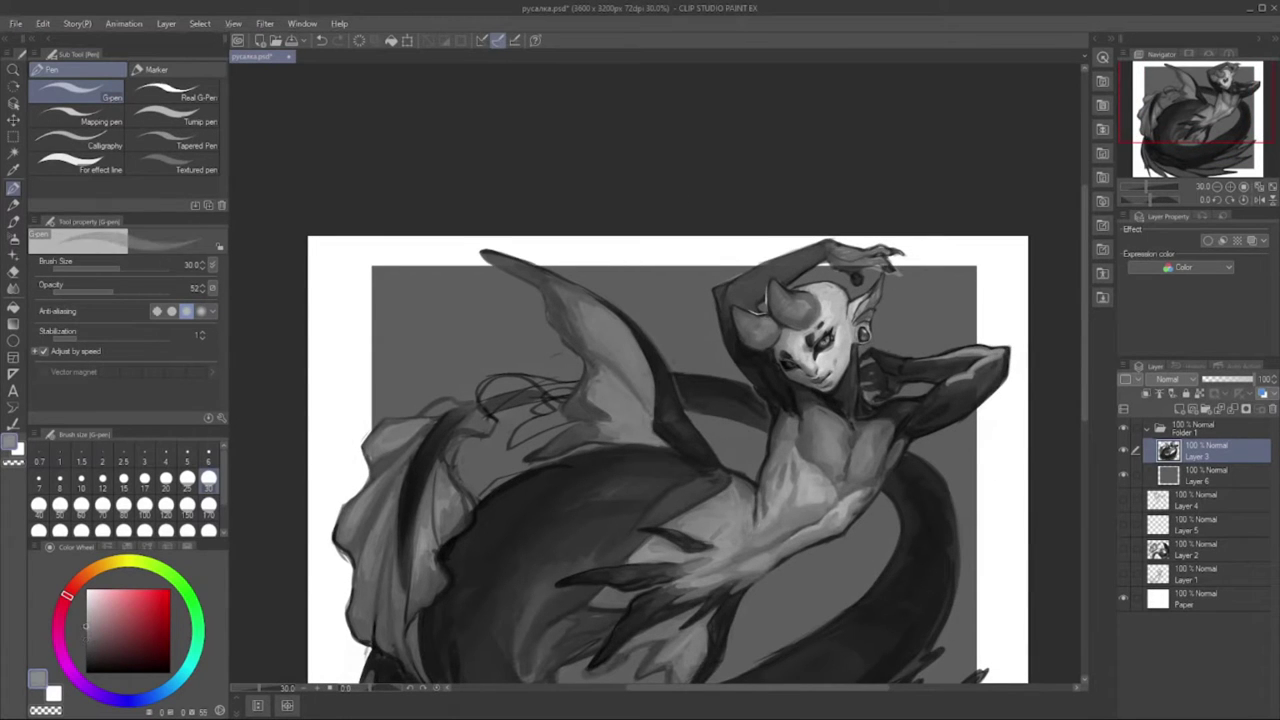
alt+click(750, 522)
- Set the brush size to 50 and blend the shading across the centre of the chest with sampled greys
click(60, 505)
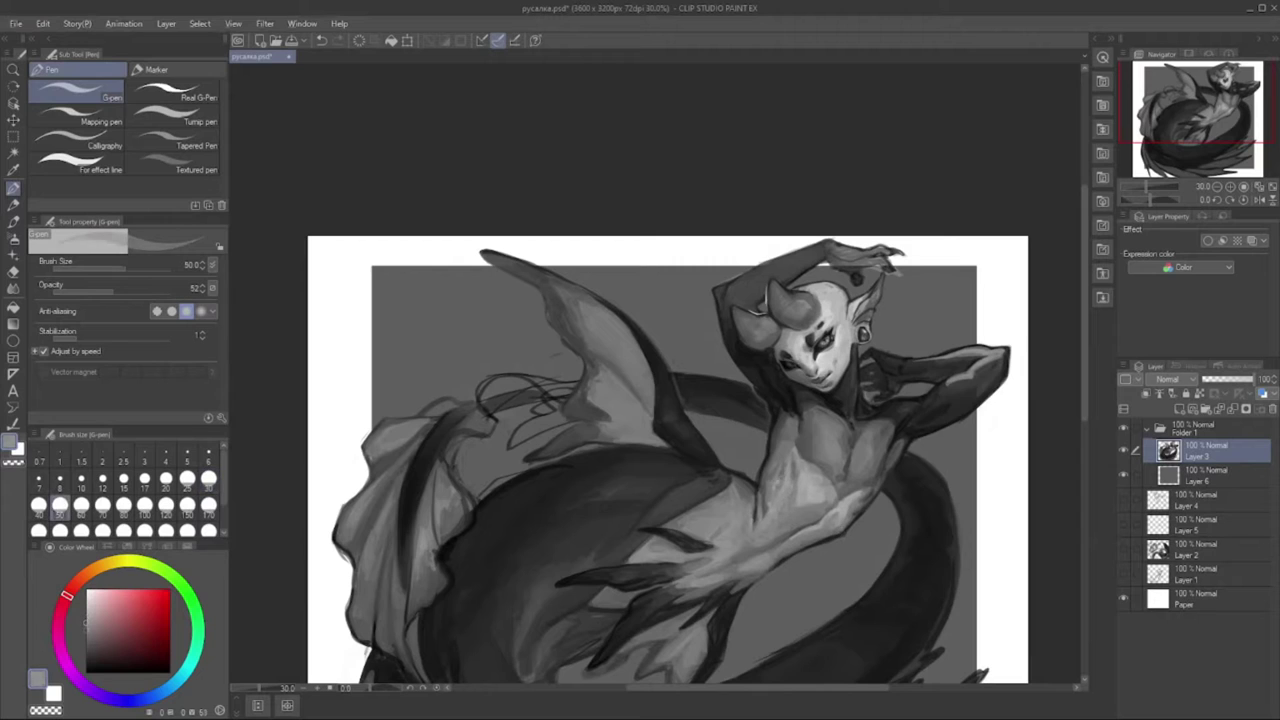
alt+click(830, 440)
alt+click(830, 440)
alt+click(830, 440)
mouse_move(828, 436)
mouse_down()
mouse_move(846, 464)
mouse_move(856, 453)
mouse_up()
alt+click(844, 481)
alt+click(844, 481)
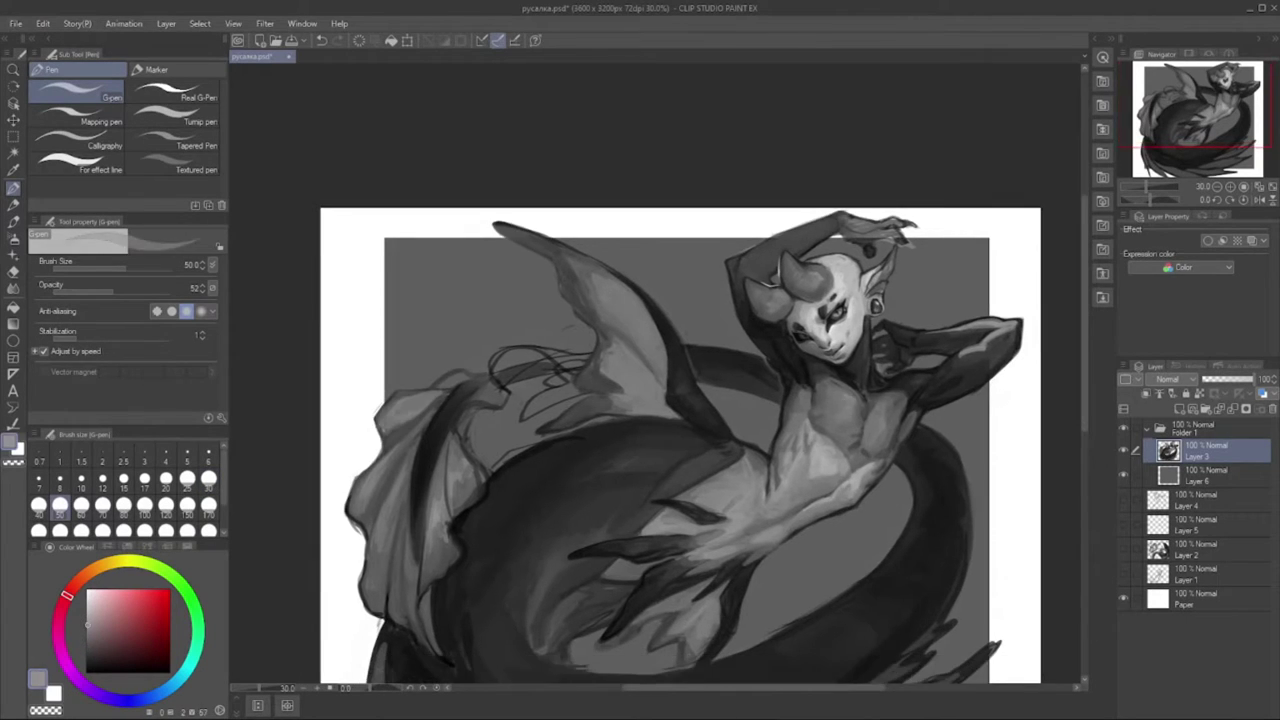
- Soften the shading of the chest muscle below the bent arm with sampled greys
alt+click(890, 400)
mouse_move(894, 392)
mouse_down()
mouse_move(882, 440)
mouse_move(570, 370)
mouse_move(640, 422)
mouse_up()
alt+click(884, 436)
alt+click(884, 436)
alt+click(884, 436)
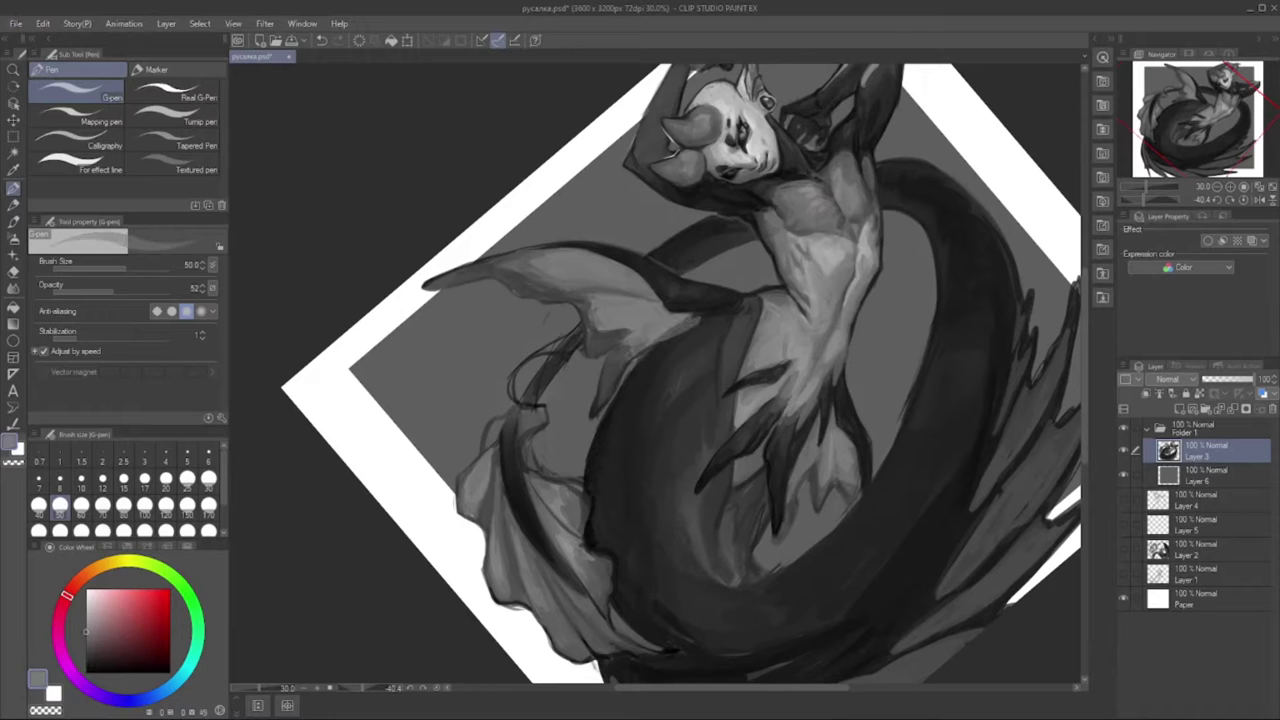
- Rework the light grey membrane near the base of the upper tail fin with sampled tones
mouse_move(700, 316)
mouse_down()
mouse_move(660, 340)
mouse_move(600, 330)
mouse_up()
alt+click(660, 330)
alt+click(665, 340)
alt+click(668, 340)
alt+click(655, 345)
alt+click(619, 309)
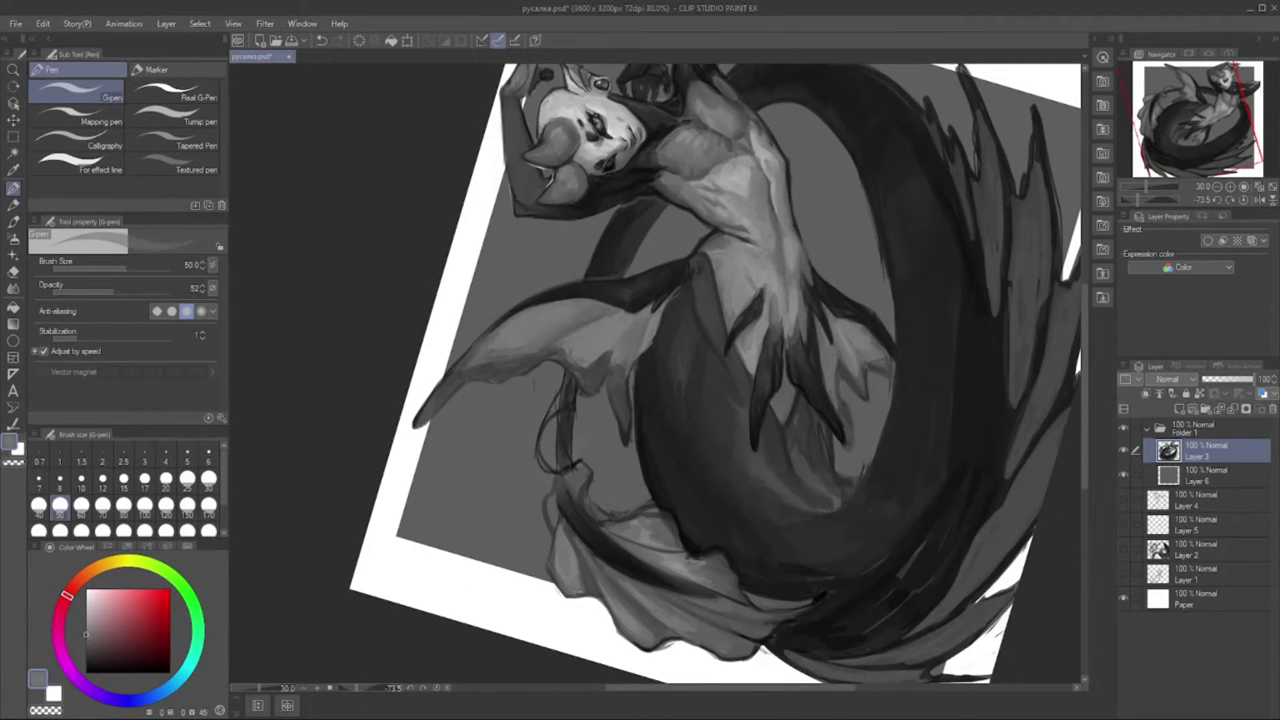
- Refine the upper fin's folds and reshape its small pointed lobe into a curled tip with brush size 40
alt+click(572, 310)
alt+click(572, 310)
alt+click(572, 310)
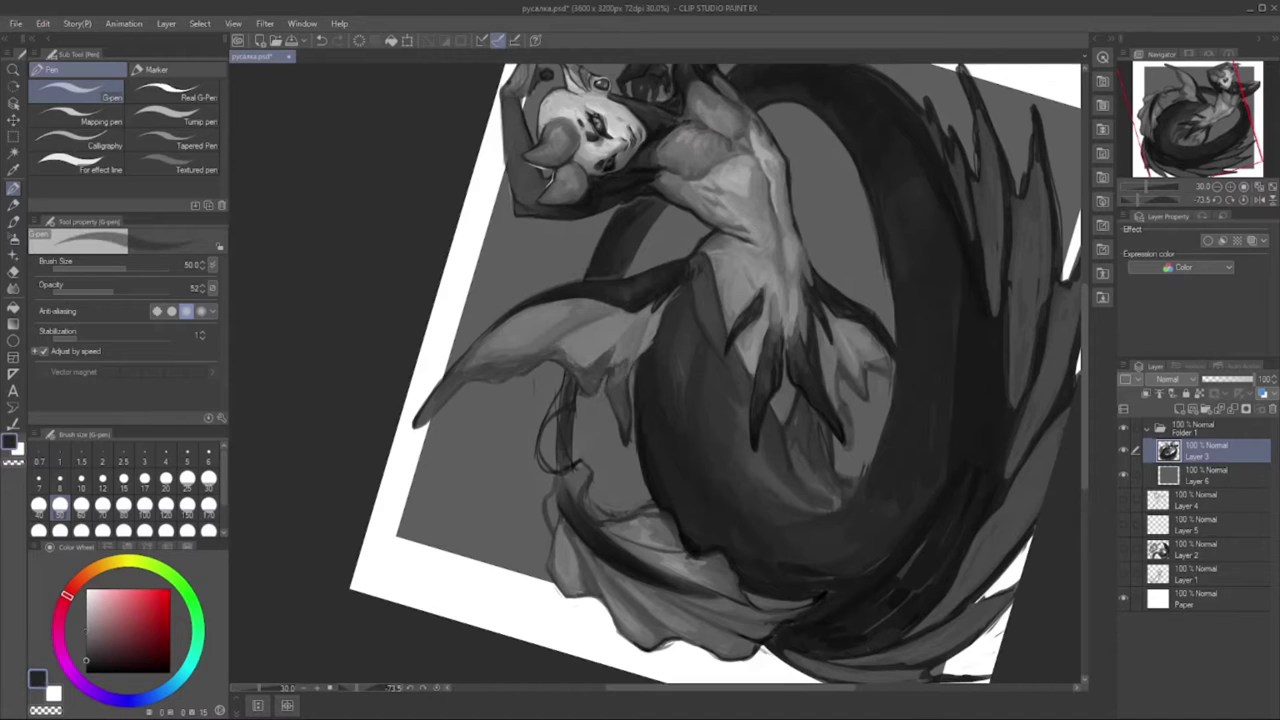
key(bracketleft)
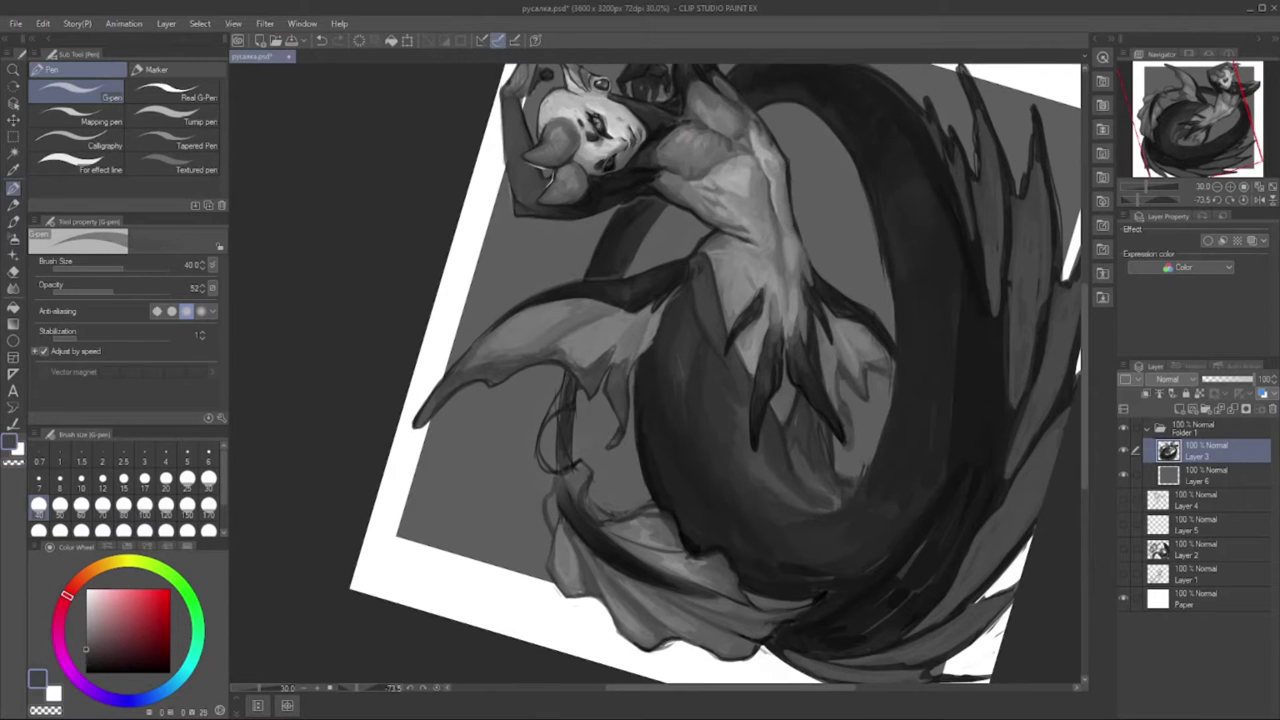
drag(620, 436, 584, 334)
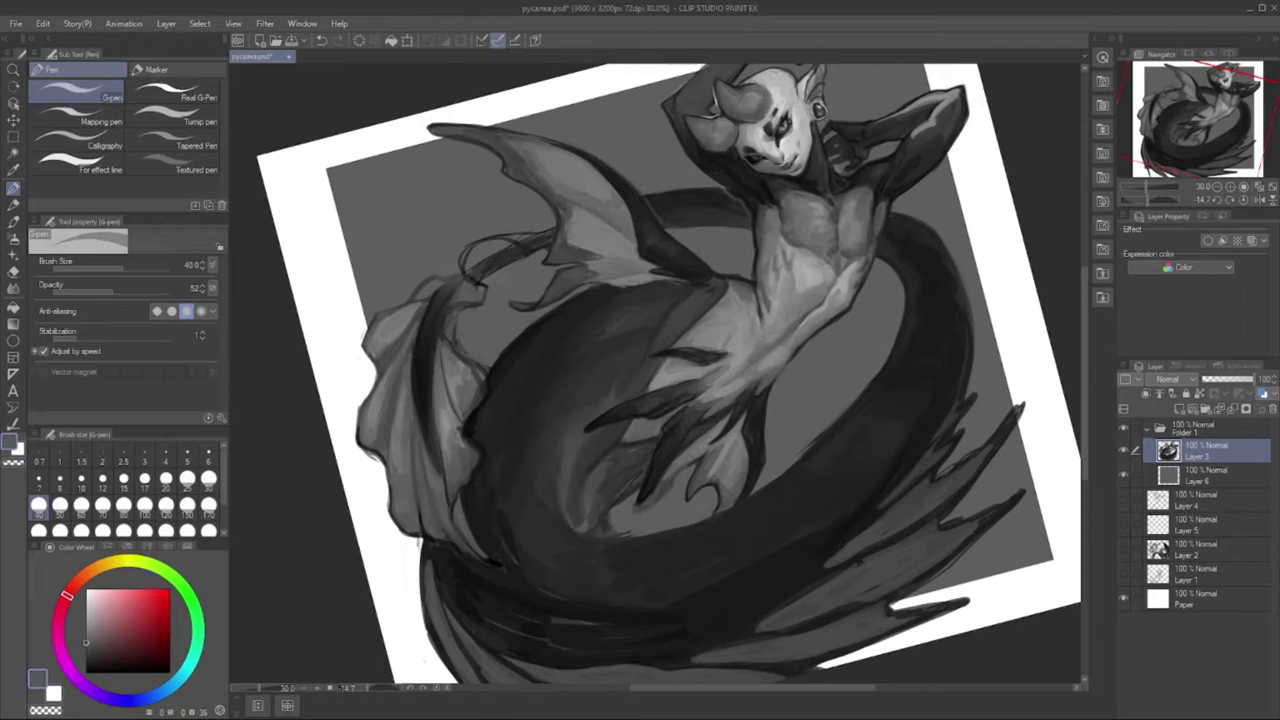
- Refine the hip fin's curled lobes, inner folds and dark spines with sampled light and dark greys
alt+click(626, 533)
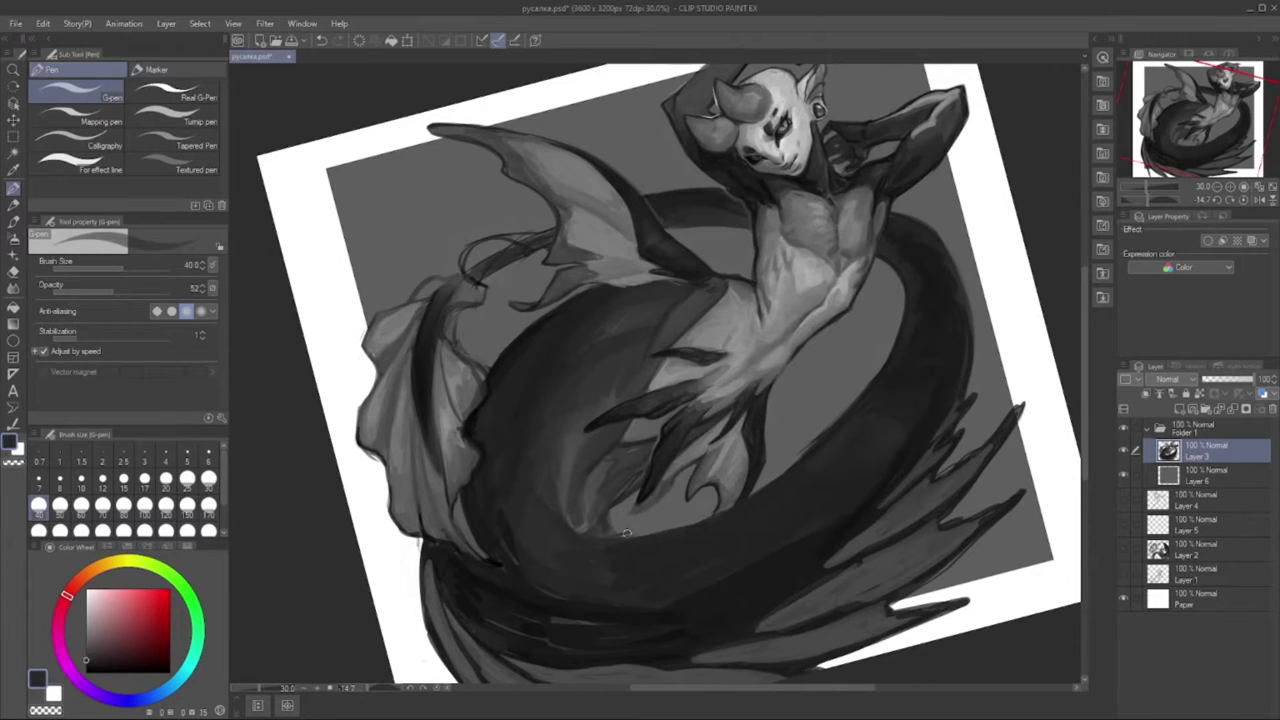
alt+click(640, 500)
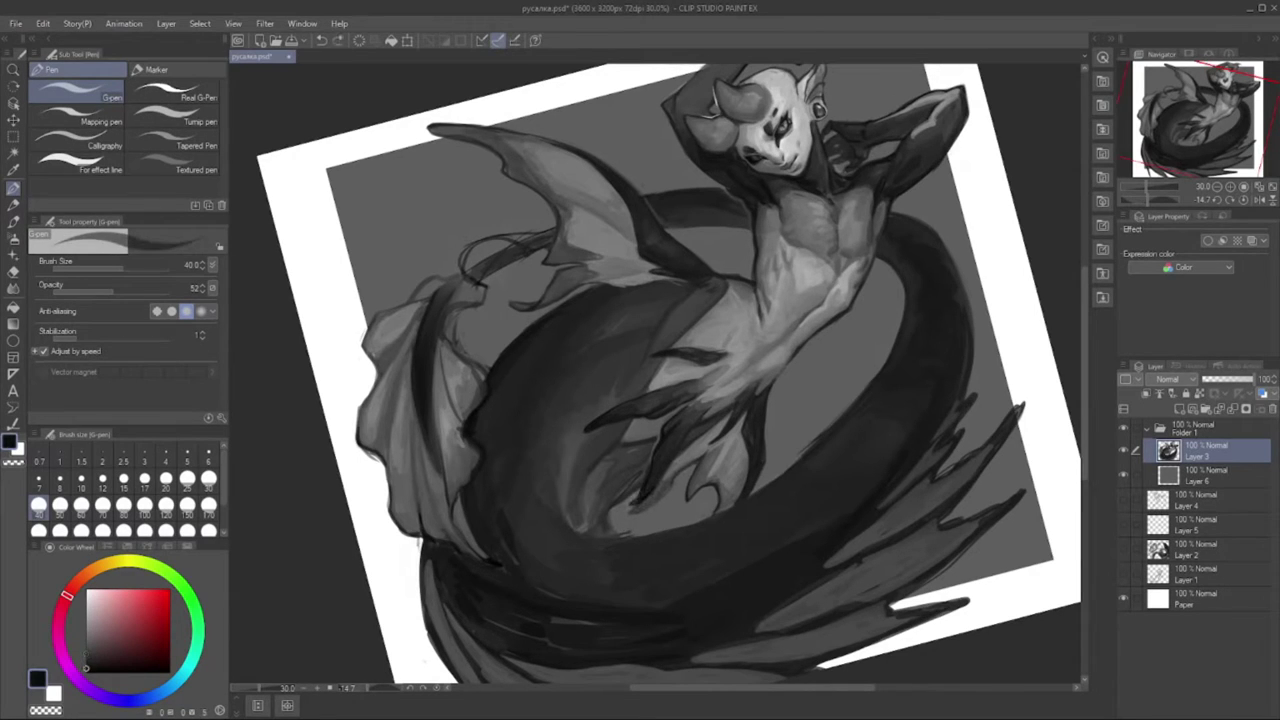
alt+click(621, 409)
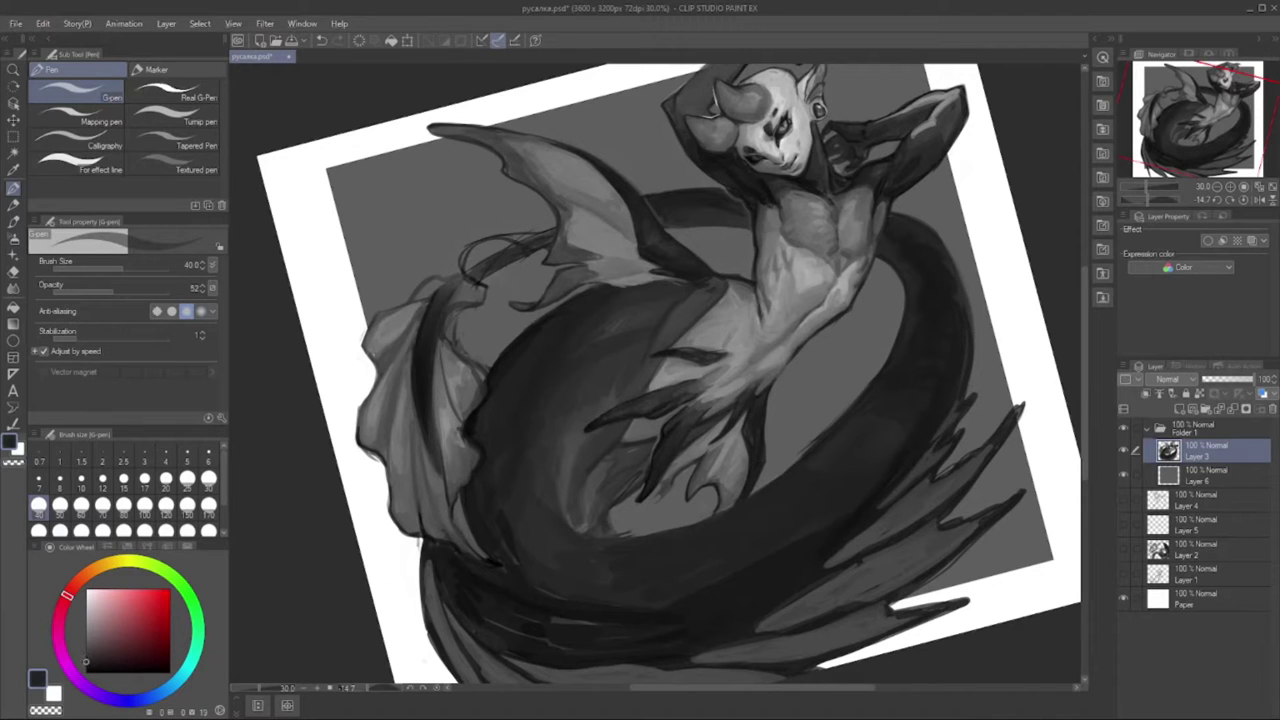
alt+click(669, 397)
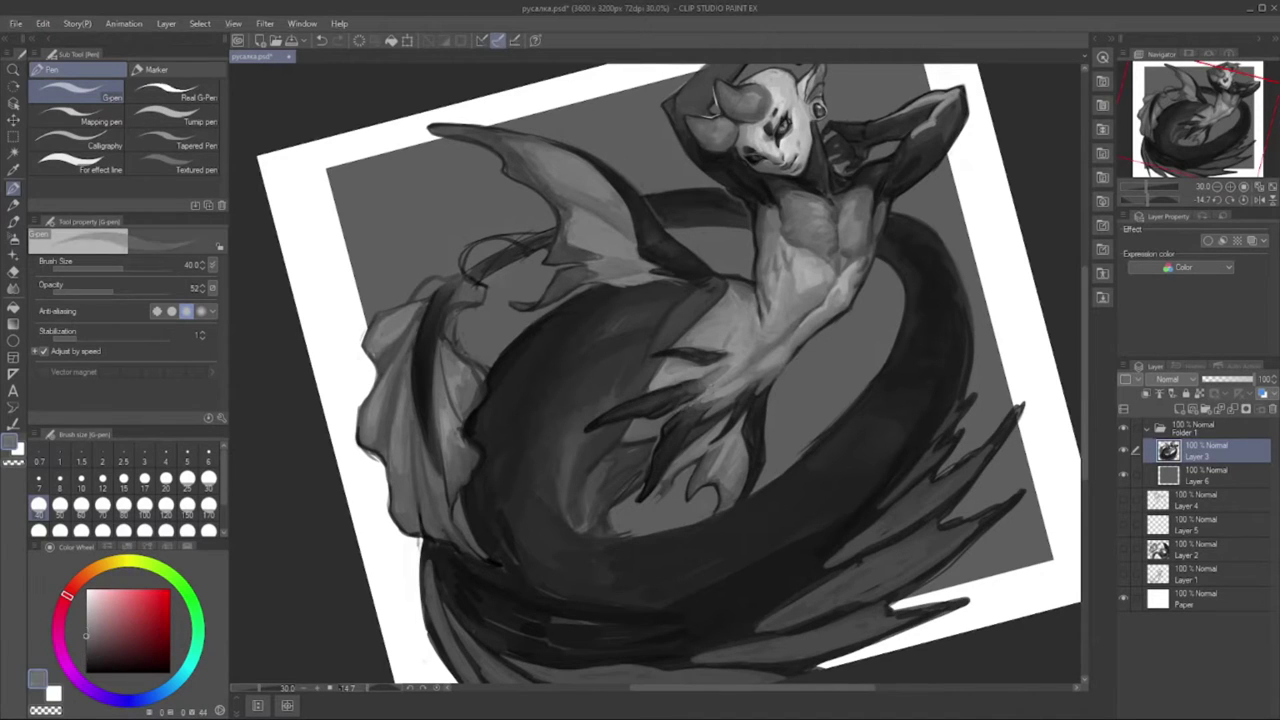
alt+click(686, 413)
drag(692, 418, 668, 444)
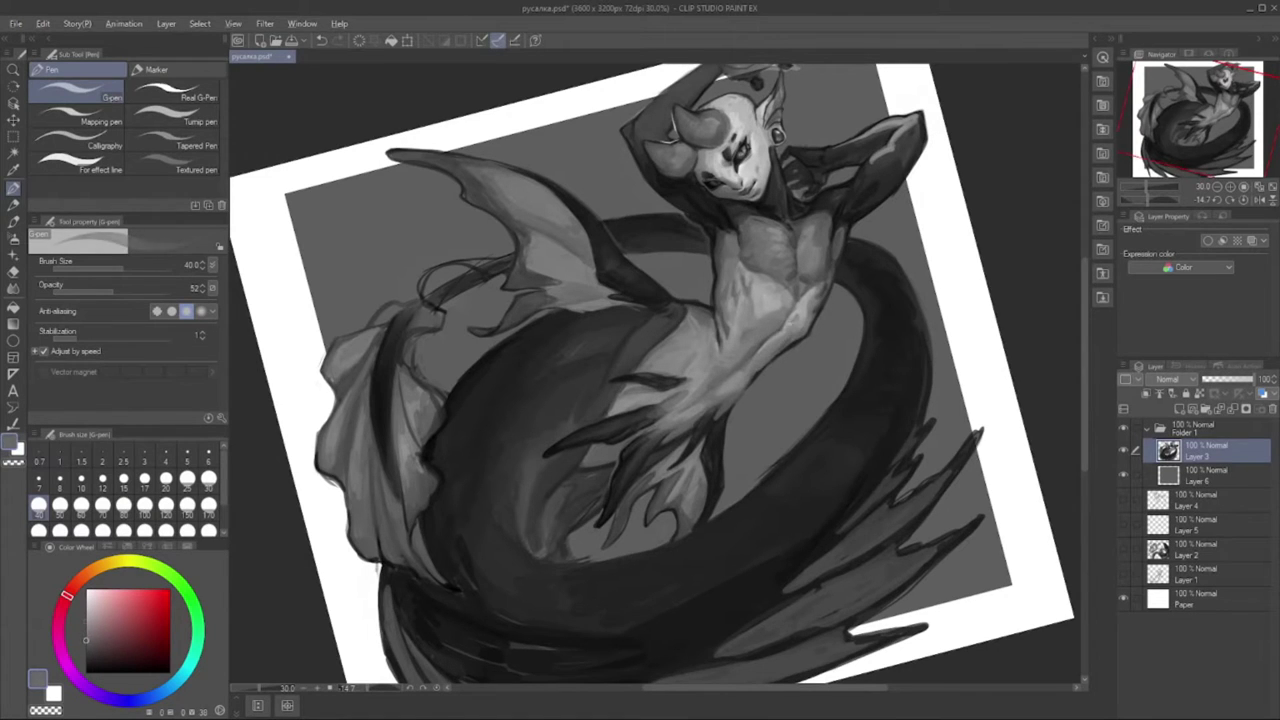
alt+click(770, 360)
drag(731, 393, 739, 323)
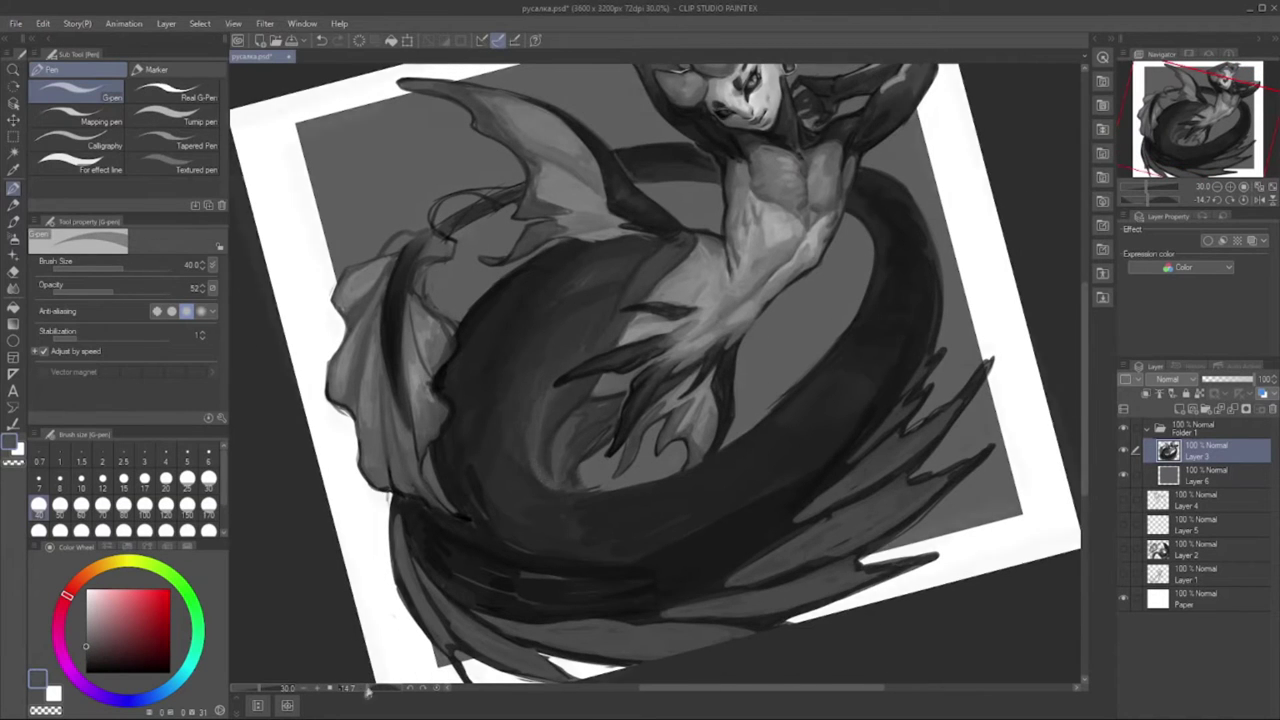
- Rotate the canvas and strengthen the dark hip spines below the abdomen with brush size 30
drag(368, 690, 330, 689)
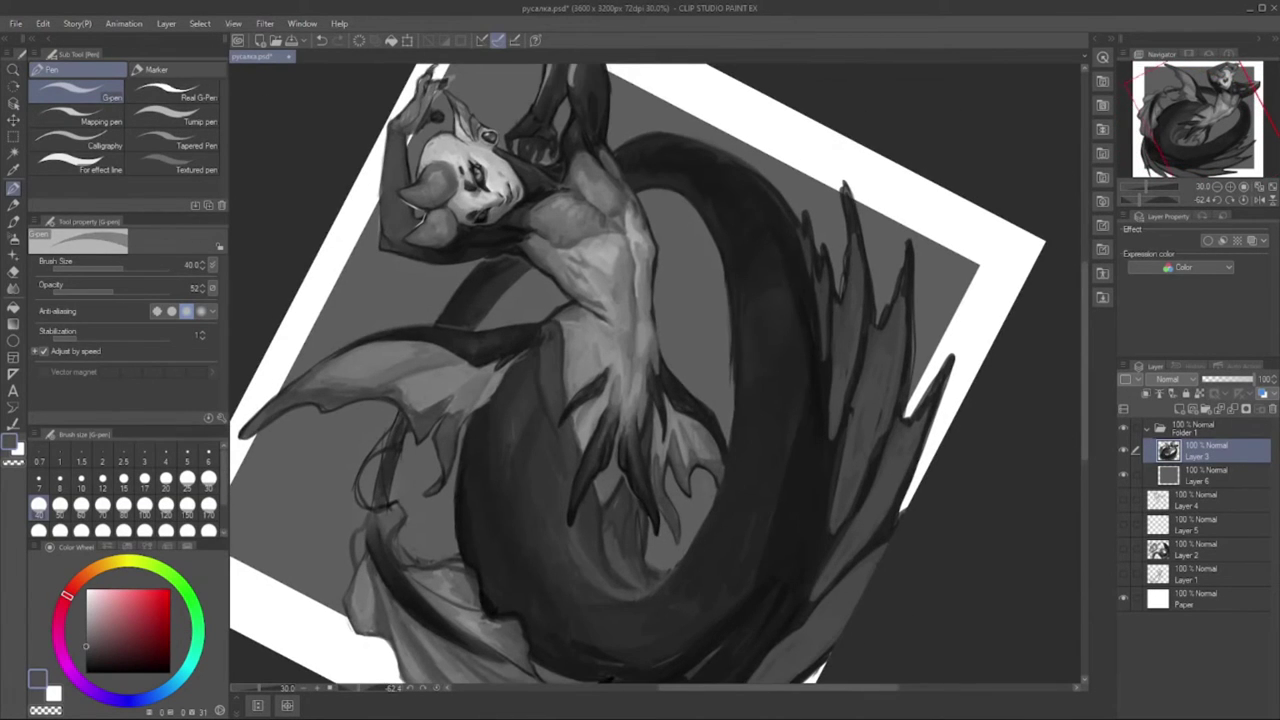
key(bracketleft)
alt+click(612, 444)
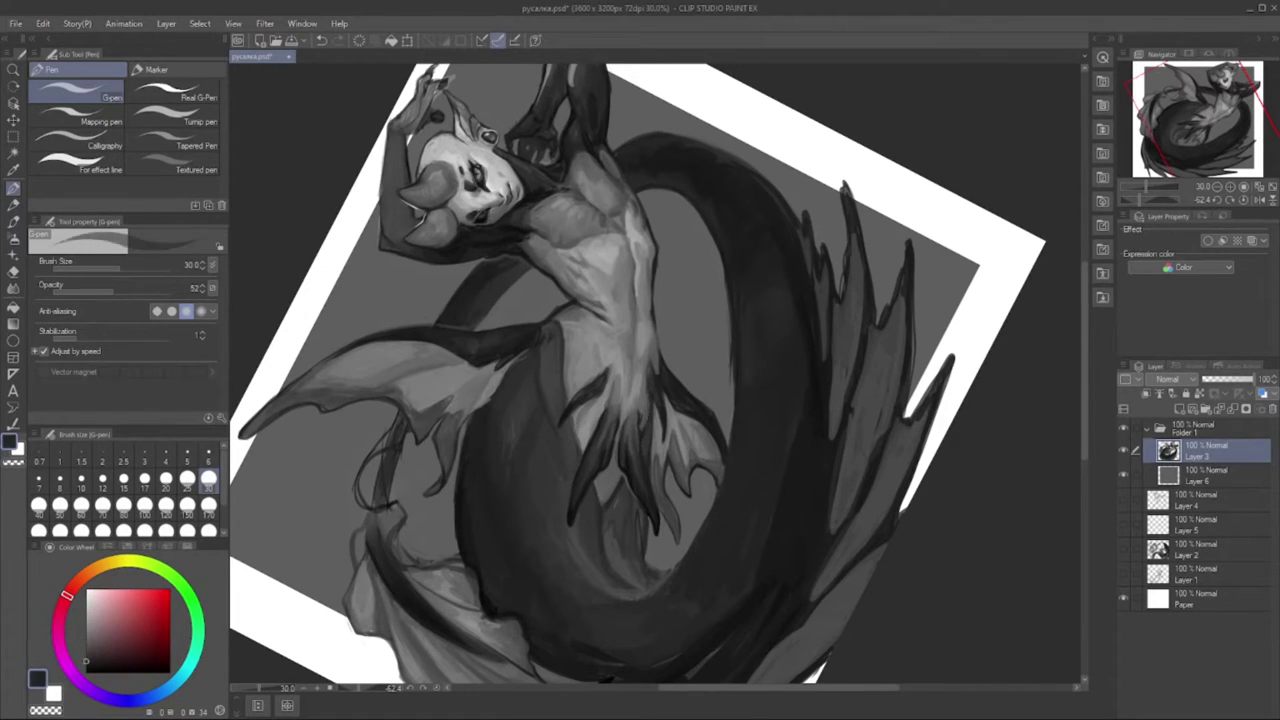
drag(640, 380, 628, 400)
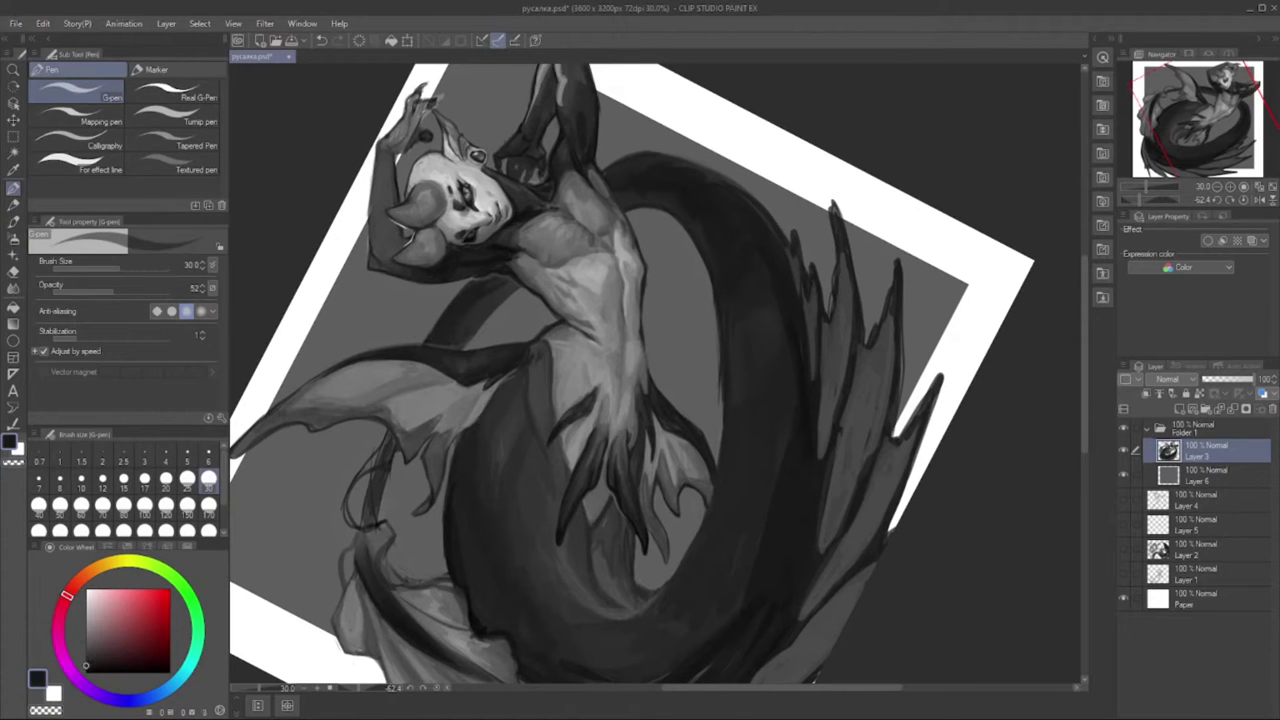
- Strengthen the dark shading along the tail's lower coil with the G-pen at brush sizes 40 to 60
key(bracketright)
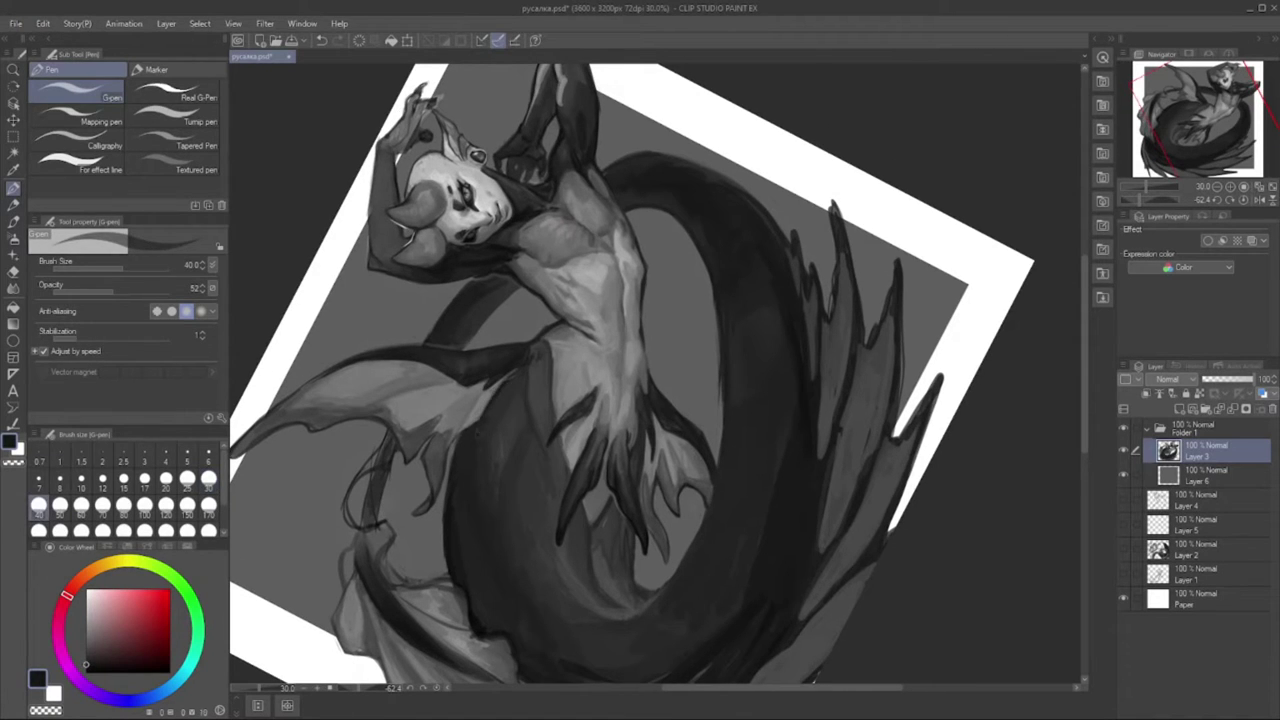
drag(470, 463, 430, 418)
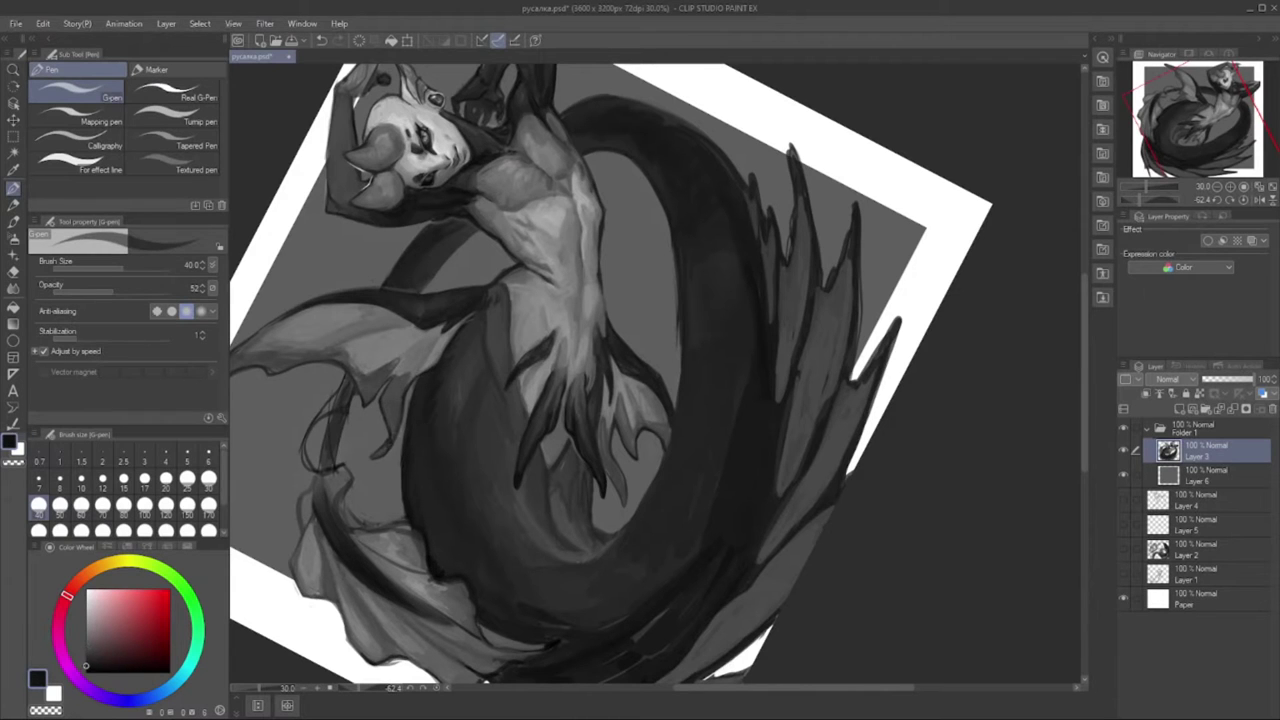
key(ctrl+at)
drag(640, 360, 550, 410)
key(bracketright)
key(bracketright)
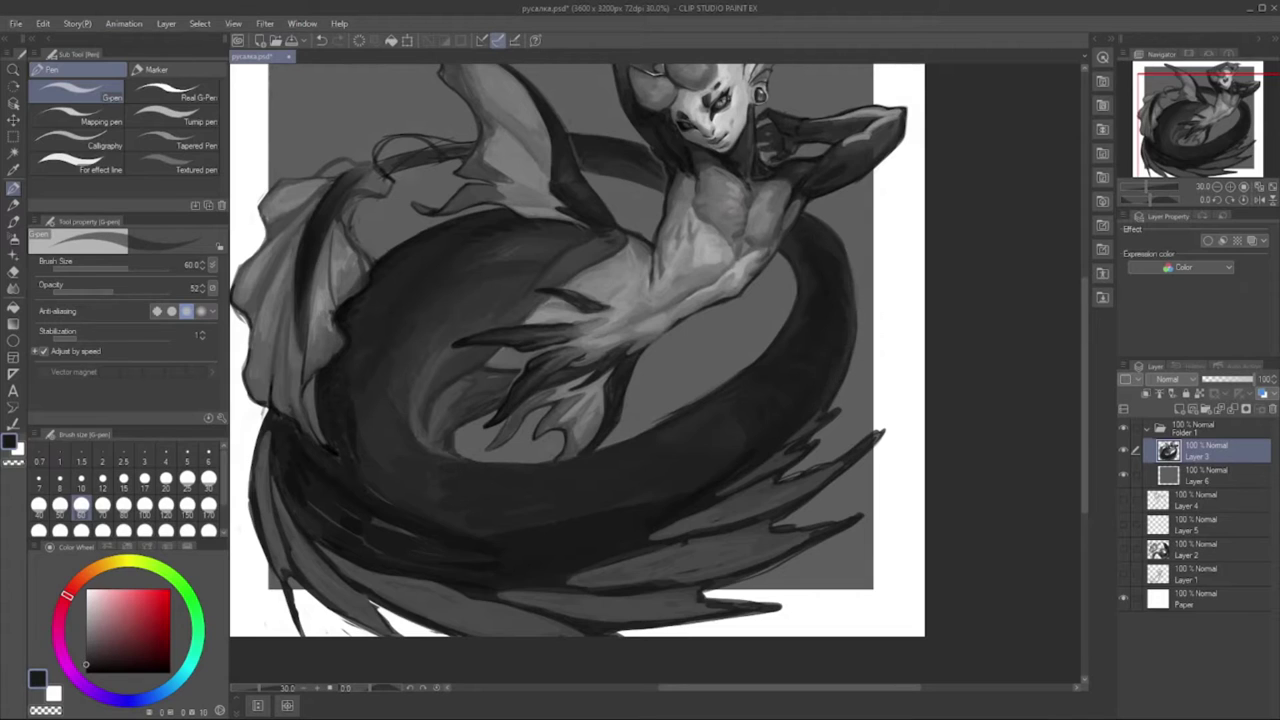
key(bracketright)
key(bracketright)
key(bracketleft)
key(bracketleft)
key(bracketleft)
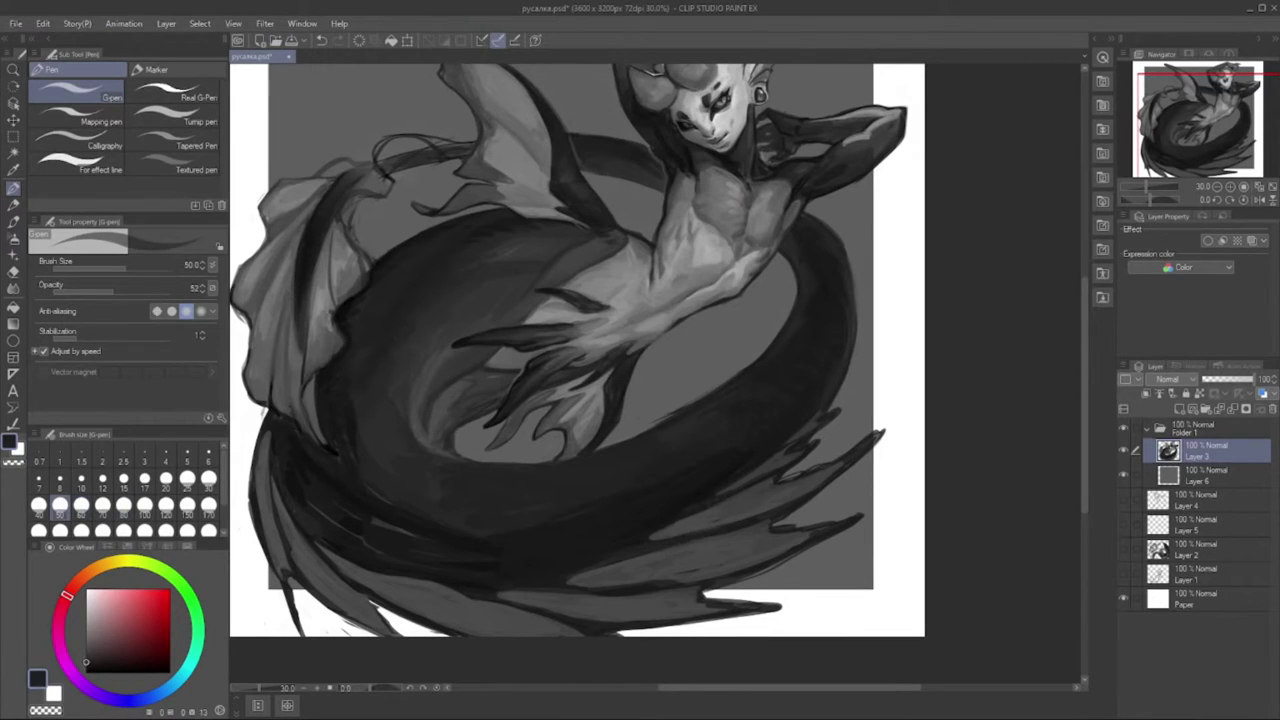
- Sample dark greys around the spiked tail fringe for retouching and save the painting
alt+click(762, 462)
alt+click(764, 464)
alt+click(766, 466)
alt+click(770, 470)
alt+click(774, 472)
key(ctrl+s)
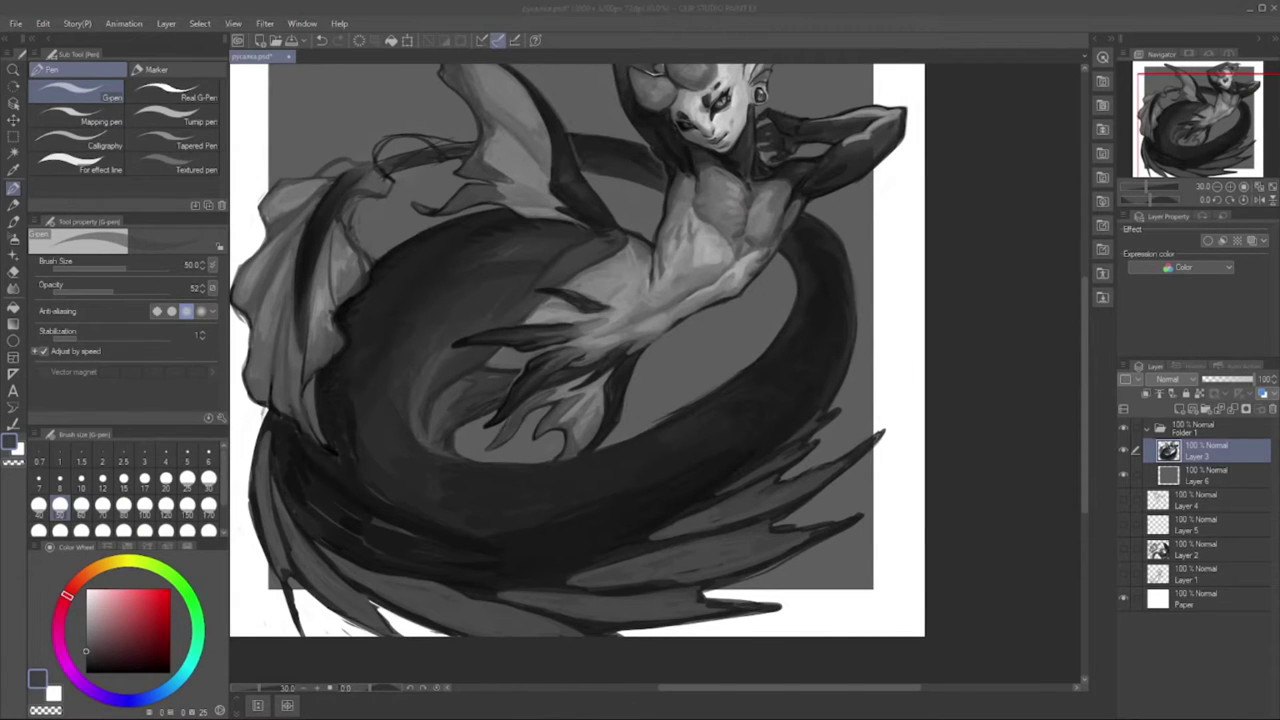
- Blend dark tones over the tail coil beside the large ruffled fin with the G-pen at brush size 120
drag(481, 550, 515, 540)
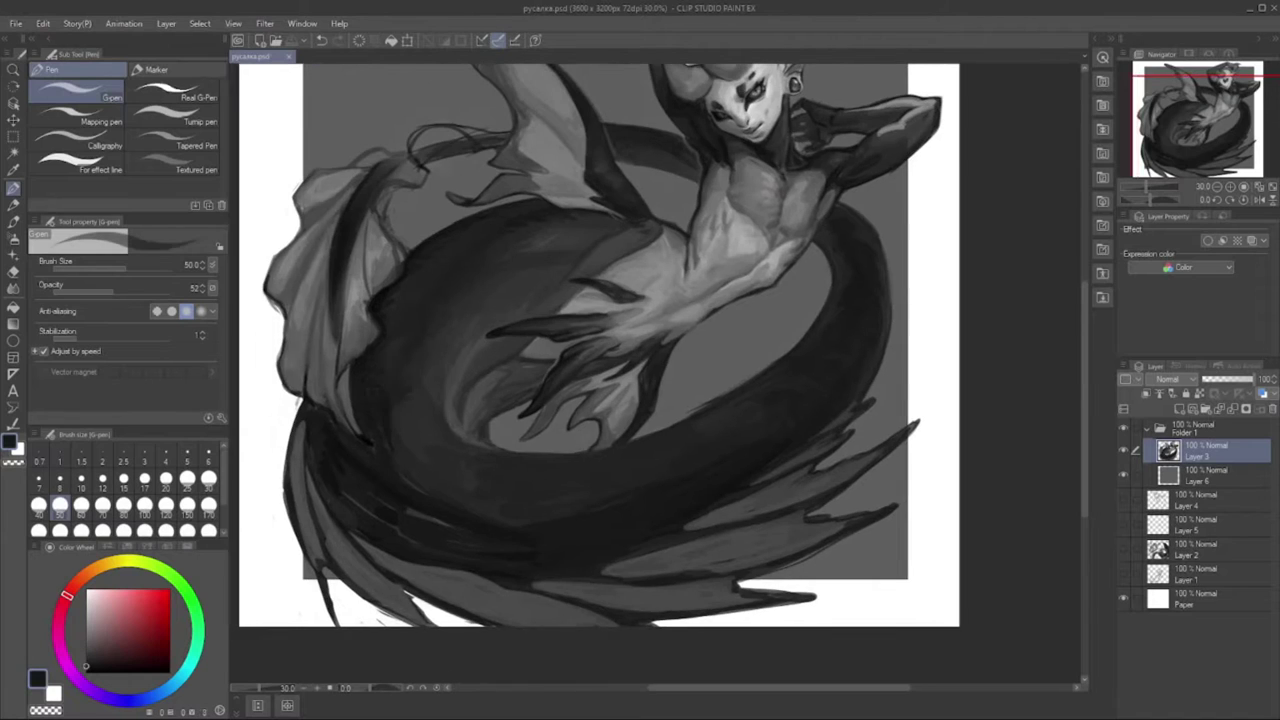
key(bracketright)
key(bracketright)
drag(406, 398, 428, 462)
drag(446, 416, 428, 444)
drag(442, 366, 422, 400)
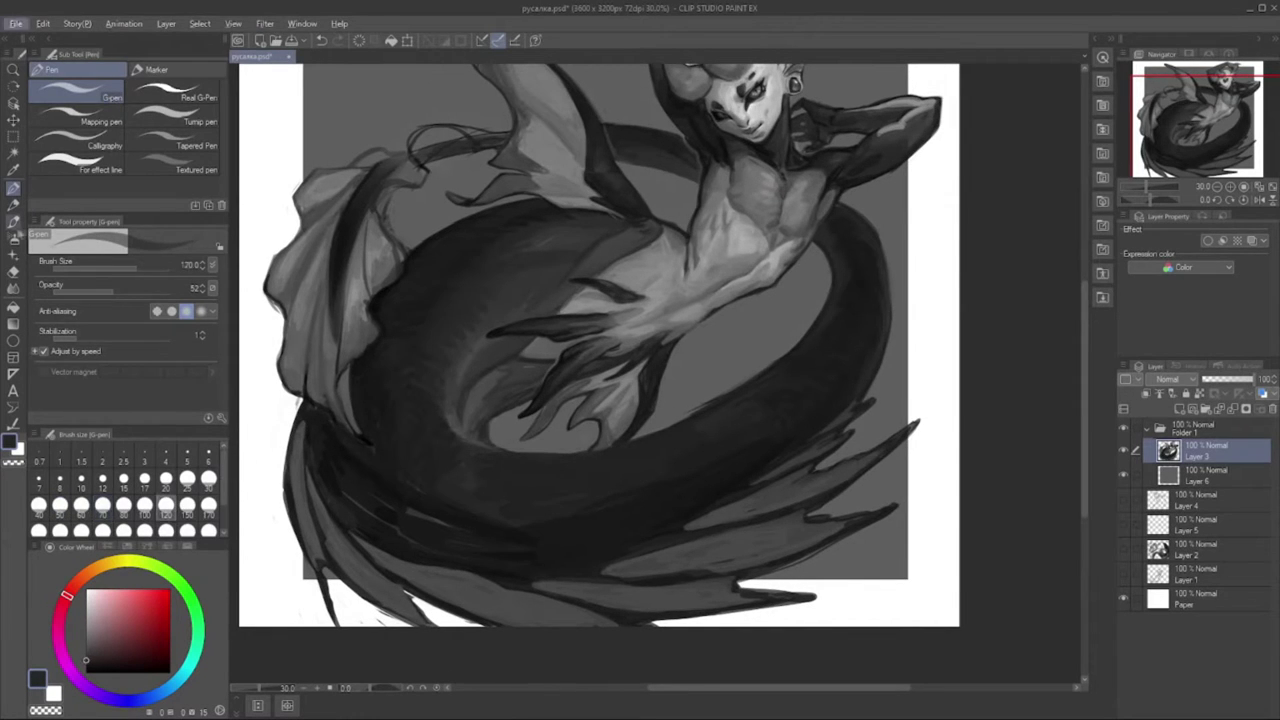
- Texture the tail coil and its edge near the ruffled fin using Chalk 272 at brush size 100 with sampled dark greys
key(b)
alt+click(516, 230)
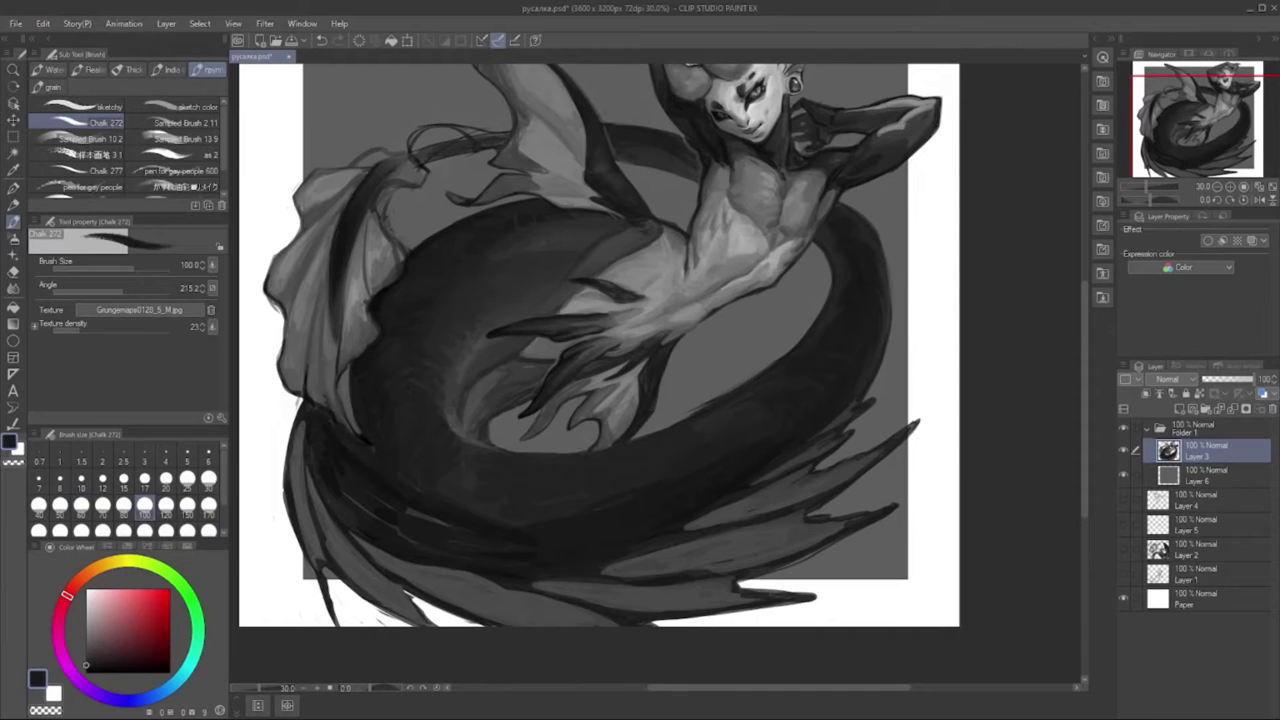
alt+click(433, 292)
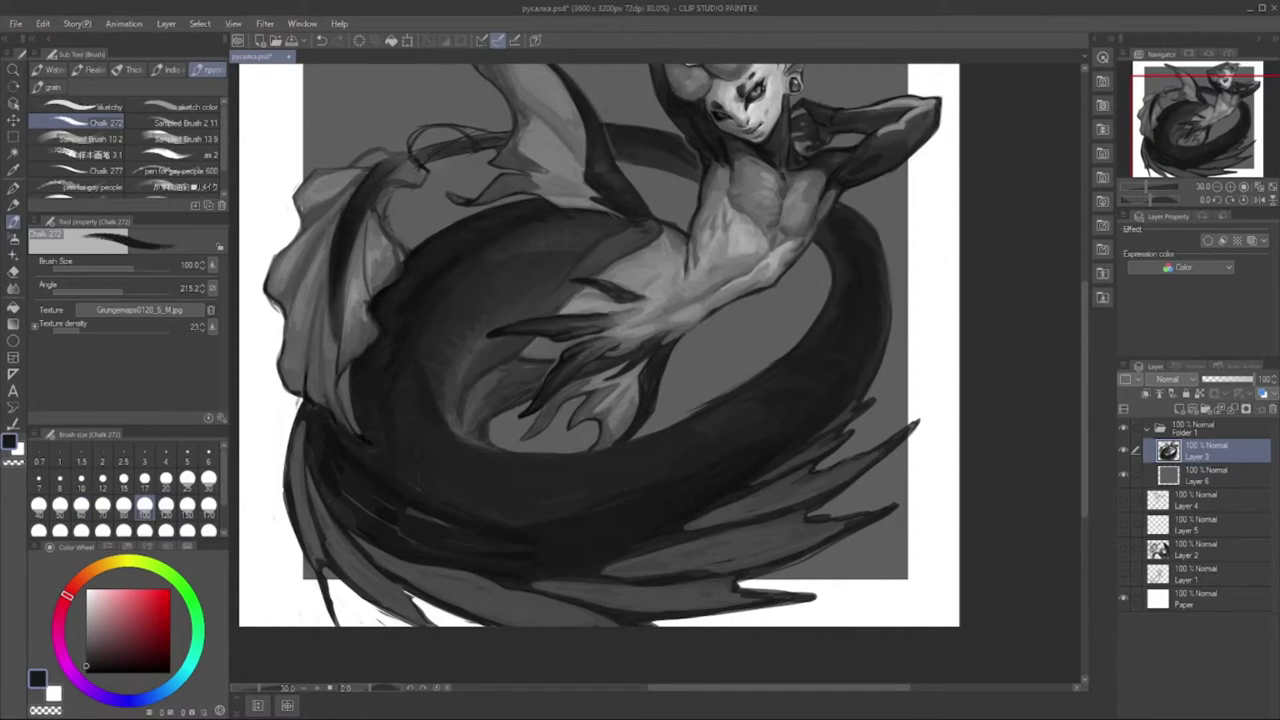
alt+click(378, 462)
alt+click(350, 378)
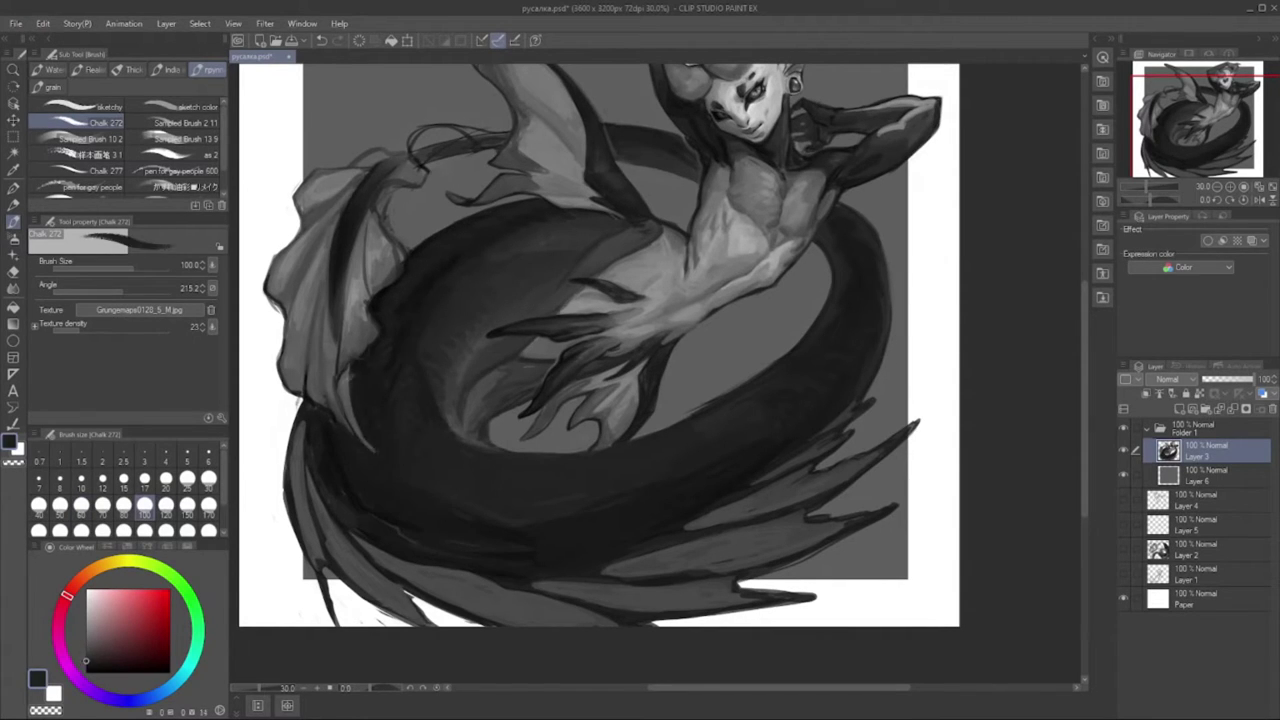
alt+click(358, 350)
alt+click(358, 350)
- Rework the ruffled fin's membrane folds and lower edge using Chalk 272 at brush sizes 50 to 70 with sampled greys
click(82, 505)
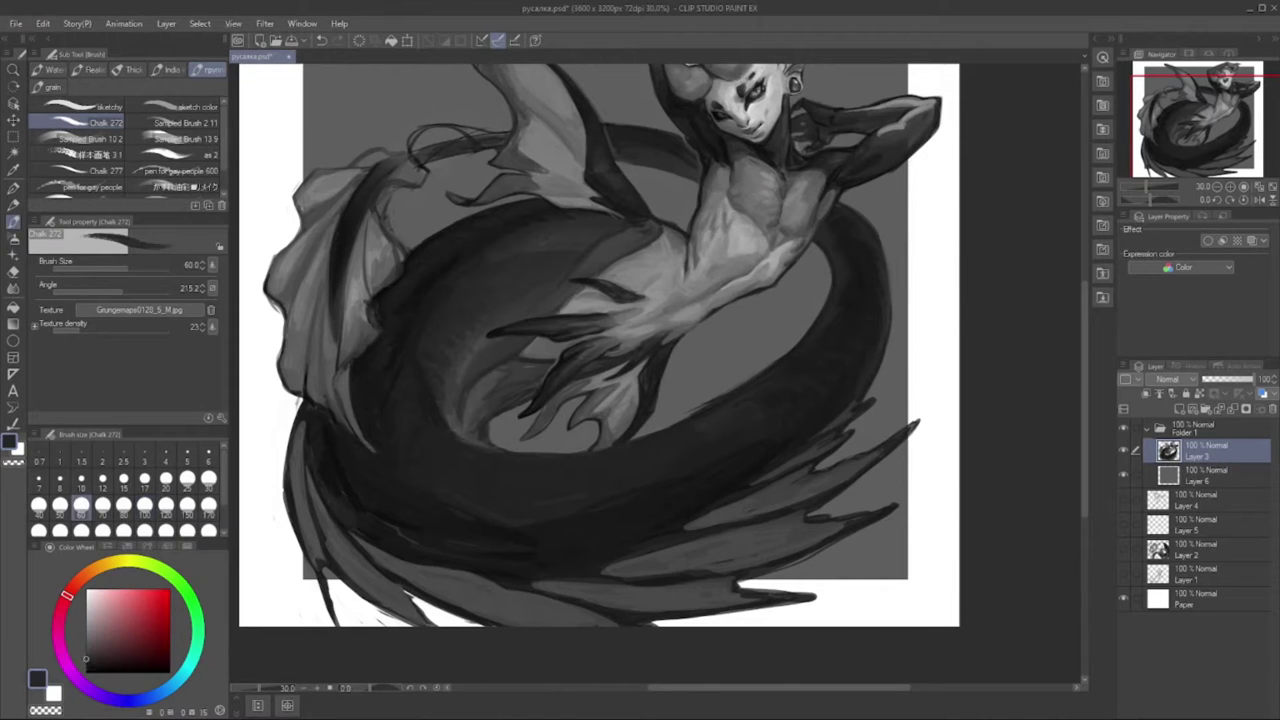
alt+click(302, 383)
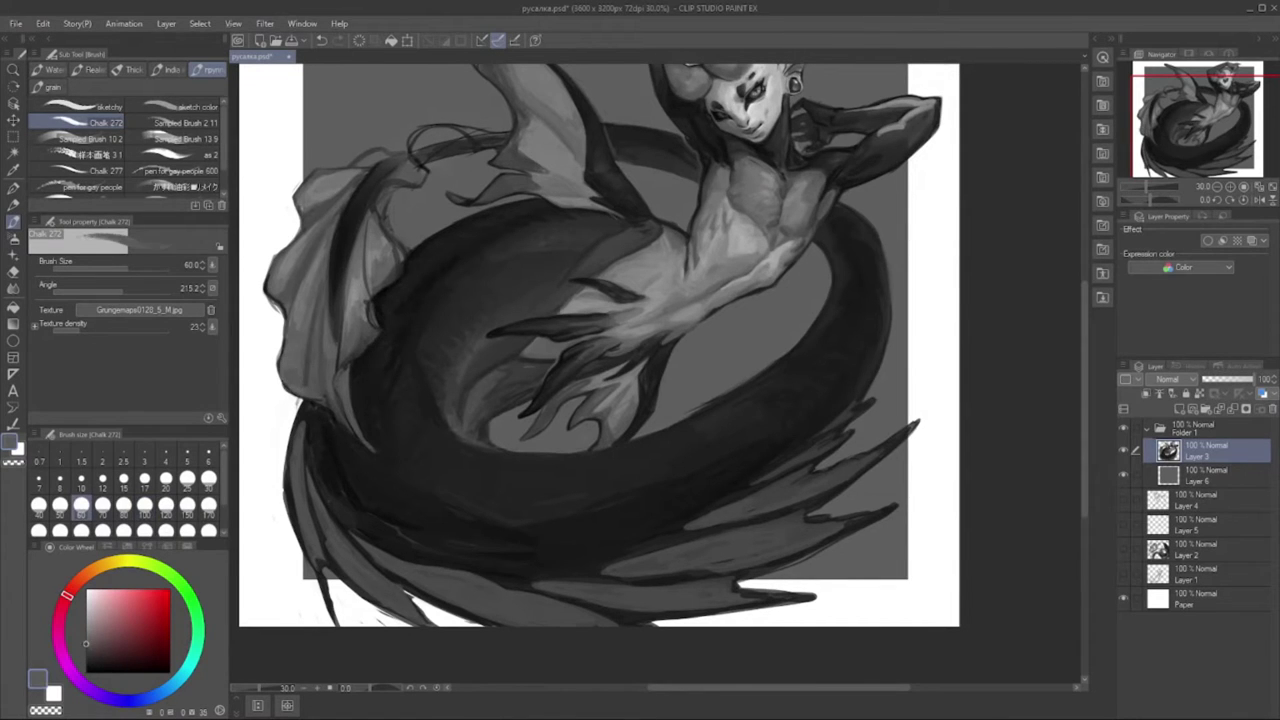
click(103, 505)
drag(314, 305, 312, 365)
alt+click(300, 270)
alt+click(330, 330)
drag(296, 250, 300, 345)
alt+click(300, 270)
alt+click(330, 330)
key(bracketleft)
key(bracketleft)
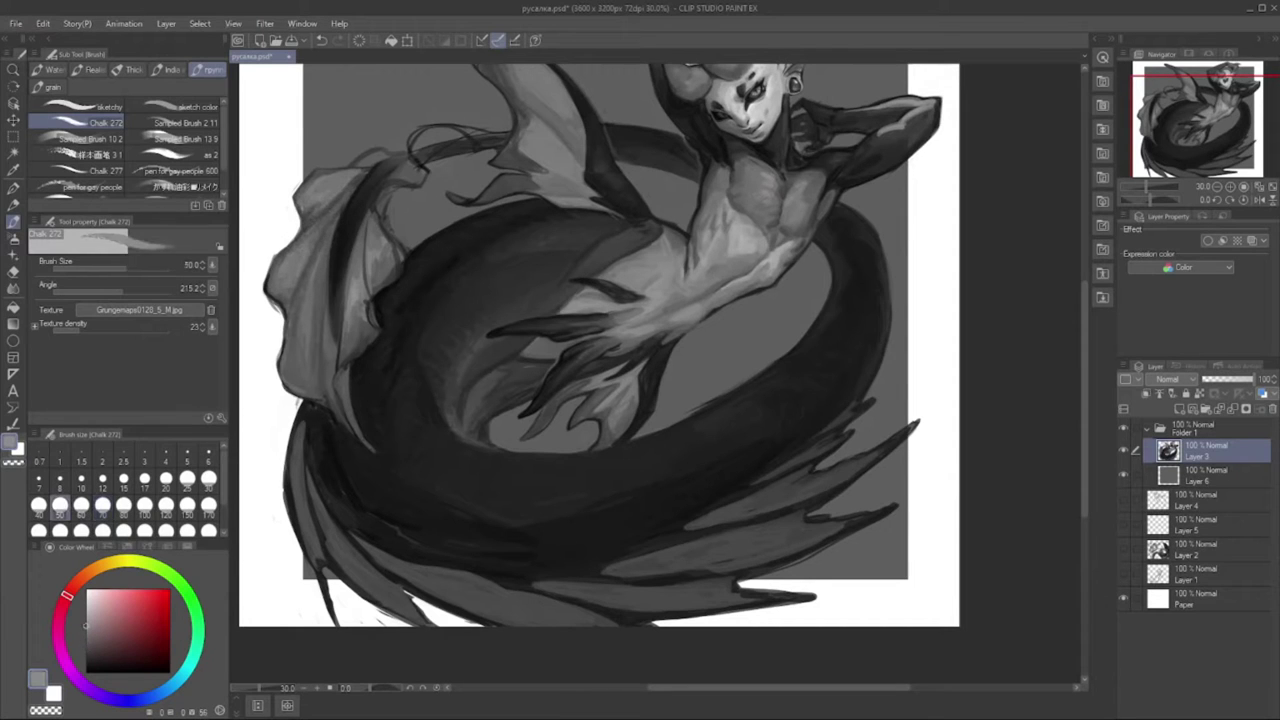
- Refine the ruffled fin's inner lobe using Chalk 272 at brush size 30, alternating light and dark tones
key(x)
key(x)
key(x)
key(x)
key(x)
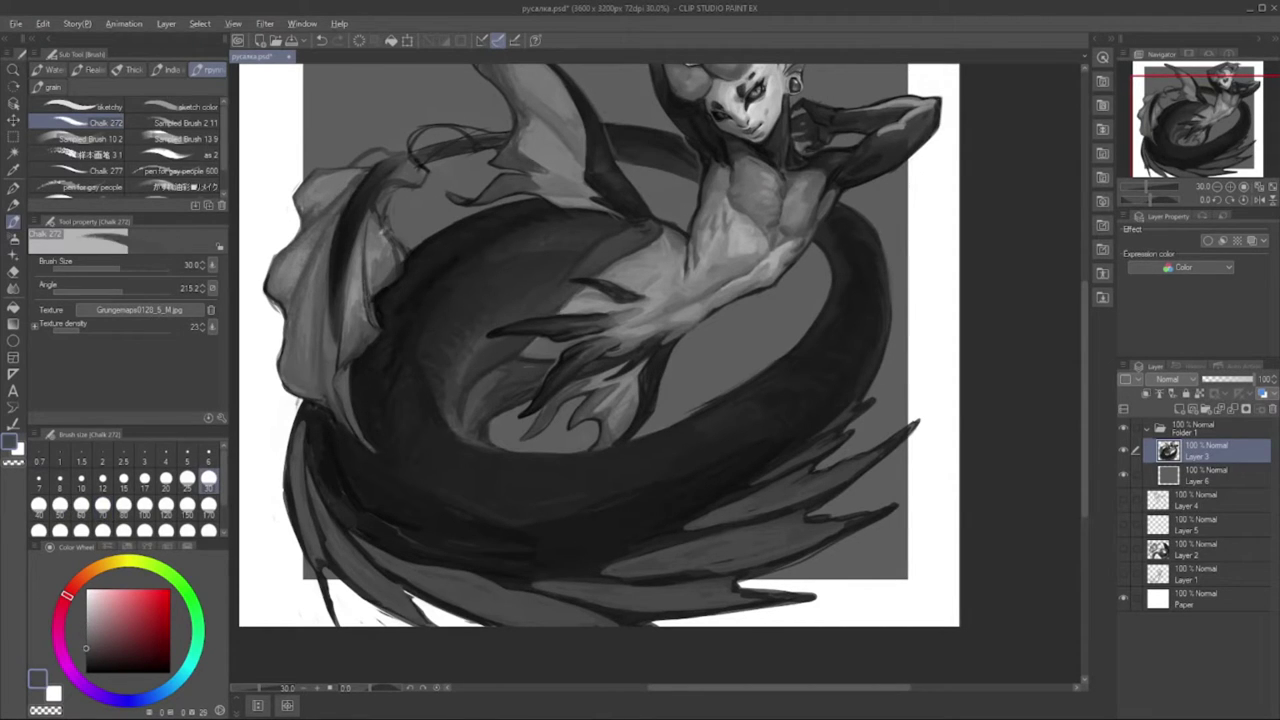
key(x)
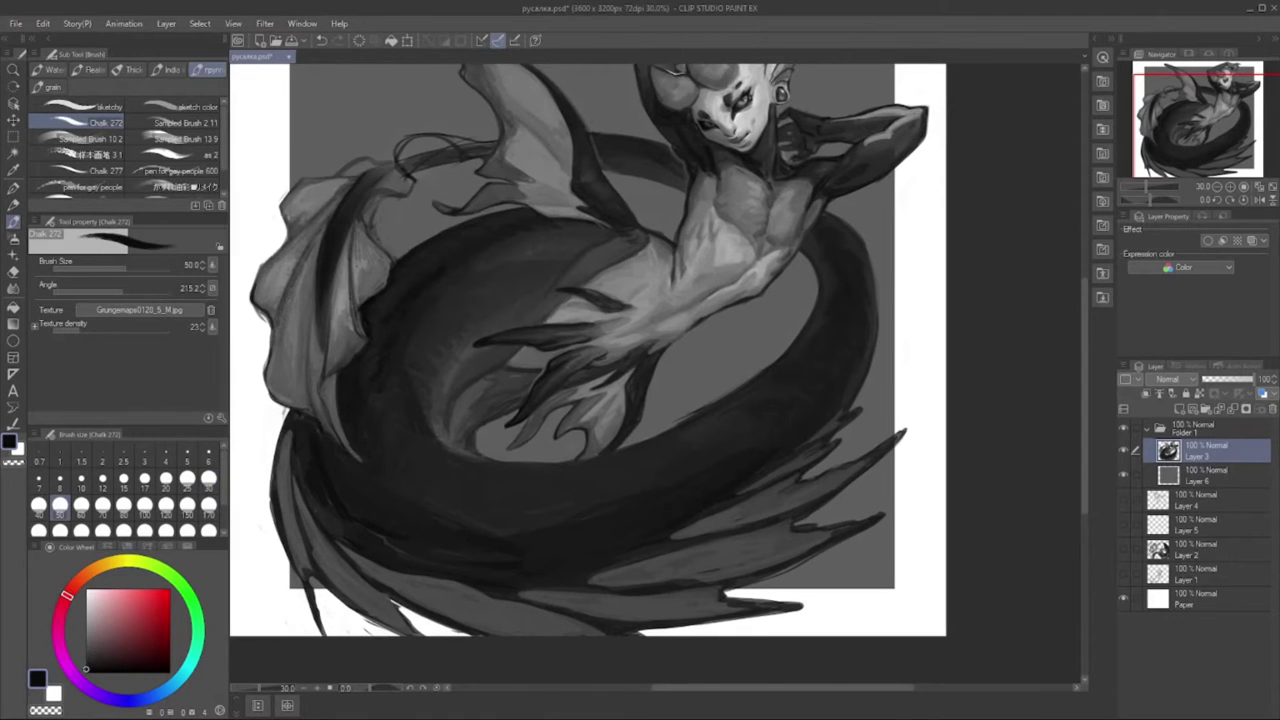
- Add dark textured shading along the tail's coils and its far section behind the torso using Chalk 272 at brush size 80
key(bracketright)
key(bracketright)
key(bracketright)
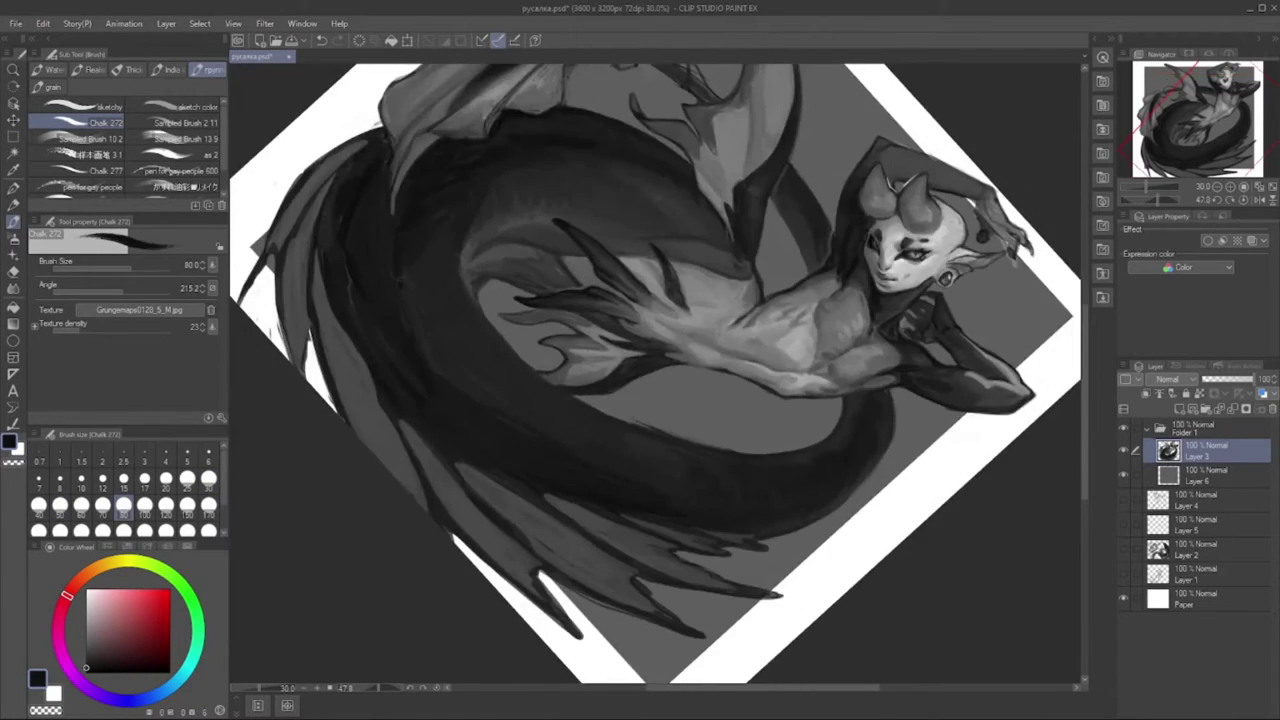
key(minus)
key(minus)
key(minus)
key(minus)
key(minus)
key(minus)
drag(736, 174, 720, 196)
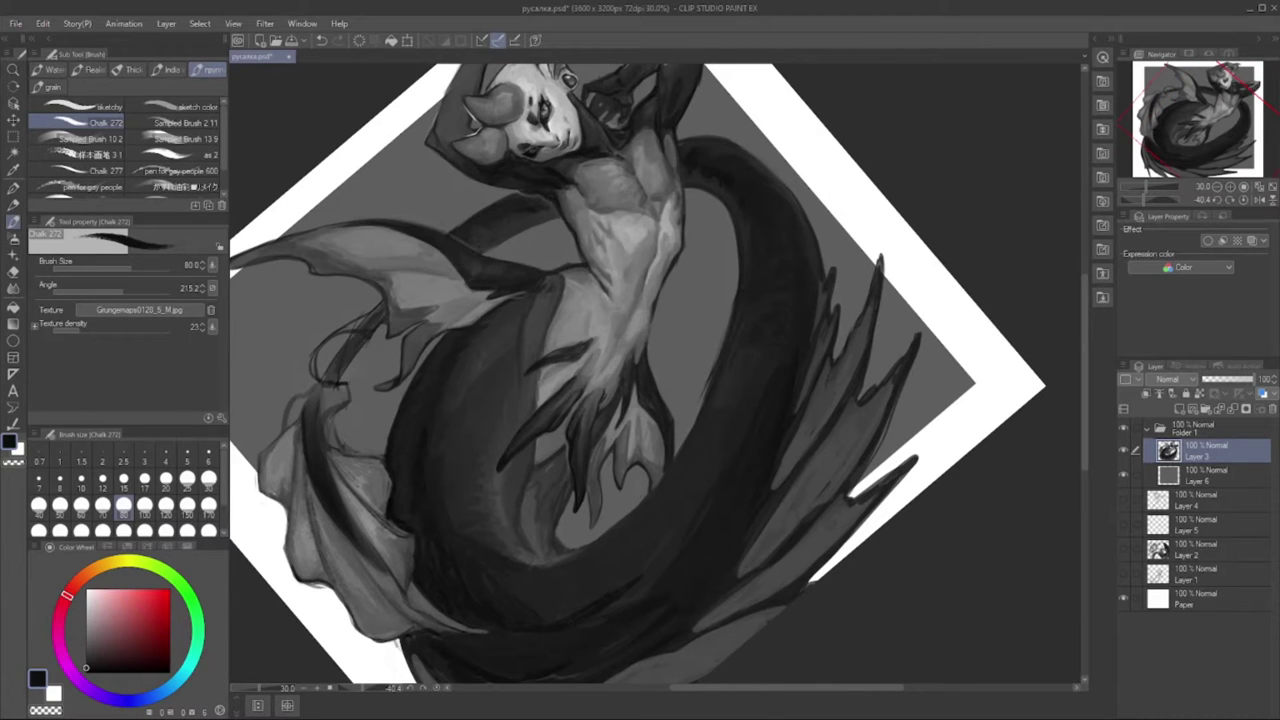
key(at)
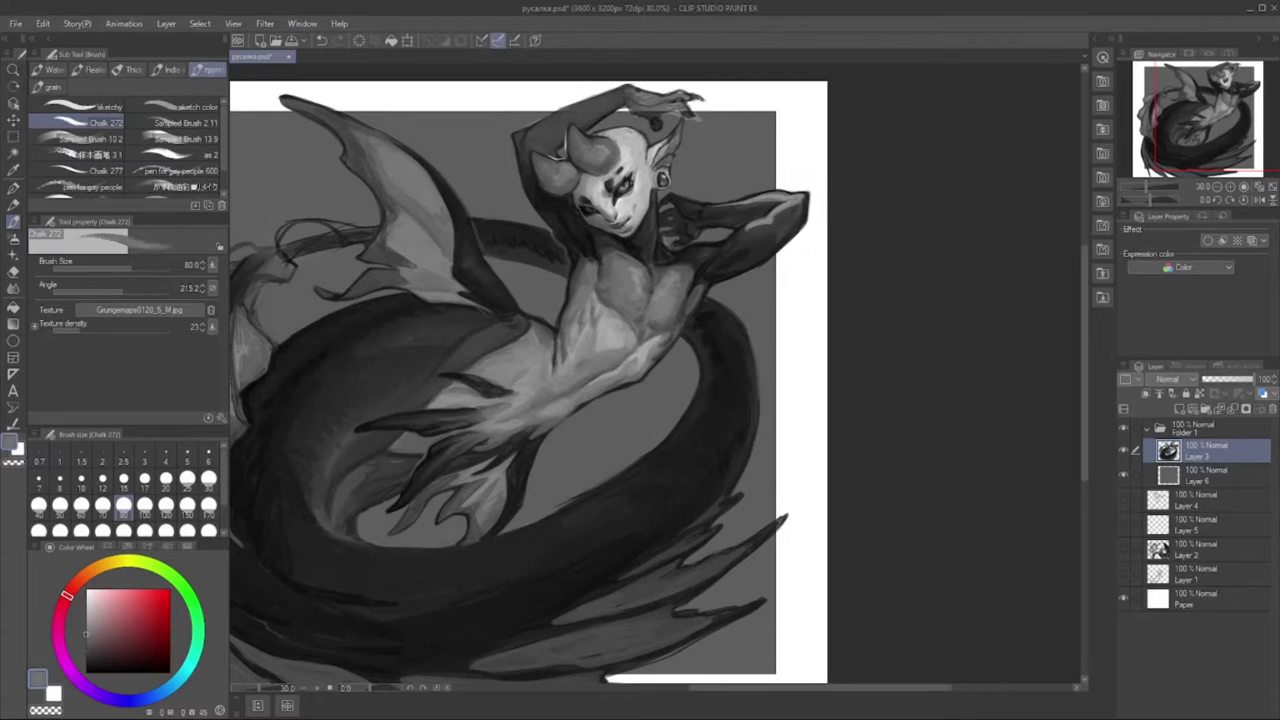
- Paint light ribs on the ear fin using Chalk 272 at brush size 40 and define it with dark G-pen strokes
scroll(647, 312, up, 3)
click(38, 503)
scroll(528, 386, right, 2)
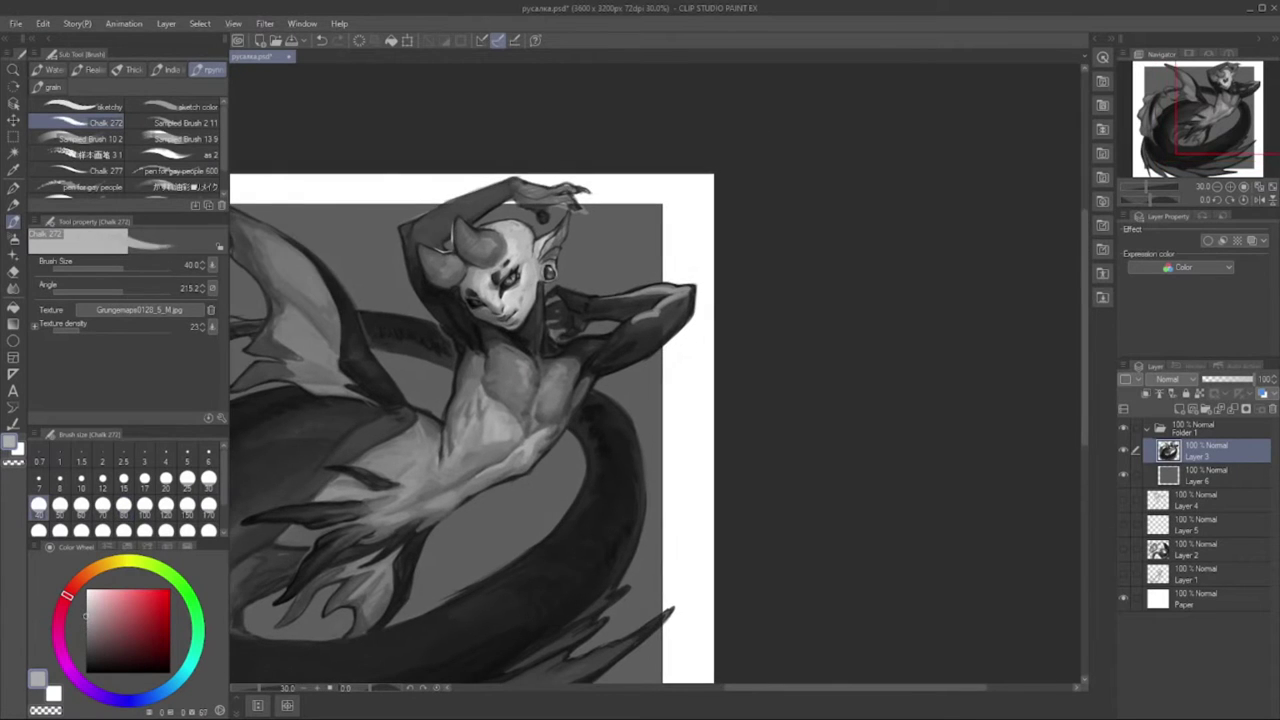
key(p)
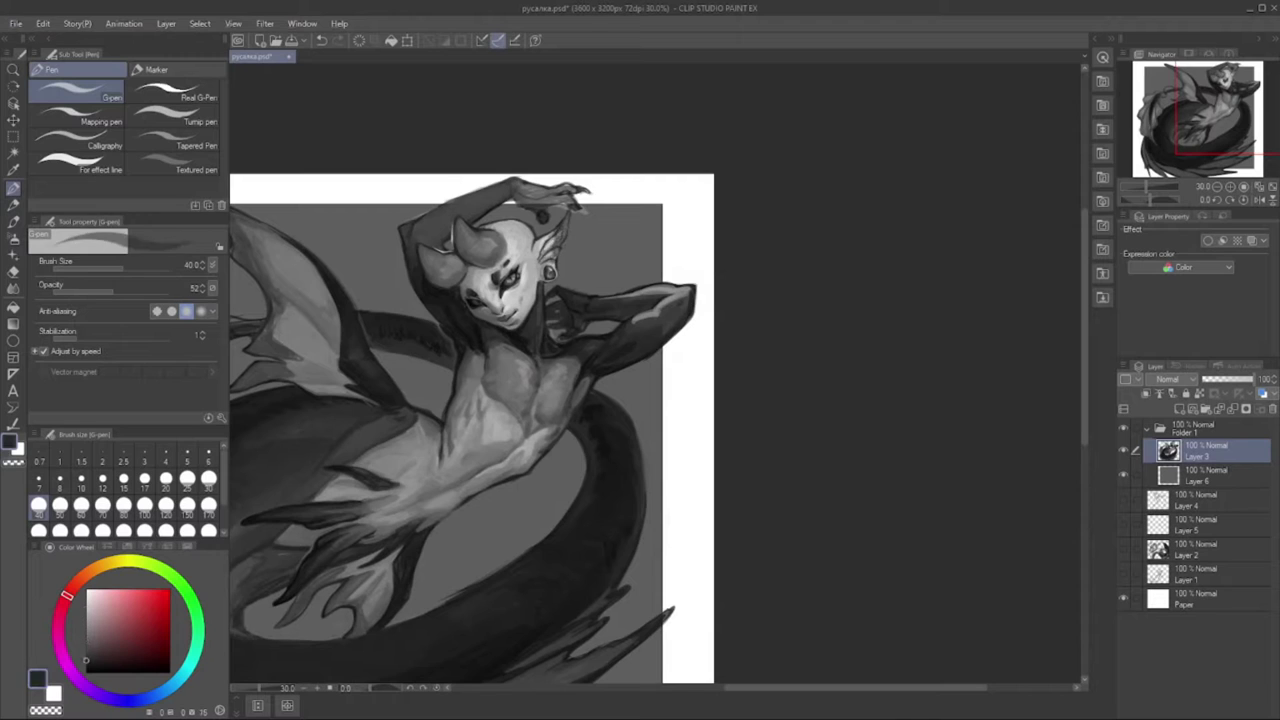
scroll(502, 405, down, 2)
scroll(502, 405, left, 2)
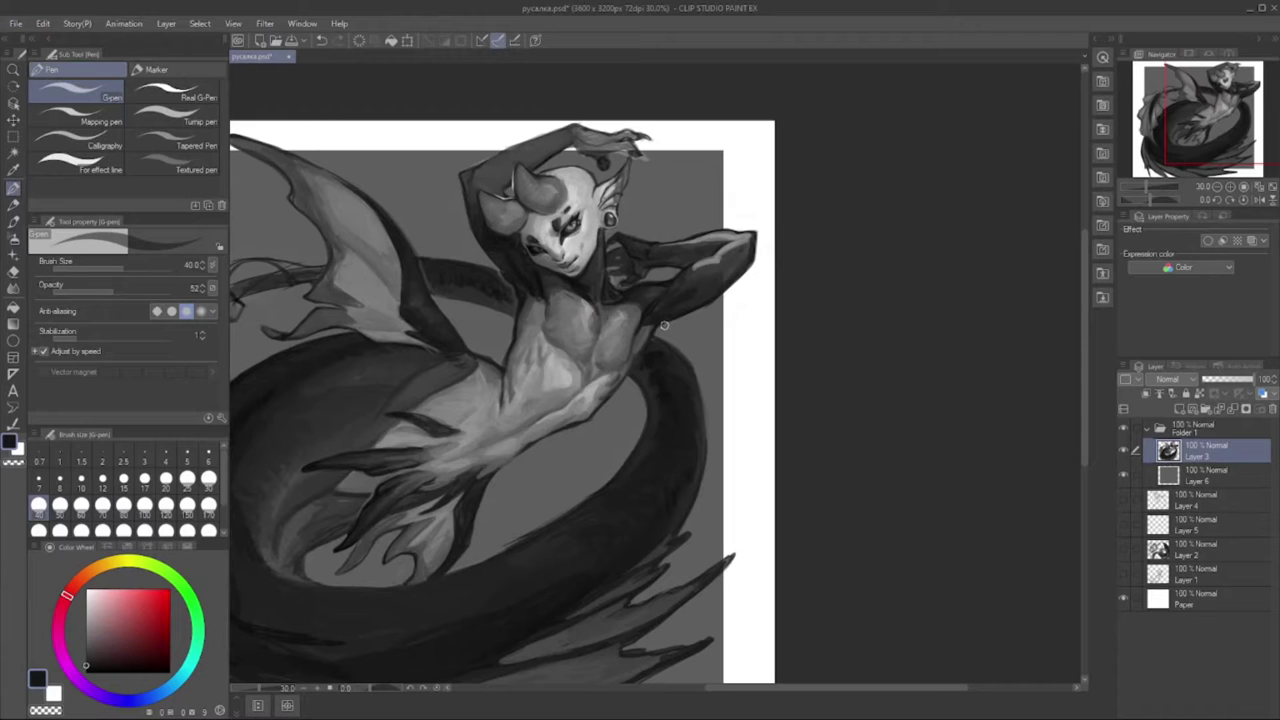
- Deepen the shadows on the bent arm beside the torso using the G-pen at brush size 30
key(bracketleft)
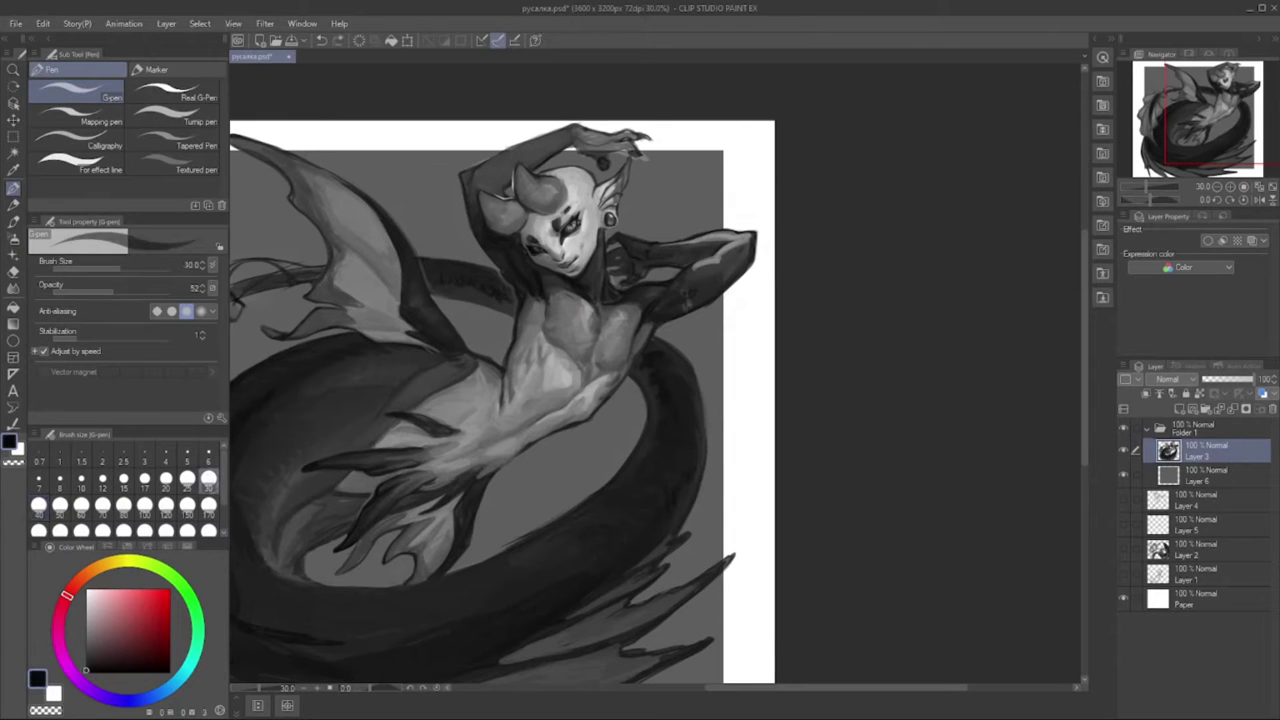
drag(512, 459, 552, 423)
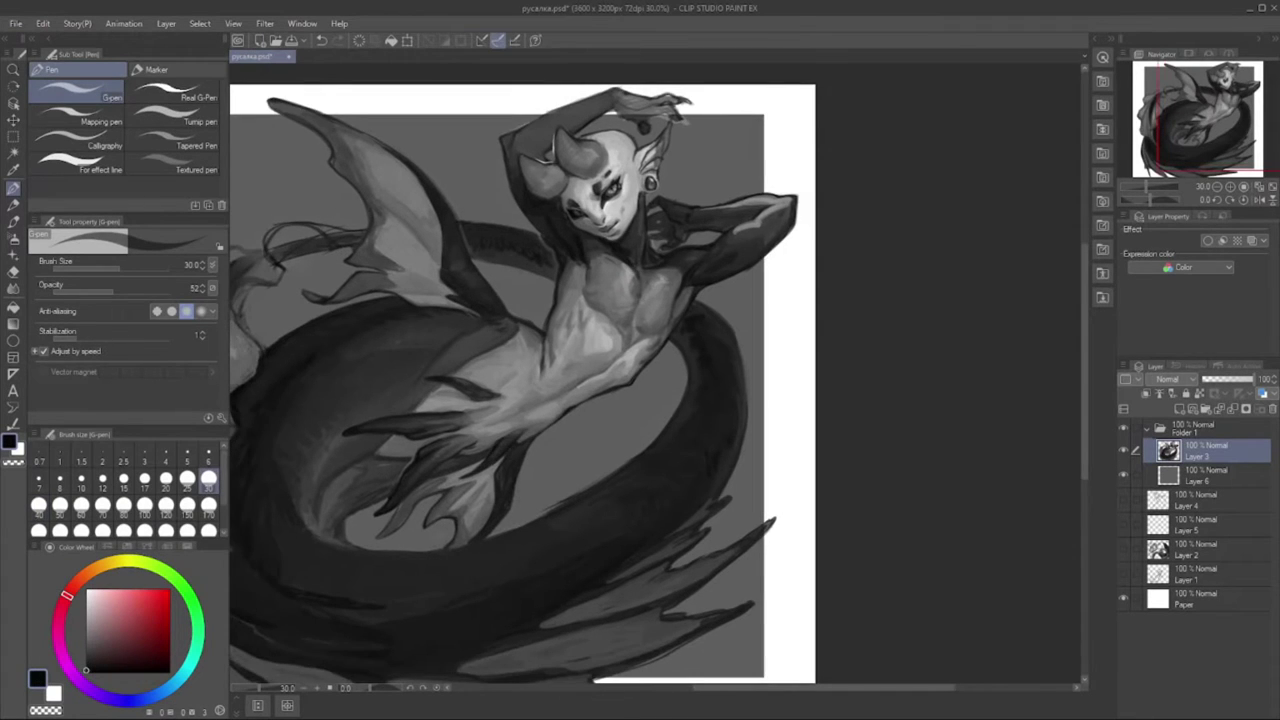
key(h)
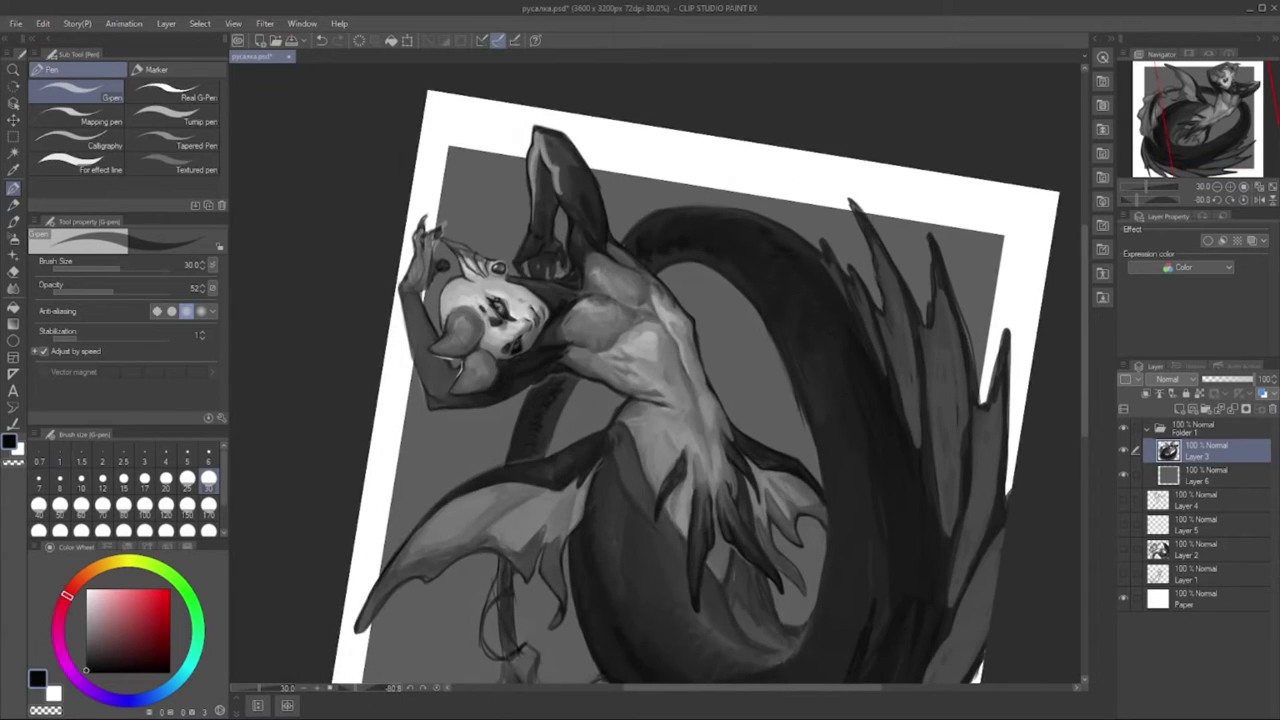
key(ctrl+0)
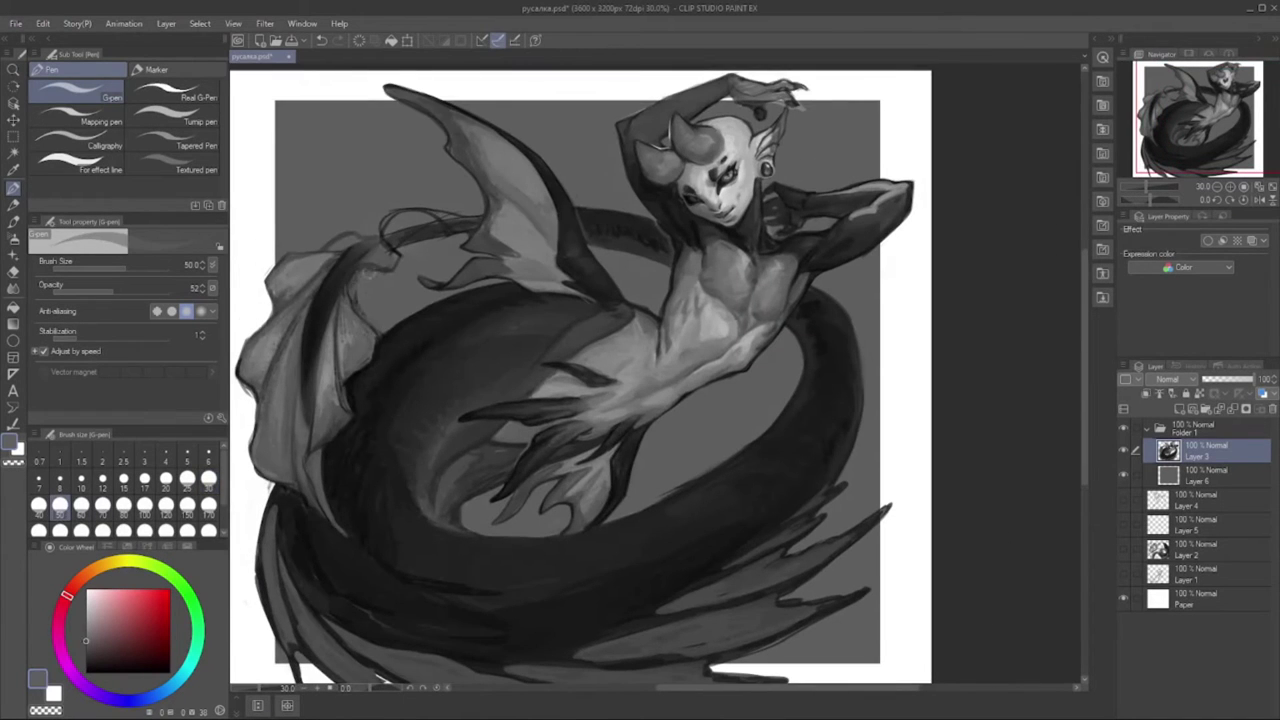
- Clean up the ruffled fin's curled upper tip using the G-pen at brush size 50 with sampled greys
mouse_move(350, 272)
mouse_down()
mouse_move(390, 246)
mouse_move(386, 262)
mouse_up()
alt+click(370, 256)
alt+click(363, 268)
alt+click(396, 251)
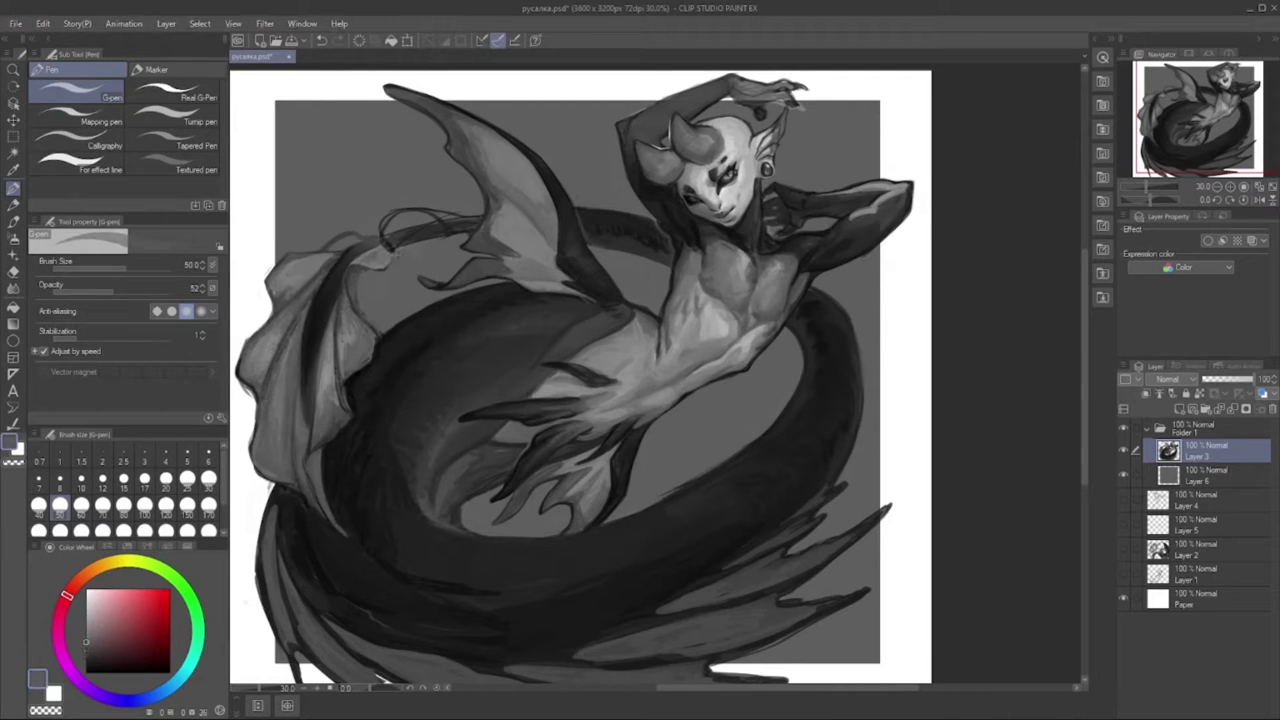
- Reshape the ruffled fin's inner membrane and its edge against the tail with sampled light and dark greys
alt+click(370, 262)
alt+click(357, 283)
alt+click(374, 328)
drag(370, 292, 350, 370)
alt+click(350, 400)
alt+click(350, 398)
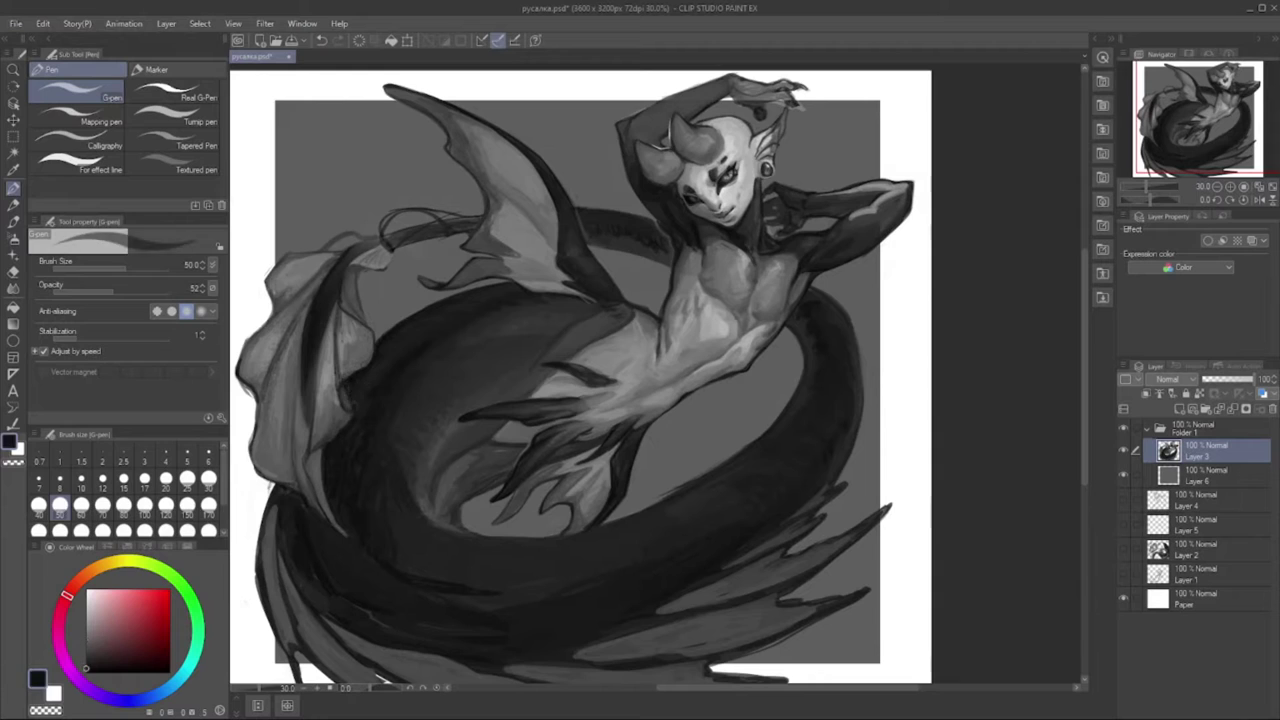
alt+click(355, 396)
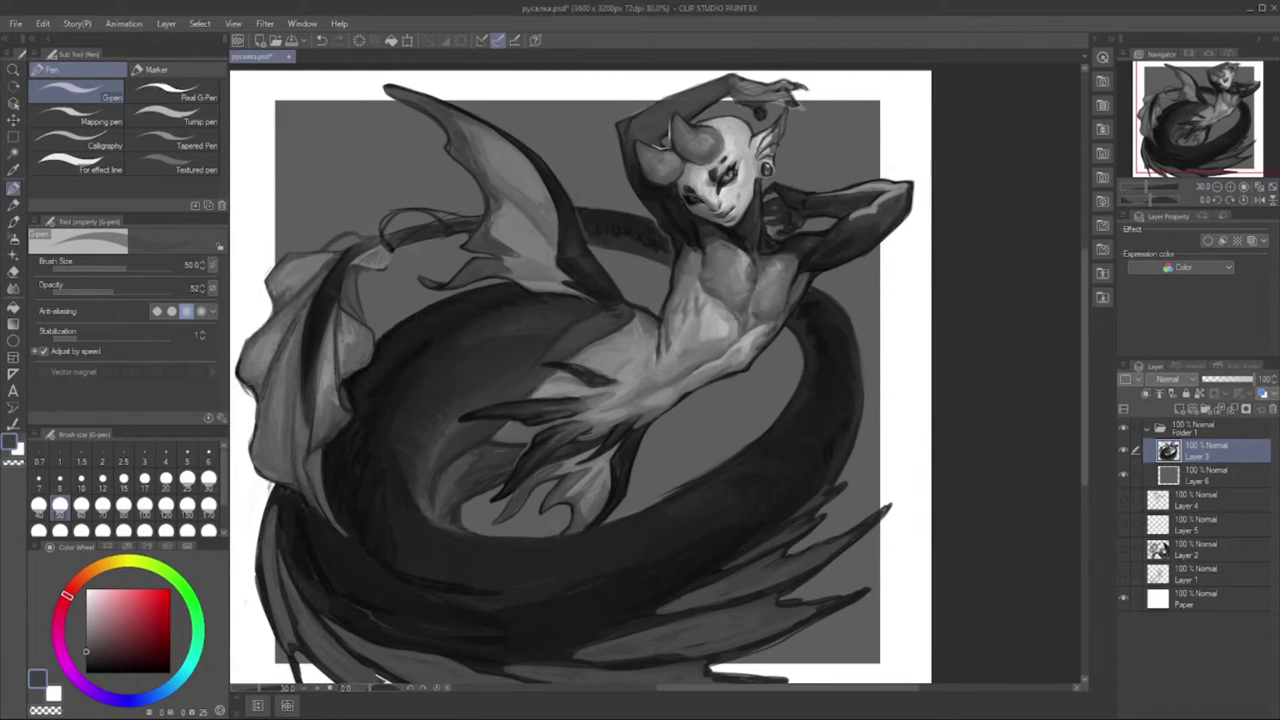
- Refine the ruffled fin's dark spine and the tail's inner edge near the belly fin at brush sizes 50 and 60
scroll(322, 306, down, 1)
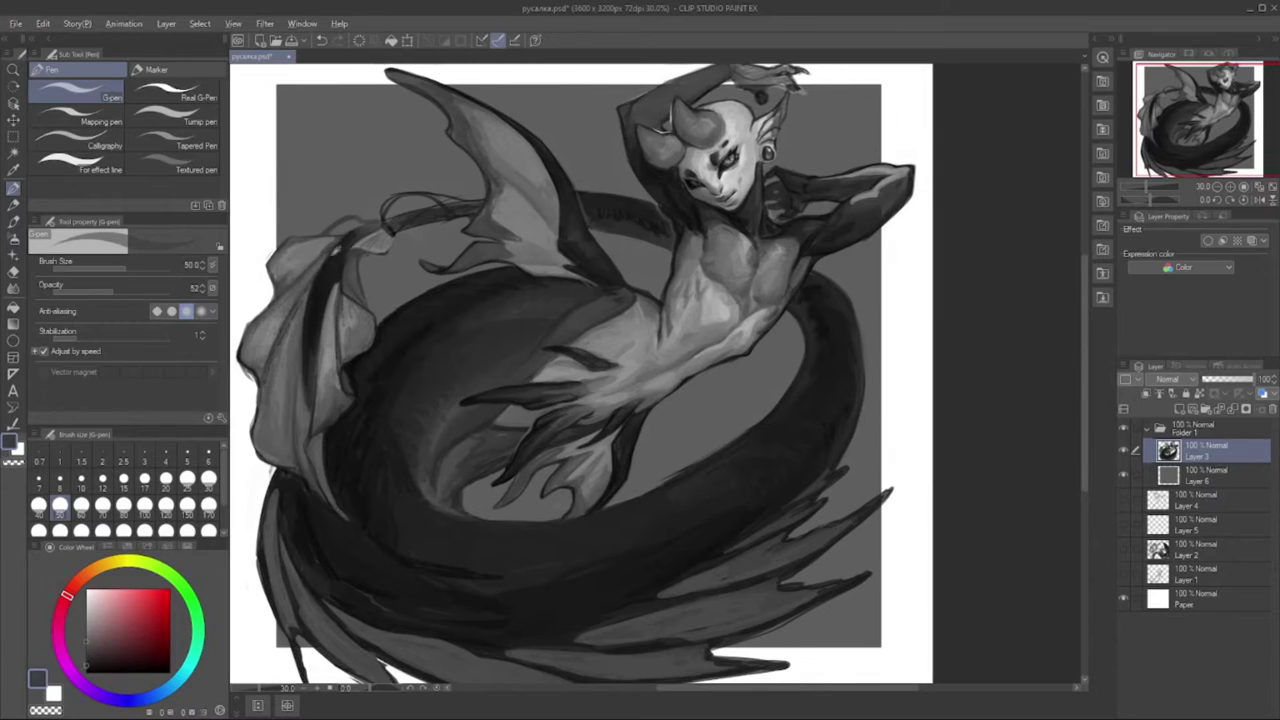
alt+click(340, 280)
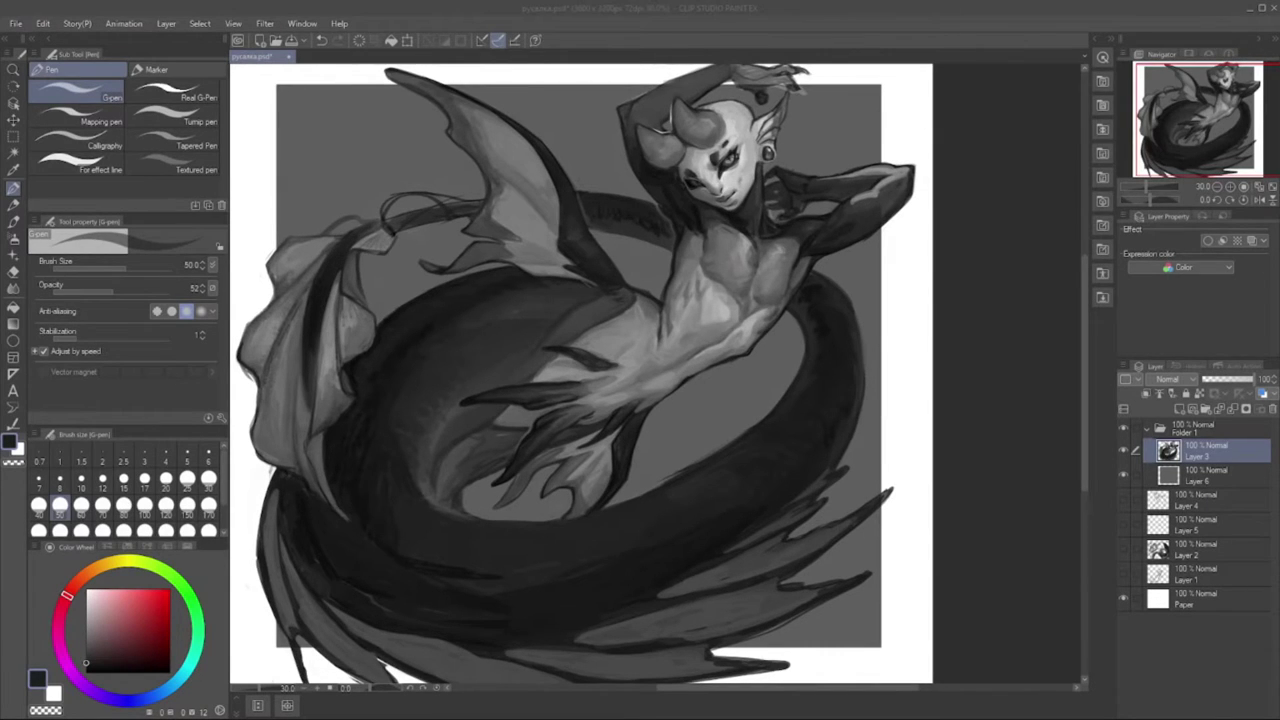
alt+click(345, 395)
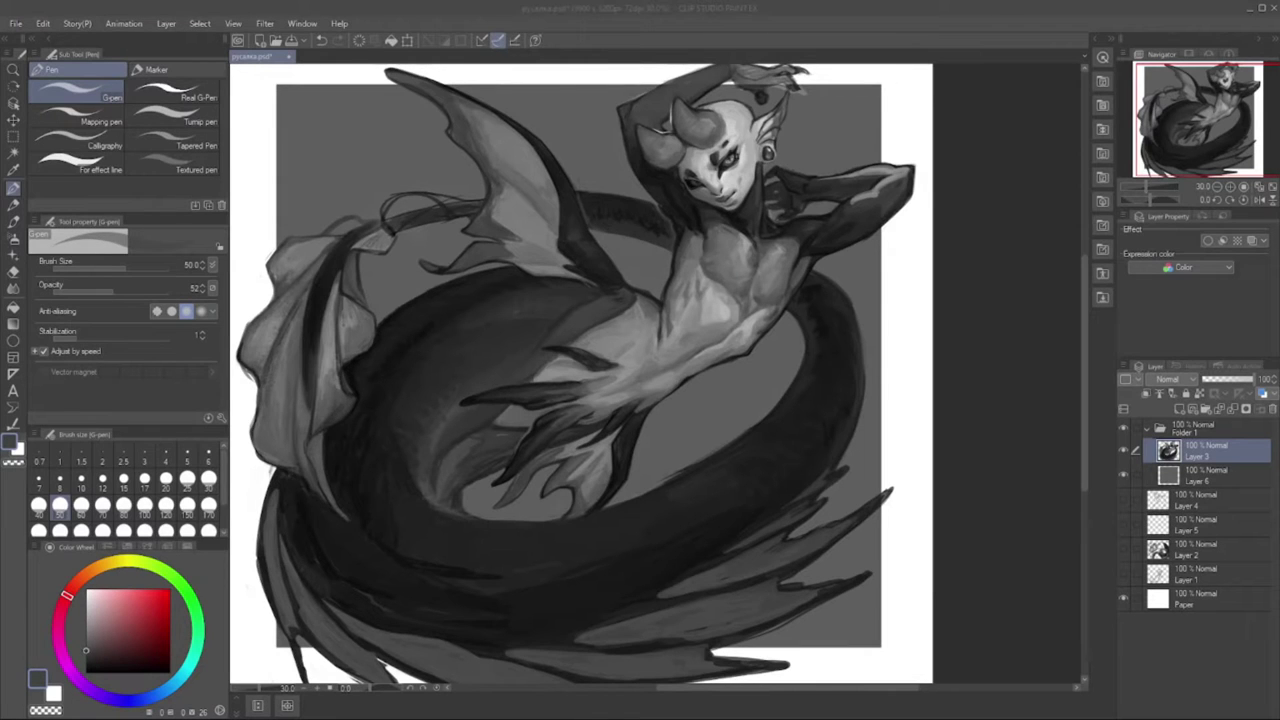
alt+click(442, 401)
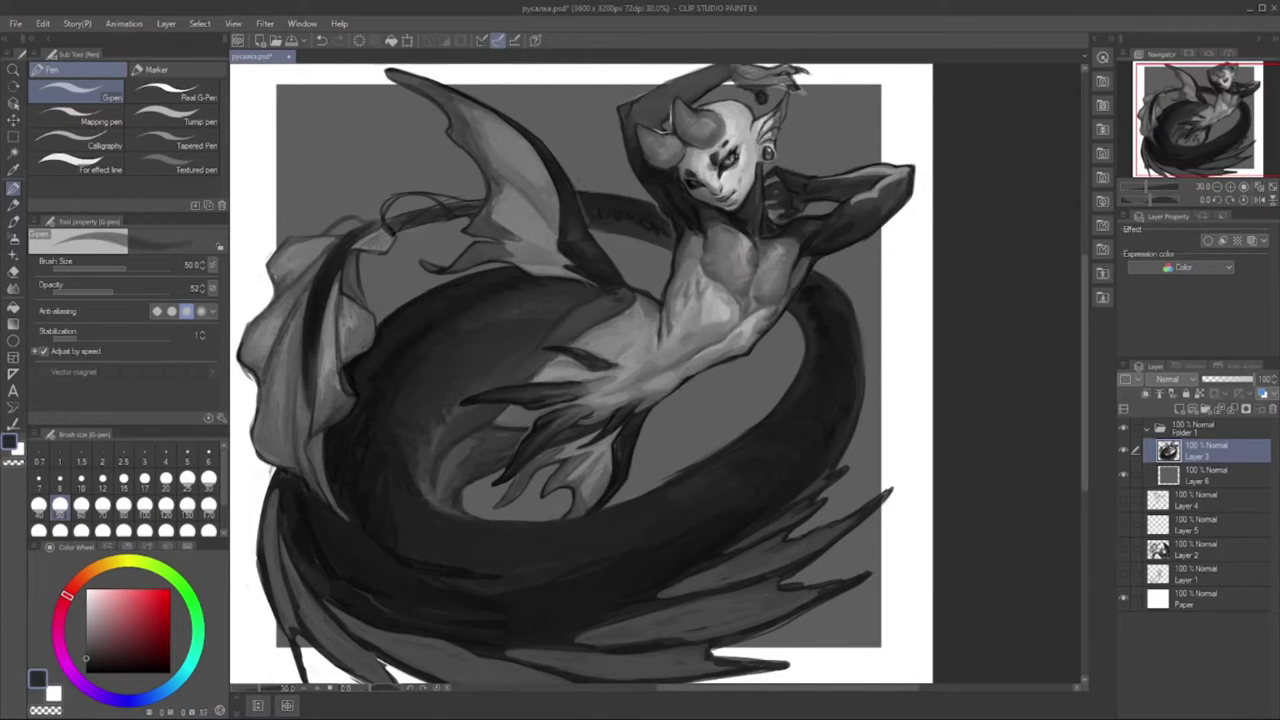
key(bracketright)
alt+click(655, 373)
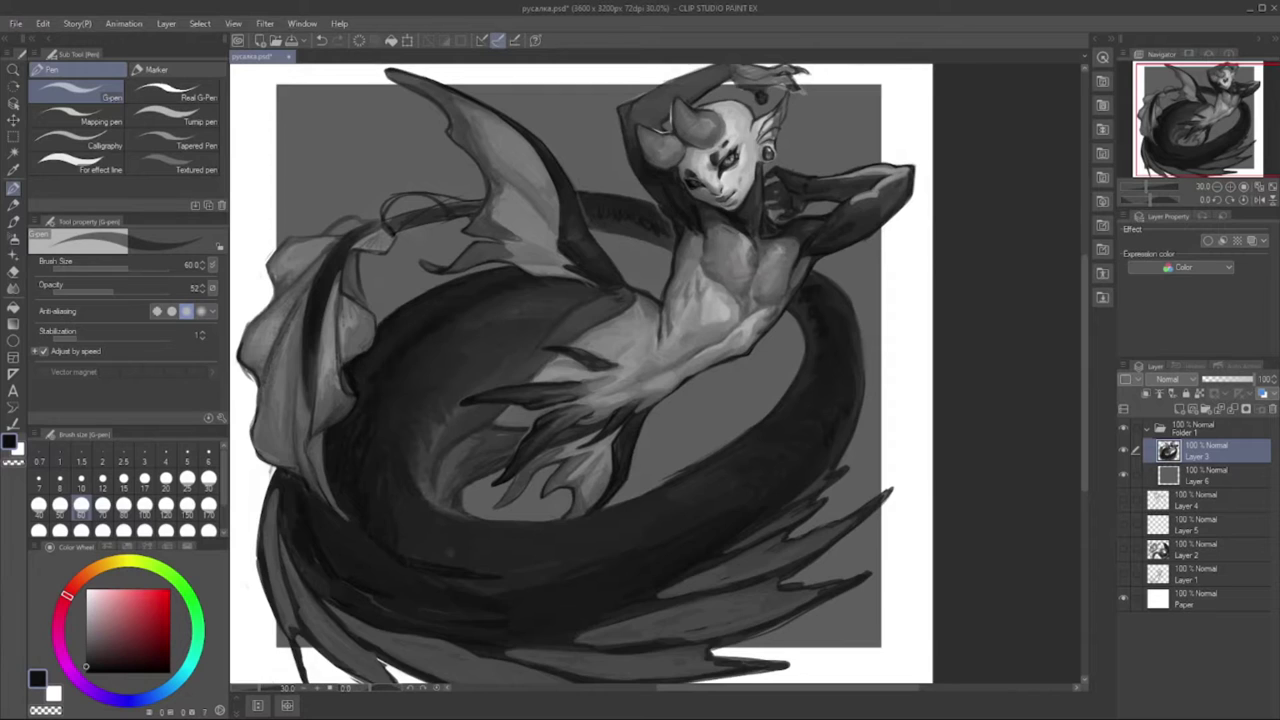
- Rework the folds and outer rim of the ruffled fin's membrane with sampled light and dark greys at brush size 60
scroll(580, 370, down, 2)
alt+click(280, 250)
alt+click(282, 245)
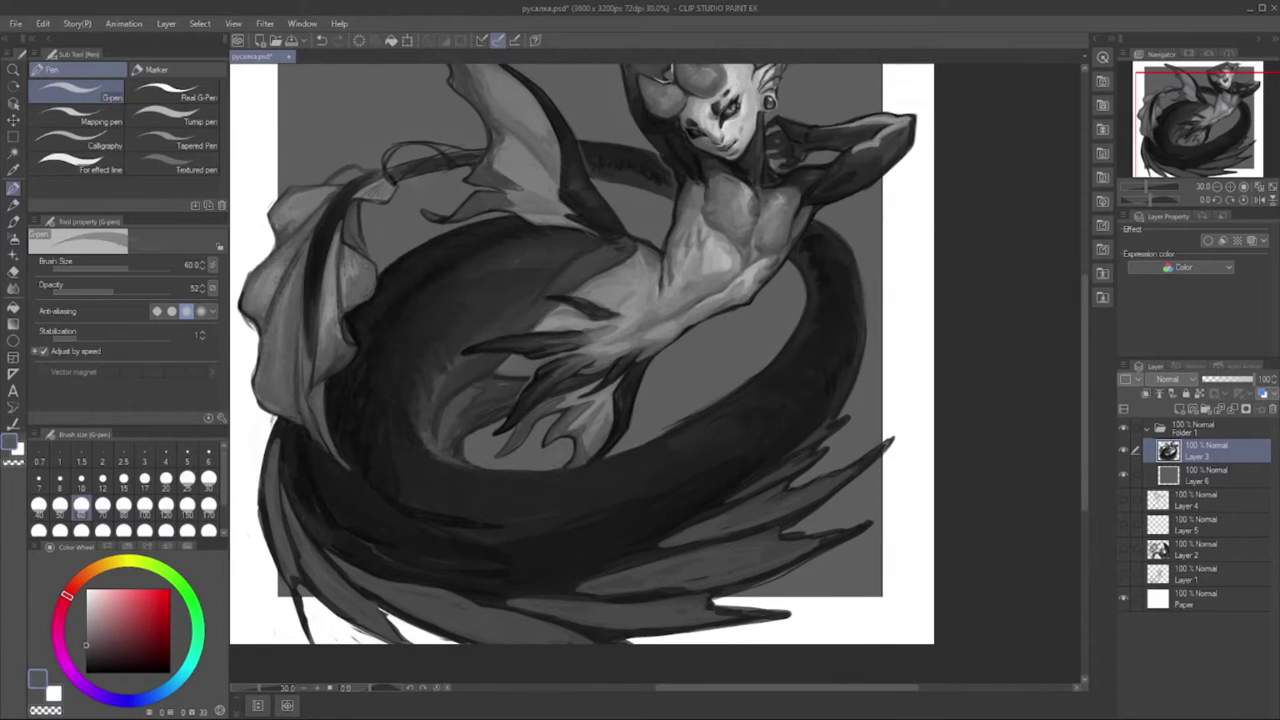
alt+click(270, 270)
alt+click(285, 238)
alt+click(285, 238)
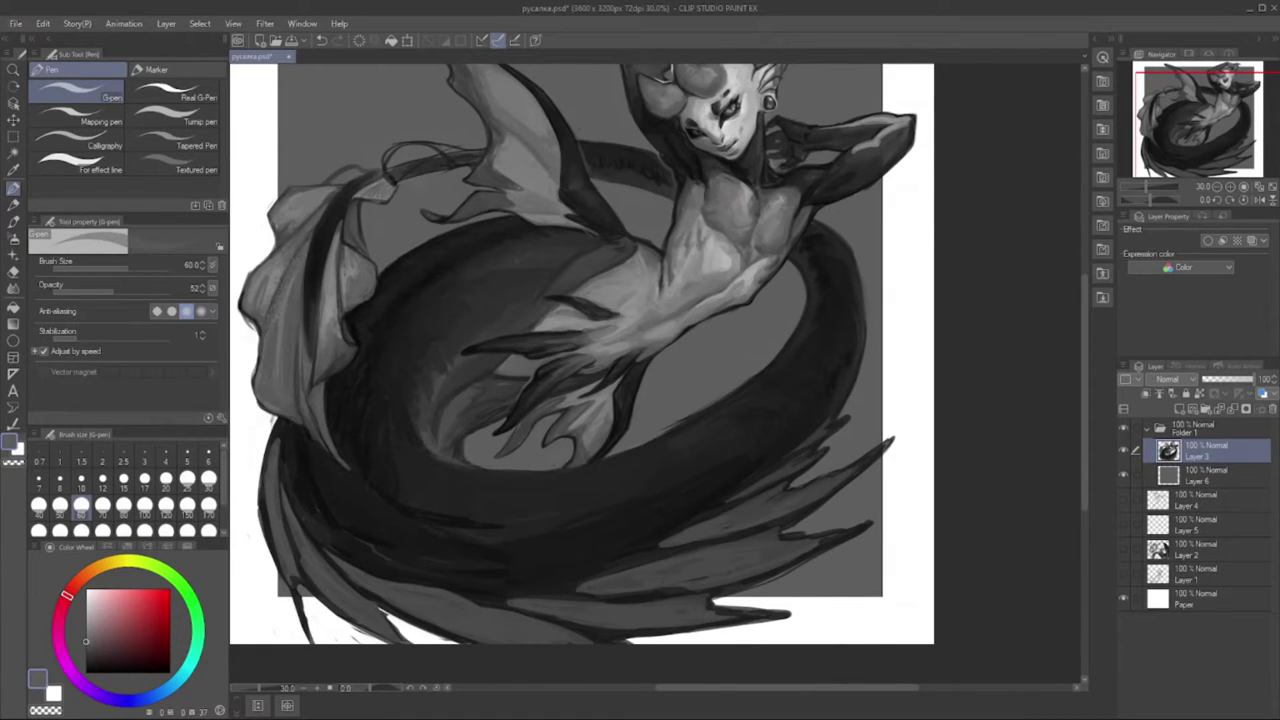
alt+click(252, 327)
alt+click(291, 270)
alt+click(305, 355)
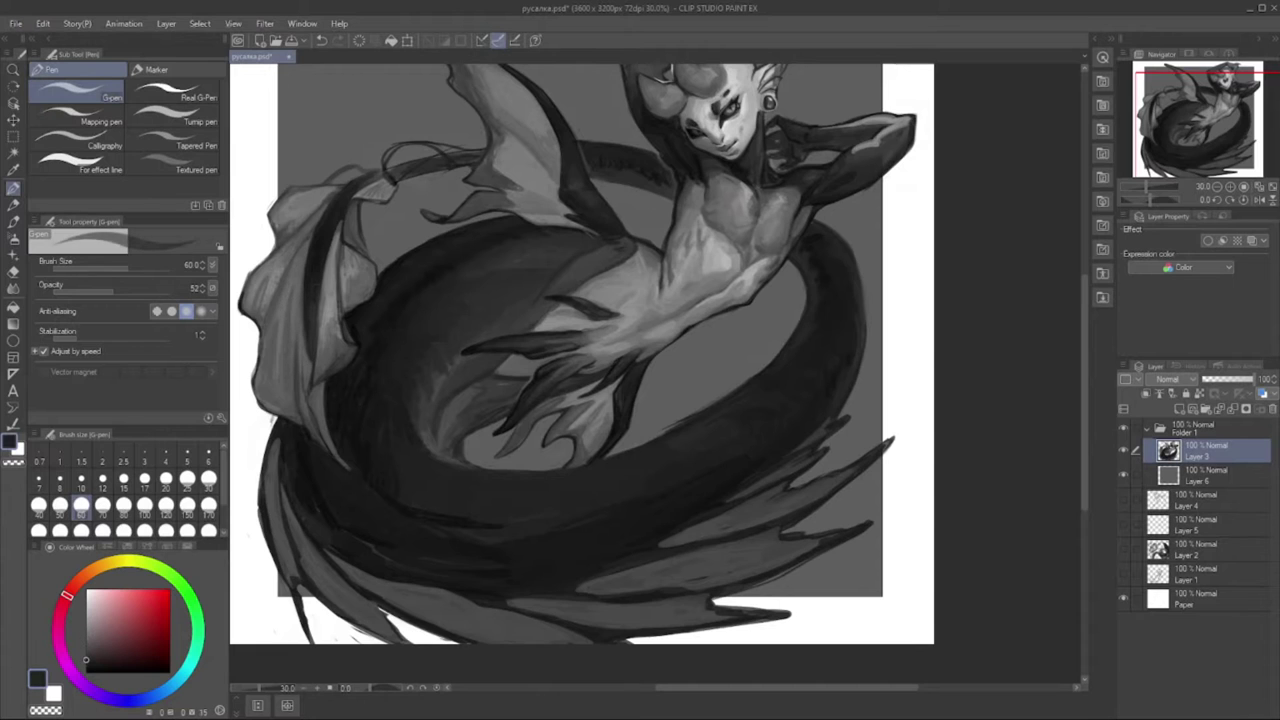
- Smooth the tonal transitions across the coiled tail using the Blend tool at brush size 40
key(j)
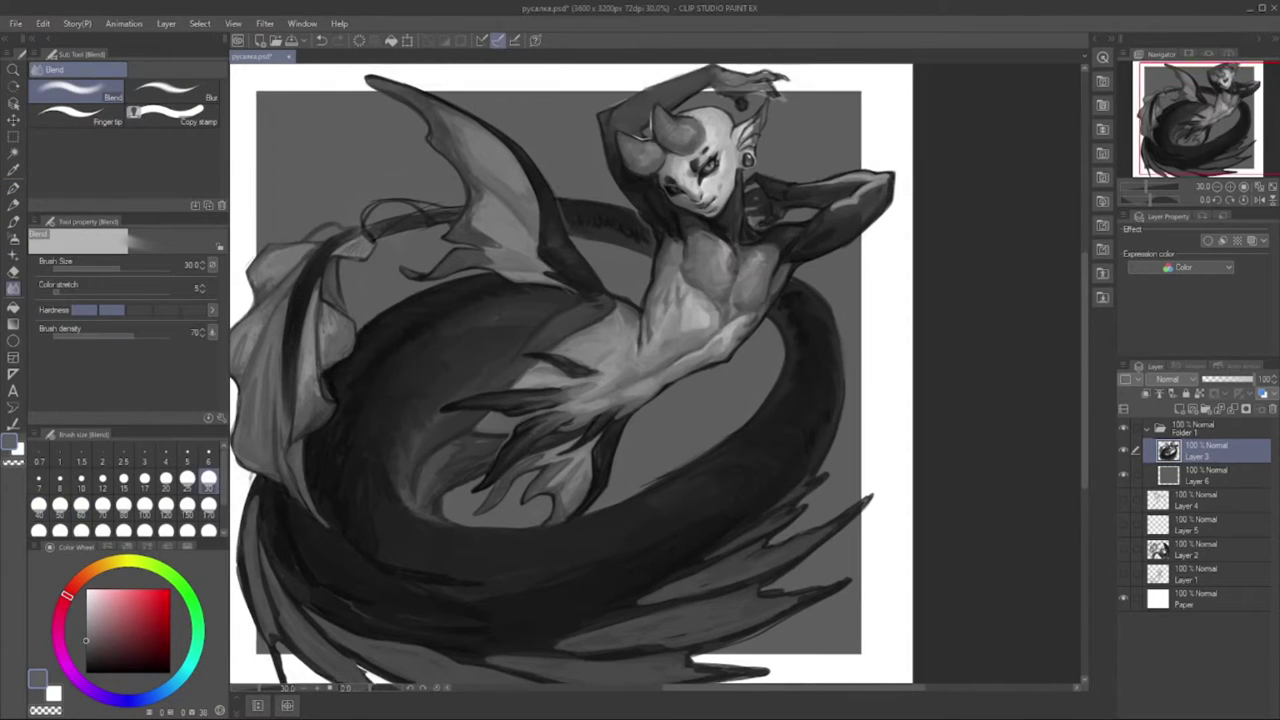
key(bracketright)
scroll(571, 377, right, 1)
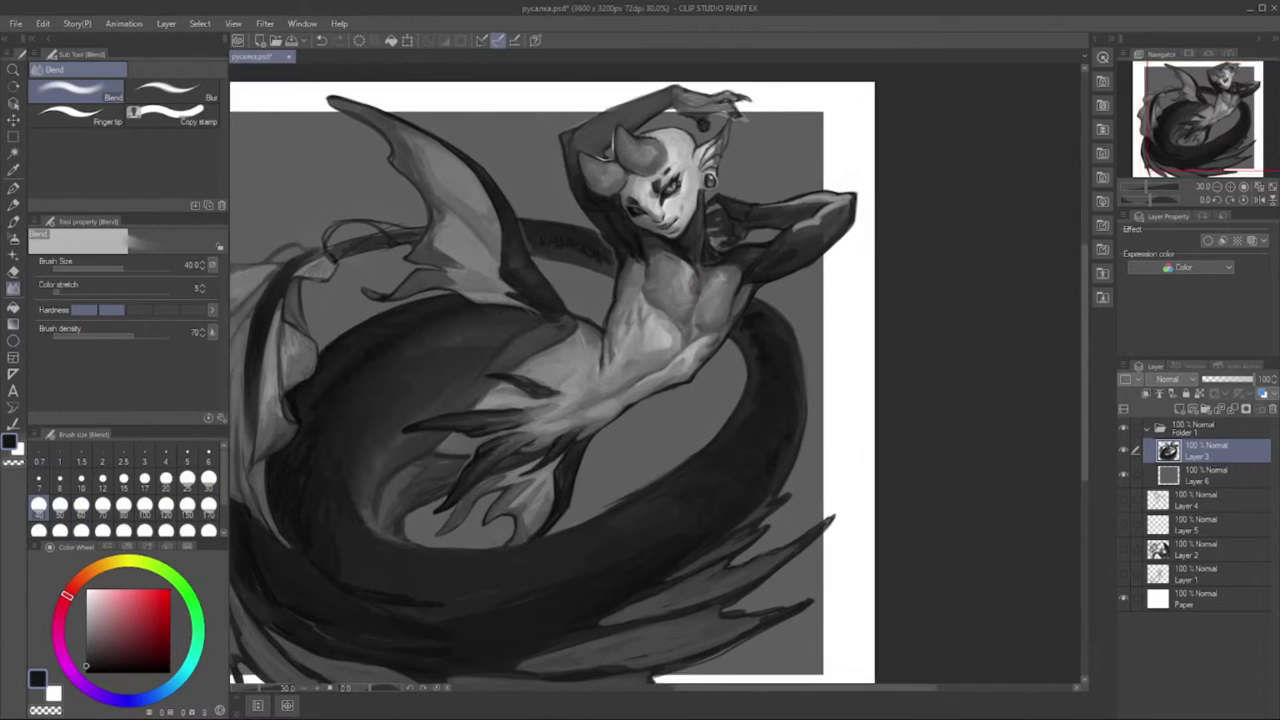
scroll(552, 383, right, 1)
scroll(565, 377, down, 2)
scroll(565, 377, left, 2)
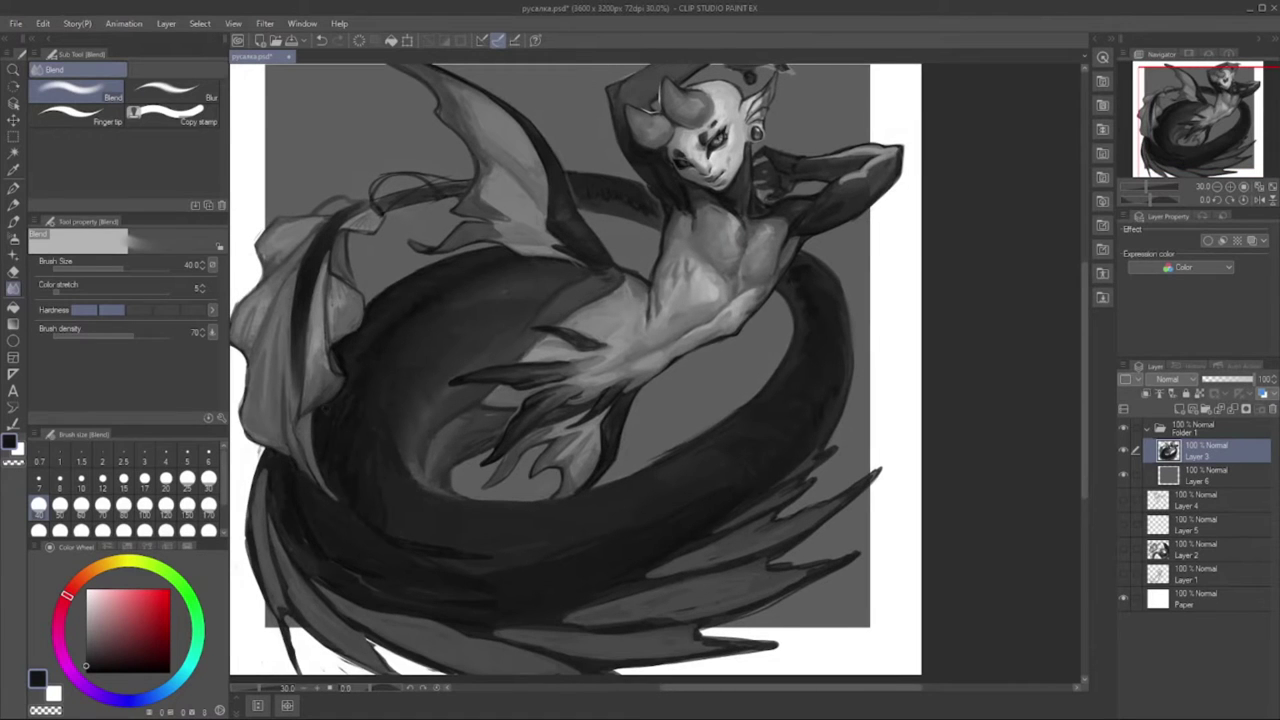
scroll(575, 370, down, 2)
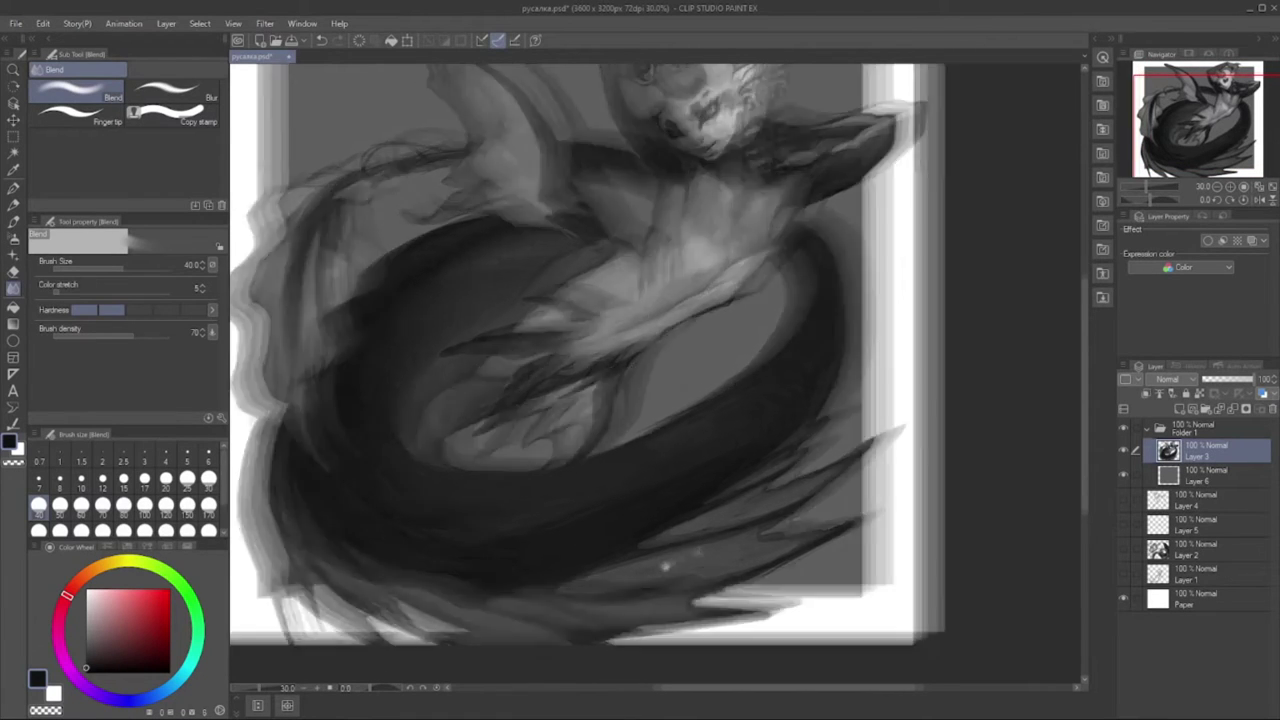
- Repaint the coiled tail's dark shading with the G-pen at brush size 80 using sampled dark greys
key(p)
key(bracketright)
key(bracketright)
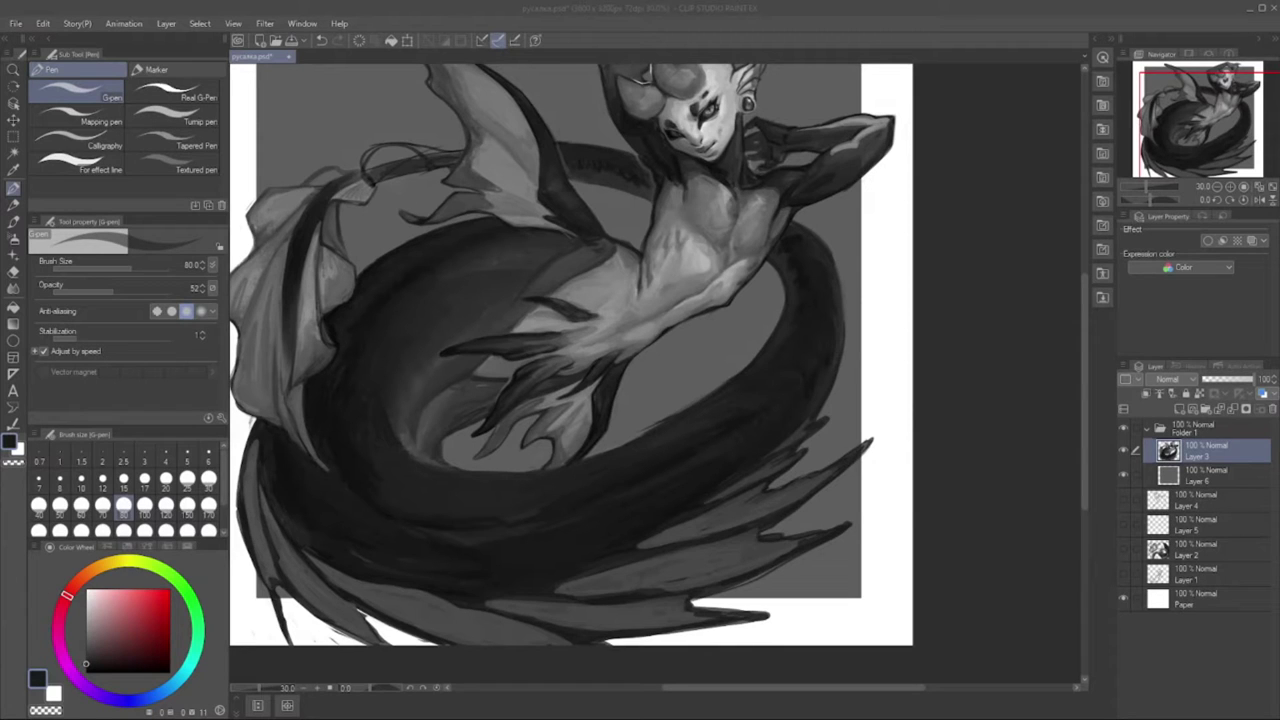
scroll(571, 360, up, 1)
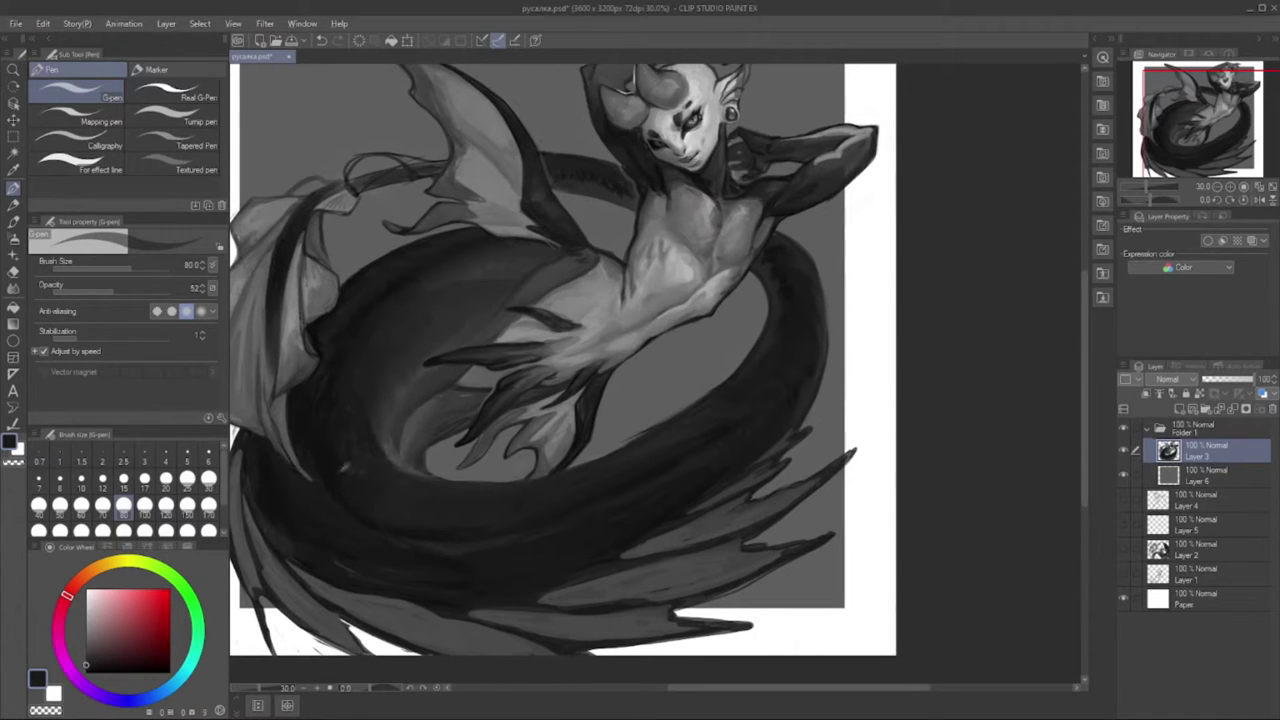
scroll(563, 369, up, 1)
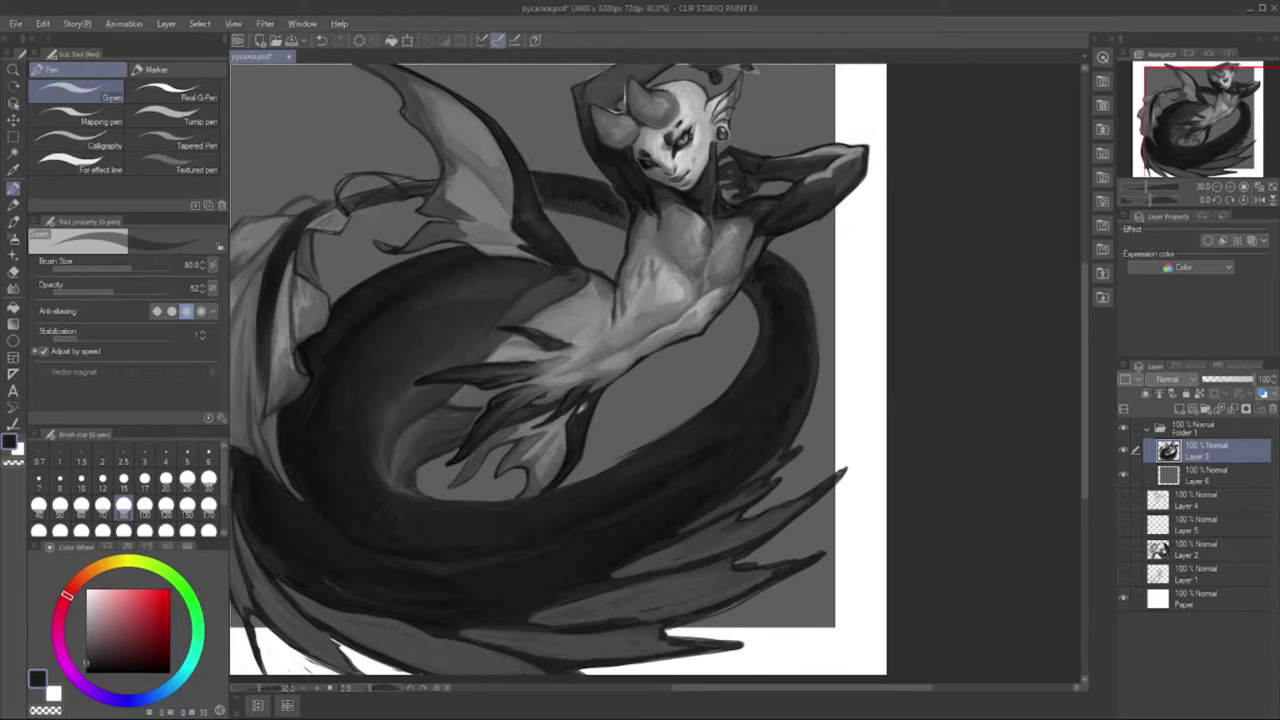
scroll(563, 369, up, 1)
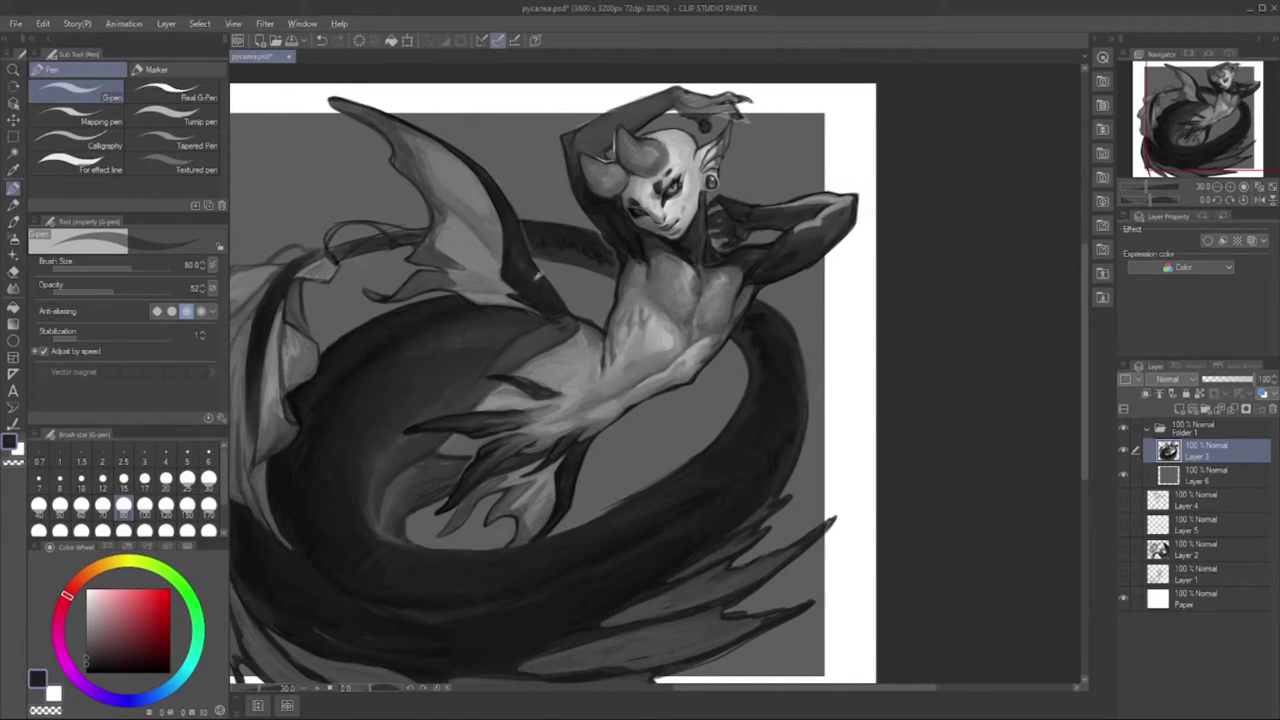
scroll(522, 225, down, 1)
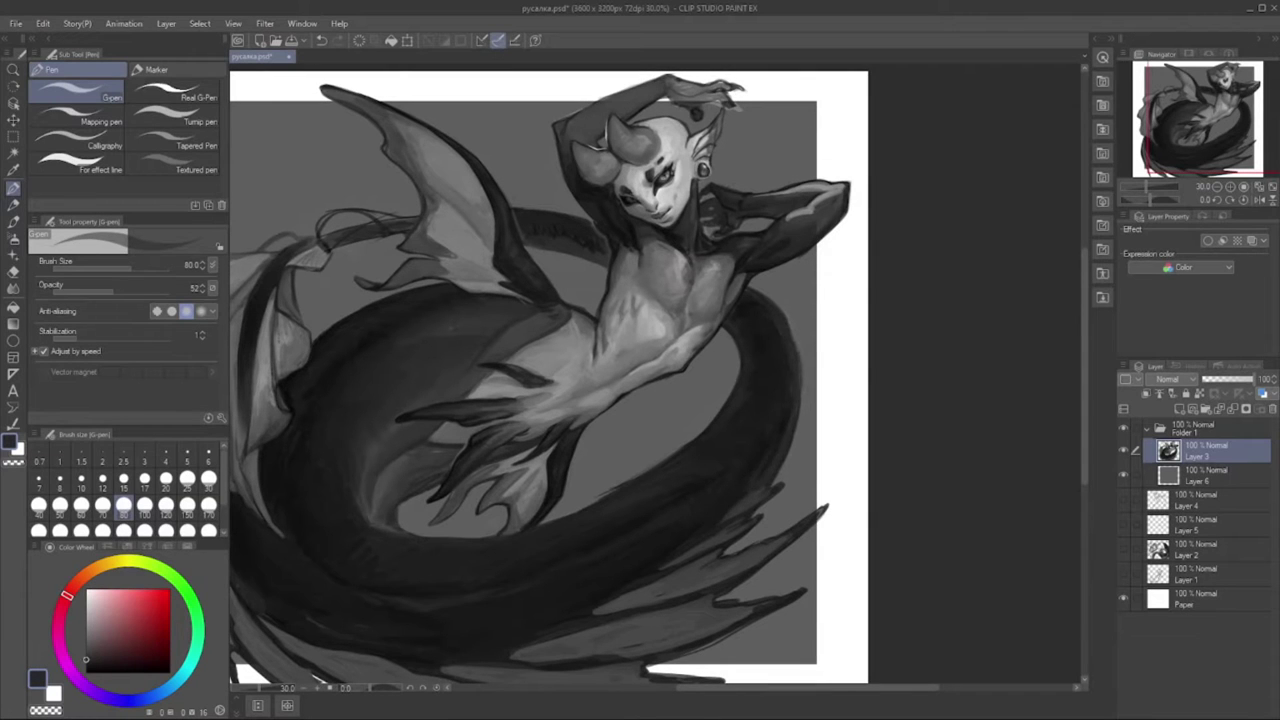
alt+click(760, 432)
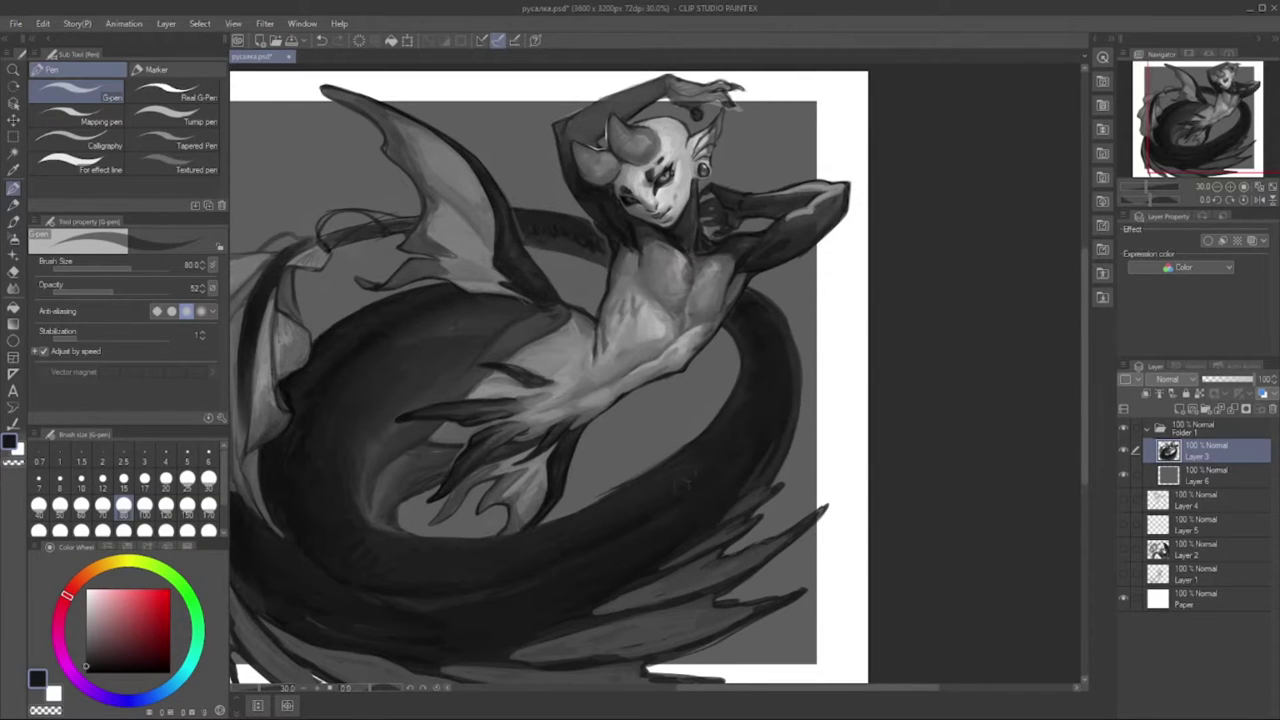
- Clean up the tail coil's inner edge and the fold below the belly fin with the G-pen at brush size 30
mouse_move(686, 497)
mouse_down()
mouse_move(716, 469)
mouse_move(574, 246)
mouse_up()
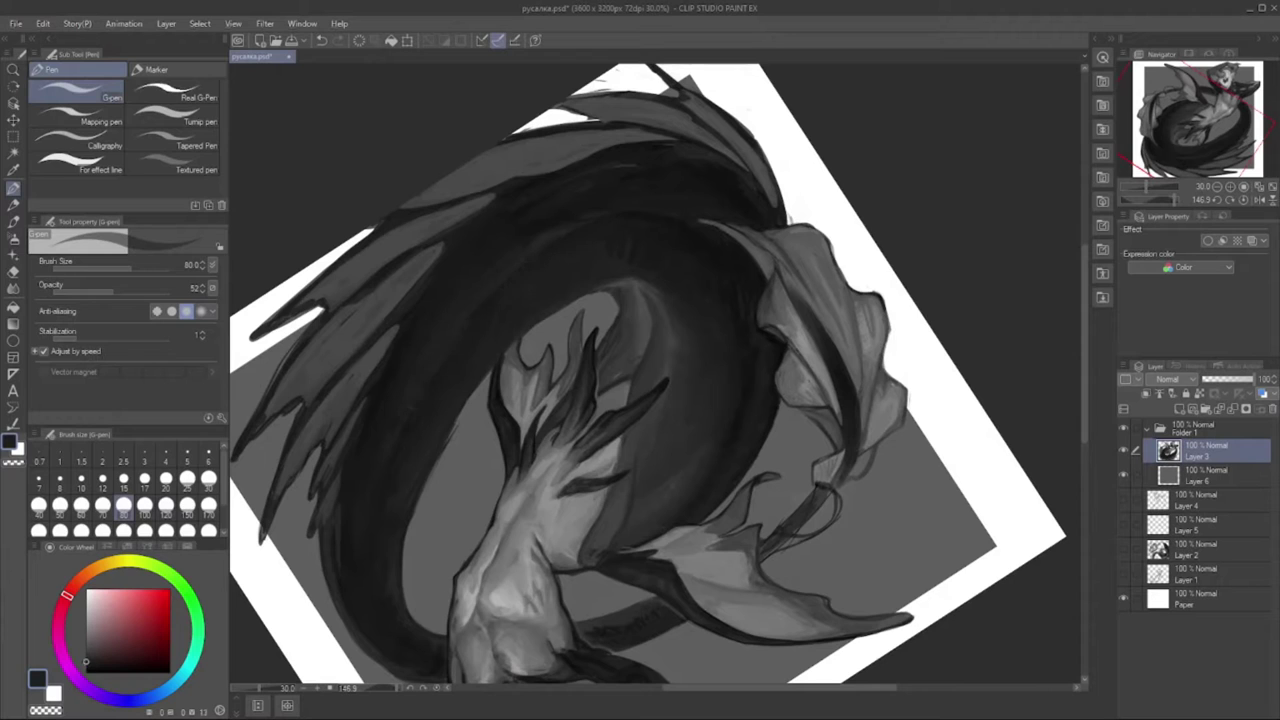
click(208, 481)
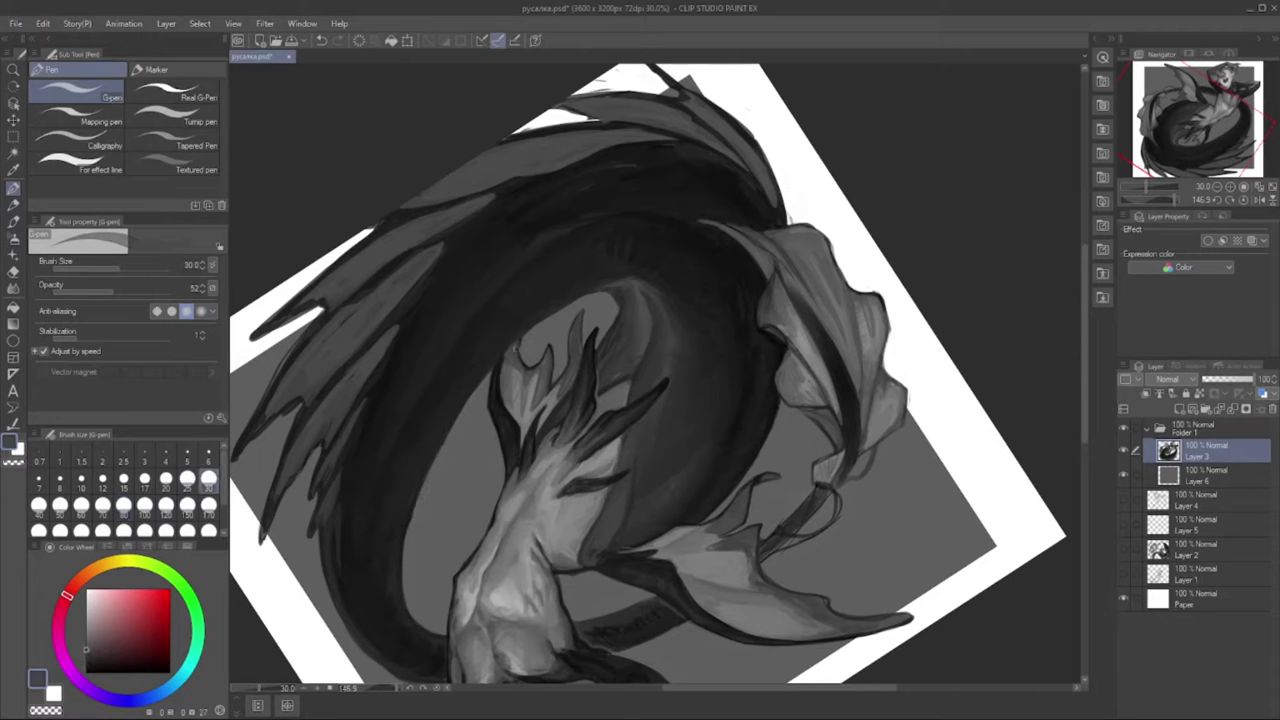
key(ctrl+@)
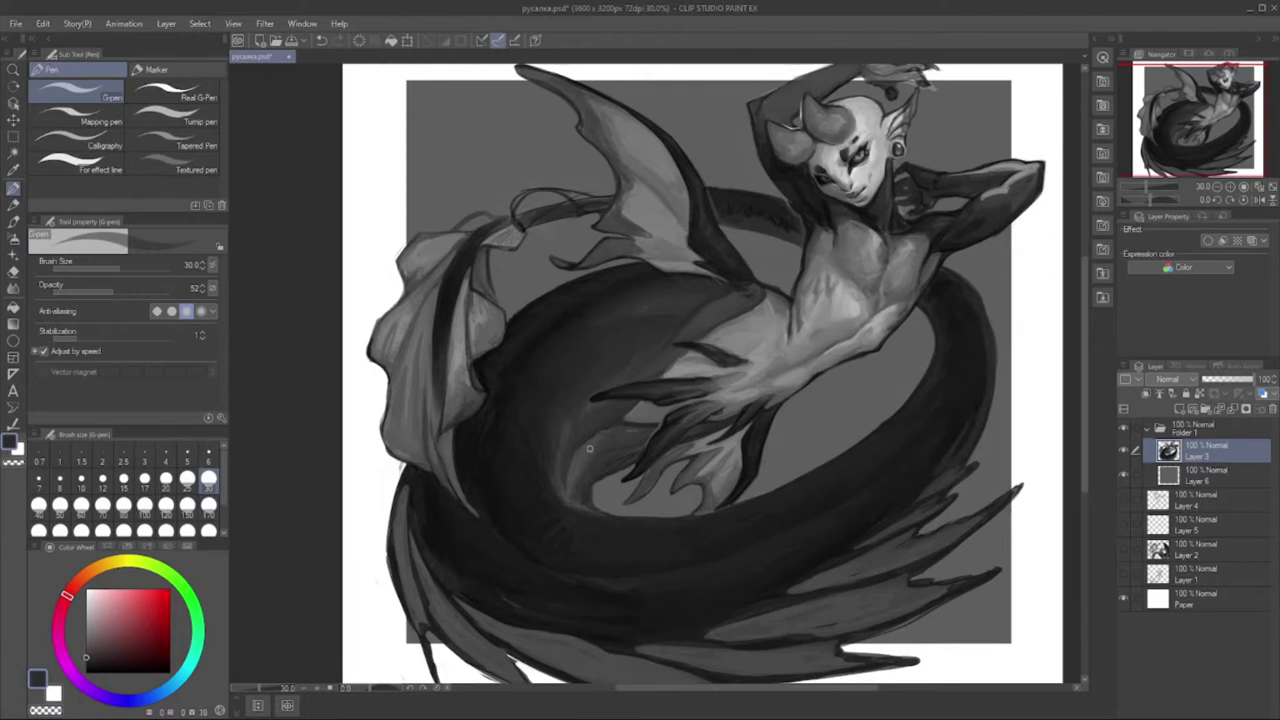
drag(600, 425, 578, 417)
- Define the inner tail fold's edge and deepen the shading around the hip and upper tail at brush size 50
key(bracketright)
key(bracketright)
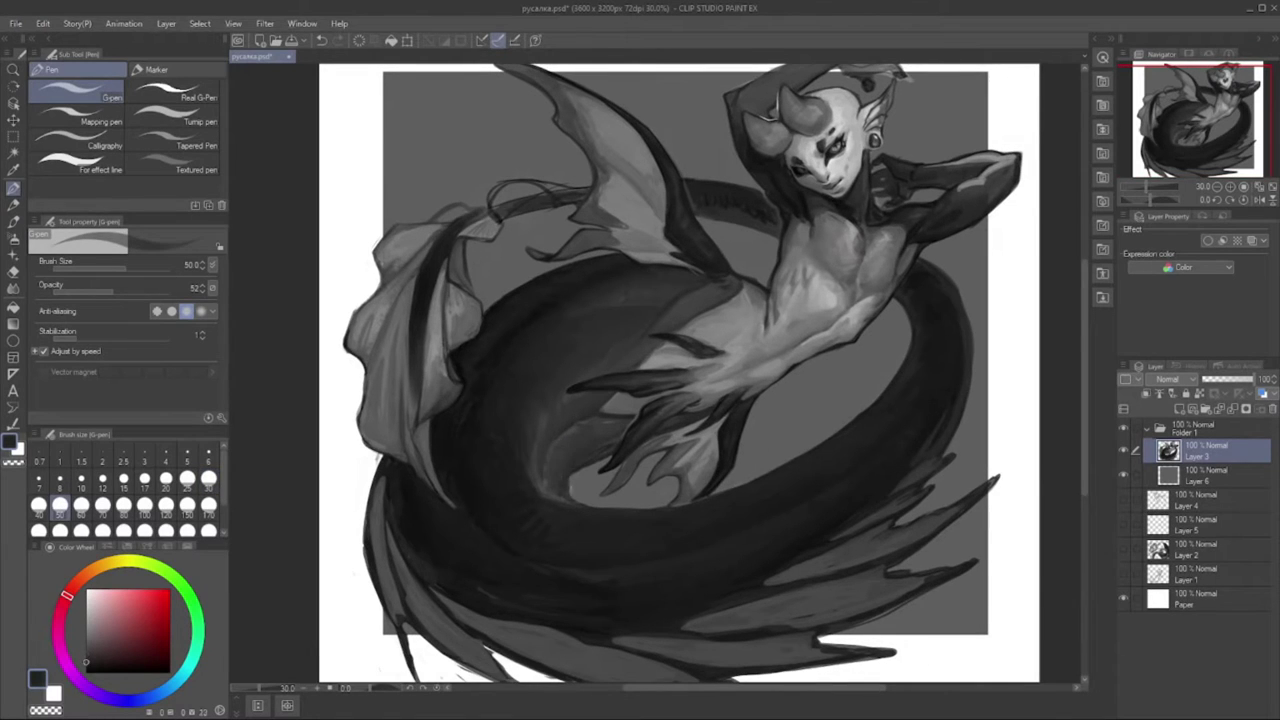
key(x)
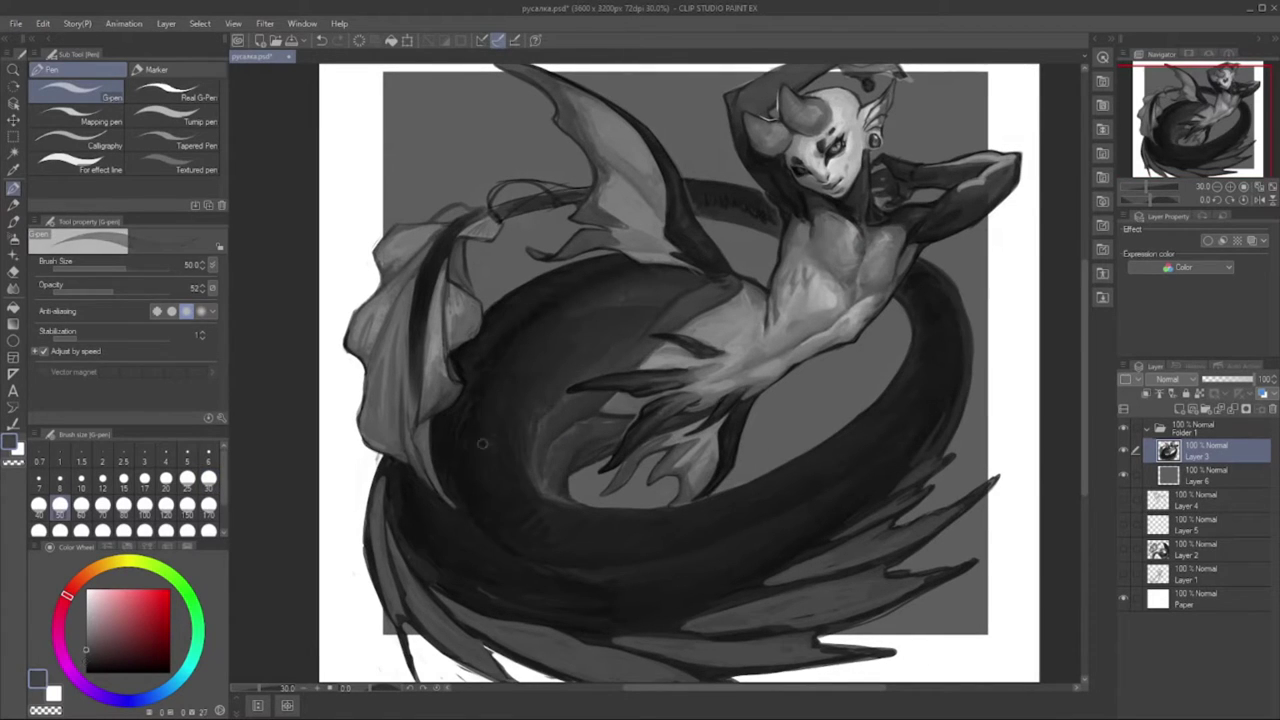
alt+click(482, 443)
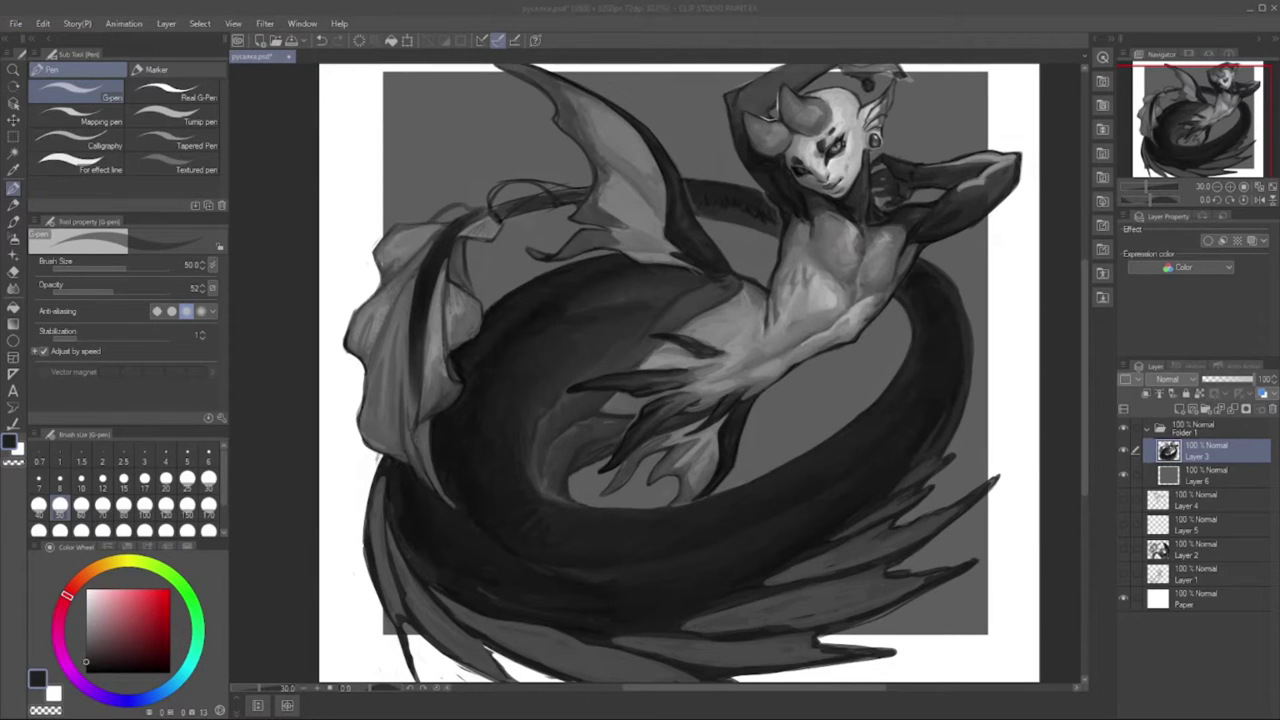
scroll(678, 372, right, 1)
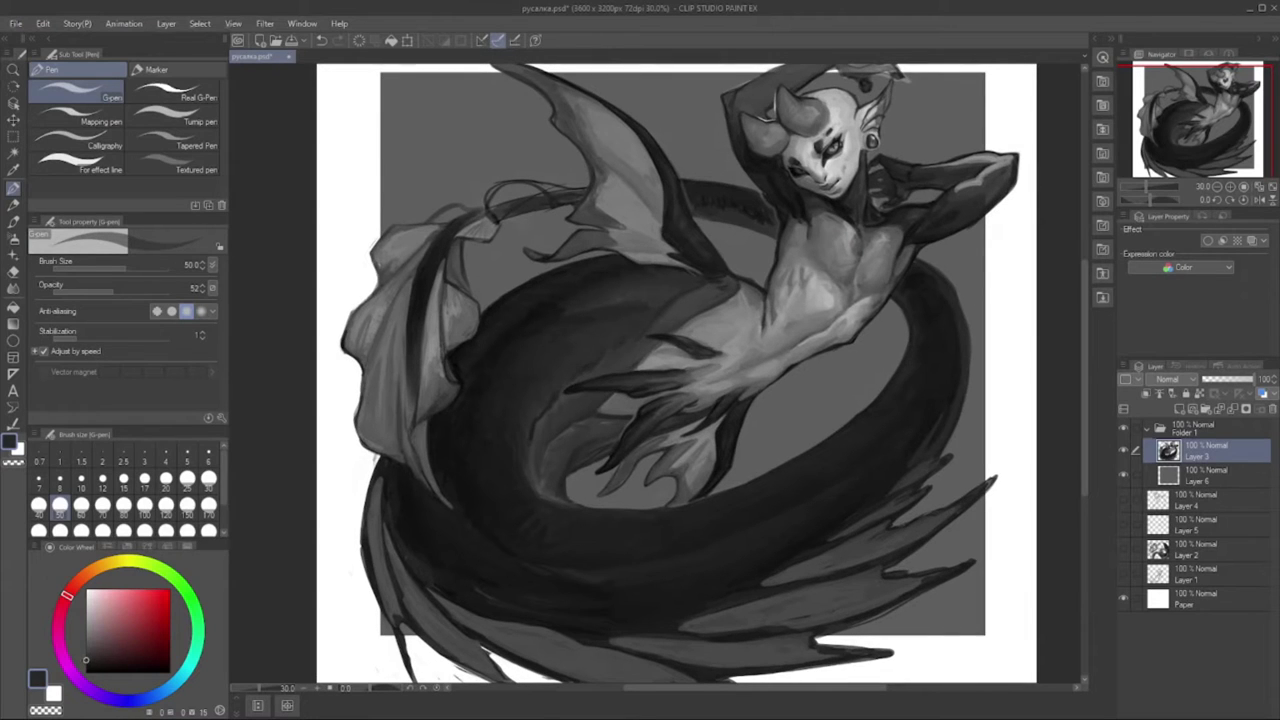
scroll(665, 377, right, 2)
scroll(665, 377, up, 1)
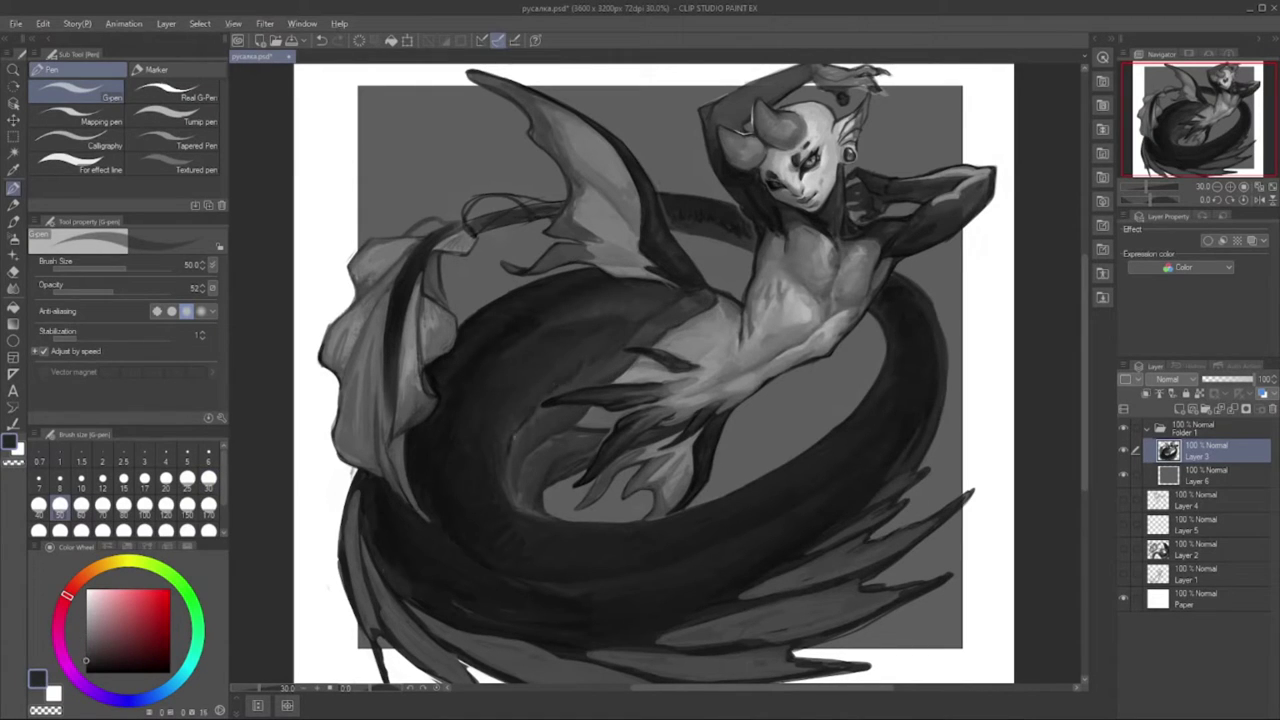
- Touch up the torso's shading and its waist contour with sampled greys at brush size 40, undoing one stroke
scroll(655, 375, right, 3)
scroll(655, 375, up, 1)
key(bracketleft)
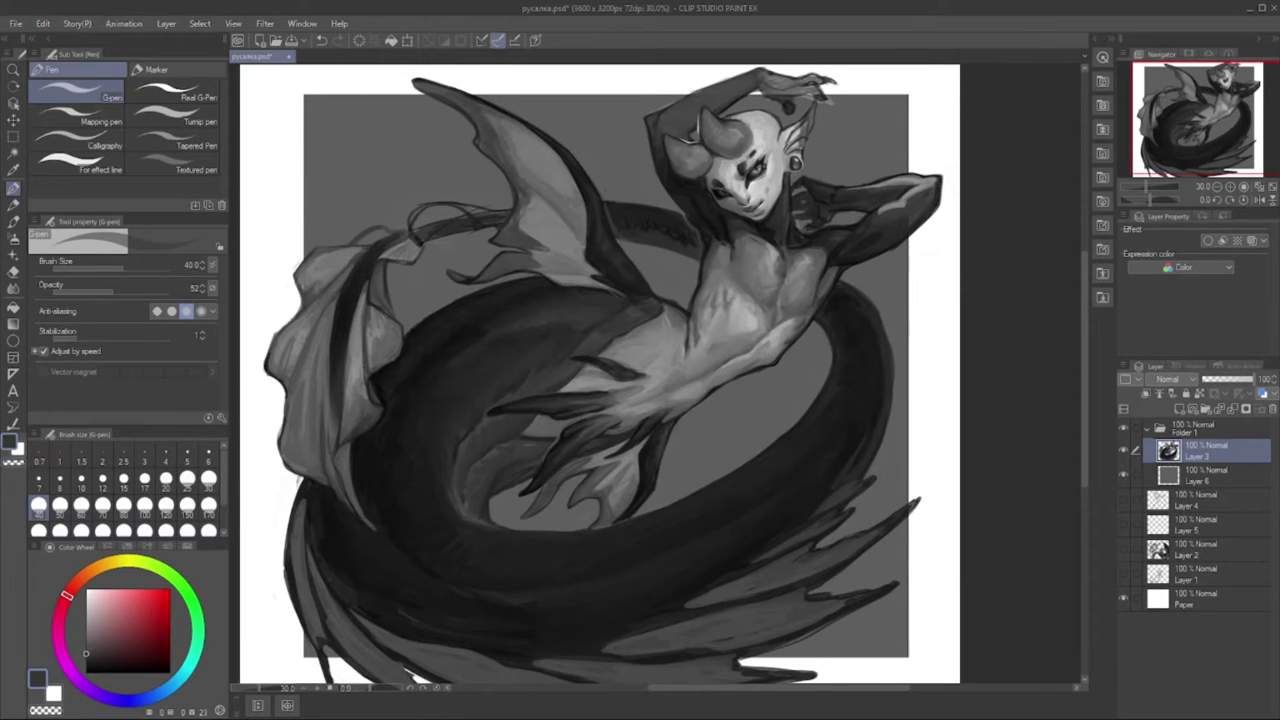
drag(800, 250, 640, 200)
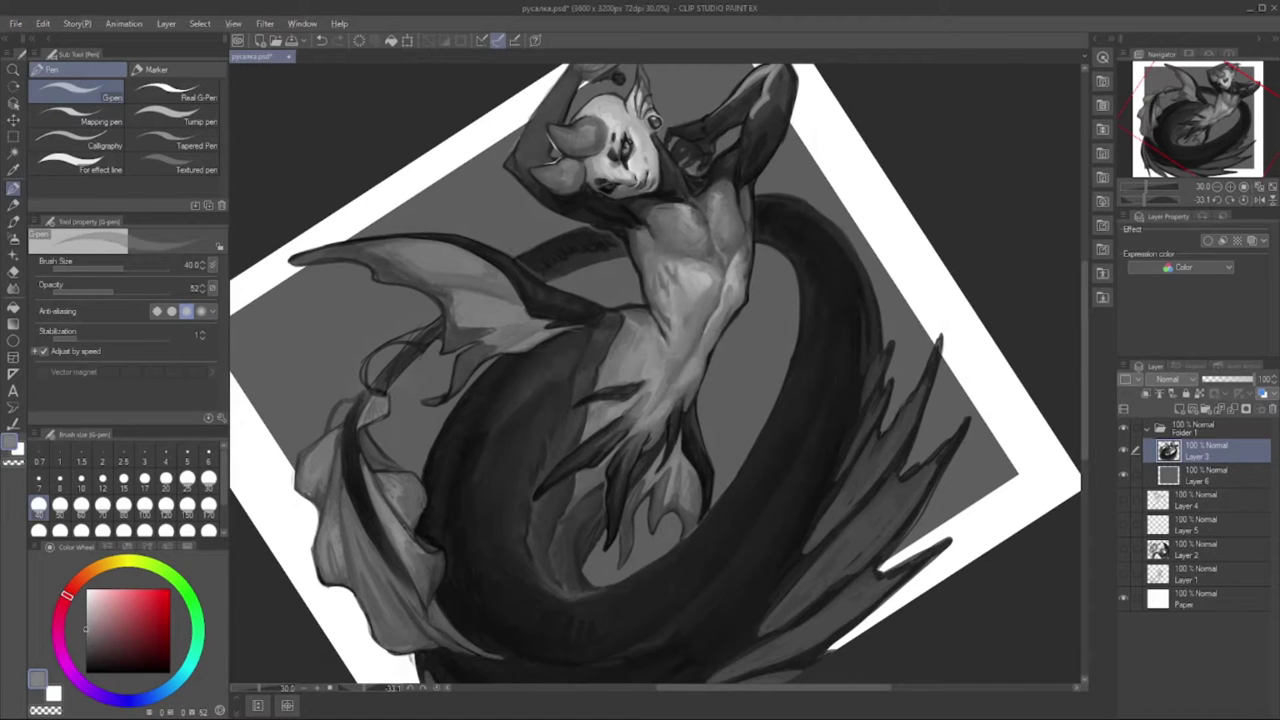
drag(680, 340, 646, 371)
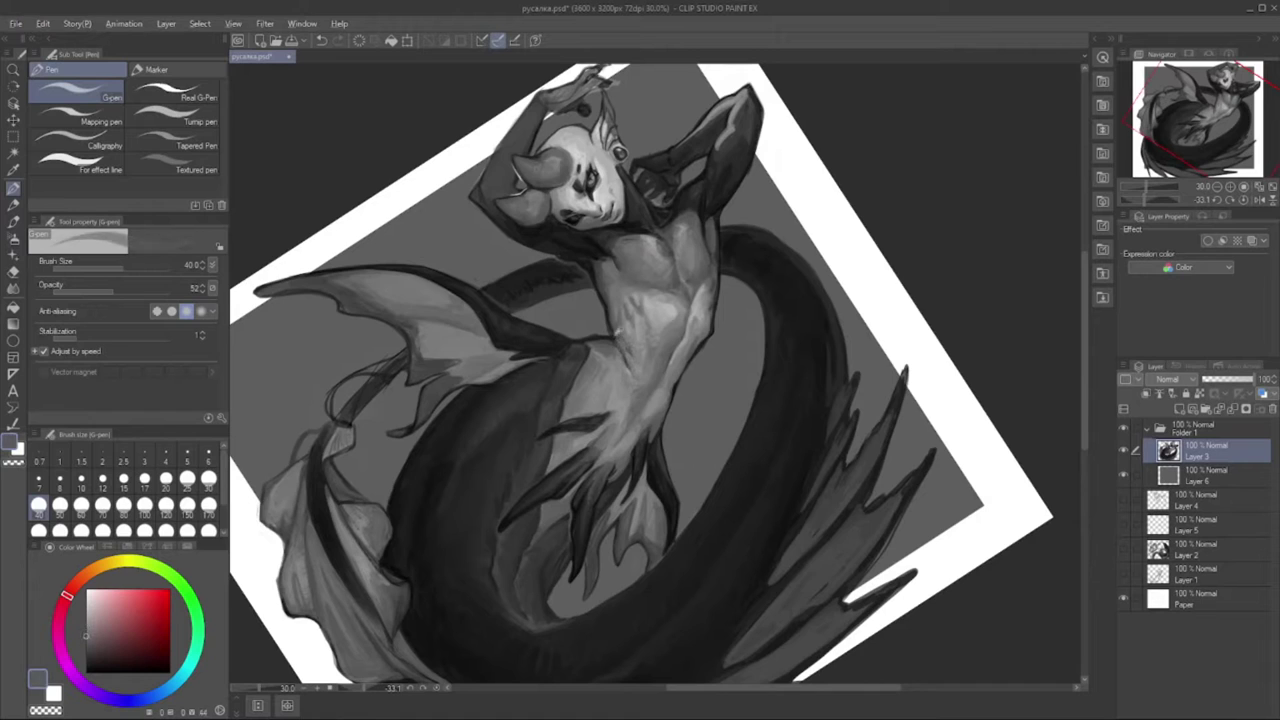
key(ctrl+z)
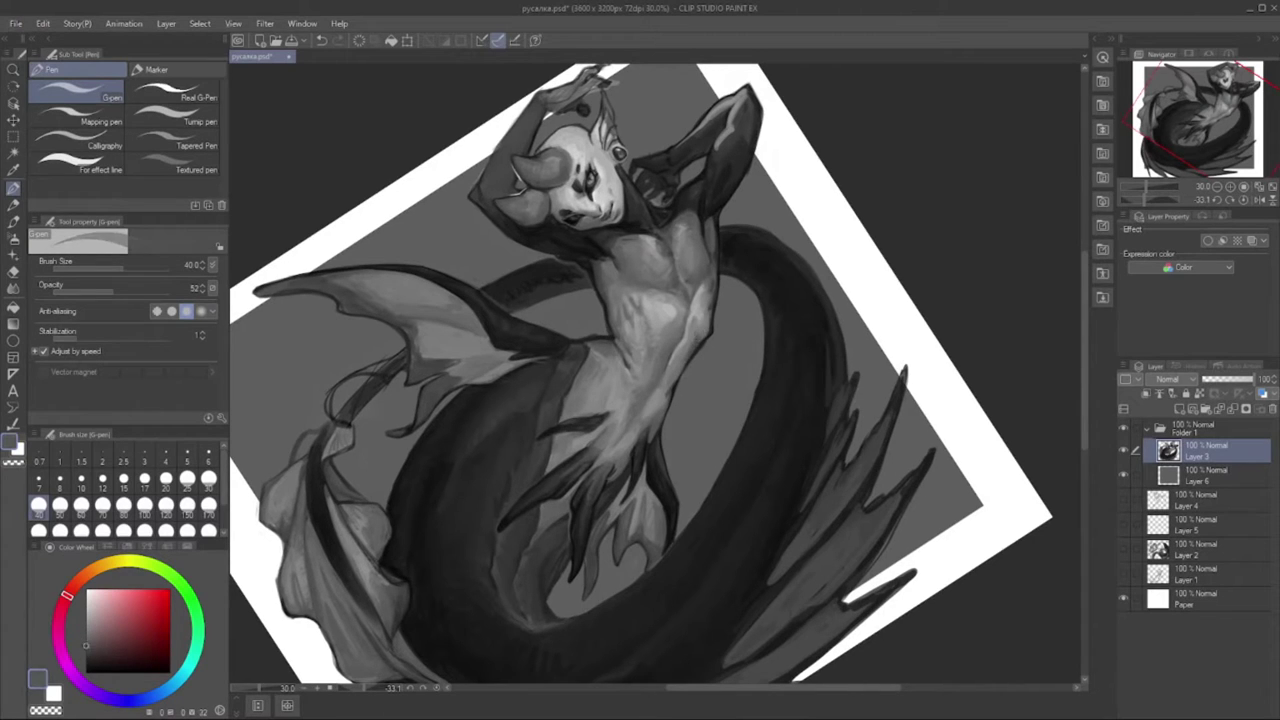
alt+click(700, 329)
alt+click(699, 348)
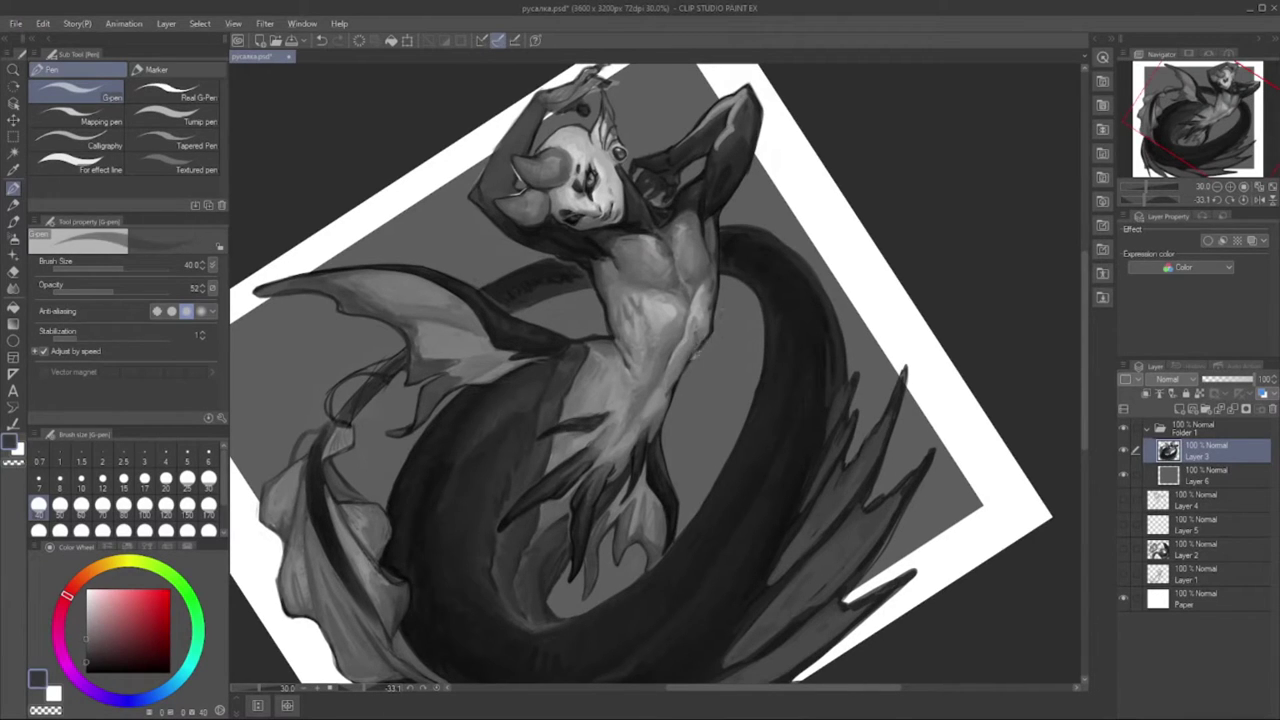
alt+click(658, 430)
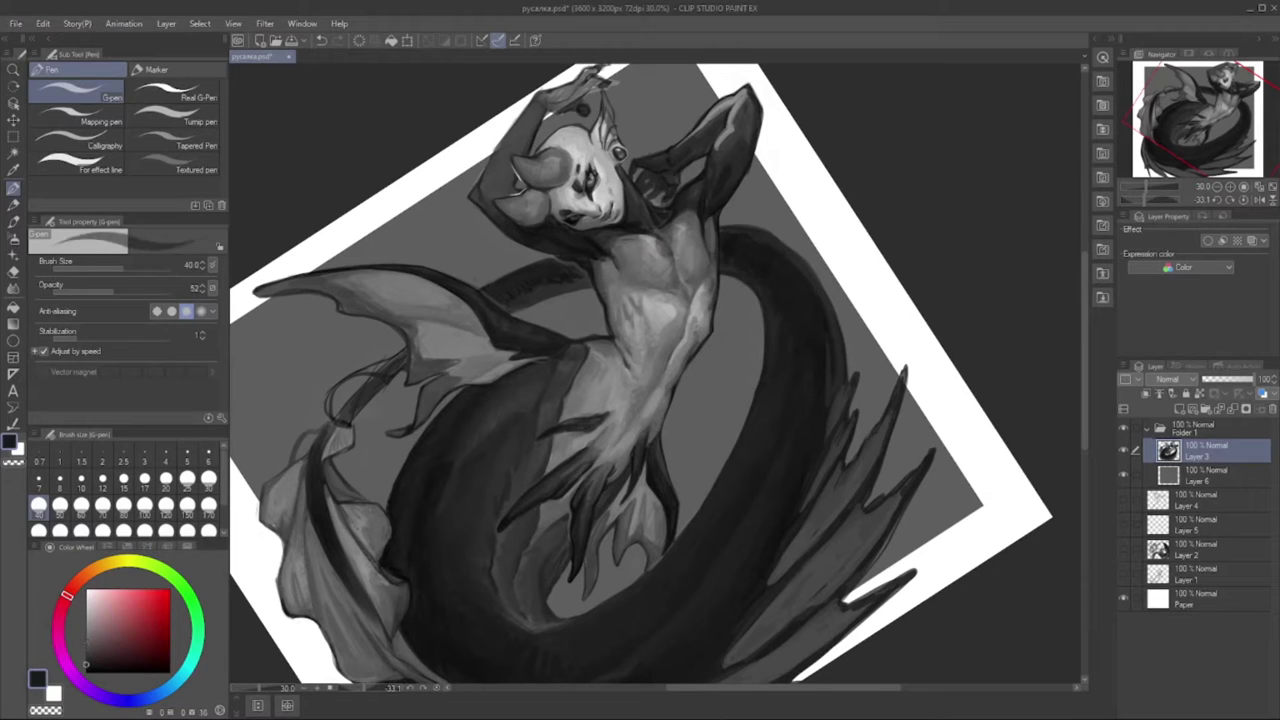
- Refine the dark spikes on the hip and the belly fin's membrane with sampled light and dark greys
alt+click(596, 418)
alt+click(596, 418)
alt+click(560, 424)
alt+click(650, 480)
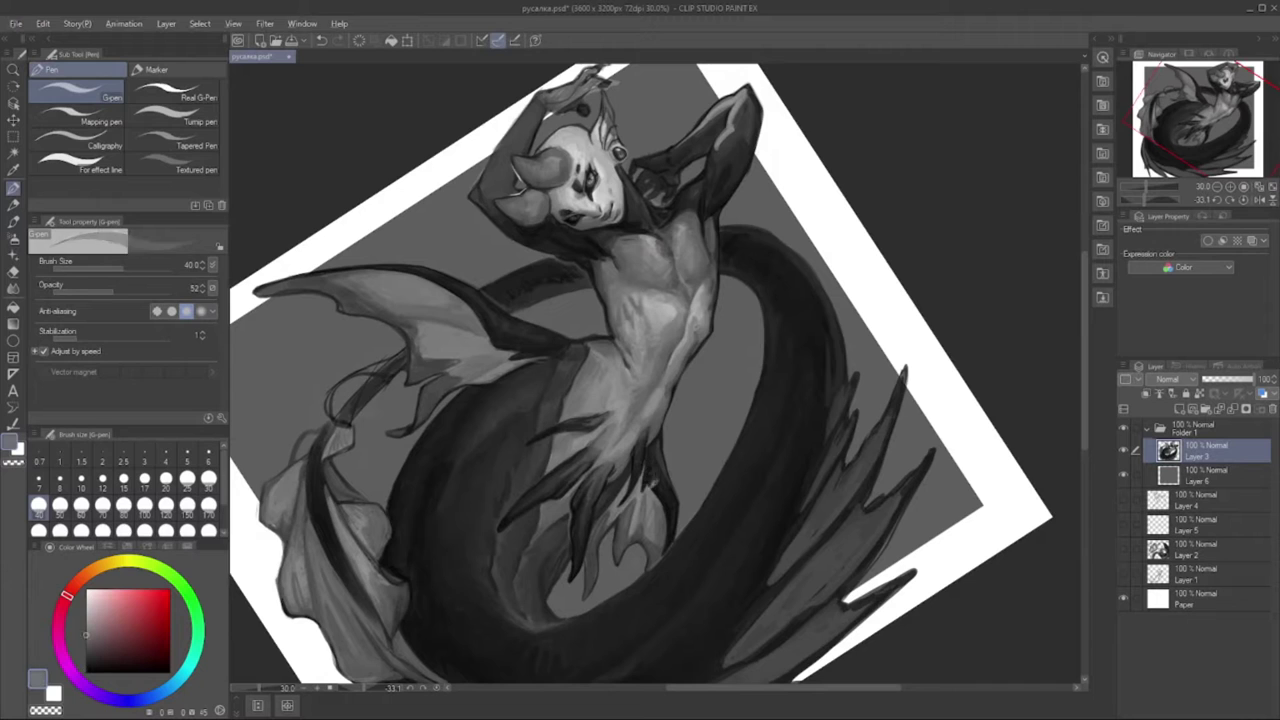
alt+click(644, 468)
drag(644, 468, 618, 488)
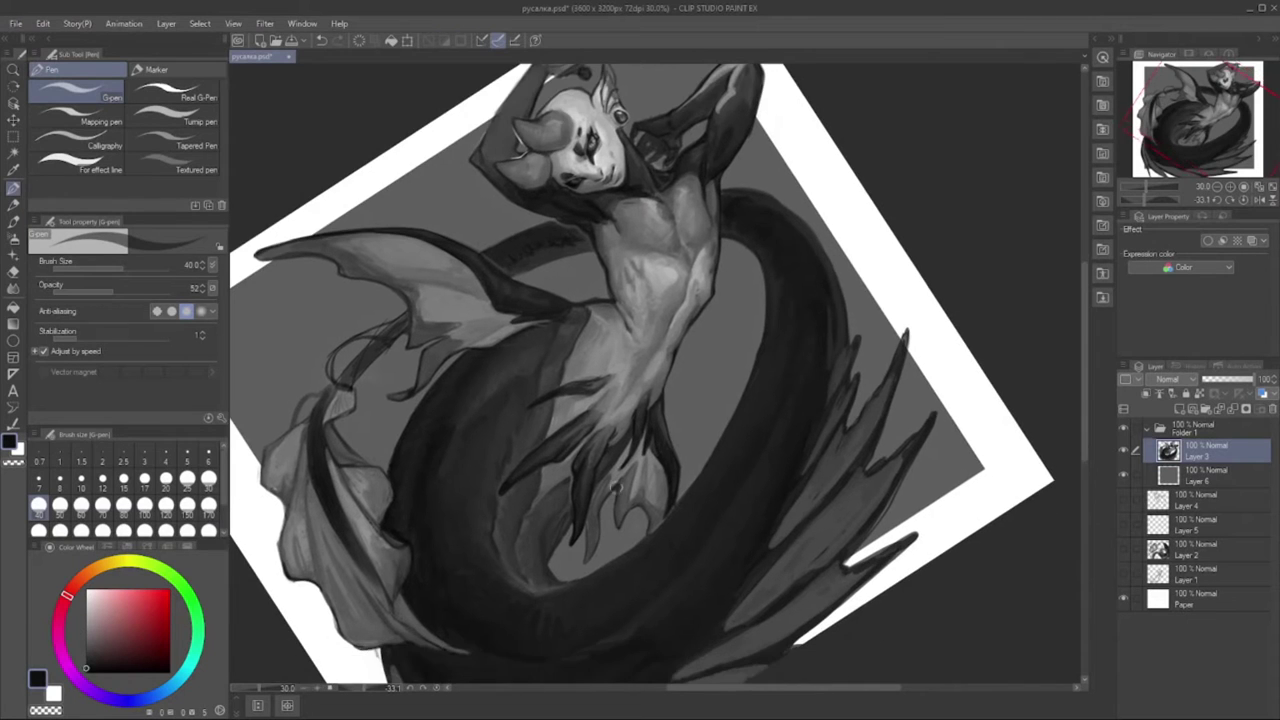
alt+click(620, 498)
alt+click(620, 500)
mouse_move(620, 500)
mouse_down()
mouse_move(475, 530)
mouse_move(479, 512)
mouse_up()
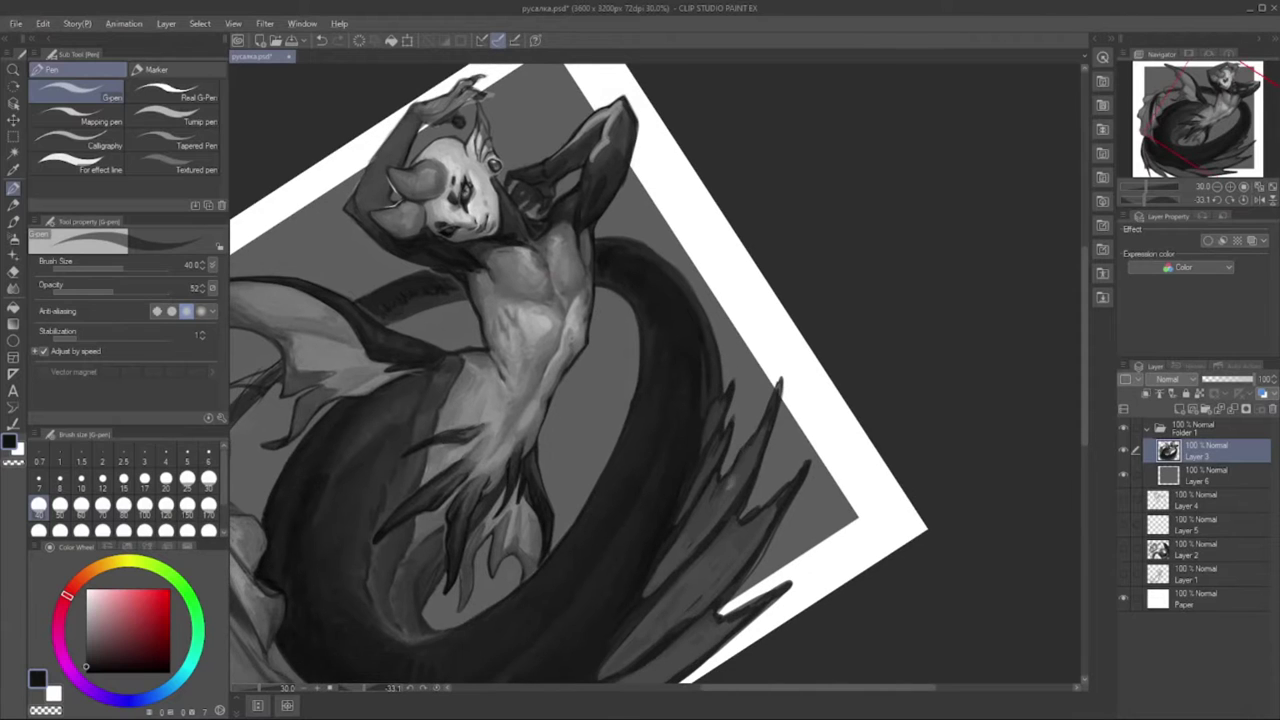
- Repaint the ruffled fin's upper membrane and dark spine with sampled greys using the G-pen at brush size 60
alt+click(729, 482)
mouse_move(714, 477)
mouse_down()
mouse_move(695, 486)
mouse_move(775, 392)
mouse_move(872, 322)
mouse_up()
key(bracketright)
key(bracketright)
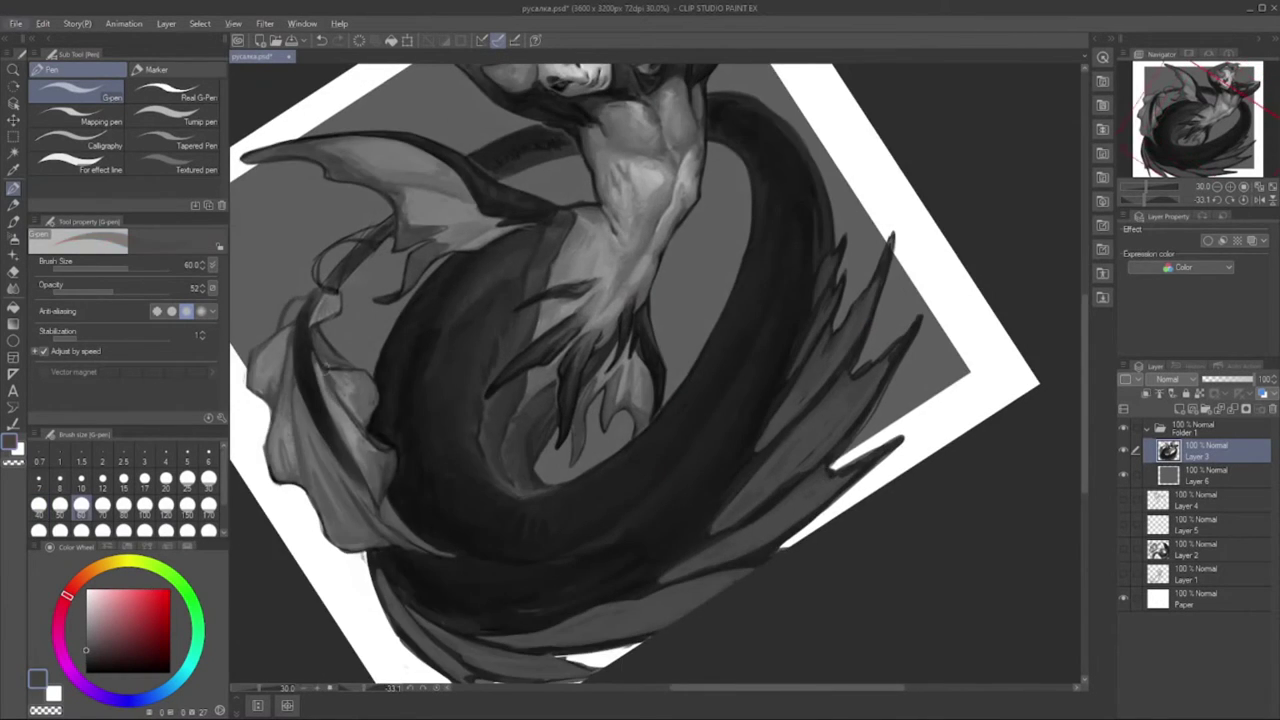
alt+click(872, 322)
alt+click(331, 397)
alt+click(330, 426)
alt+click(292, 350)
alt+click(298, 378)
drag(294, 348, 296, 366)
alt+click(310, 410)
drag(300, 305, 288, 322)
drag(278, 355, 282, 445)
alt+click(295, 397)
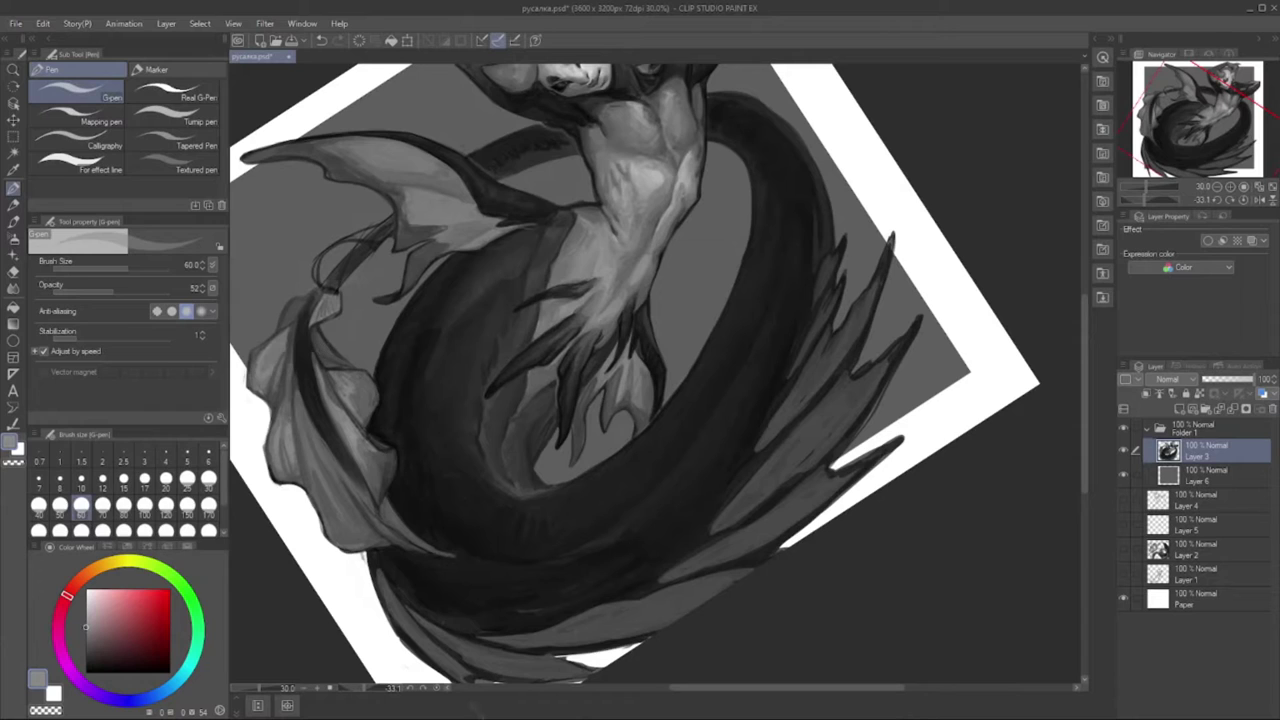
- Fill and reshape the ruffled fin's curled upper tip and its outer lobe with sampled greys
alt+click(268, 346)
drag(268, 346, 270, 375)
alt+click(265, 350)
drag(292, 325, 293, 372)
alt+click(292, 360)
alt+click(304, 321)
alt+click(317, 290)
mouse_move(340, 250)
mouse_down()
mouse_move(288, 328)
mouse_move(290, 360)
mouse_up()
alt+click(335, 294)
alt+click(317, 265)
alt+click(287, 314)
alt+click(290, 330)
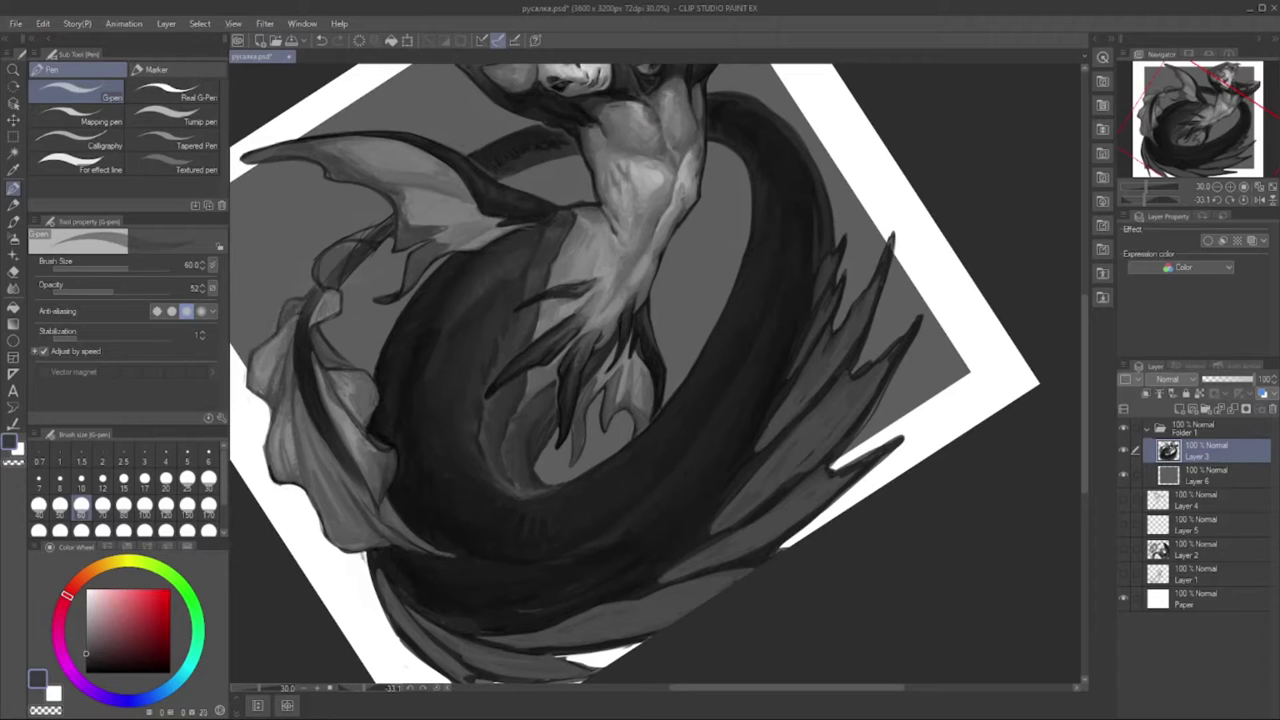
- Shade the ruffled fin's lower inner membrane and sharpen its edge against the tail with sampled dark greys
alt+click(392, 486)
drag(366, 540, 386, 452)
drag(352, 444, 320, 370)
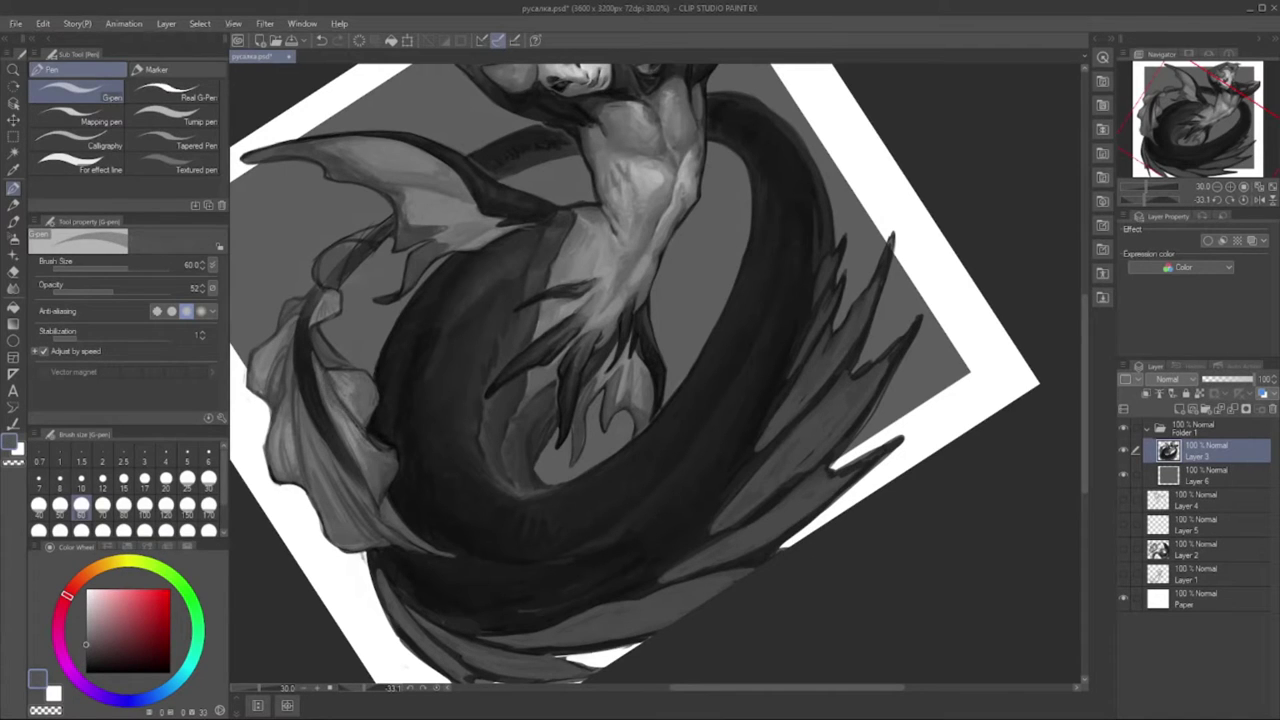
alt+click(384, 440)
drag(380, 444, 370, 428)
alt+click(376, 436)
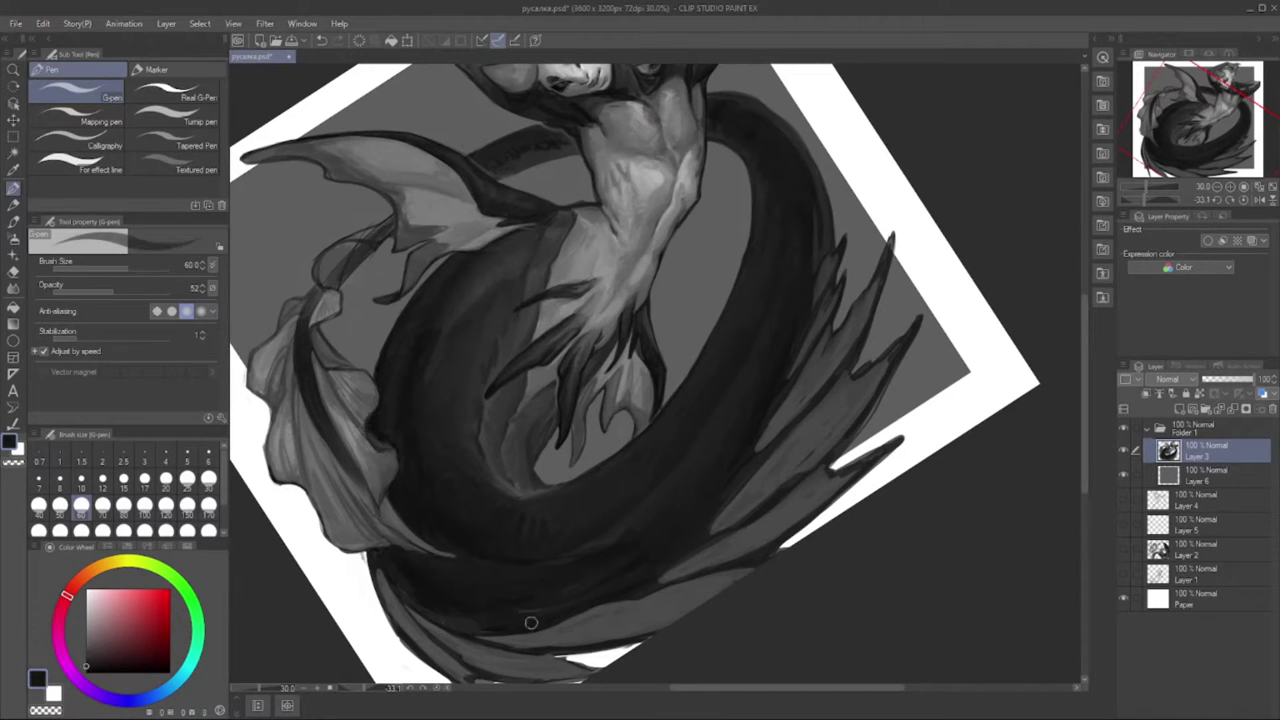
- Touch up the shading on the torso's waist and lower belly with sampled greys at brush size 60
drag(531, 622, 420, 680)
alt+click(440, 645)
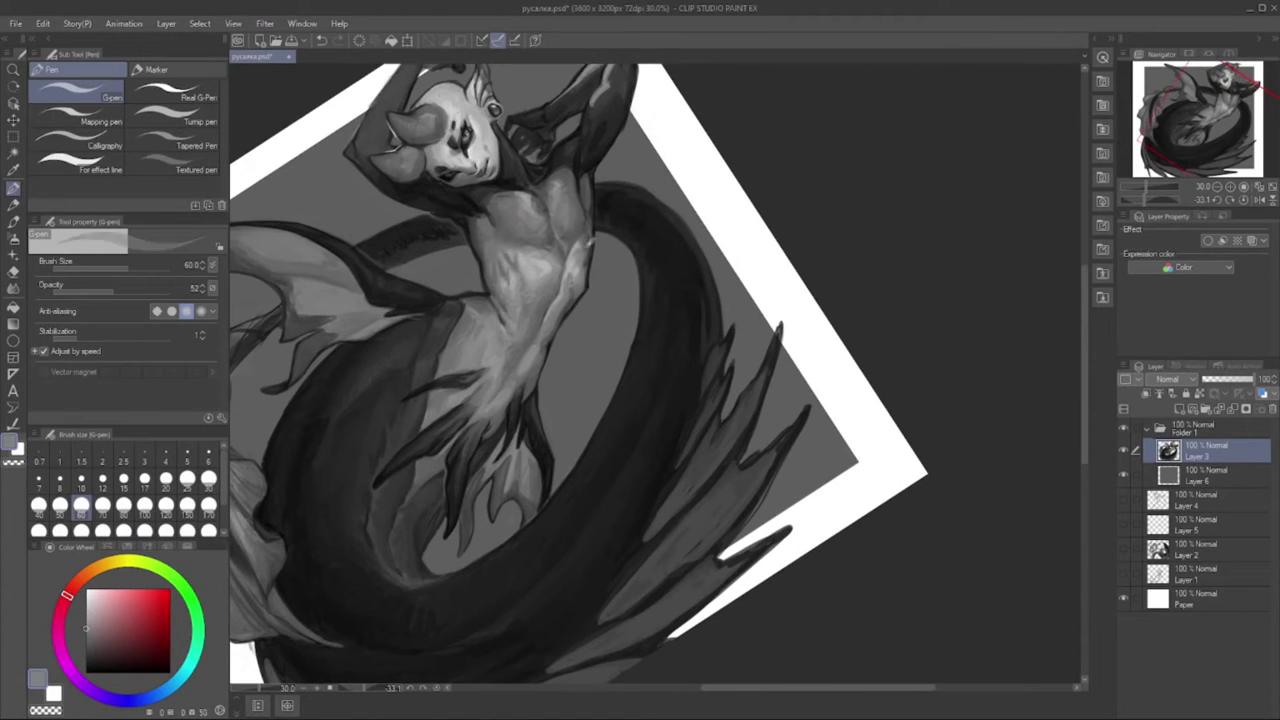
drag(546, 304, 556, 278)
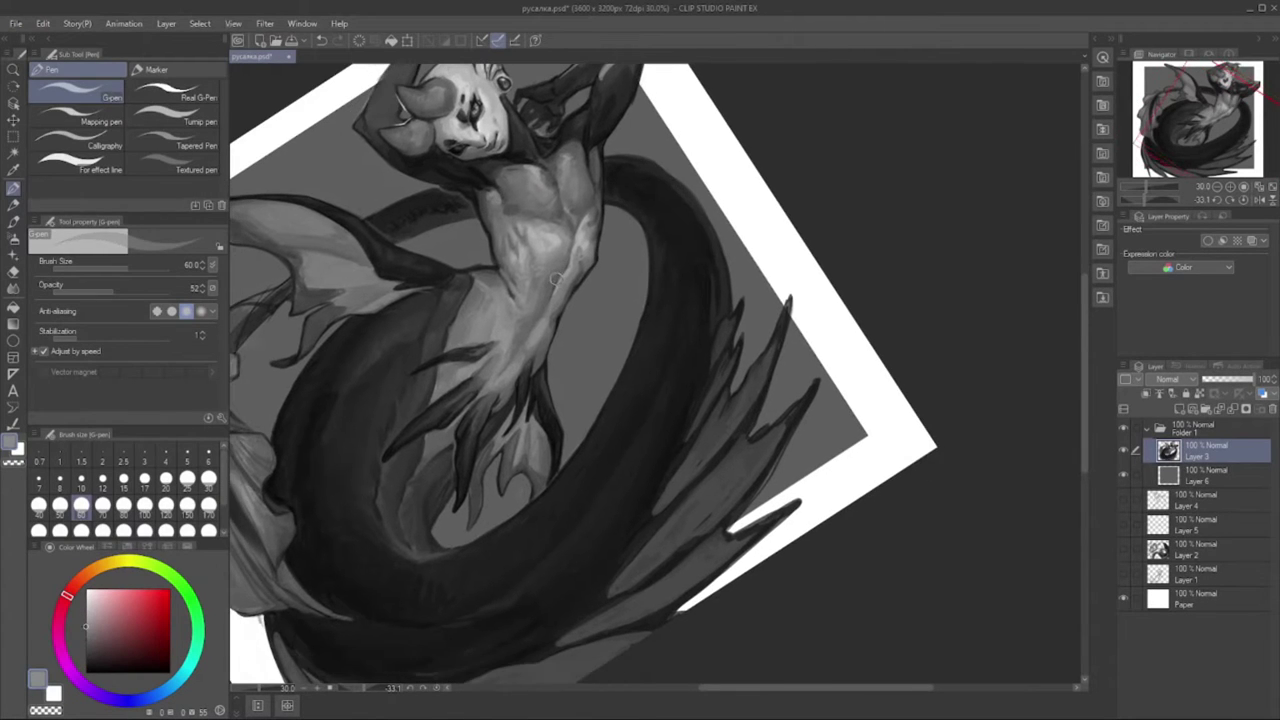
alt+click(556, 279)
drag(491, 316, 494, 340)
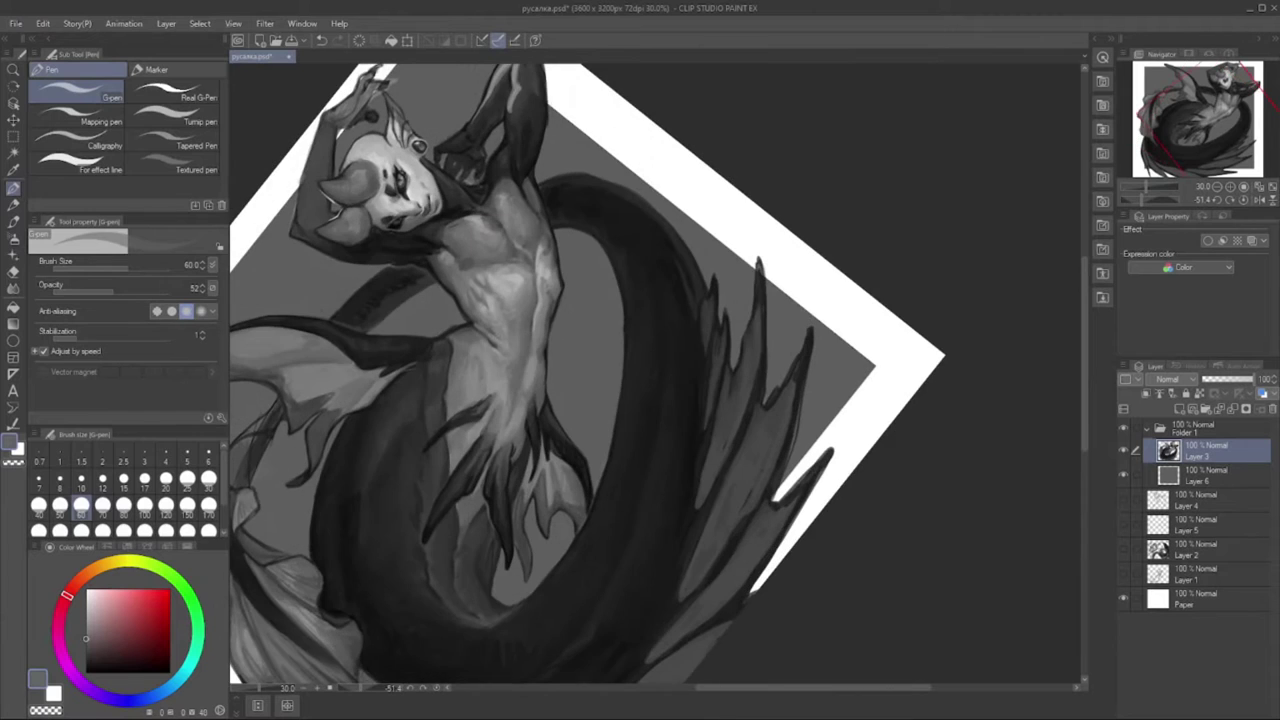
alt+click(485, 381)
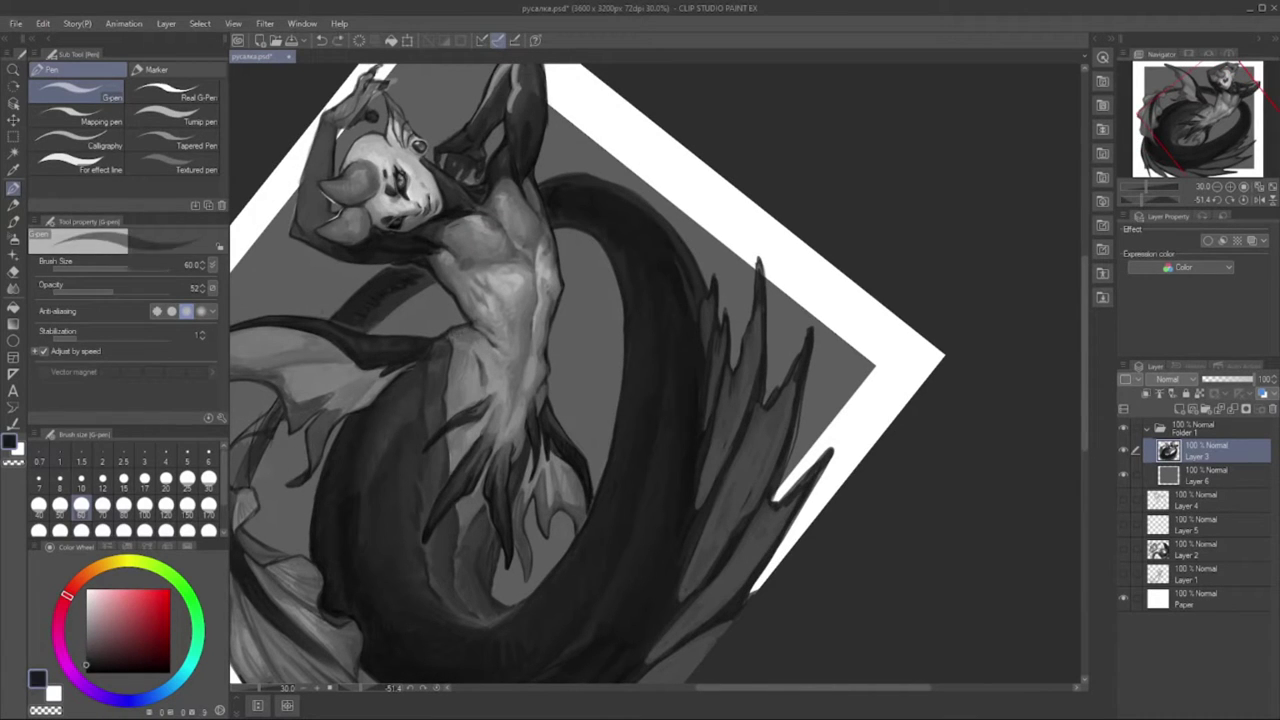
- Refine the torso's side contour and smooth its flank shading with sampled light and mid greys
alt+click(531, 332)
alt+click(537, 316)
alt+click(549, 297)
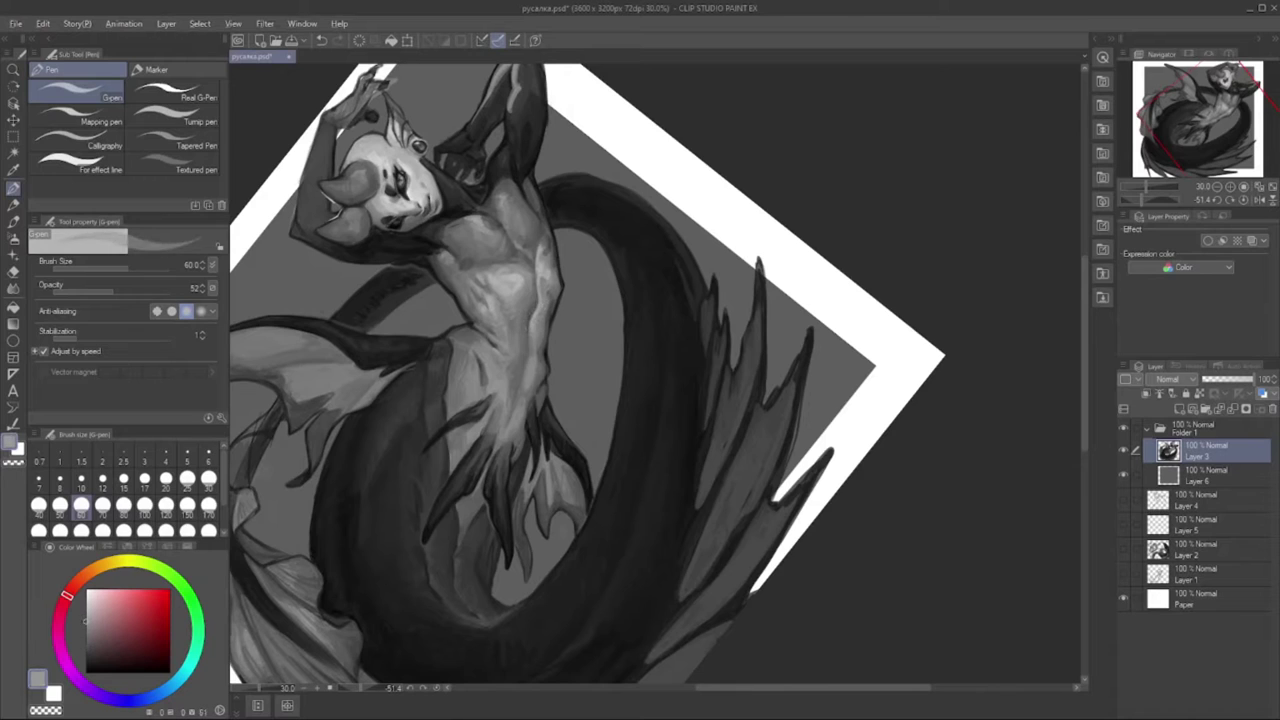
alt+click(523, 337)
alt+click(537, 381)
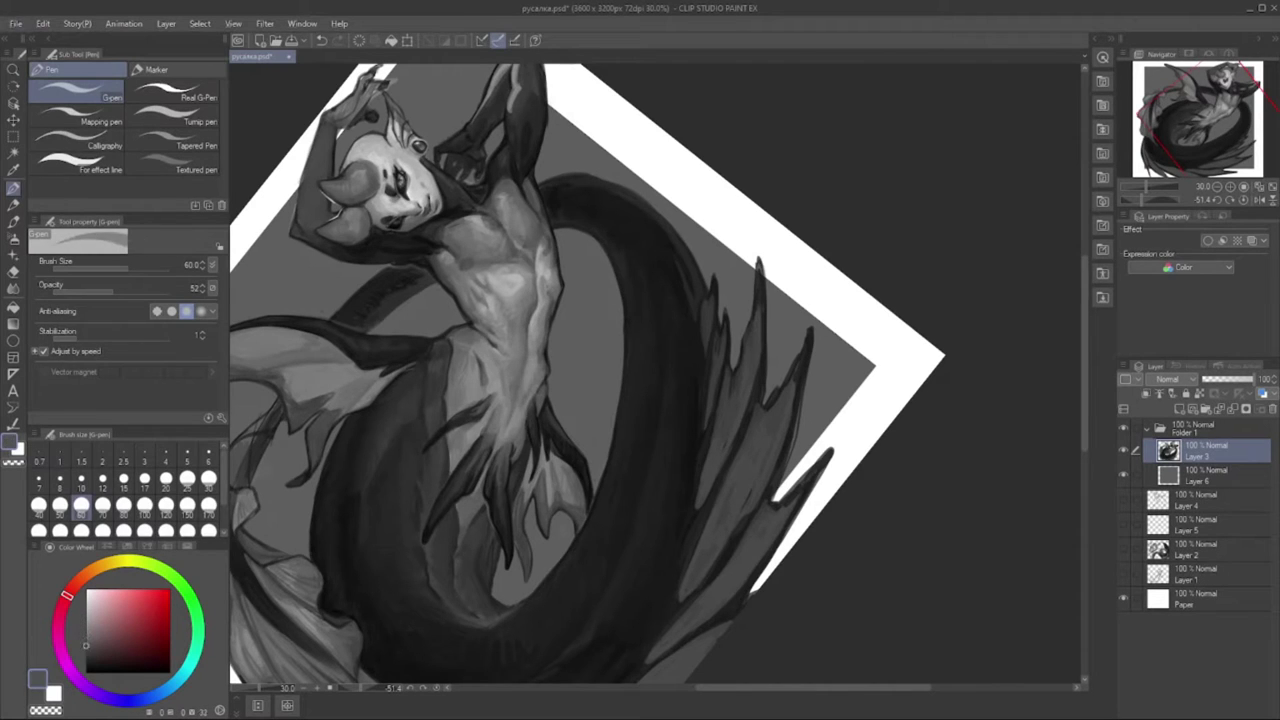
- Refine the dark hip spikes with sampled dark greys, reducing the G-pen to size 30 and returning it to 40
alt+click(519, 438)
key(bracketleft)
alt+click(511, 470)
key(bracketleft)
key(bracketleft)
alt+click(476, 455)
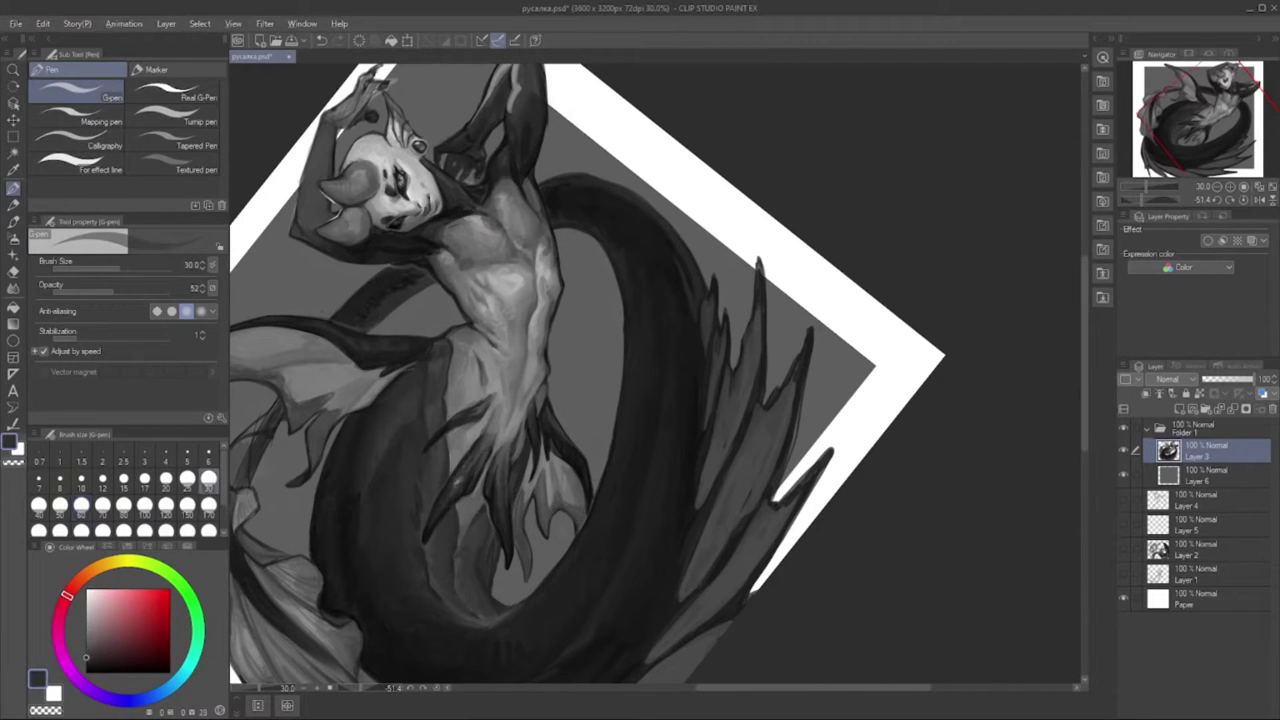
key(bracketright)
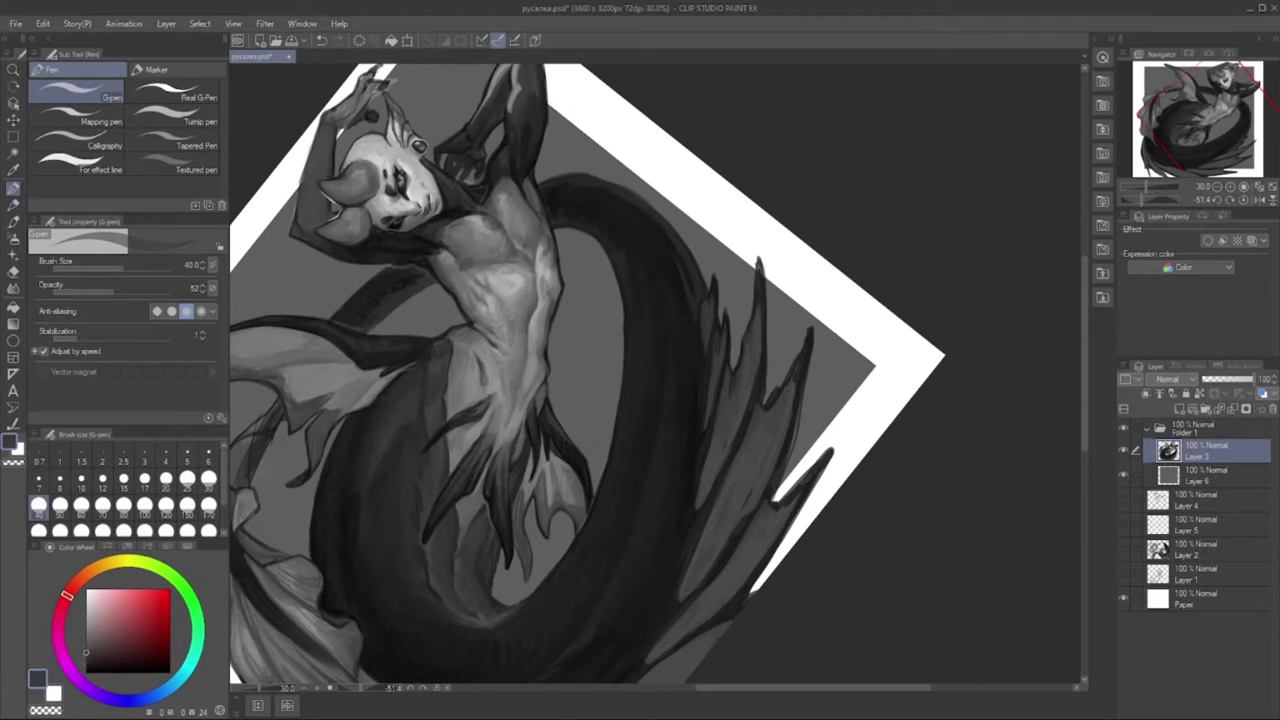
- Repaint the upper hip spike and the tail's edge below the waist with sampled greys at brush size 40
alt+click(484, 403)
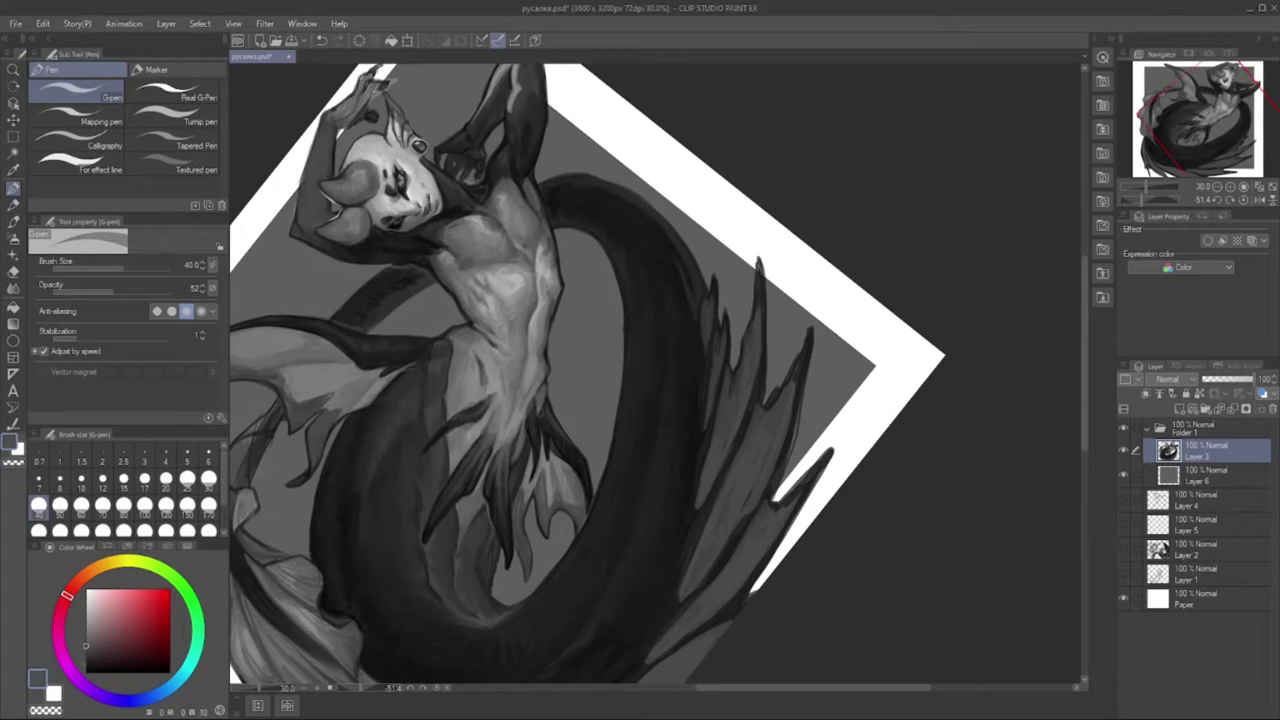
alt+click(463, 423)
drag(463, 423, 475, 397)
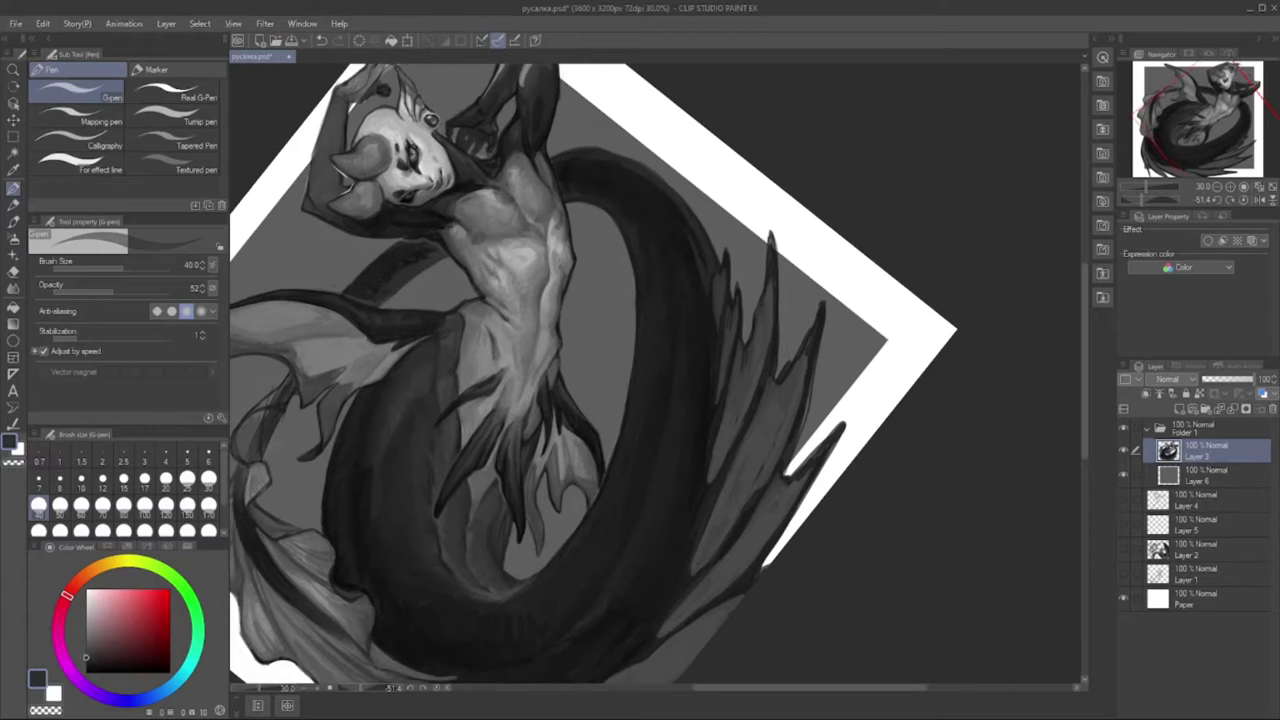
alt+click(430, 340)
drag(565, 437, 567, 415)
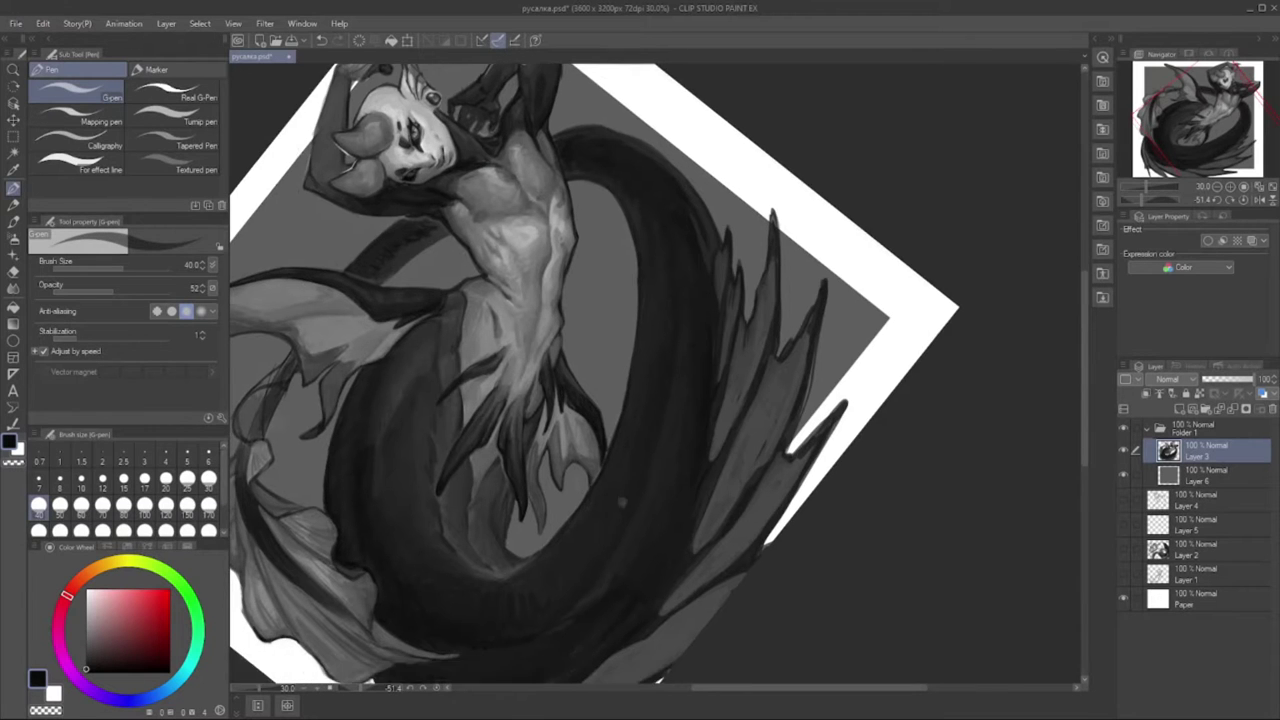
alt+click(567, 532)
drag(514, 582, 550, 340)
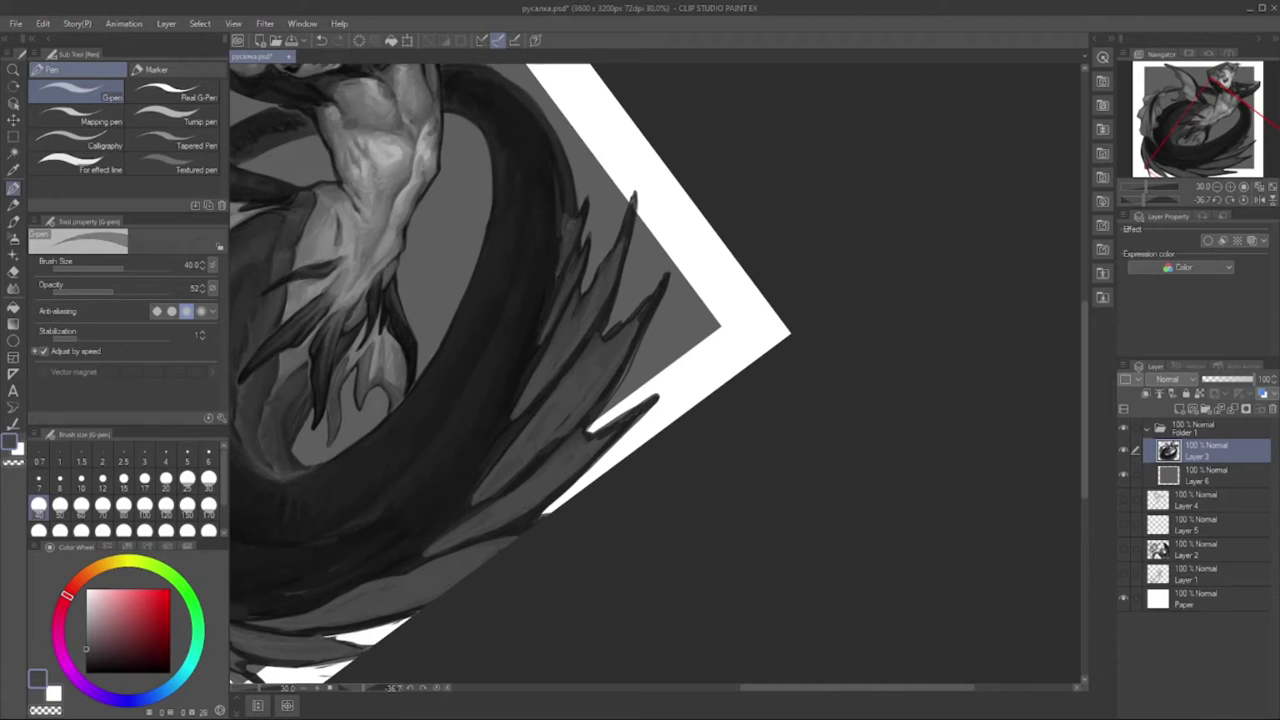
- Paint small dark spines along the upper base of the tail's back fin with sampled dark greys
alt+click(565, 195)
alt+click(564, 173)
alt+click(573, 218)
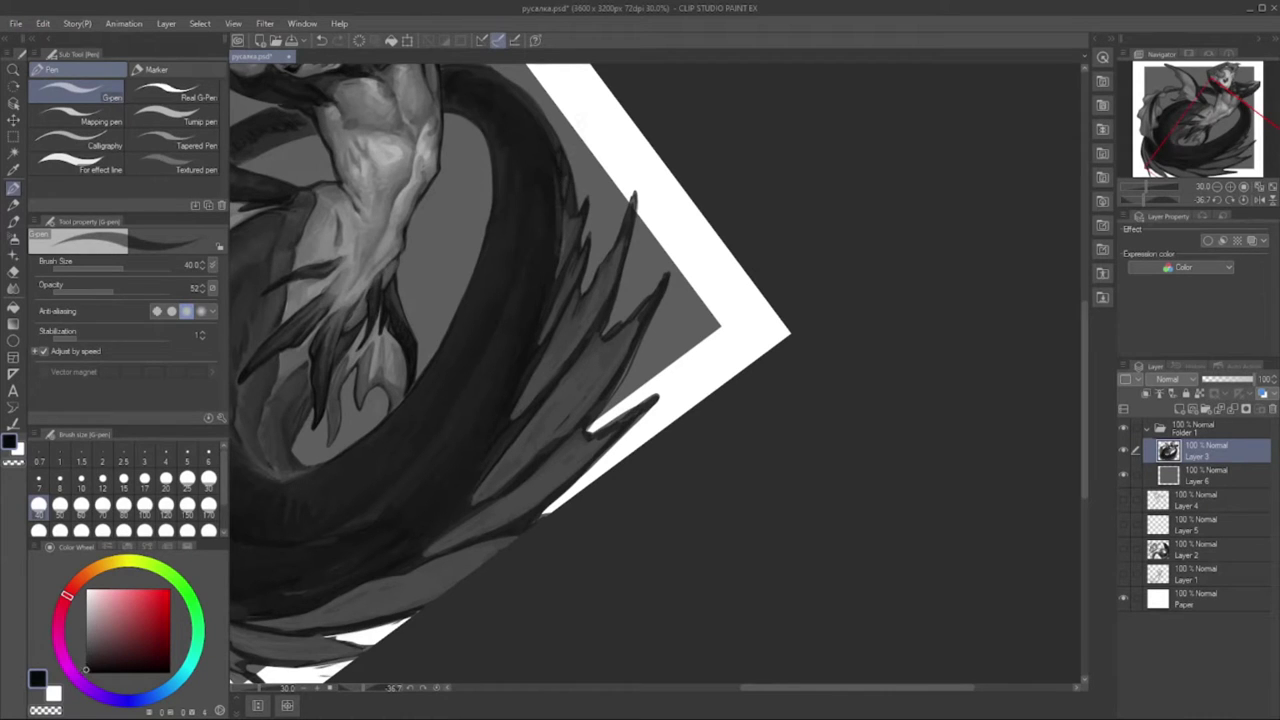
alt+click(566, 272)
alt+click(570, 285)
alt+click(574, 298)
alt+click(578, 310)
- Add tonal streaks to the back fin's long pointed membranes with sampled mid greys
alt+click(622, 328)
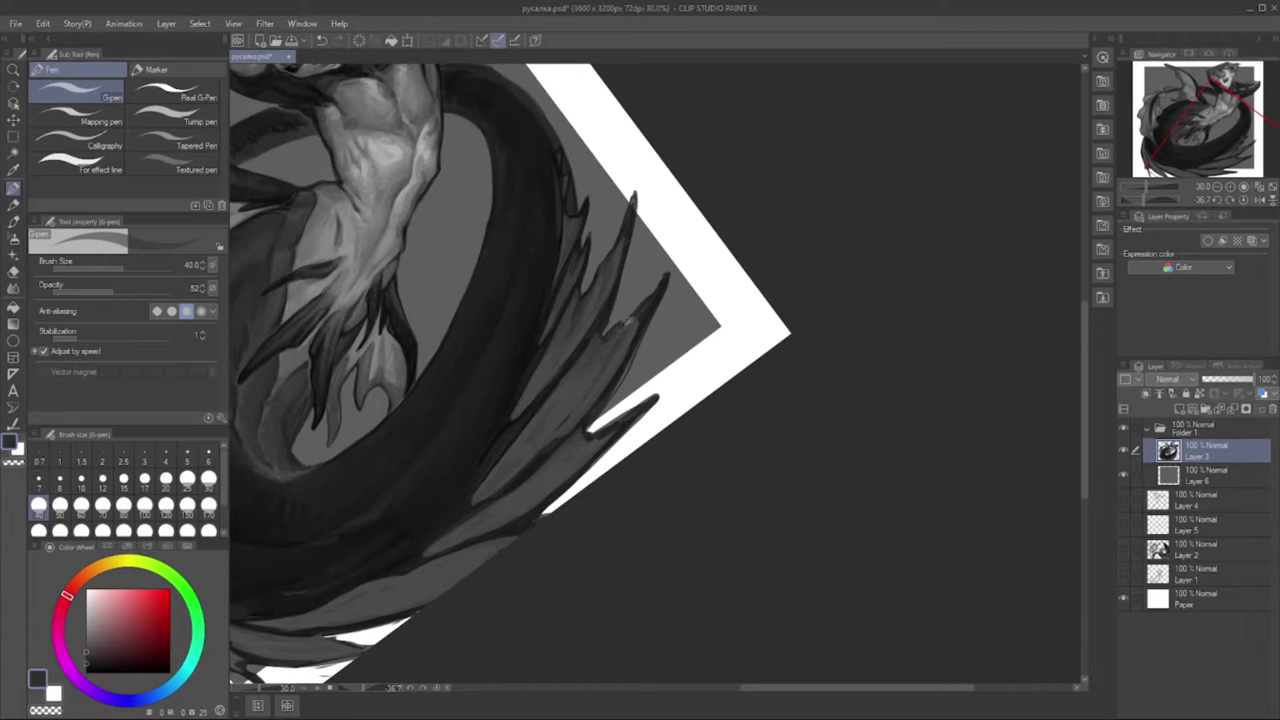
alt+click(609, 433)
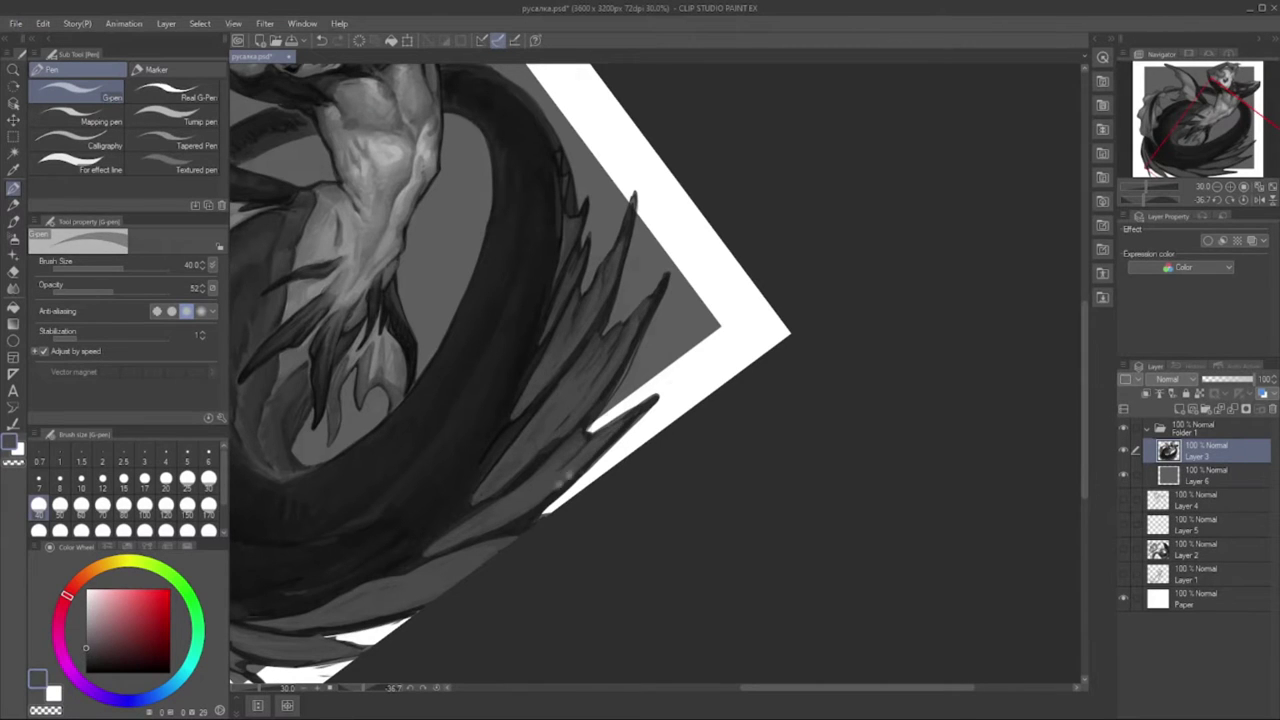
drag(560, 450, 602, 433)
alt+click(580, 436)
alt+click(580, 436)
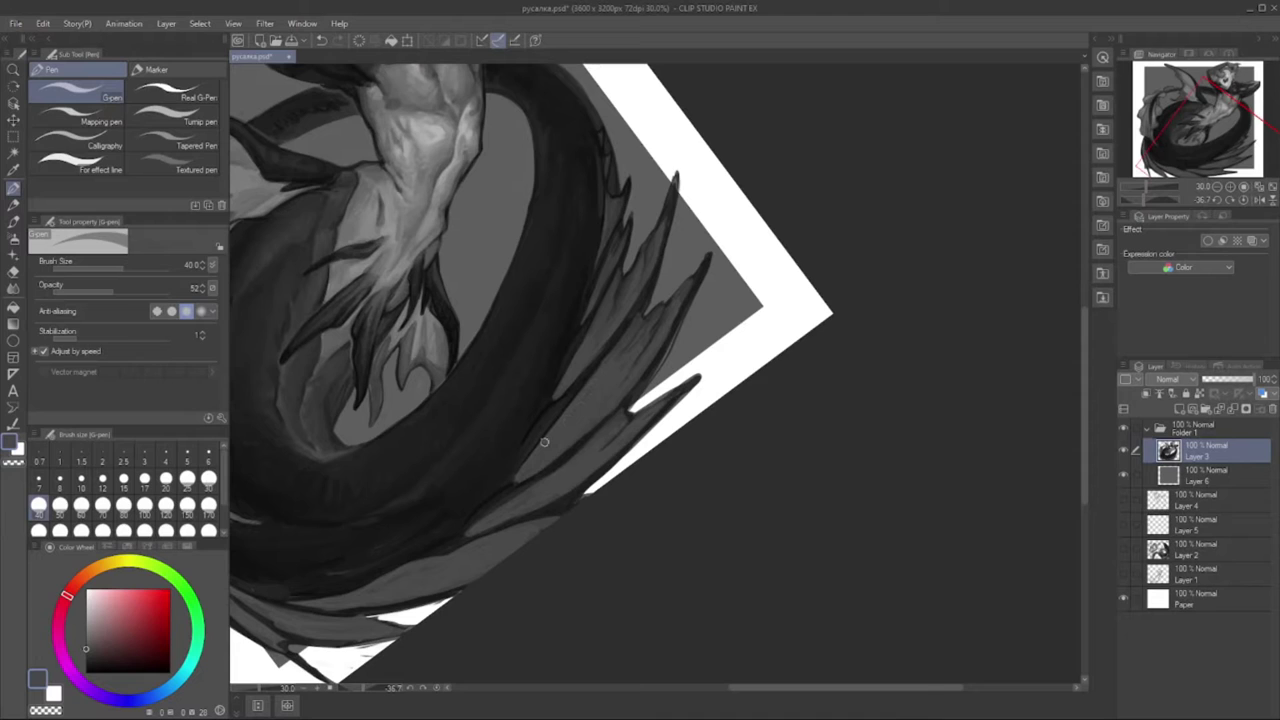
- Darken the back fin's rays and blend its membrane base into the tail with sampled dark greys
alt+click(637, 283)
alt+click(637, 283)
alt+click(637, 283)
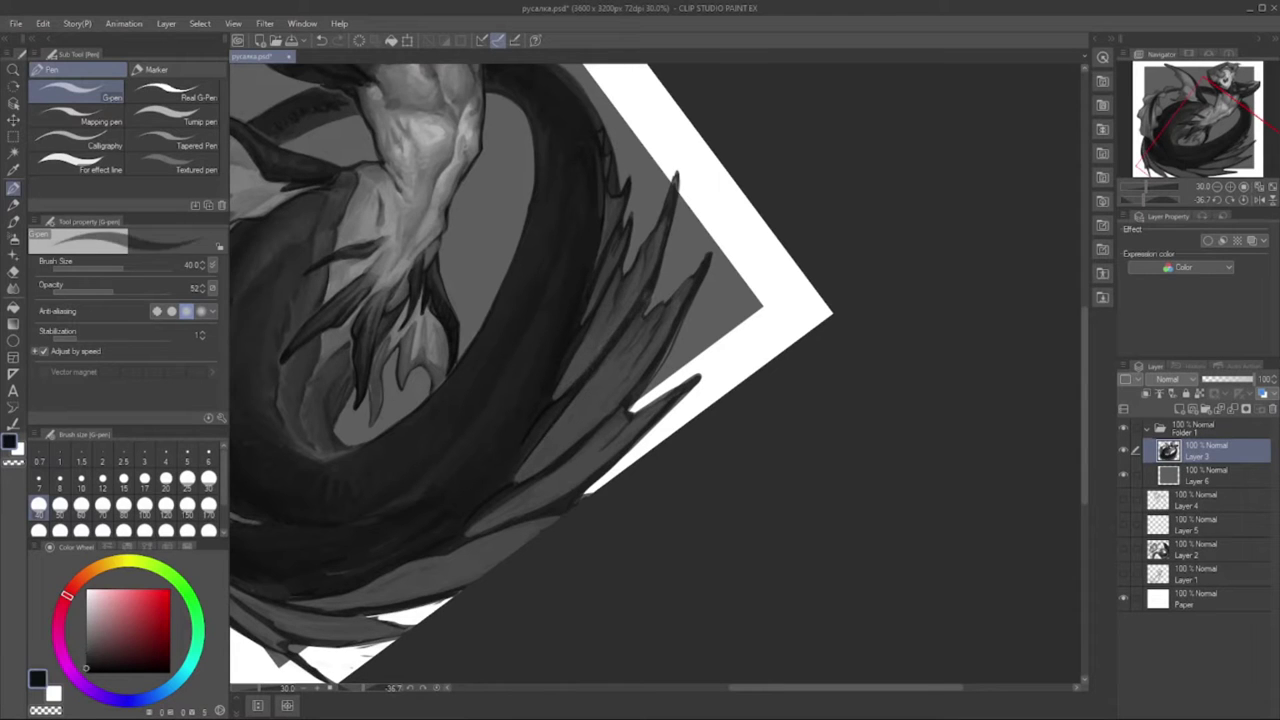
alt+click(637, 283)
alt+click(637, 283)
drag(637, 283, 645, 267)
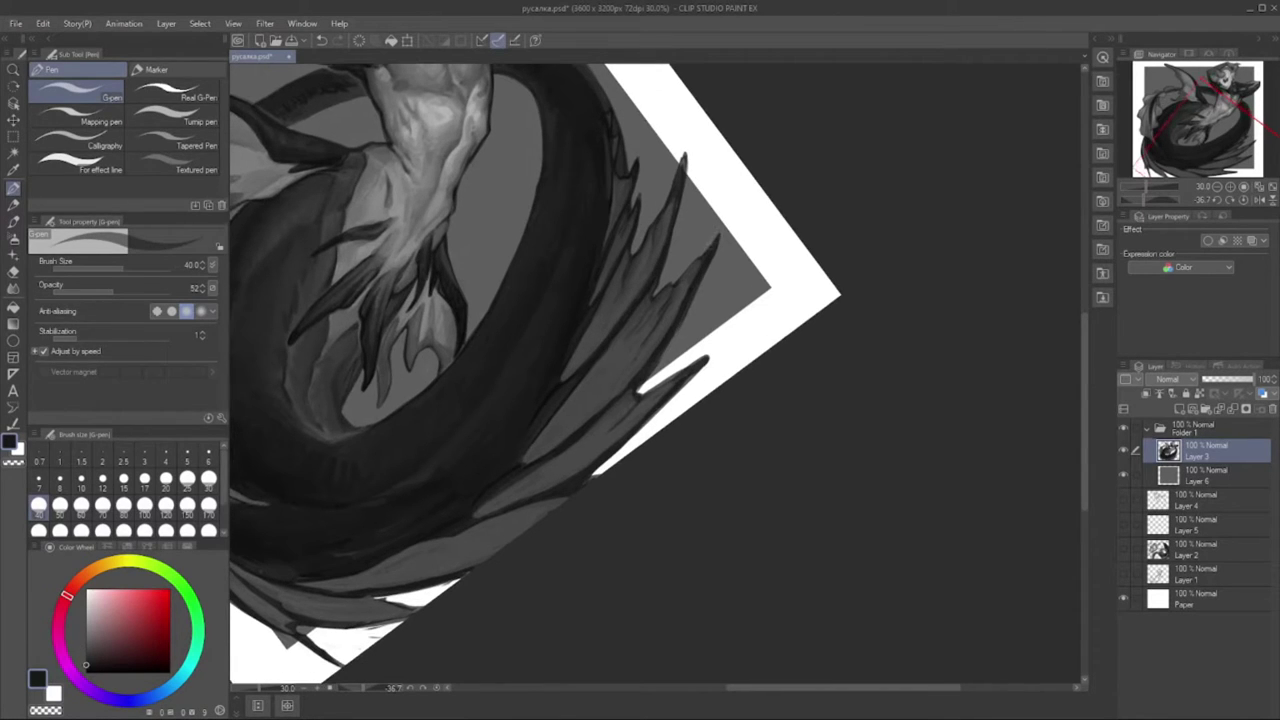
- Define the lower back fin's rays and its dark base along the tail with sampled greys
drag(703, 362, 655, 515)
alt+click(645, 545)
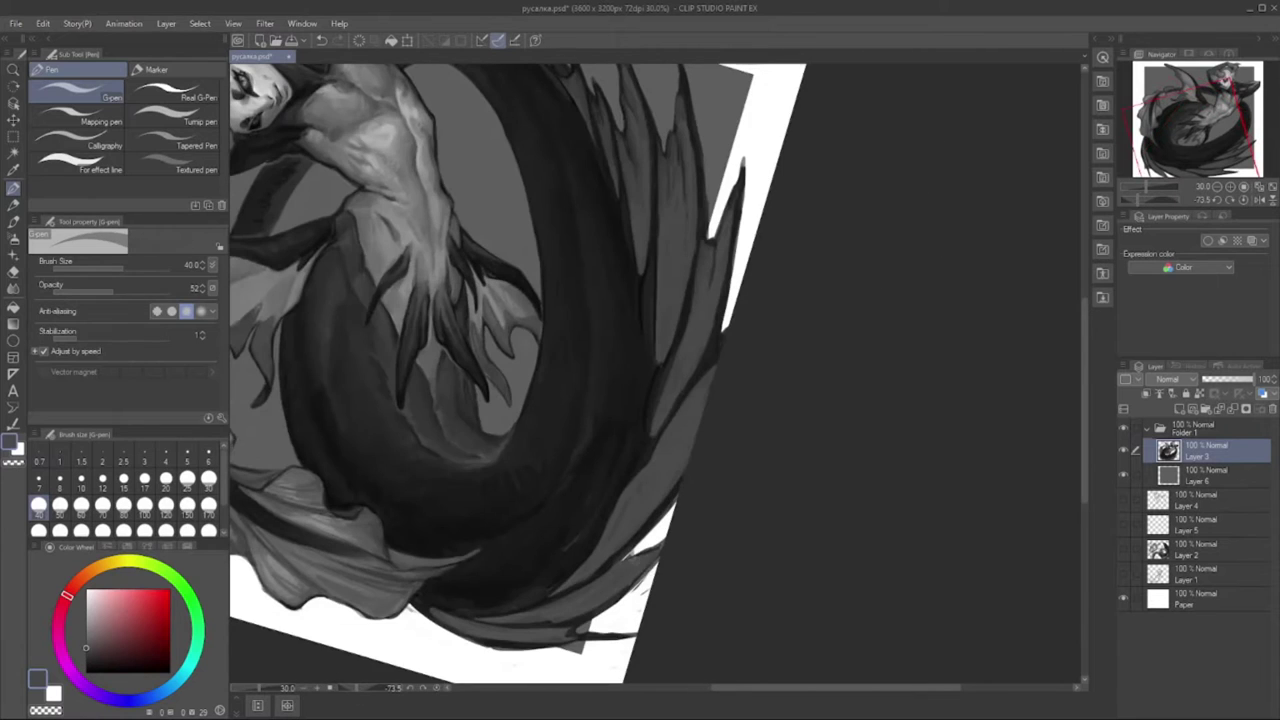
alt+click(636, 552)
drag(655, 562, 632, 612)
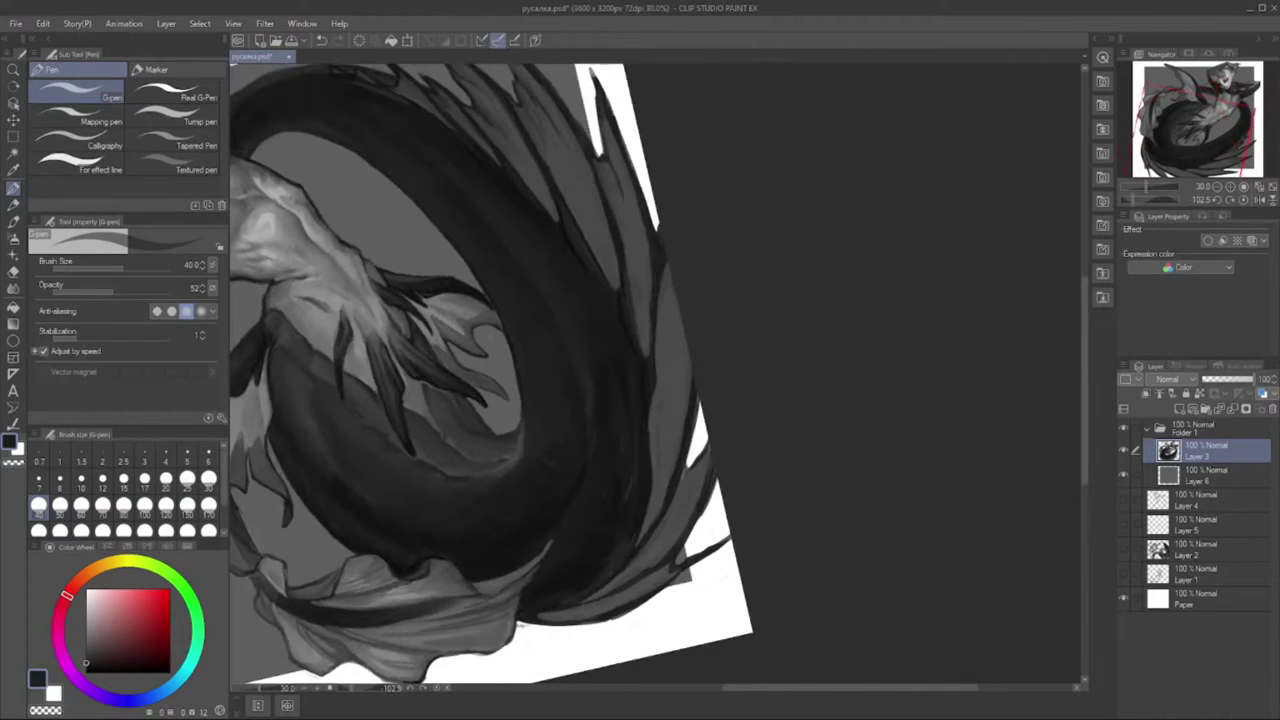
drag(700, 561, 648, 597)
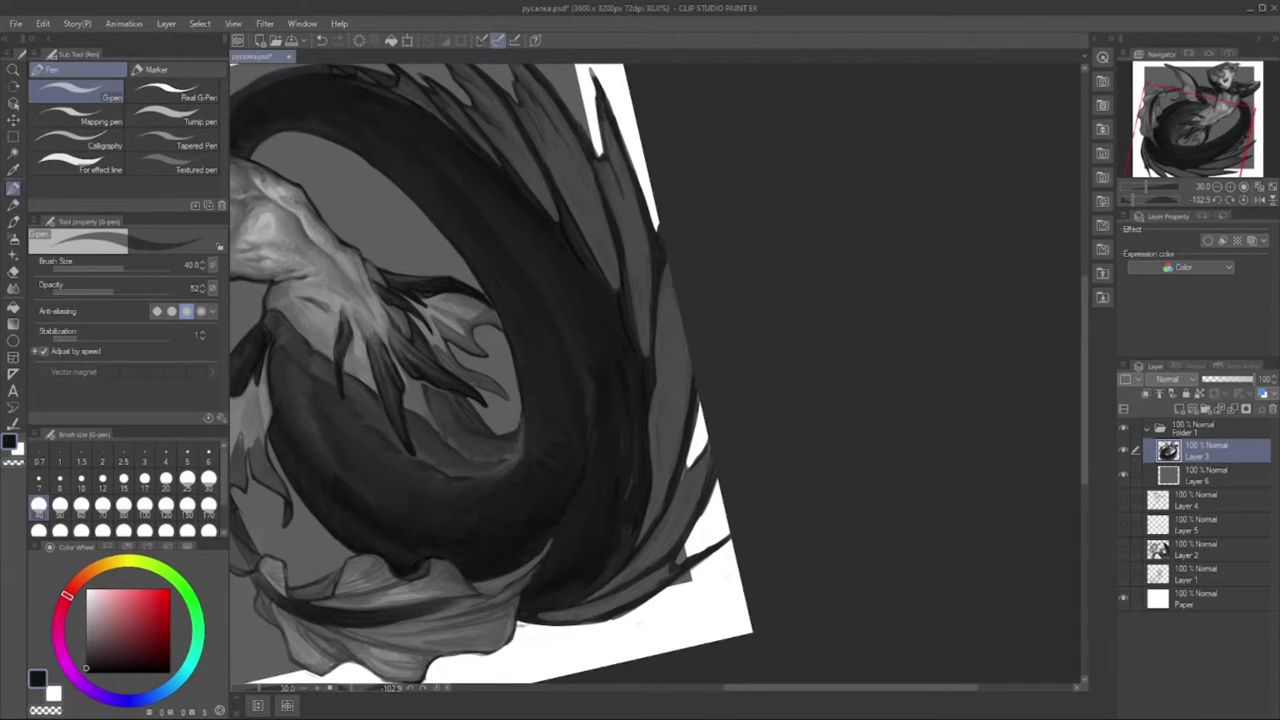
drag(626, 535, 620, 543)
- Shade the back fin's middle membranes with sampled dark and mid greys
drag(644, 334, 642, 370)
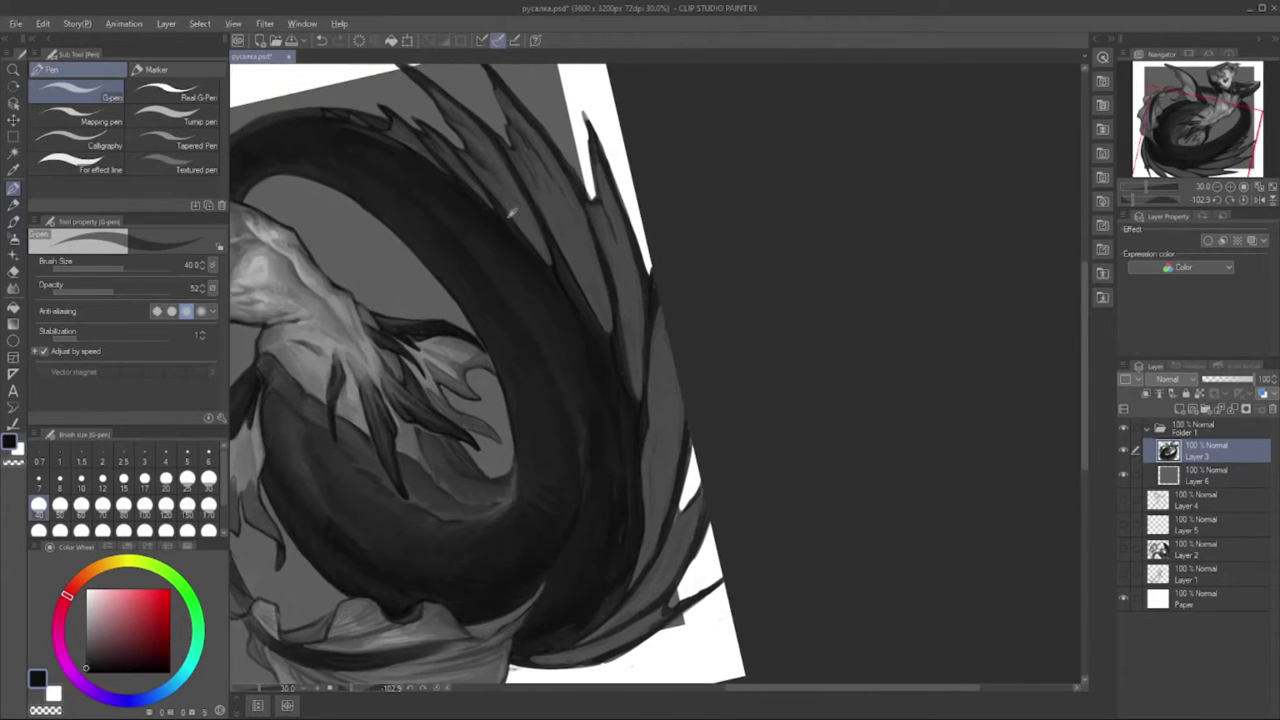
key(c)
key(c)
drag(656, 302, 653, 360)
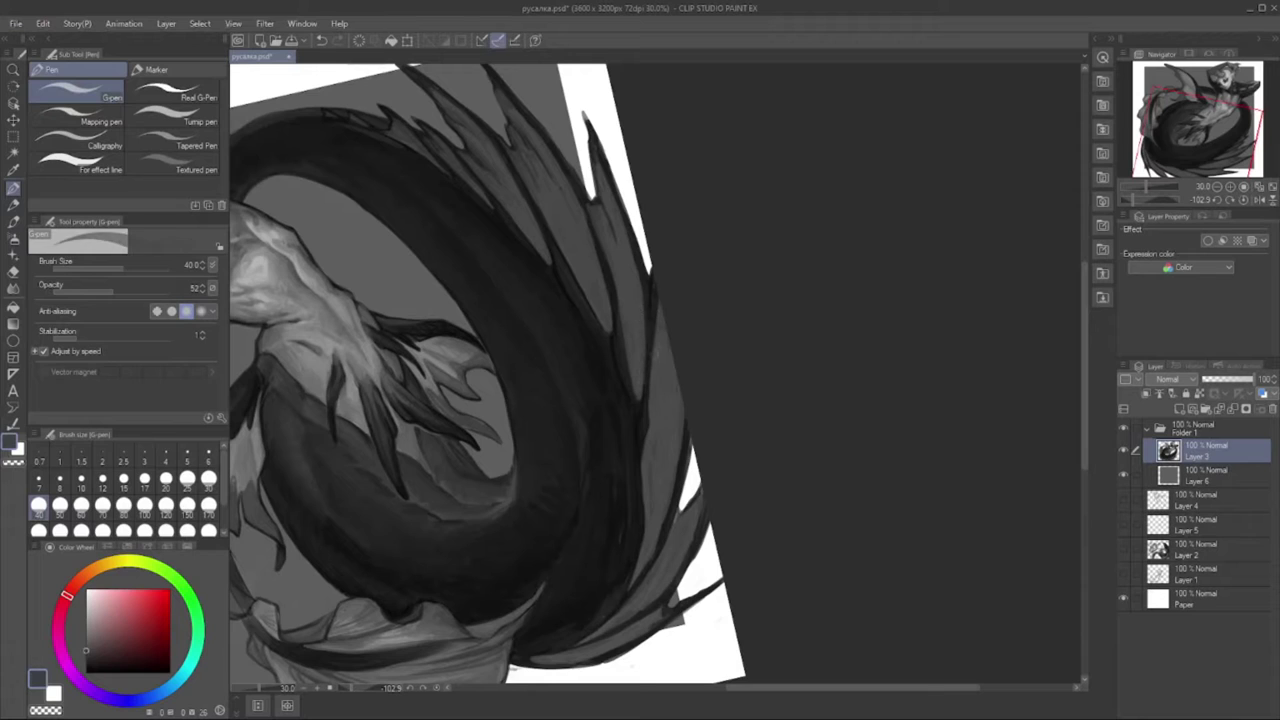
key(c)
drag(596, 198, 616, 246)
key(c)
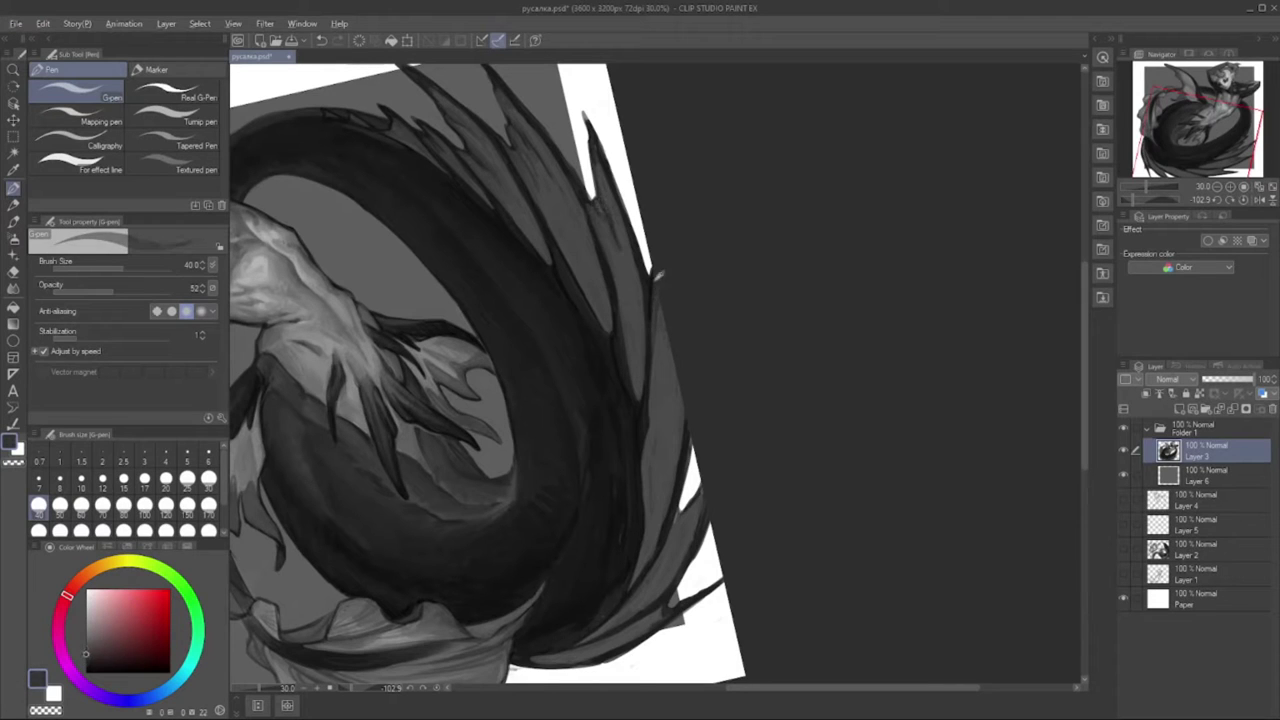
- Shade the outer membrane of the back fin and its rays down towards the lower tail with sampled greys
key(c)
drag(659, 314, 642, 576)
key(c)
key(c)
key(c)
key(c)
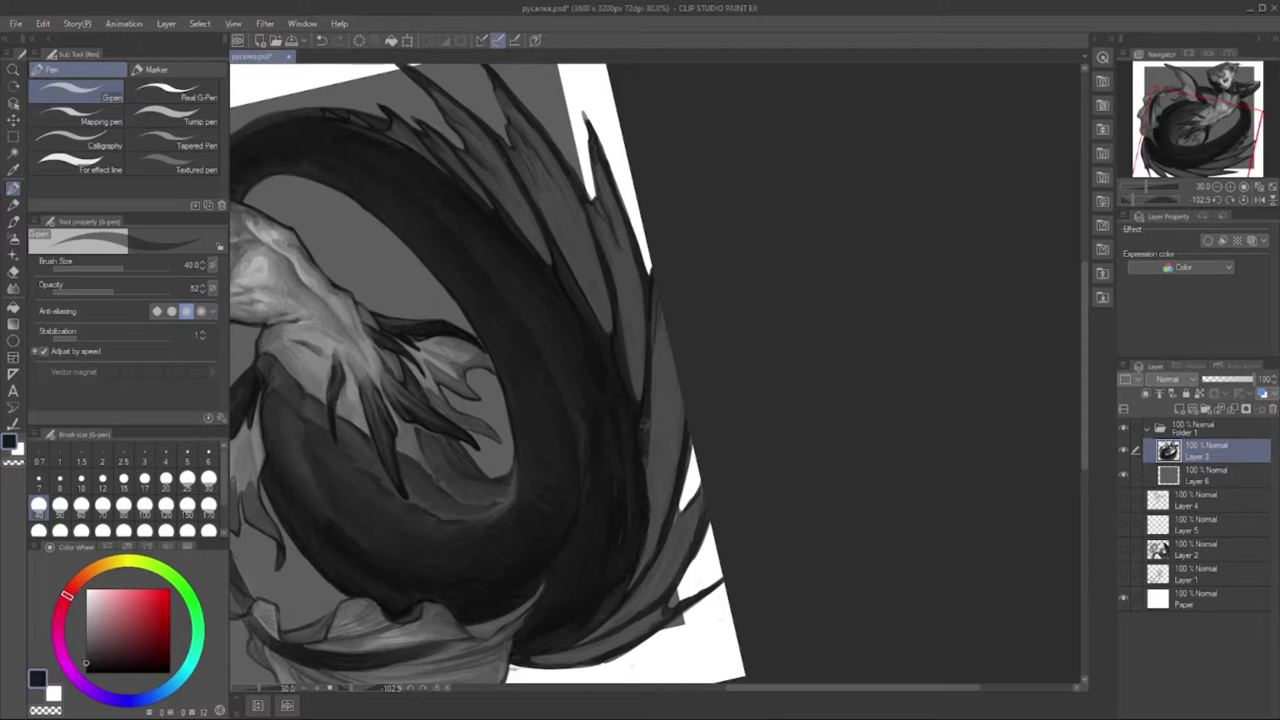
- Darken the base of the lower back fin where it joins the tail's curve
key(c)
key(c)
mouse_move(652, 472)
mouse_down()
mouse_move(630, 590)
mouse_move(576, 644)
mouse_up()
key(c)
key(c)
key(c)
- Fill and smooth the lowest back fin lobes with sampled mid greys
drag(680, 570, 714, 522)
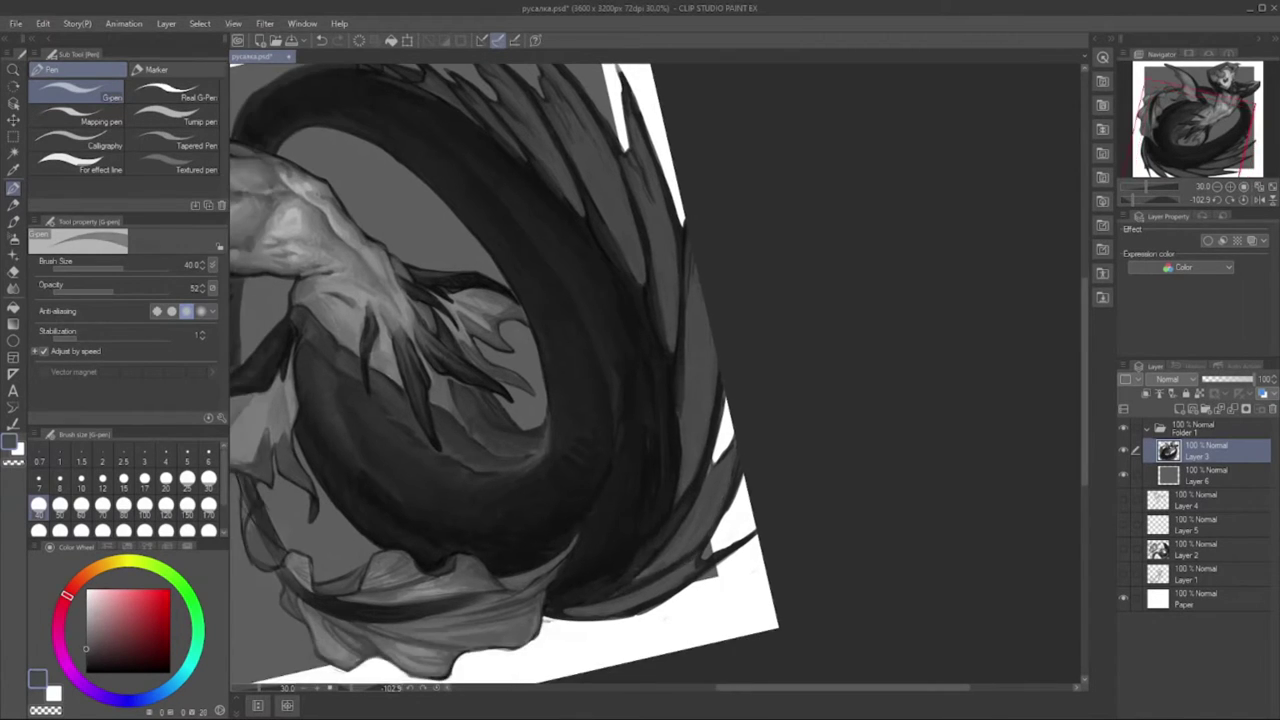
key(c)
drag(655, 606, 671, 584)
key(c)
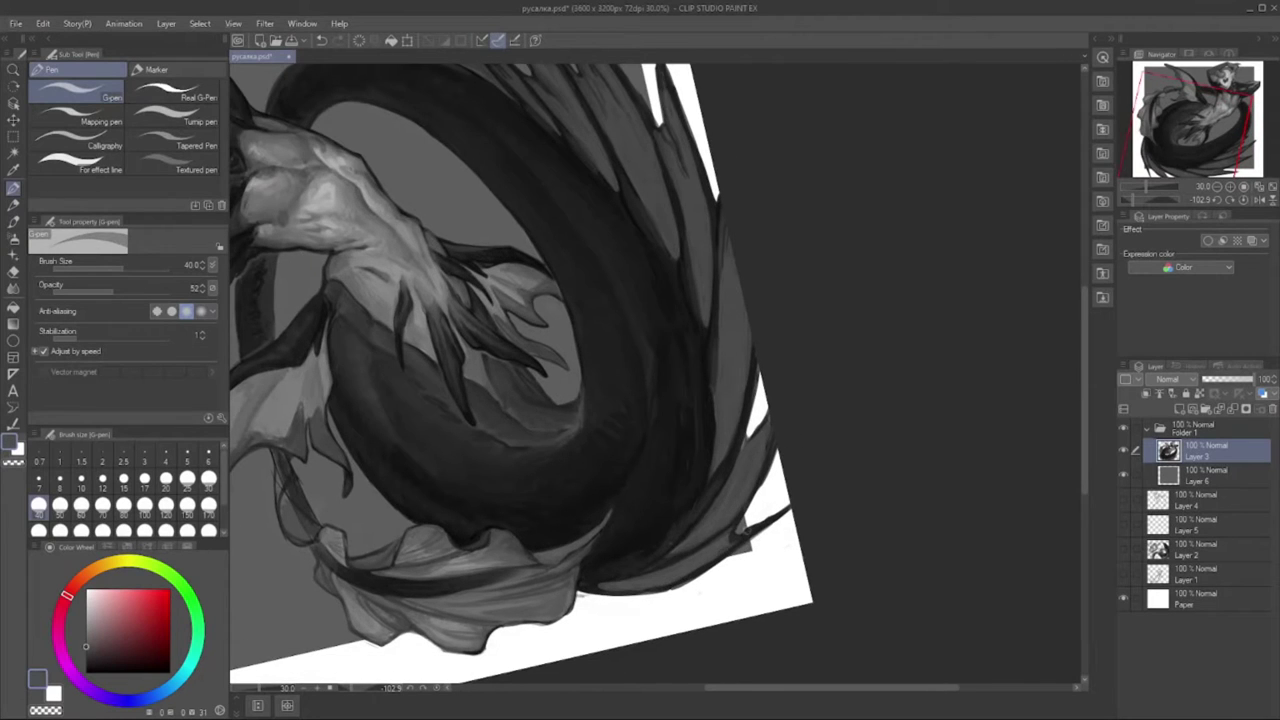
drag(747, 531, 765, 497)
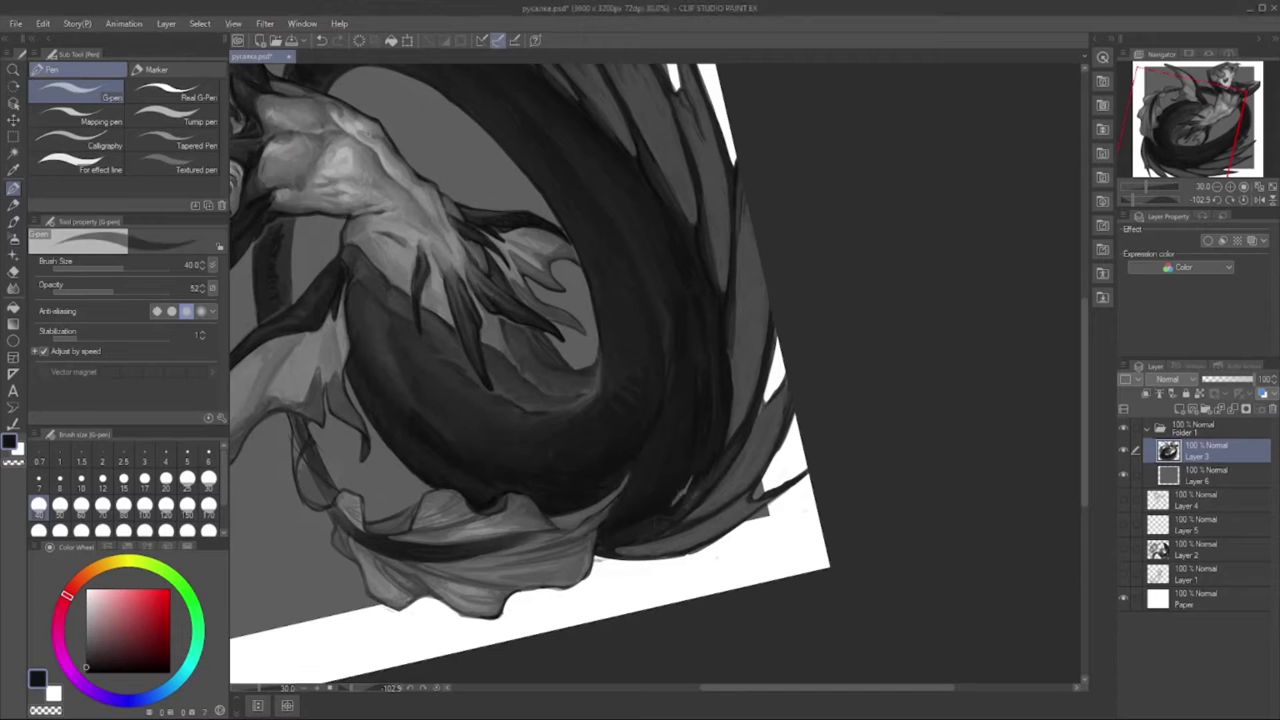
- Strengthen the dark ray and lower contour of the lowest back fin with sampled dark greys
key(c)
mouse_move(733, 481)
mouse_down()
mouse_move(745, 508)
mouse_move(637, 551)
mouse_up()
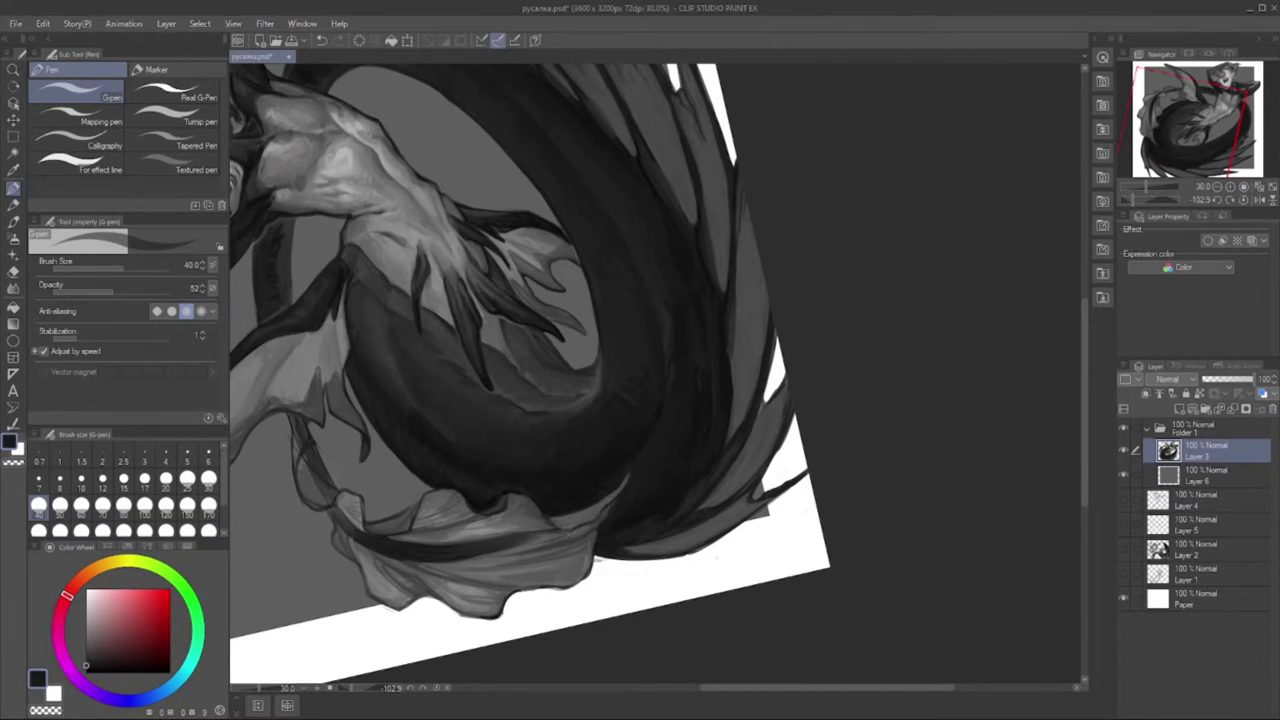
key(c)
mouse_move(600, 558)
mouse_down()
mouse_move(568, 582)
mouse_move(660, 530)
mouse_move(690, 548)
mouse_move(625, 590)
mouse_up()
key(c)
key(c)
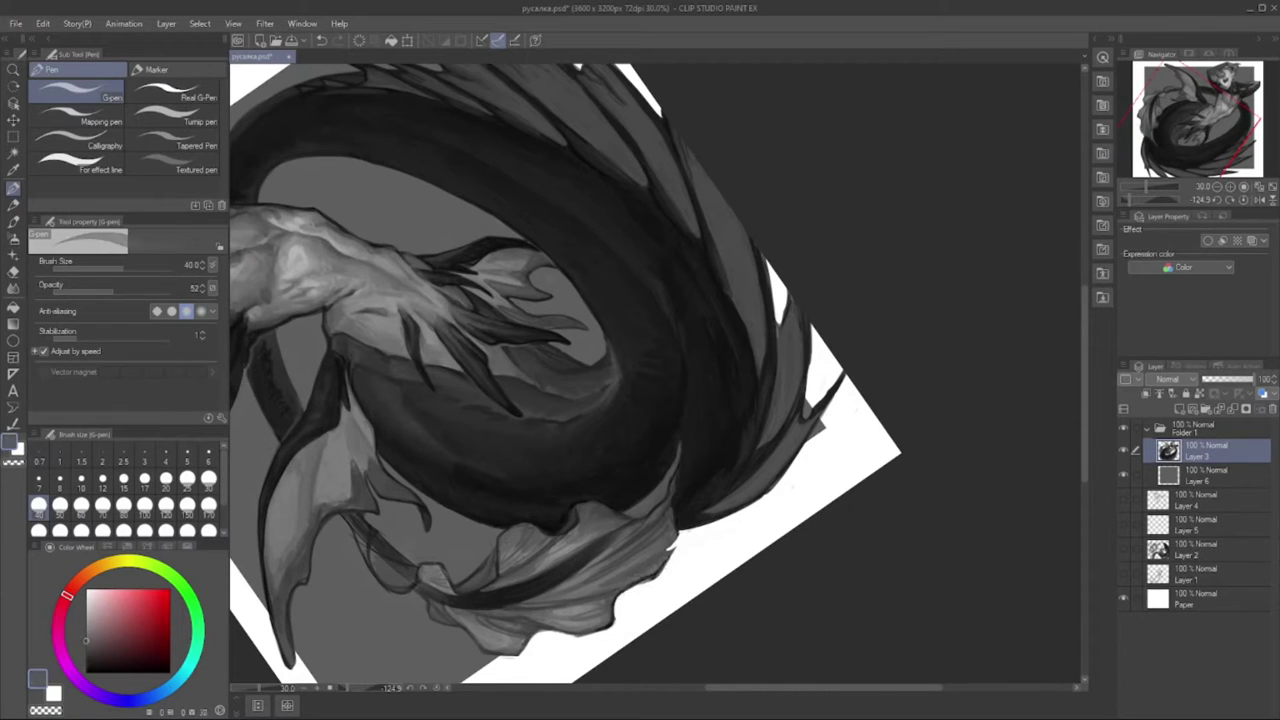
- Clean up the corner where the ruffled fin meets the tail and back fin with sampled greys
key(c)
mouse_move(672, 530)
mouse_down()
mouse_move(662, 552)
mouse_move(676, 532)
mouse_up()
key(c)
key(c)
drag(666, 488, 634, 508)
drag(650, 370, 636, 376)
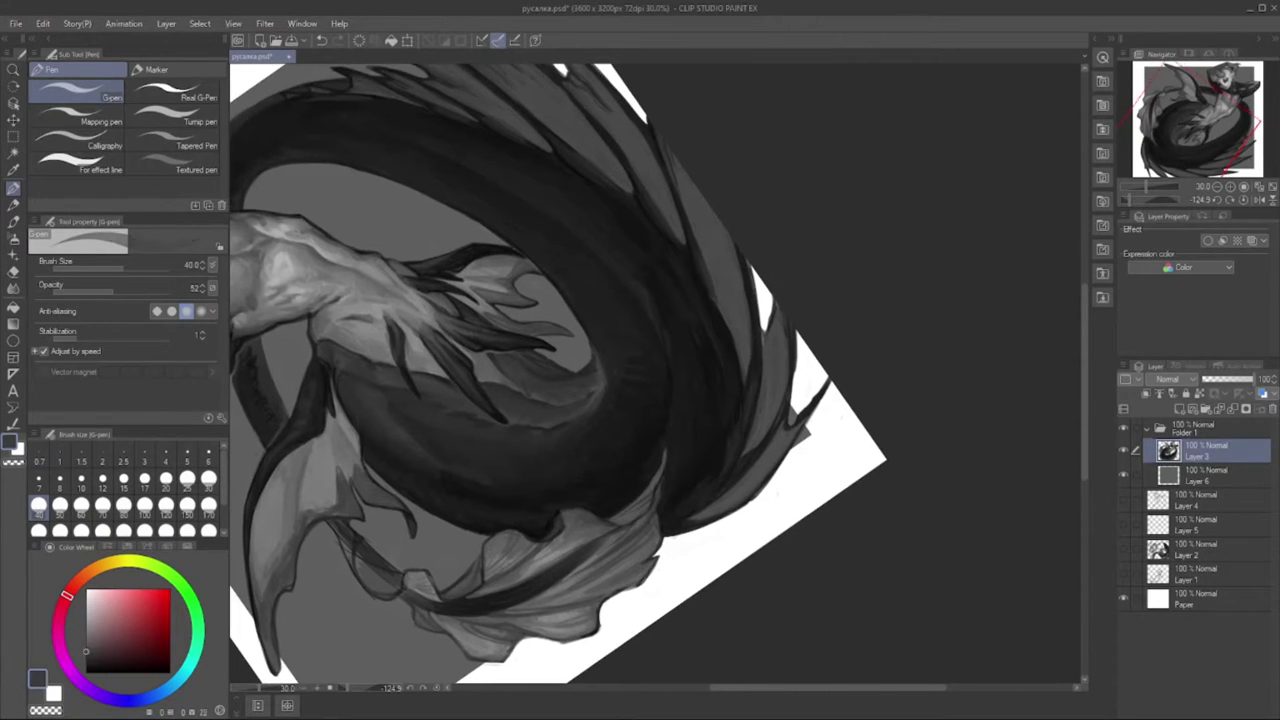
key(c)
key(c)
key(c)
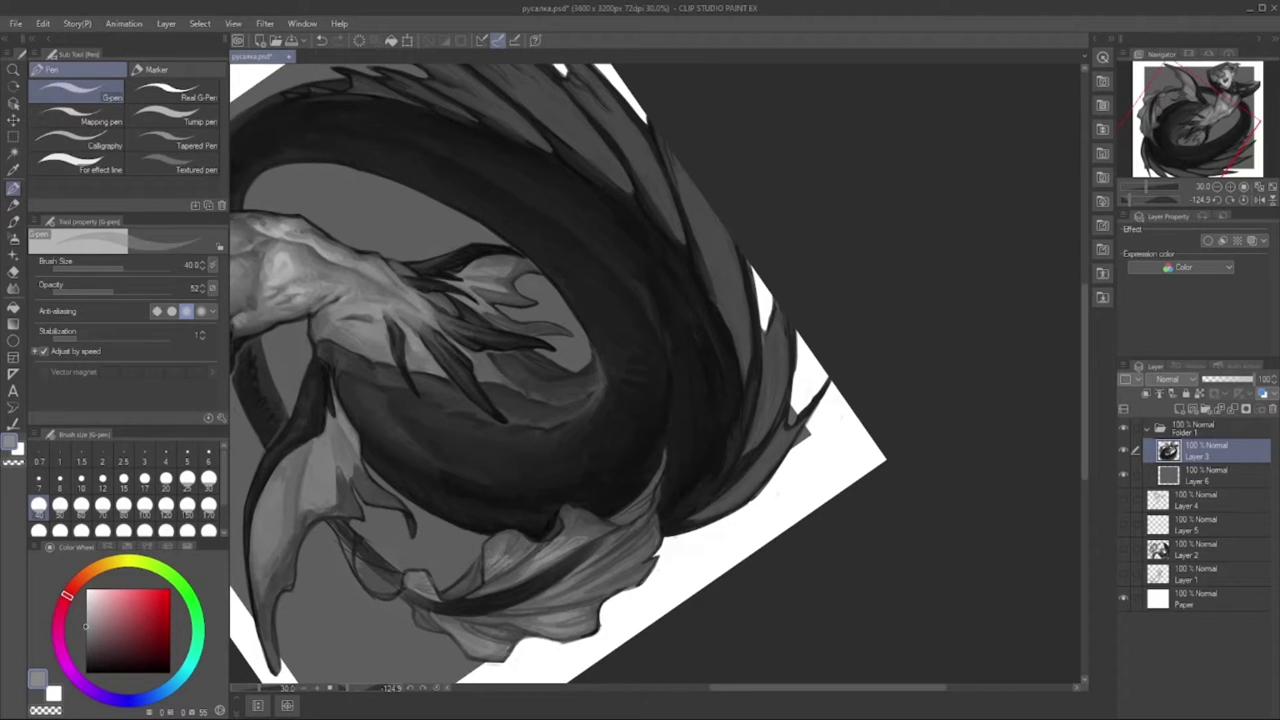
- Add light and dark folds to the ruffled fin's membrane on both sides of its dark spine
key(c)
key(c)
key(c)
key(c)
mouse_move(530, 540)
mouse_down()
mouse_move(524, 566)
mouse_move(456, 590)
mouse_move(470, 568)
mouse_move(460, 602)
mouse_up()
key(c)
key(c)
key(c)
key(c)
key(c)
key(c)
key(c)
mouse_move(606, 524)
mouse_down()
mouse_move(574, 532)
mouse_move(566, 508)
mouse_up()
key(c)
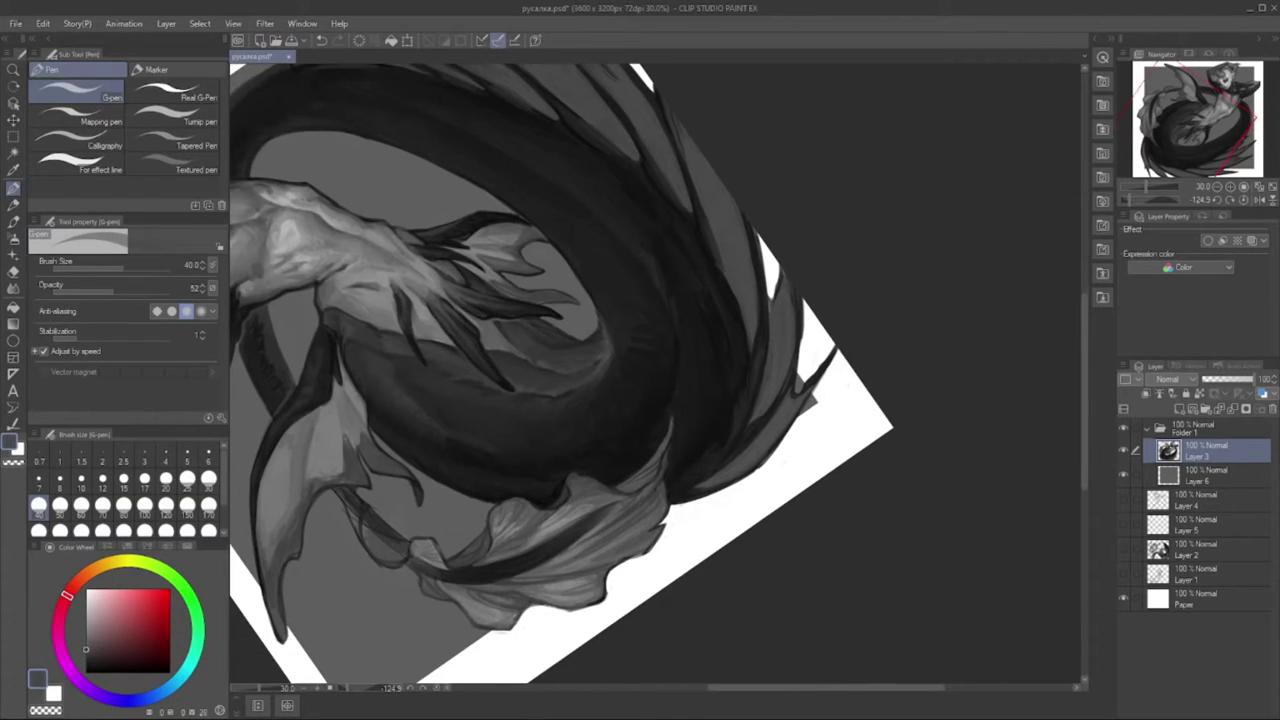
- Blend the ruffled fin's folds and outer edge with sampled mid and dark greys
key(c)
key(c)
key(c)
key(c)
key(c)
key(c)
key(c)
key(c)
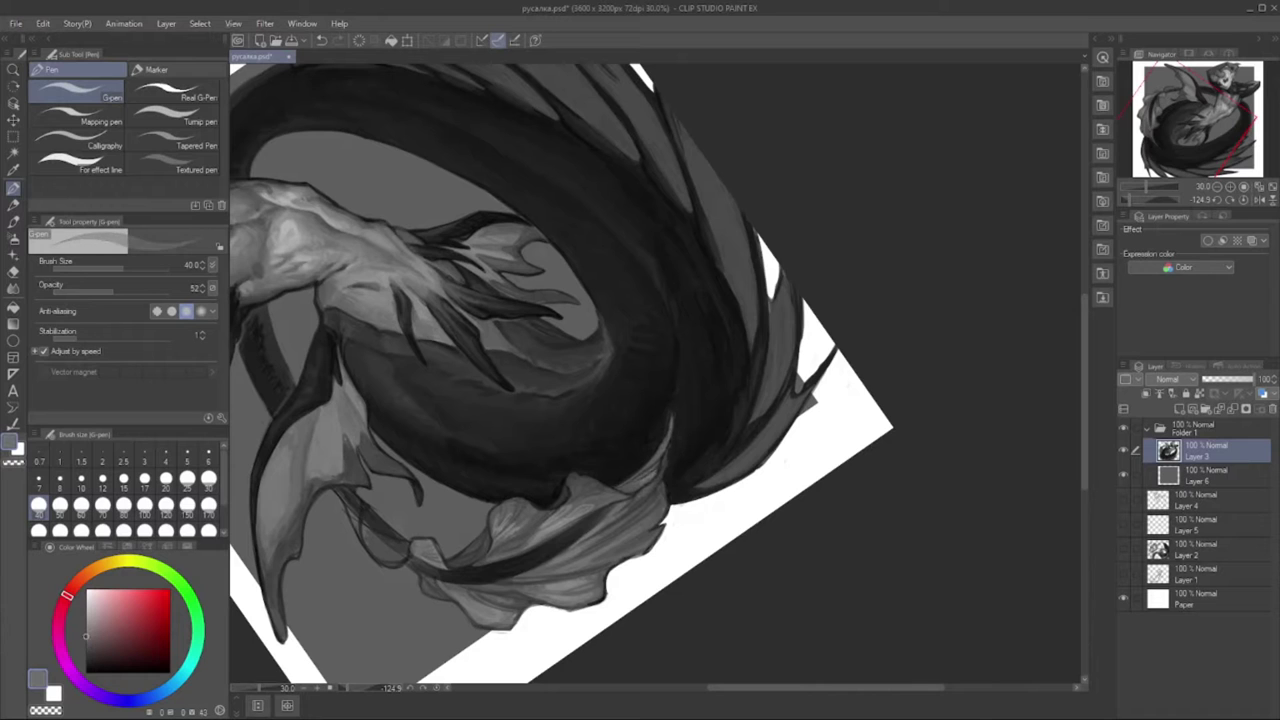
- Extend the back fin's lower edge with a small dark pointed tip over the white border
key(c)
drag(720, 476, 708, 486)
key(c)
drag(780, 460, 742, 480)
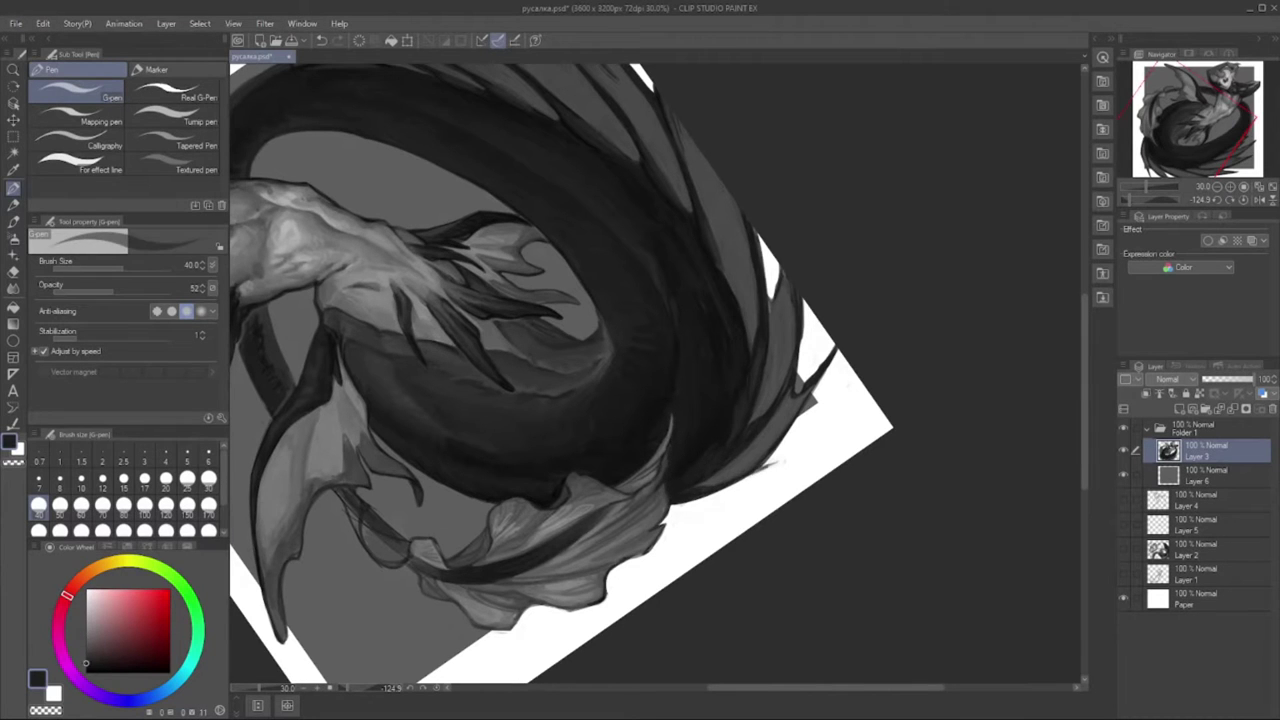
- Sketch dark outlines and spikes of the small fin on the thin tail end between the side fin and ruffled fin
key(ctrl+at)
key(c)
key(c)
key(c)
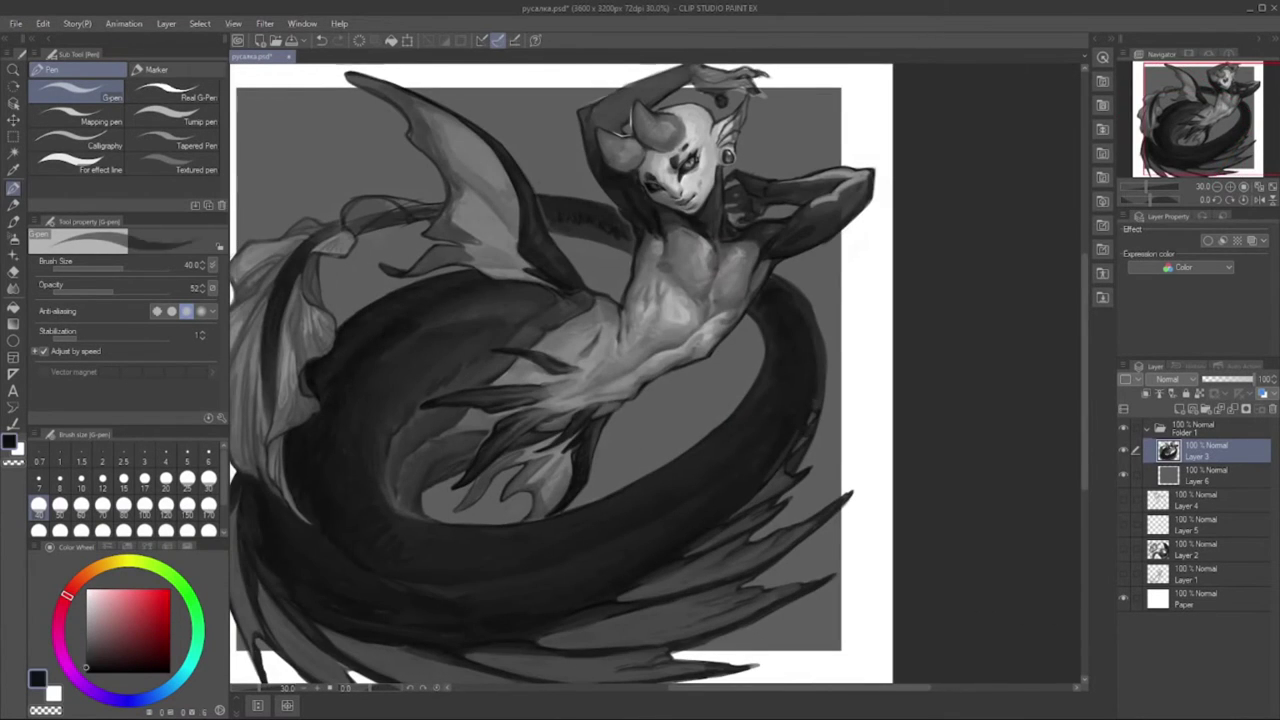
drag(812, 420, 714, 420)
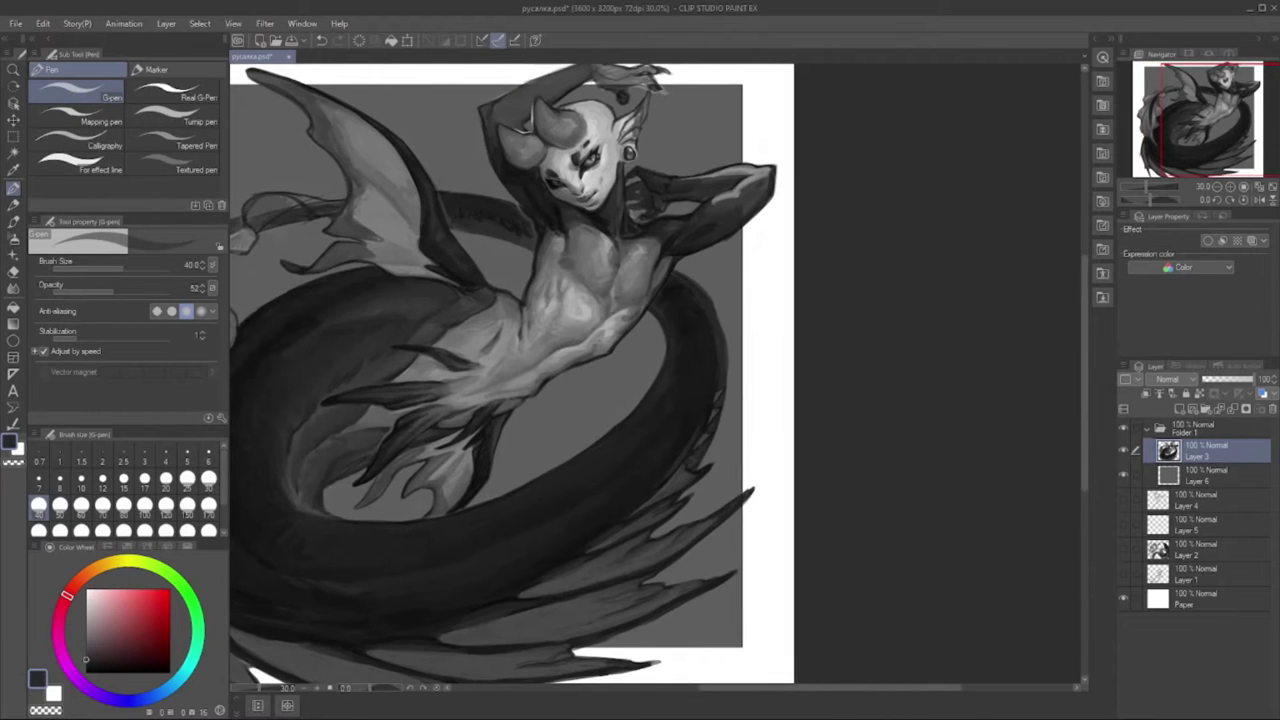
key(c)
scroll(819, 376, down, 2)
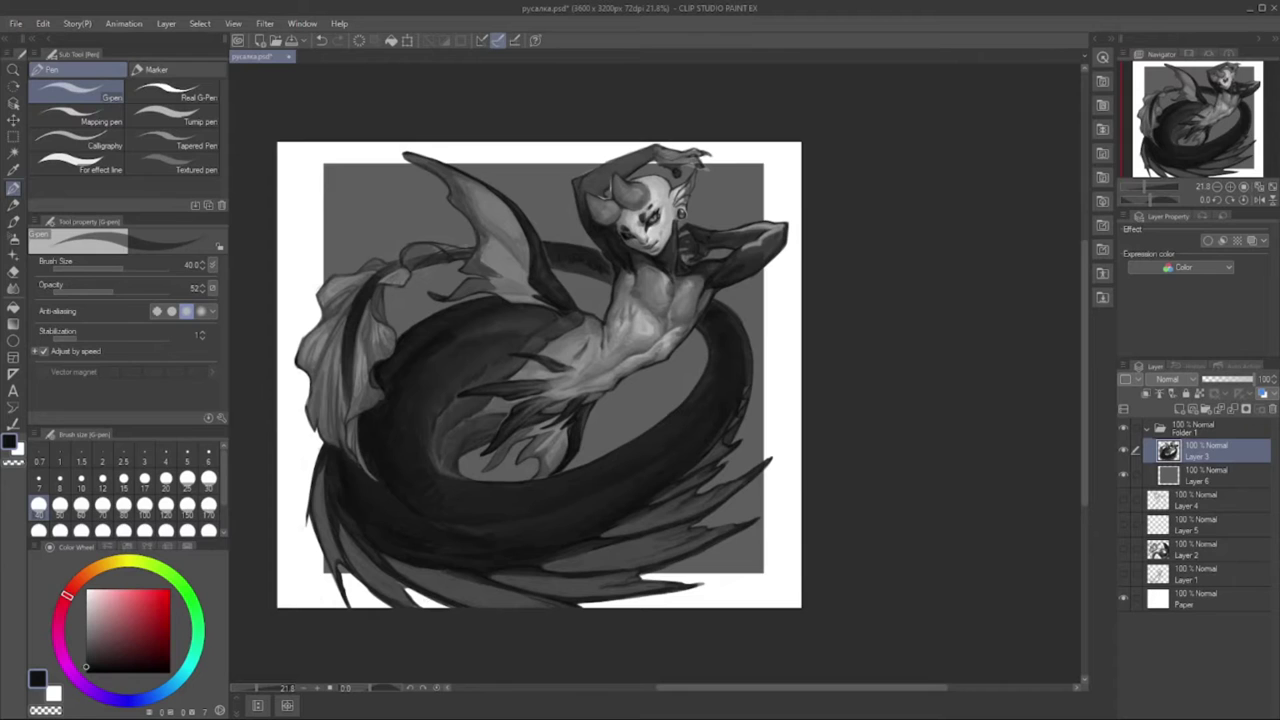
drag(345, 262, 700, 308)
drag(496, 320, 556, 360)
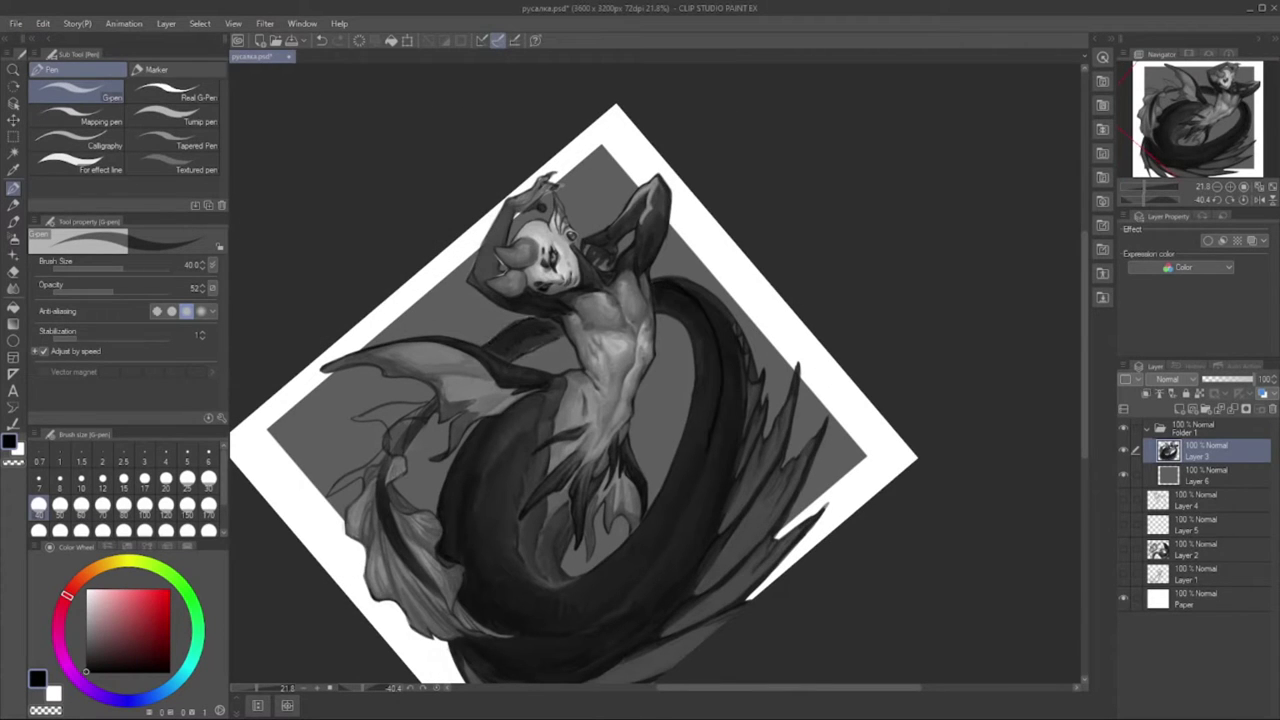
drag(418, 398, 354, 418)
drag(380, 478, 372, 522)
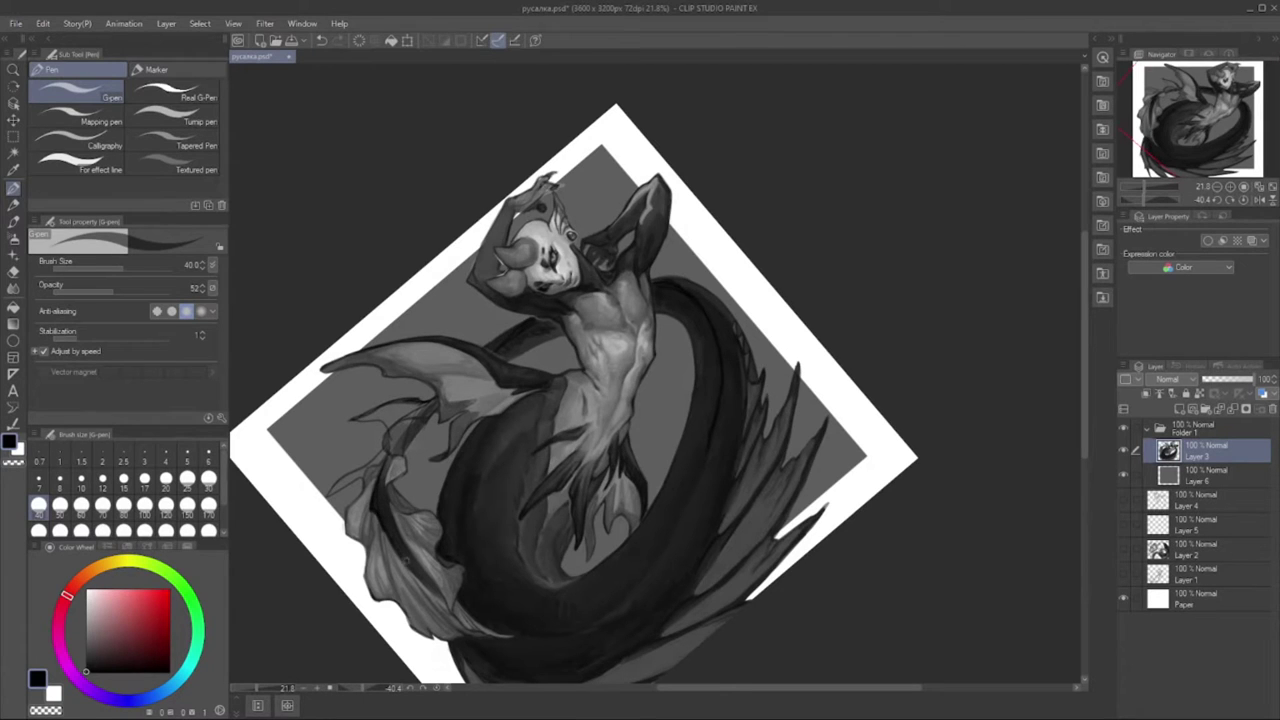
- Fill in the small fin on the thin tail end with grey and paint a dark spike above the ruffled fin
scroll(406, 561, up, 1)
scroll(680, 497, up, 1)
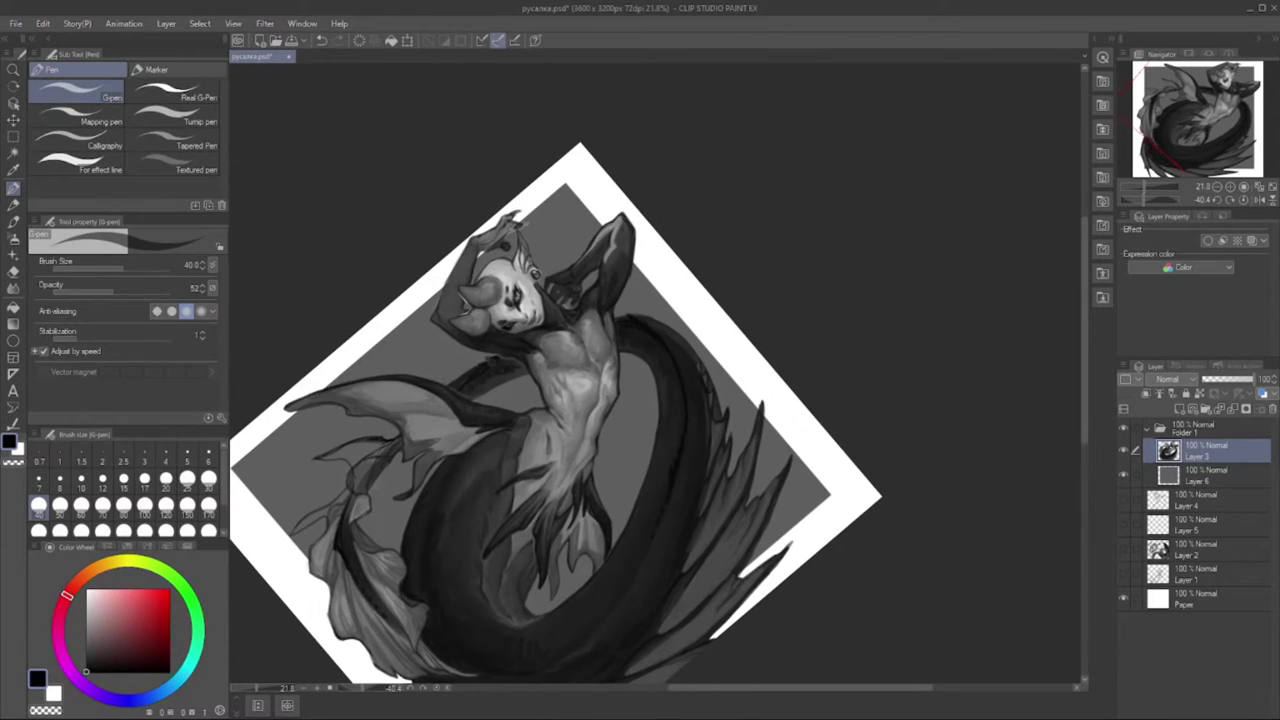
key(minus)
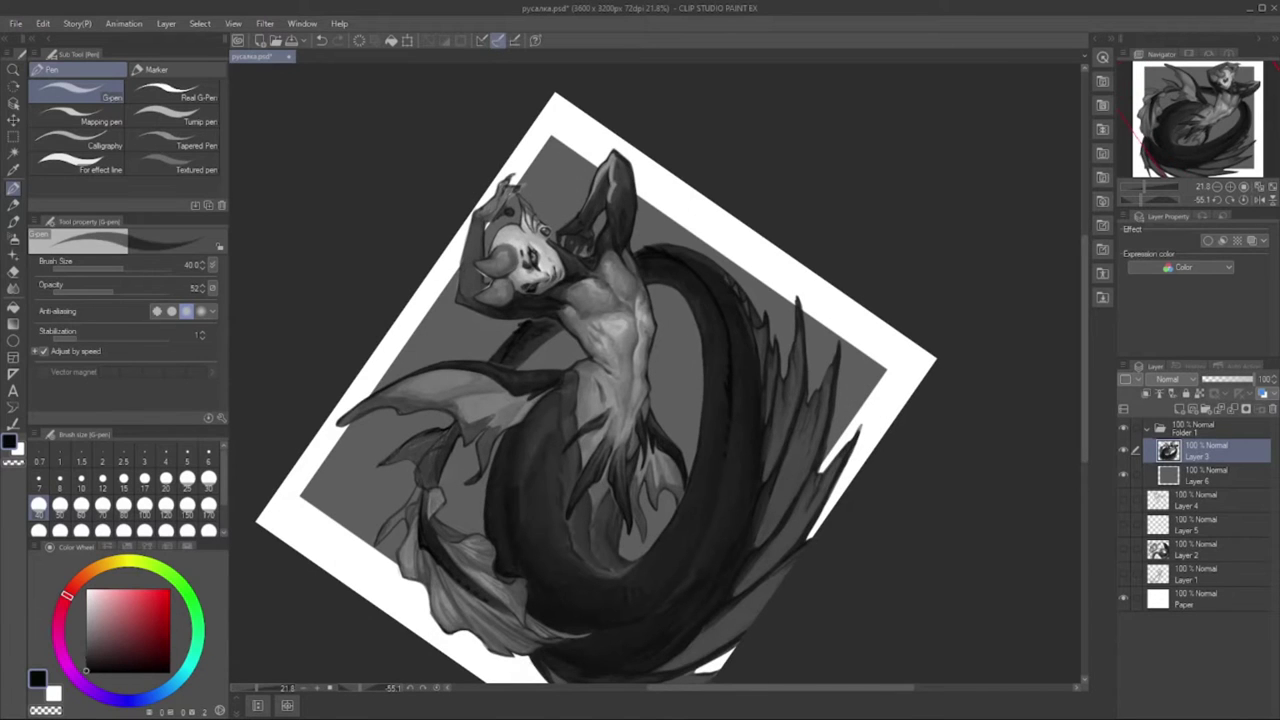
mouse_move(380, 540)
mouse_down()
mouse_move(448, 456)
mouse_move(434, 510)
mouse_move(420, 442)
mouse_up()
key(x)
key(x)
key(x)
key(x)
key(x)
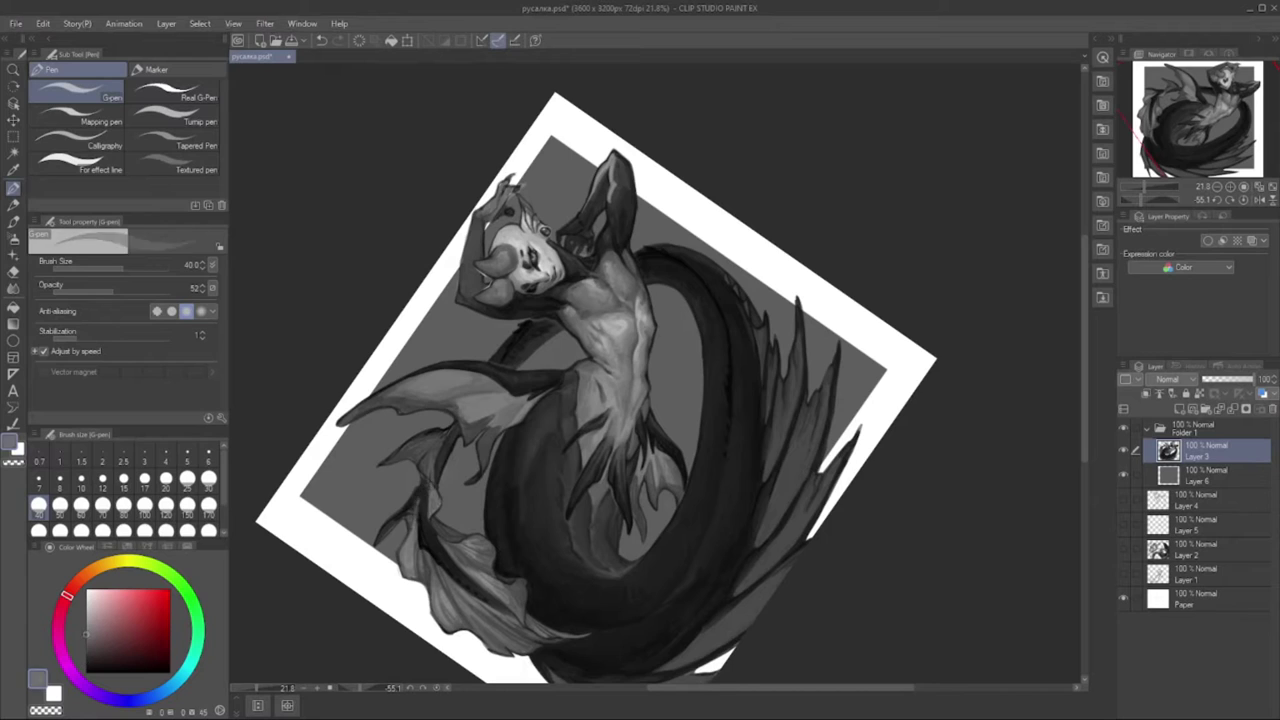
- Refine the ruffled fin's dark spike and darken the ragged edge of the tail section behind the body
key(x)
drag(406, 530, 452, 424)
key(x)
key(x)
key(x)
key(x)
key(x)
key(x)
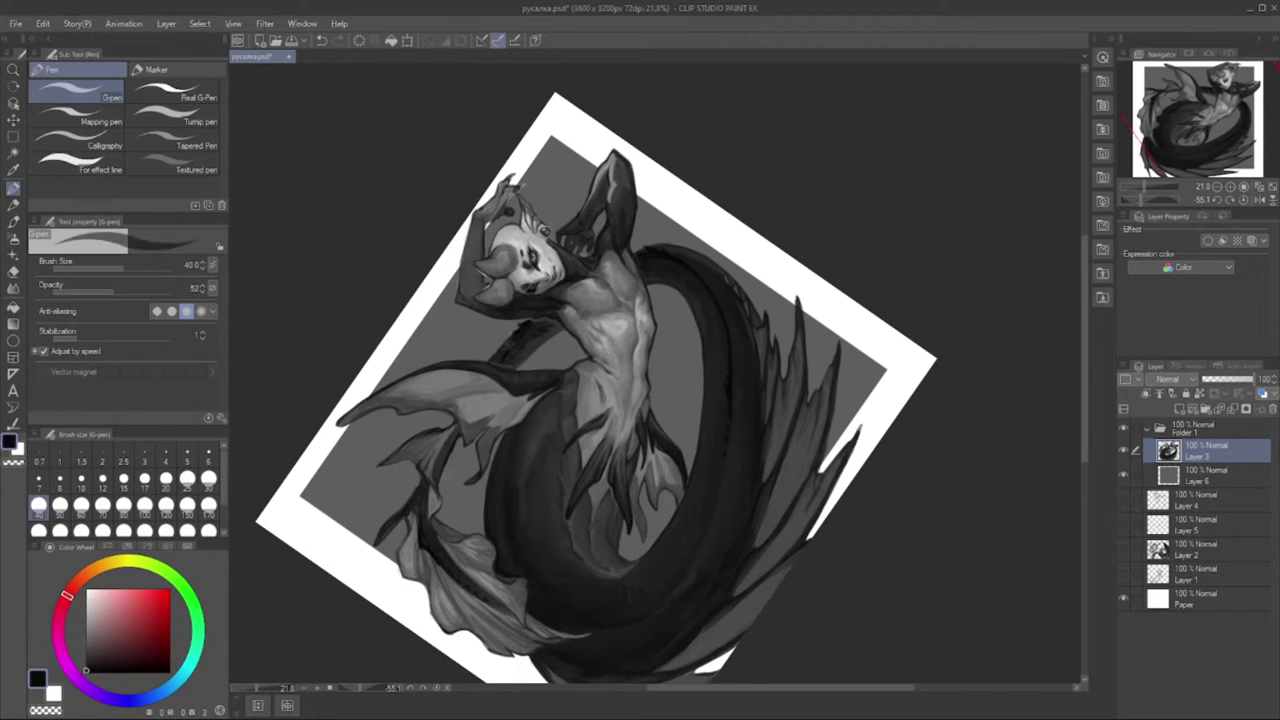
key(ctrl+@)
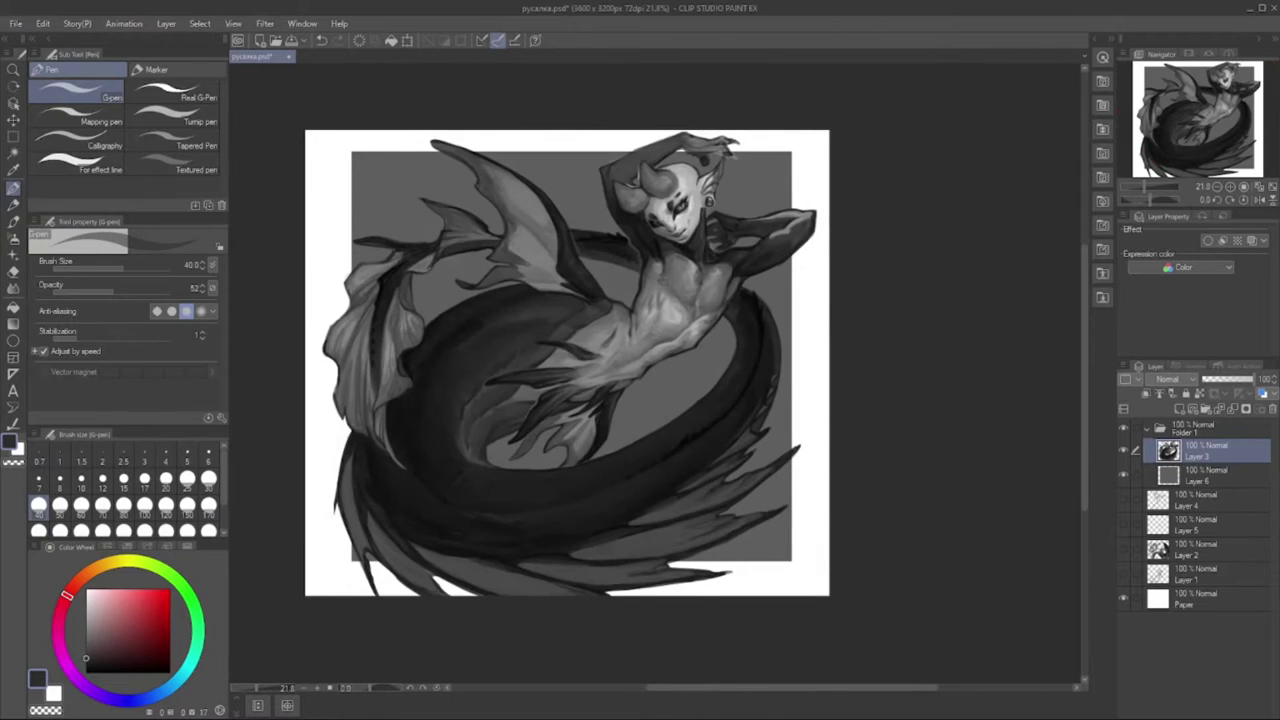
key(x)
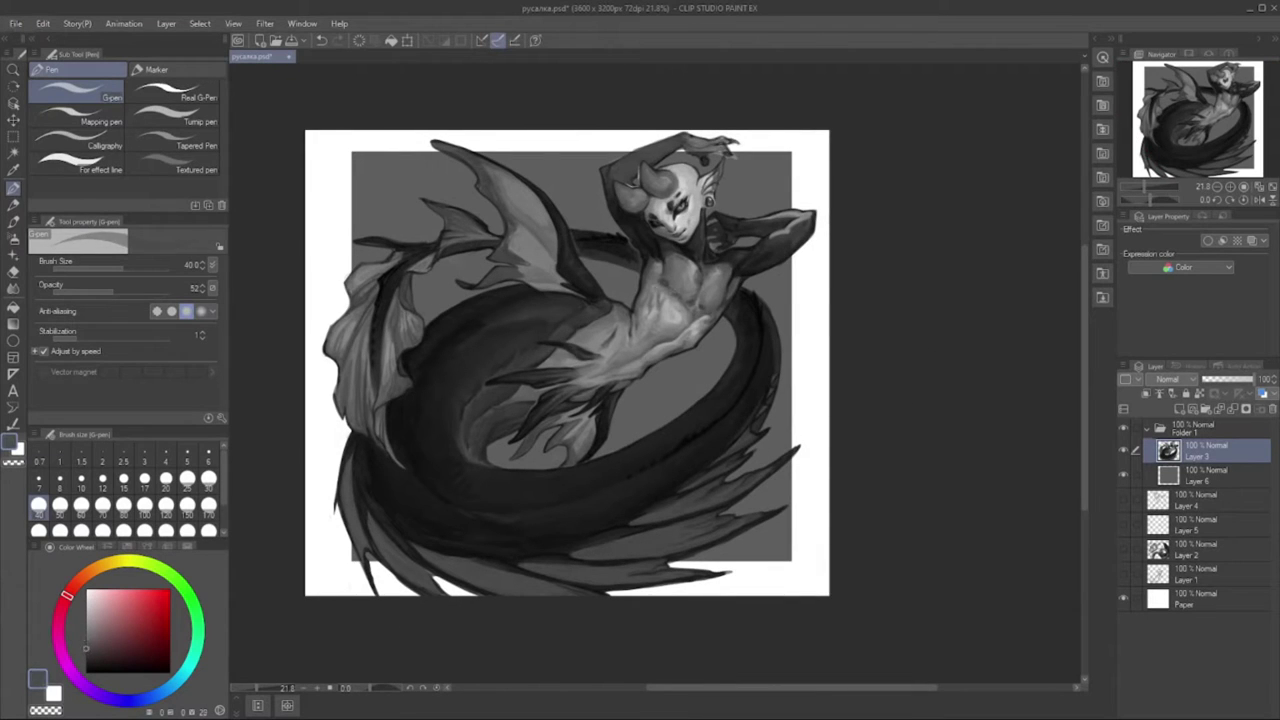
- Add dark lashes to the near eye and refine its iris with the G-pen at brush size 17
scroll(680, 210, up, 6)
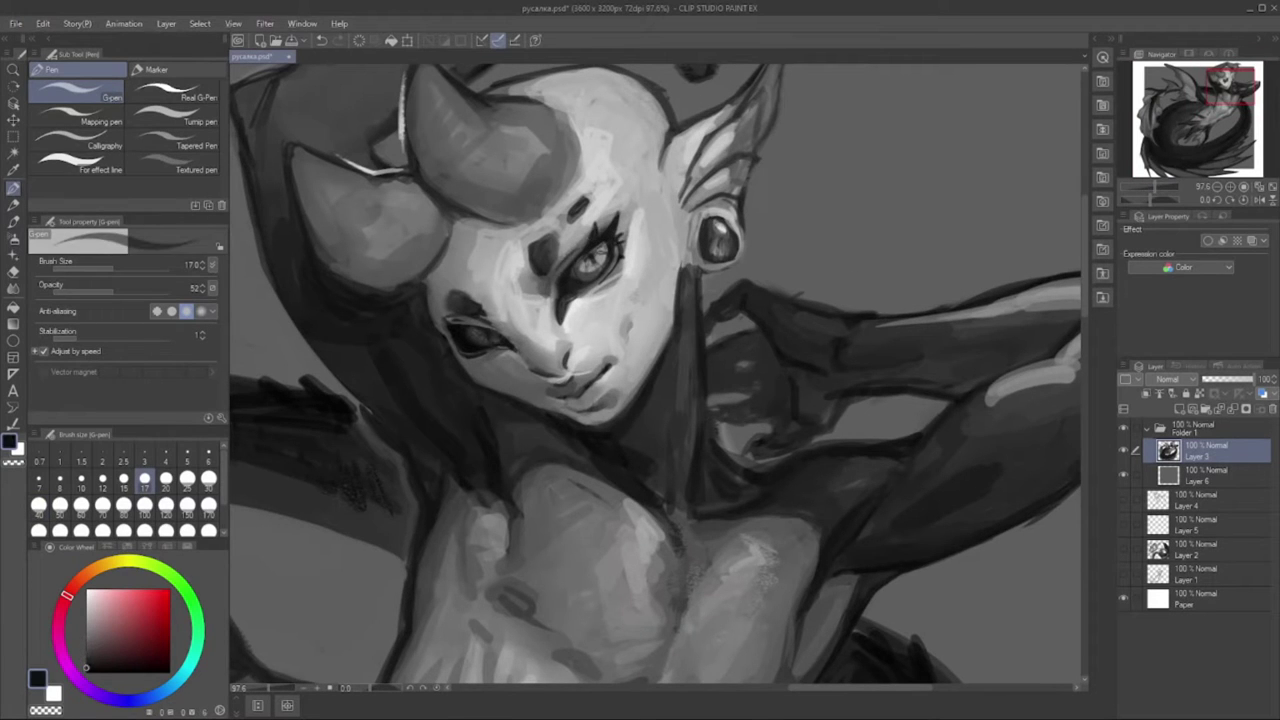
key(x)
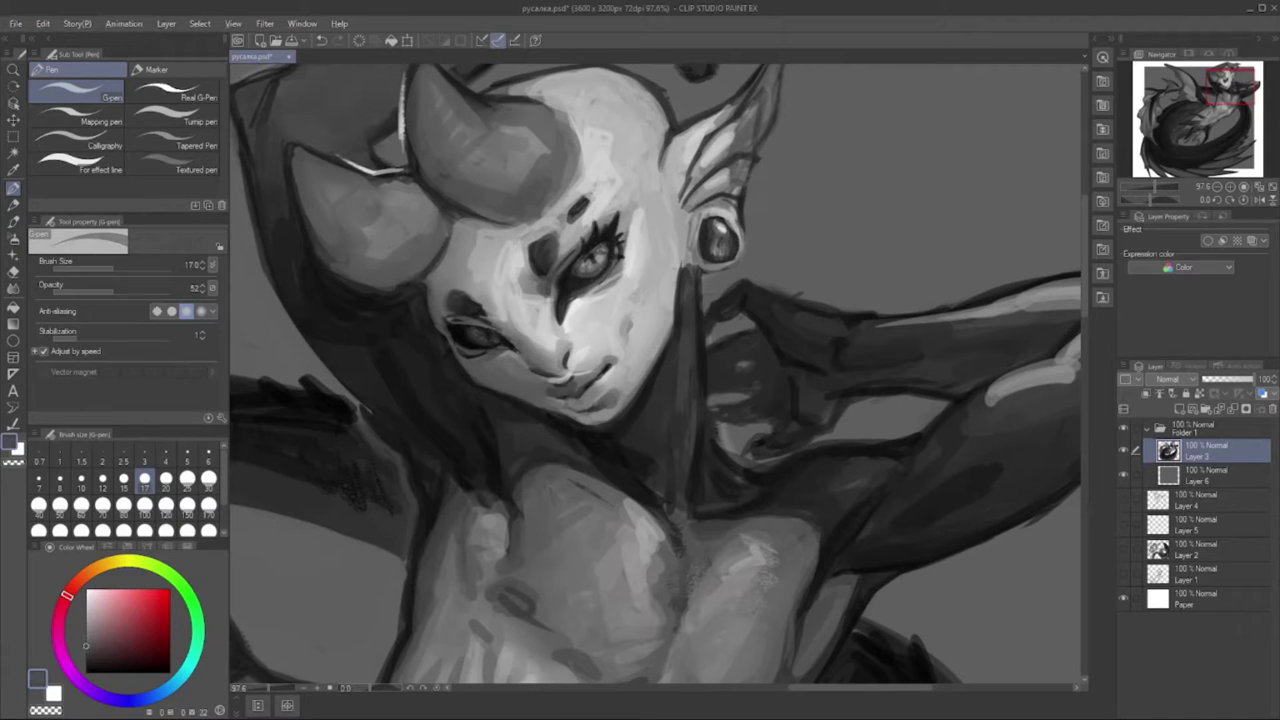
alt+click(611, 273)
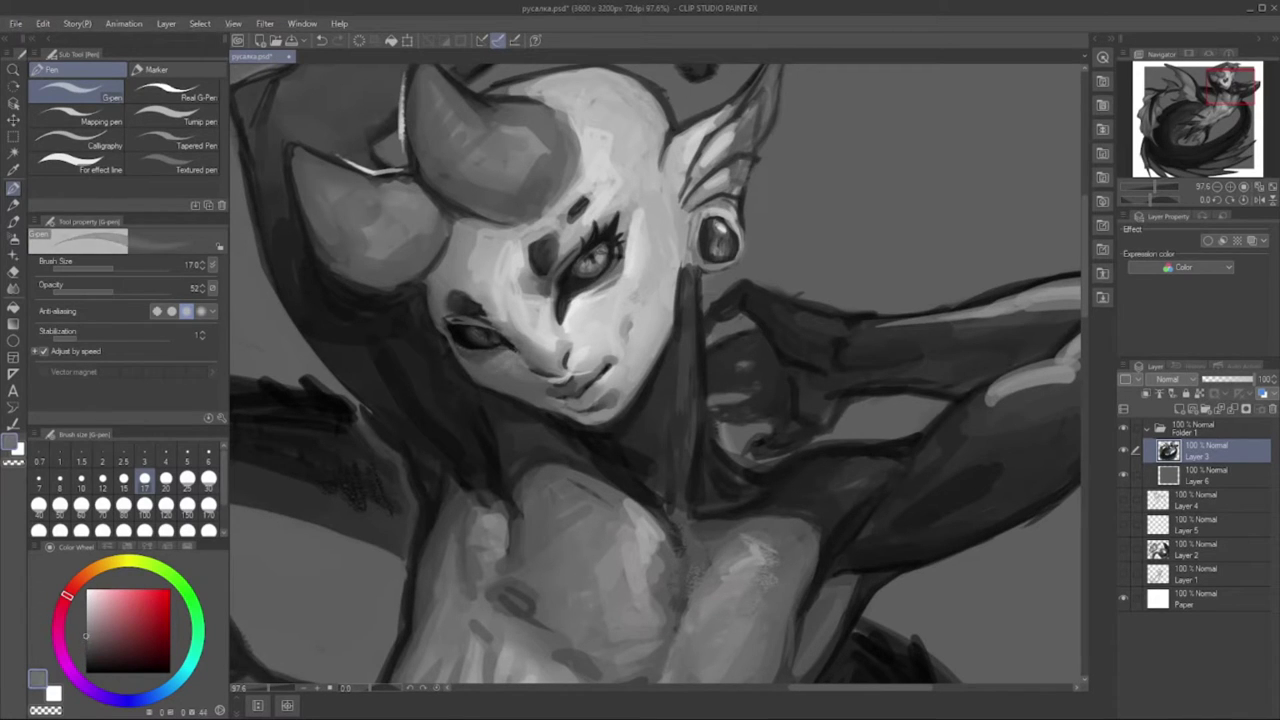
key(x)
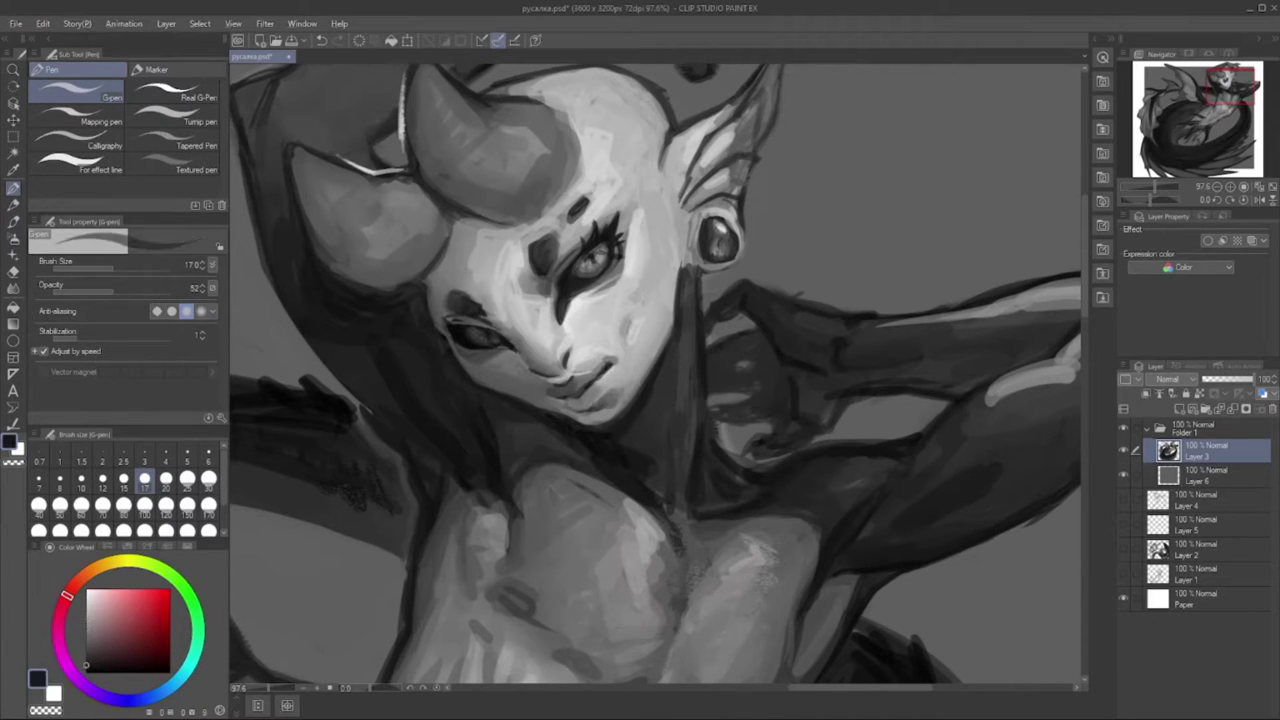
- Shade the lips with a sampled mid grey and soften the area beneath the near eye with lighter grey
alt+click(600, 372)
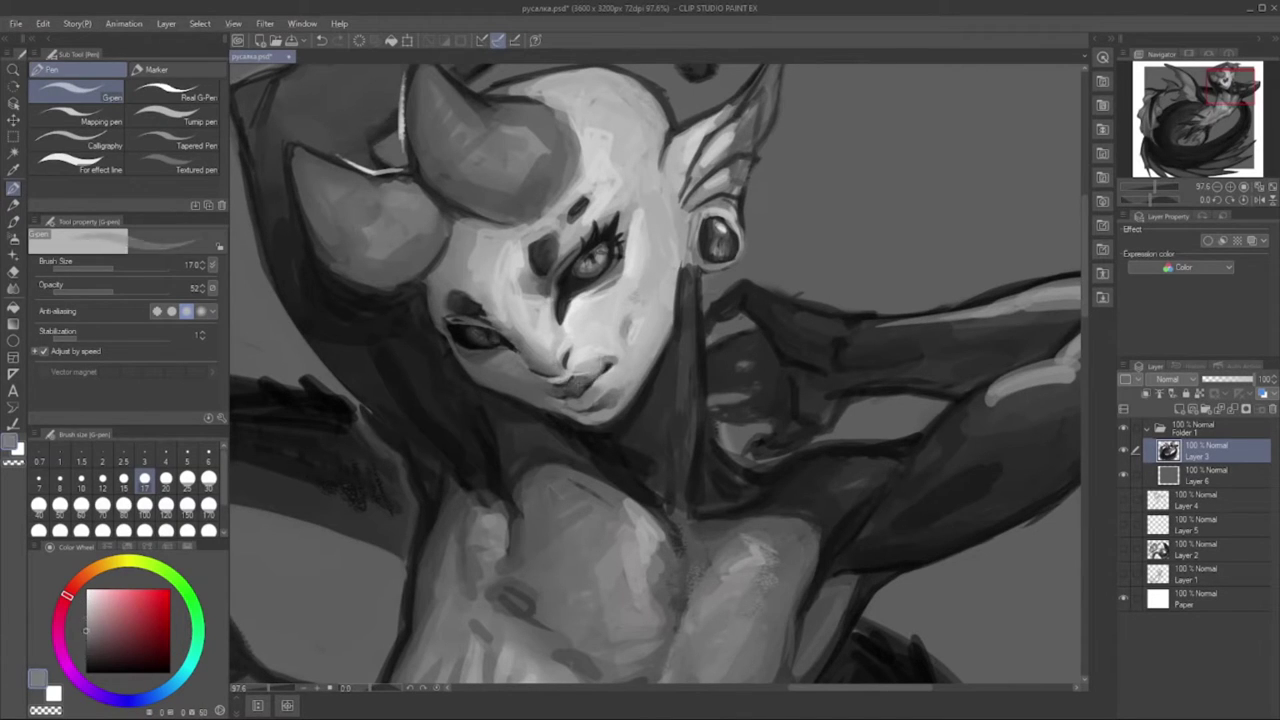
drag(656, 373, 640, 377)
drag(618, 420, 583, 485)
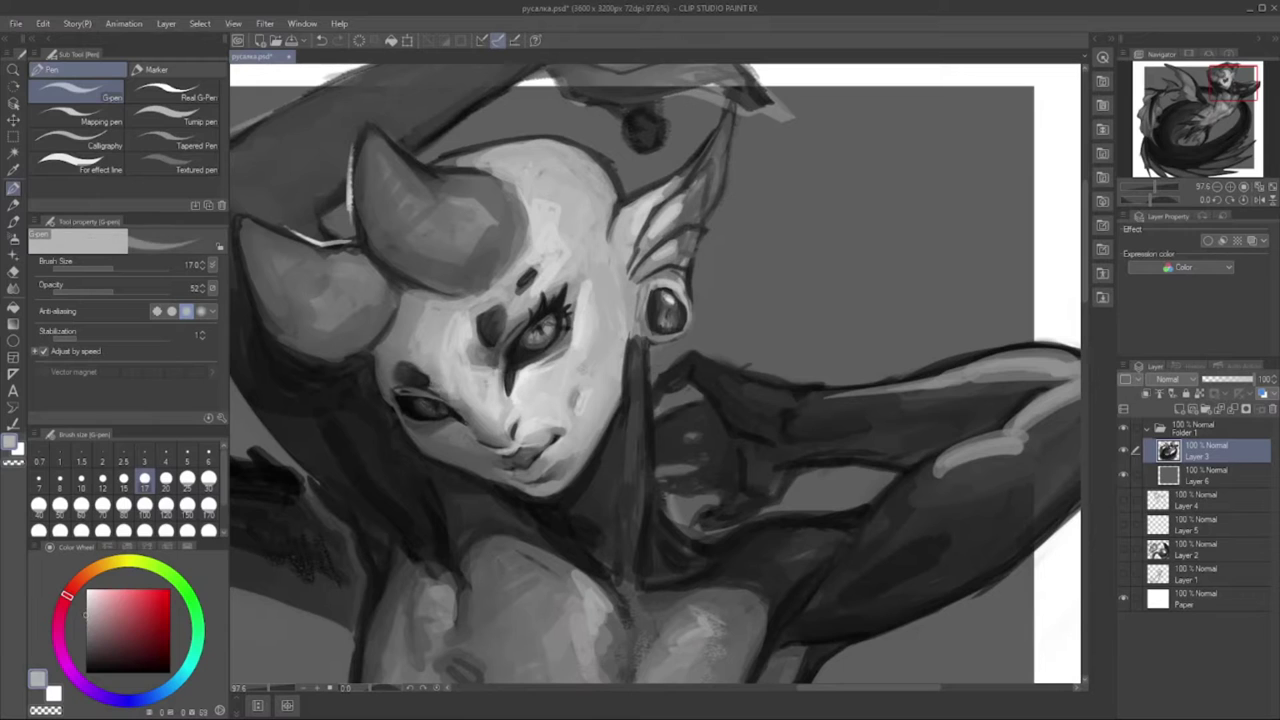
drag(504, 342, 488, 368)
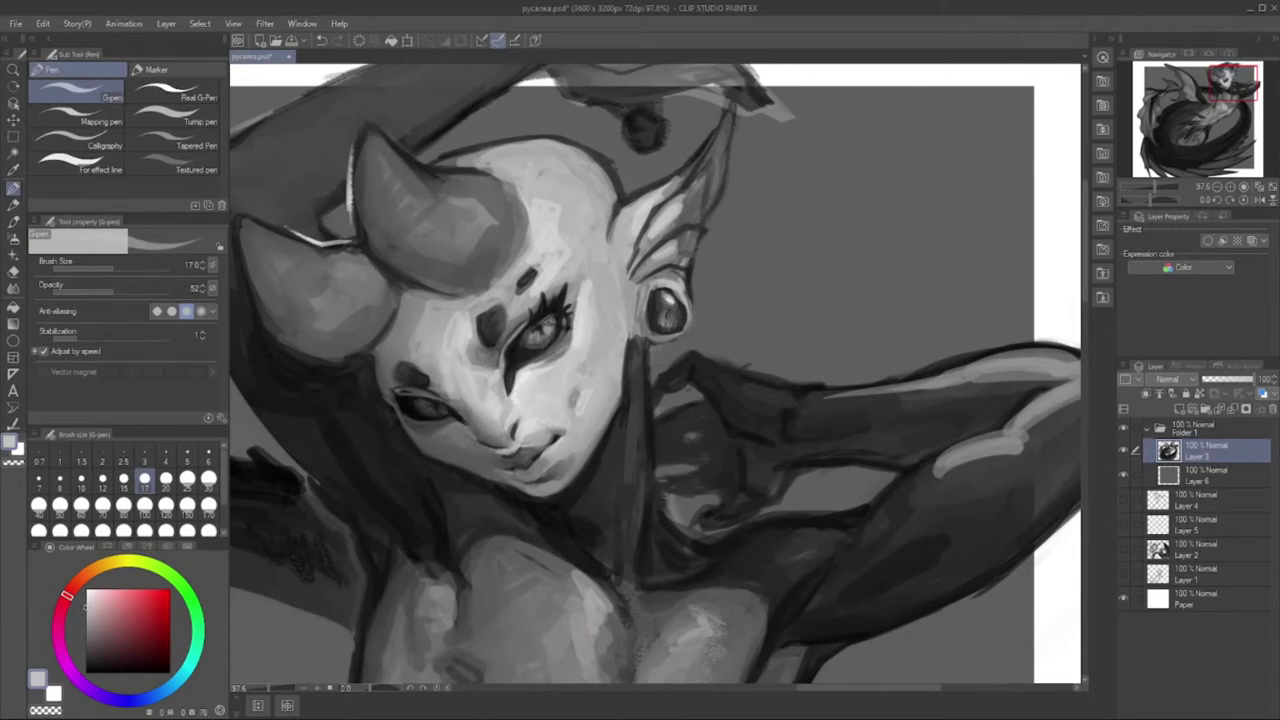
mouse_move(550, 414)
mouse_down()
mouse_move(477, 470)
mouse_move(540, 480)
mouse_up()
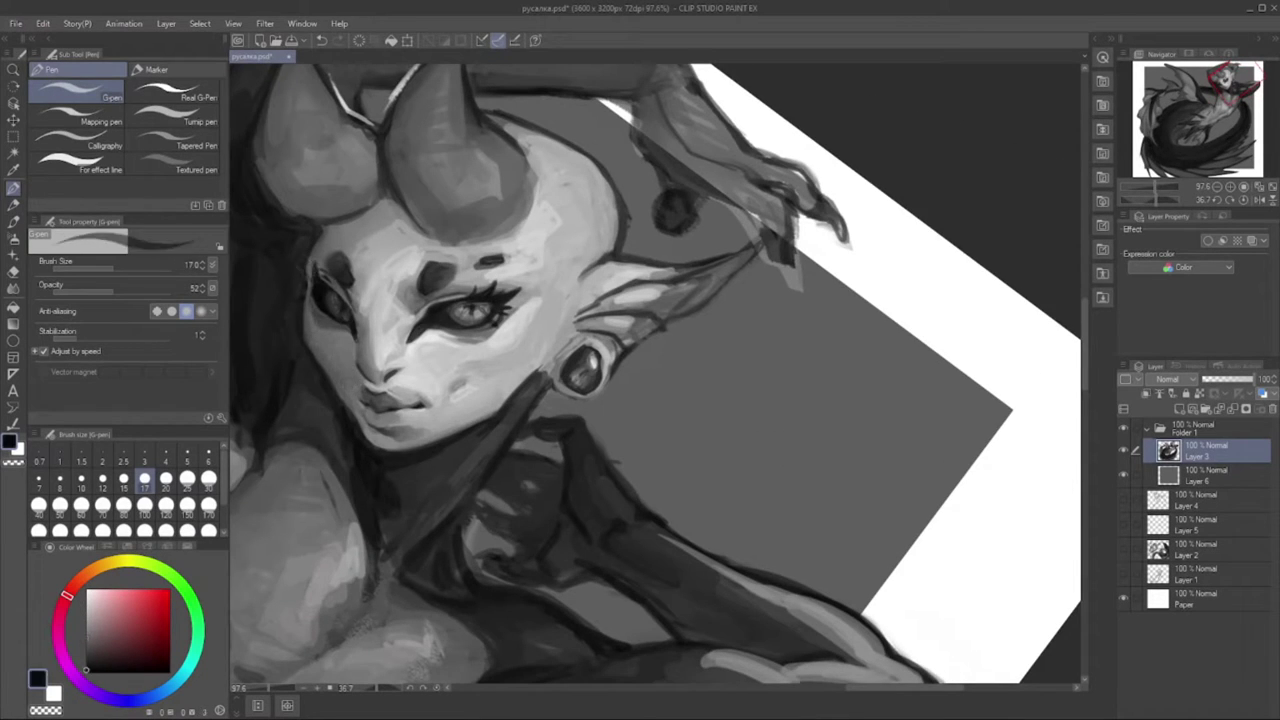
- Add lashes to the far eye and blend its inner corner and the side of the nose with sampled greys
alt+click(326, 278)
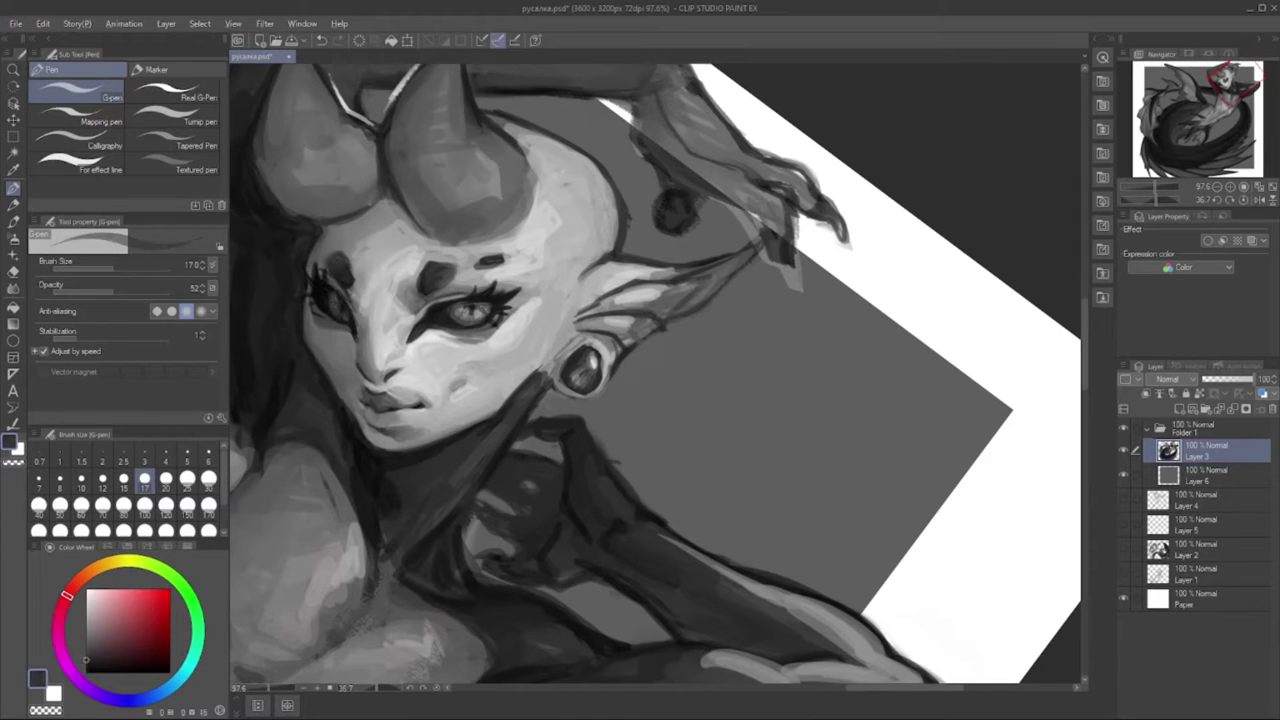
alt+click(358, 320)
alt+click(368, 304)
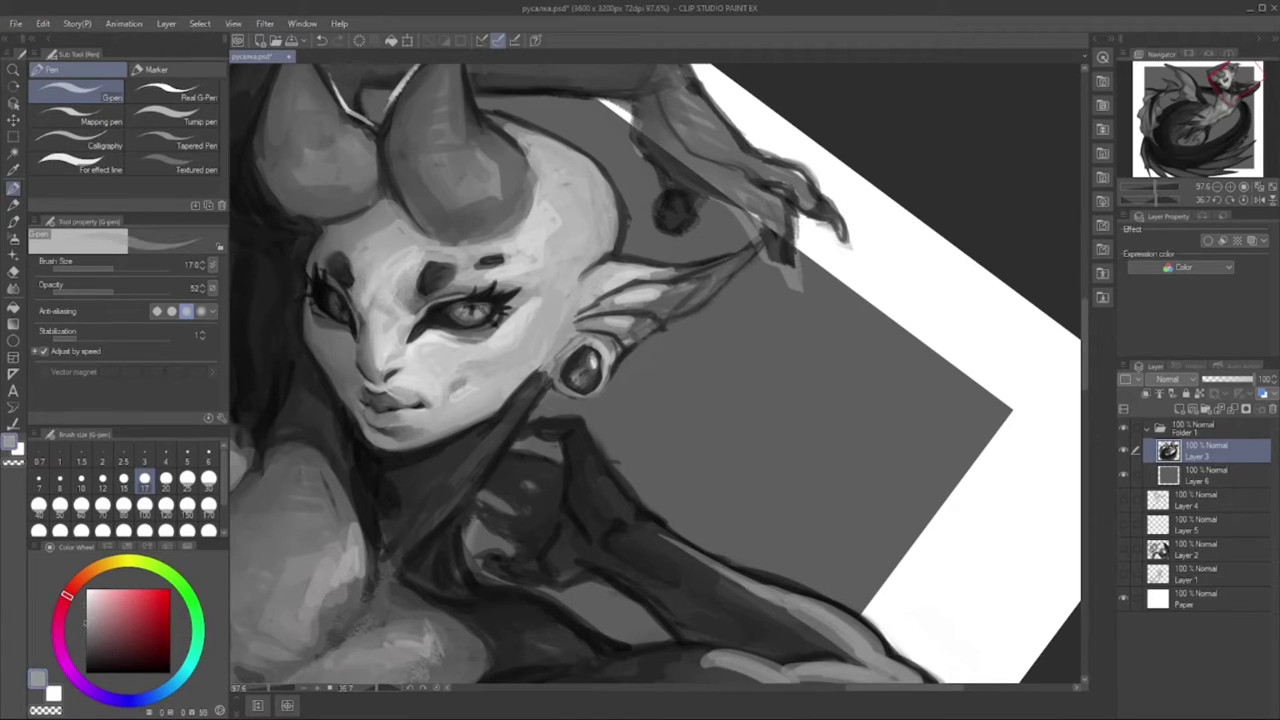
alt+click(367, 294)
alt+click(366, 325)
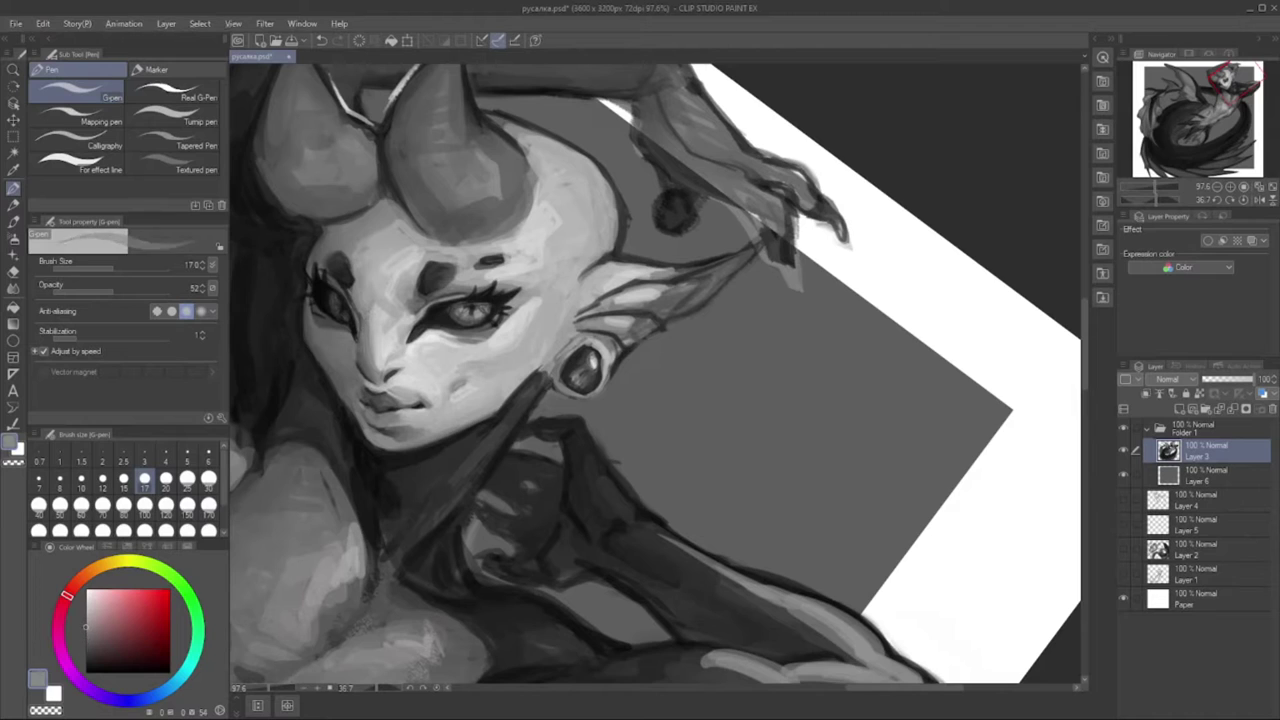
alt+click(366, 345)
alt+click(375, 330)
alt+click(368, 354)
alt+click(368, 359)
alt+click(330, 325)
drag(330, 325, 338, 317)
- Define the corner of the mouth, reshape the near cheek's small mark and add a matching mark on the far cheek
alt+click(403, 385)
drag(400, 386, 428, 390)
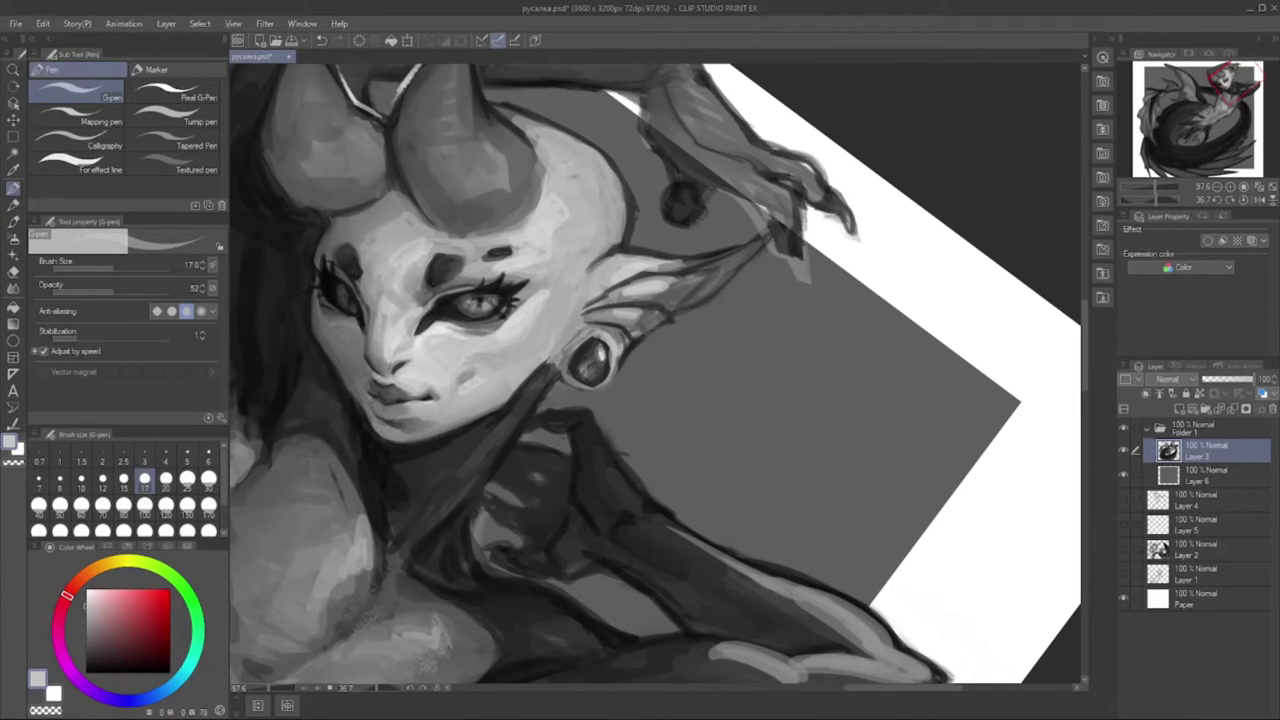
alt+click(460, 375)
alt+click(457, 380)
alt+click(364, 384)
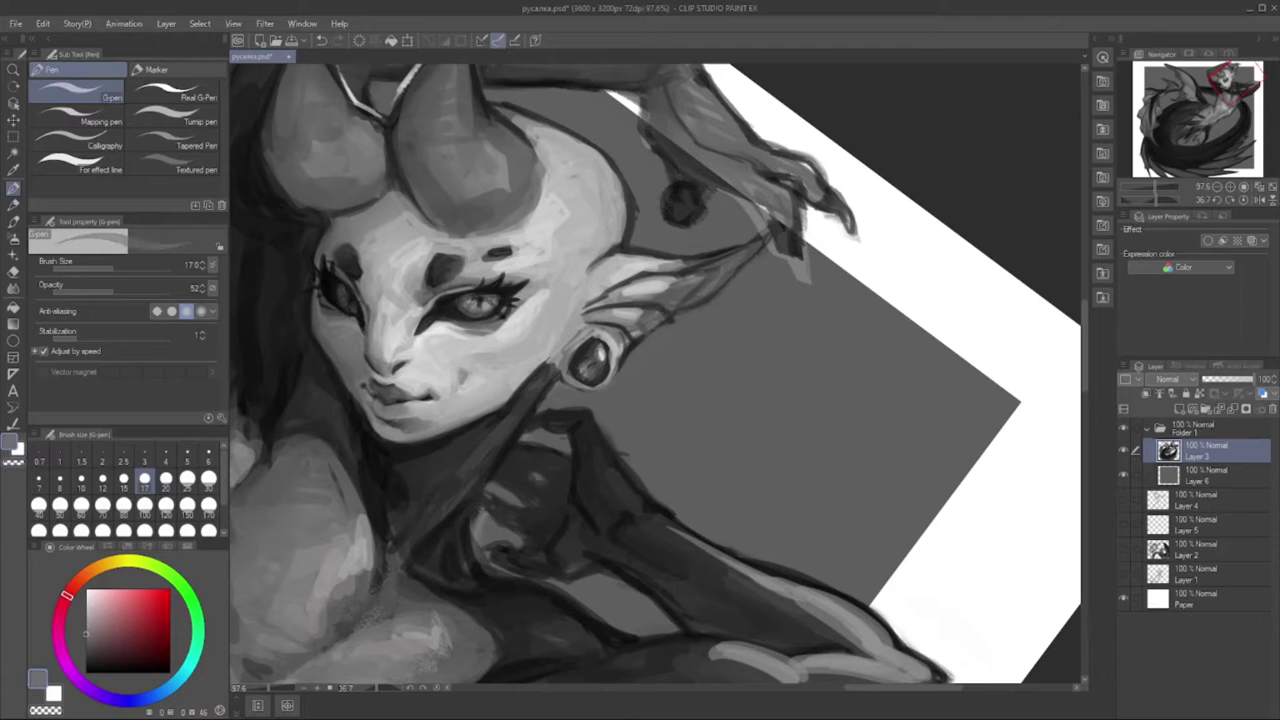
alt+click(364, 384)
alt+click(348, 366)
alt+click(344, 367)
alt+click(344, 367)
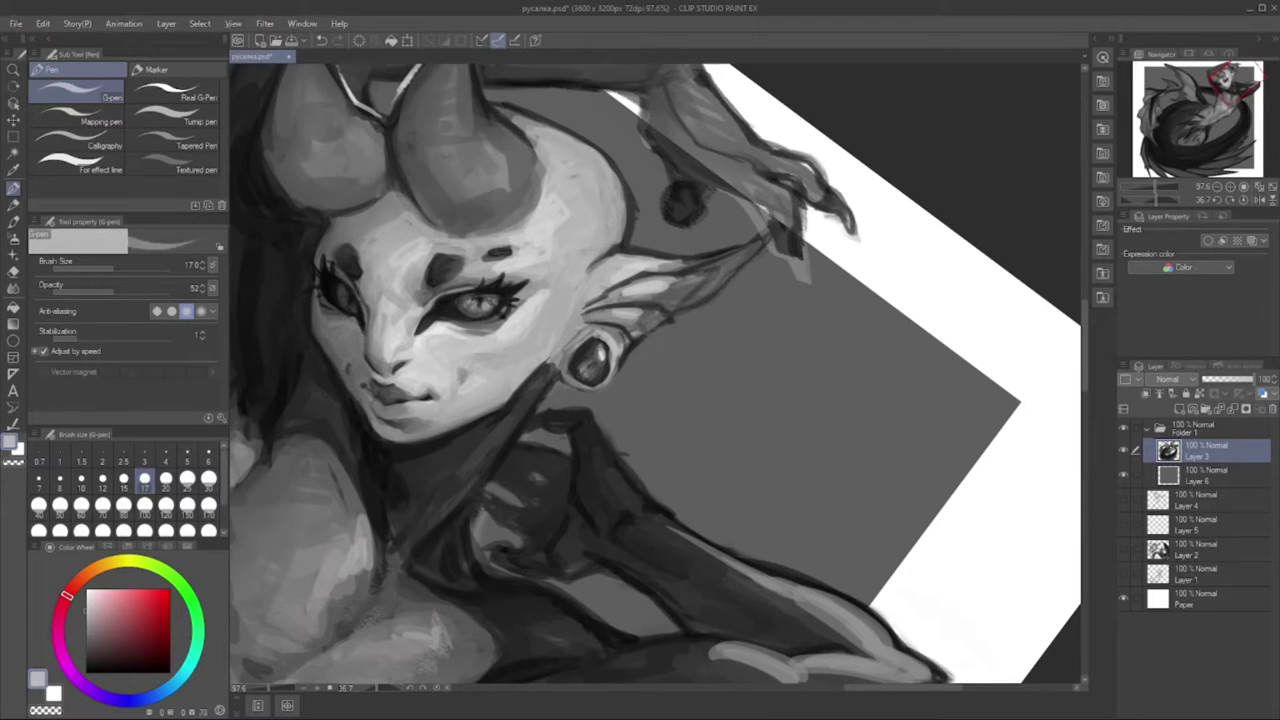
- Clean up the jawline and shade the neck beneath it with sampled light and dark greys
alt+click(502, 408)
alt+click(502, 411)
alt+click(448, 465)
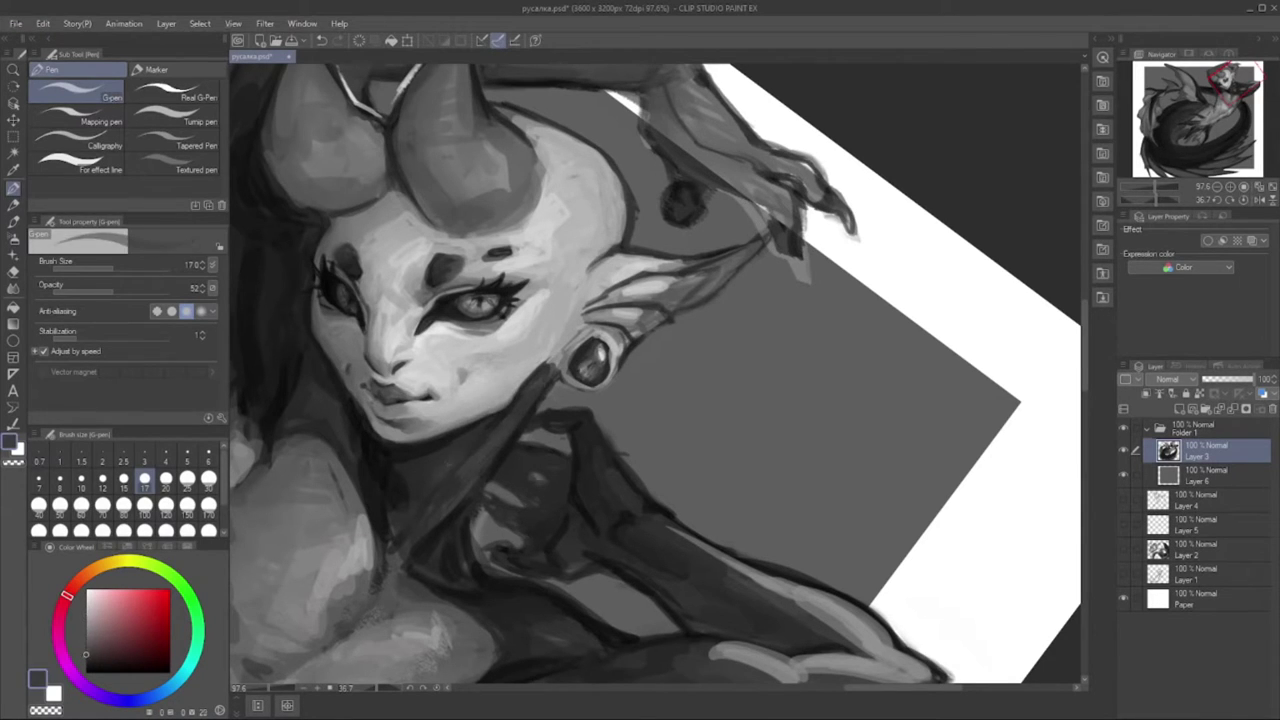
drag(448, 465, 454, 447)
alt+click(470, 448)
alt+click(431, 500)
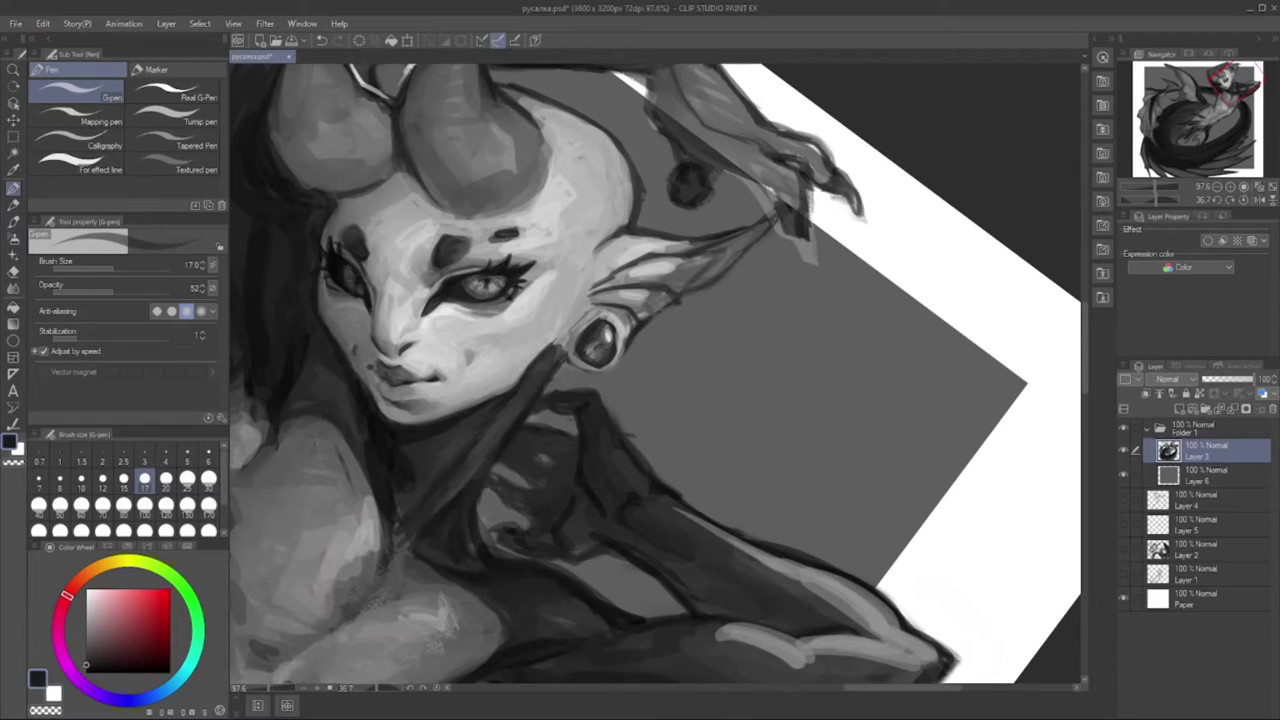
alt+click(472, 462)
alt+click(539, 372)
alt+click(559, 341)
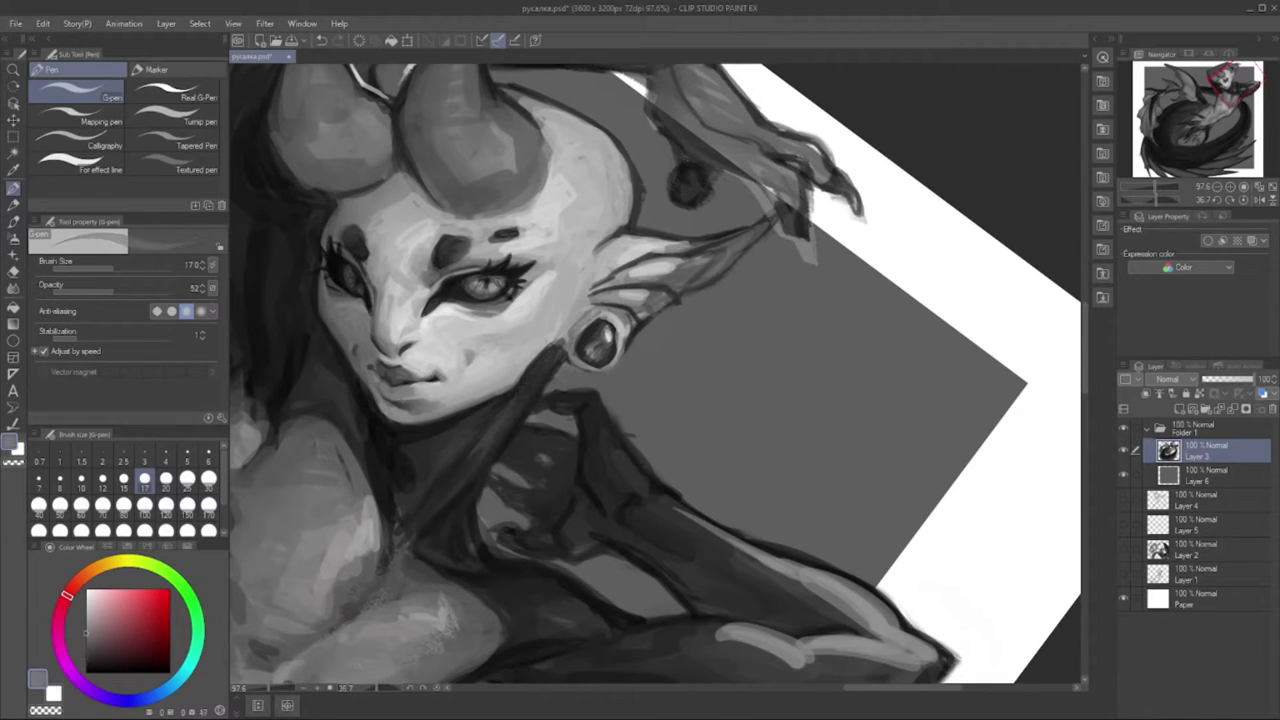
- Smooth the membrane of the ear fin and define its ribs and lower edge with sampled greys
alt+click(605, 266)
alt+click(620, 257)
alt+click(615, 276)
alt+click(621, 279)
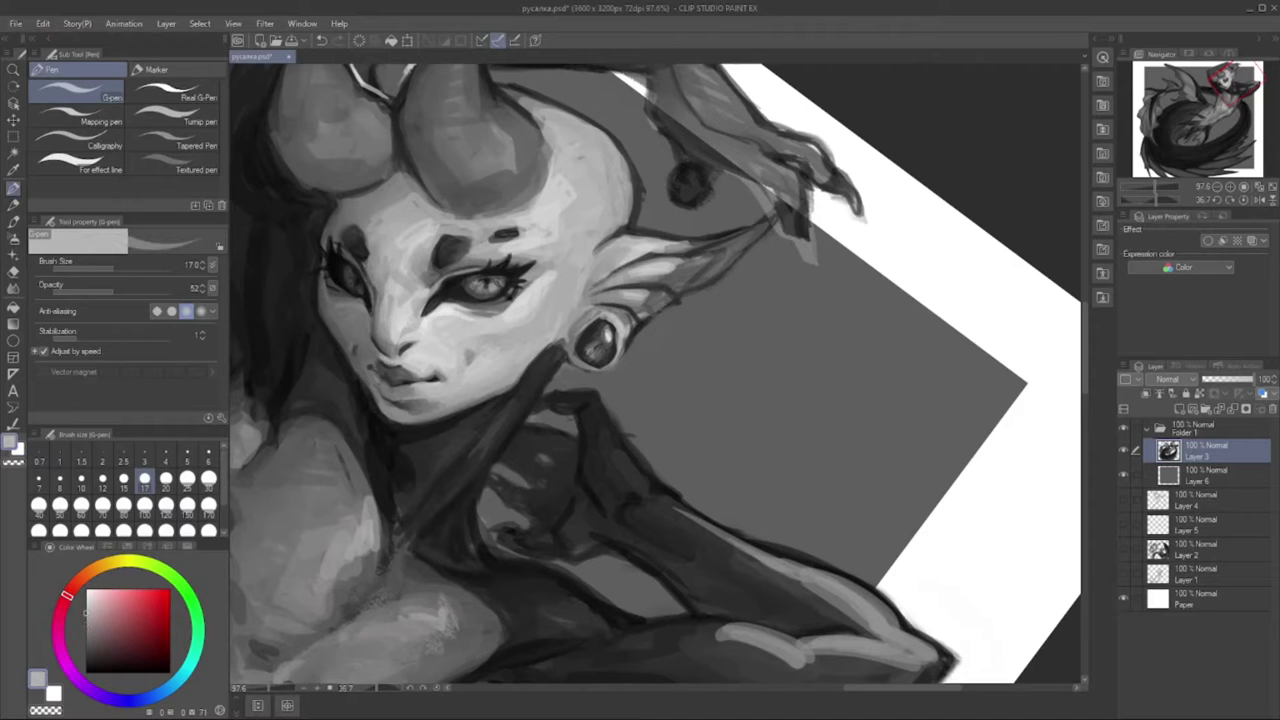
alt+click(695, 278)
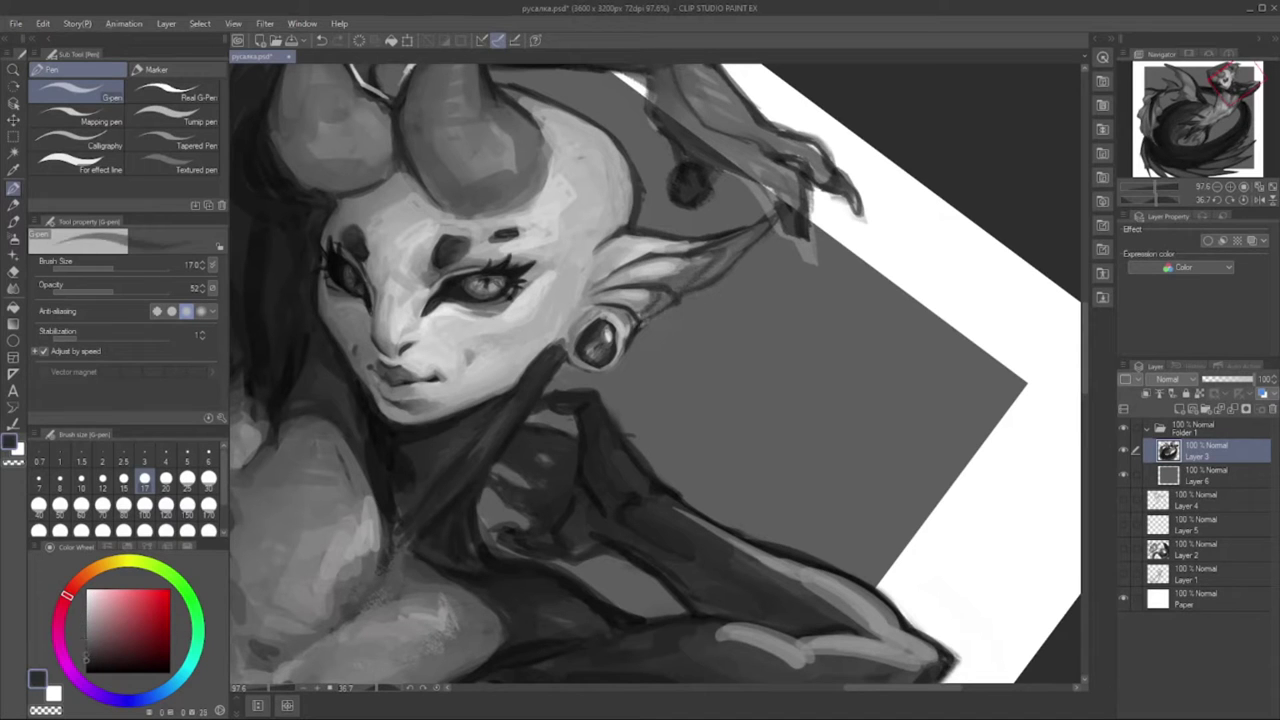
alt+click(757, 242)
alt+click(724, 253)
alt+click(668, 291)
alt+click(656, 300)
- Shade the neck and its edge above the chest with sampled dark and mid greys, and set the brush size to 15
drag(570, 392, 591, 342)
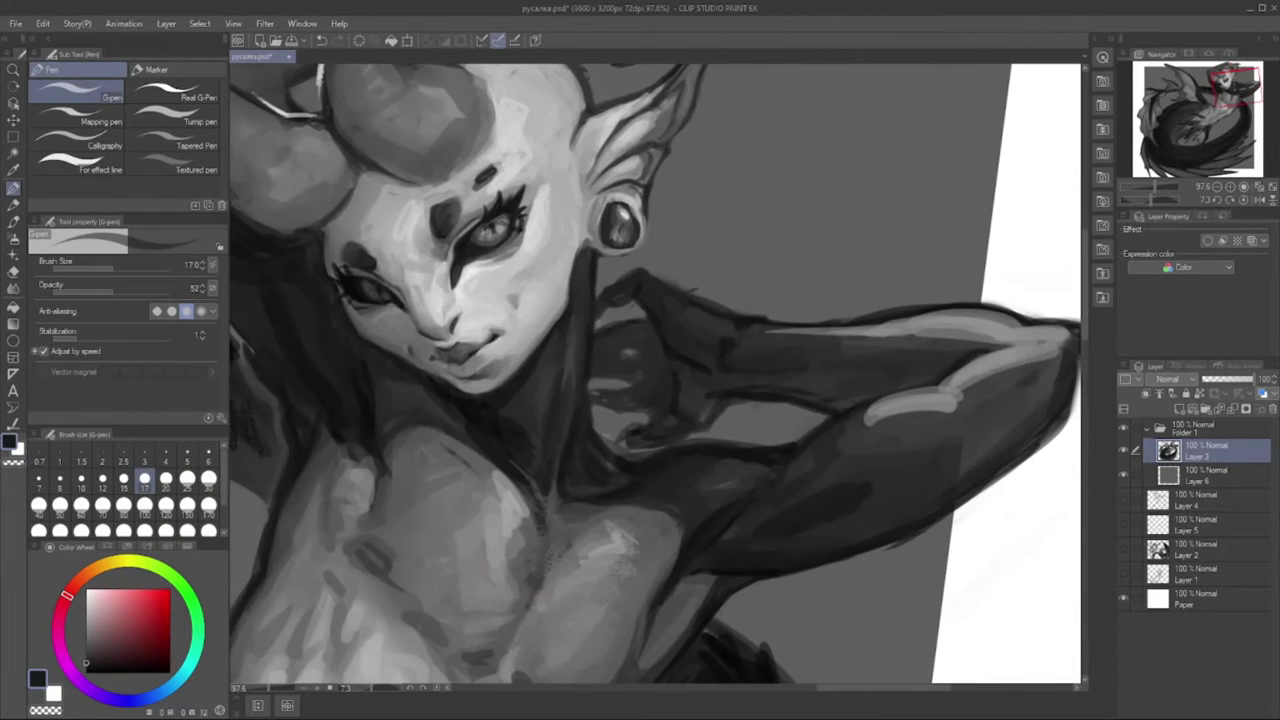
drag(656, 380, 668, 342)
alt+click(630, 485)
alt+click(509, 430)
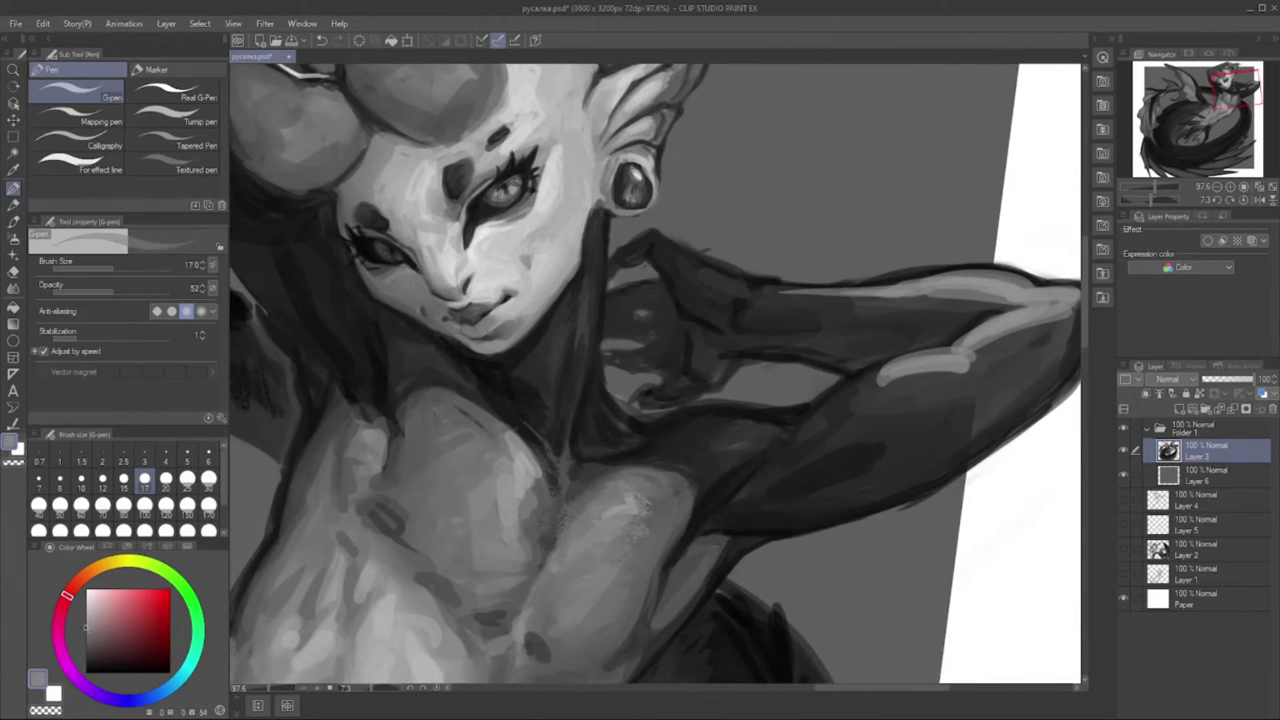
alt+click(514, 372)
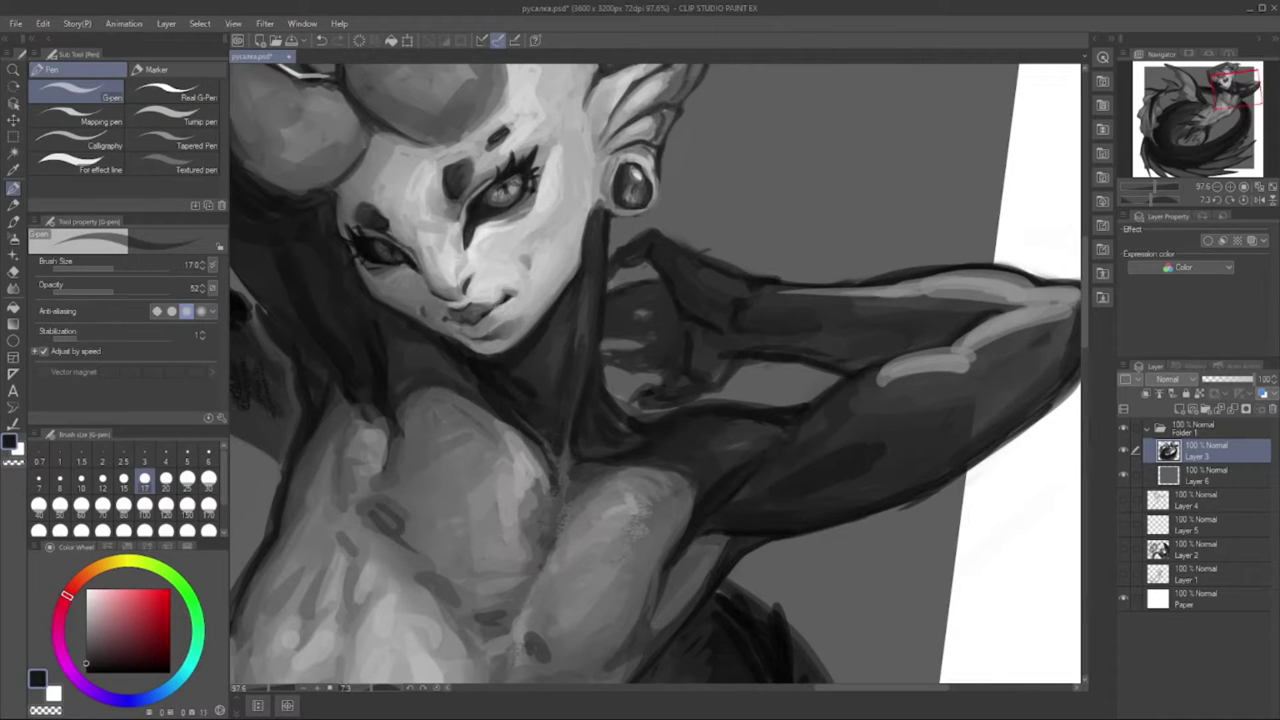
alt+click(488, 358)
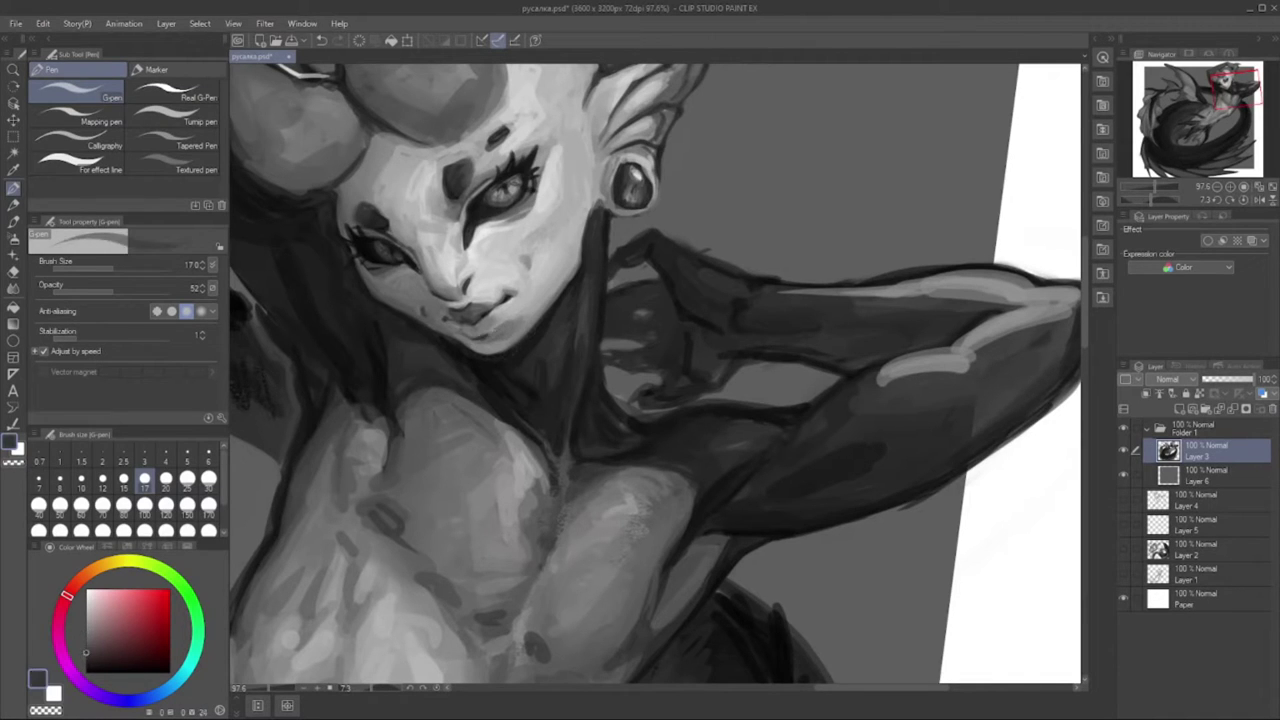
alt+click(470, 315)
key(bracketleft)
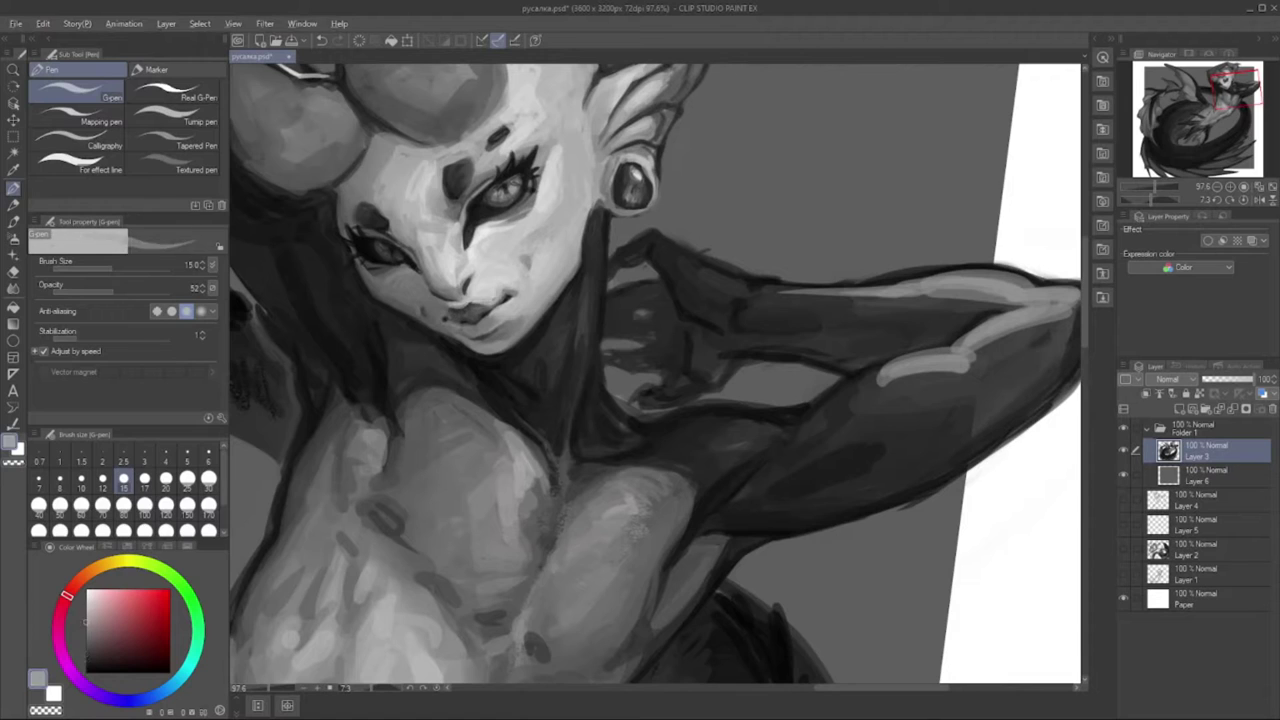
- Refine the nose and lips with sampled light and dark greys, and reduce the brush size to 12
alt+click(446, 317)
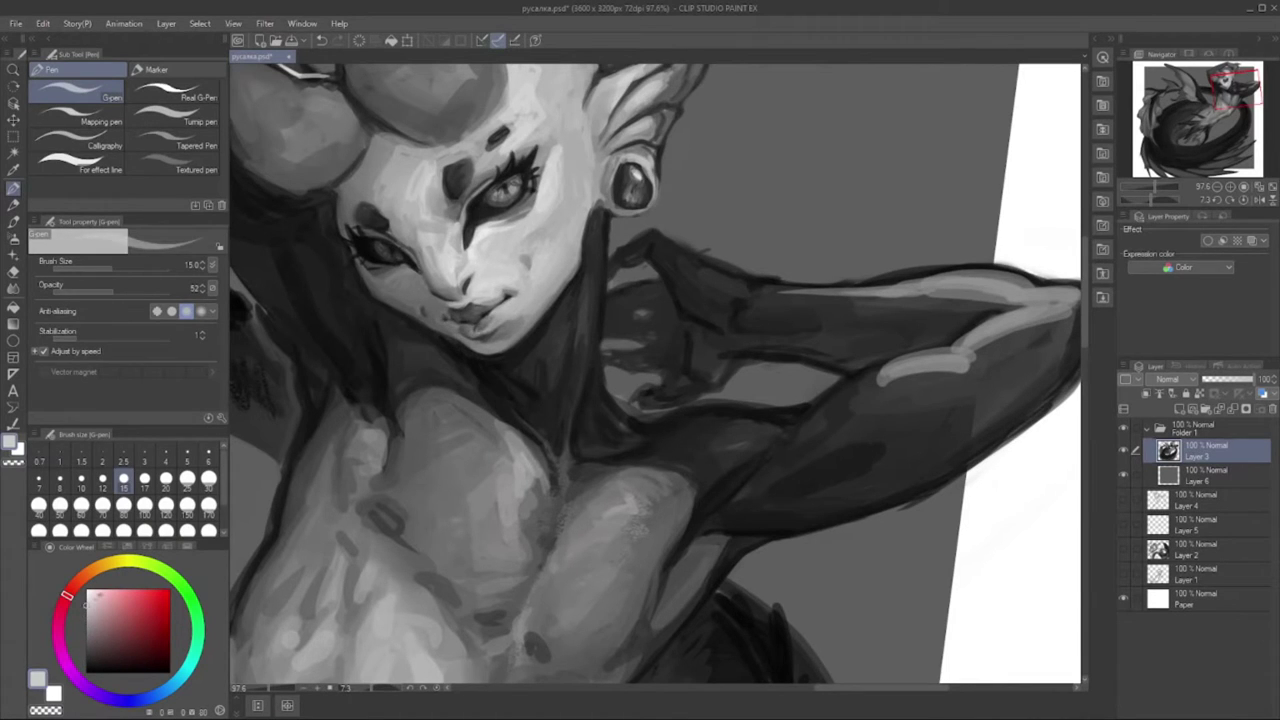
alt+click(455, 290)
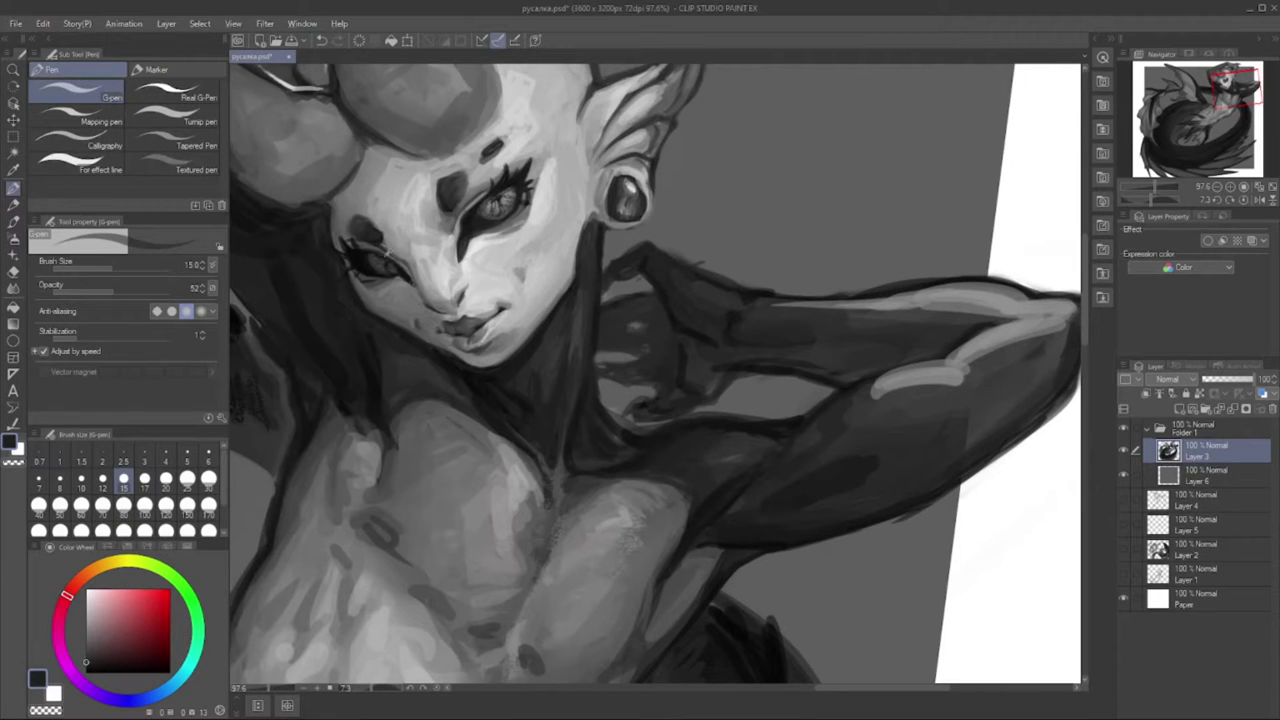
key(bracketleft)
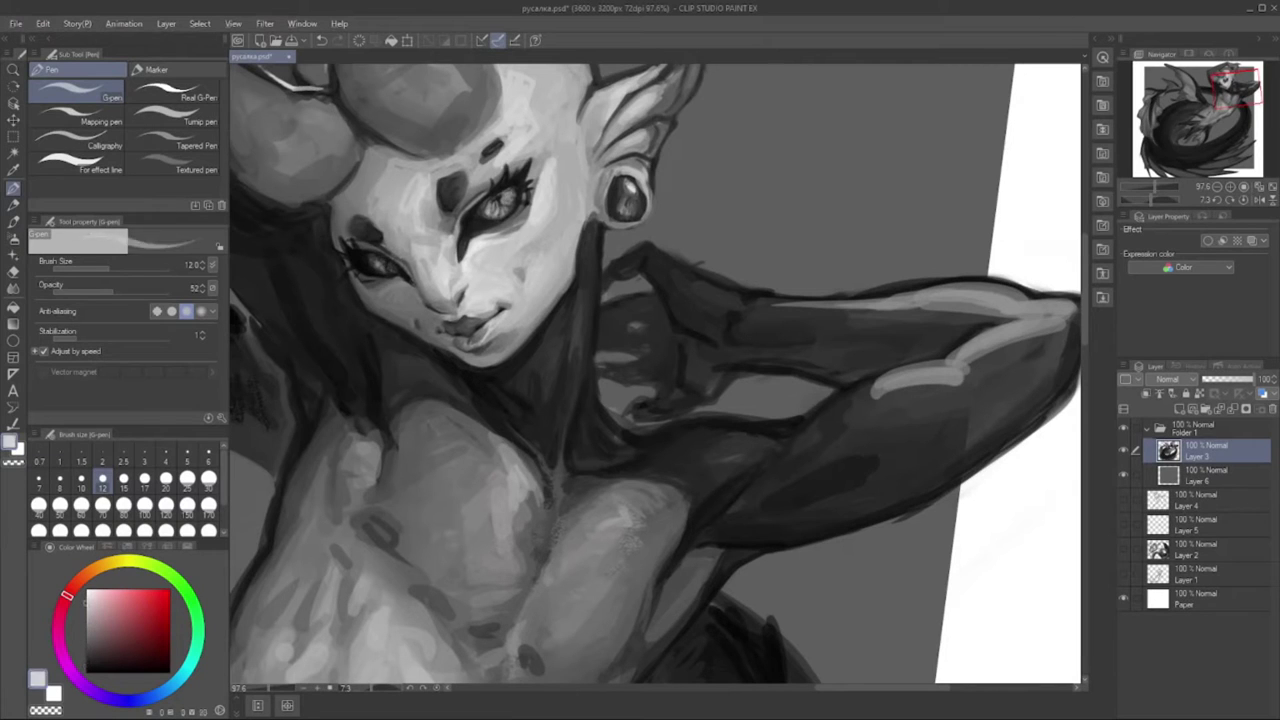
- Touch up both eyes and shade the chin beneath the lips with greys sampled from the face
alt+click(511, 195)
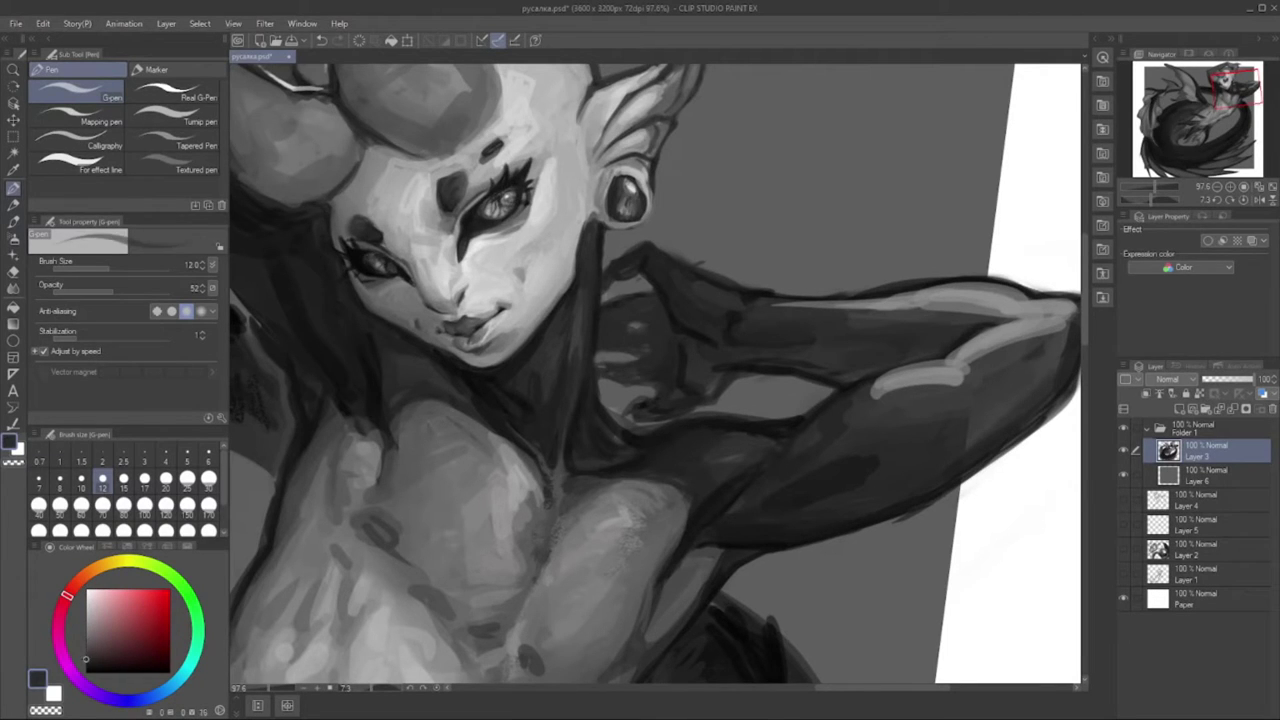
alt+click(375, 256)
drag(370, 254, 381, 262)
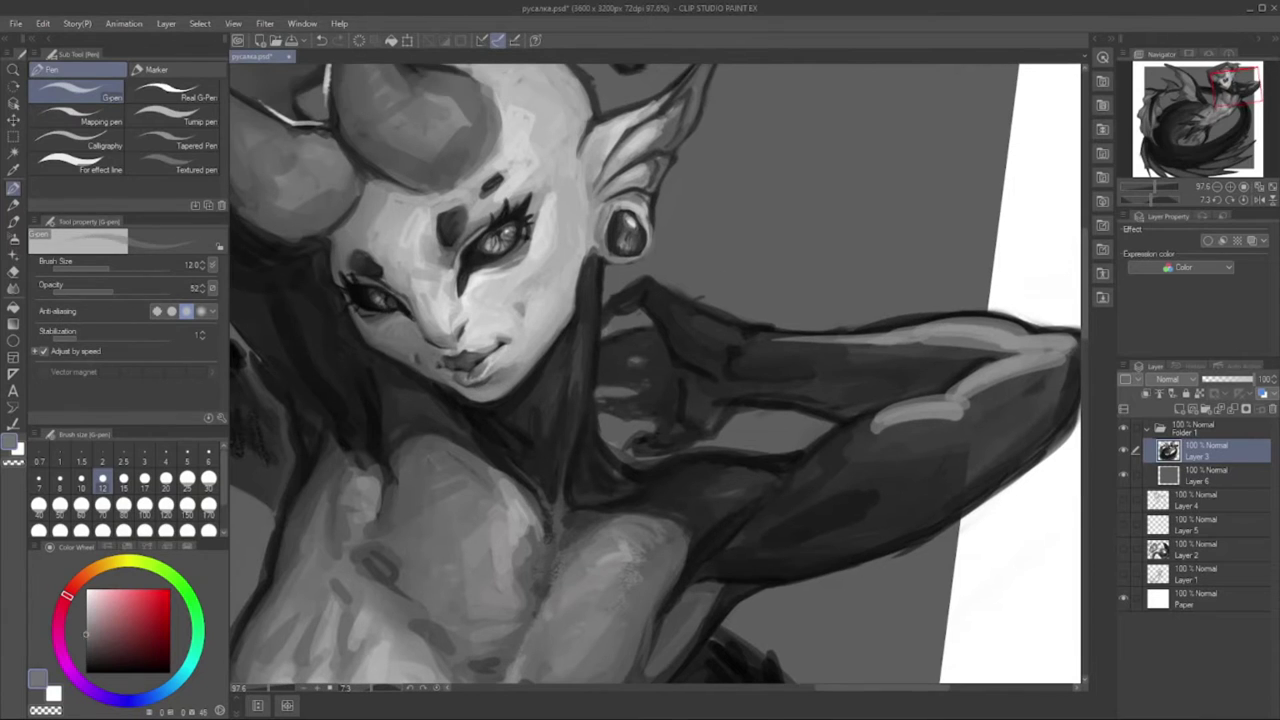
alt+click(512, 360)
drag(507, 372, 486, 390)
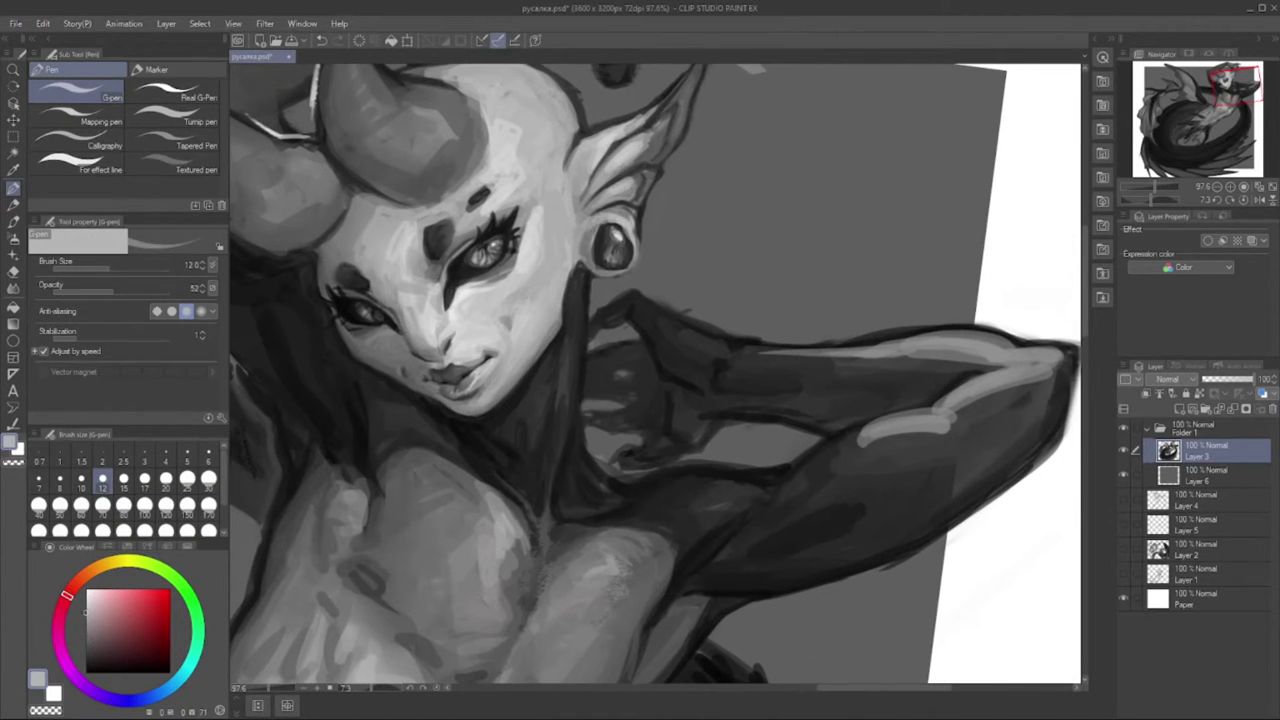
- Touch up the earring, the ear fin and the far edge of the face with sampled light and dark greys
alt+click(615, 255)
alt+click(639, 169)
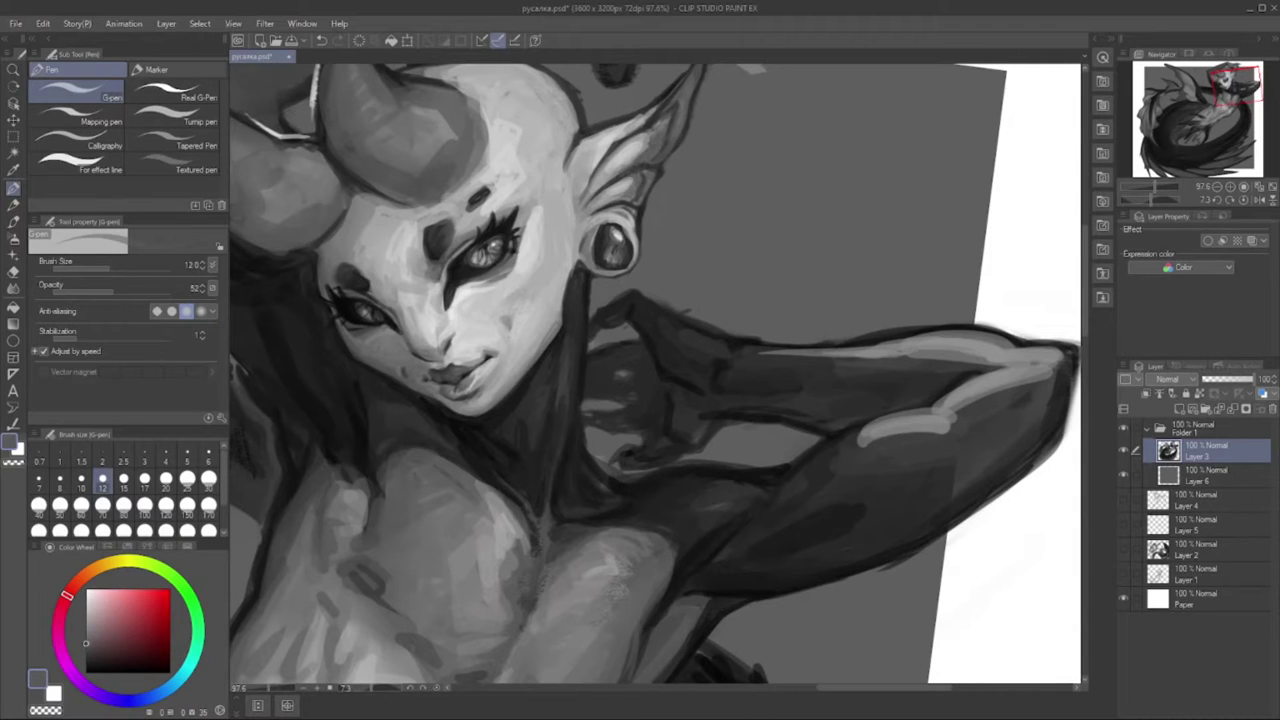
alt+click(318, 270)
alt+click(318, 276)
alt+click(336, 292)
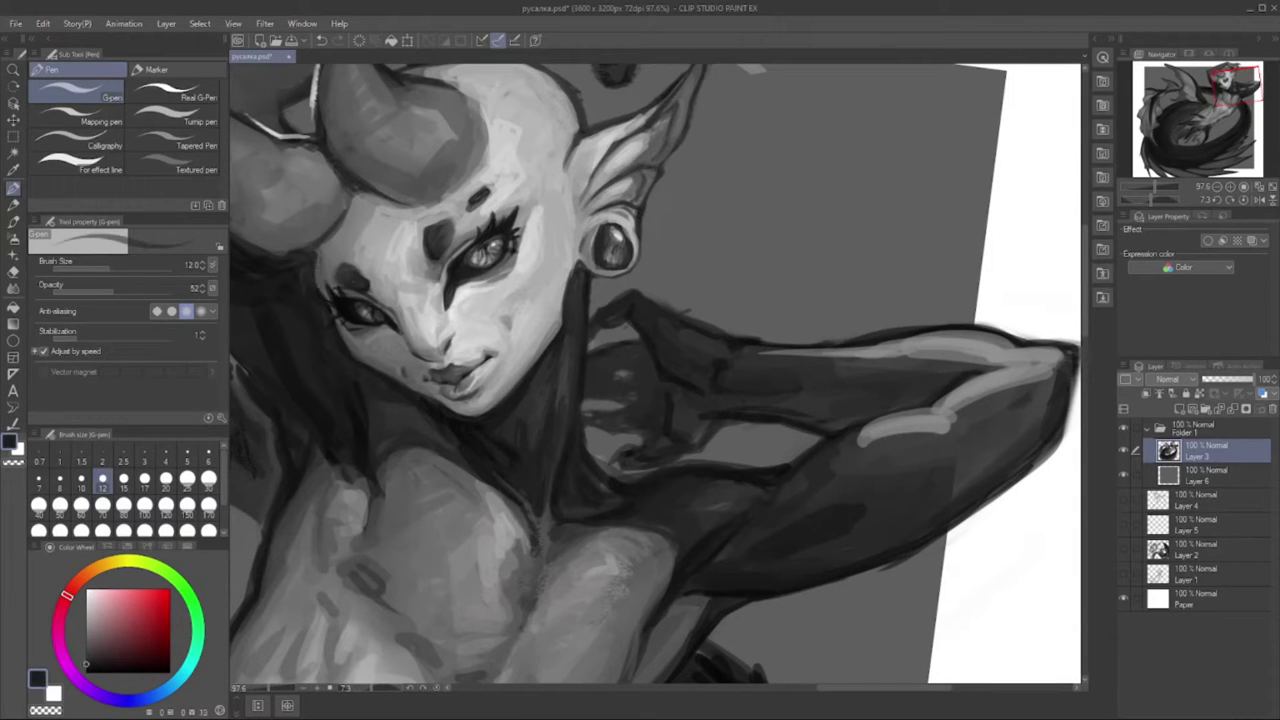
- Soften the dark marks above the near eye and on the forehead with a sampled grey and the Blend tool
alt+click(447, 229)
key(j)
key(p)
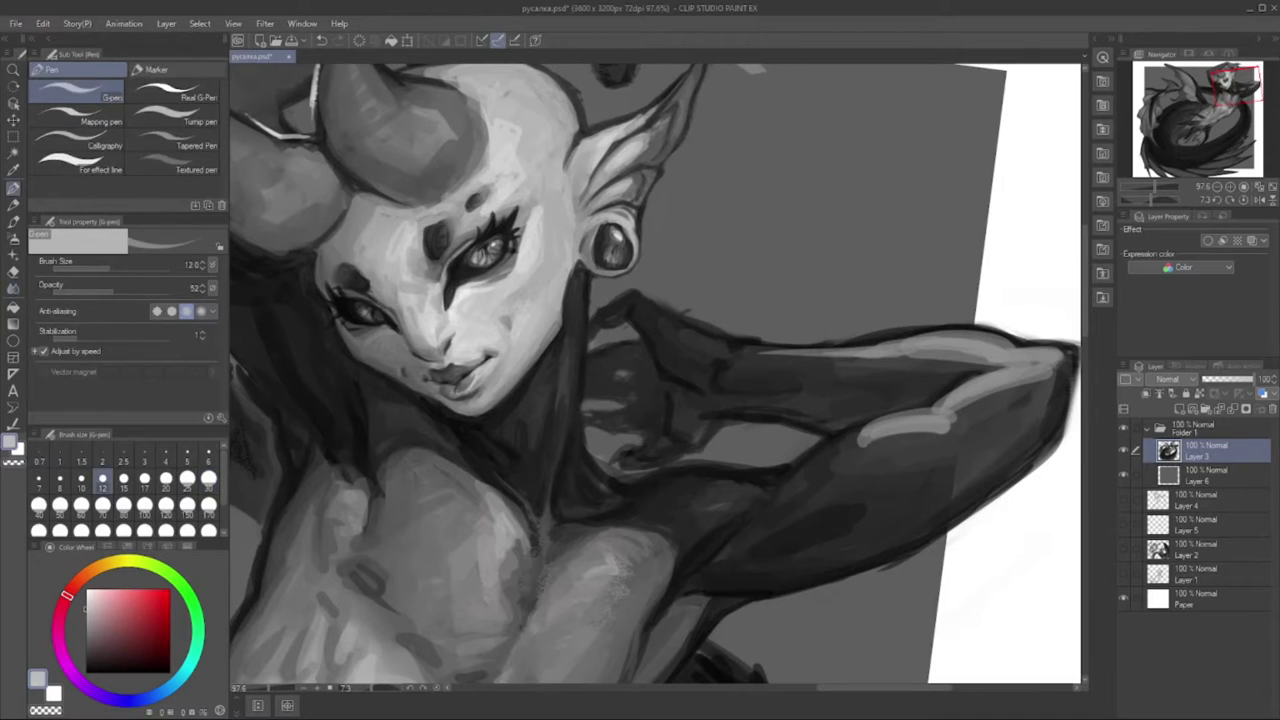
- Blend the rough strokes along the centre line of the chest up to the base of the neck
key(j)
drag(532, 597, 546, 536)
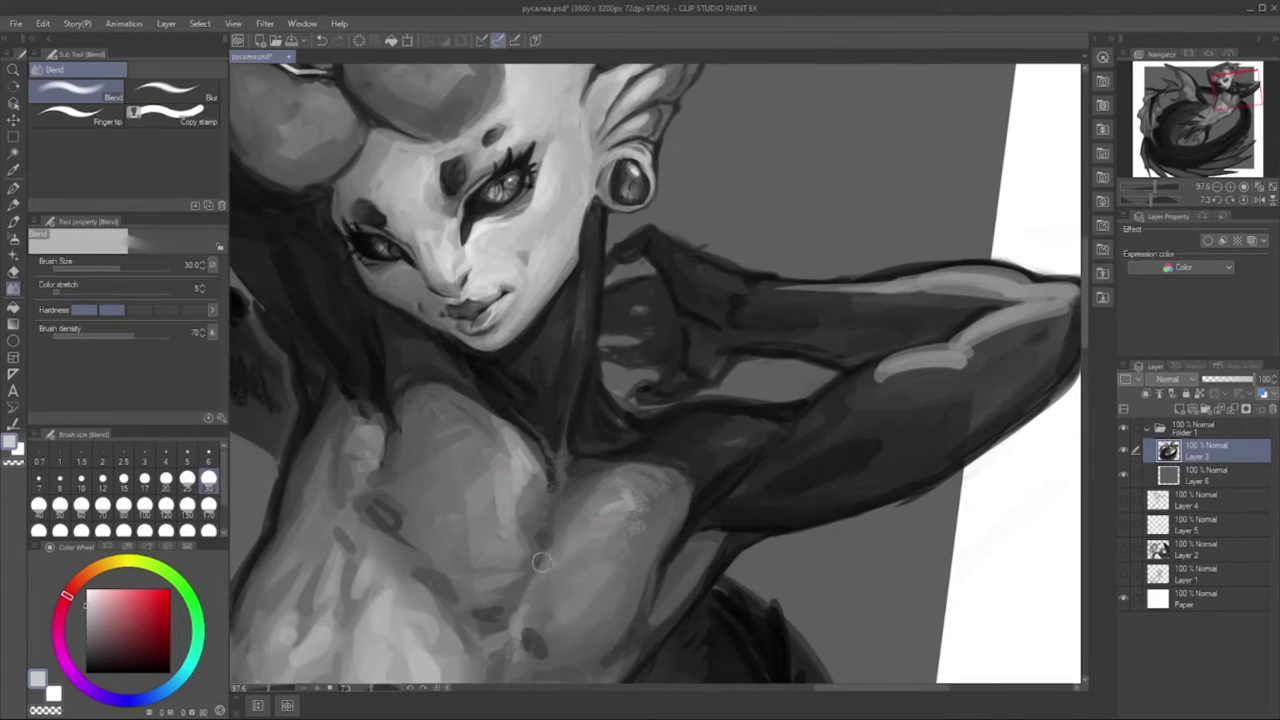
drag(548, 490, 588, 350)
- Rework the chest and the shading by the raised shoulder with sampled greys, enlarging the G-pen brush to 25
key(p)
alt+click(600, 466)
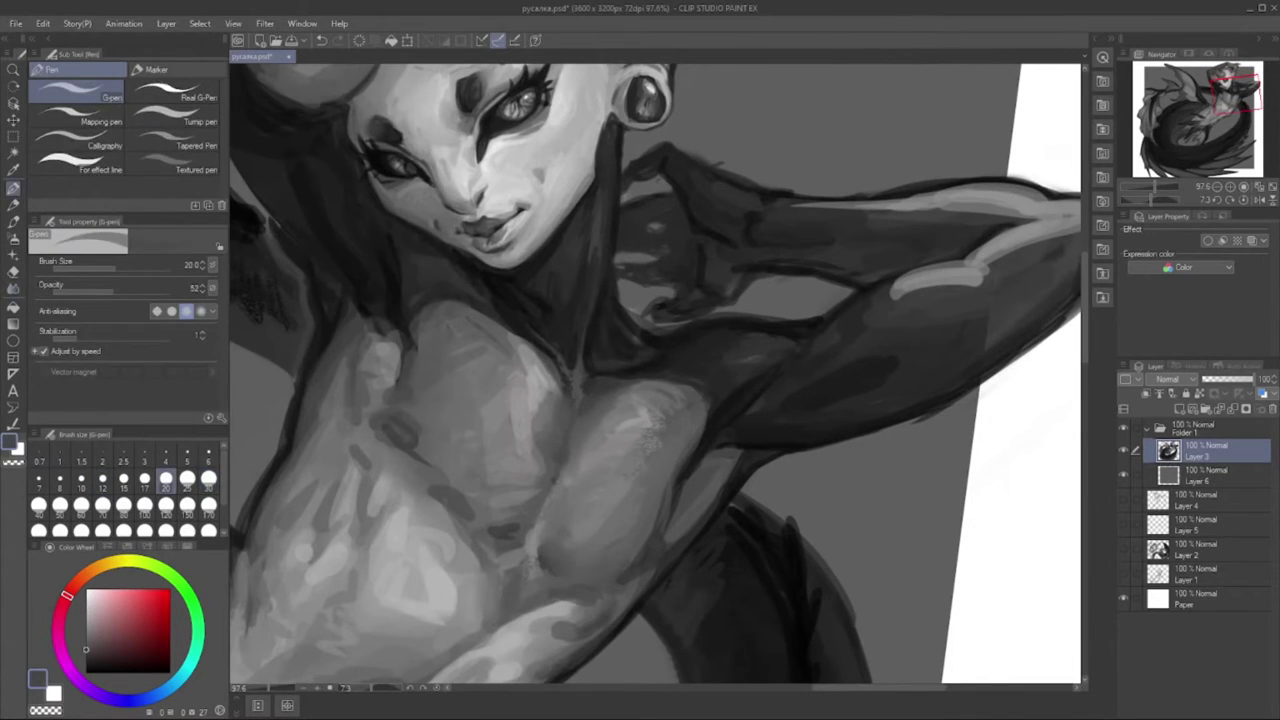
mouse_move(600, 466)
mouse_down()
mouse_move(640, 506)
mouse_move(520, 380)
mouse_up()
key(bracketright)
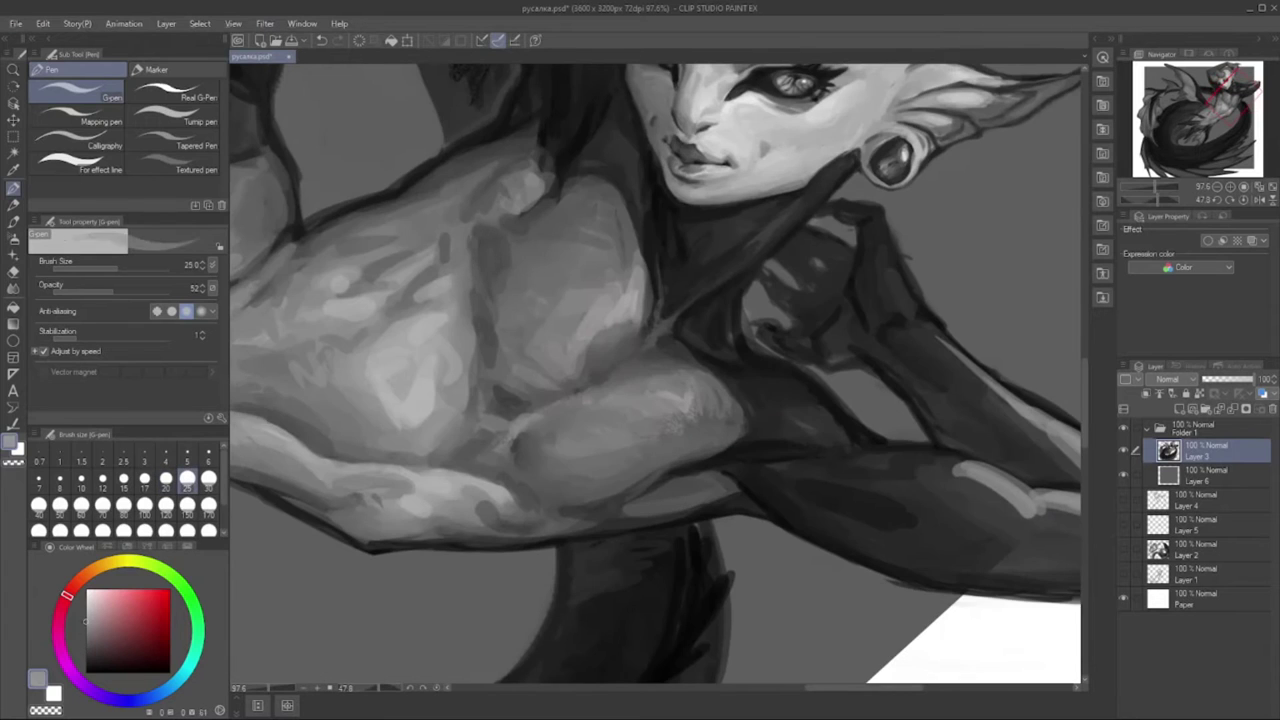
alt+click(500, 210)
mouse_move(470, 195)
mouse_down()
mouse_move(510, 183)
mouse_move(485, 210)
mouse_up()
- Reset the canvas rotation and shade the lower edges of the chest muscles with sampled mid greys
key(ctrl+at)
alt+click(610, 455)
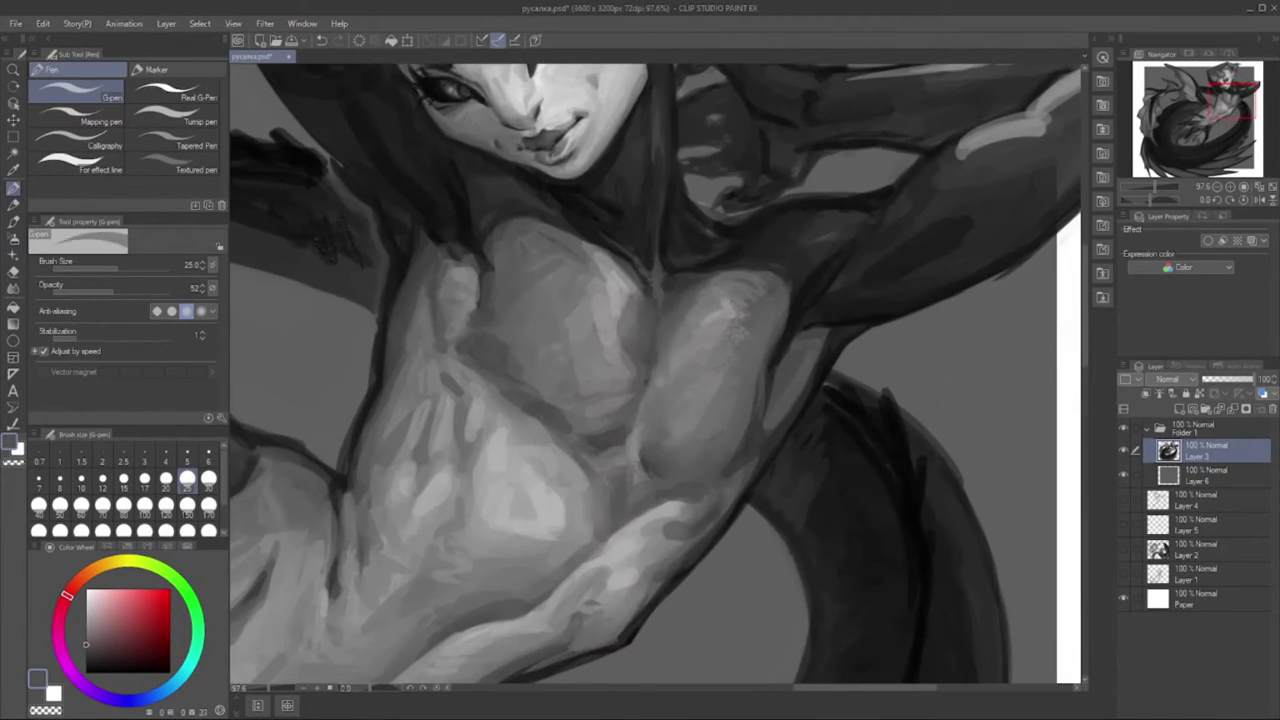
alt+click(662, 467)
drag(650, 400, 725, 372)
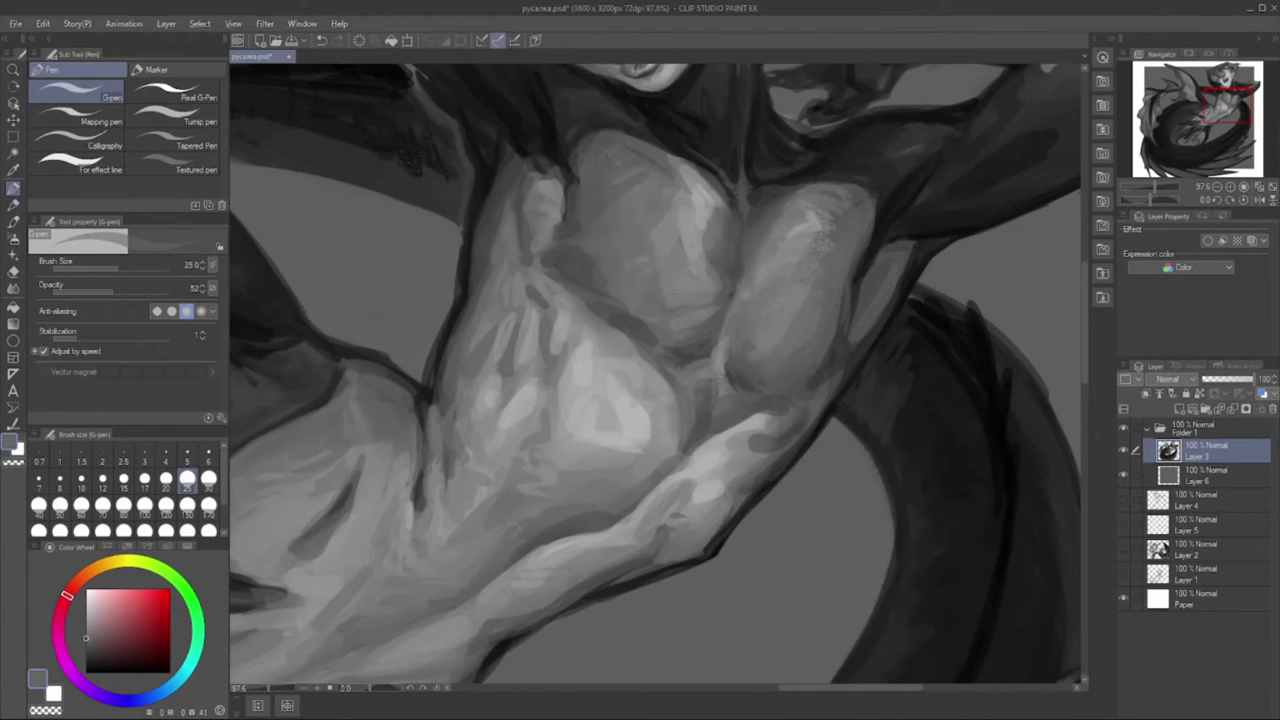
drag(640, 400, 740, 330)
- Add a clipped Soft light layer and tint the upper tail, hip and lower tail fin dark brown with brush sizes 100 and 200
scroll(824, 250, down, 5)
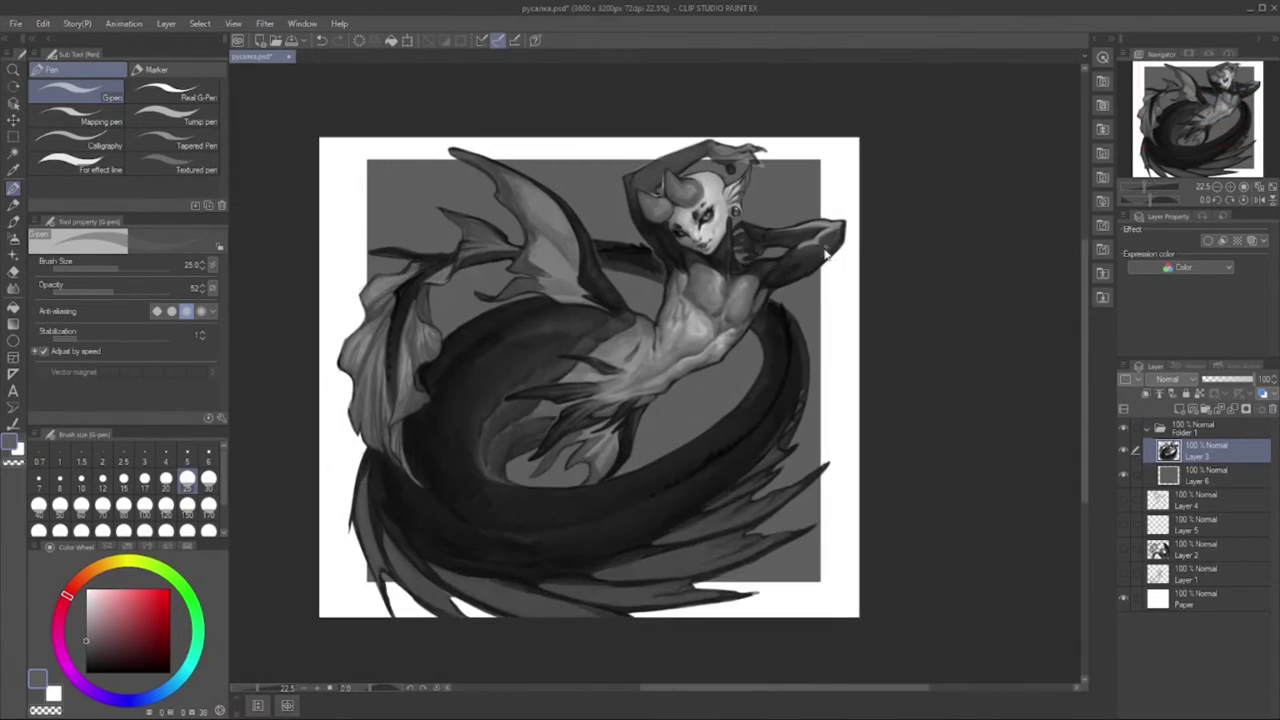
key(ctrl+shift+n)
drag(520, 372, 652, 346)
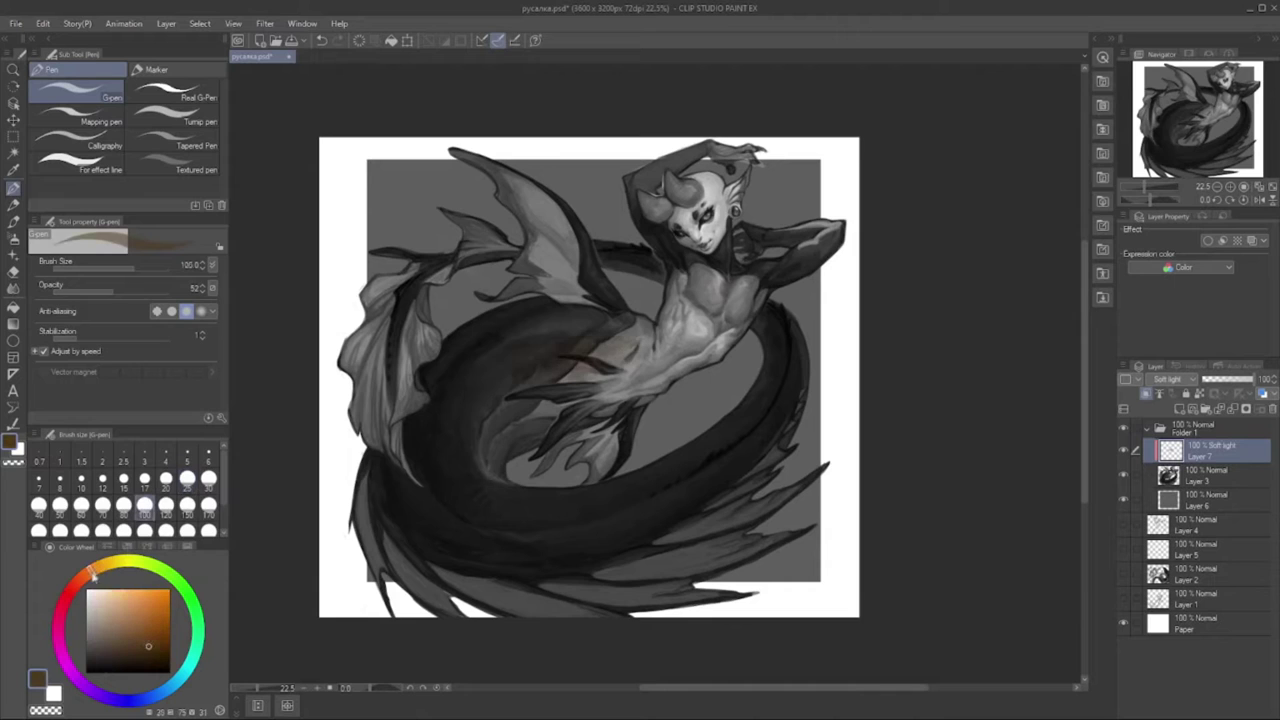
drag(470, 380, 588, 300)
drag(412, 405, 624, 305)
drag(484, 400, 488, 460)
drag(360, 605, 455, 478)
drag(478, 470, 555, 400)
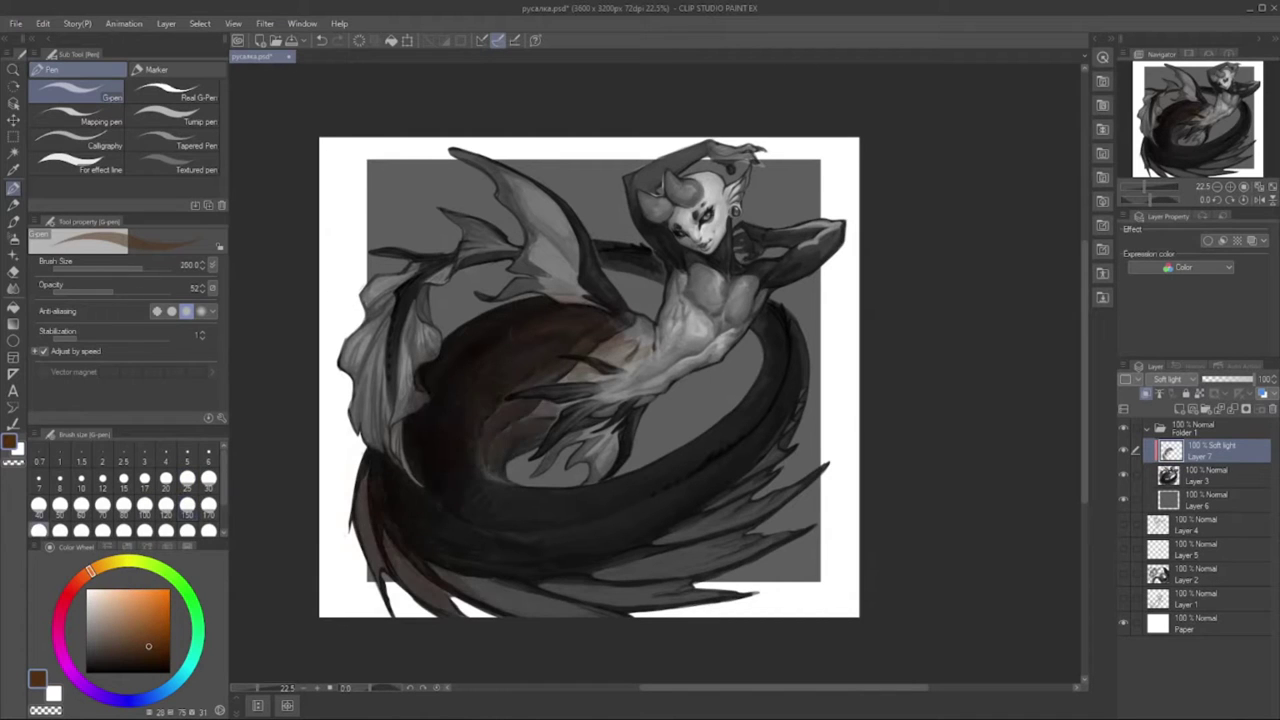
- Tint the hip fins, torso, neck and horns with progressively lighter orange-browns on the Soft light layer
click(146, 628)
mouse_move(535, 468)
mouse_down()
mouse_move(602, 378)
mouse_move(680, 362)
mouse_up()
click(126, 614)
mouse_move(600, 410)
mouse_down()
mouse_move(665, 380)
mouse_move(745, 272)
mouse_up()
drag(700, 360, 750, 325)
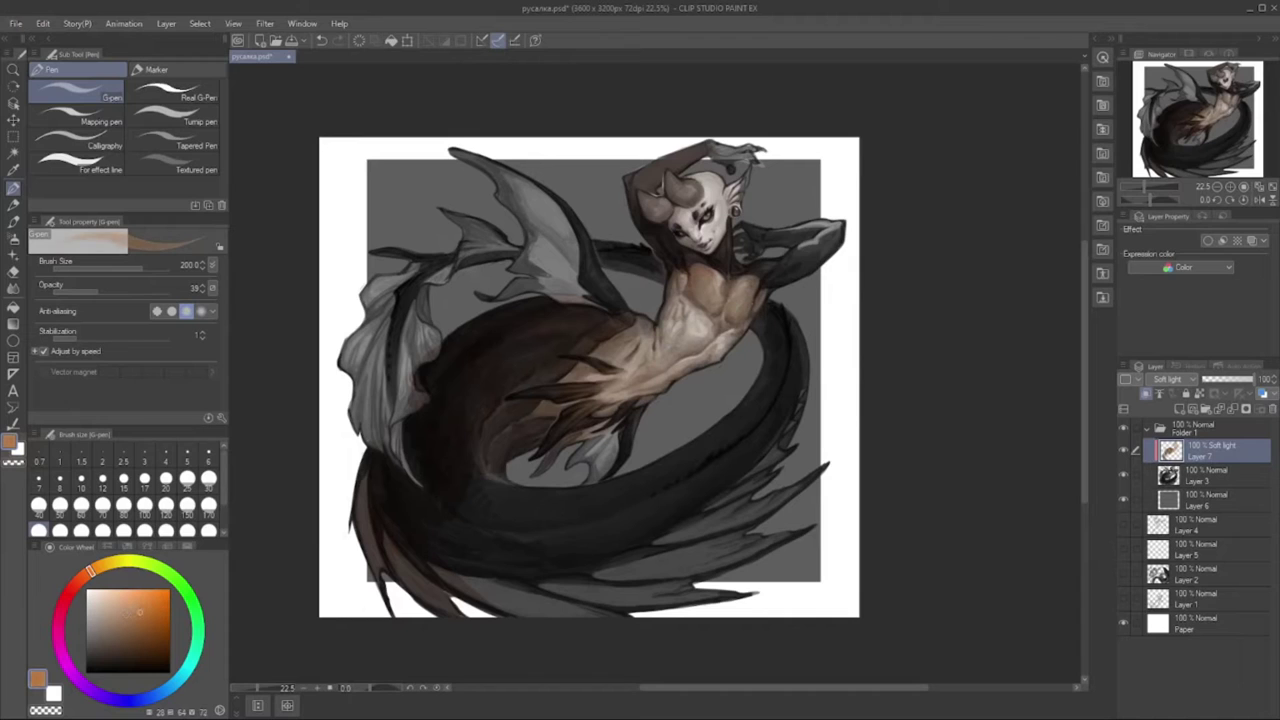
- Tint the large back fin, the lower tail fins and the curled tail-end fin with orange and dark brown tones
click(136, 606)
click(139, 617)
click(136, 651)
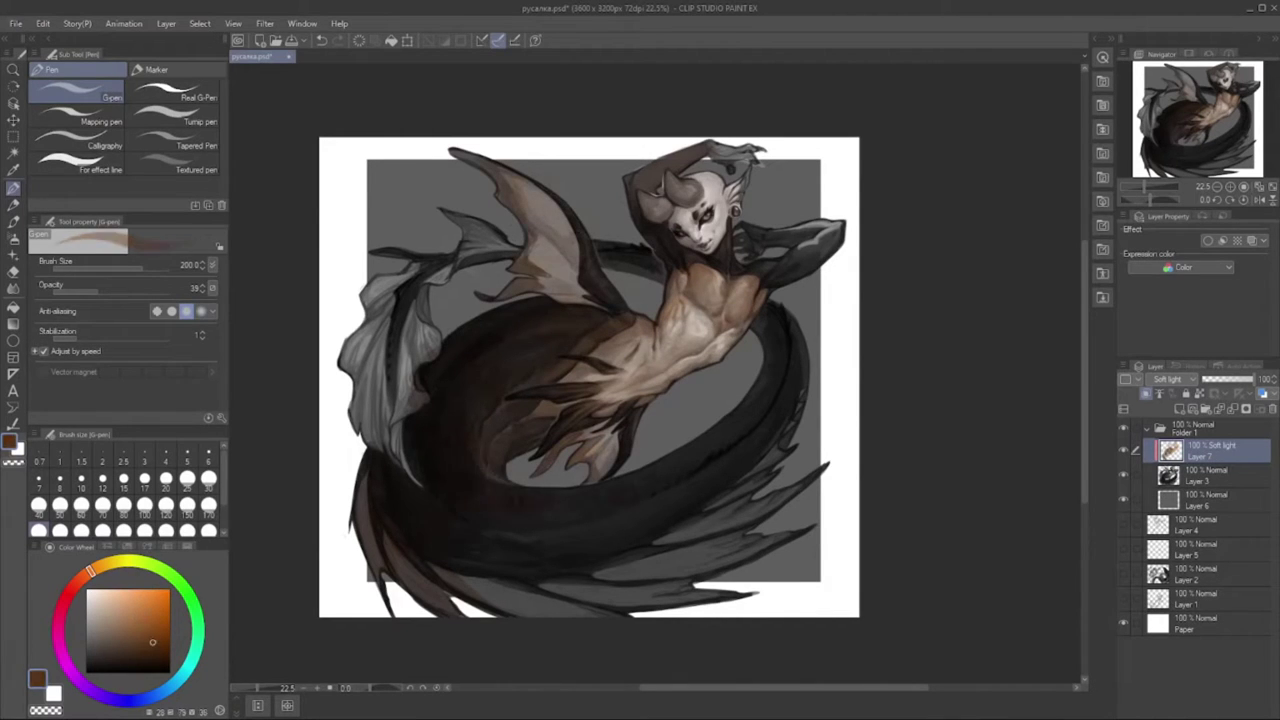
mouse_move(470, 592)
mouse_down()
mouse_move(740, 556)
mouse_move(766, 506)
mouse_up()
drag(352, 272, 412, 370)
drag(360, 336, 432, 446)
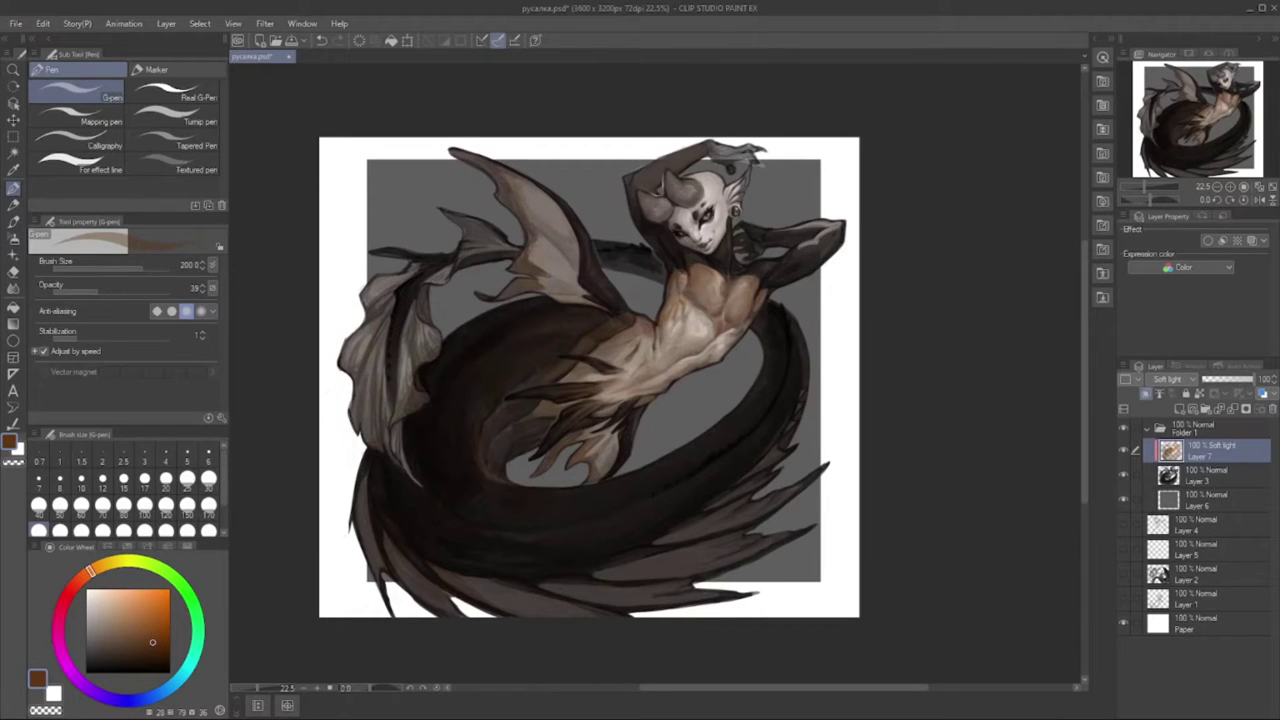
- Warm the membranes of the tail-end and lower tail fins with light orange, using brush sizes 150 and 80
click(128, 610)
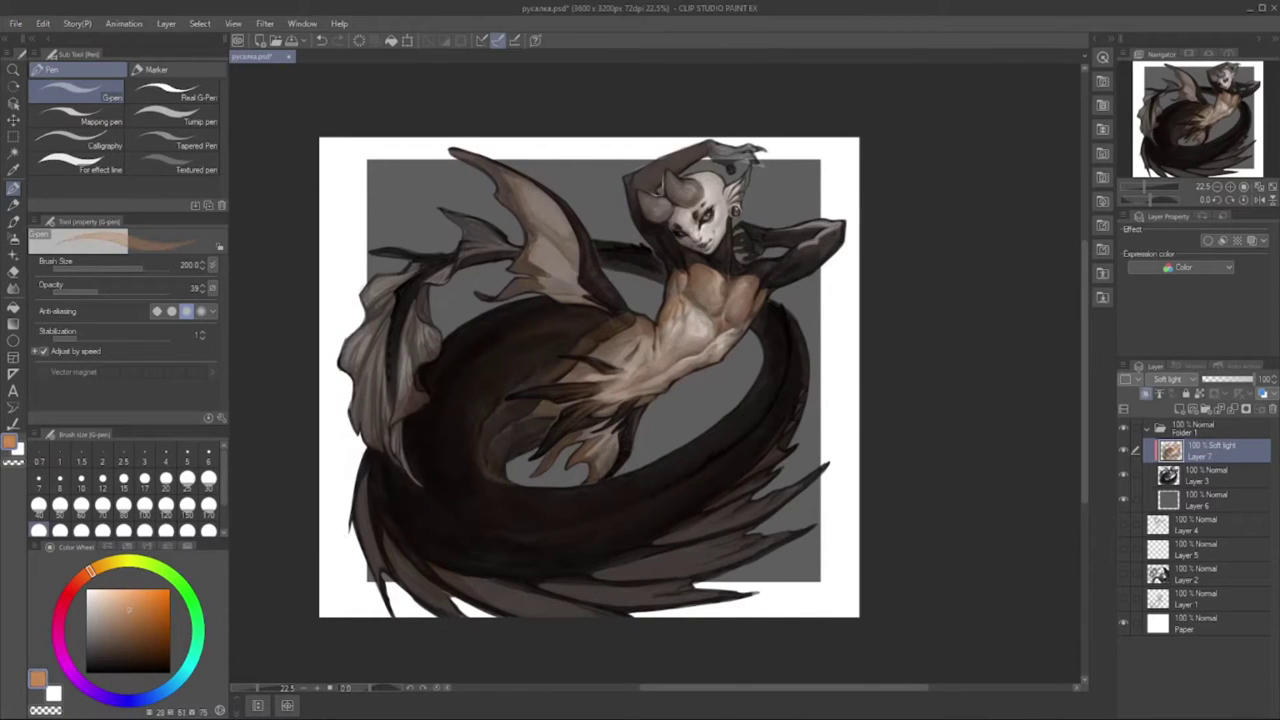
drag(400, 316, 430, 360)
click(187, 505)
drag(372, 294, 402, 274)
drag(346, 382, 380, 334)
drag(368, 478, 422, 374)
click(123, 505)
drag(360, 512, 362, 486)
drag(396, 570, 440, 590)
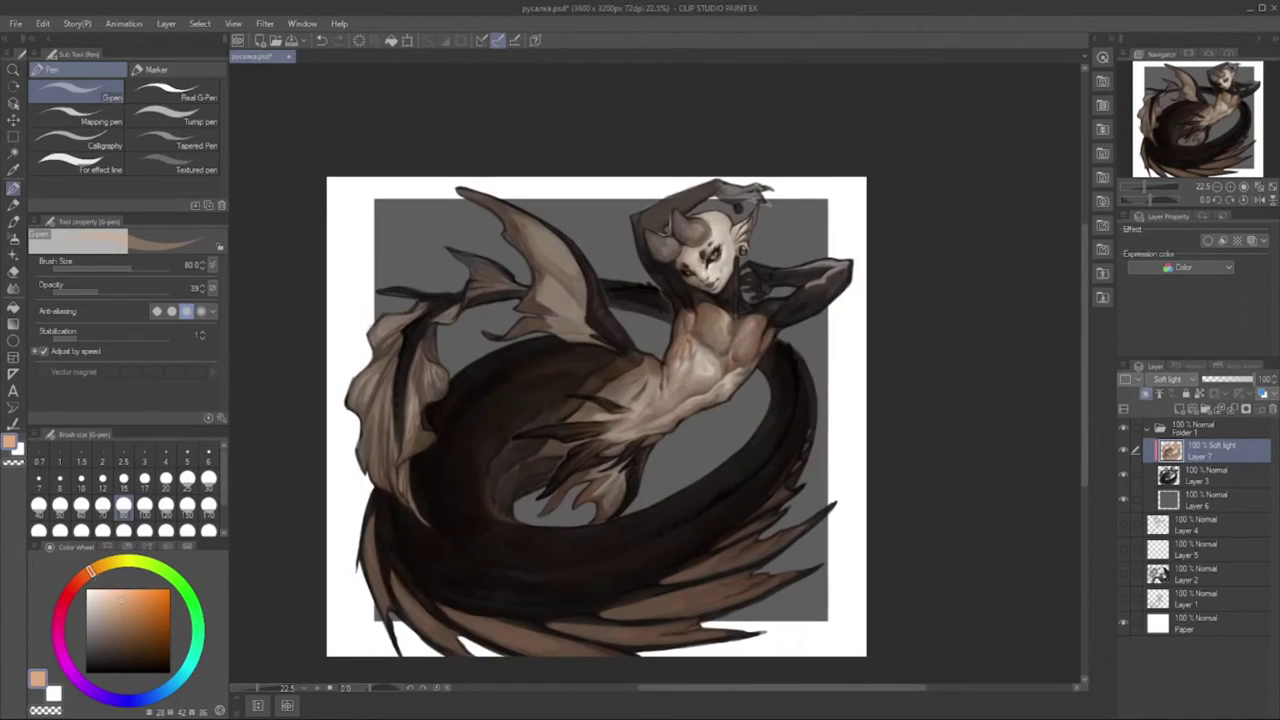
- Add a clipped Multiply layer, tint the horns and chest centre salmon red, and set the brush size to 50
key(ctrl+shift+n)
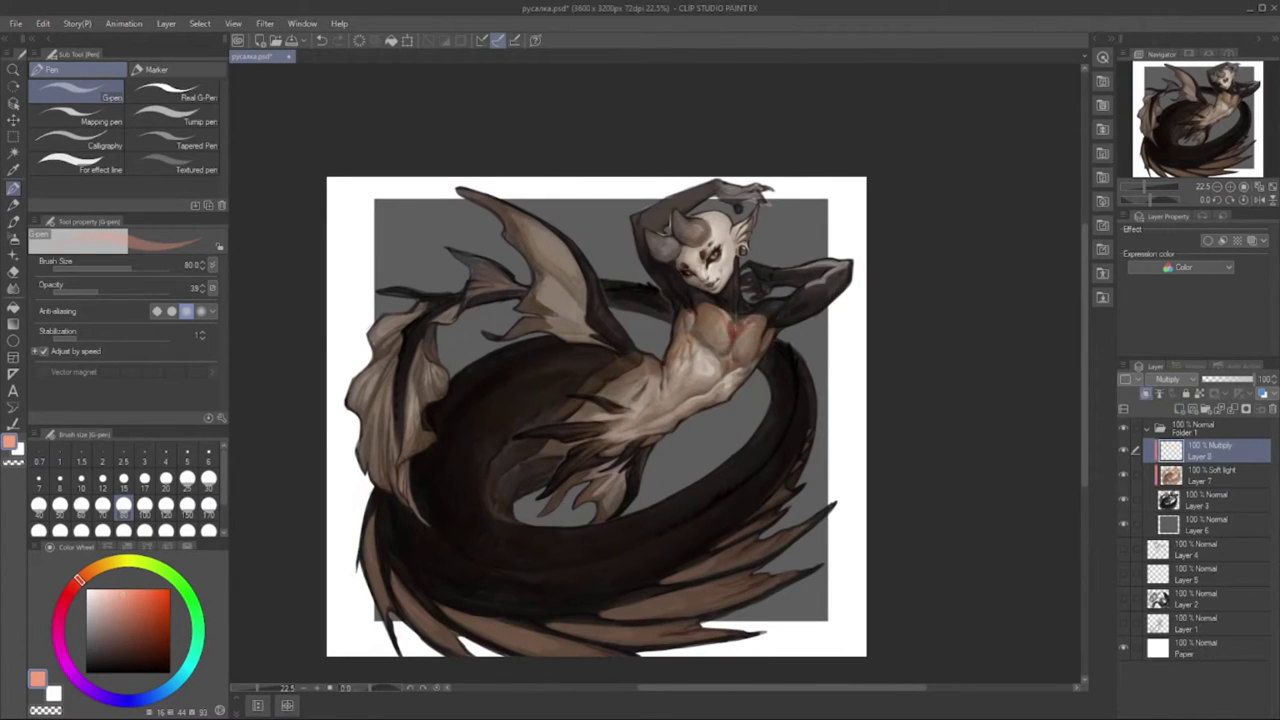
drag(655, 238, 677, 258)
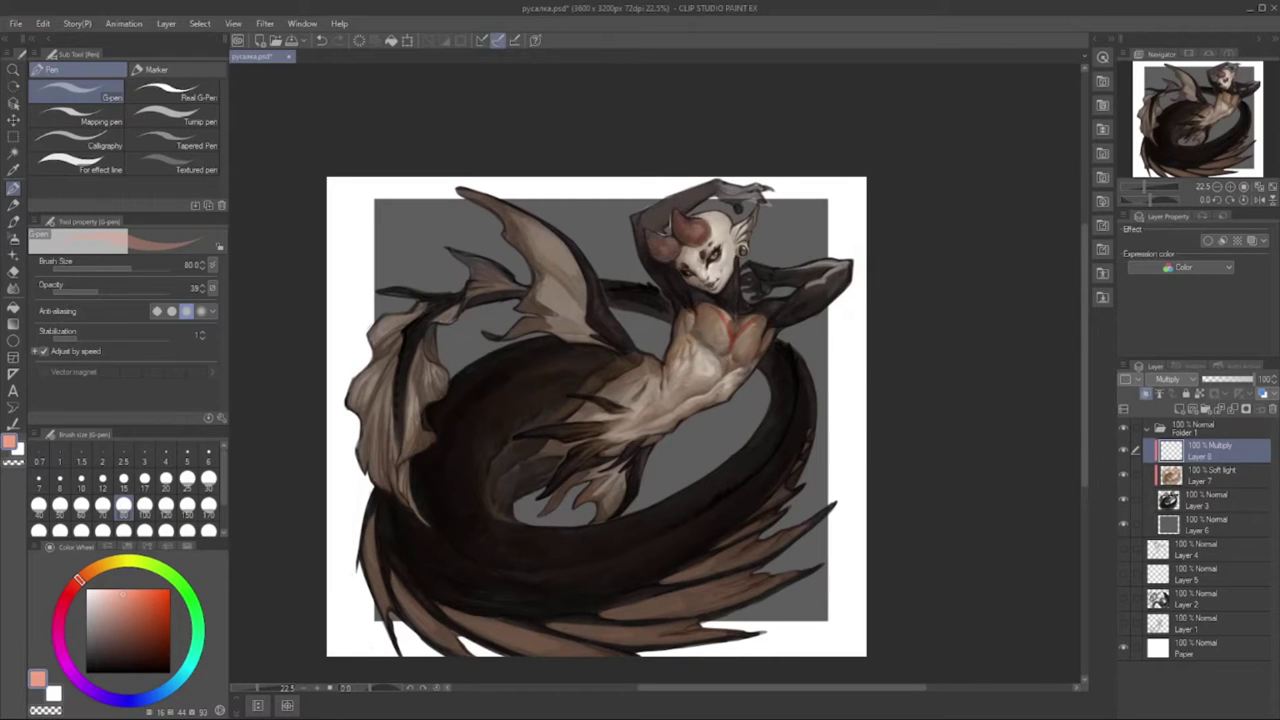
click(209, 479)
click(60, 505)
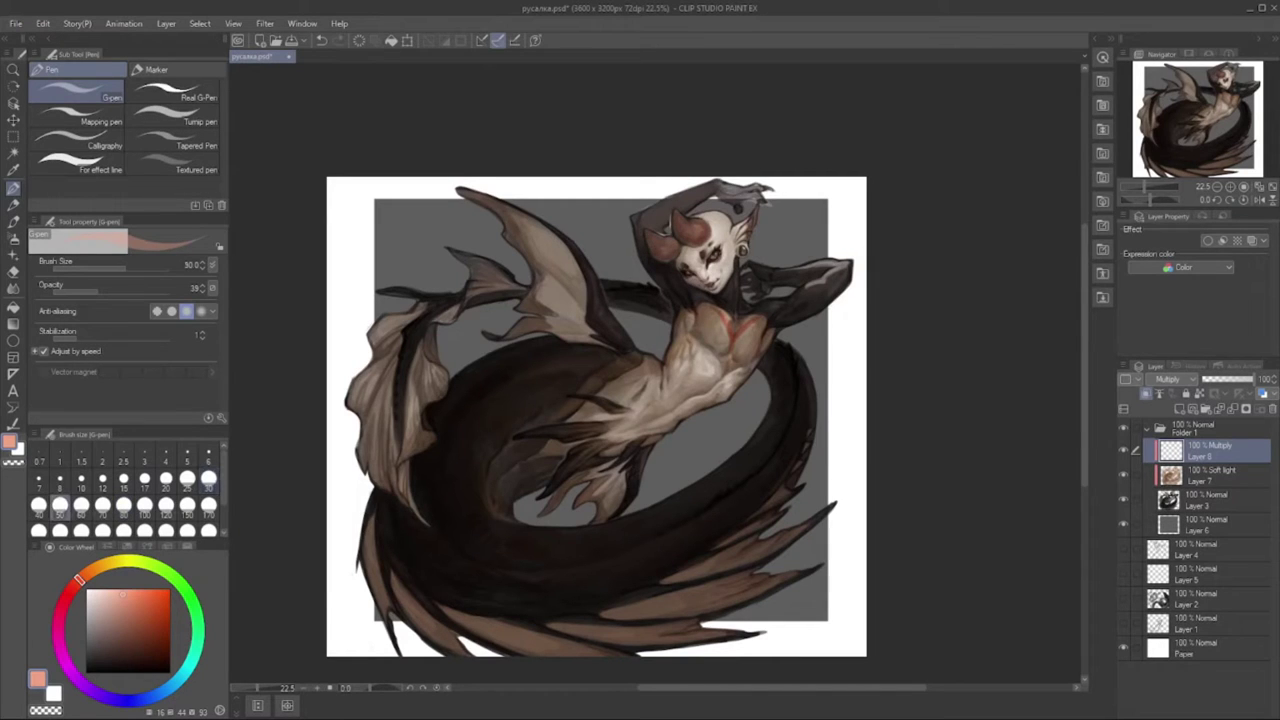
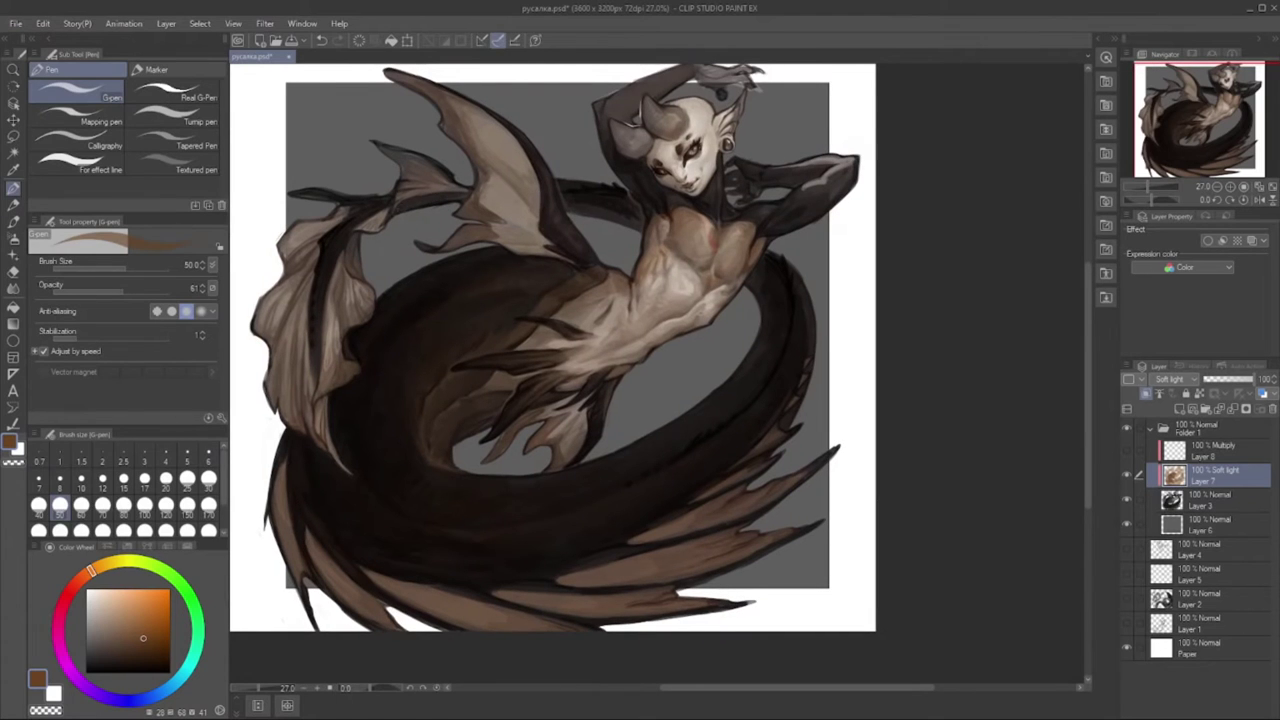
- Deepen the tail's colour with dark brown on the Soft light layer at brush size 60
click(81, 505)
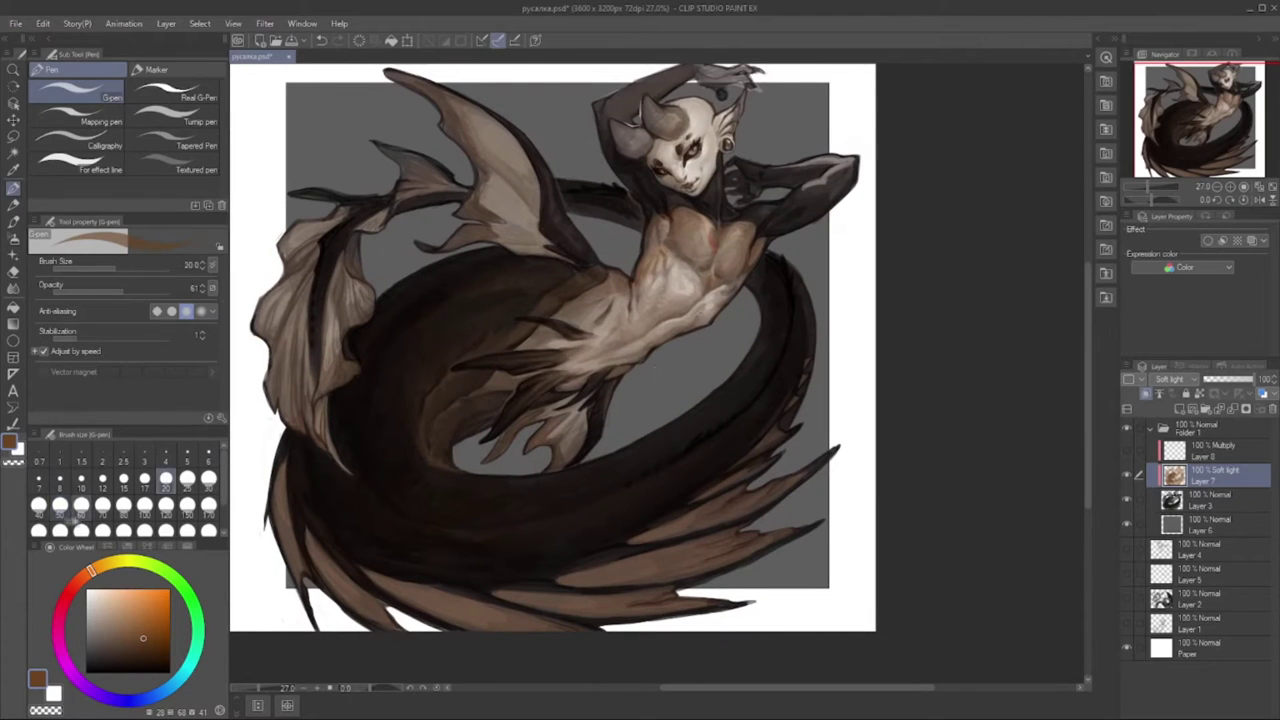
click(128, 631)
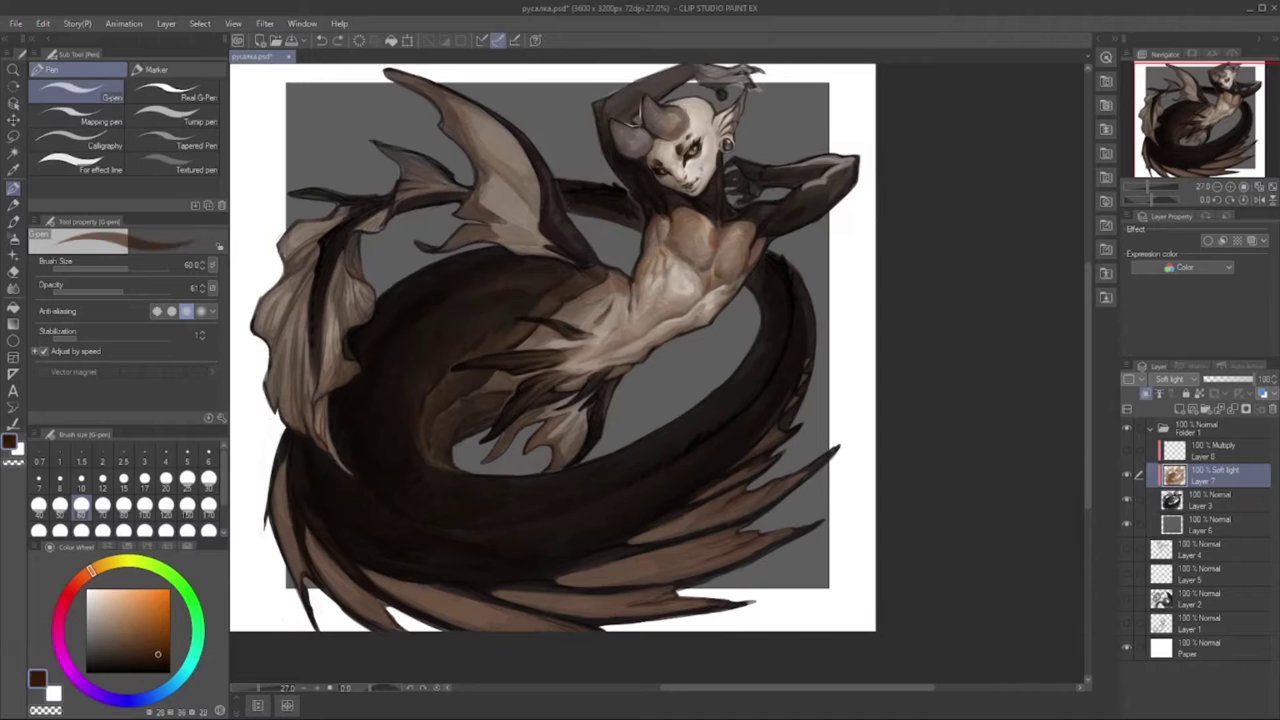
- Warm the mermaid's torso and waist with brown and saturated orange tints on the Soft light layer, mainly at brush size 80
click(131, 631)
click(123, 505)
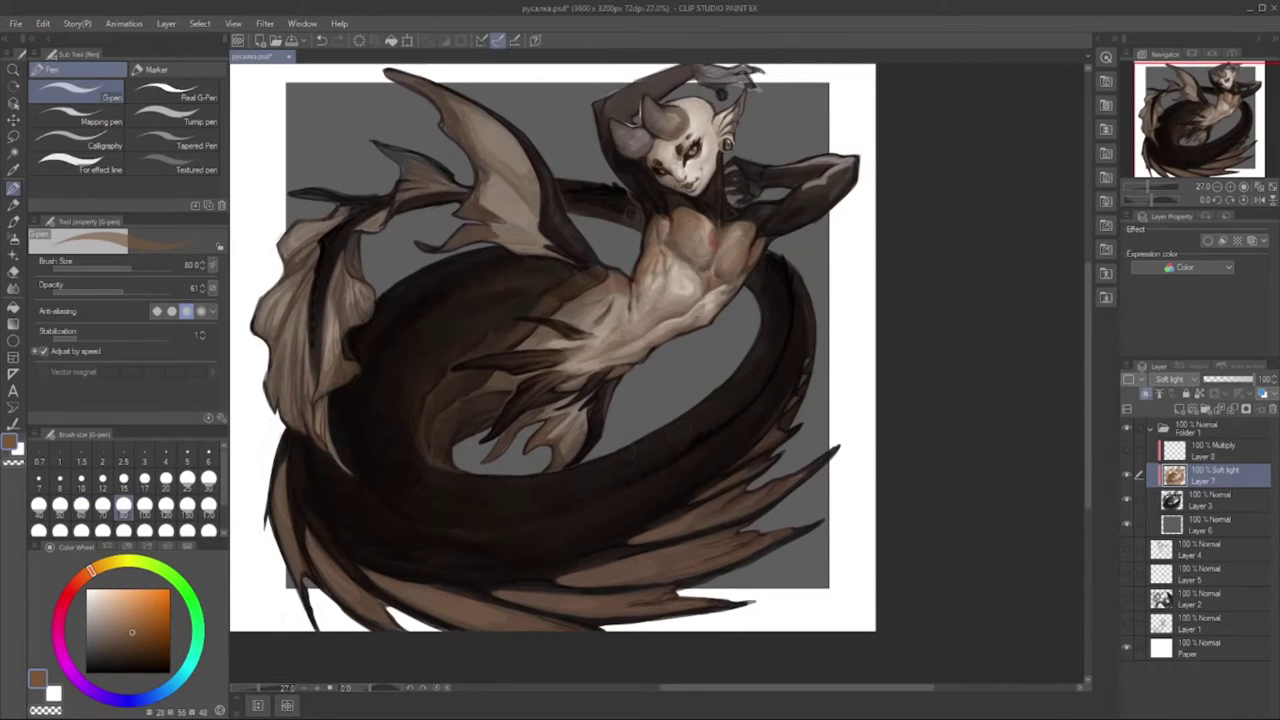
click(139, 640)
click(133, 632)
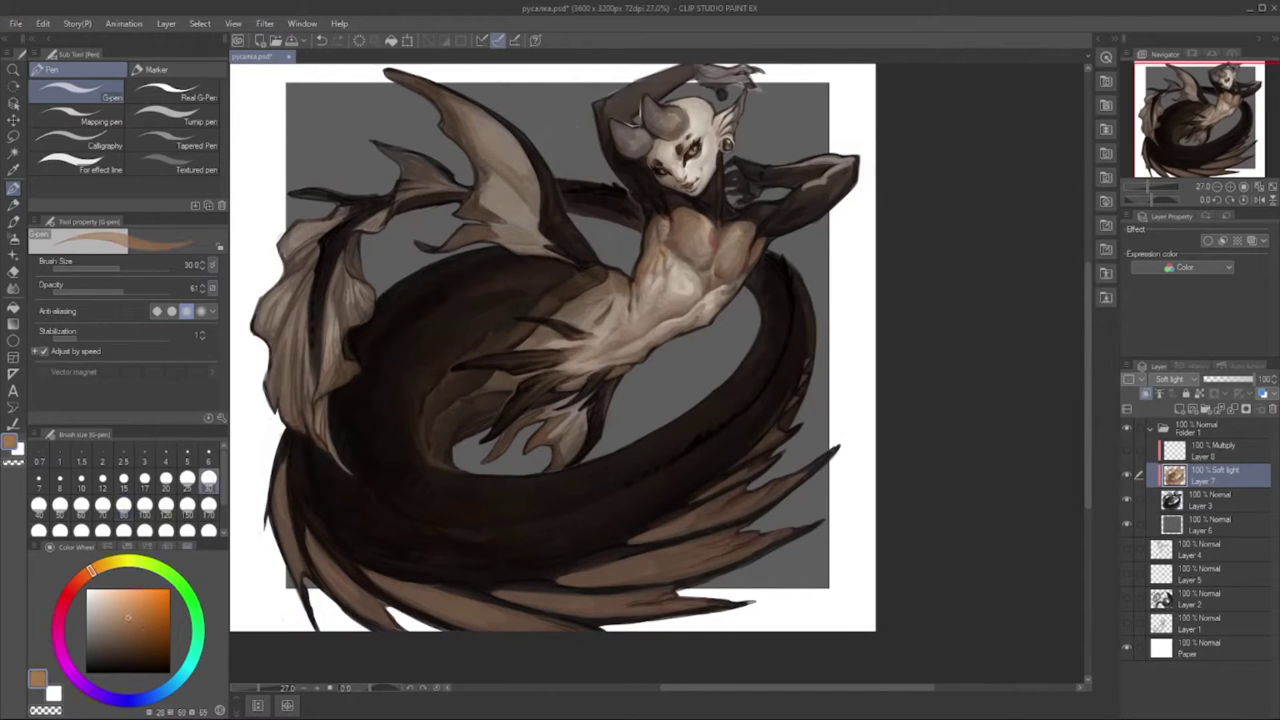
click(157, 606)
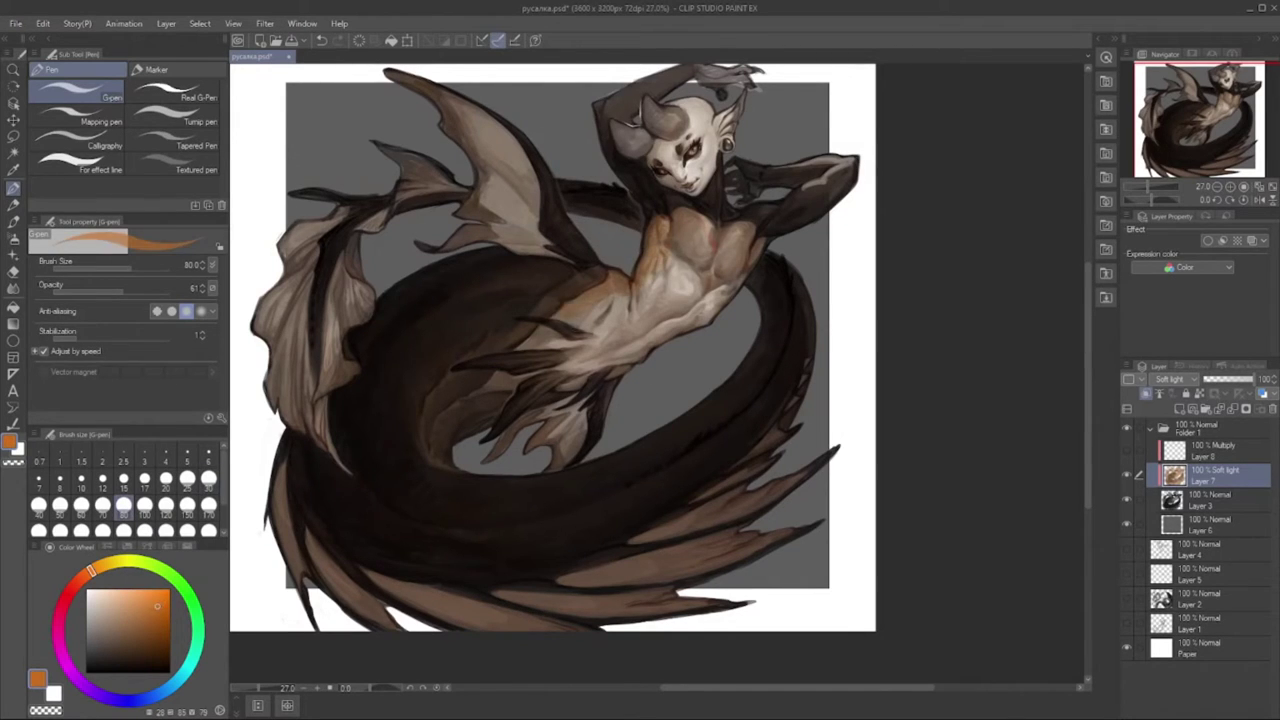
click(156, 626)
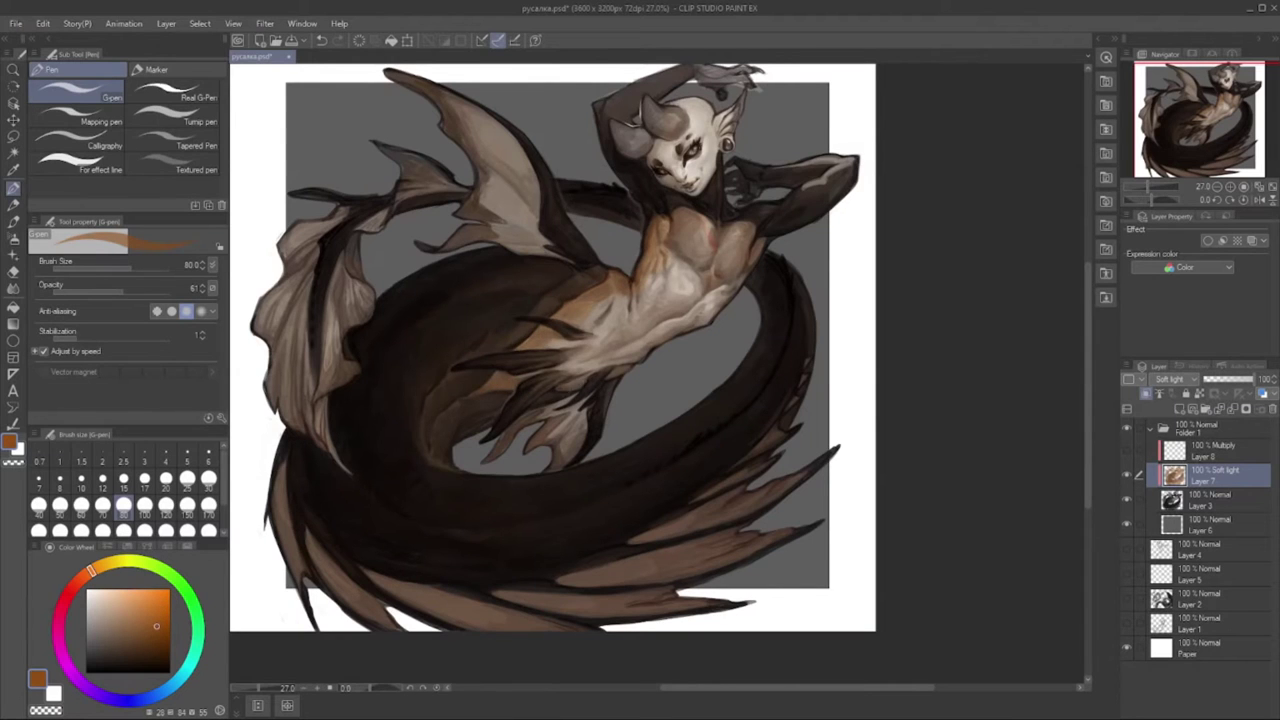
- Deepen the chest with orange and tint the horns, ear and fin tips reddish on the Multiply layer at brush size 80
drag(600, 350, 434, 420)
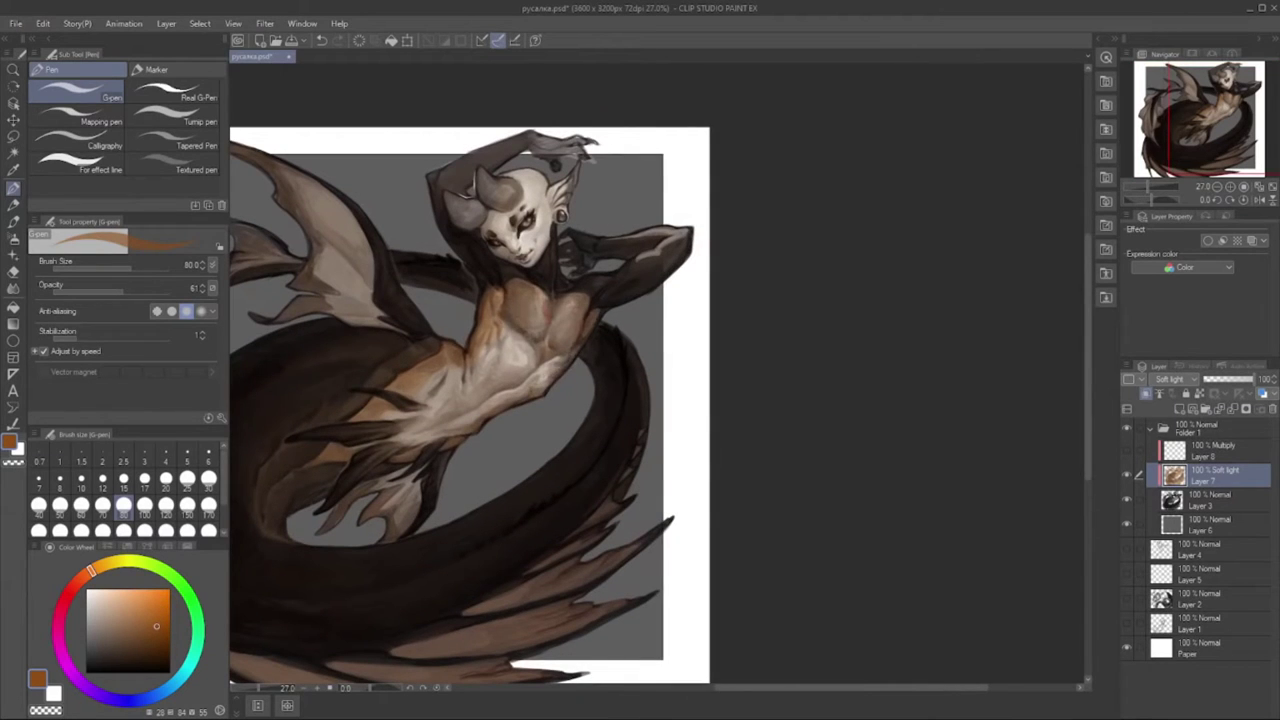
drag(532, 304, 572, 348)
click(150, 604)
drag(522, 292, 576, 326)
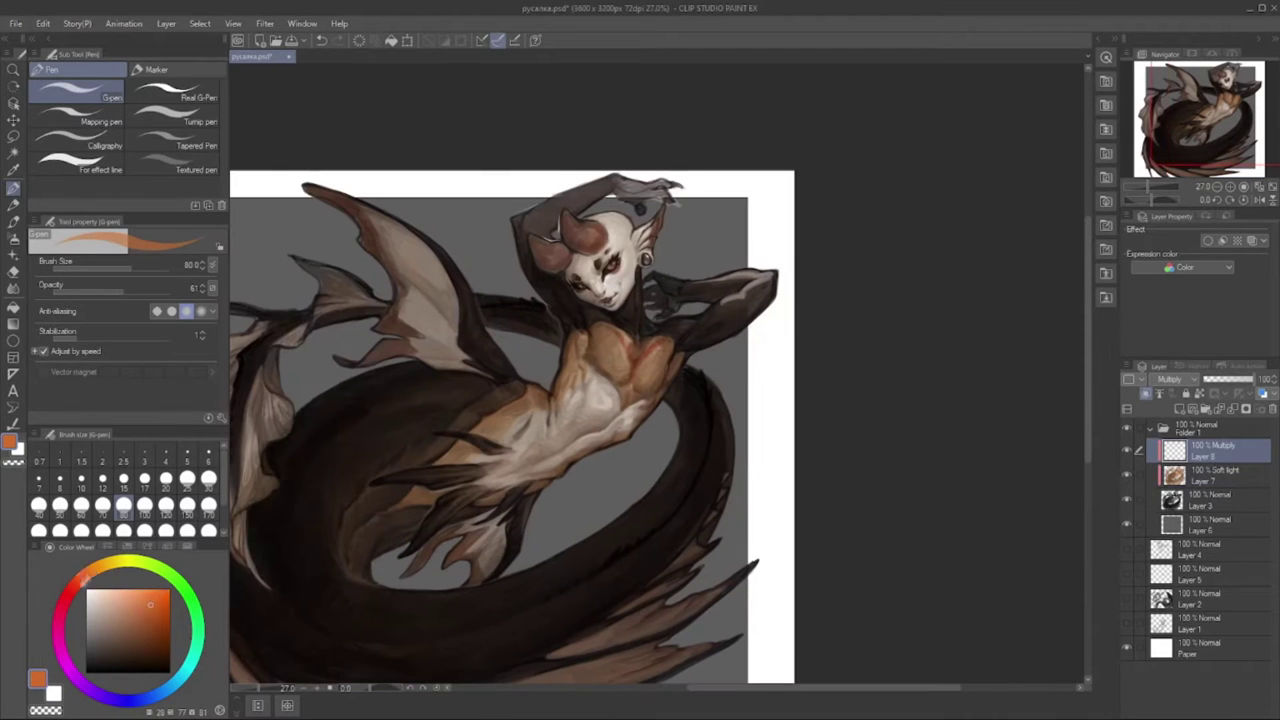
click(79, 579)
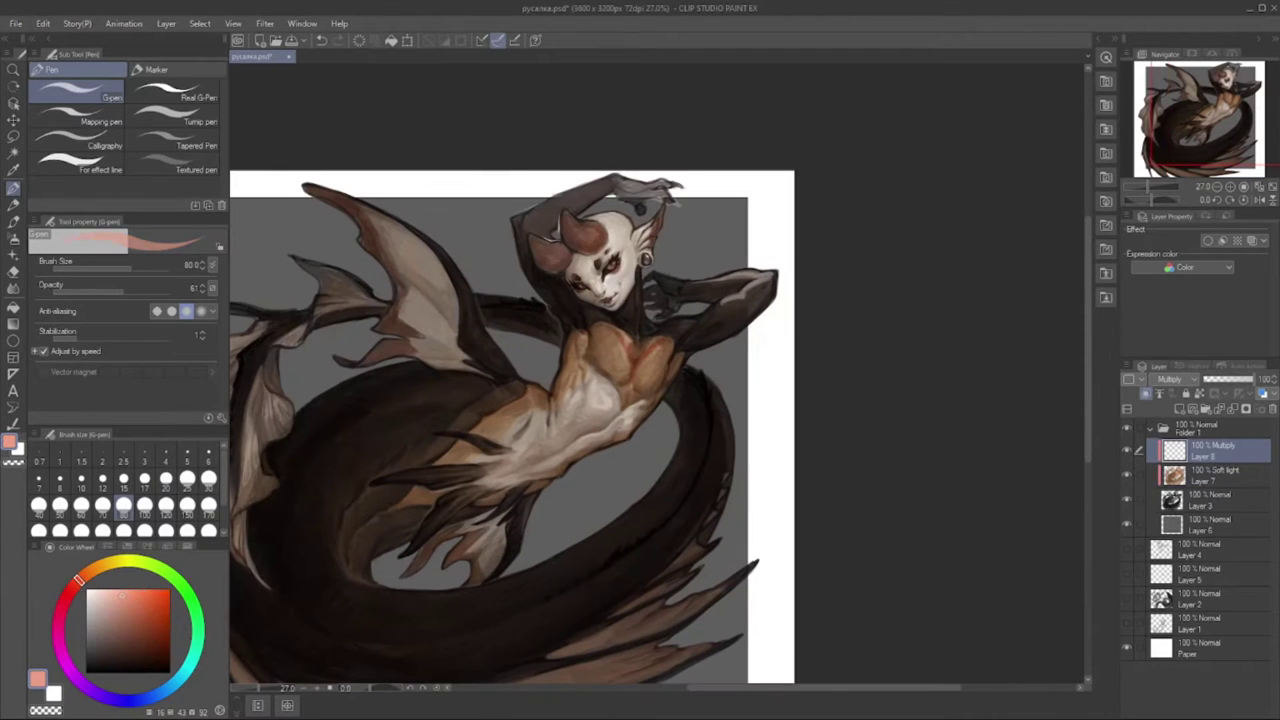
drag(600, 350, 665, 310)
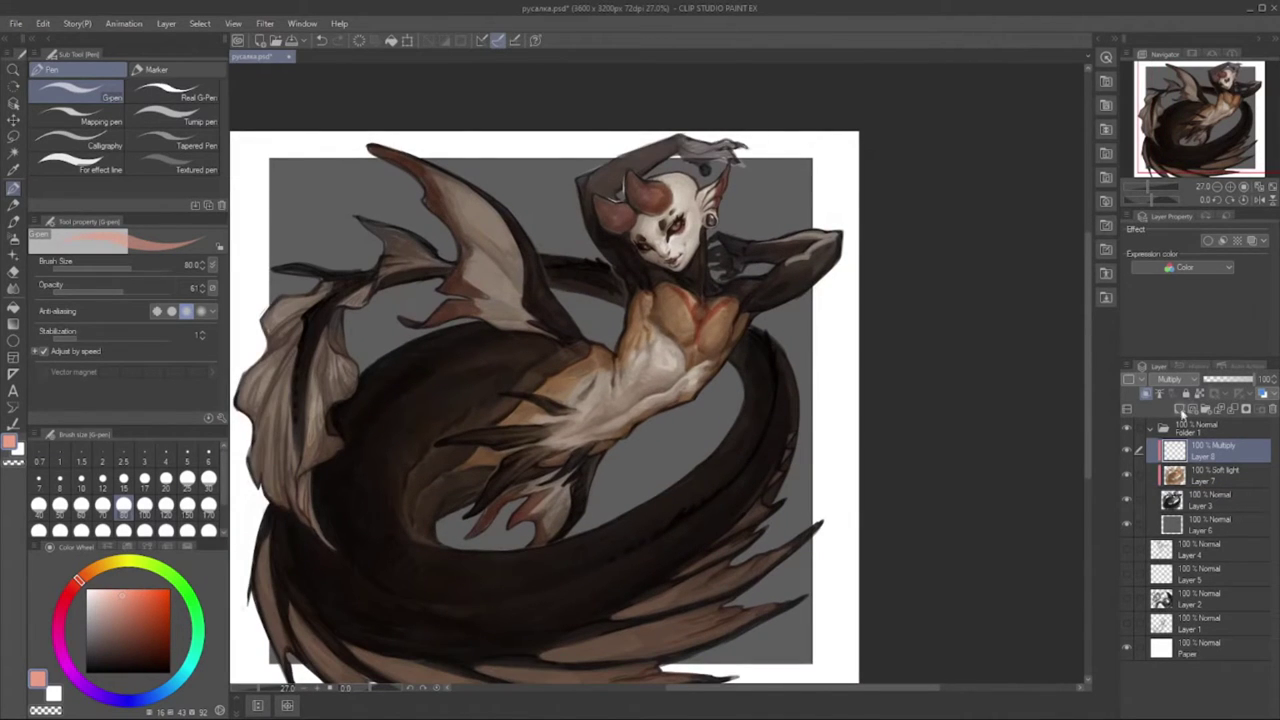
- Add a new layer above the Multiply layer, set it to Screen, and paint a light blue highlight along the raised forearm
click(1200, 475)
click(1181, 409)
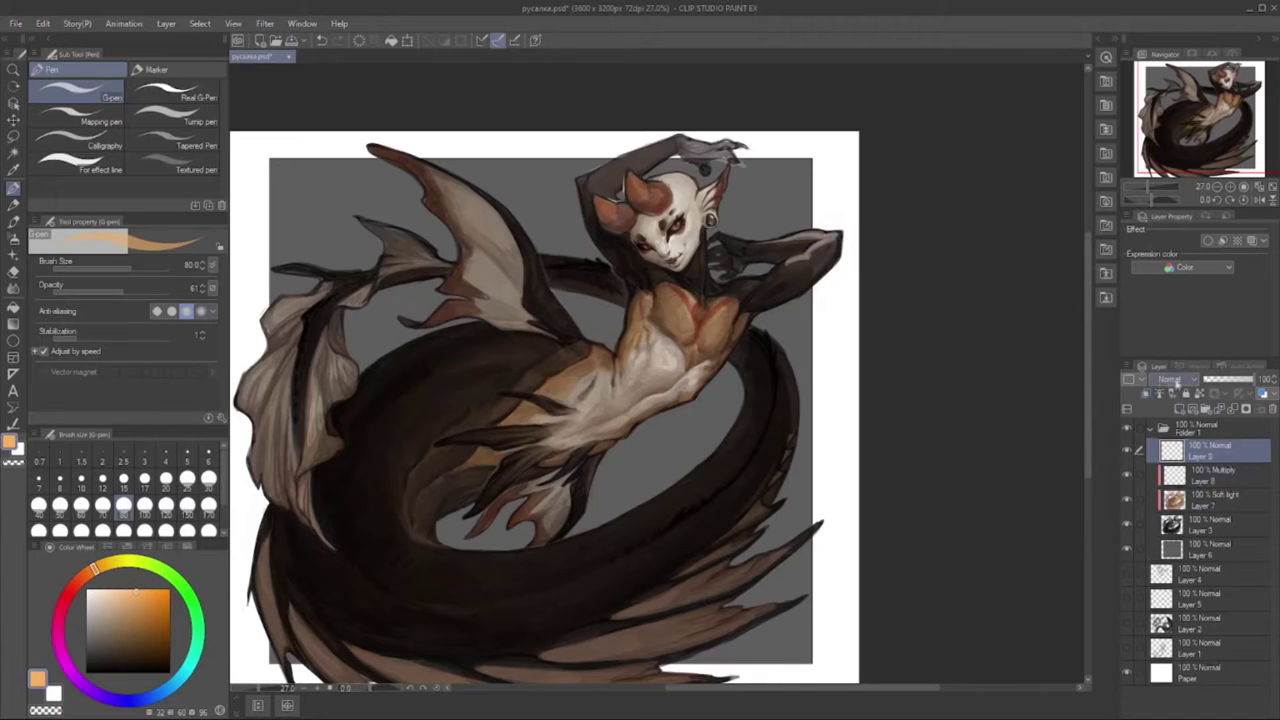
click(158, 690)
click(103, 505)
drag(616, 160, 694, 142)
- Glaze a faint blue highlight along the bent arm at brush size 60 and opacity 14
click(60, 290)
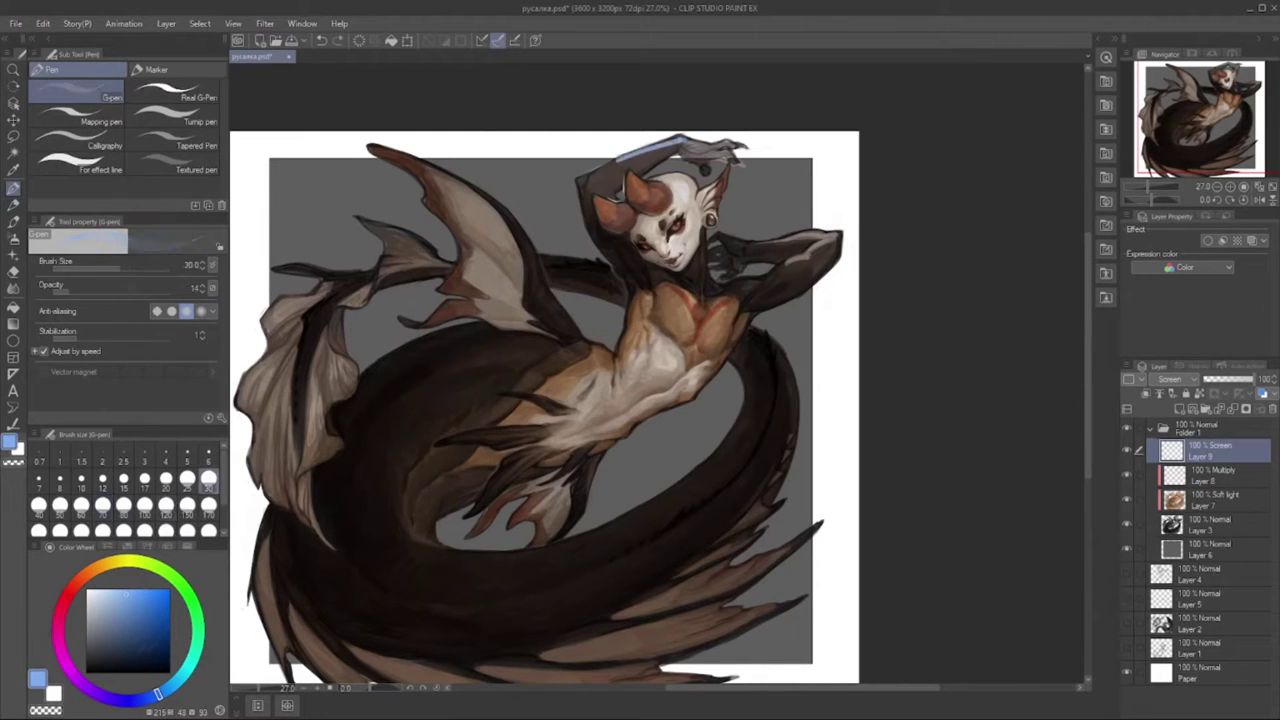
click(81, 505)
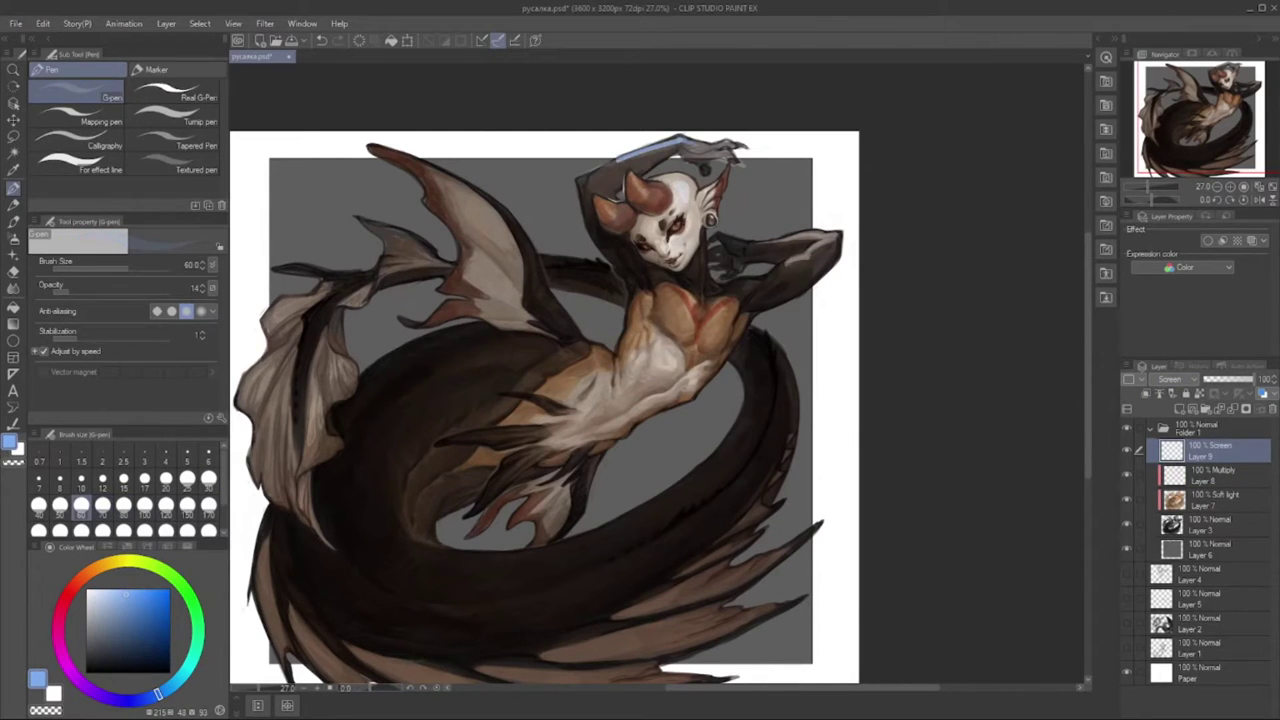
drag(770, 282, 820, 248)
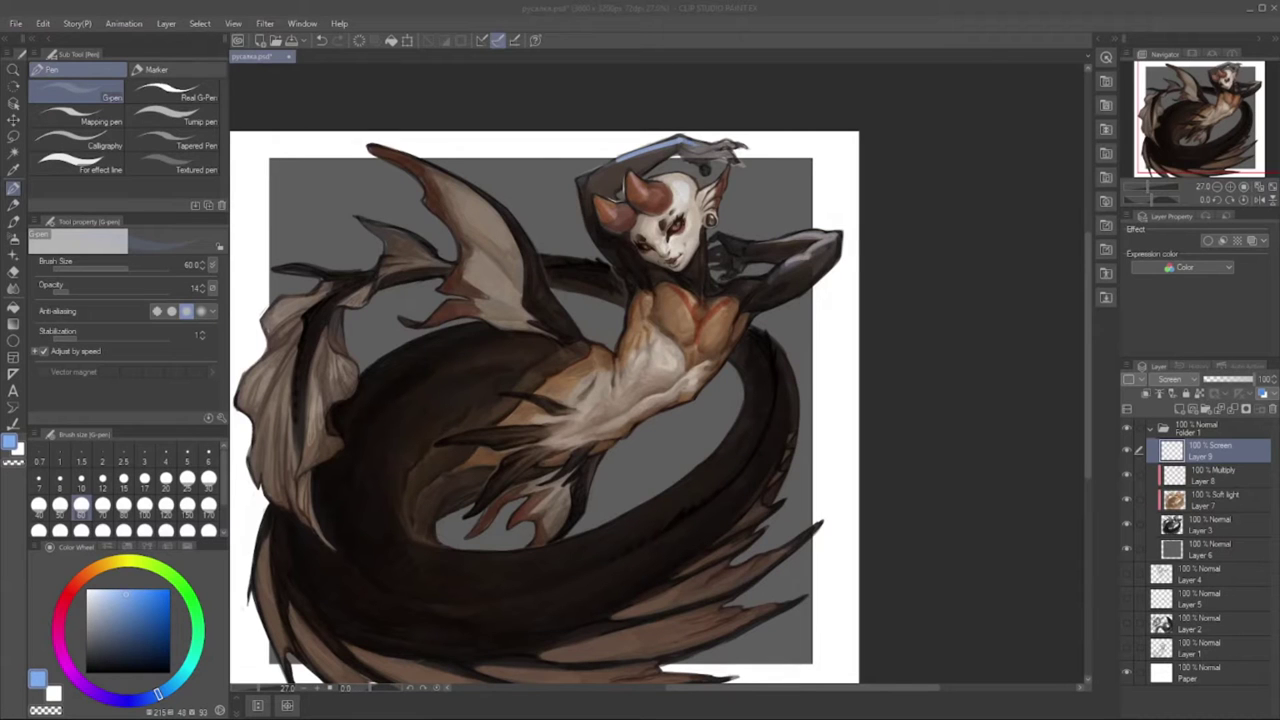
- On the Soft light layer, glaze brown at size 100 and opacity 62, and tint the eyes and horns reddish orange at size 30
scroll(660, 377, up, 5)
scroll(660, 377, down, 3)
click(1210, 499)
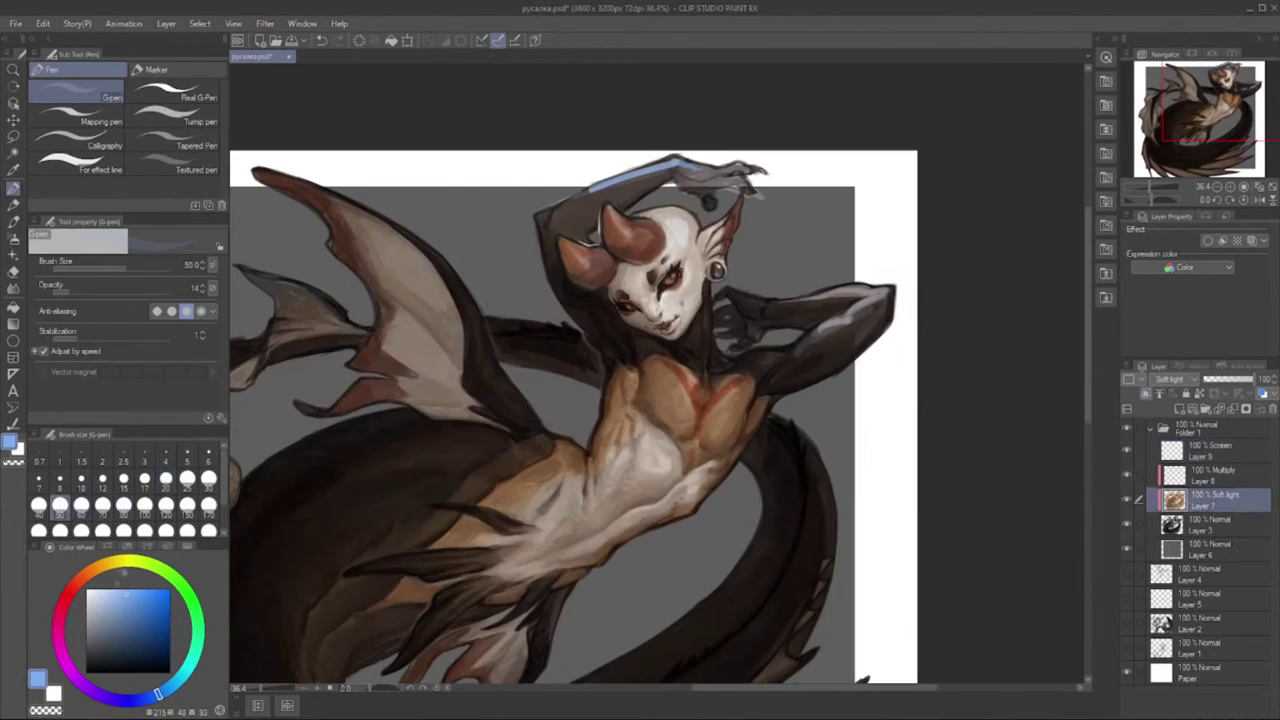
click(126, 626)
click(146, 505)
click(124, 289)
click(142, 600)
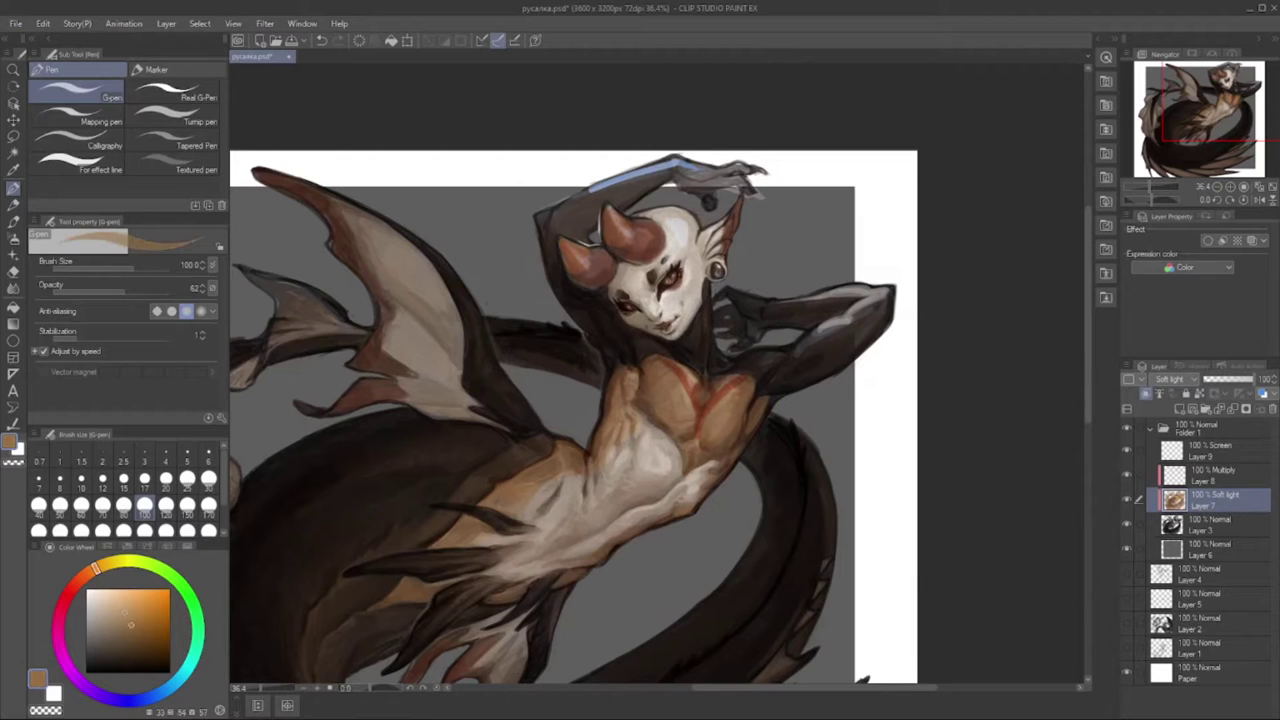
click(208, 479)
click(83, 577)
scroll(670, 339, up, 2)
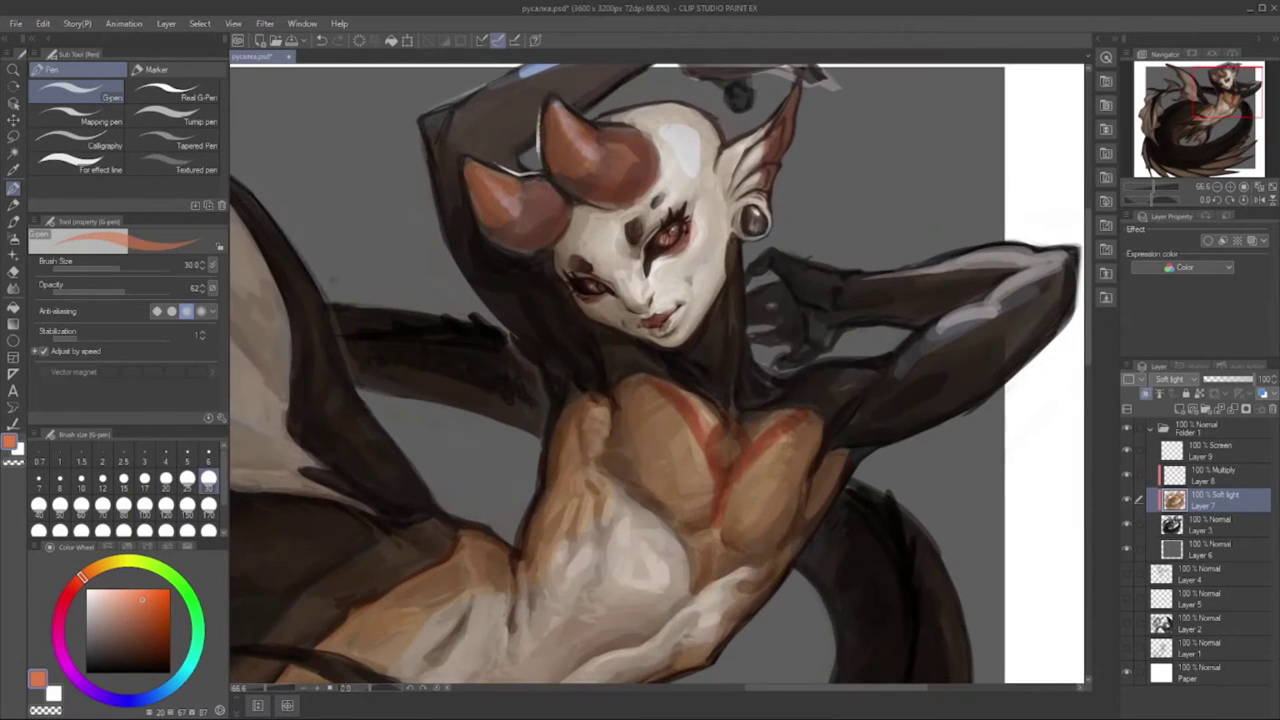
- Create a new Normal layer on top and paint the raised hand's palm and fingers in tan and brown at brush size 30
key(ctrl+shift+n)
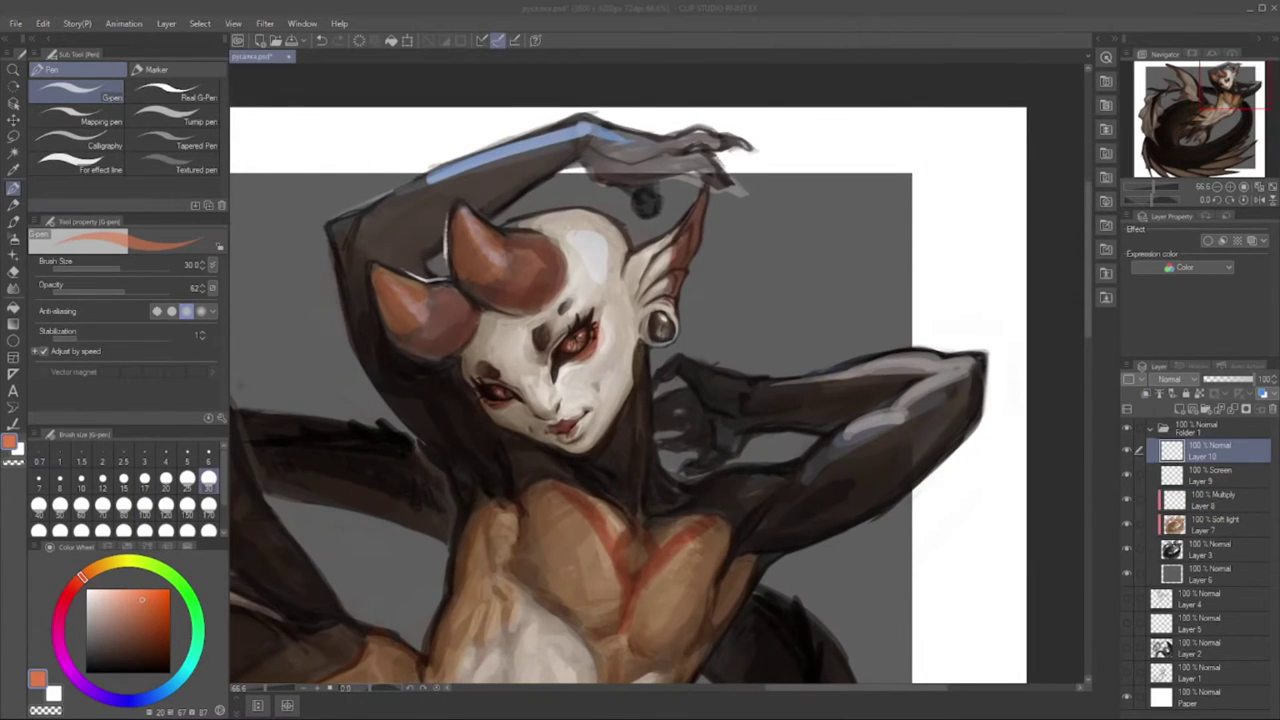
drag(345, 690, 395, 690)
drag(430, 290, 470, 345)
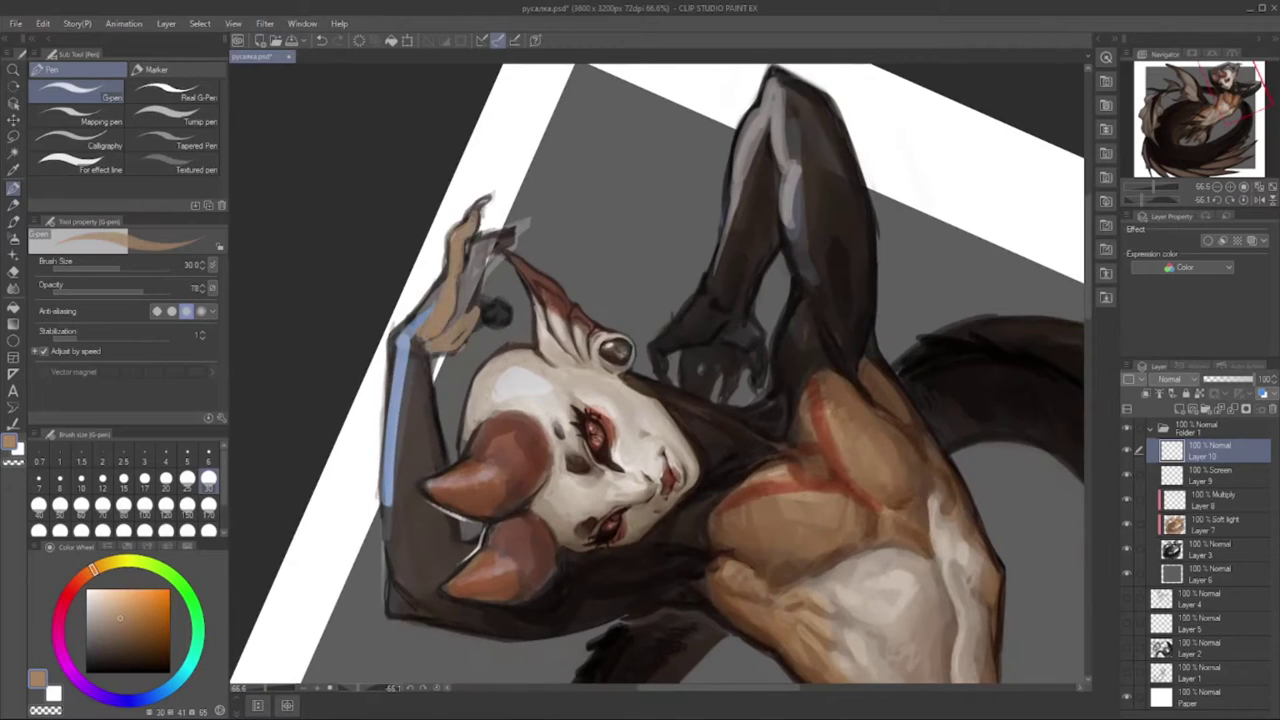
mouse_move(470, 300)
mouse_down()
mouse_move(505, 235)
mouse_move(450, 330)
mouse_up()
alt+click(440, 348)
drag(485, 255, 495, 318)
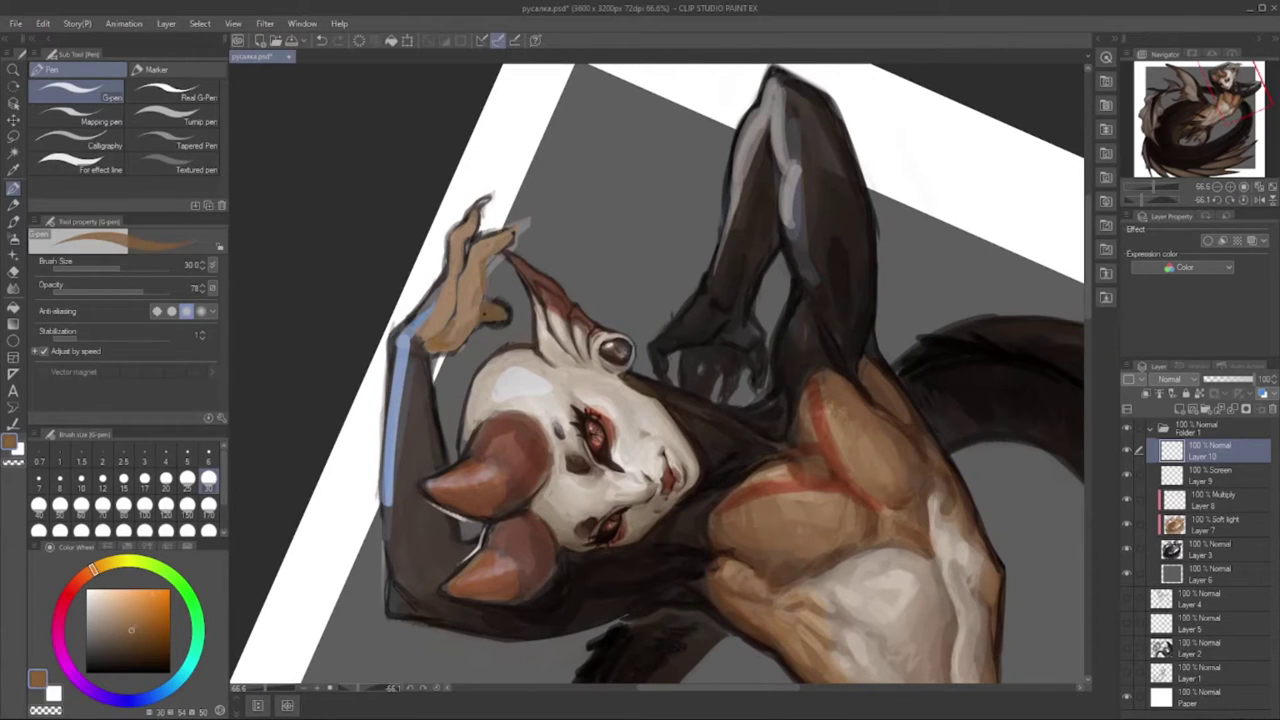
- Finish shaping the raised hand's fingers with sampled browns and paint dark claws on the fingertips and thumb
drag(470, 228, 472, 260)
alt+click(470, 355)
mouse_move(475, 195)
mouse_down()
mouse_move(530, 230)
mouse_move(540, 212)
mouse_up()
alt+click(470, 280)
alt+click(470, 355)
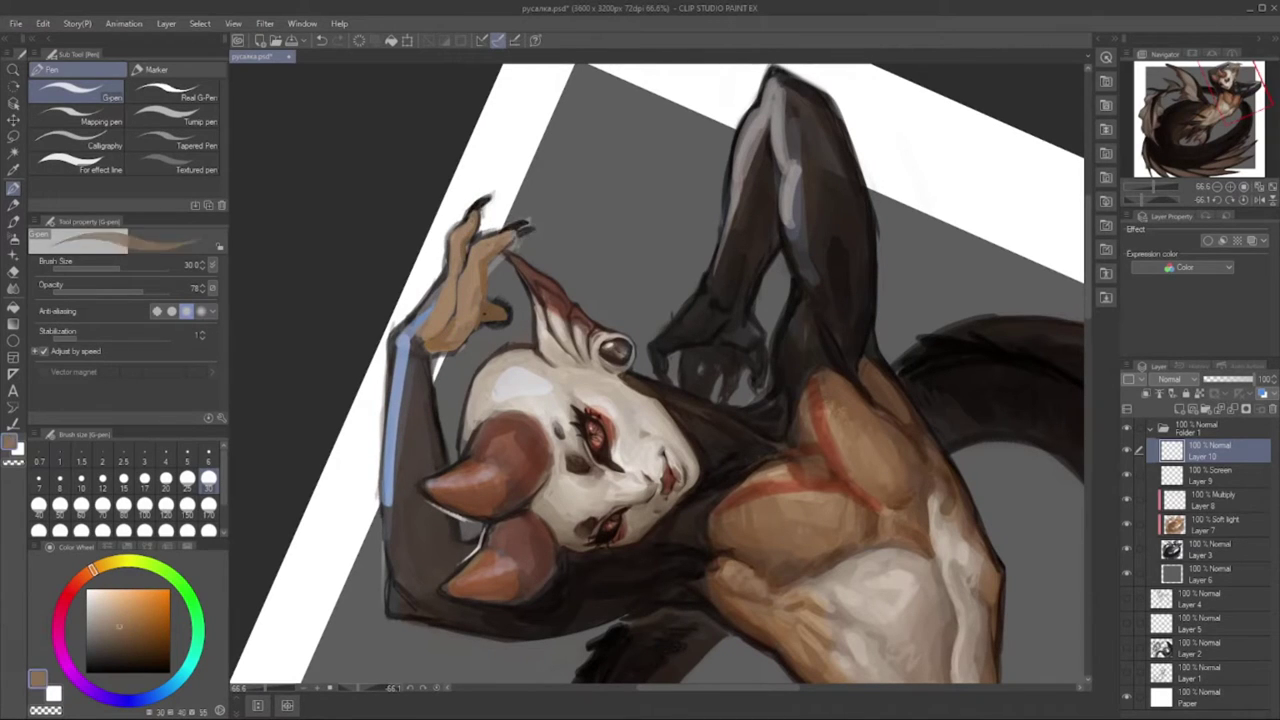
drag(490, 245, 525, 232)
alt+click(480, 280)
drag(500, 305, 520, 320)
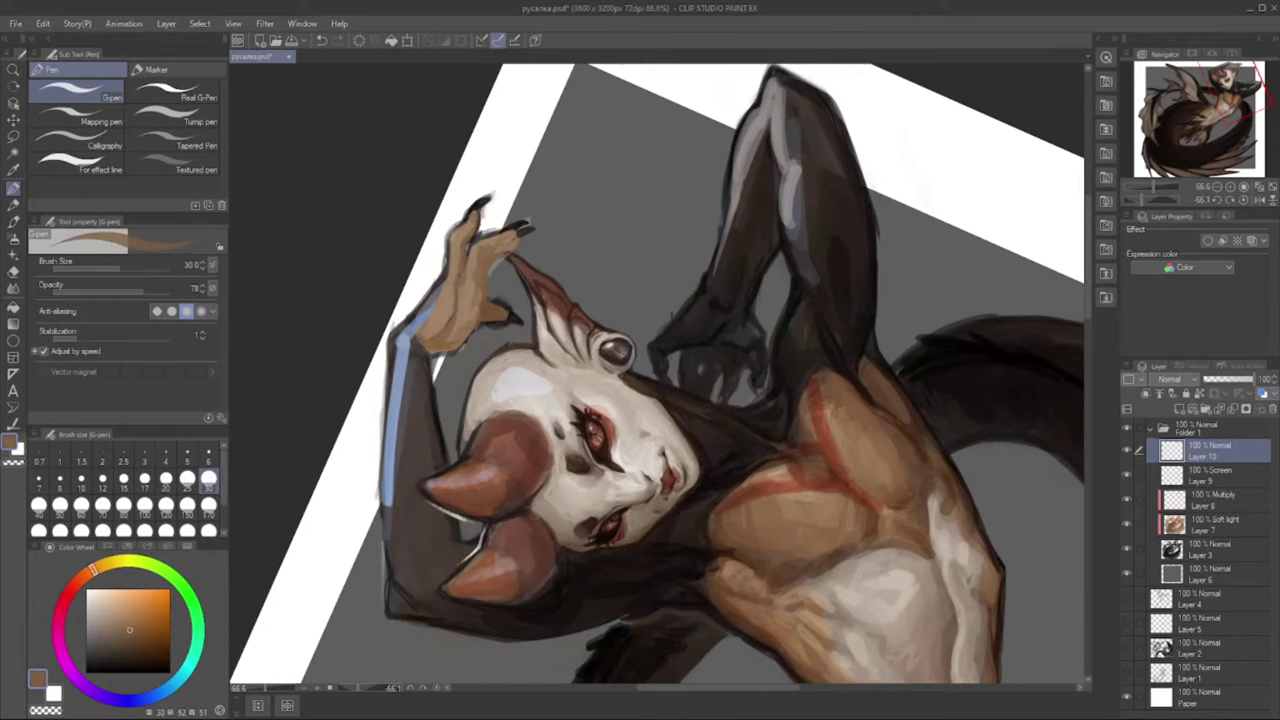
- Blend the blue highlight into the raised forearm and shade the hand with sampled light and dark browns
alt+click(405, 400)
key(ctrl+@)
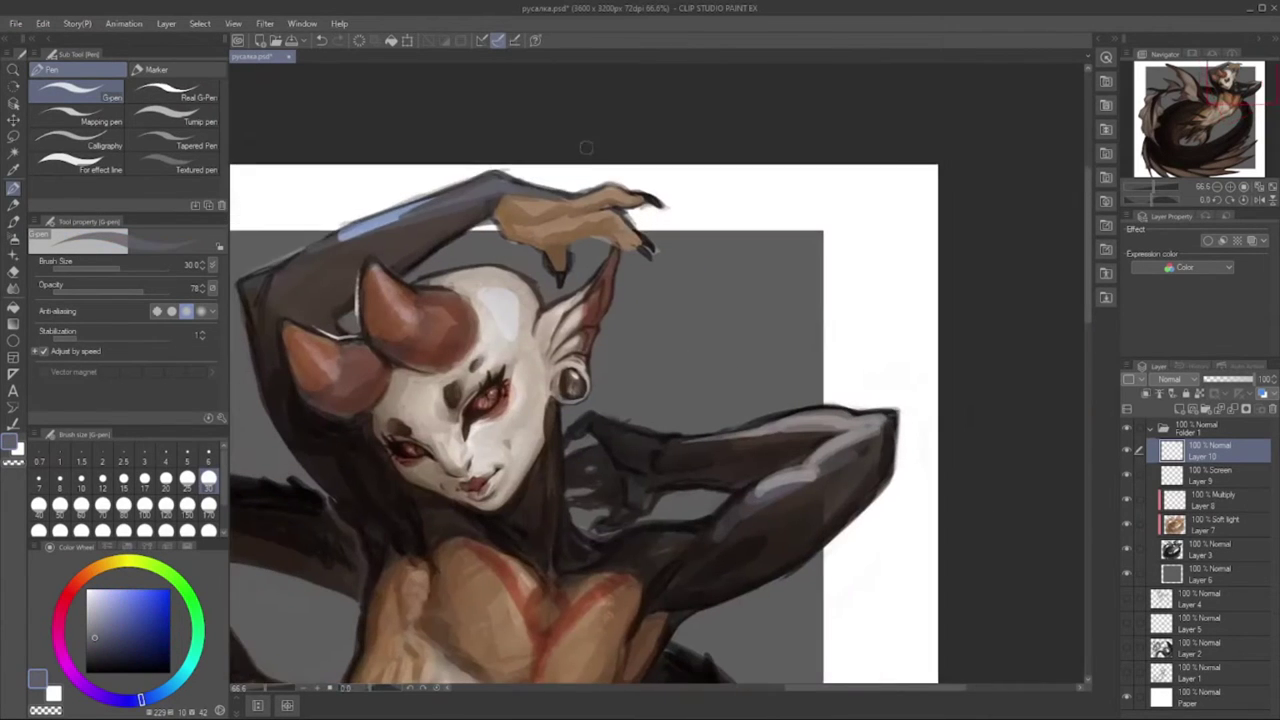
alt+click(553, 255)
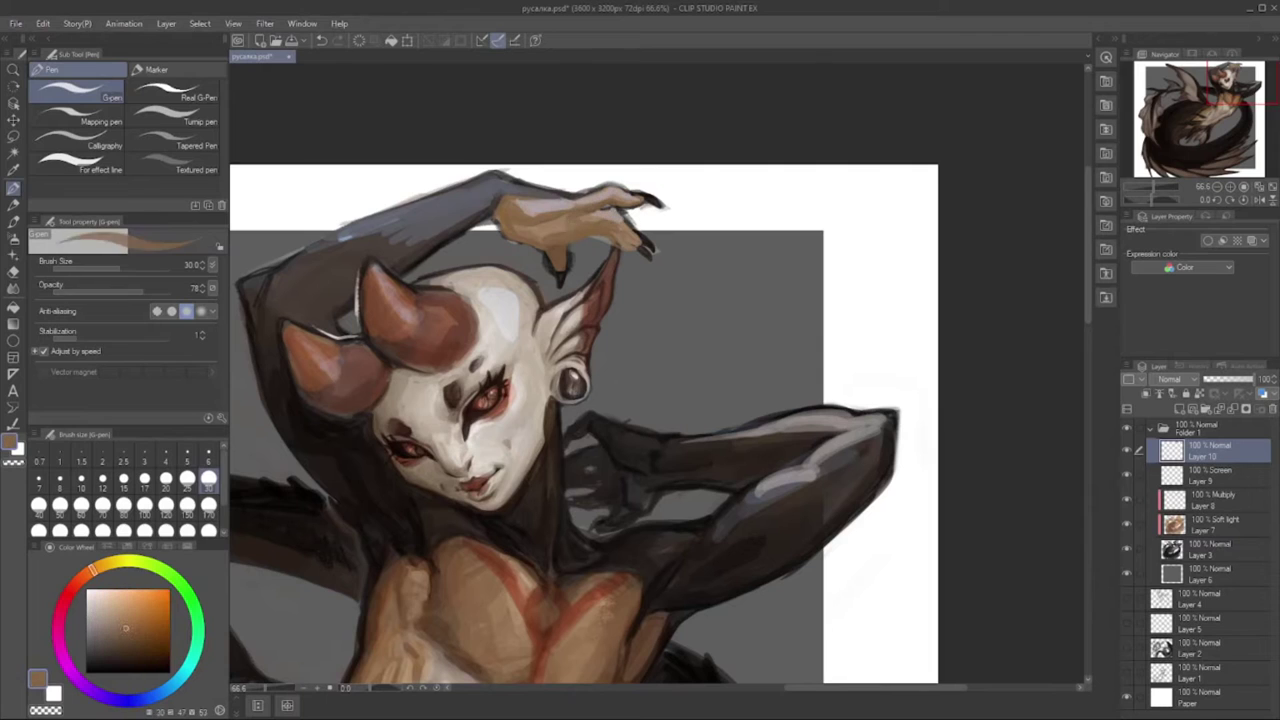
alt+click(553, 255)
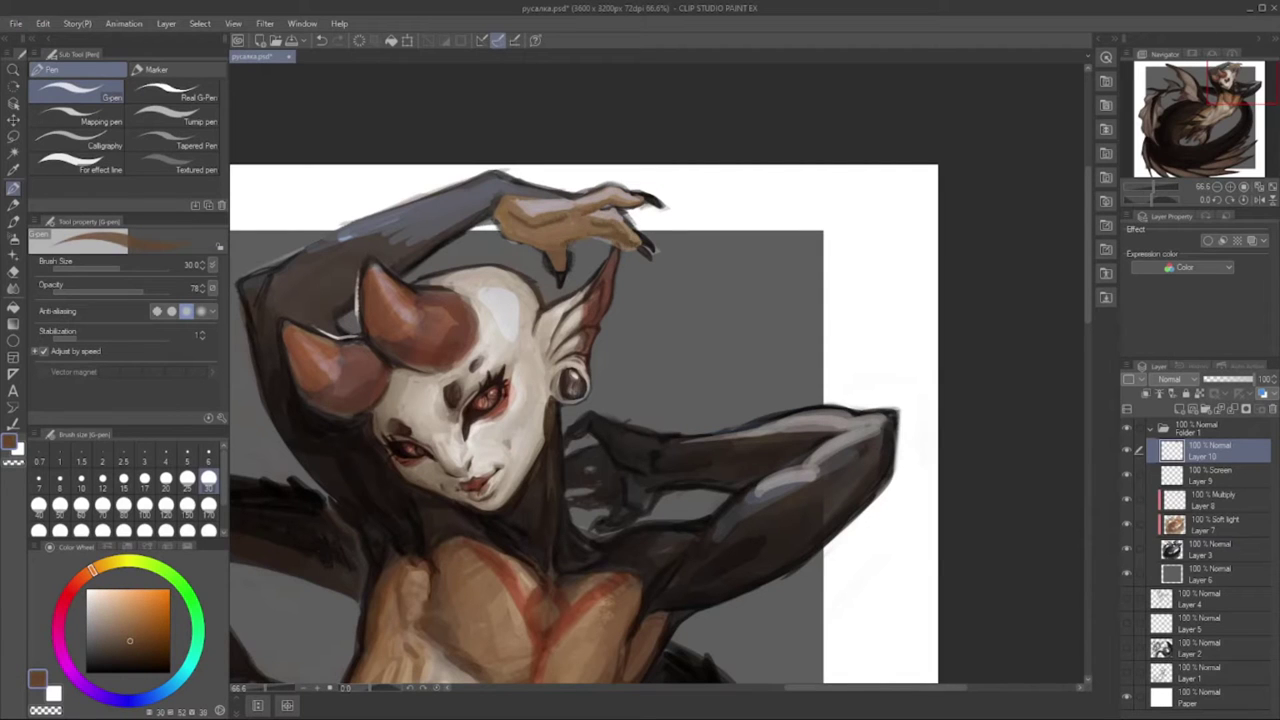
- Clean up the edges of the raised hand's claws and fingers, working on the base painting layer and the top layer
alt+click(562, 280)
ctrl+shift+click(564, 278)
drag(564, 278, 576, 246)
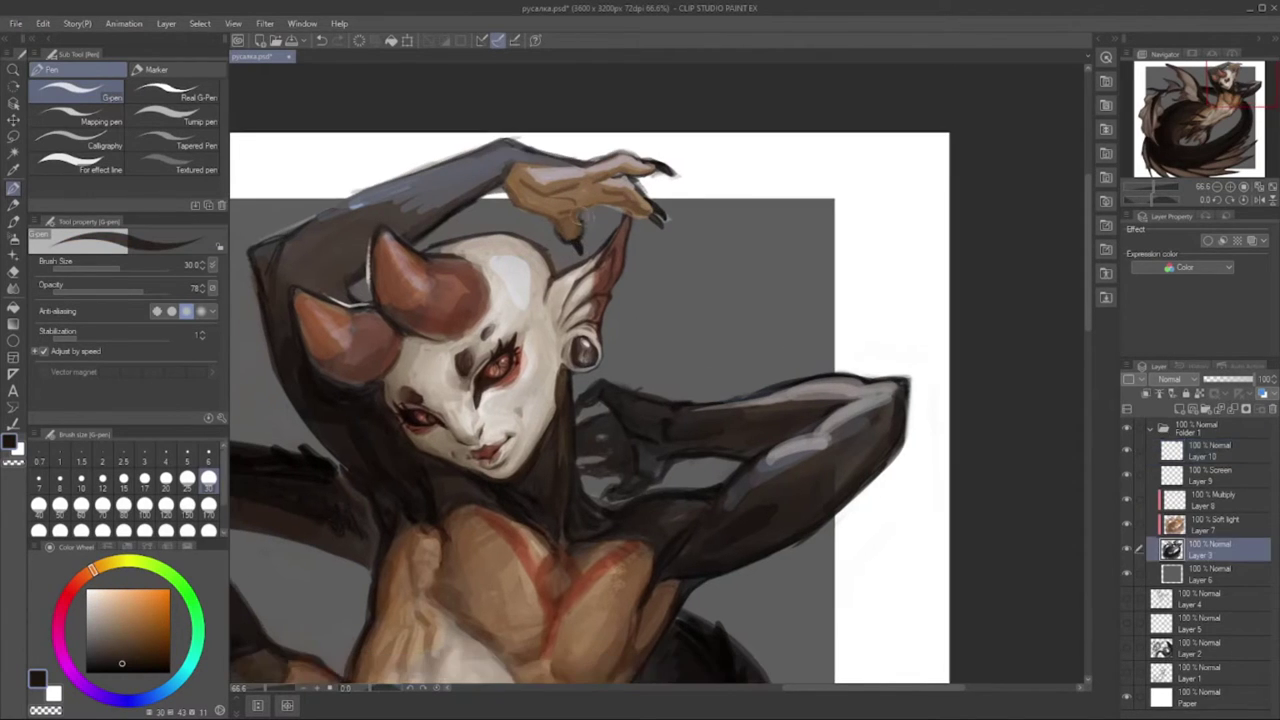
alt+click(615, 207)
ctrl+shift+click(615, 207)
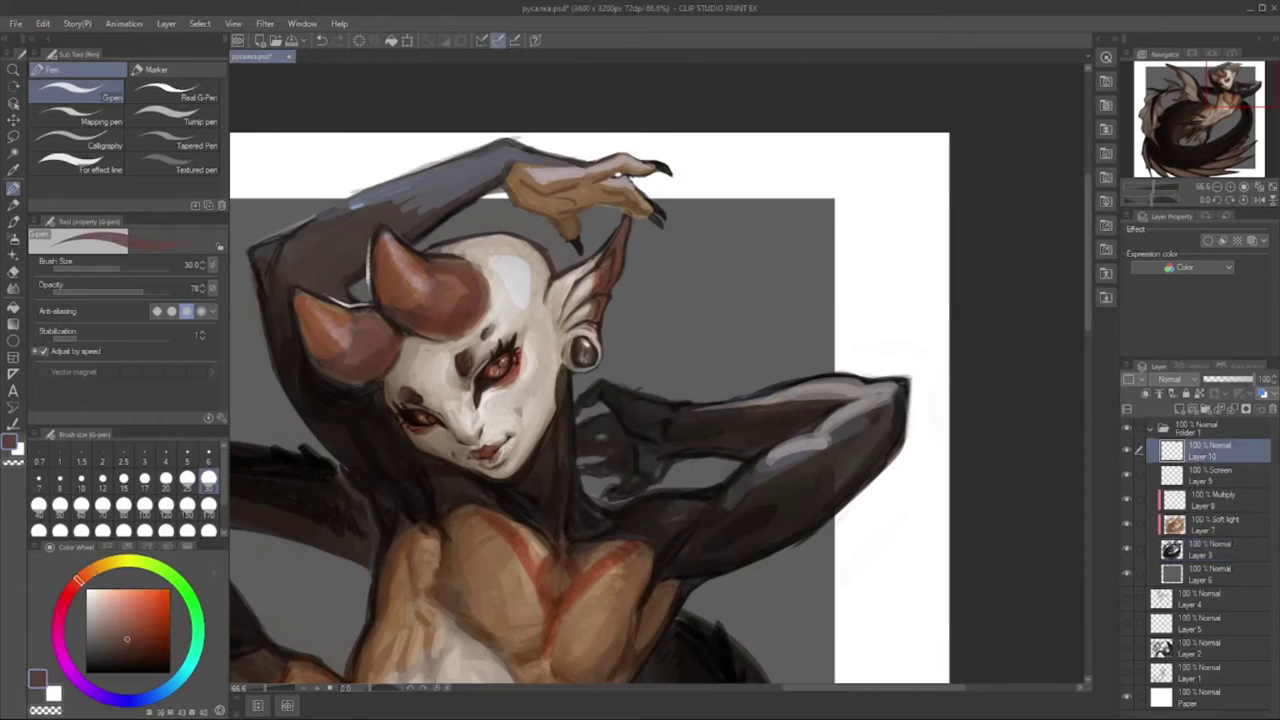
- Soften the forehead highlight and refine the ear and neck edges with sampled colours, reducing the brush size to 20
drag(560, 400, 590, 286)
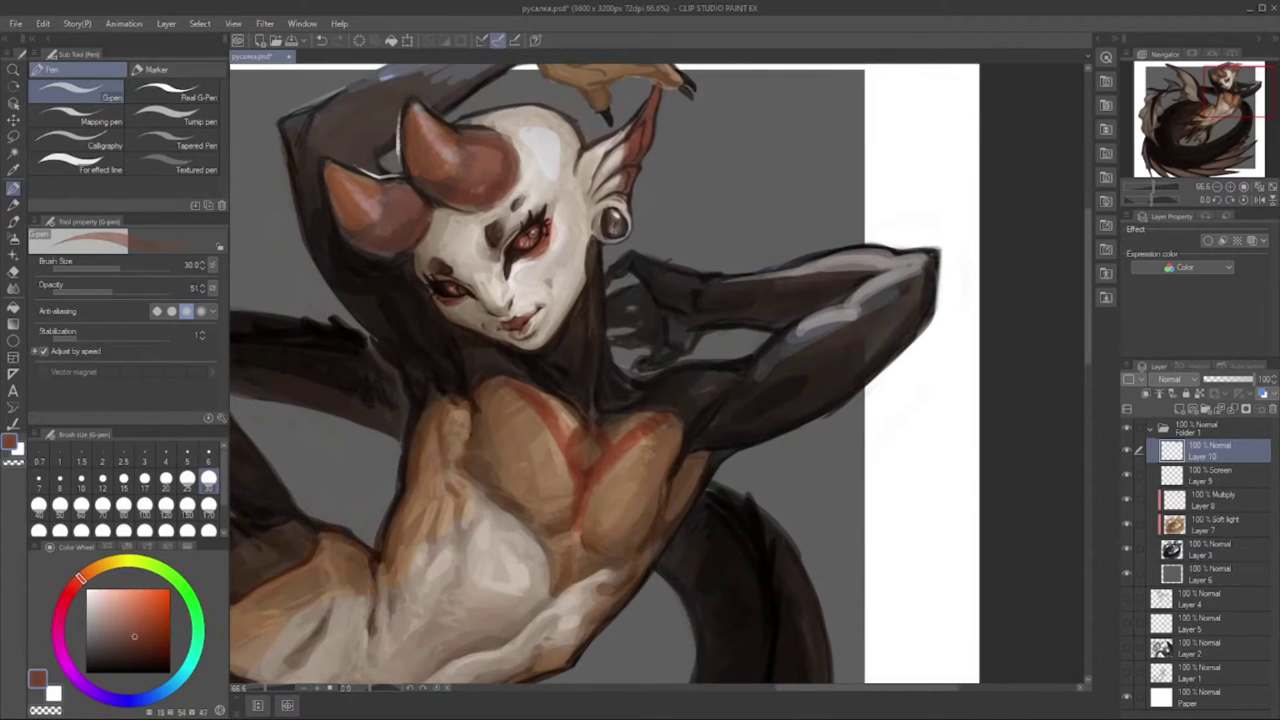
alt+click(530, 150)
alt+click(618, 137)
key(bracketleft)
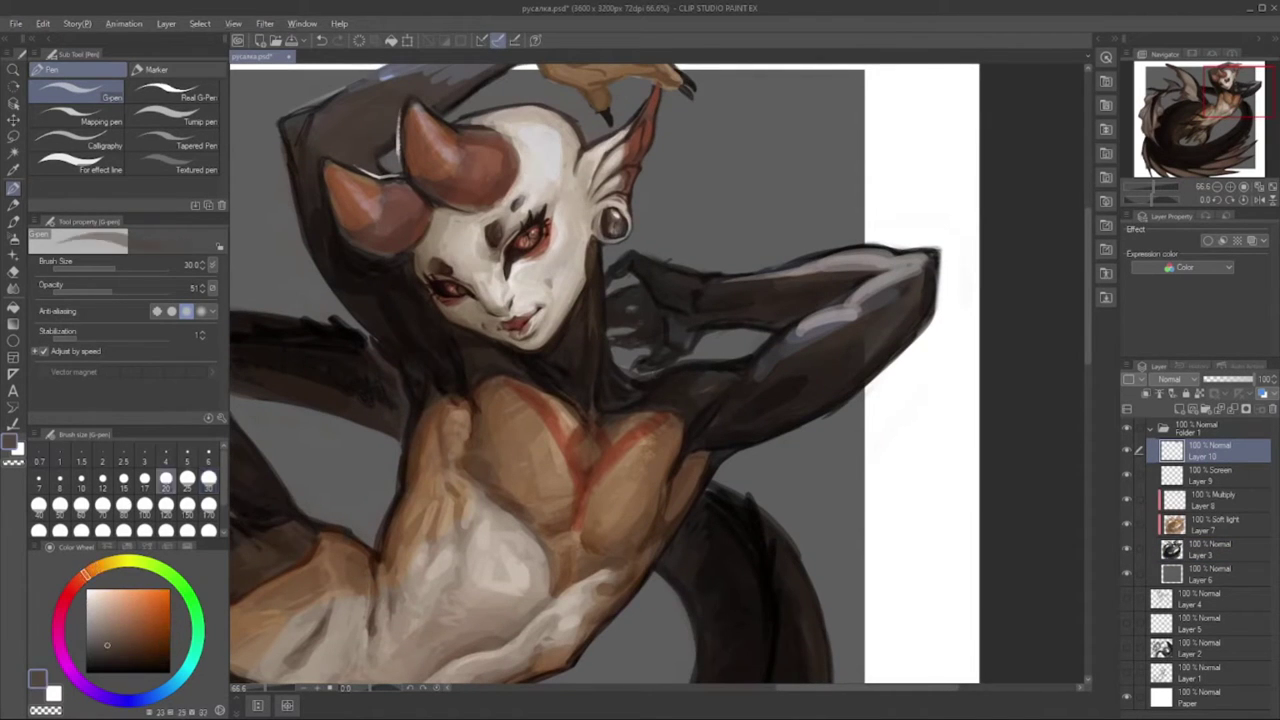
drag(600, 300, 568, 290)
alt+click(606, 268)
alt+click(606, 268)
- Switch to the Screen layer and spray soft pale blue light over the chest with a reduced Soft airbrush
click(1210, 475)
scroll(588, 377, down, 3)
drag(500, 450, 500, 373)
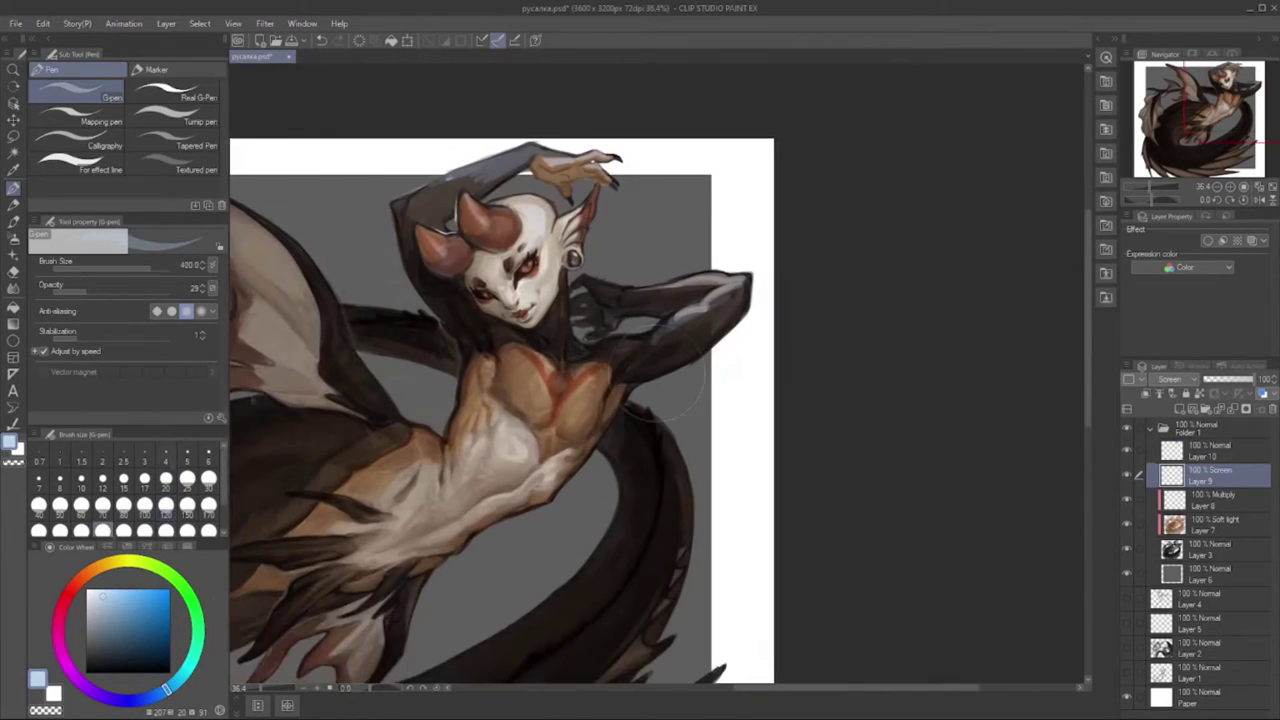
key(b)
key(bracketleft)
key(bracketleft)
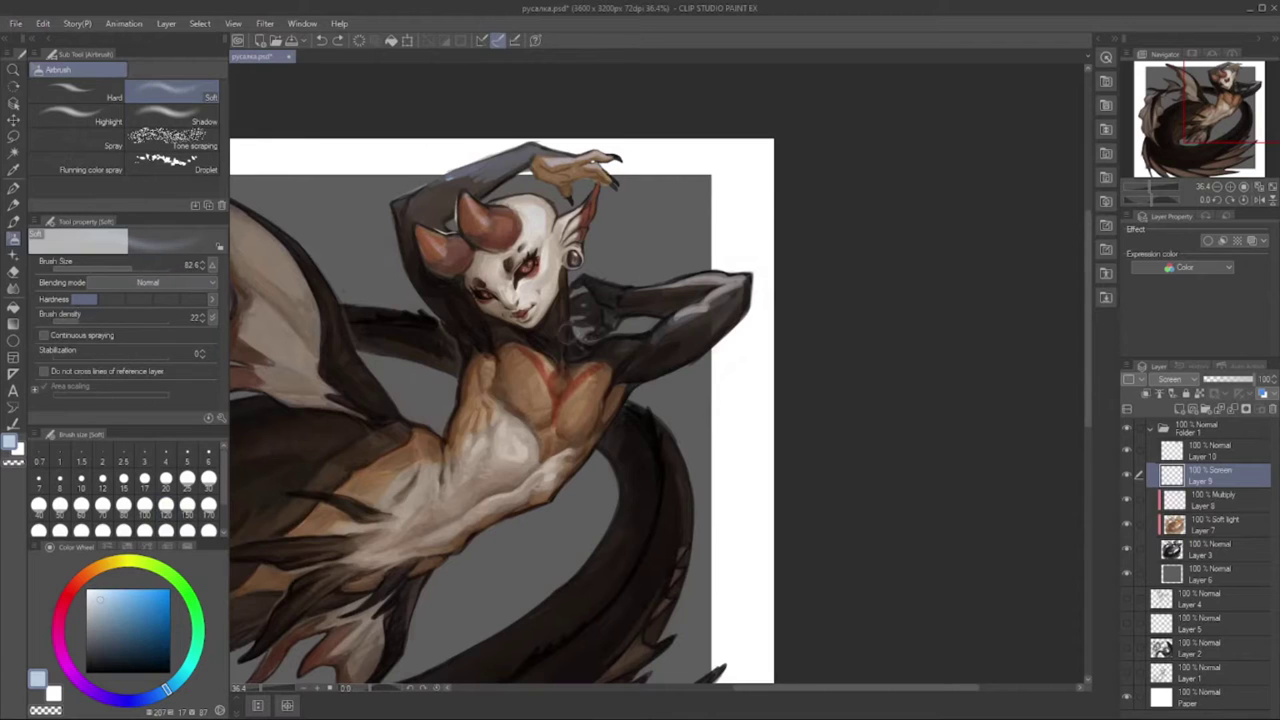
drag(600, 380, 620, 356)
- Build up the cool sheen along the tail on the Screen layer using the Hard airbrush at size 150
scroll(560, 380, up, 1)
mouse_move(575, 270)
mouse_down()
mouse_move(640, 310)
mouse_move(660, 380)
mouse_up()
scroll(650, 380, up, 2)
click(77, 92)
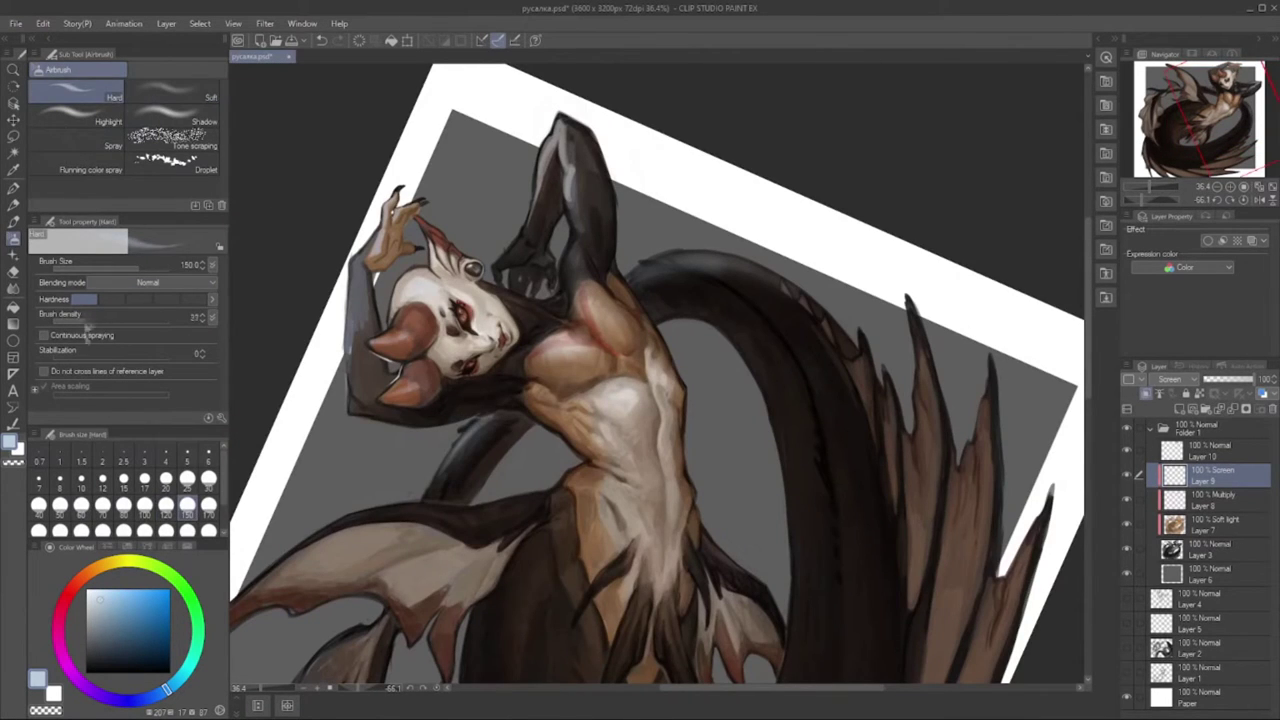
key(ctrl+at)
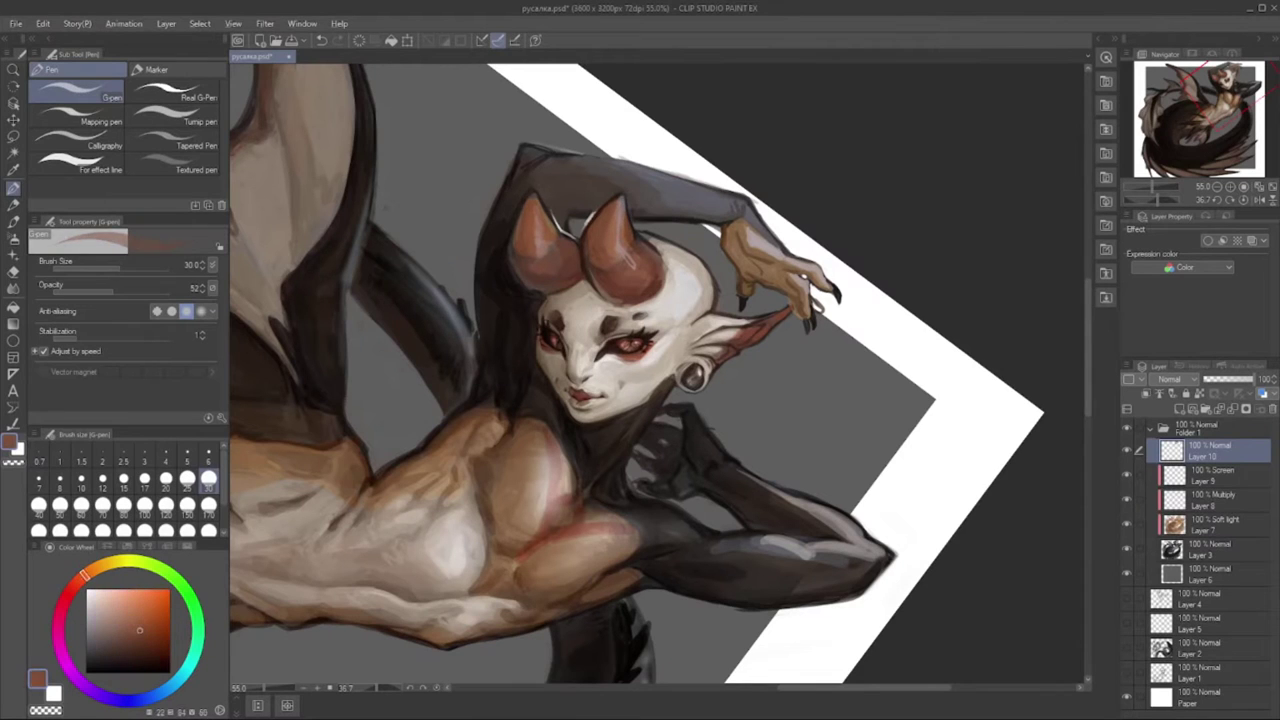
- Touch up the eyes and brow markings on the top Normal layer with the G-pen at size 25, checking the face from rotated views
click(187, 478)
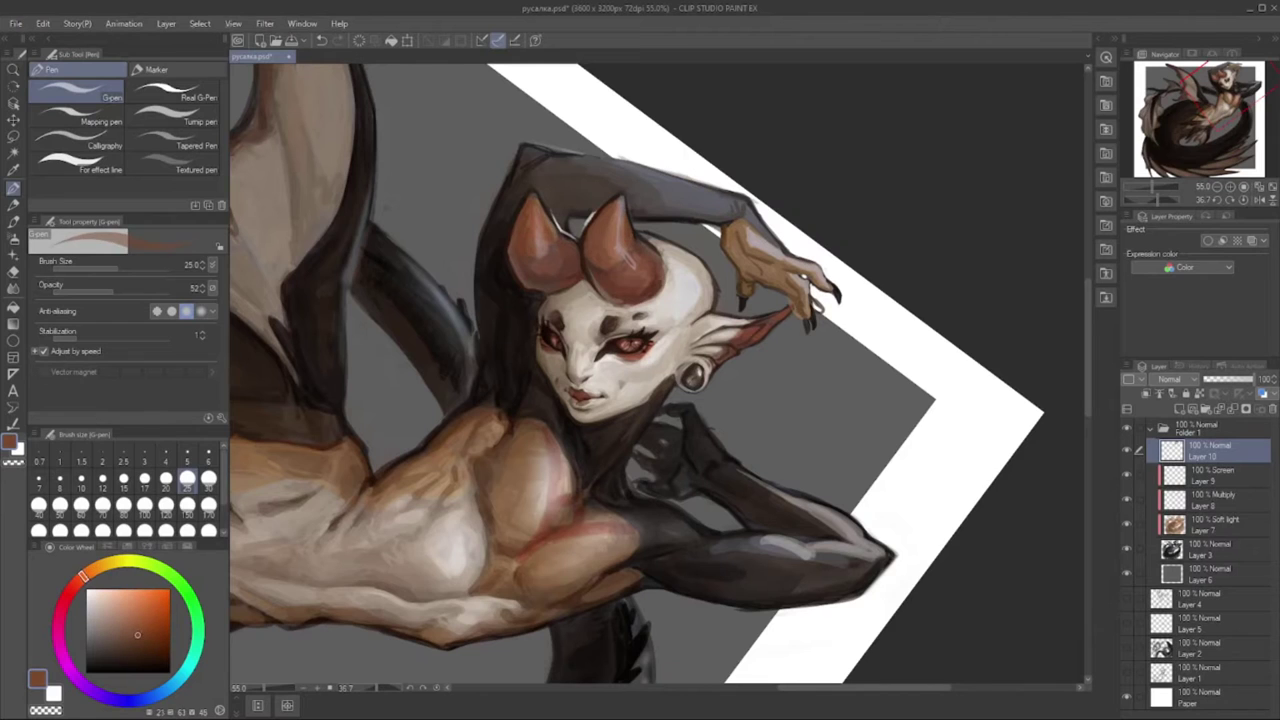
key(minus)
key(minus)
key(minus)
key(minus)
key(minus)
drag(657, 377, 619, 401)
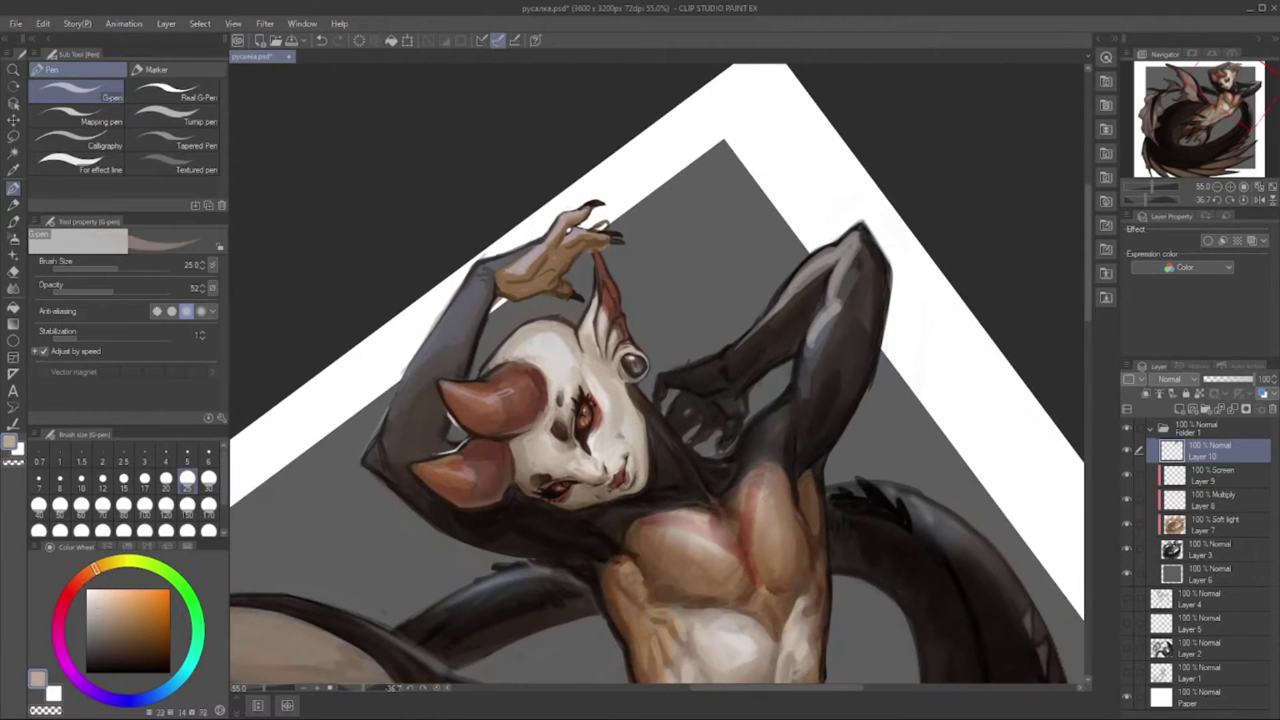
key(asciicircum)
key(asciicircum)
key(asciicircum)
key(asciicircum)
key(asciicircum)
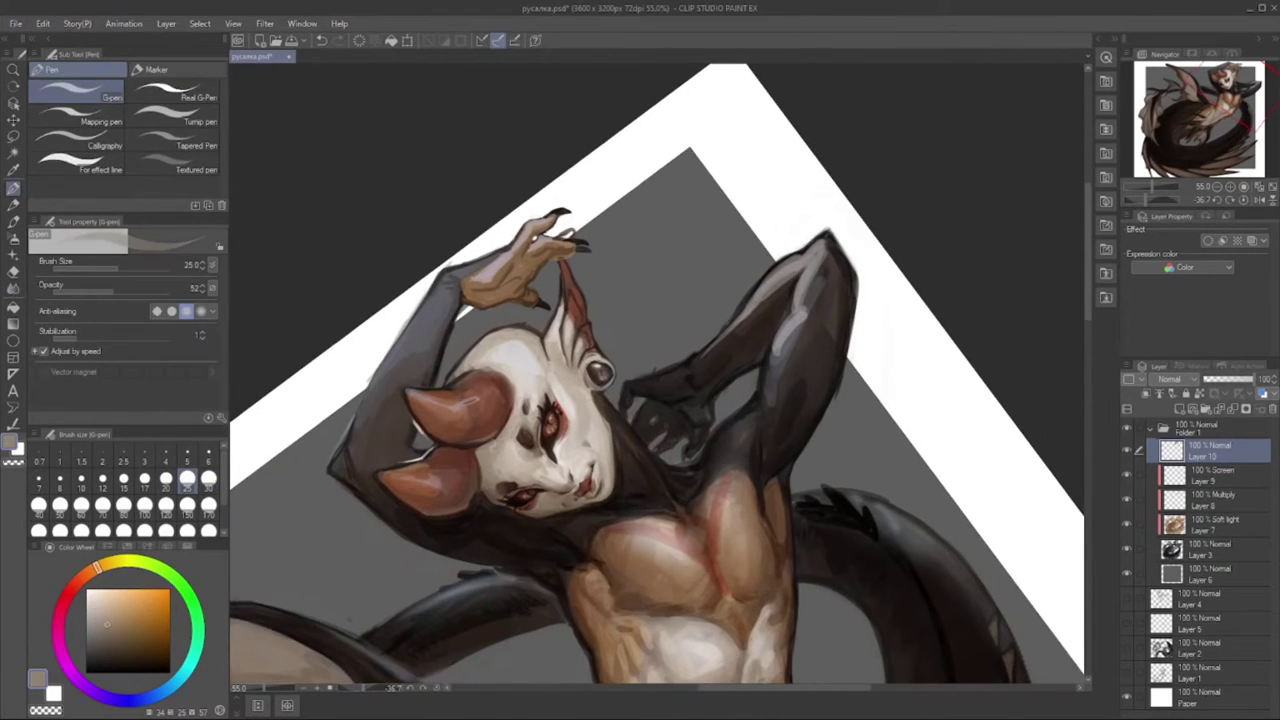
- Refine the facial shading with colours sampled from the skin, reducing the G-pen to size 20 and picking a near-black tone
alt+click(520, 361)
drag(520, 361, 507, 261)
alt+click(527, 267)
key(bracketleft)
alt+click(532, 335)
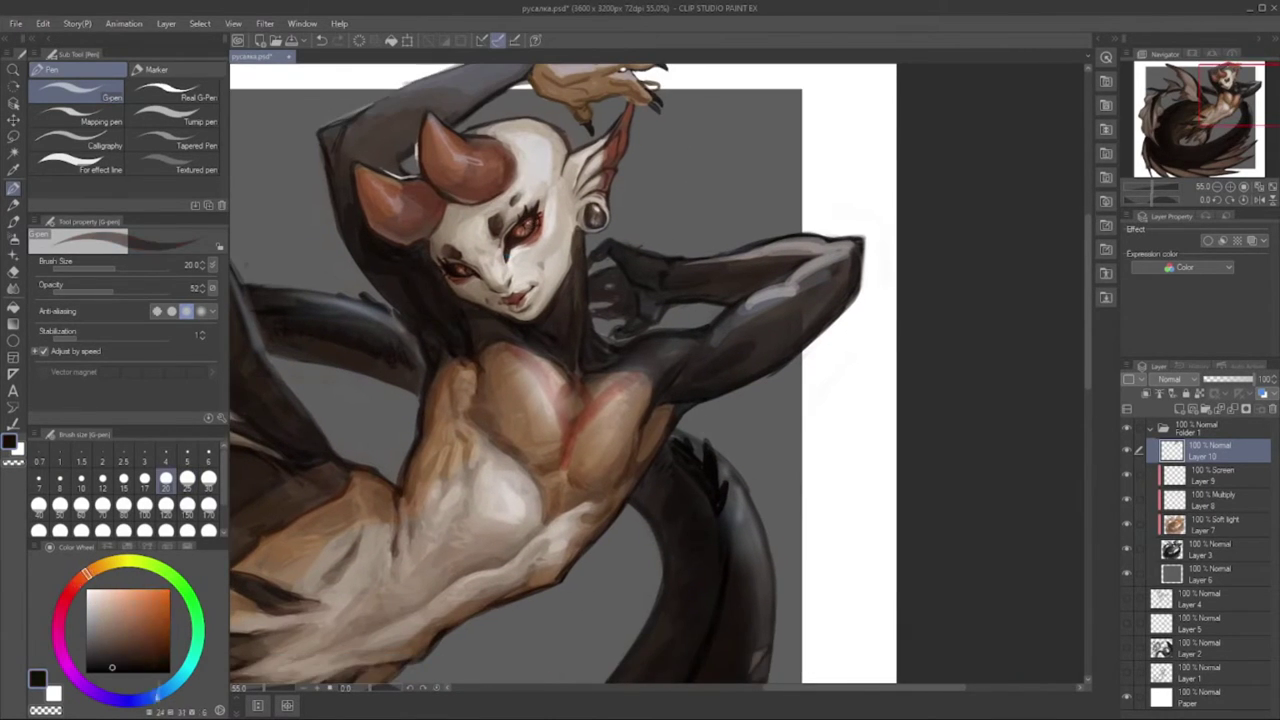
- Shade the chest and shoulder with sampled brown and skin tones using the G-pen at size 30, working from a rotated view
key(bracketright)
key(bracketright)
drag(530, 331, 544, 301)
alt+click(675, 383)
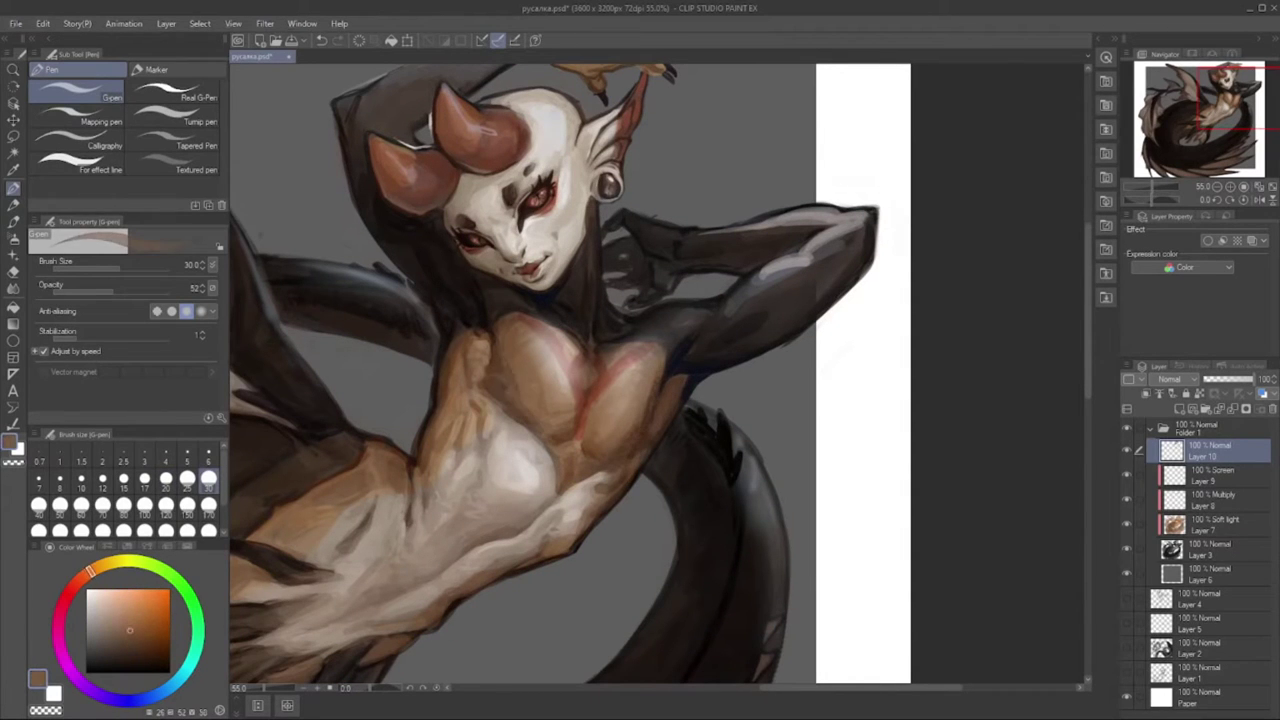
drag(520, 390, 351, 708)
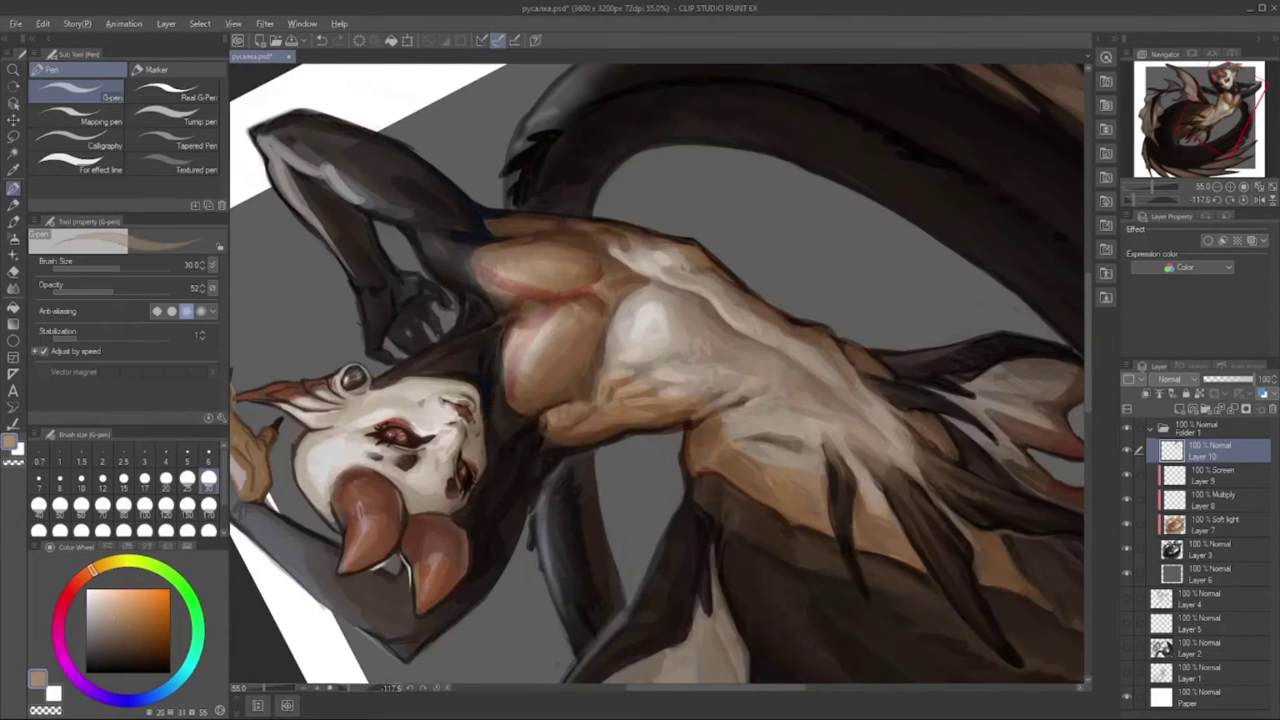
alt+click(593, 279)
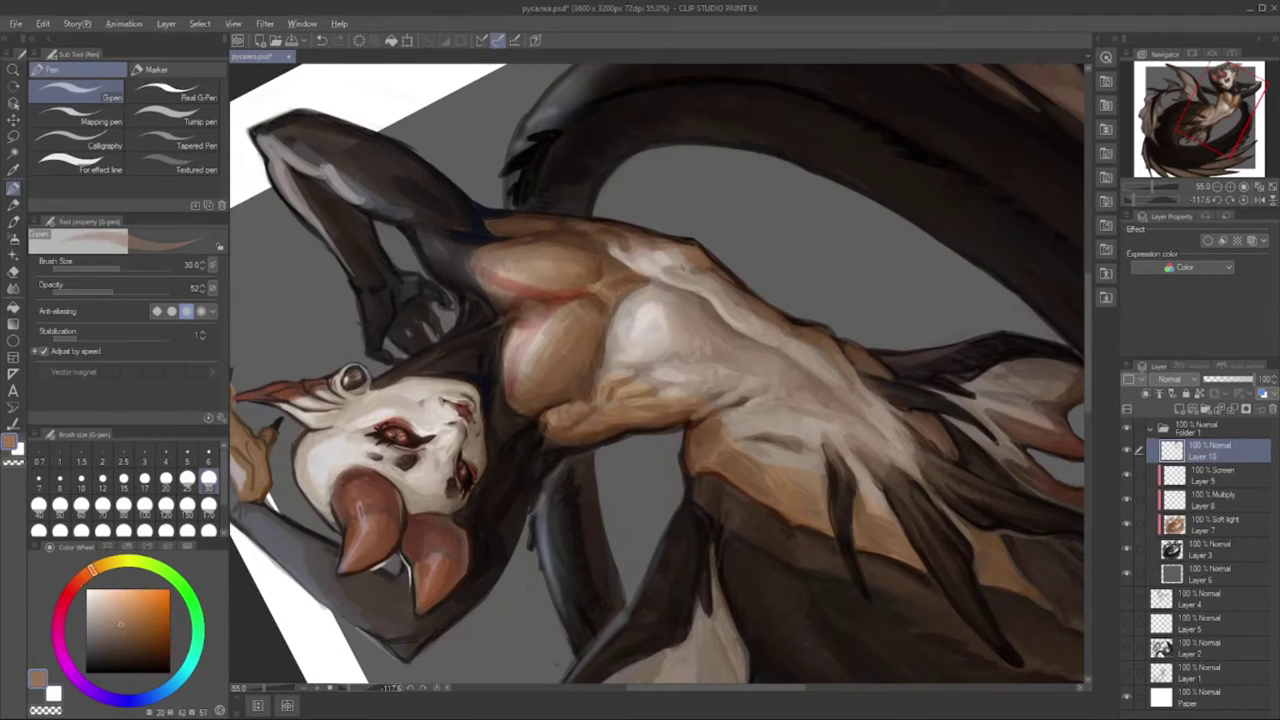
alt+click(506, 284)
key(ctrl+0)
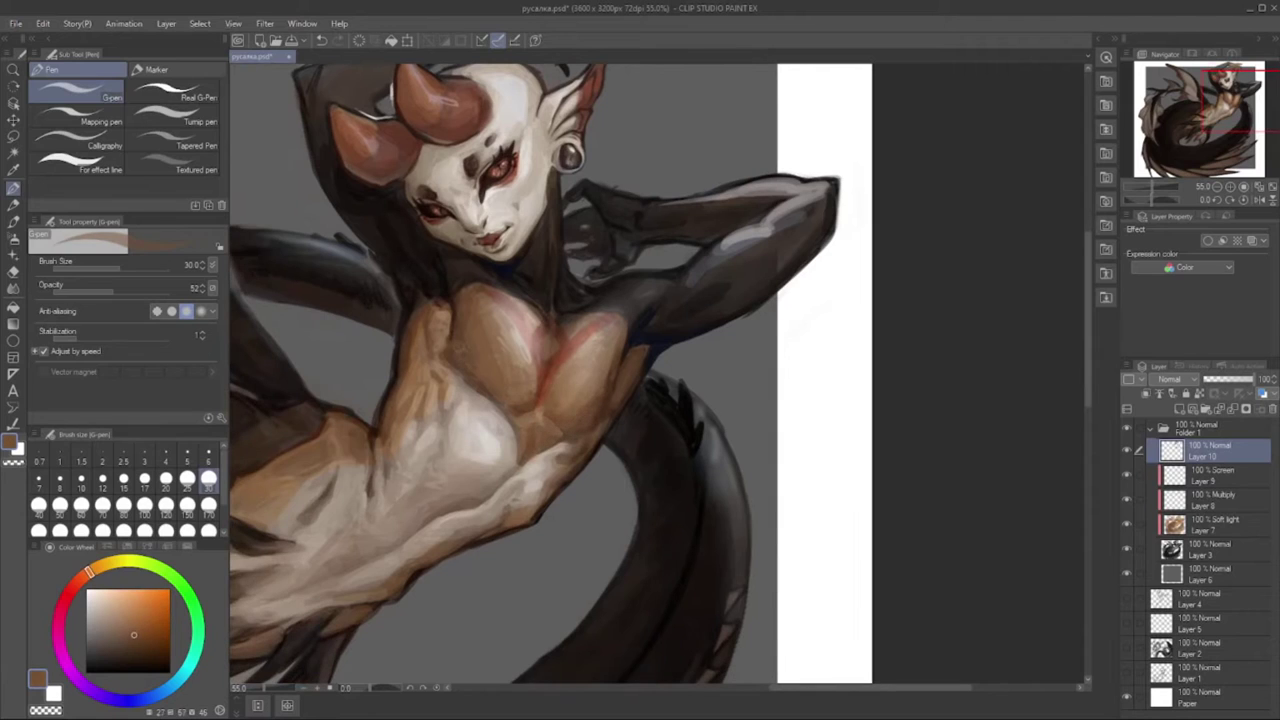
- Refine the rib and chest edges with sampled brown and tan tones, reducing the G-pen to size 20
alt+click(426, 380)
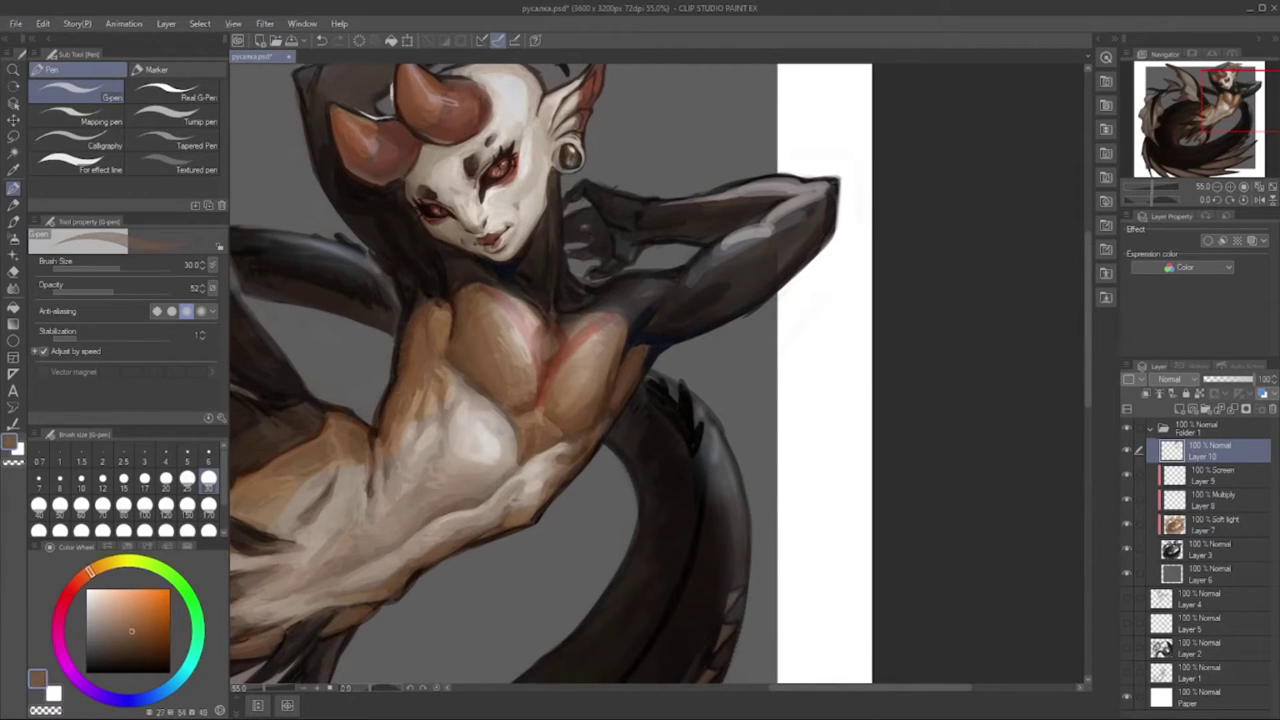
alt+click(413, 393)
key(bracketleft)
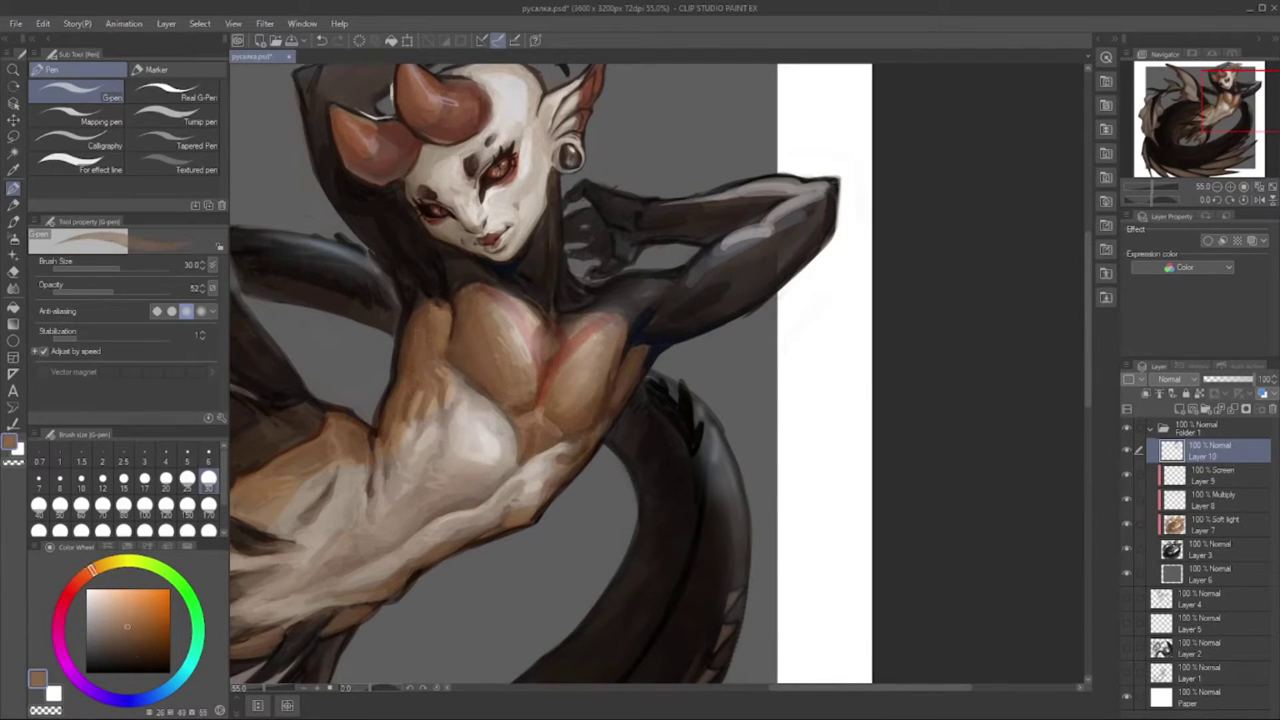
alt+click(586, 388)
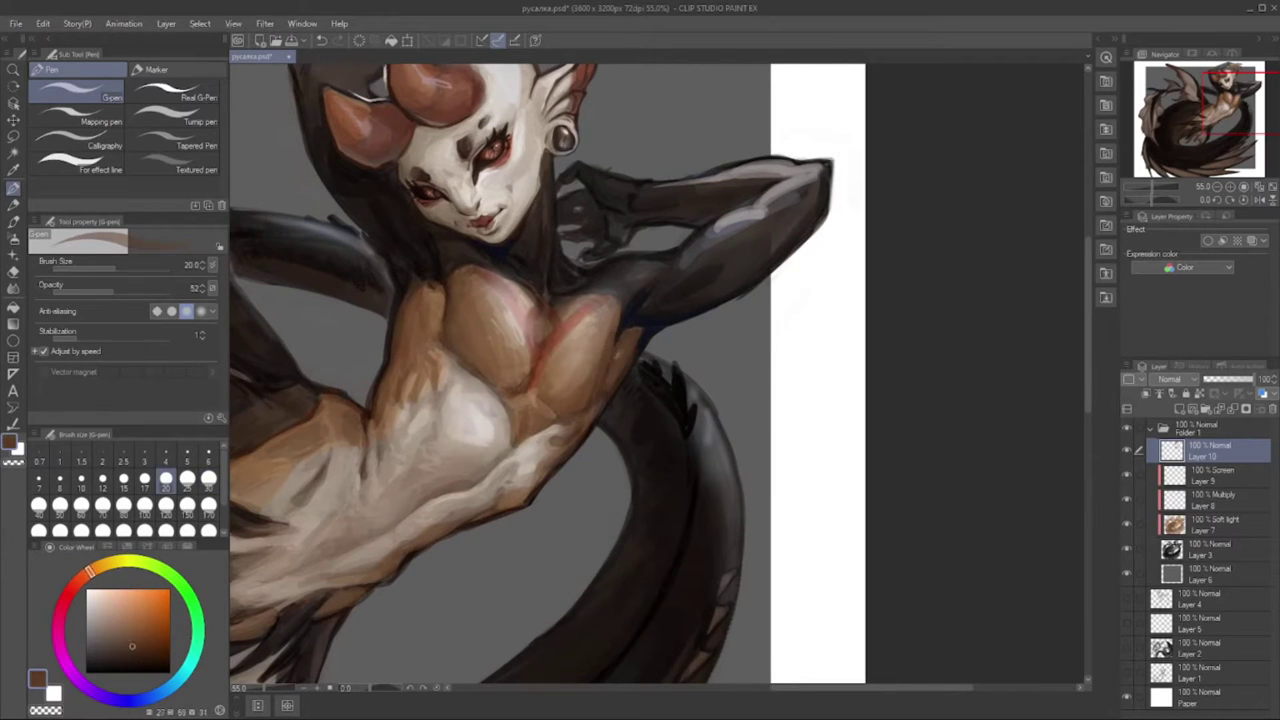
alt+click(425, 315)
drag(600, 380, 662, 323)
alt+click(700, 262)
drag(450, 370, 446, 390)
alt+click(446, 390)
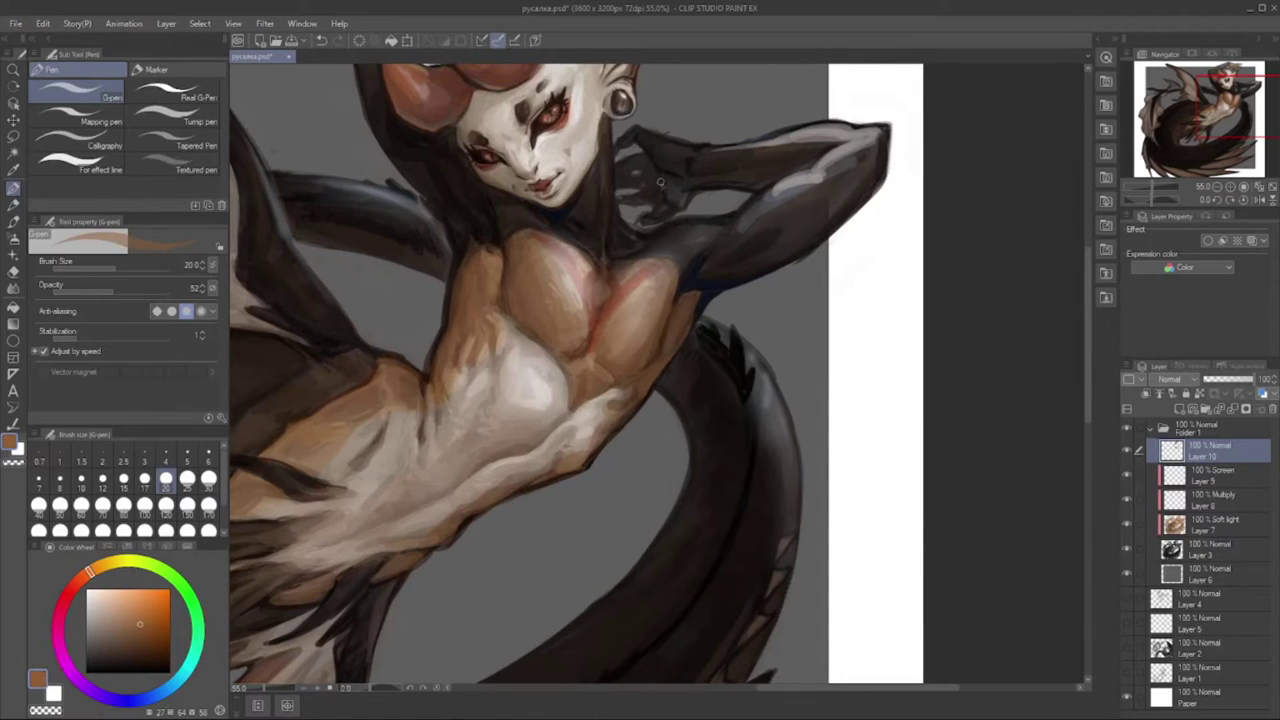
- Soften the bent arm's highlight with a sampled blue-grey tone using the G-pen at size 30
drag(660, 182, 594, 332)
alt+click(583, 386)
alt+click(780, 300)
key(])
key(])
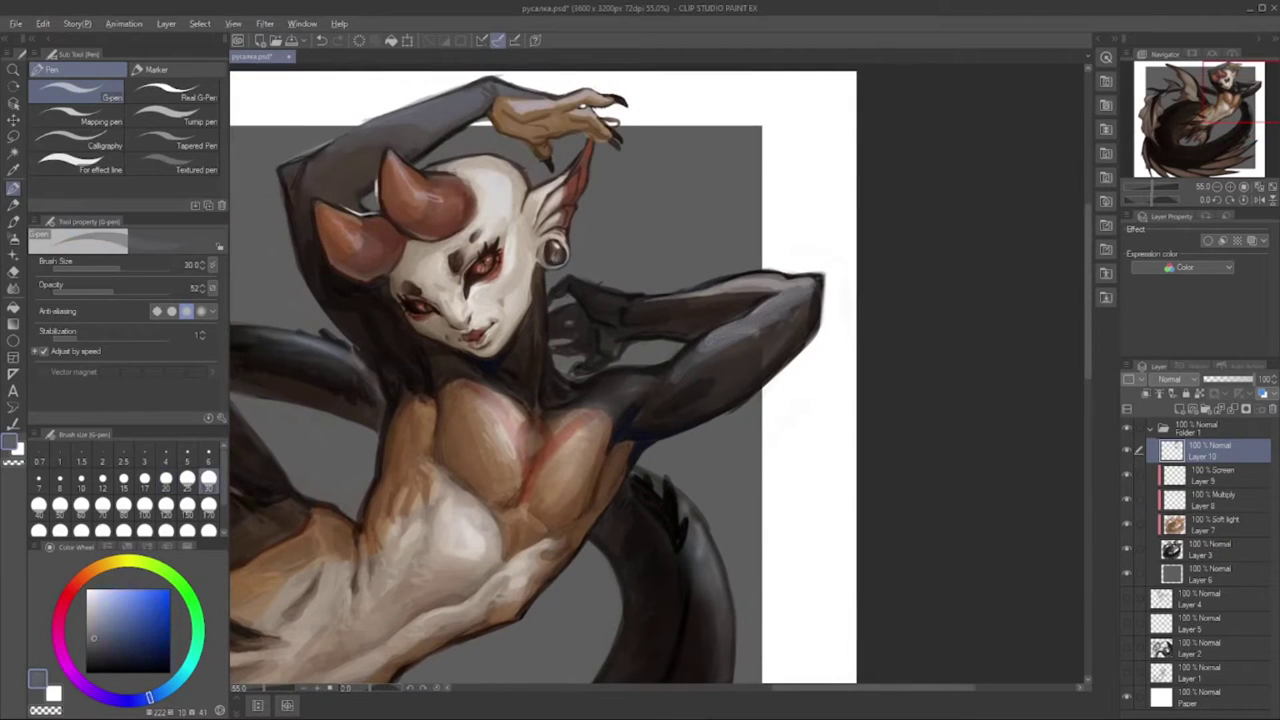
- Blend the bent arm and shoulder with sampled dark tones, enlarging the G-pen to size 60
alt+click(660, 380)
key(])
key(])
key(])
alt+click(640, 405)
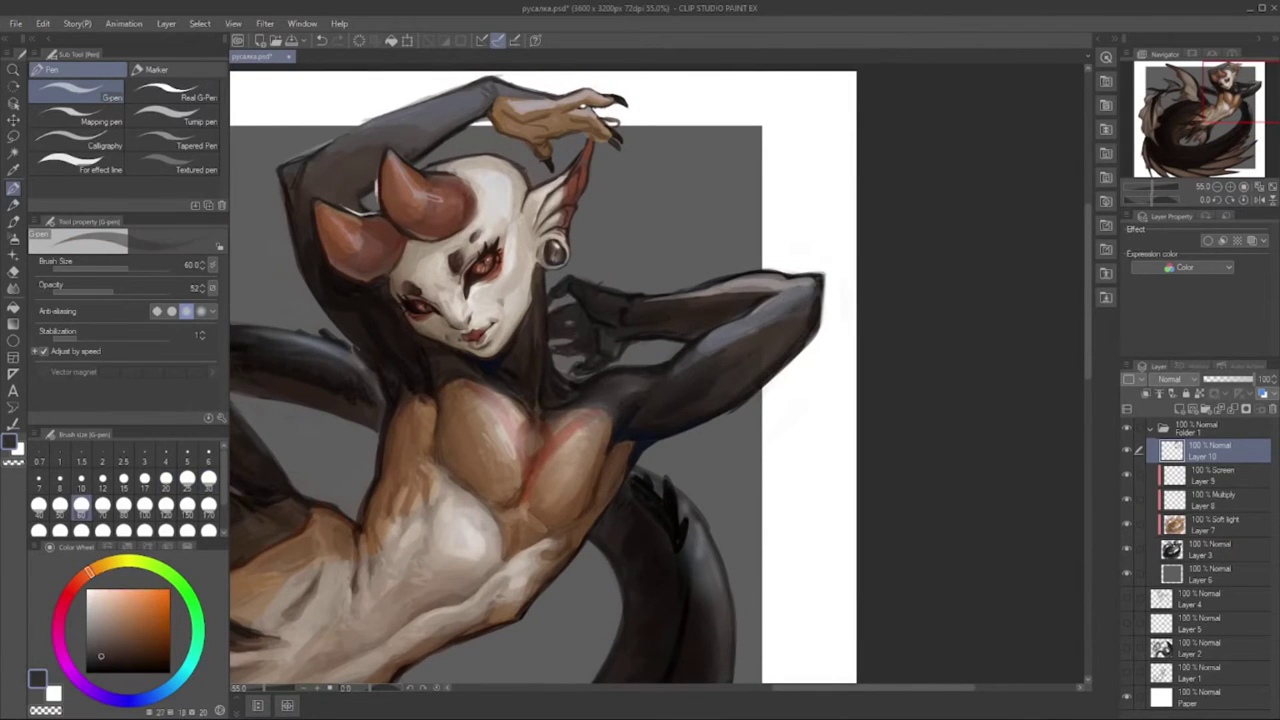
- Add reddish accents where the chest meets the shoulder, using sampled tones and the G-pen at size 40
drag(640, 330, 552, 380)
alt+click(460, 470)
alt+click(377, 425)
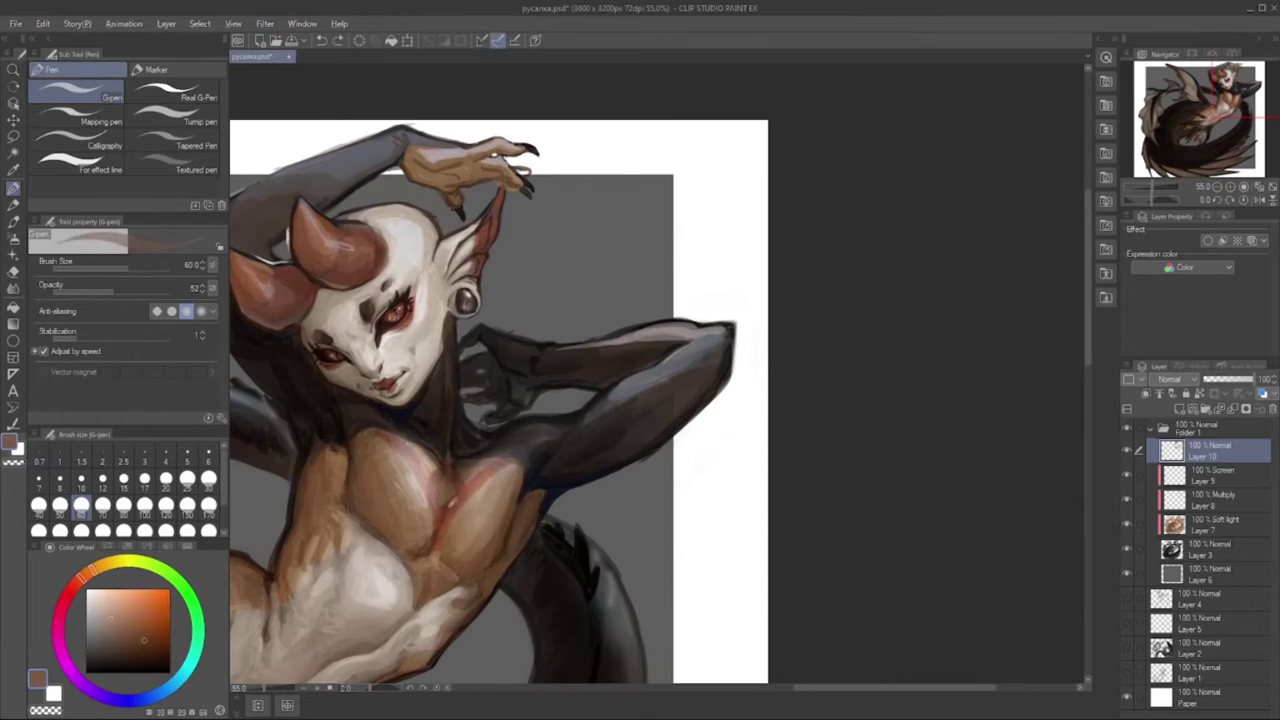
key([)
key([)
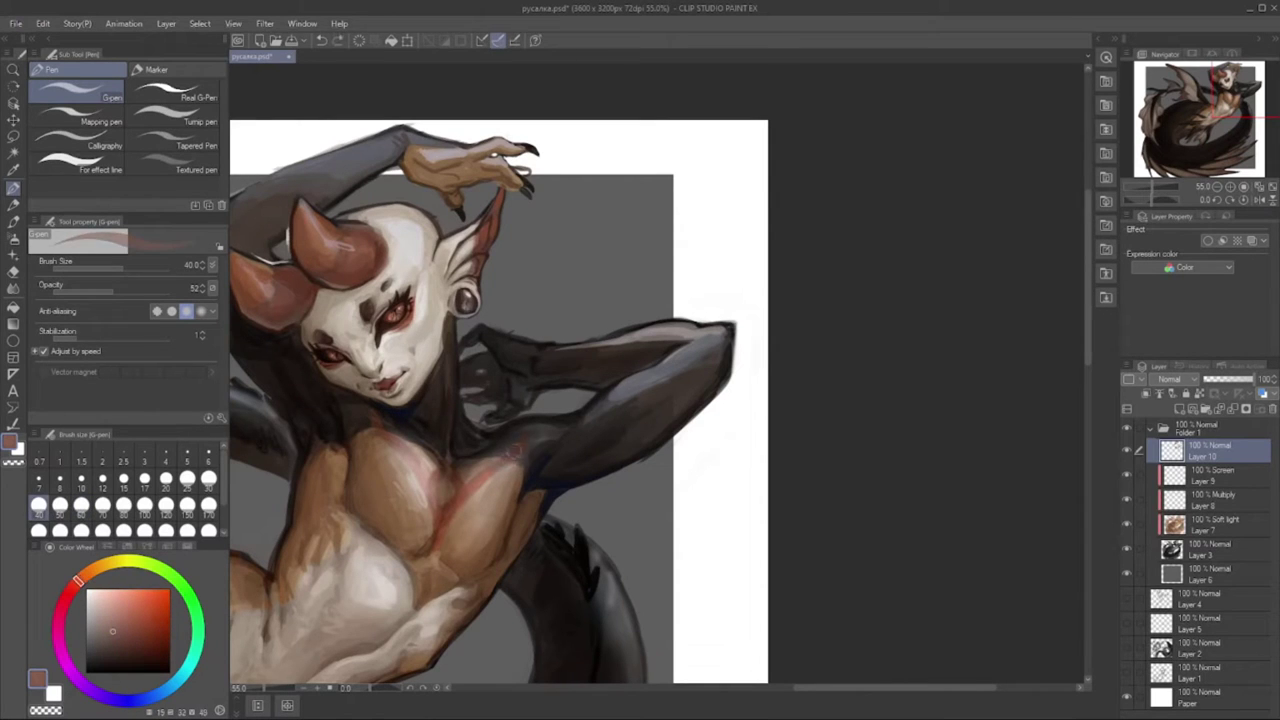
alt+click(518, 446)
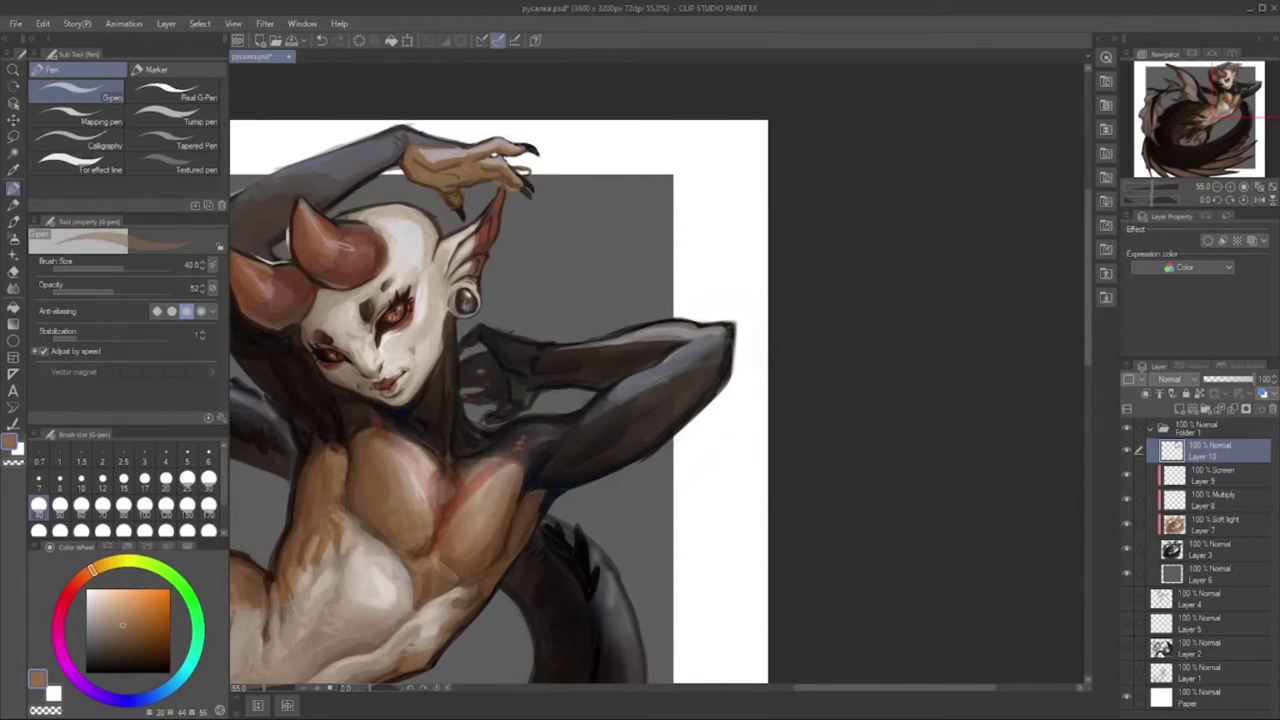
- Refine the ribcage and abdomen with sampled beige and brown tones at size 40, working from a zoomed-out, rotated view
scroll(655, 400, down, 2)
drag(655, 400, 740, 310)
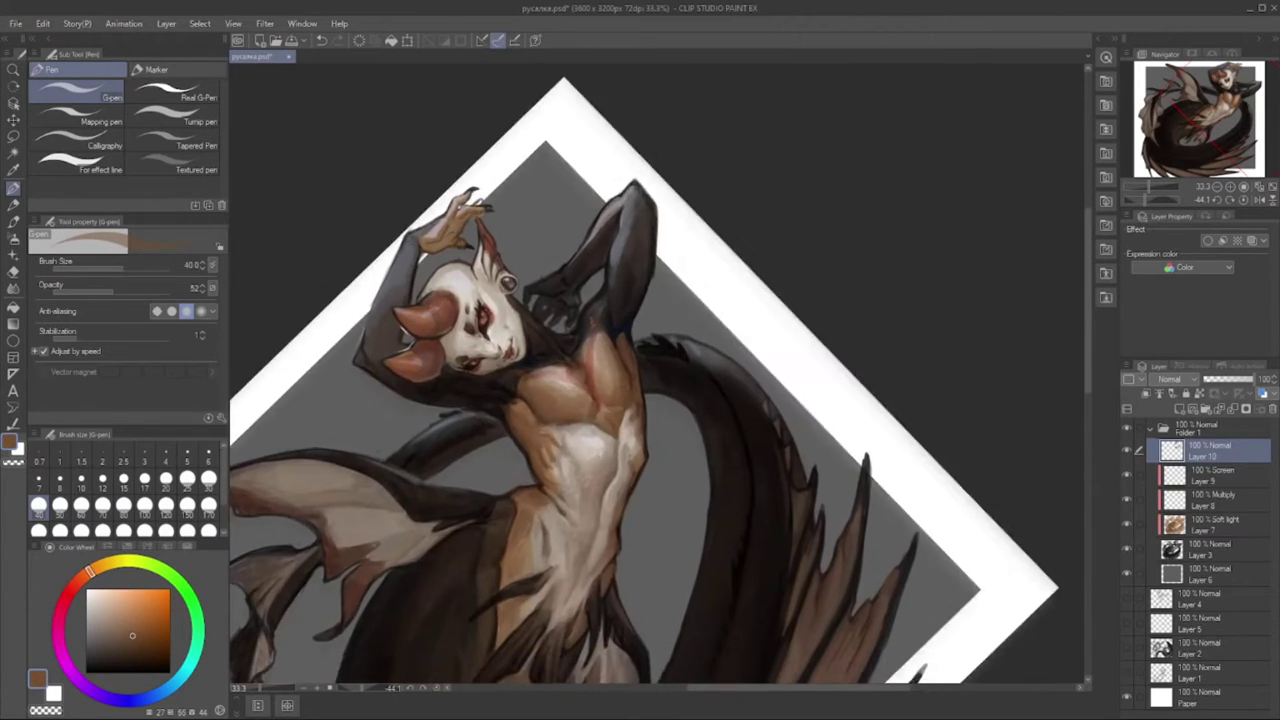
drag(585, 440, 580, 410)
alt+click(621, 420)
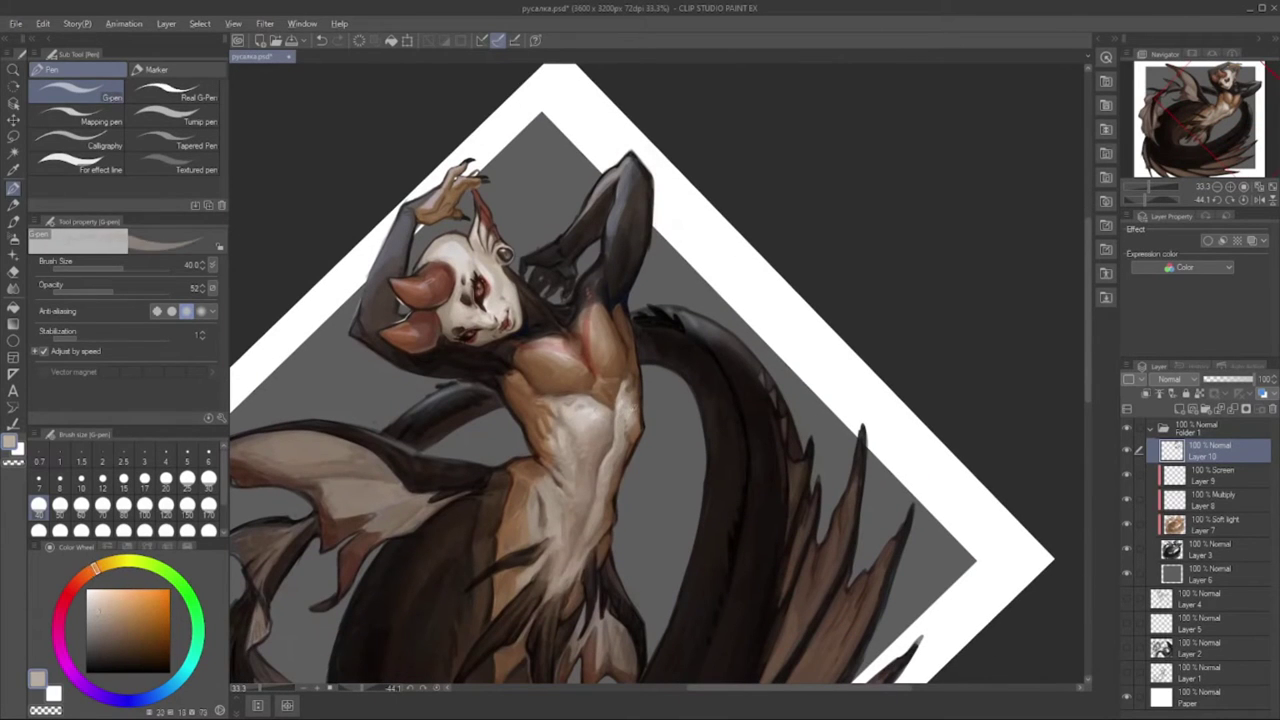
alt+click(638, 406)
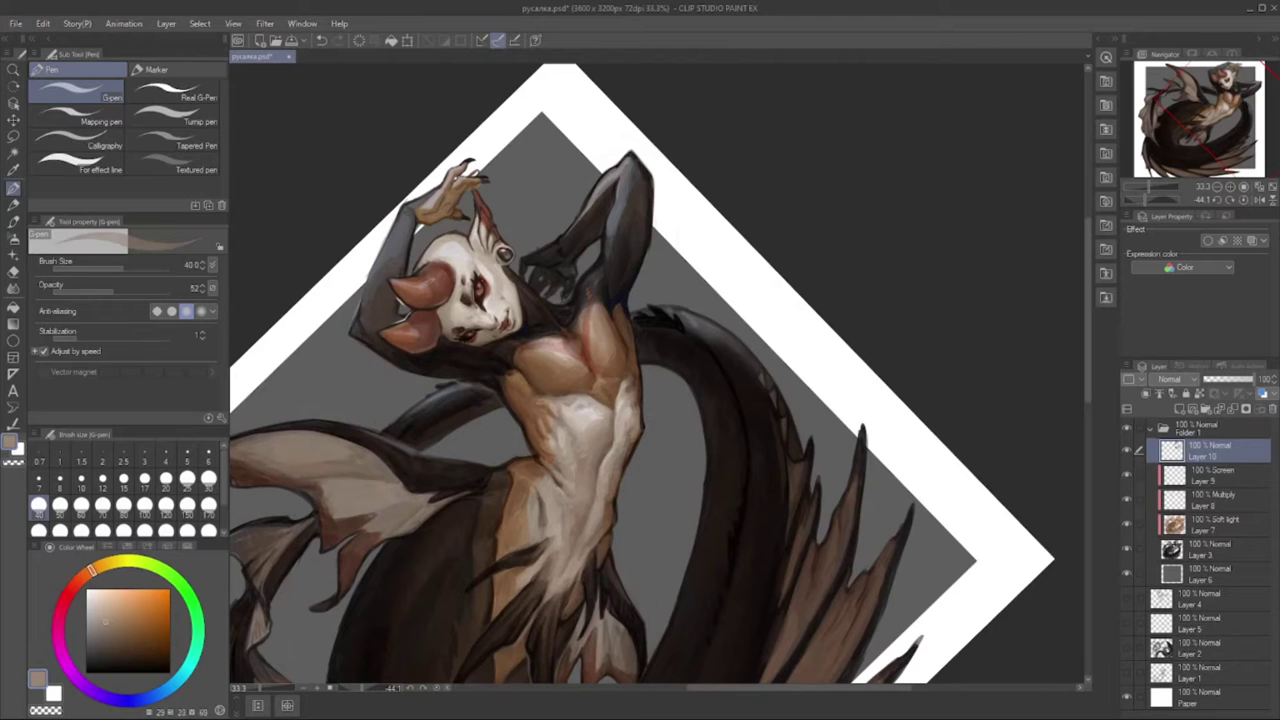
alt+click(600, 440)
alt+click(648, 340)
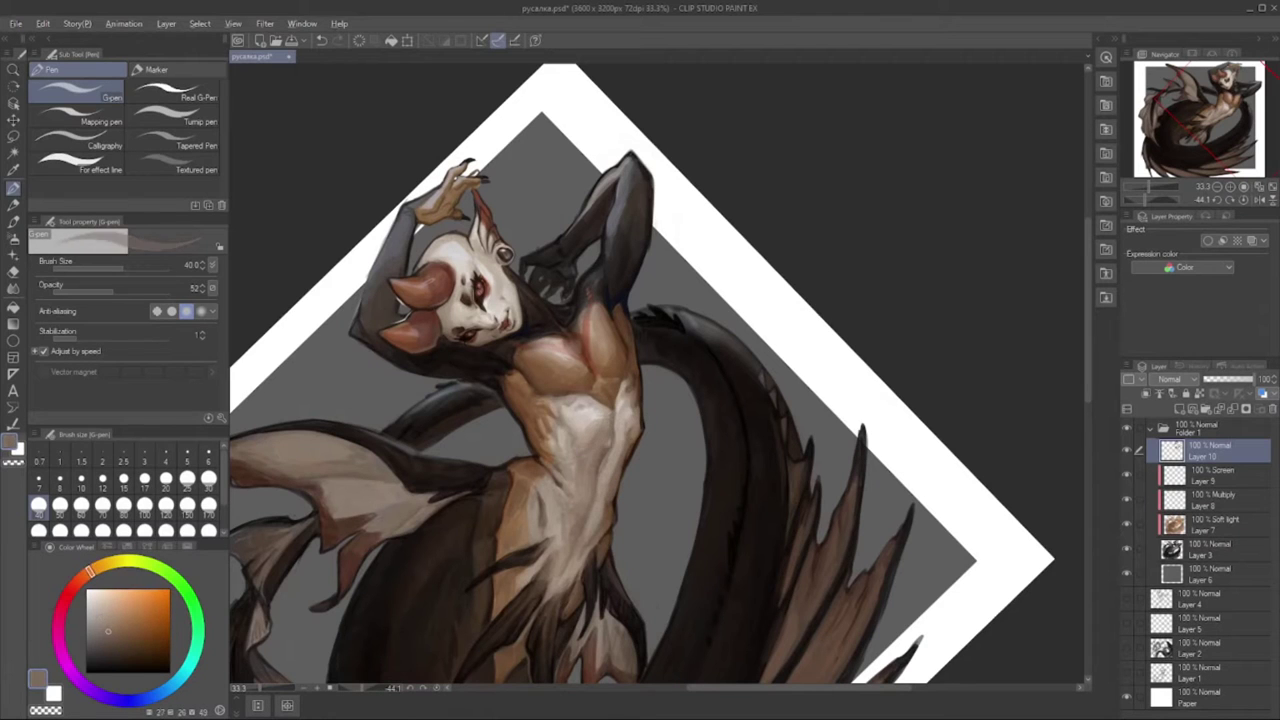
alt+click(629, 426)
- Define the waist and side of the torso with sampled brown and near-black tones, reducing the G-pen to size 30
drag(614, 432, 581, 392)
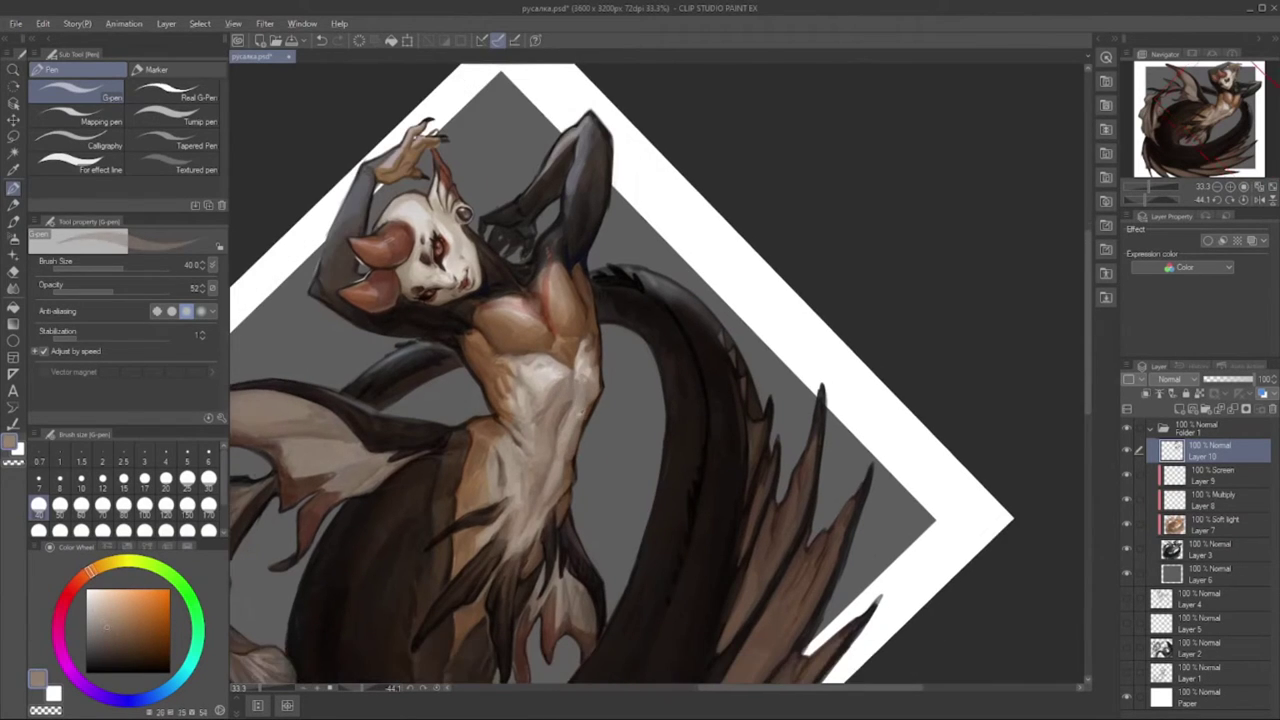
alt+click(602, 340)
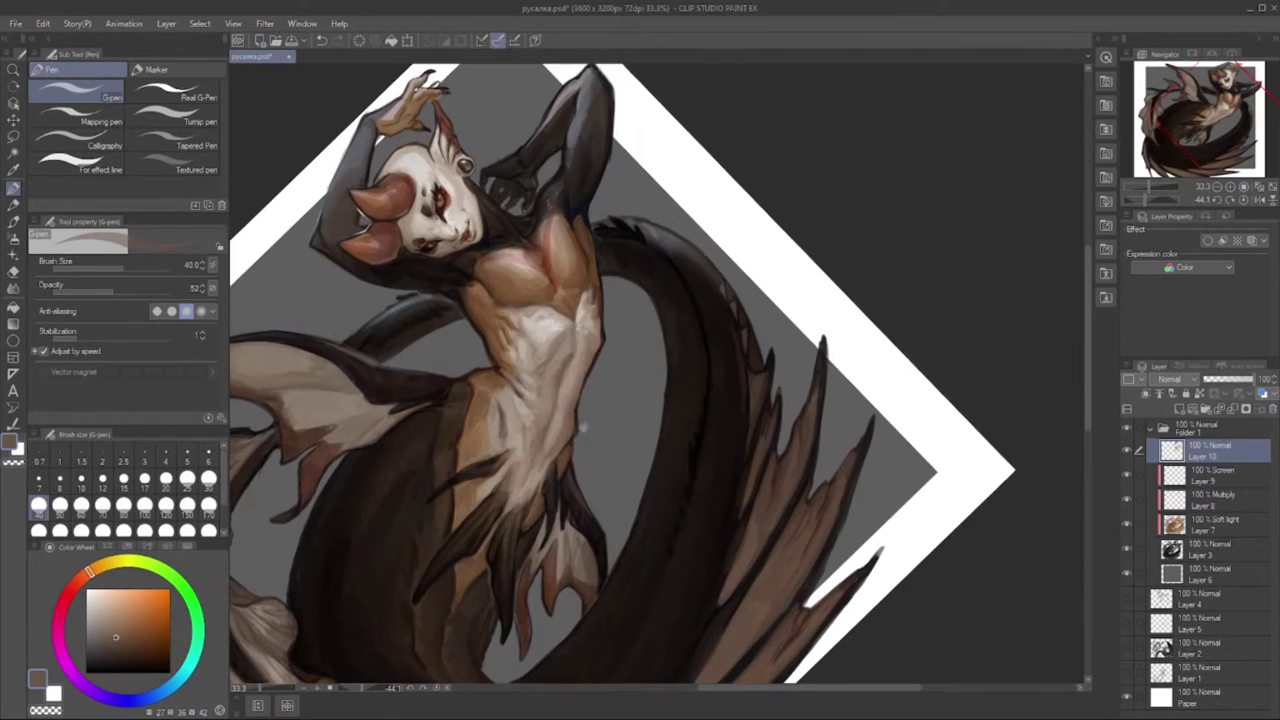
key(bracketleft)
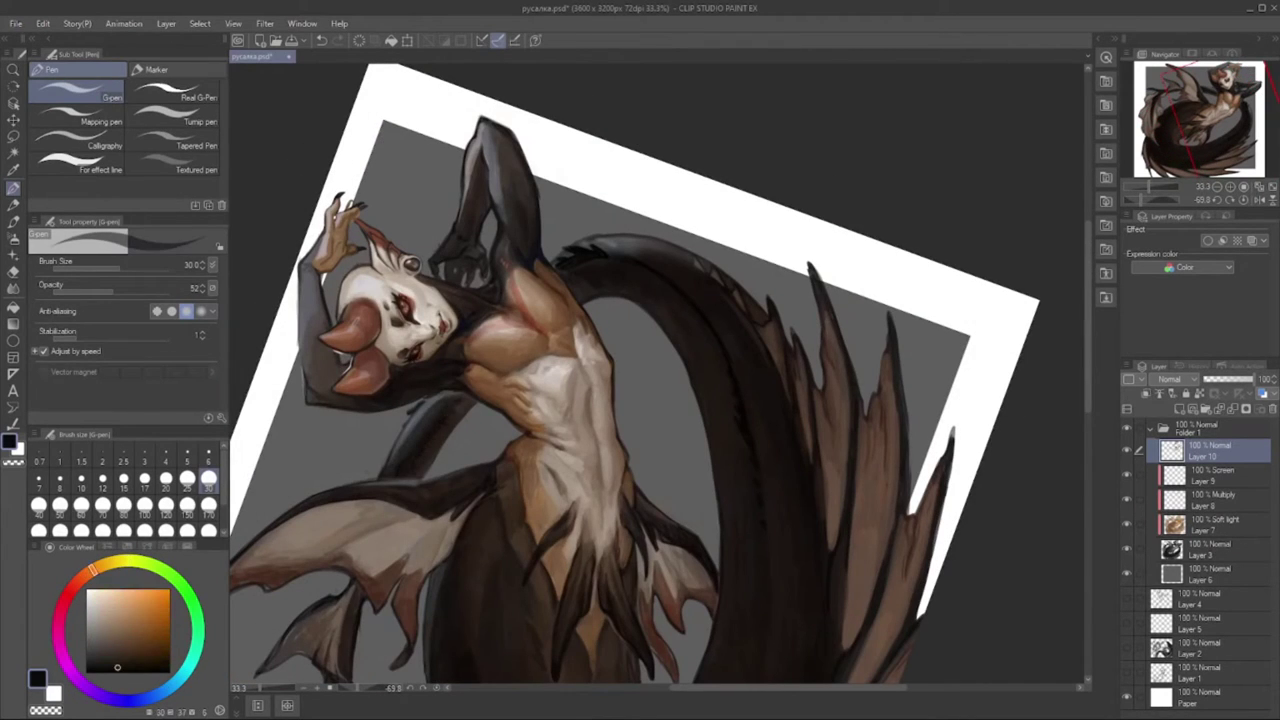
- Darken the spiny tail edge behind the arm with near-black and dark blue tones, using the G-pen at sizes 50, 40 and 30
click(60, 505)
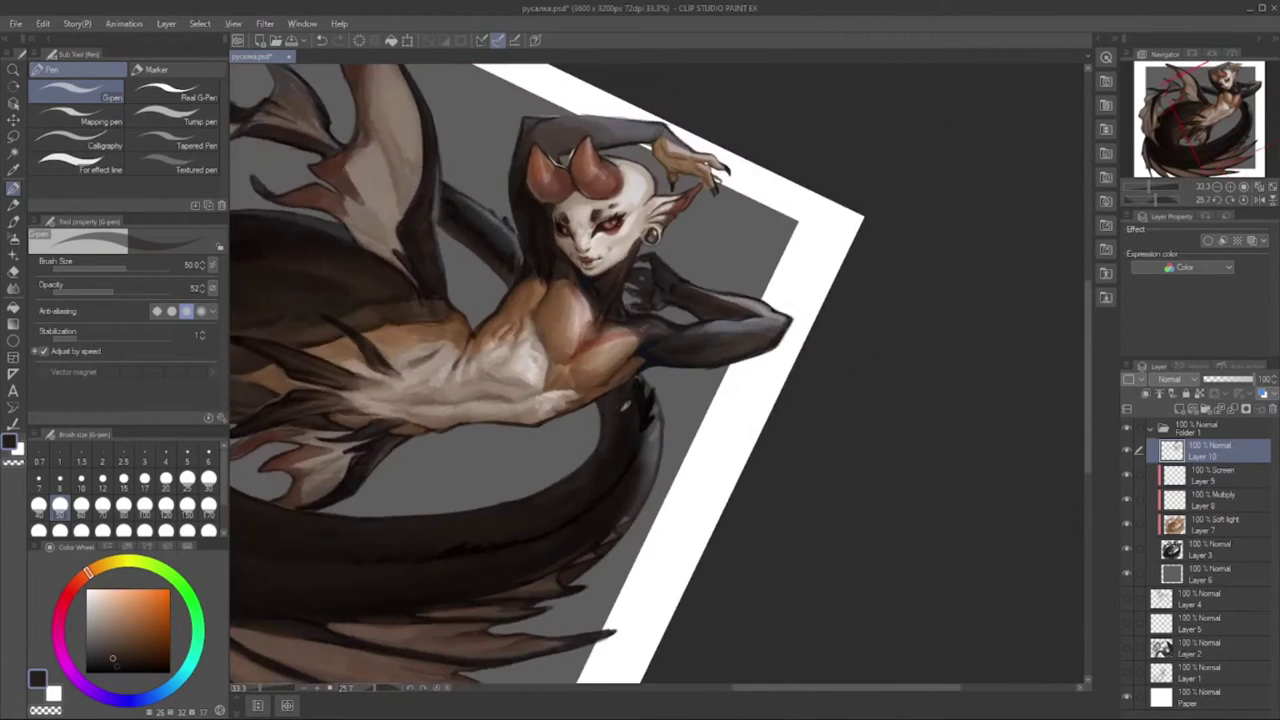
click(38, 505)
click(137, 660)
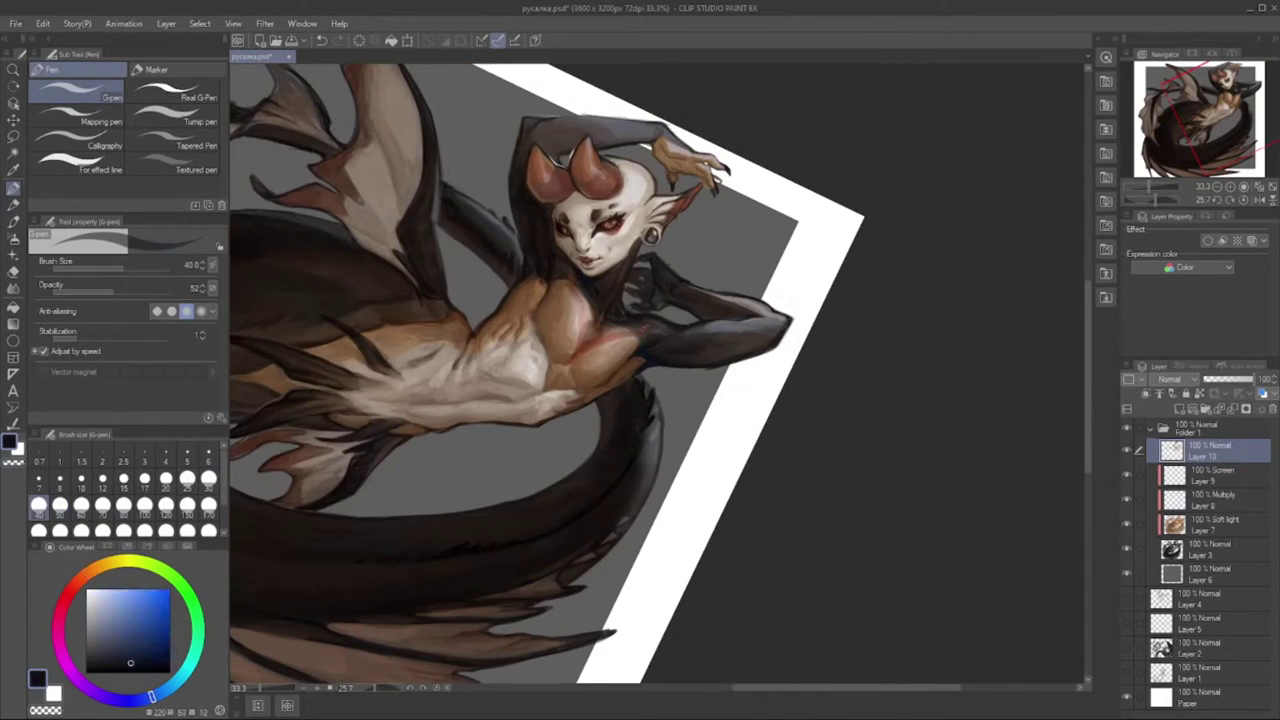
drag(628, 482, 650, 436)
click(208, 478)
click(95, 641)
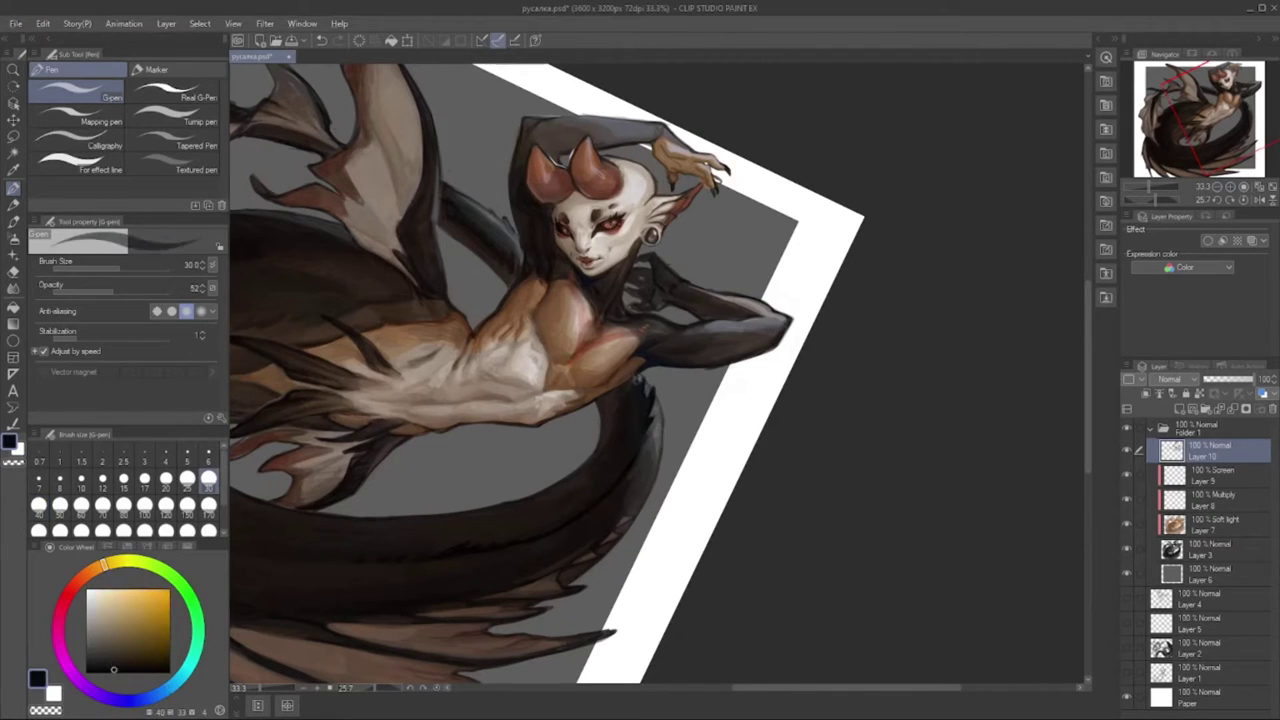
- Deepen the shading on the tail and torso with dark orange-brown tones, raising the G-pen to size 50
click(123, 661)
click(89, 571)
click(135, 645)
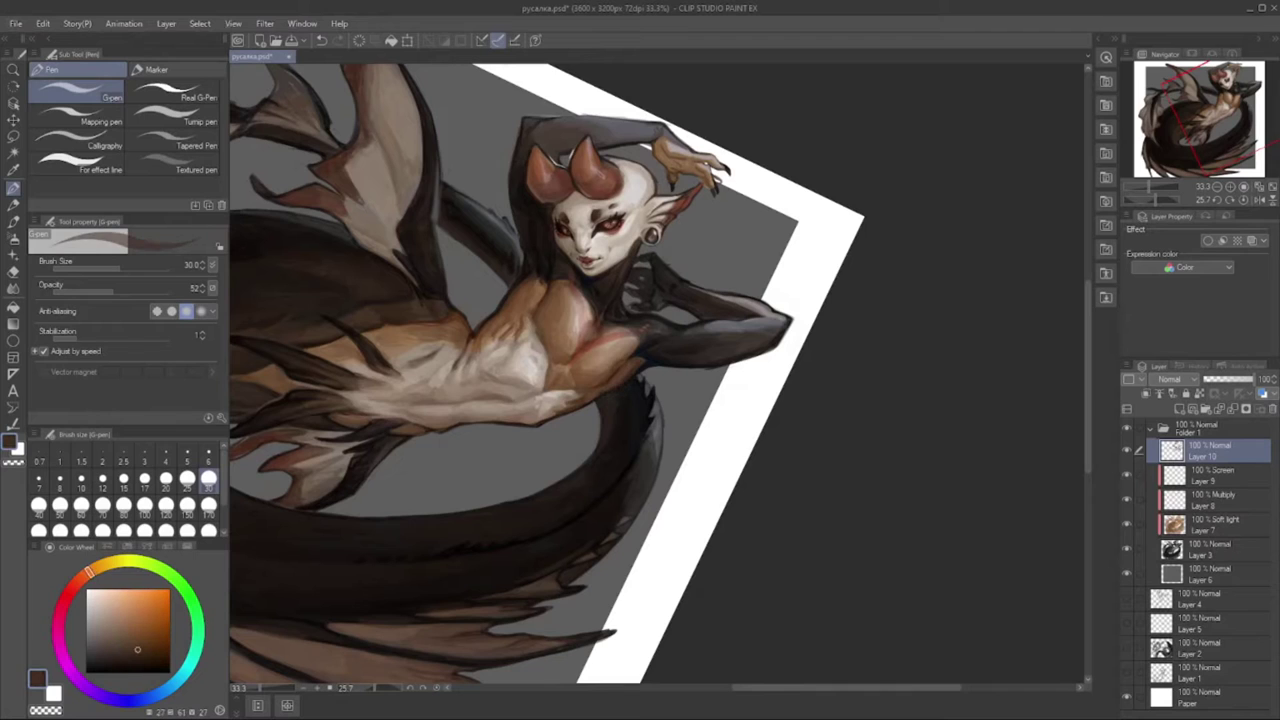
click(60, 505)
drag(556, 306, 552, 276)
click(134, 640)
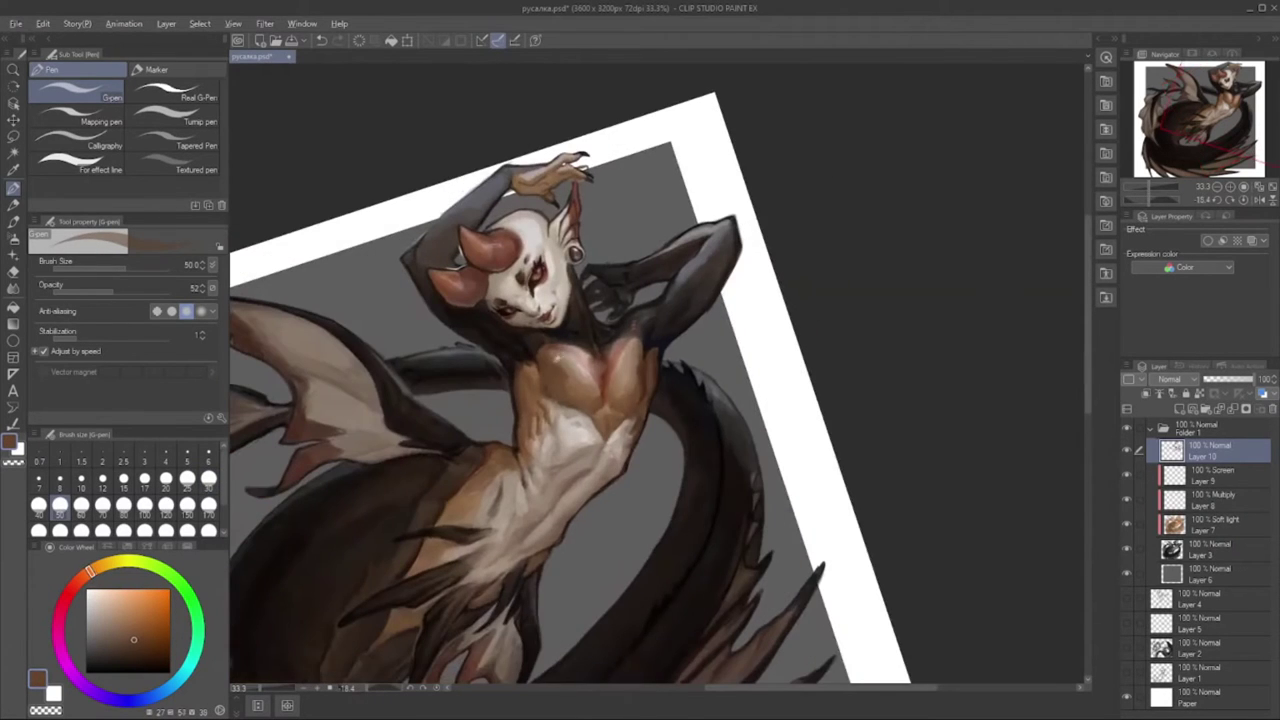
click(130, 641)
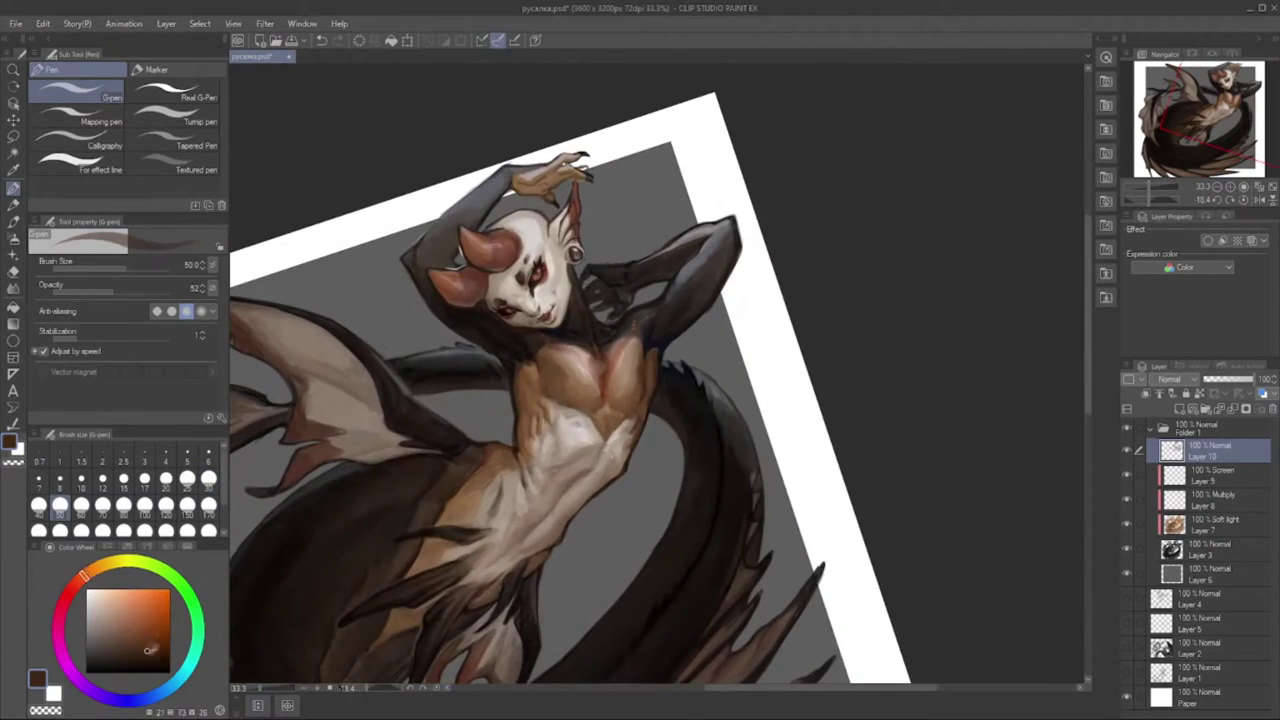
- Repaint the bent arm with deep brown and near-black shading and blue-grey highlights using the G-pen at size 50
click(209, 479)
click(60, 505)
drag(600, 350, 553, 385)
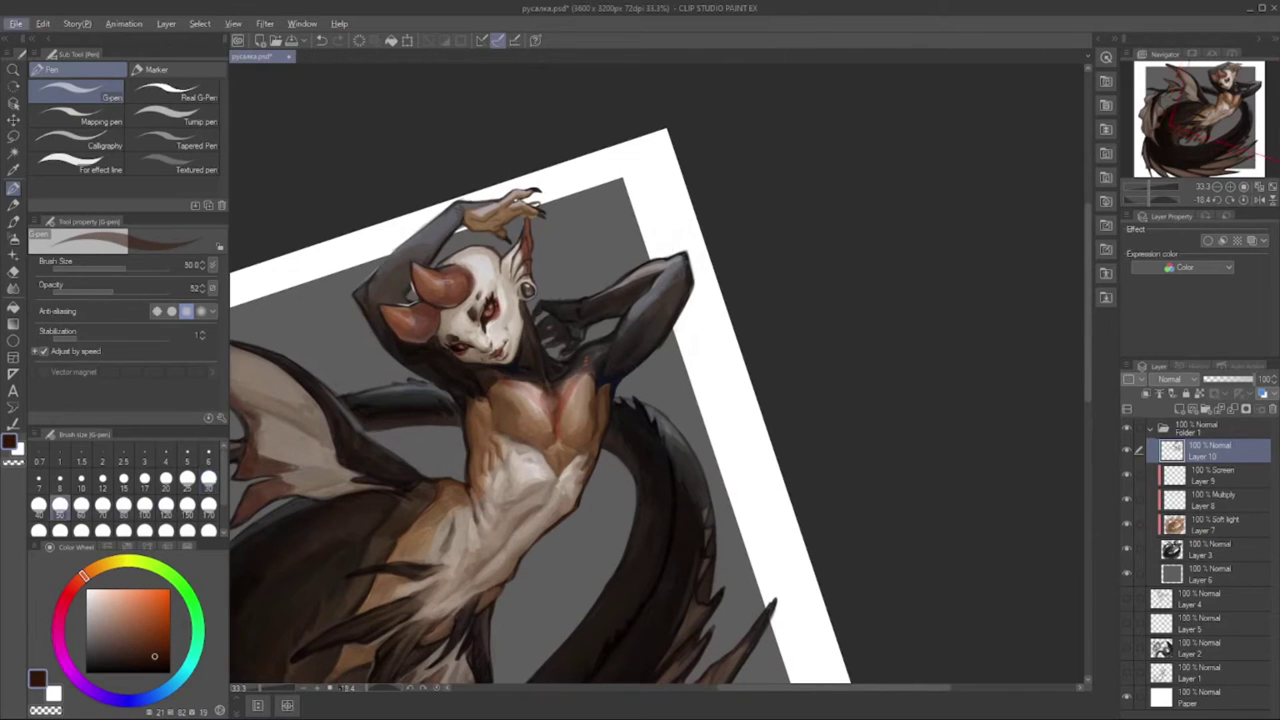
click(95, 659)
drag(655, 315, 672, 265)
click(146, 698)
click(92, 628)
- Warm up the upper-body shading with medium and dark orange-brown tones and a sampled light skin tone
click(88, 572)
click(111, 628)
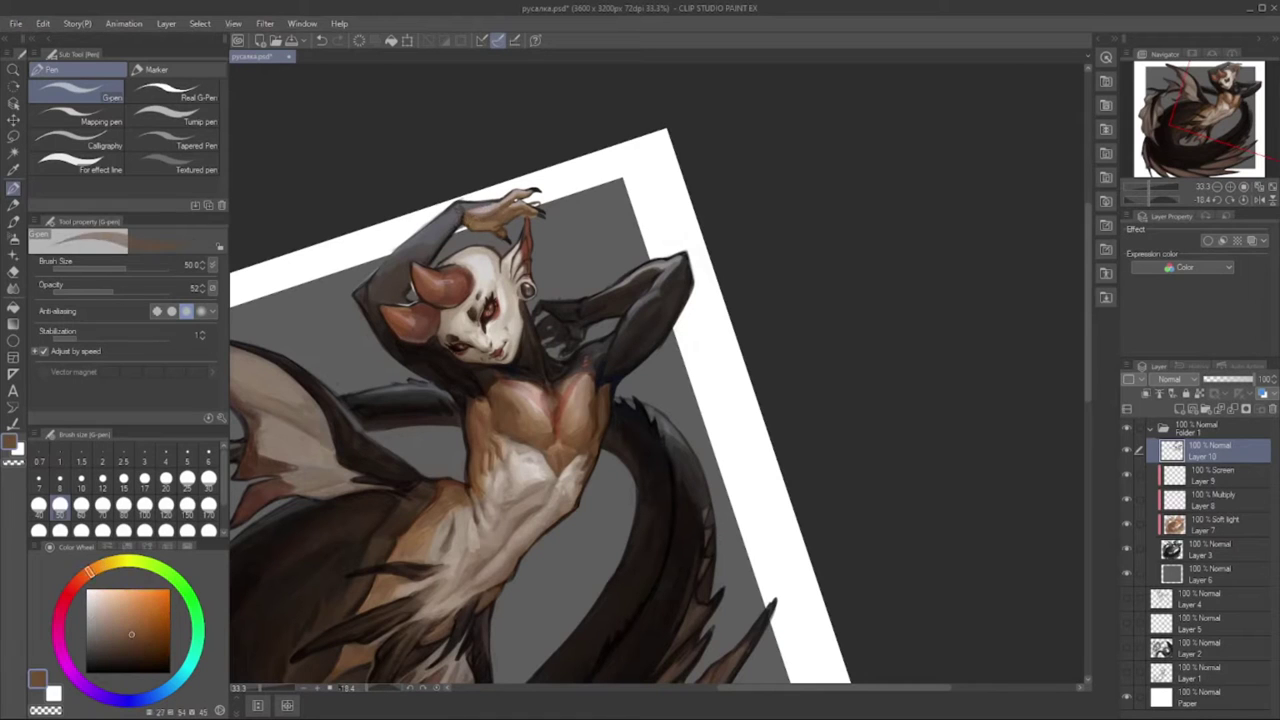
click(136, 647)
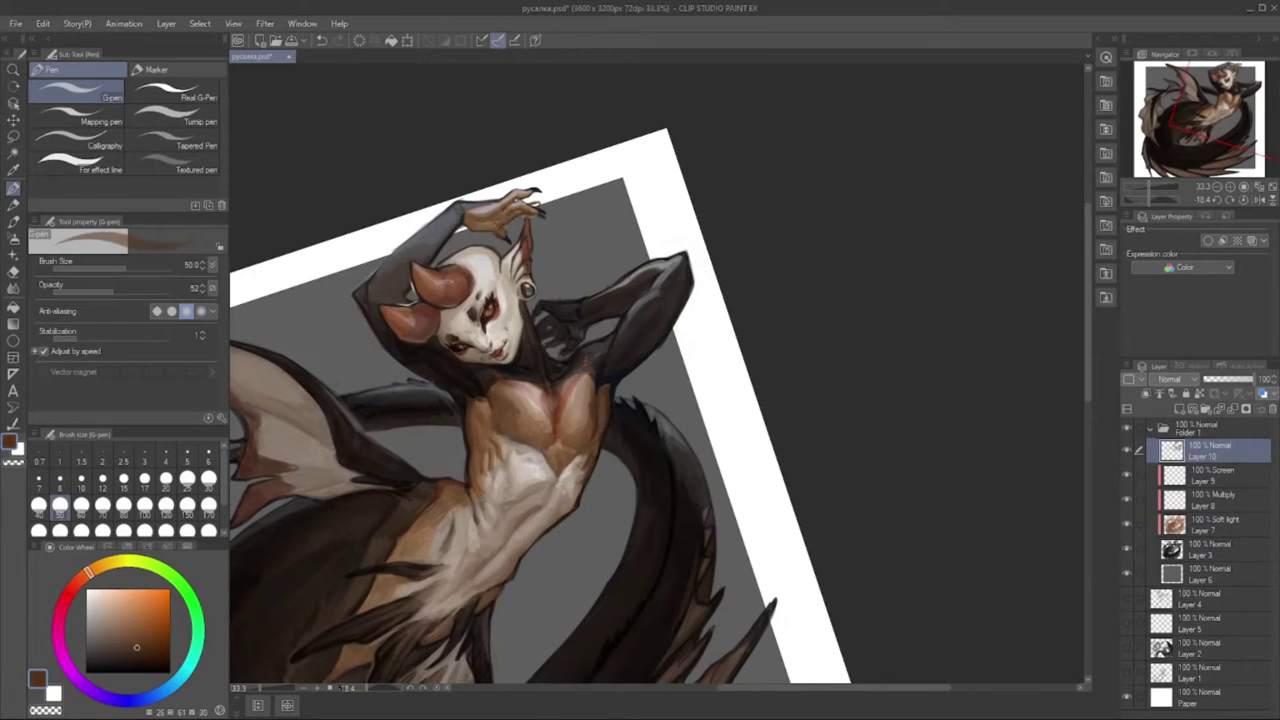
click(132, 633)
alt+click(520, 407)
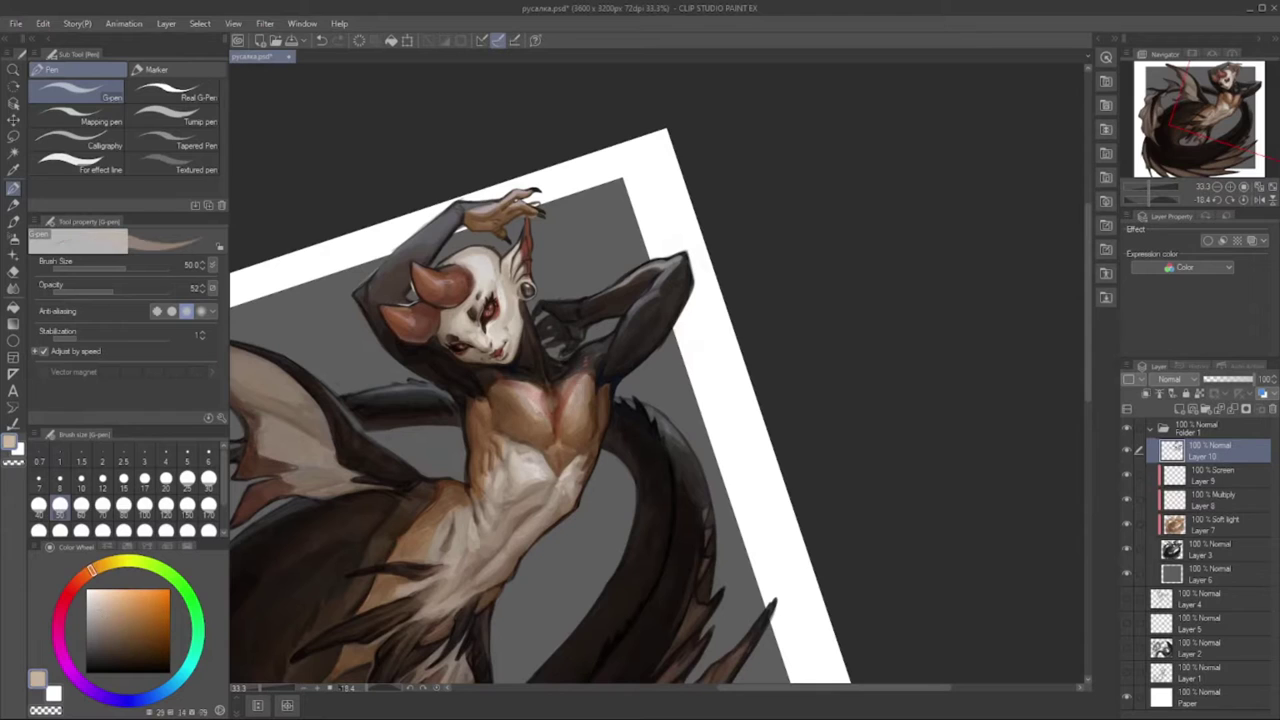
- Accent the centre of the chest with sampled dark red and skin tones using the G-pen at size 30
alt+click(555, 405)
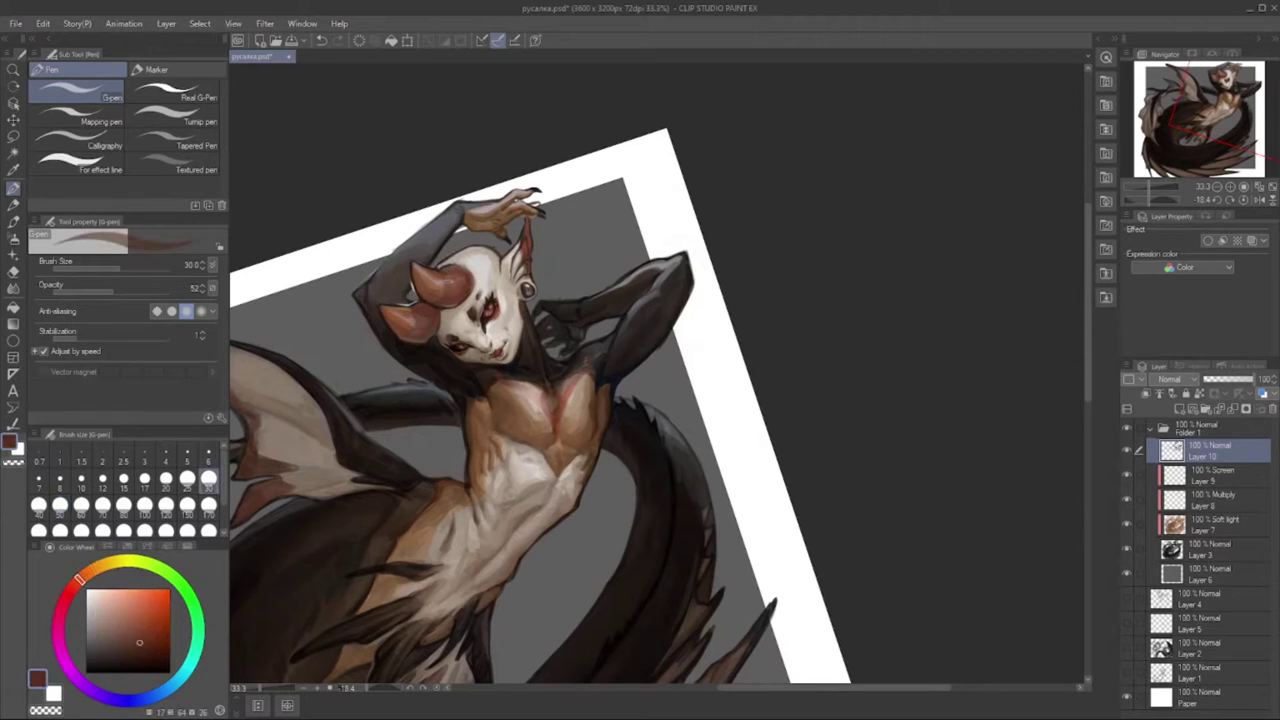
alt+click(440, 313)
alt+click(520, 460)
- Blend the armpit, ribs and abdomen with sampled tan and dark brown tones at size 30
drag(560, 400, 600, 332)
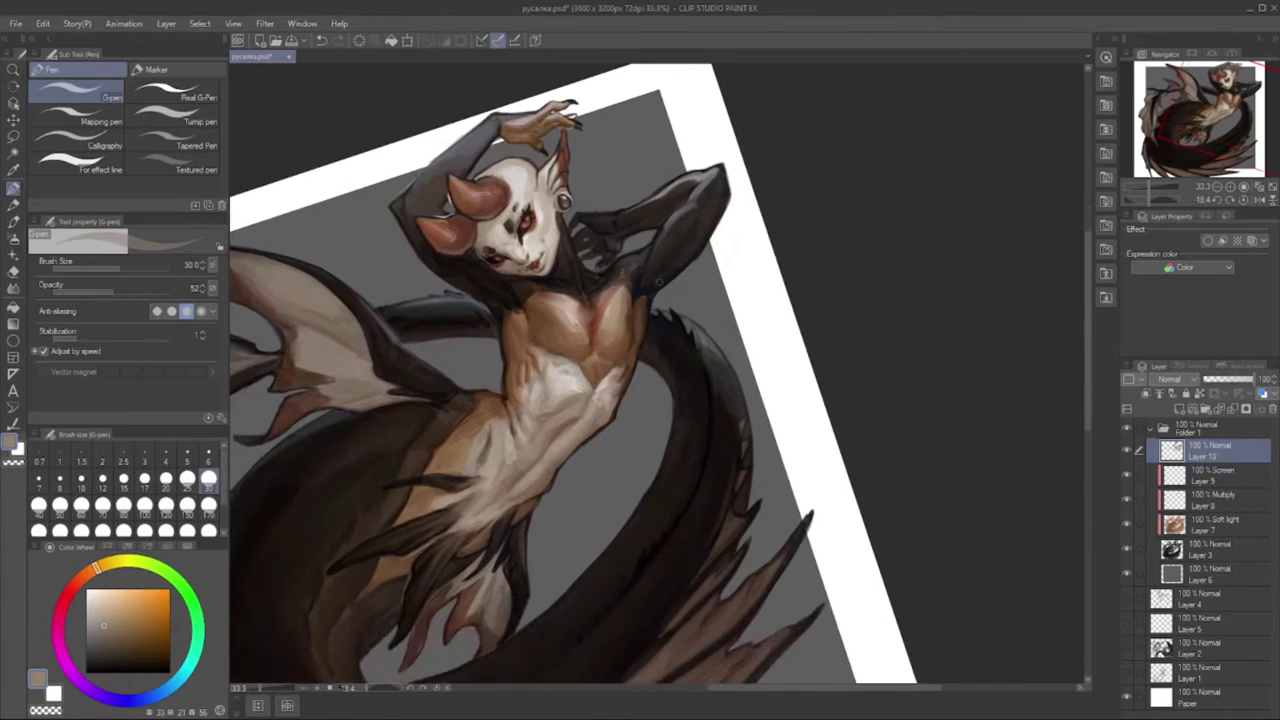
alt+click(568, 403)
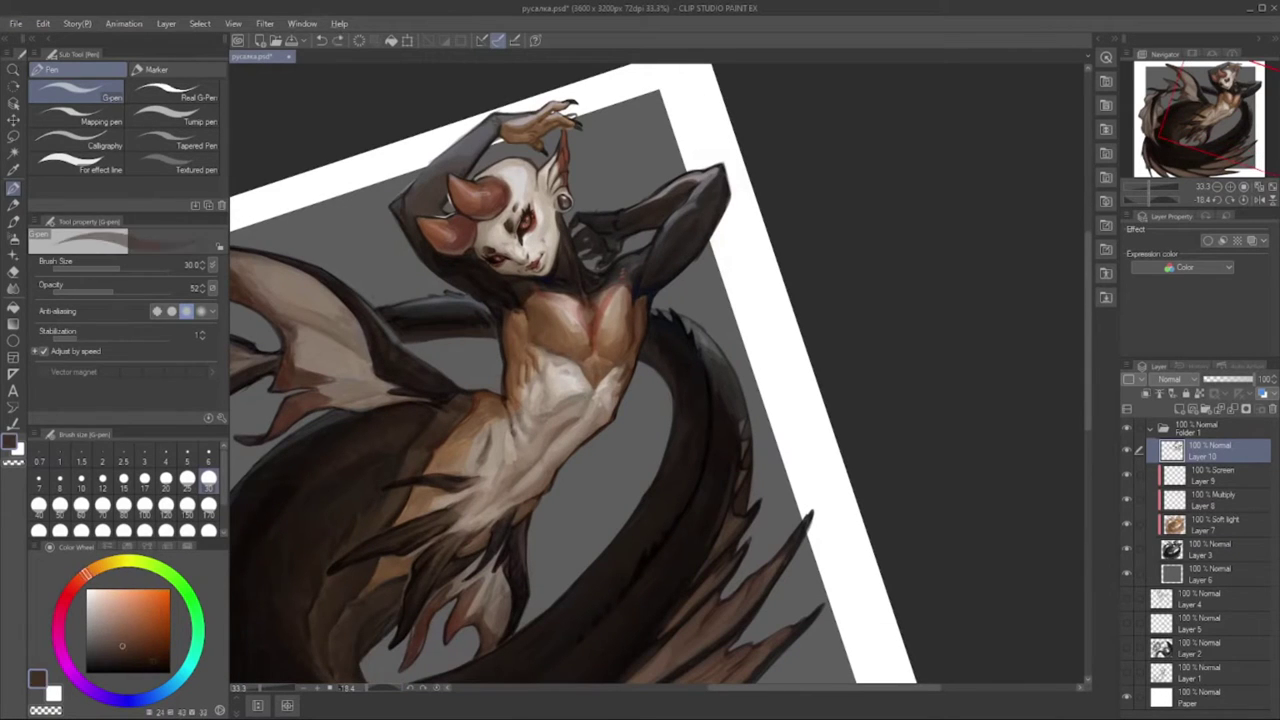
alt+click(512, 390)
alt+click(525, 340)
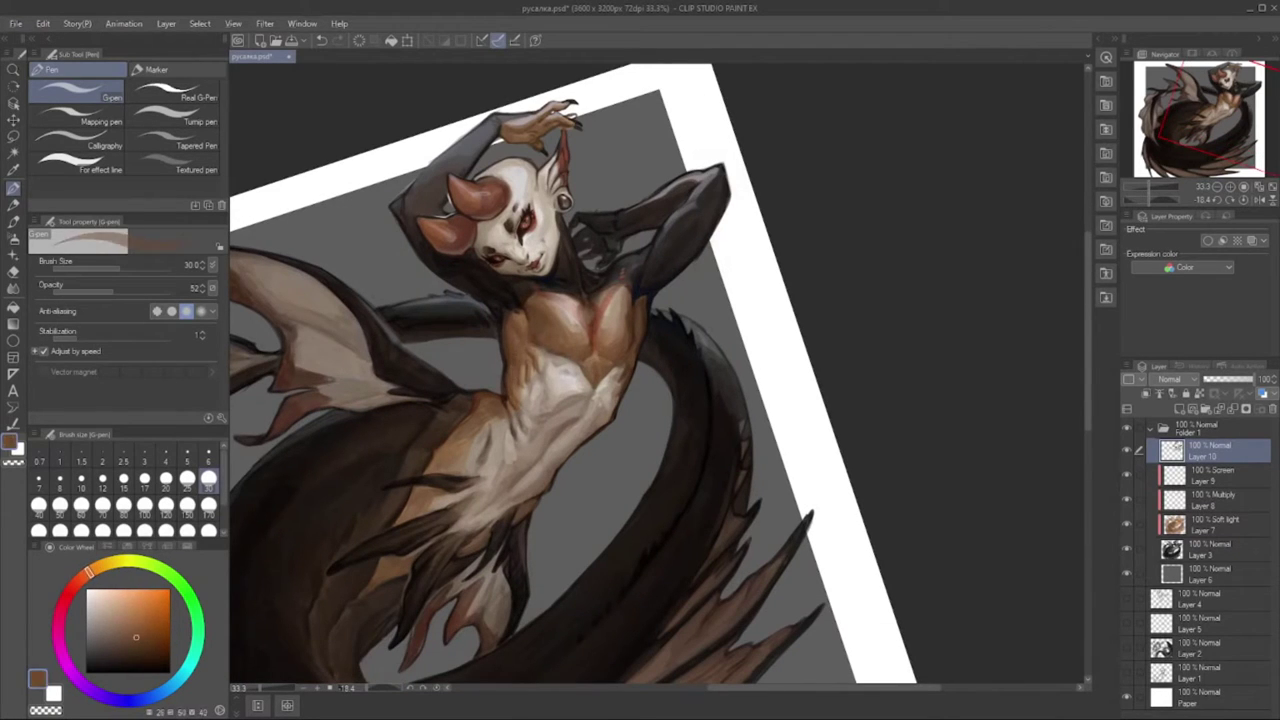
drag(525, 340, 660, 240)
alt+click(634, 350)
drag(653, 379, 629, 399)
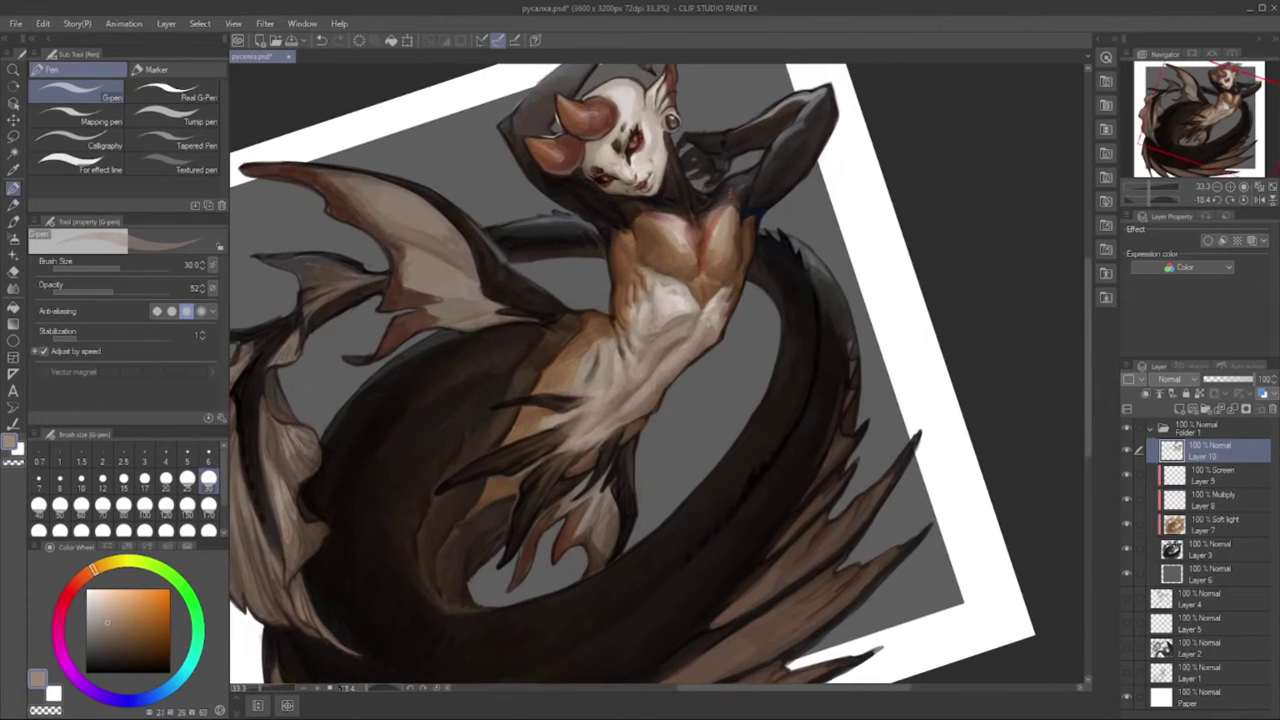
- Blend the abdomen's lower edge, then refine the hand behind the neck and the raised arm with sampled brown and near-black tones at size 30
alt+click(629, 399)
alt+click(595, 398)
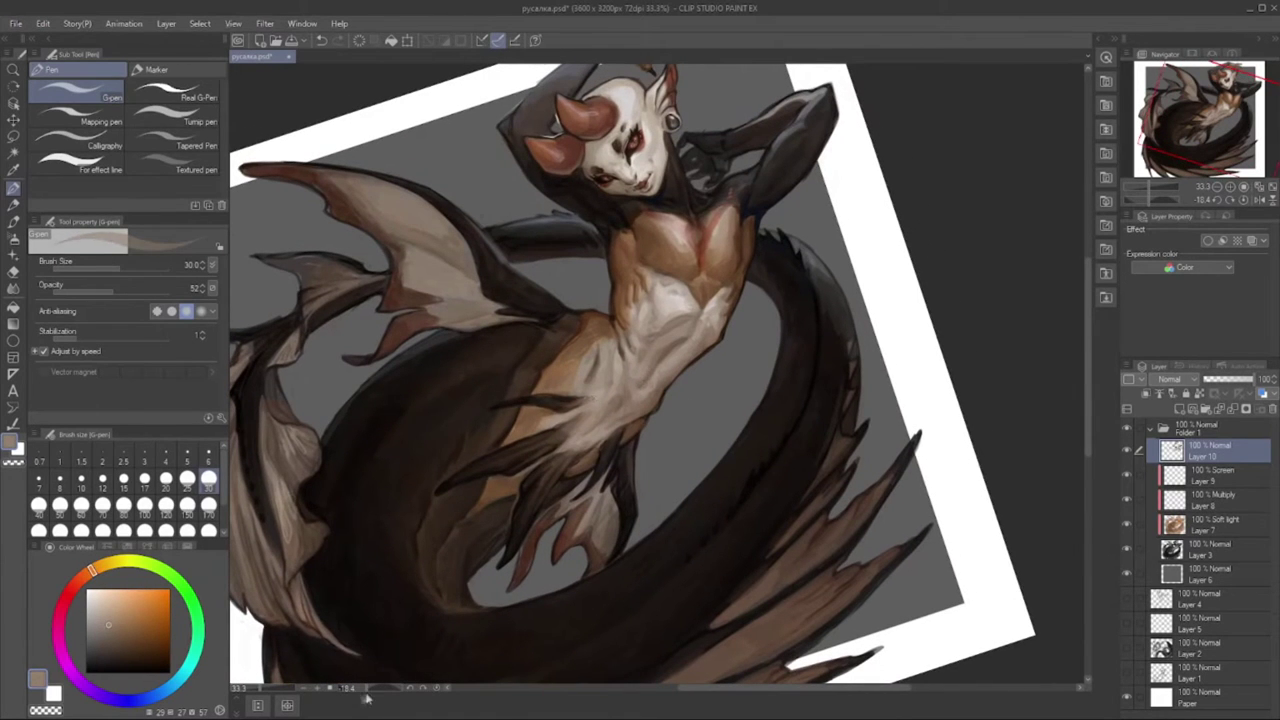
drag(366, 698, 340, 698)
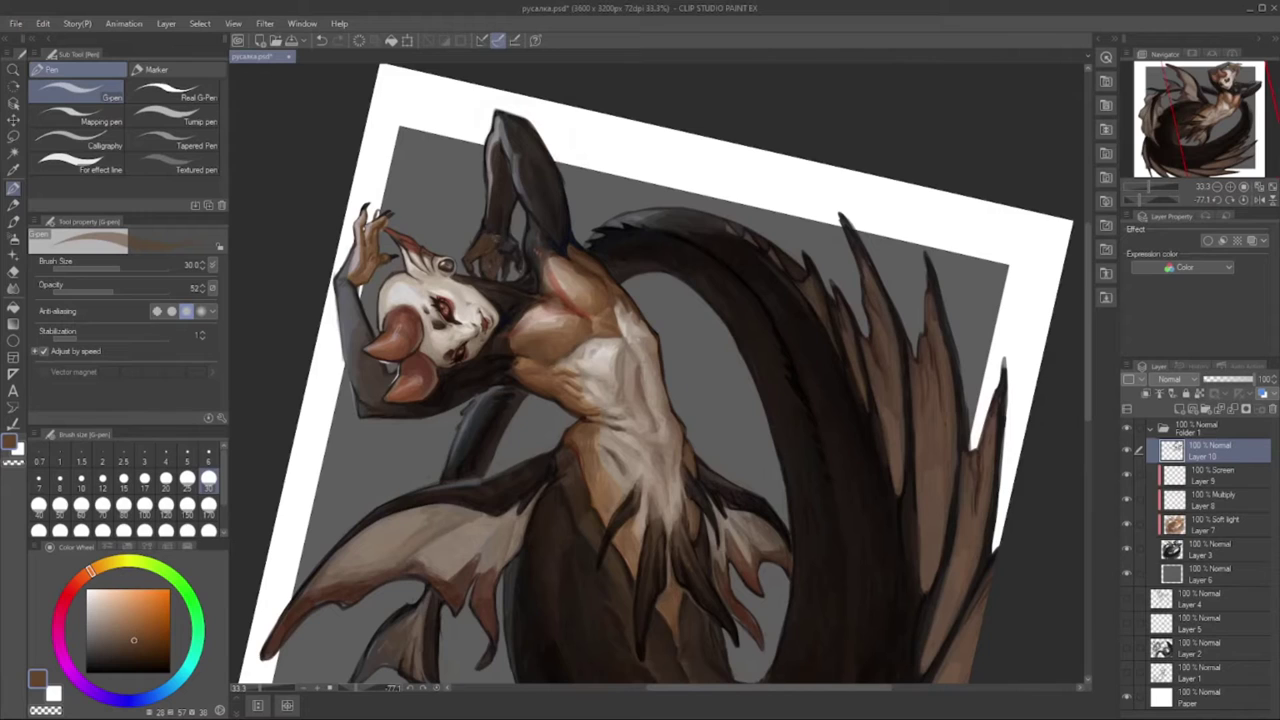
alt+click(502, 226)
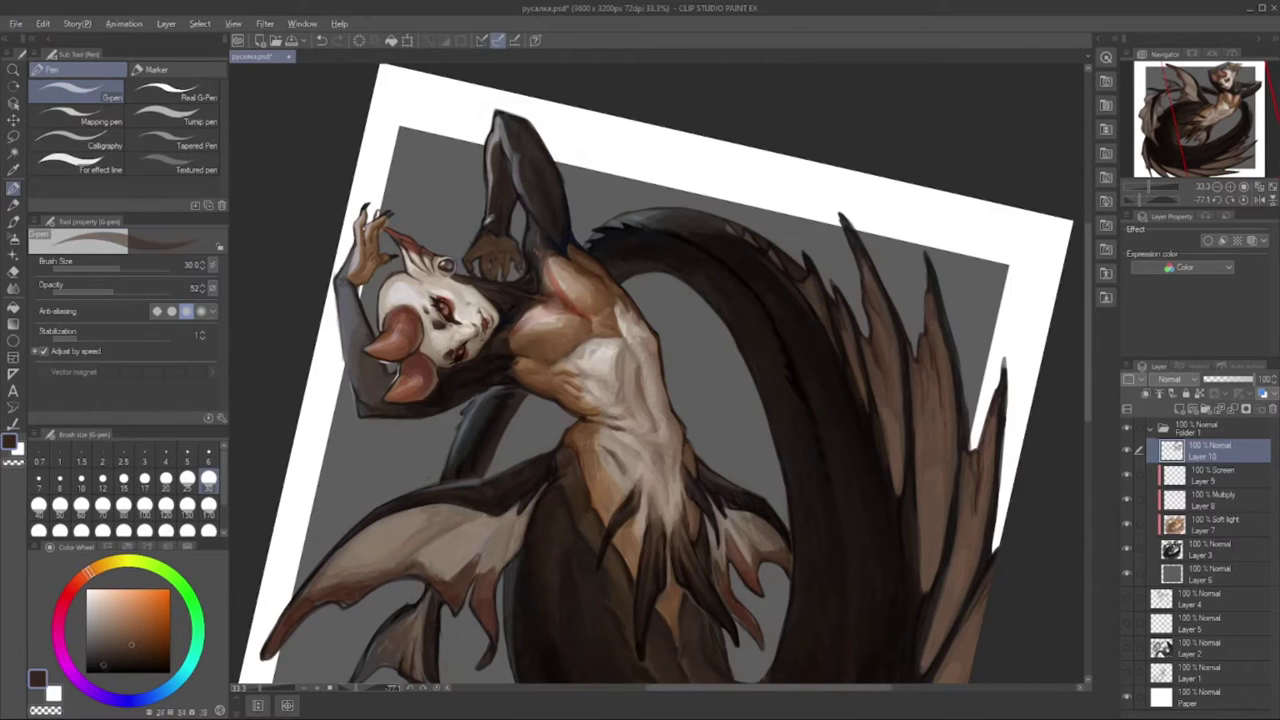
alt+click(486, 265)
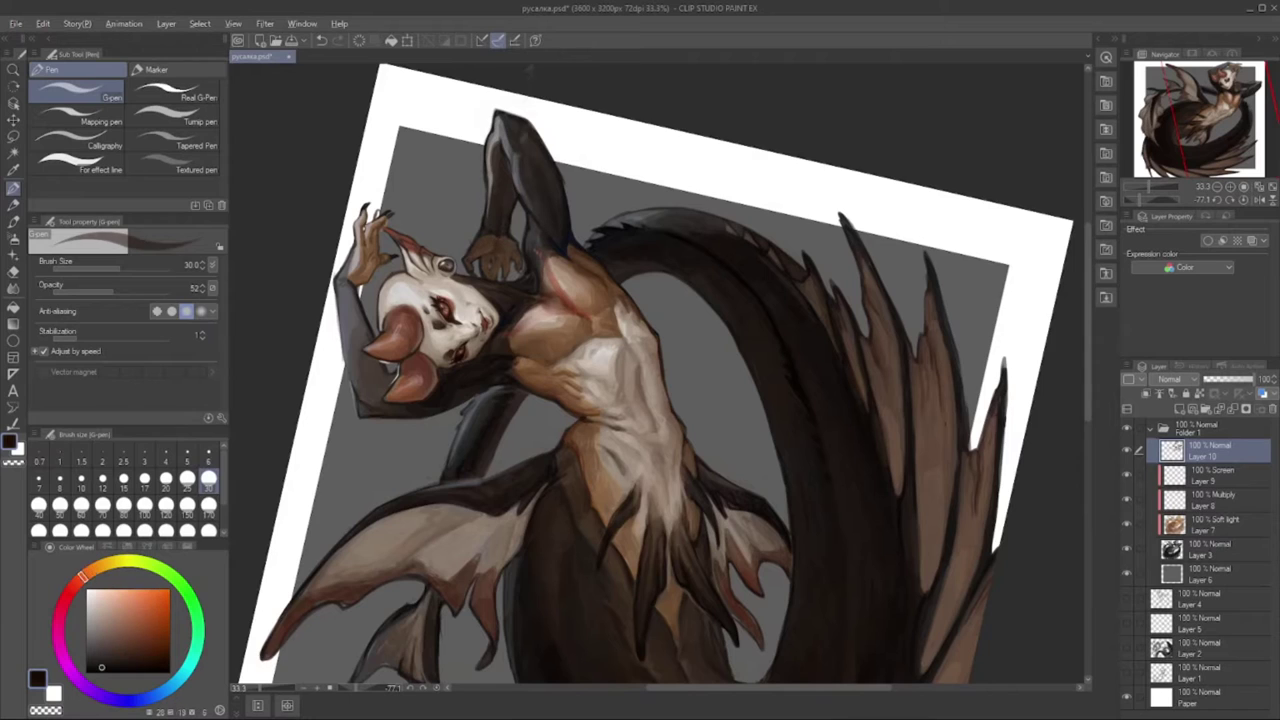
alt+click(500, 118)
alt+click(496, 170)
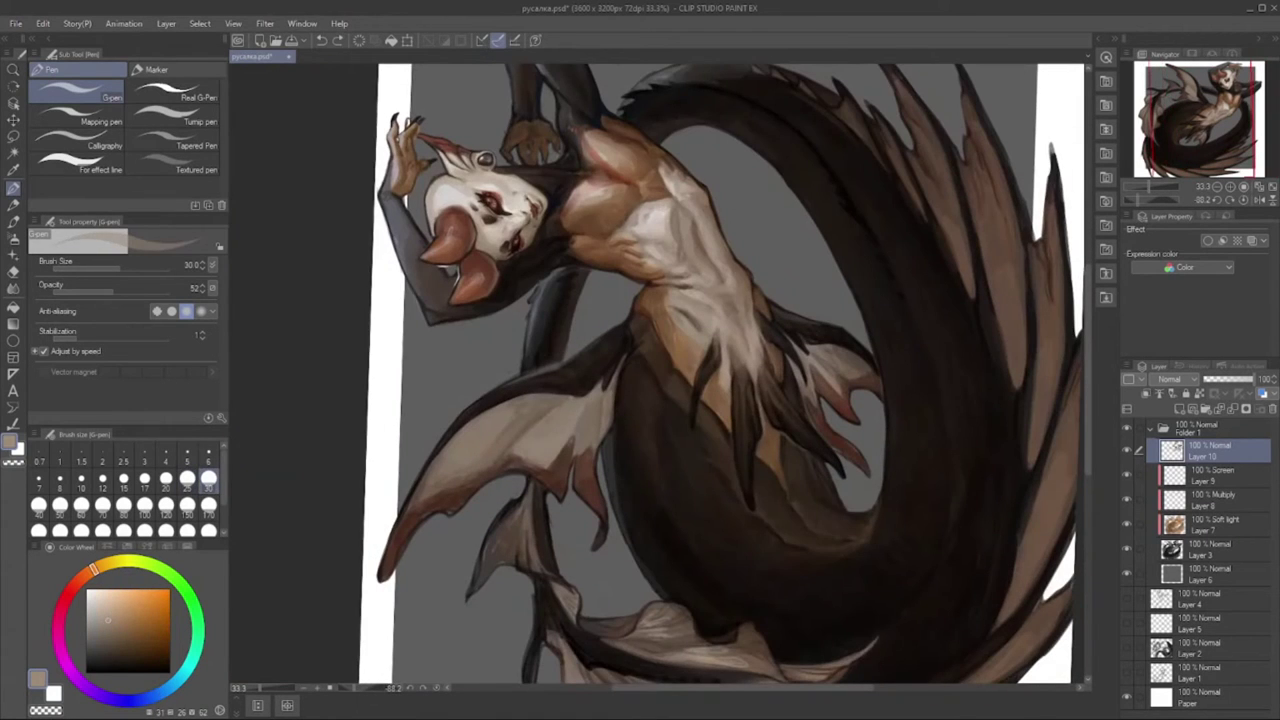
- Blend the base of the large side fin where it meets the tail with sampled tan and dark brown tones at size 30
alt+click(585, 420)
alt+click(612, 408)
alt+click(618, 371)
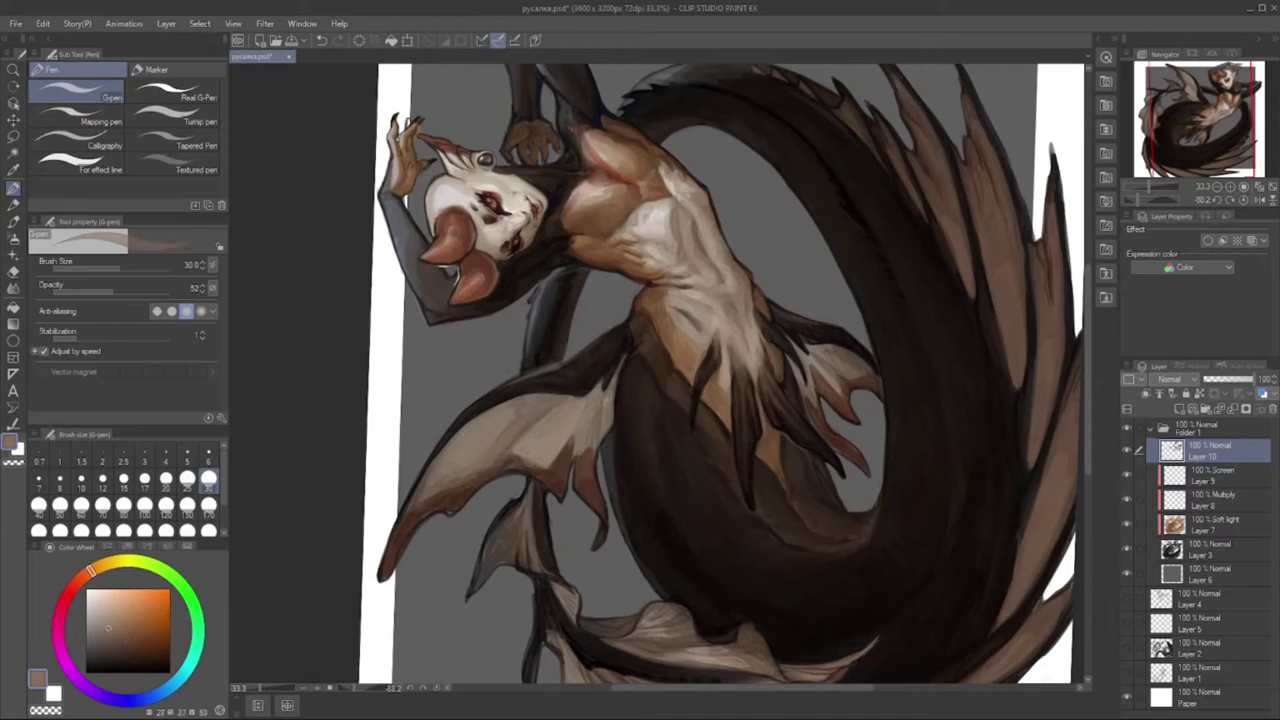
alt+click(596, 418)
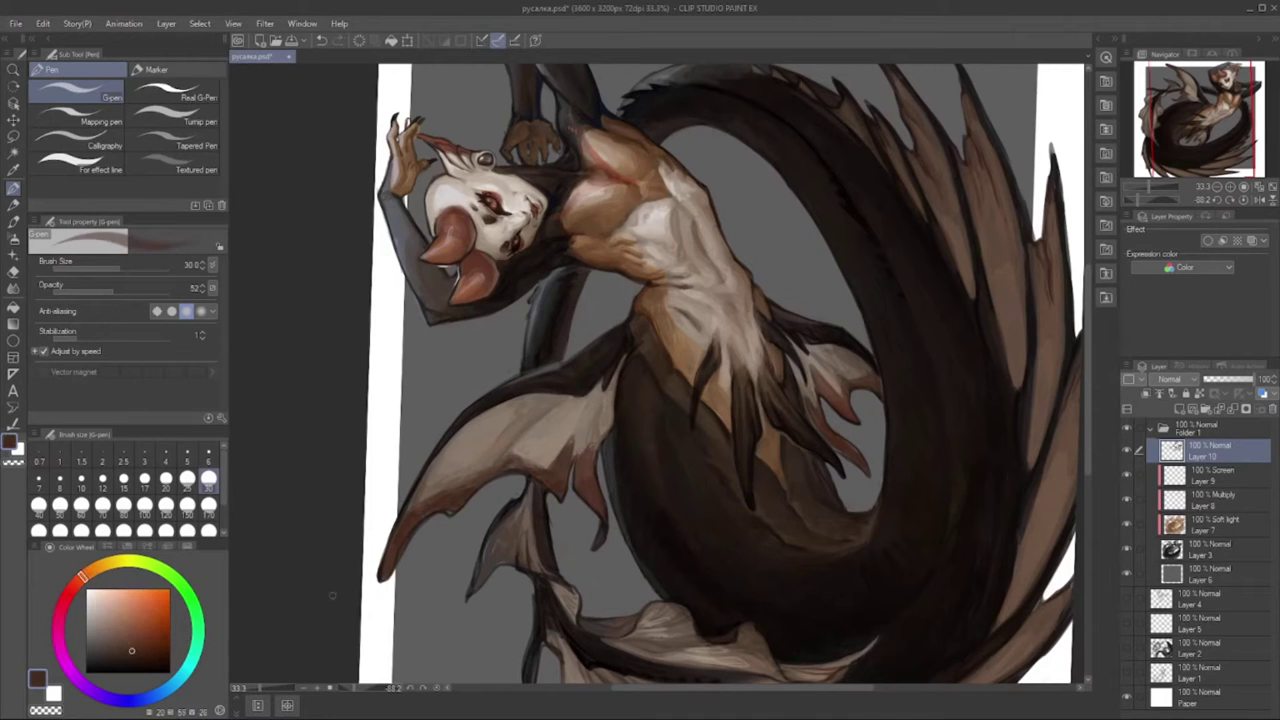
- Tint the large side fin's outer membrane and ragged edge with sampled brown and dark reddish-brown, starting at brush size 80
click(123, 503)
alt+click(464, 478)
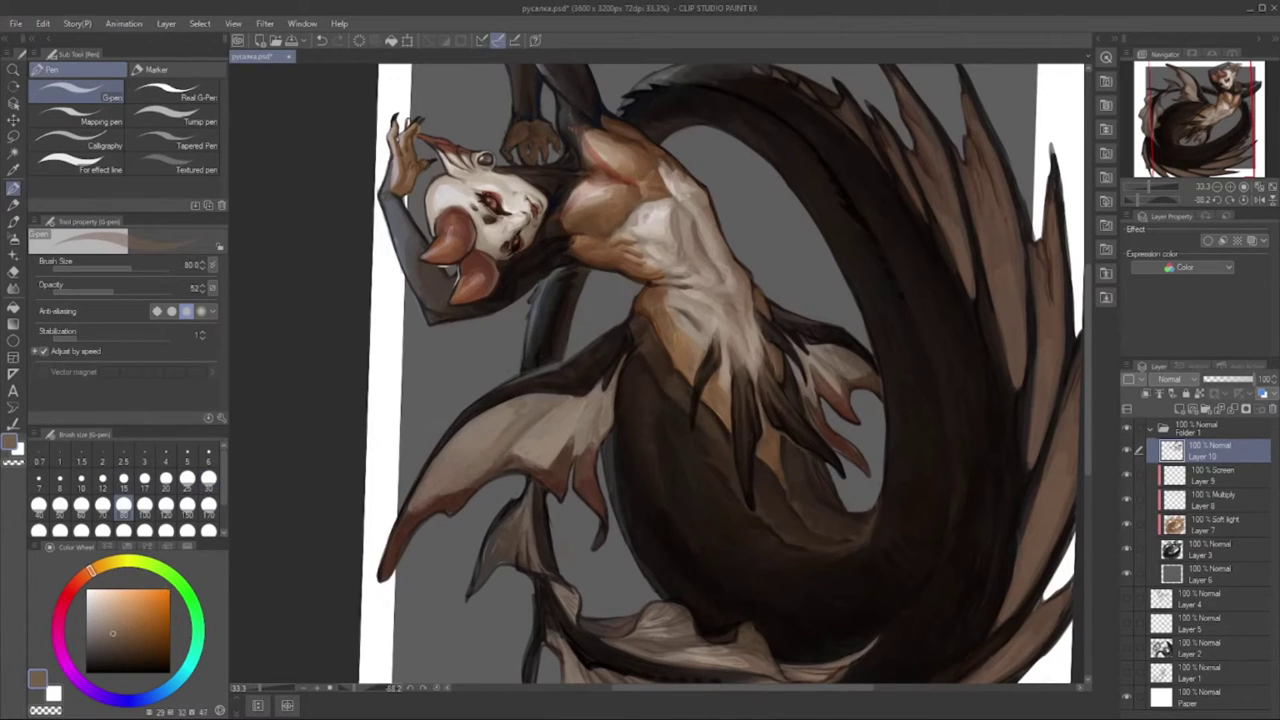
alt+click(416, 511)
key(minus)
key(bracketleft)
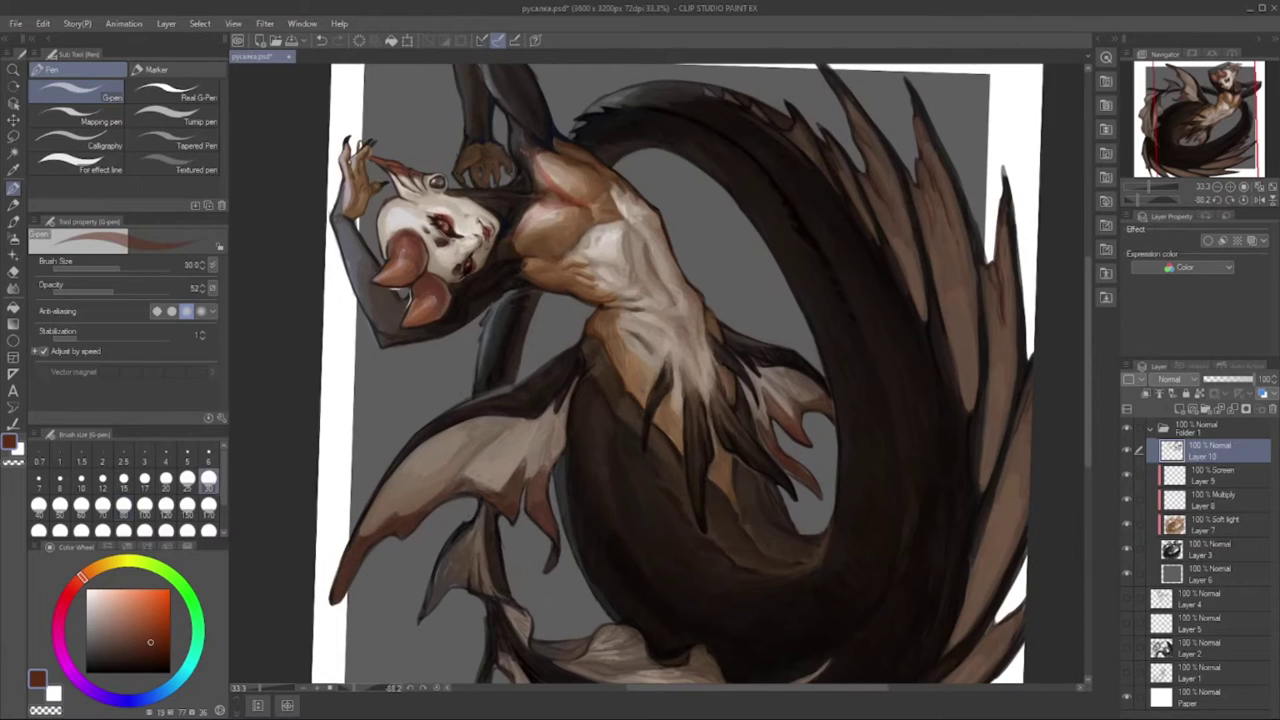
- Refine the waist and the side of the torso with brown, light skin and grey-tan tones using the G-pen at sizes 40 and 30
key(h)
key(minus)
key(h)
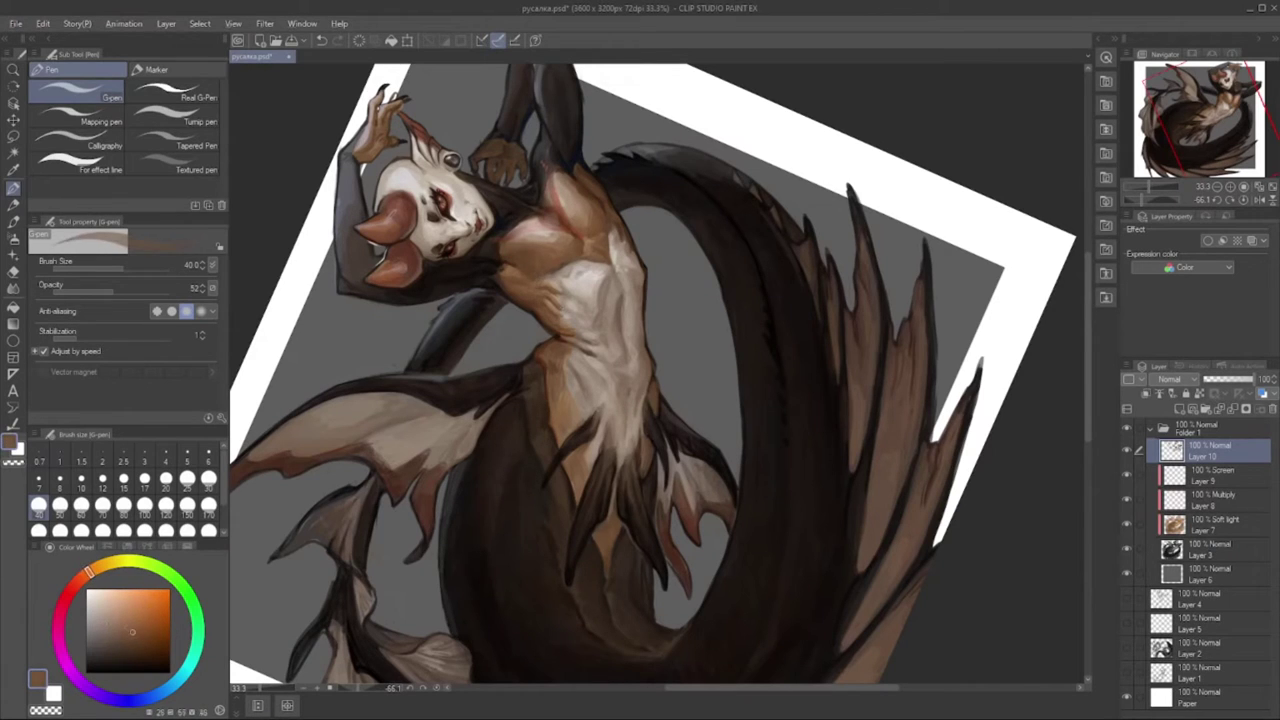
key(bracketleft)
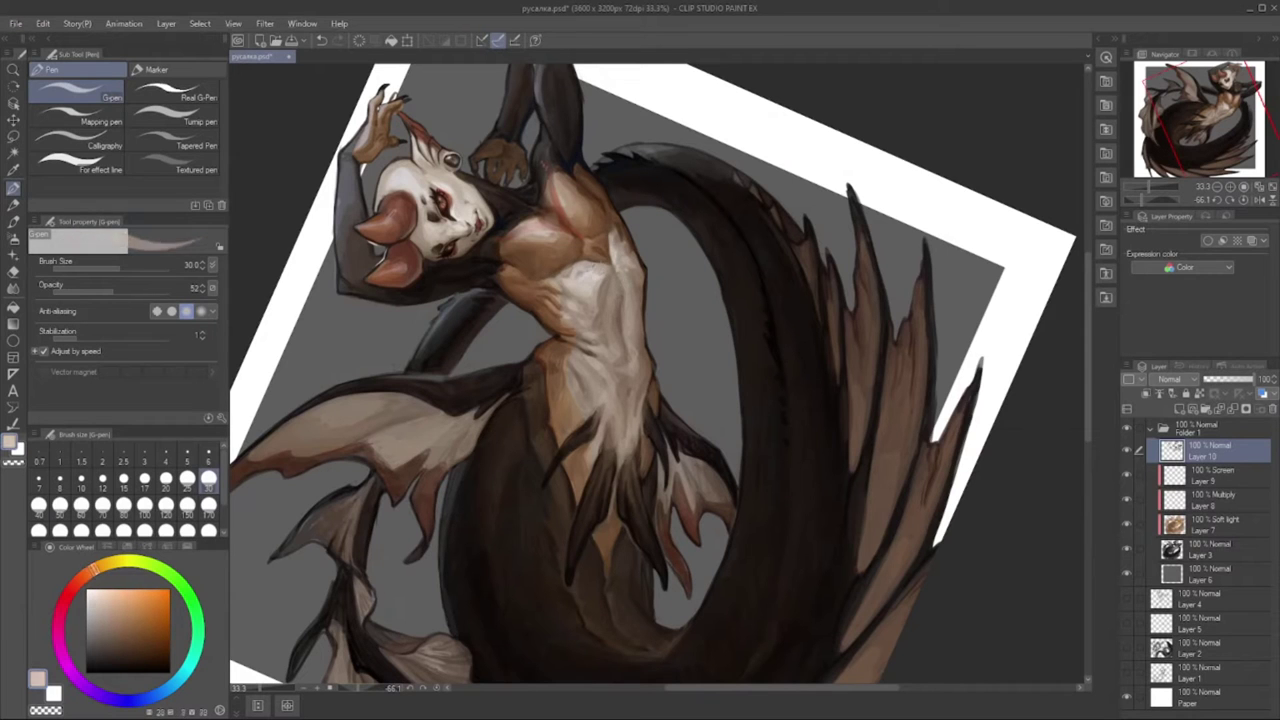
mouse_move(650, 380)
mouse_down()
mouse_move(606, 365)
mouse_move(642, 355)
mouse_up()
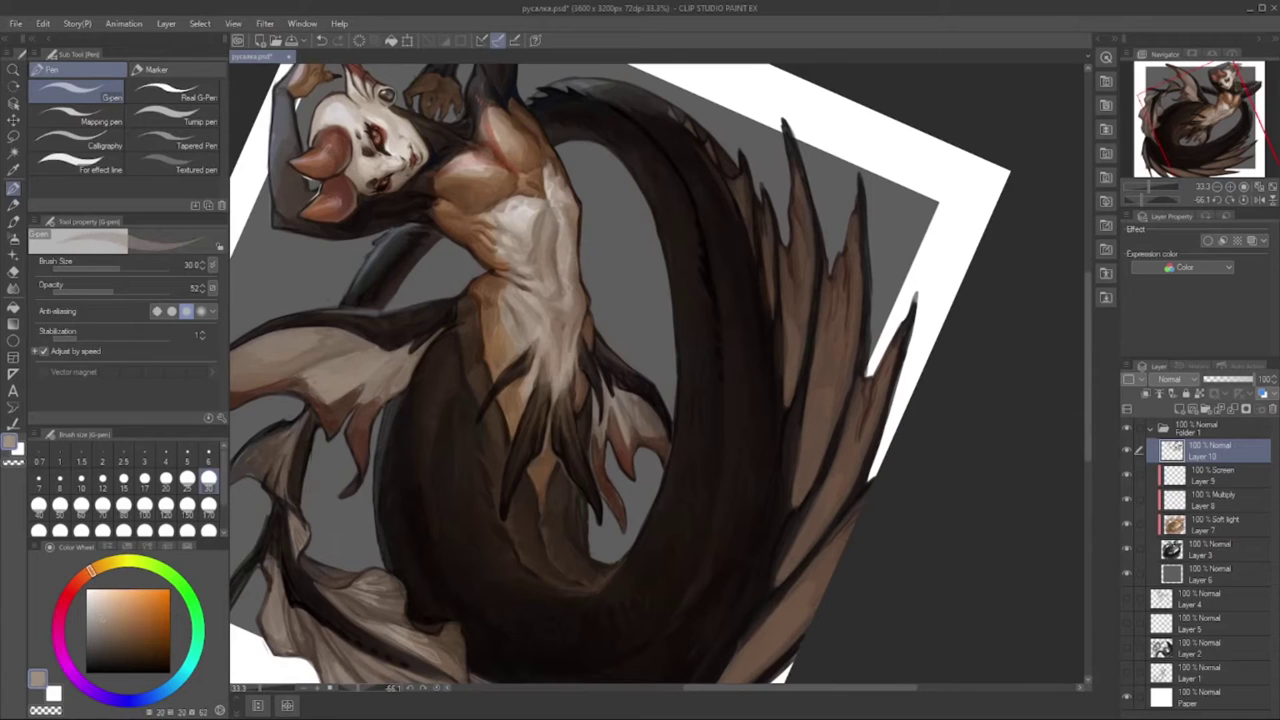
drag(582, 275, 578, 230)
alt+click(579, 232)
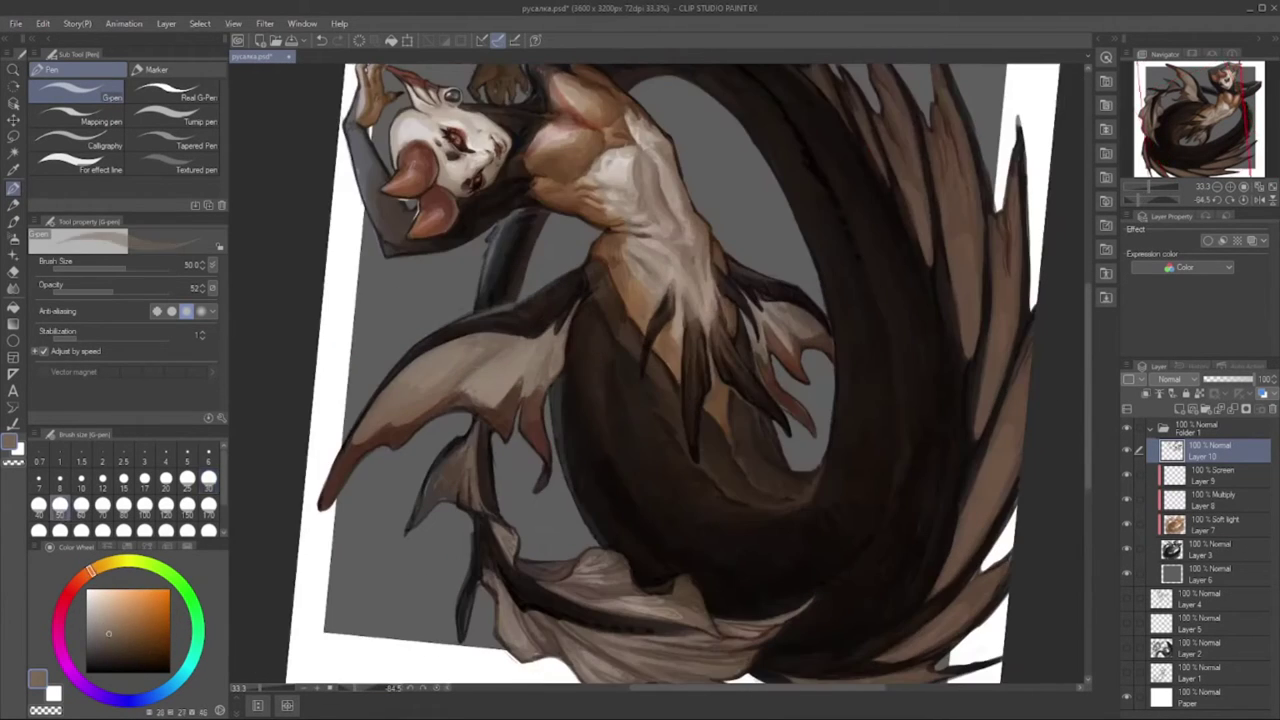
- Shade the side fin and the fins below it with reddish-brown and near-black tones, reducing the brush from size 50 to 30
alt+click(509, 423)
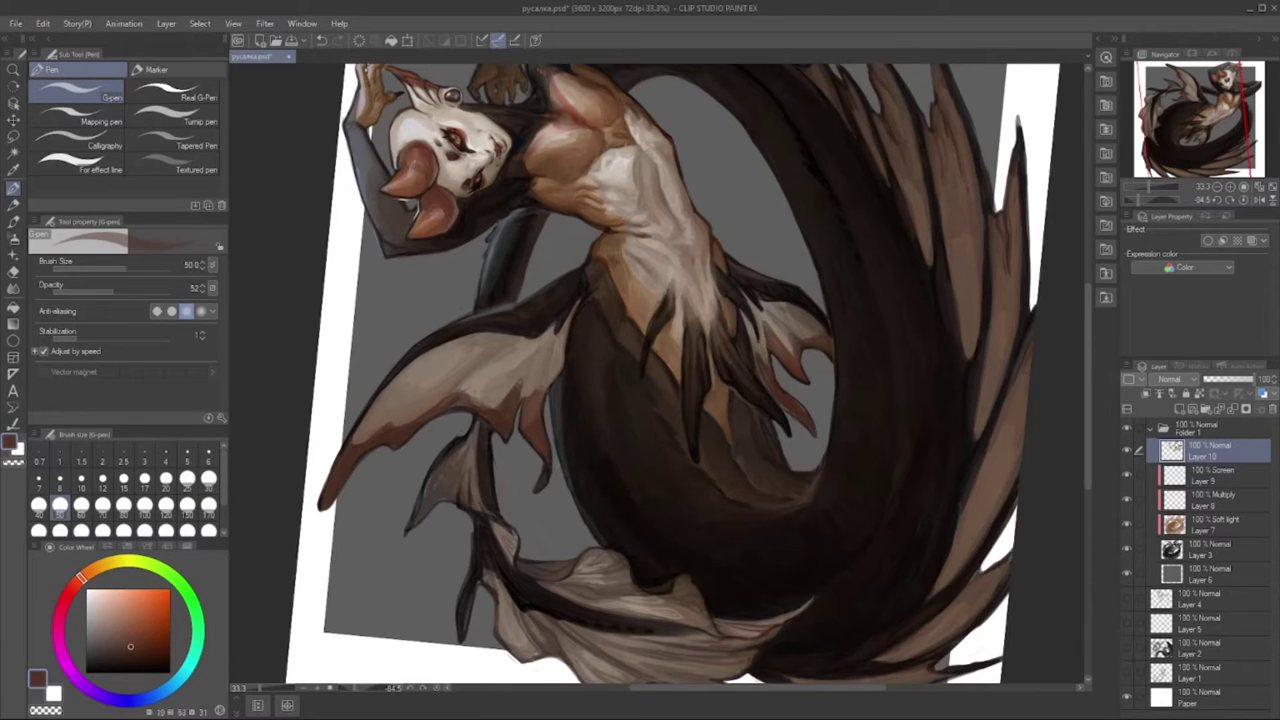
alt+click(523, 527)
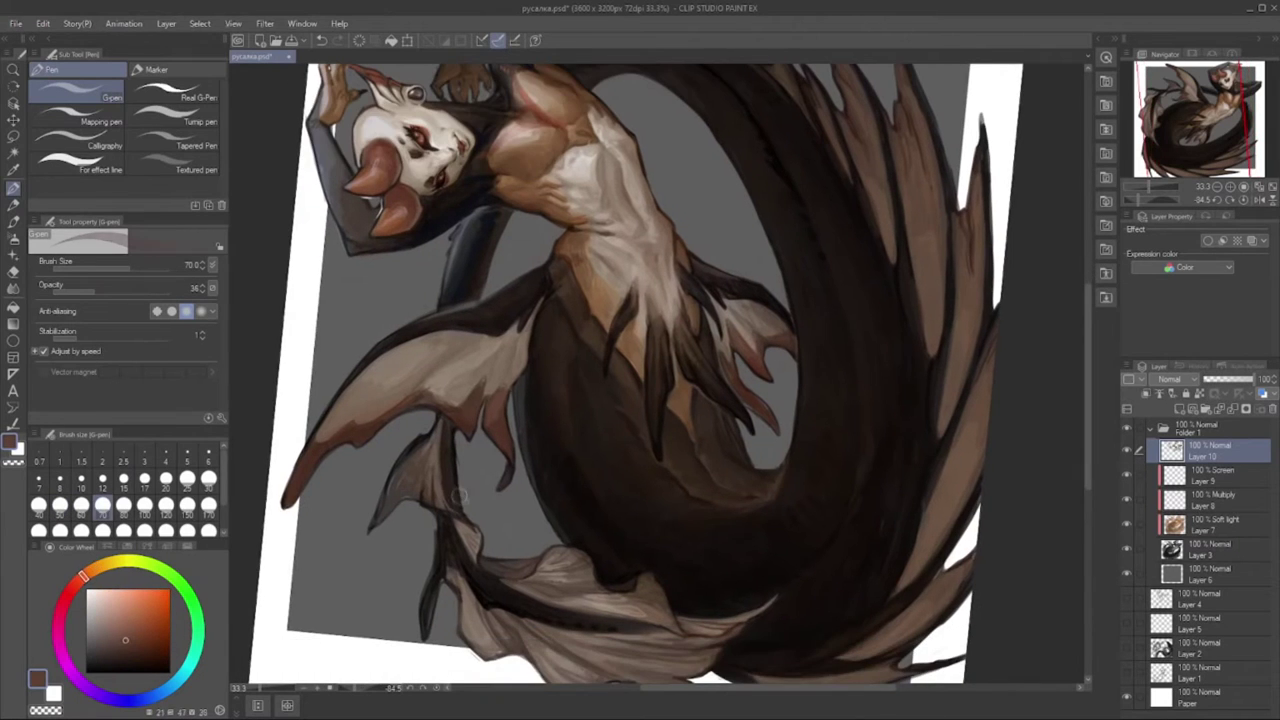
click(38, 505)
click(145, 631)
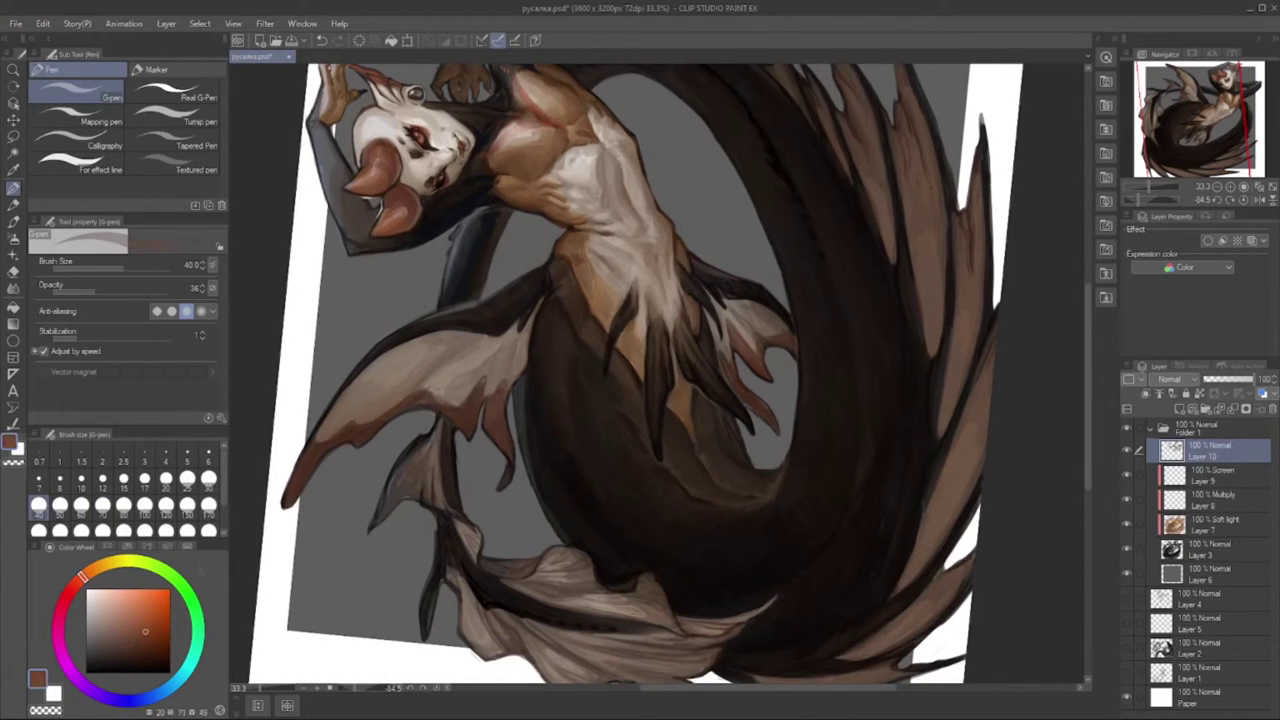
click(137, 661)
click(208, 479)
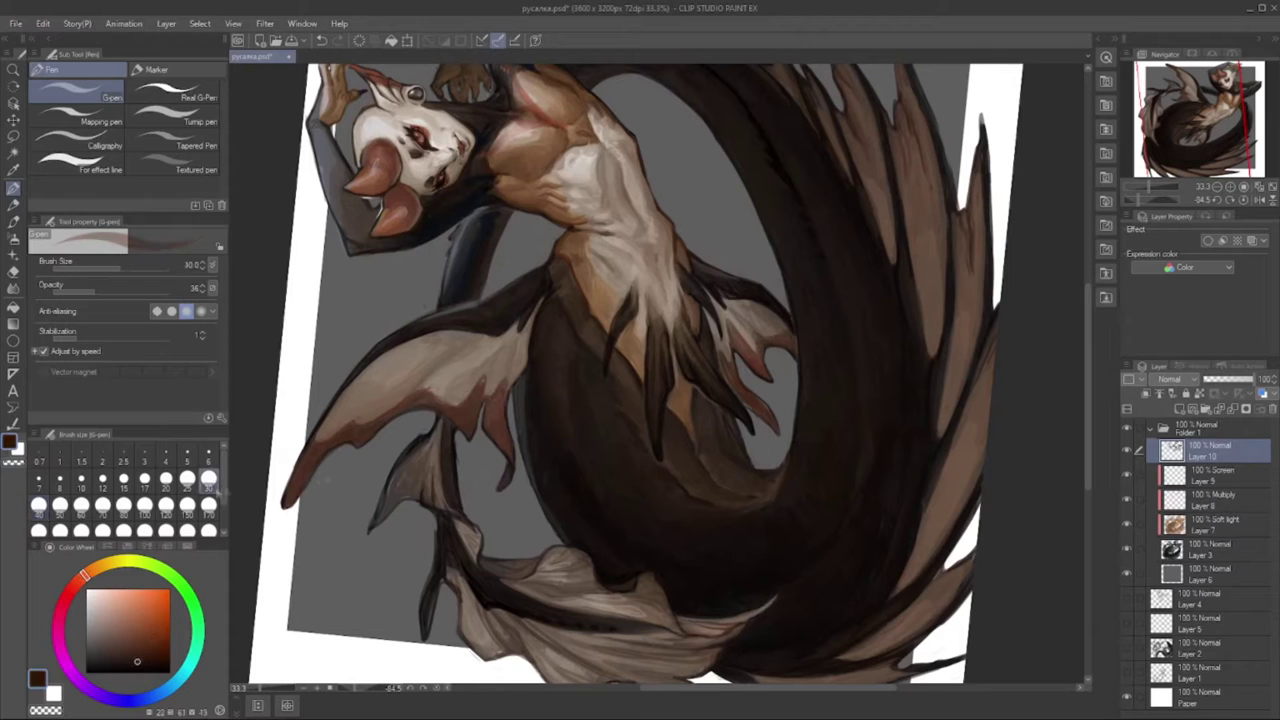
- Glaze the coiled tail with dark reddish-brown and dark grey at size 50, lightening its inner curve
key(ctrl+@)
click(59, 505)
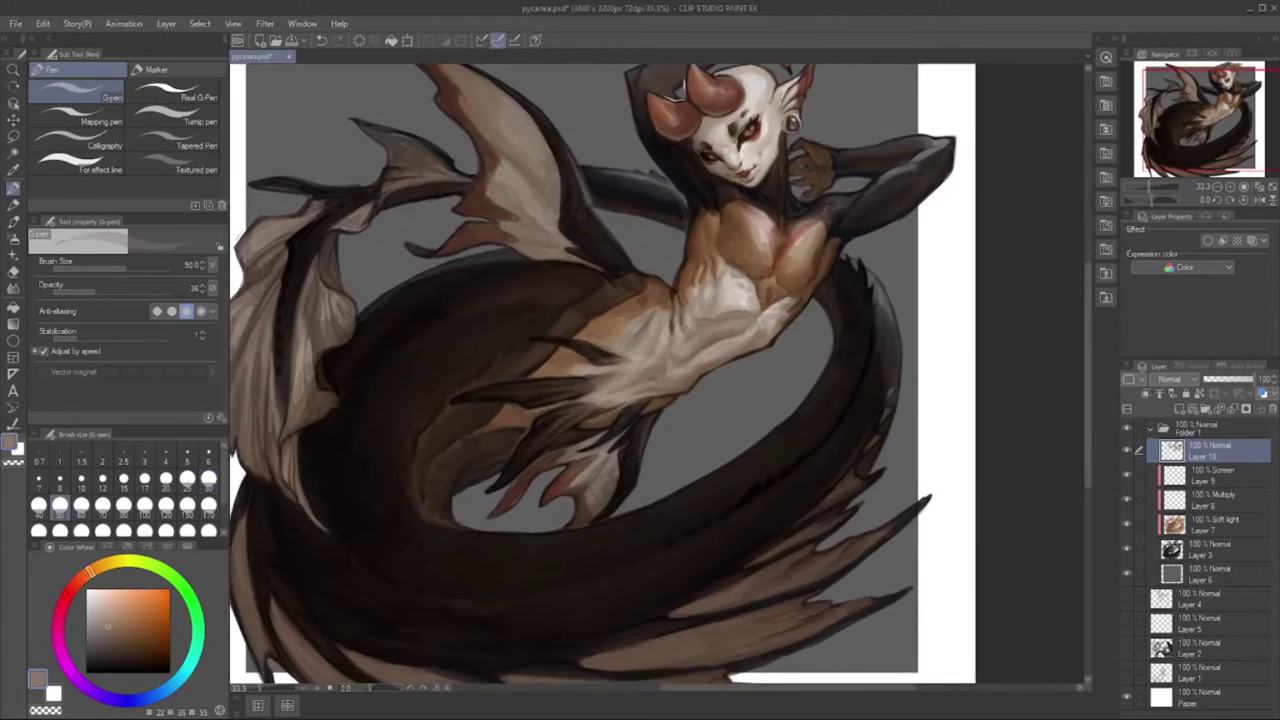
click(137, 644)
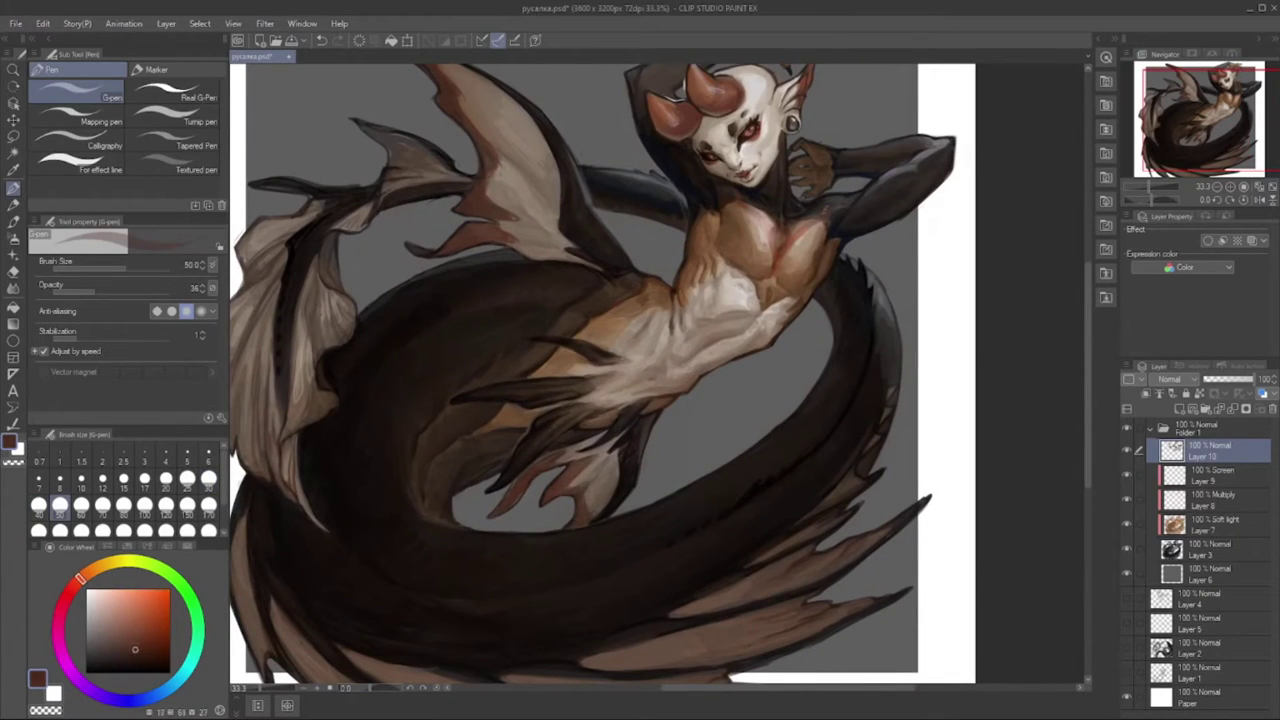
drag(80, 578, 93, 568)
click(109, 655)
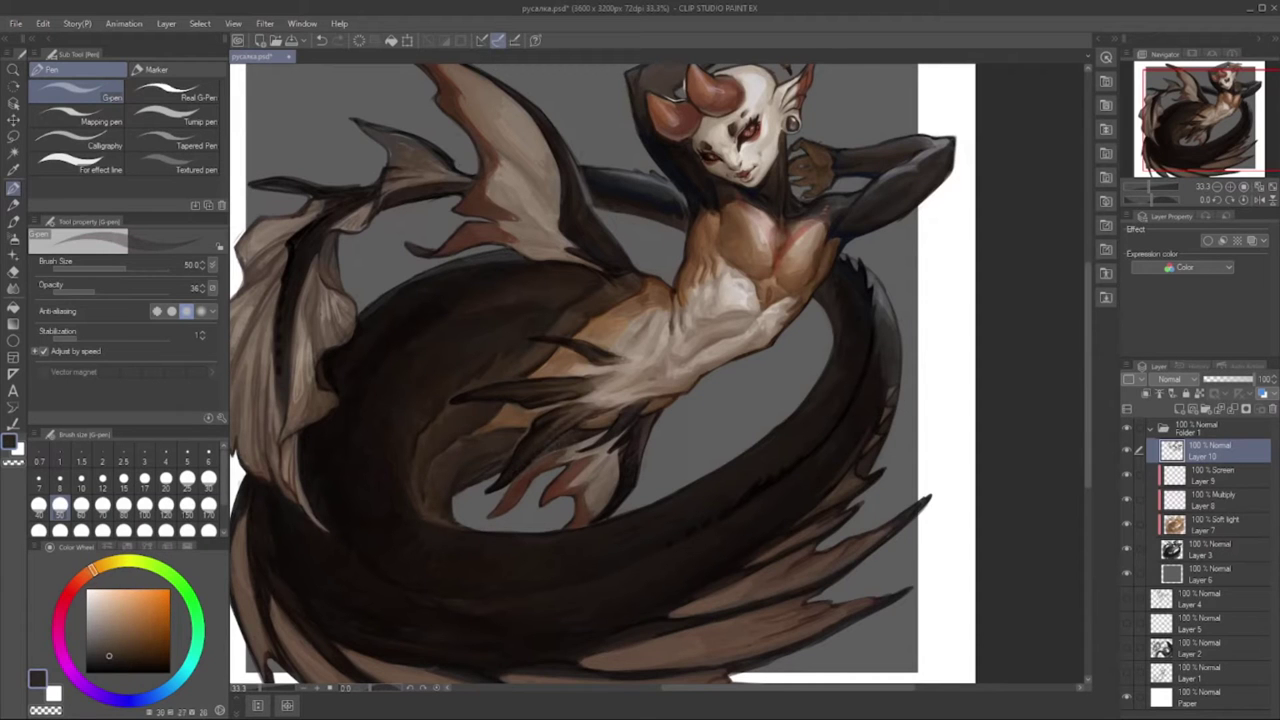
drag(600, 380, 580, 330)
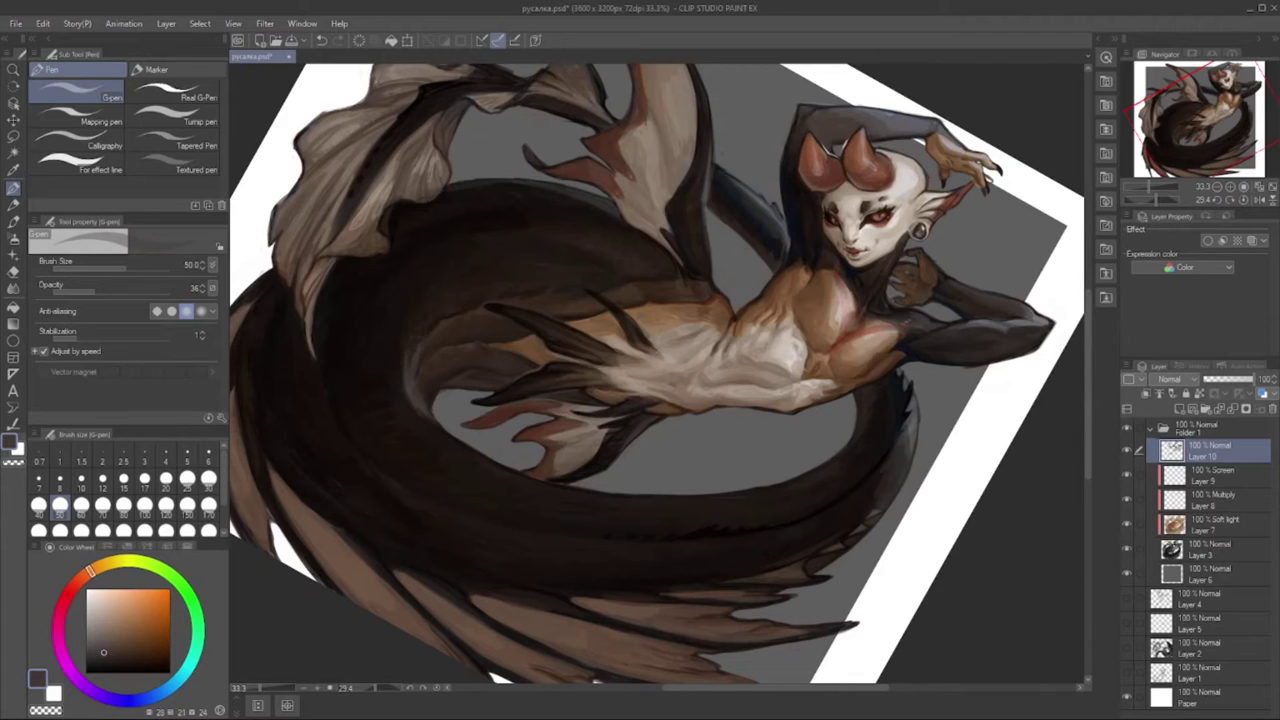
alt+click(433, 316)
- Work dark red-brown and sampled grey-brown tones into the side fin and the adjoining tail edge at sizes 30 and 50
drag(600, 380, 520, 280)
alt+click(560, 160)
click(208, 478)
drag(600, 380, 570, 330)
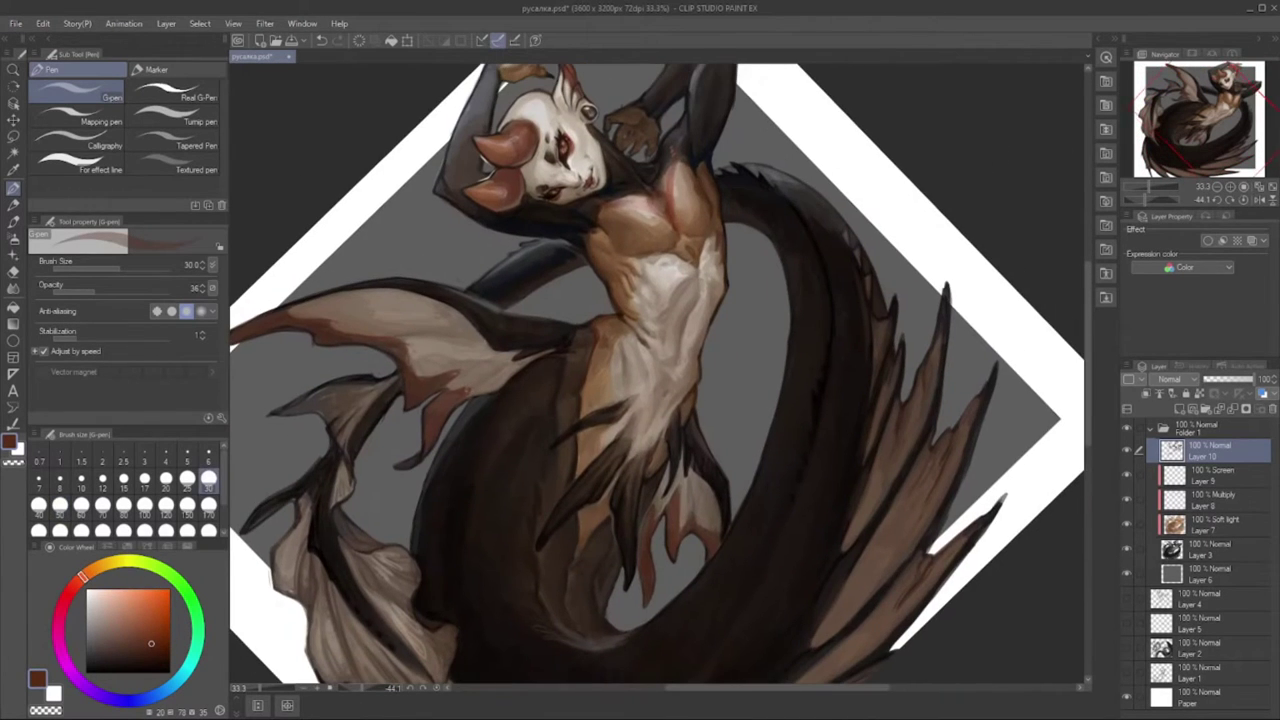
alt+click(458, 372)
click(60, 505)
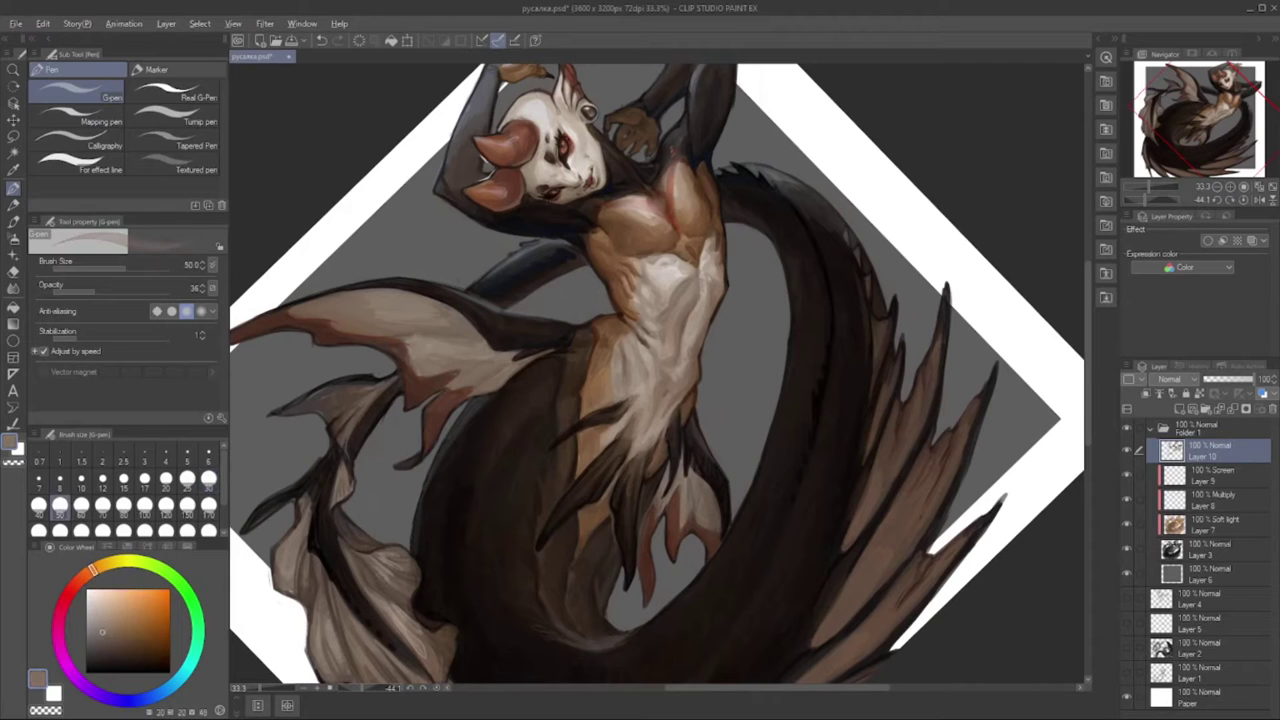
drag(600, 380, 605, 341)
alt+click(605, 341)
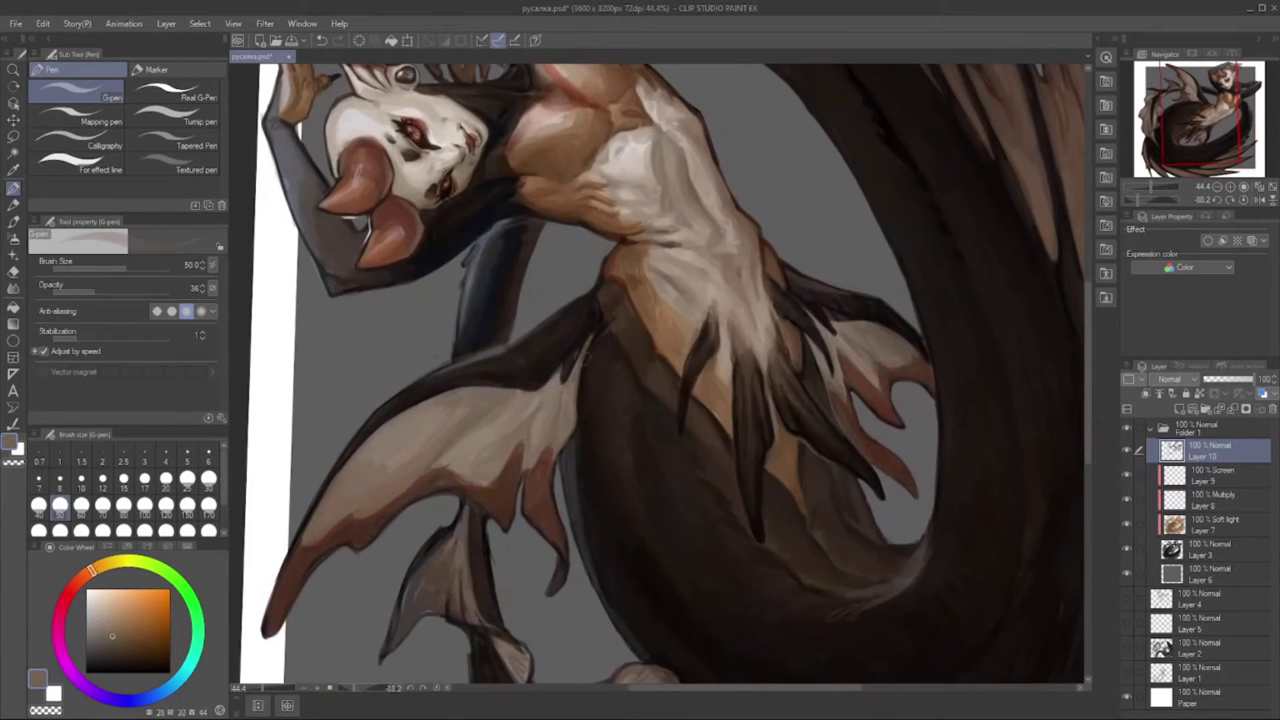
- Smooth the side fin's pale membrane and its reddish lobes with sampled tan and brown tones at size 50
alt+click(578, 385)
alt+click(528, 410)
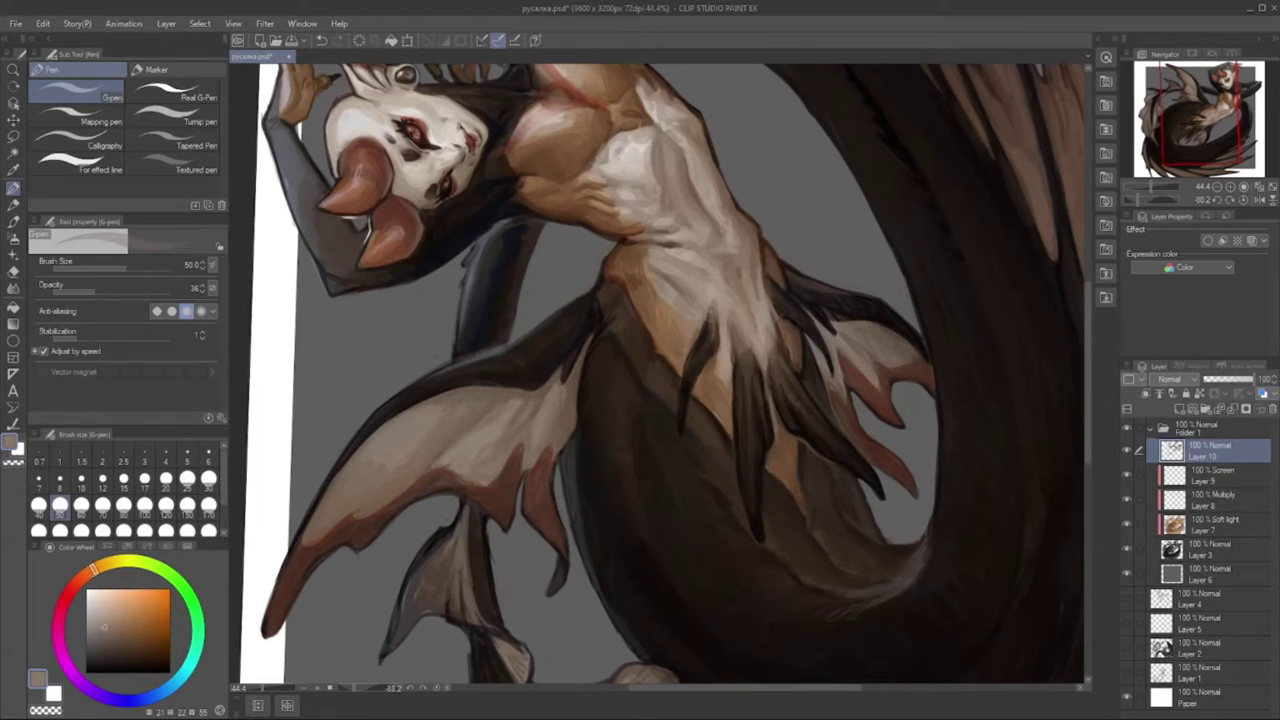
alt+click(546, 482)
alt+click(470, 491)
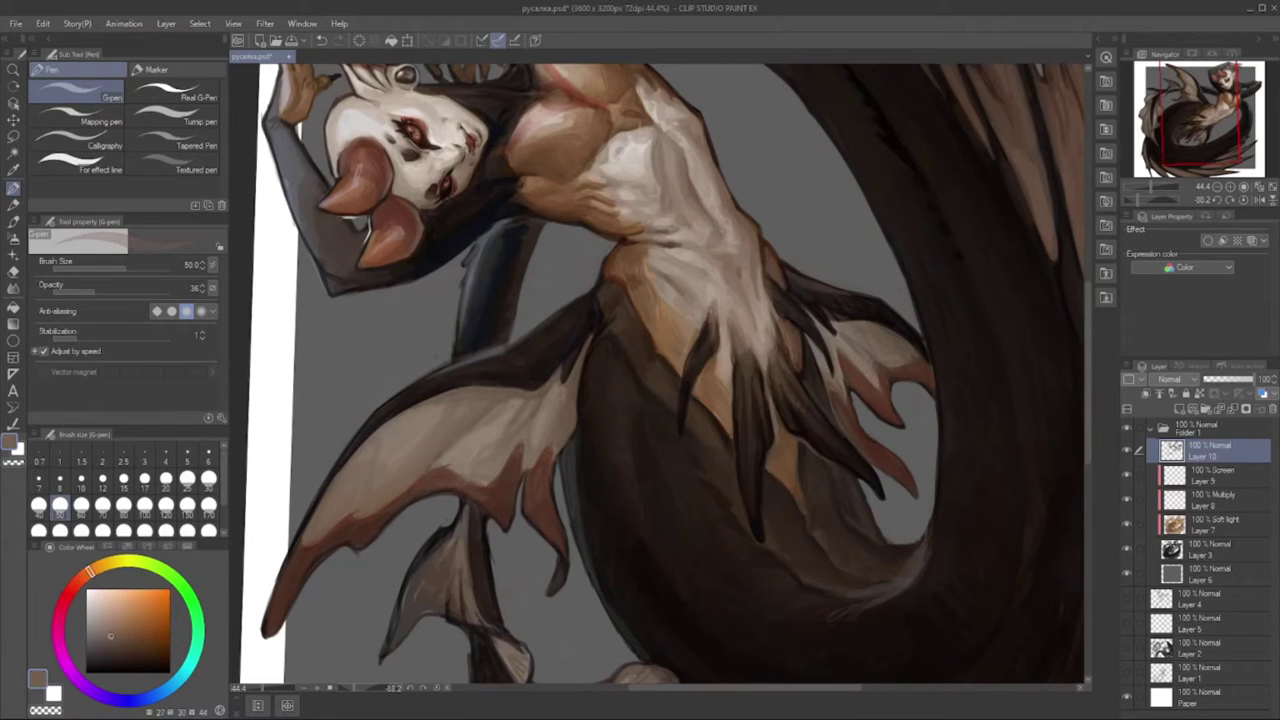
- Darken the side fin's upper ridge and outline with sampled near-black and dark navy tones, reducing the brush to size 30
alt+click(738, 341)
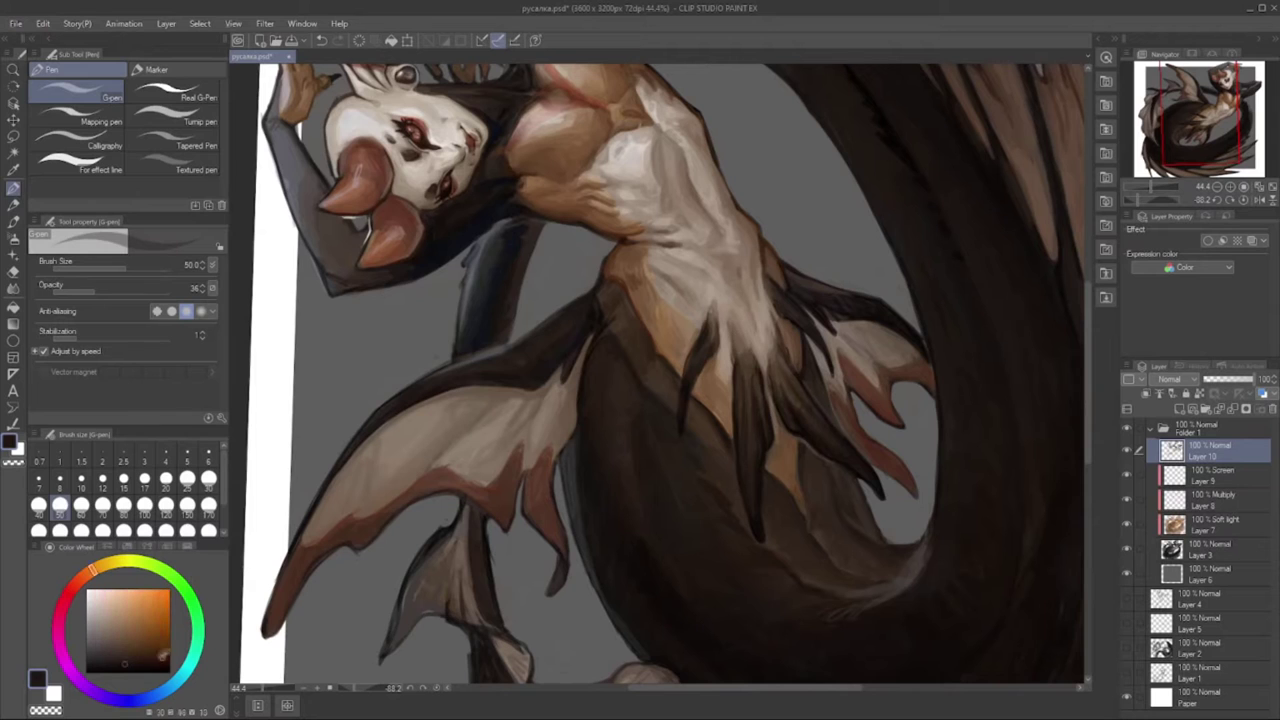
click(208, 478)
alt+click(510, 386)
drag(660, 377, 712, 347)
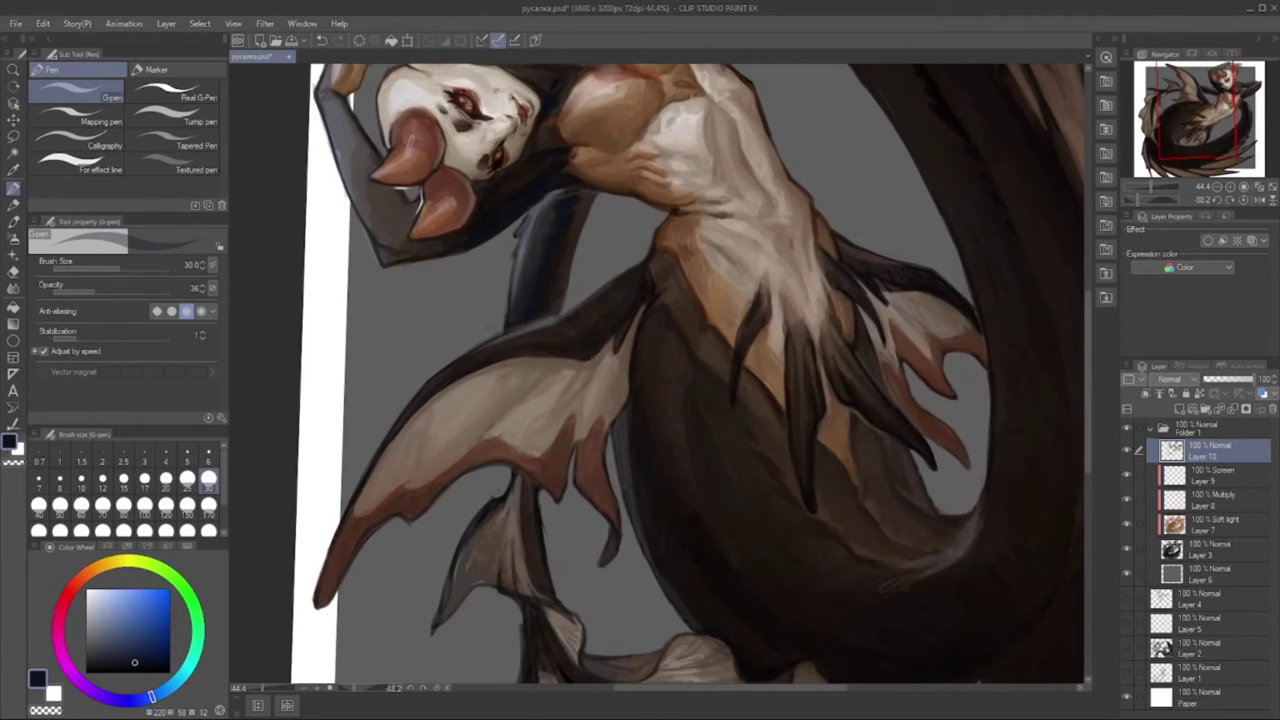
- Define the transition from the hip to the dark tail with sampled near-black and dark reddish-brown, reducing the brush to size 25
drag(600, 305, 450, 350)
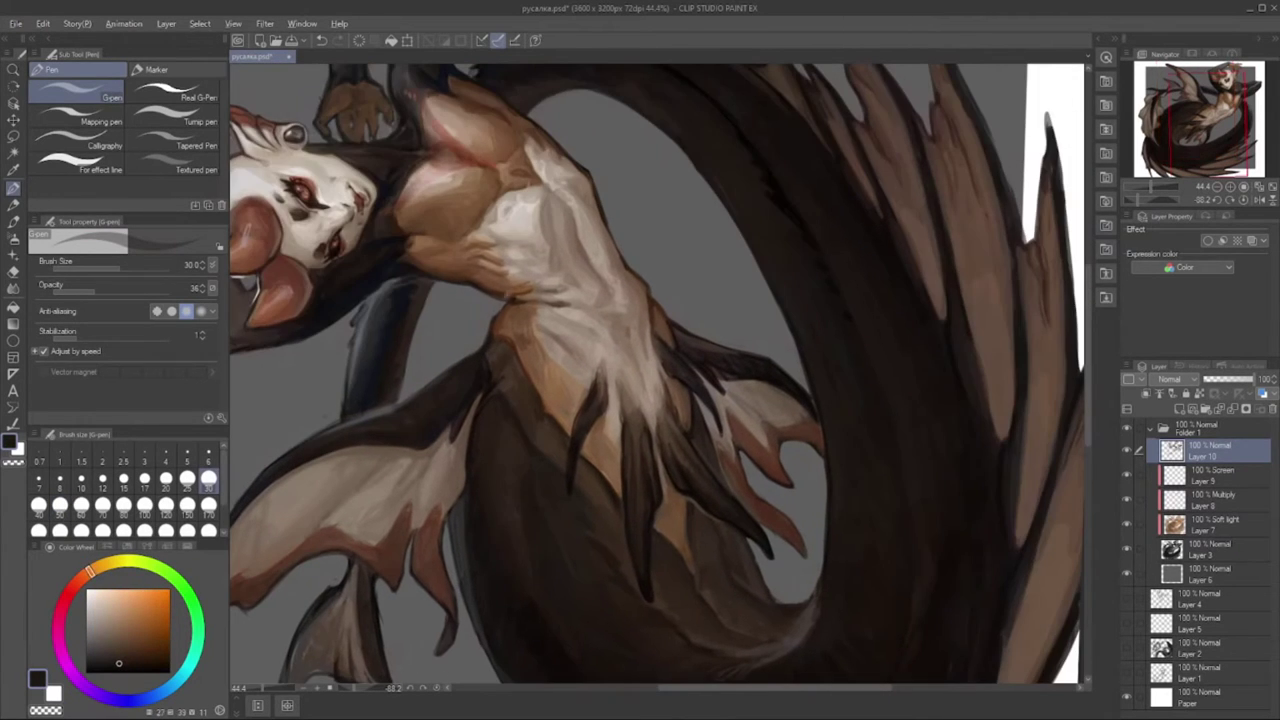
alt+click(504, 368)
mouse_move(526, 417)
mouse_down()
mouse_move(672, 530)
mouse_move(760, 470)
mouse_move(685, 529)
mouse_up()
alt+click(672, 530)
key(bracketleft)
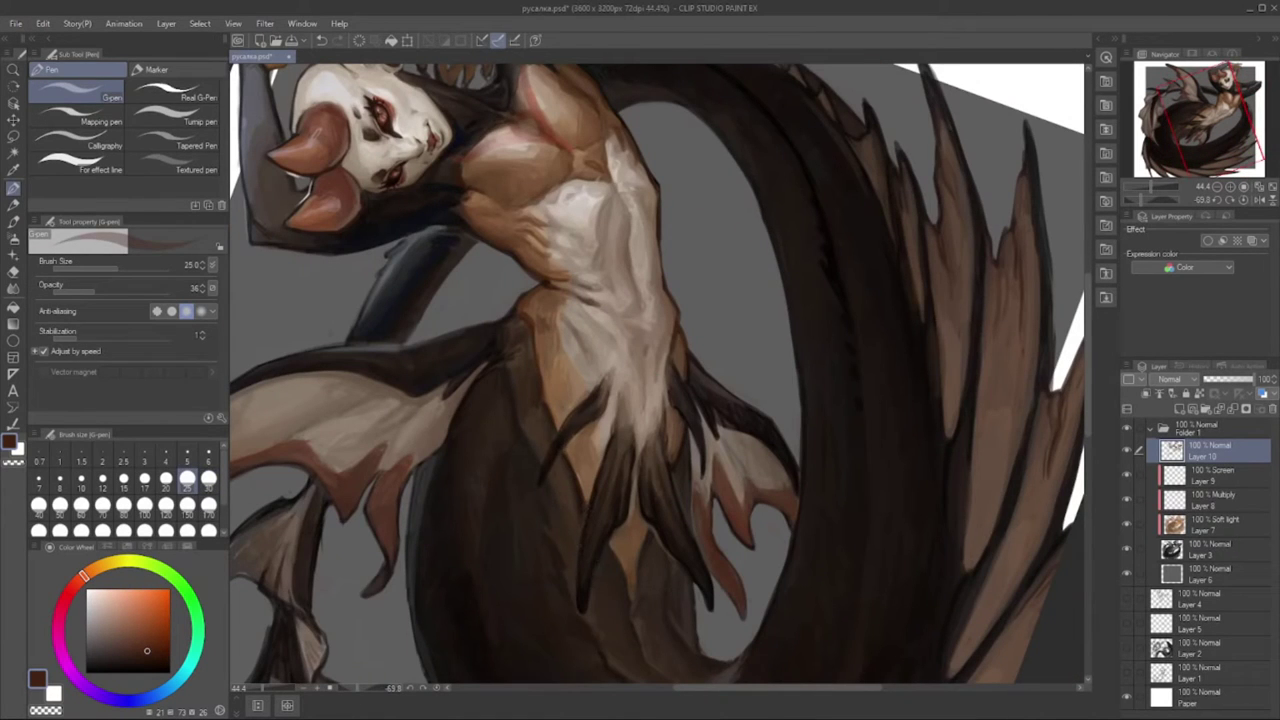
drag(685, 529, 663, 469)
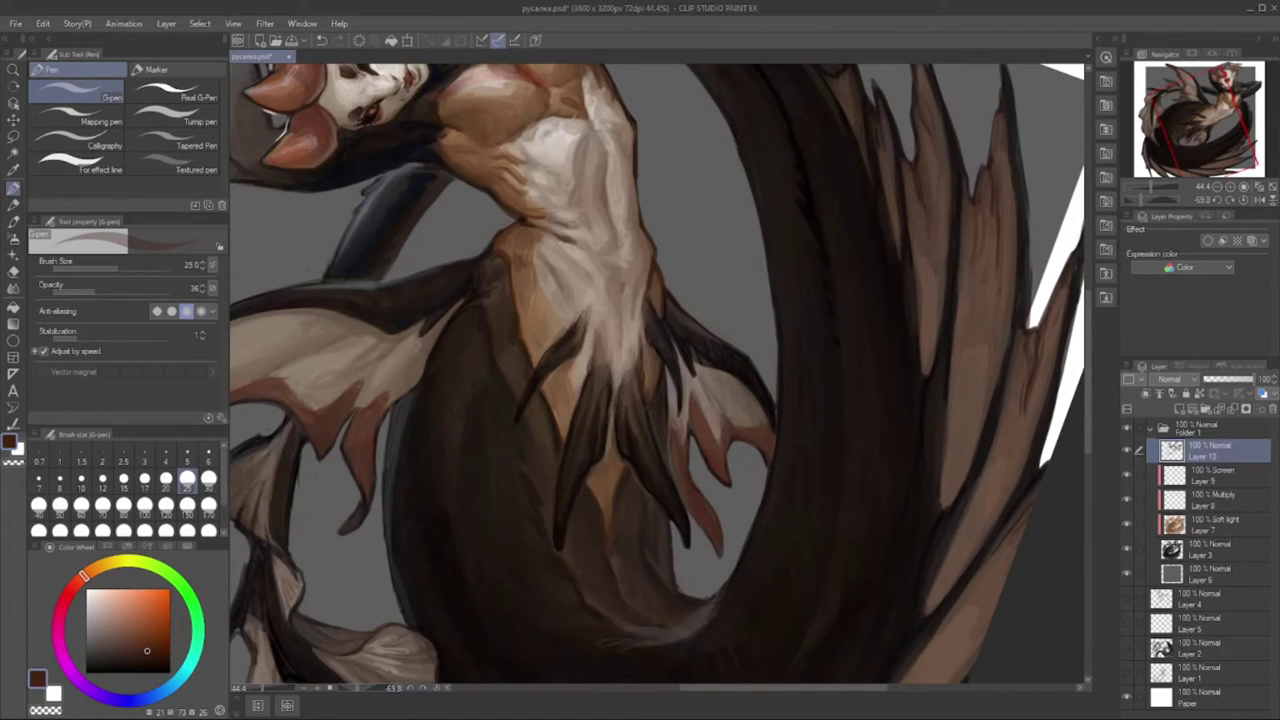
- Detail the dark spikes and small fin below the abdomen with sampled brown, dark red-brown and tan tones at size 25
alt+click(655, 352)
drag(655, 352, 616, 420)
alt+click(611, 389)
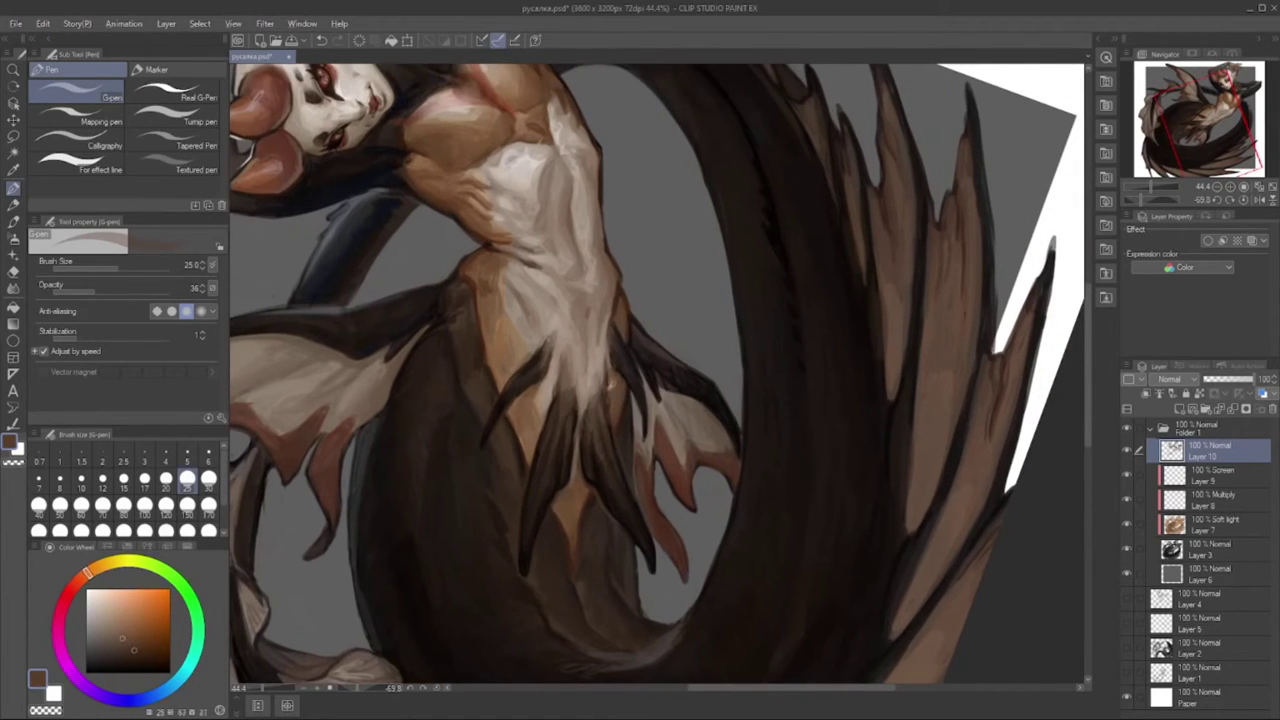
alt+click(611, 389)
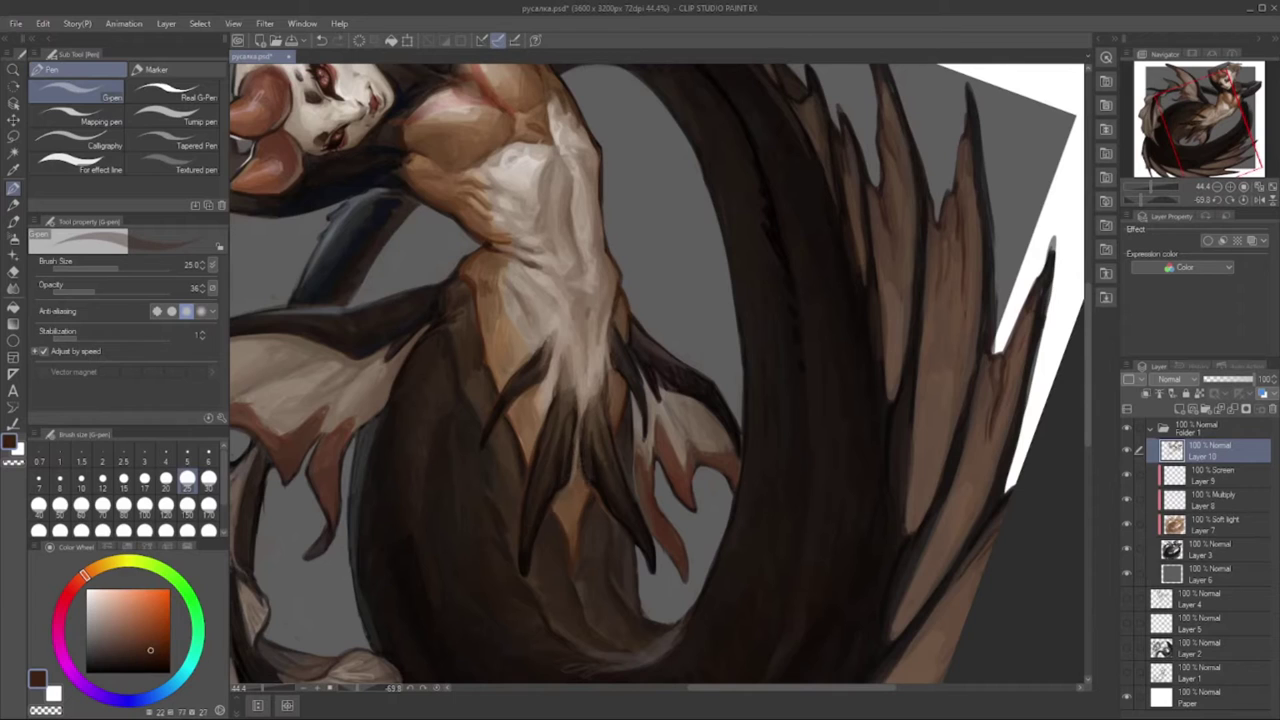
alt+click(625, 418)
alt+click(646, 351)
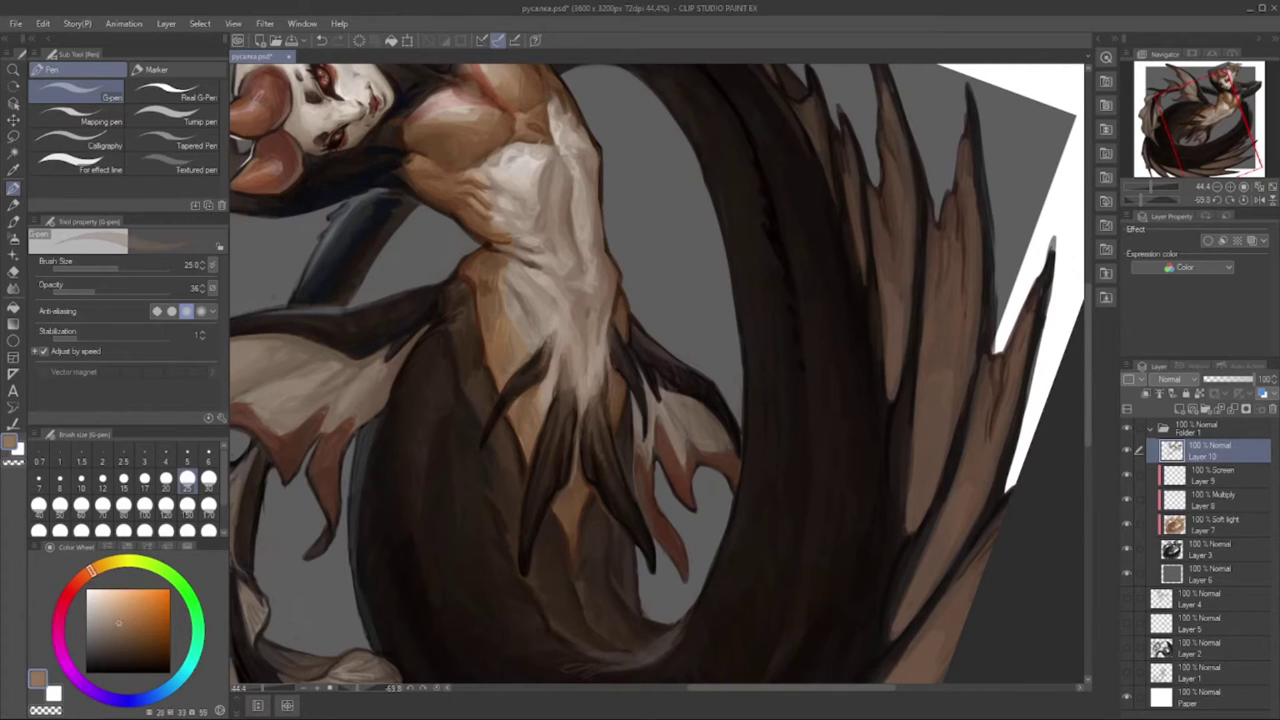
alt+click(646, 351)
alt+click(568, 376)
drag(656, 373, 622, 430)
- Rotate the canvas towards upright and refine the waist crease below the ribs with sampled brown tones at size 25
drag(700, 420, 800, 300)
alt+click(541, 271)
drag(541, 271, 529, 311)
alt+click(539, 281)
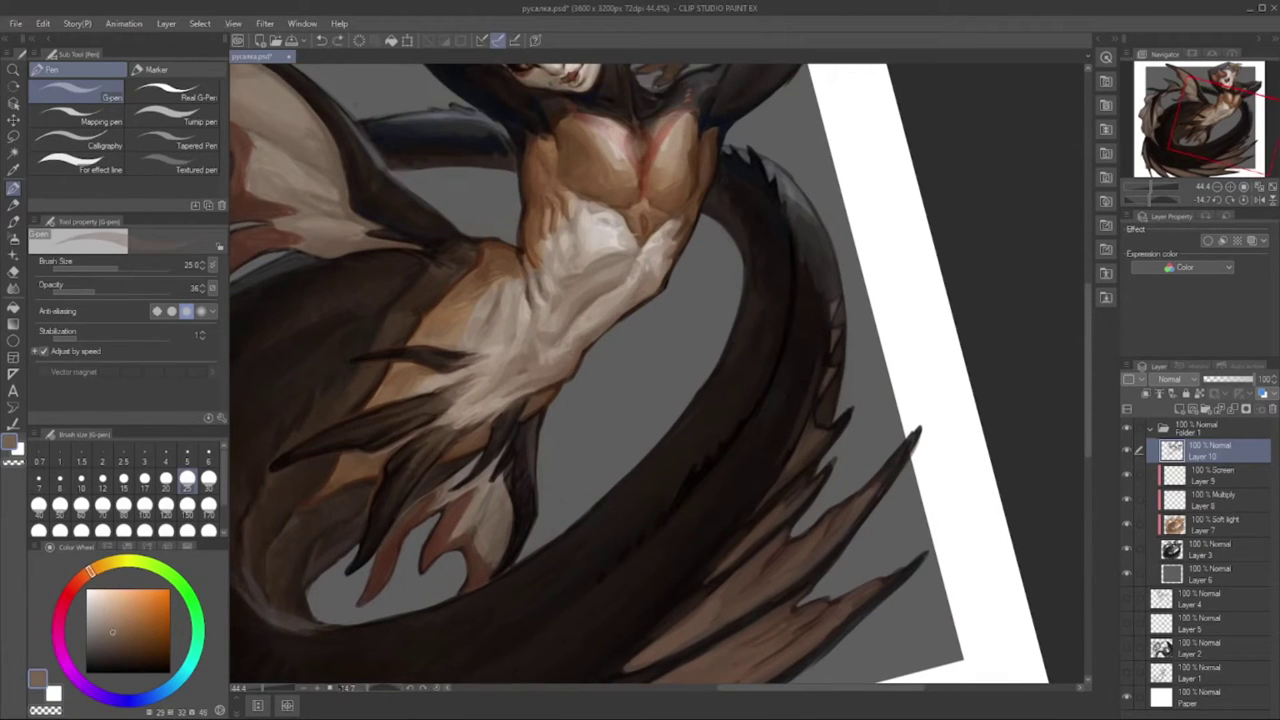
- Blend the ribs and upper abdomen with sampled grey-brown and pale beige tones at brush size 25
alt+click(529, 311)
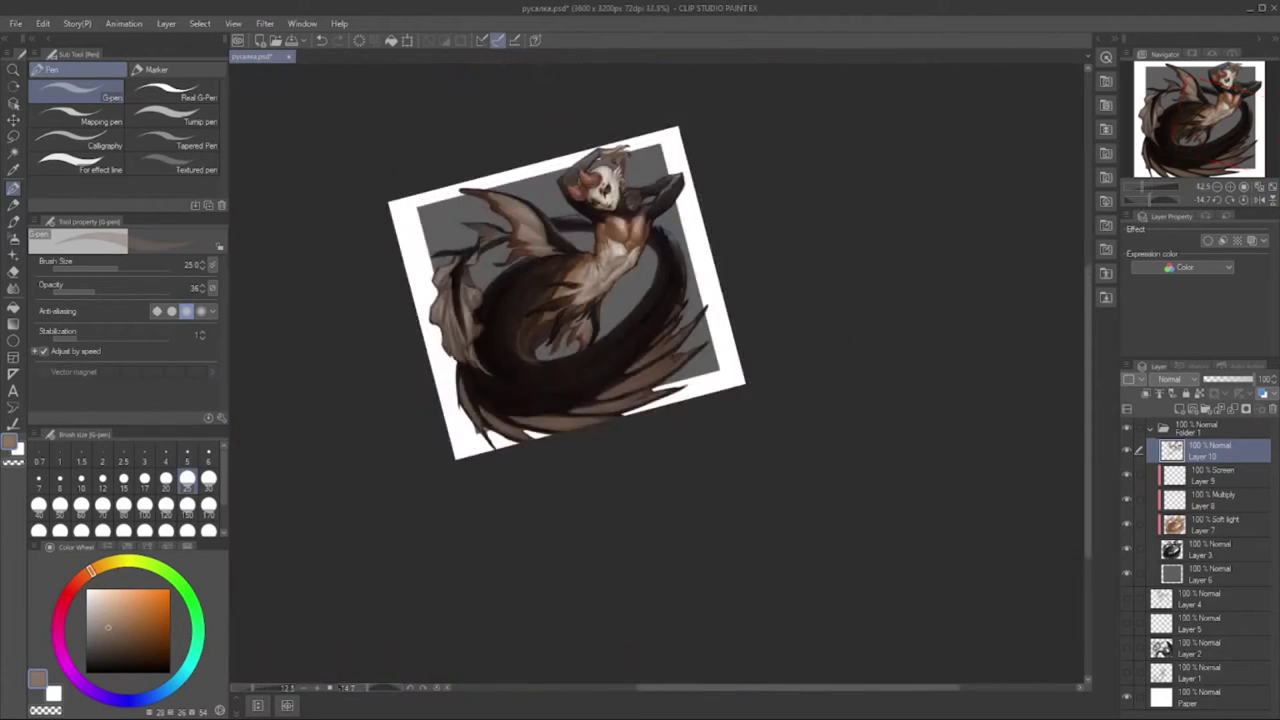
drag(529, 311, 574, 341)
alt+click(517, 292)
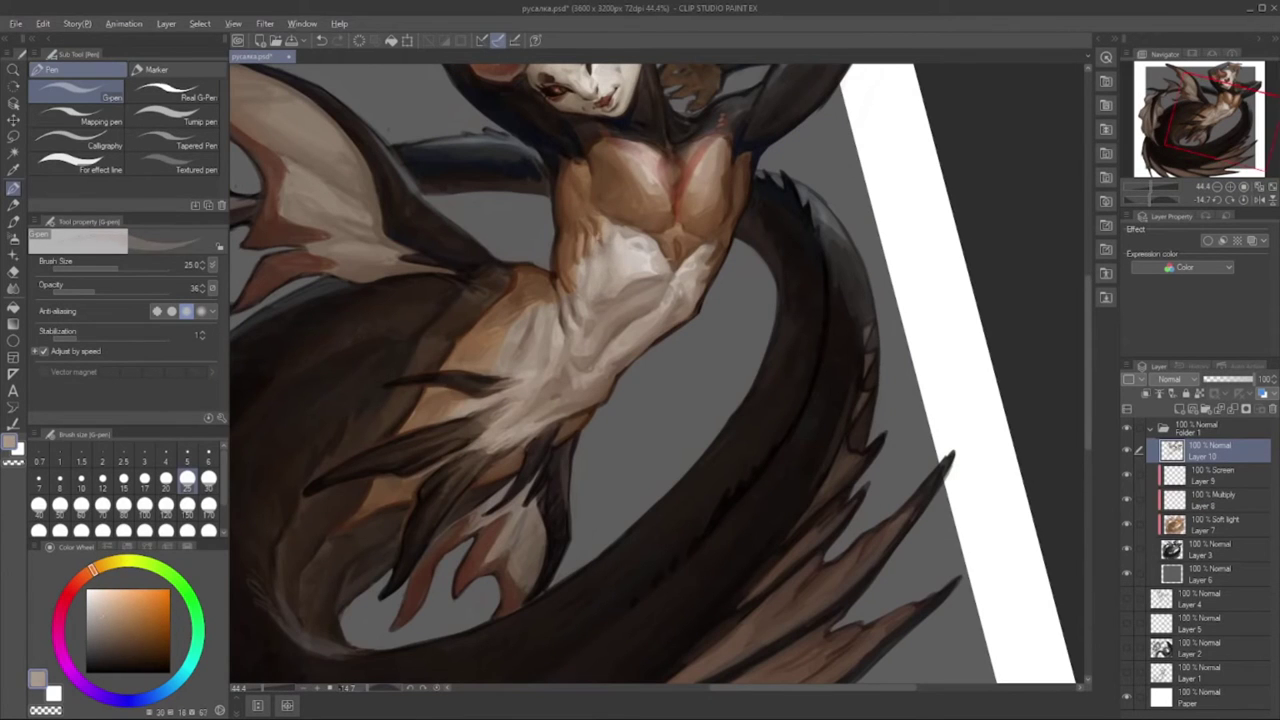
alt+click(517, 292)
drag(670, 332, 684, 322)
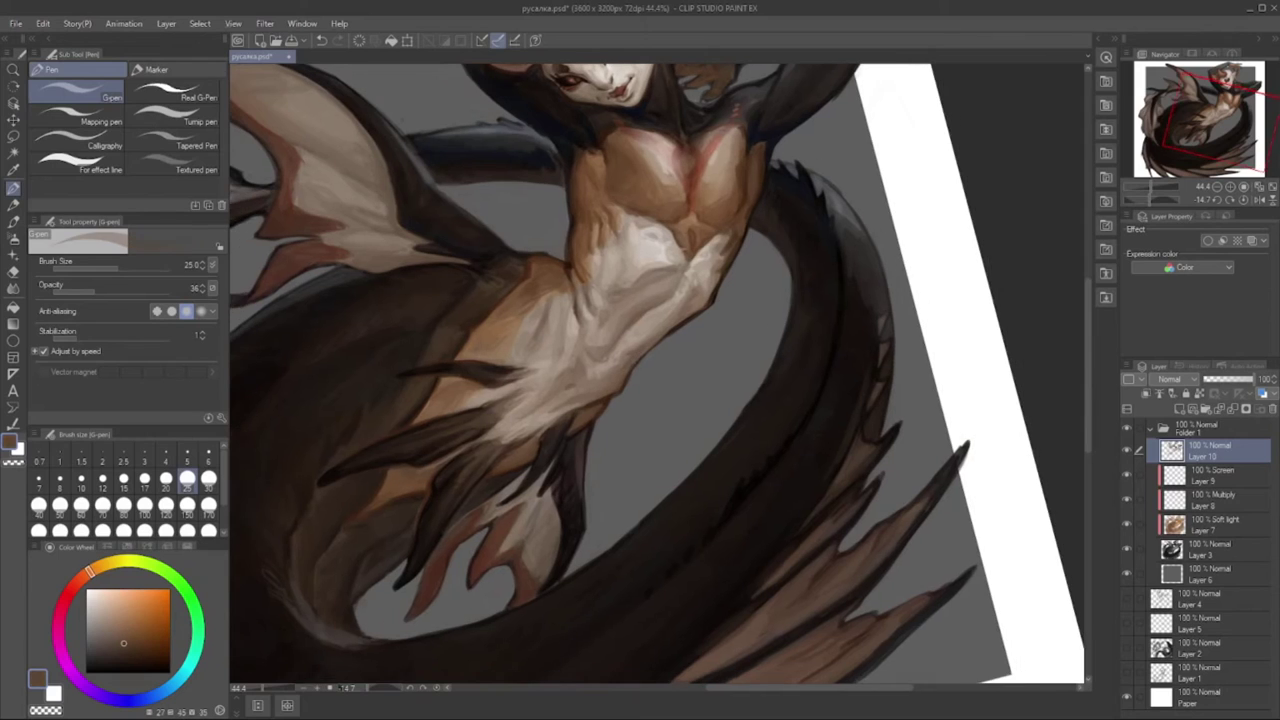
- Refine the abdomen's lower contour and hip edge with sampled dark brown, light tan and medium brown tones at size 25
alt+click(684, 322)
alt+click(684, 322)
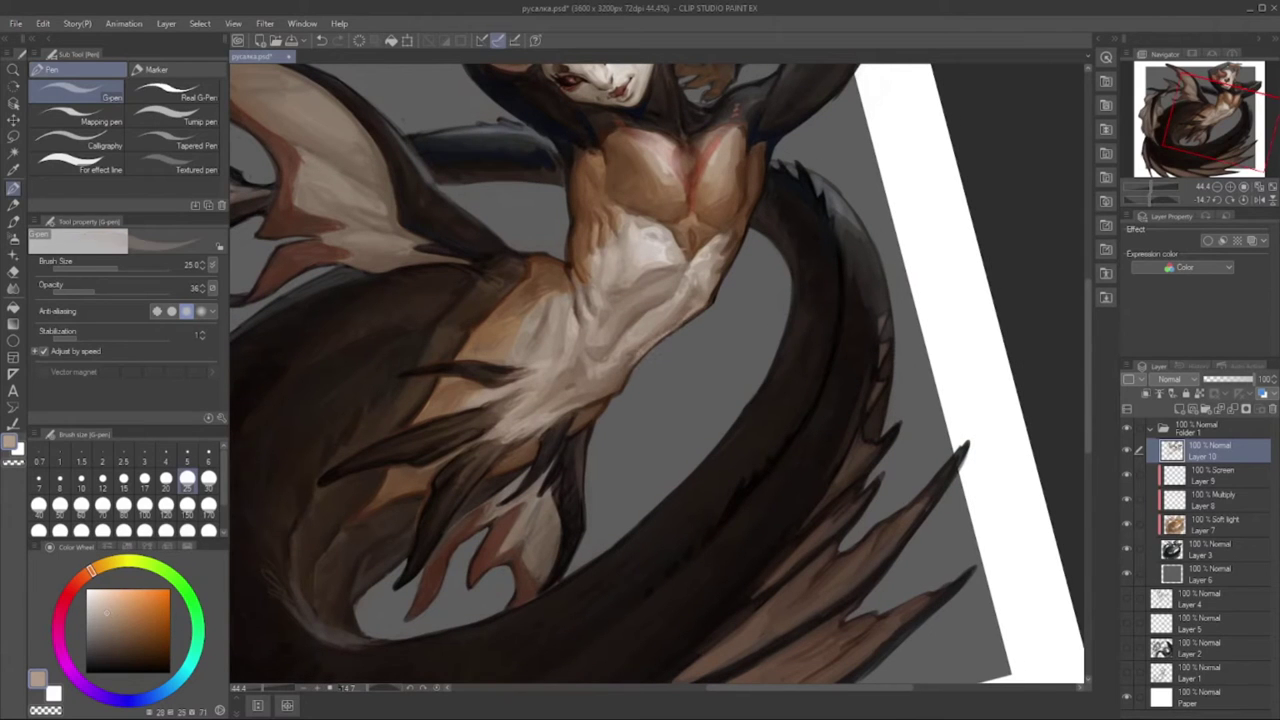
alt+click(598, 411)
alt+click(622, 380)
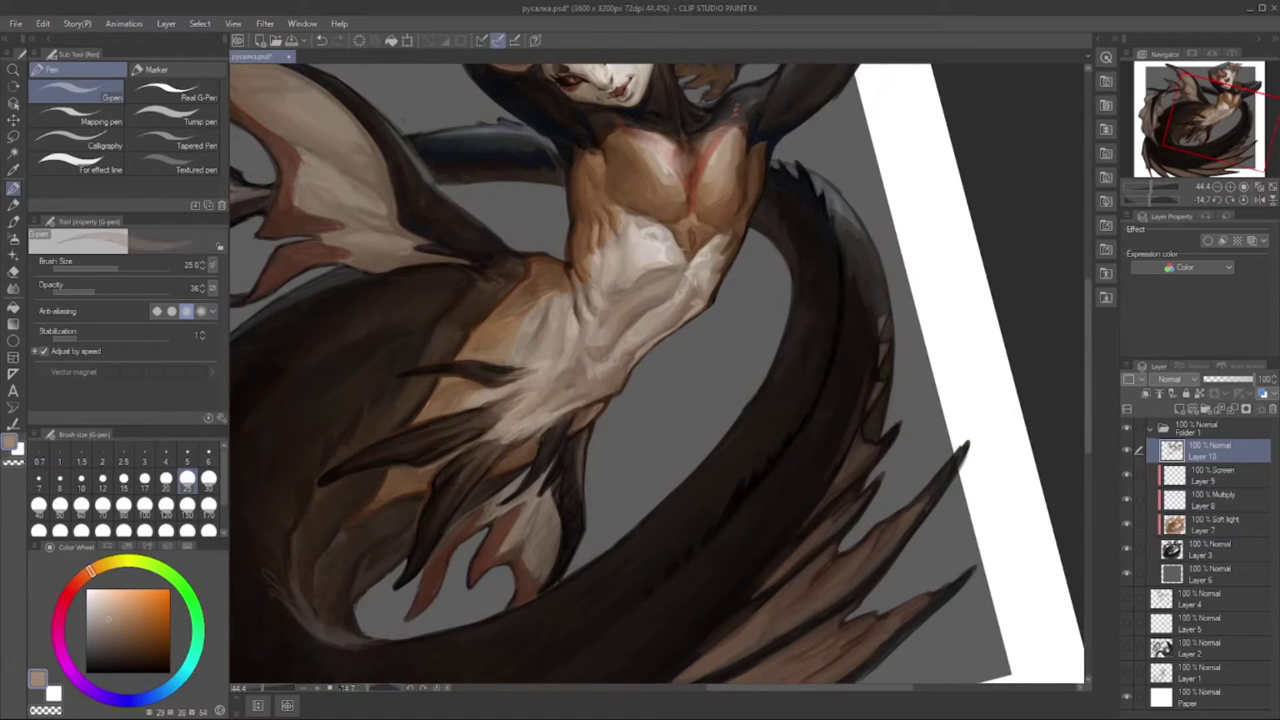
alt+click(622, 380)
alt+click(622, 380)
- Blend the lower belly into the dark spikes with sampled tones and a darker reddish brown at size 25
alt+click(520, 450)
alt+click(520, 450)
alt+click(500, 476)
alt+click(413, 499)
click(133, 636)
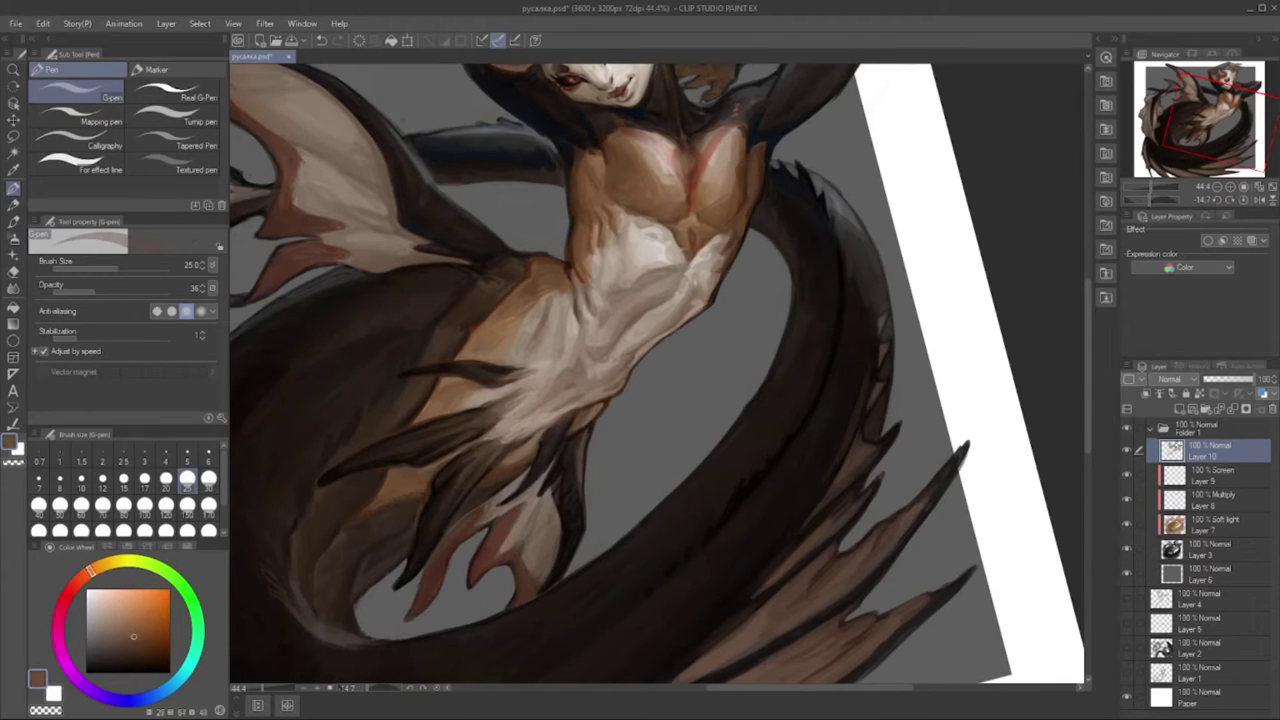
drag(453, 498, 560, 420)
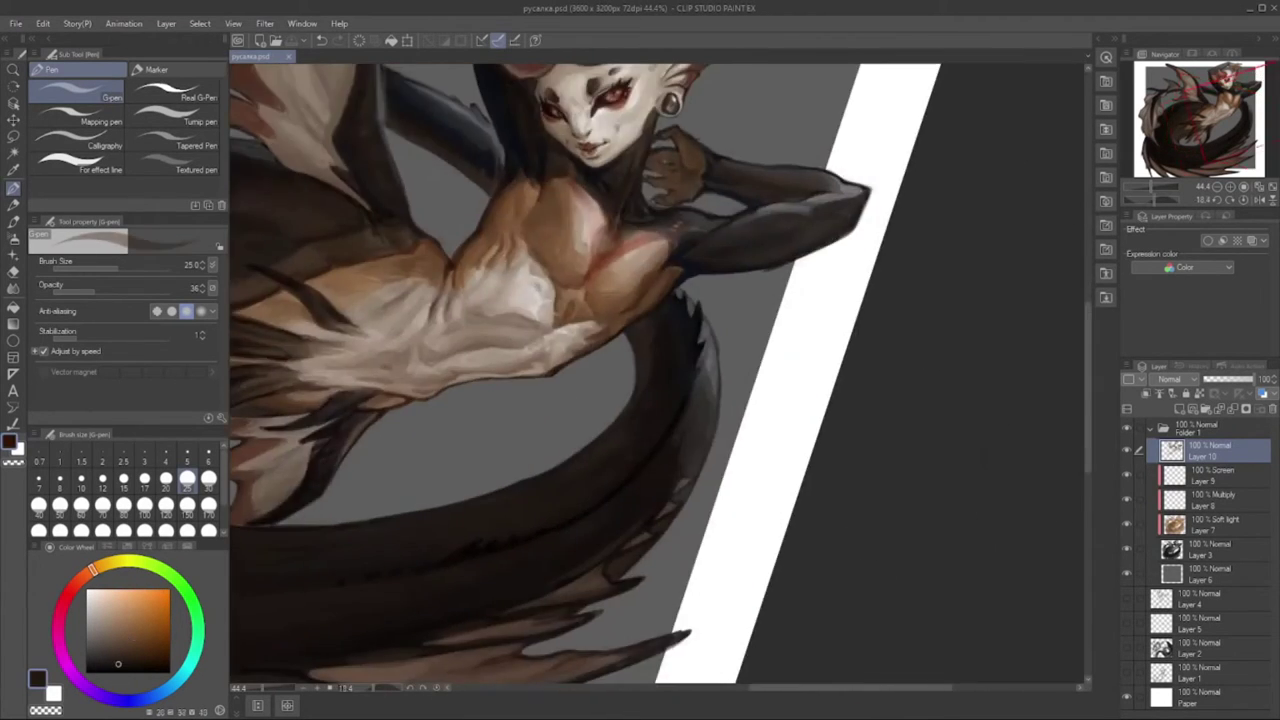
- Paint the tail's serrated central ridge with near-black tones at size 25, rotating the canvas to follow its curve
drag(100, 696, 163, 690)
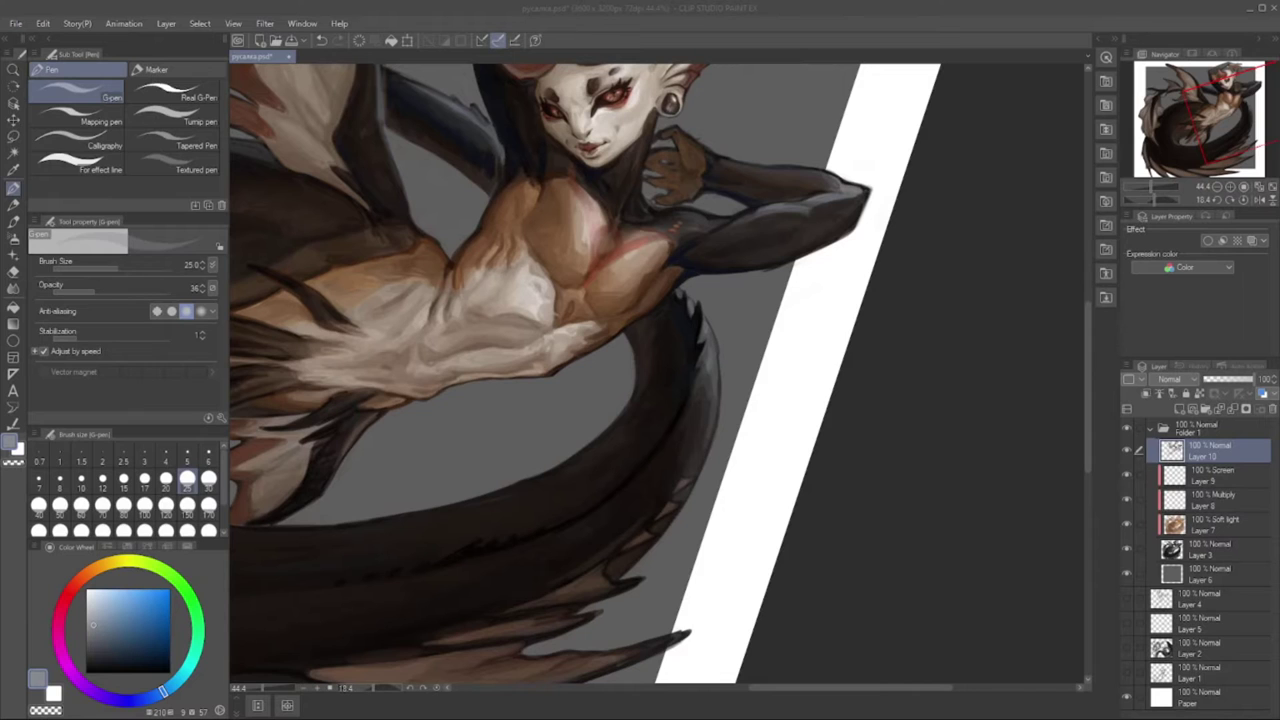
drag(760, 300, 700, 430)
alt+click(560, 520)
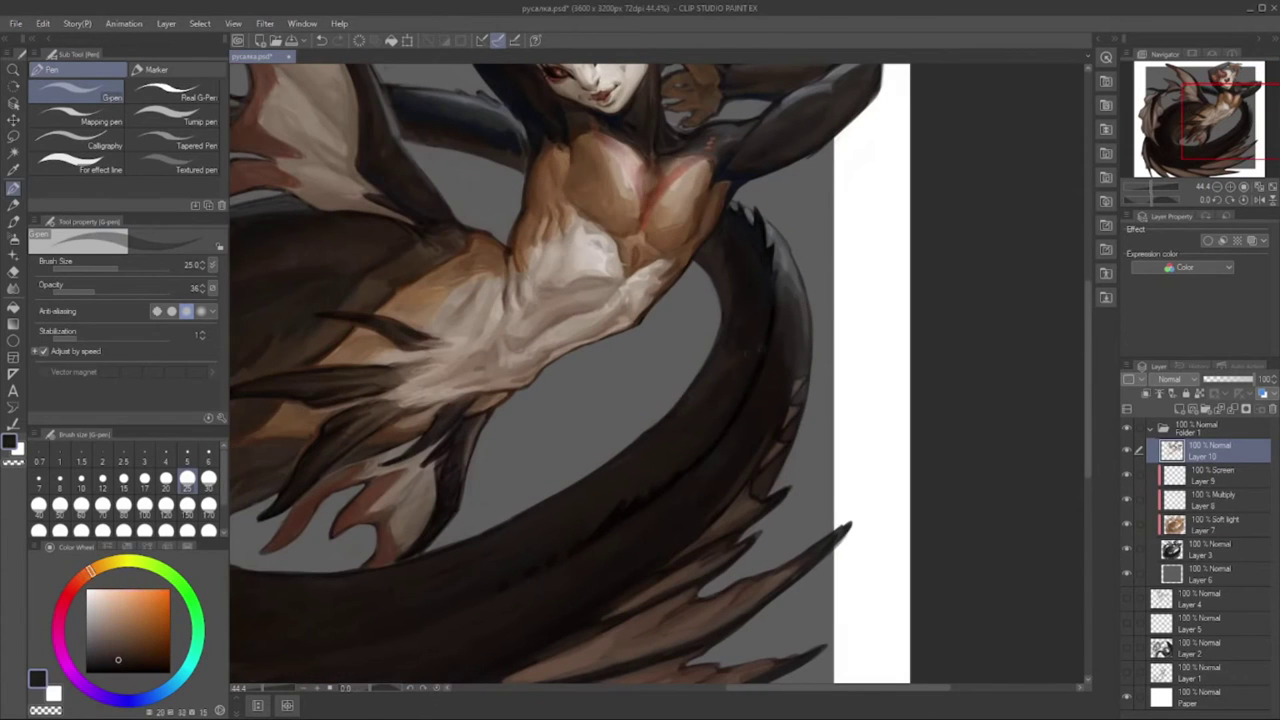
mouse_move(597, 525)
mouse_down()
mouse_move(640, 610)
mouse_move(611, 505)
mouse_up()
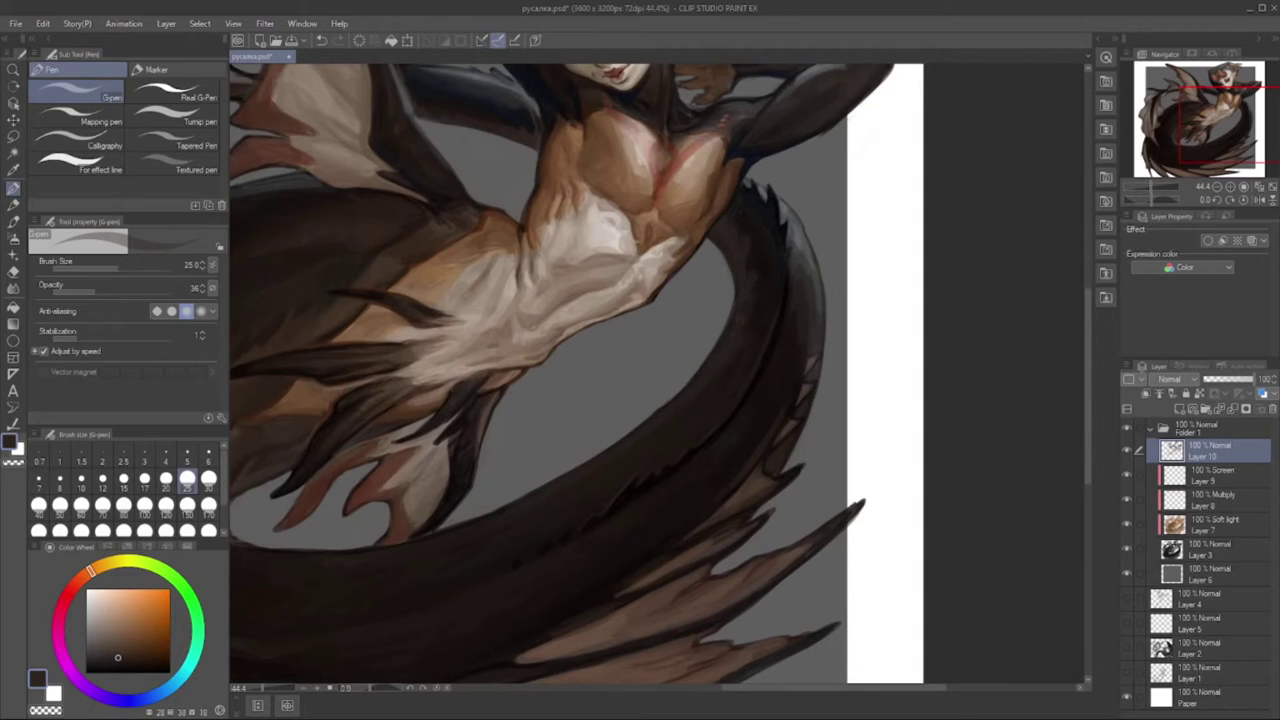
alt+click(600, 300)
mouse_move(600, 300)
mouse_down()
mouse_move(700, 380)
mouse_move(411, 473)
mouse_move(440, 416)
mouse_move(468, 444)
mouse_move(718, 334)
mouse_up()
alt+click(640, 380)
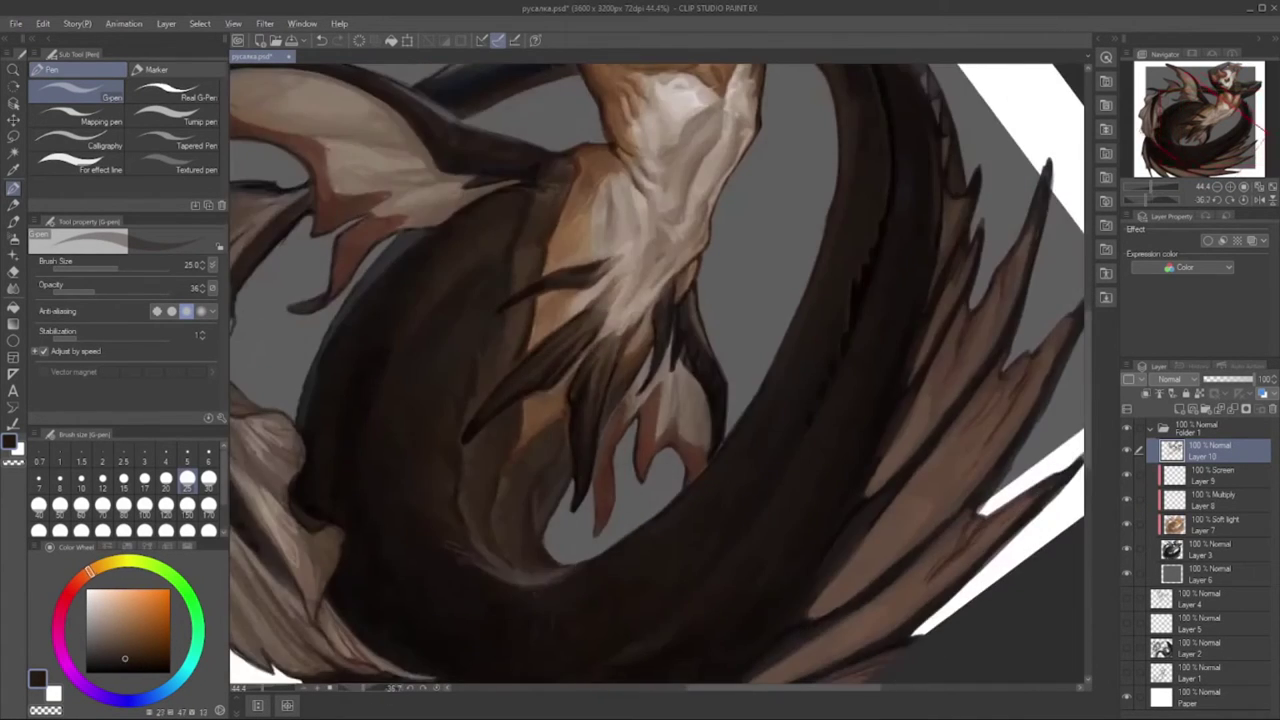
drag(690, 390, 570, 390)
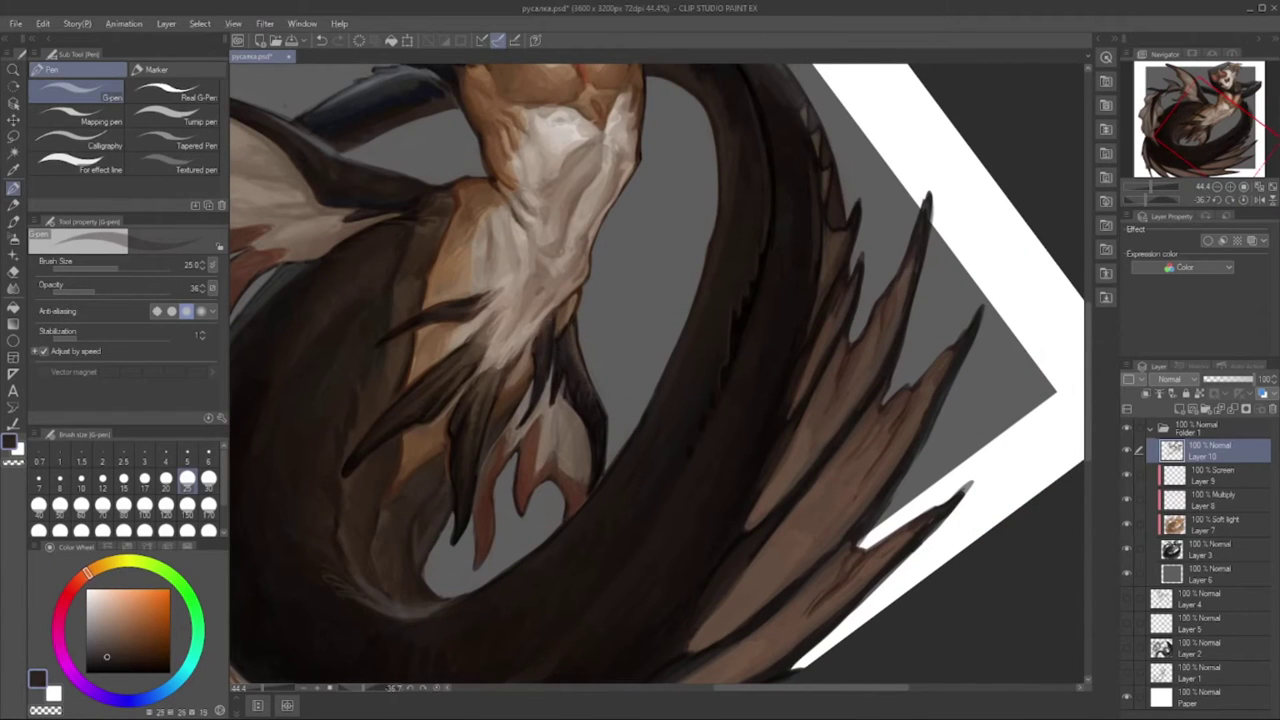
- Reduce the brush to size 20 and detail the hip edge and abdominal spikes with sampled dark red-brown, tan and near-black
alt+click(557, 375)
key(bracketleft)
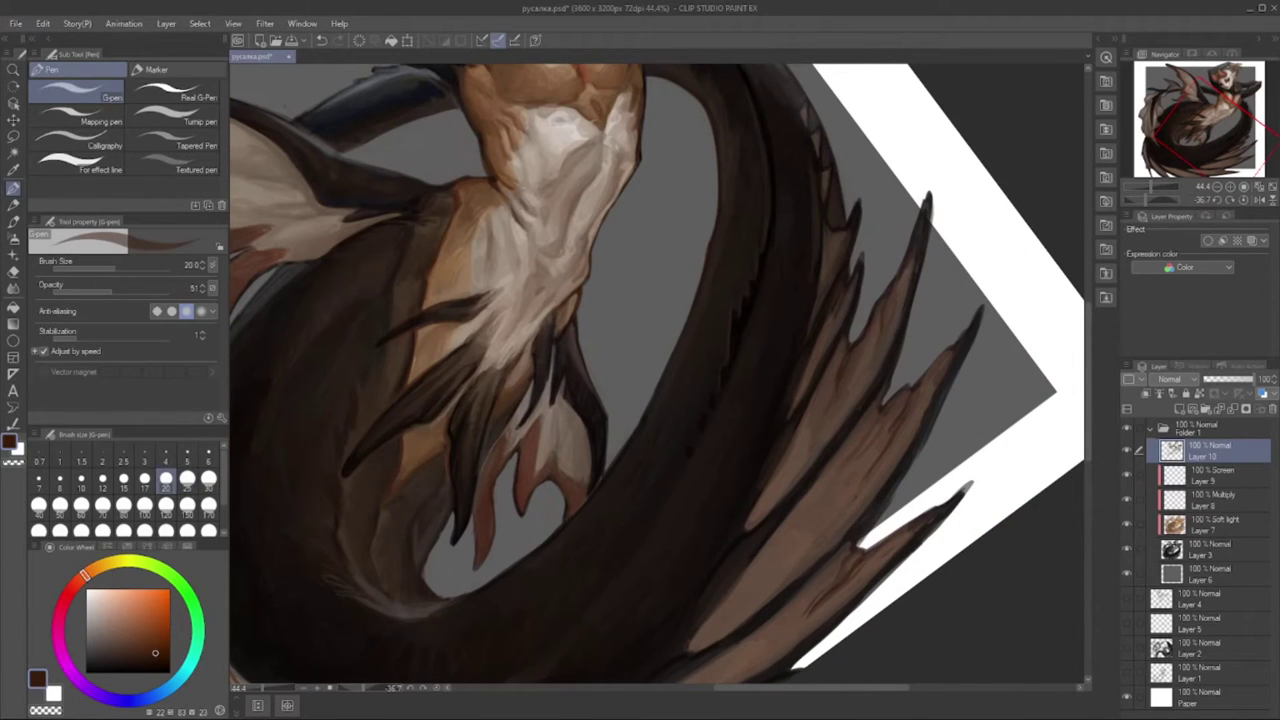
alt+click(563, 308)
alt+click(432, 470)
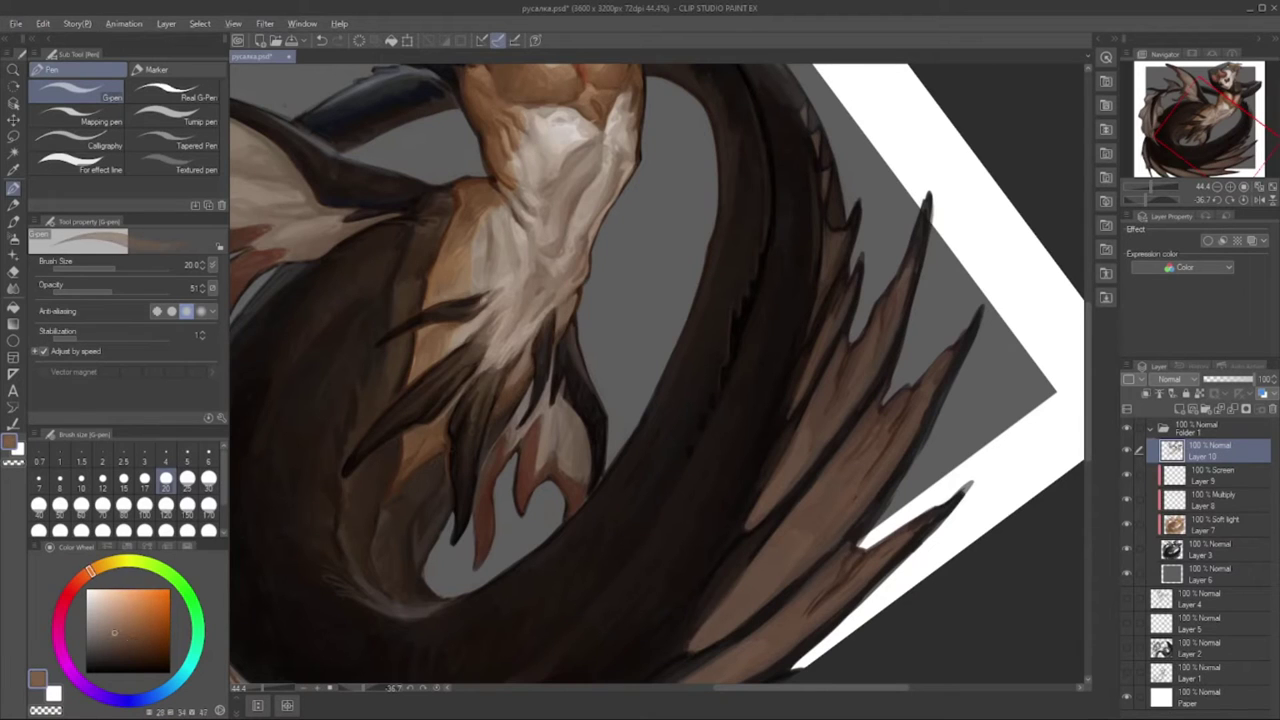
alt+click(572, 340)
alt+click(570, 336)
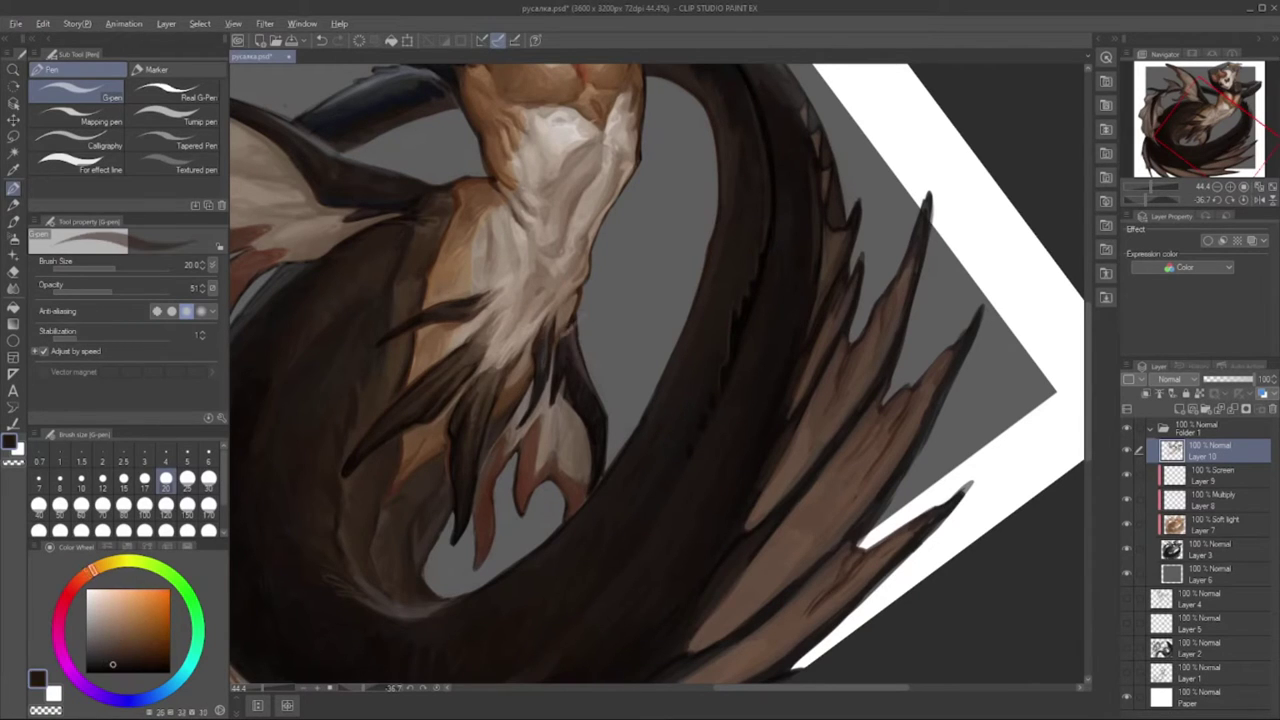
- Refine the small fin below the abdomen with dark brown and deep reddish-brown tones at size 20
click(156, 660)
drag(700, 250, 770, 290)
mouse_move(493, 496)
mouse_down()
mouse_move(373, 556)
mouse_move(559, 414)
mouse_up()
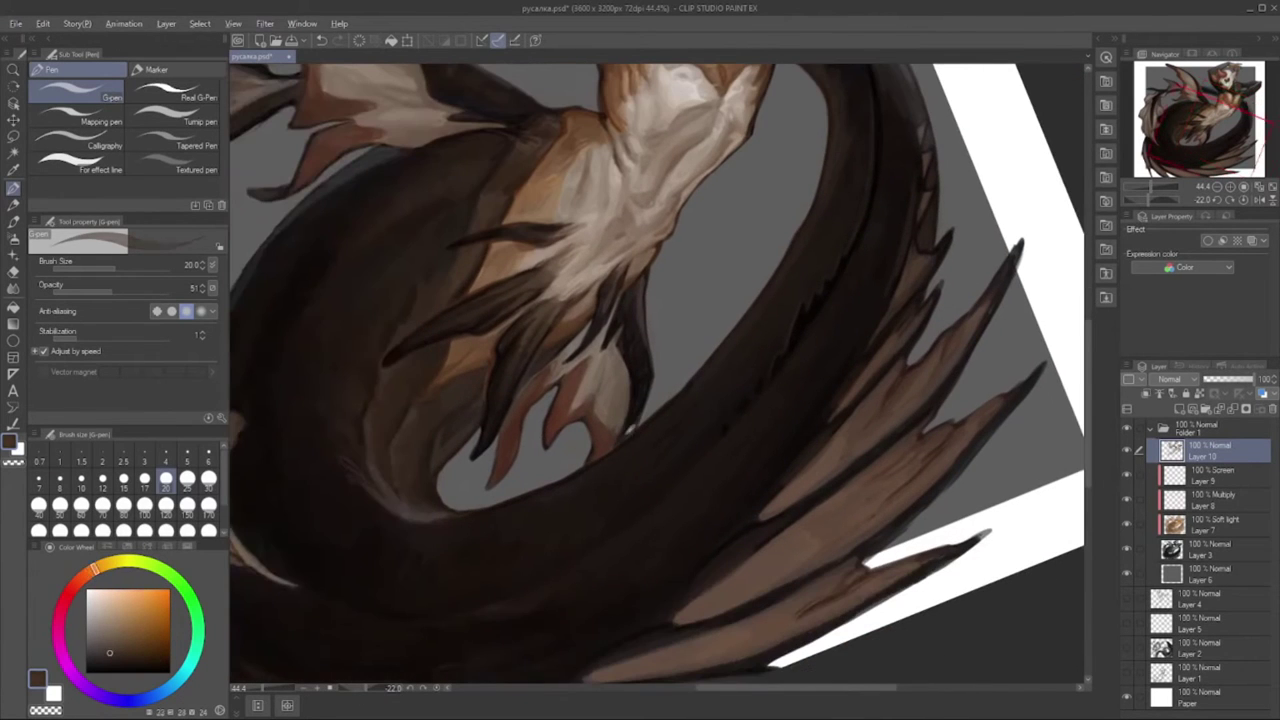
alt+click(620, 432)
drag(588, 356, 570, 400)
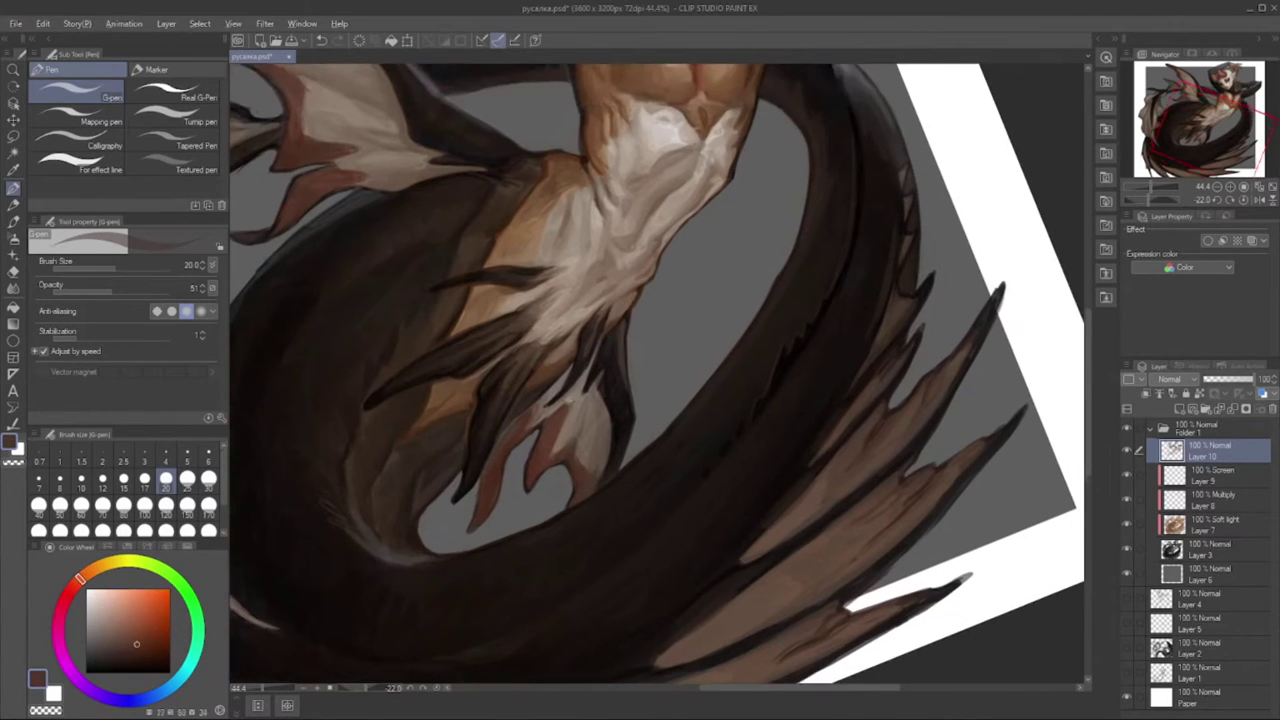
alt+click(570, 400)
click(146, 654)
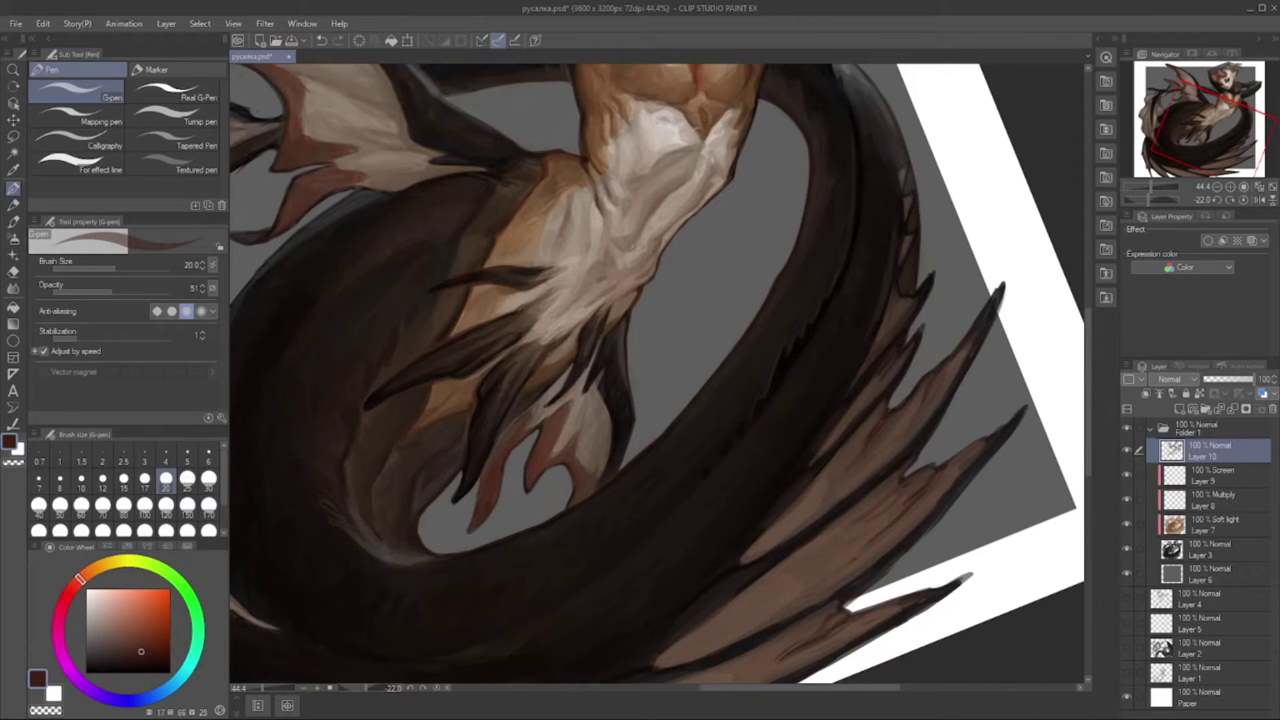
- Touch up the orange patch between the abdominal spikes with sampled tones at size 20
mouse_move(512, 448)
mouse_down()
mouse_move(474, 426)
mouse_move(468, 437)
mouse_up()
alt+click(474, 426)
alt+click(474, 426)
alt+click(472, 425)
- Rotate the canvas and define the chest muscles and rib side with sampled brown and red-brown tones at size 20
drag(352, 689, 362, 689)
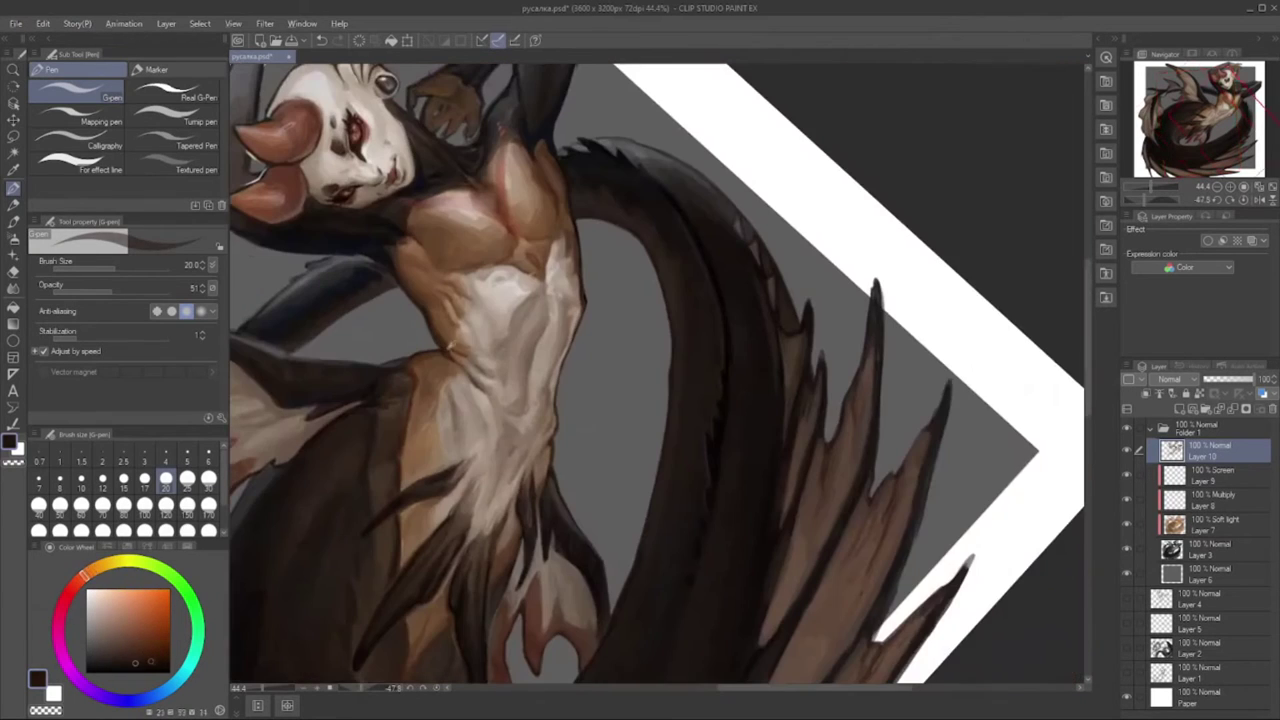
click(141, 645)
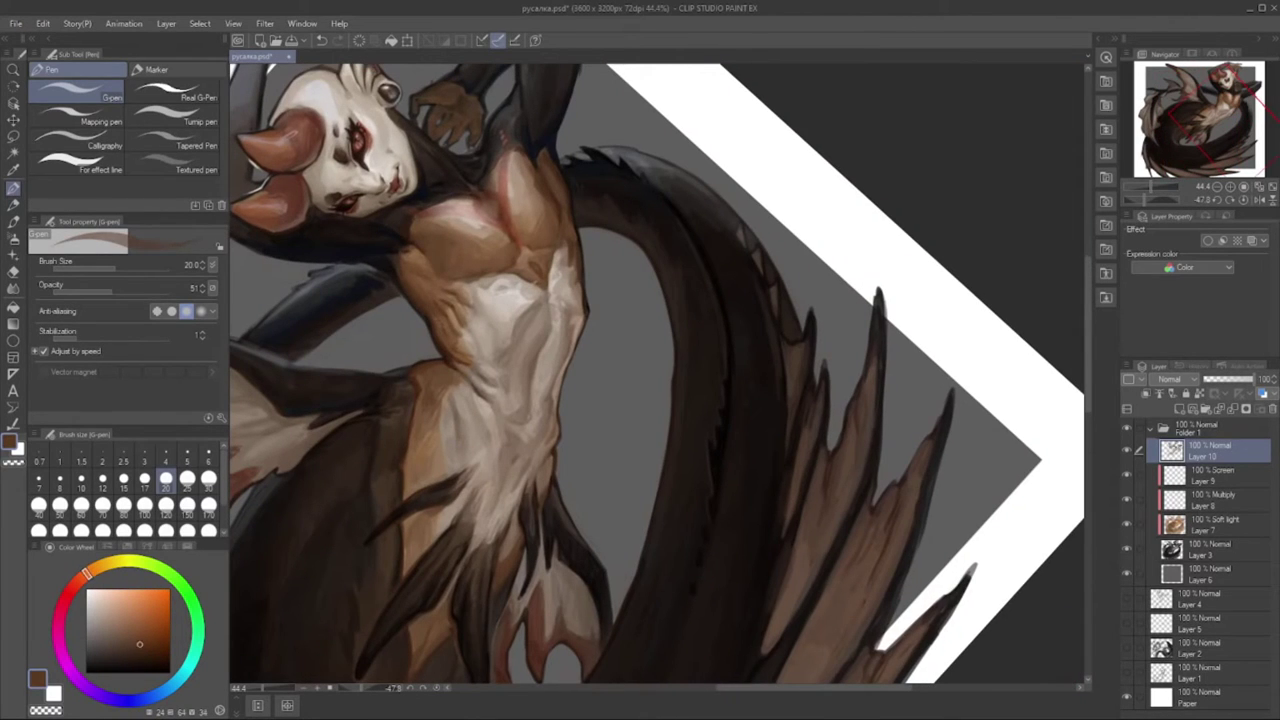
alt+click(446, 283)
alt+click(446, 283)
alt+click(537, 194)
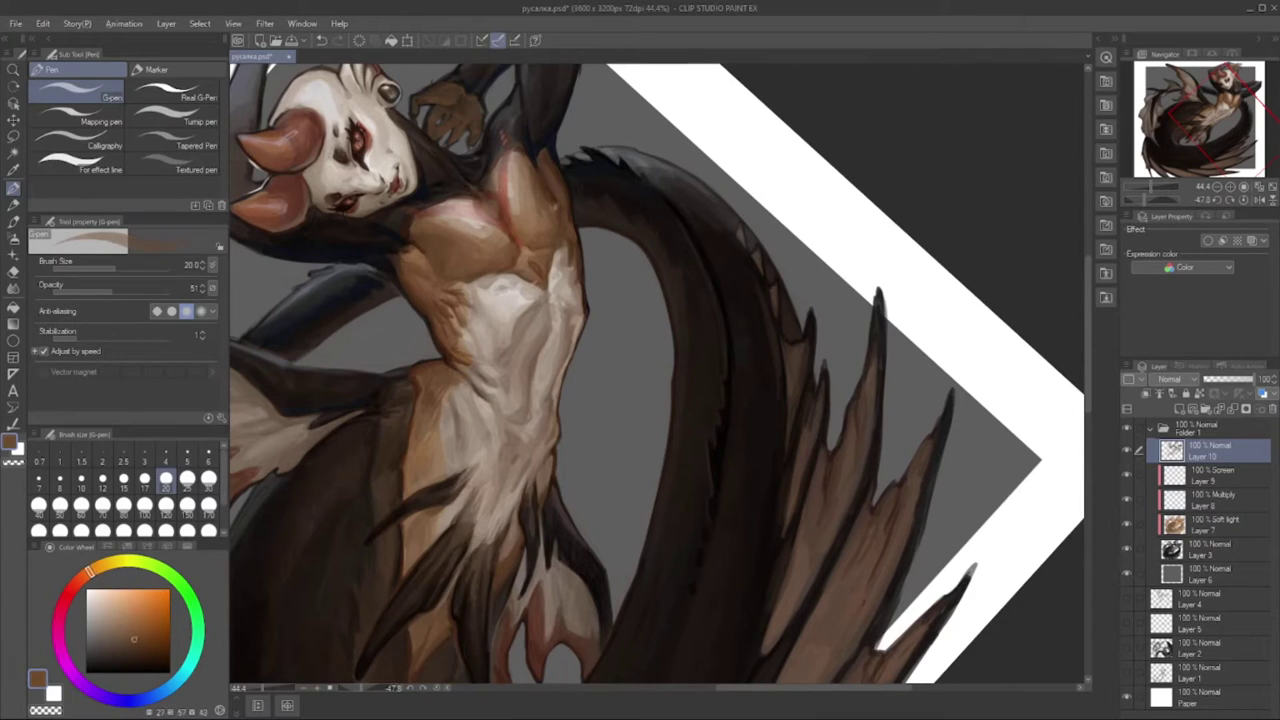
alt+click(562, 203)
alt+click(478, 271)
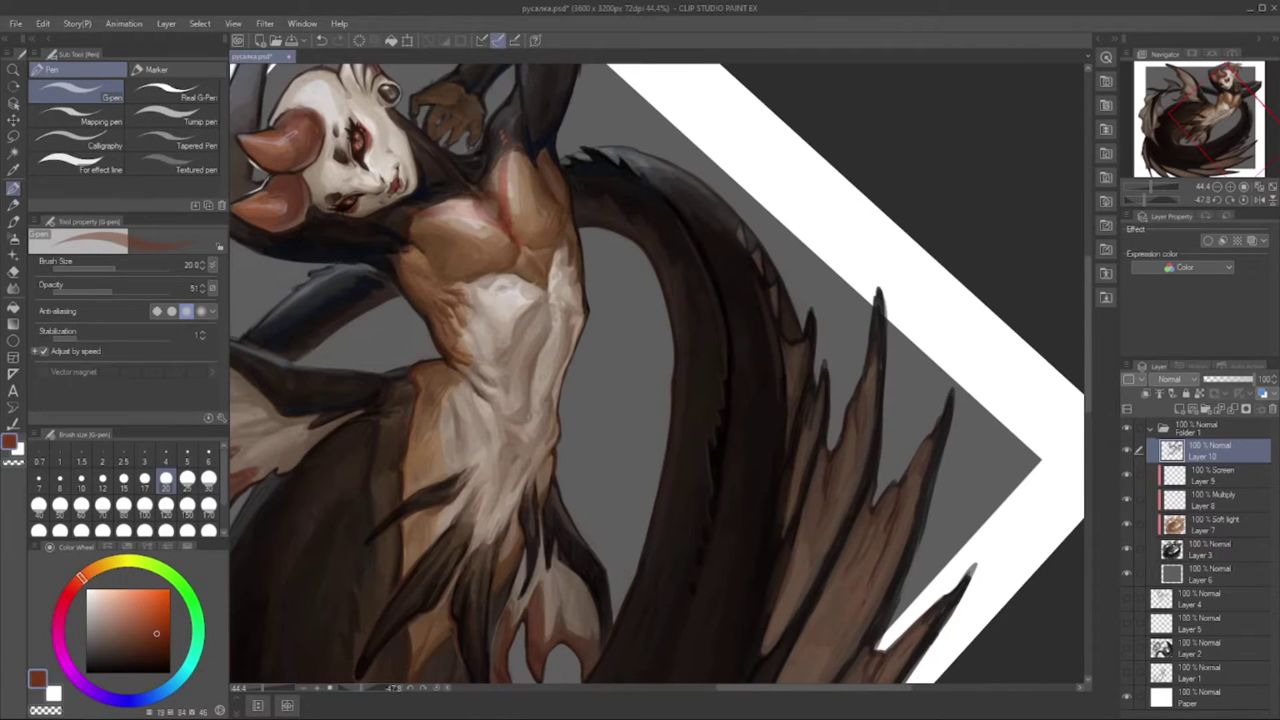
- Reduce the brush to size 12, zoom into the face and refine the eyes and lips with dark red and sampled tones
key(ctrl+@)
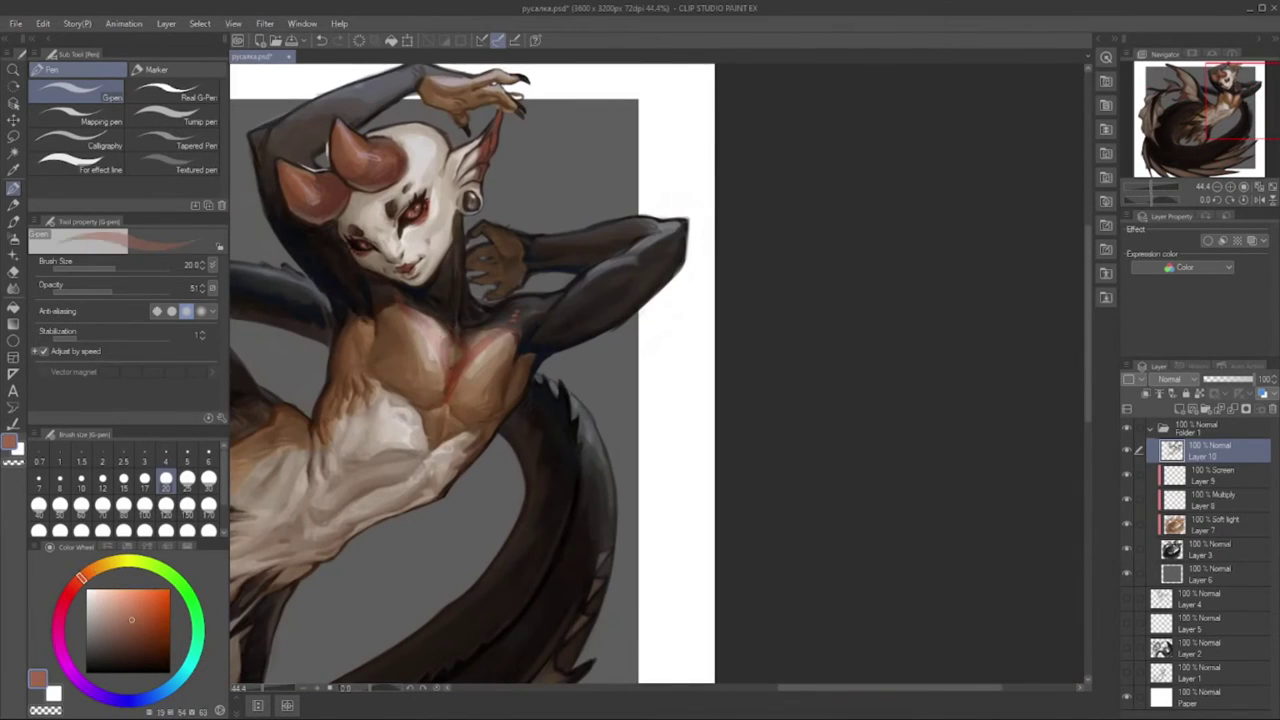
key(bracketleft)
key(bracketleft)
key(bracketleft)
key(minus)
key(minus)
key(minus)
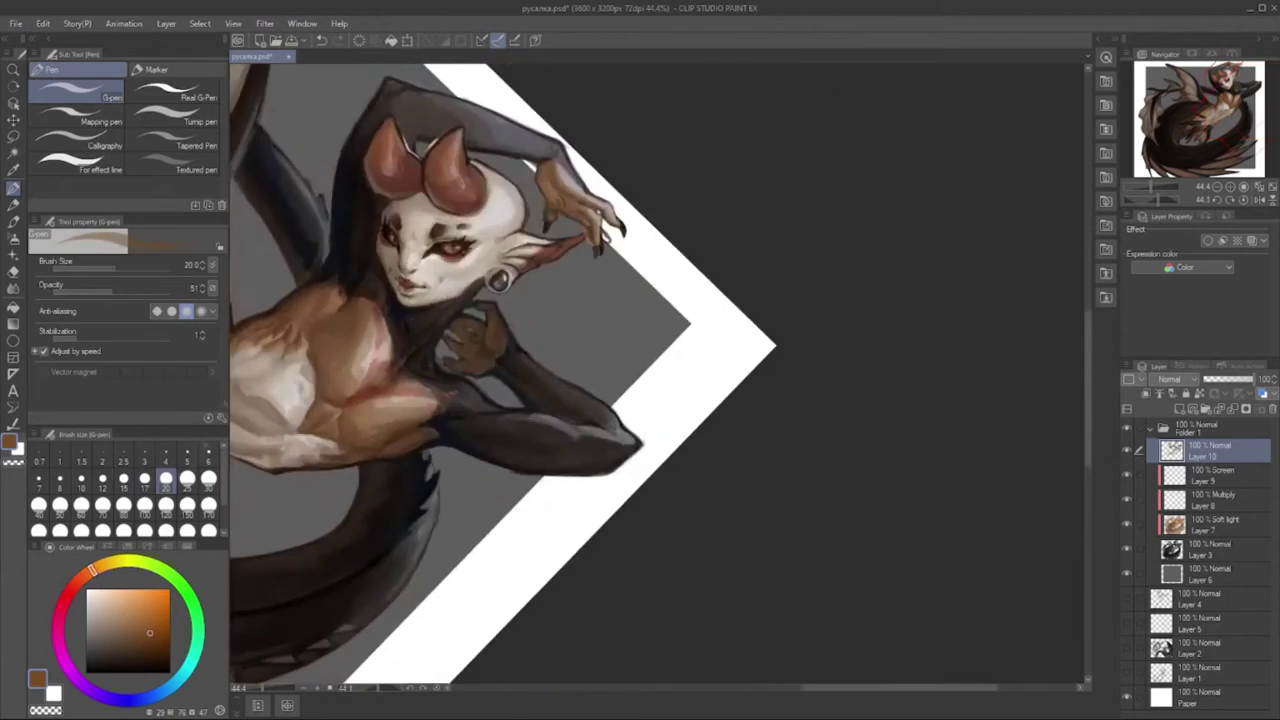
scroll(656, 373, up, 5)
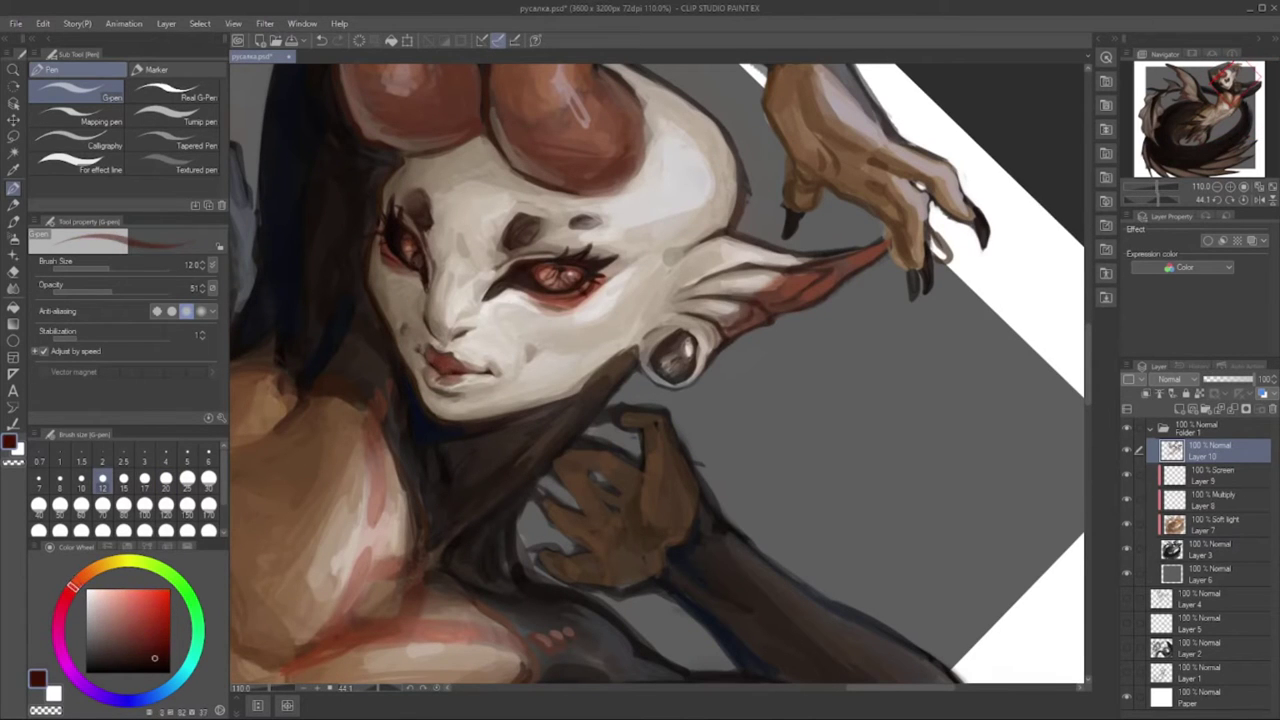
alt+click(432, 357)
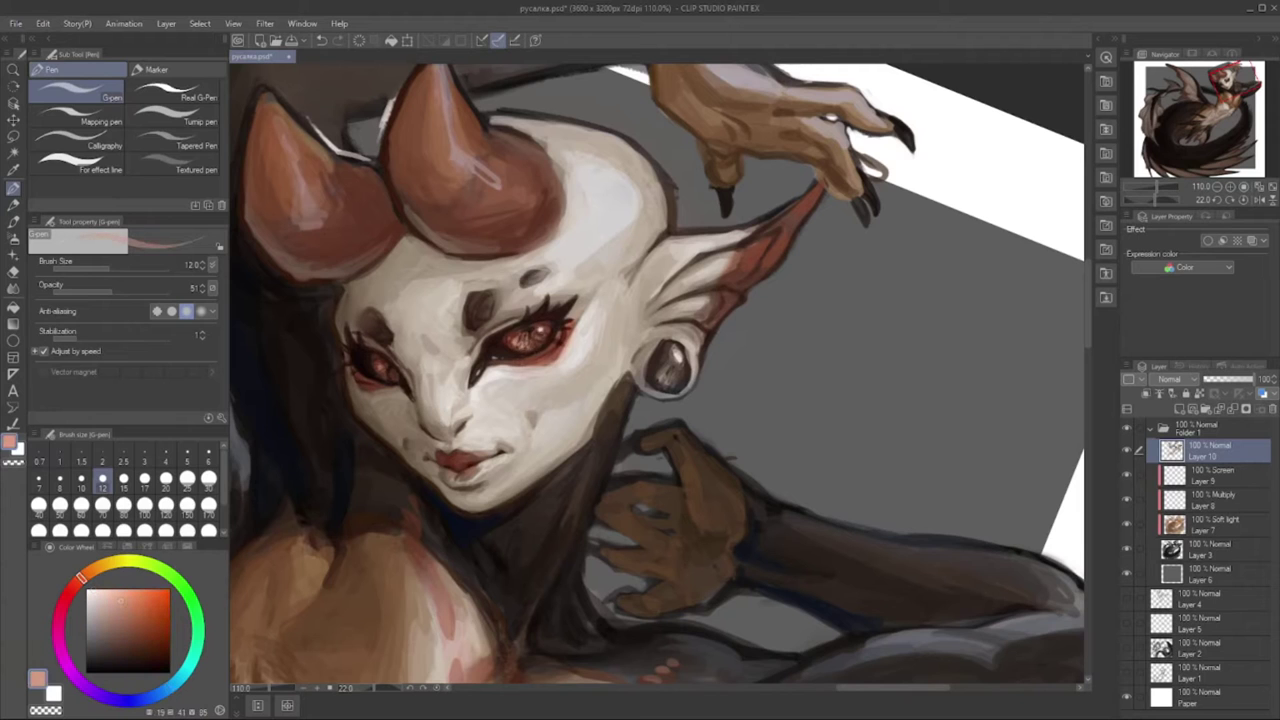
- Sharpen the eyeliner and lashes with near-black at size 12, rotating and enlarging the face
key(ctrl+minus)
key(ctrl+minus)
key(ctrl+minus)
scroll(657, 378, up, 5)
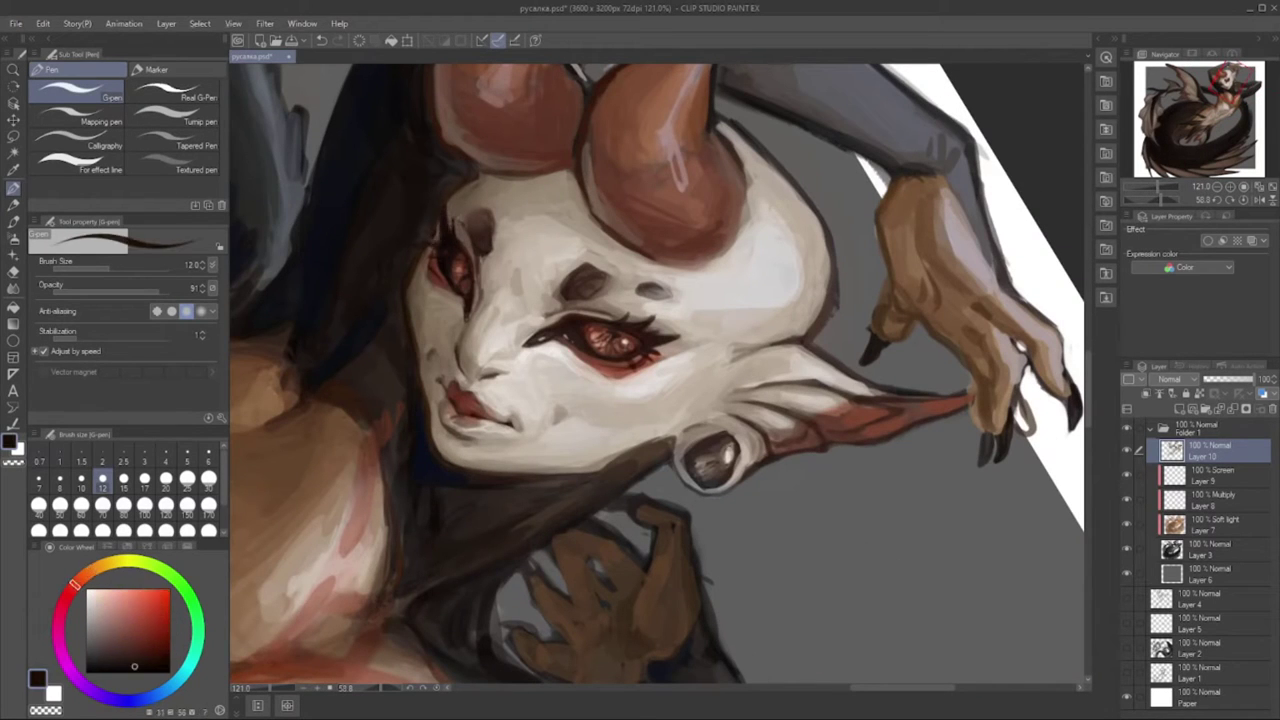
- Refine the neck, collarbone and shoulder transitions with sampled red-brown and dark brown tones at size 20
key(ctrl+@)
mouse_move(442, 529)
mouse_down()
mouse_move(358, 337)
mouse_move(380, 282)
mouse_up()
scroll(623, 425, down, 4)
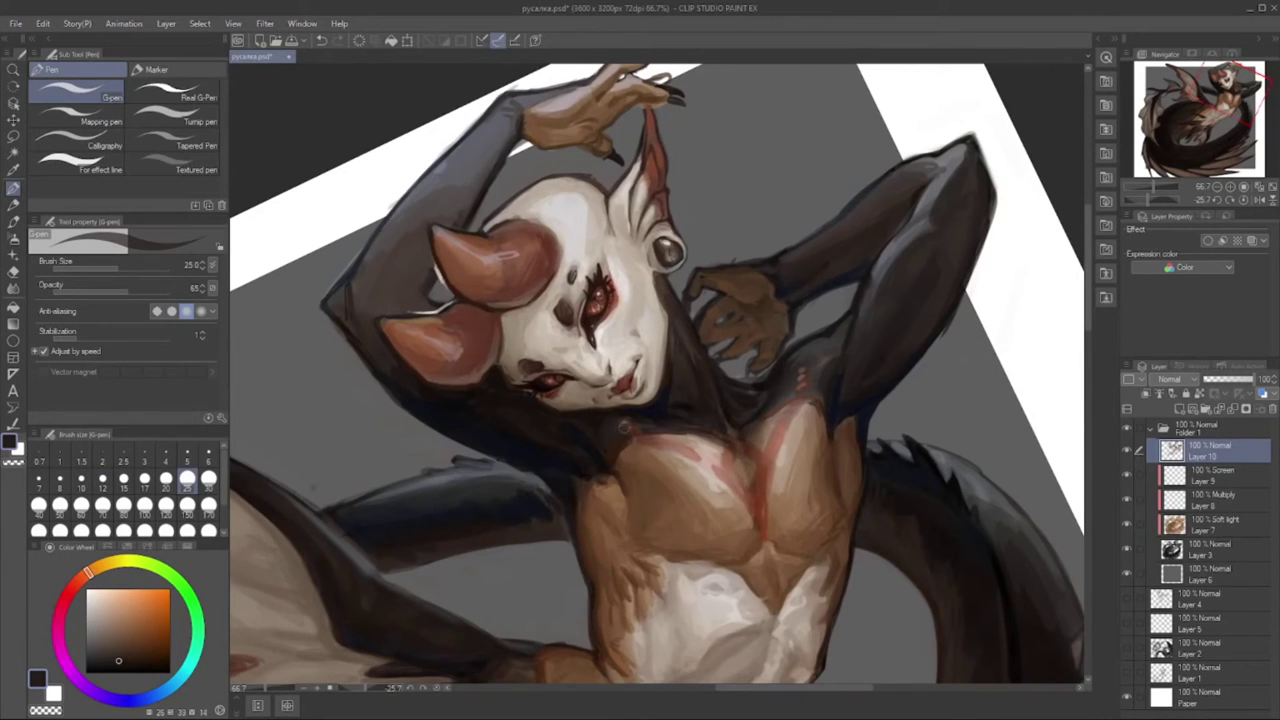
alt+click(623, 425)
key(bracketleft)
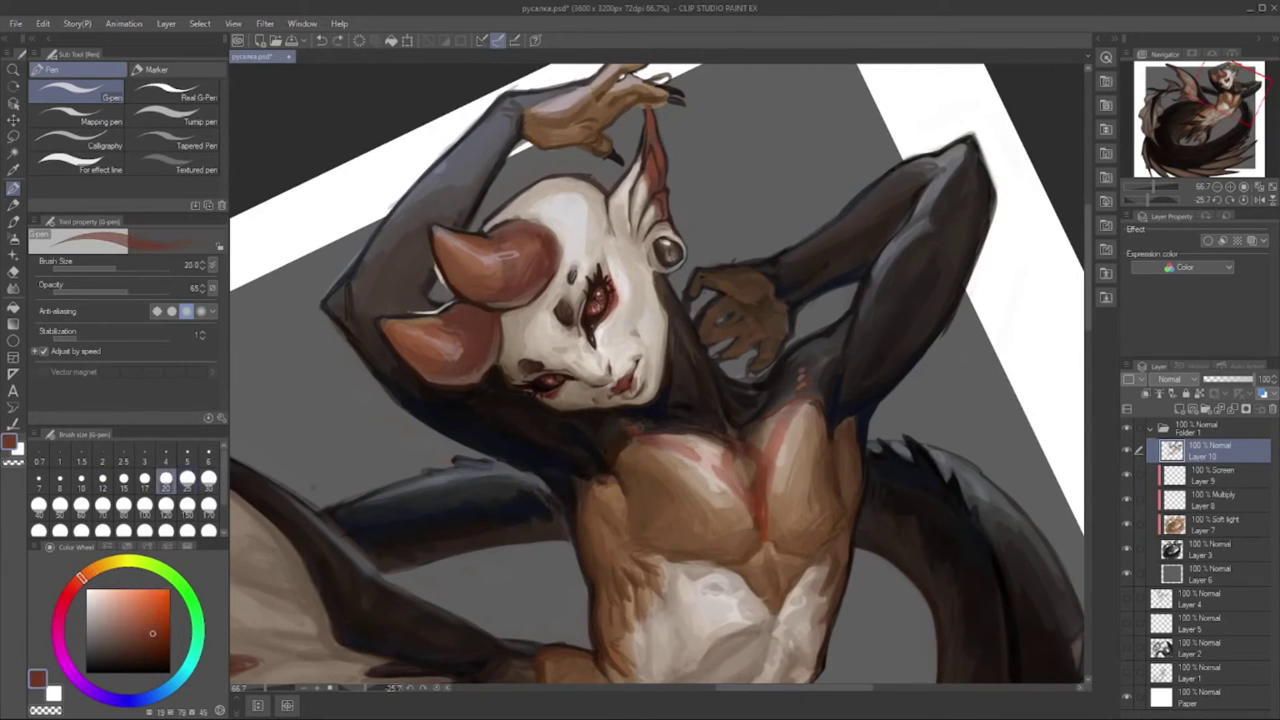
alt+click(793, 408)
mouse_move(793, 408)
mouse_down()
mouse_move(612, 403)
mouse_move(804, 405)
mouse_move(684, 435)
mouse_up()
alt+click(582, 370)
alt+click(592, 379)
alt+click(804, 405)
alt+click(642, 337)
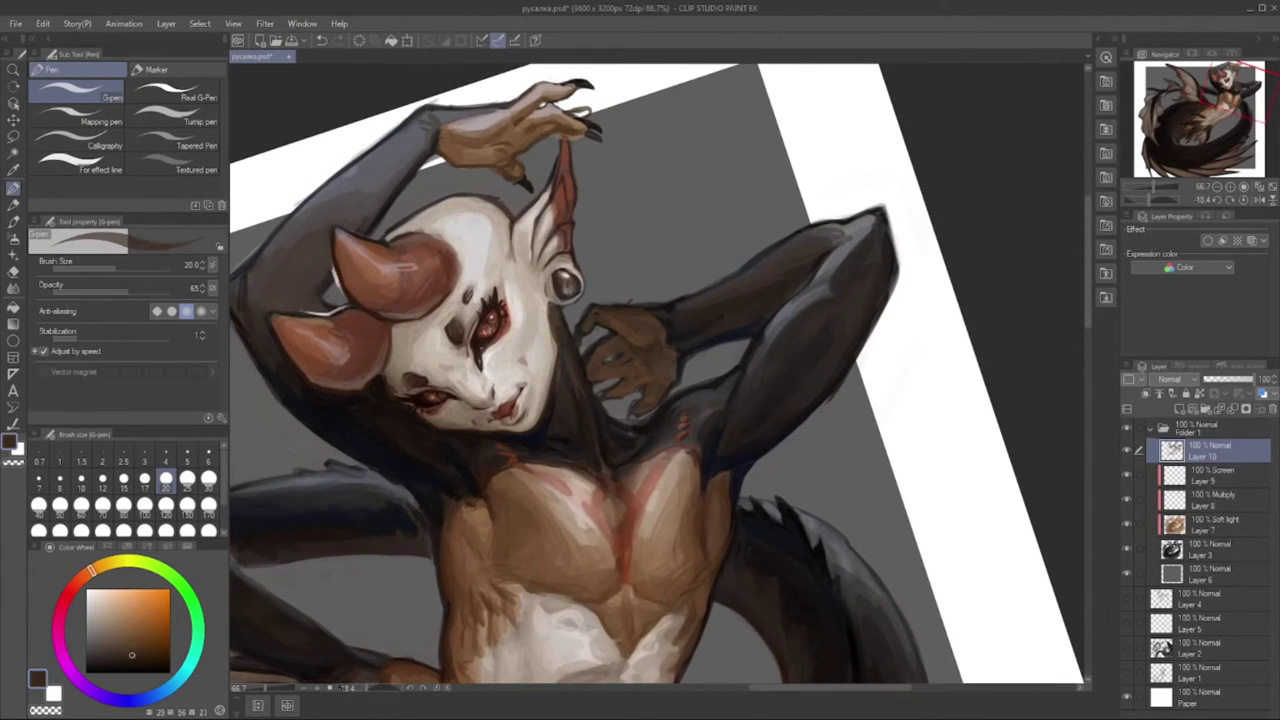
- Rotate the canvas and define the fingers of the hand behind the neck with sampled dark brown and navy tones at size 20
drag(680, 366, 760, 300)
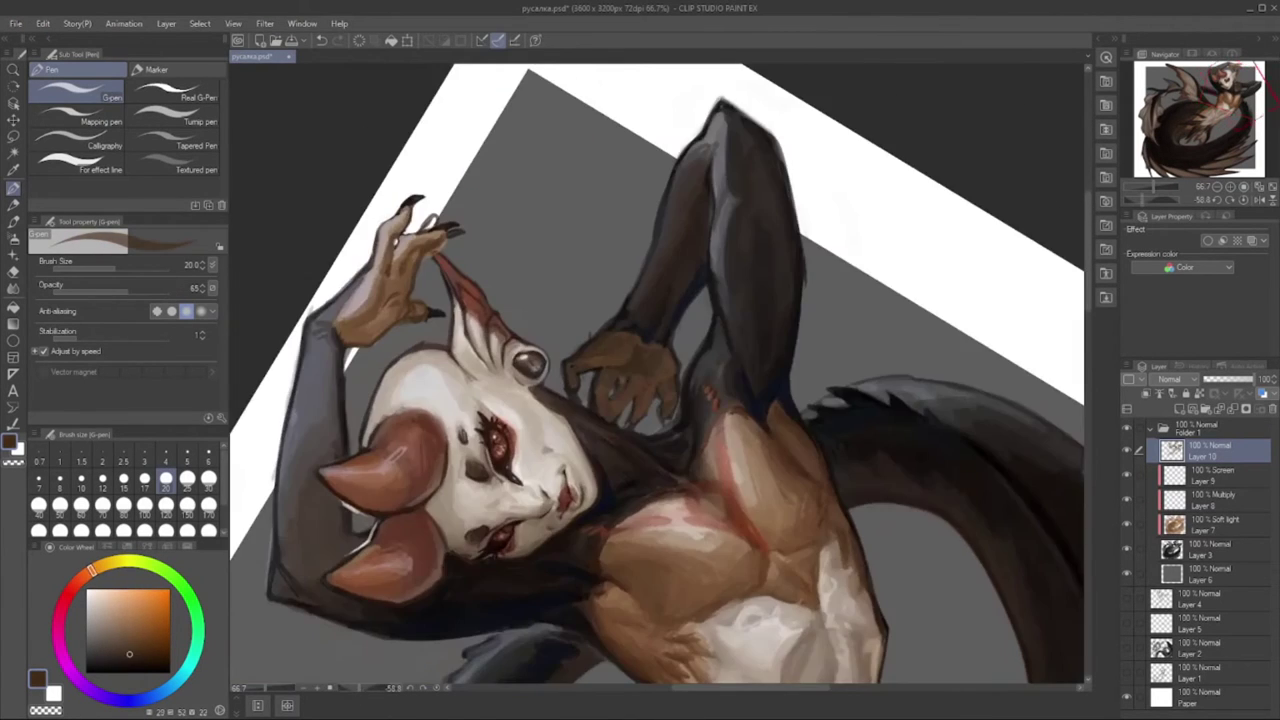
alt+click(680, 366)
alt+click(620, 375)
alt+click(647, 340)
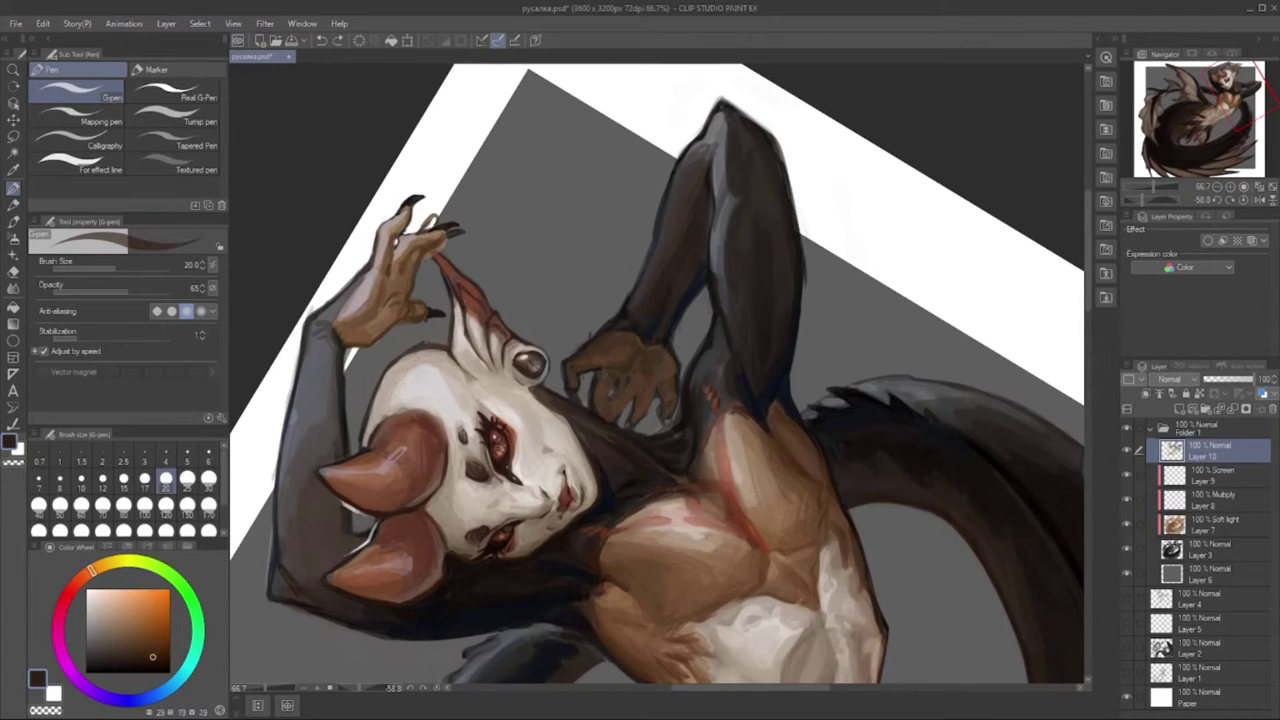
alt+click(676, 404)
alt+click(640, 415)
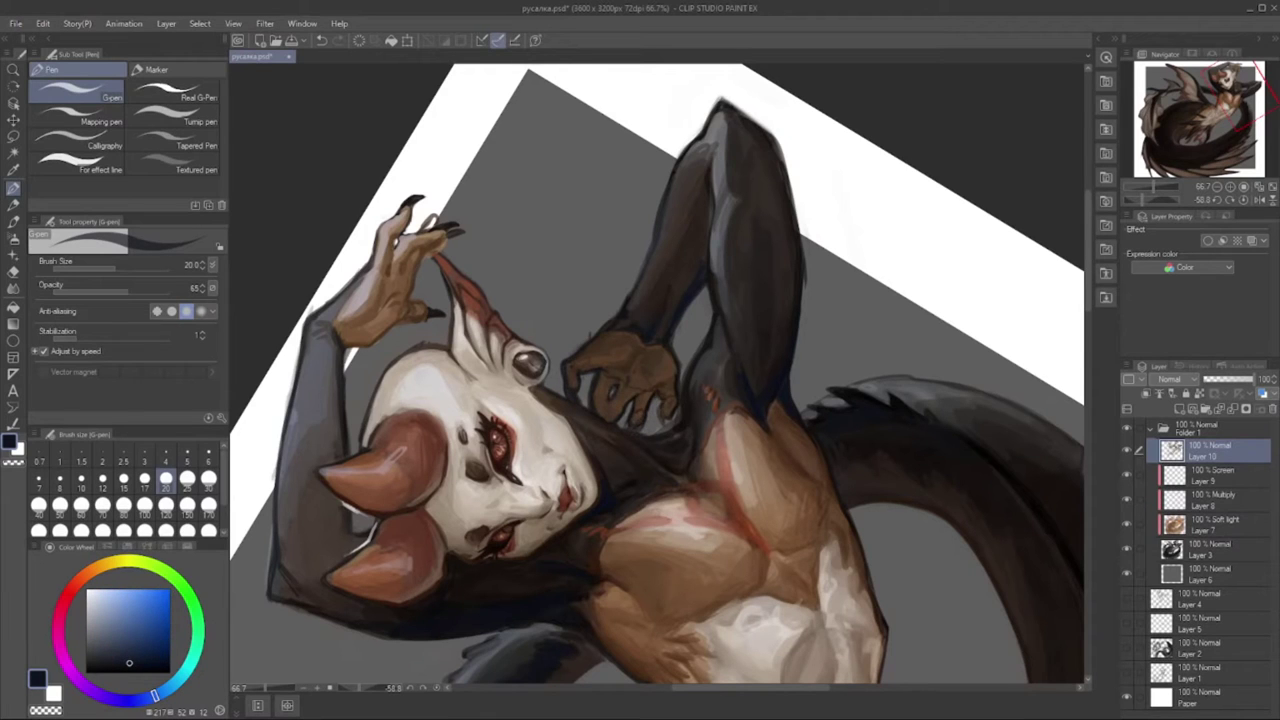
alt+click(665, 410)
alt+click(631, 404)
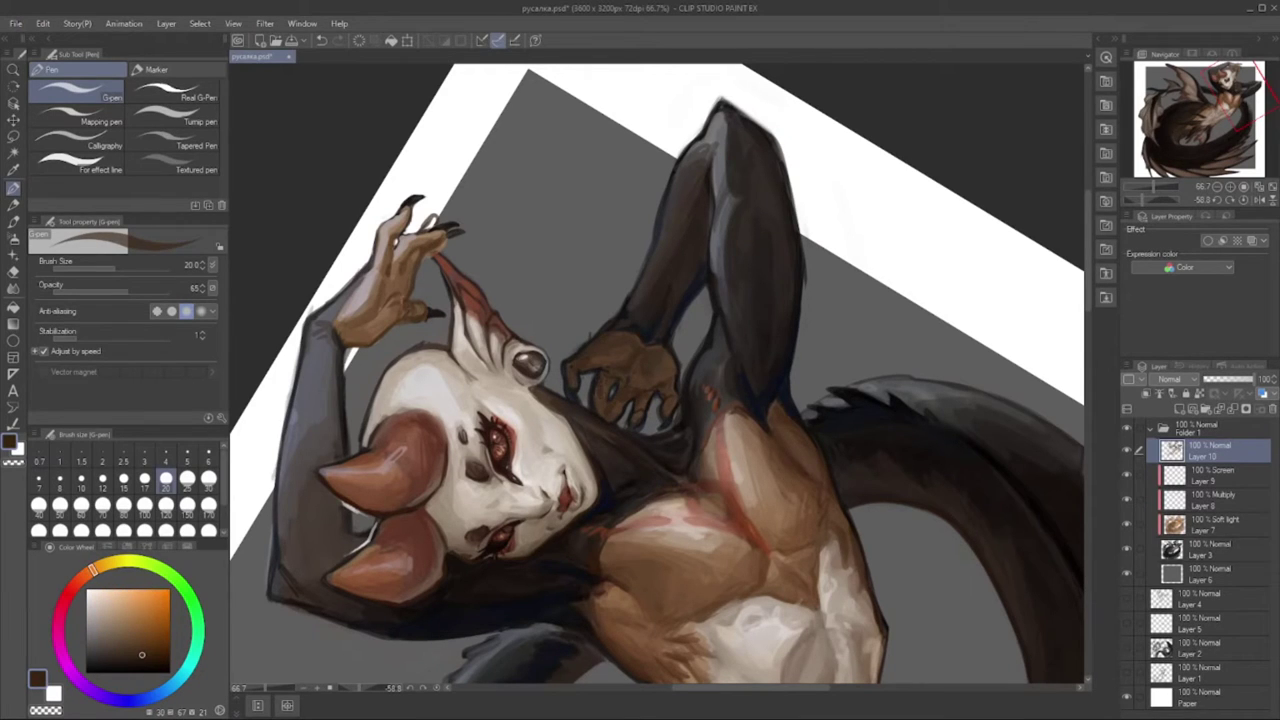
- Refine the wrist and palm of the raised hand with sampled brown tones at size 20
alt+click(384, 320)
alt+click(380, 318)
alt+click(414, 310)
alt+click(384, 313)
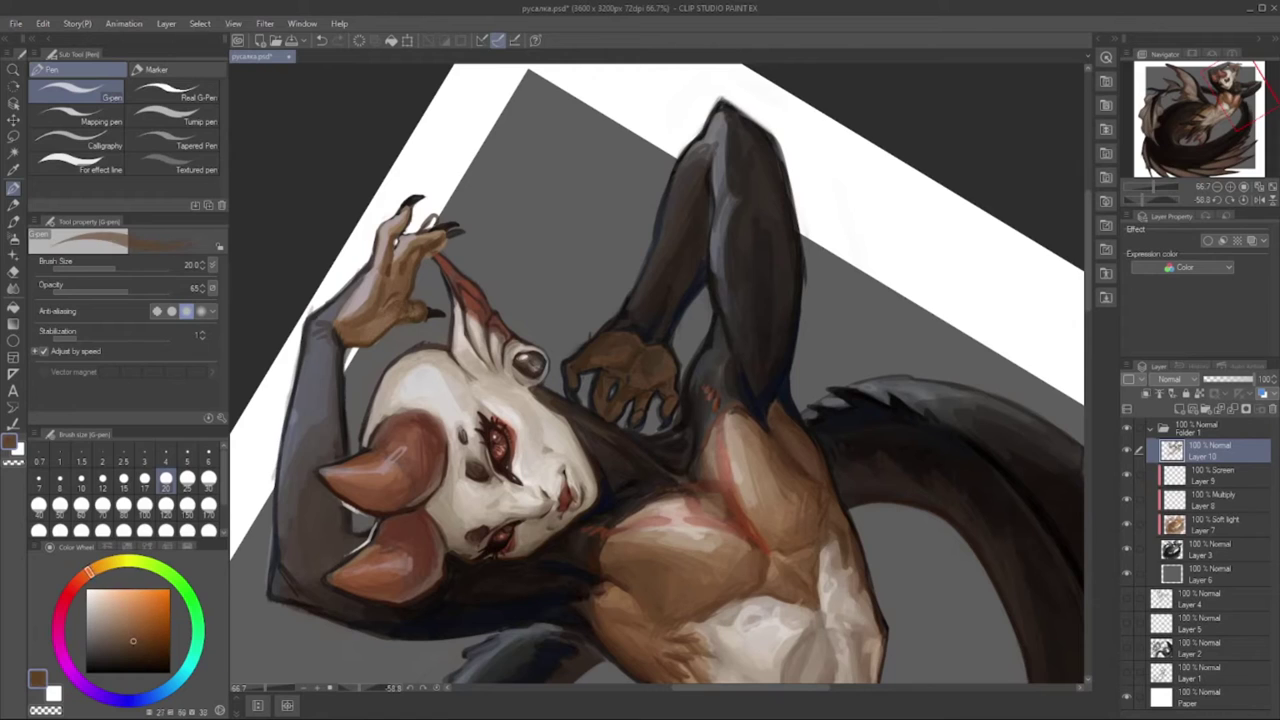
- Shade the fingers and knuckles of the raised hand by blending sampled light and dark brown tones
alt+click(386, 236)
alt+click(386, 236)
alt+click(386, 236)
alt+click(387, 236)
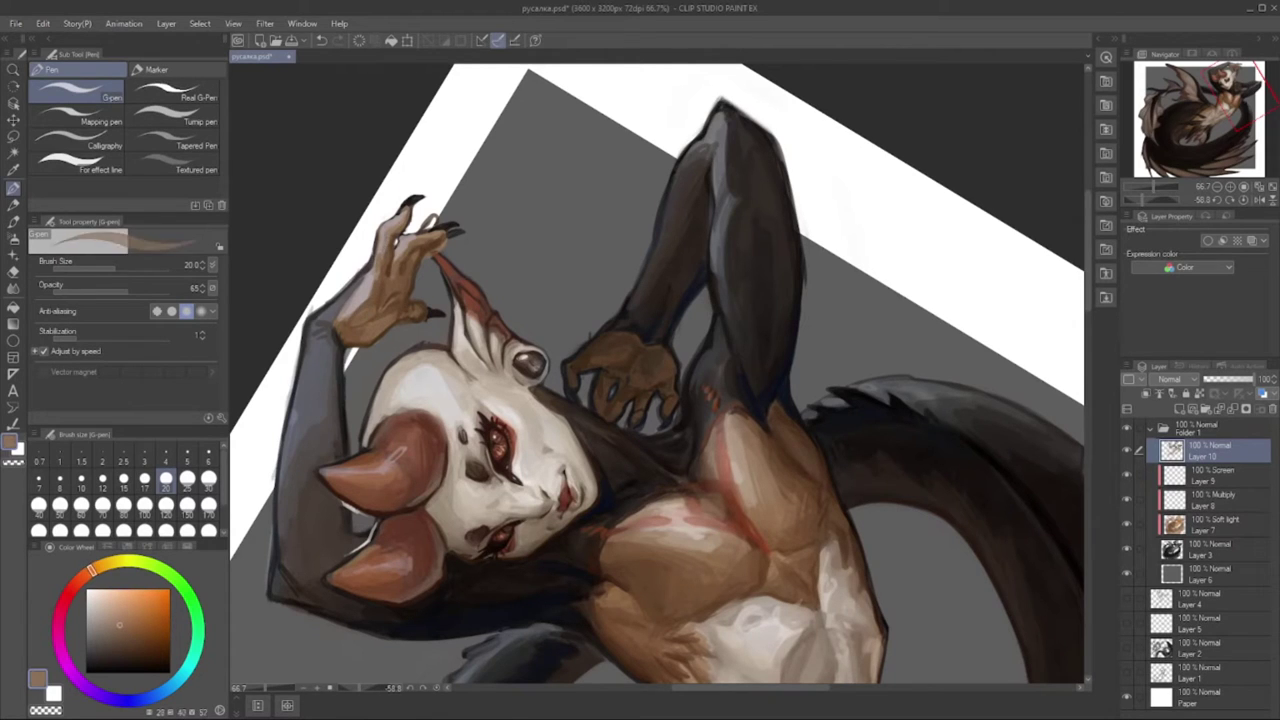
alt+click(386, 236)
alt+click(386, 236)
alt+click(388, 240)
alt+click(390, 245)
alt+click(395, 259)
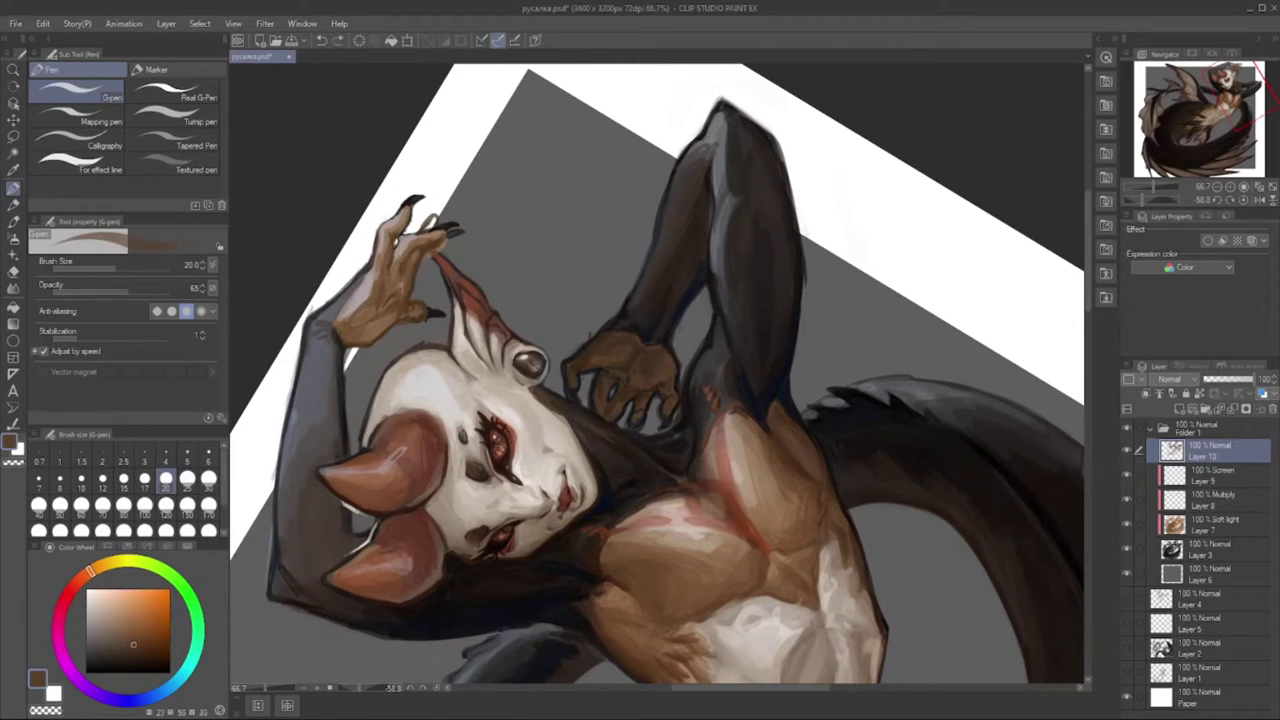
- Rotate the canvas and refine the finger edges of the raised hand with sampled mid-brown tones at size 20
drag(395, 259, 640, 380)
alt+click(415, 380)
alt+click(415, 380)
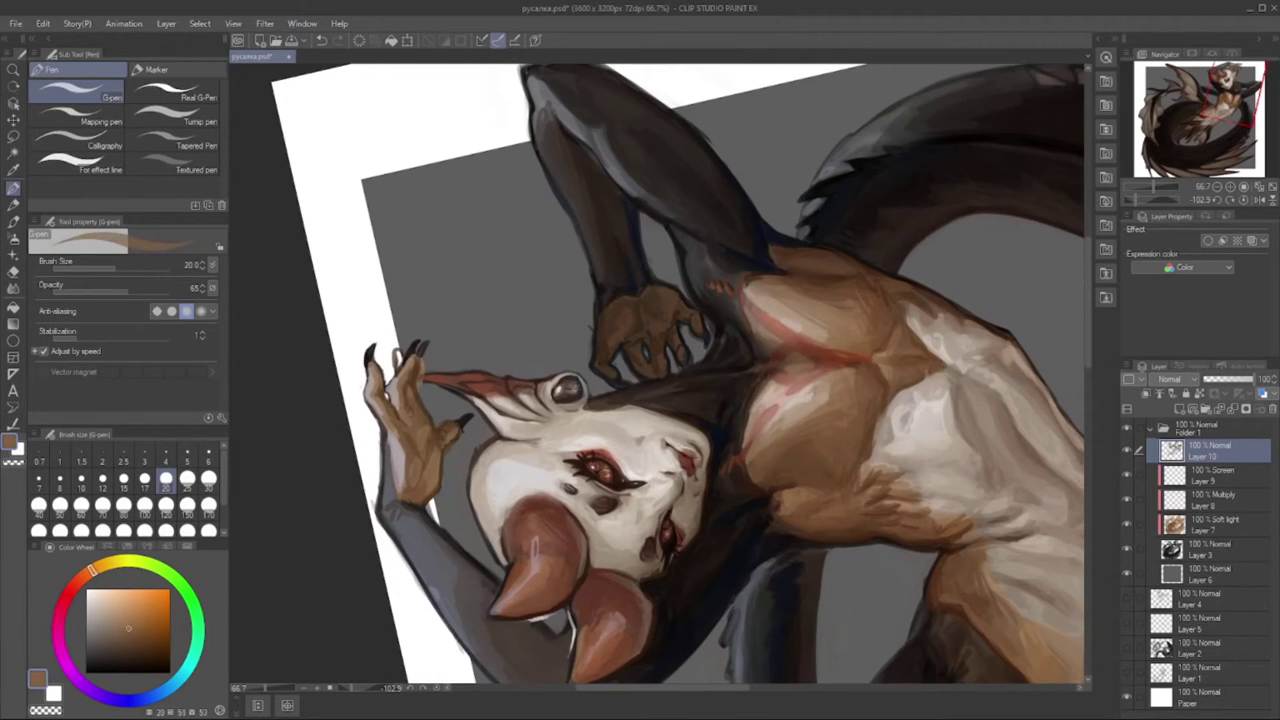
alt+click(415, 380)
alt+click(415, 380)
alt+click(415, 380)
scroll(427, 404, down, 1)
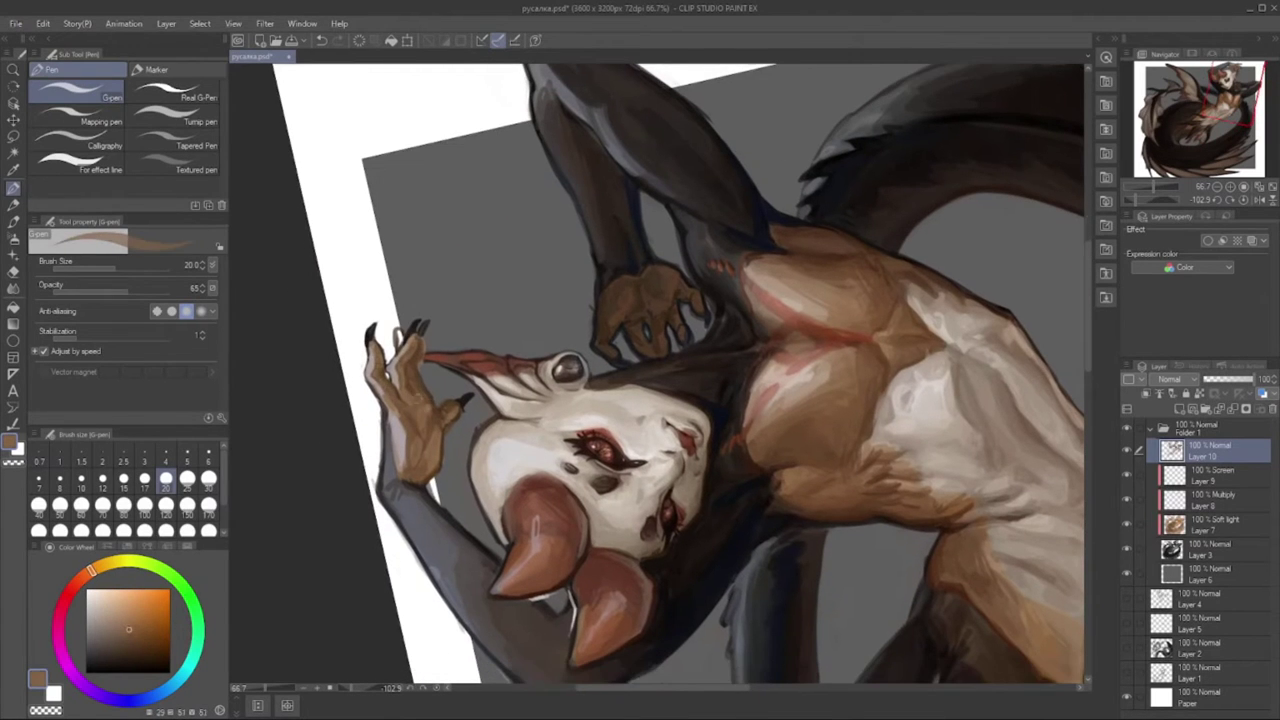
- Deepen the palm and thumb shading of the raised hand with sampled reddish-brown tones
alt+click(427, 404)
alt+click(413, 416)
alt+click(413, 416)
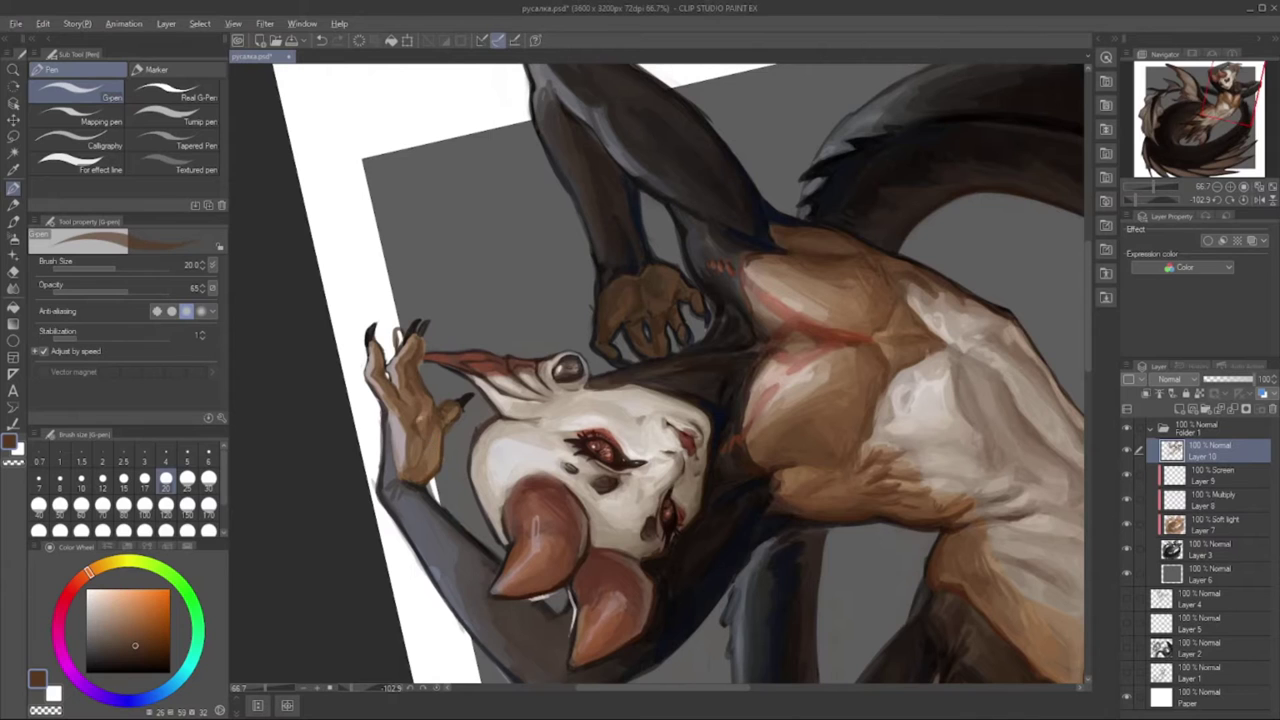
alt+click(421, 418)
alt+click(421, 418)
alt+click(404, 475)
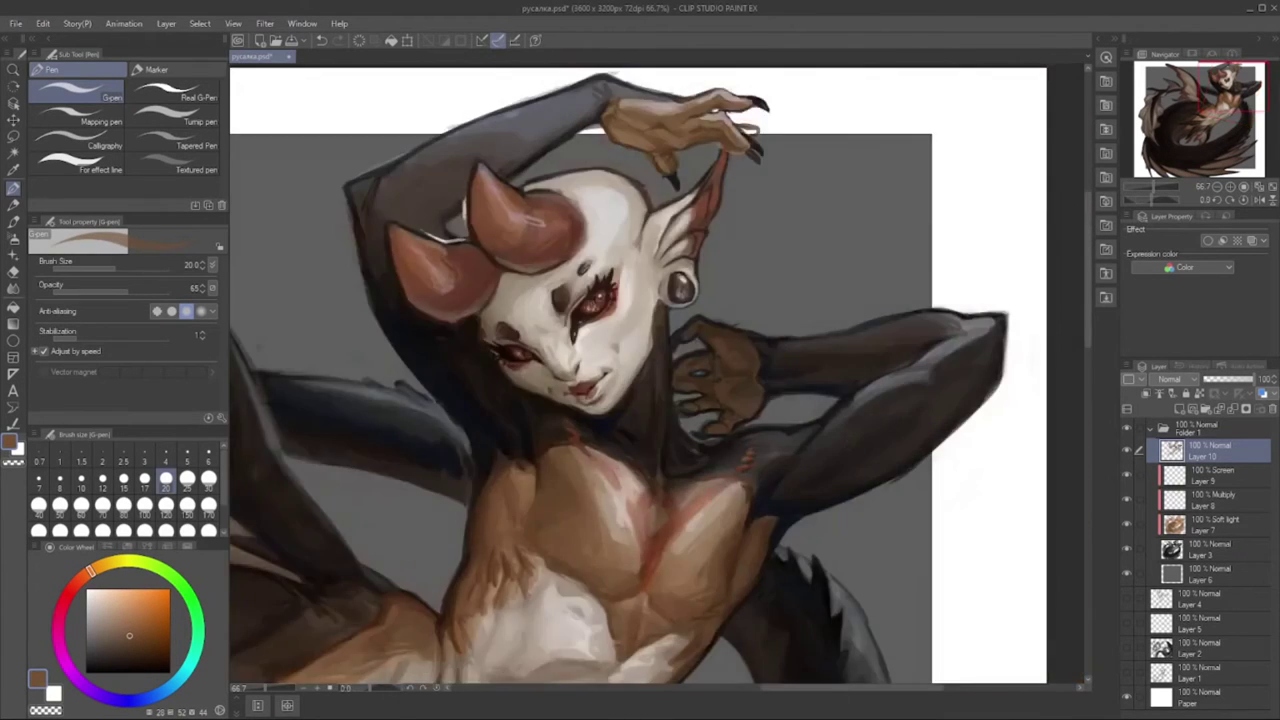
- Reset the canvas rotation, group Layers 9, 8, 7 and 3 into a folder, and create a flattened copy of that folder
key(ctrl+@)
click(1210, 475)
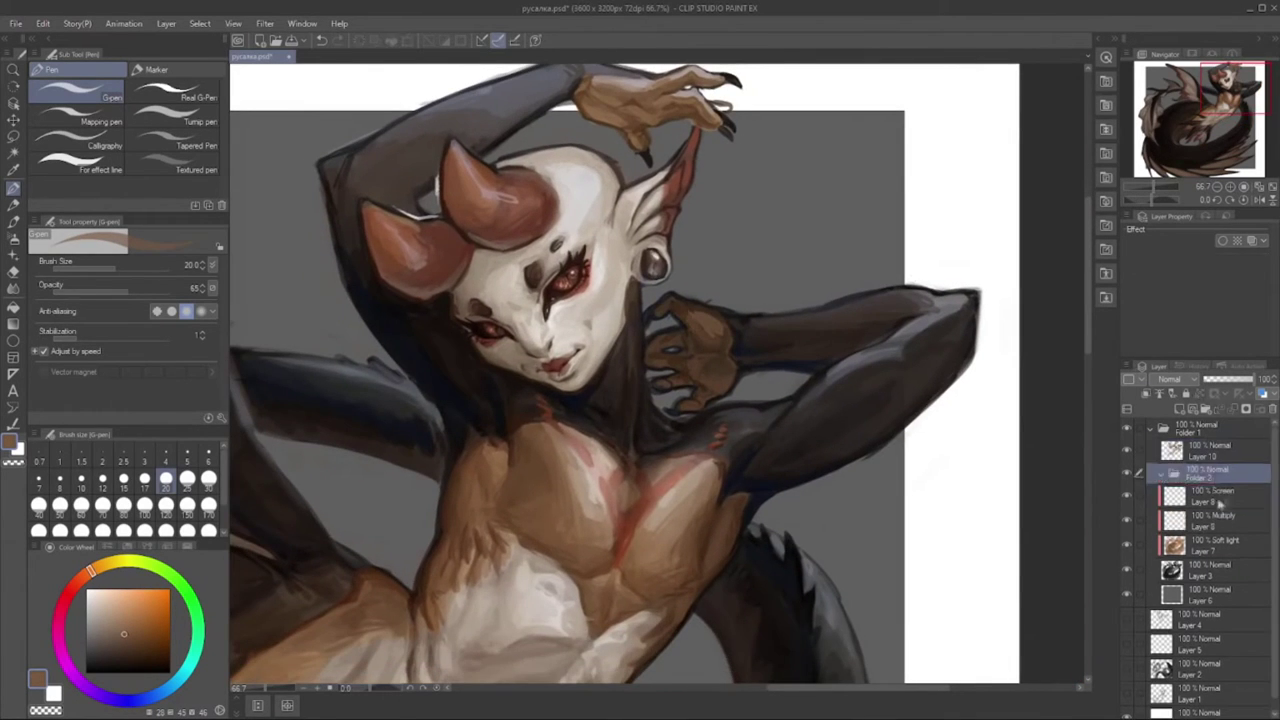
shift+click(1196, 553)
key(ctrl+g)
key(ctrl+c)
key(ctrl+v)
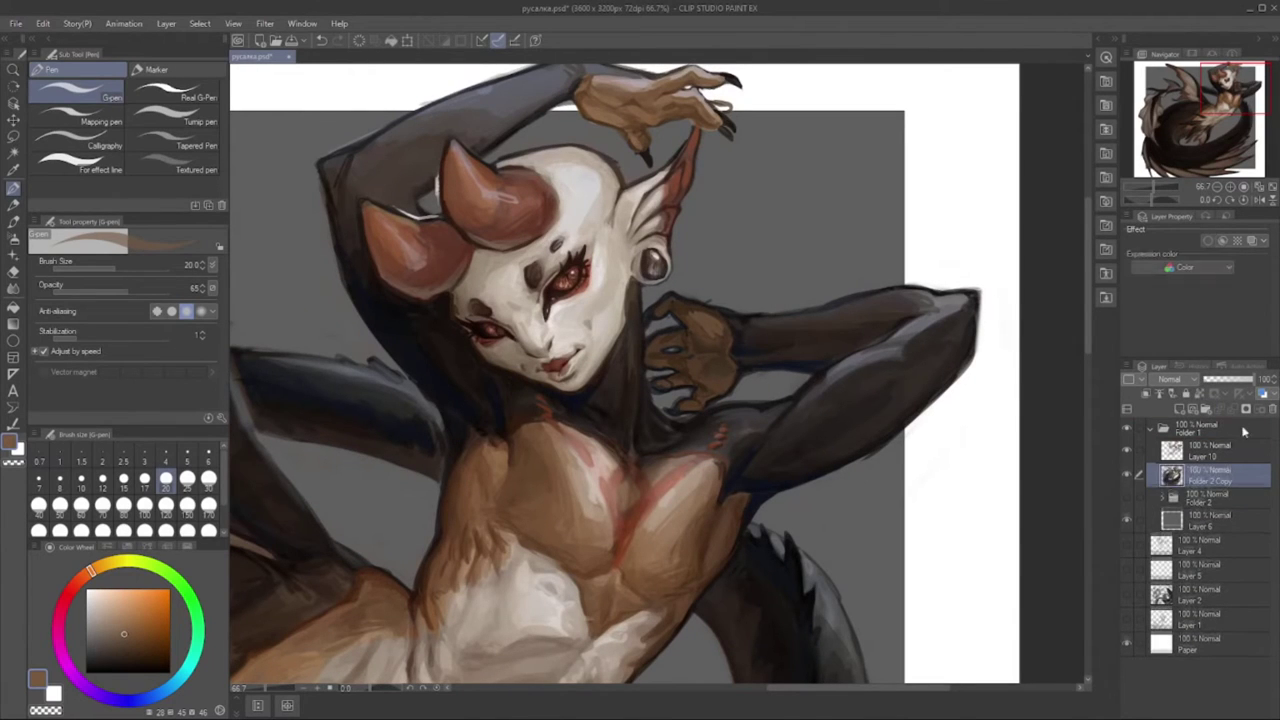
- Merge Layer 10 into the flattened folder copy and duplicate the merged layer for further painting
key(ctrl+e)
key(ctrl+c)
key(ctrl+v)
- Rotate the canvas and repaint the fingers of the hand behind the neck with sampled brown tones at size 20
alt+click(604, 325)
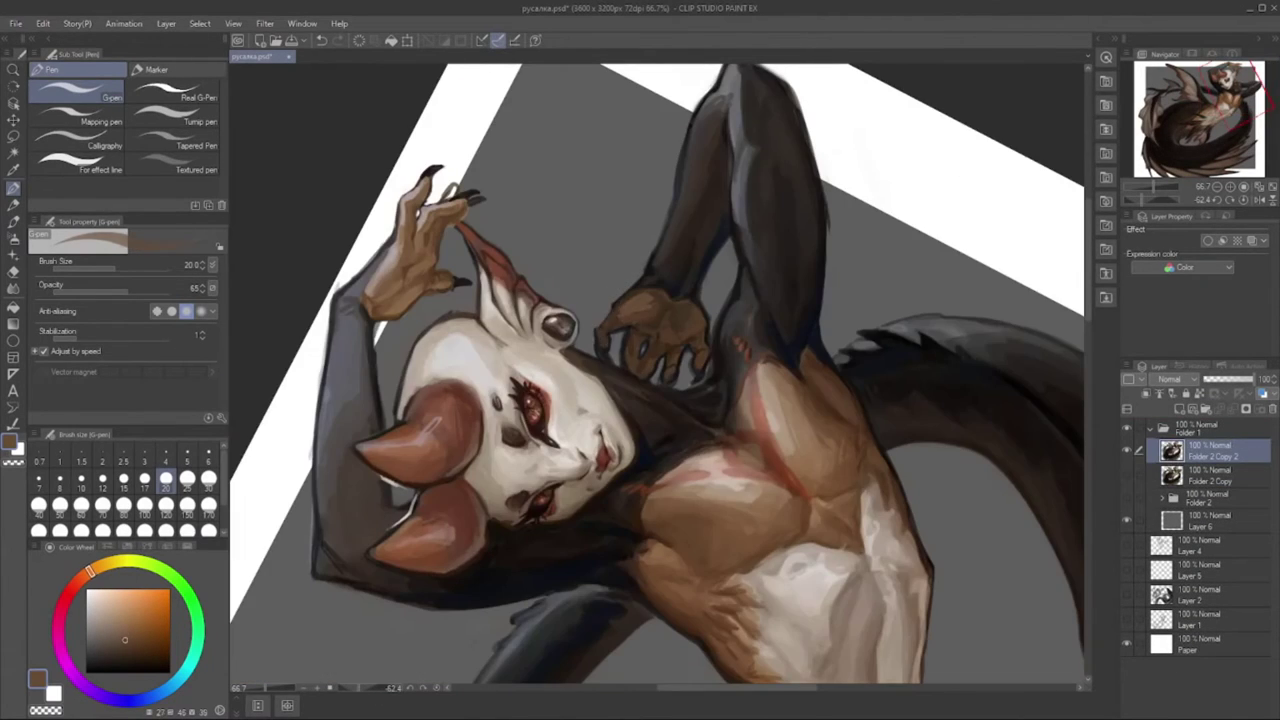
alt+click(620, 300)
alt+click(612, 330)
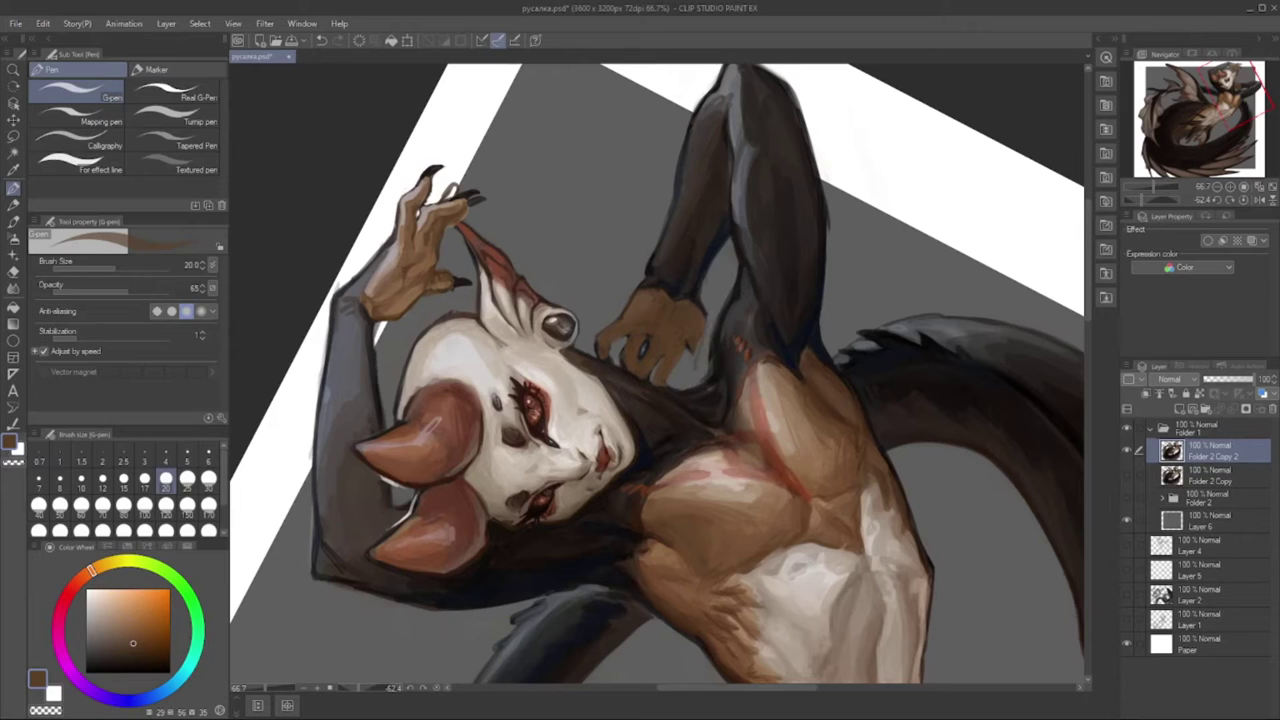
alt+click(700, 340)
alt+click(698, 350)
alt+click(688, 368)
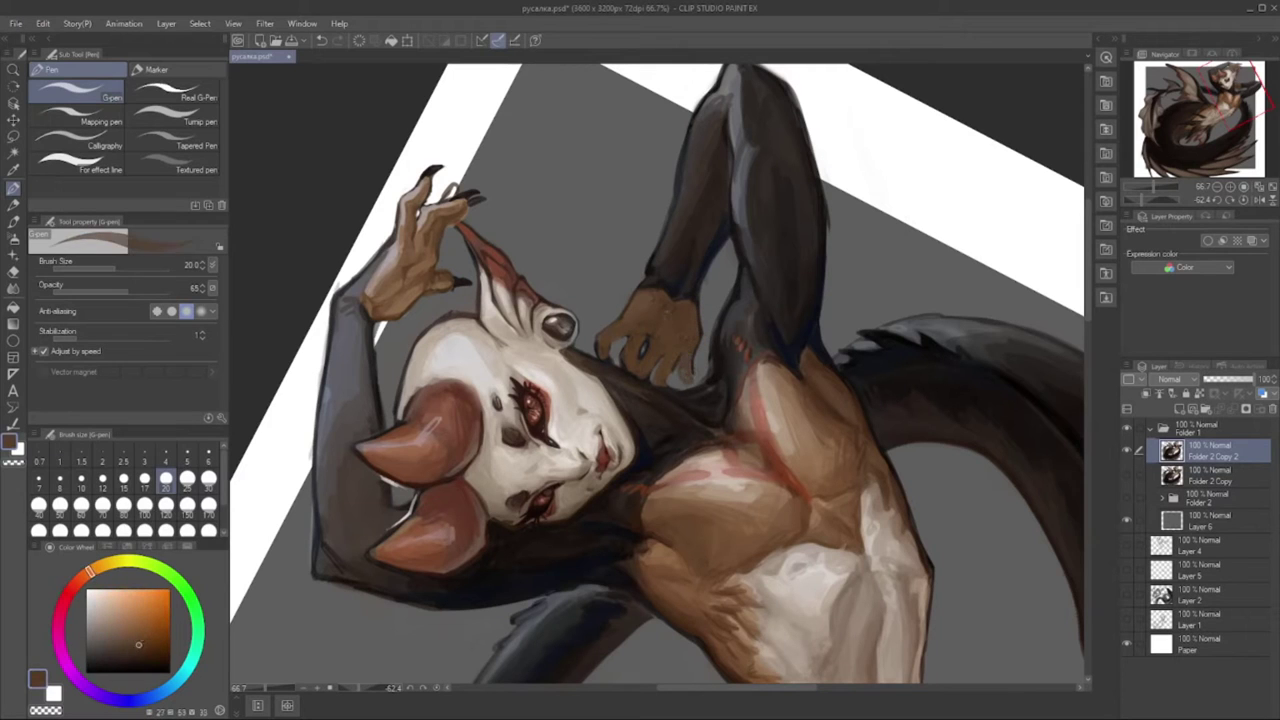
- Model the back and outer edge of the hand behind the neck with sampled mid-brown and lighter greyish-brown tones
alt+click(670, 328)
alt+click(668, 326)
alt+click(665, 325)
alt+click(640, 310)
alt+click(637, 305)
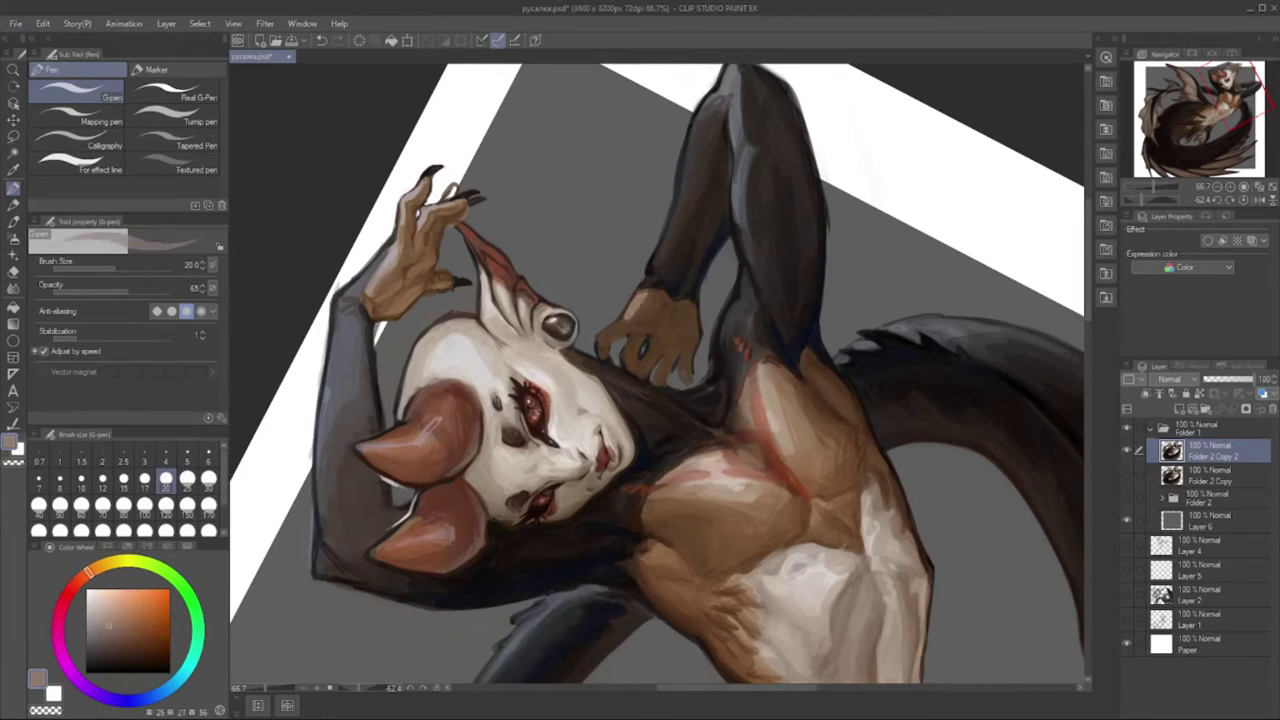
alt+click(628, 322)
alt+click(625, 320)
alt+click(622, 326)
alt+click(628, 320)
- Rotate the canvas and refine the wrist and forearm of the arm behind the neck with sampled dark brown tones
drag(628, 320, 600, 420)
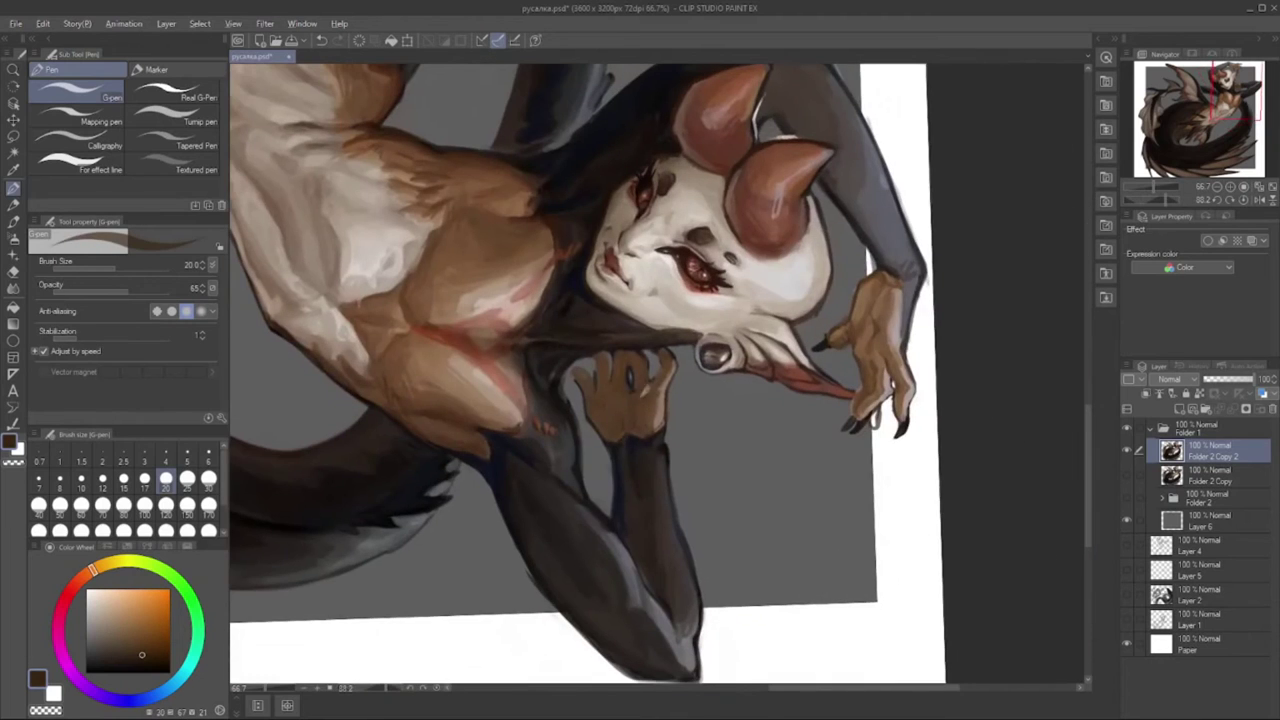
alt+click(706, 364)
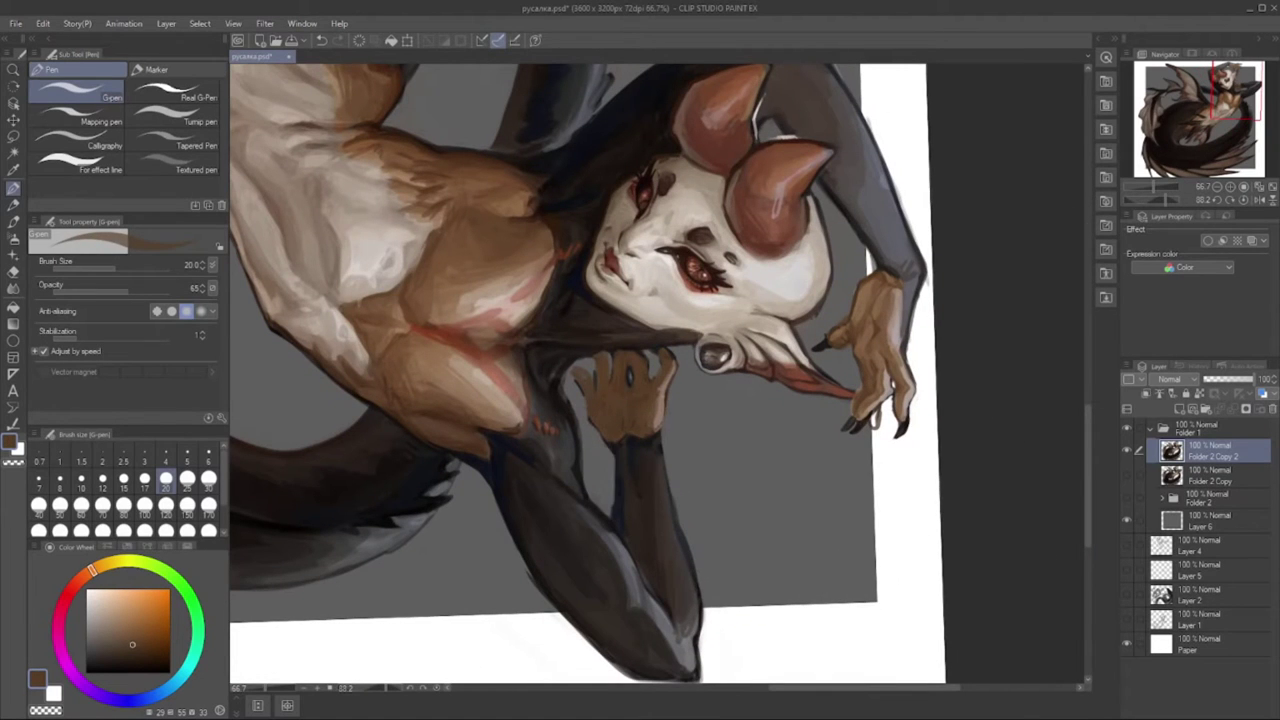
alt+click(608, 470)
alt+click(612, 490)
drag(636, 512, 616, 510)
alt+click(616, 512)
alt+click(608, 440)
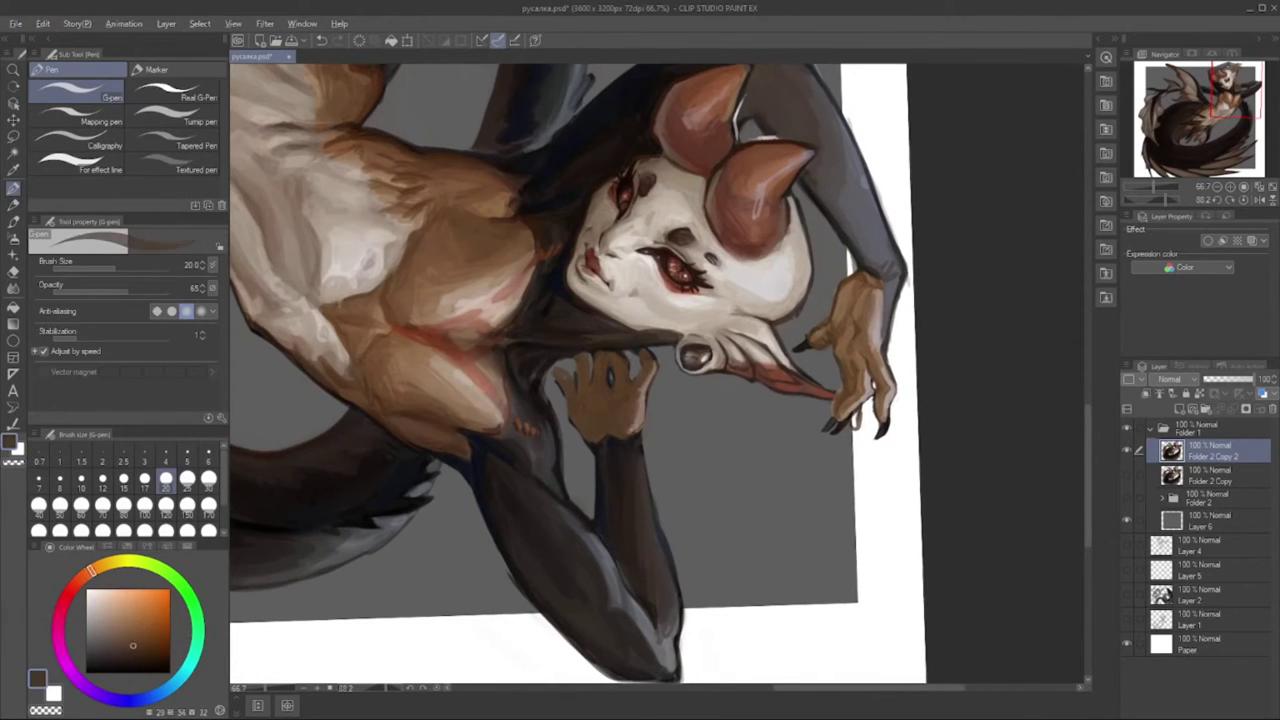
- Separate the fingers of the hand behind the neck with near-black and dark brown, and add sampled lighter tones to the palm
alt+click(590, 360)
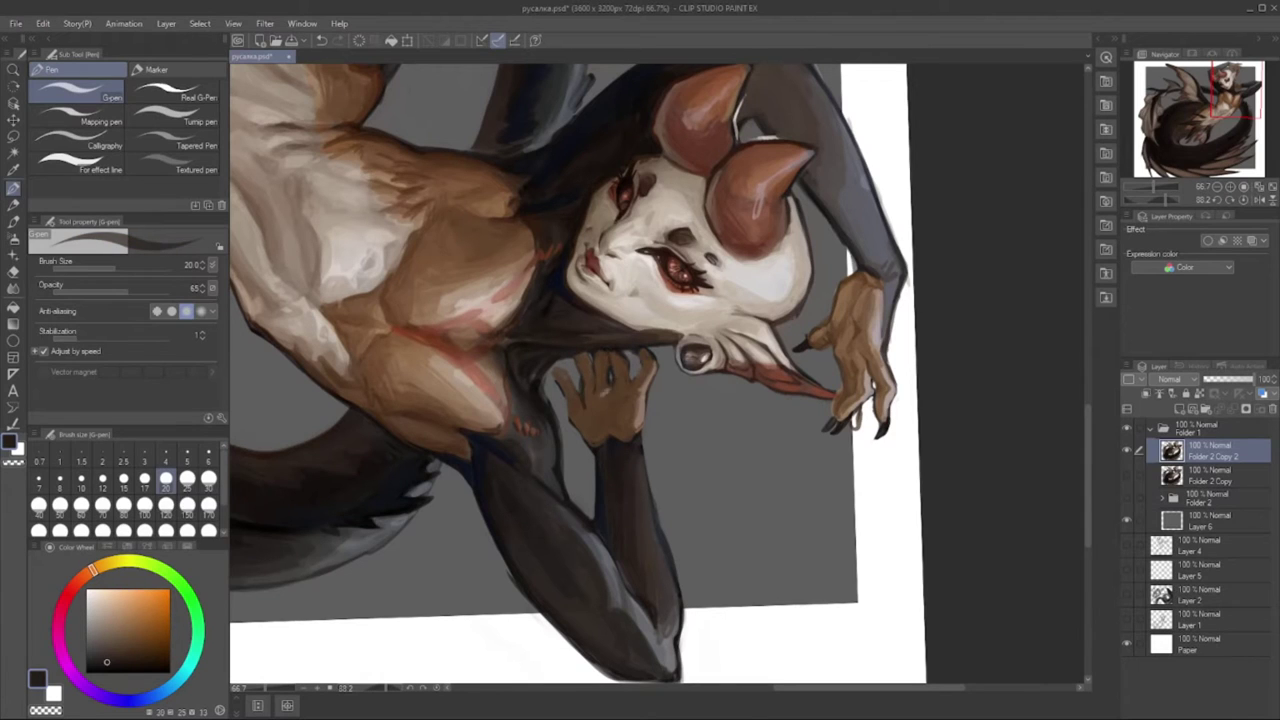
alt+click(610, 368)
click(143, 652)
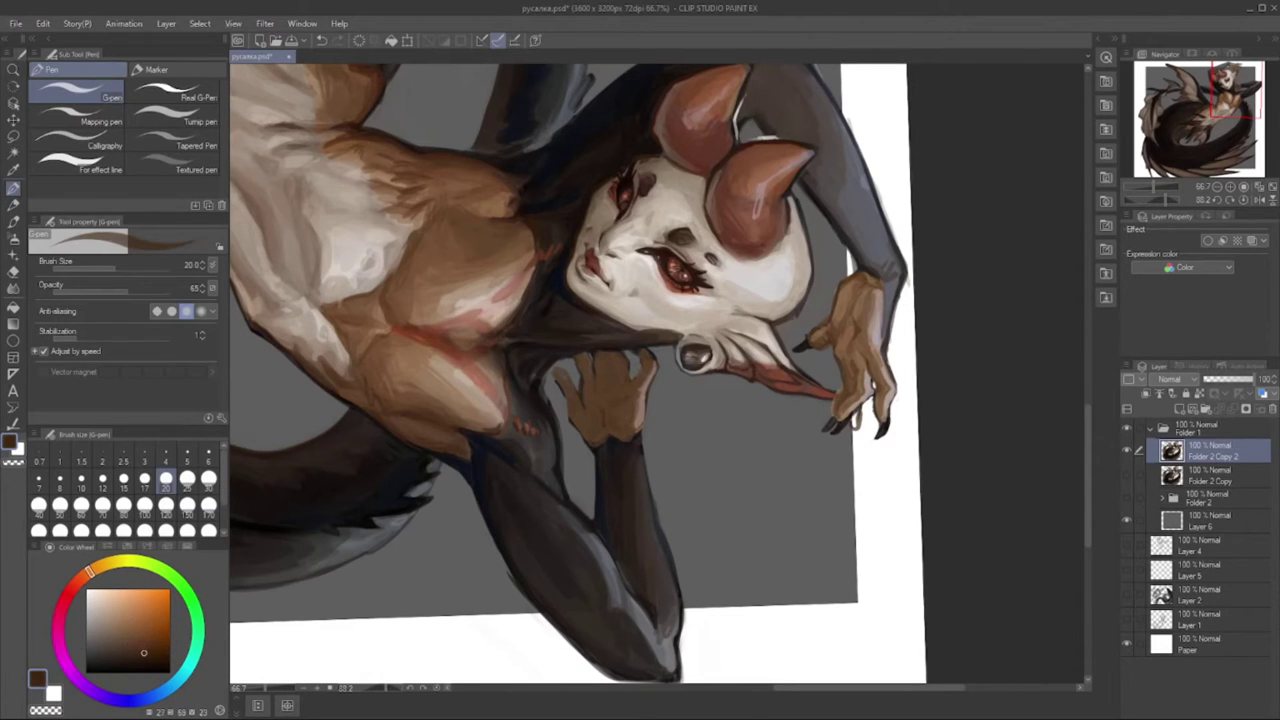
click(139, 650)
scroll(374, 621, up, 5)
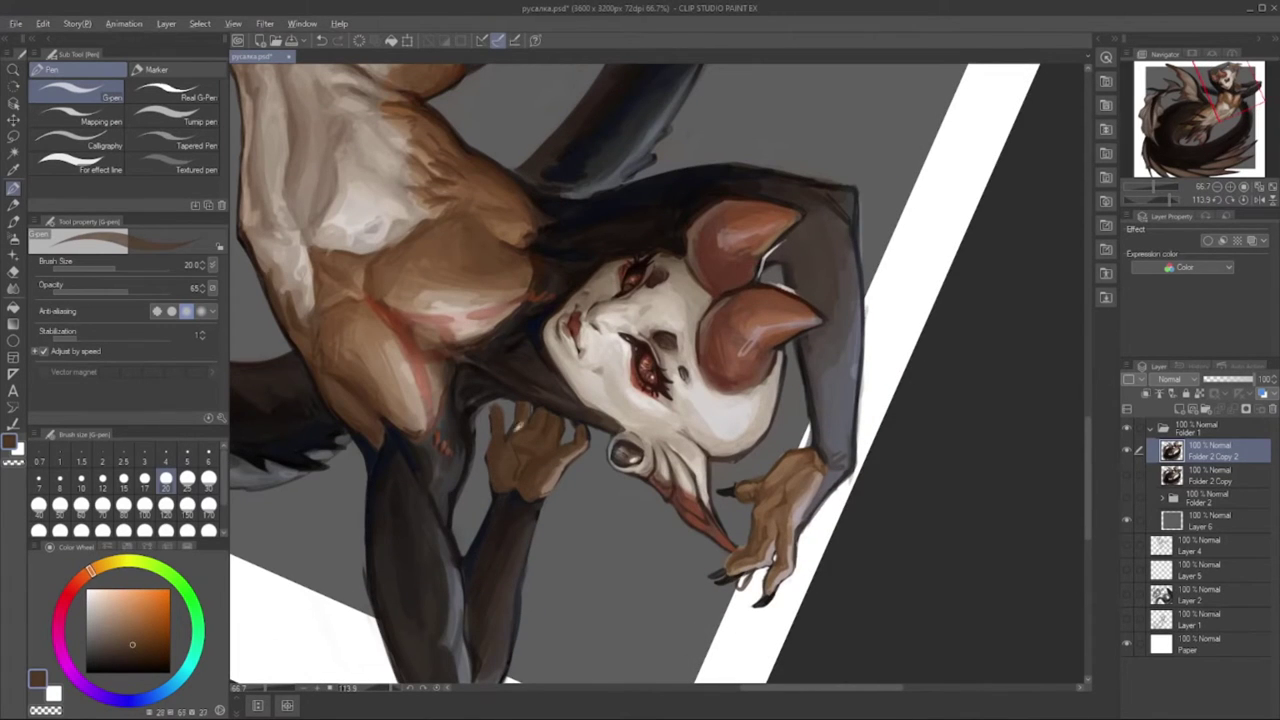
alt+click(530, 466)
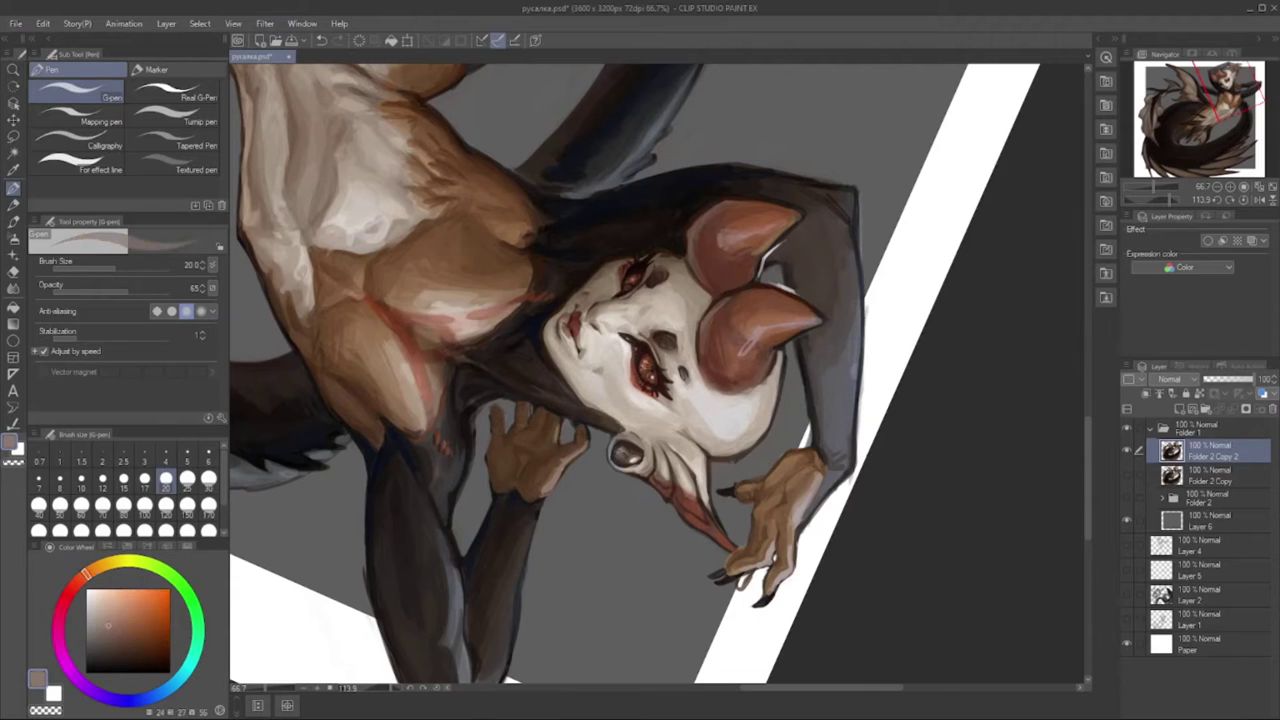
key(ctrl+0)
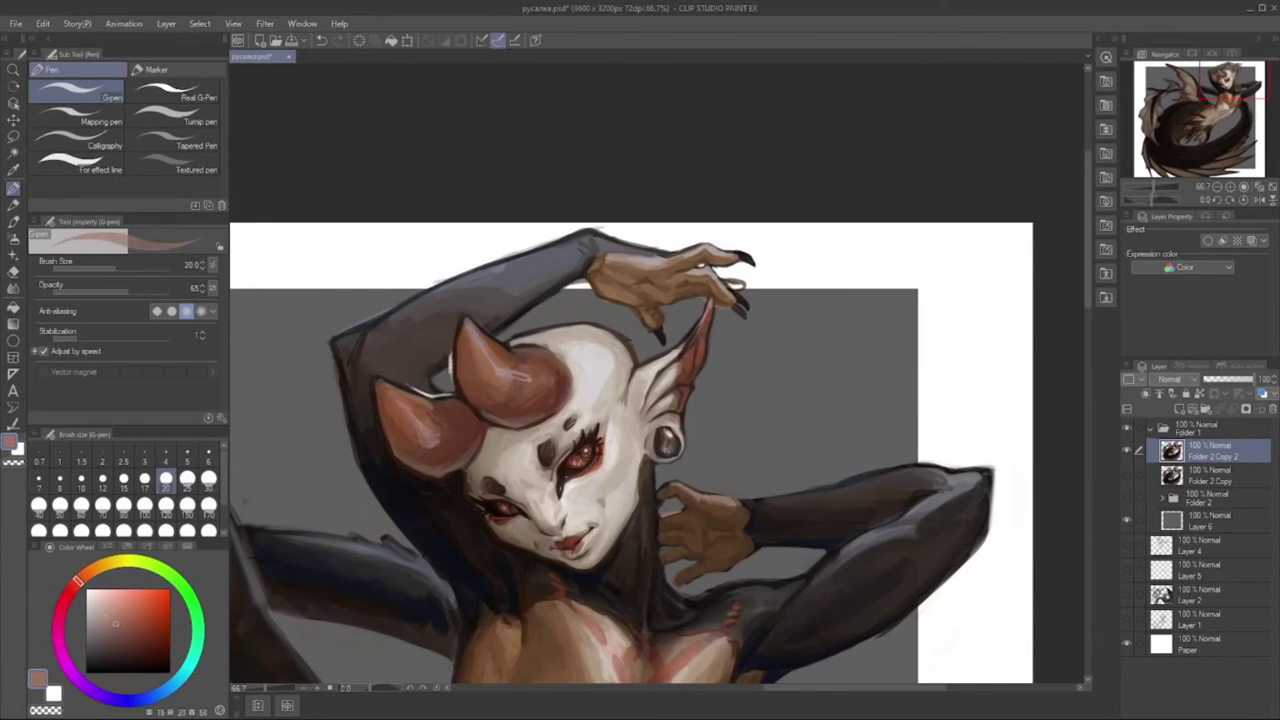
- Refine the finned ear and round earring with sampled dark, grey and light beige tones, reducing the brush to size 15
alt+click(700, 386)
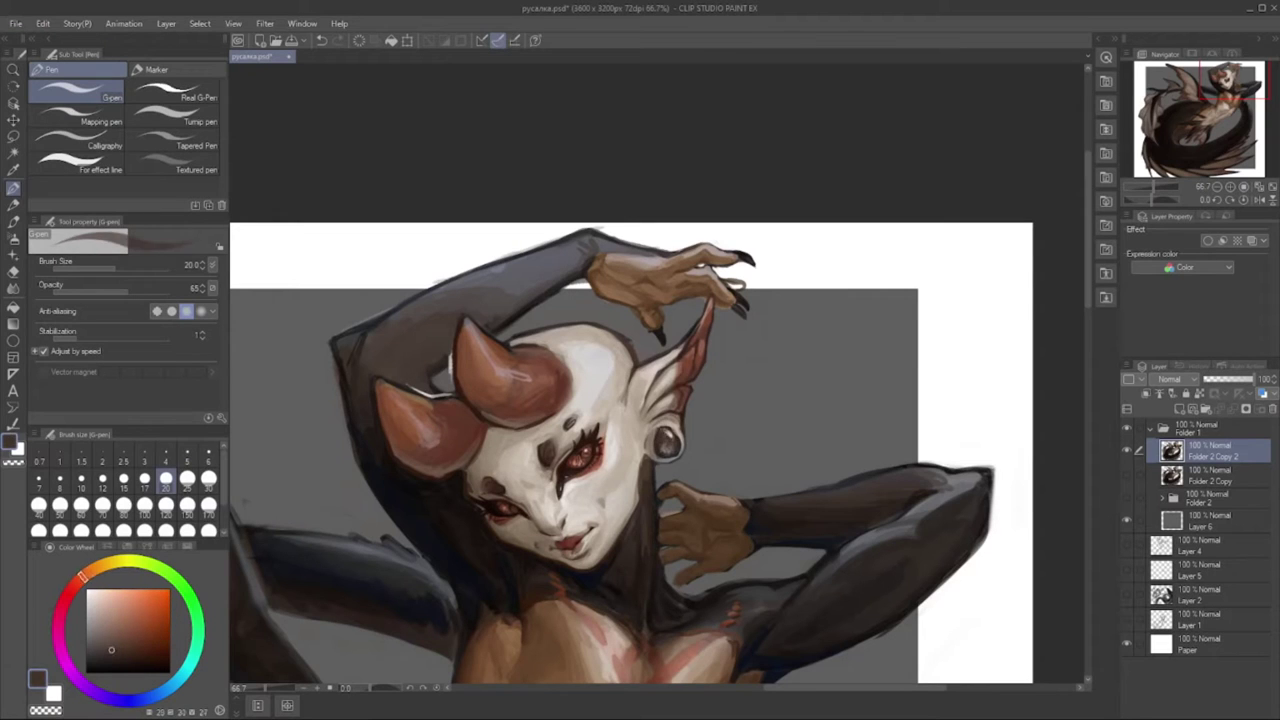
alt+click(665, 440)
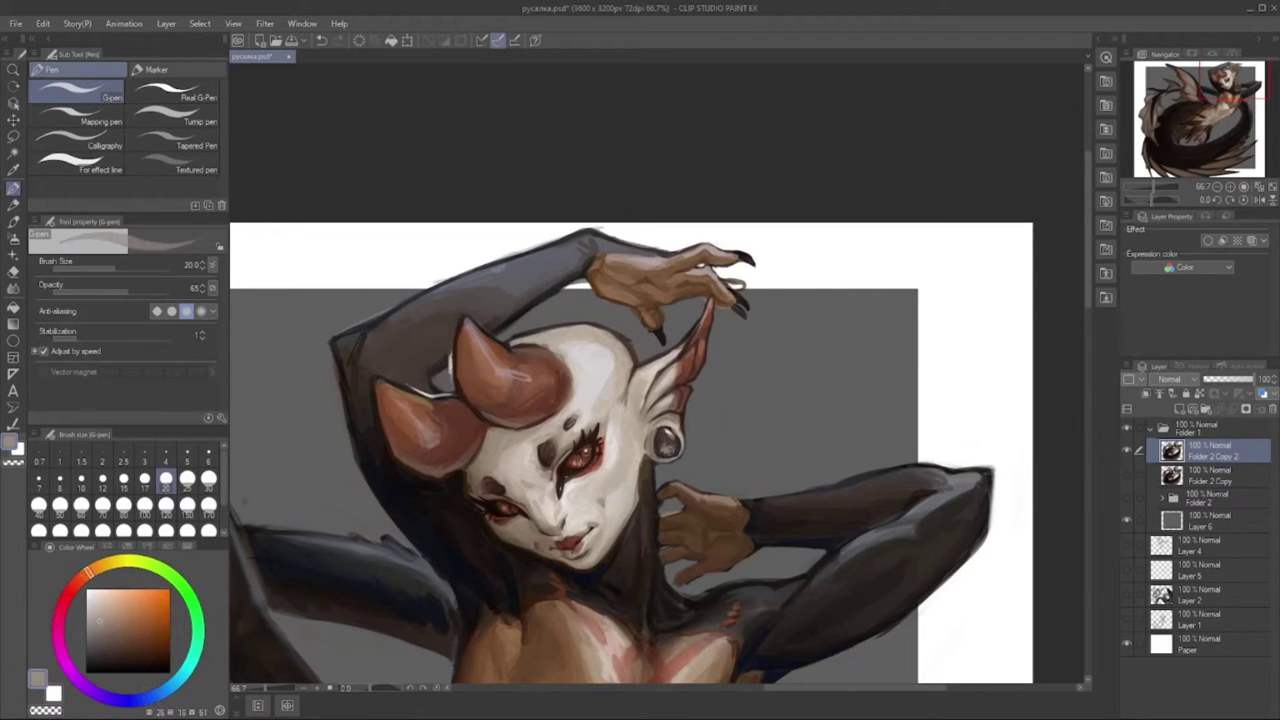
click(123, 478)
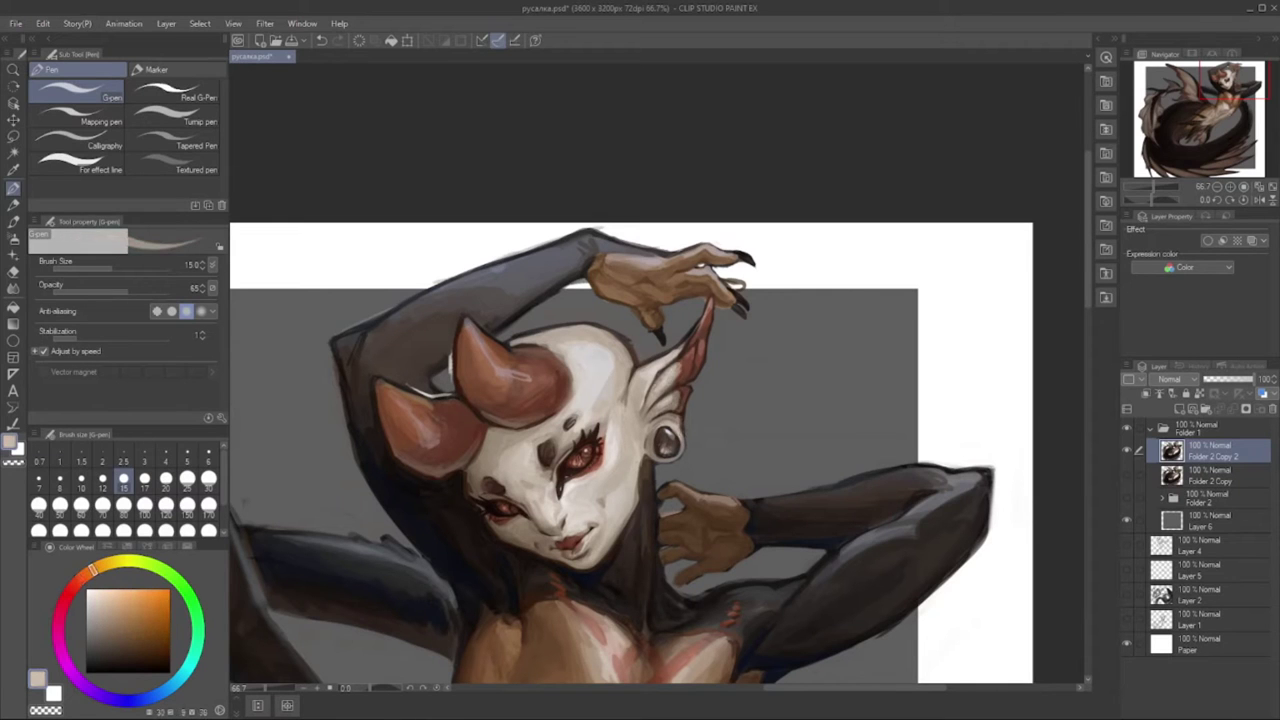
scroll(630, 450, down, 3)
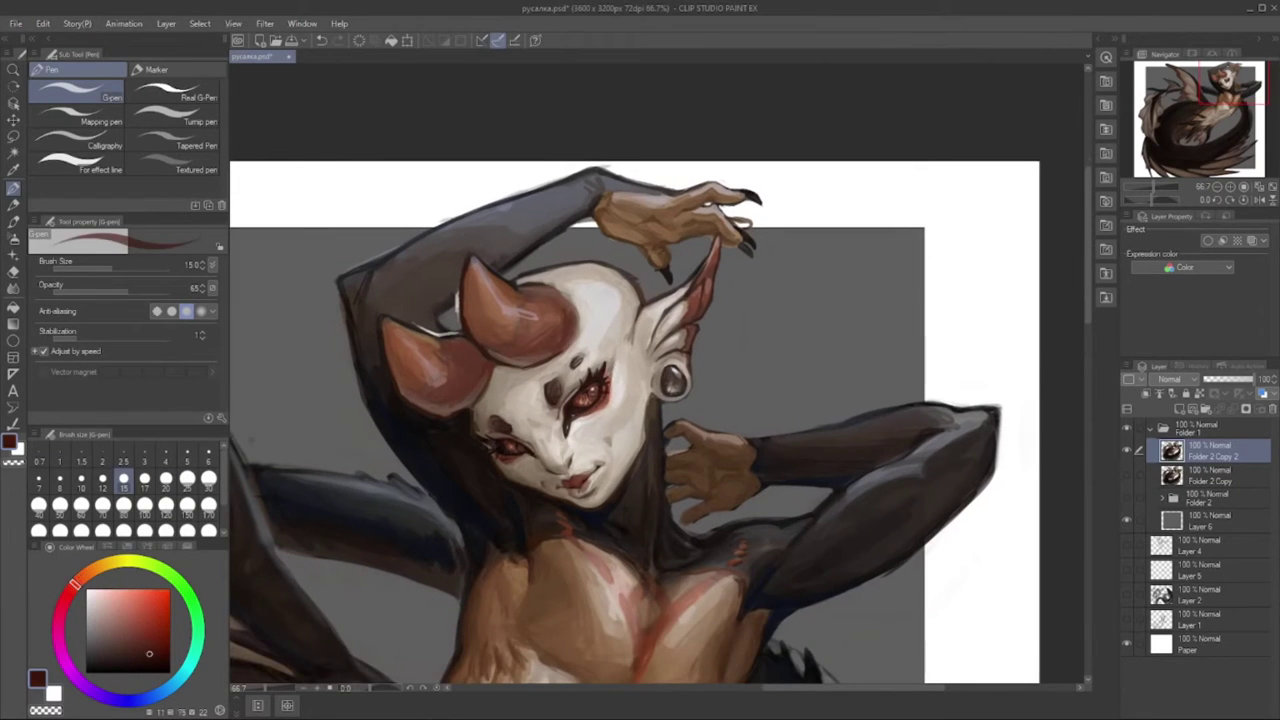
- Refine the neck and chest transitions with tan and dark reddish-brown tones at size 15
scroll(630, 400, down, 3)
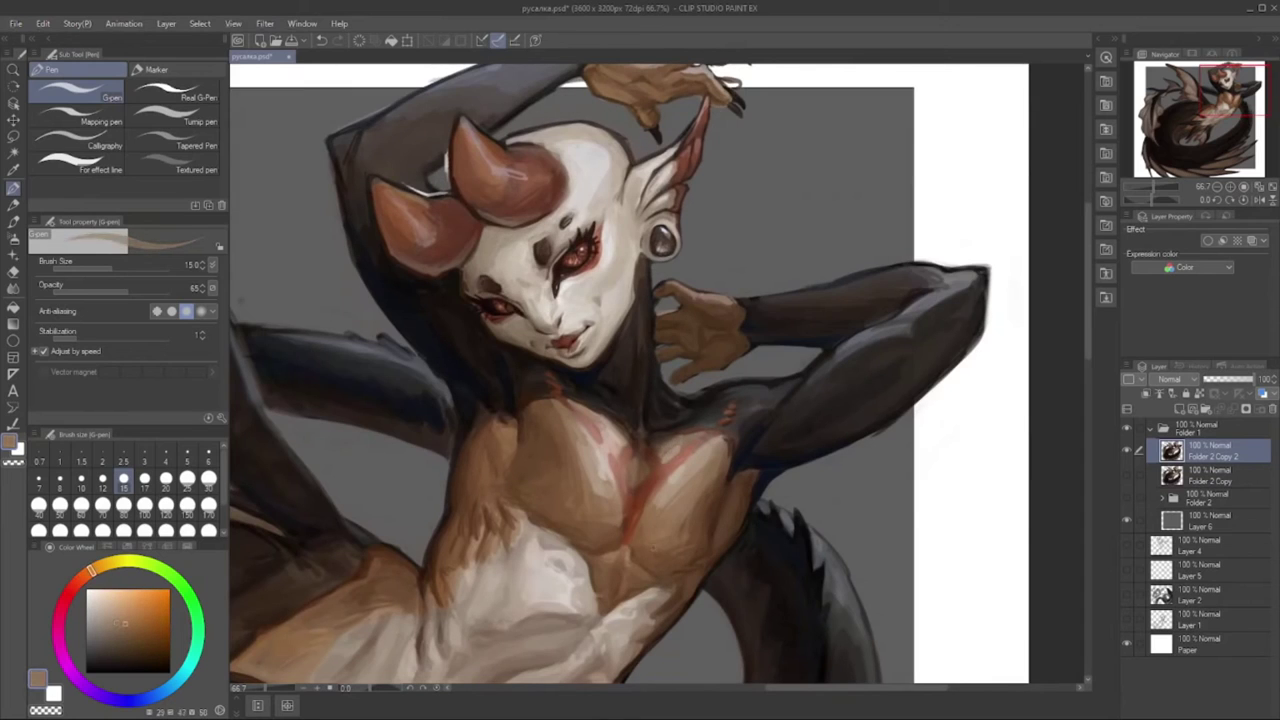
scroll(630, 400, down, 1)
scroll(630, 400, down, 2)
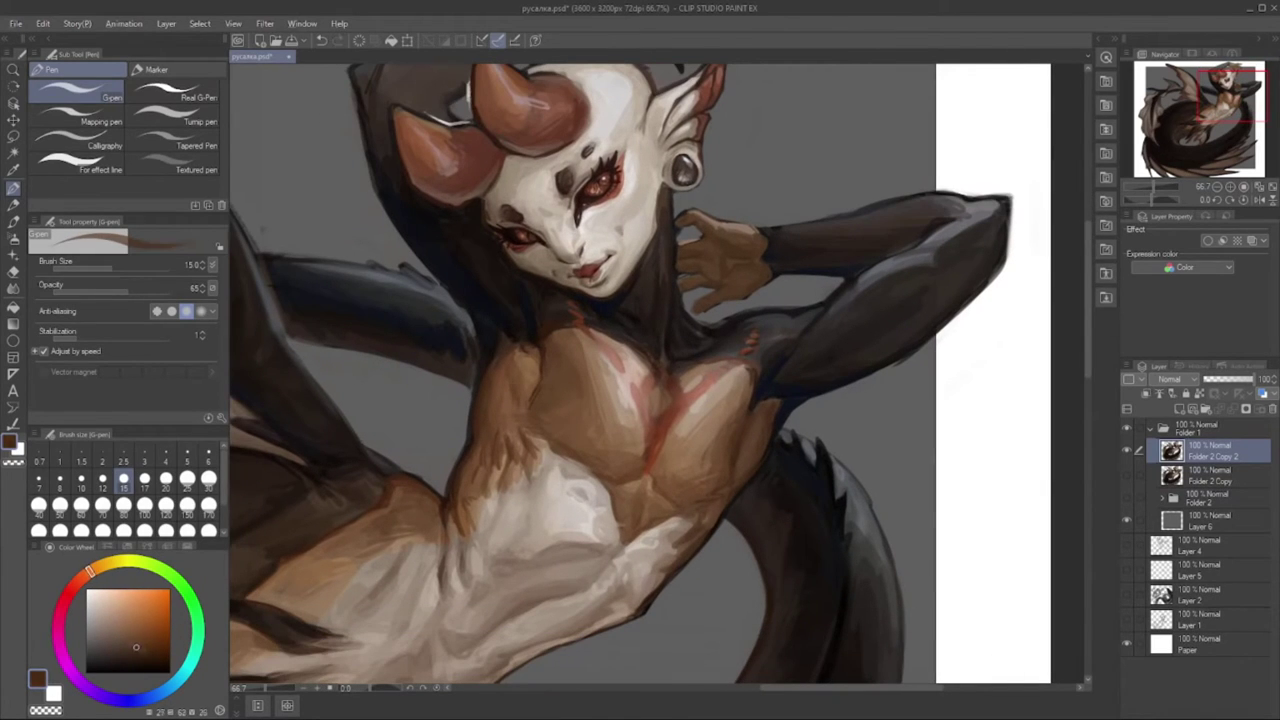
scroll(630, 400, down, 2)
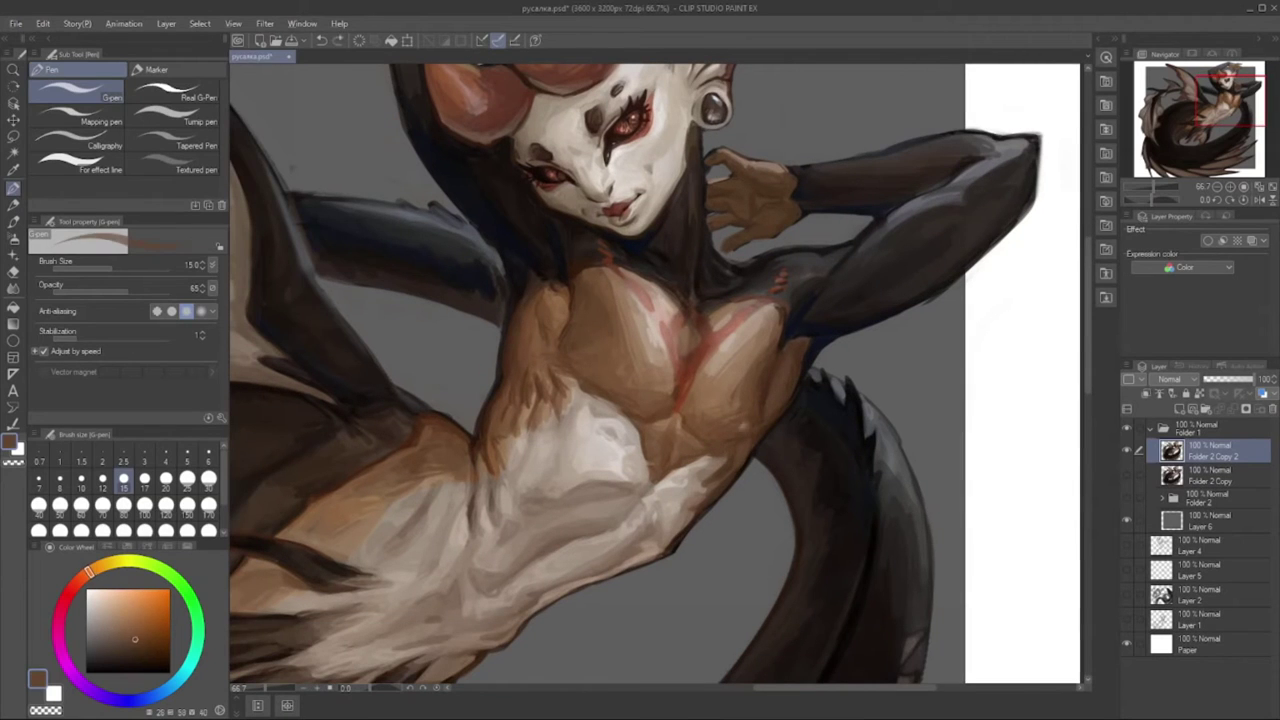
scroll(656, 373, down, 2)
- Enlarge the brush to size 25, rotate the canvas and blend the lower chest and ribs with sampled beige and brown tones
key(bracketright)
key(bracketright)
key(bracketright)
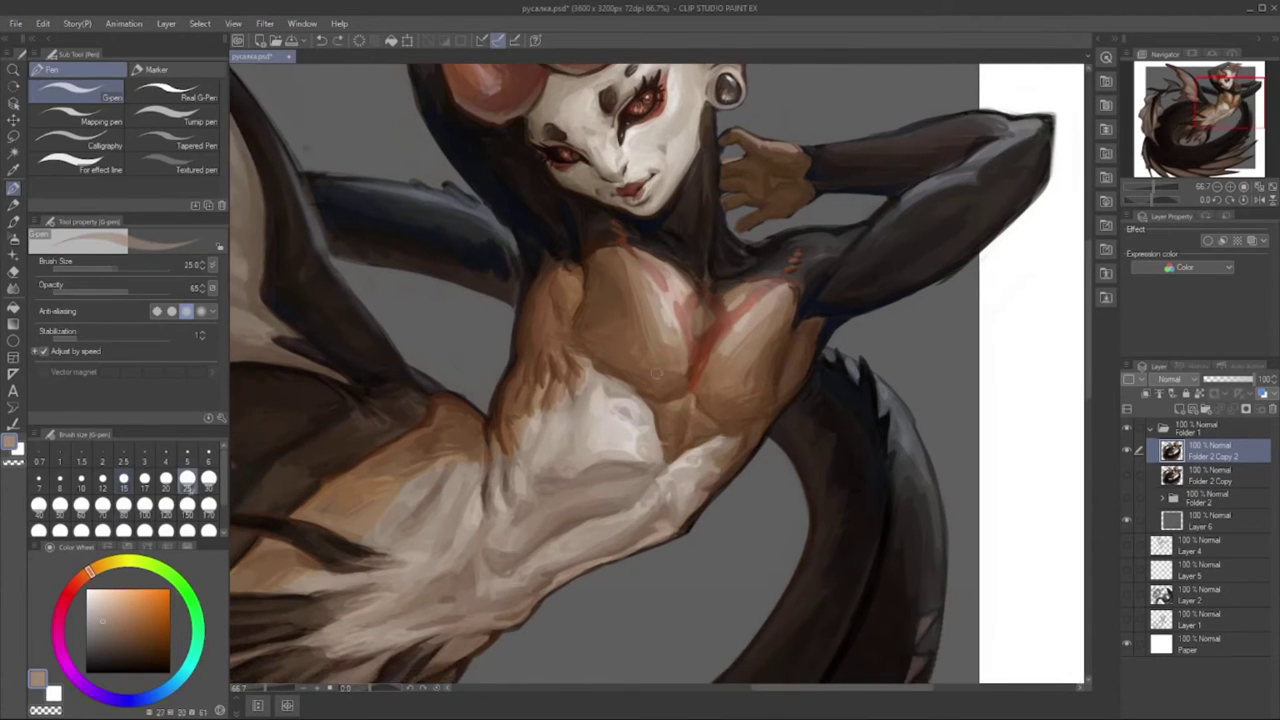
drag(595, 455, 588, 395)
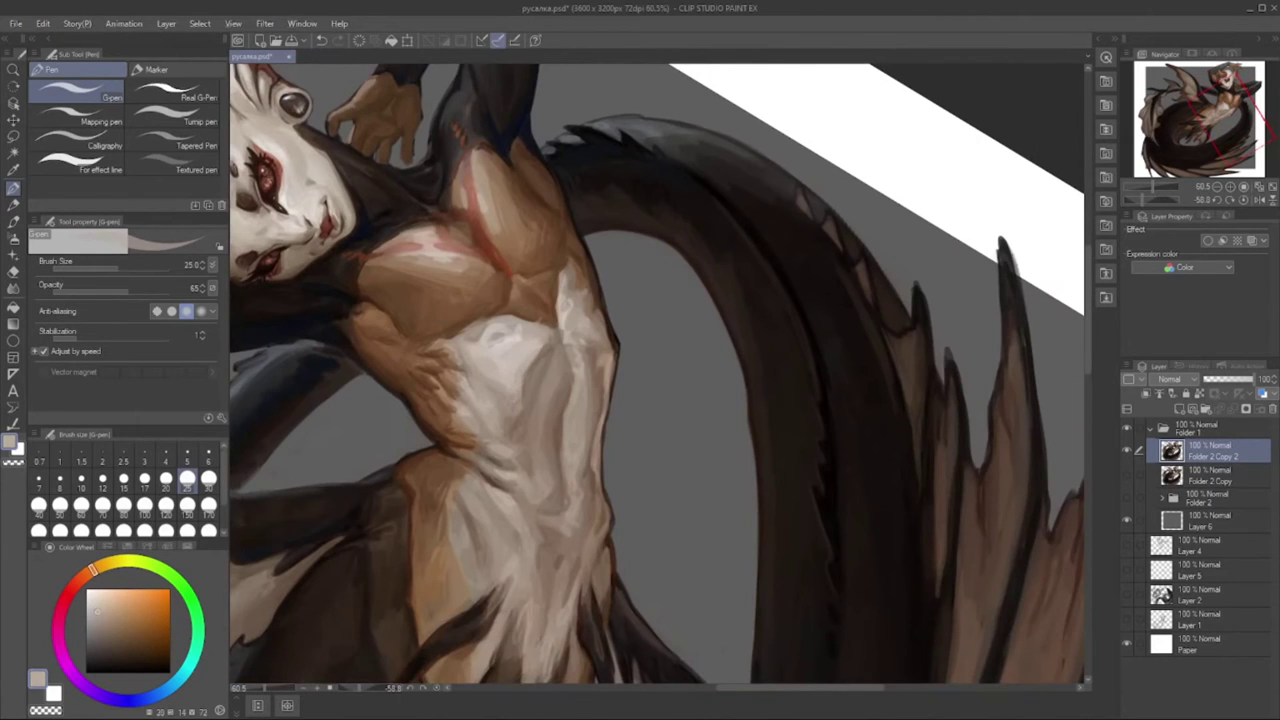
alt+click(507, 385)
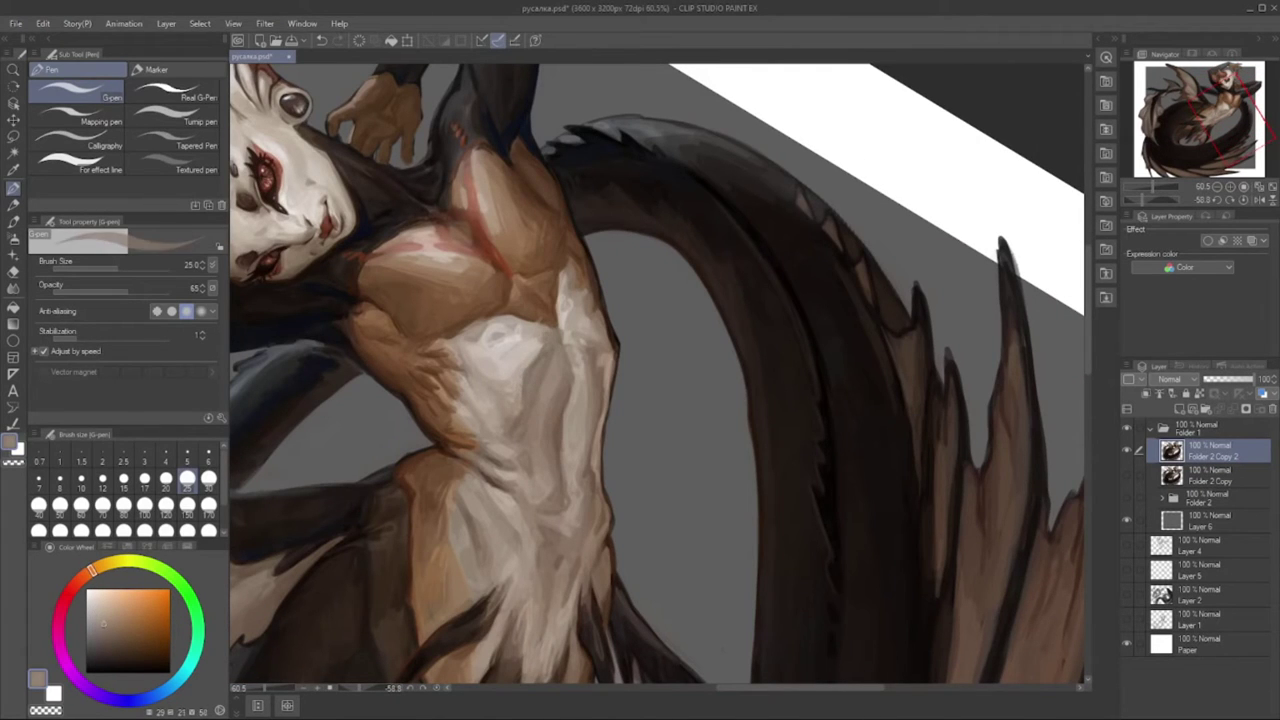
alt+click(530, 312)
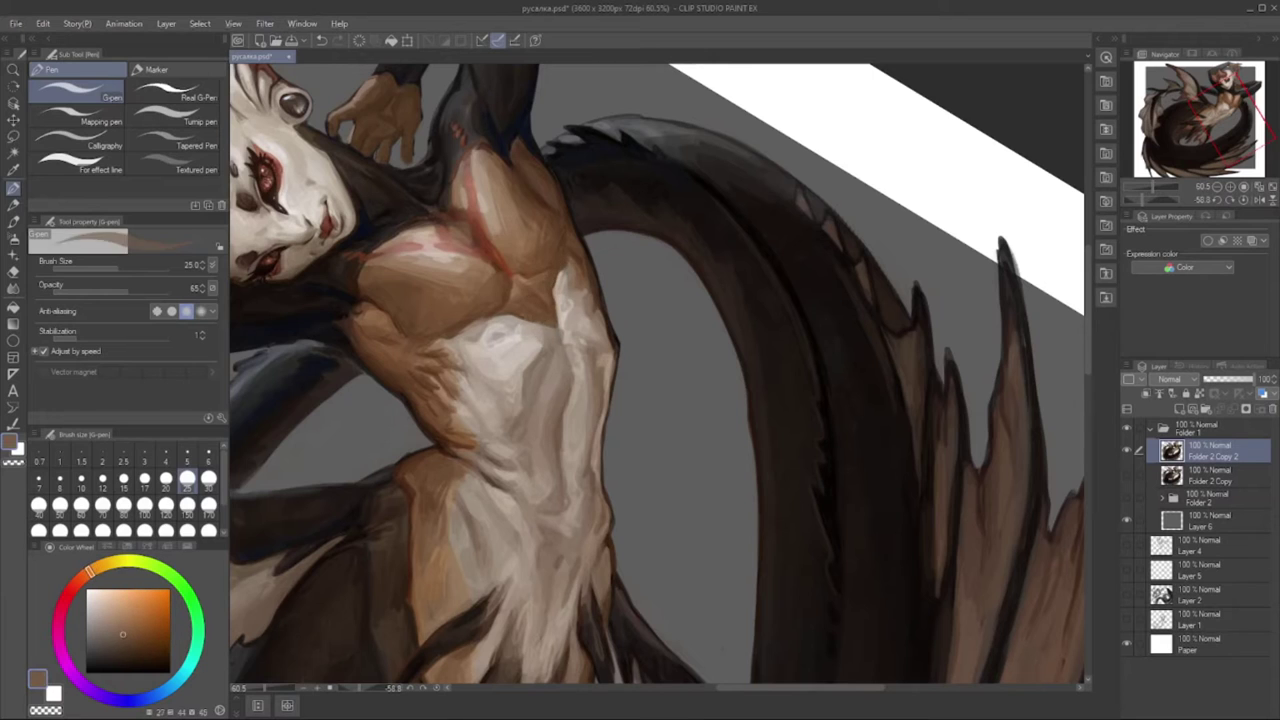
- Blend the abdomen and side of the ribcage with sampled off-white and greyish-brown tones at size 25
drag(640, 380, 661, 324)
alt+click(593, 232)
alt+click(516, 282)
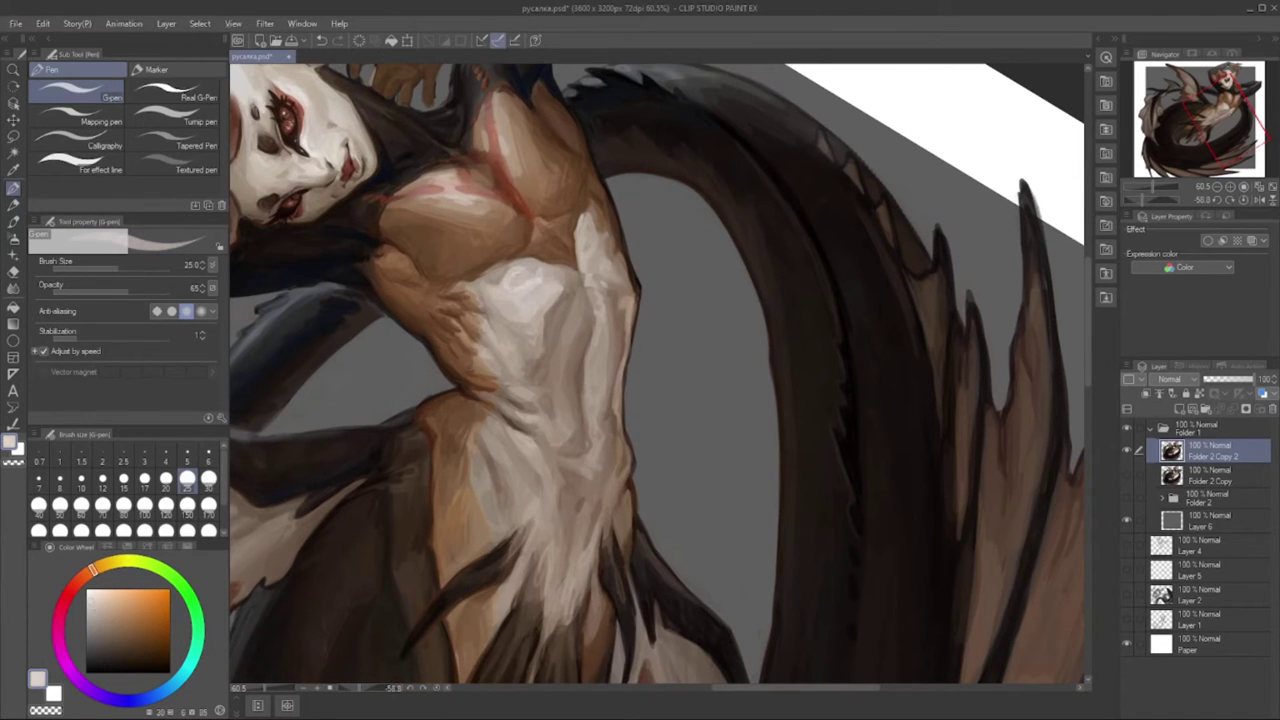
alt+click(552, 289)
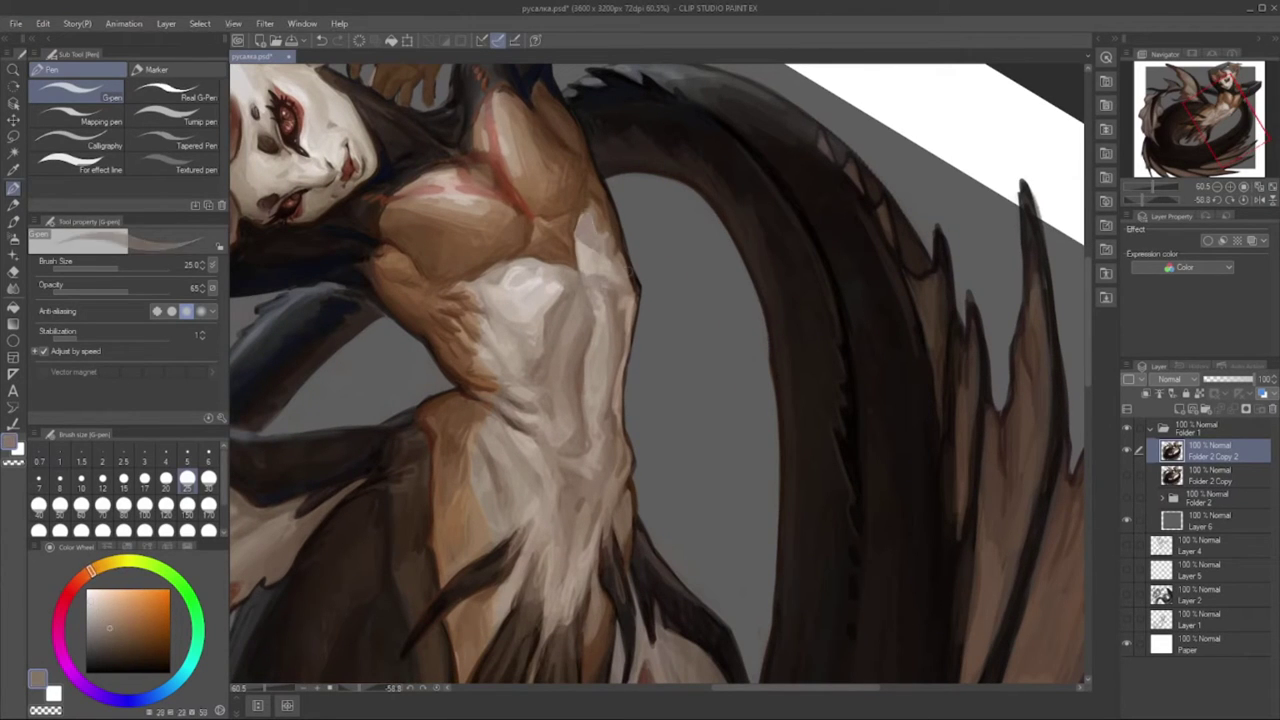
alt+click(590, 248)
drag(590, 270, 664, 315)
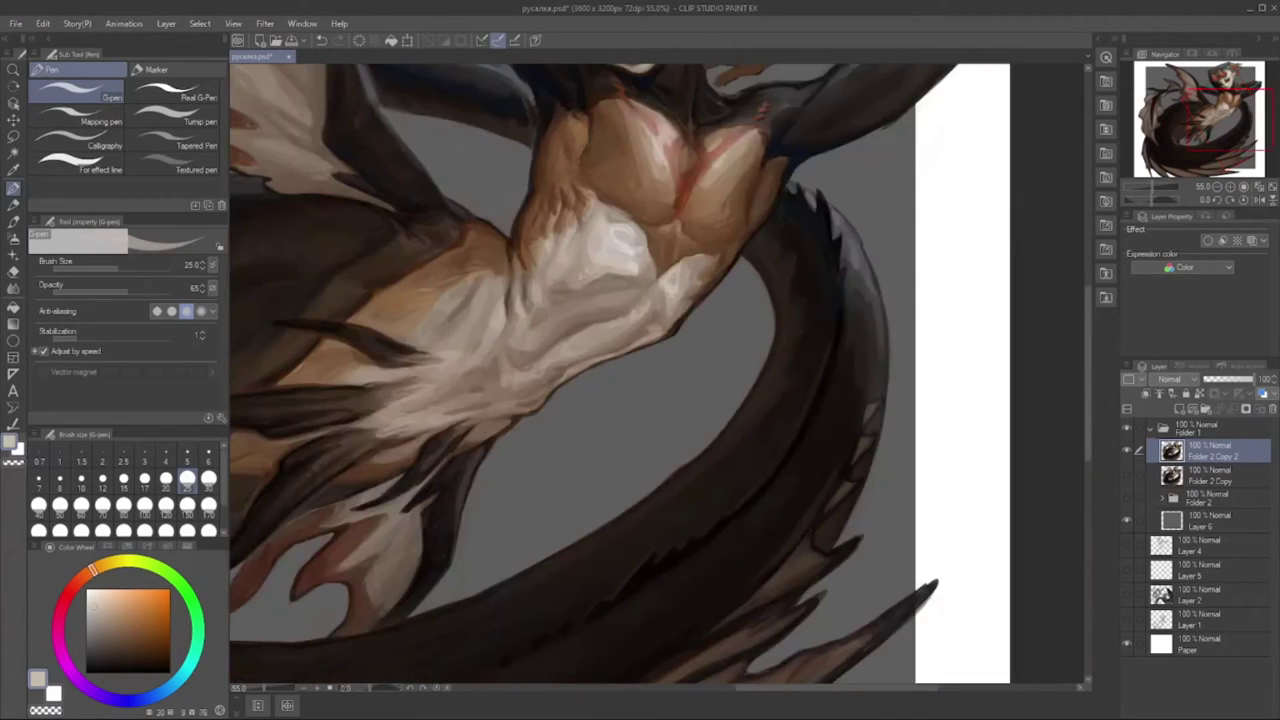
- Refine the edge of the torso and the upper chest with sampled brown tones, reducing the brush to size 20
alt+click(670, 325)
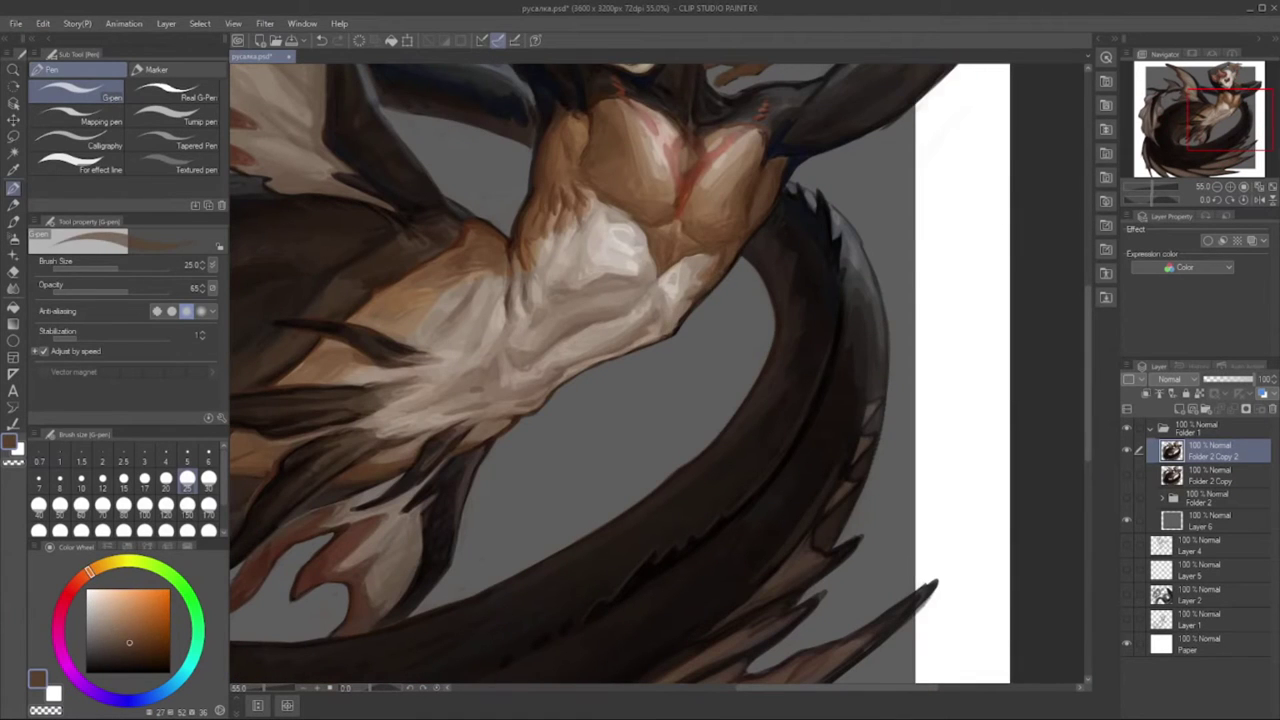
scroll(650, 375, up, 2)
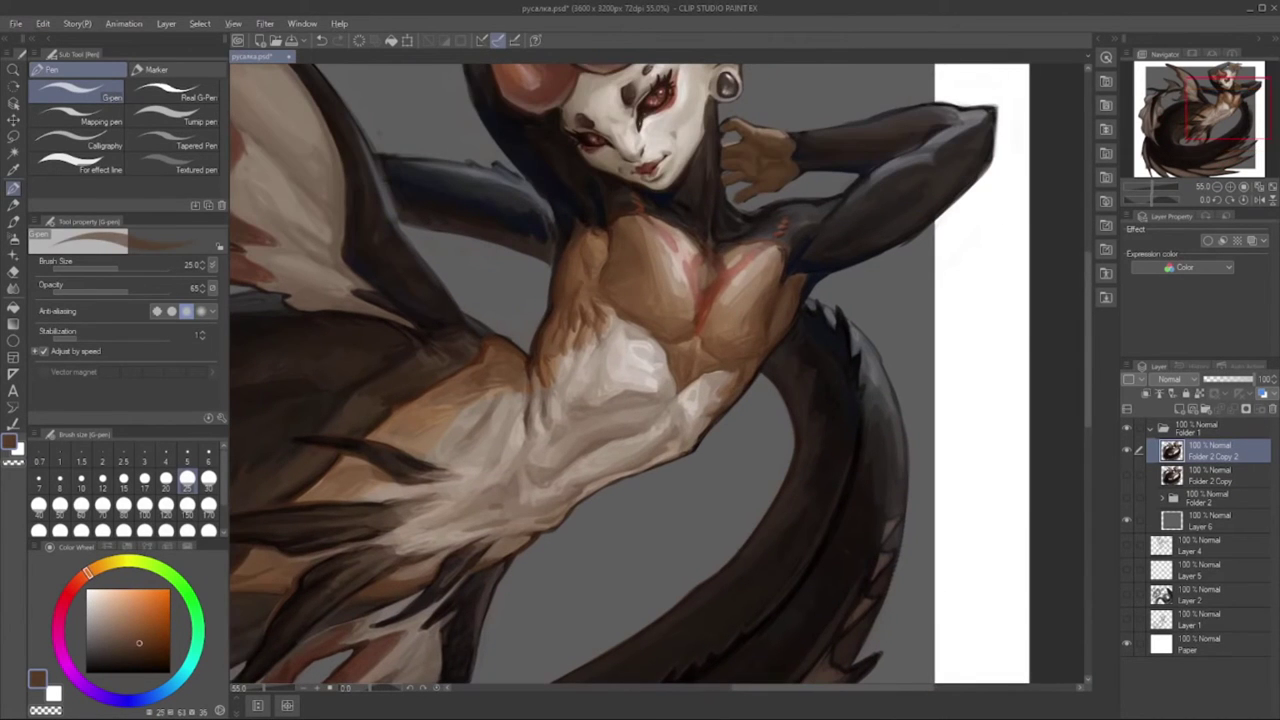
key(bracketleft)
alt+click(637, 241)
scroll(637, 241, down, 1)
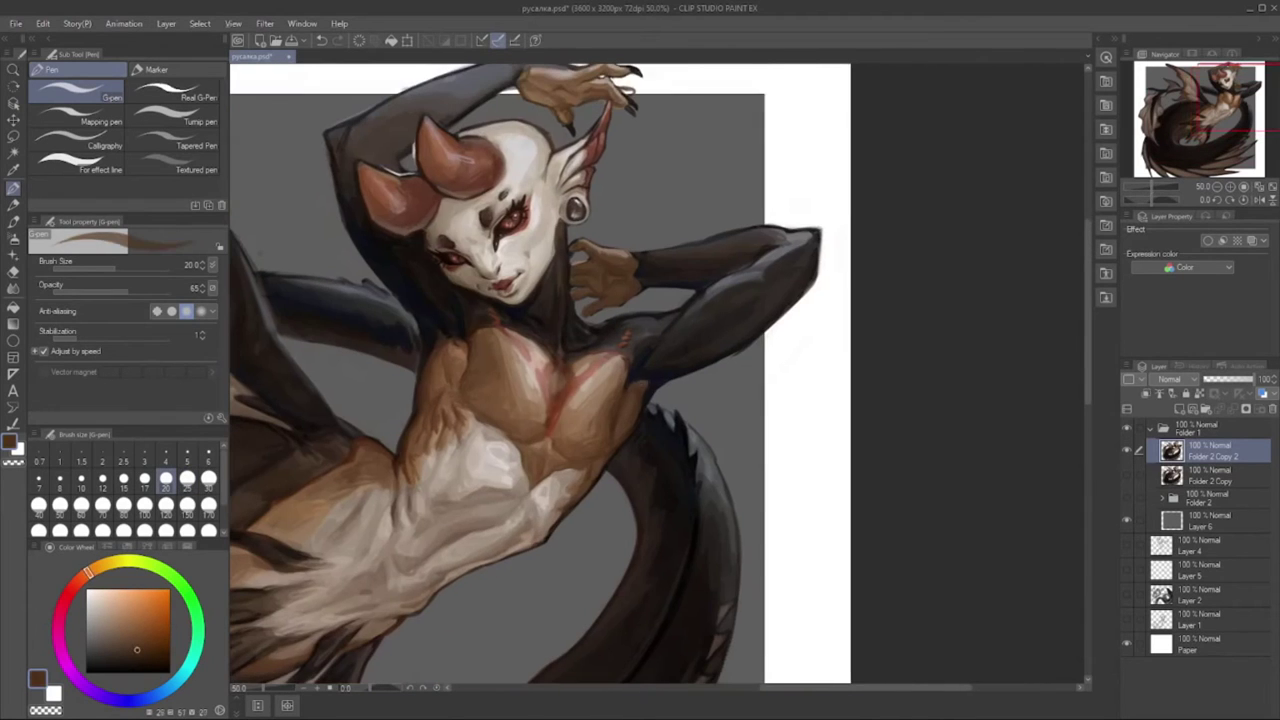
- Refine the shoulder and underside of the arm bent behind the head with sampled near-black and dark blue tones
alt+click(630, 441)
scroll(643, 420, up, 1)
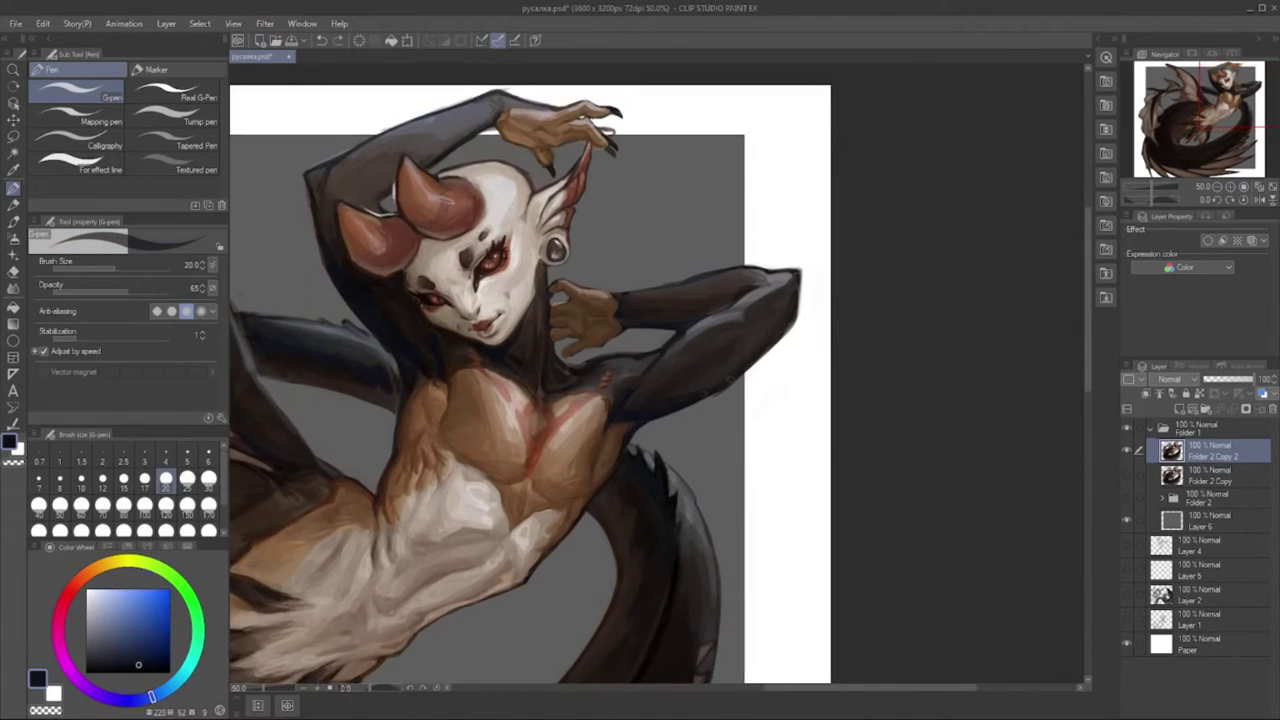
alt+click(724, 386)
alt+click(630, 389)
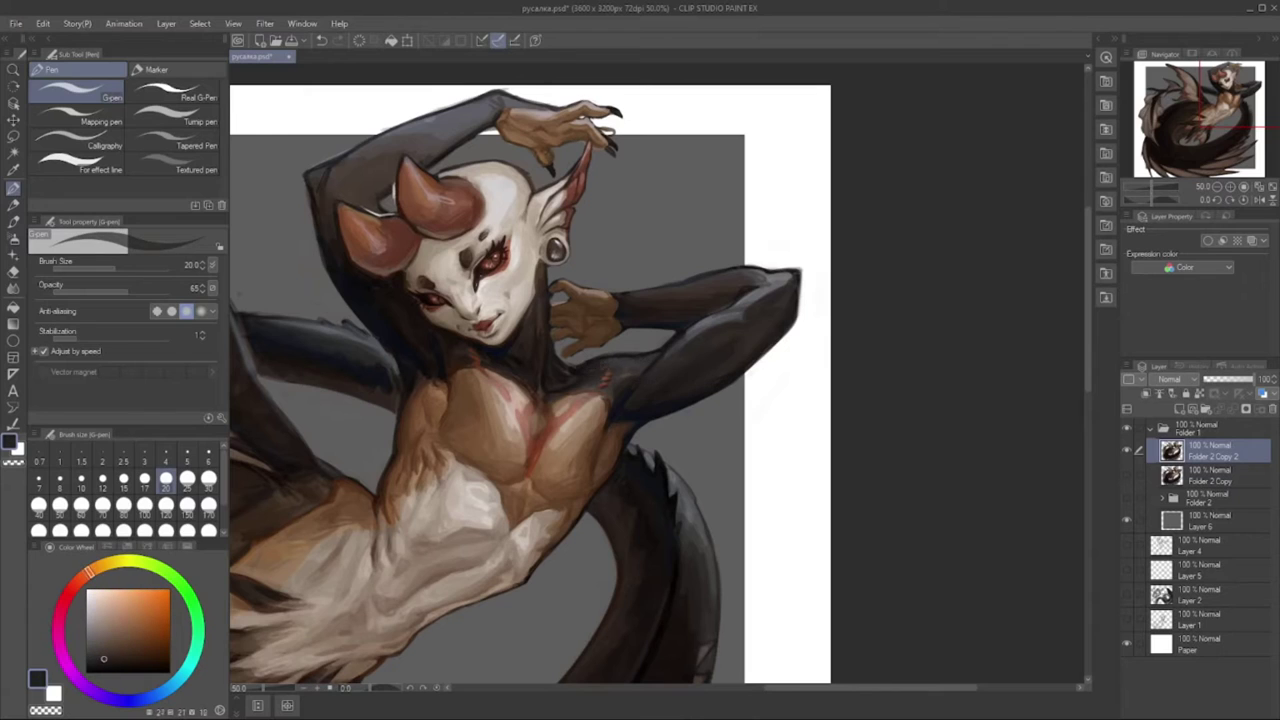
- Touch up the neck, horns and face with sampled reddish-brown, greyish-beige, off-white and dark tones at size 20
alt+click(483, 354)
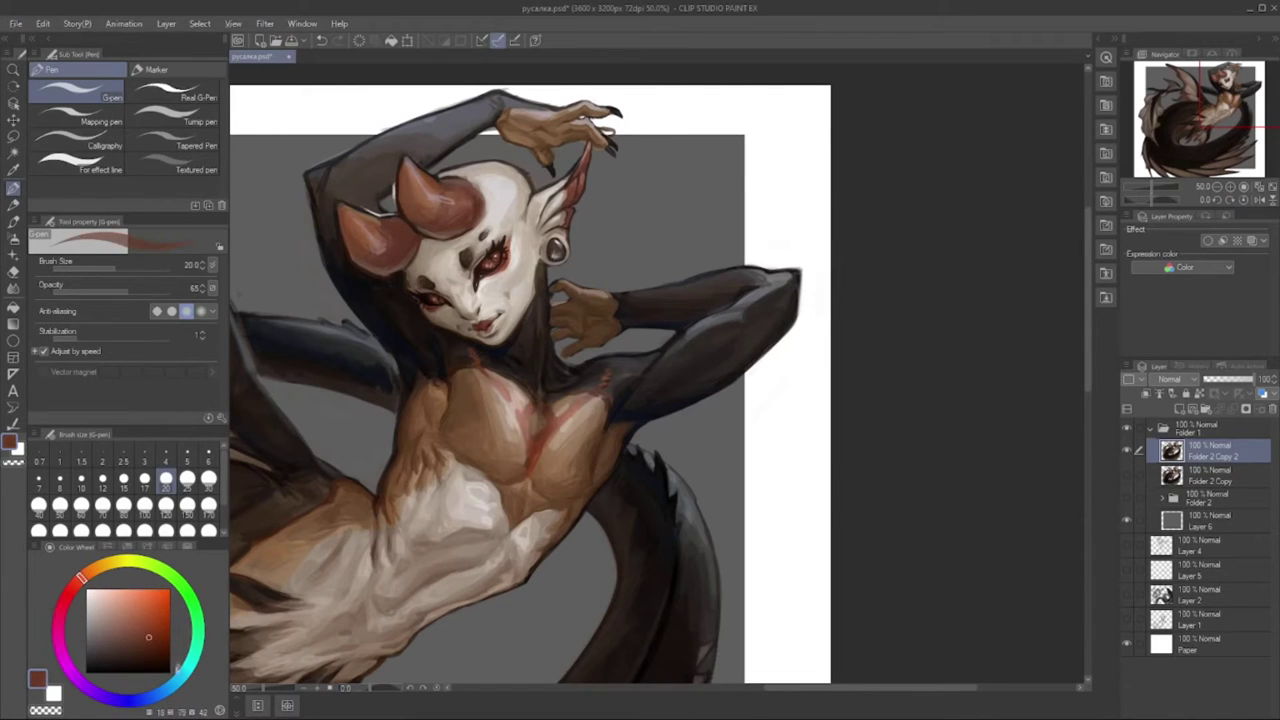
alt+click(474, 242)
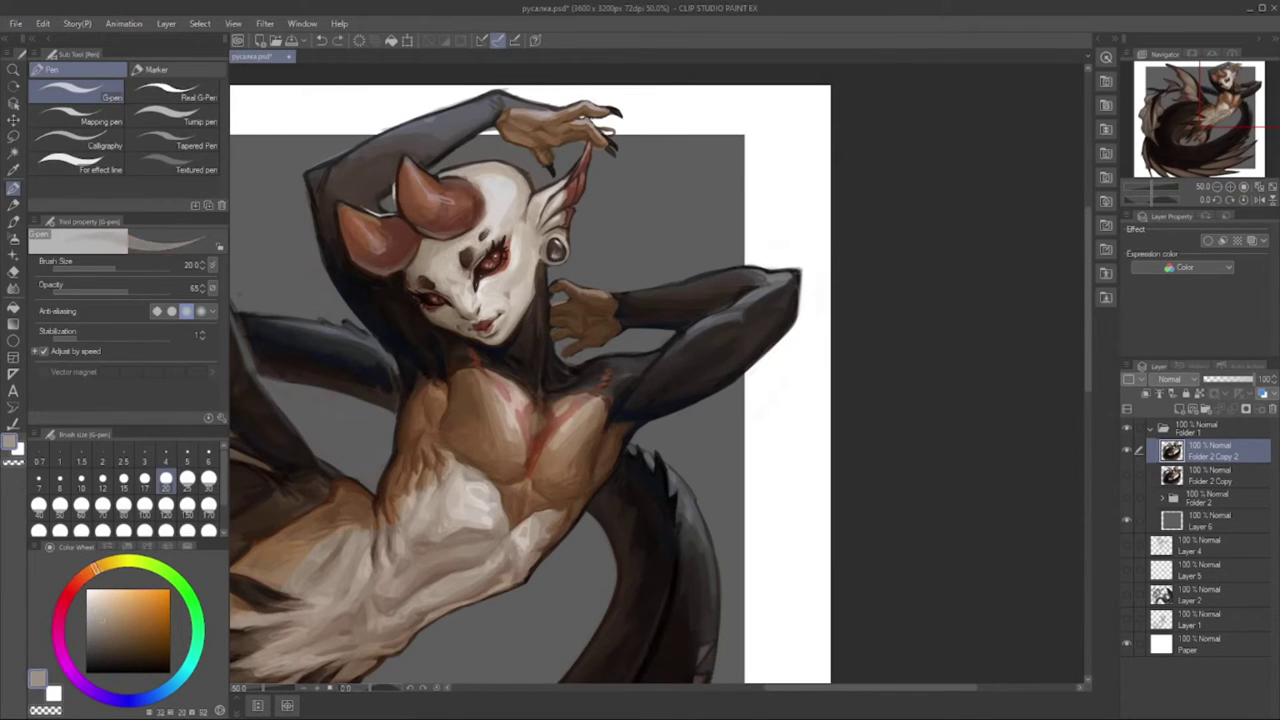
alt+click(522, 270)
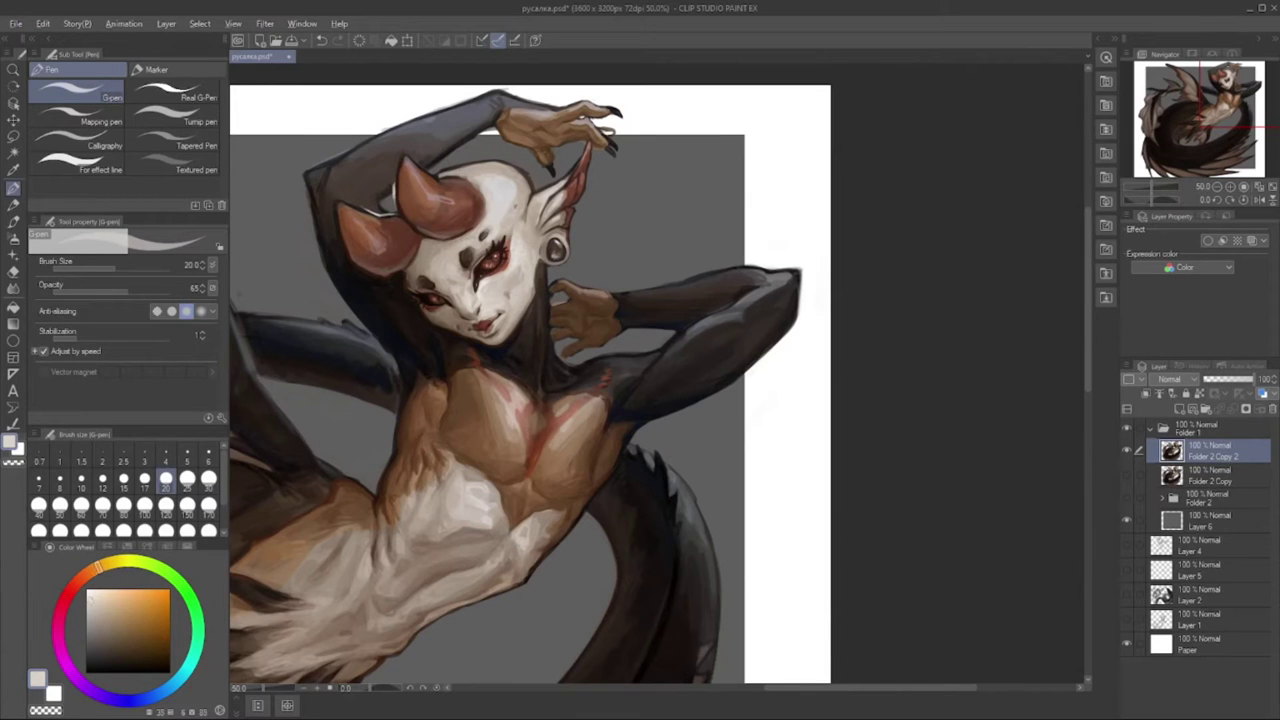
alt+click(395, 195)
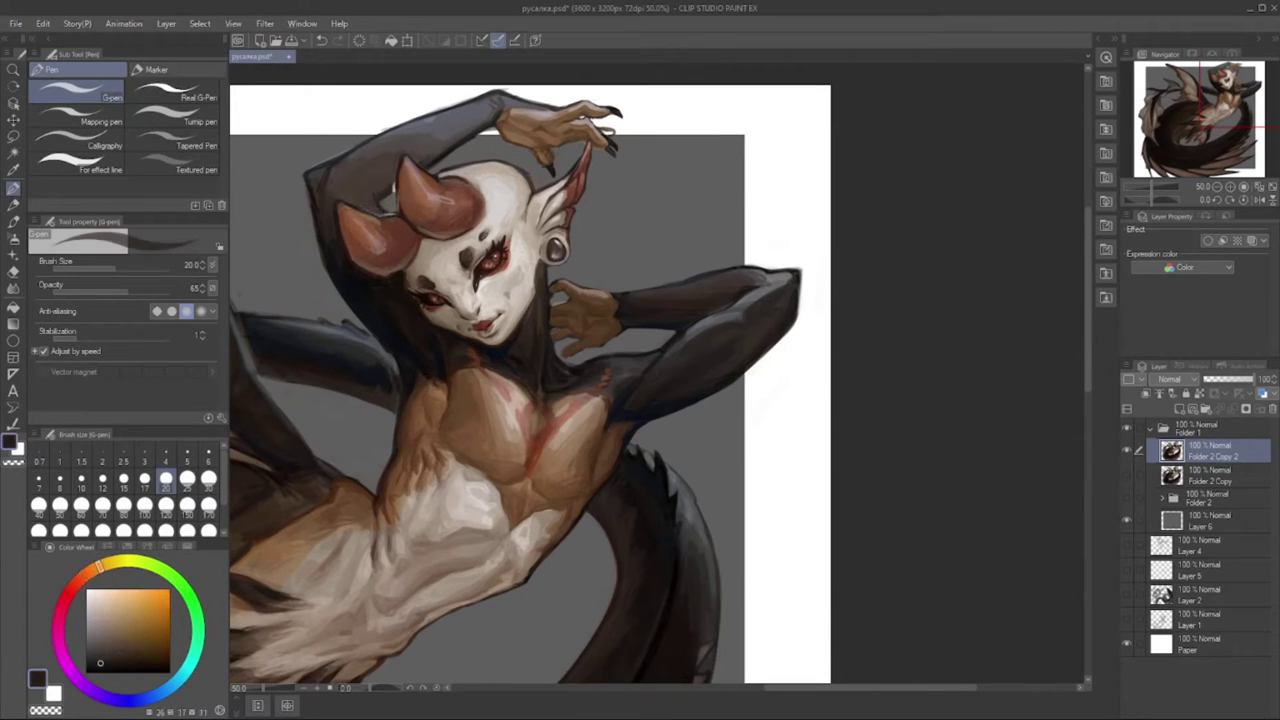
alt+click(393, 190)
alt+click(393, 190)
mouse_move(393, 190)
mouse_down()
mouse_move(450, 540)
mouse_move(640, 645)
mouse_up()
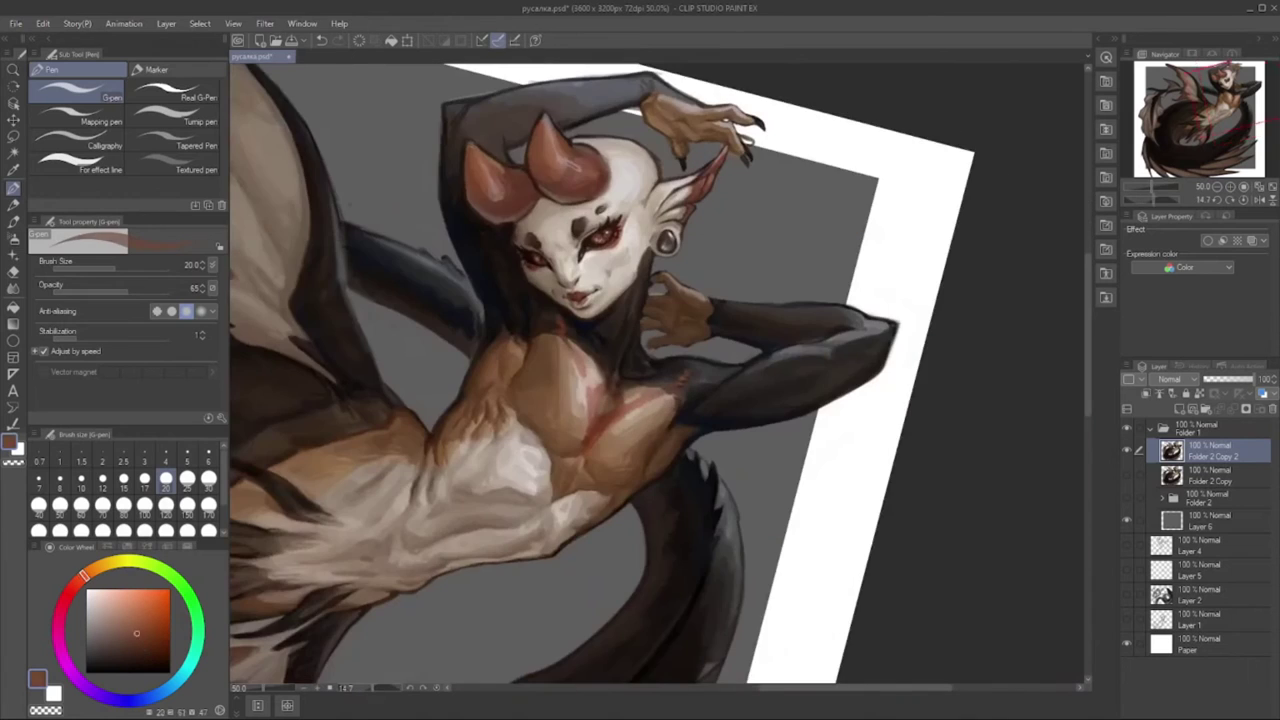
alt+click(708, 415)
scroll(708, 415, down, 1)
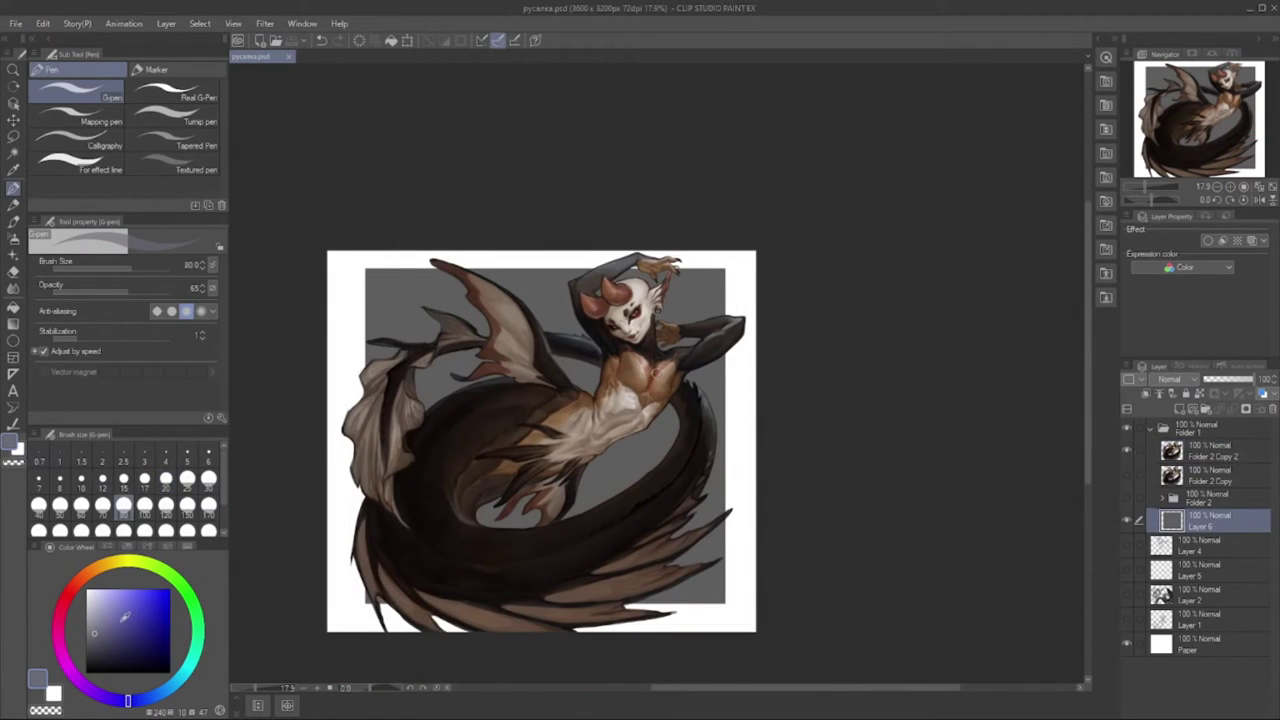
- Paint broad dark blue strokes down the background beside the tail on Layer 6 with a size 600 brush
click(137, 631)
drag(300, 420, 310, 600)
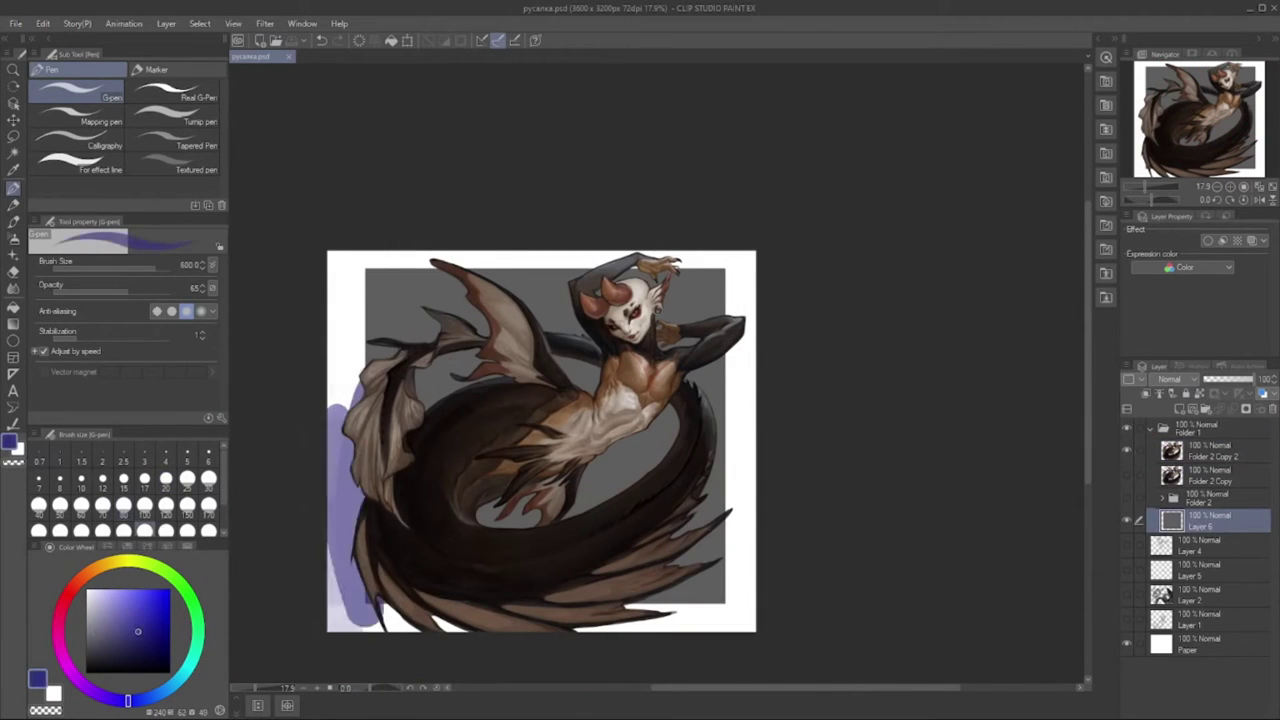
drag(350, 410, 360, 630)
- Cover the background behind the fins and head with broad teal and muted blue strokes at size 600
click(175, 683)
drag(340, 385, 515, 262)
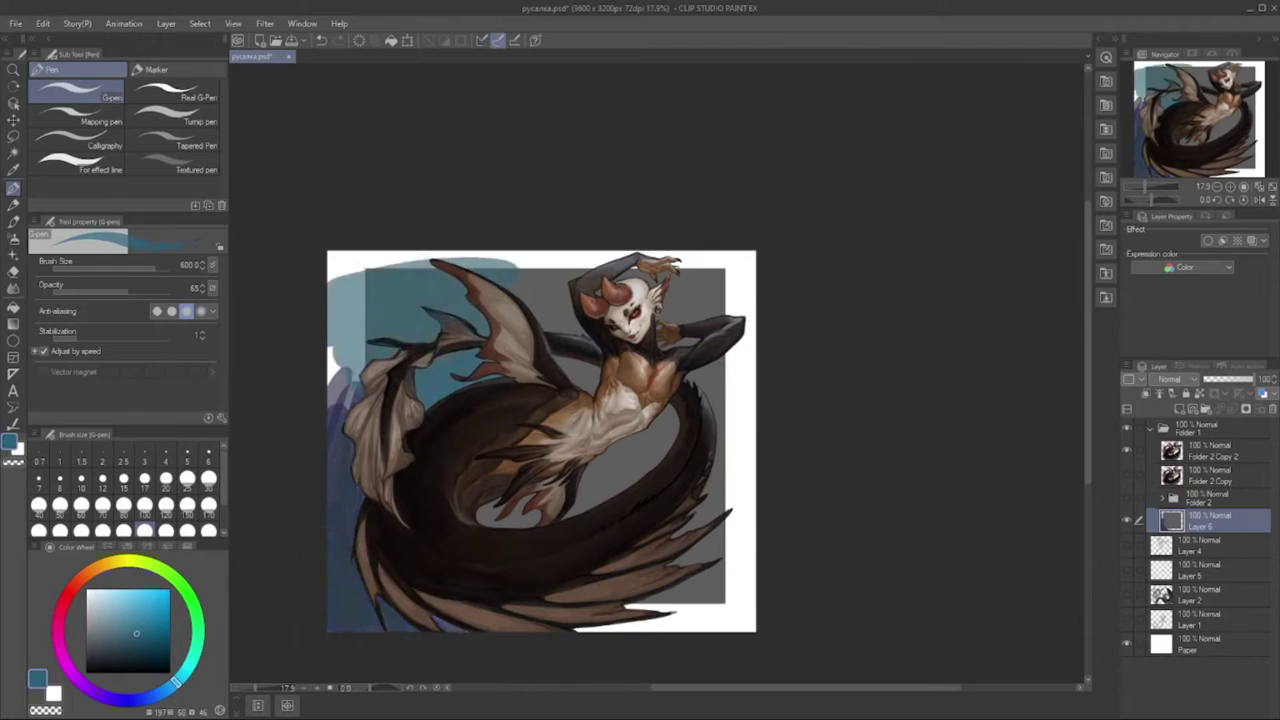
drag(380, 440, 650, 270)
click(120, 641)
drag(340, 310, 380, 450)
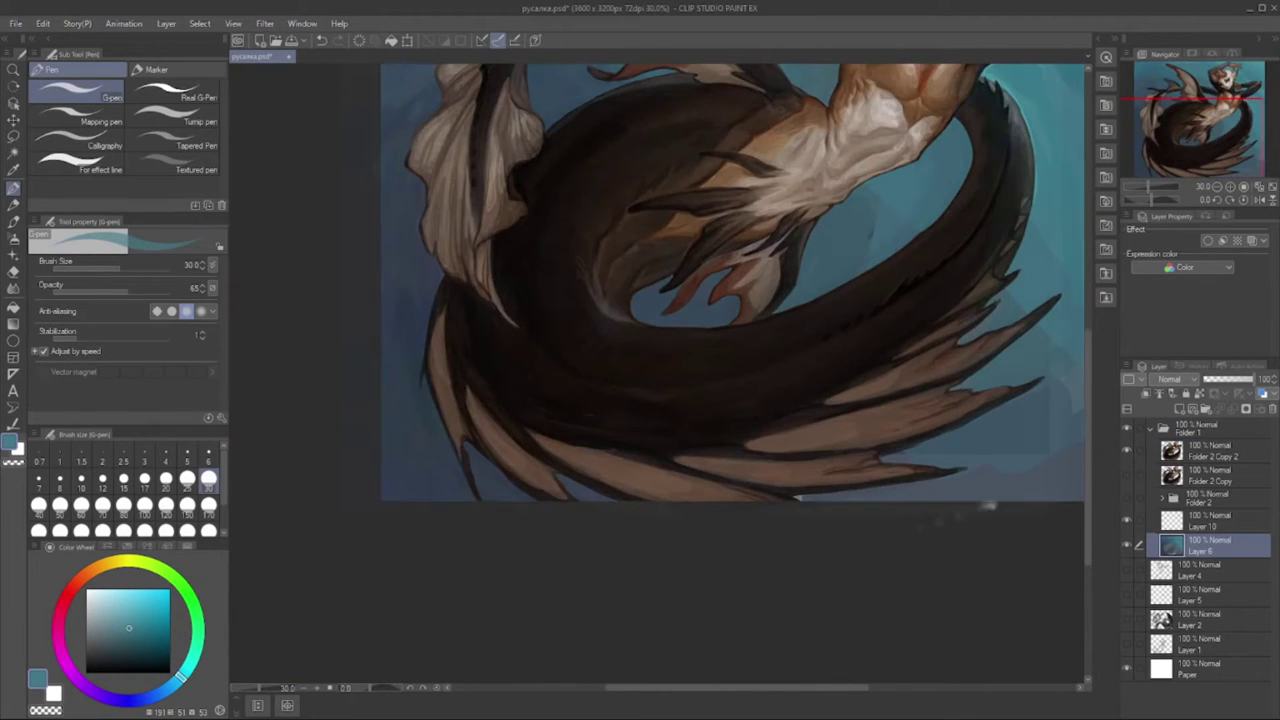
- Blend the background around the tail fins and upper body with teal and blue tones, varying the brush between sizes 70 and 150
drag(878, 539, 769, 570)
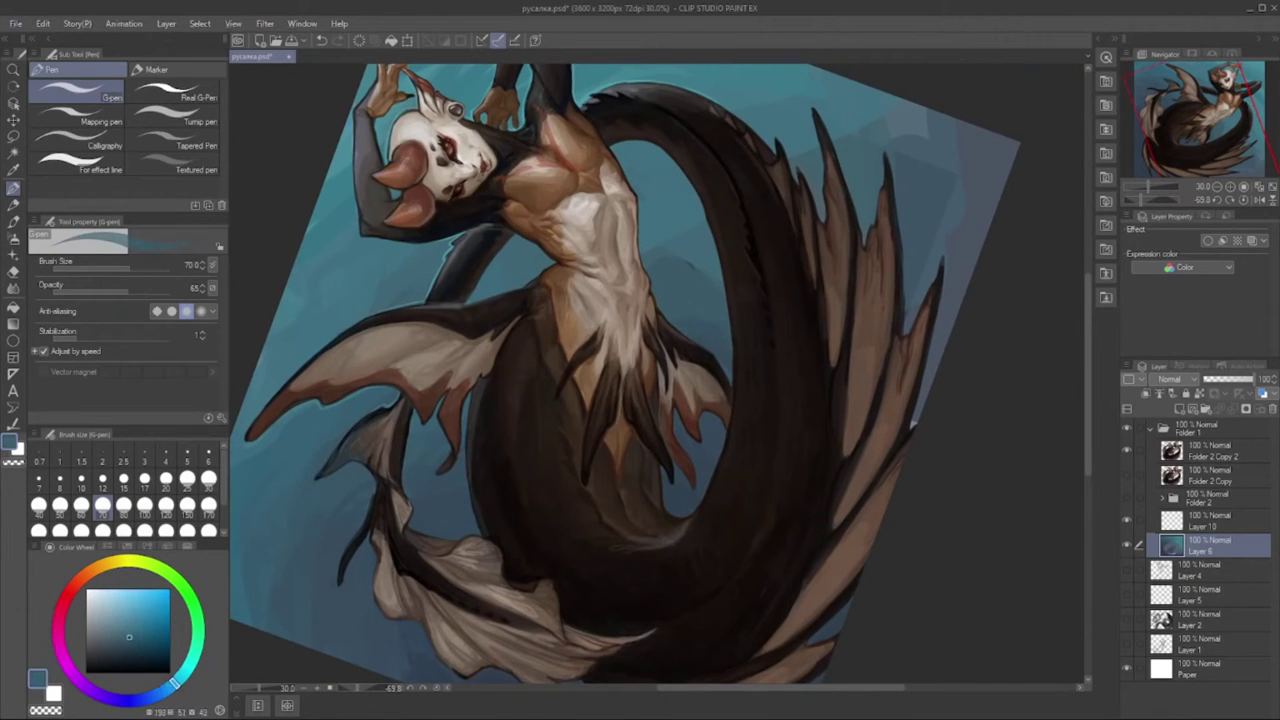
key(bracketright)
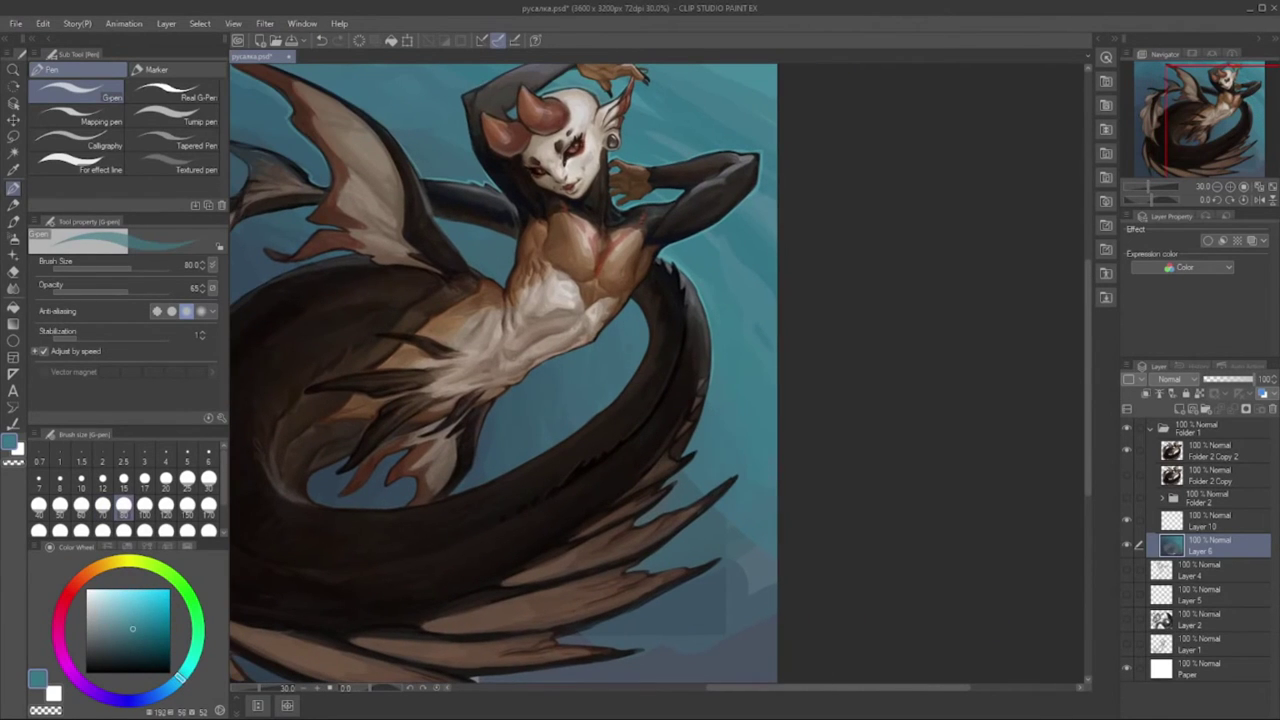
key(bracketright)
key(bracketright)
key(bracketright)
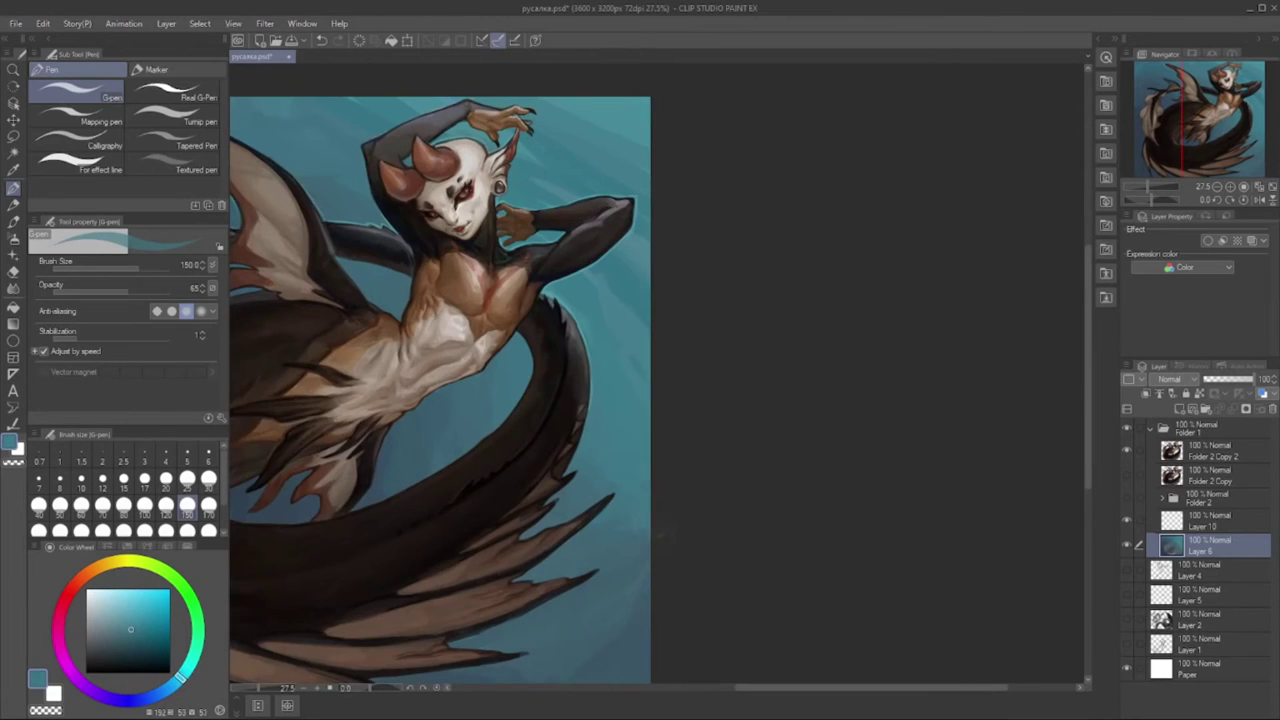
click(102, 505)
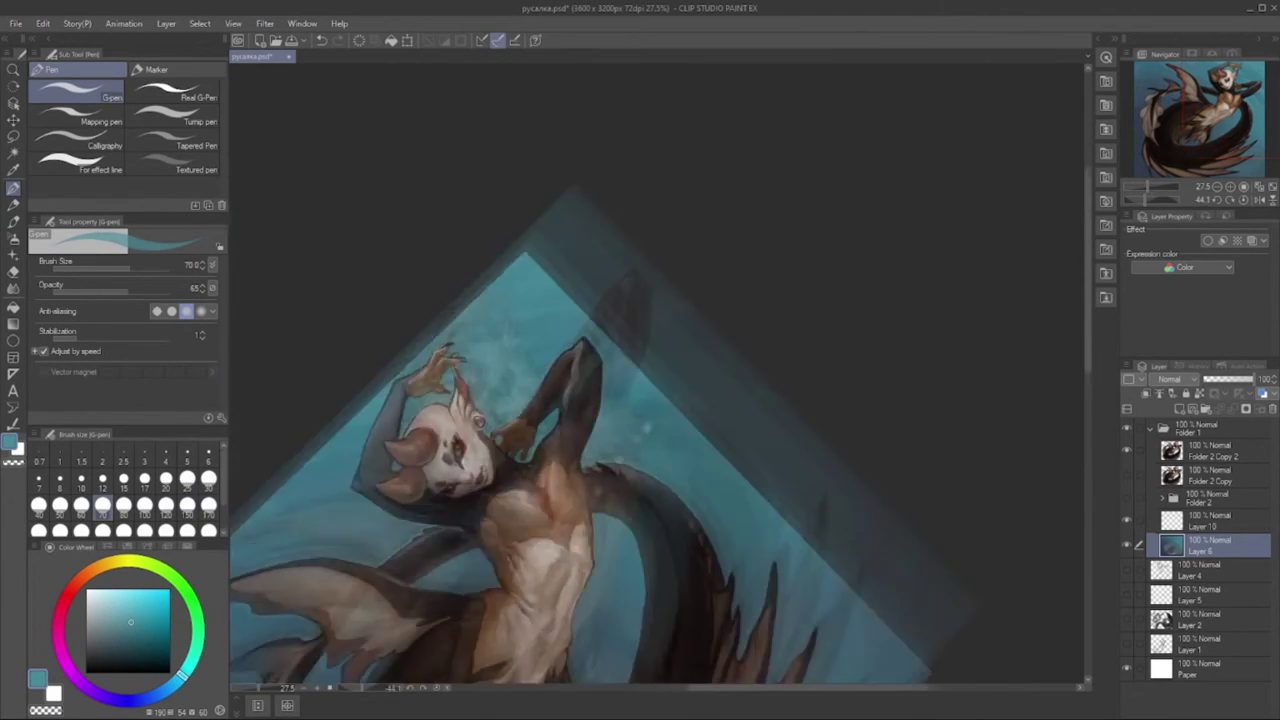
- Darken and reshade the raised arm beside the horns on layer Folder 2 Copy 2, using dark tones at sizes 40 and 25
click(1210, 450)
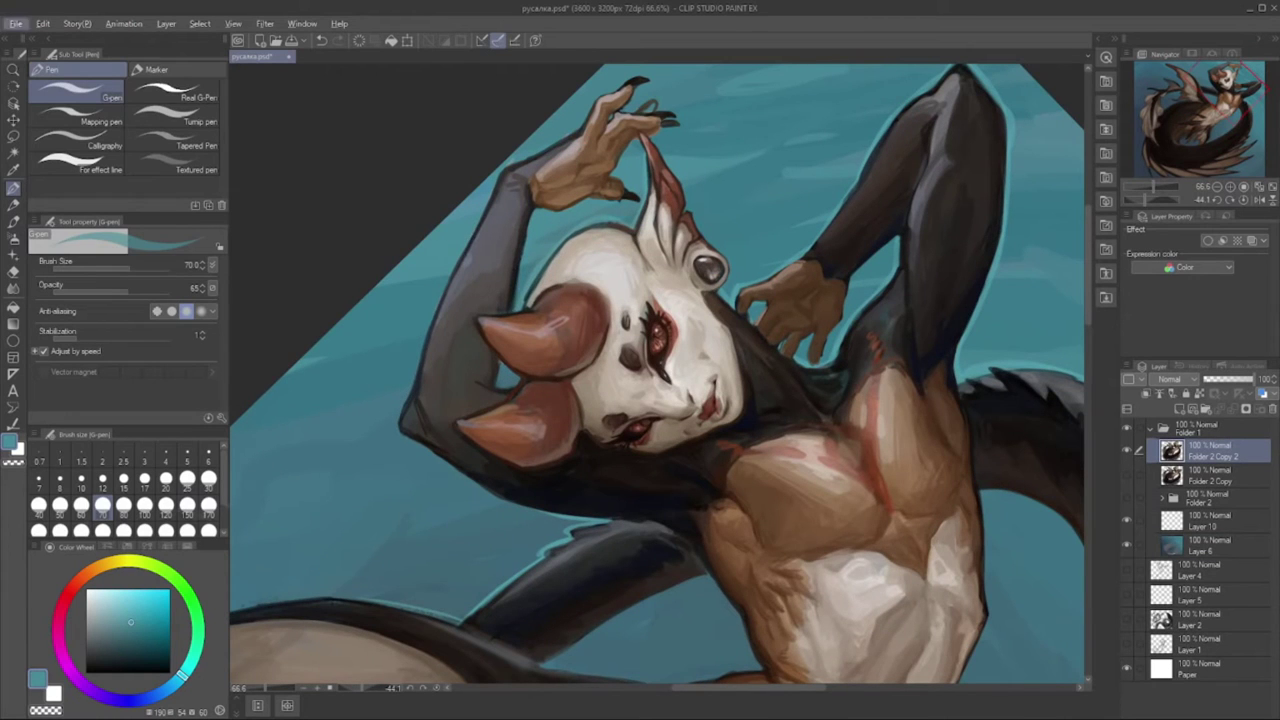
key(bracketleft)
key(bracketleft)
key(bracketleft)
scroll(661, 377, down, 2)
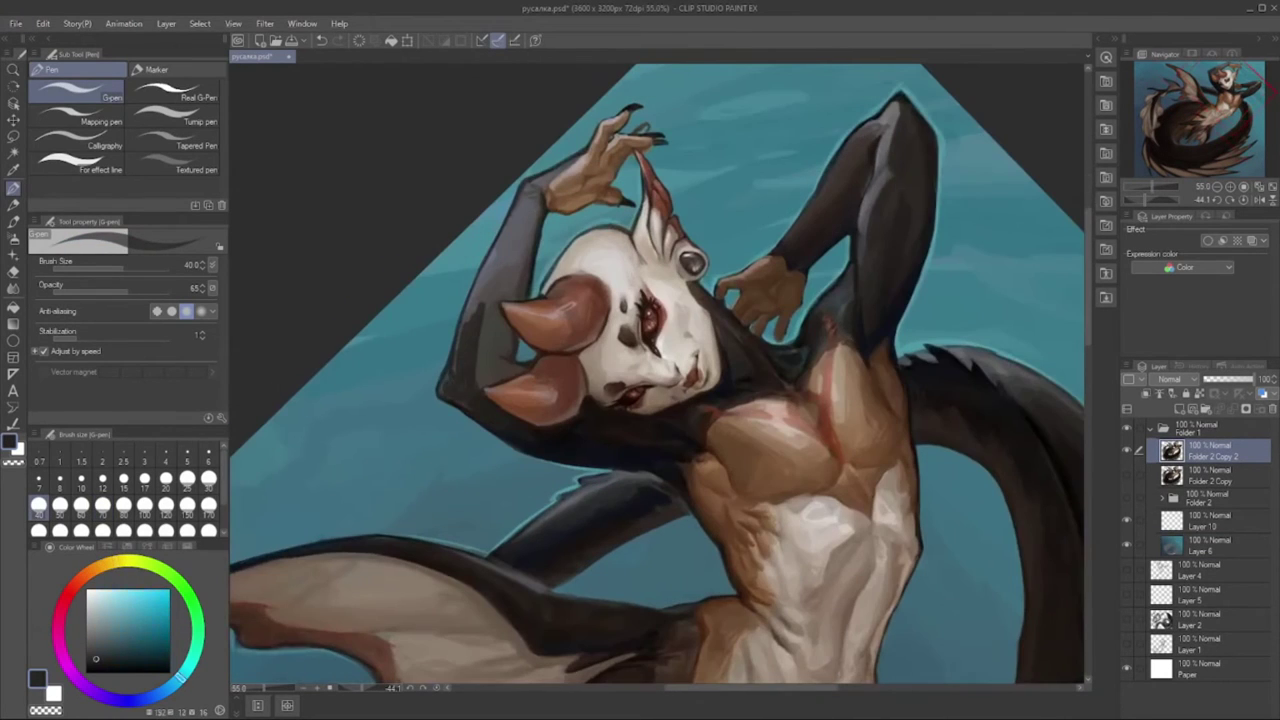
drag(490, 332, 486, 384)
drag(534, 196, 472, 346)
drag(526, 204, 506, 268)
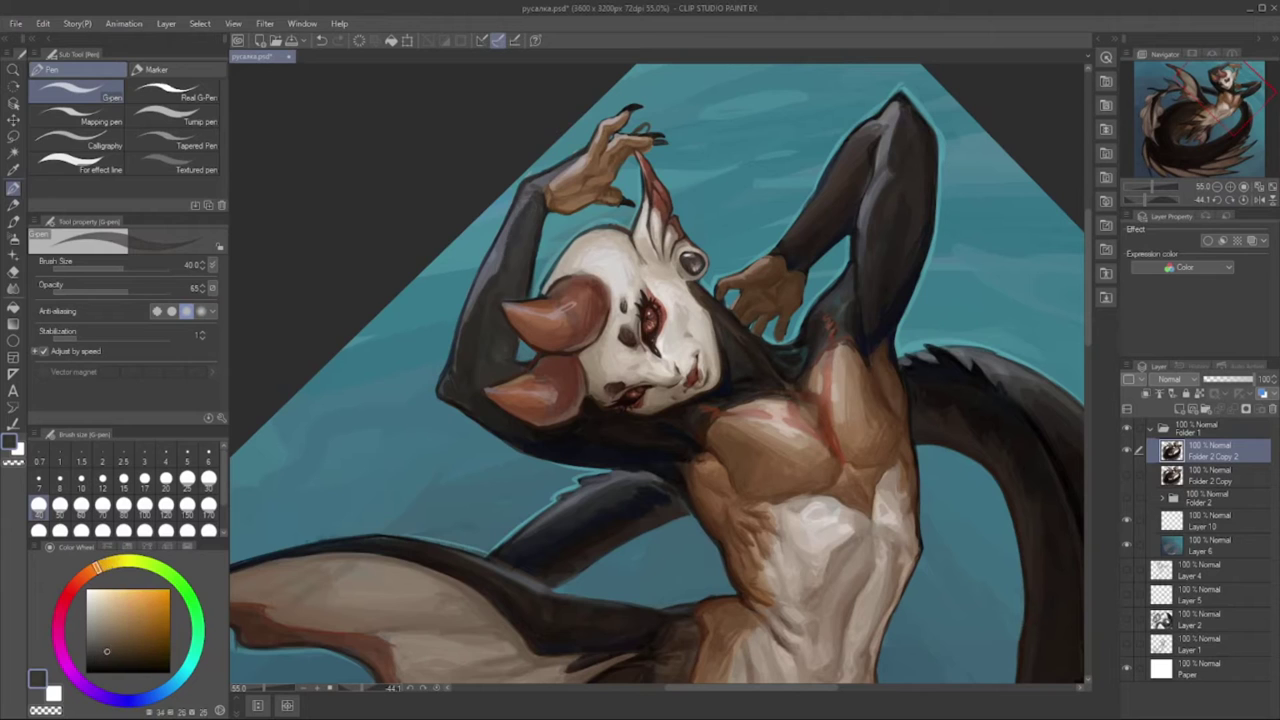
key(bracketleft)
key(bracketleft)
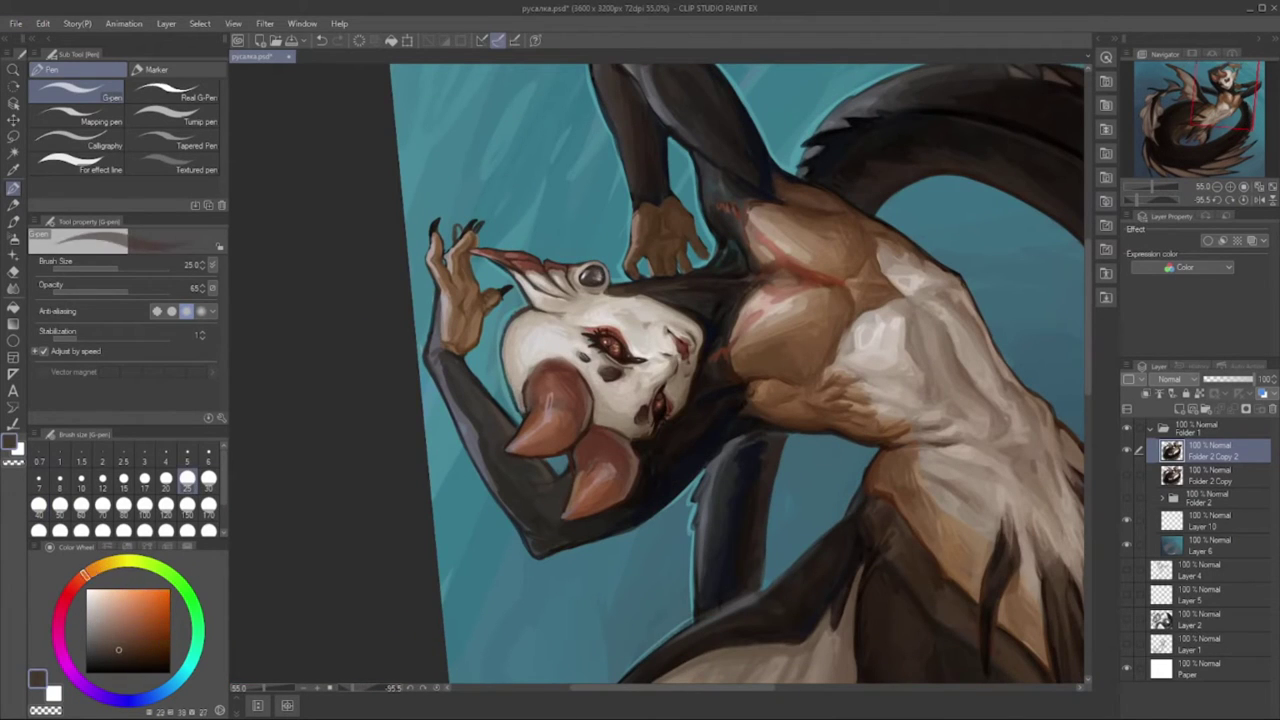
- Refine the outer edge of the tail near the frilled fin with a sampled dark tone at size 50
key(ctrl+@)
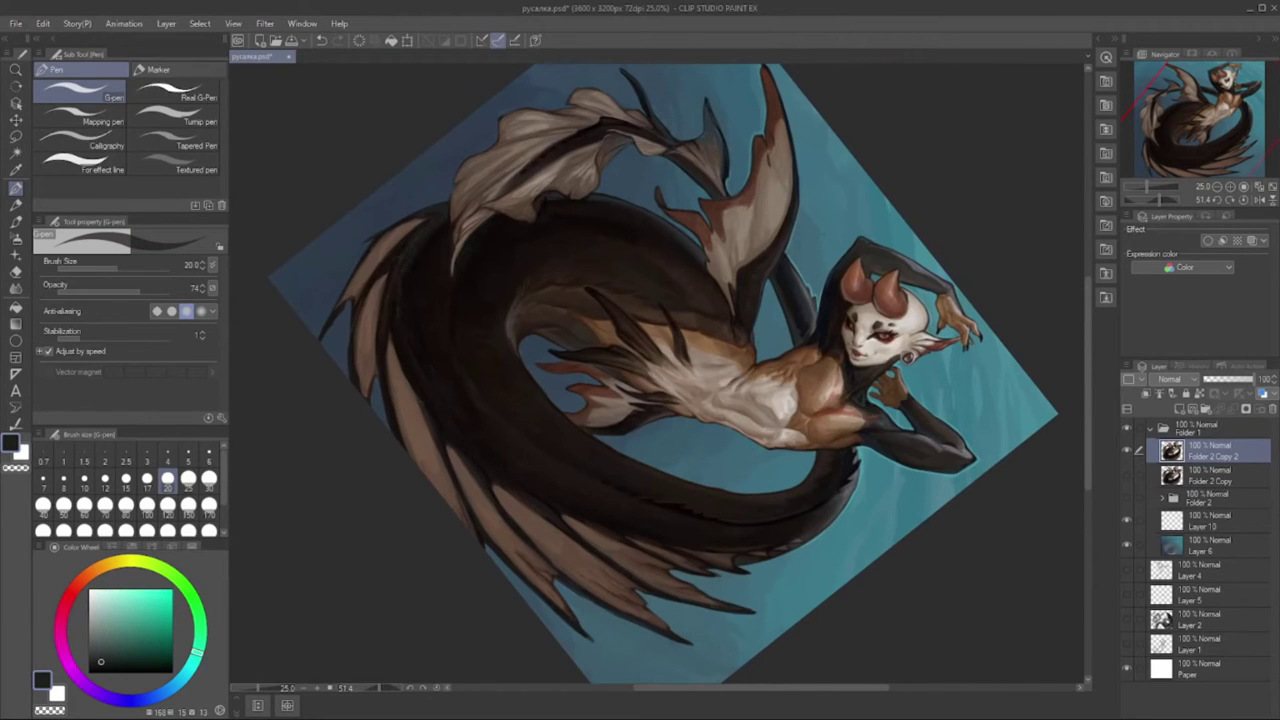
click(63, 507)
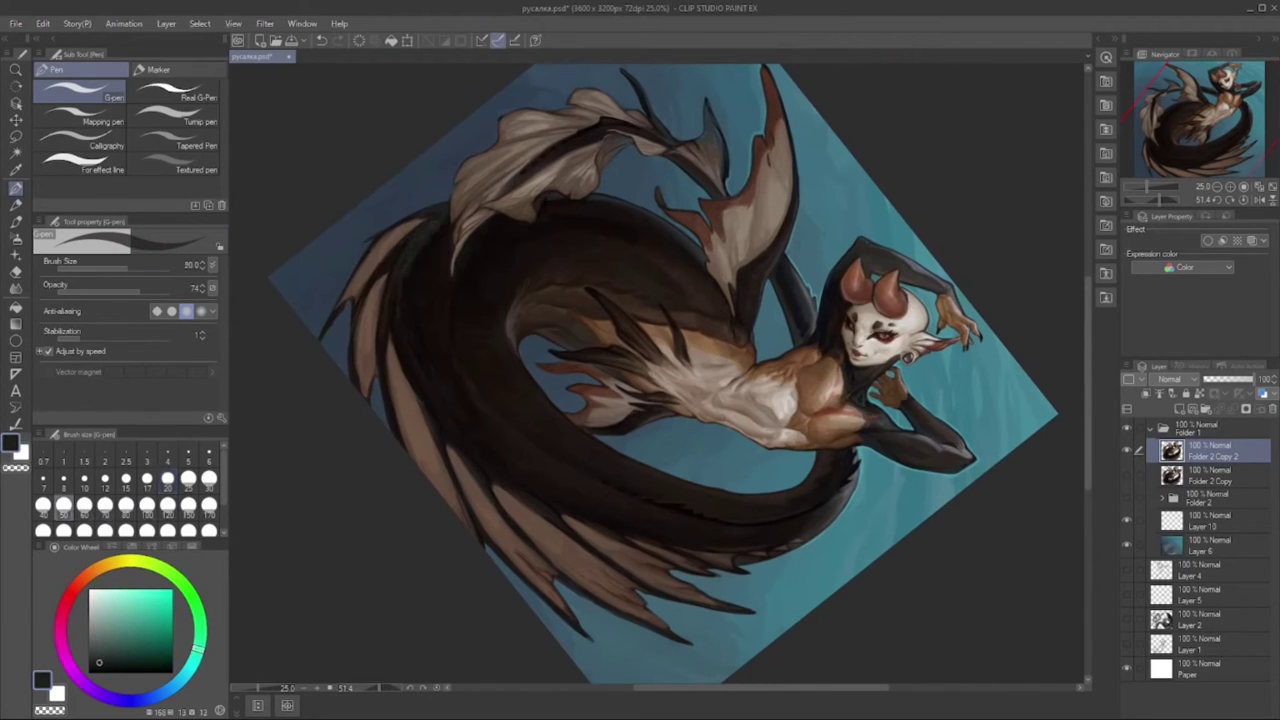
alt+click(407, 282)
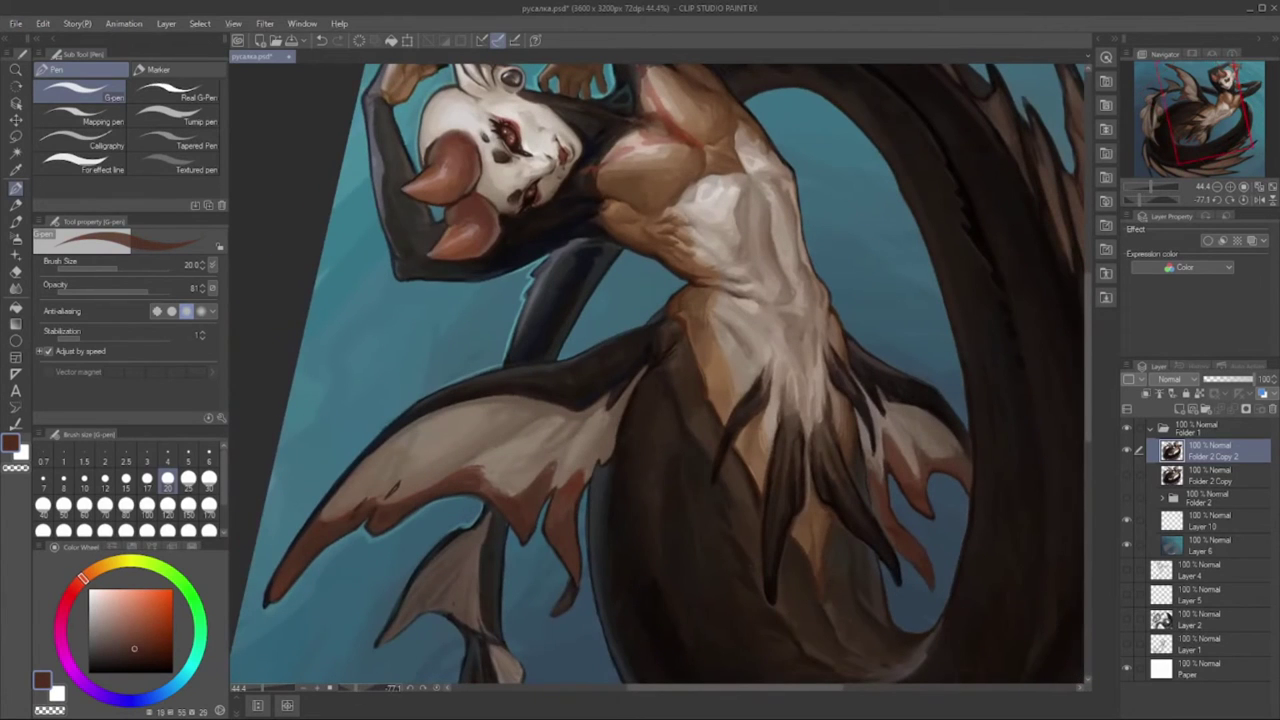
- Blend the large hip fin's membrane and reddish edge with sampled brown and beige tones at size 20
alt+click(501, 490)
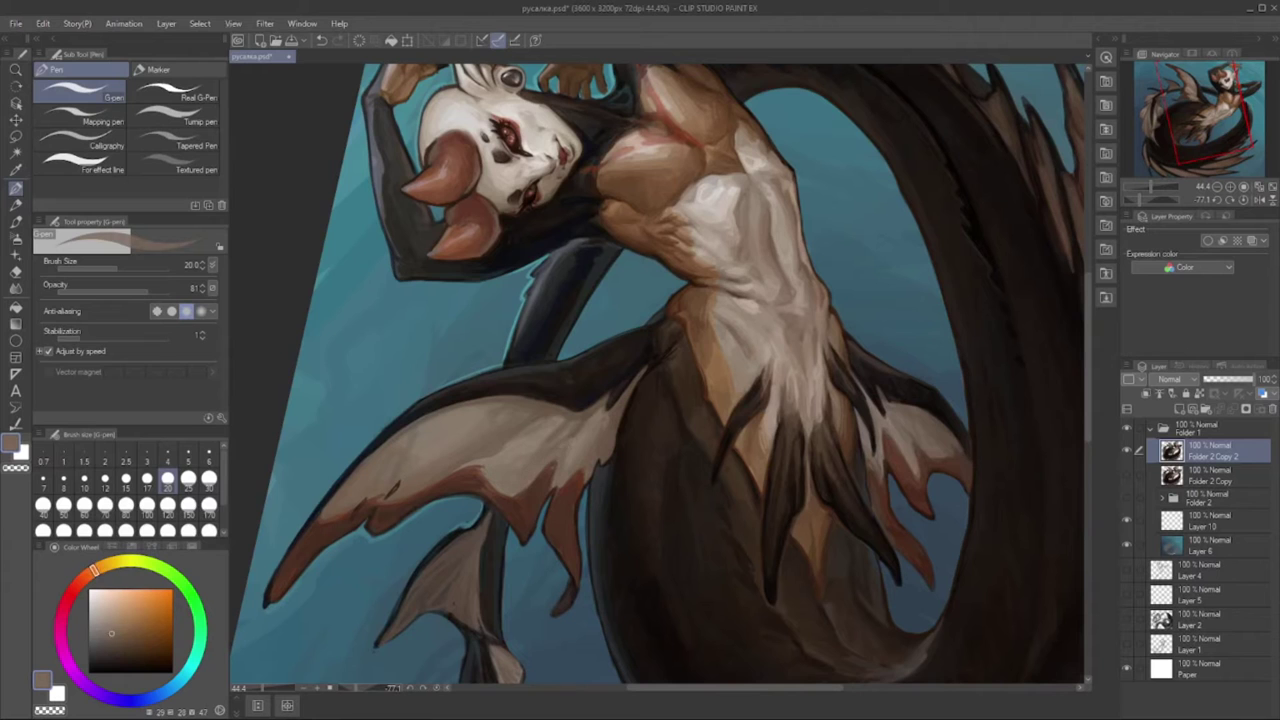
alt+click(566, 449)
alt+click(597, 390)
alt+click(610, 434)
alt+click(645, 371)
alt+click(524, 447)
alt+click(524, 447)
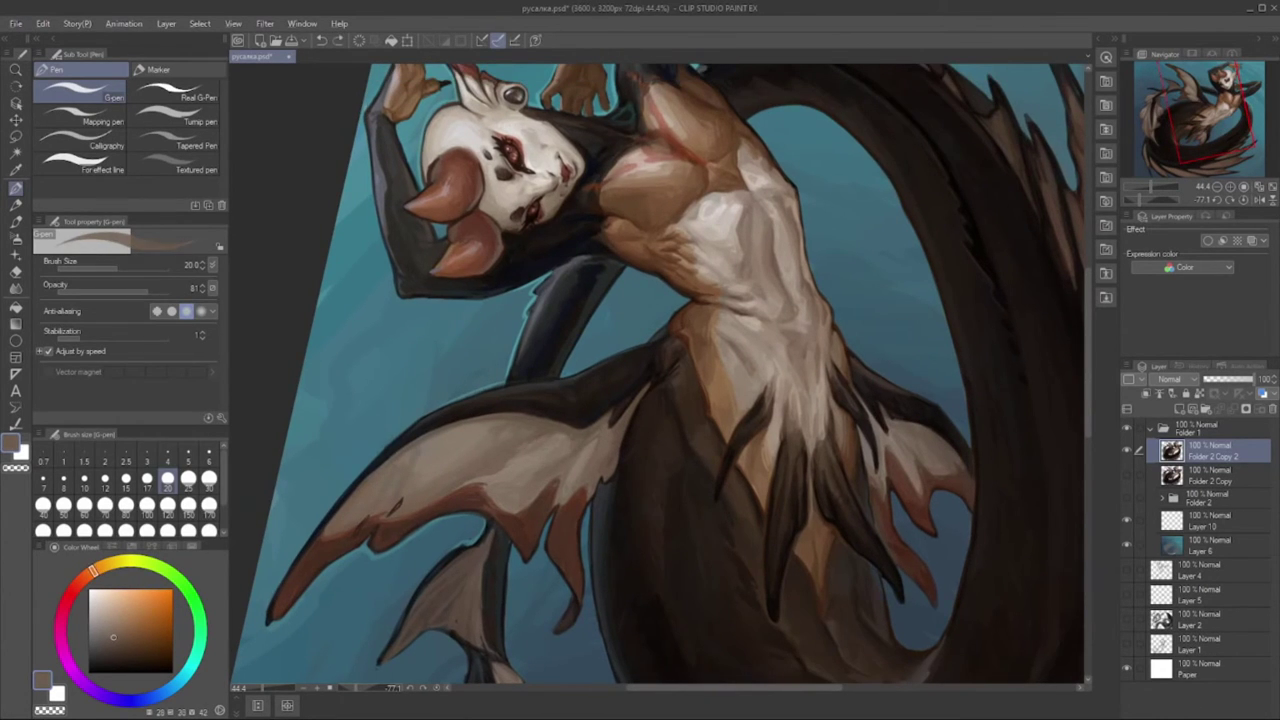
- Refine the base and dark leading edge of the hip fin with sampled brown and near-black tones
drag(524, 447, 640, 405)
alt+click(640, 405)
alt+click(640, 405)
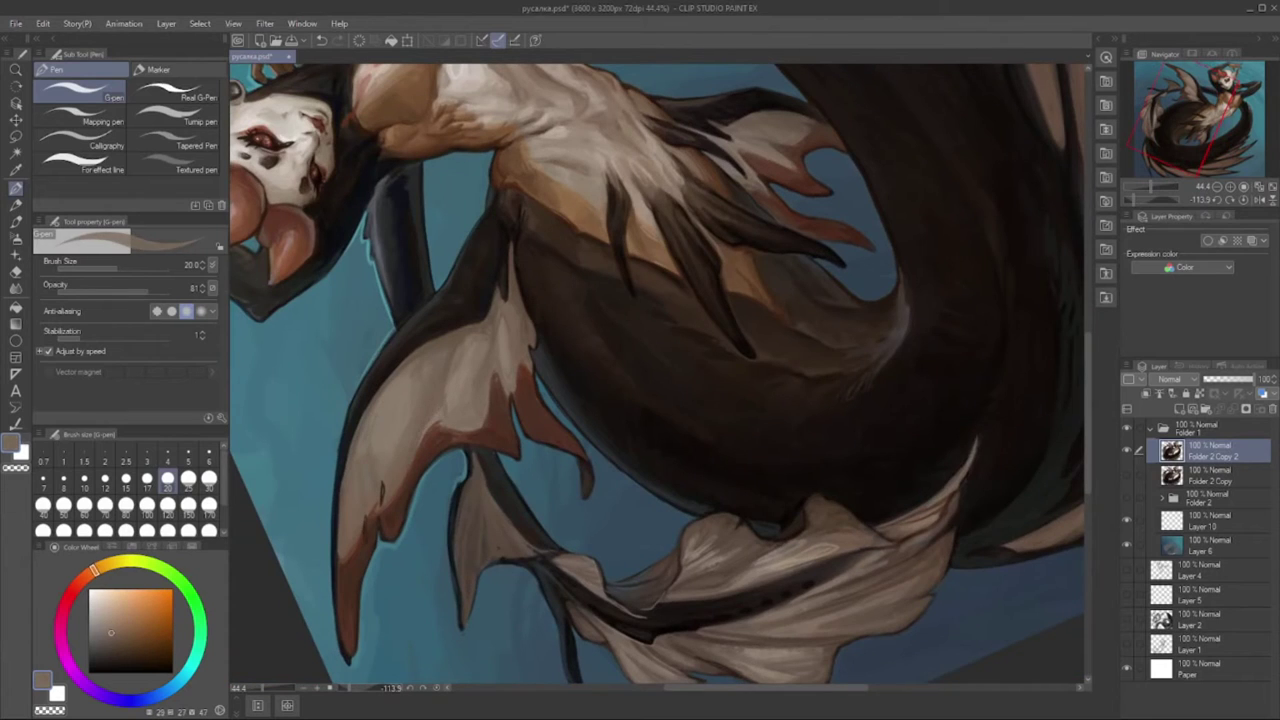
alt+click(363, 438)
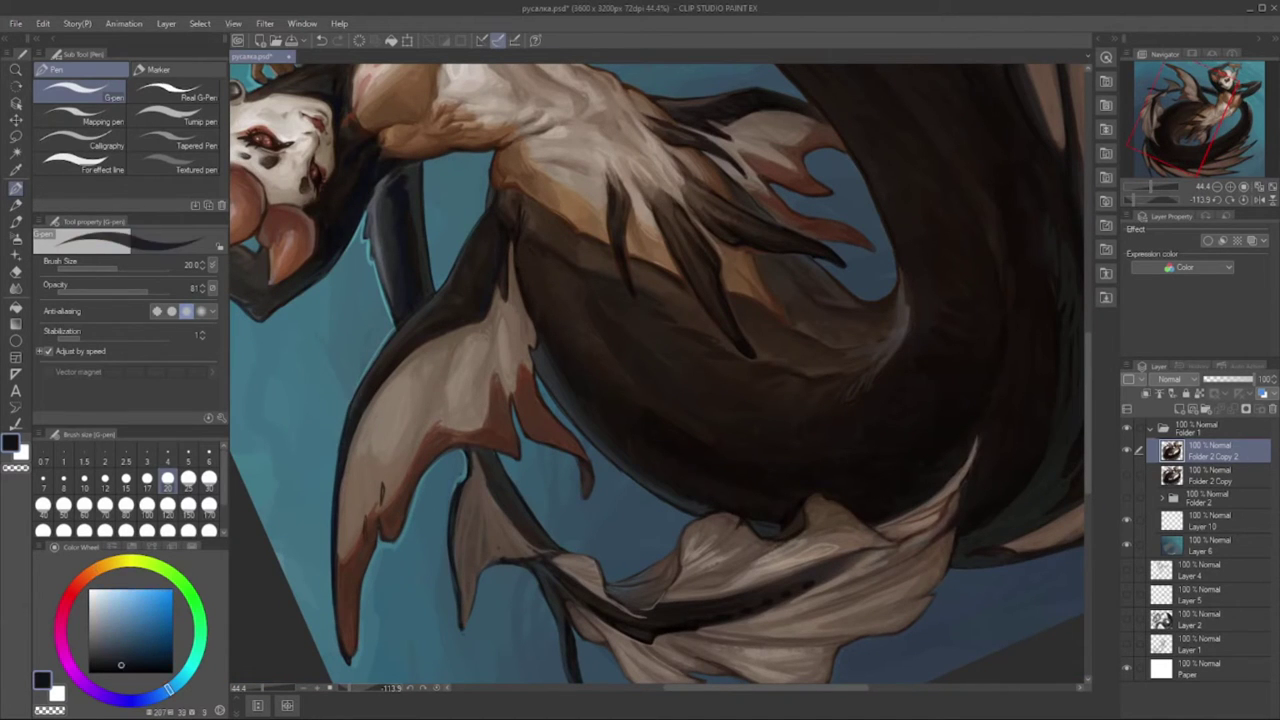
- Shade the tail section passing behind the torso with sampled dark tones at size 25 and opacity 38
drag(657, 373, 669, 444)
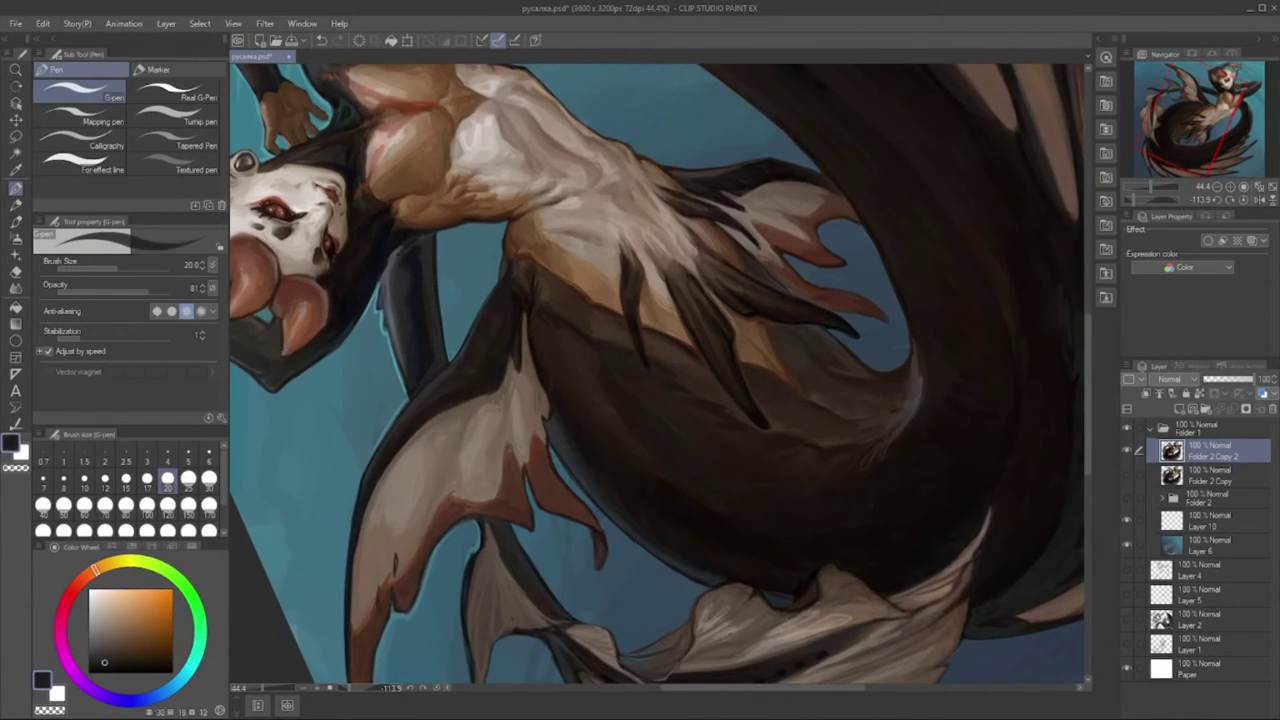
alt+click(410, 295)
alt+click(410, 295)
alt+click(416, 270)
alt+click(416, 270)
key(bracketright)
alt+click(434, 283)
alt+click(434, 283)
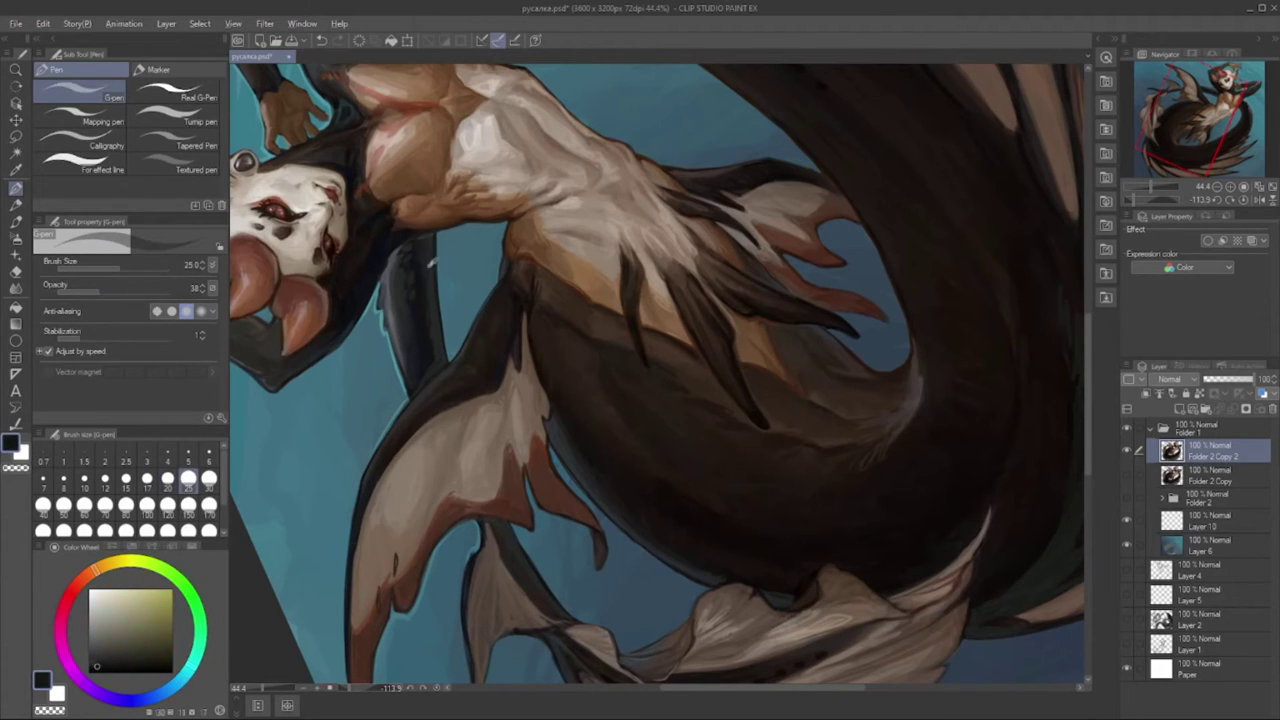
alt+click(434, 283)
alt+click(422, 349)
alt+click(422, 349)
- Add finer texture to the tail section behind the torso with sampled dark tones, reducing the brush to size 17
scroll(660, 378, down, 5)
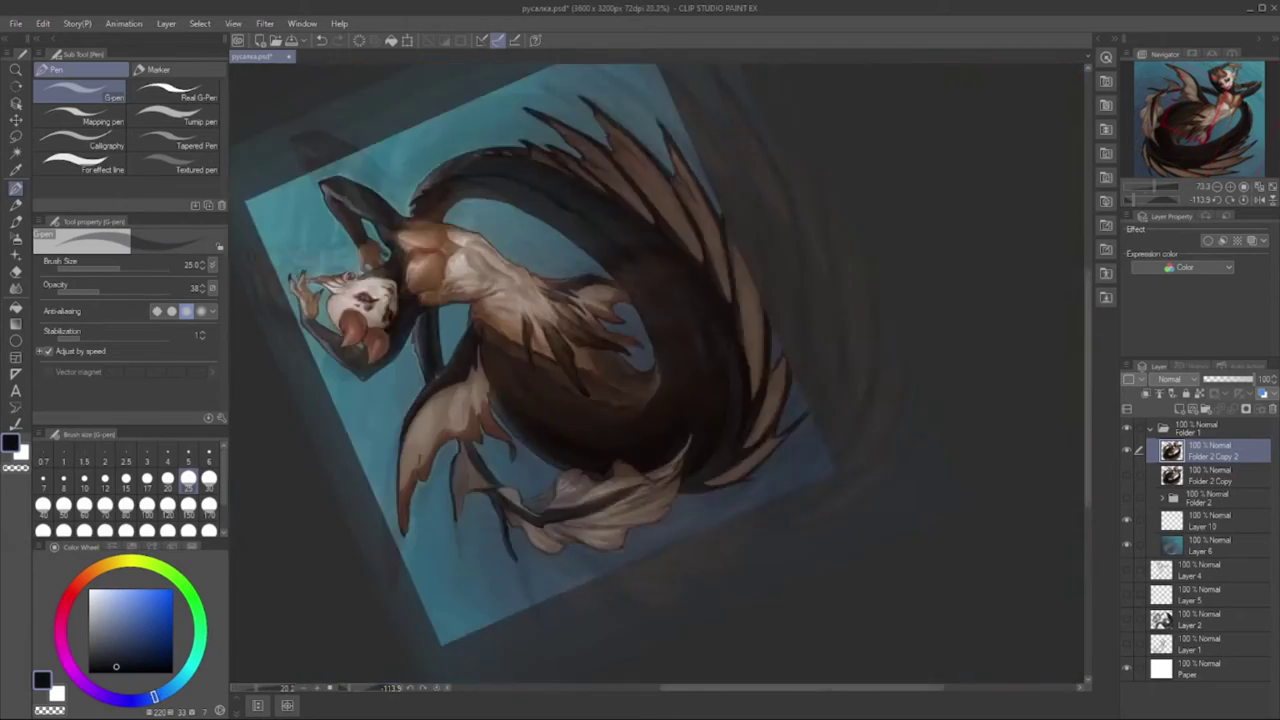
scroll(660, 378, up, 6)
alt+click(440, 275)
key(bracketleft)
key(bracketleft)
key(minus)
alt+click(444, 281)
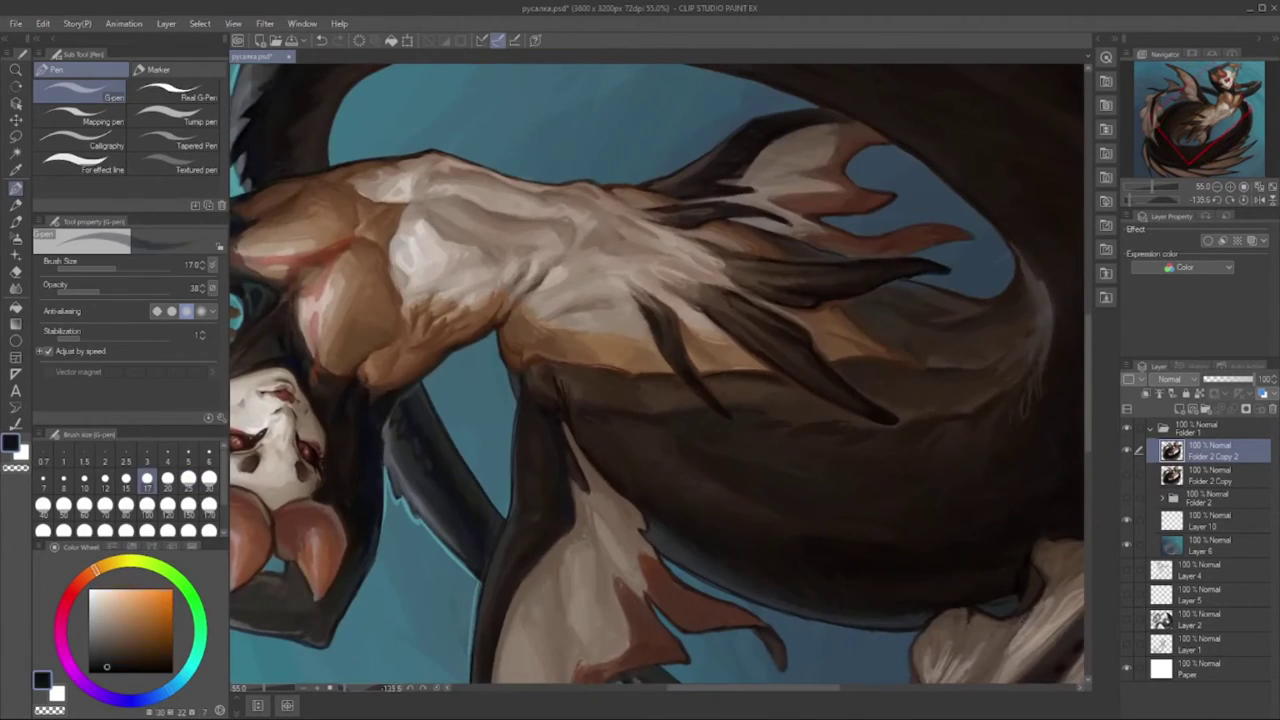
alt+click(444, 281)
alt+click(444, 281)
alt+click(444, 281)
alt+click(444, 281)
- Deepen the shading on the hand behind the head with sampled brown tones at opacity 82
key(at)
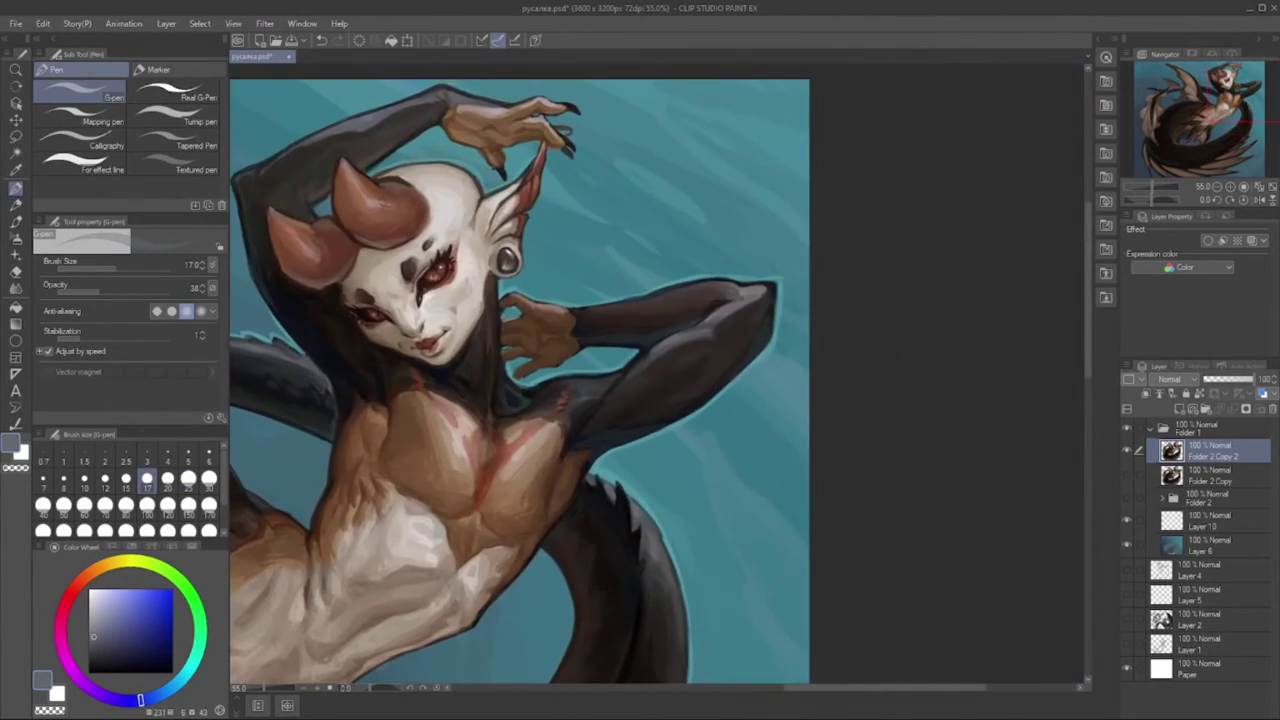
key(asciicircum)
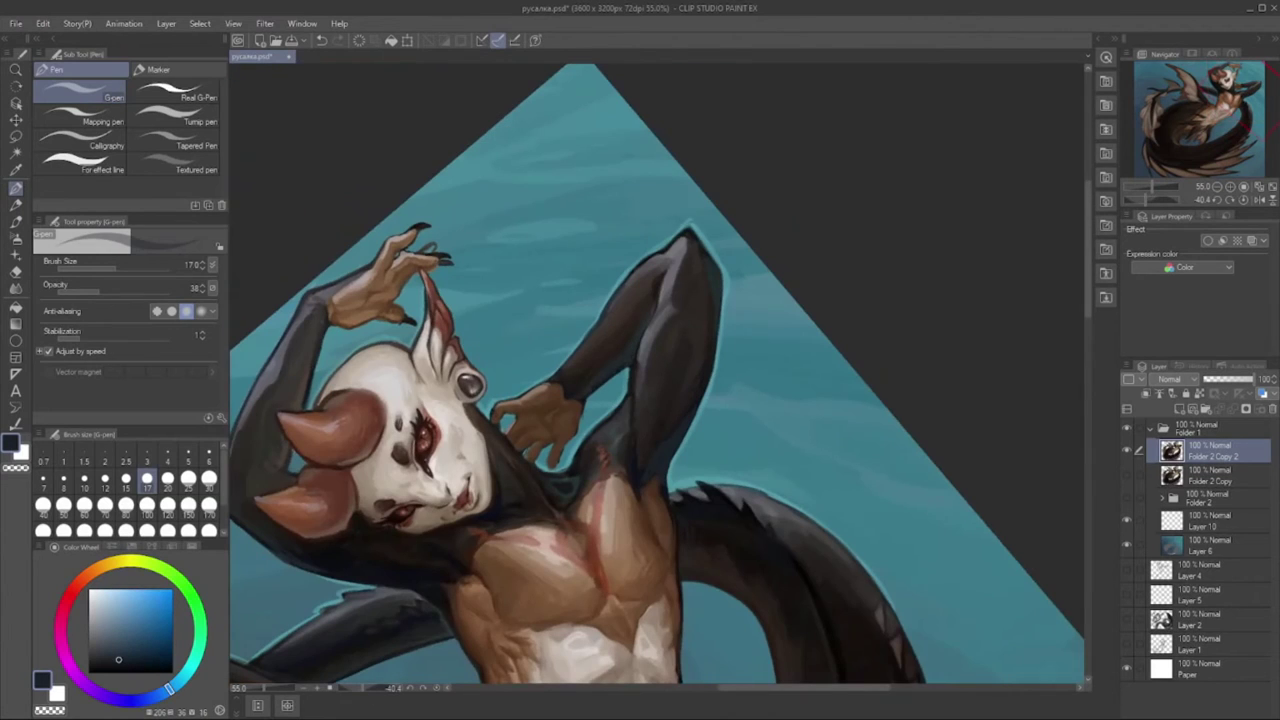
alt+click(580, 420)
alt+click(548, 446)
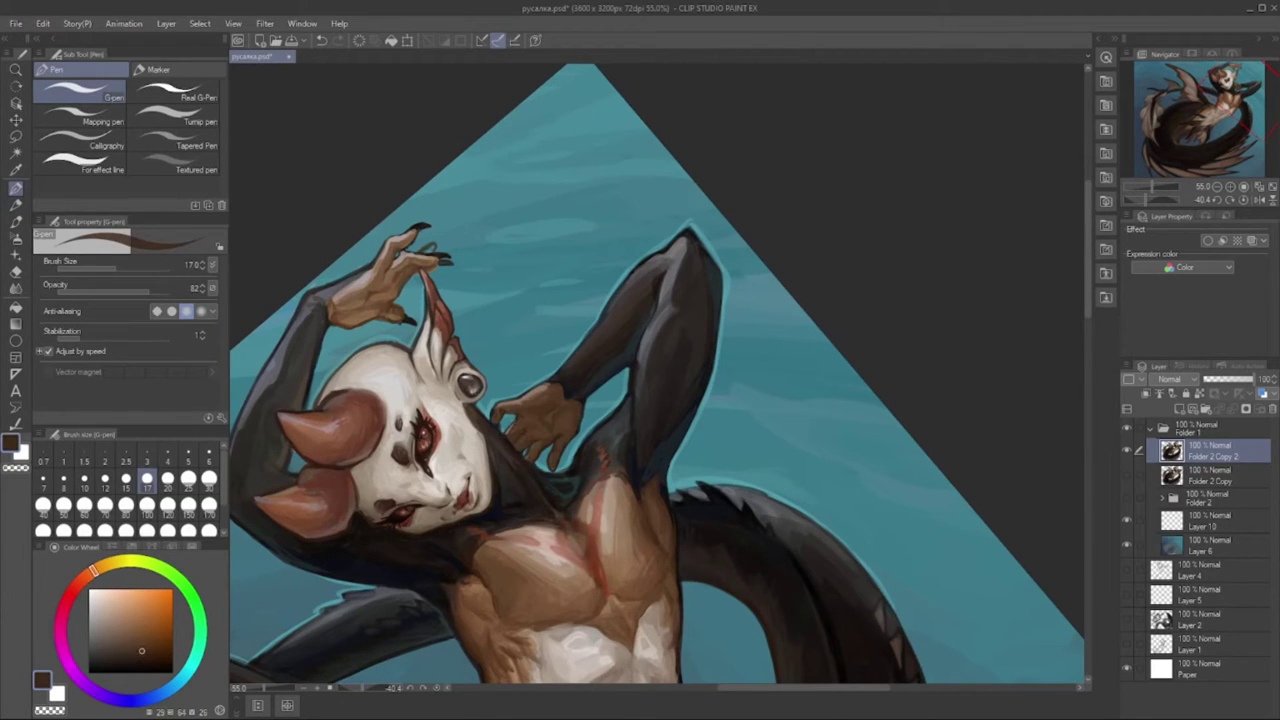
alt+click(547, 423)
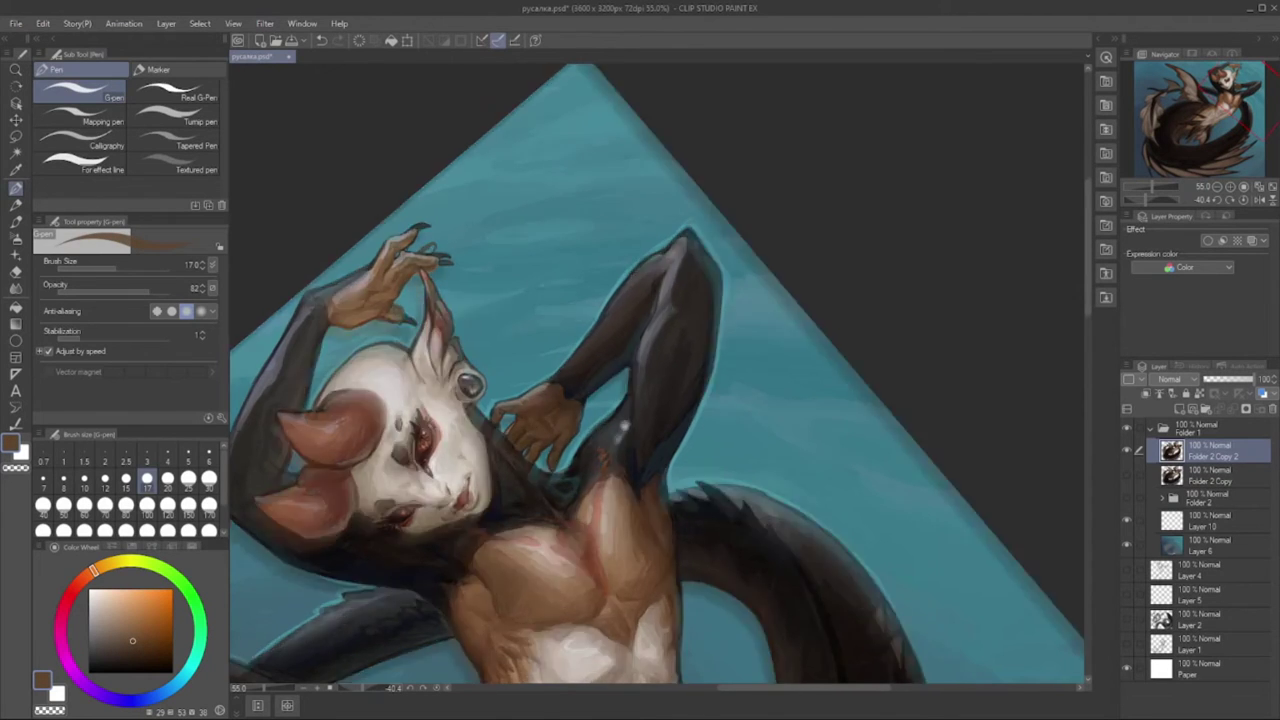
- Shade the forearm, elbow and upper arm of the bent arm behind the head with sampled dark tones
alt+click(645, 312)
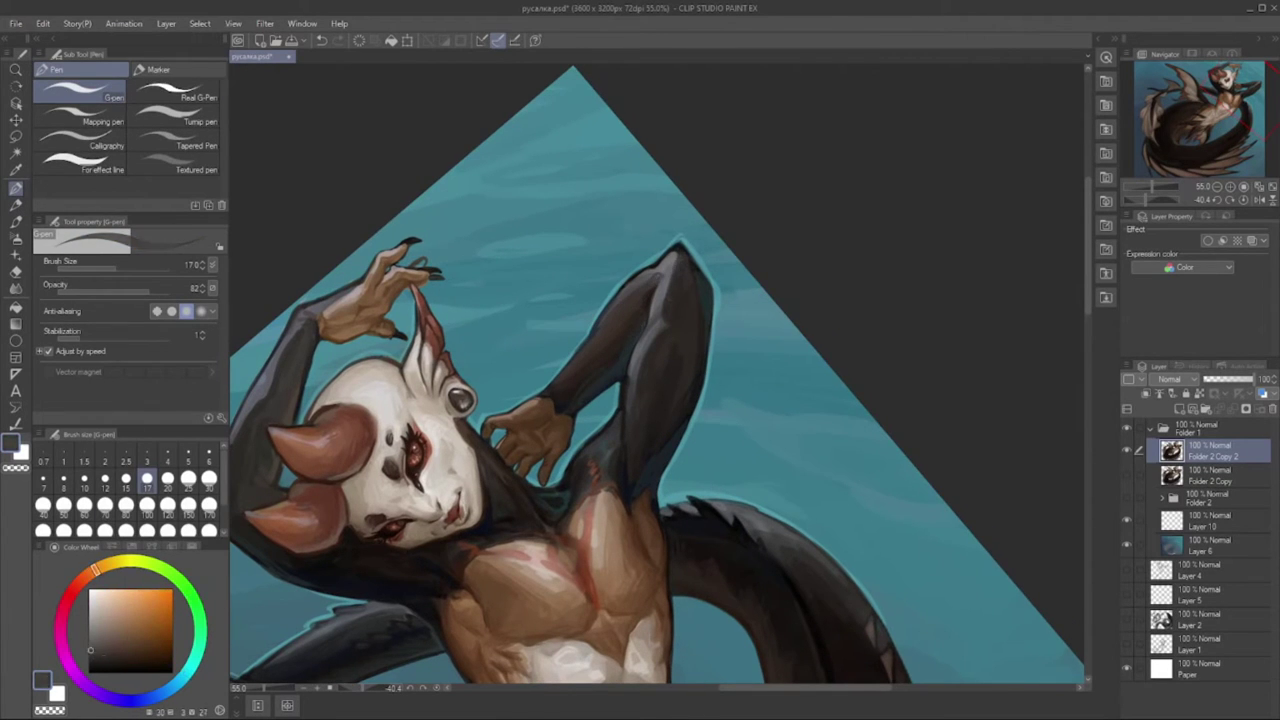
alt+click(679, 261)
alt+click(644, 272)
alt+click(650, 342)
alt+click(560, 440)
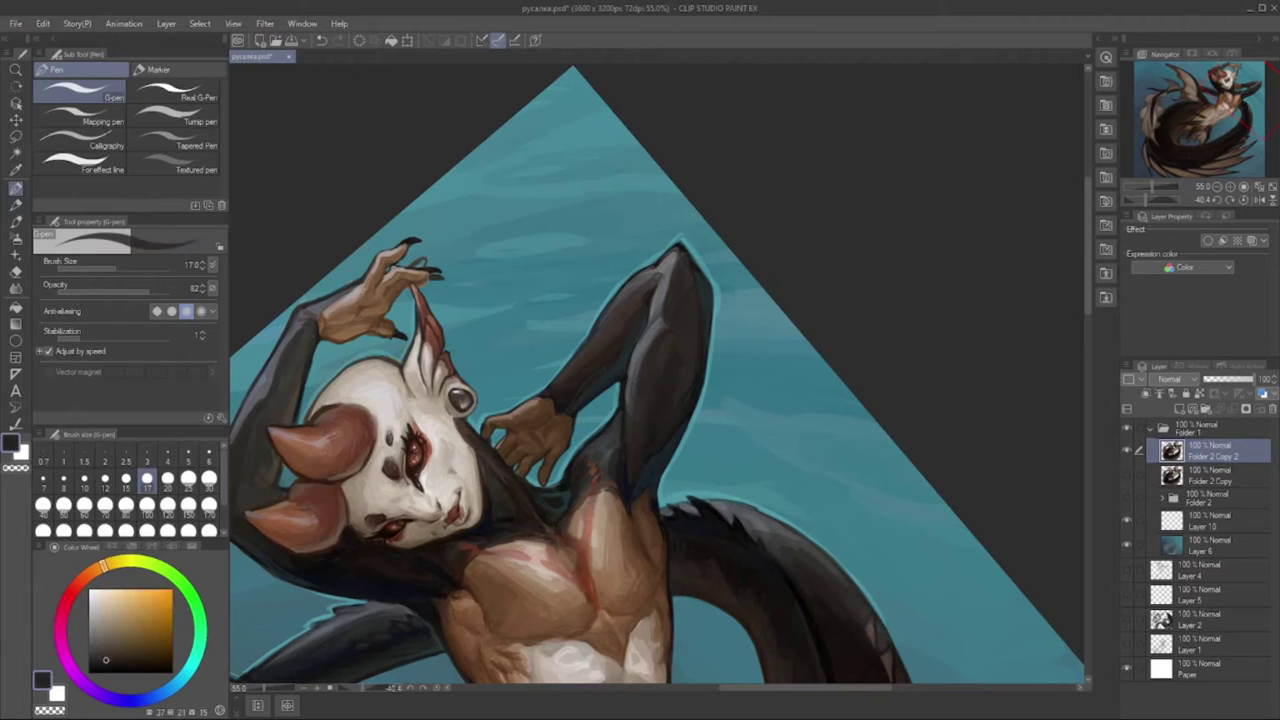
alt+click(632, 479)
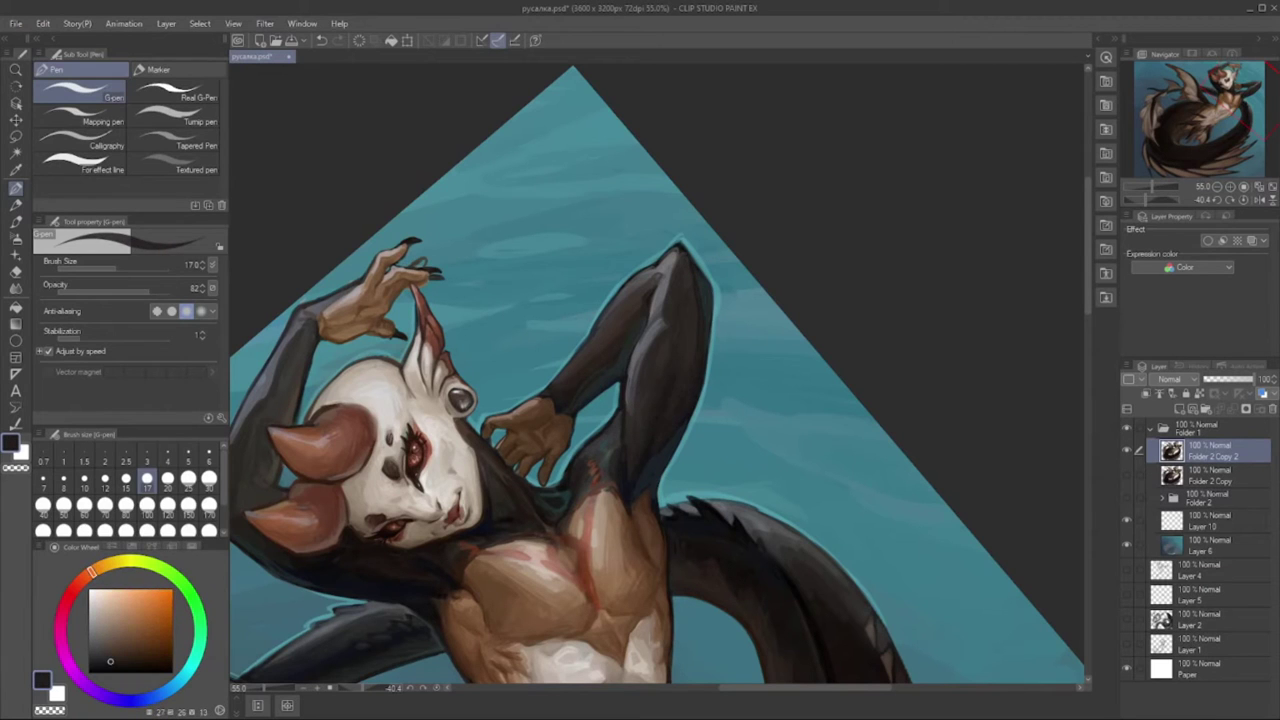
alt+click(684, 368)
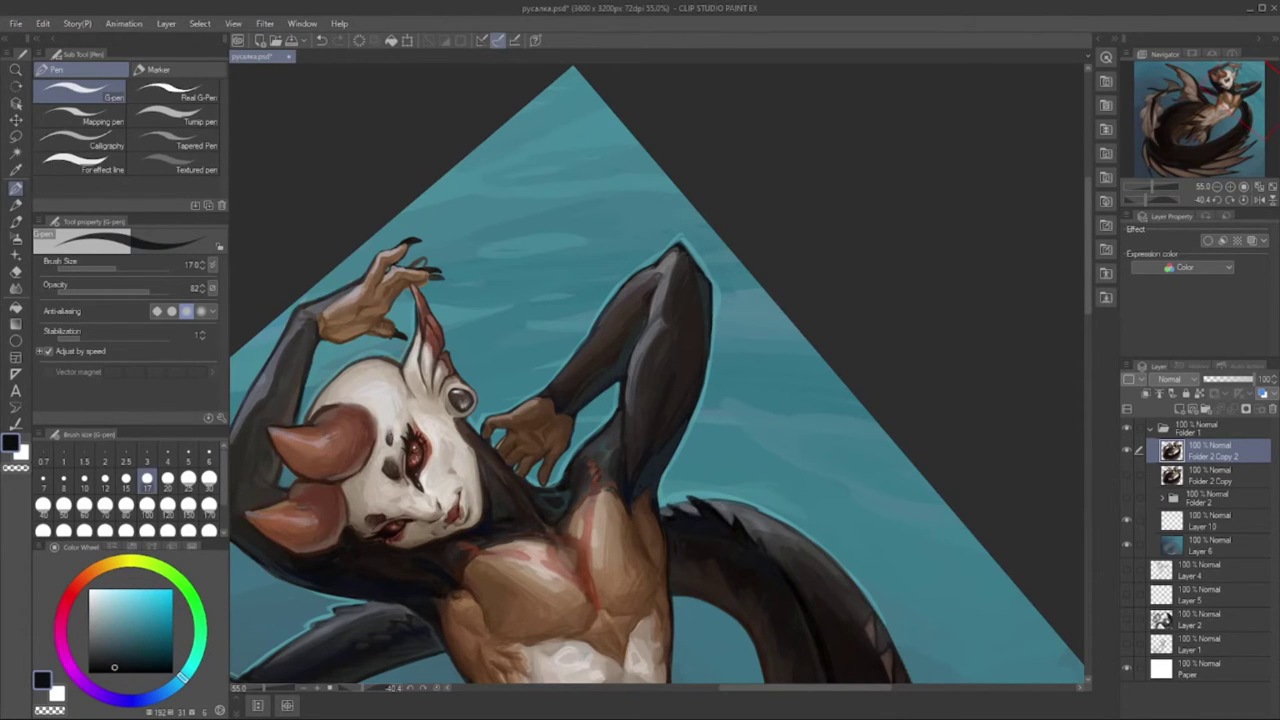
- Refine the arm raised over the head with sampled grey-brown and near-black tones
drag(600, 400, 665, 350)
alt+click(364, 352)
alt+click(364, 352)
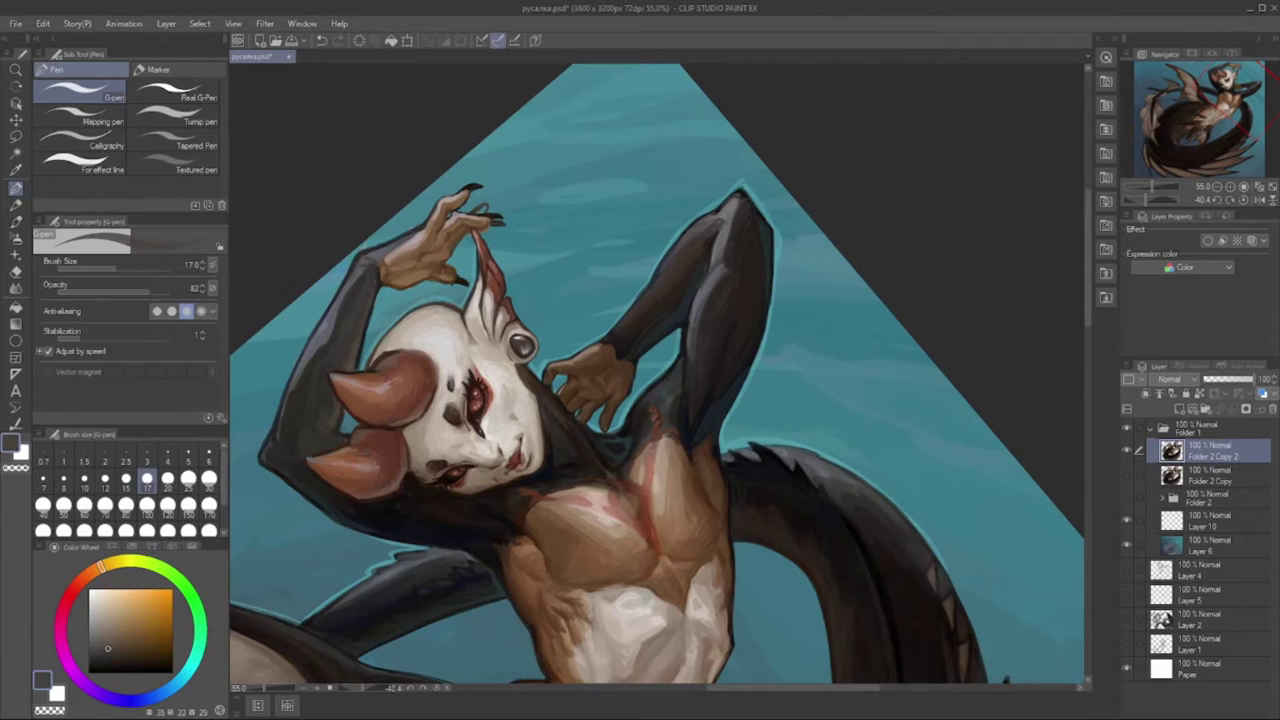
alt+click(336, 395)
alt+click(366, 338)
alt+click(373, 310)
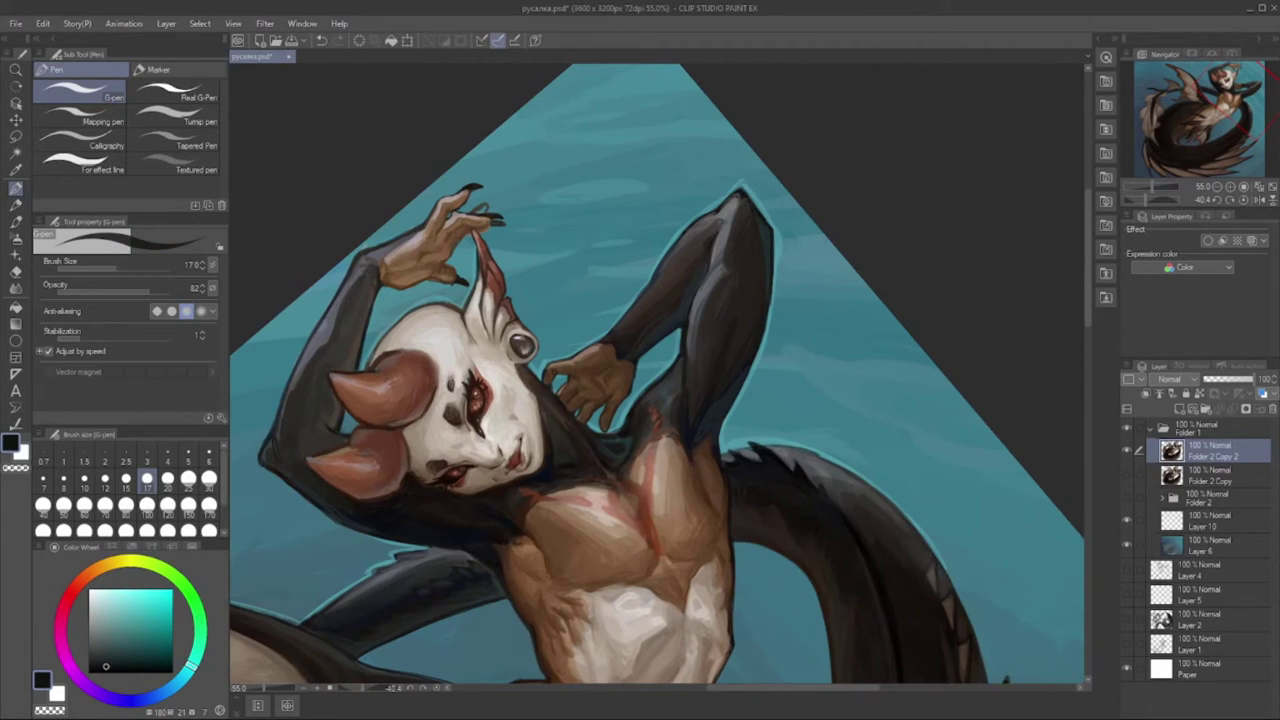
- Blend the neck, shoulder and upper chest transitions with sampled dark tones
key(ctrl+@)
alt+click(589, 395)
alt+click(686, 376)
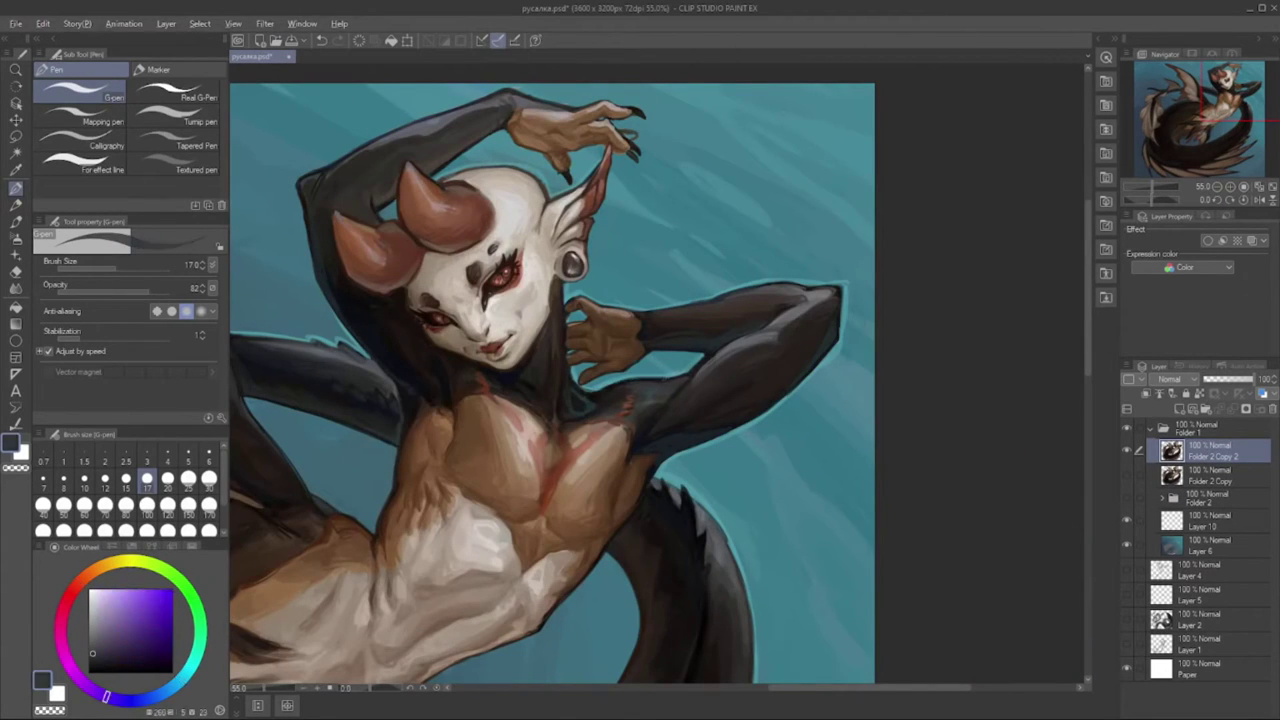
alt+click(557, 471)
drag(560, 380, 578, 324)
alt+click(520, 430)
- Duplicate the painted figure layer and shade the chest, collarbone and base of the neck with sampled dark tones
key(ctrl+alt+d)
alt+click(560, 470)
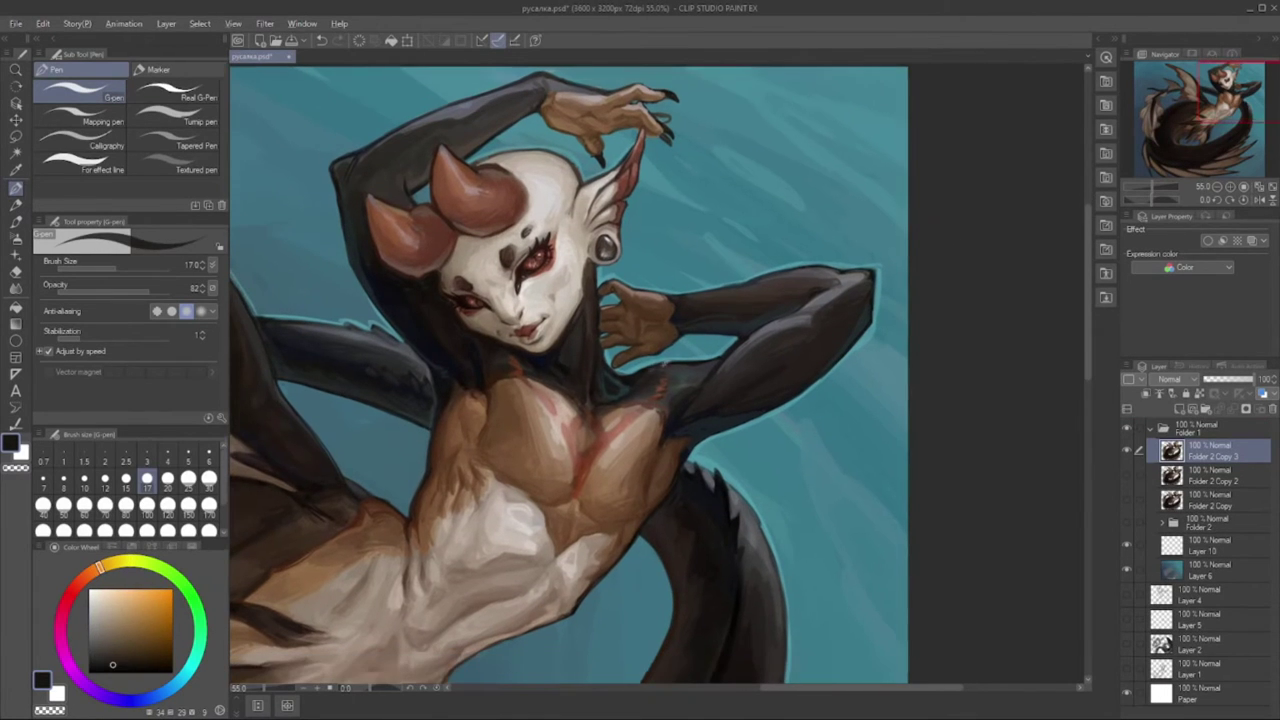
alt+click(648, 376)
alt+click(644, 372)
alt+click(572, 385)
- Shade the shoulder of the bent arm with sampled dark tones, enlarging the brush to size 25
drag(740, 390, 735, 196)
alt+click(700, 385)
alt+click(698, 388)
alt+click(660, 406)
key(bracketright)
key(bracketright)
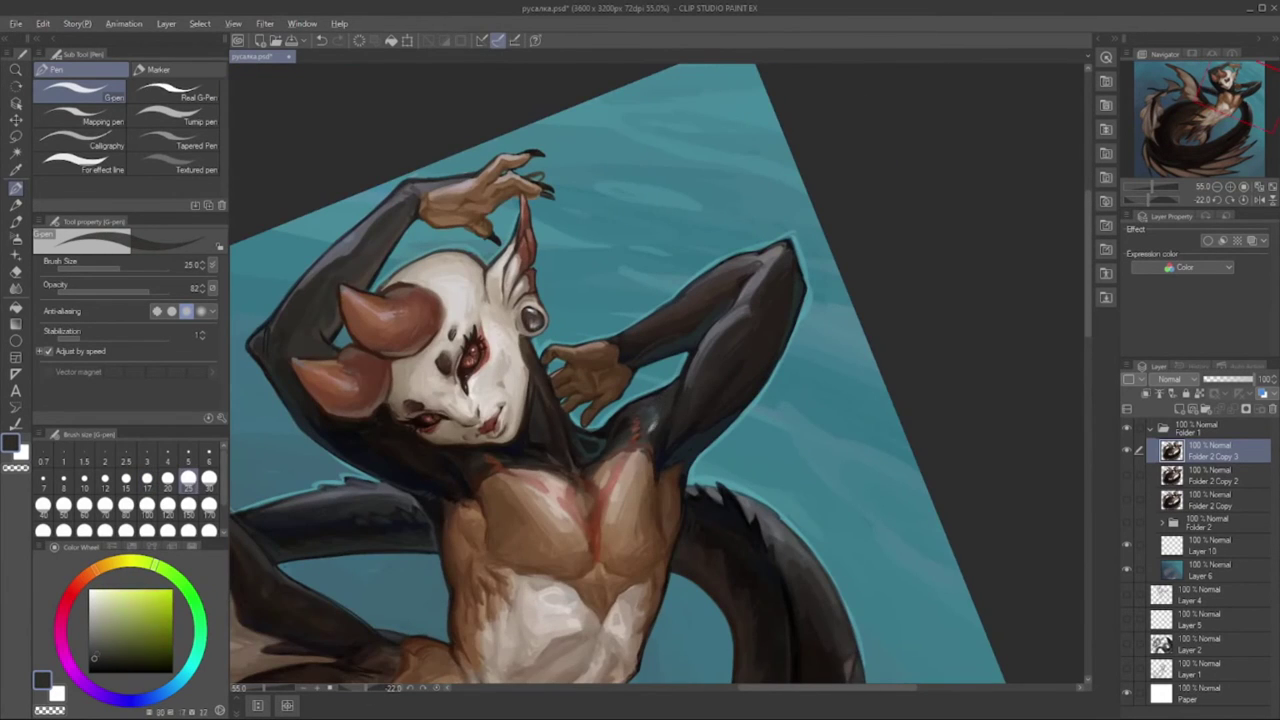
alt+click(652, 425)
- Blend the chest and the adjoining shoulder with sampled brown tones at size 25
mouse_move(652, 425)
mouse_down()
mouse_move(650, 225)
mouse_move(710, 123)
mouse_up()
alt+click(650, 225)
alt+click(650, 225)
alt+click(654, 213)
alt+click(710, 123)
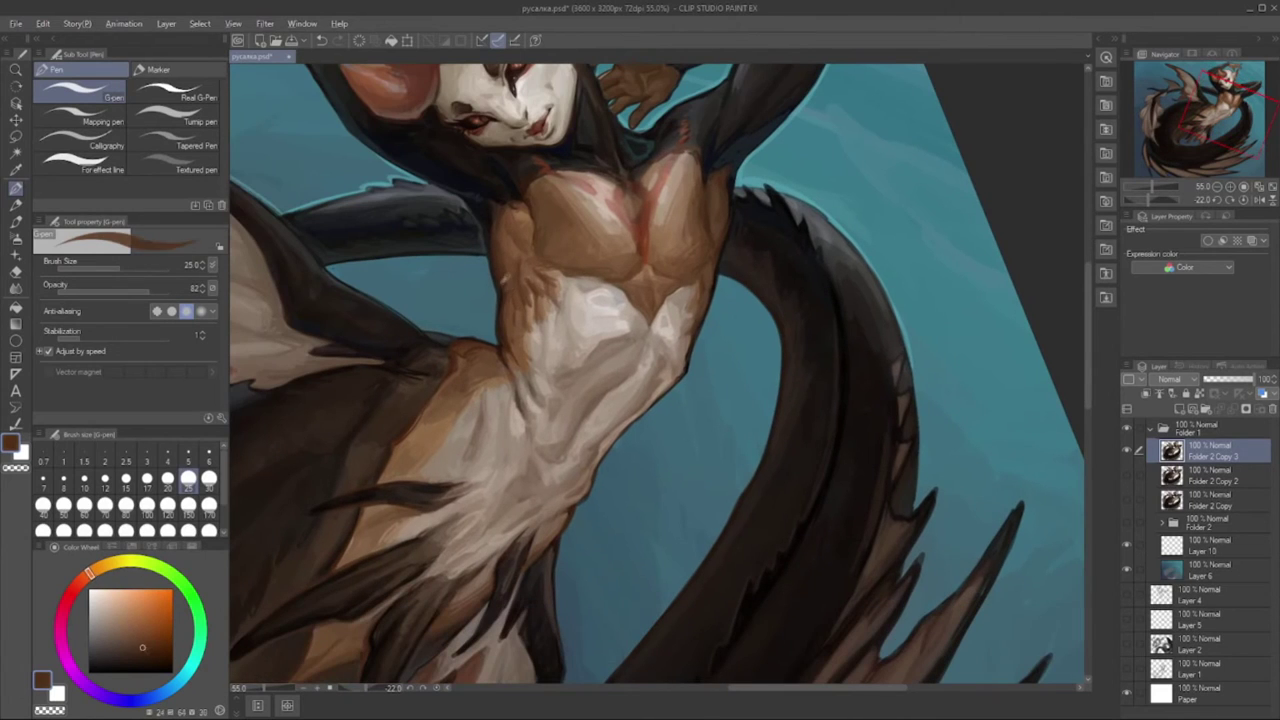
- Blend the waist, hip and belly with sampled brown and beige tones, undoing one stray stroke
alt+click(516, 344)
drag(516, 344, 498, 262)
alt+click(496, 324)
alt+click(496, 324)
alt+click(498, 262)
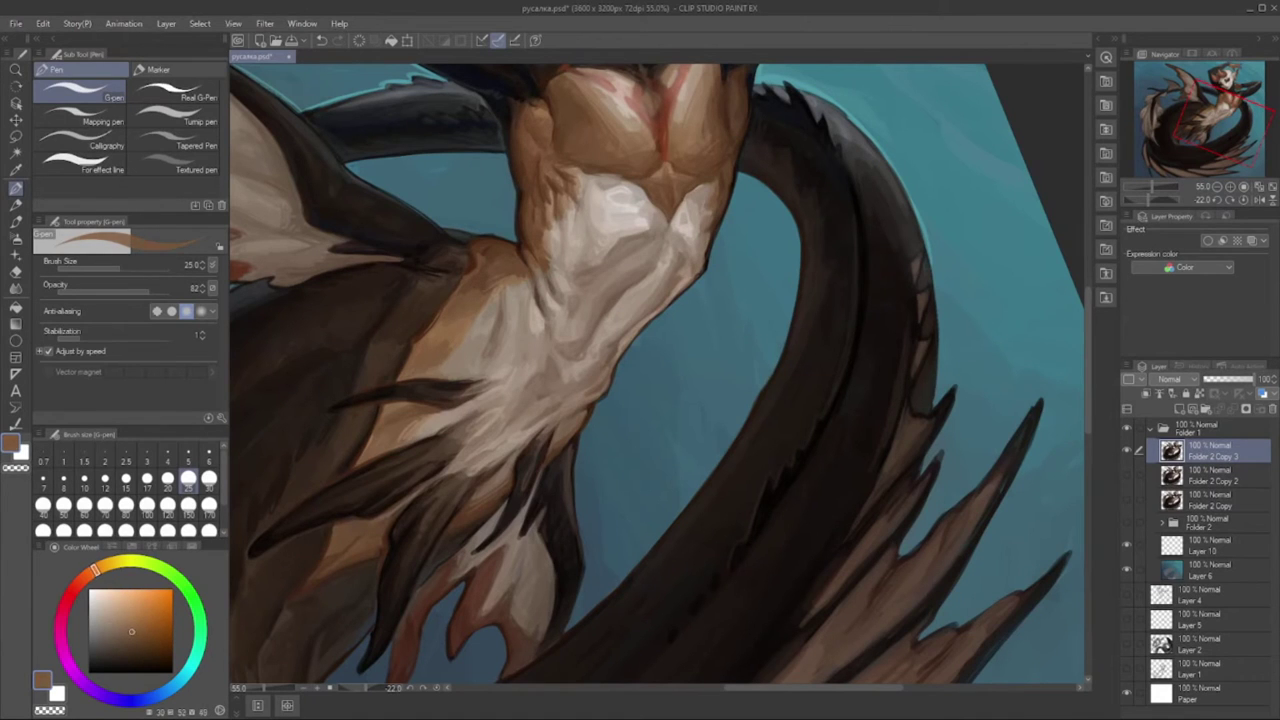
key(ctrl+z)
alt+click(529, 339)
drag(525, 353, 586, 370)
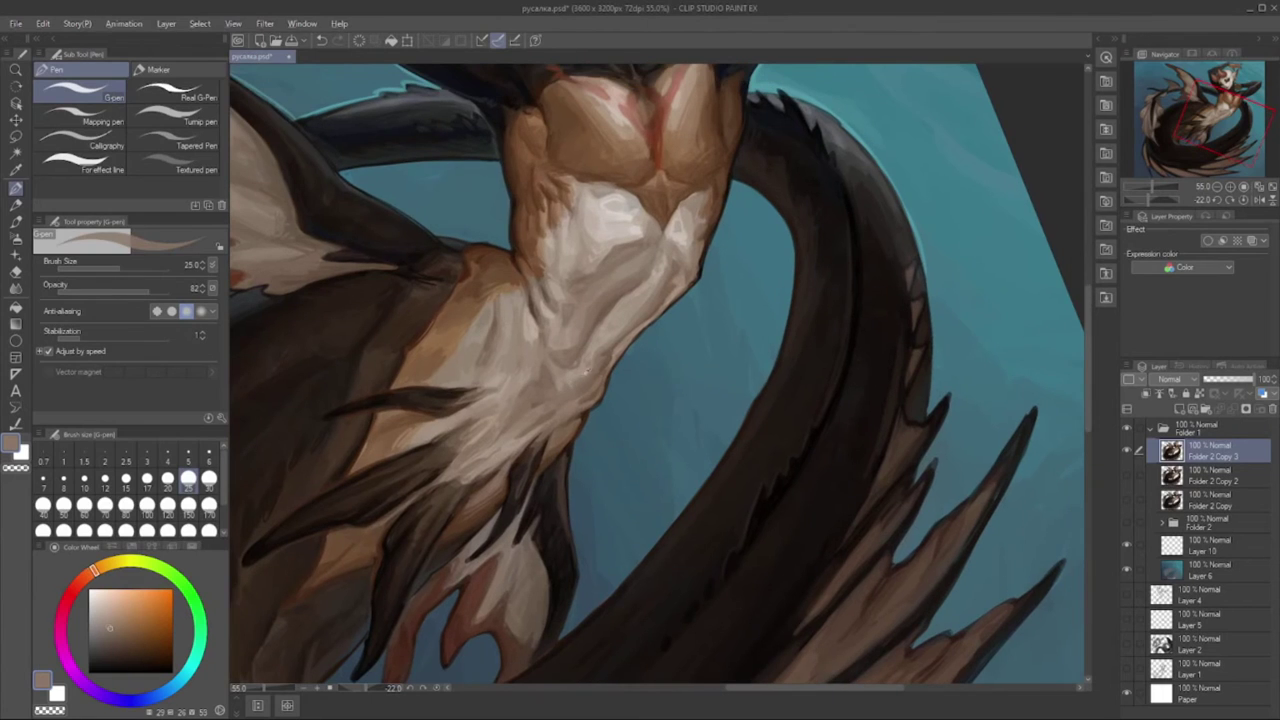
- Refine the dark spikes below the belly and the adjoining tail side with sampled dark brown tones
drag(395, 414, 435, 378)
alt+click(435, 378)
alt+click(440, 420)
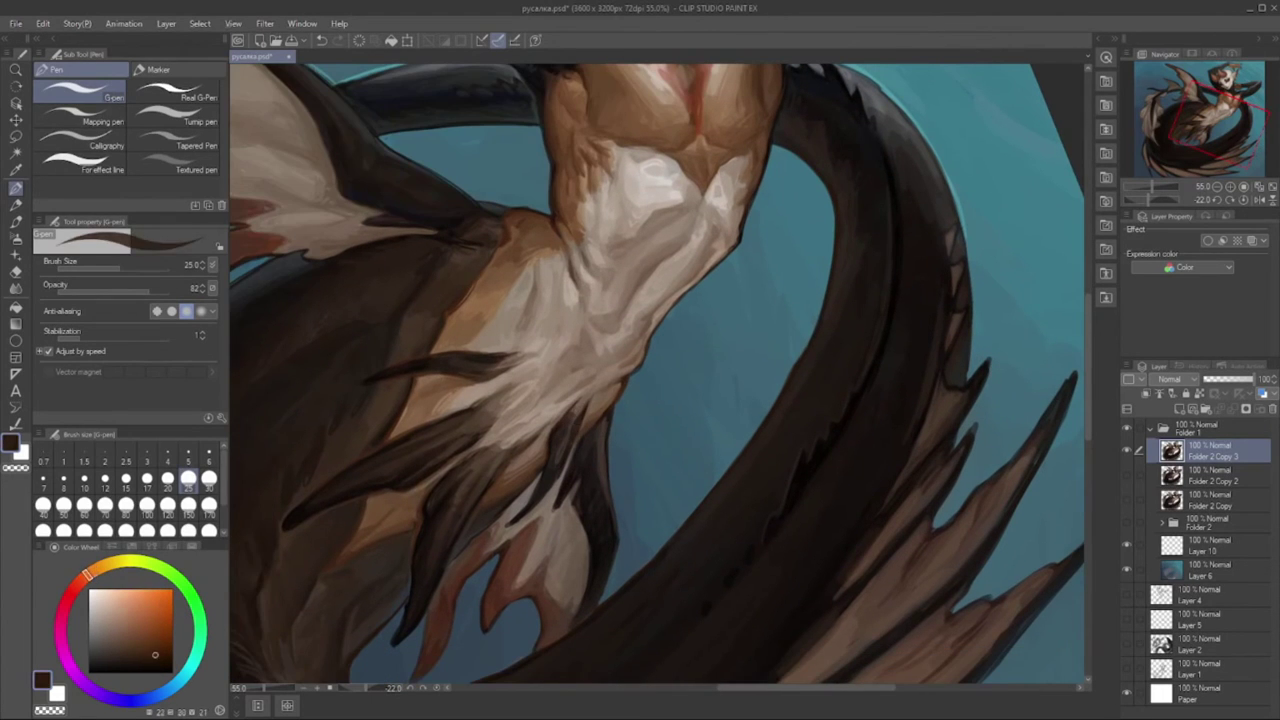
drag(450, 520, 465, 476)
alt+click(465, 484)
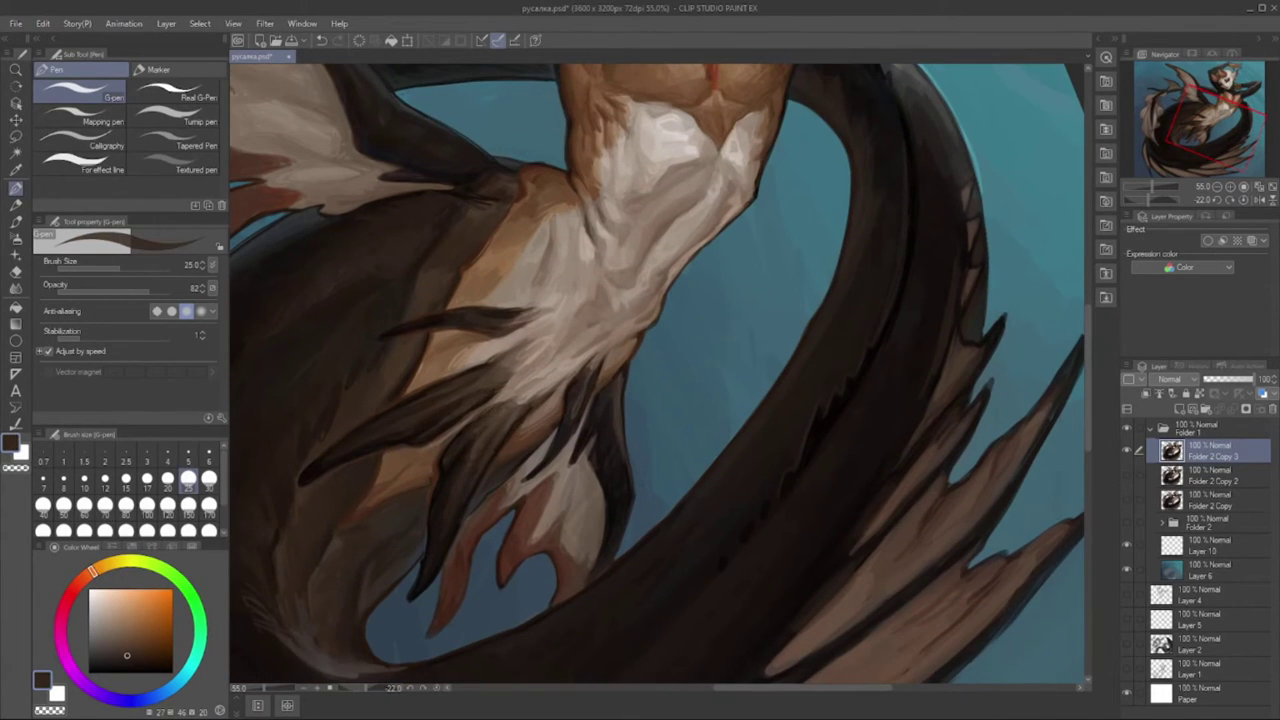
alt+click(379, 544)
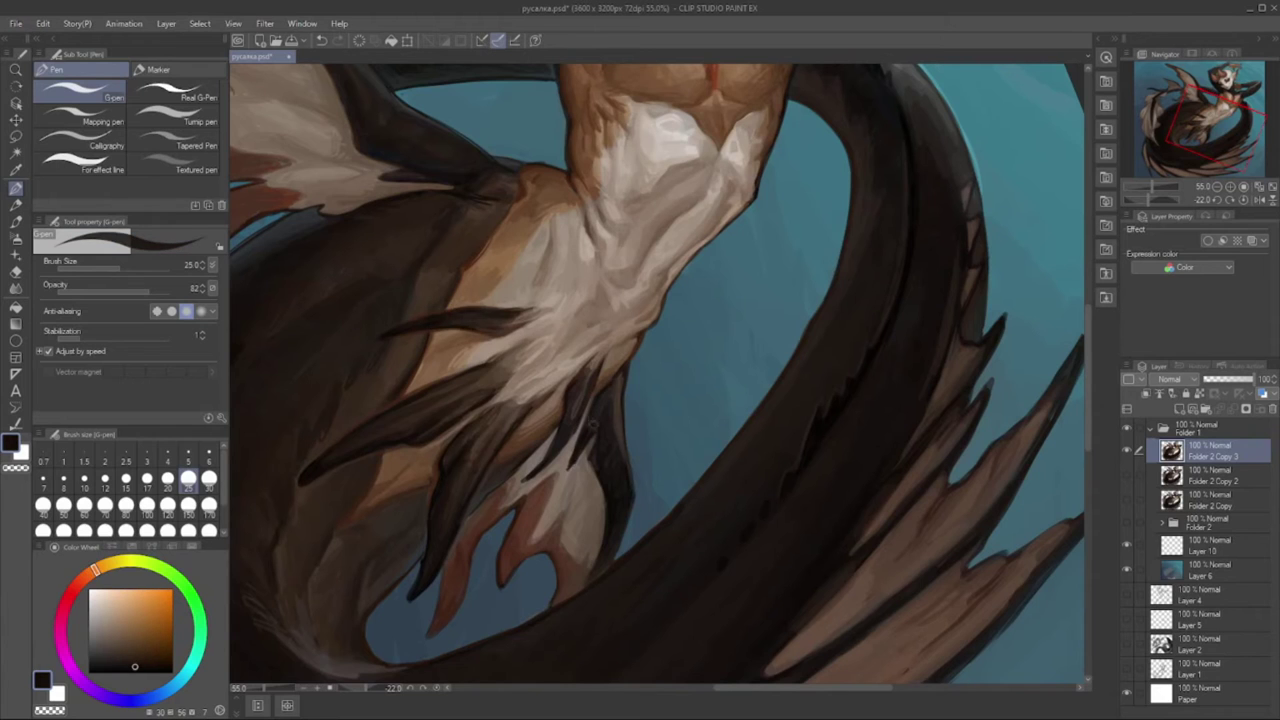
- Shade the small pelvic fin and its dark edges with sampled dark and brown tones, lowering the brush opacity
drag(593, 425, 560, 470)
alt+click(650, 490)
drag(650, 490, 620, 500)
alt+click(424, 520)
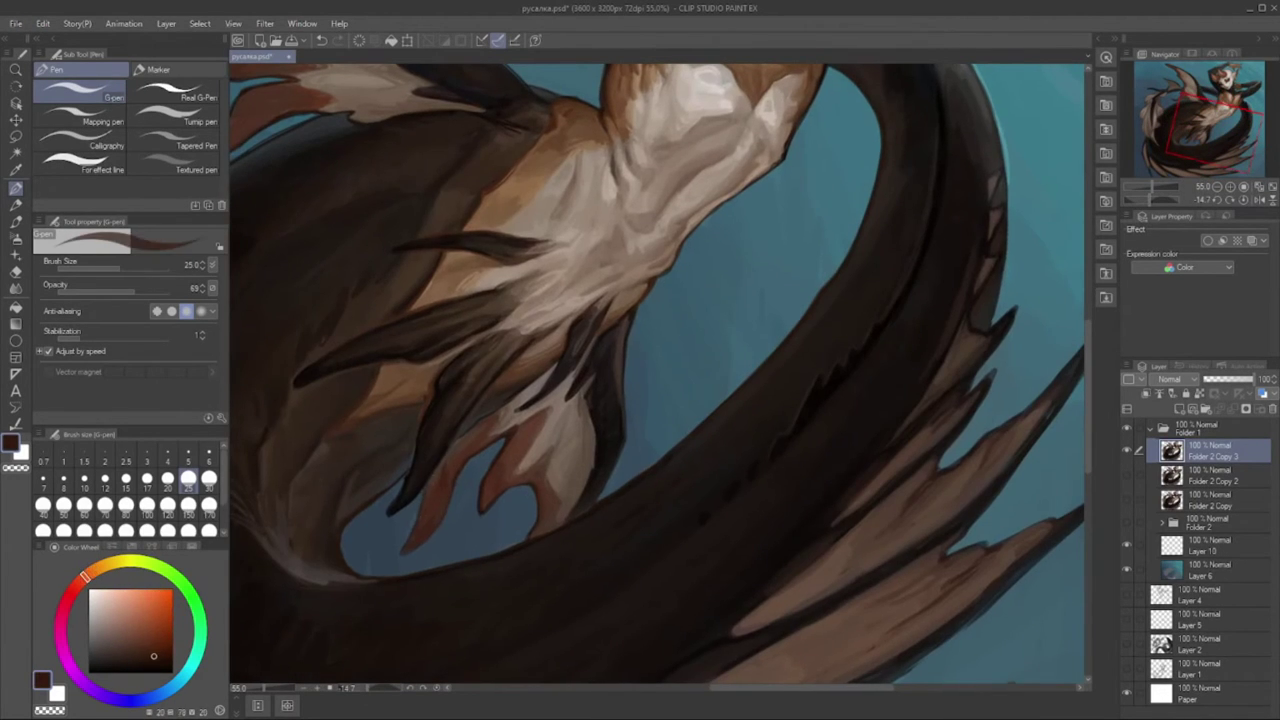
alt+click(556, 428)
mouse_move(424, 520)
mouse_down()
mouse_move(480, 480)
mouse_move(494, 630)
mouse_up()
- Refine the dark tip of the rear tail fin and the hip area with brown and near-black tones
alt+click(711, 434)
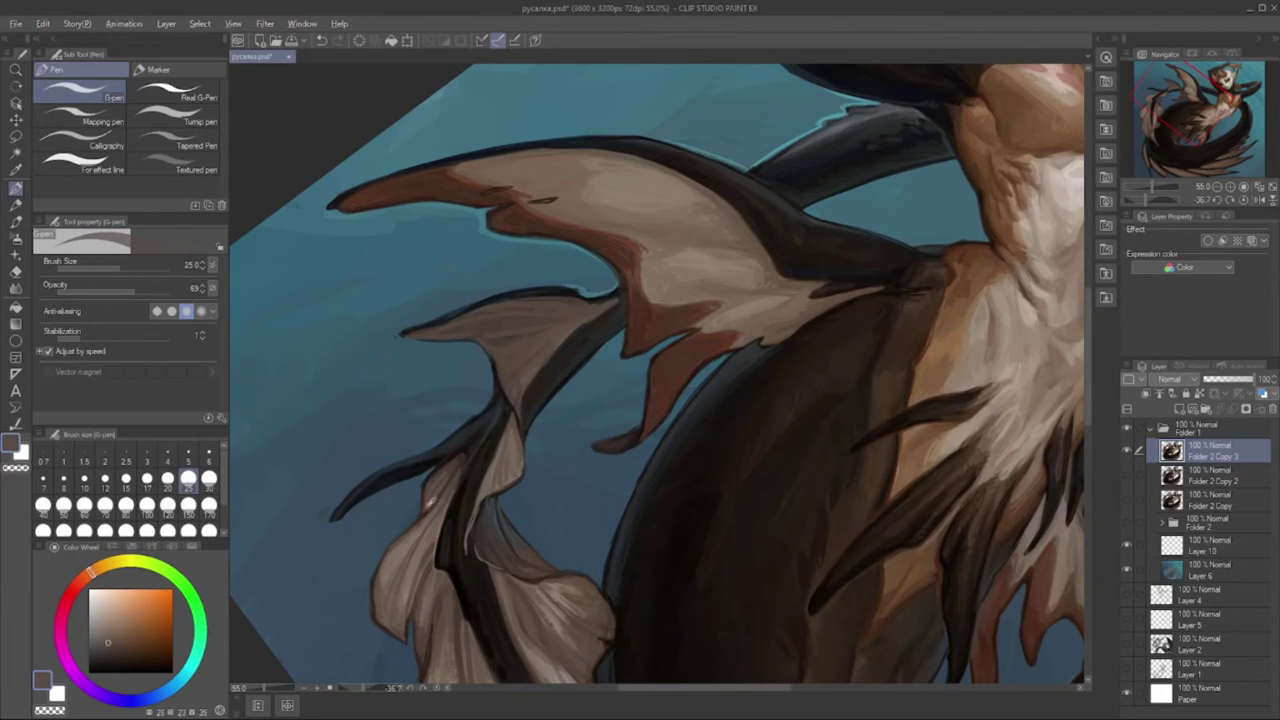
alt+click(355, 513)
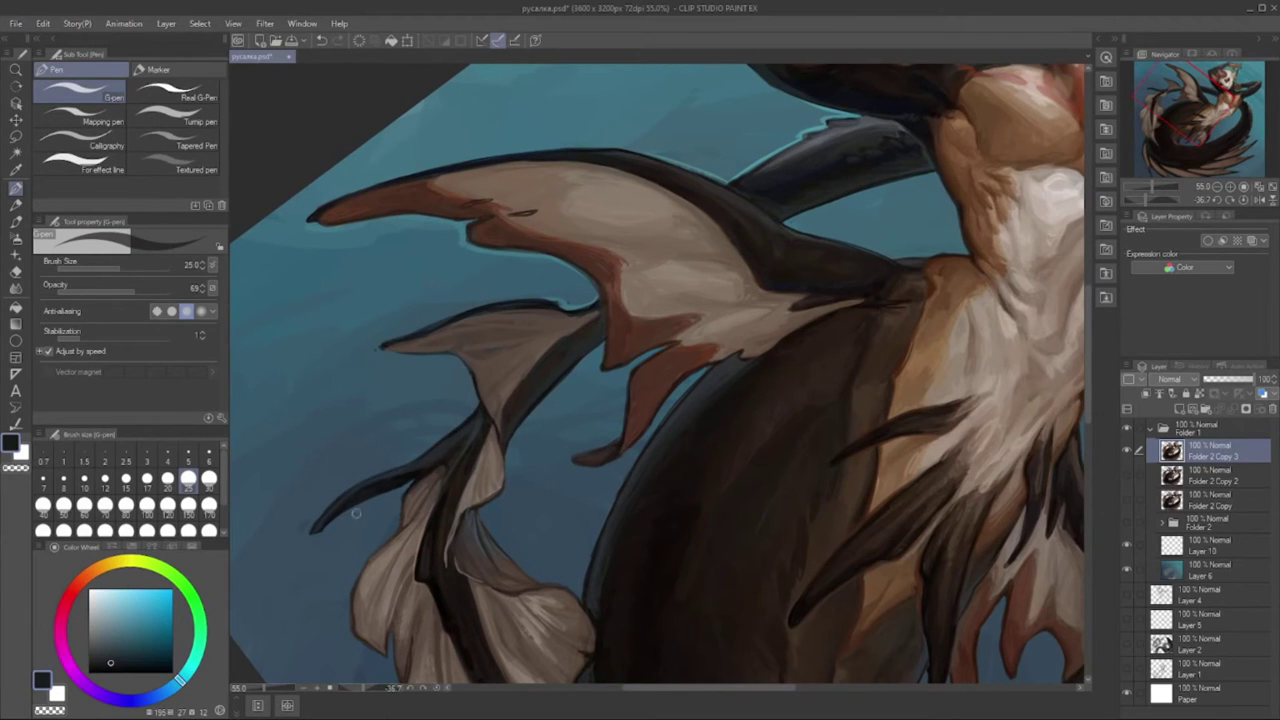
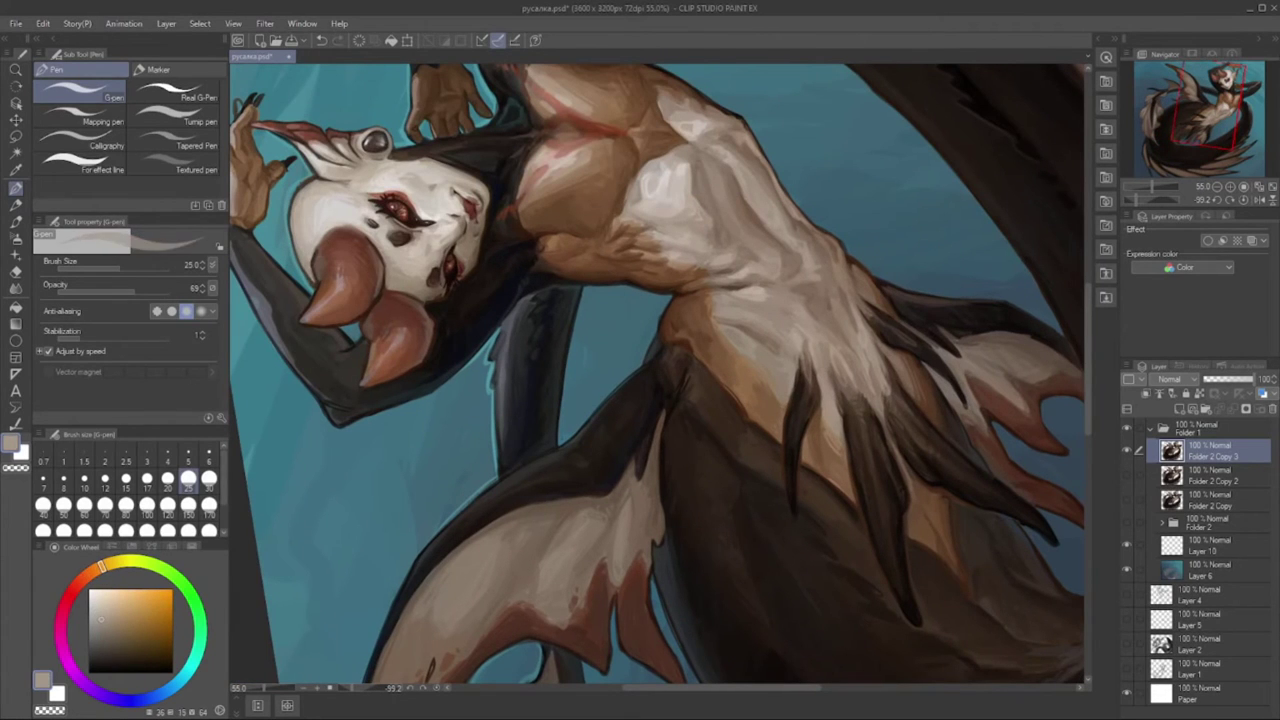
drag(84, 578, 99, 568)
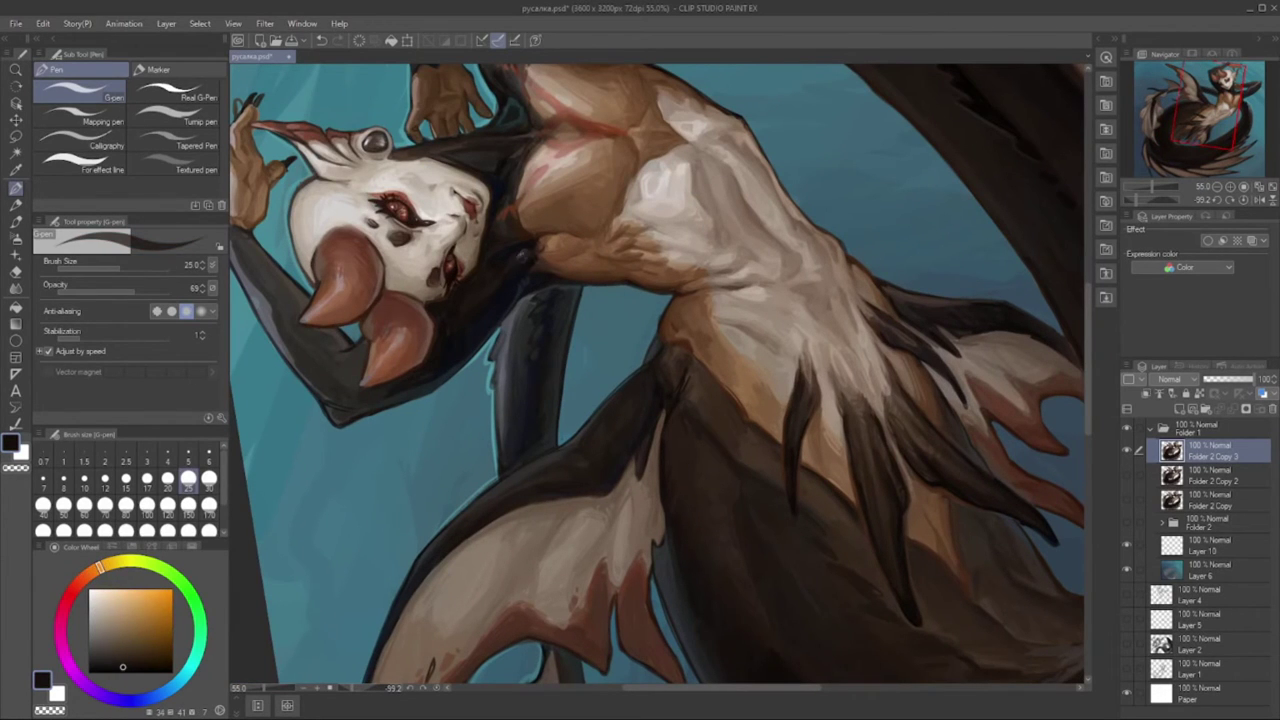
click(118, 657)
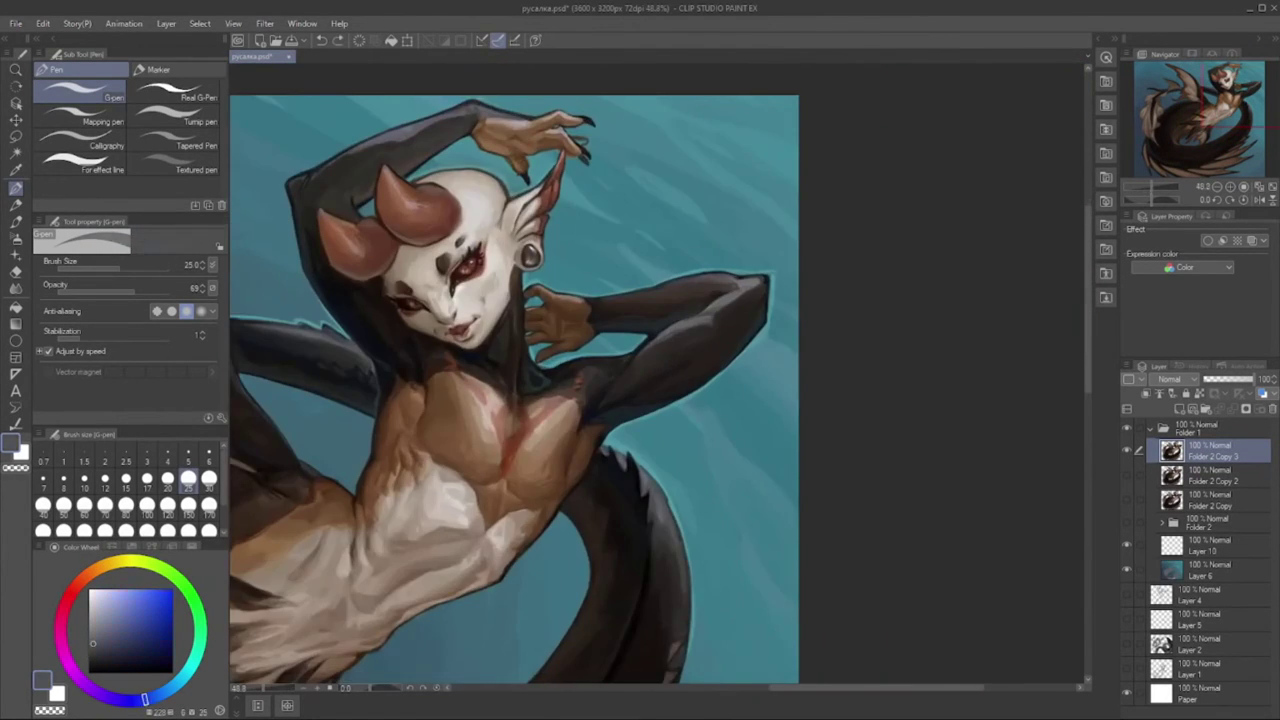
- Refine the shoulder, raised hand and bent arm with sampled brown and dark tones
drag(597, 370, 569, 383)
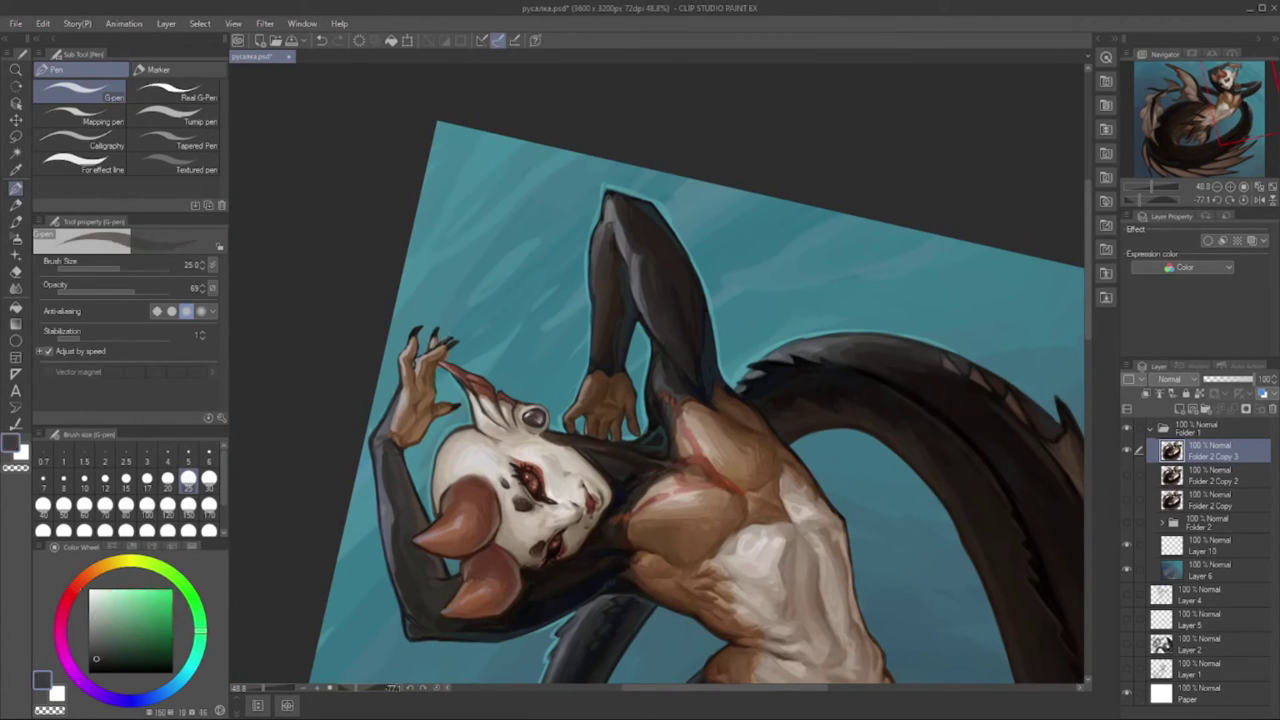
alt+click(432, 384)
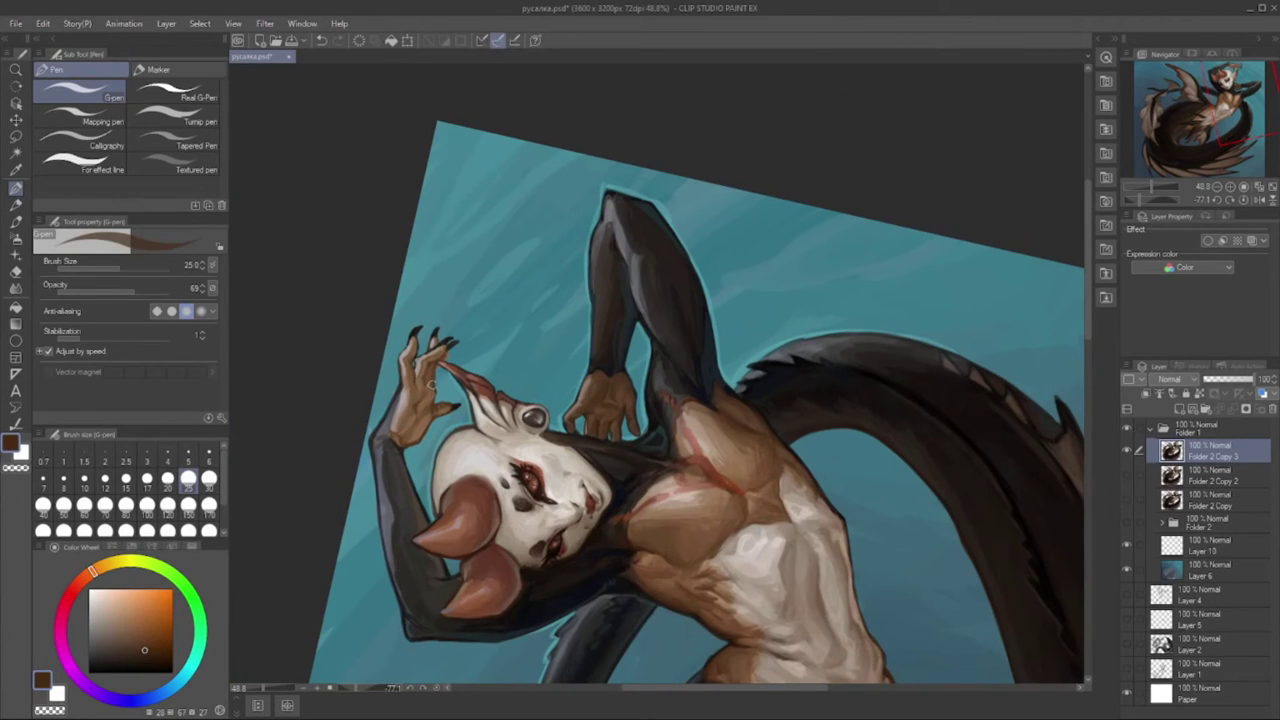
alt+click(423, 353)
alt+click(597, 238)
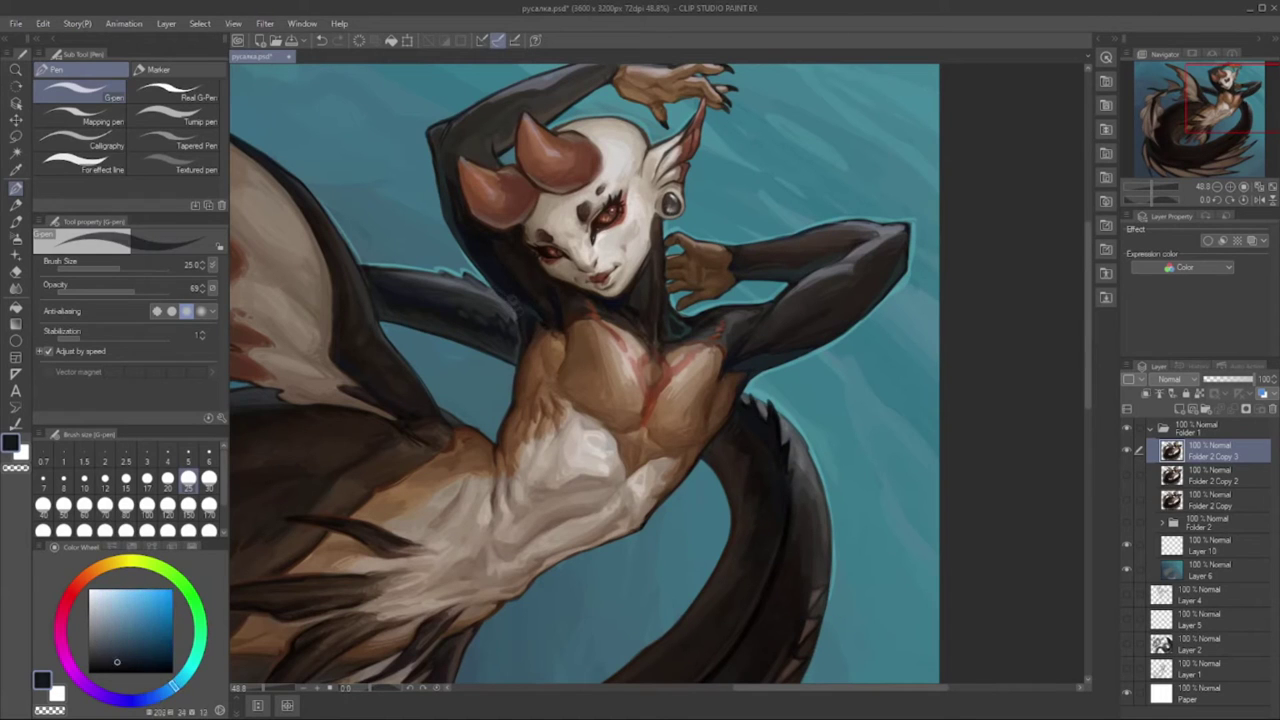
alt+click(798, 330)
alt+click(766, 393)
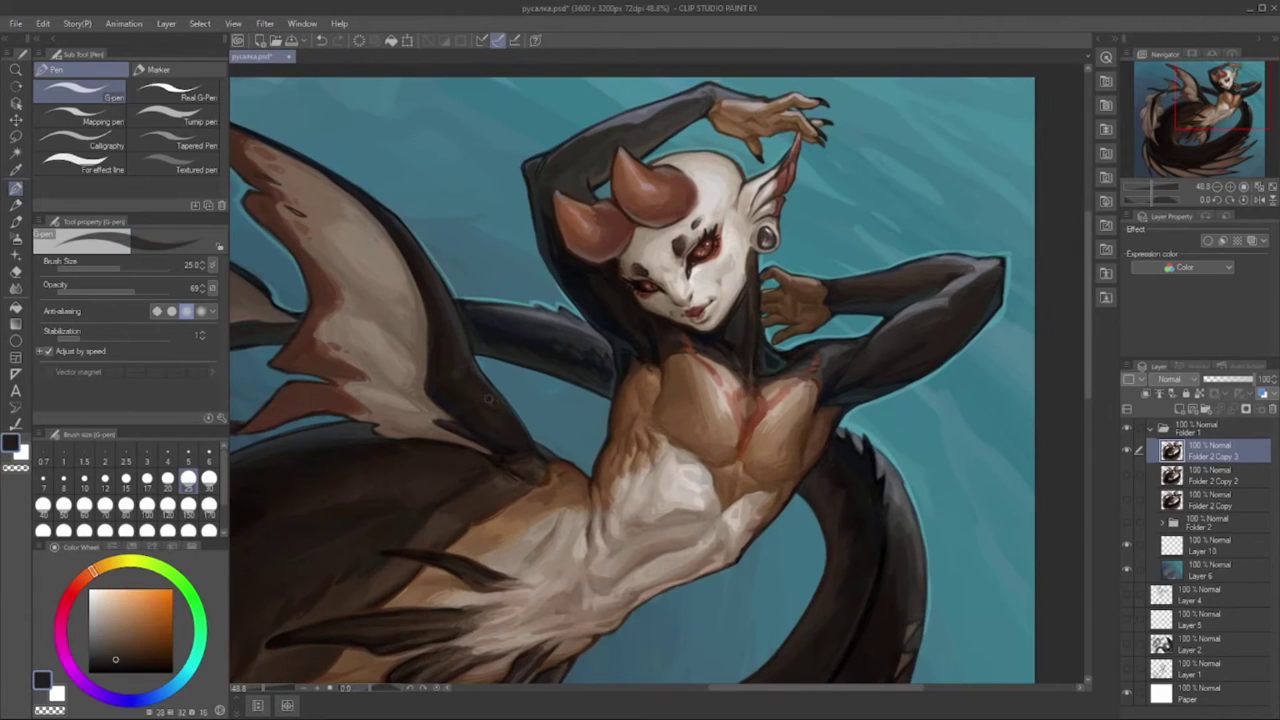
- Blend the hip fin's dark base and the small pelvic fin's reddish membrane with sampled browns, lowering opacity to 59
alt+click(468, 395)
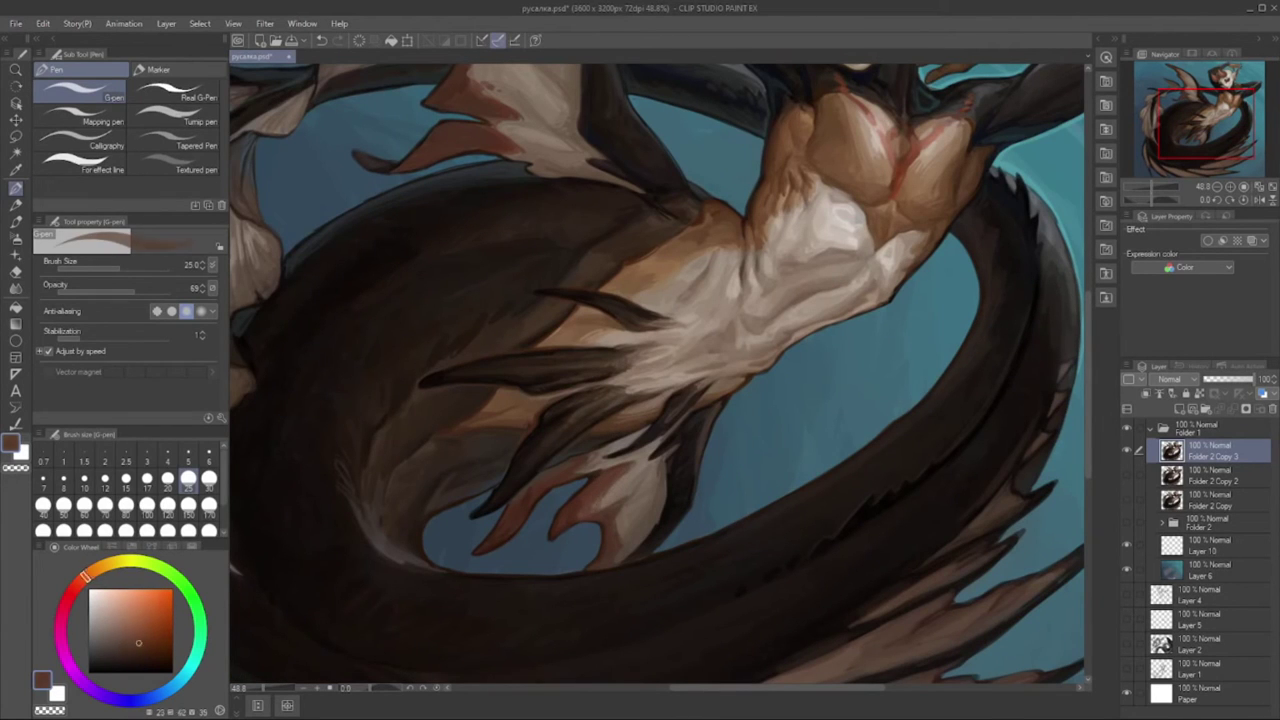
alt+click(632, 453)
alt+click(628, 470)
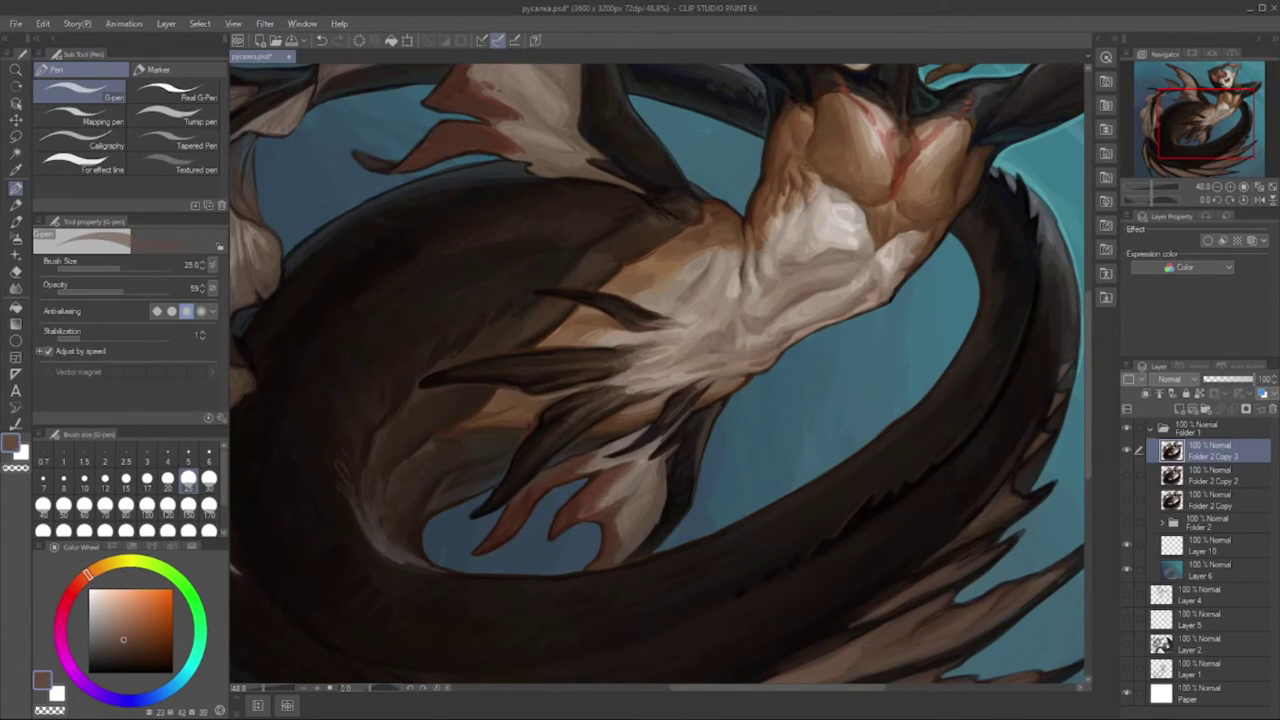
alt+click(624, 500)
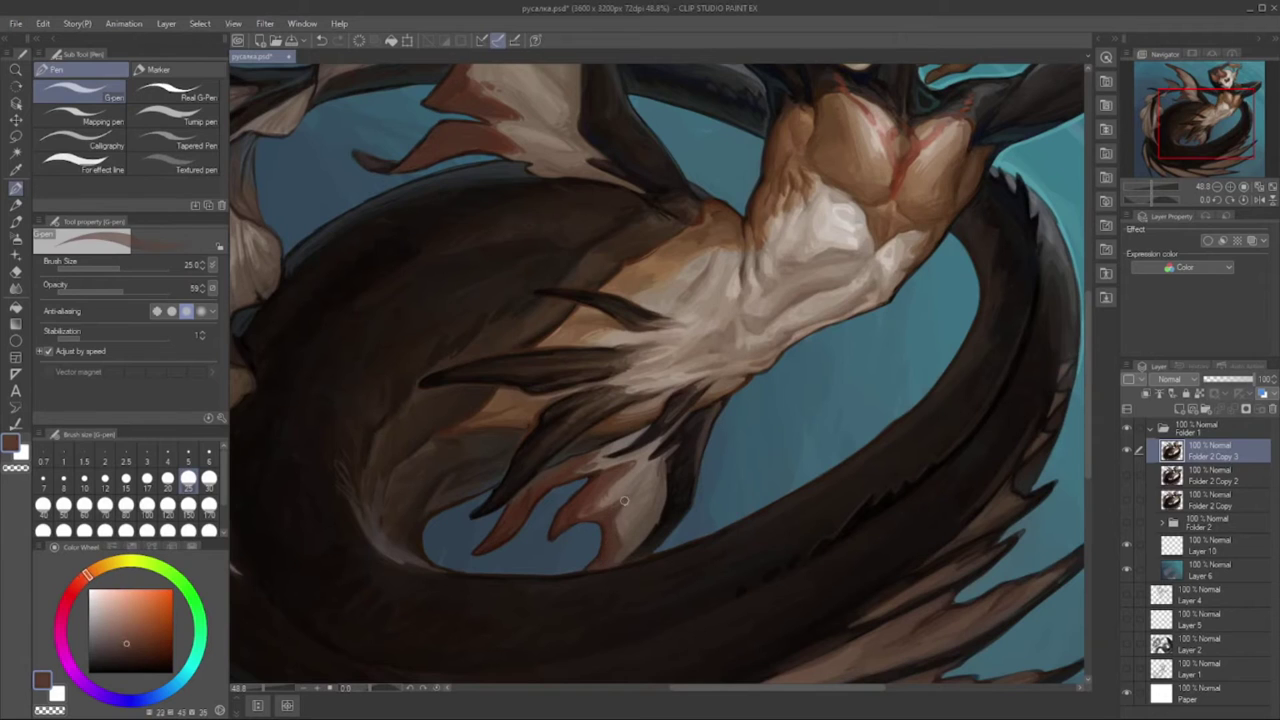
alt+click(620, 548)
alt+click(484, 545)
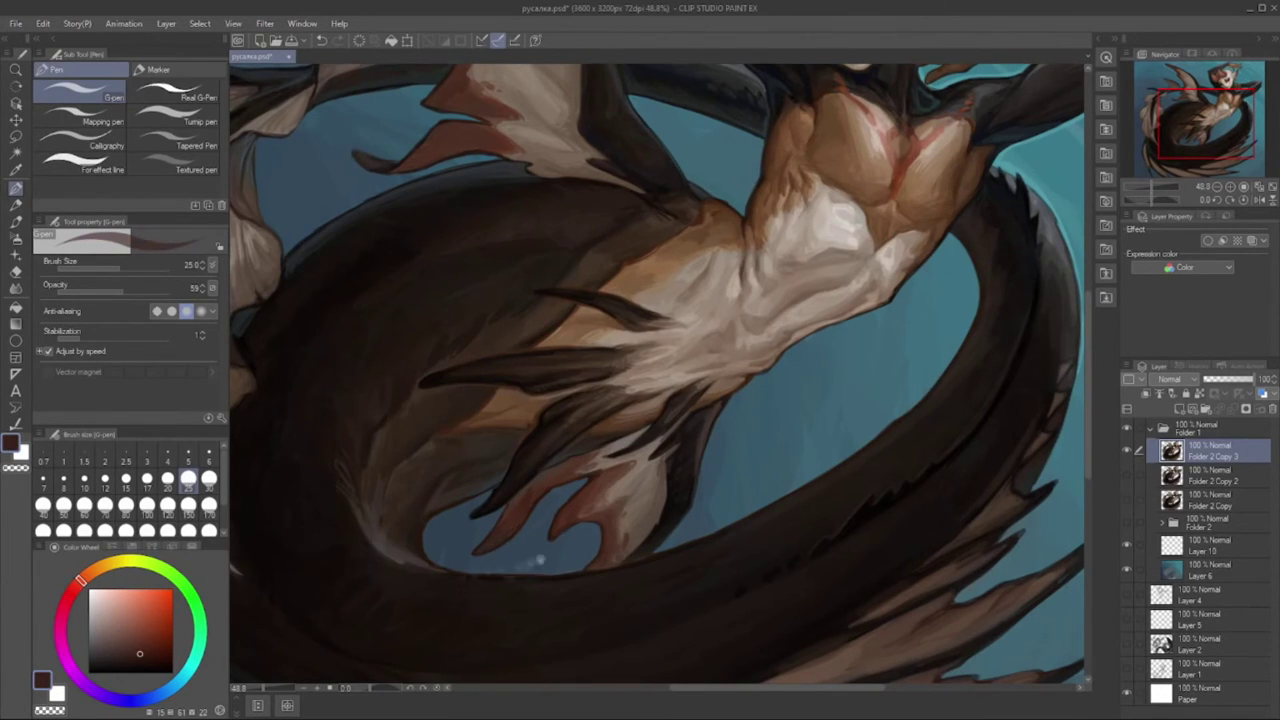
- Reduce the brush size to 20 and refine the outer edges and inner lobe of the pale ruffled tail fin with sampled browns
drag(537, 559, 712, 464)
key(bracketleft)
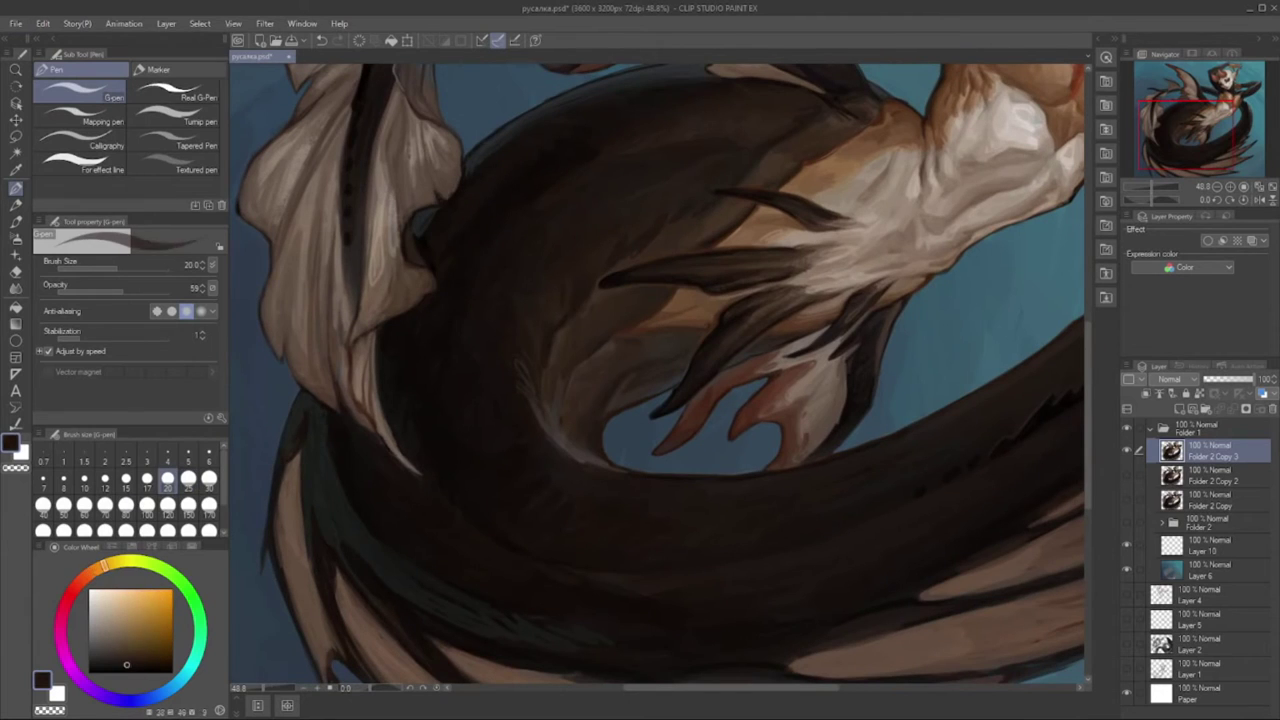
alt+click(276, 238)
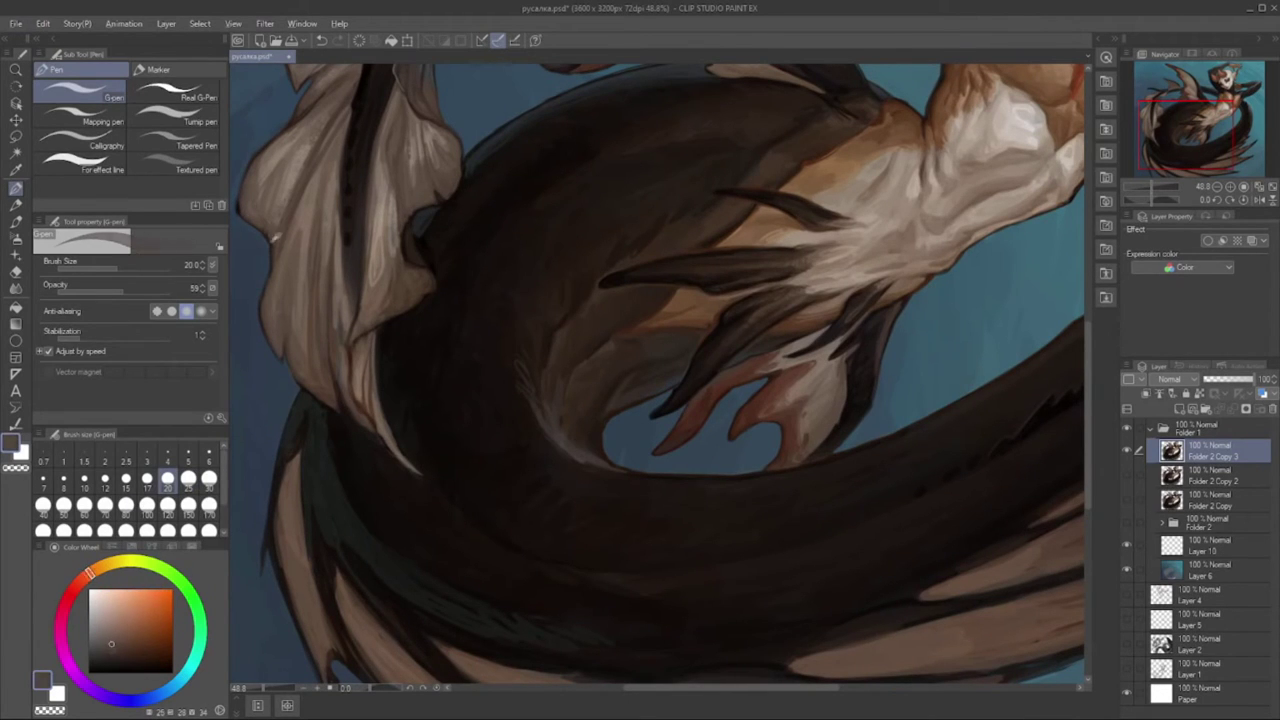
alt+click(322, 300)
drag(385, 155, 385, 177)
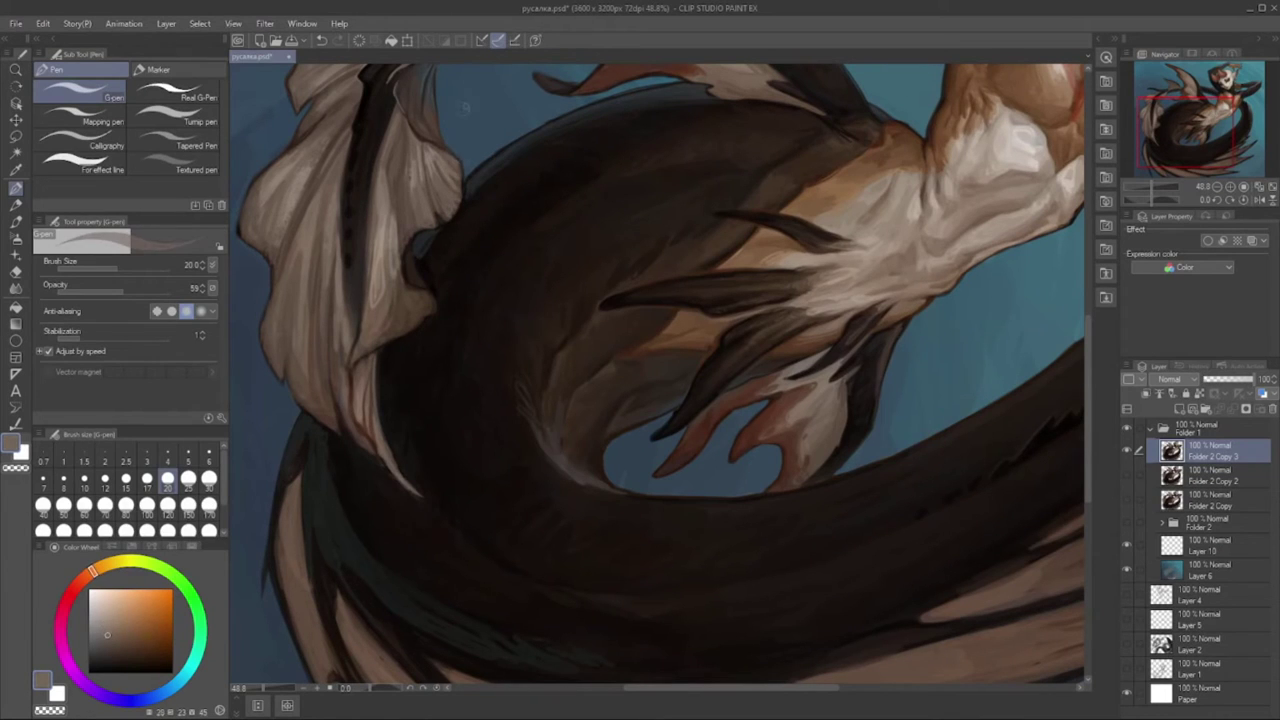
alt+click(478, 166)
alt+click(404, 266)
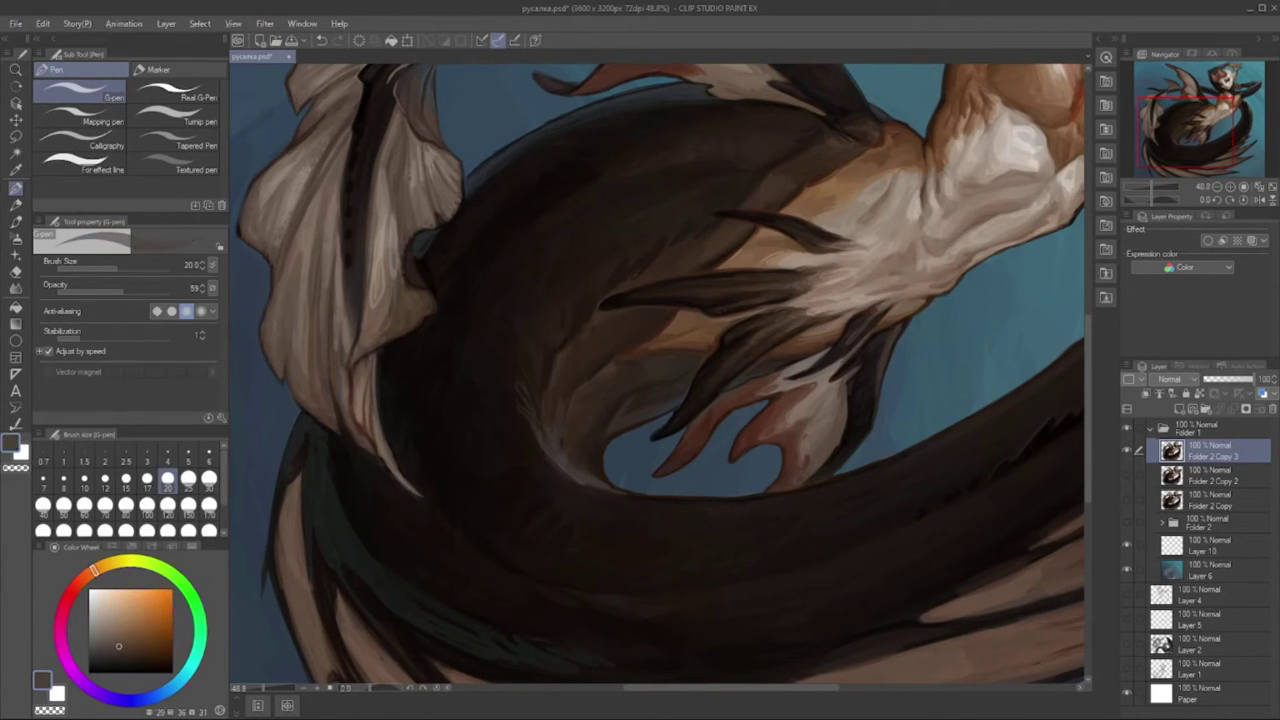
alt+click(431, 306)
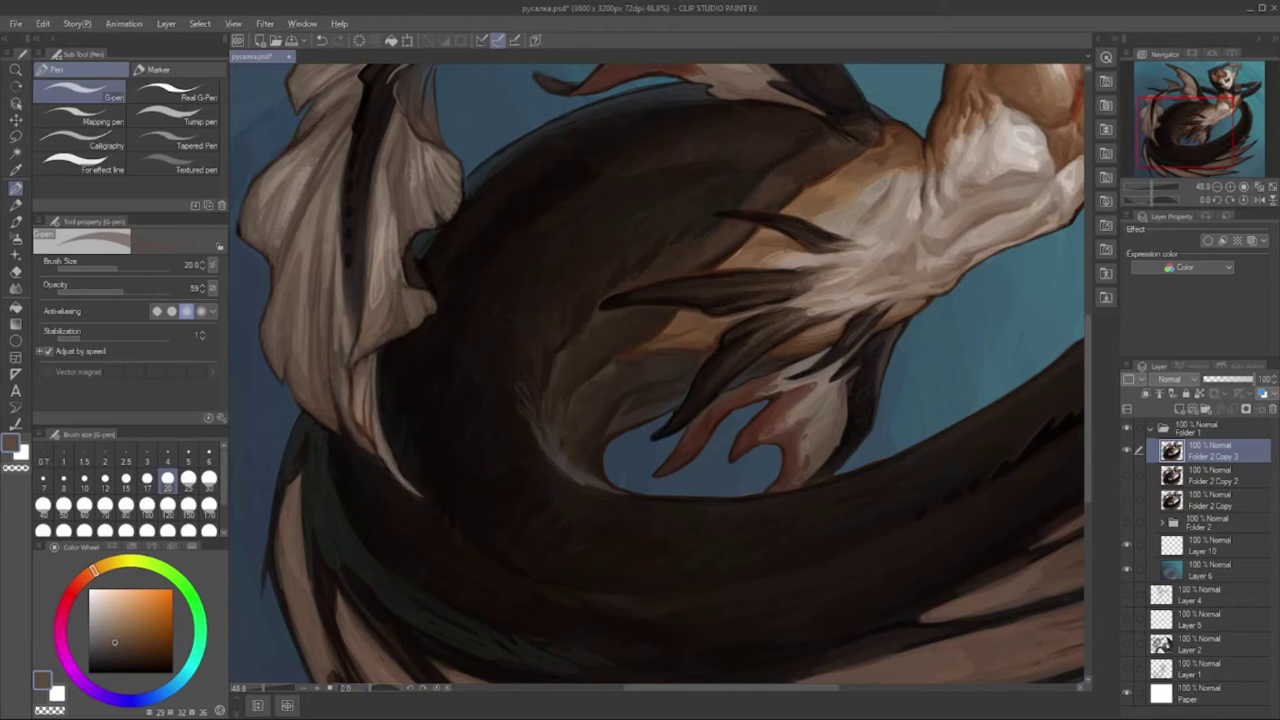
- Blend the ruffled tail fin's lower folds and dark central spine with sampled brown and near-black tones
alt+click(376, 308)
alt+click(373, 343)
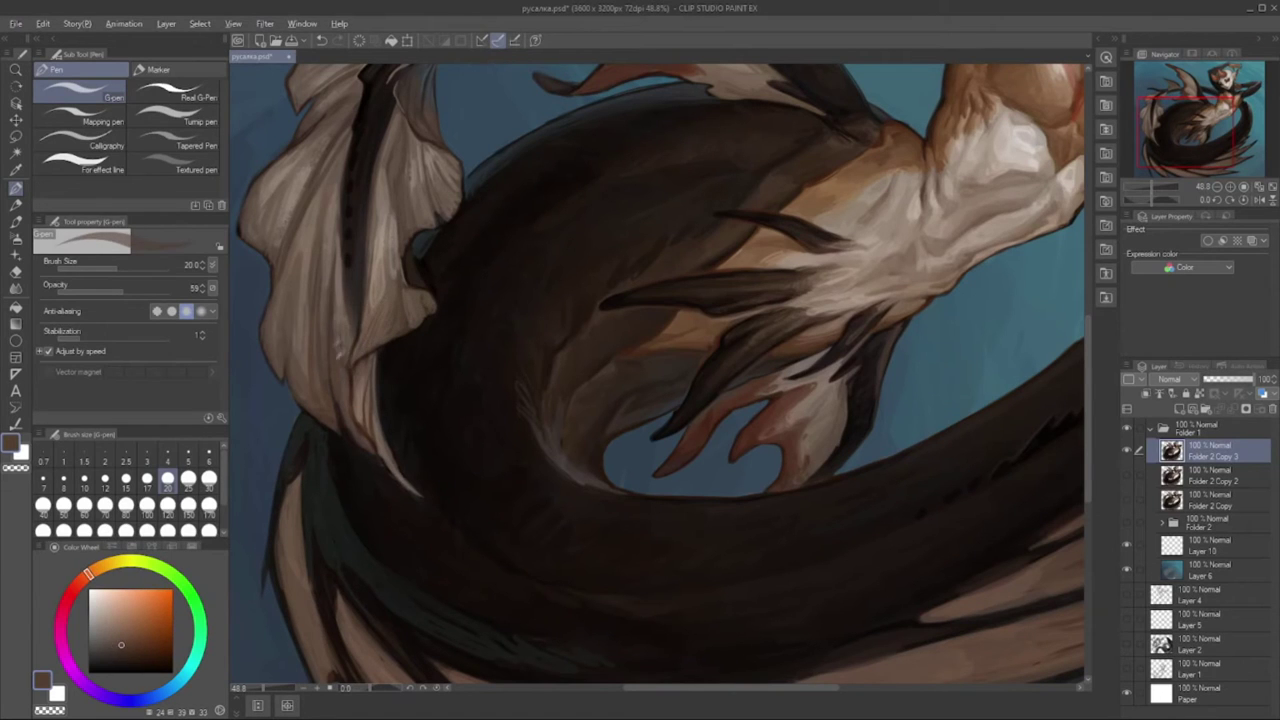
alt+click(345, 285)
alt+click(343, 232)
alt+click(360, 152)
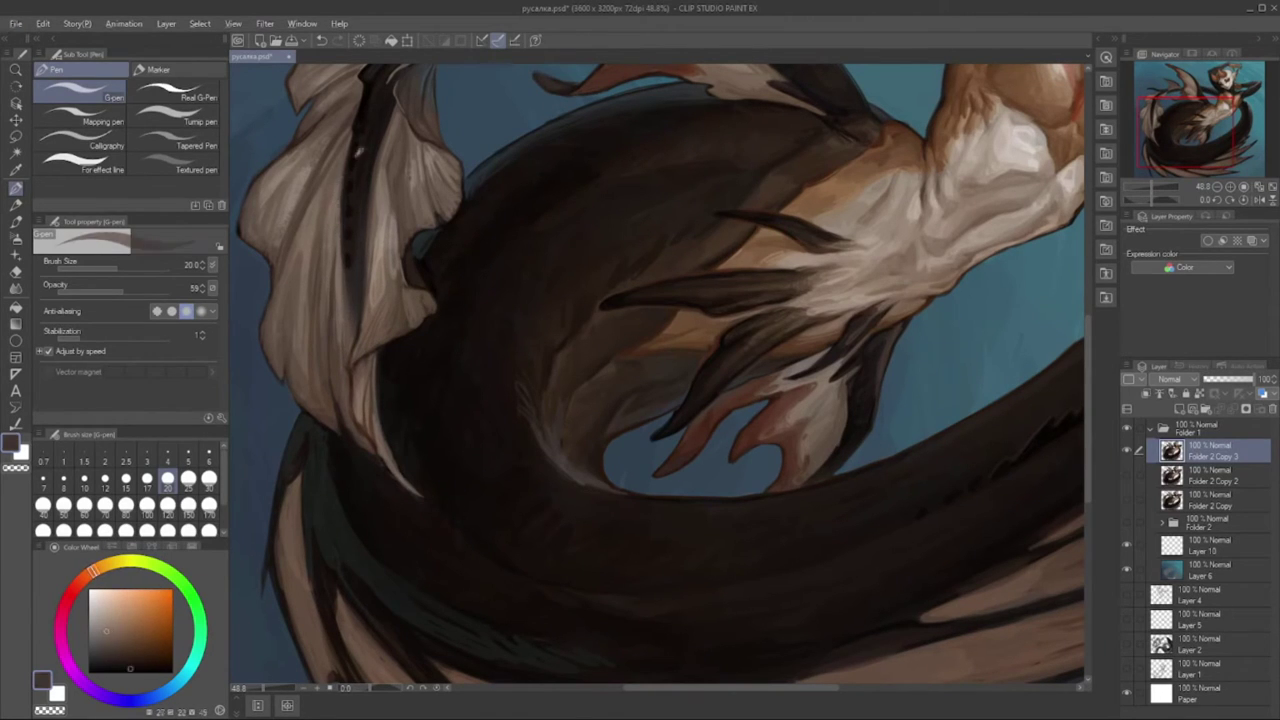
alt+click(361, 153)
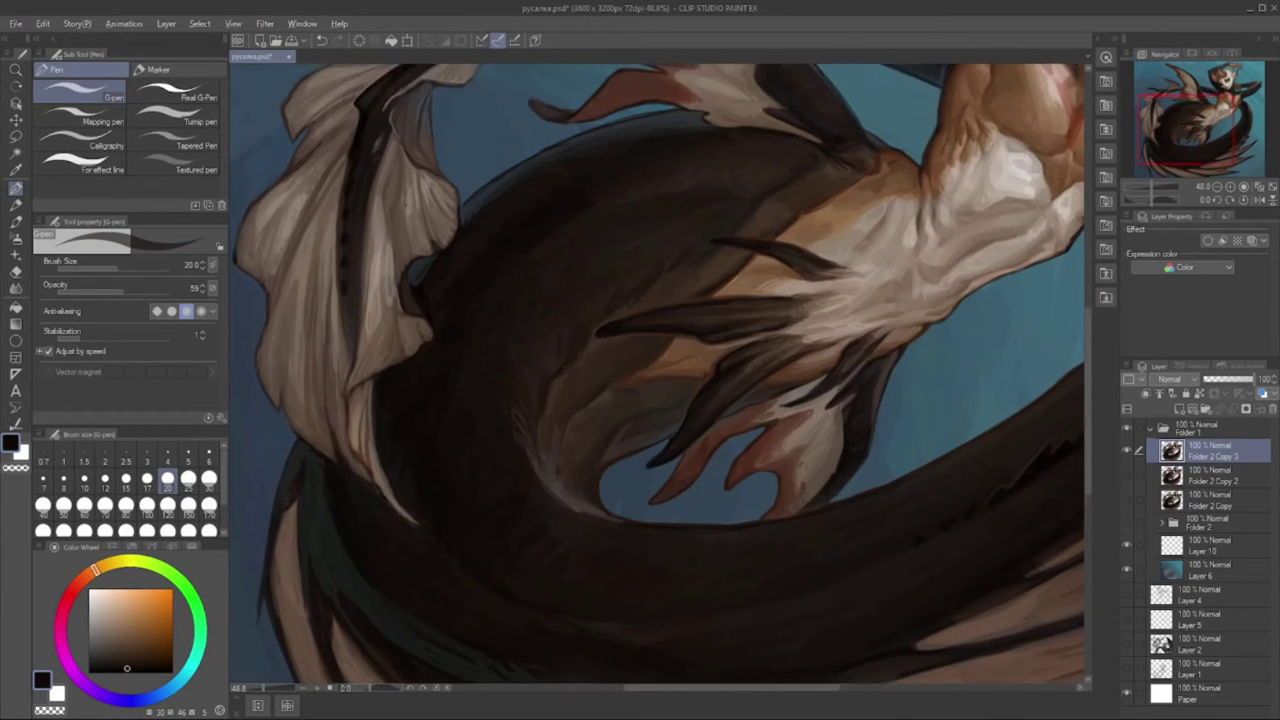
- Darken the tip of the ruffled tail fin's outer lobe with brown and near-black strokes
scroll(658, 373, up, 5)
scroll(658, 373, down, 2)
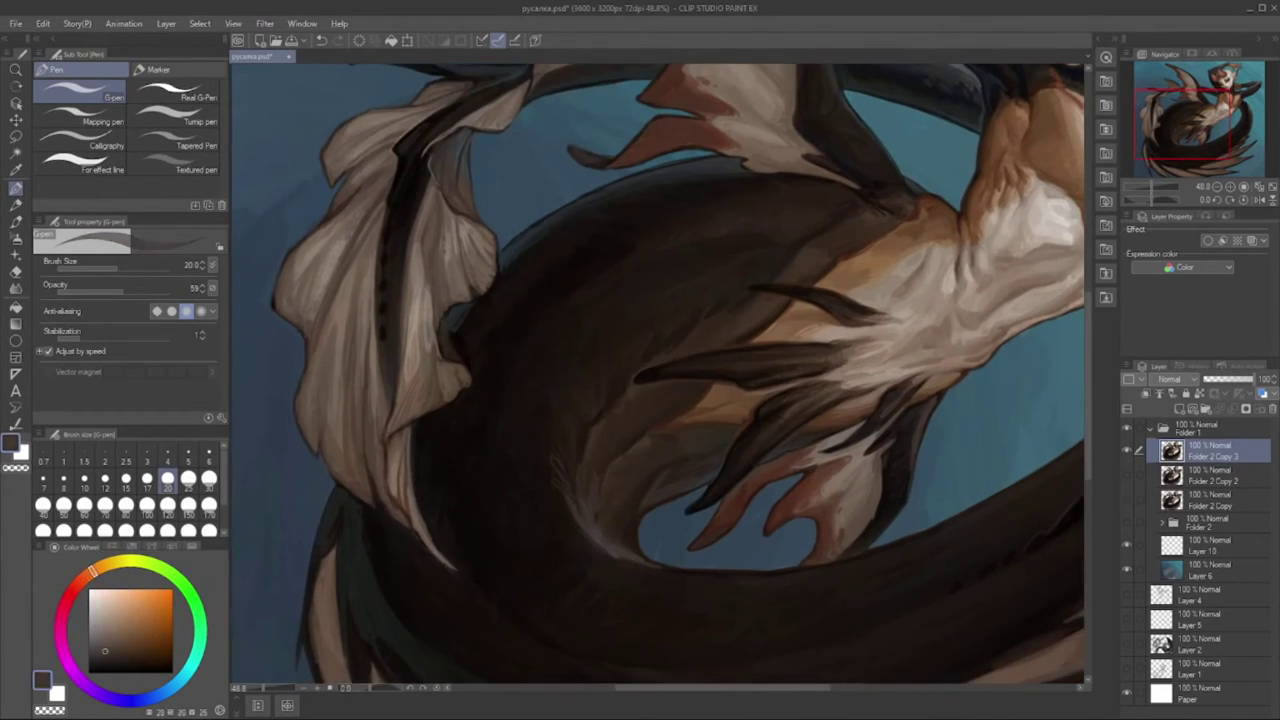
scroll(445, 331, down, 1)
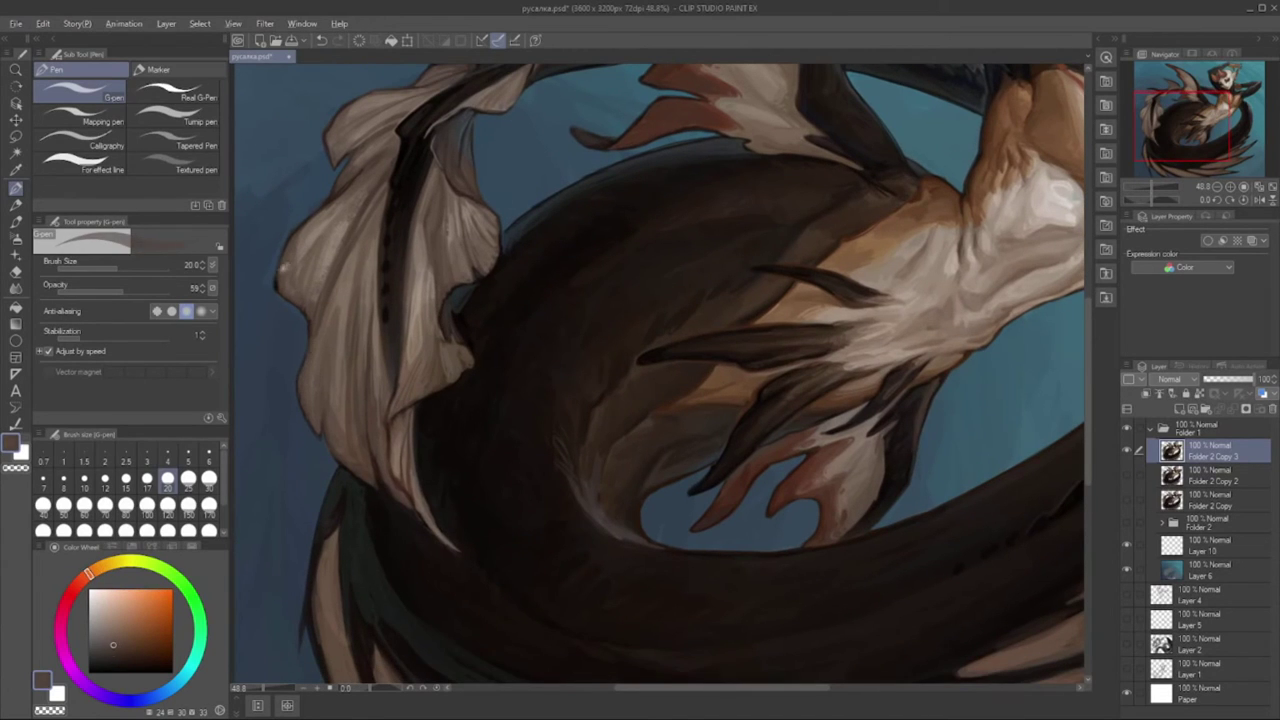
drag(290, 300, 292, 272)
scroll(305, 235, down, 1)
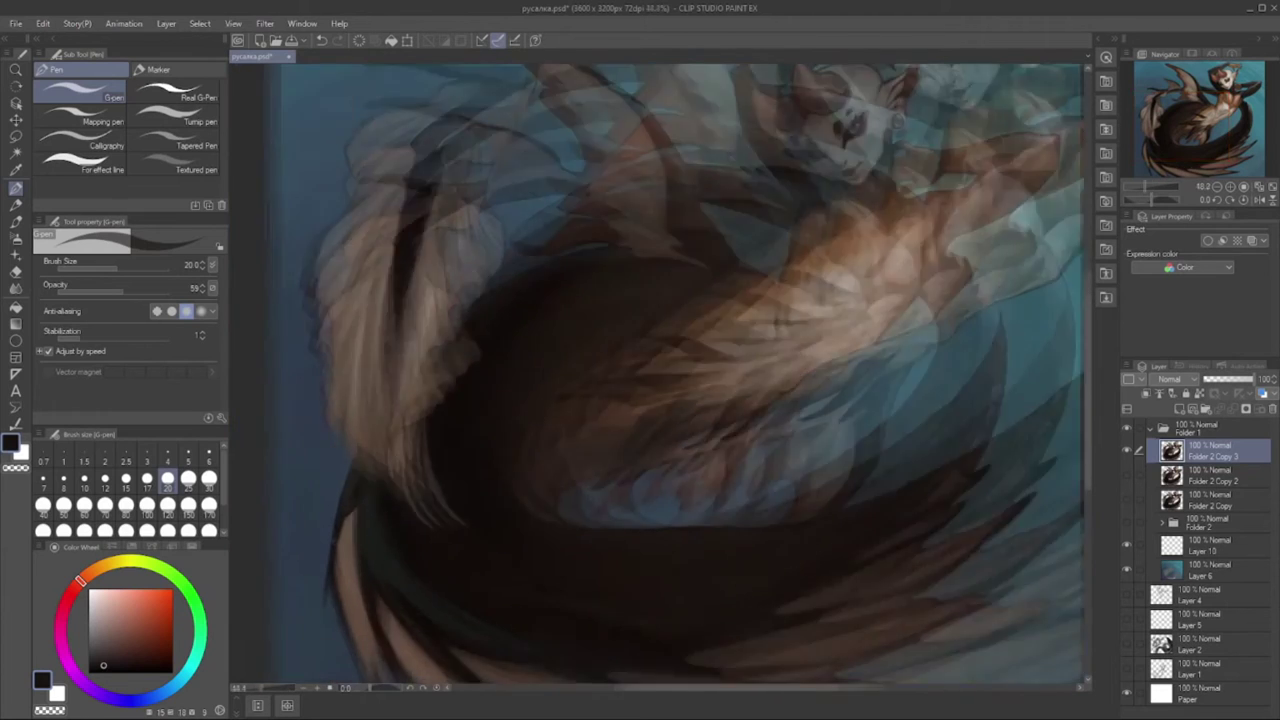
scroll(312, 311, up, 2)
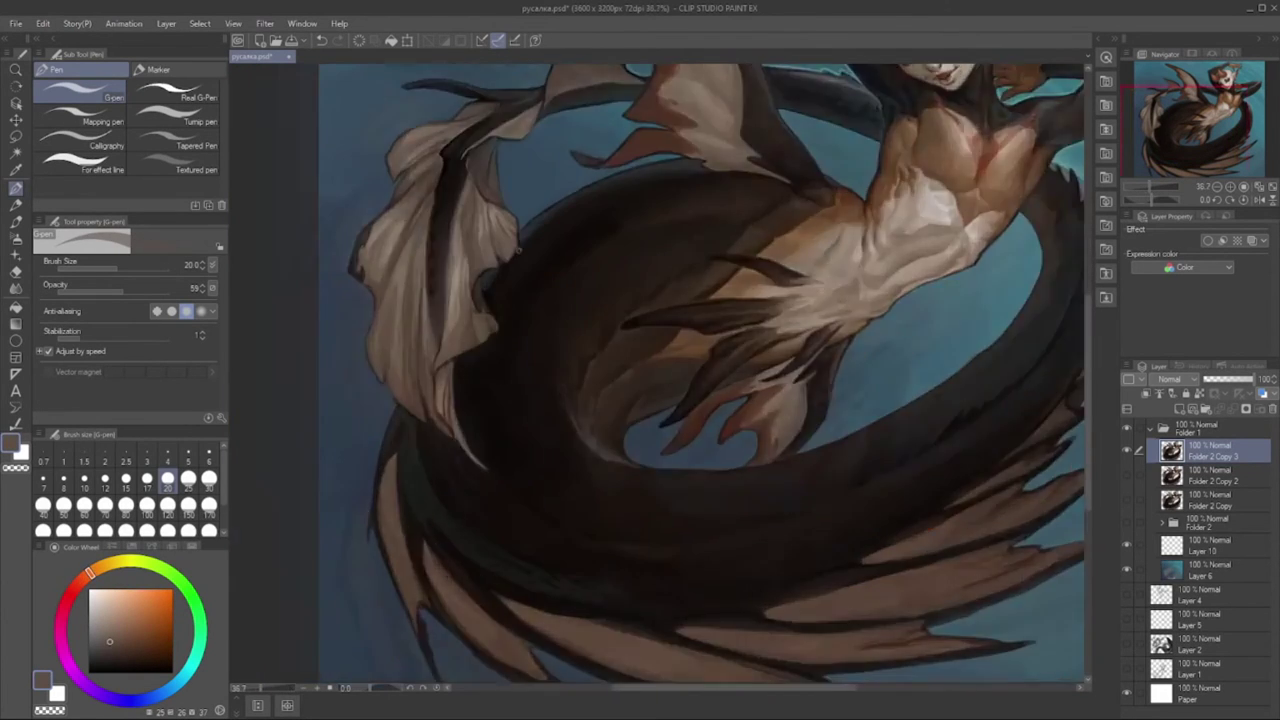
drag(312, 311, 304, 265)
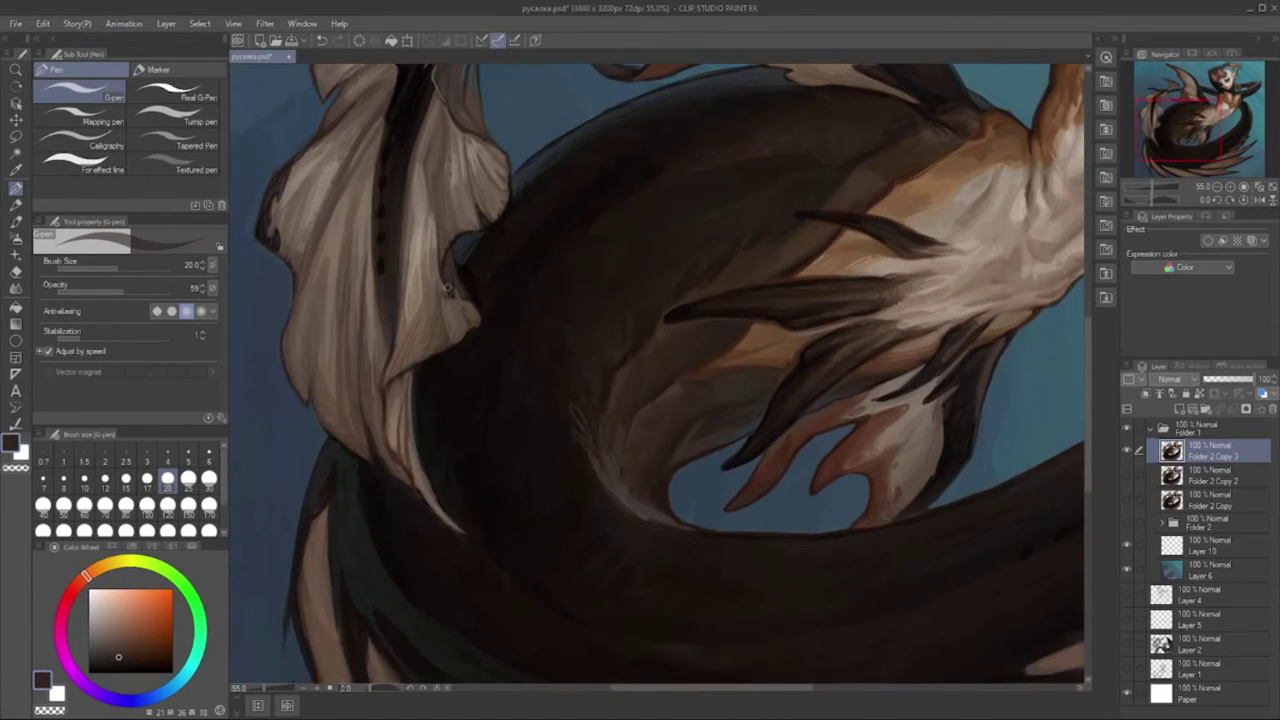
- Shade the ruffled tail fin's inner corner and narrow lower end with sampled browns
alt+click(443, 320)
alt+click(450, 338)
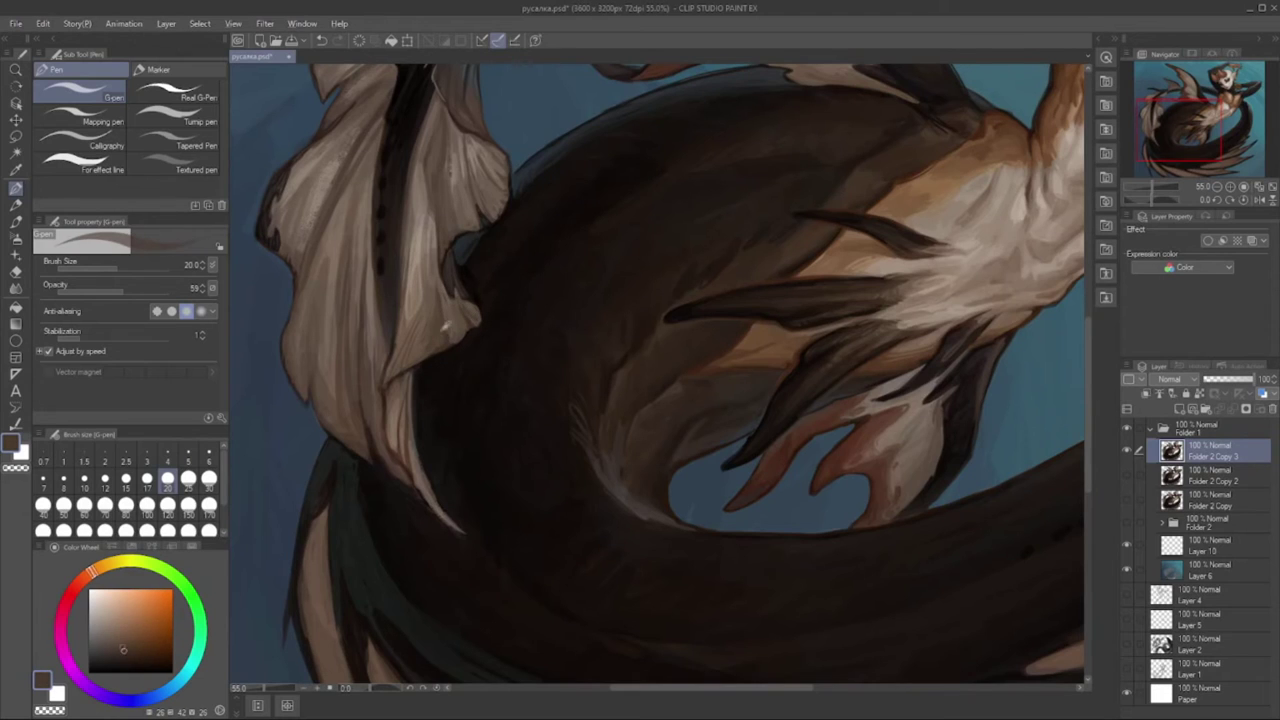
alt+click(416, 460)
alt+click(395, 413)
alt+click(397, 423)
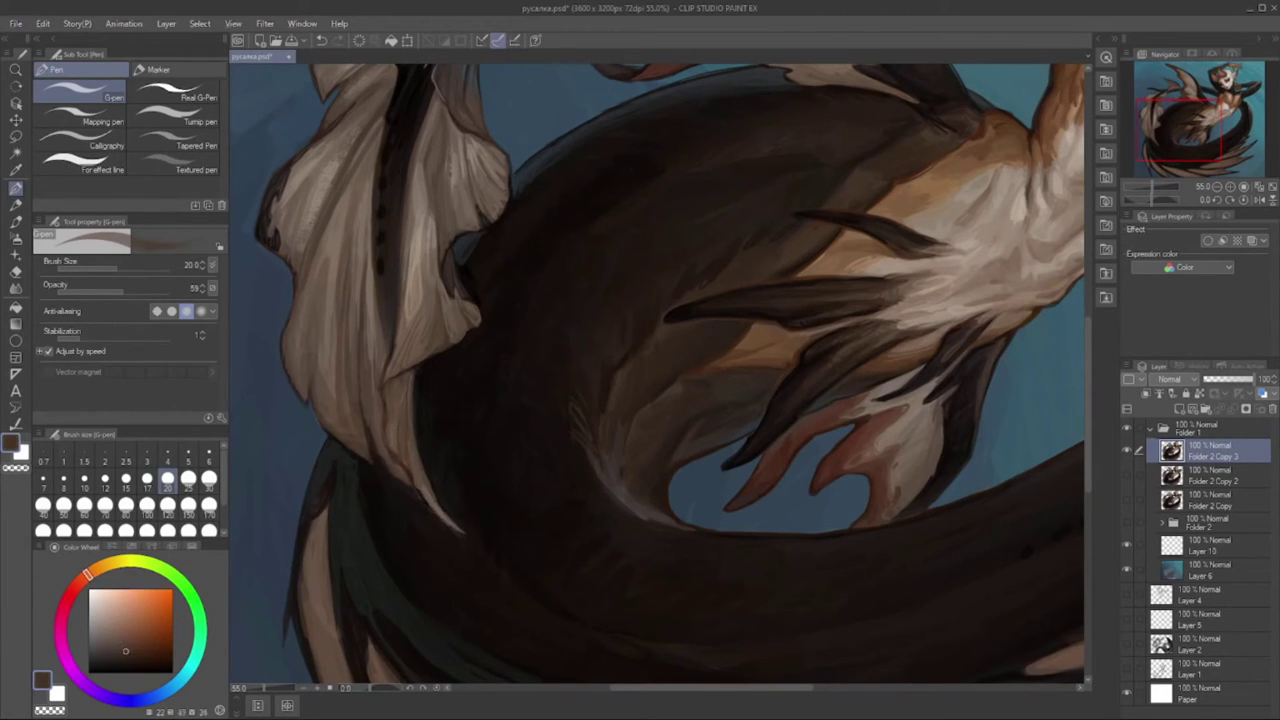
alt+click(335, 426)
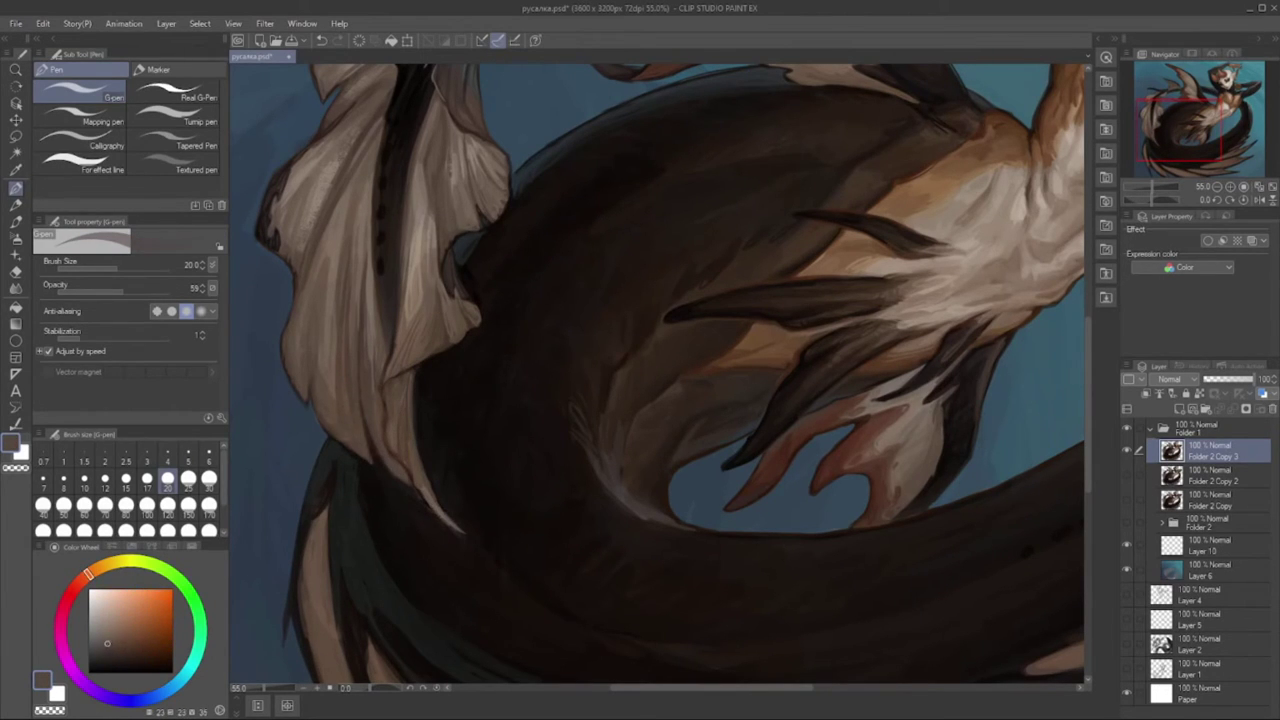
- Blend the upper and middle folds of the ruffled tail fin with sampled grey-brown tones
alt+click(352, 160)
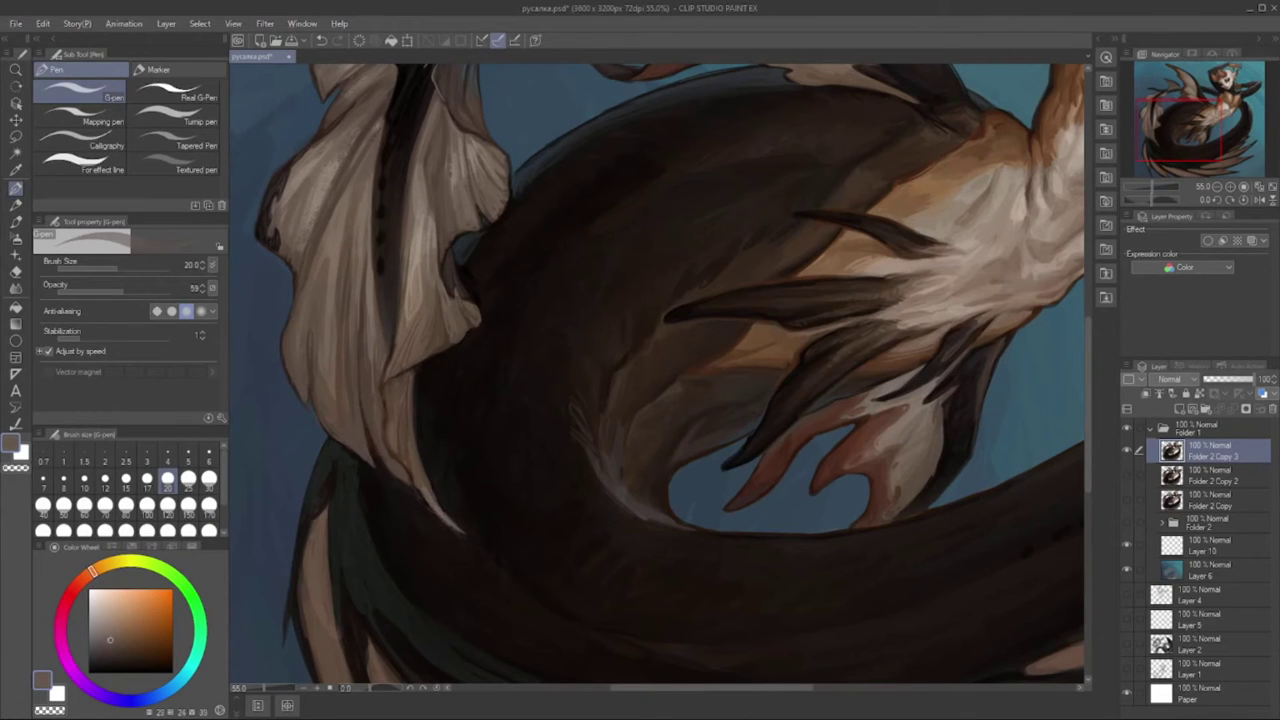
alt+click(360, 218)
alt+click(357, 305)
alt+click(357, 300)
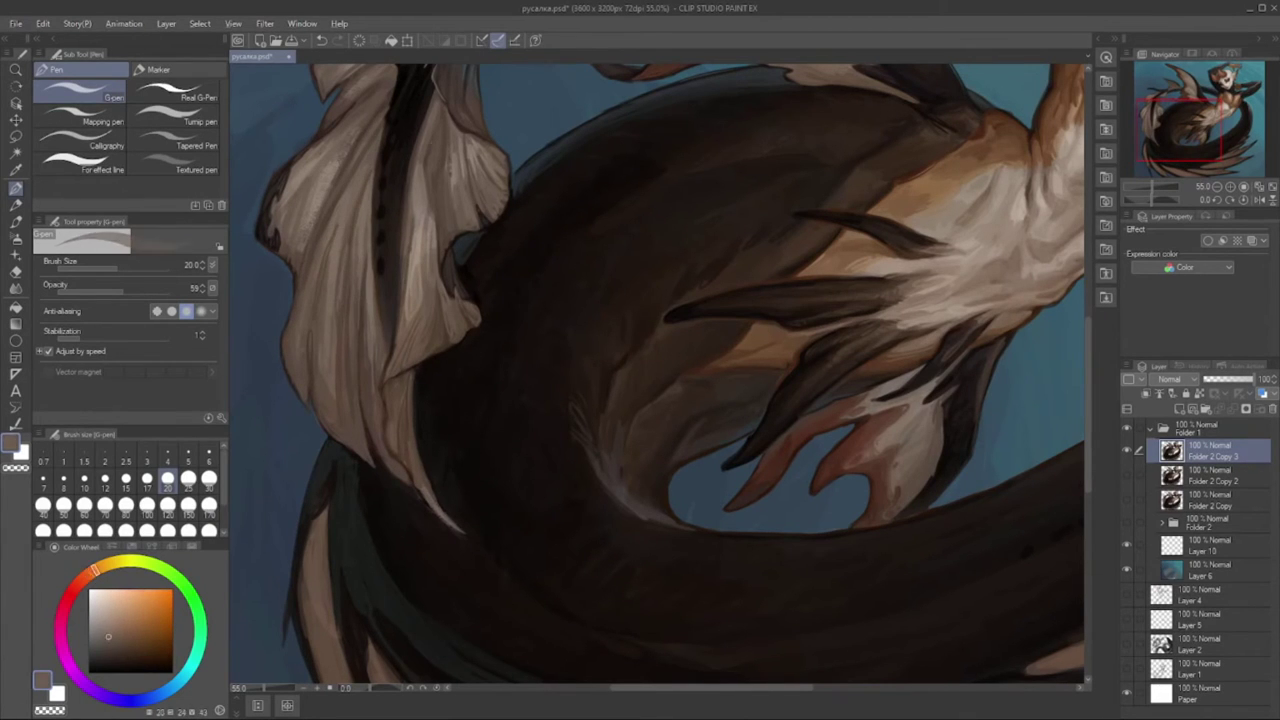
alt+click(424, 185)
- Refine the ruffled tail fin's lower edge and reshape its inner corner against the dark tail using sampled tones
scroll(530, 360, down, 3)
scroll(692, 360, down, 1)
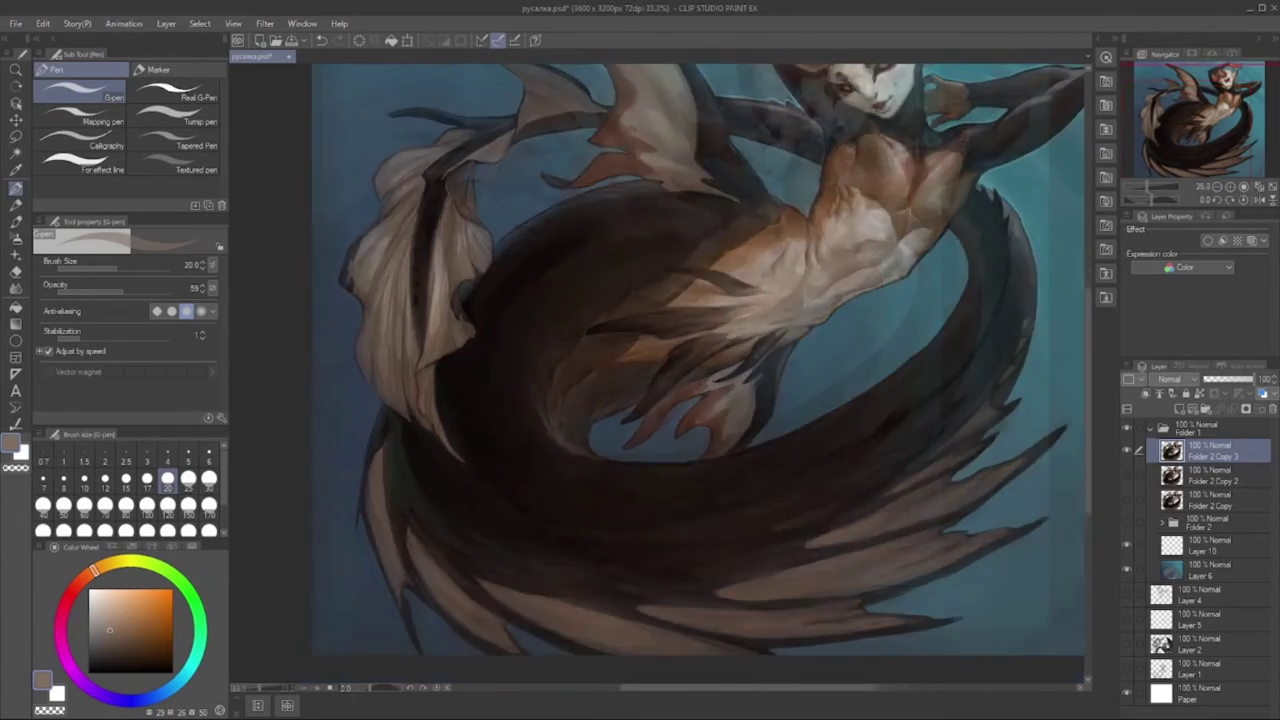
alt+click(391, 342)
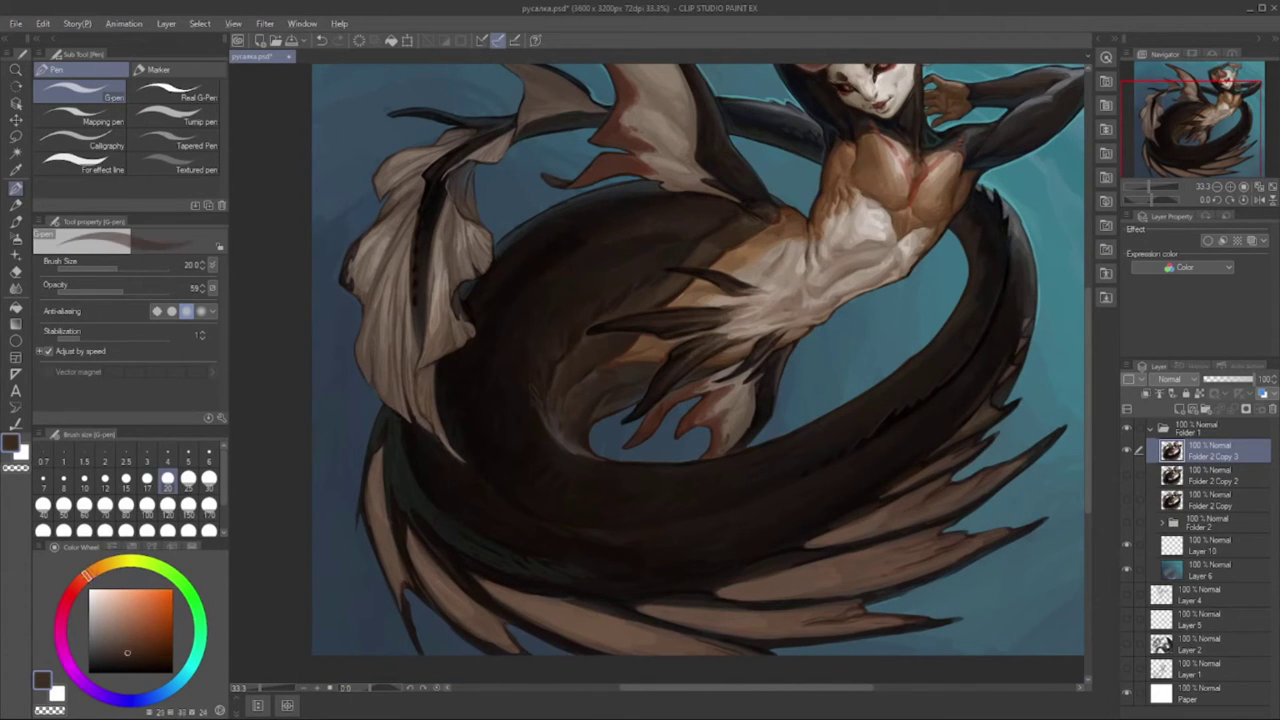
alt+click(431, 430)
alt+click(452, 442)
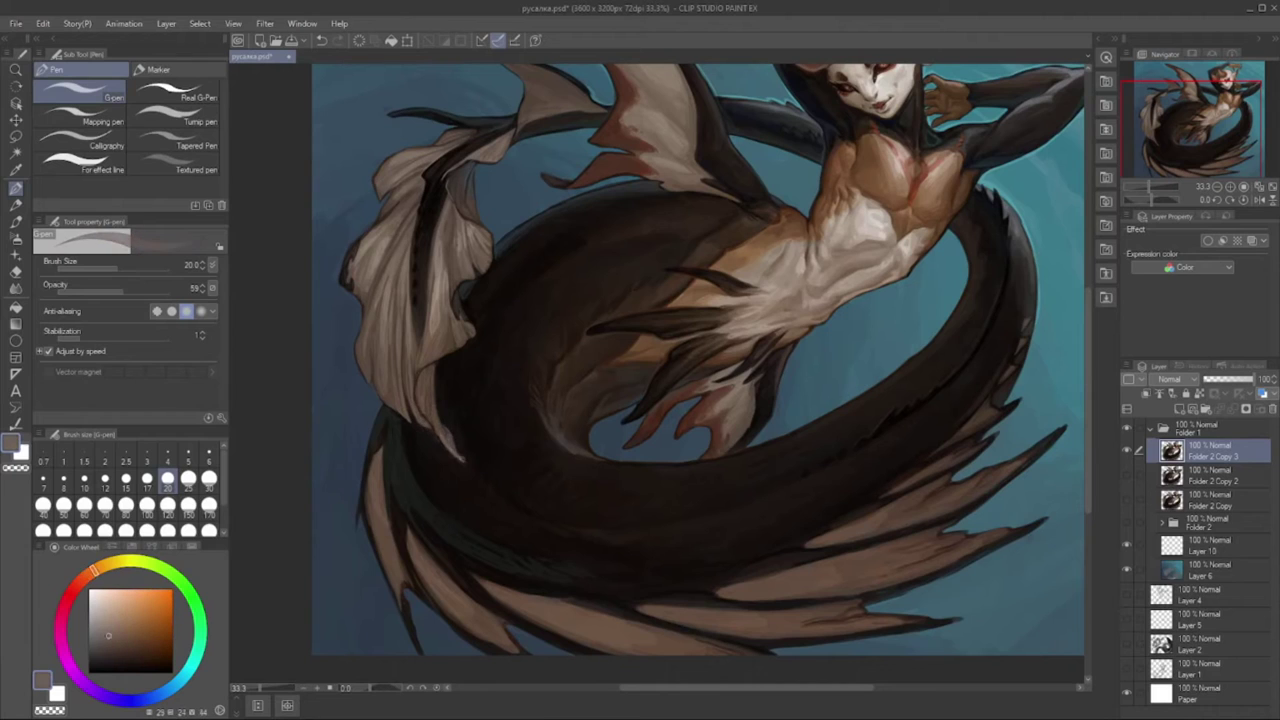
alt+click(457, 342)
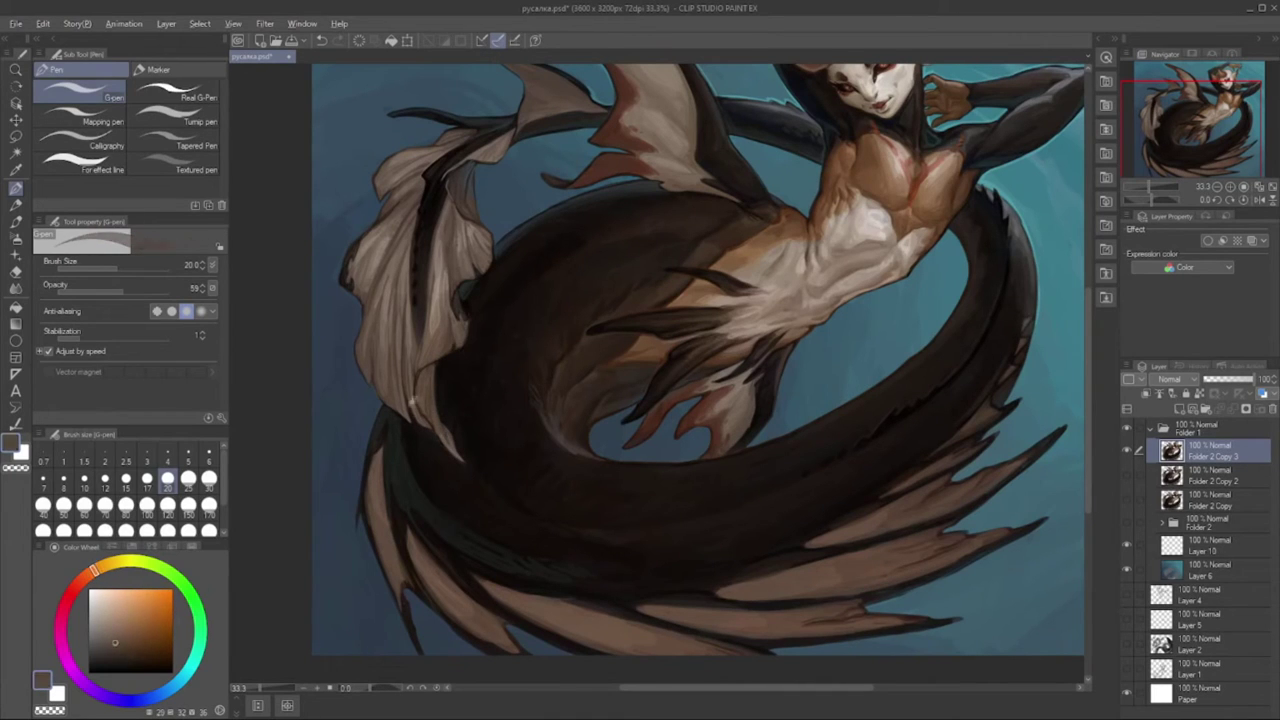
- Raise the brush opacity to 73 and extend the ruffled fin's thin pointed end over the dark tail
alt+click(440, 410)
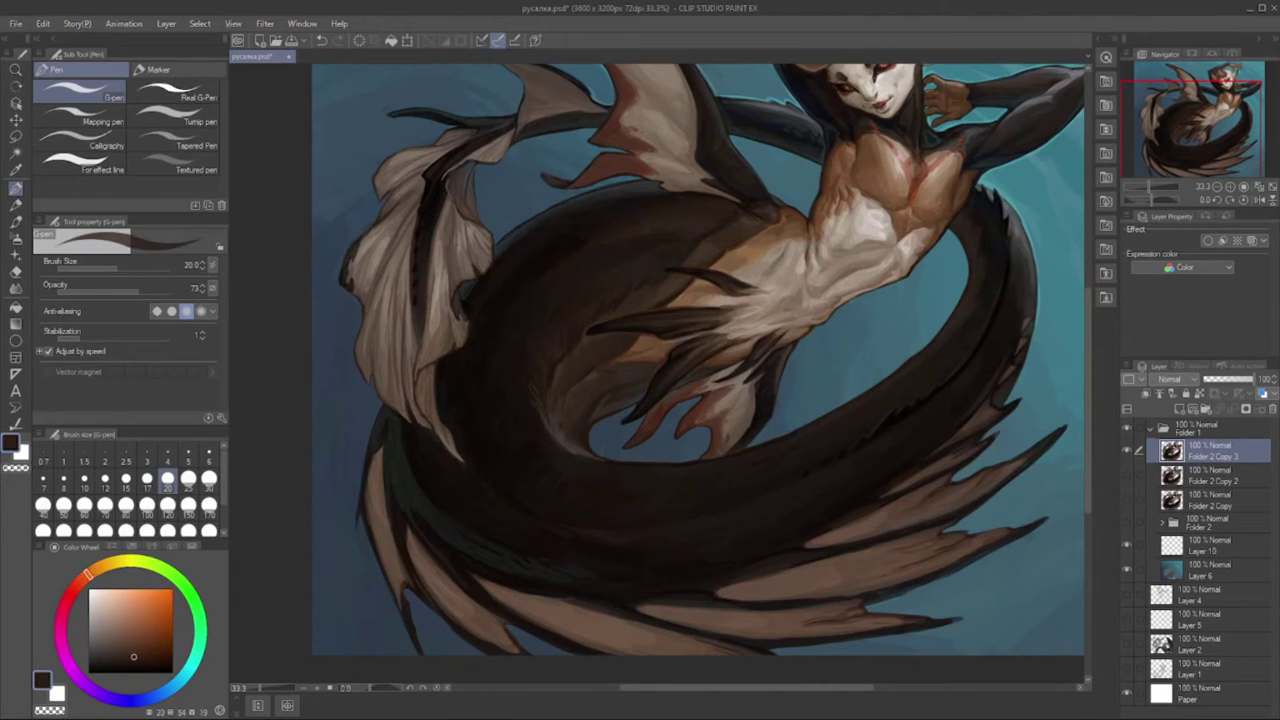
alt+click(409, 416)
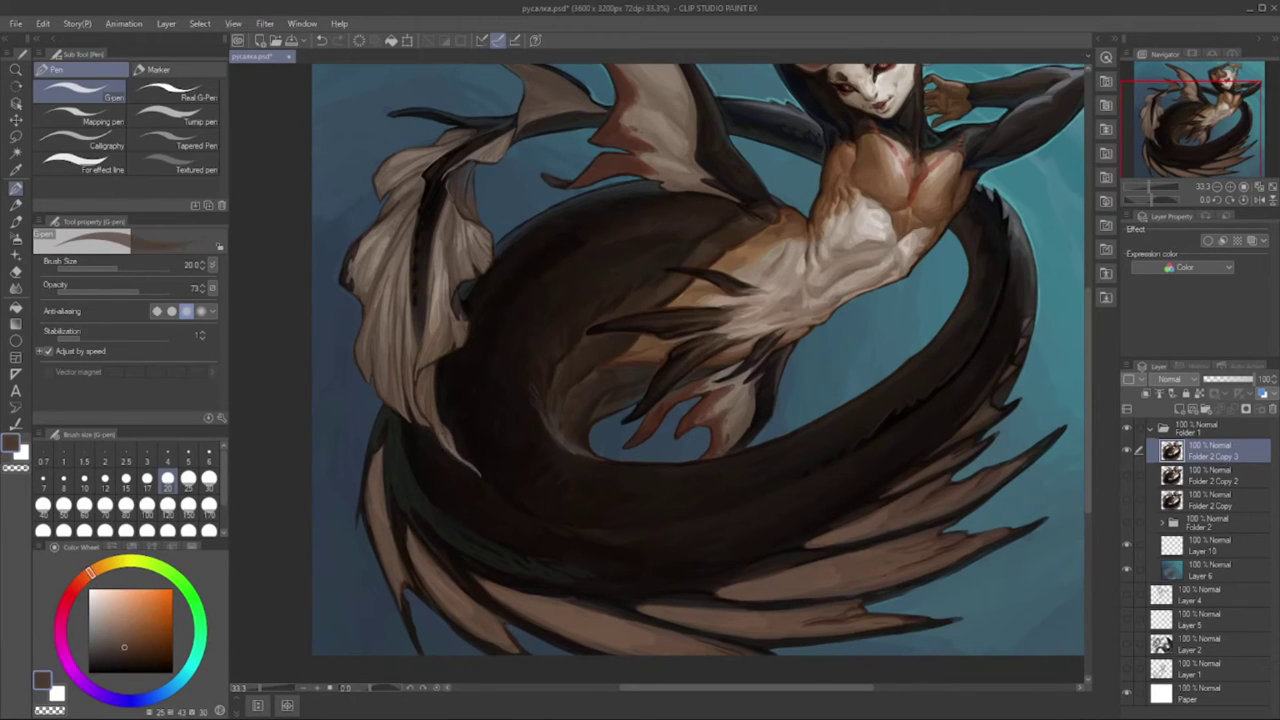
alt+click(440, 420)
drag(440, 400, 432, 428)
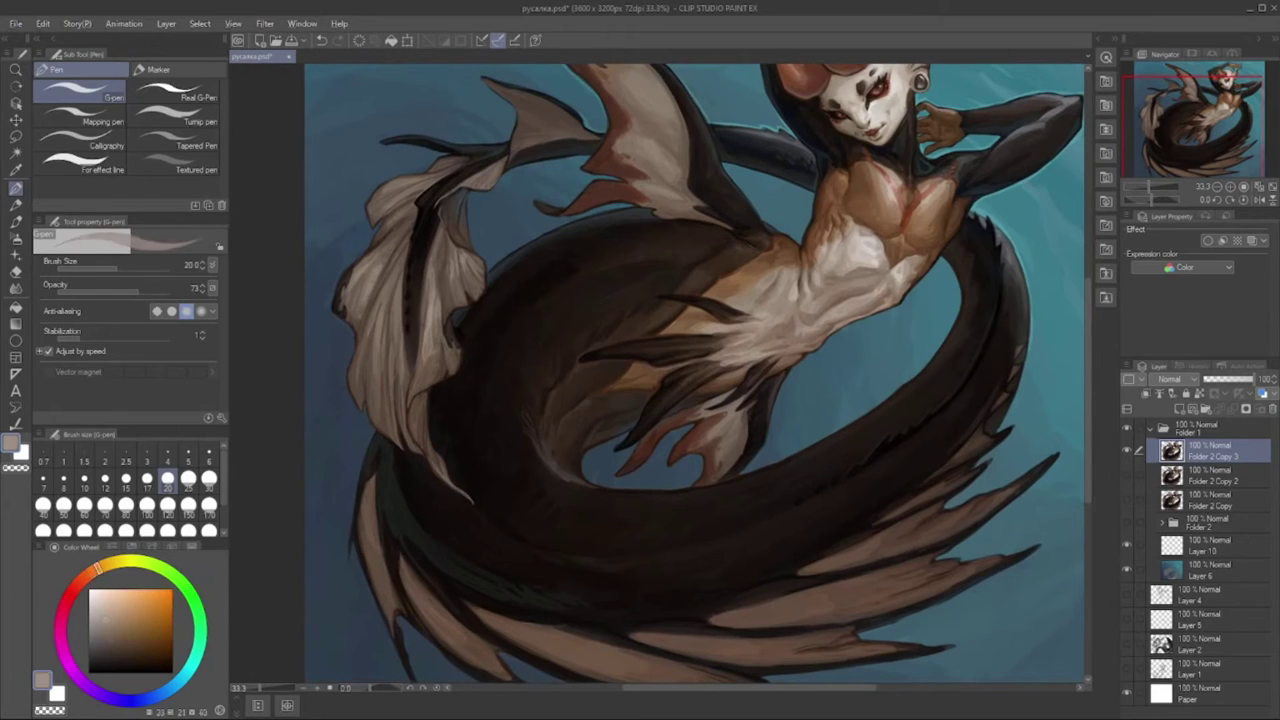
- Define the ruffled tail fin's folds with sampled pale and mid-brown tones, rotating the canvas for the strokes
alt+click(434, 322)
alt+click(432, 320)
drag(398, 215, 450, 590)
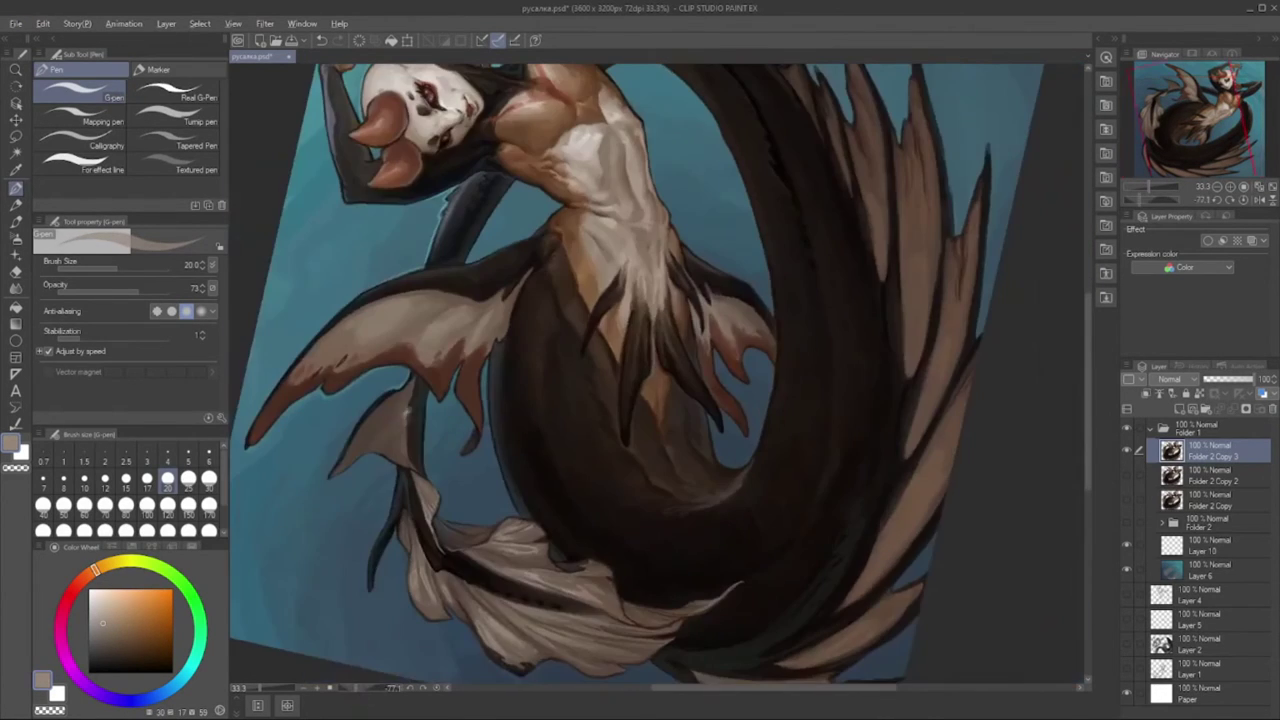
alt+click(450, 590)
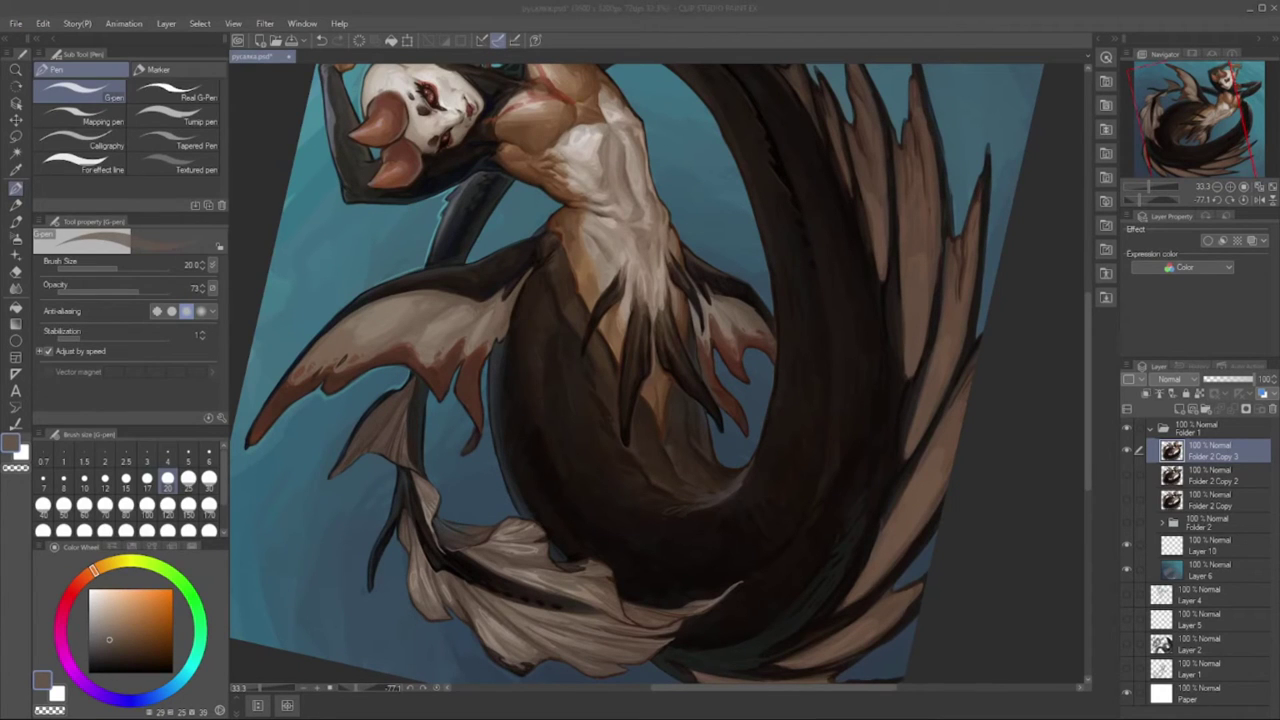
drag(650, 370, 740, 310)
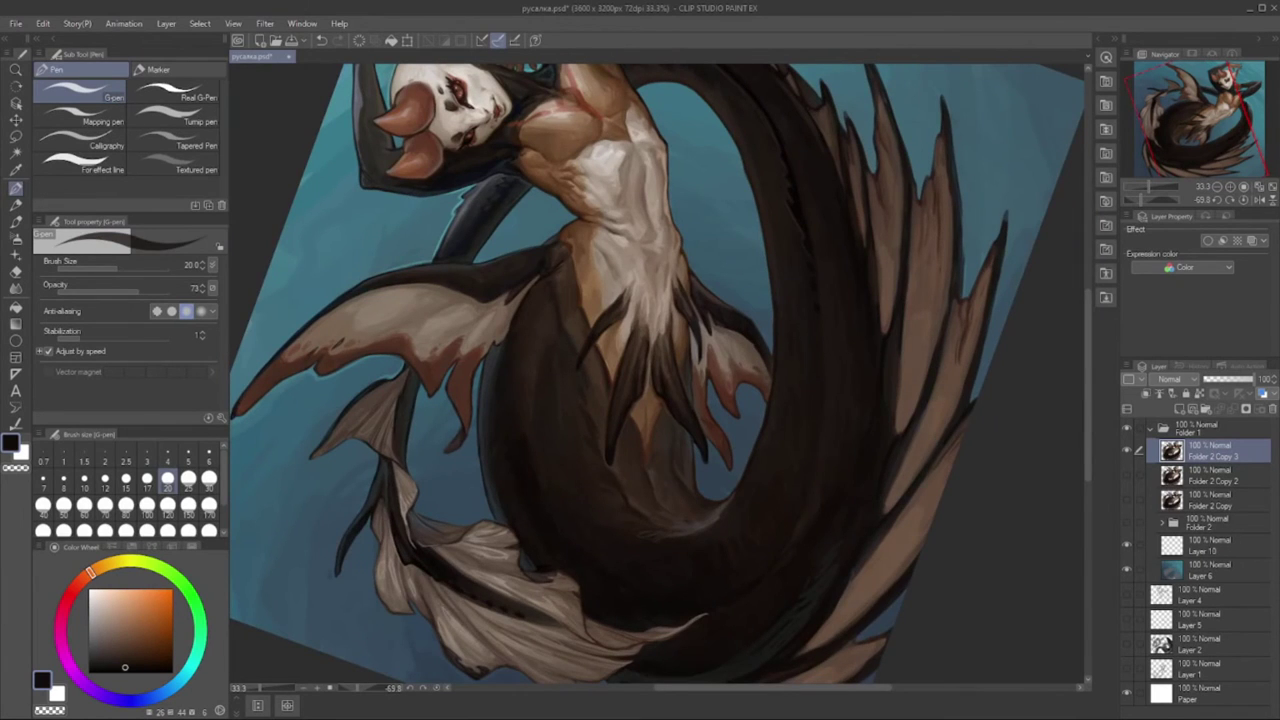
- Rotate the canvas, set the brush size to 40 and darken the hip fin's base with sampled near-black tones
drag(650, 370, 600, 330)
key(bracketright)
key(bracketright)
key(bracketright)
key(bracketright)
key(bracketright)
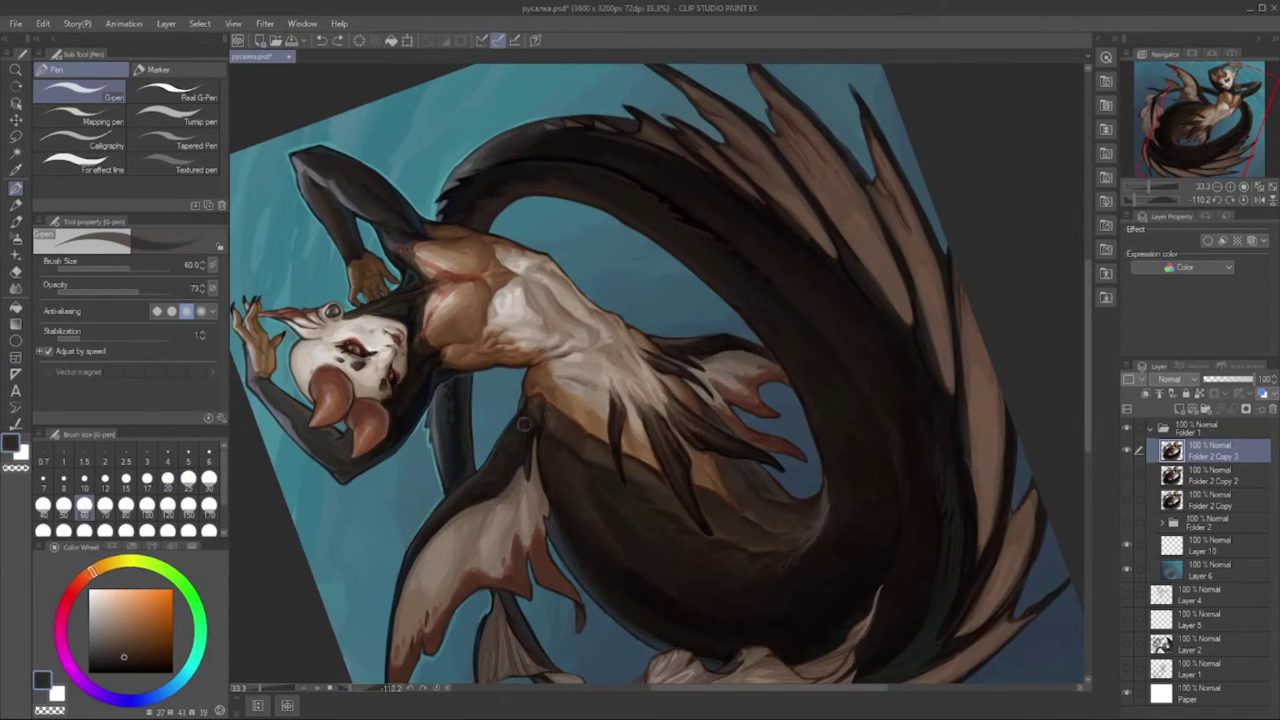
key(bracketleft)
key(bracketleft)
alt+click(544, 408)
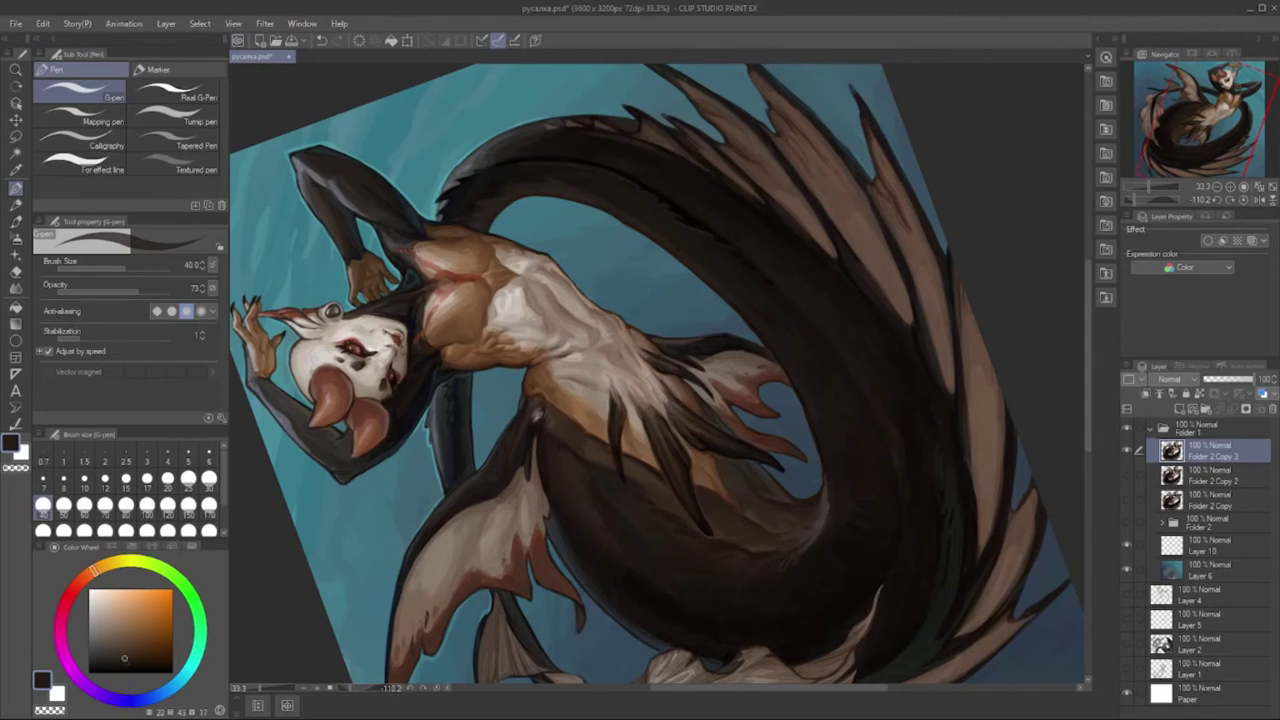
- Blend the hip fin's dark leading edge into its pale membrane with sampled black and brown tones
drag(516, 431, 510, 409)
alt+click(510, 409)
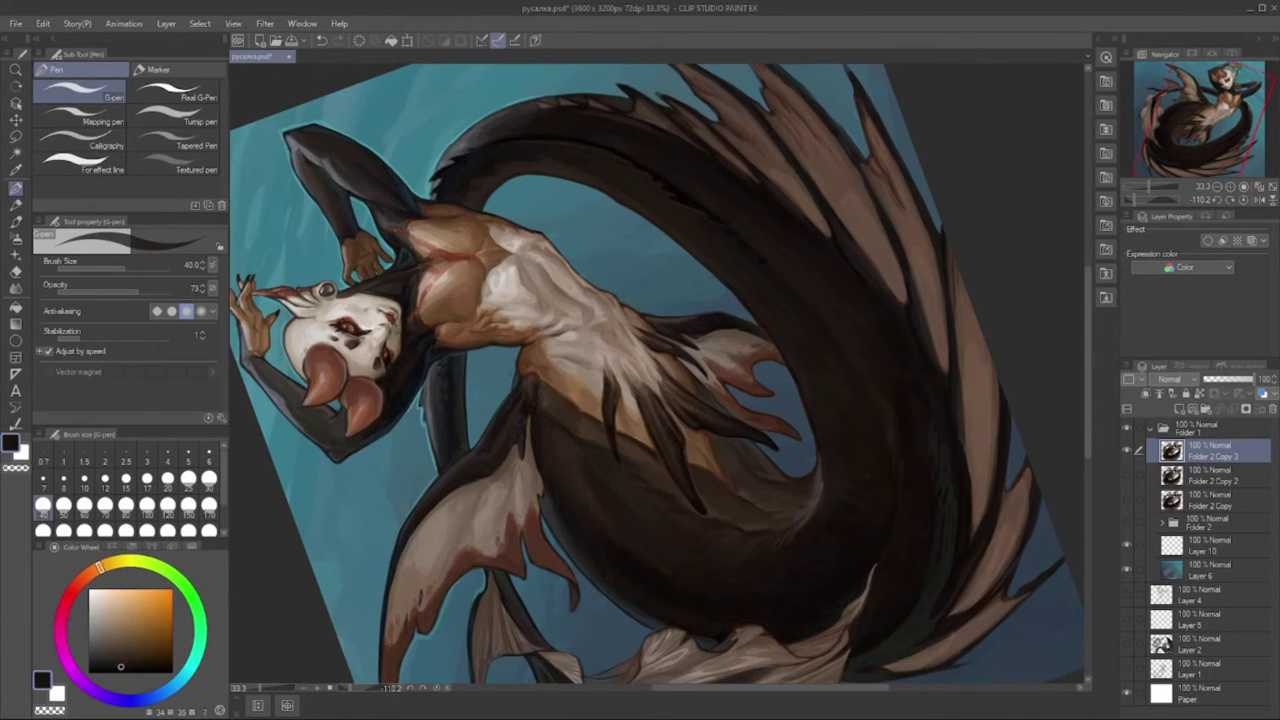
alt+click(498, 432)
alt+click(512, 487)
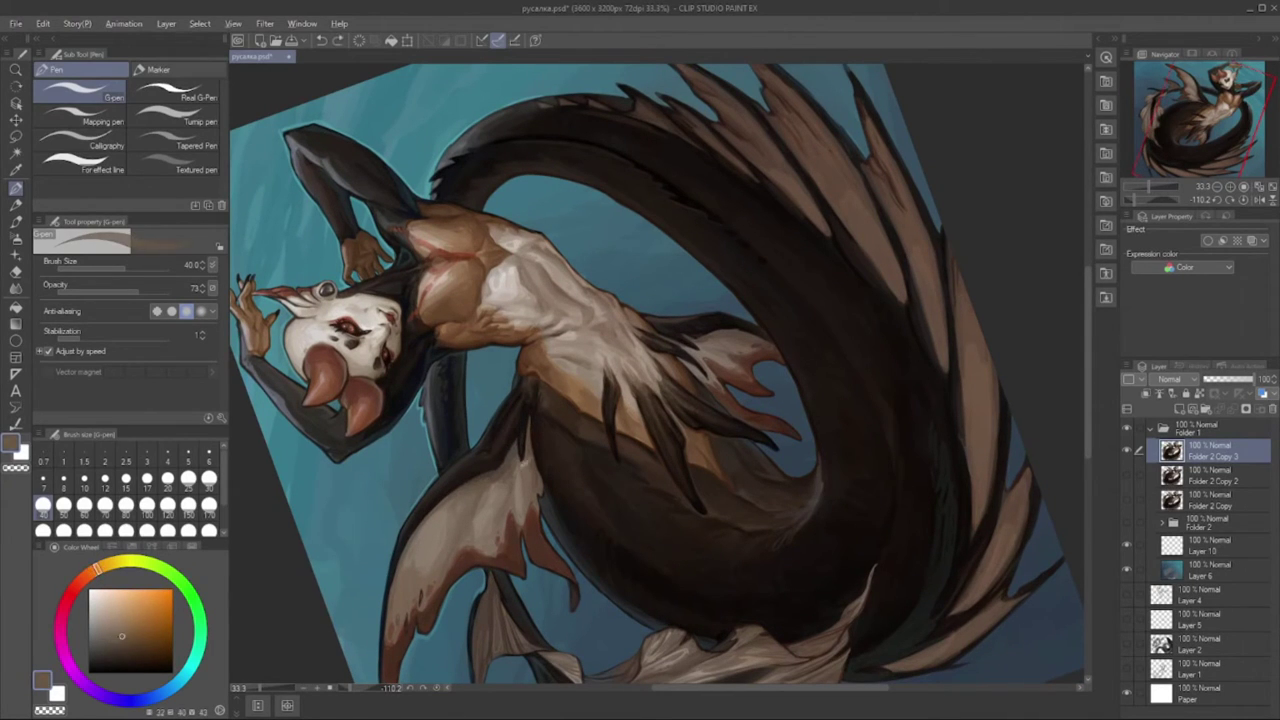
- Shade the pale membrane of the hip fin with sampled brown tones, using the G-pen at size 40
alt+click(518, 458)
alt+click(502, 490)
alt+click(502, 490)
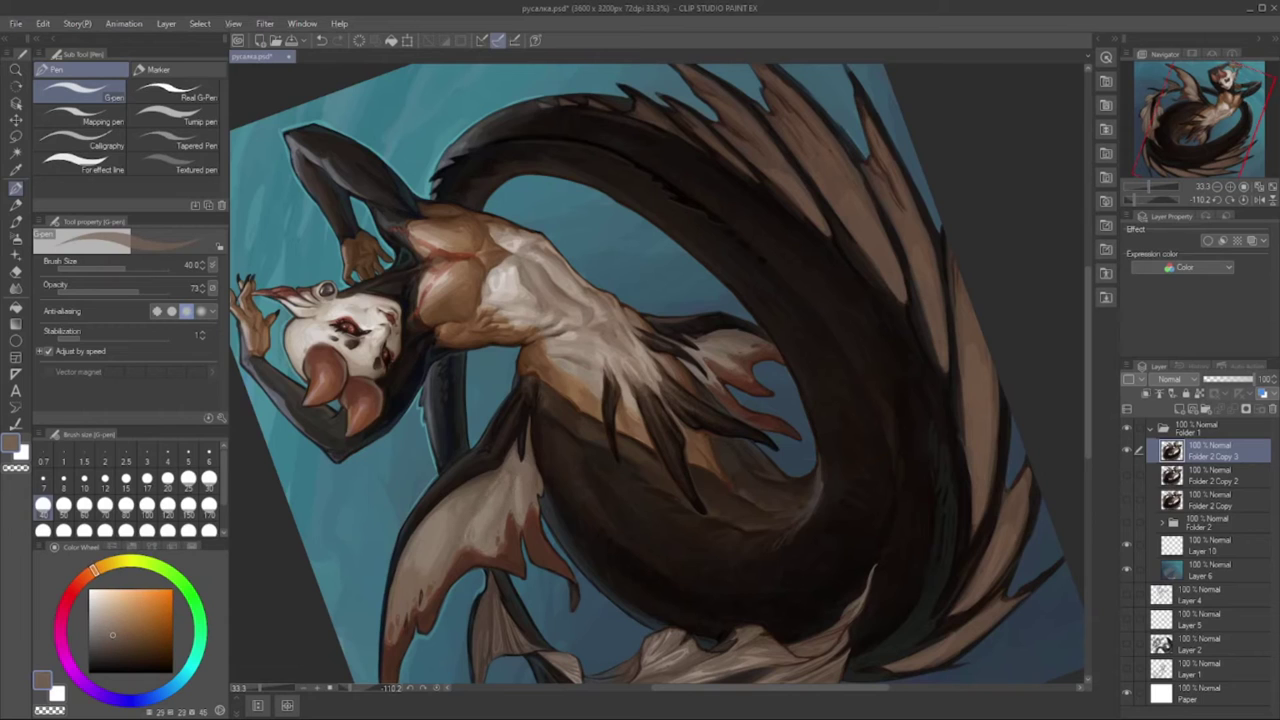
alt+click(500, 488)
alt+click(500, 488)
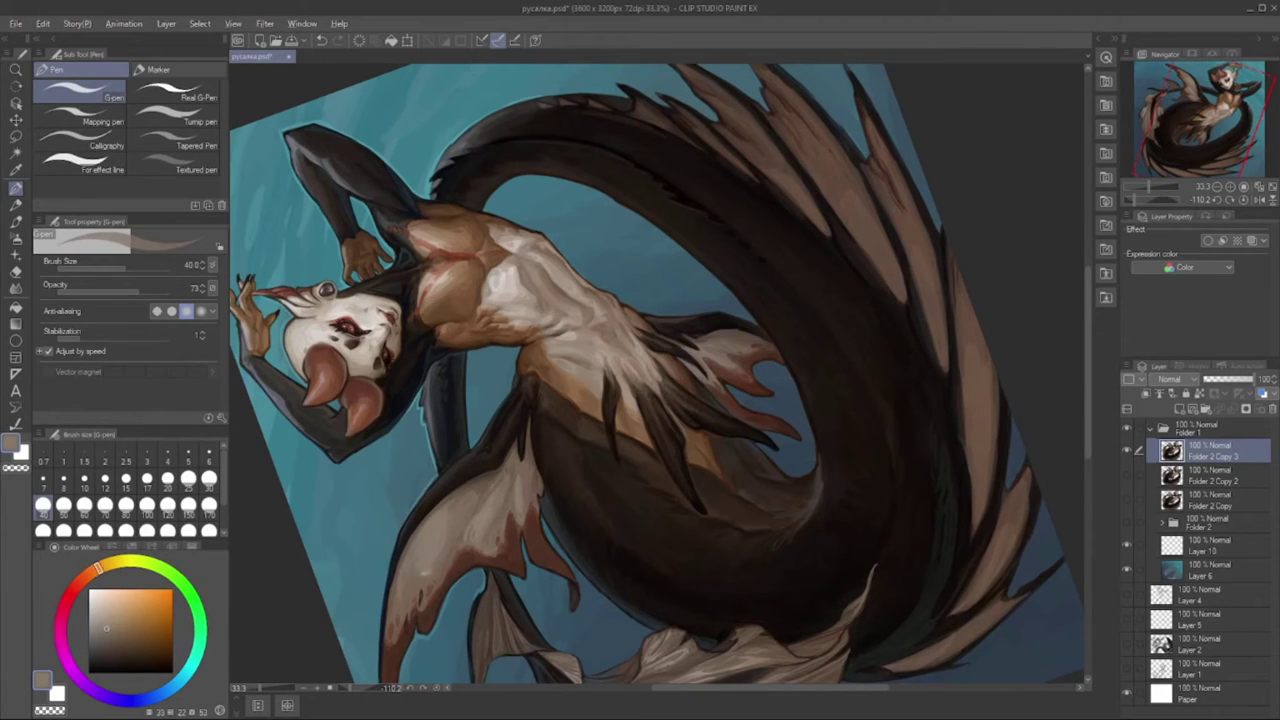
alt+click(500, 488)
key(ctrl+z)
alt+click(500, 488)
alt+click(500, 488)
- Refine the hip fin's dark edge with sampled dark and reddish-brown tones at brush size 30, and reset the canvas rotation
key(bracketleft)
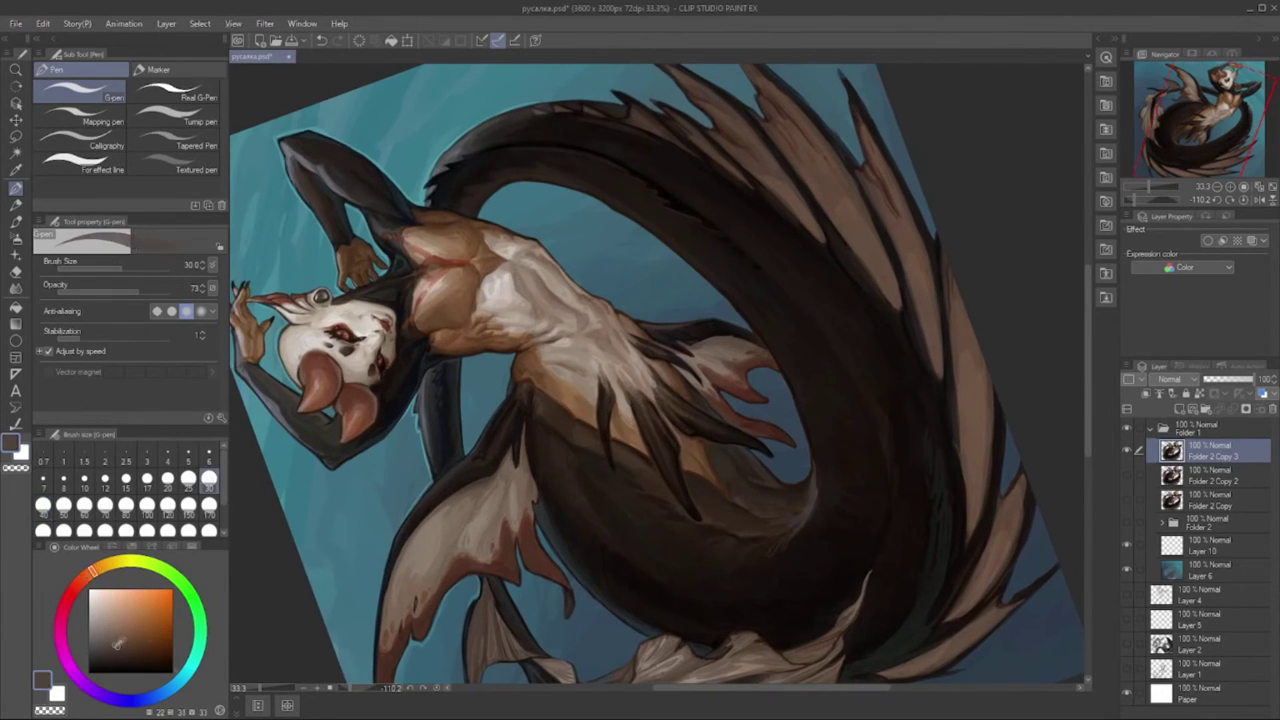
alt+click(452, 500)
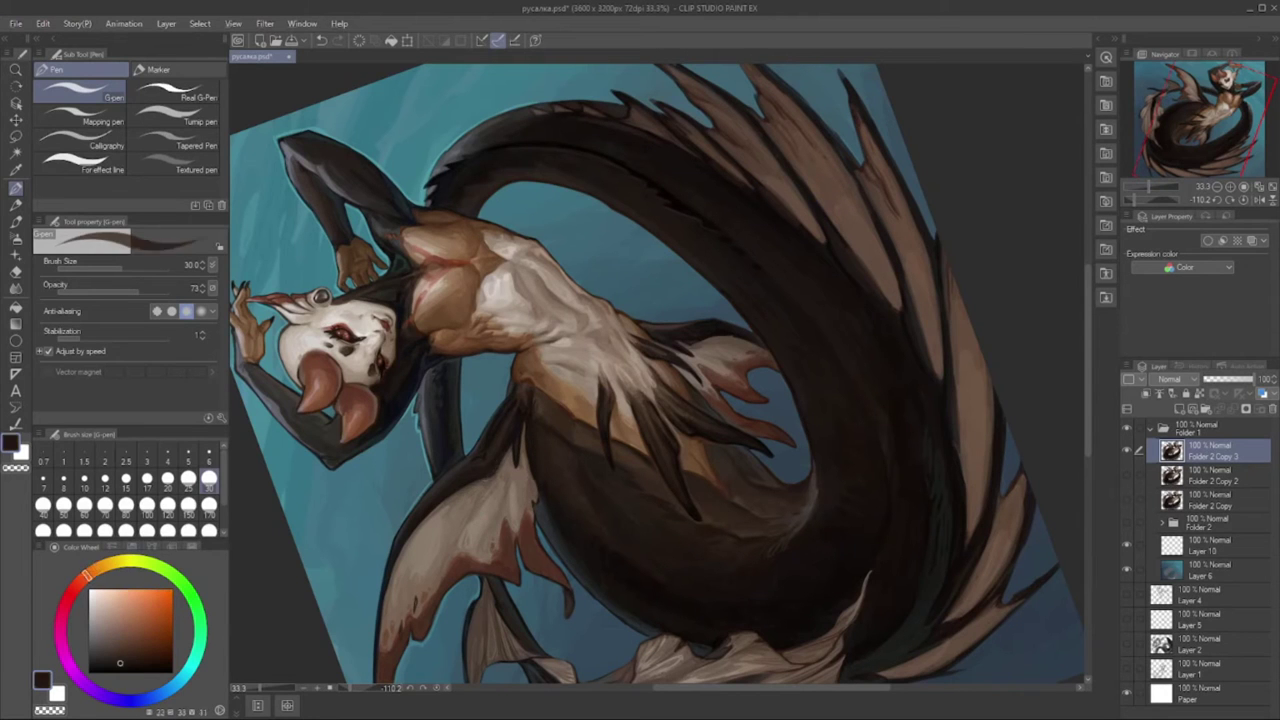
alt+click(452, 500)
alt+click(452, 500)
key(ctrl+at)
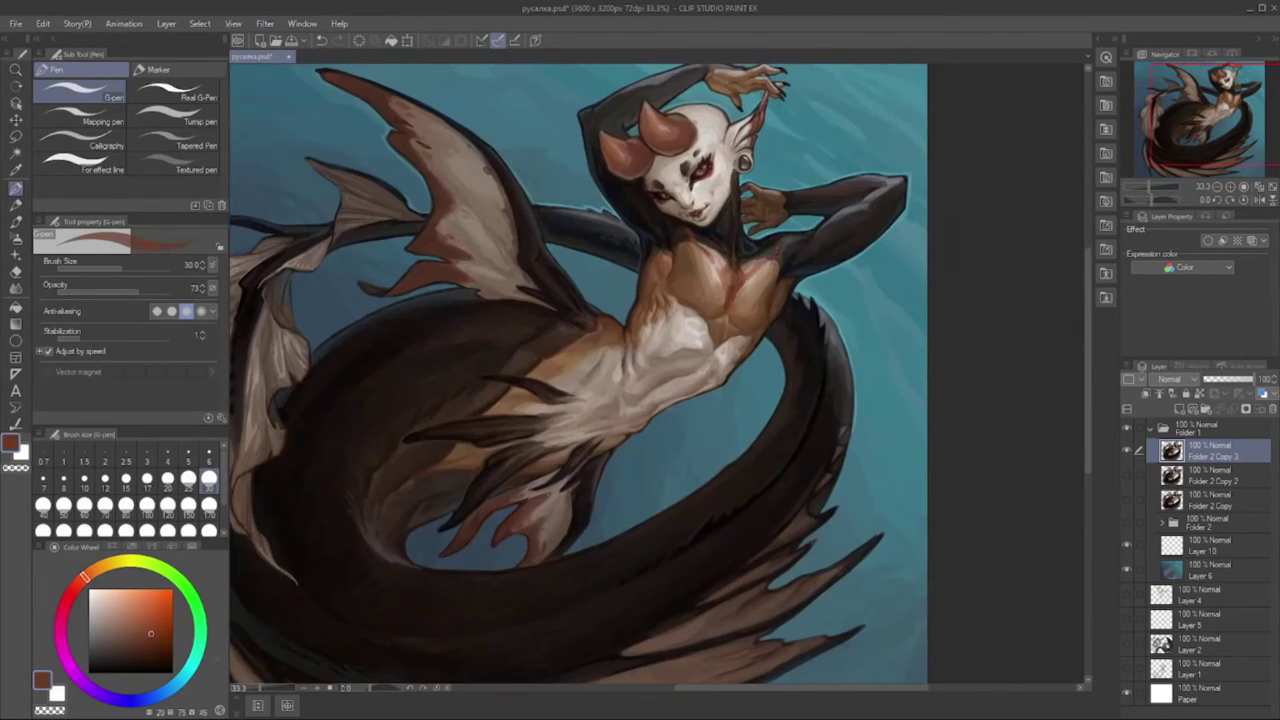
- Soften the red crease between the chest muscles with a sampled orange-brown skin tone at brush size 30
alt+click(732, 293)
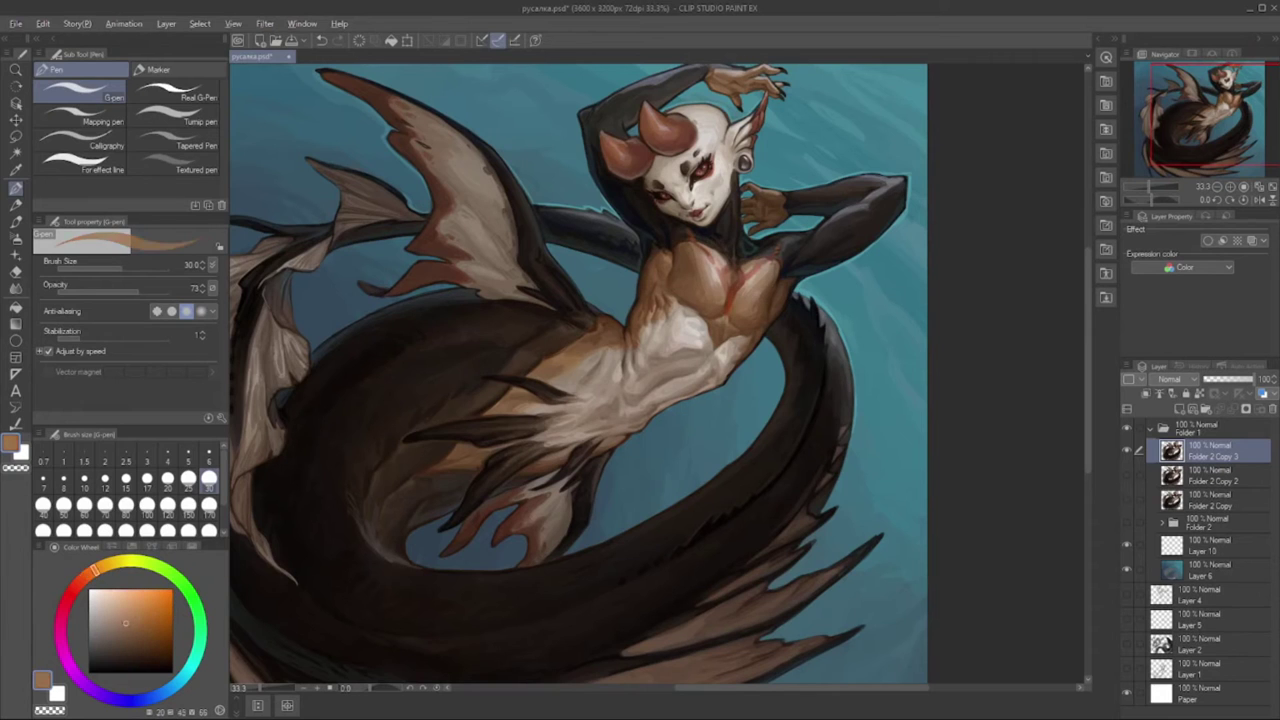
alt+click(468, 620)
drag(468, 620, 494, 577)
scroll(494, 577, down, 3)
scroll(786, 430, up, 4)
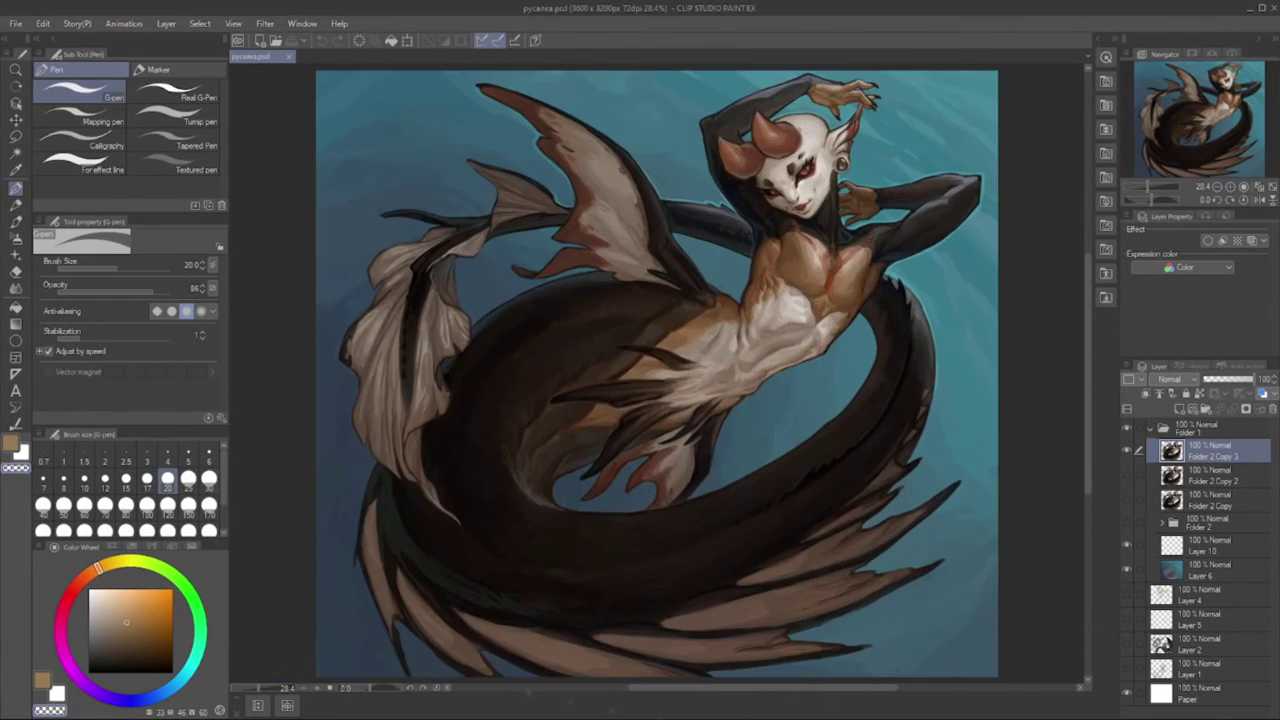
- Set up a clipped Multiply layer above the figure with a light beige colour and the Soft airbrush at size 400
scroll(684, 377, down, 2)
drag(680, 380, 650, 430)
click(63, 505)
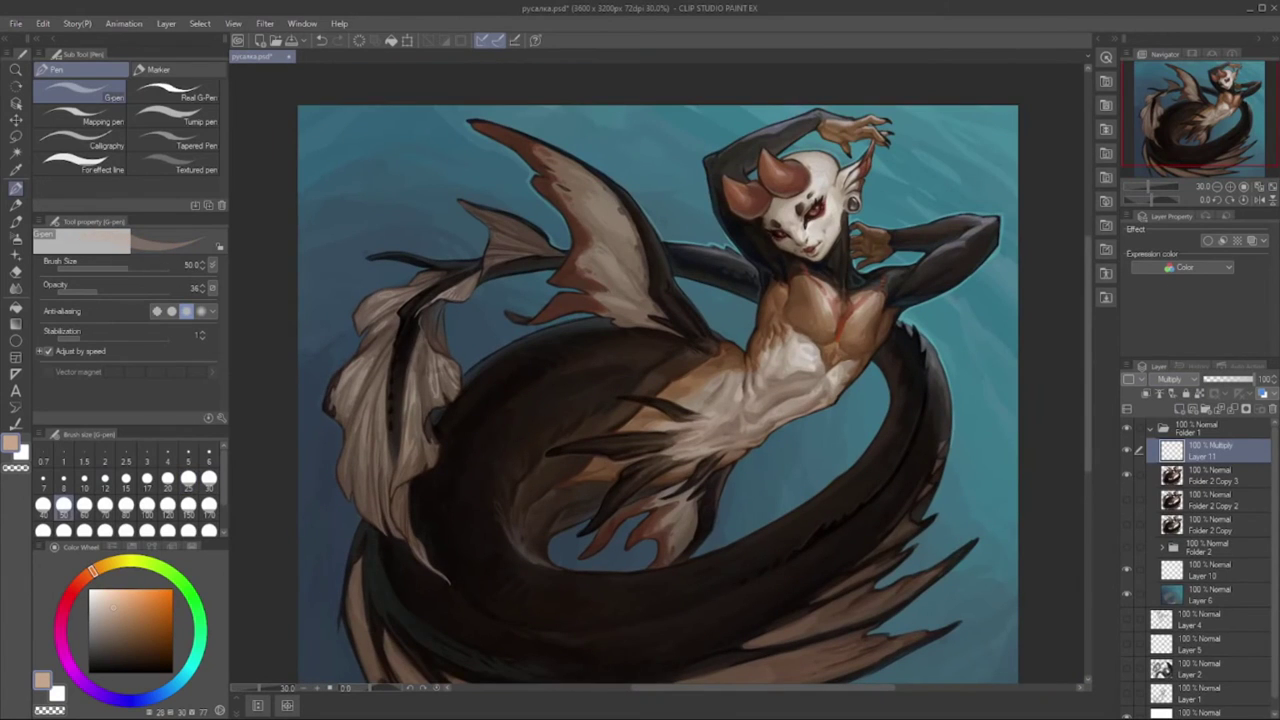
click(43, 505)
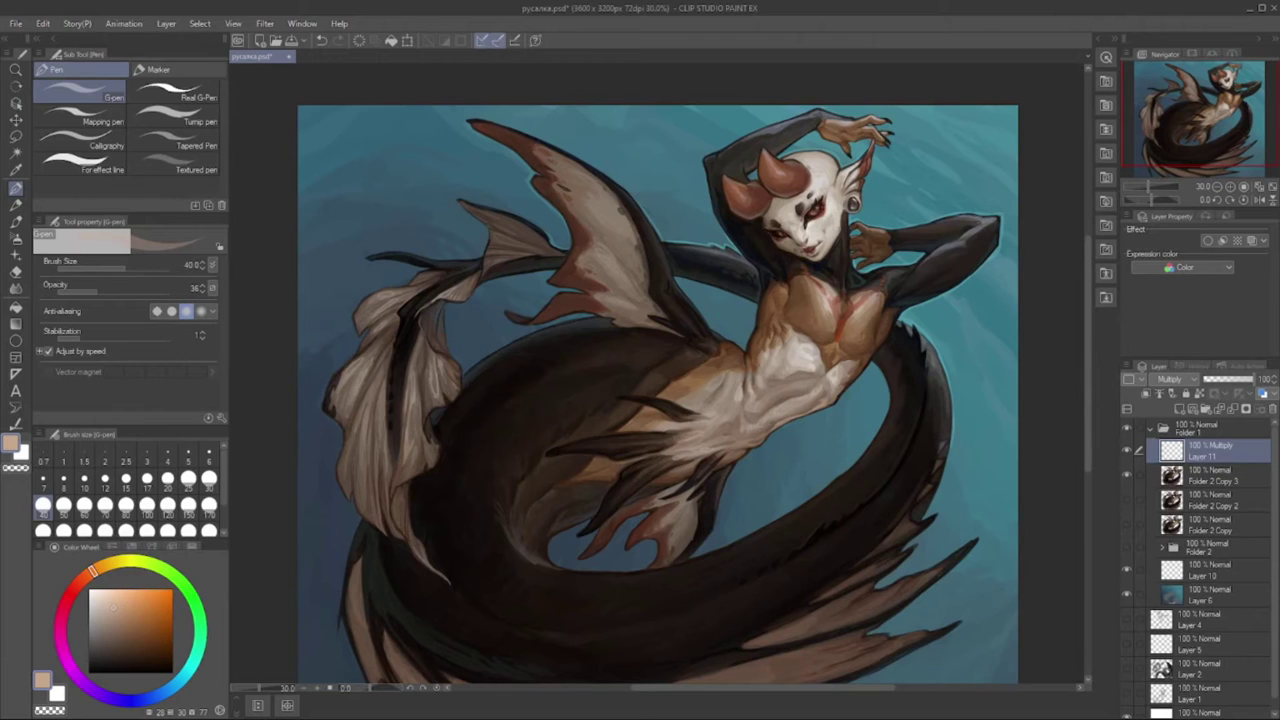
key(bracketright)
key(bracketright)
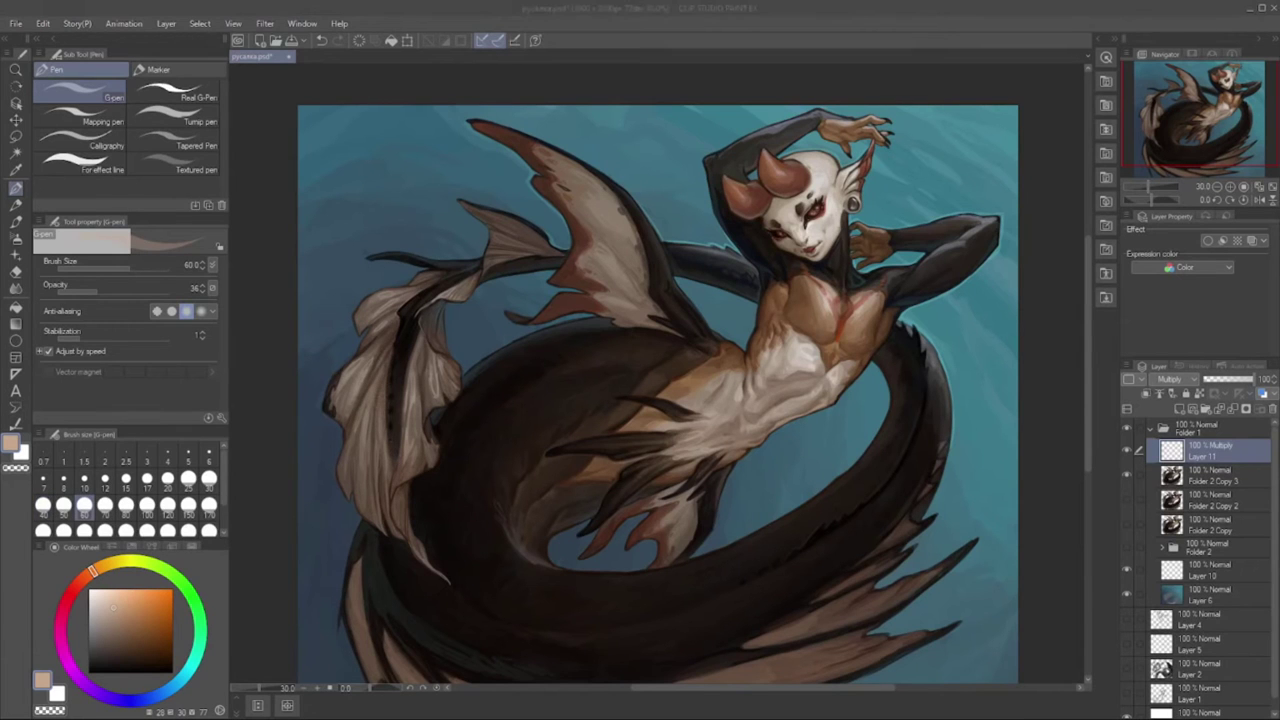
key(b)
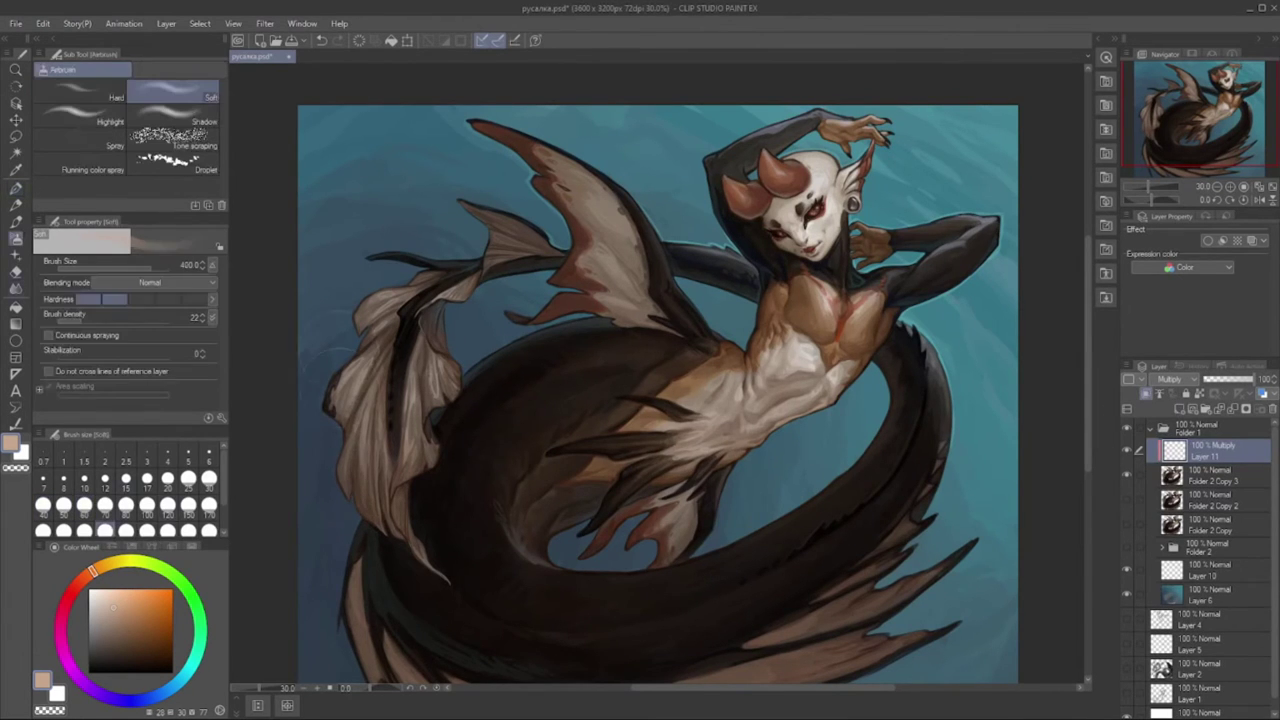
scroll(574, 517, down, 1)
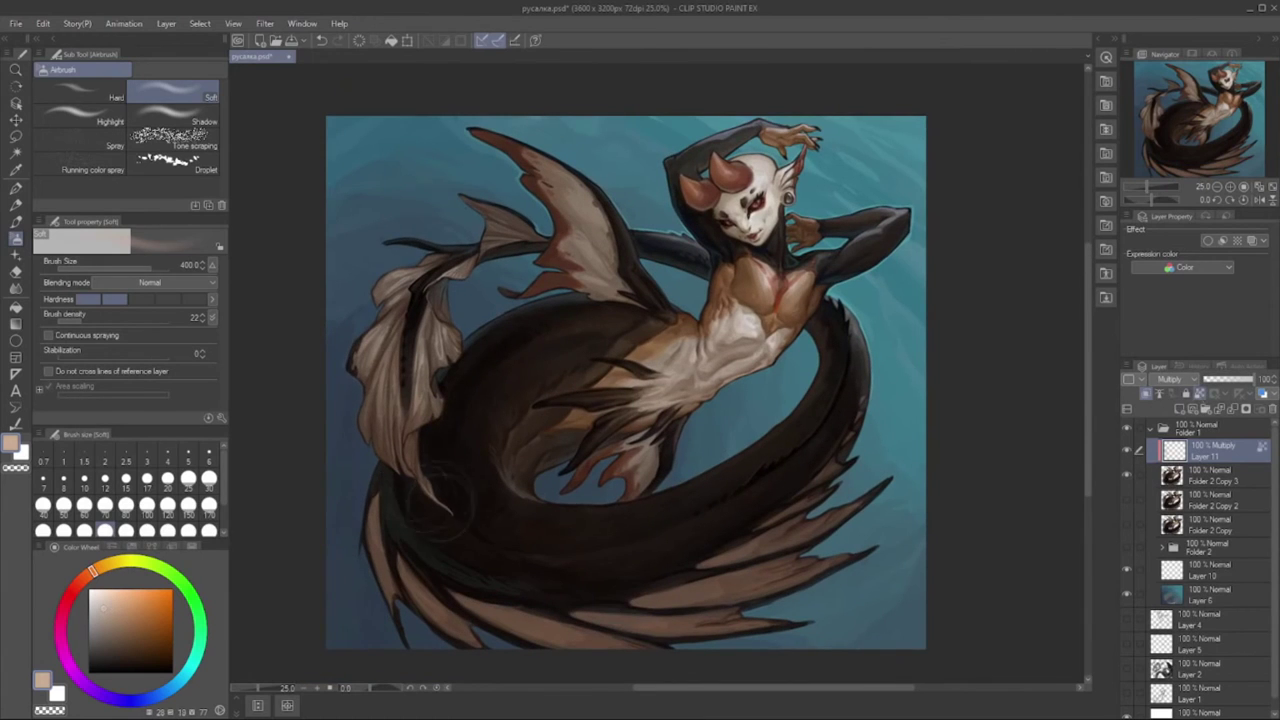
- Hide the Multiply layer and define the tail fin's dark spines on Folder 2 Copy 3 with the G-pen at size 30
ctrl+shift+click(330, 540)
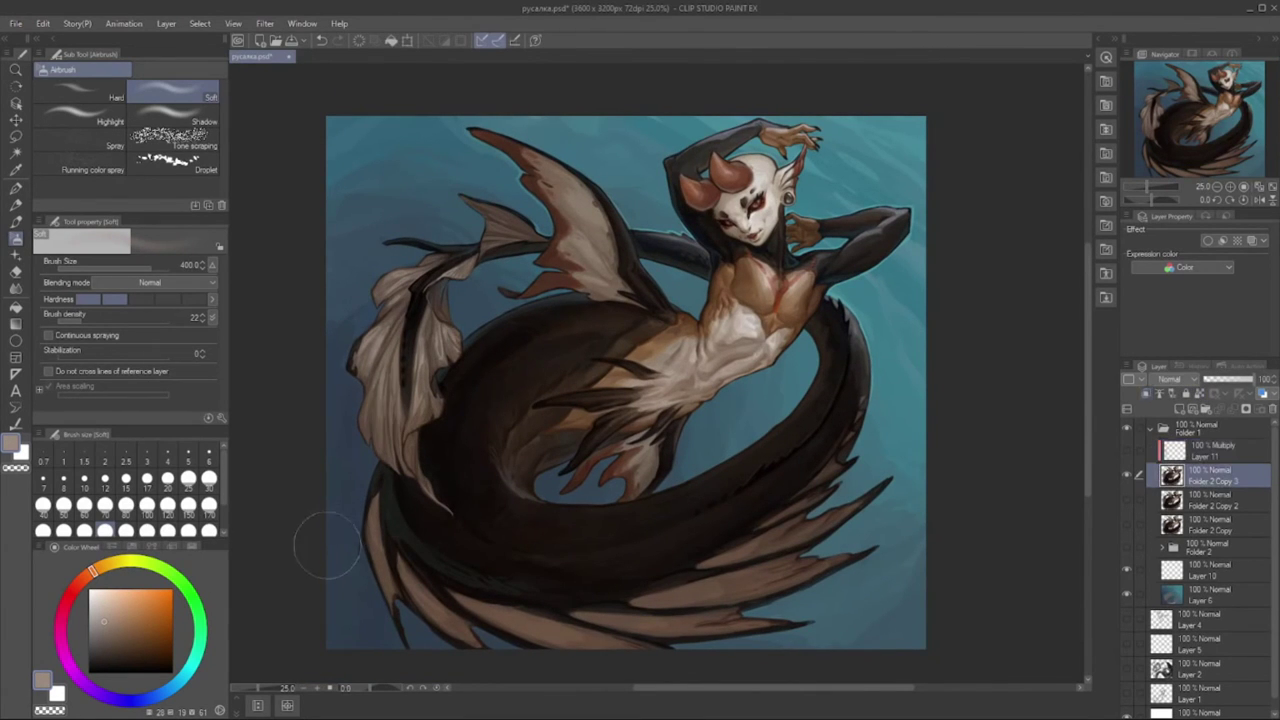
key(p)
scroll(330, 540, up, 2)
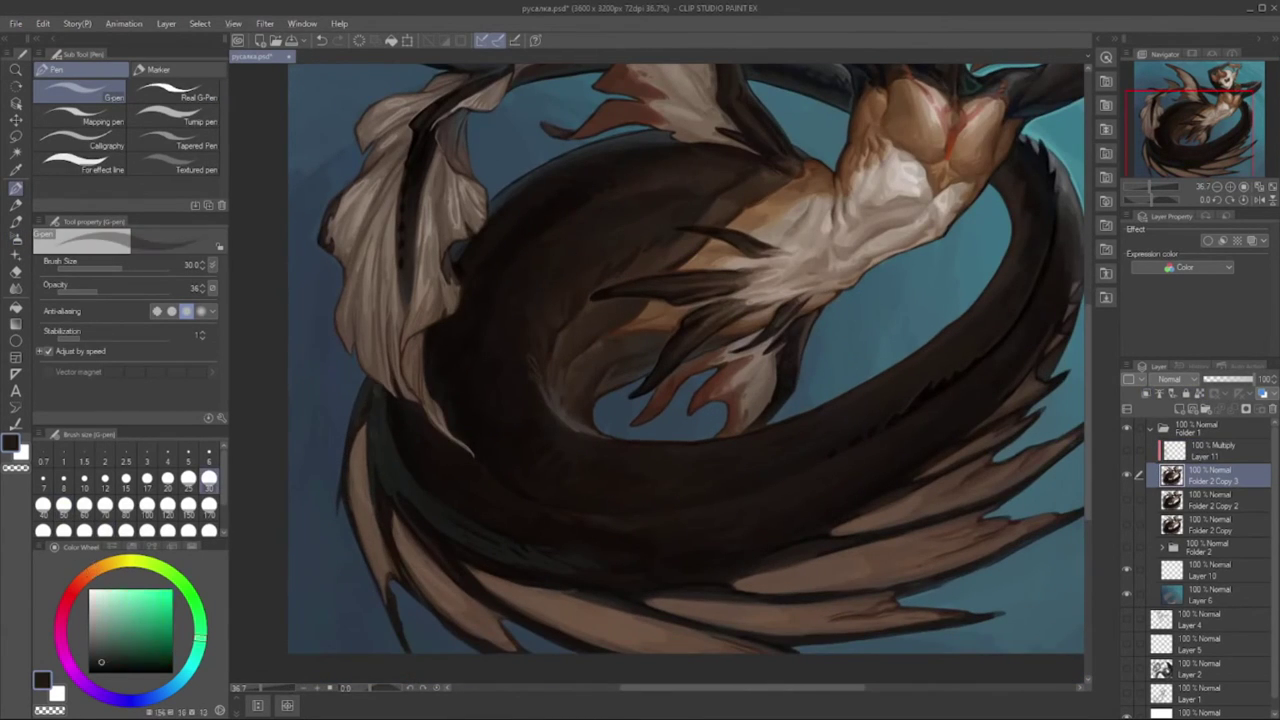
alt+click(378, 595)
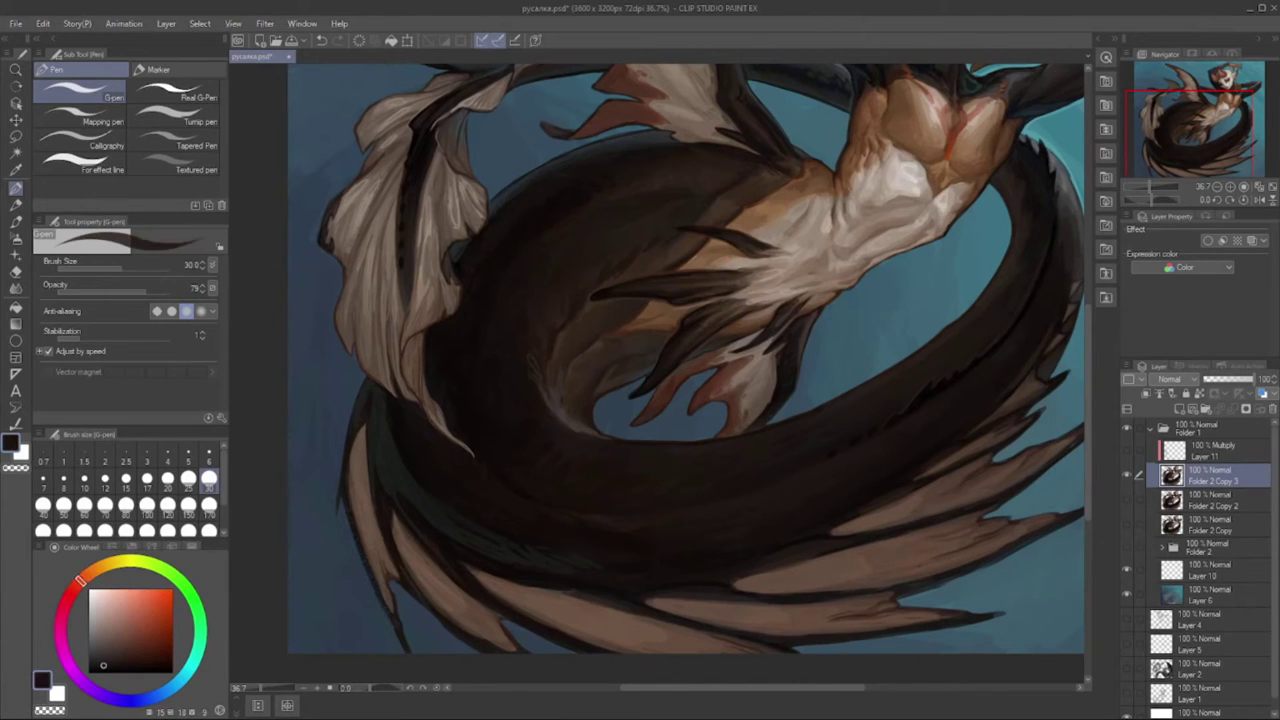
alt+click(398, 616)
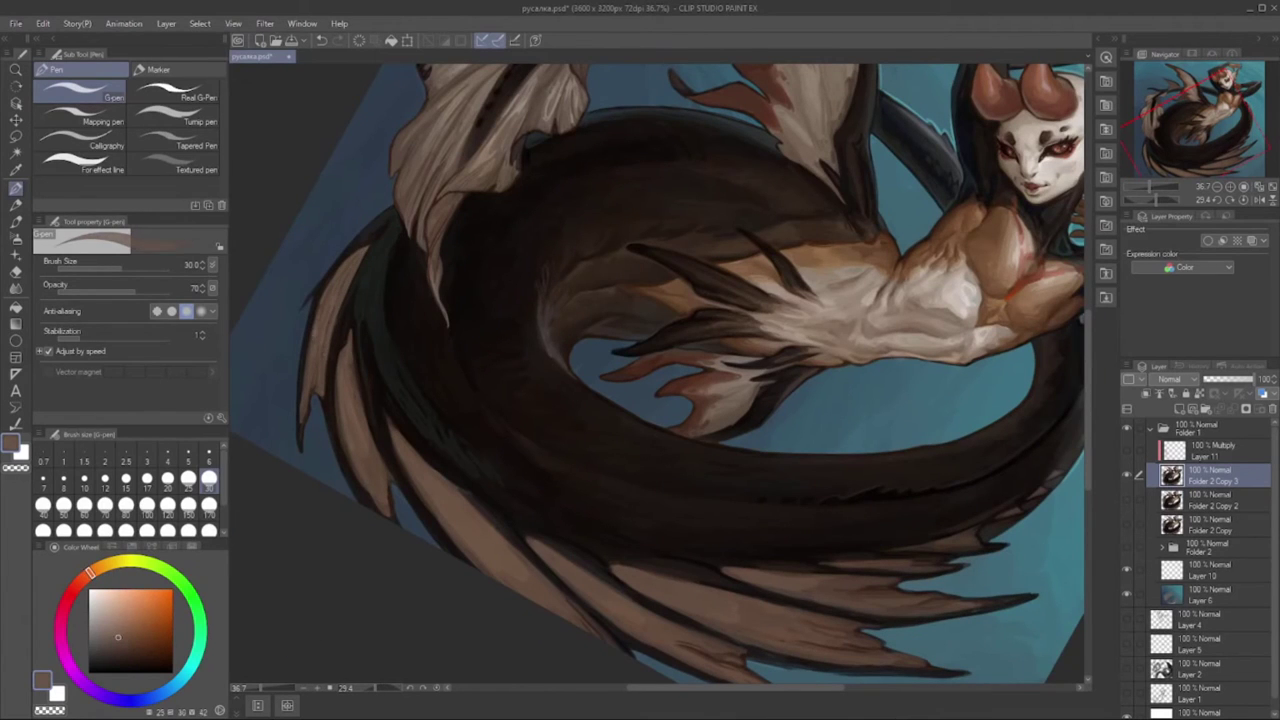
- Paint fine creases on the first membranes of the large tail fin with sampled light and dark browns at size 30
alt+click(320, 374)
drag(330, 260, 334, 292)
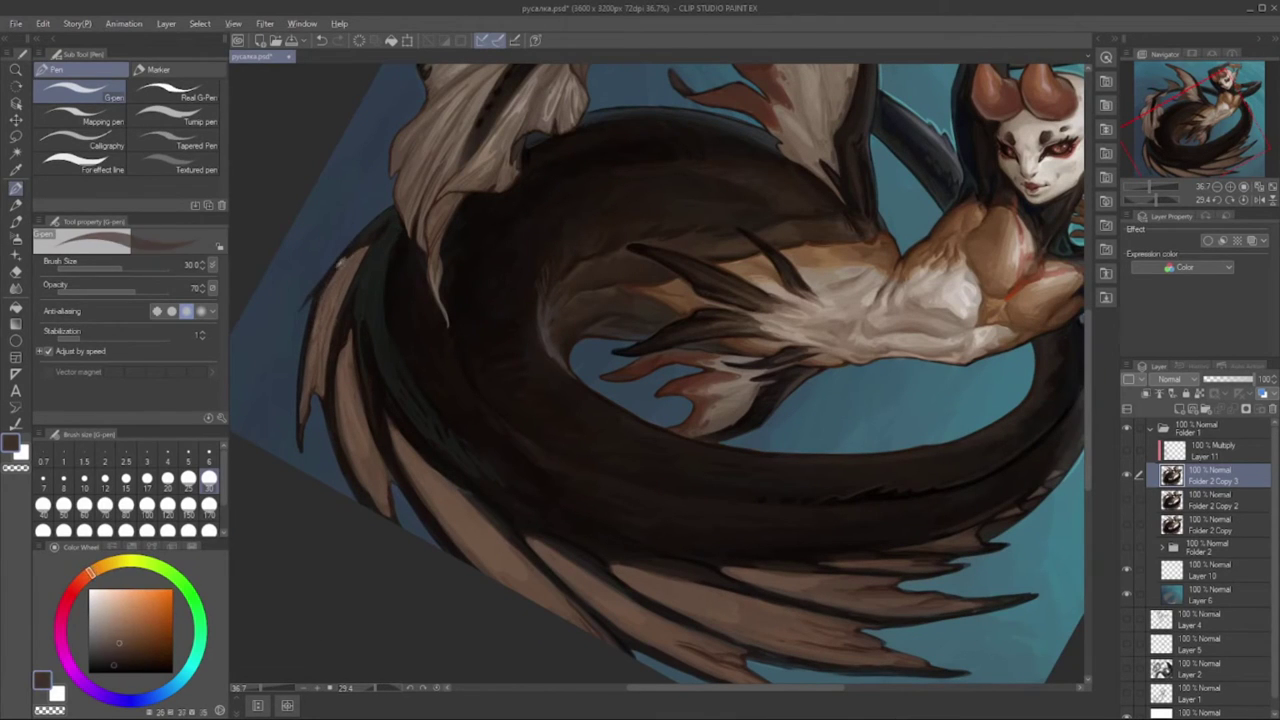
alt+click(319, 296)
alt+click(337, 418)
alt+click(370, 465)
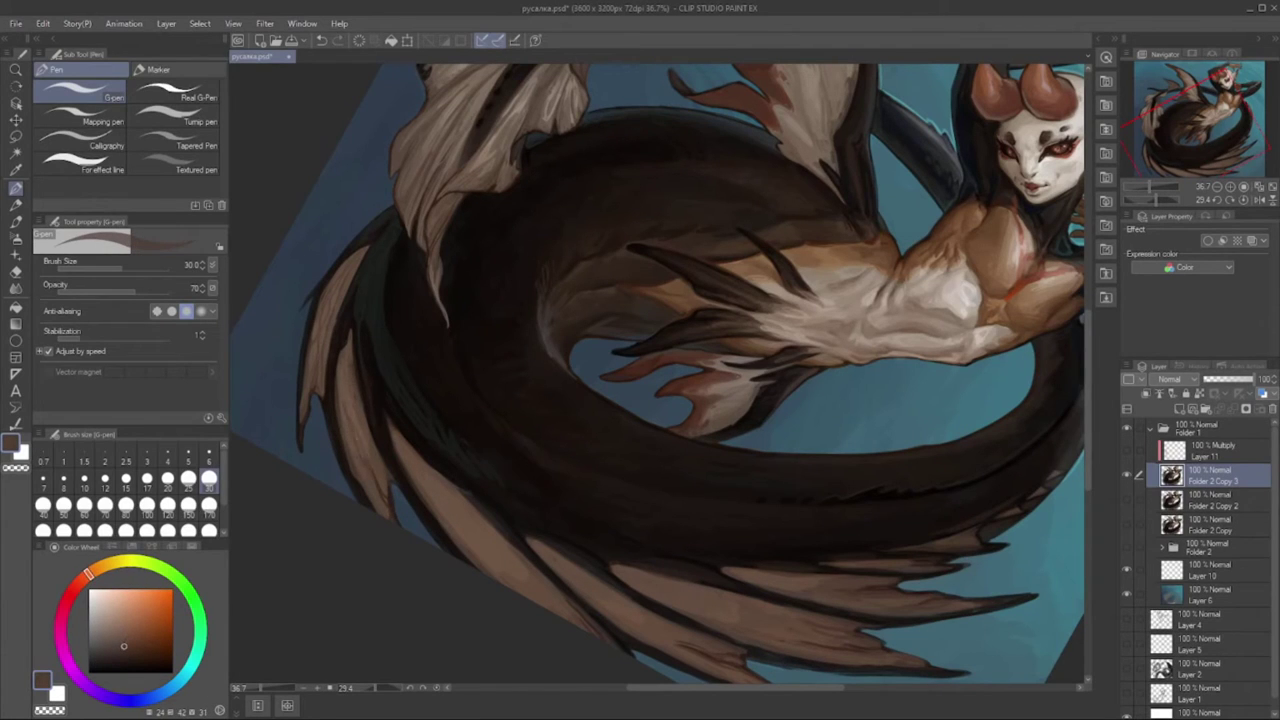
alt+click(370, 400)
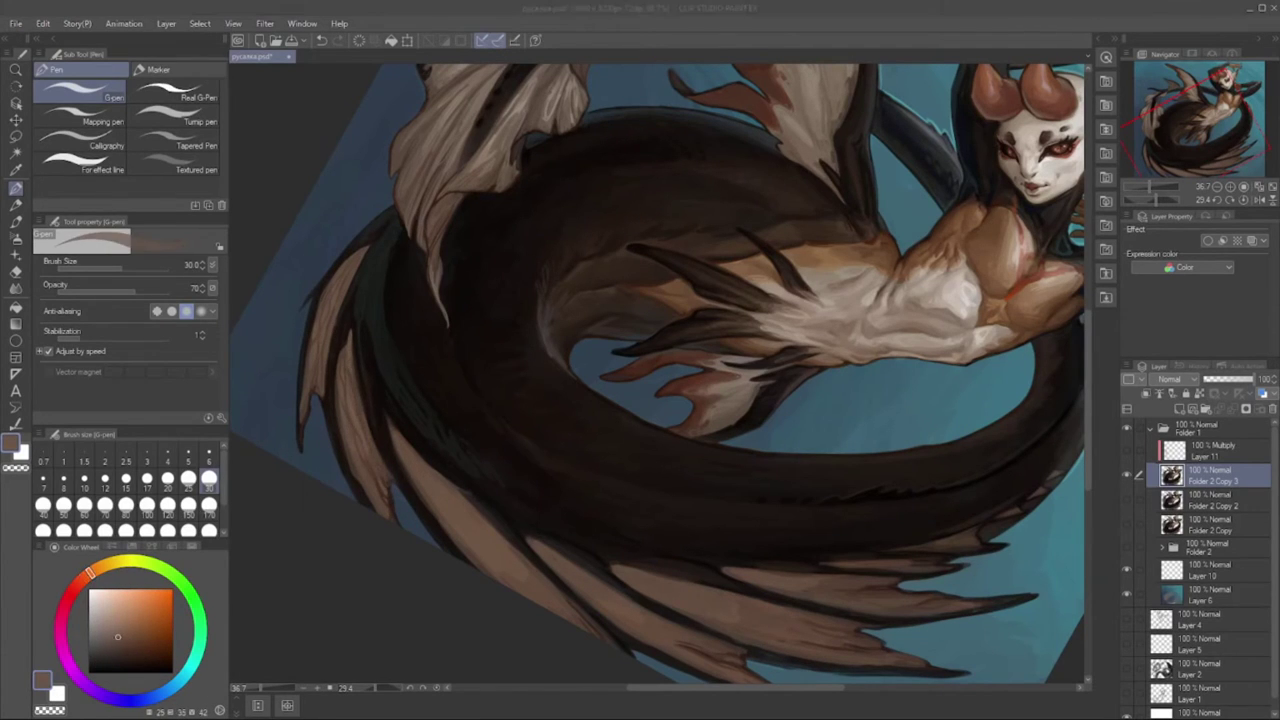
alt+click(396, 429)
drag(396, 429, 412, 404)
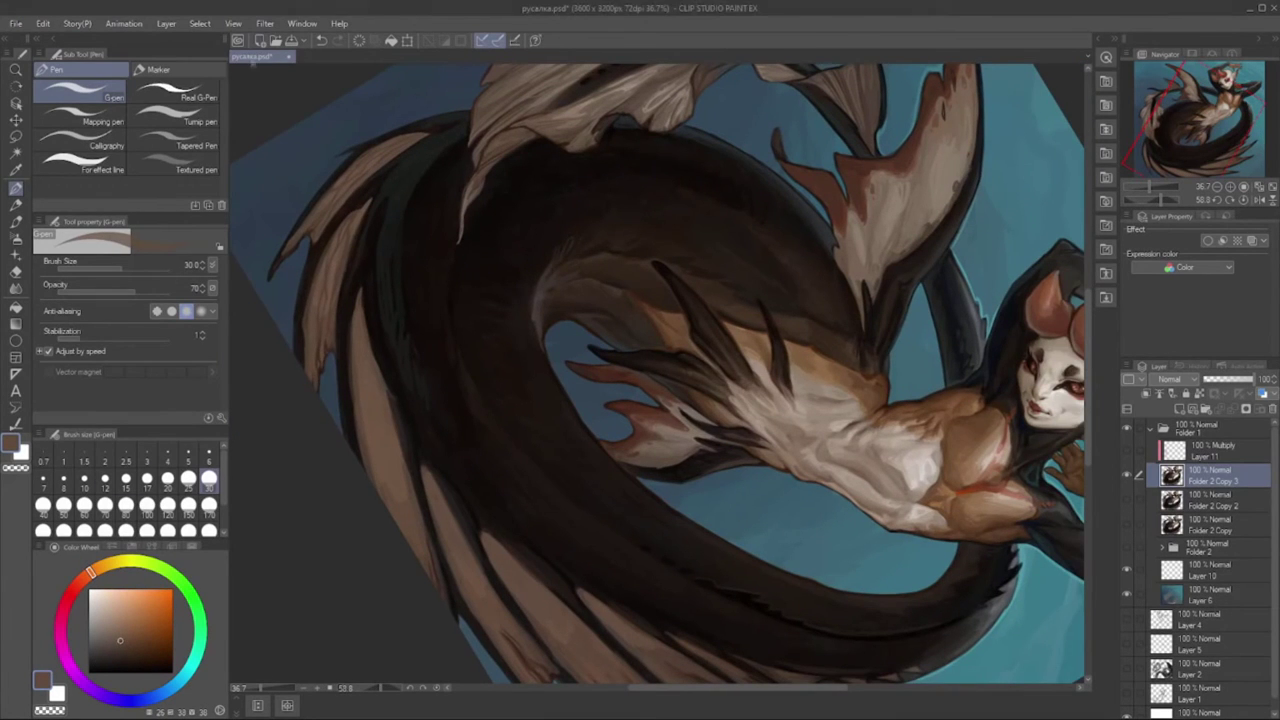
- Texture the next long tail-fin membrane with brown streaks, switching the brush size from 50 to 30
click(63, 505)
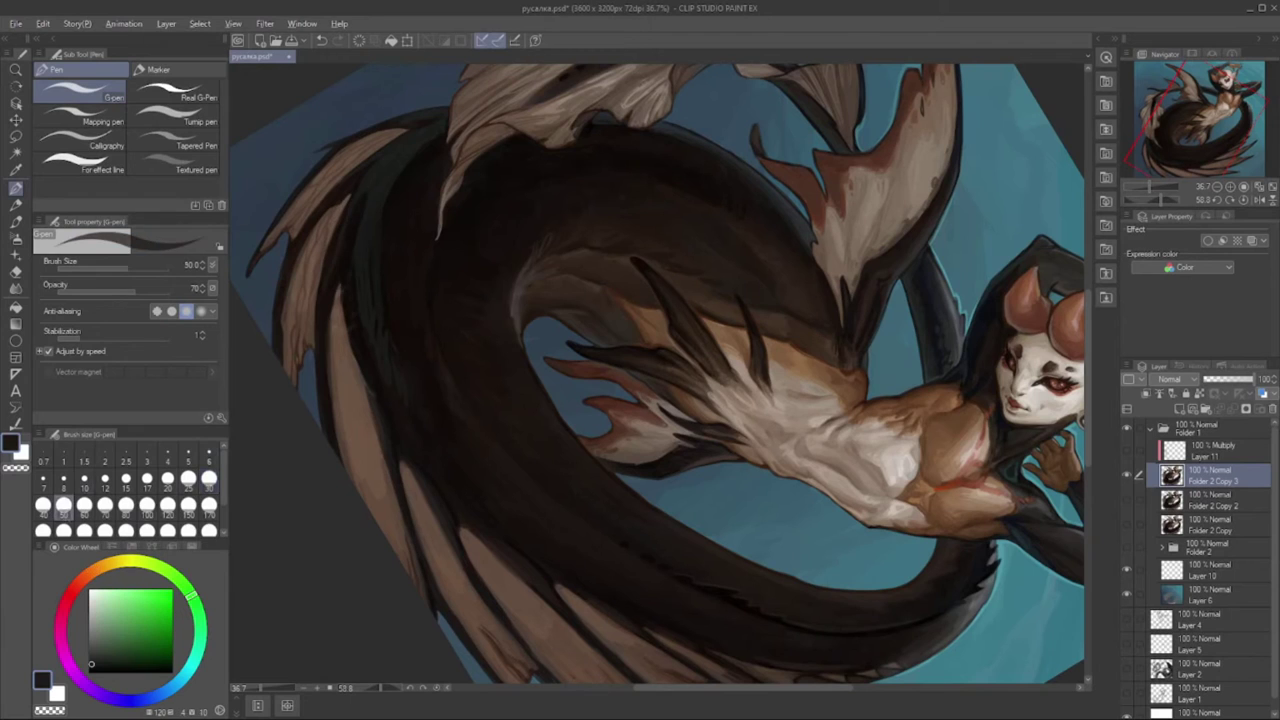
alt+click(364, 385)
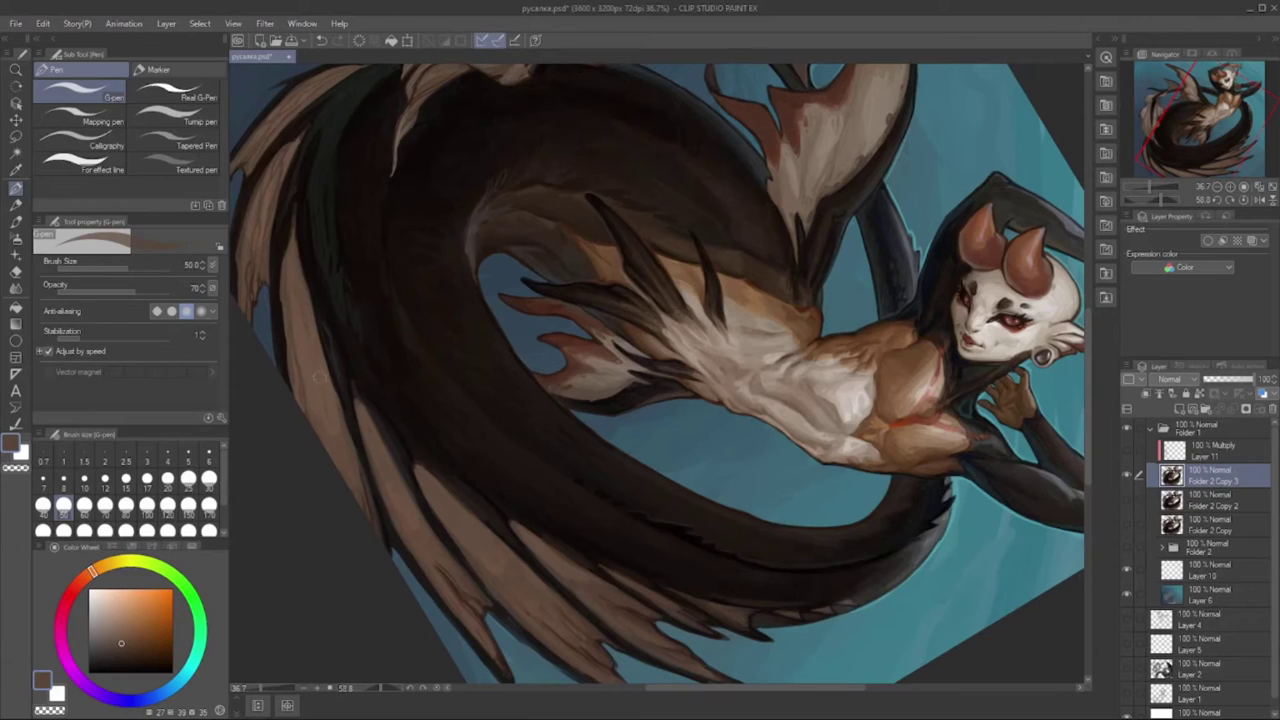
click(209, 480)
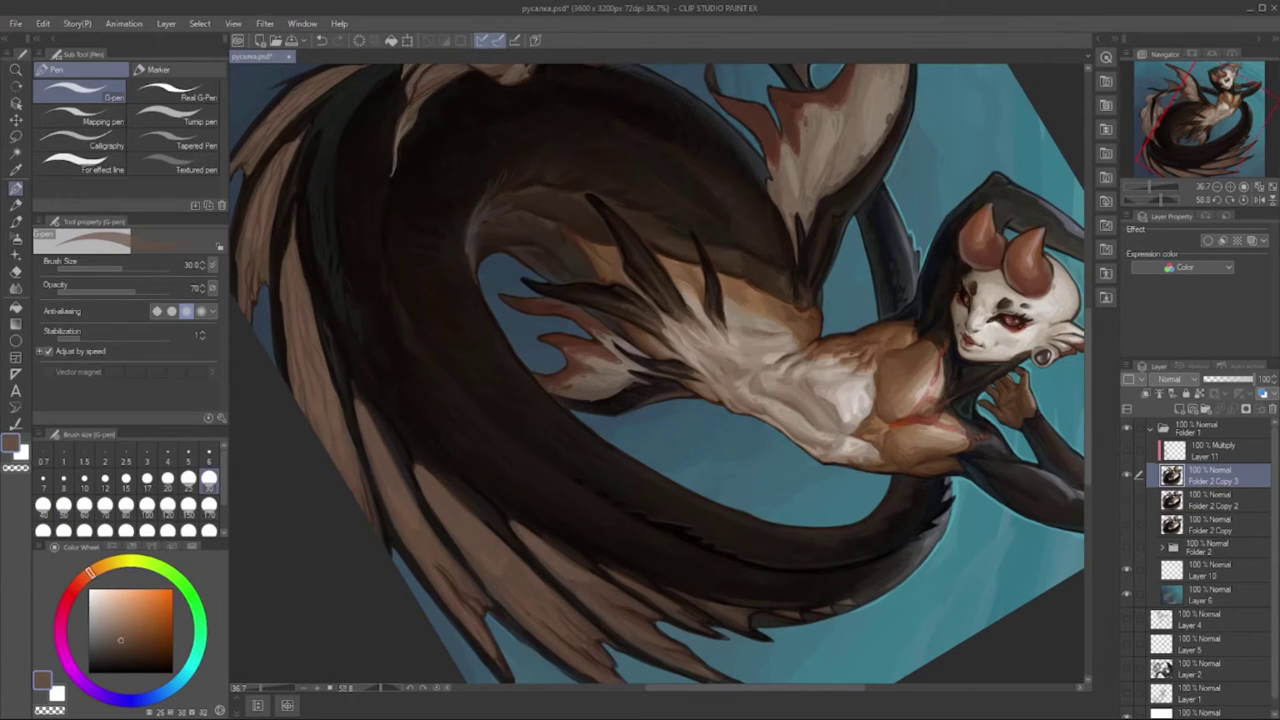
alt+click(325, 377)
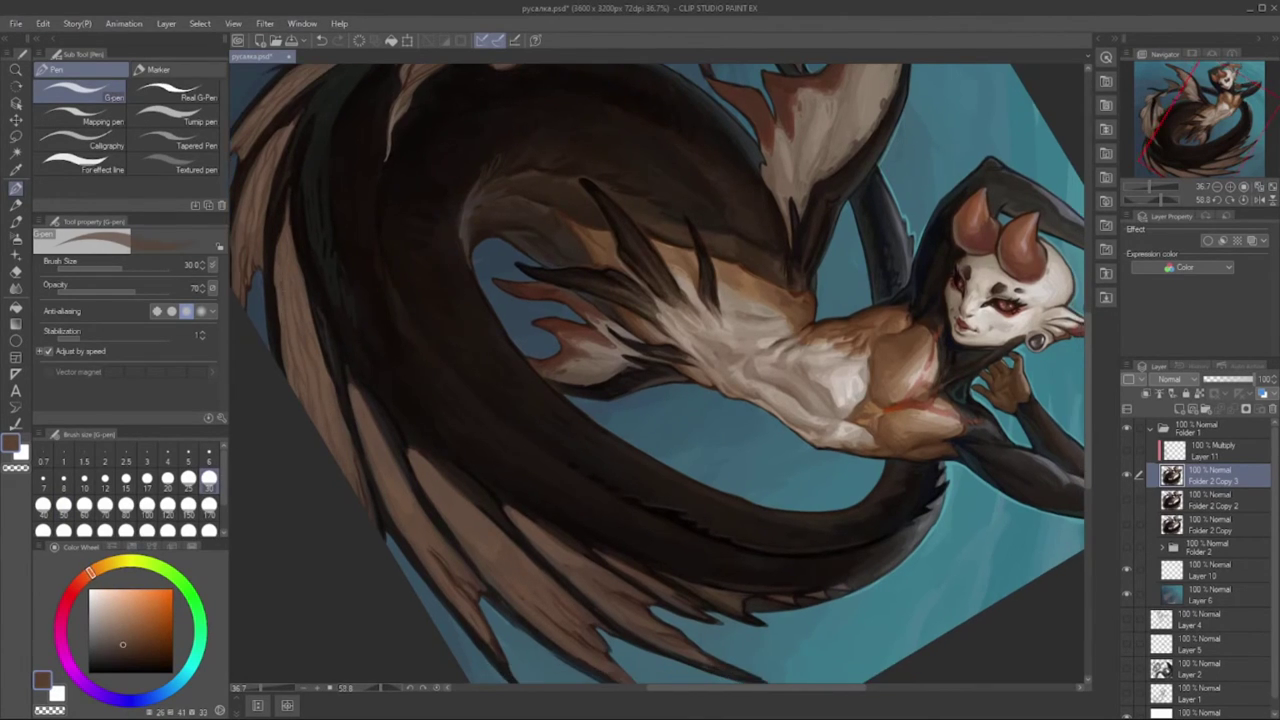
alt+click(319, 368)
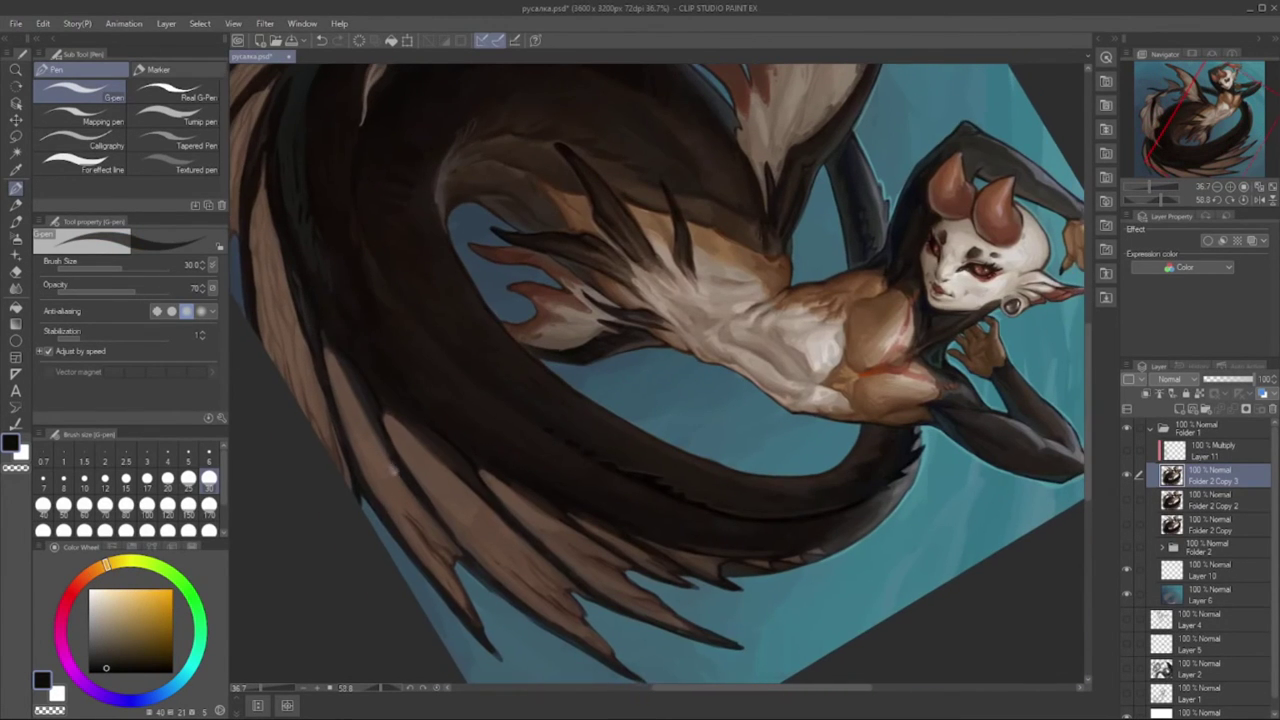
- Add thin brown pleats and ragged detail to the outer tail-fin membranes using nearby sampled colours at size 30
alt+click(405, 510)
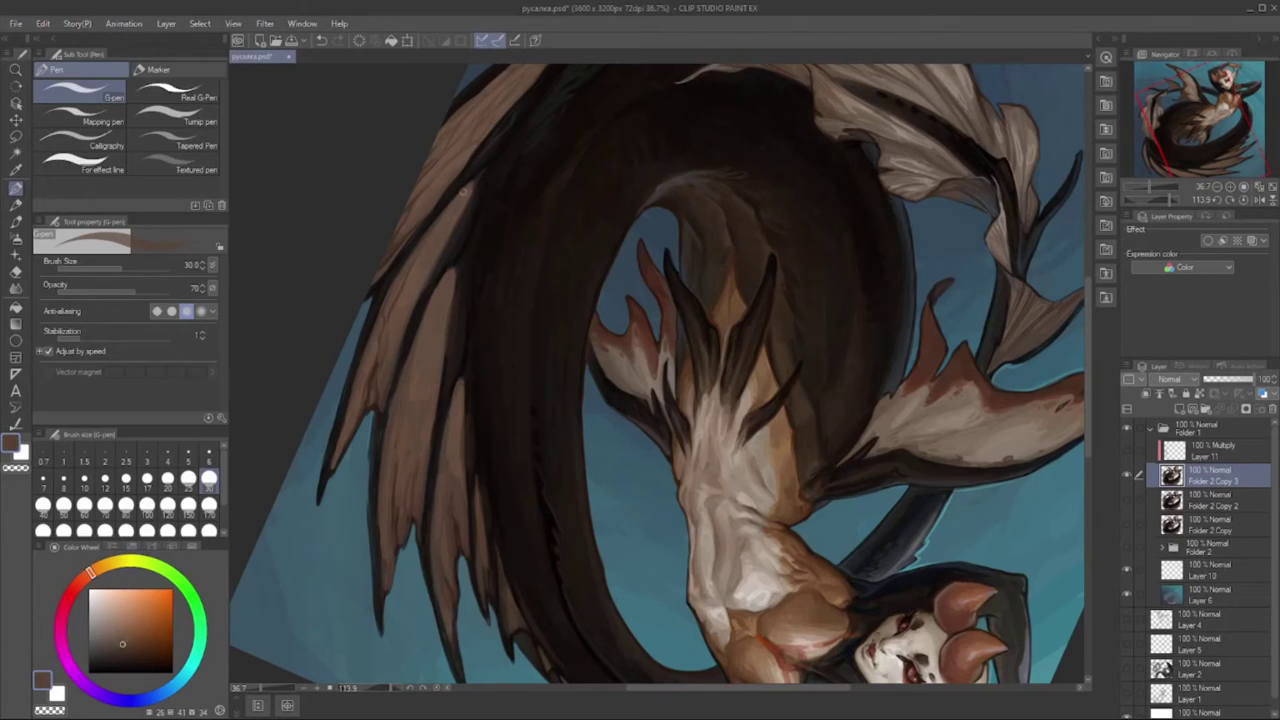
alt+click(370, 383)
alt+click(349, 435)
key(minus)
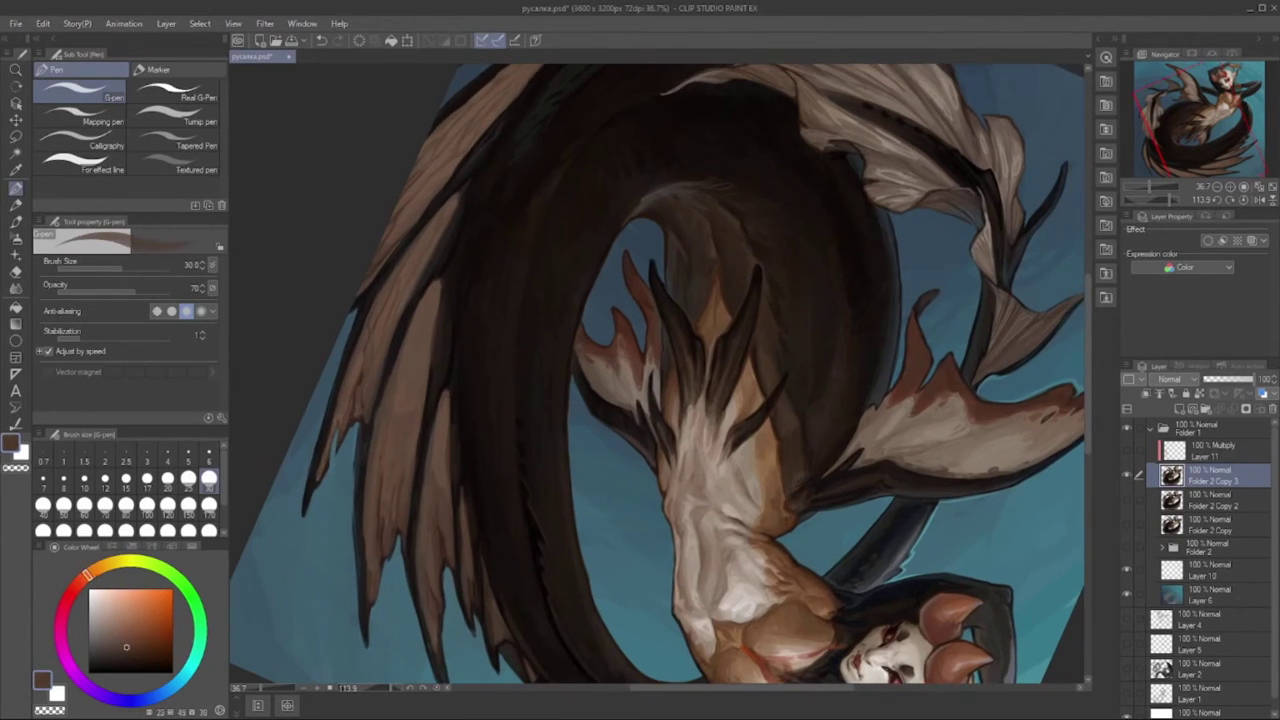
alt+click(352, 420)
alt+click(356, 400)
alt+click(360, 385)
alt+click(362, 375)
alt+click(370, 392)
- Clean up the outer fin spines and tips with a sampled dark blue-grey at brush size 30
alt+click(358, 308)
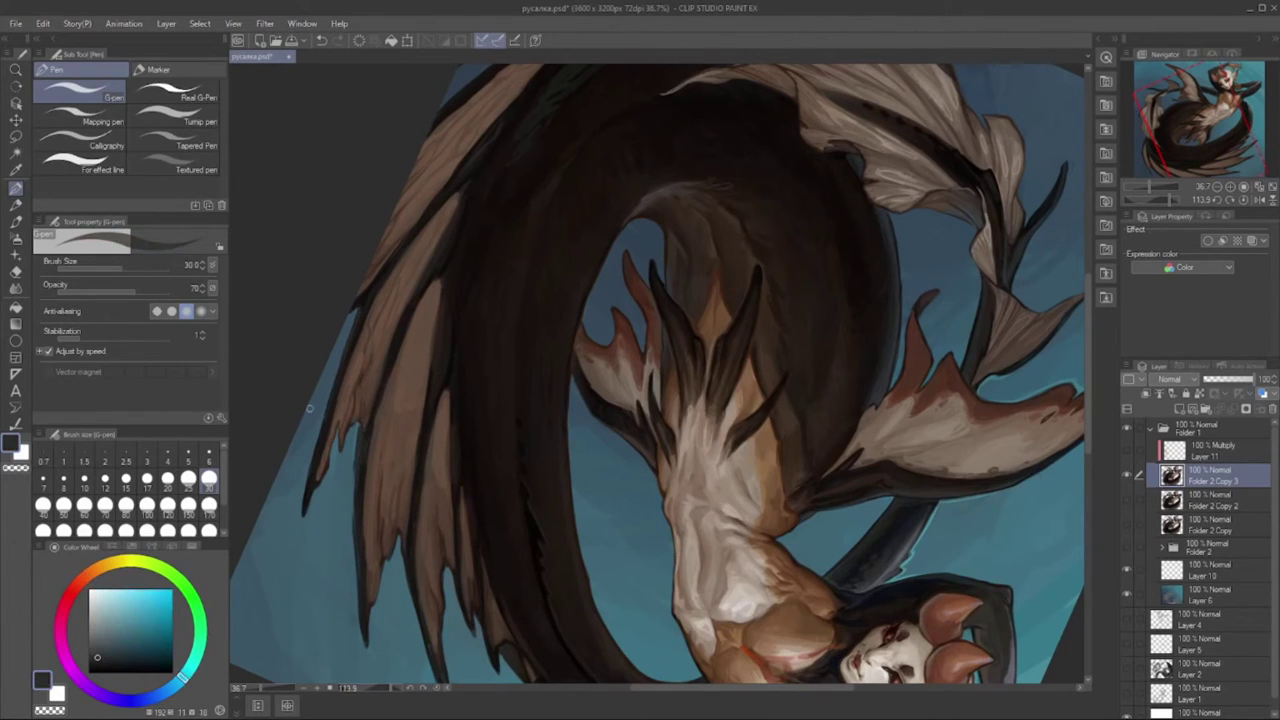
drag(515, 230, 545, 480)
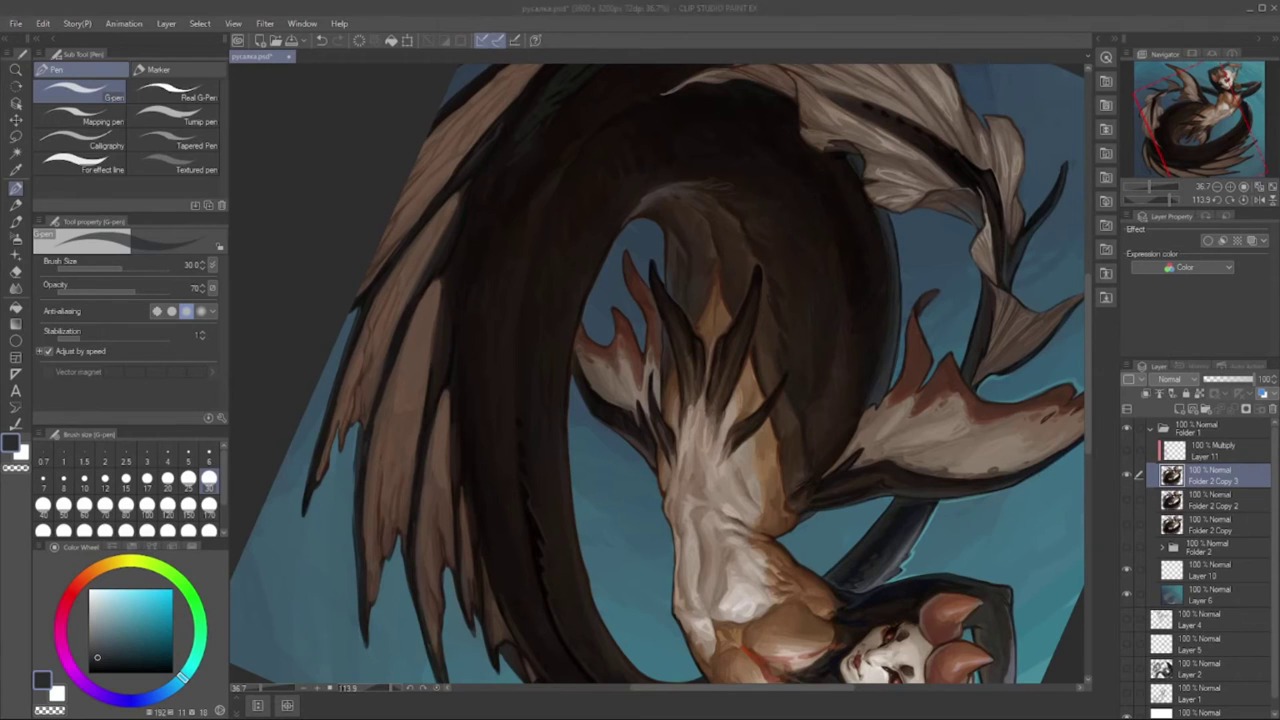
mouse_move(660, 380)
mouse_down()
mouse_move(646, 402)
mouse_move(640, 388)
mouse_up()
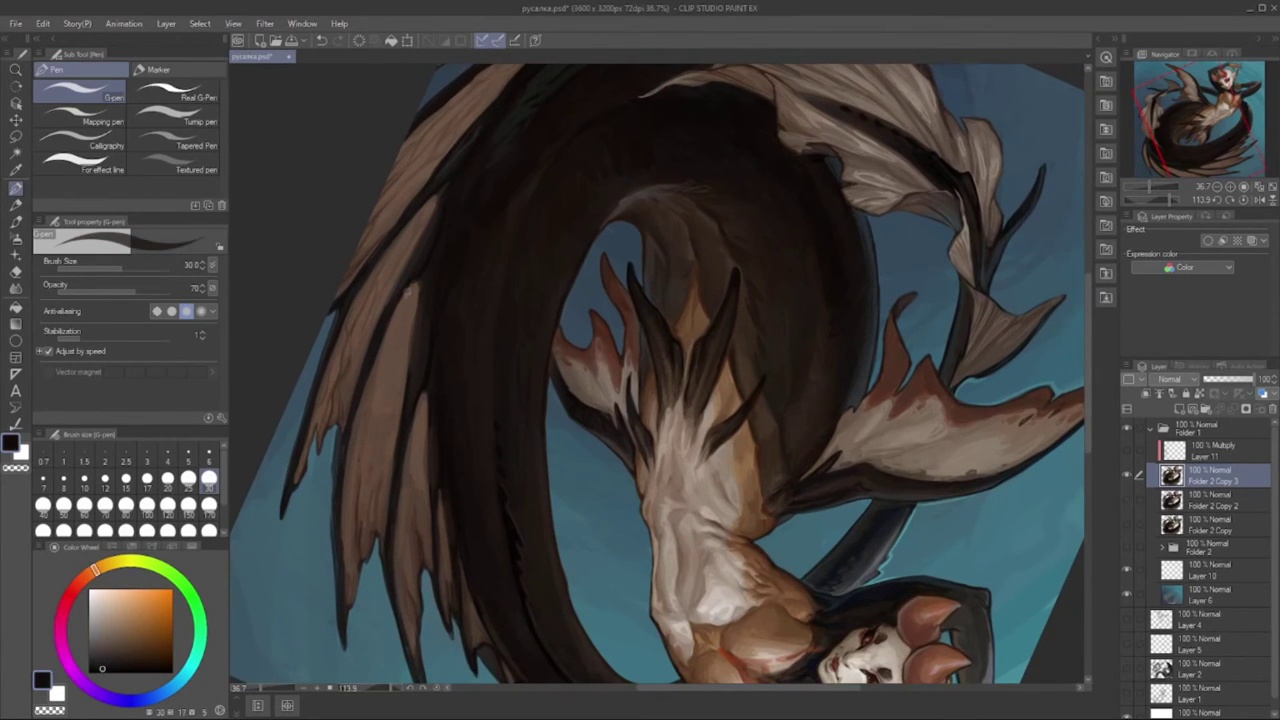
- Blend the spine roots into the neighbouring fin membranes with sampled dark and brown tones at size 30
alt+click(418, 300)
drag(418, 285, 420, 325)
alt+click(411, 380)
mouse_move(411, 372)
mouse_down()
mouse_move(412, 398)
mouse_move(560, 200)
mouse_move(475, 170)
mouse_up()
alt+click(411, 385)
alt+click(452, 180)
- Deepen the dark brown tail body beside the fin roots with the brush size raised to 60
alt+click(571, 194)
key(bracketright)
key(bracketright)
key(bracketright)
alt+click(472, 166)
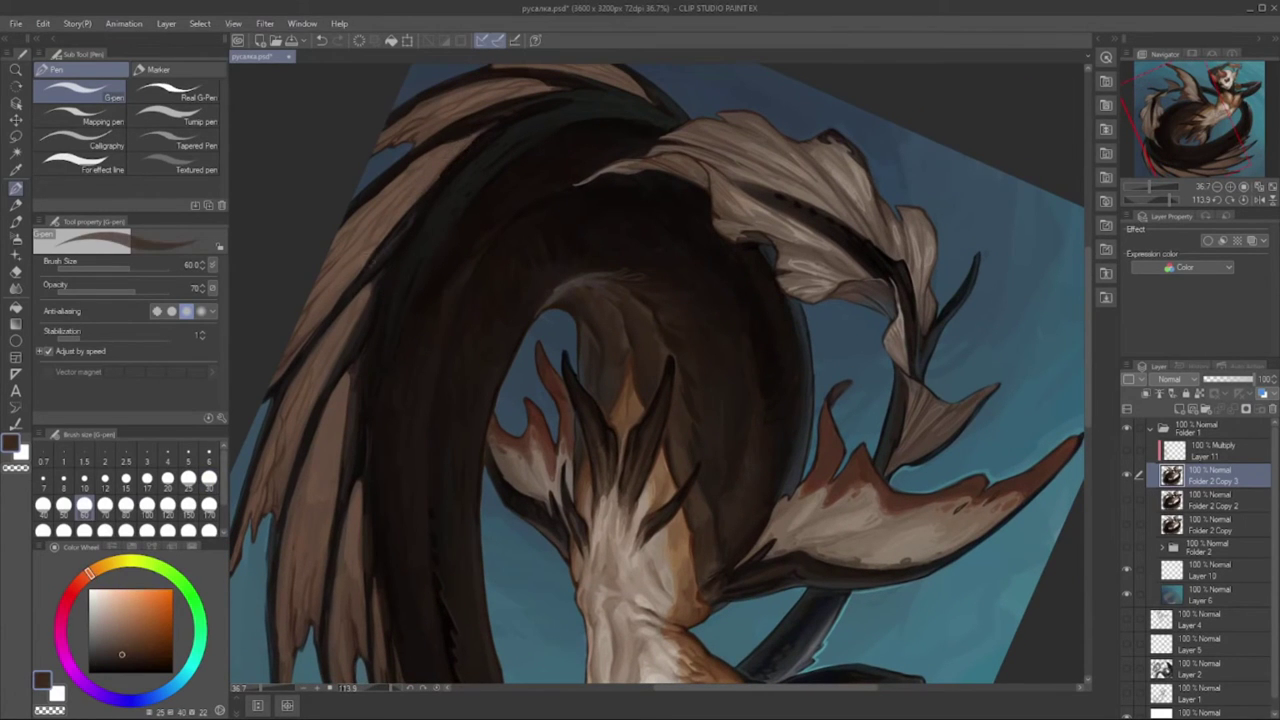
- Draw reddish-brown folds on the outer fin membrane with sampled tones at brush size 40
key(bracketleft)
key(bracketleft)
mouse_move(460, 240)
mouse_down()
mouse_move(283, 396)
mouse_move(310, 320)
mouse_up()
alt+click(283, 396)
alt+click(316, 316)
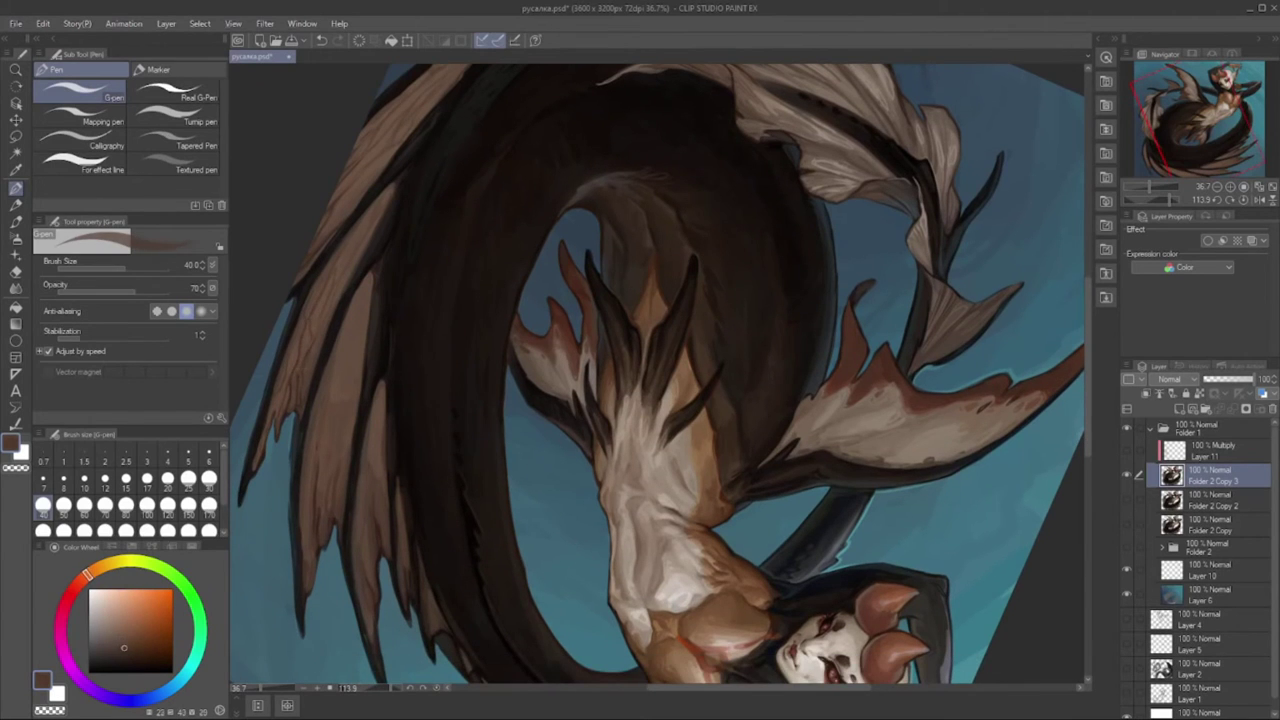
alt+click(305, 350)
alt+click(302, 350)
alt+click(298, 360)
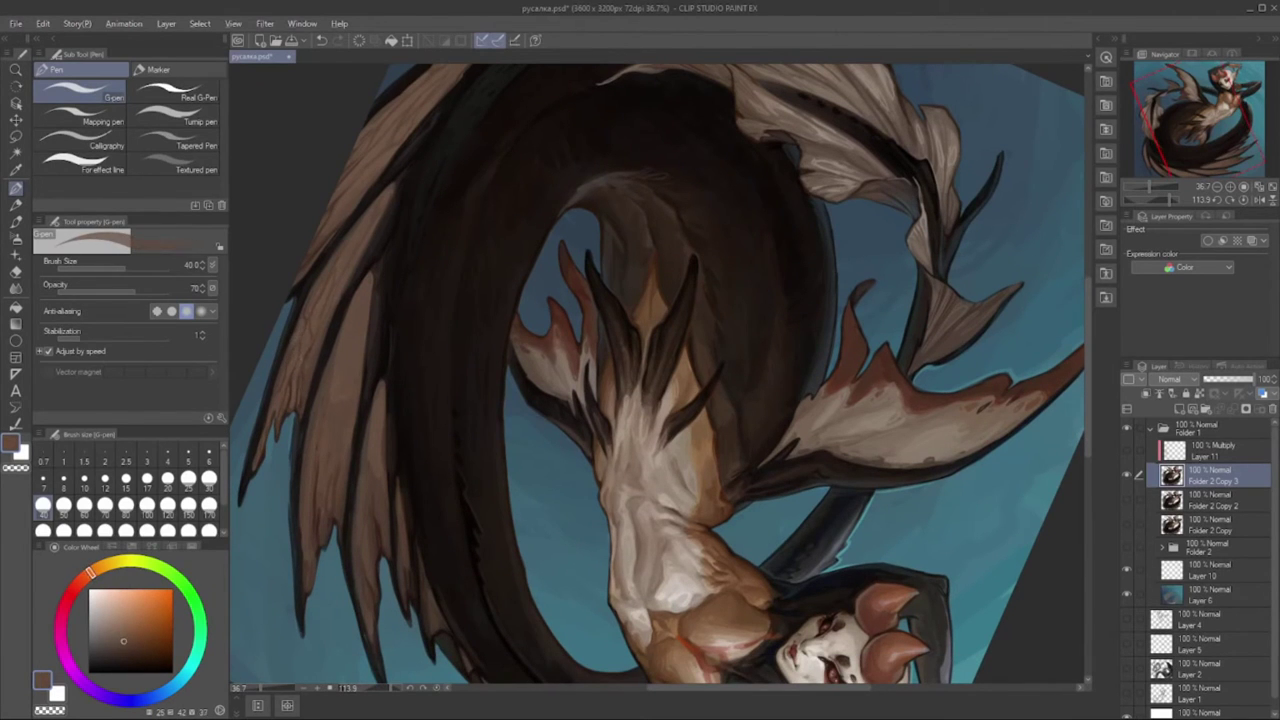
alt+click(284, 376)
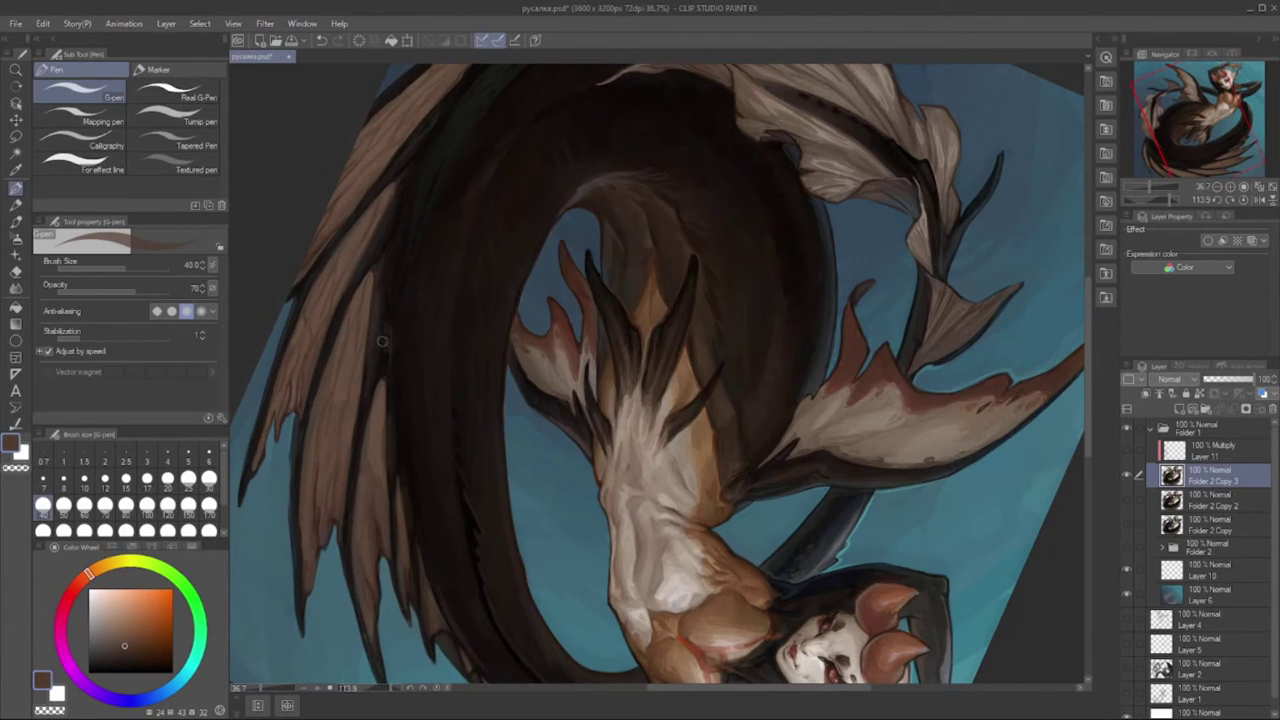
- Streak the wide middle membrane of the tail fin with sampled dark brown lines at size 40
drag(351, 302, 325, 345)
alt+click(363, 247)
alt+click(295, 258)
alt+click(291, 282)
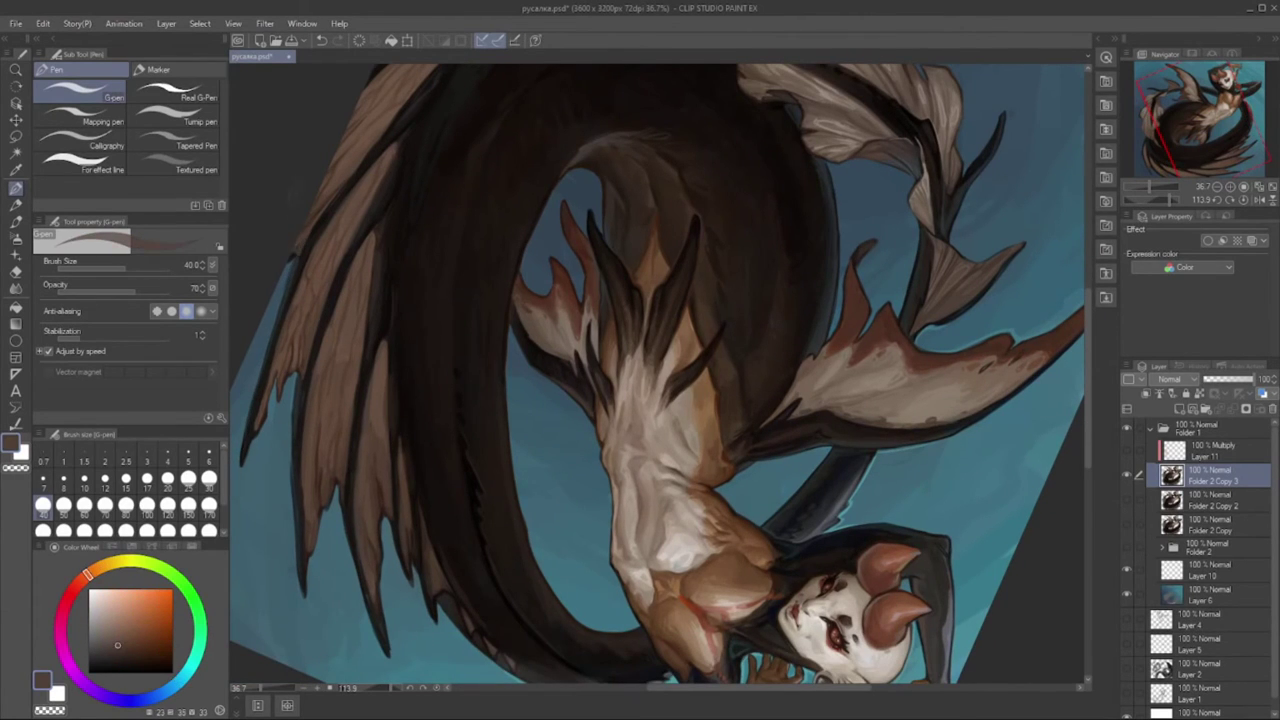
- Shade the outer membranes and dark spines of the tail fin with sampled brown and near-black tones at brush size 40
alt+click(291, 262)
alt+click(313, 233)
alt+click(325, 320)
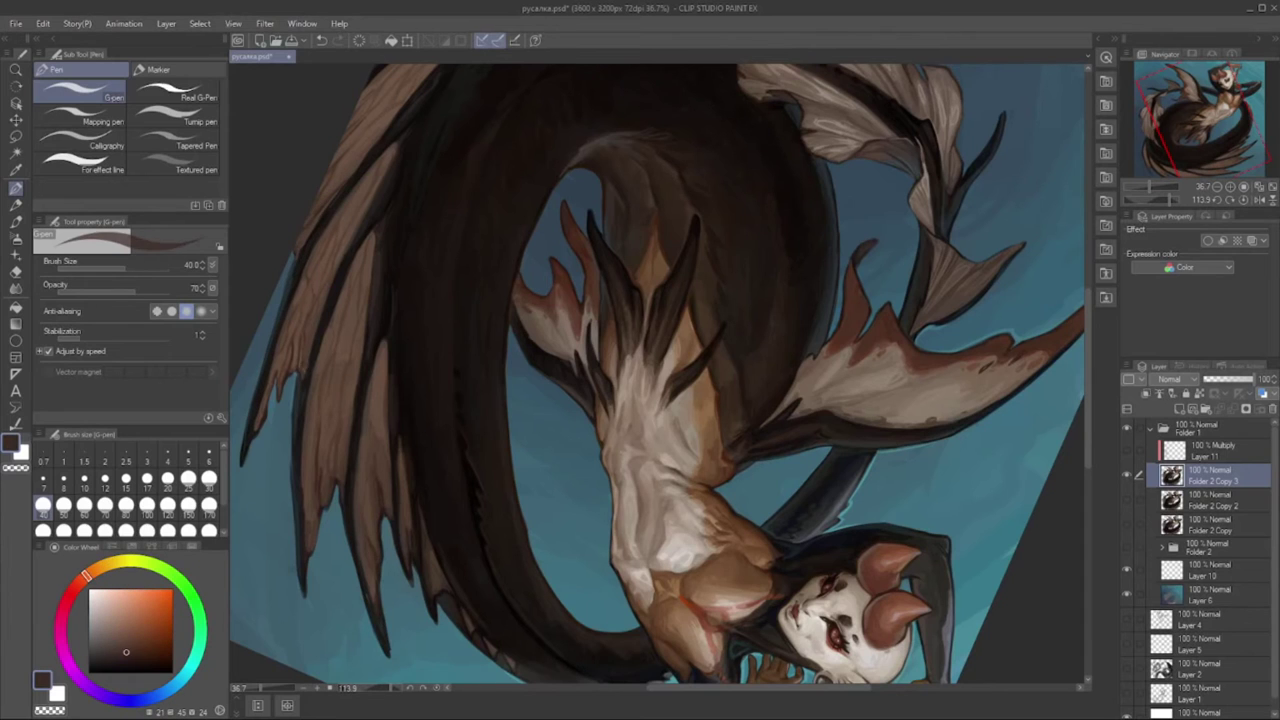
alt+click(343, 404)
scroll(343, 404, down, 1)
alt+click(311, 512)
alt+click(320, 500)
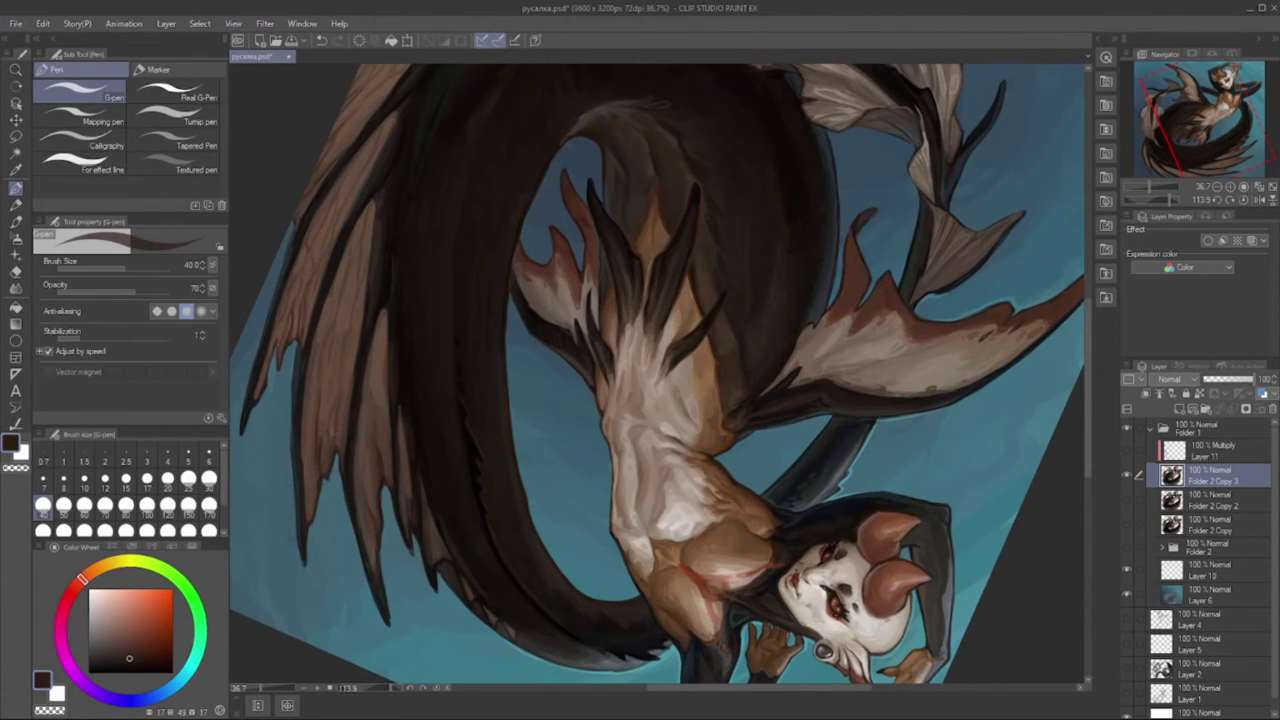
- Streak fold lines down the wide middle membrane of the tail fin with sampled brown tones at size 40
alt+click(330, 465)
drag(330, 465, 294, 385)
alt+click(294, 385)
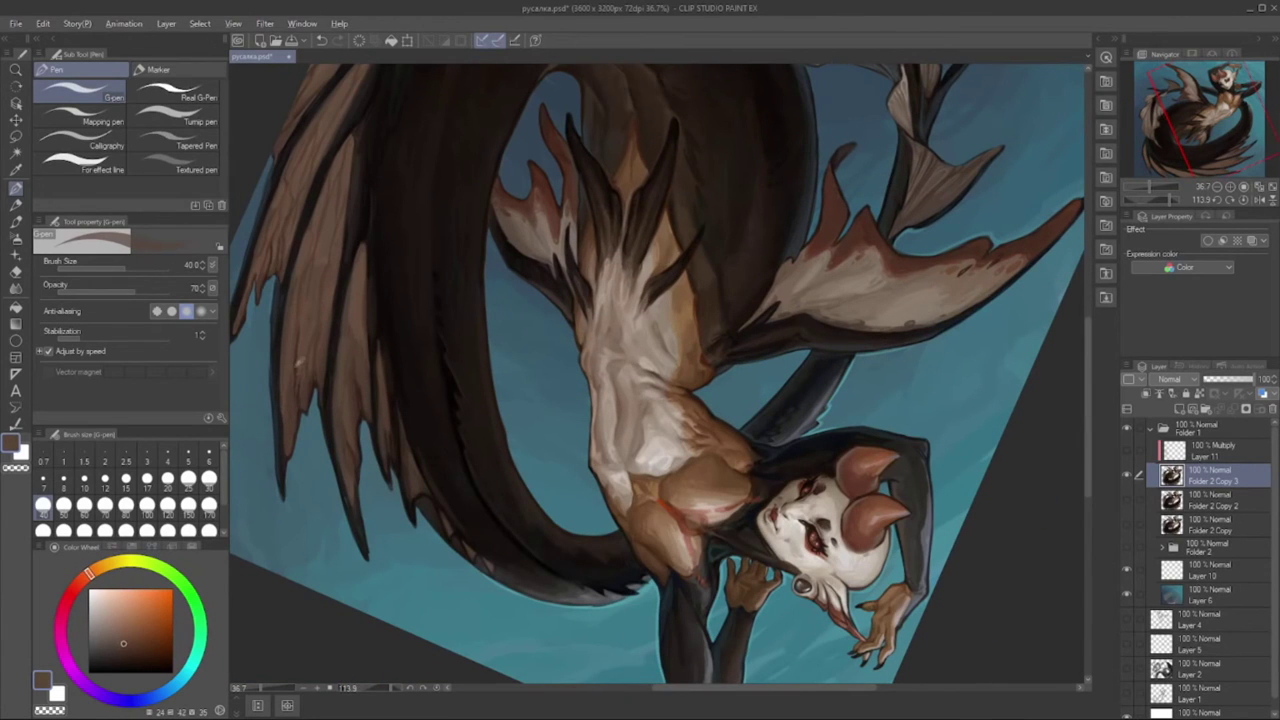
alt+click(390, 394)
alt+click(390, 394)
alt+click(290, 300)
alt+click(290, 300)
alt+click(308, 289)
alt+click(308, 289)
- Shade the narrow inner membrane beside the tail body by alternating sampled dark and reddish-brown tones at size 40
alt+click(330, 262)
alt+click(330, 262)
alt+click(324, 277)
alt+click(324, 277)
alt+click(363, 249)
alt+click(363, 249)
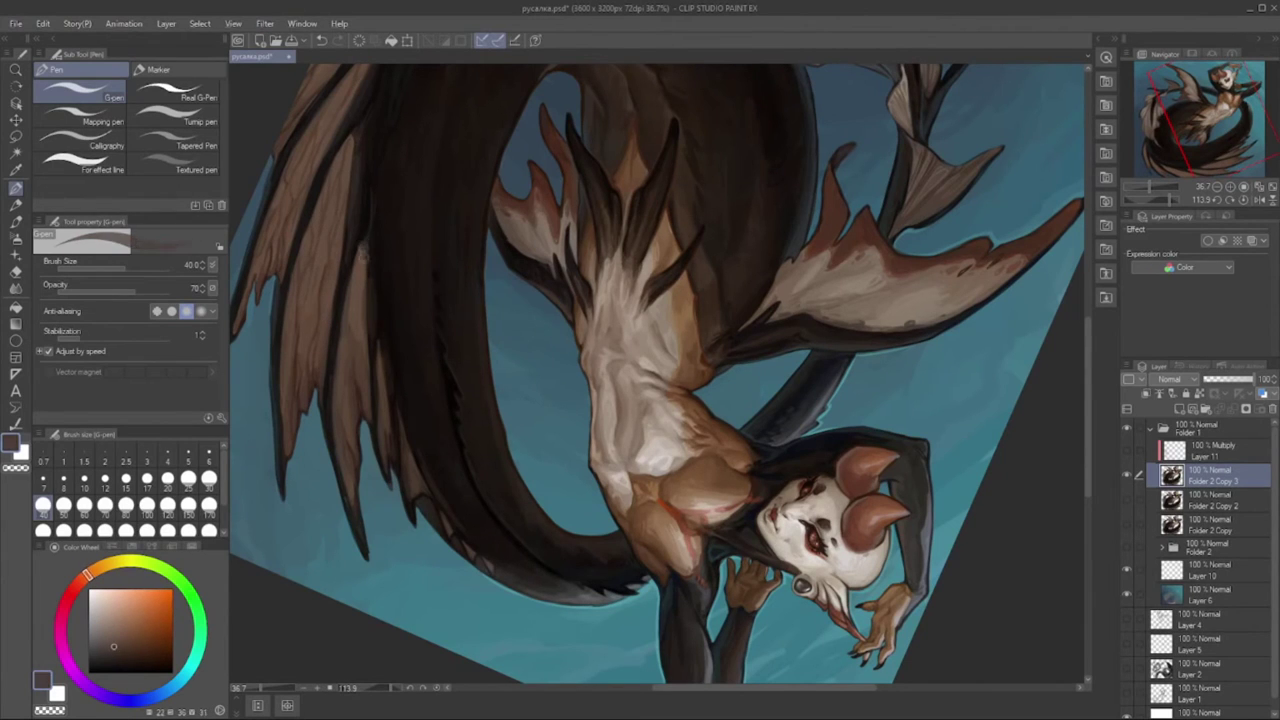
alt+click(374, 226)
alt+click(368, 298)
alt+click(368, 298)
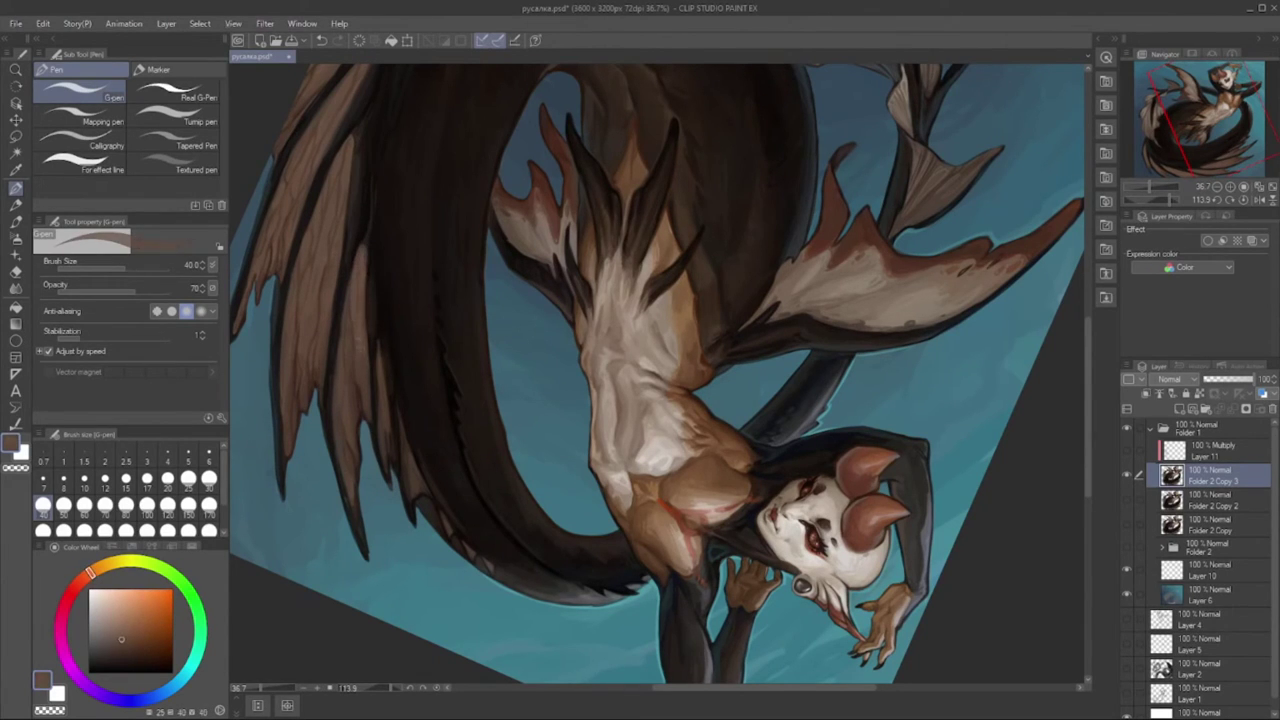
- Darken the membrane edges and the long pointed spine tips of the tail fin with sampled dark tones at size 40
alt+click(336, 452)
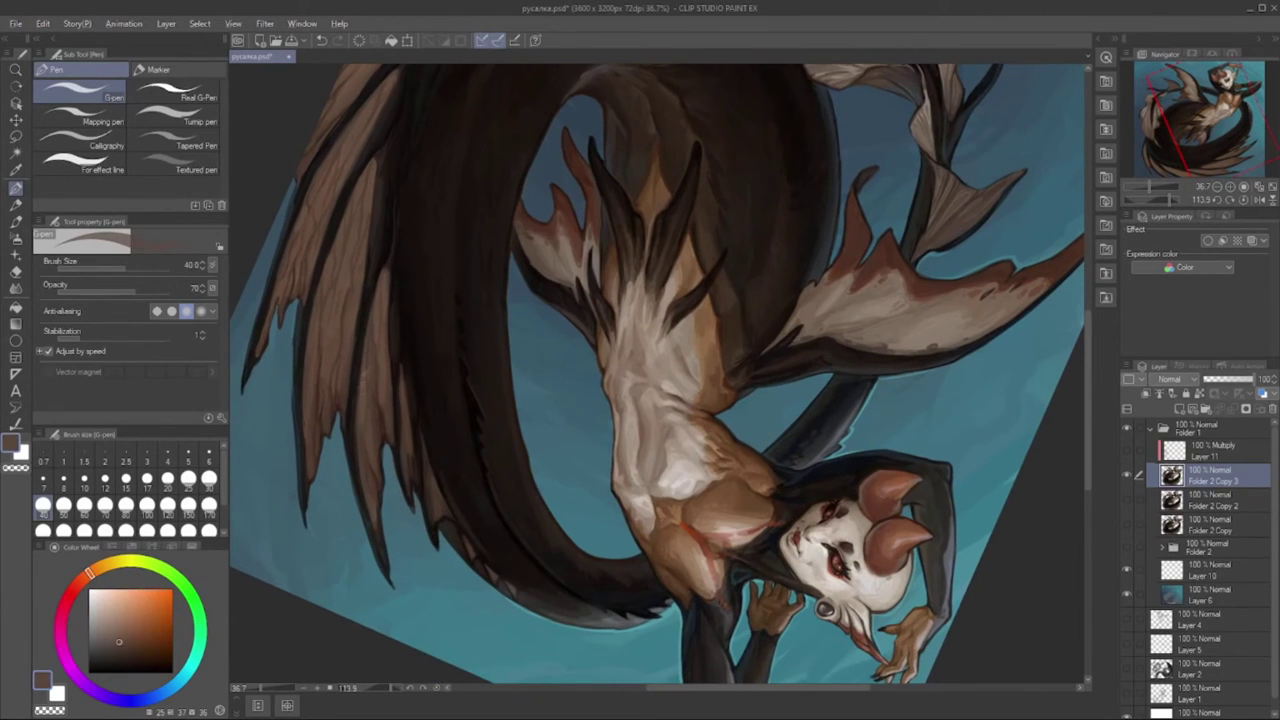
alt+click(345, 315)
scroll(370, 395, down, 5)
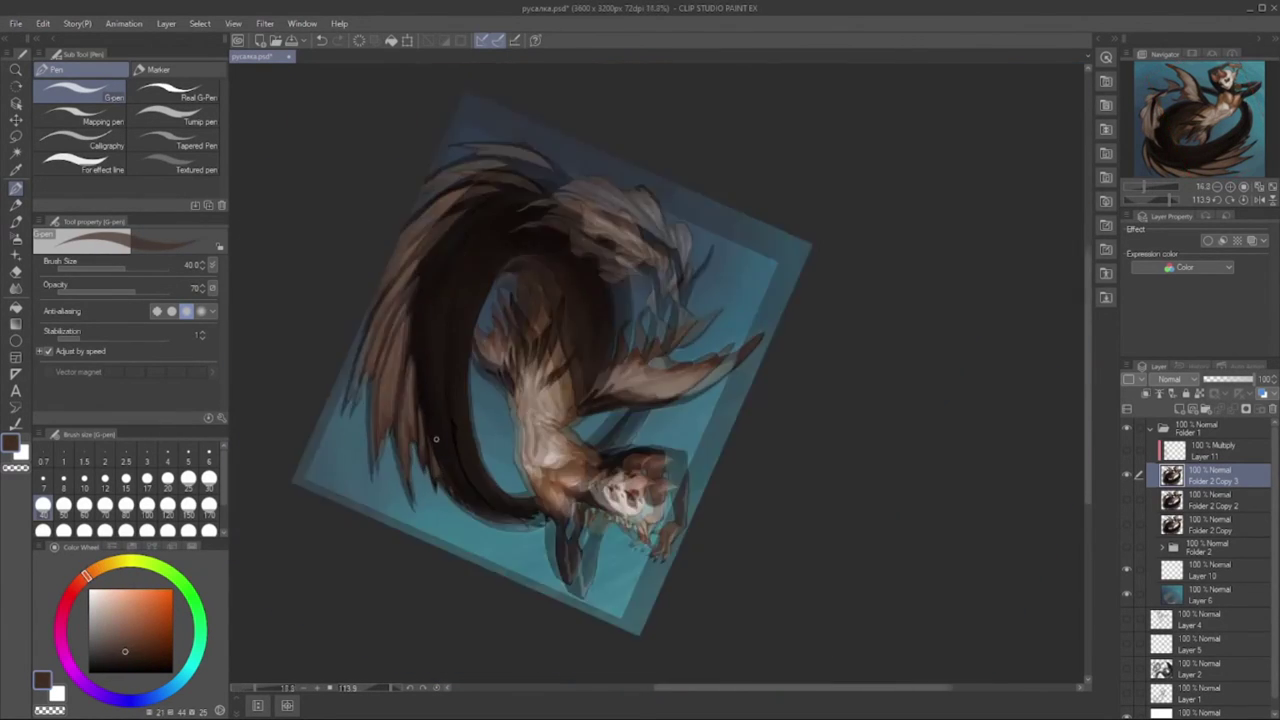
scroll(370, 395, up, 4)
alt+click(370, 398)
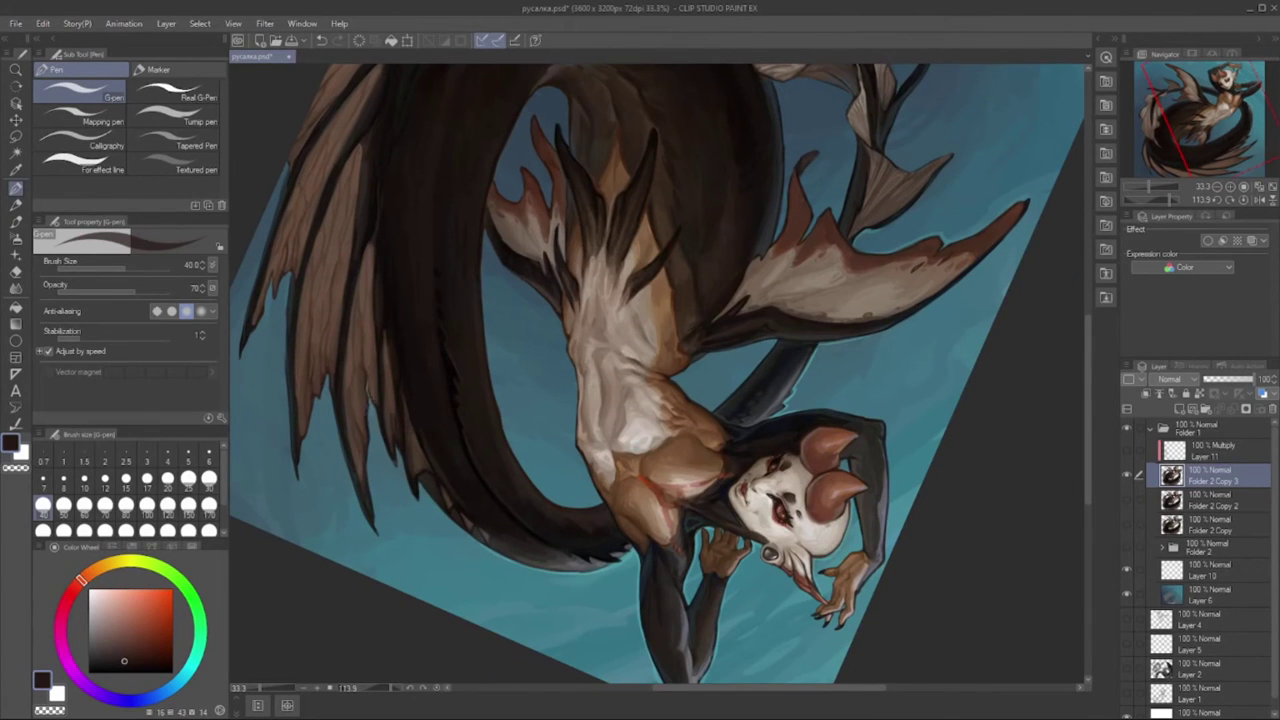
drag(370, 408, 348, 386)
alt+click(341, 488)
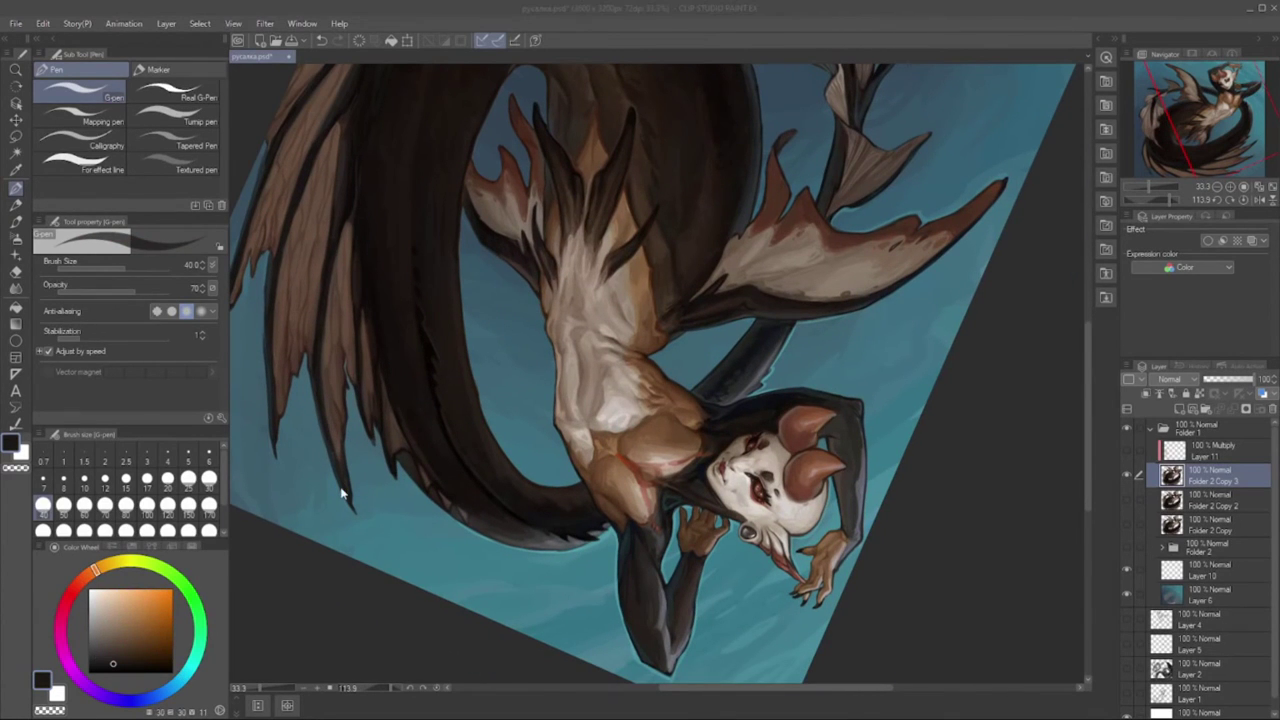
- Reduce the brush size to 30 and refine the folds and spine edges of the narrow inner membranes with sampled browns
key(bracketleft)
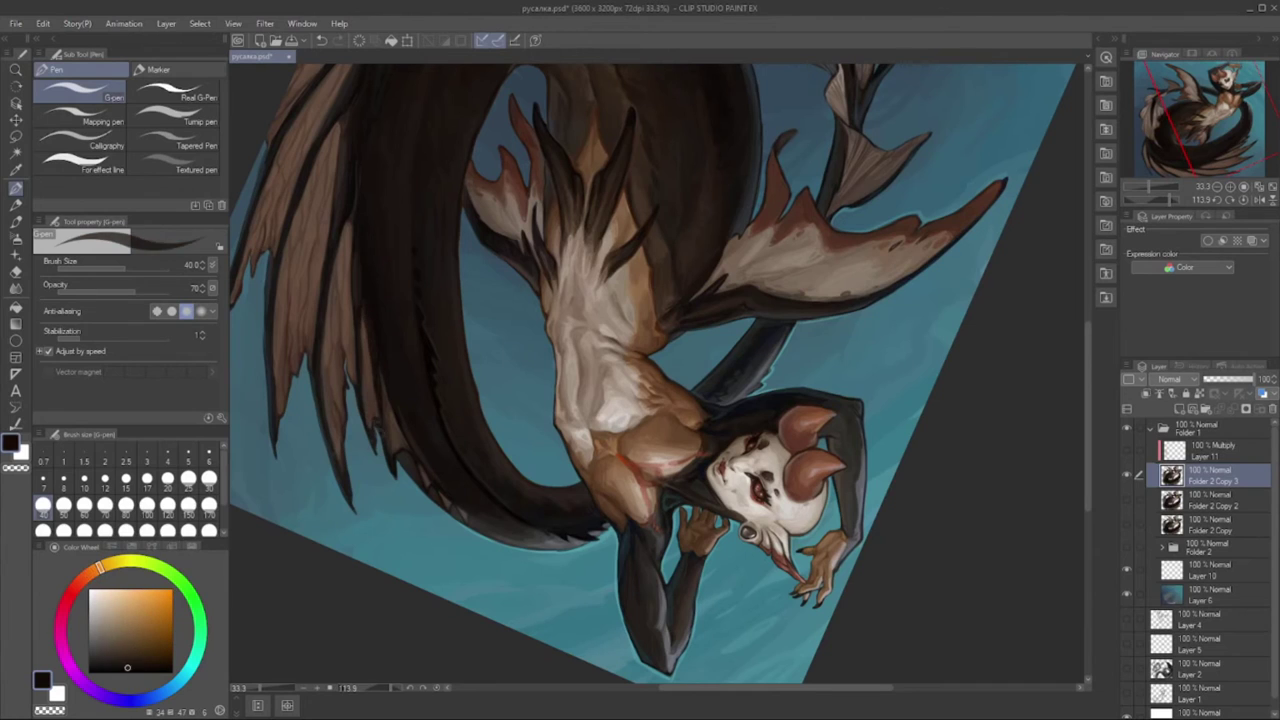
alt+click(368, 335)
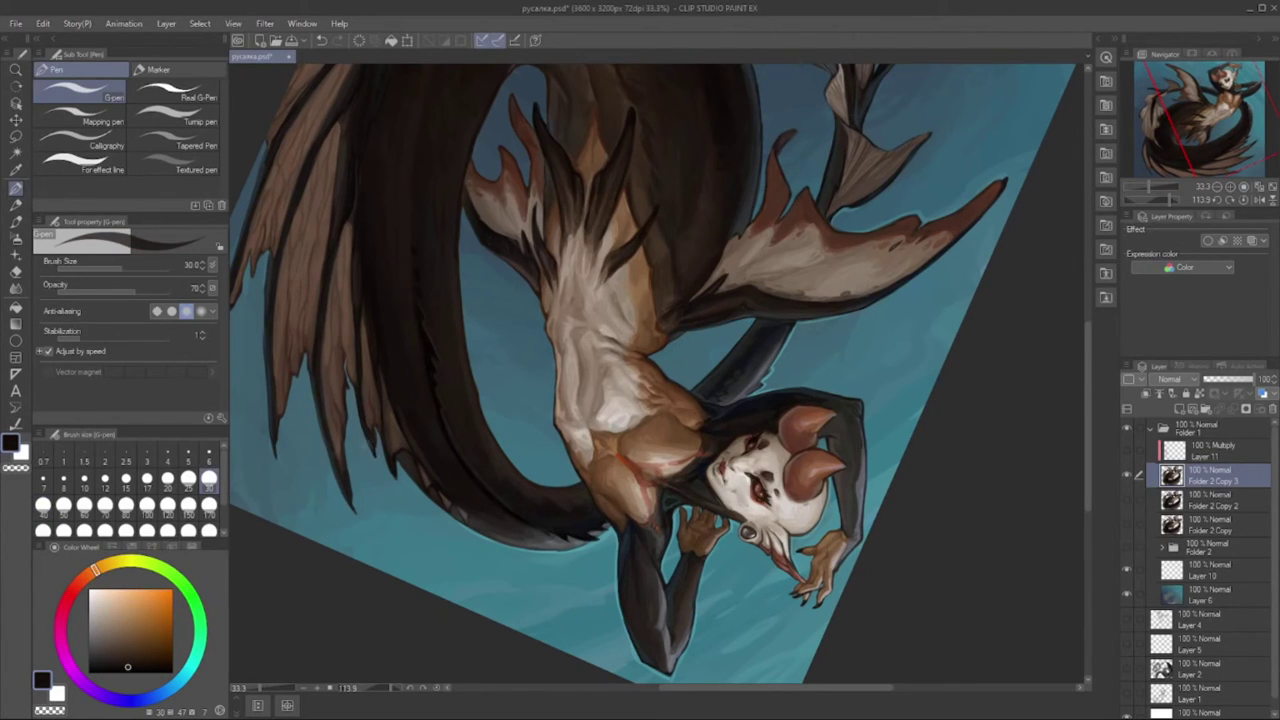
alt+click(315, 358)
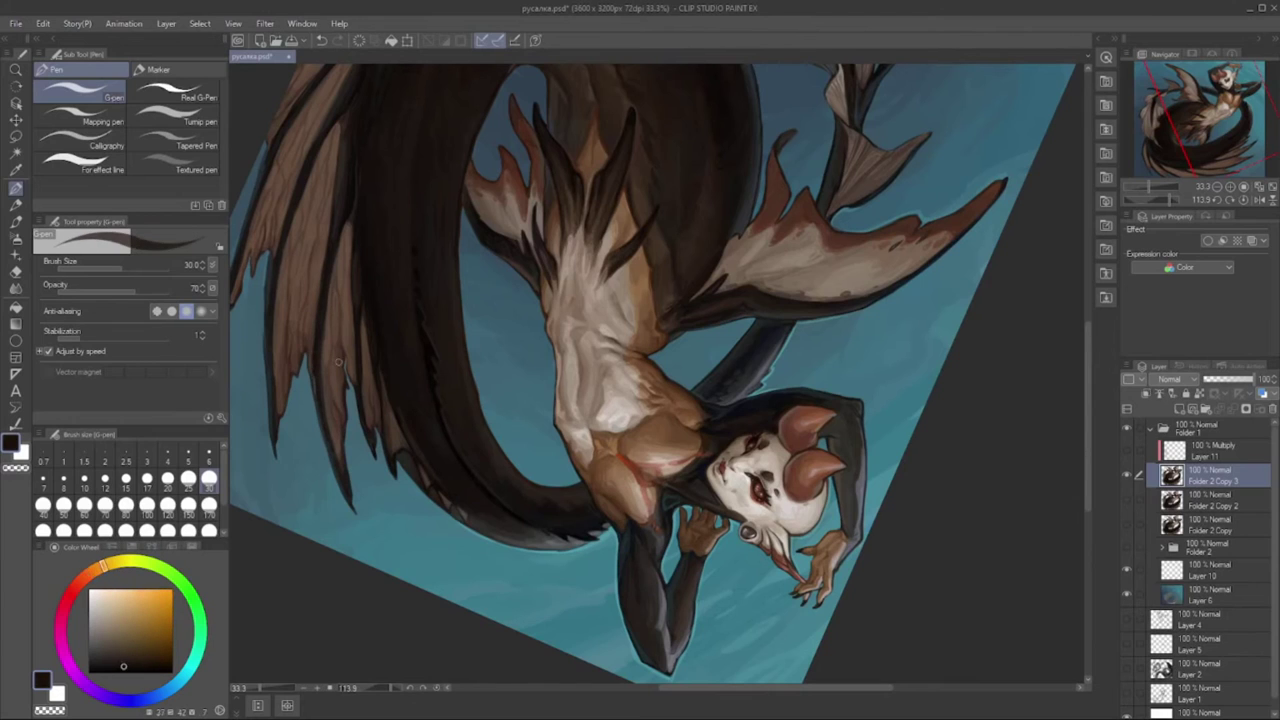
scroll(655, 373, up, 1)
alt+click(368, 424)
alt+click(346, 348)
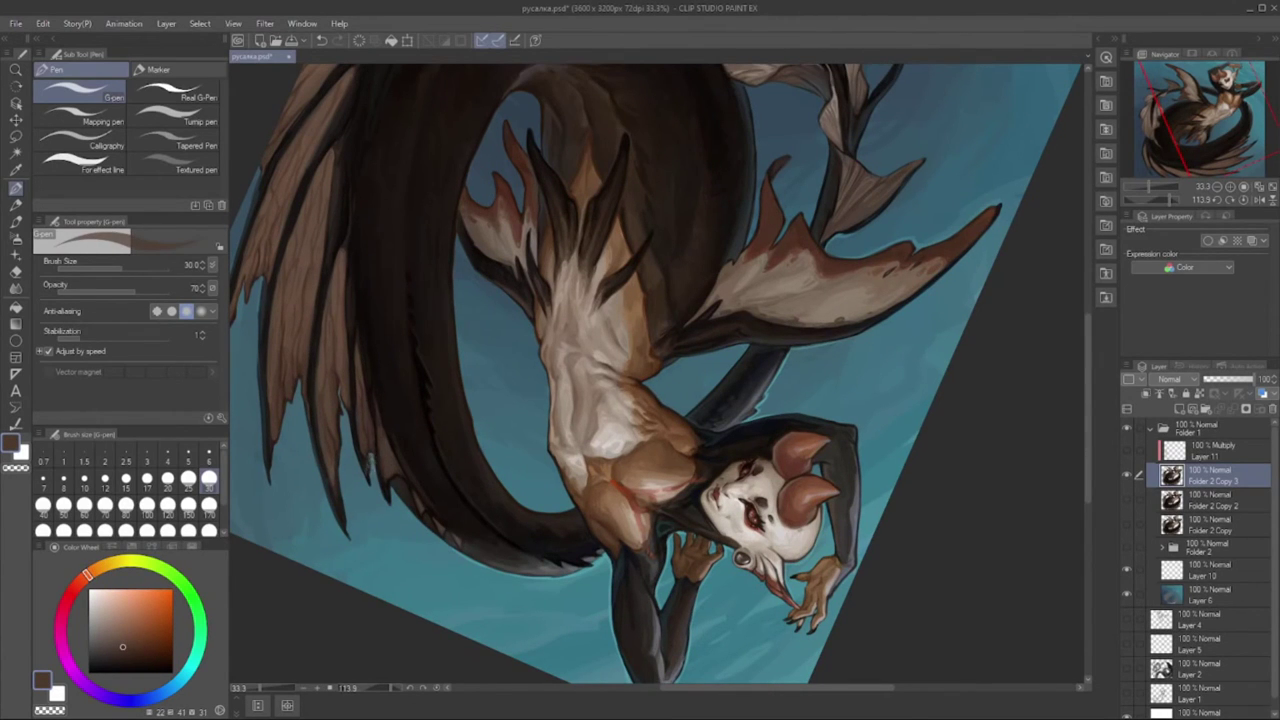
alt+click(368, 462)
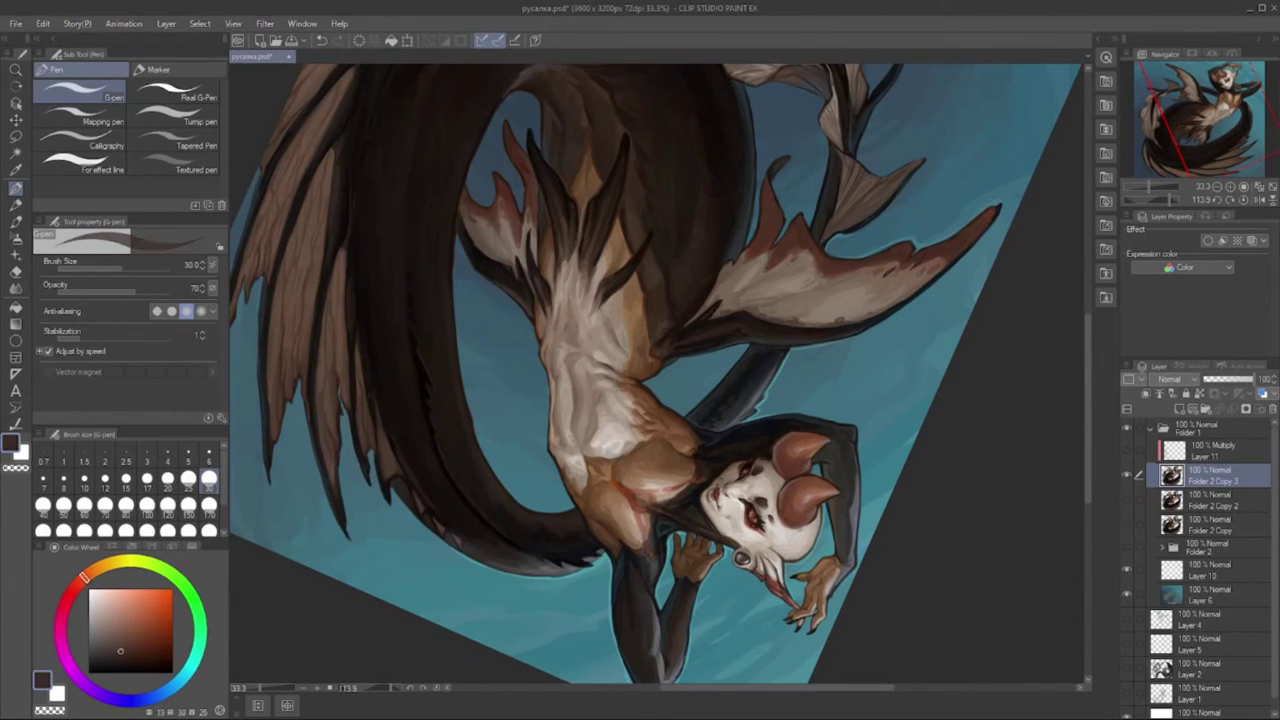
- Define the short innermost fin spines along the tail edge with sampled near-black and dark brown tones at size 30
alt+click(374, 445)
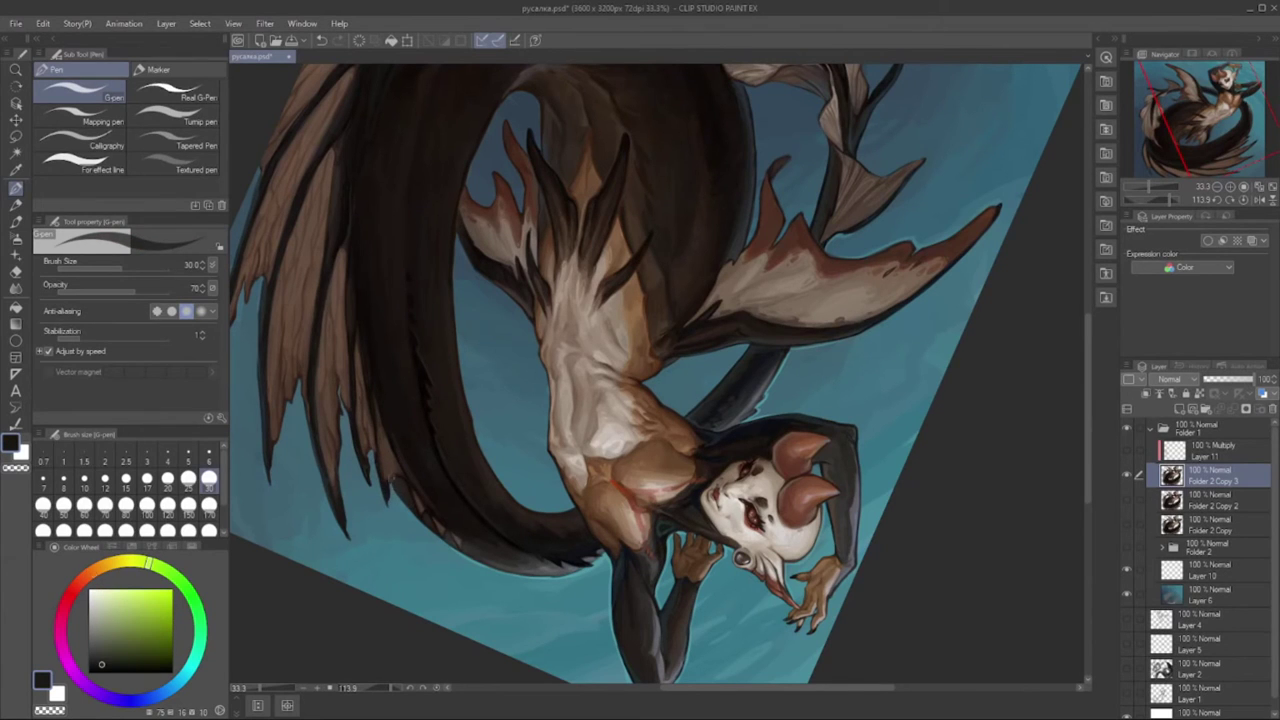
alt+click(394, 486)
alt+click(372, 428)
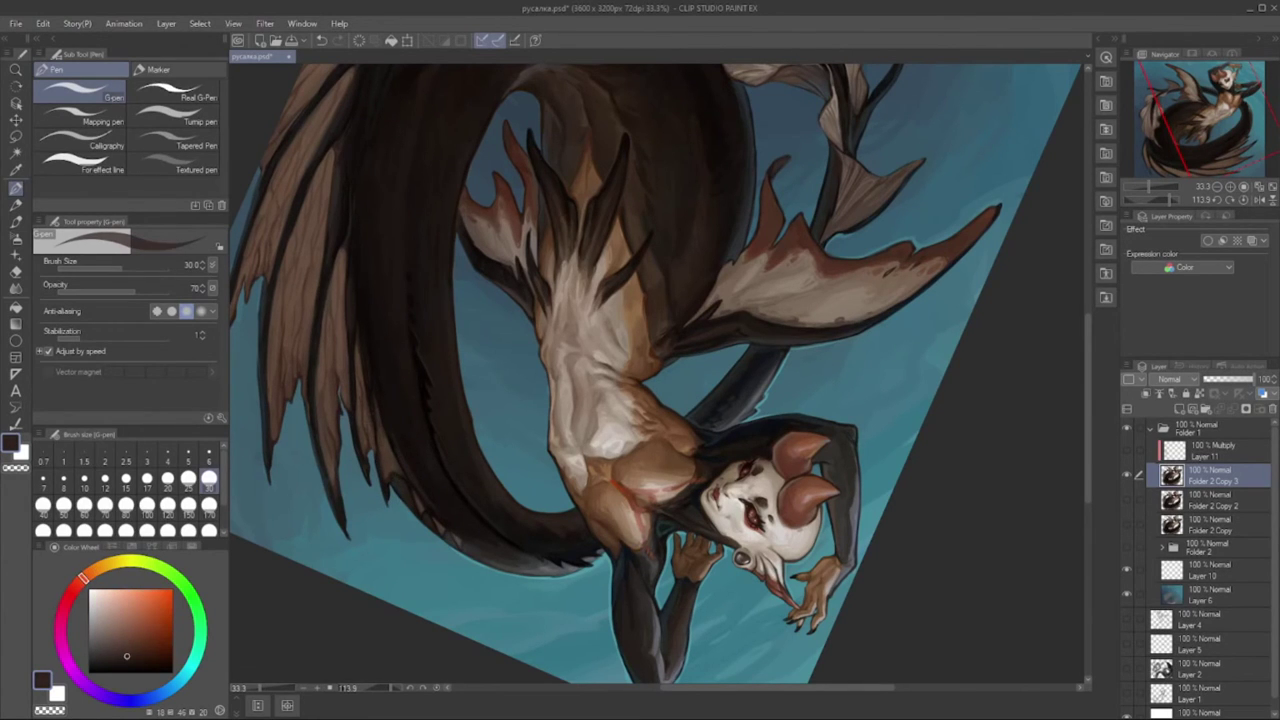
alt+click(372, 455)
alt+click(380, 383)
alt+click(388, 470)
alt+click(318, 420)
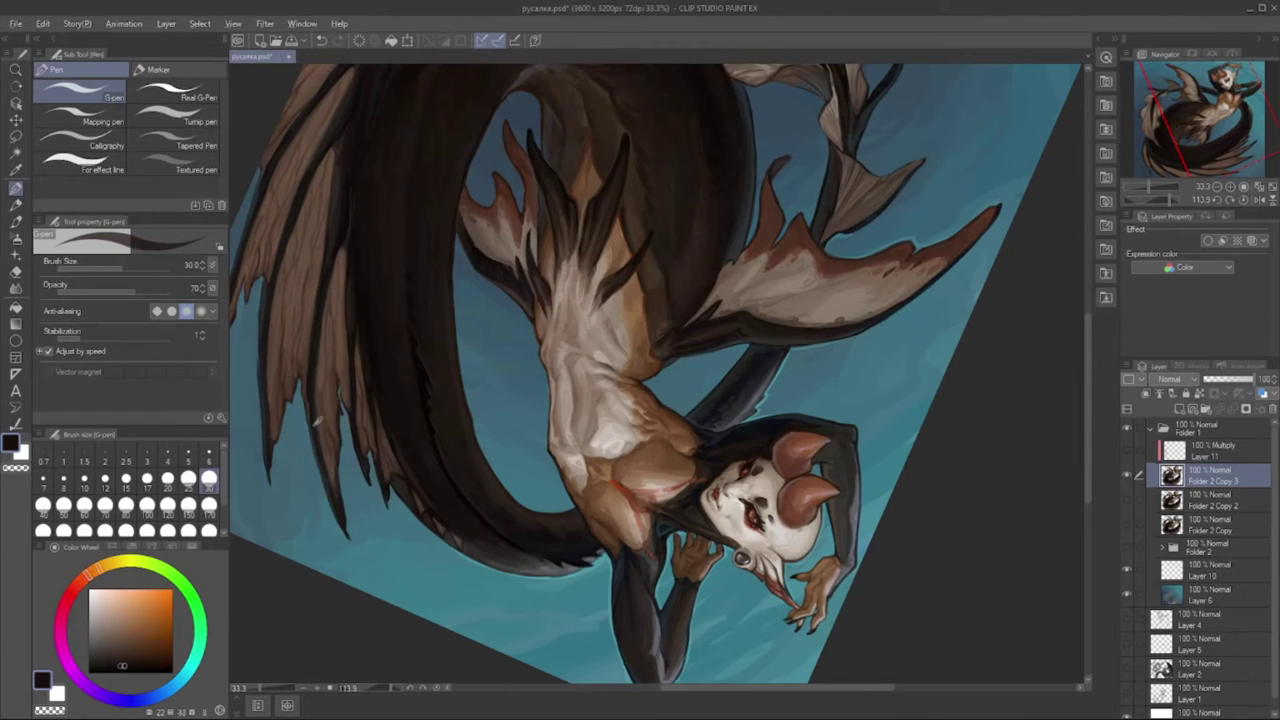
mouse_move(318, 423)
shift+mouse_down()
mouse_move(500, 180)
mouse_move(880, 160)
shift+mouse_up()
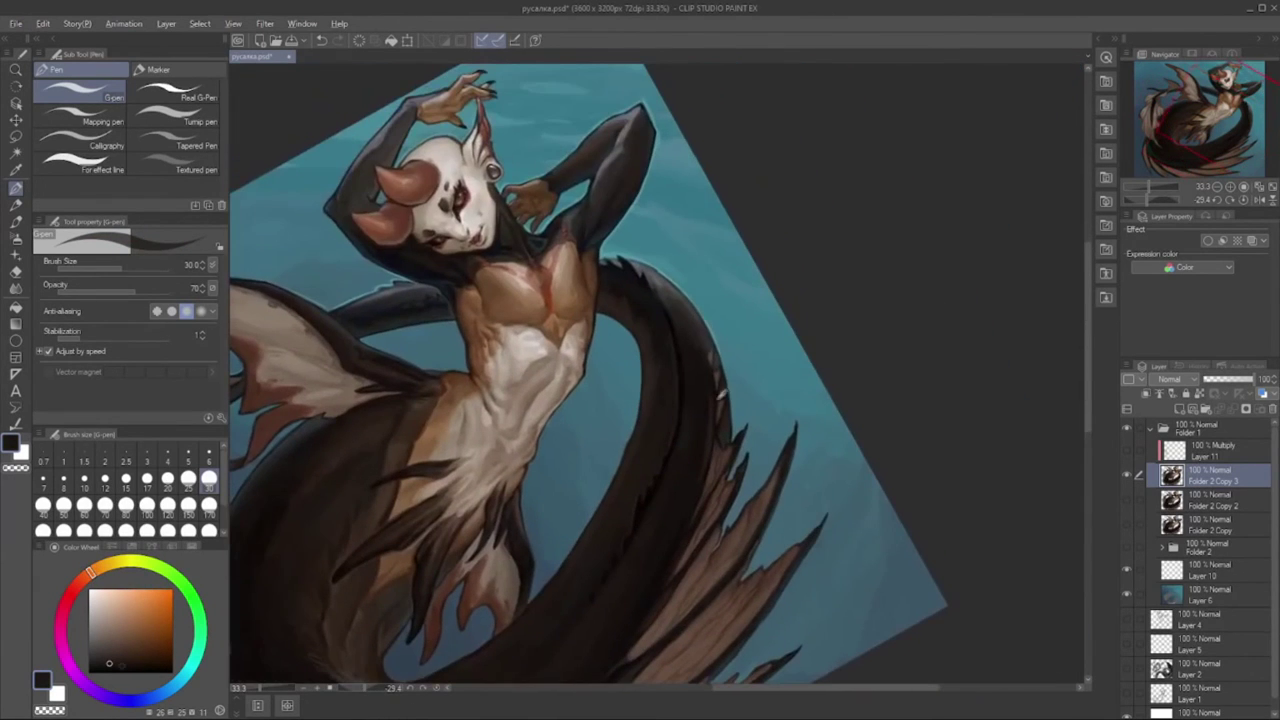
- Add sampled cool blue-grey and dark tones to the tail's curve behind the shoulder at size 30, then reset the canvas rotation
alt+click(677, 424)
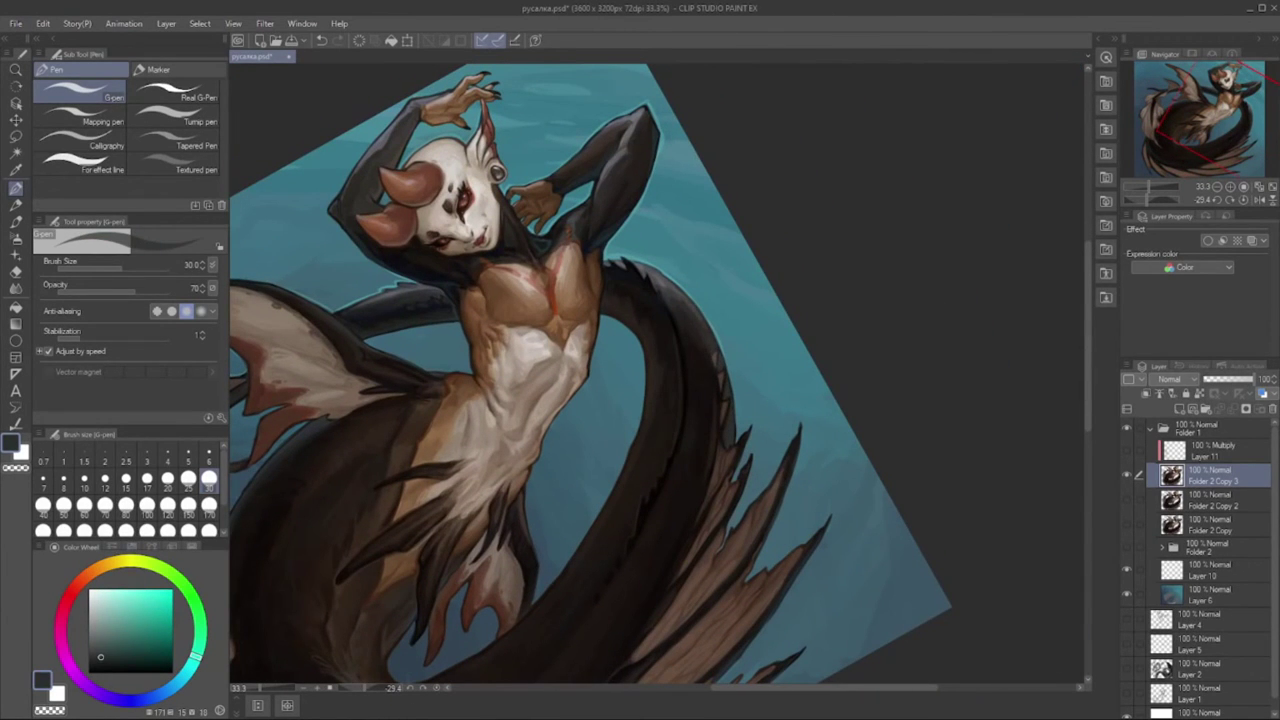
scroll(590, 376, up, 2)
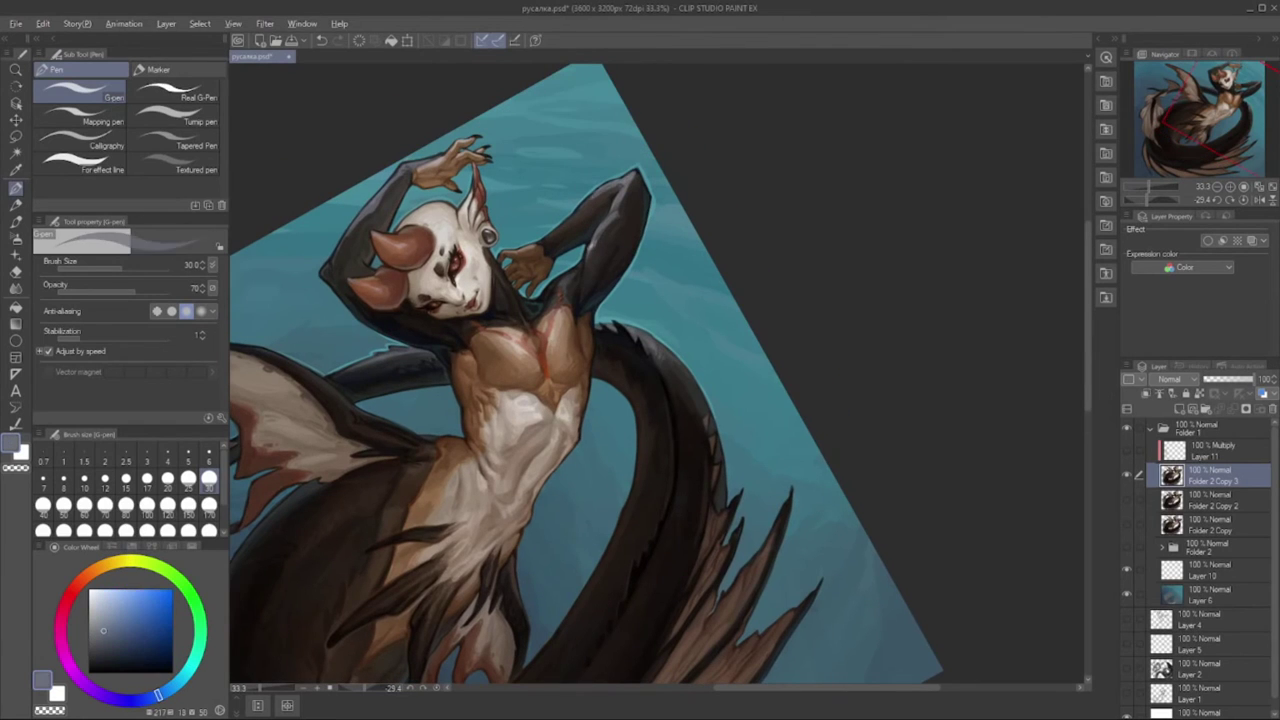
alt+click(624, 265)
scroll(624, 265, down, 1)
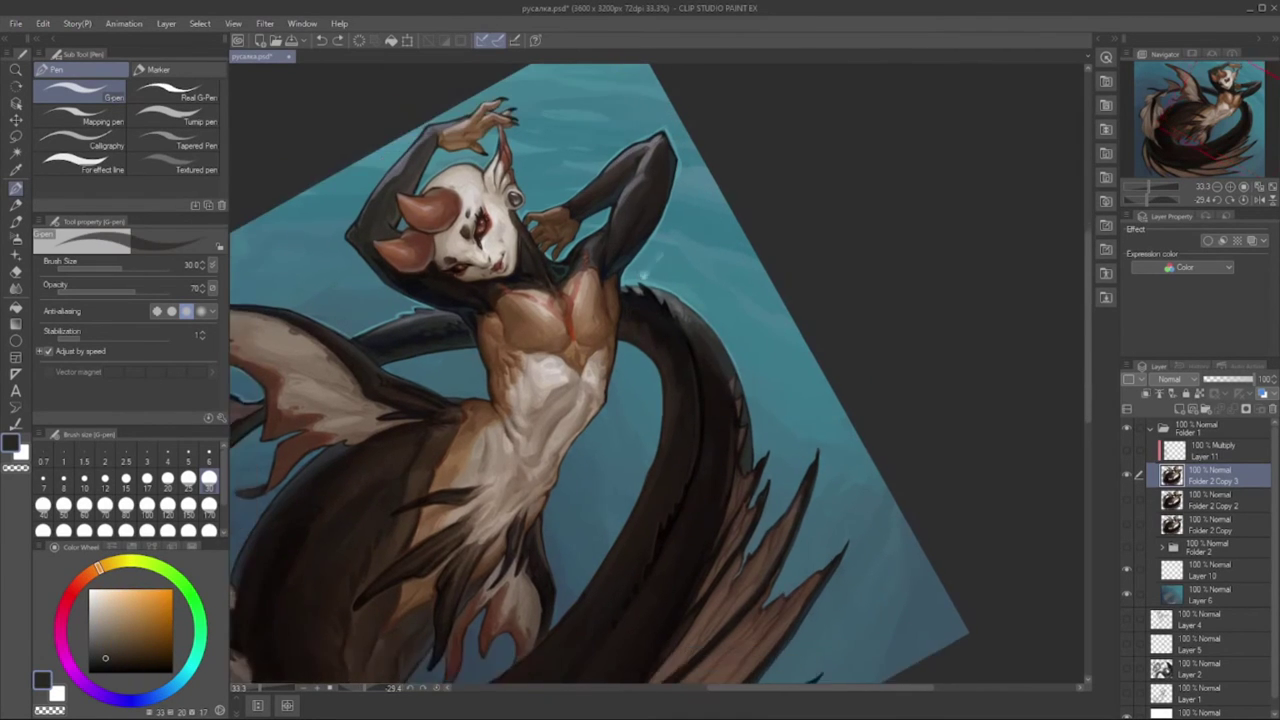
drag(650, 380, 520, 460)
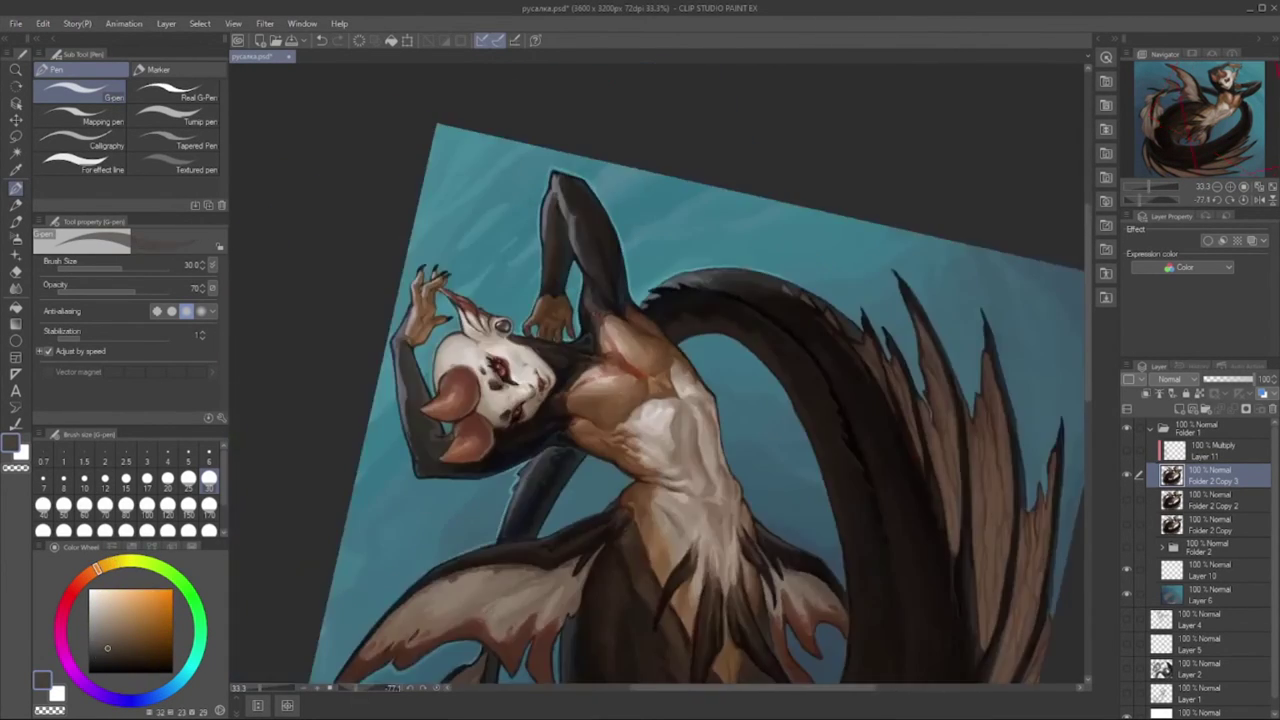
key(ctrl+at)
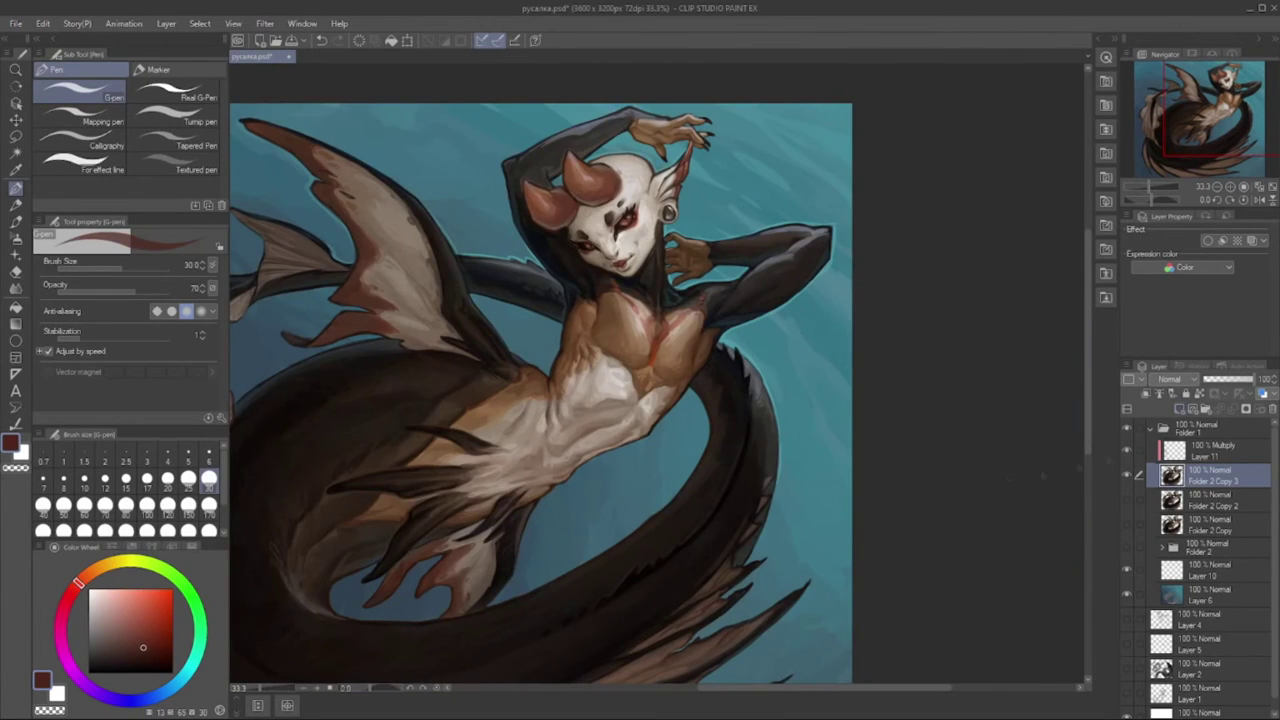
- Merge the Multiply layer into the painting layer and duplicate the merged layer
key(ctrl+minus)
key(ctrl+e)
key(ctrl+j)
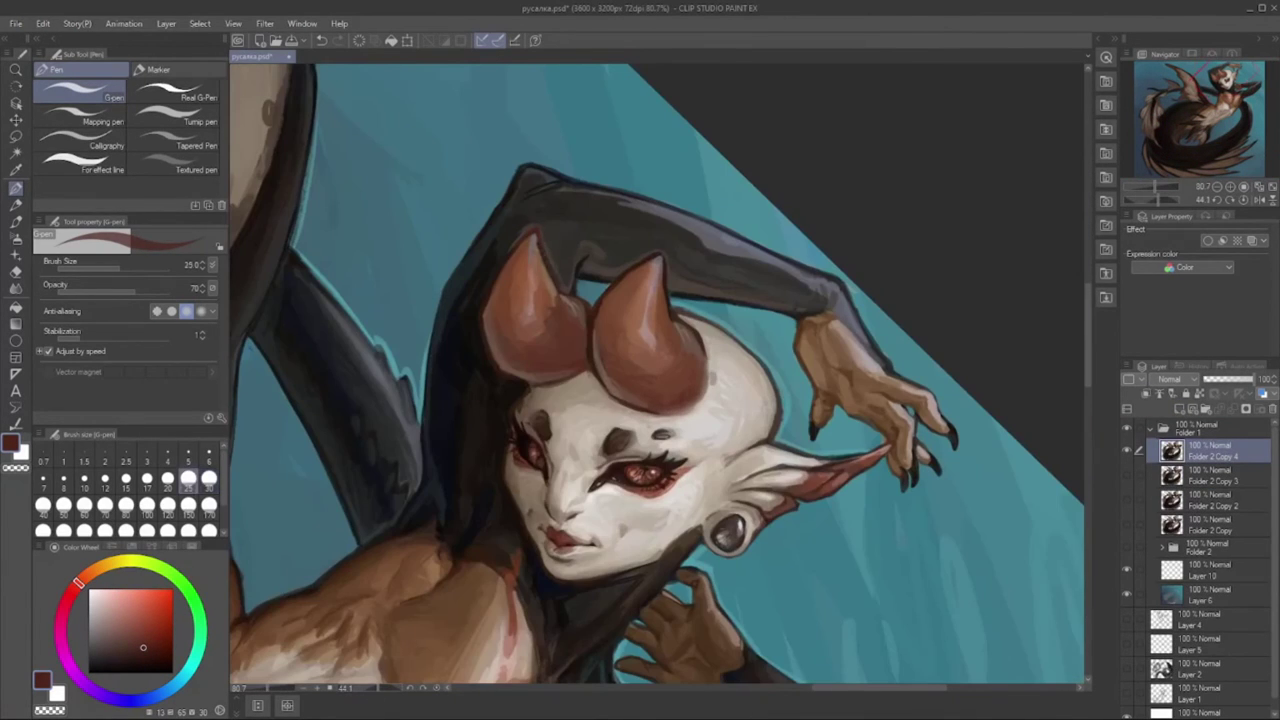
- Refine the shading of the red horns with sampled orange-brown tones, reducing the brush size to 17 and then 12
key(bracketleft)
key(bracketleft)
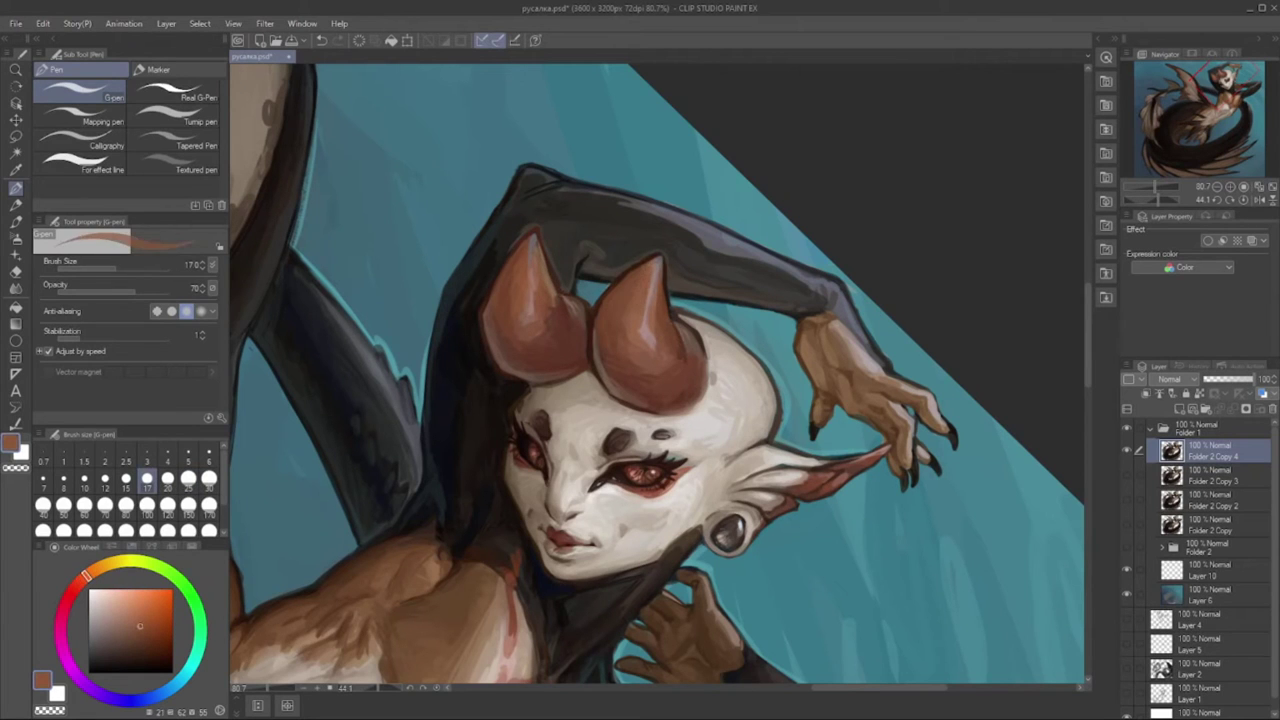
alt+click(638, 318)
key(bracketleft)
key(bracketleft)
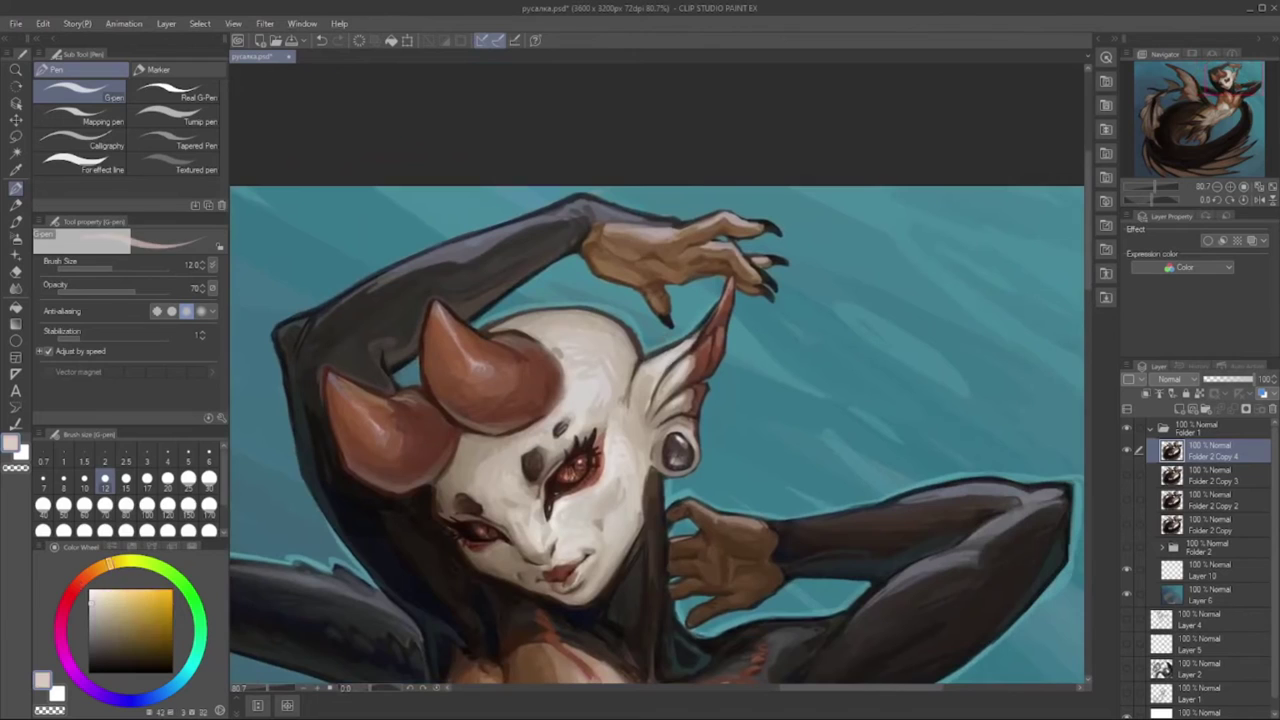
- Detail the ear fin and facial features with dark red and reddish-brown tones at brush size 12
alt+click(706, 328)
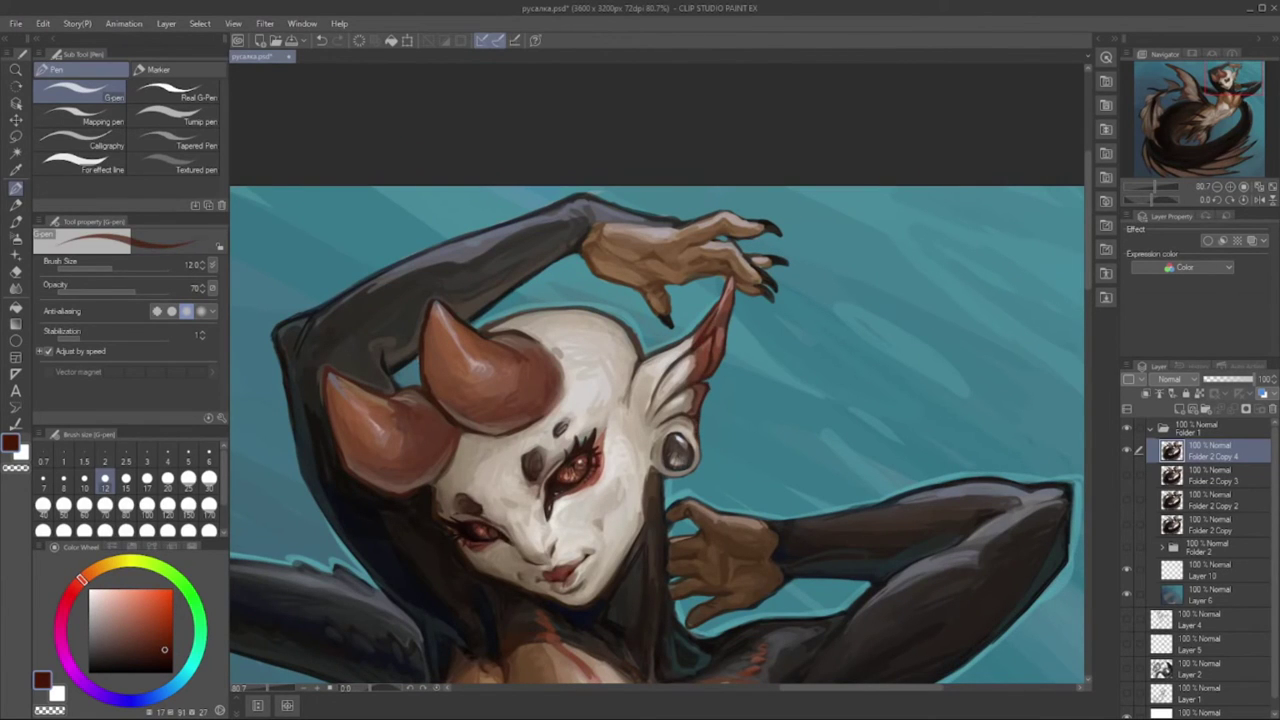
click(130, 643)
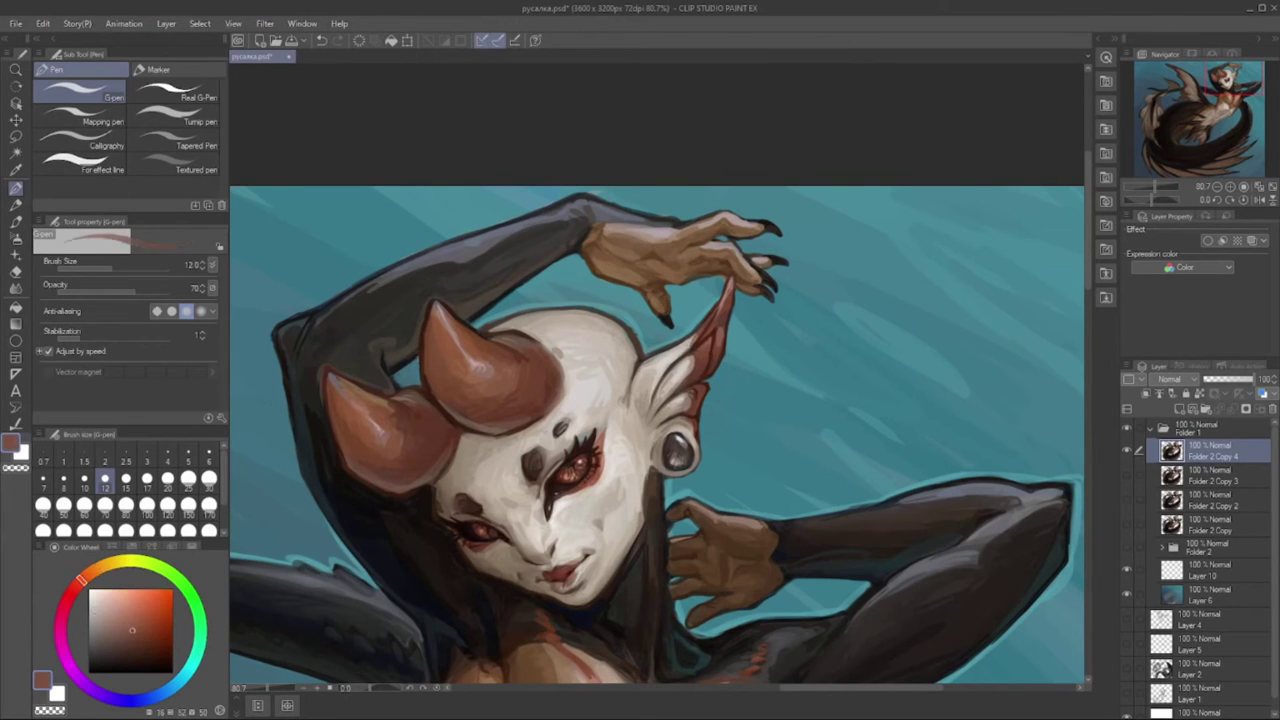
click(121, 628)
drag(121, 628, 126, 632)
drag(397, 705, 600, 690)
click(150, 625)
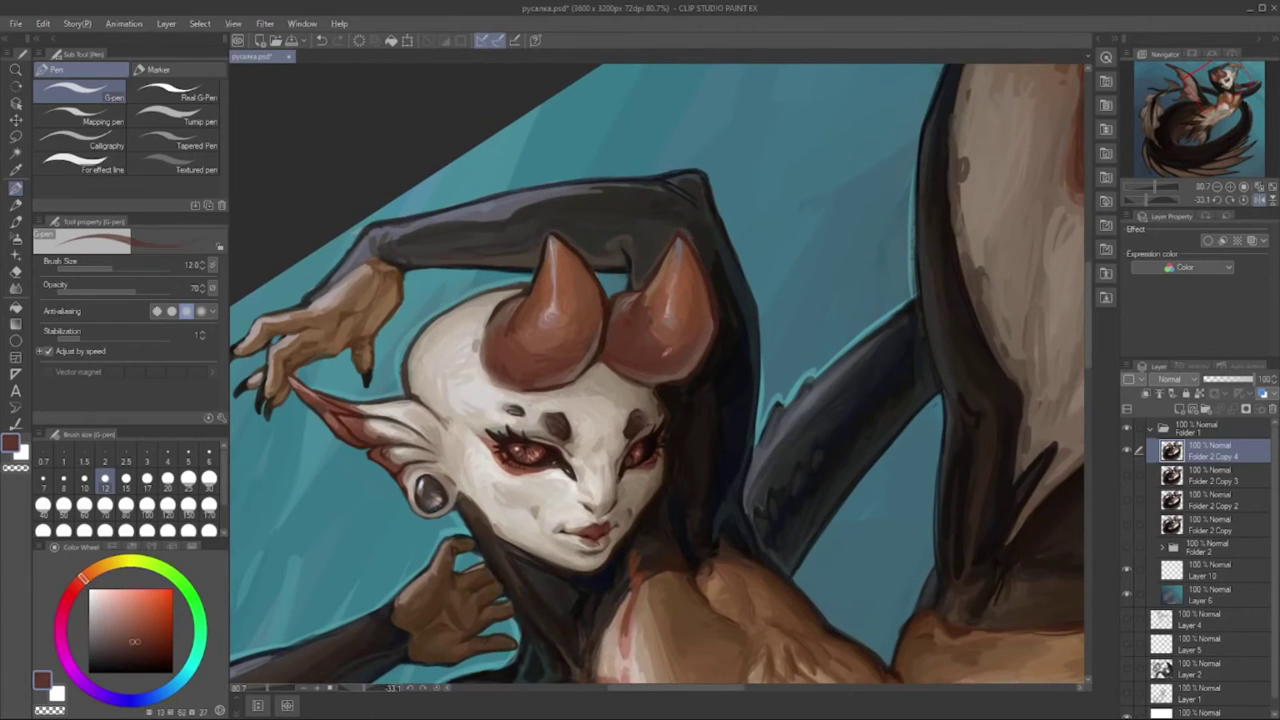
click(143, 636)
click(91, 571)
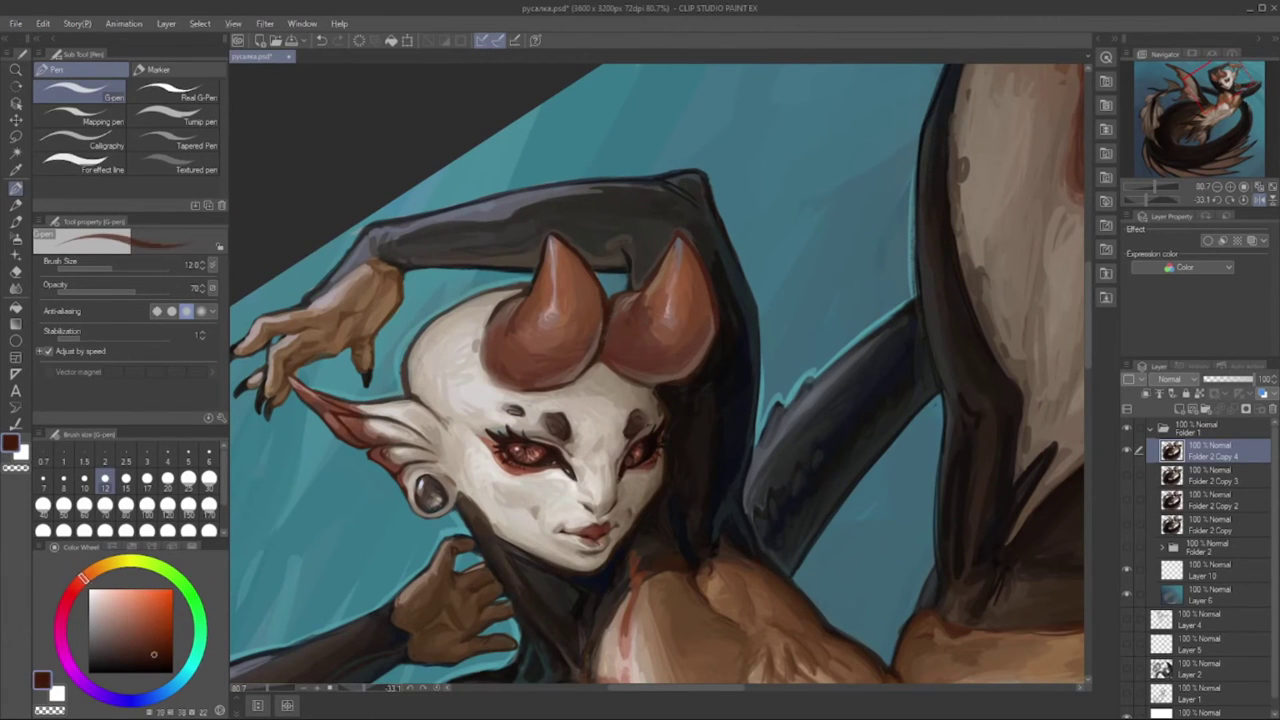
click(116, 634)
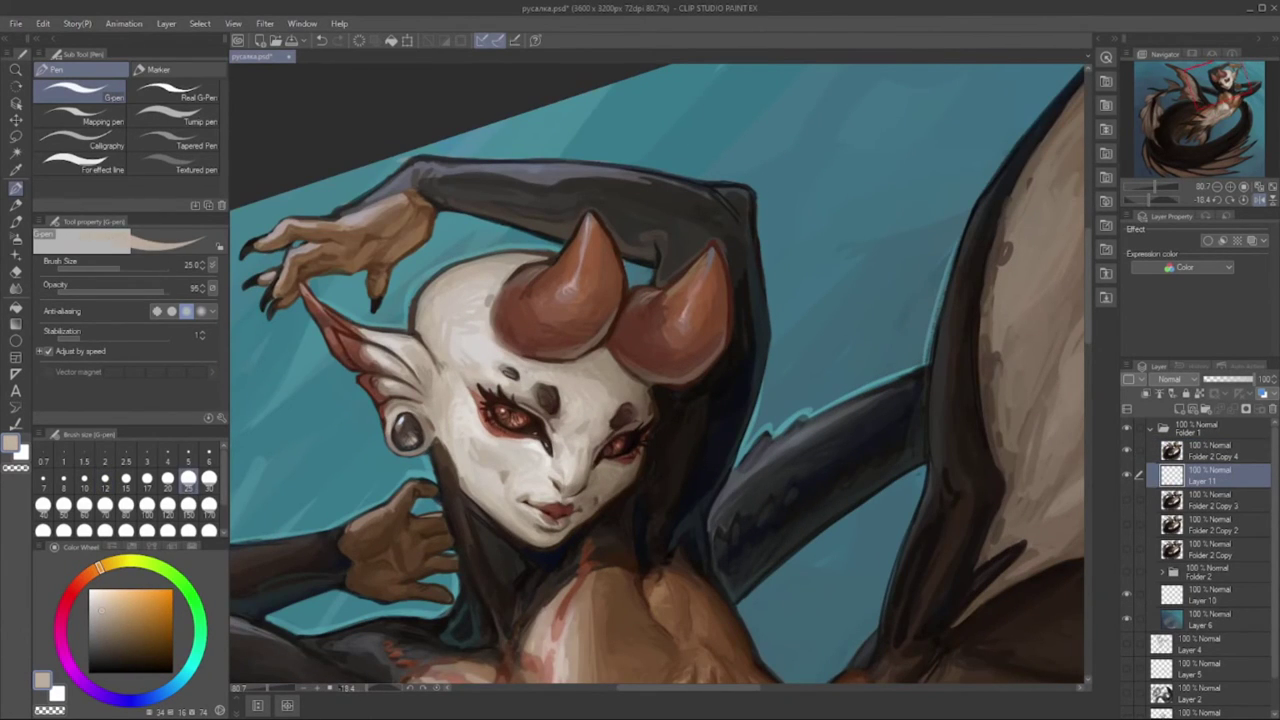
- Paint a small pale-blue jellyfish on Layer 12 in the open water beside the tail fins, shaping its bell and tentacles at brush size 30
key(bracketright)
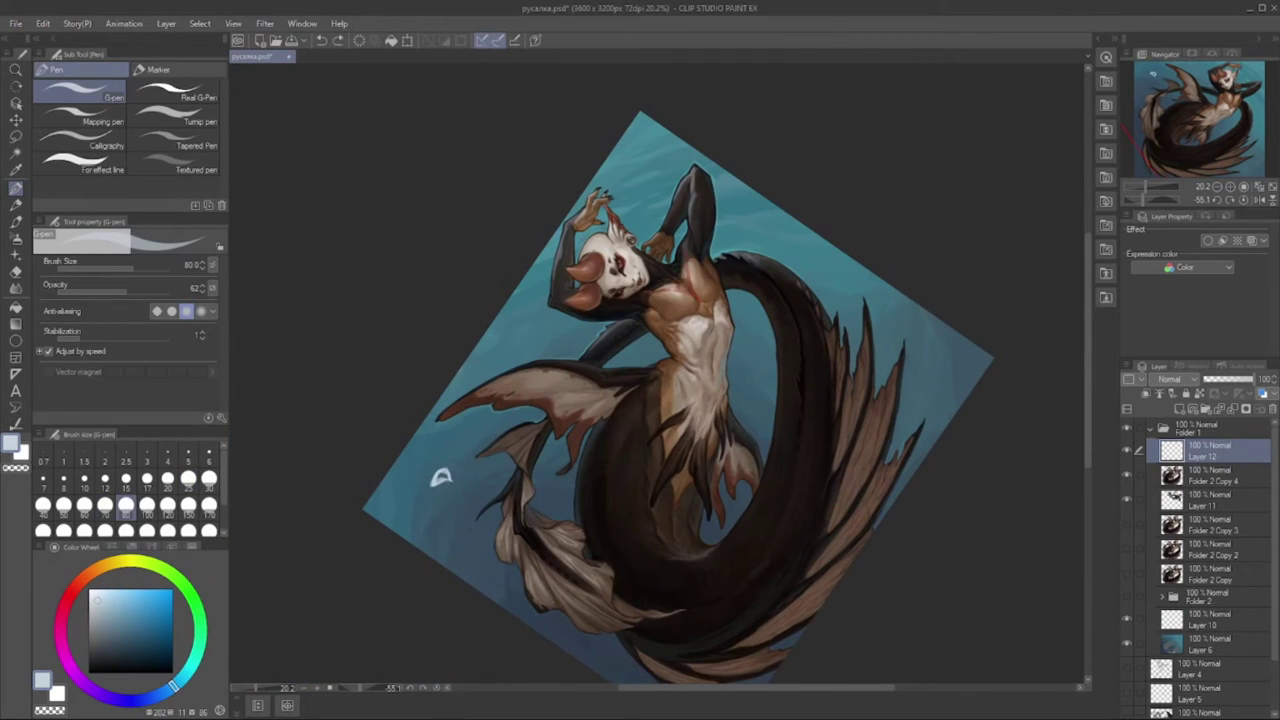
alt+click(441, 477)
key(bracketleft)
key(bracketleft)
key(bracketleft)
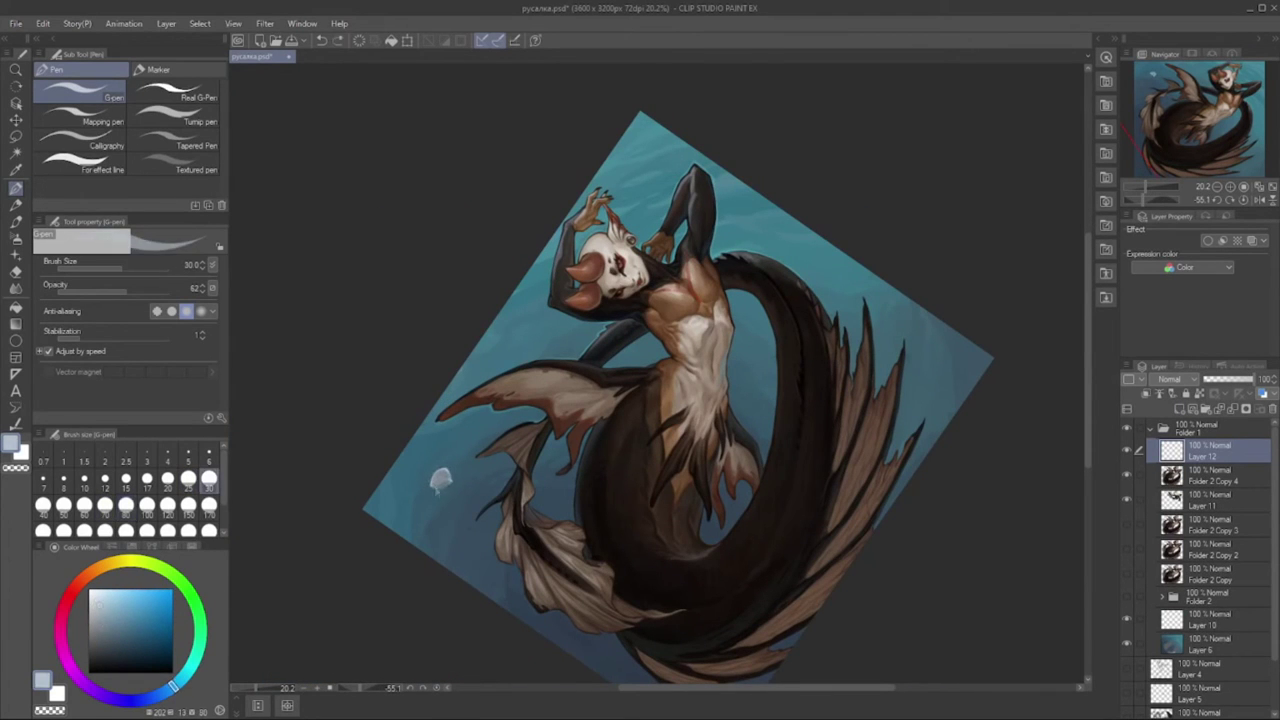
drag(438, 484, 446, 505)
key(minus)
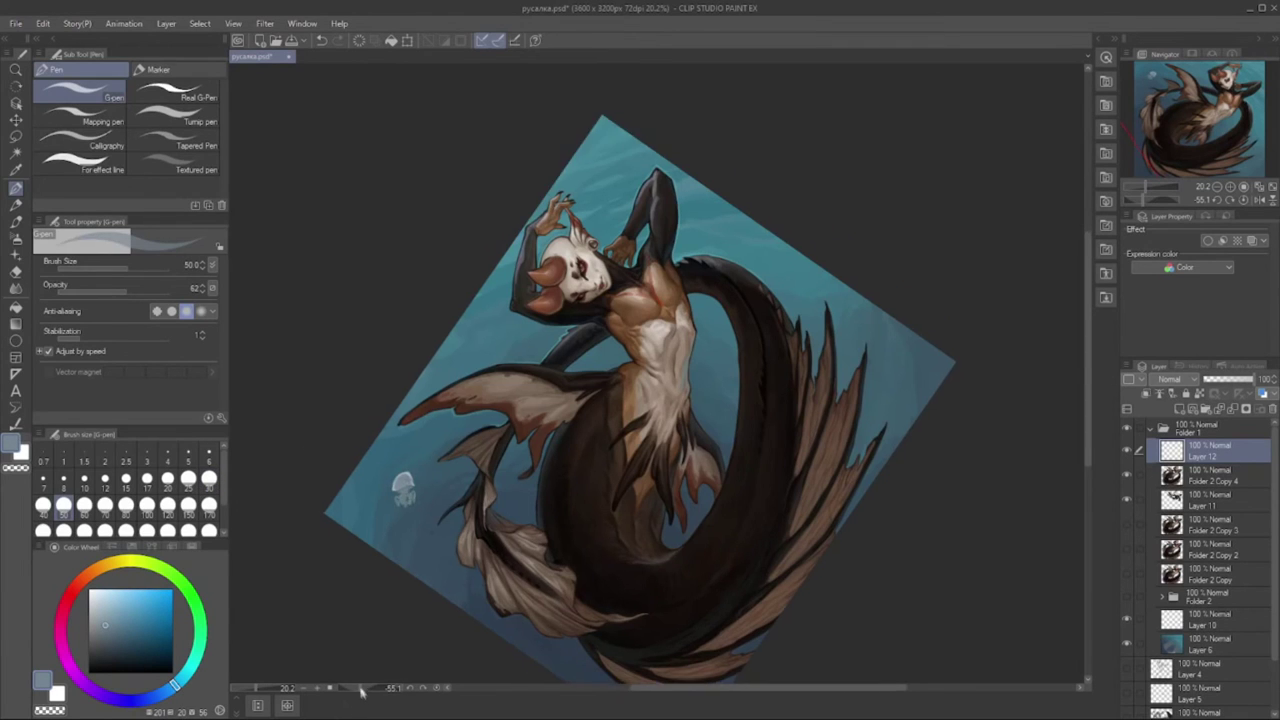
- Paint two more pale jellyfish at brush size 60, one beside the tail's outer curve and one beyond the large tail fin's tips
key(bracketright)
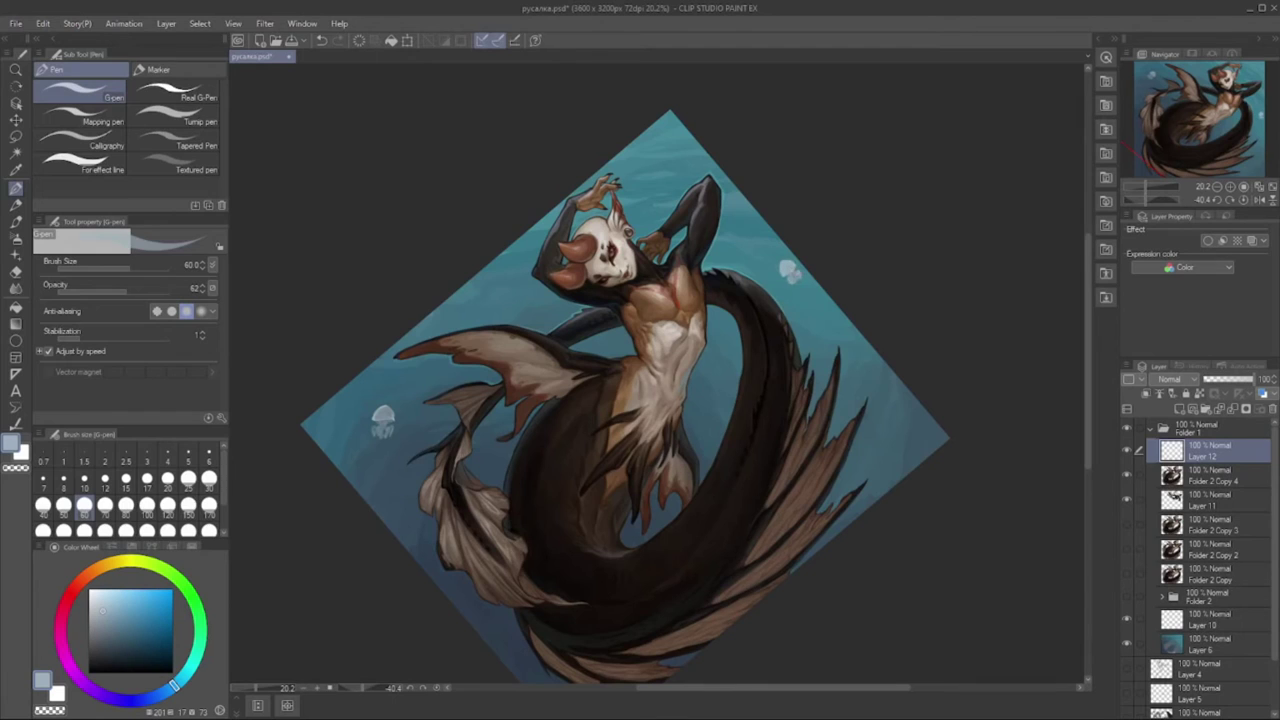
drag(640, 380, 622, 364)
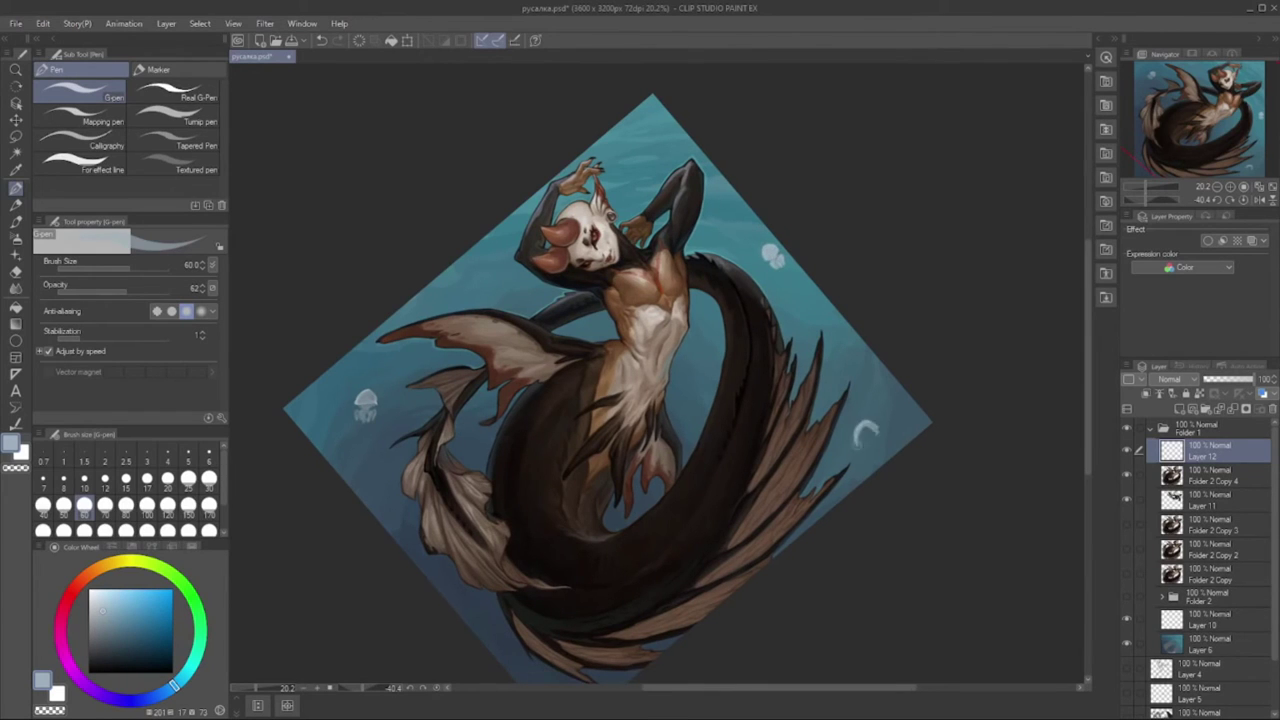
drag(864, 435, 868, 430)
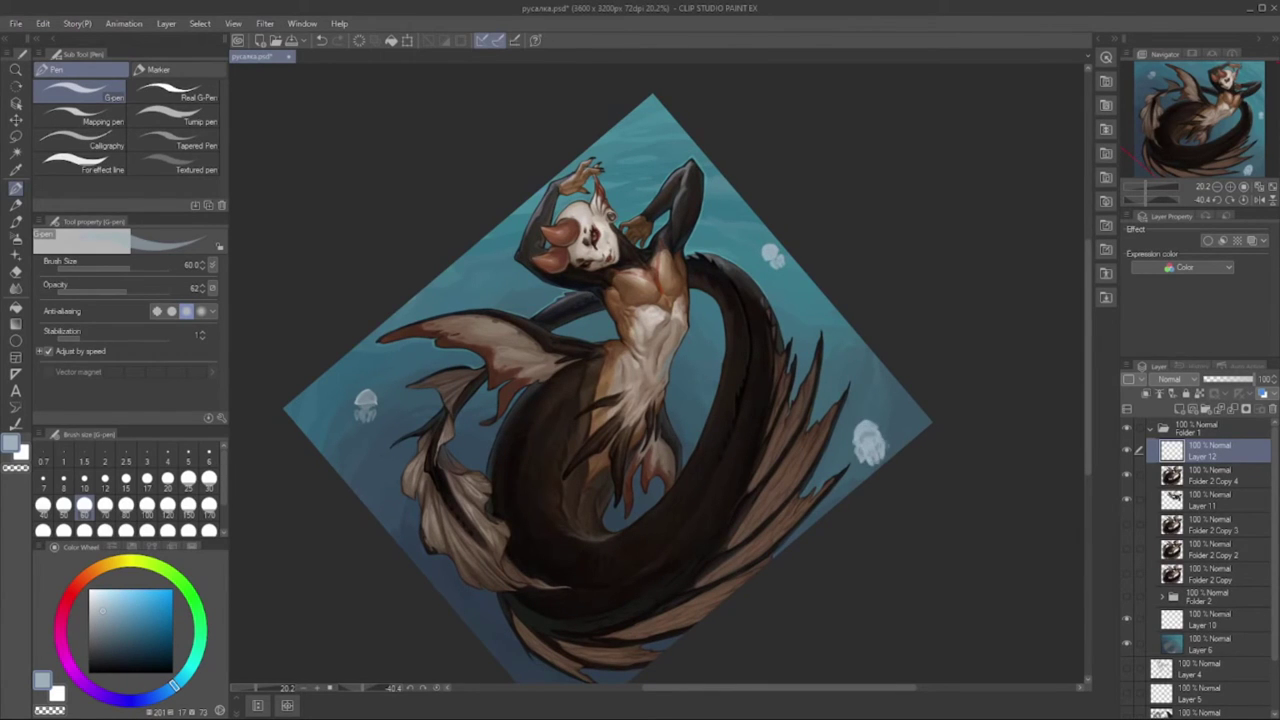
alt+click(870, 435)
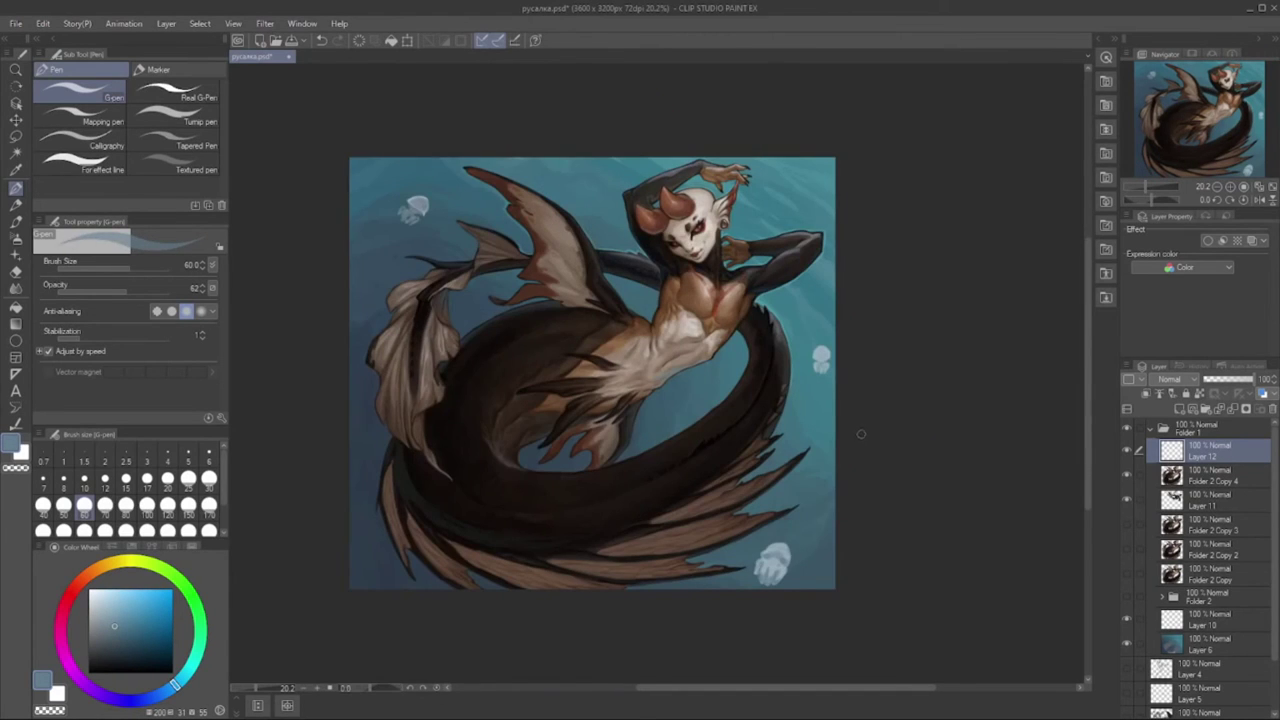
- Add a layer beneath the figure and paint partly hidden jellyfish behind the waist, tail and upper fin at brush size 80
click(1210, 524)
click(126, 505)
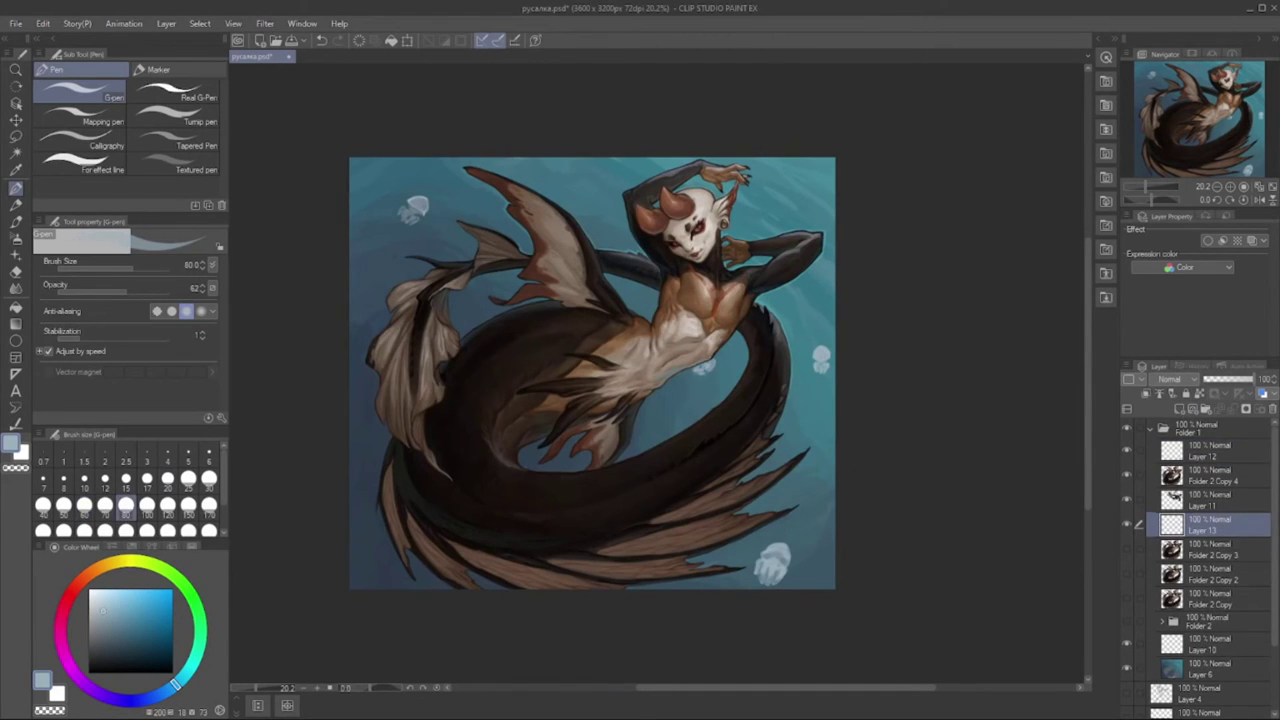
drag(632, 437, 624, 473)
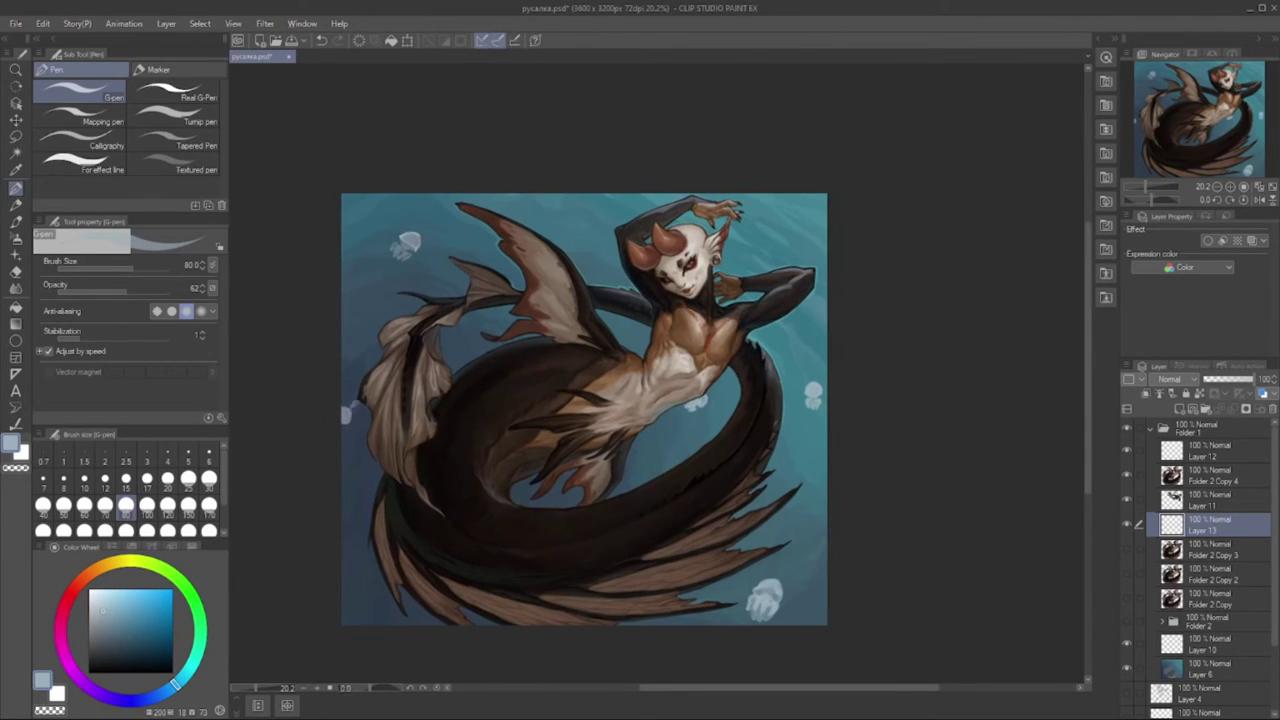
alt+click(451, 345)
alt+click(505, 260)
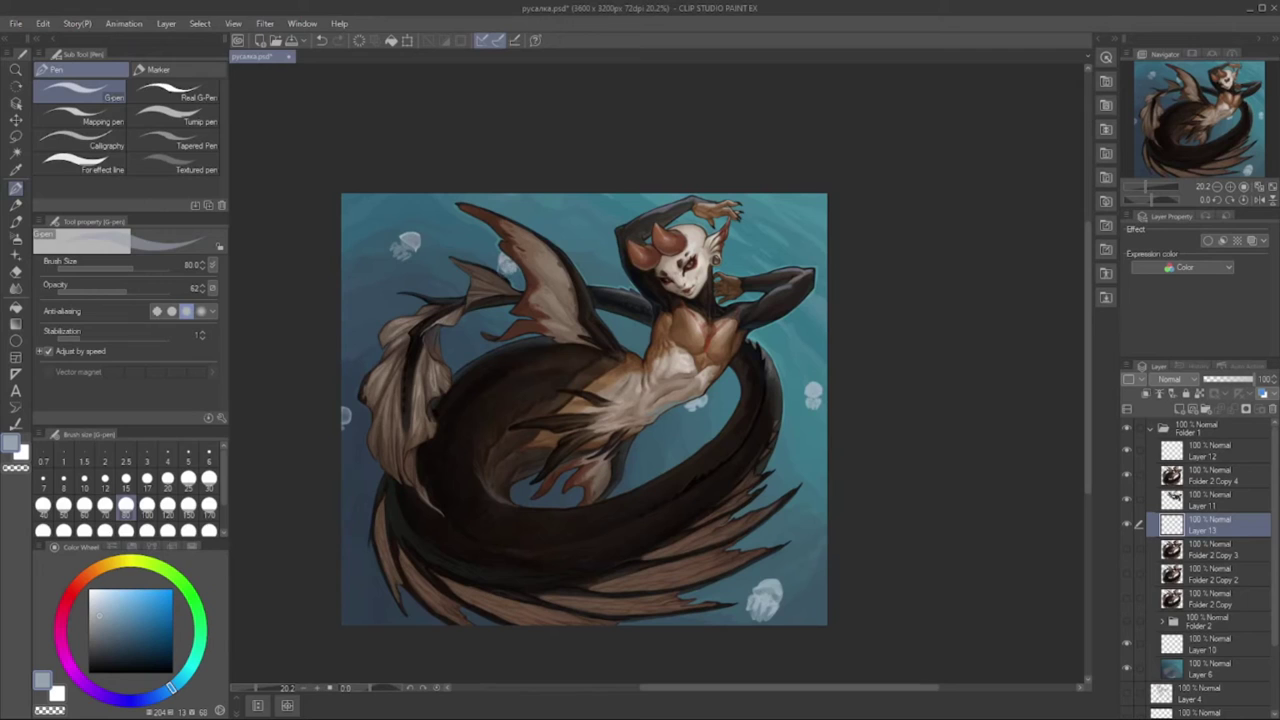
- Detail the jellyfish behind the upper fin with a sampled blue-grey at brush size 30
key(bracketleft)
key(bracketleft)
key(bracketleft)
key(bracketleft)
key(bracketleft)
alt+click(517, 266)
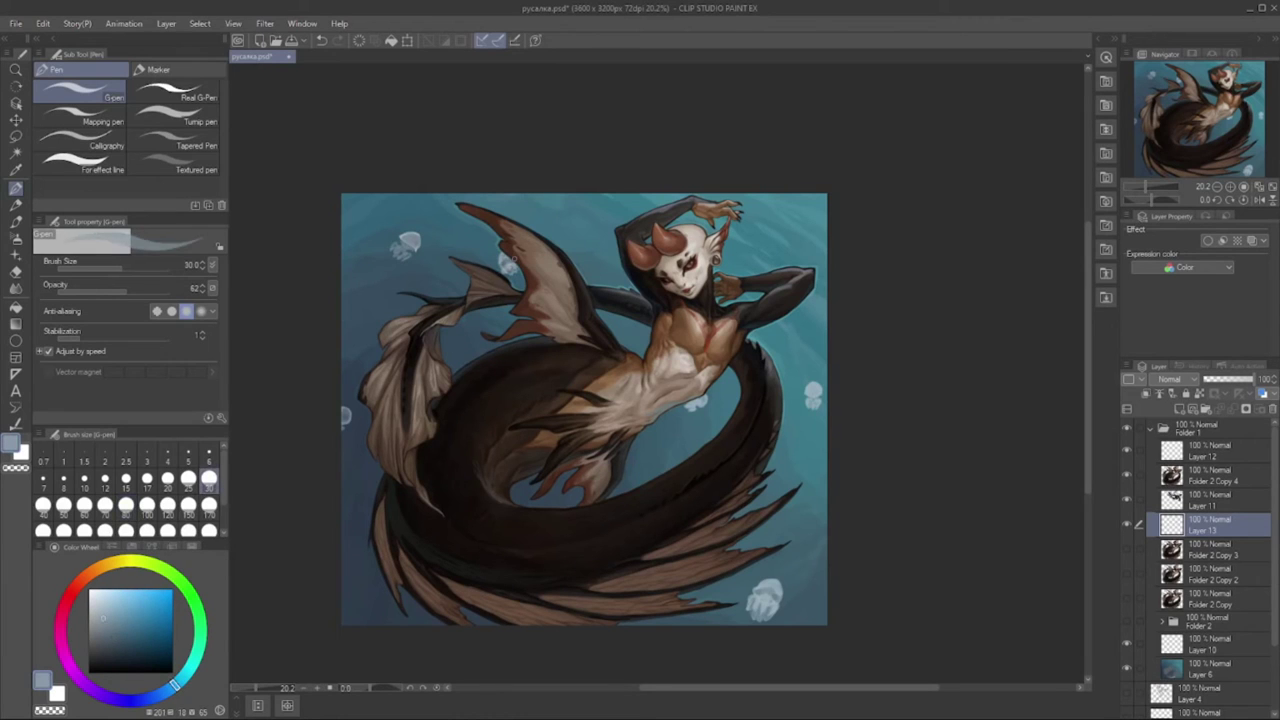
- Return to Layer 12 and paint a jellyfish in front of the tail's lower curve at brush size 100
key(alt+bracketright)
key(alt+bracketright)
key(alt+bracketright)
key(bracketright)
key(bracketright)
key(bracketright)
key(bracketright)
key(bracketright)
key(bracketright)
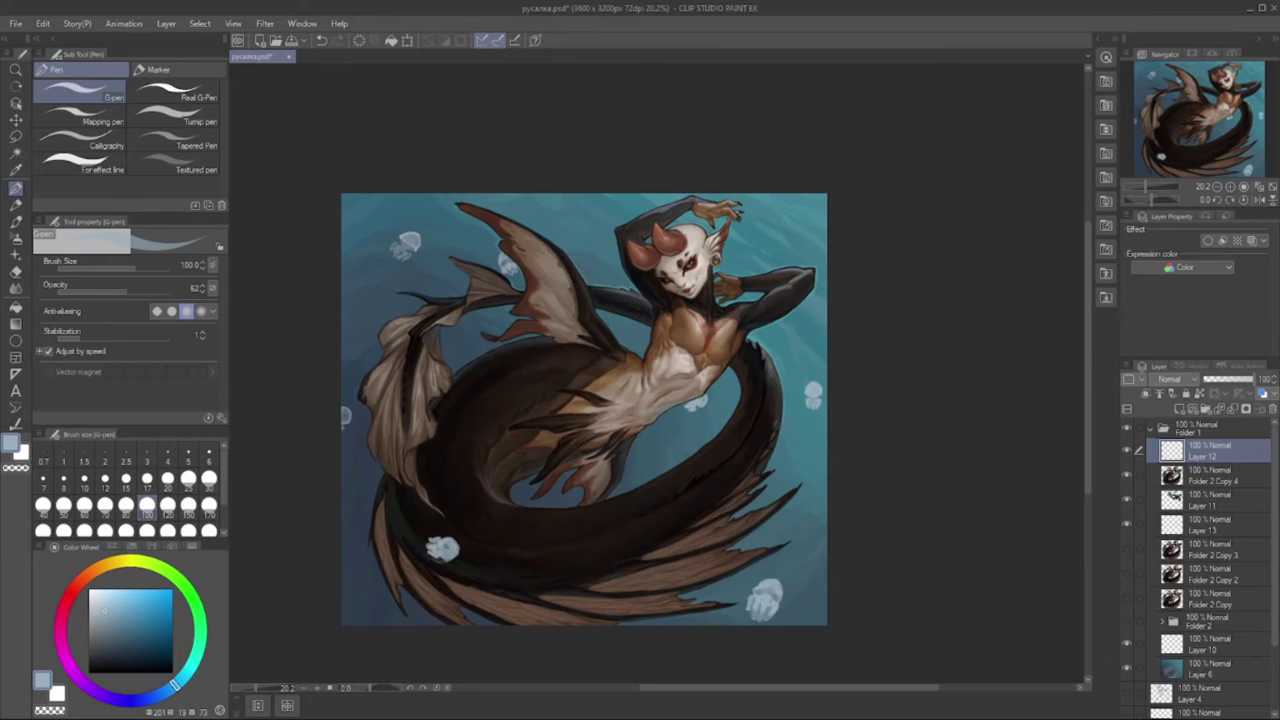
- Shade the jellyfish in front of the tail with sampled blue-grey tones at brush size 40
alt+click(444, 550)
key(bracketleft)
key(bracketleft)
key(bracketleft)
key(bracketleft)
key(bracketleft)
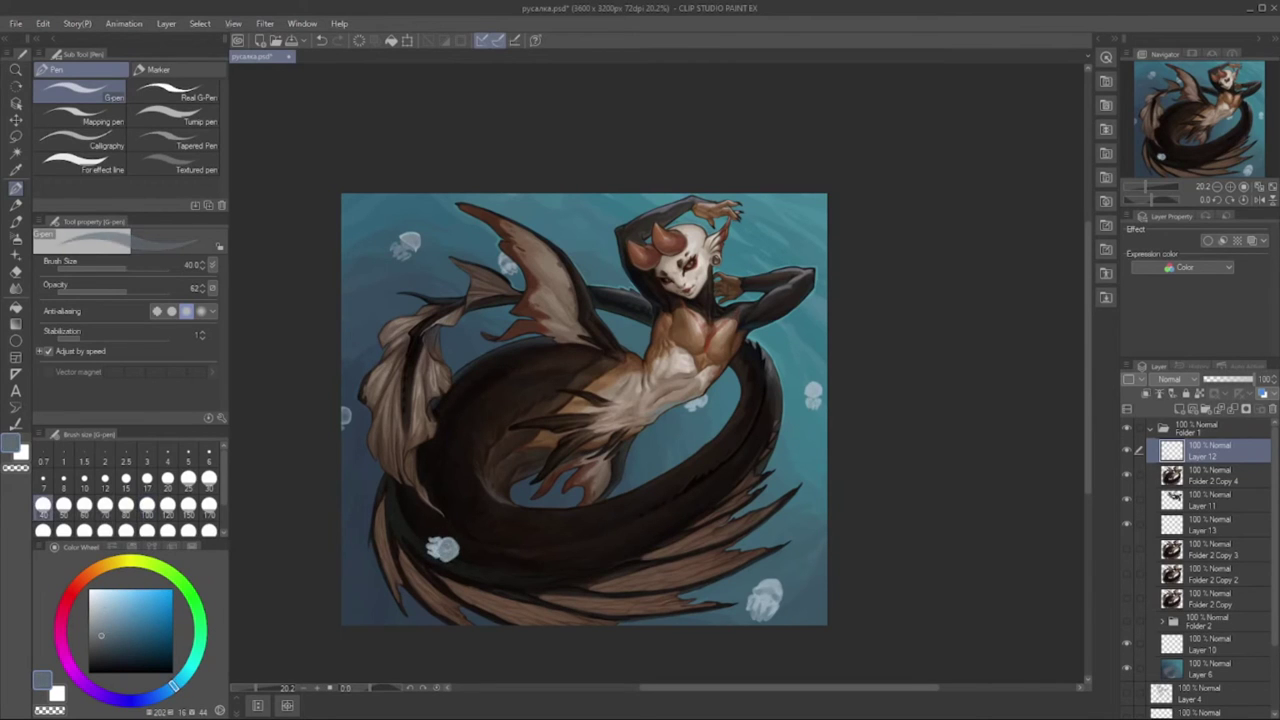
alt+click(446, 549)
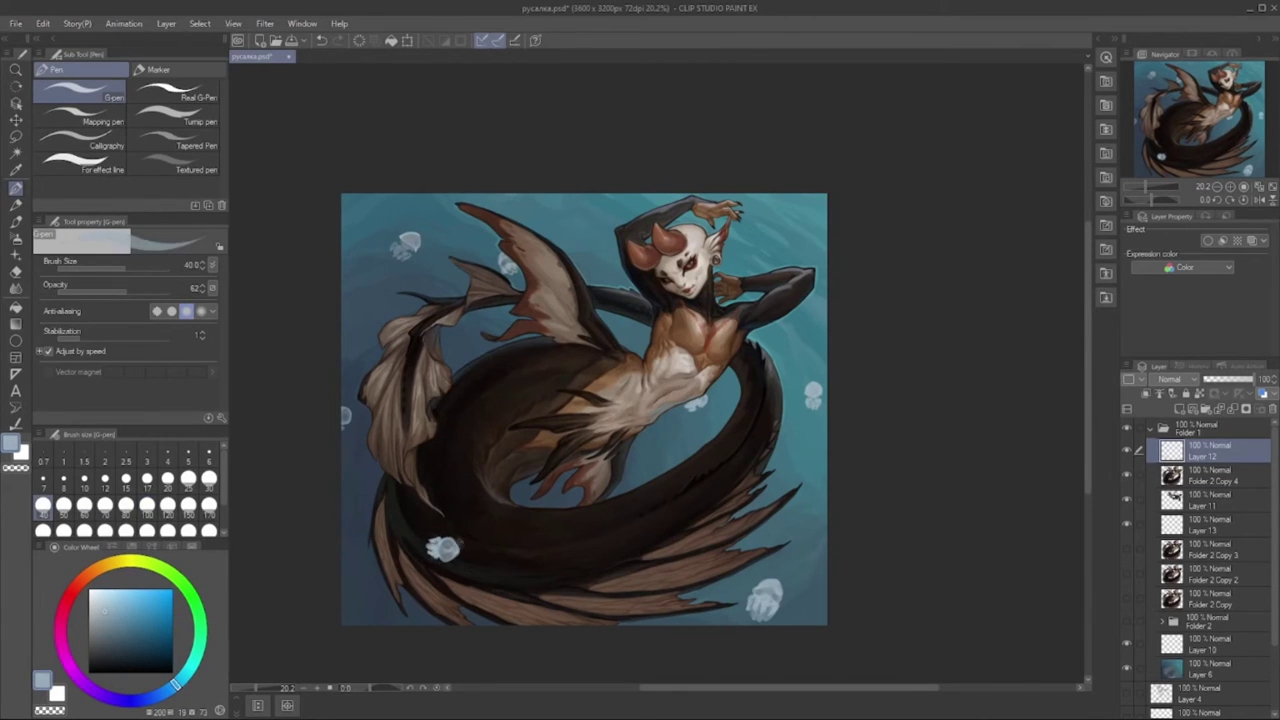
- Lasso the jellyfish in front of the tail, enlarge and rotate it, and return to the G-pen
key(m)
drag(470, 528, 468, 530)
key(ctrl+t)
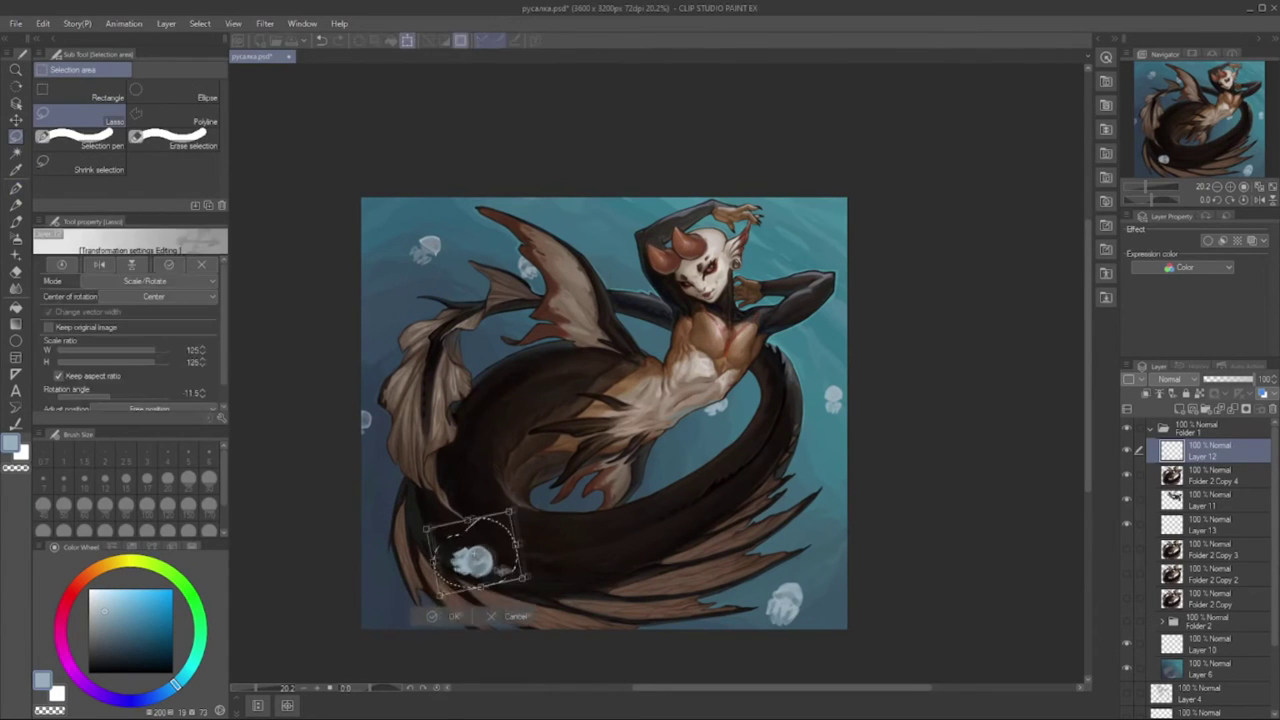
drag(505, 585, 551, 583)
key(Return)
key(p)
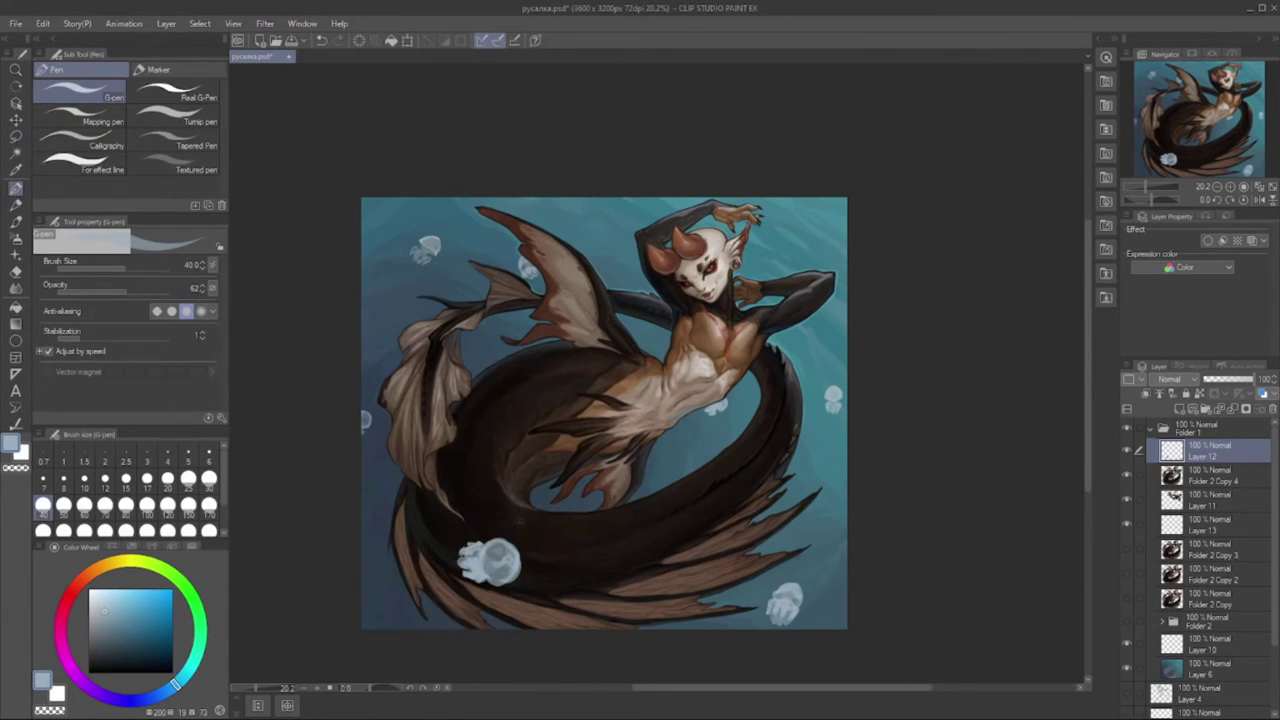
- Refine the bell and separate the tentacles of the jellyfish near the large tail fin's tips with sampled blues at brush size 30
alt+click(468, 574)
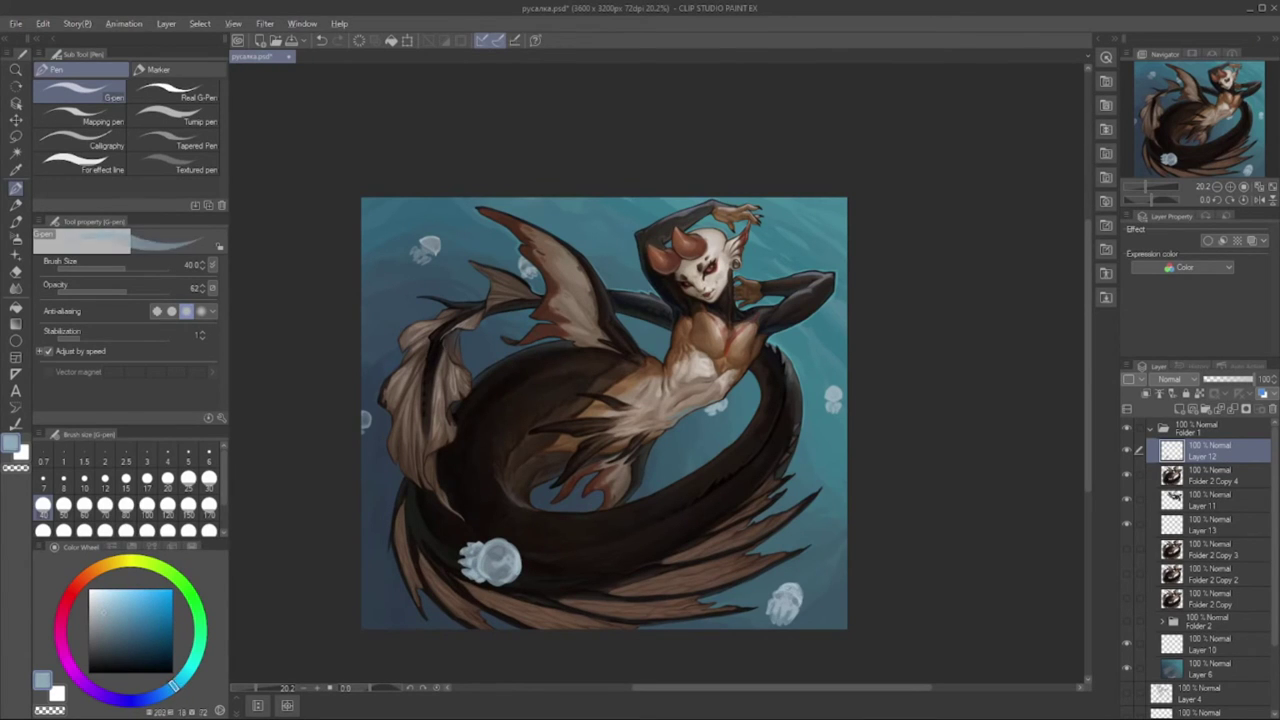
scroll(845, 695, up, 3)
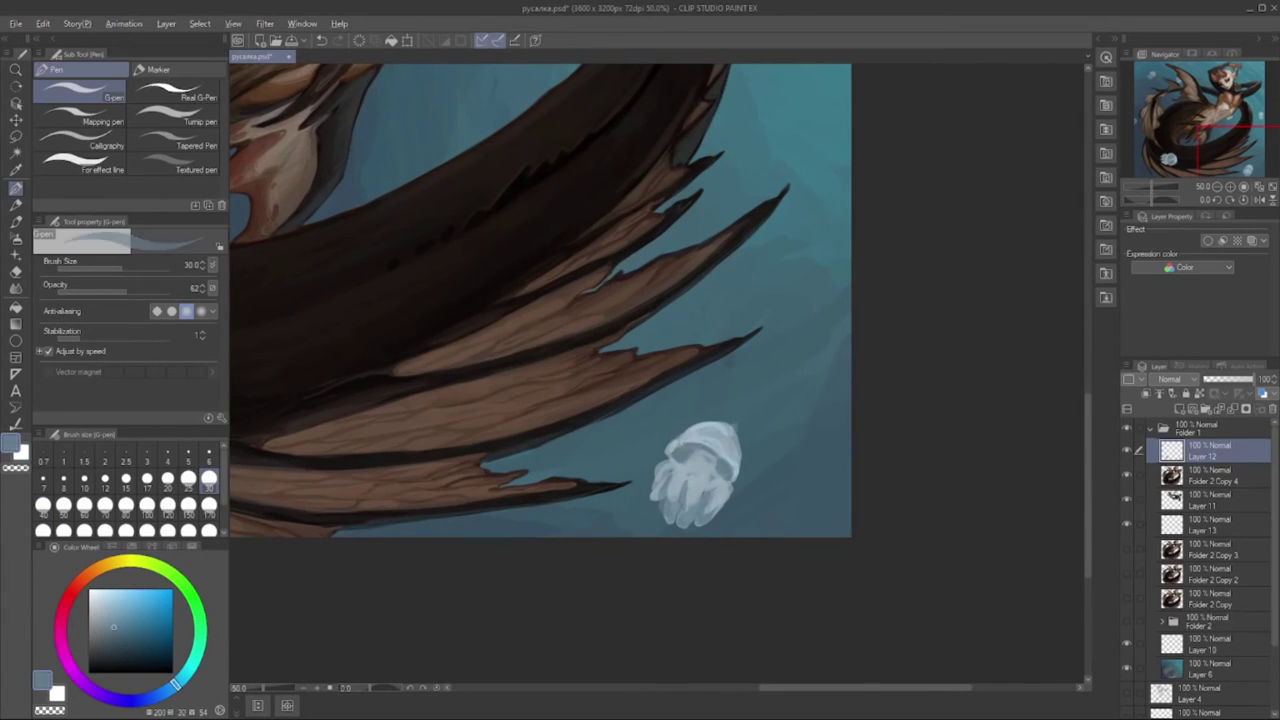
drag(672, 458, 658, 492)
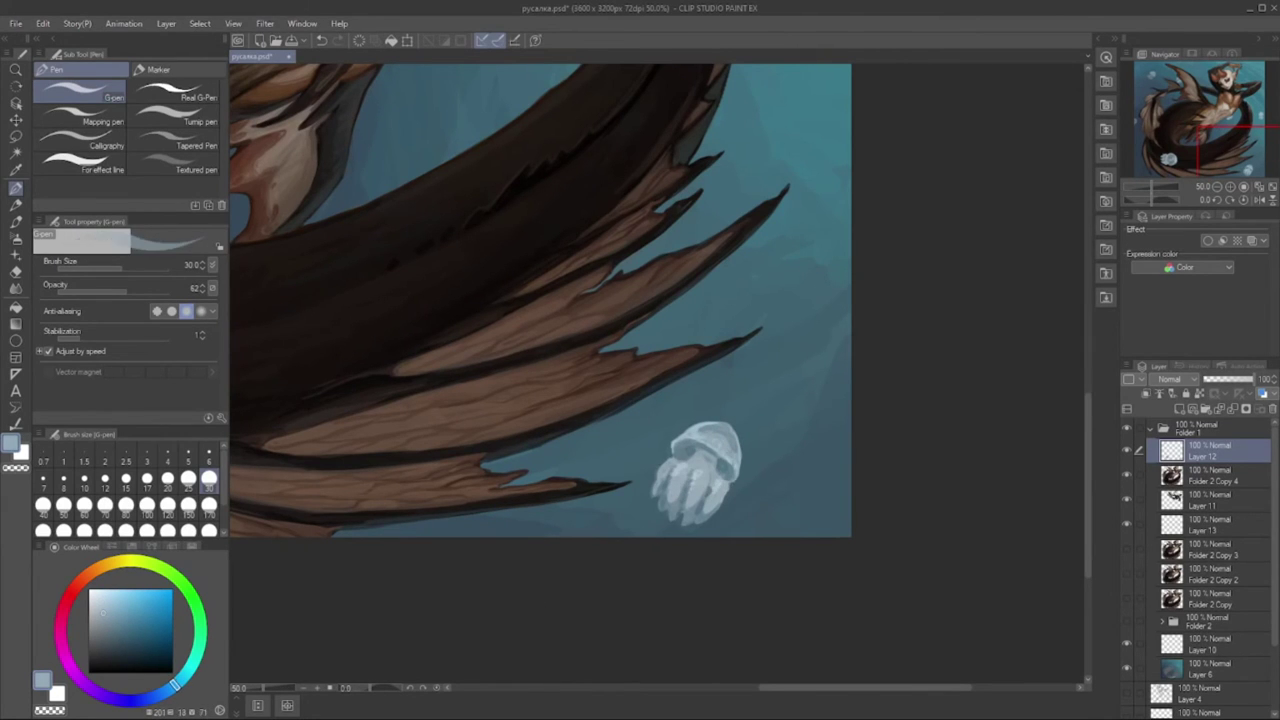
key(ctrl+minus)
key(ctrl+minus)
key(ctrl+minus)
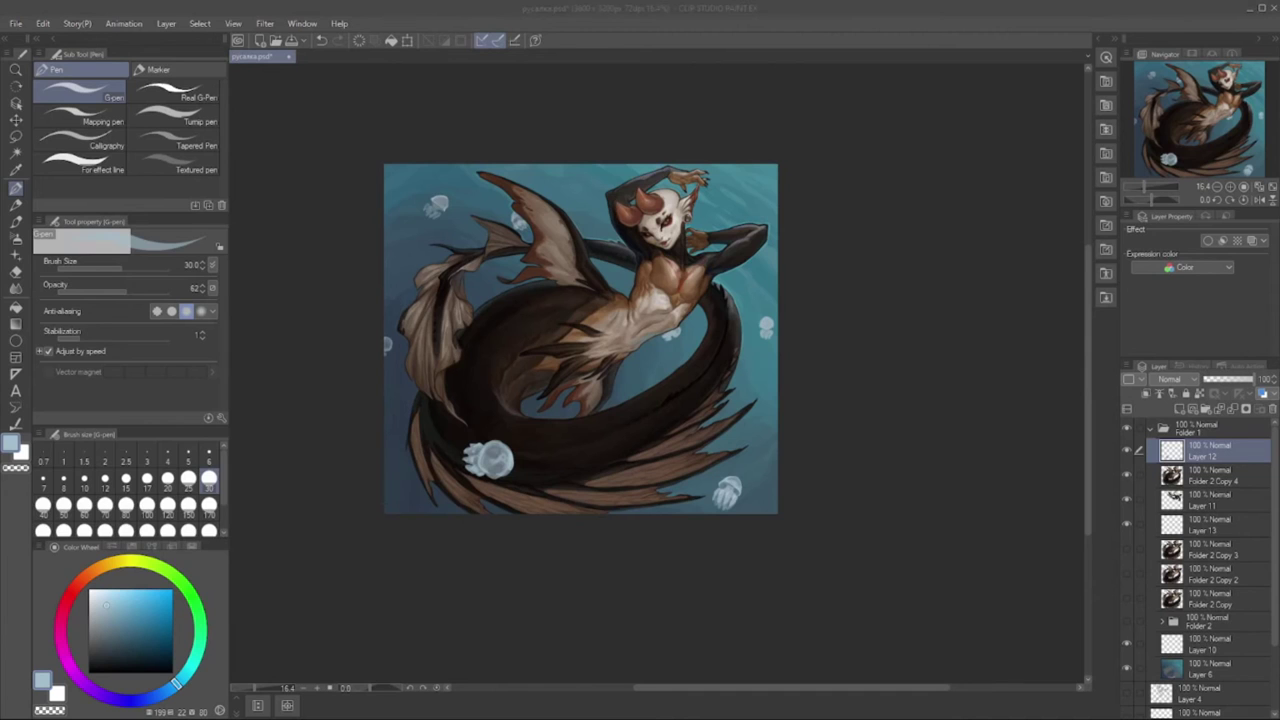
- Sharpen the rim and tentacles of the jellyfish near the fin tips at brush size 20, and lasso it for a transformation
scroll(727, 493, up, 5)
key(bracketleft)
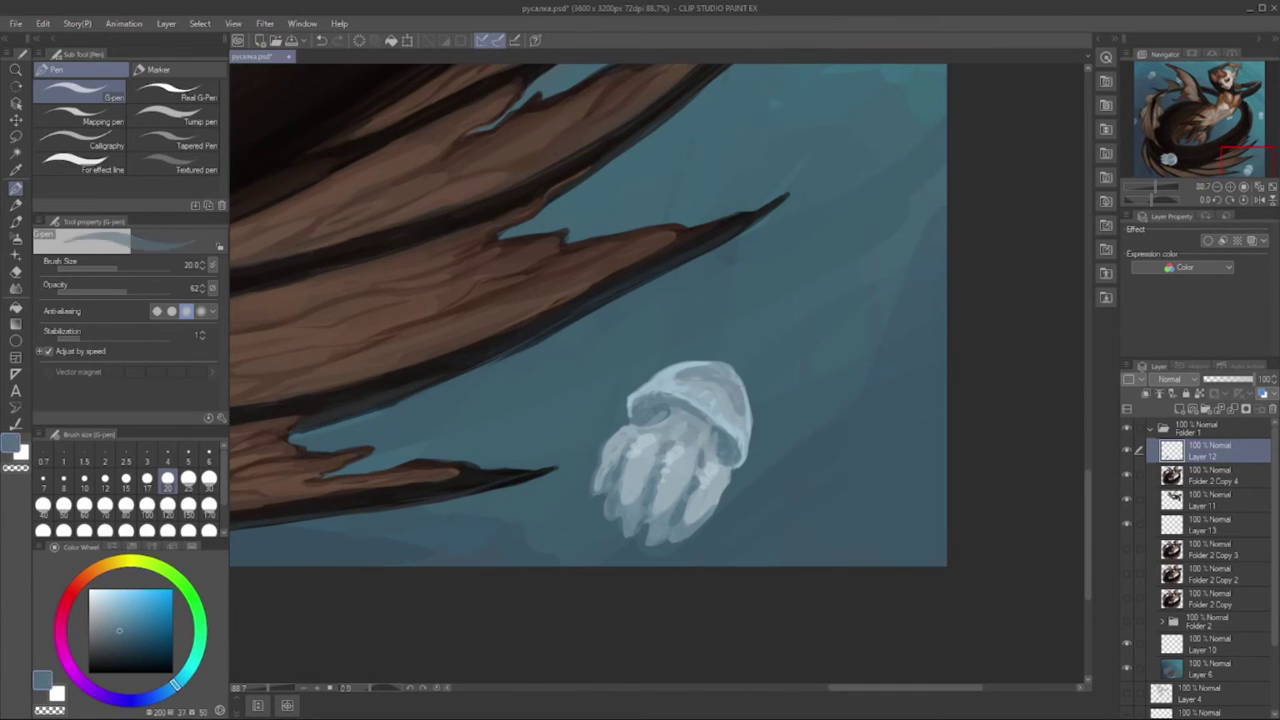
scroll(663, 405, down, 2)
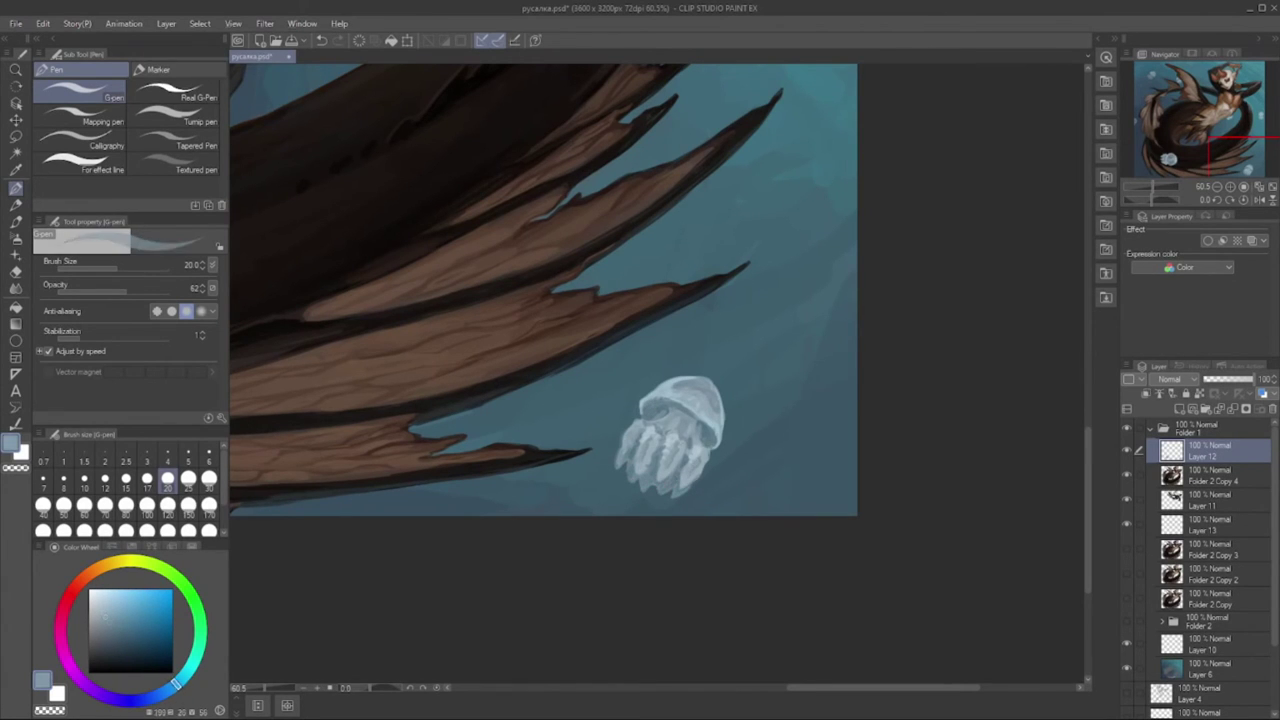
scroll(653, 583, down, 5)
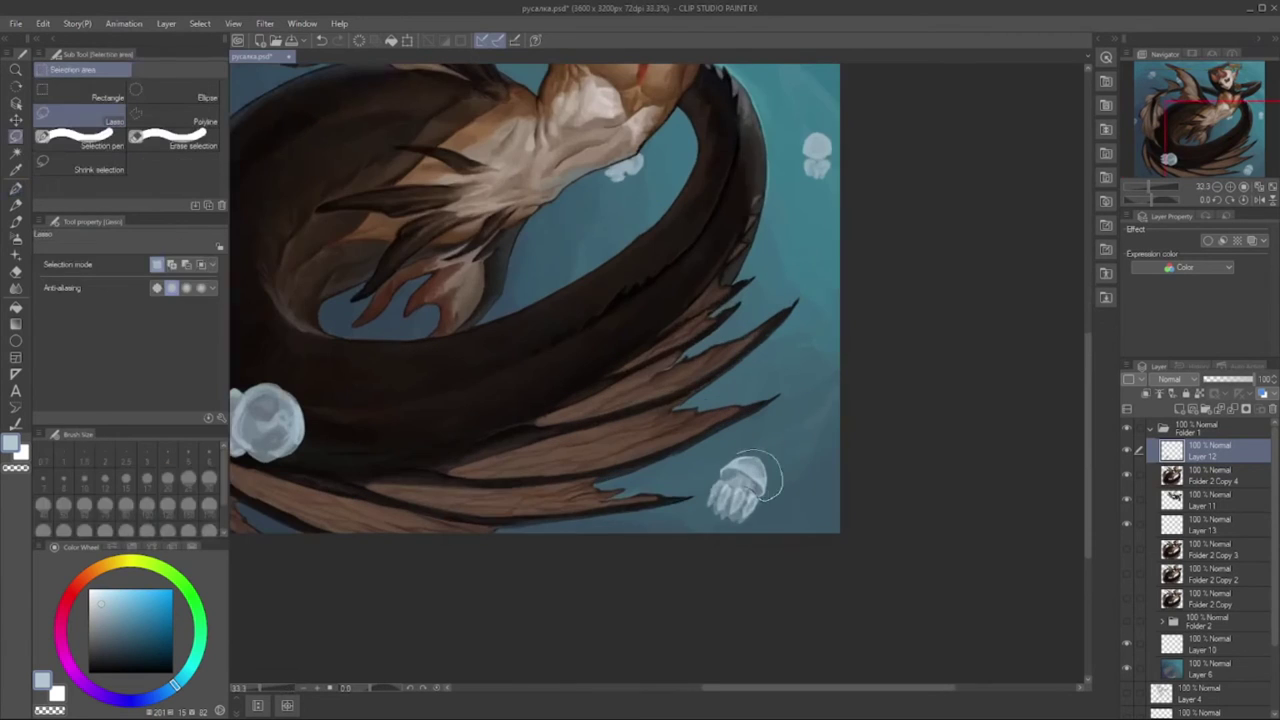
key(ctrl+t)
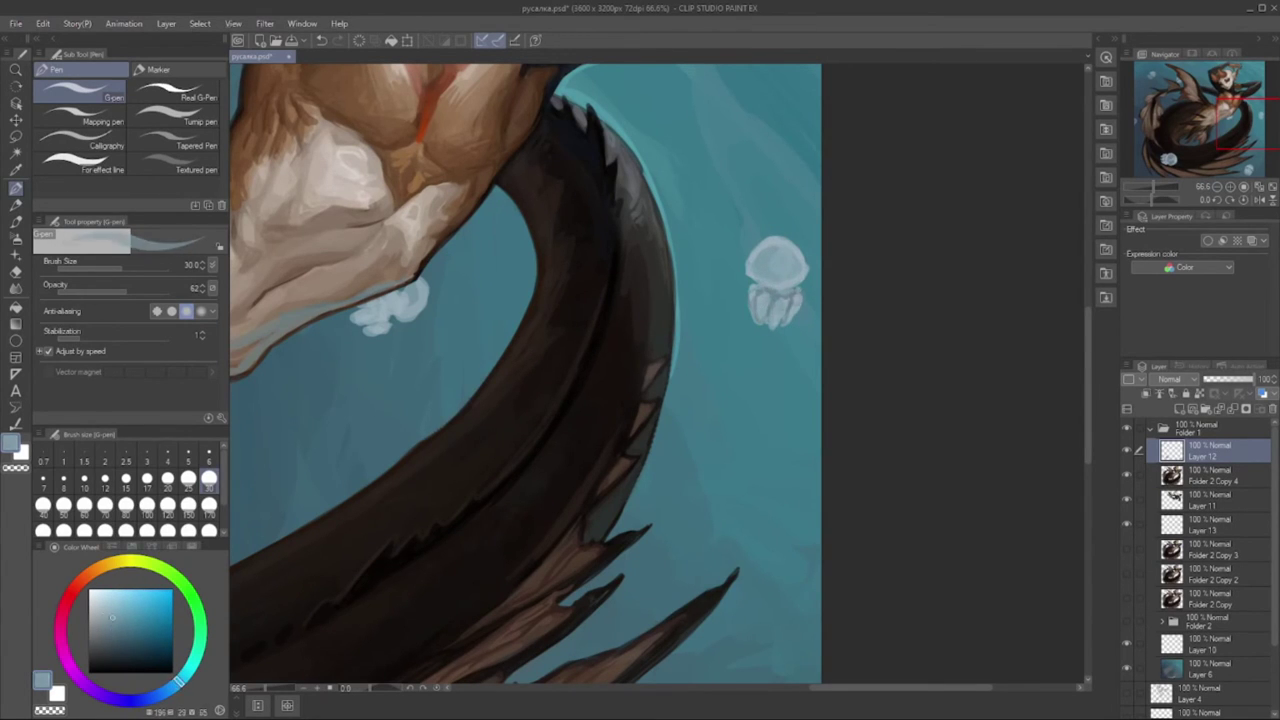
- Brighten the bell outline and tentacles of the jellyfish beside the tail's outer curve at brush size 25
click(188, 479)
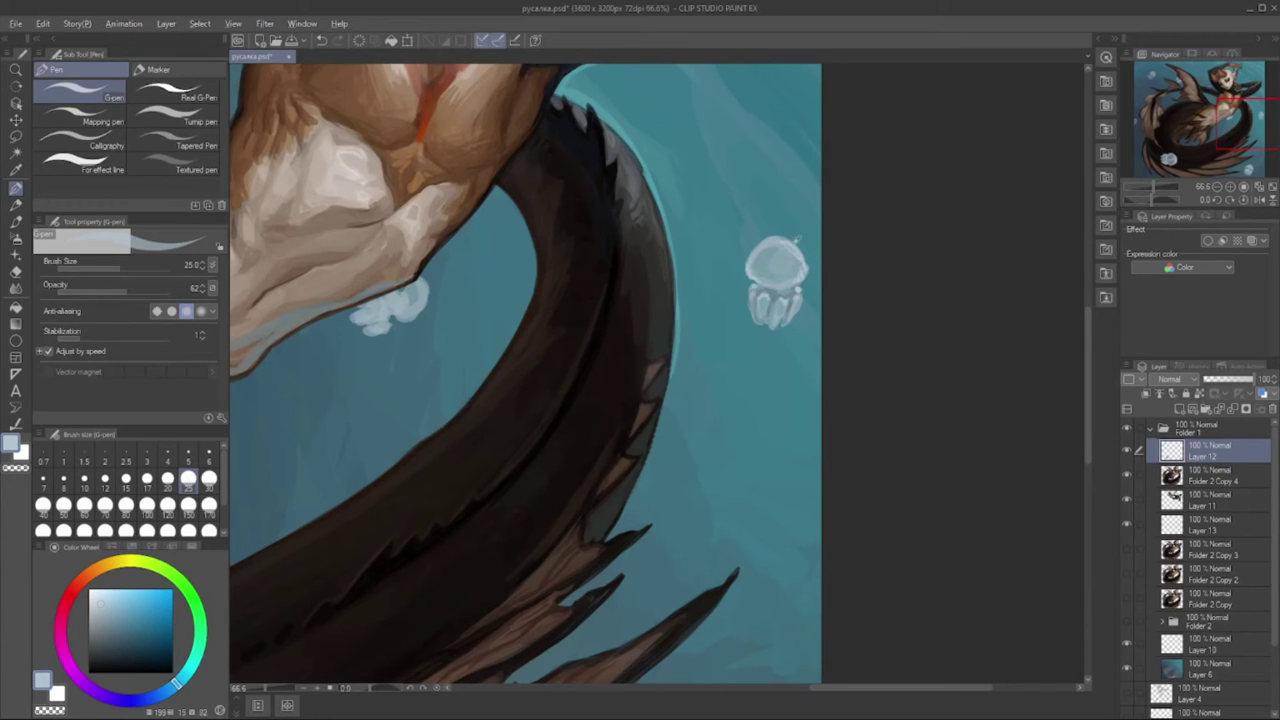
key(ctrl+minus)
key(ctrl+minus)
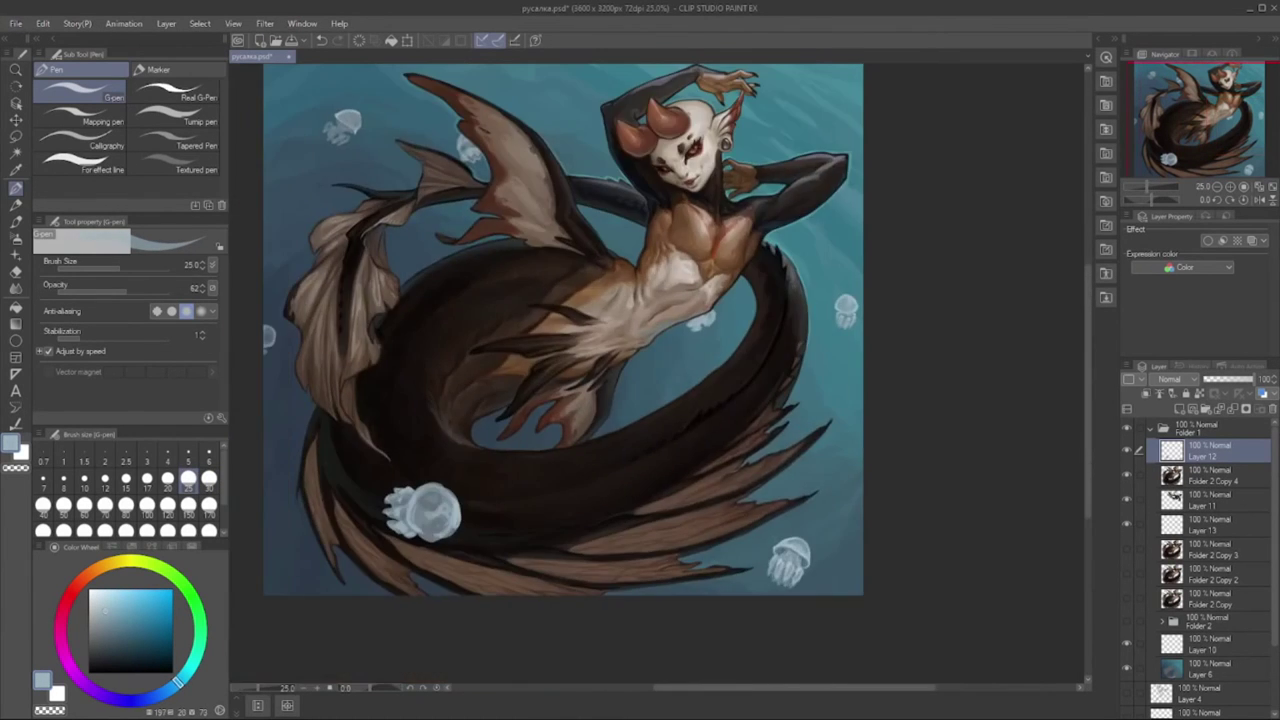
- Shade the bell of the large jellyfish in front of the tail with blue-grey tones at brush size 30
scroll(409, 503, up, 3)
click(209, 479)
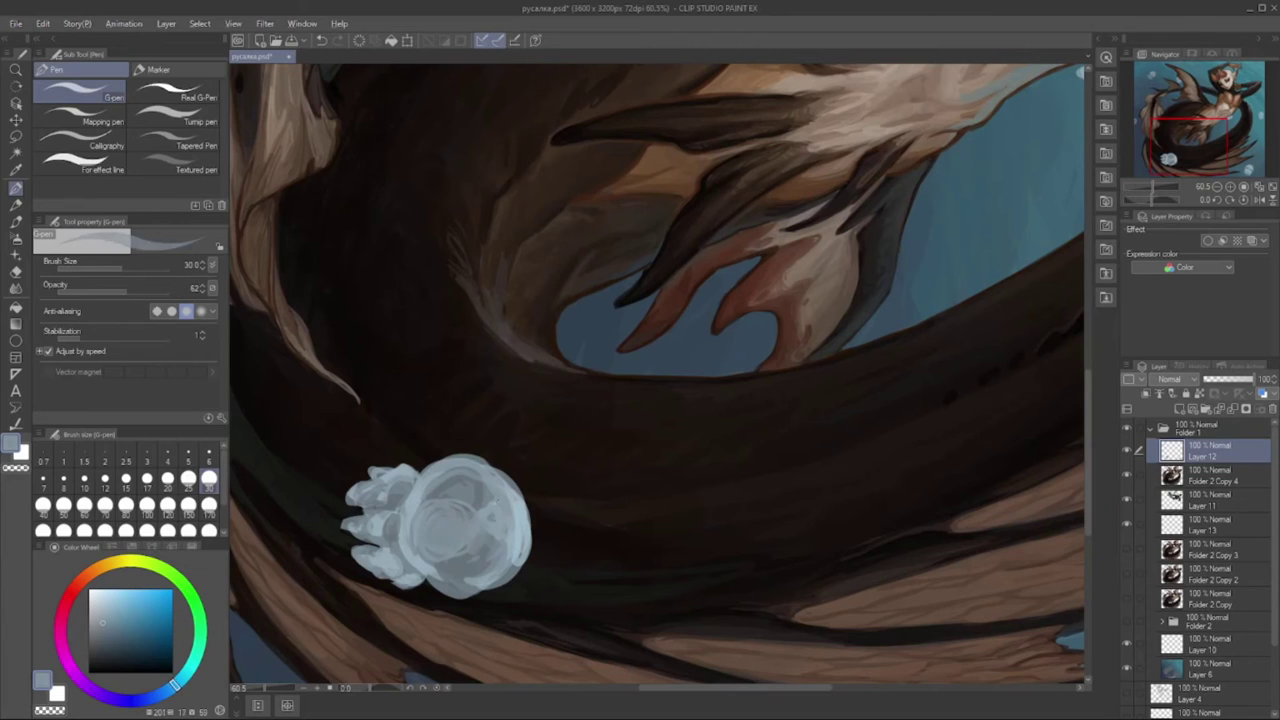
mouse_move(500, 480)
mouse_down()
mouse_move(505, 525)
mouse_move(440, 592)
mouse_move(410, 530)
mouse_up()
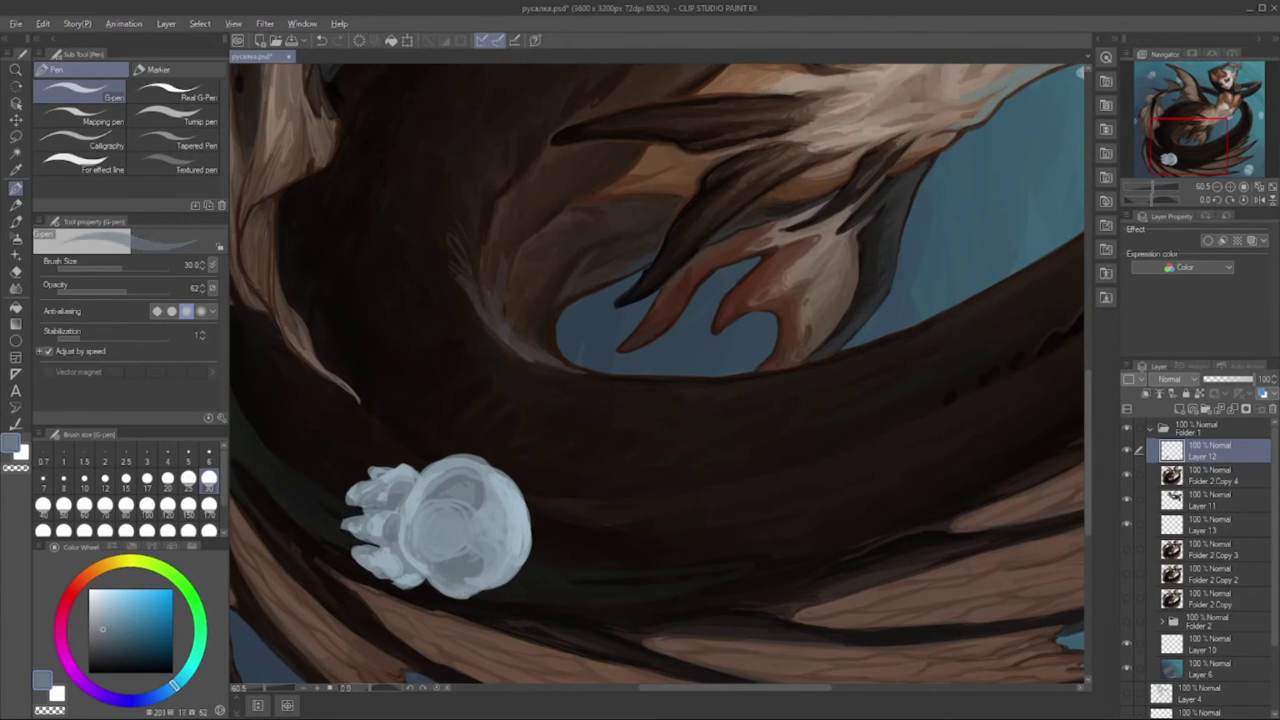
drag(438, 475, 415, 508)
drag(418, 556, 428, 566)
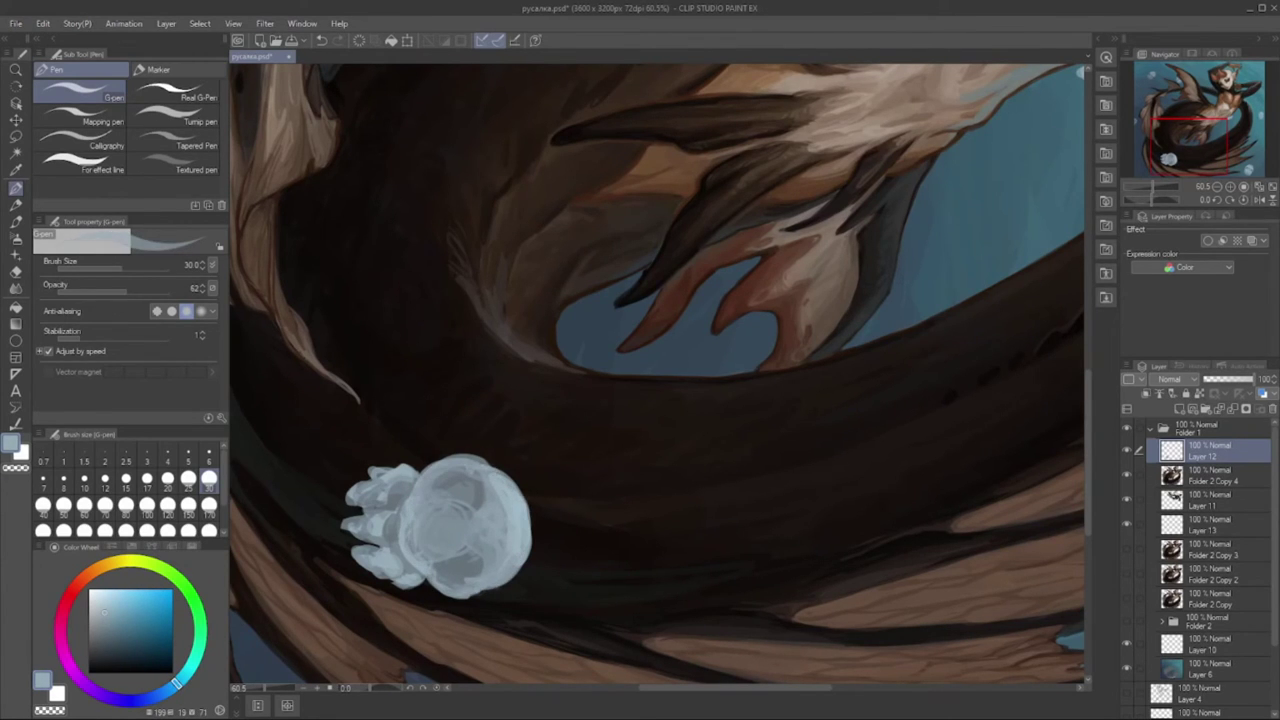
- Refine the tentacles and bell edge of the large jellyfish with sampled light and mid blue tones
alt+click(371, 527)
drag(366, 526, 399, 545)
alt+click(380, 536)
alt+click(395, 542)
drag(780, 450, 820, 330)
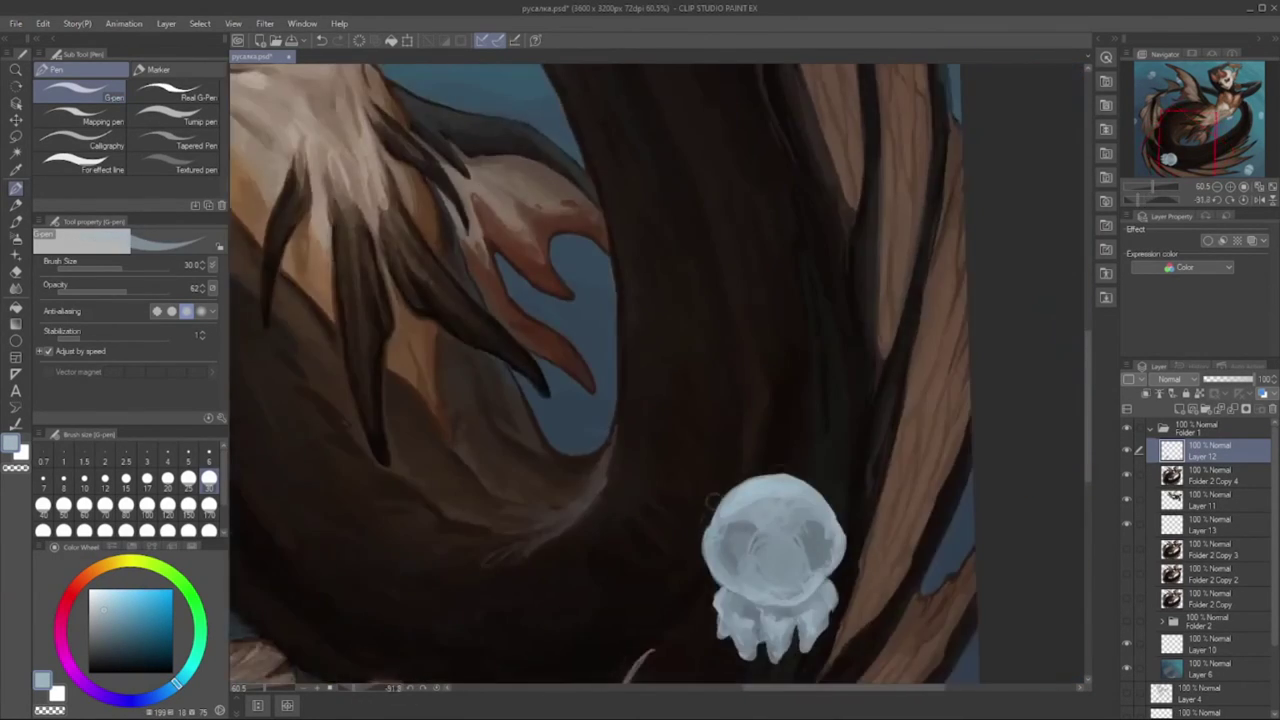
- Touch up the jellyfish near the fin tips and the large jellyfish's tentacles with sampled blue-grey tones at brush size 30
key(ctrl+0)
scroll(760, 400, up, 5)
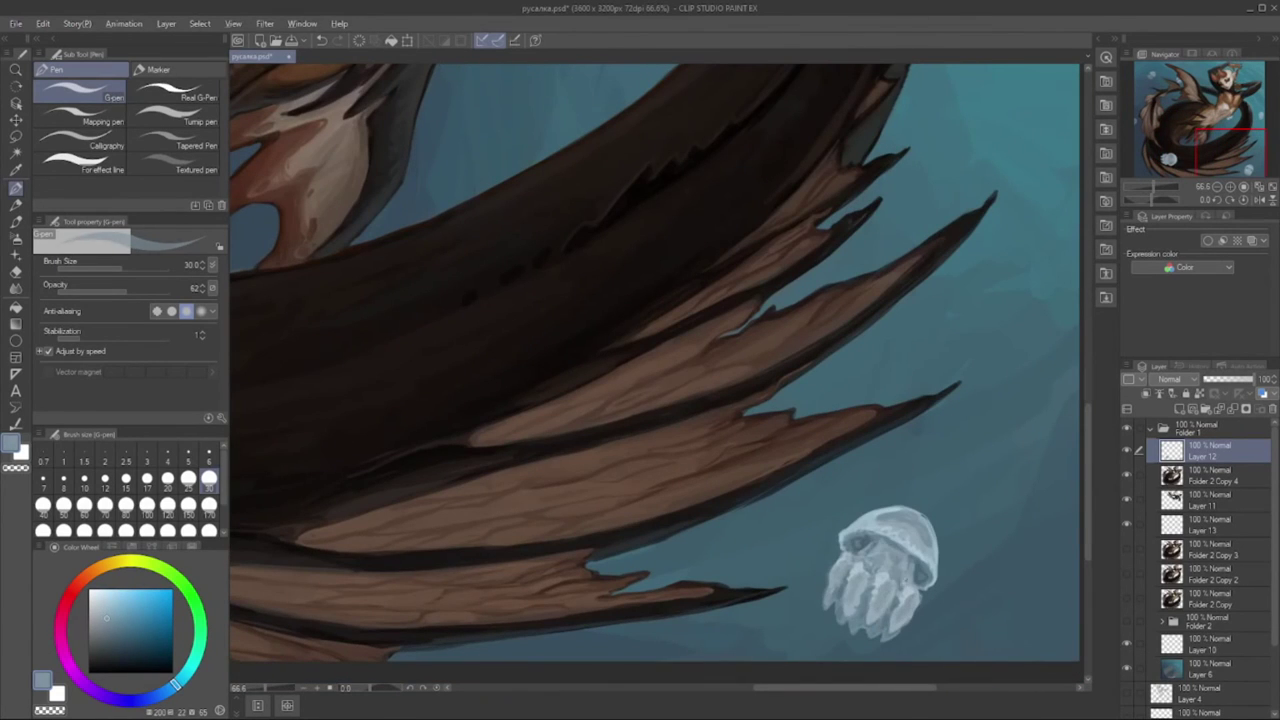
key(ctrl+0)
scroll(700, 400, up, 5)
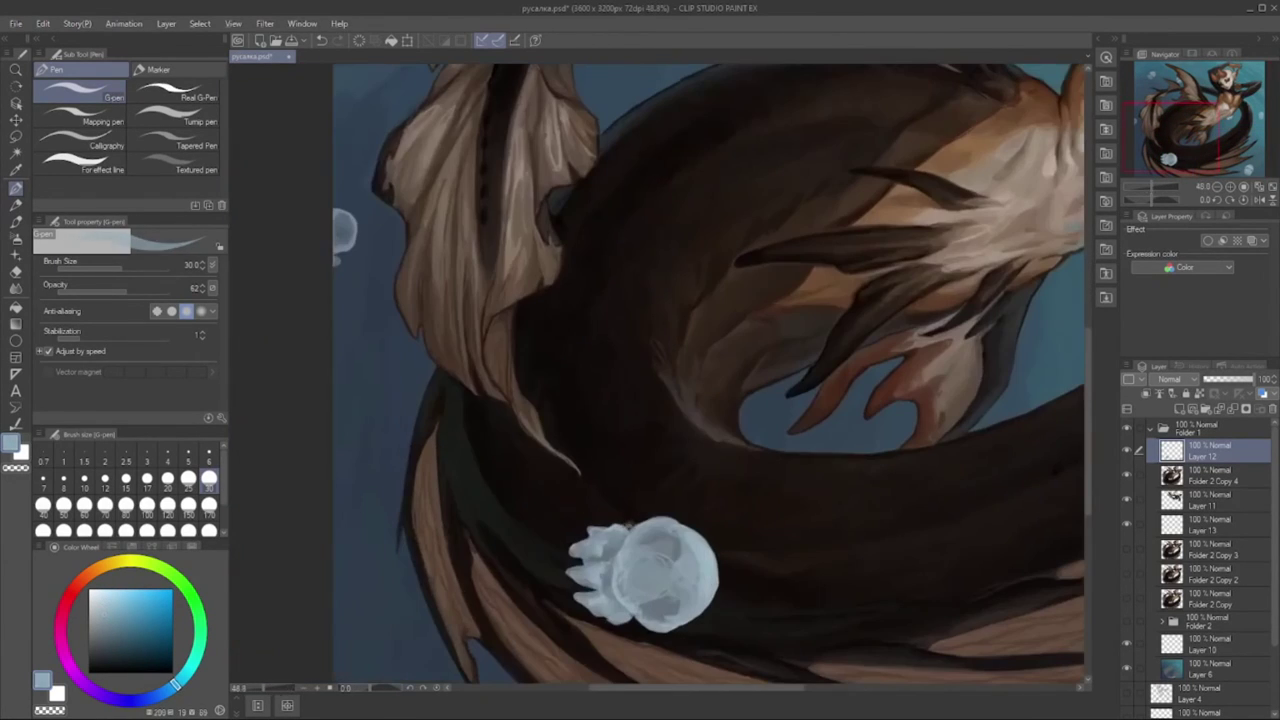
alt+click(618, 608)
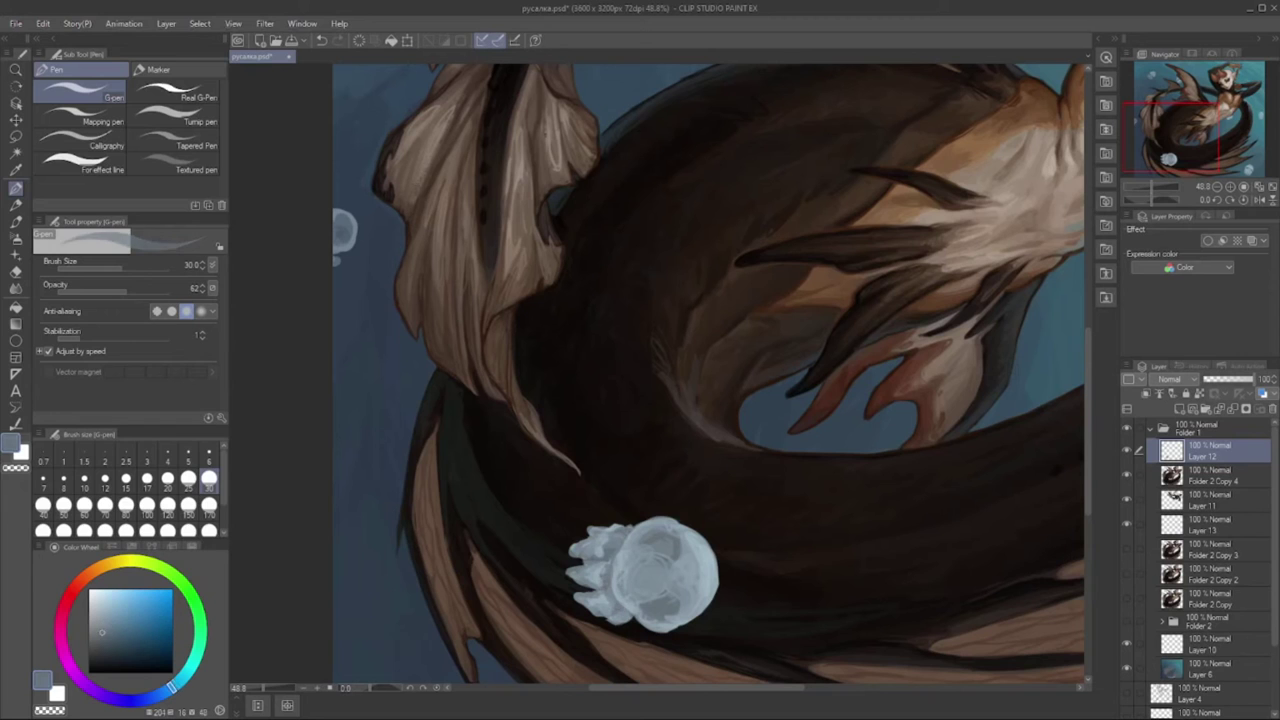
alt+click(618, 608)
- Refine the tentacles and bell shading of the jellyfish beyond the wing fin with sampled blue-grey tones at brush size 30
key(ctrl+0)
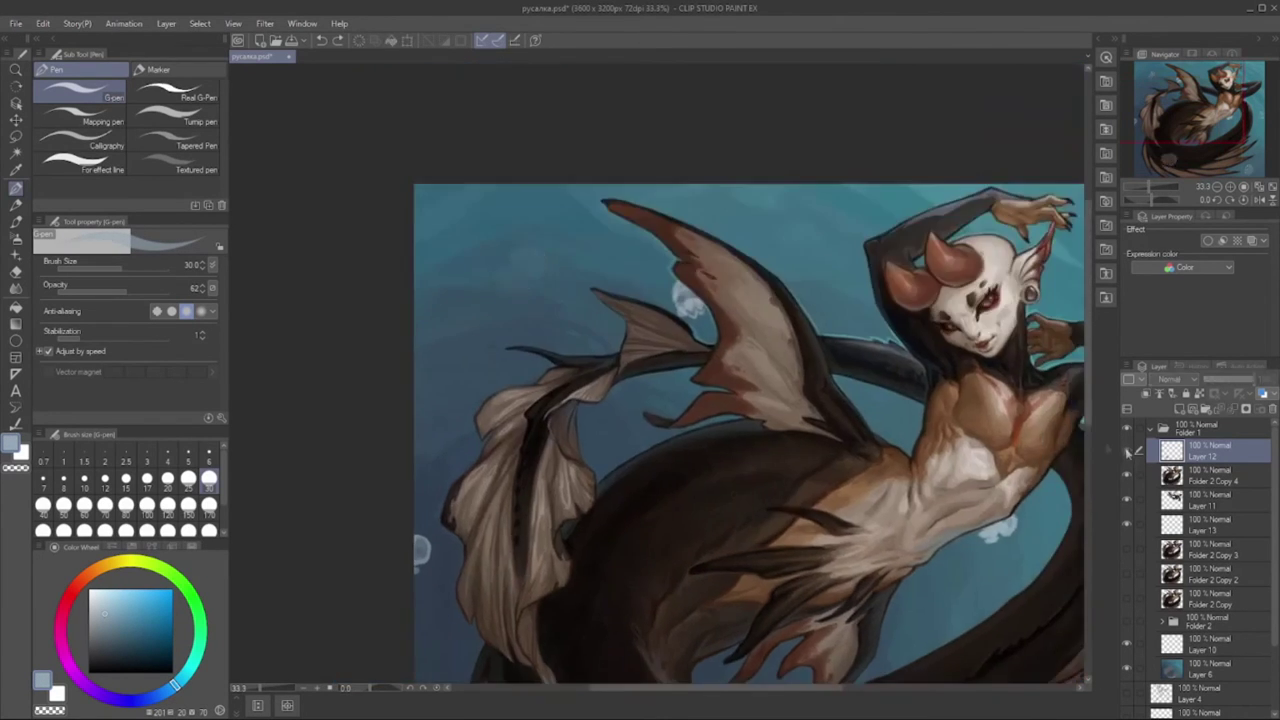
scroll(660, 380, up, 3)
mouse_move(486, 462)
mouse_down()
mouse_move(534, 440)
mouse_move(540, 500)
mouse_move(512, 538)
mouse_move(540, 542)
mouse_up()
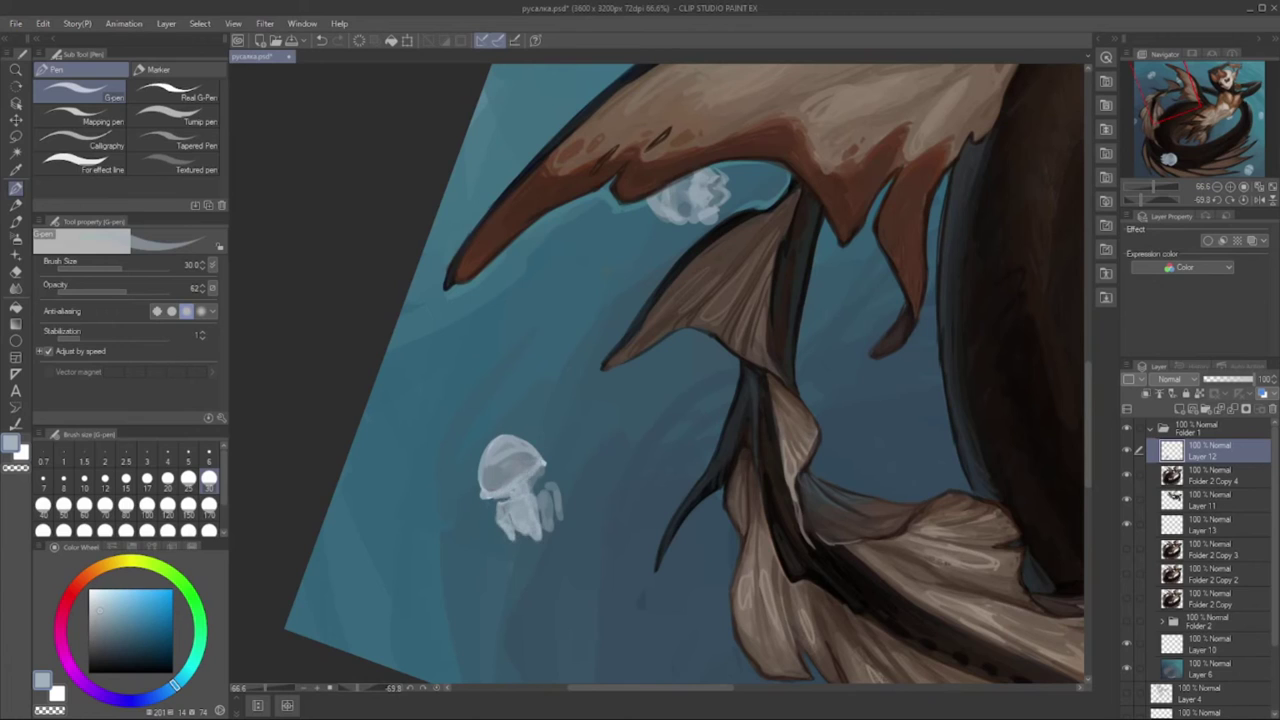
drag(532, 474, 550, 526)
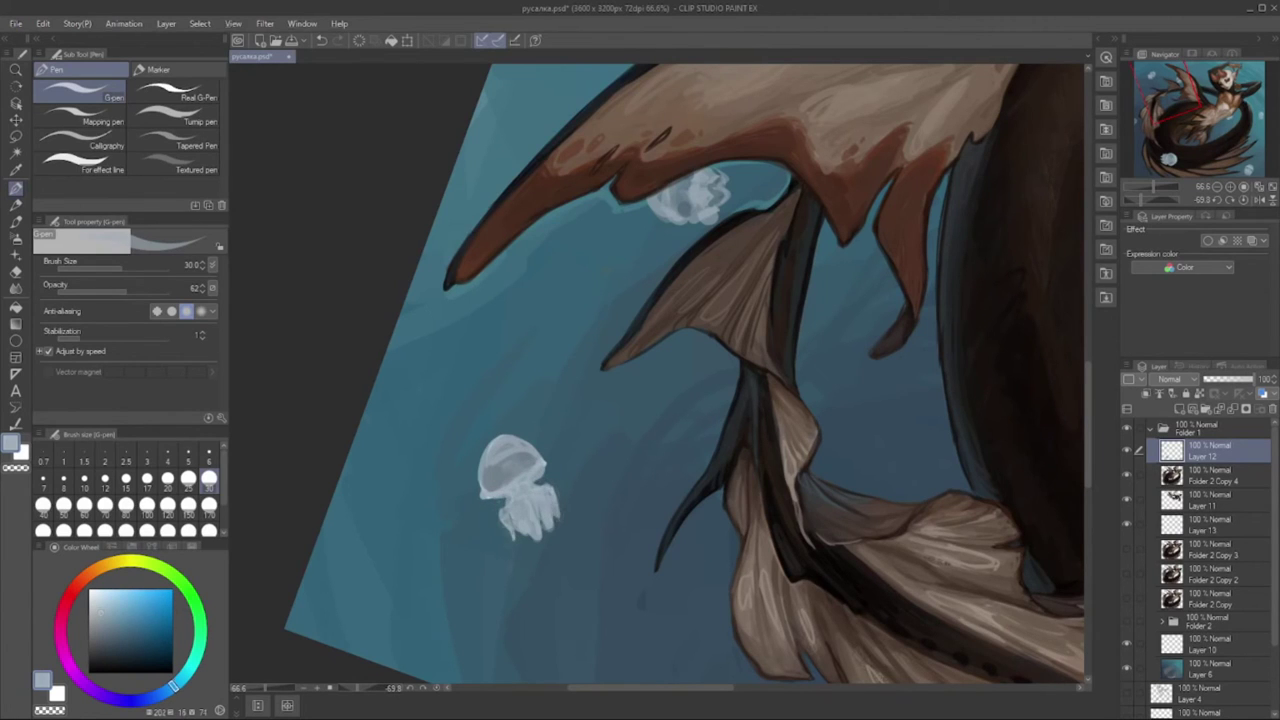
drag(514, 472, 516, 500)
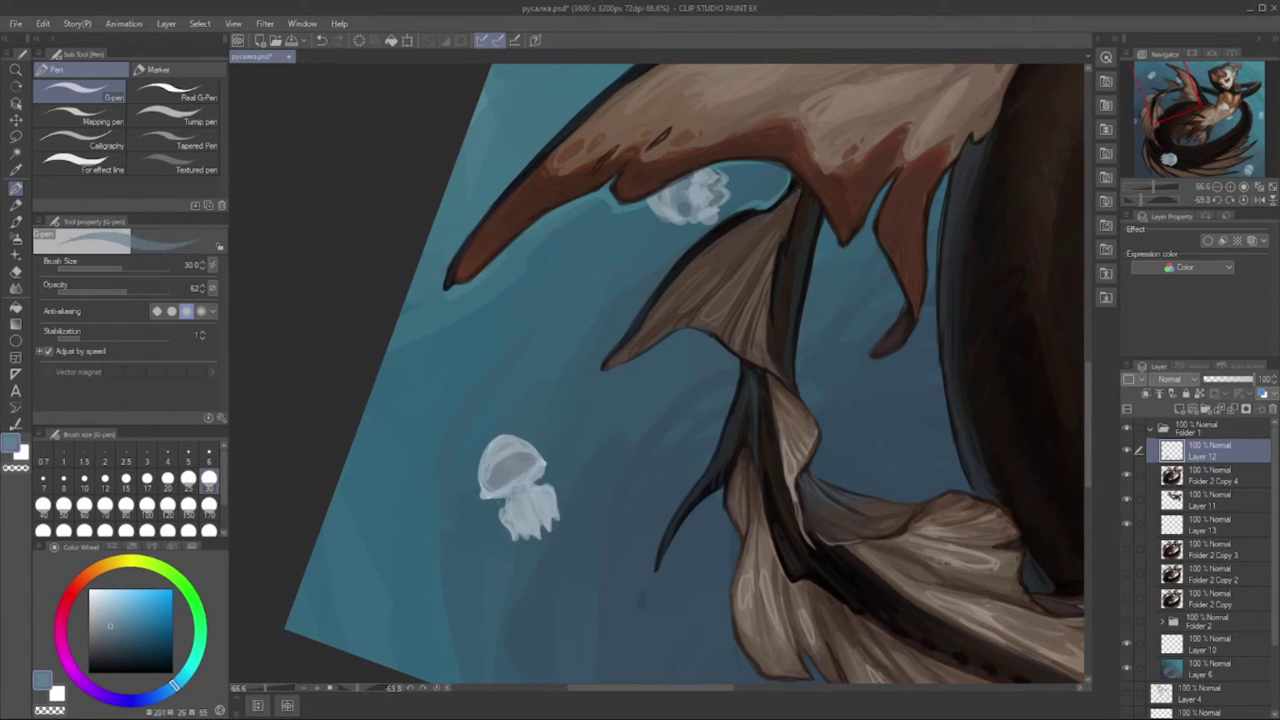
mouse_move(526, 448)
mouse_down()
mouse_move(536, 462)
mouse_move(498, 484)
mouse_move(550, 494)
mouse_up()
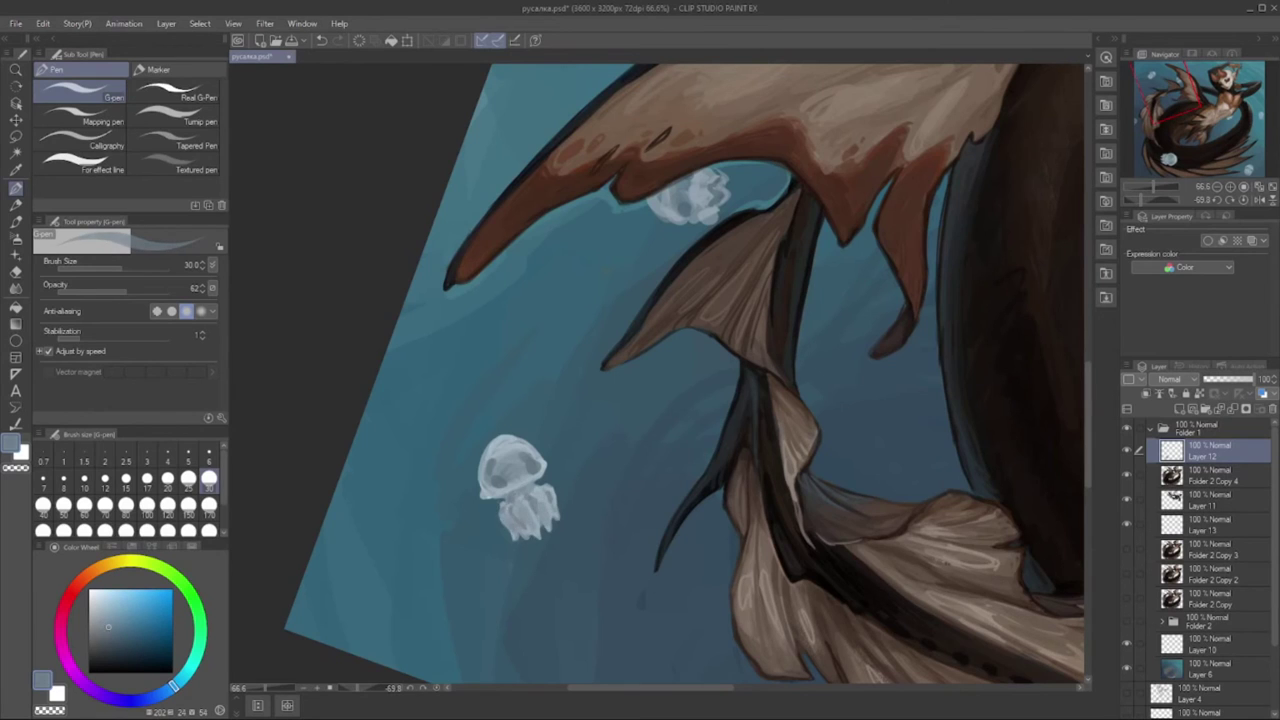
- Repaint the tentacles of the jellyfish beside the torso on Layer 13 with sampled light blue, reducing the brush size to 20
key(ctrl+0)
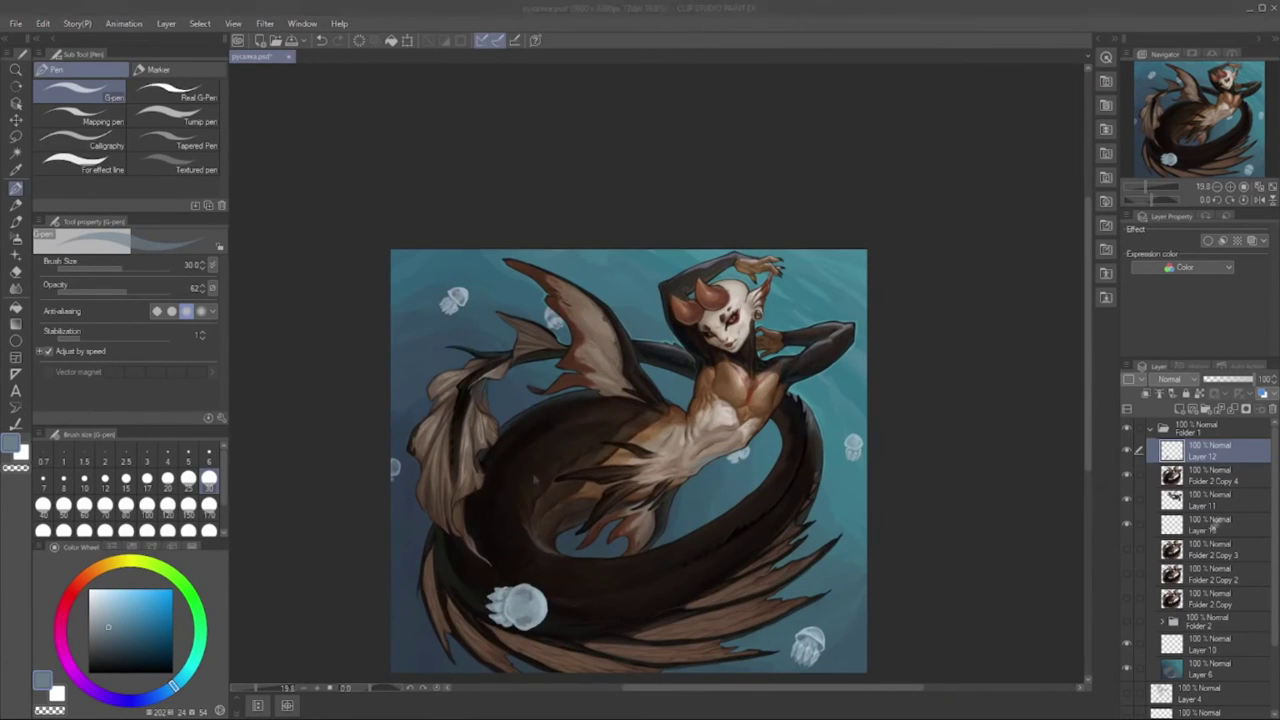
click(1213, 525)
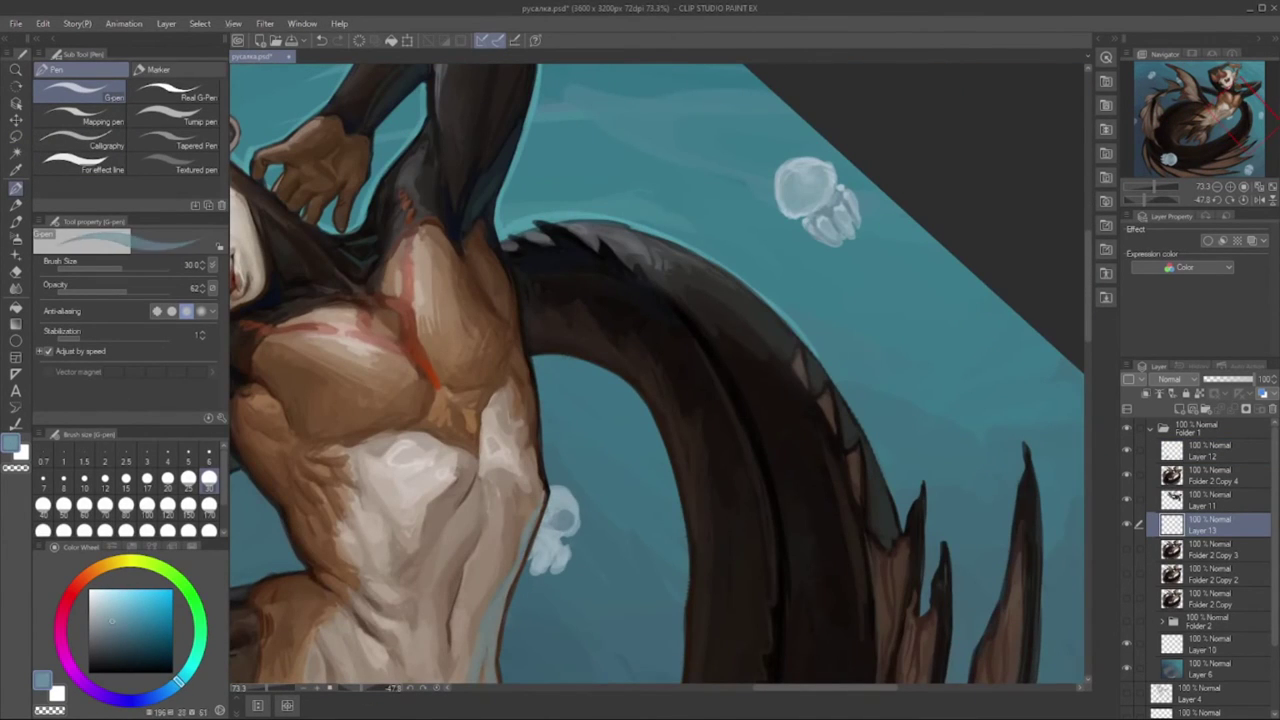
alt+click(548, 530)
drag(545, 535, 550, 548)
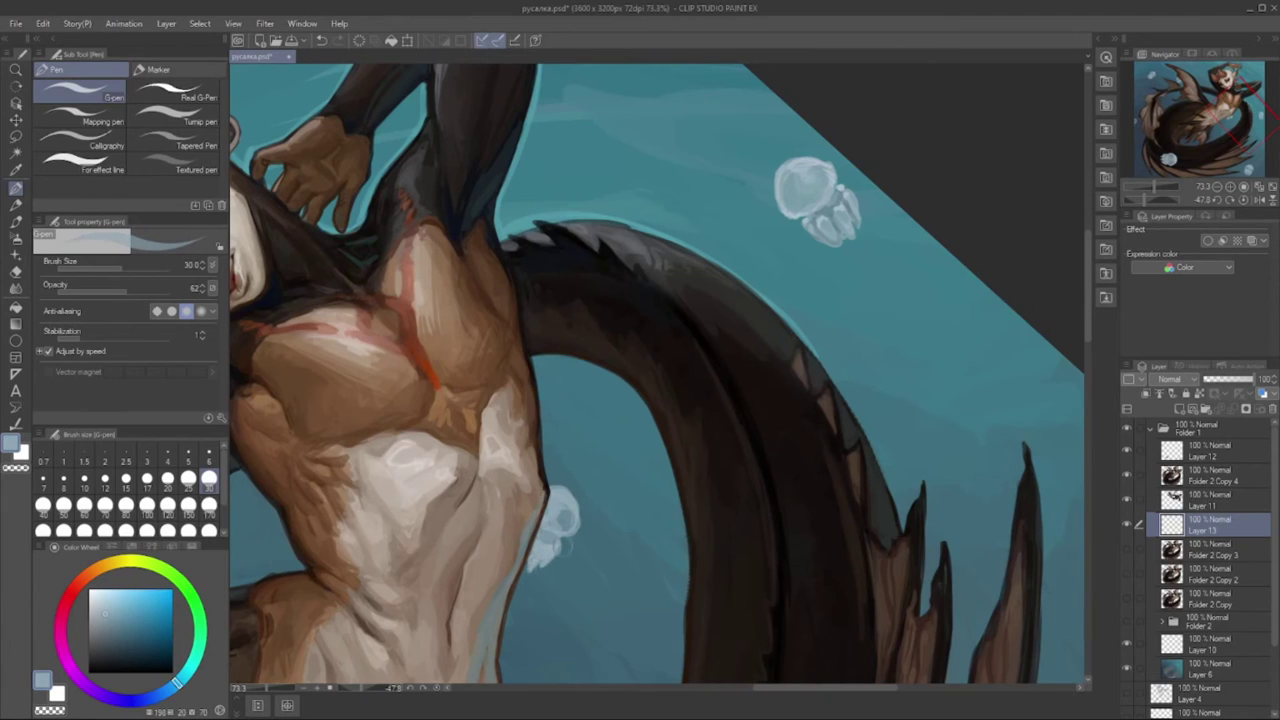
click(167, 478)
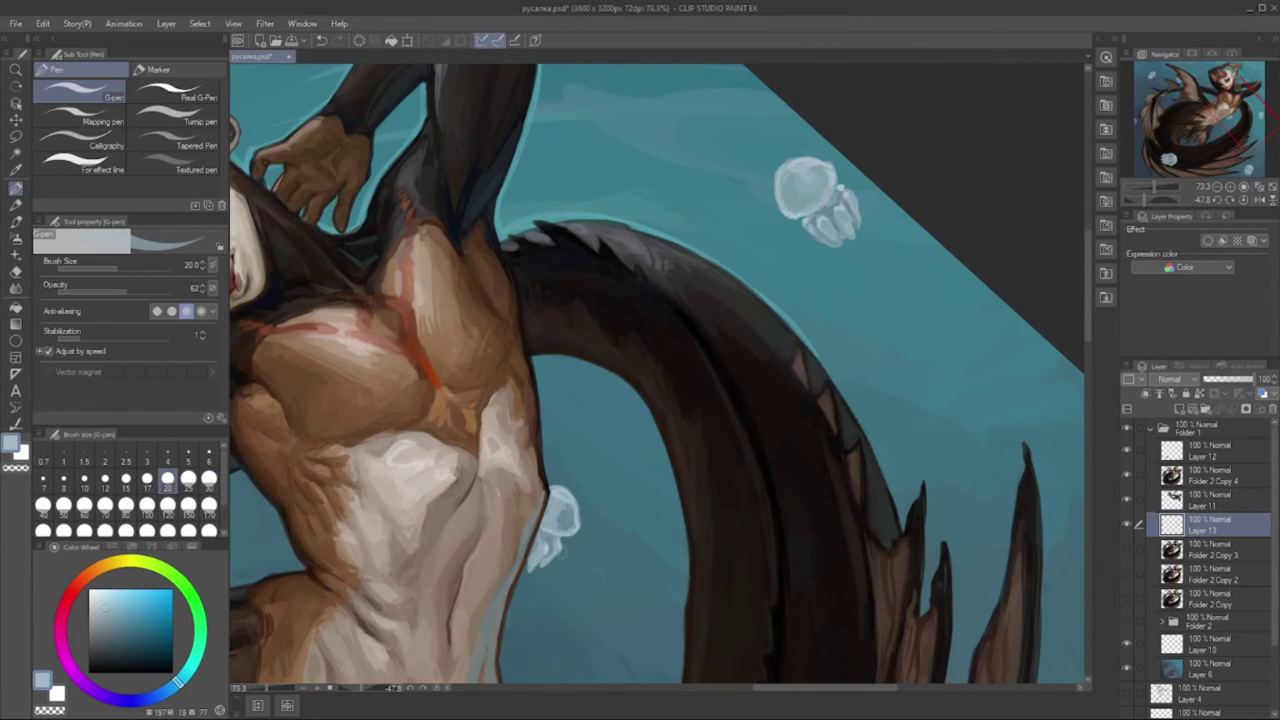
- Redefine the bell and tentacles of the jellyfish behind the wing fin with sampled blue-grey tones at brush size 20
key(ctrl+0)
scroll(660, 375, up, 5)
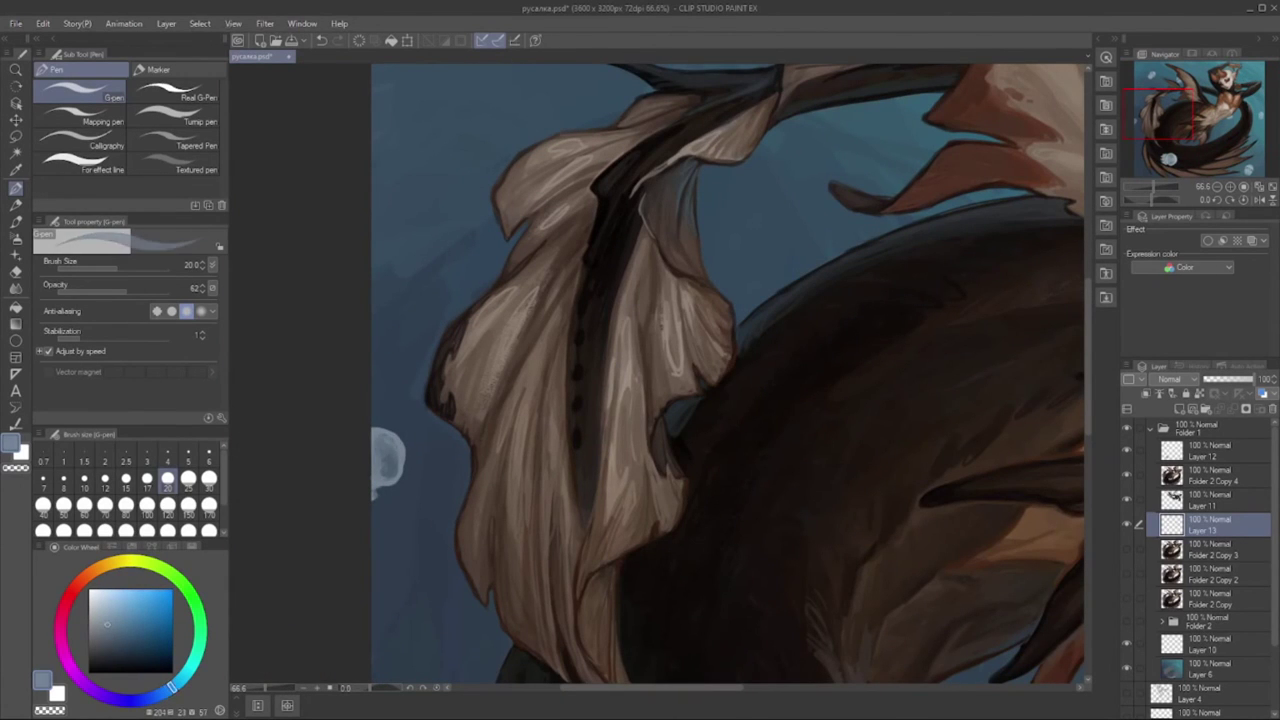
scroll(660, 380, up, 3)
alt+click(562, 342)
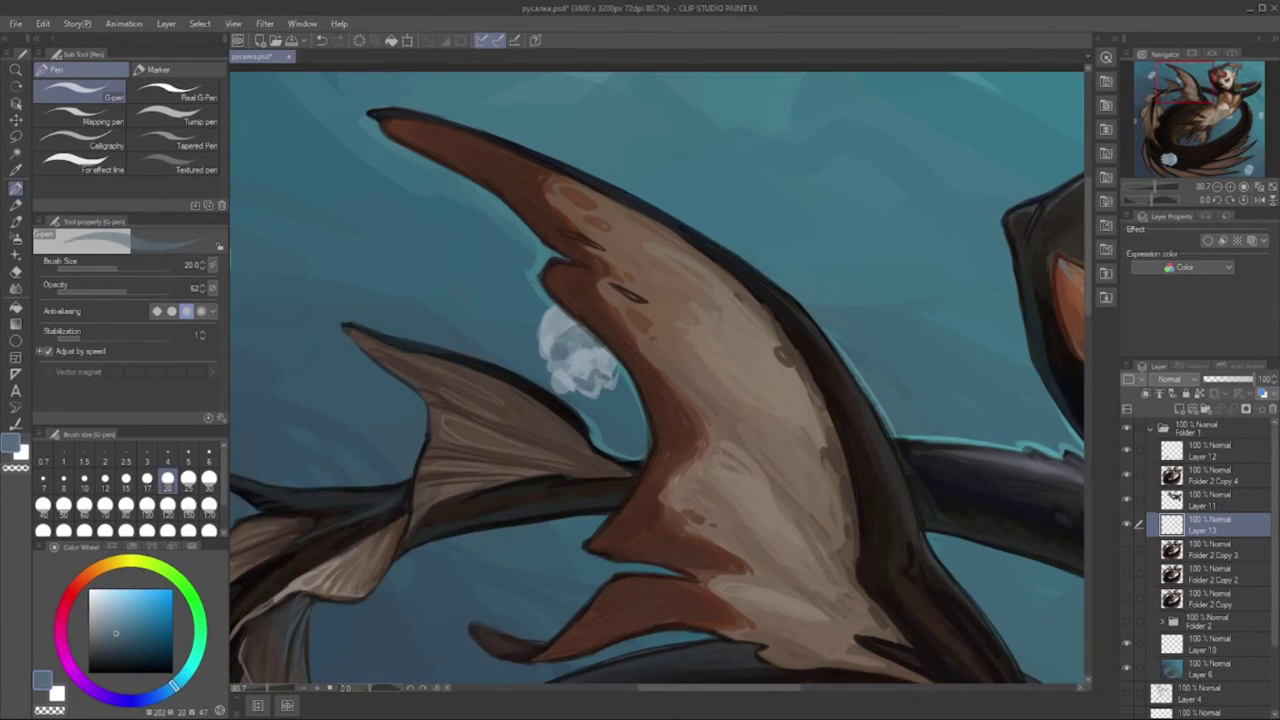
alt+click(575, 360)
mouse_move(584, 366)
mouse_down()
mouse_move(595, 380)
mouse_move(562, 390)
mouse_up()
alt+click(580, 370)
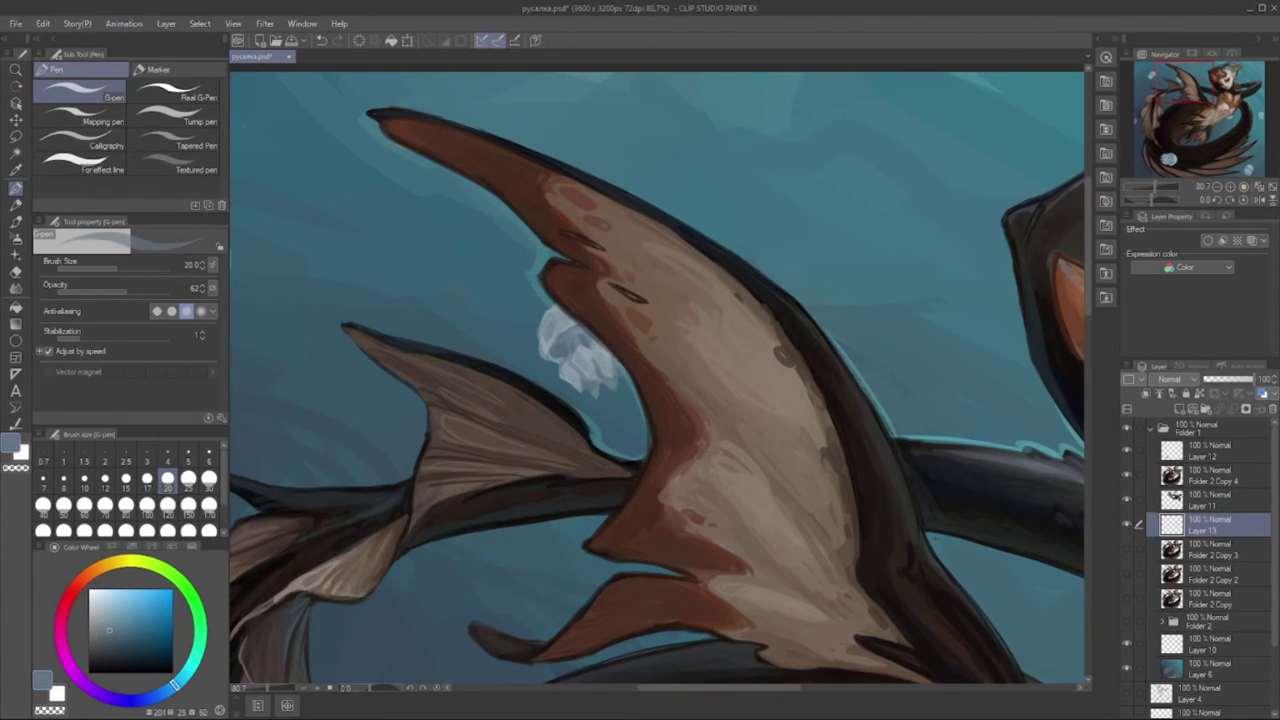
- Touch up the light teal rim around the wing fin and arms on Layer 10 at brush size 20
click(1127, 644)
click(1205, 644)
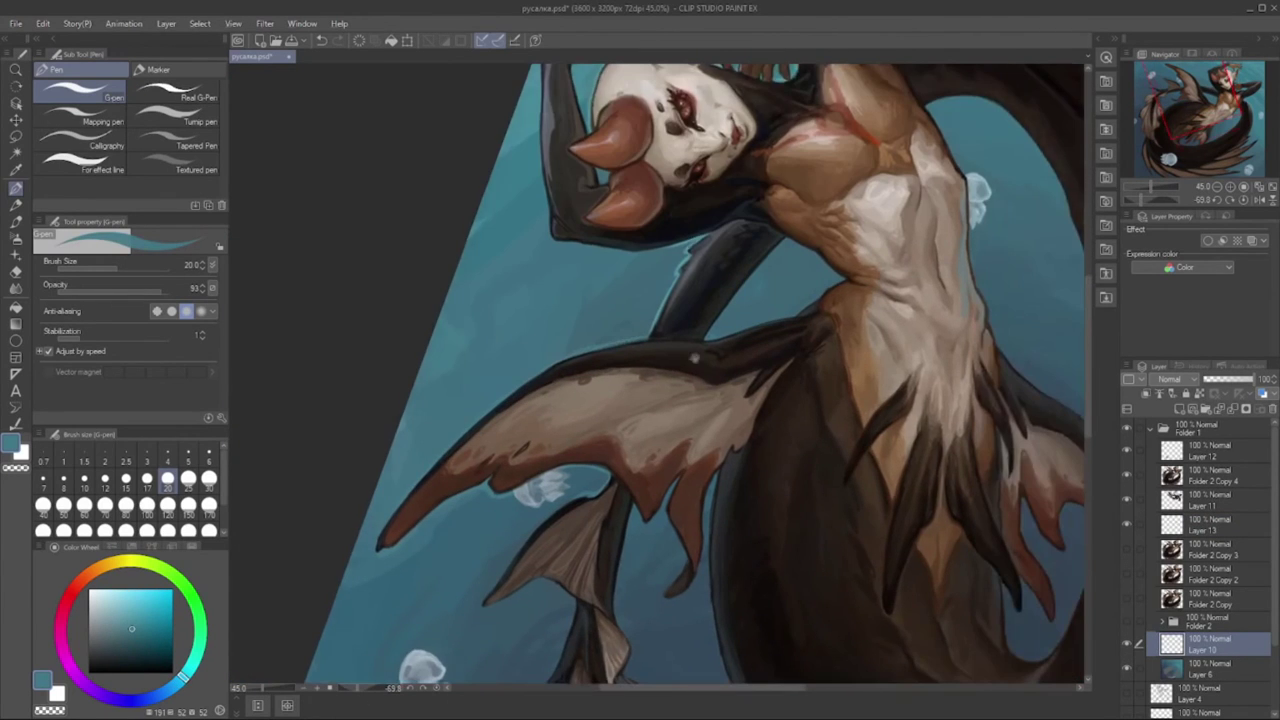
drag(660, 380, 590, 415)
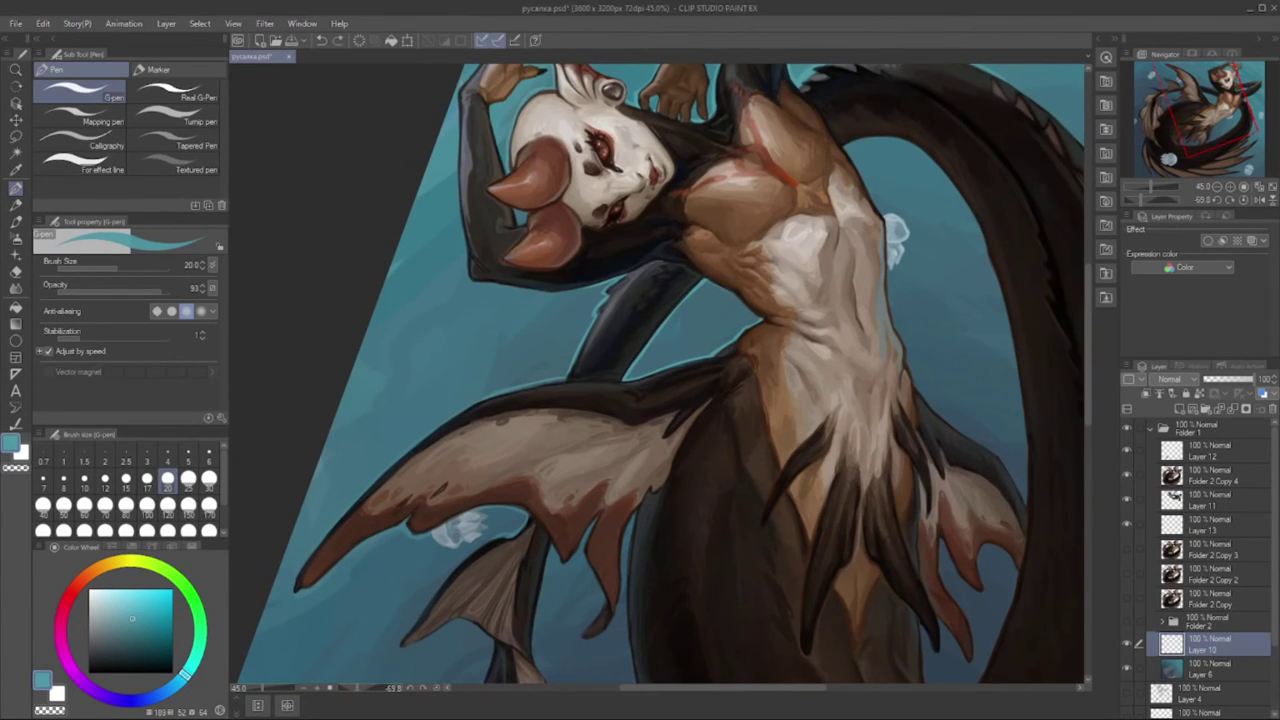
drag(660, 380, 700, 480)
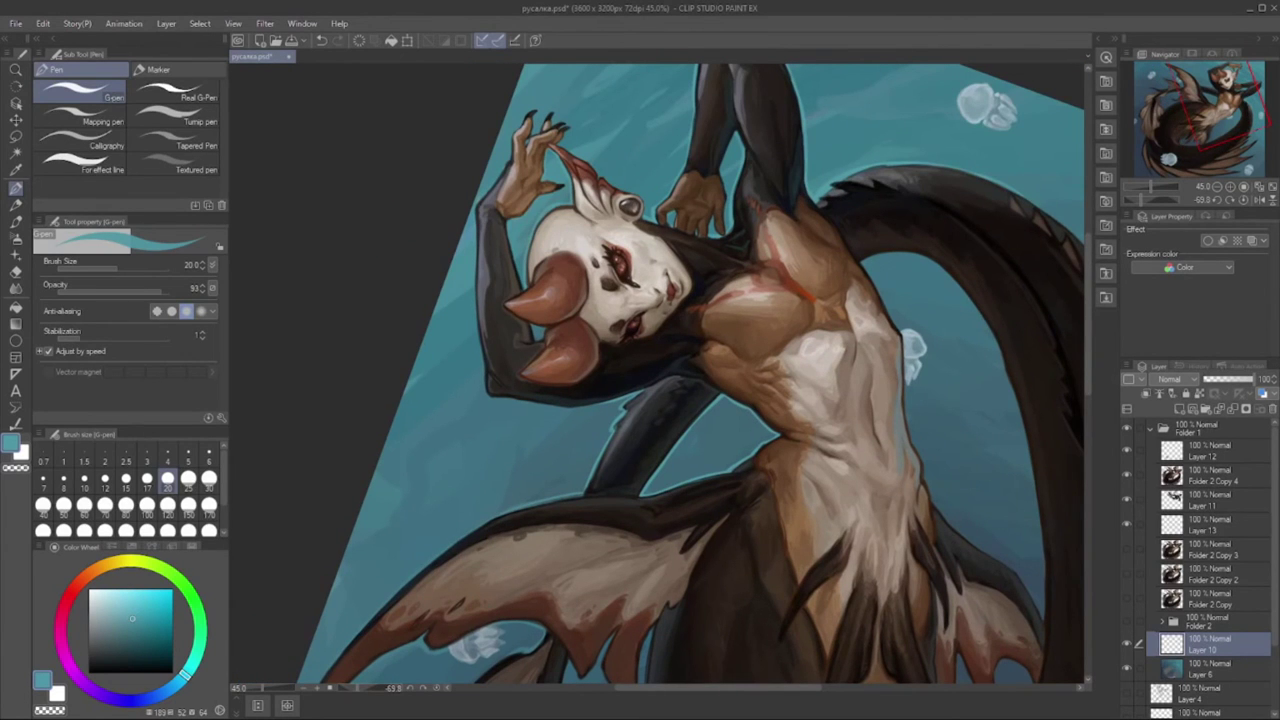
key(ctrl+@)
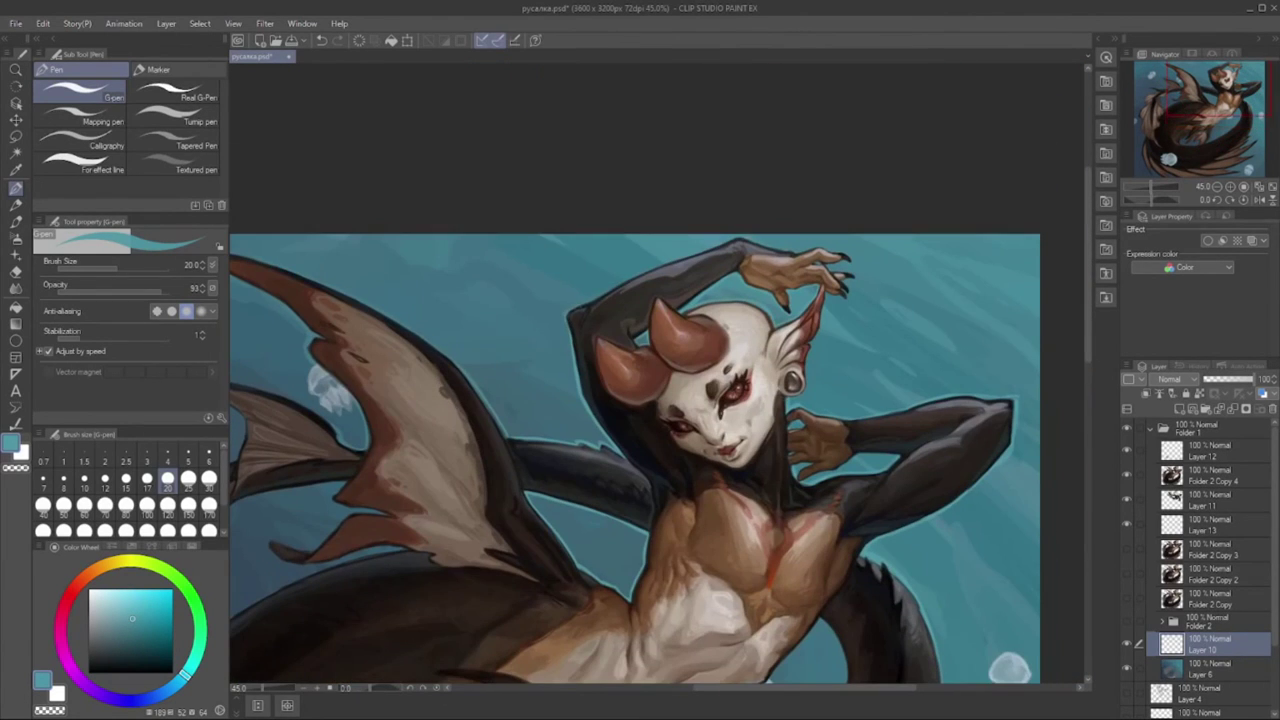
key(-)
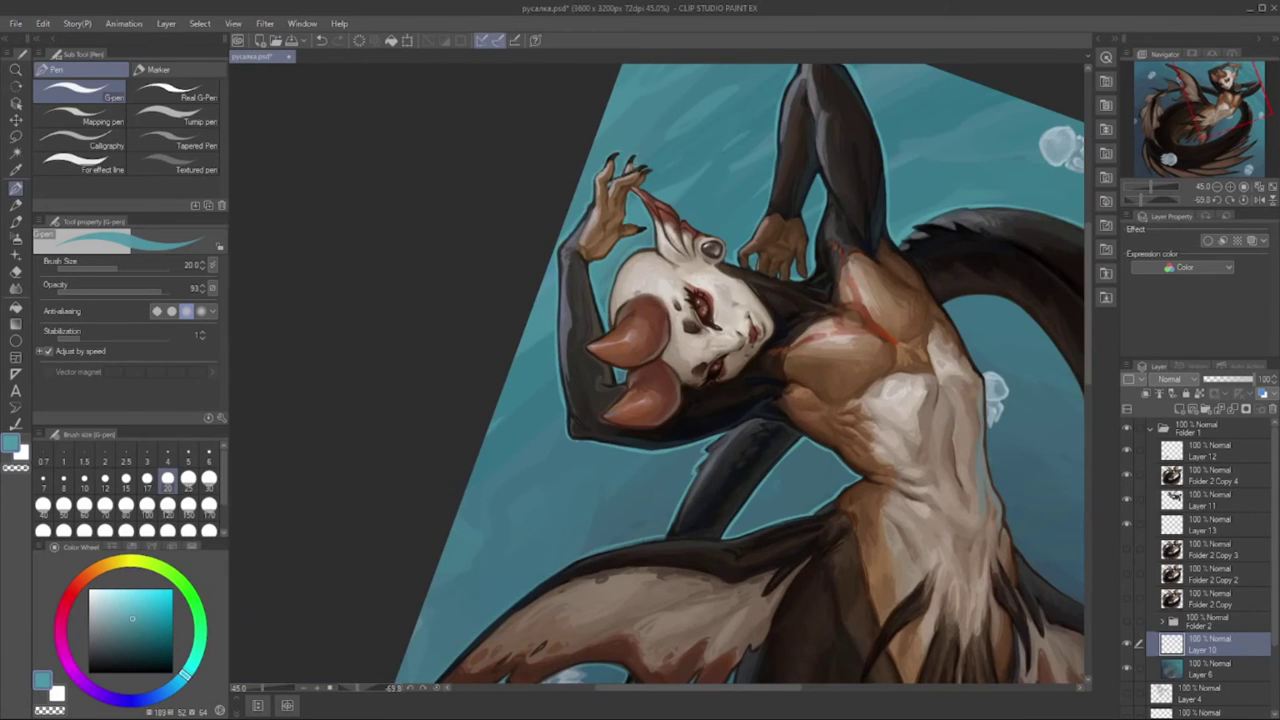
key(ctrl+@)
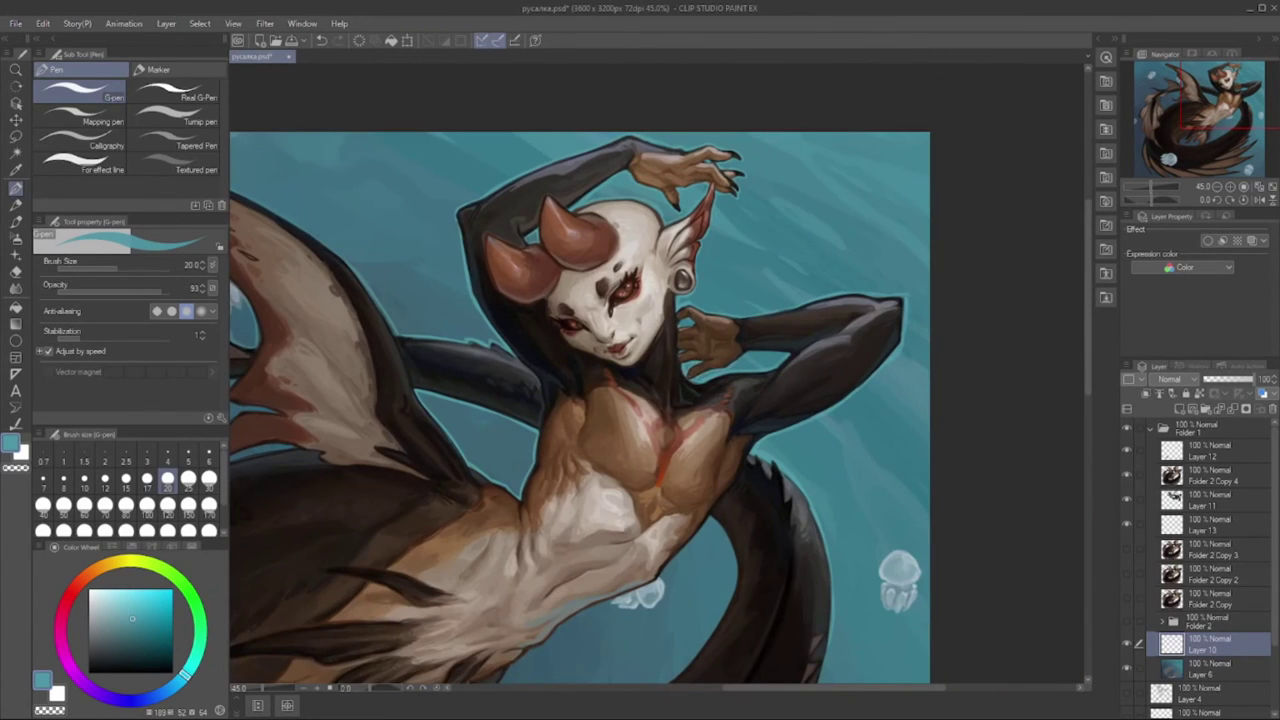
- Touch up the dark forearm near the hand behind the neck on Folder 2 Copy 4 with sampled brown and blue-black tones
scroll(683, 248, up, 2)
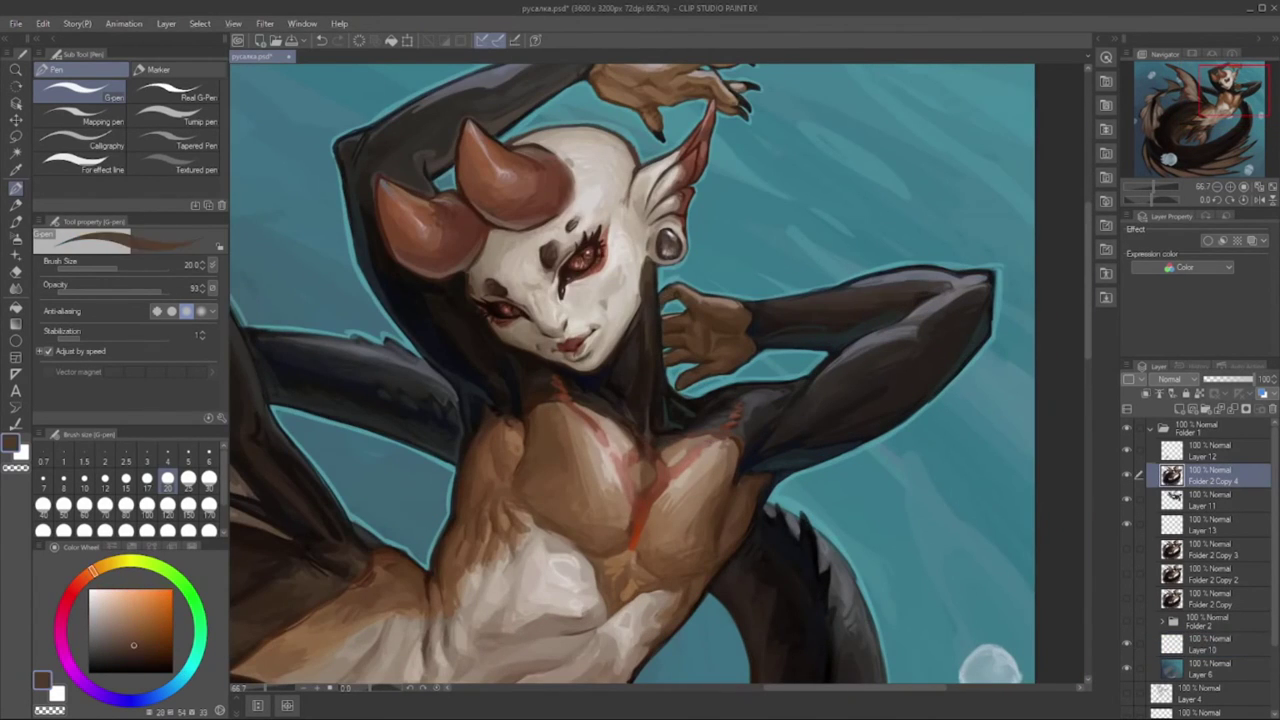
alt+click(738, 355)
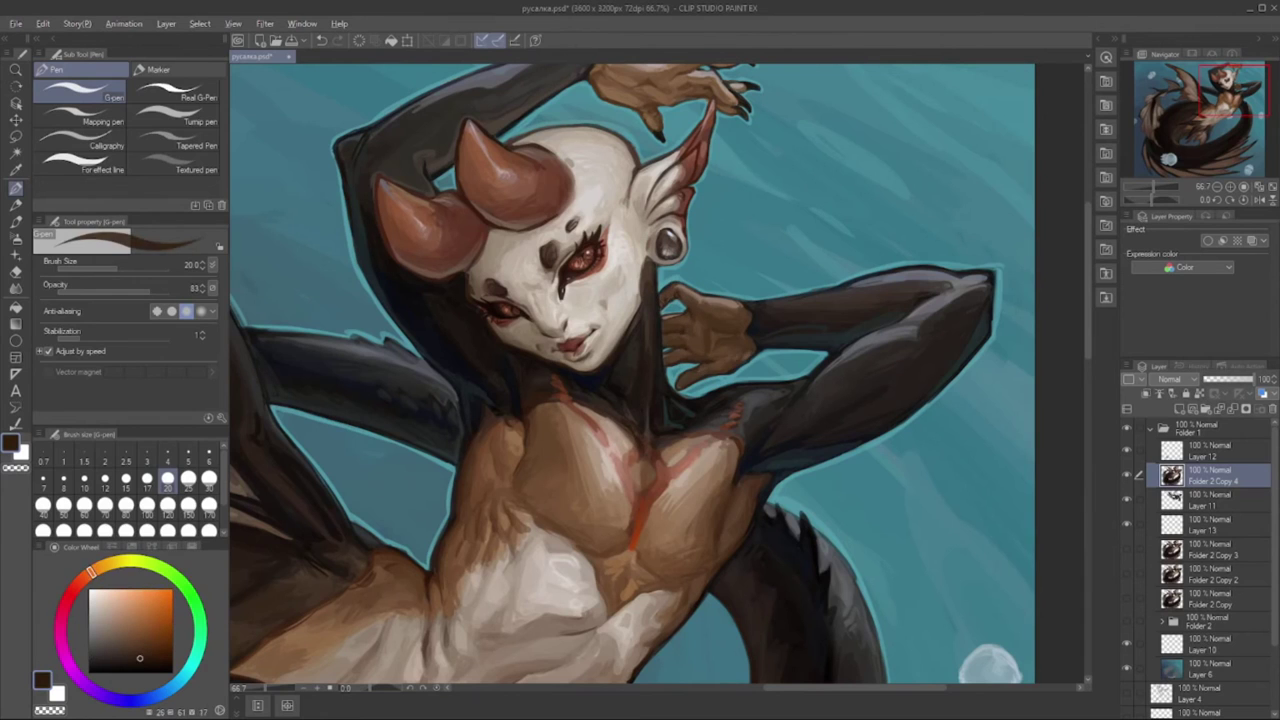
alt+click(683, 333)
alt+click(687, 380)
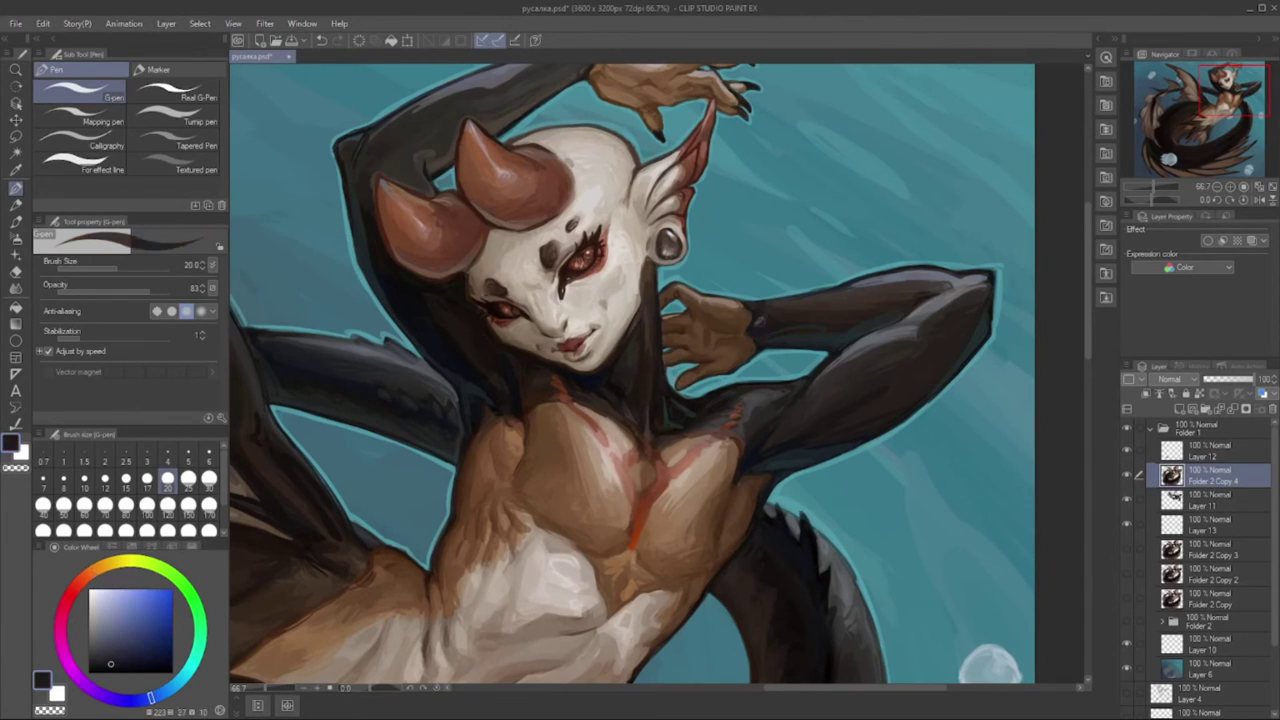
- Add a clipped layer above Folder 2 Copy 4 at 42% opacity and airbrush soft teal over the hand behind the neck
key(ctrl+shift+n)
alt+click(686, 392)
scroll(686, 392, up, 1)
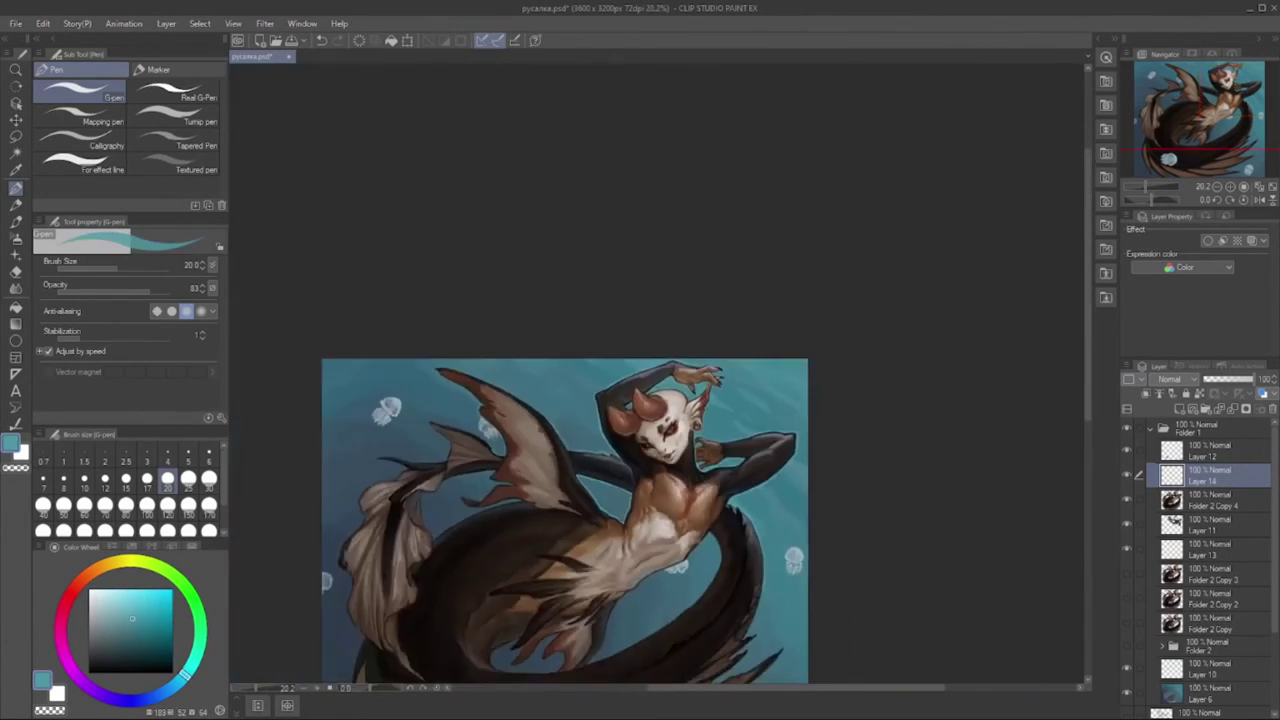
key(j)
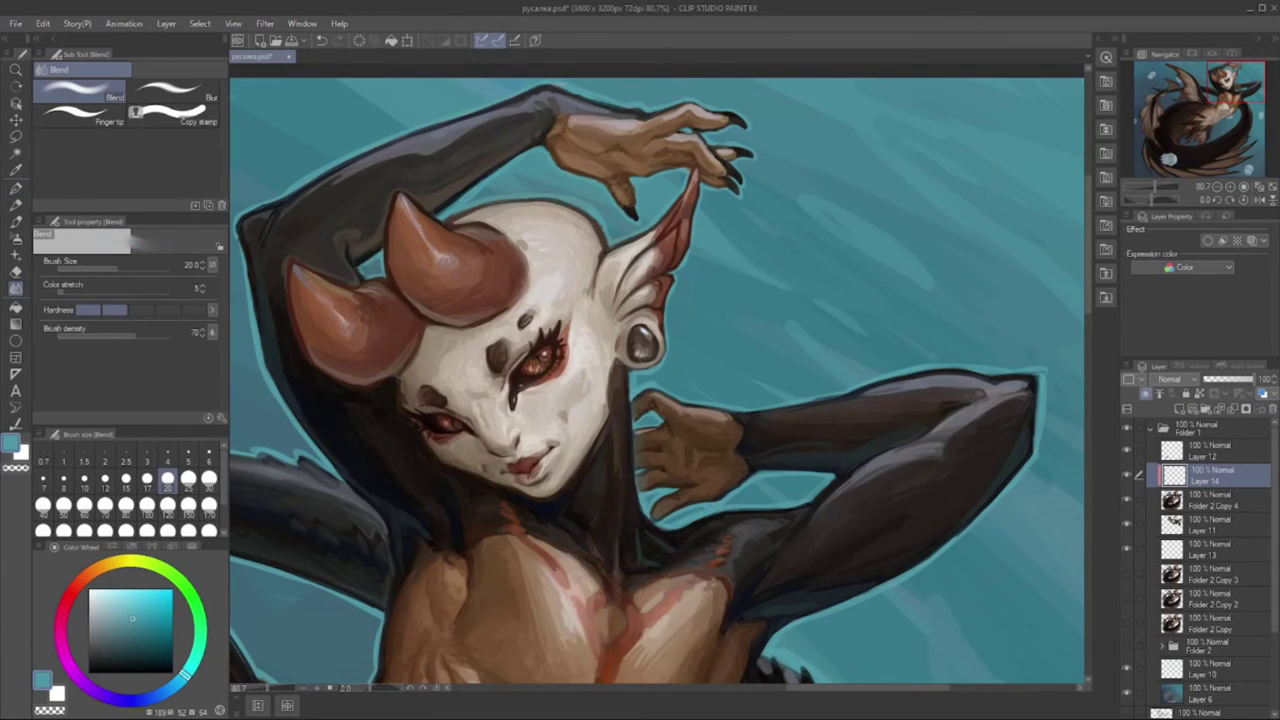
key(b)
drag(645, 430, 680, 500)
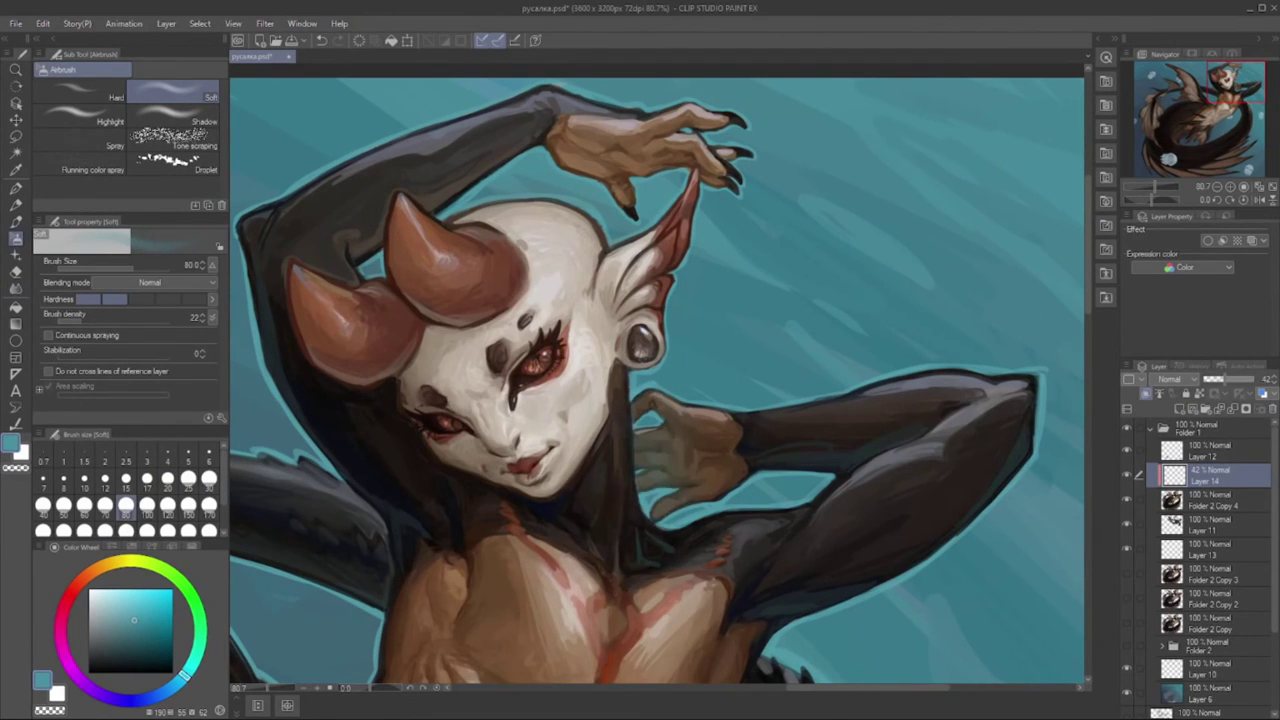
- Airbrush soft teal over the shadowed tail and fin areas at size 120, and ready the hard eraser at size 80
scroll(720, 563, down, 5)
drag(676, 670, 720, 563)
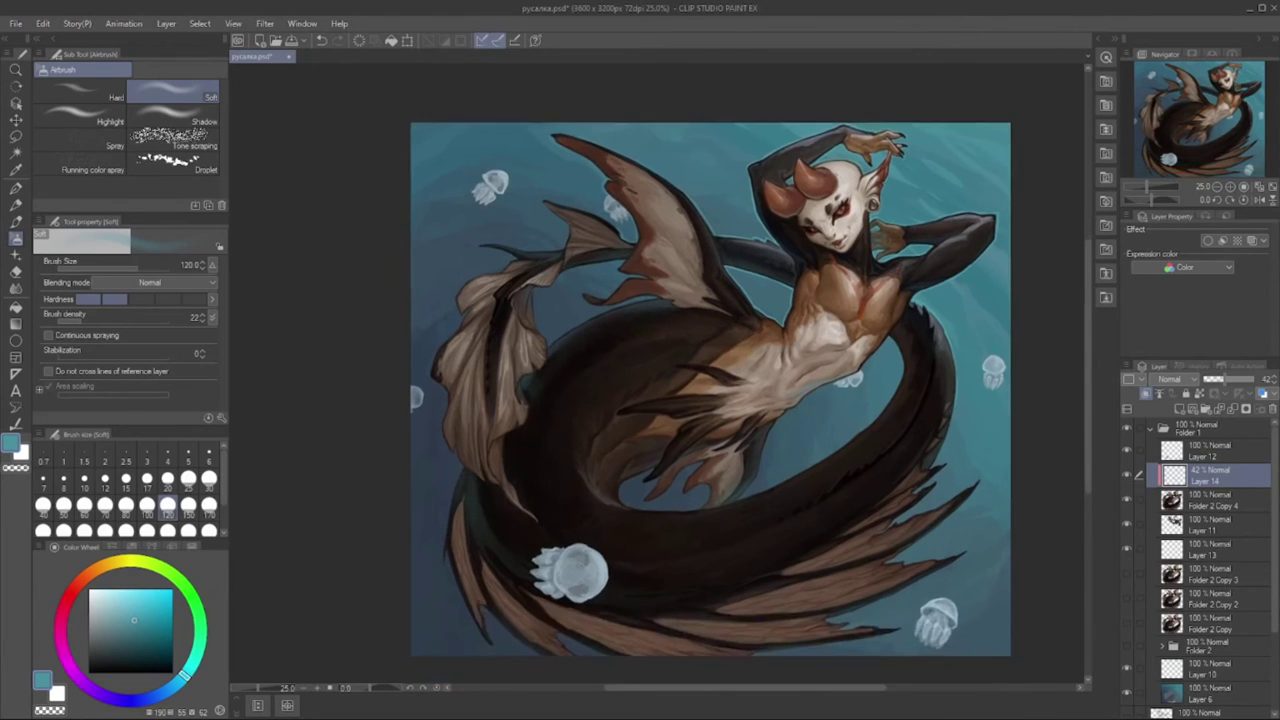
key(e)
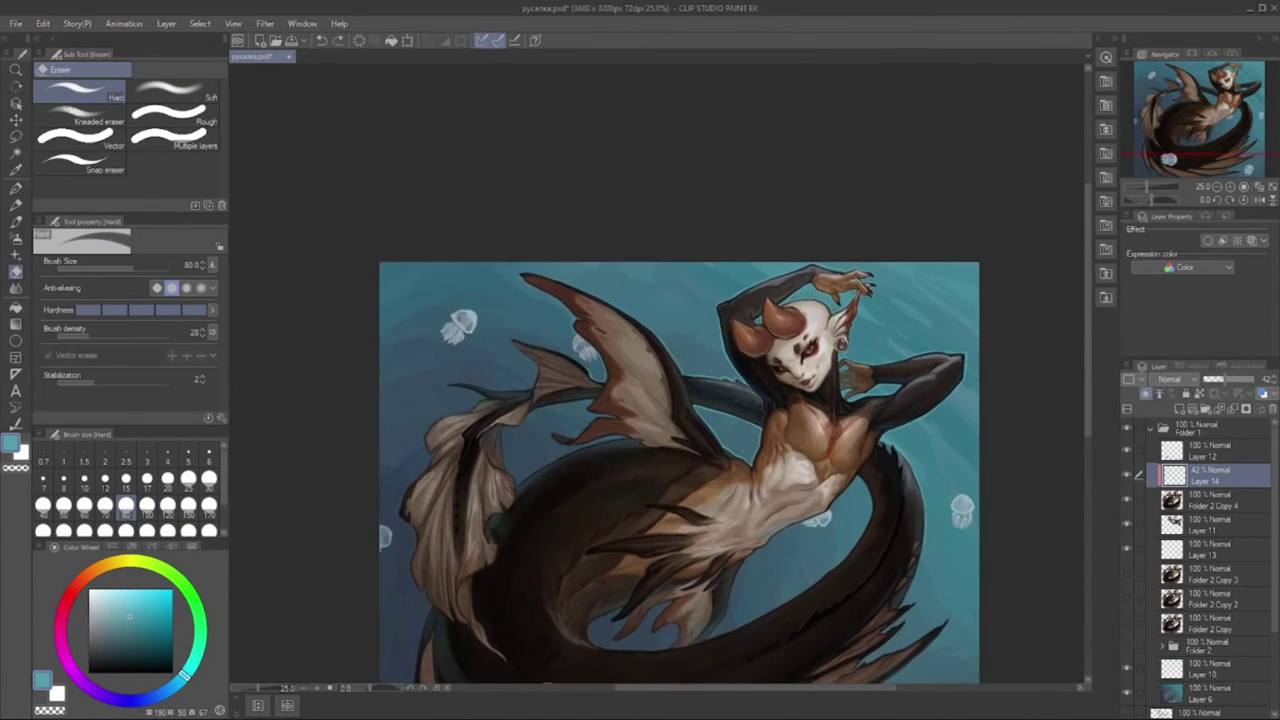
scroll(680, 430, down, 3)
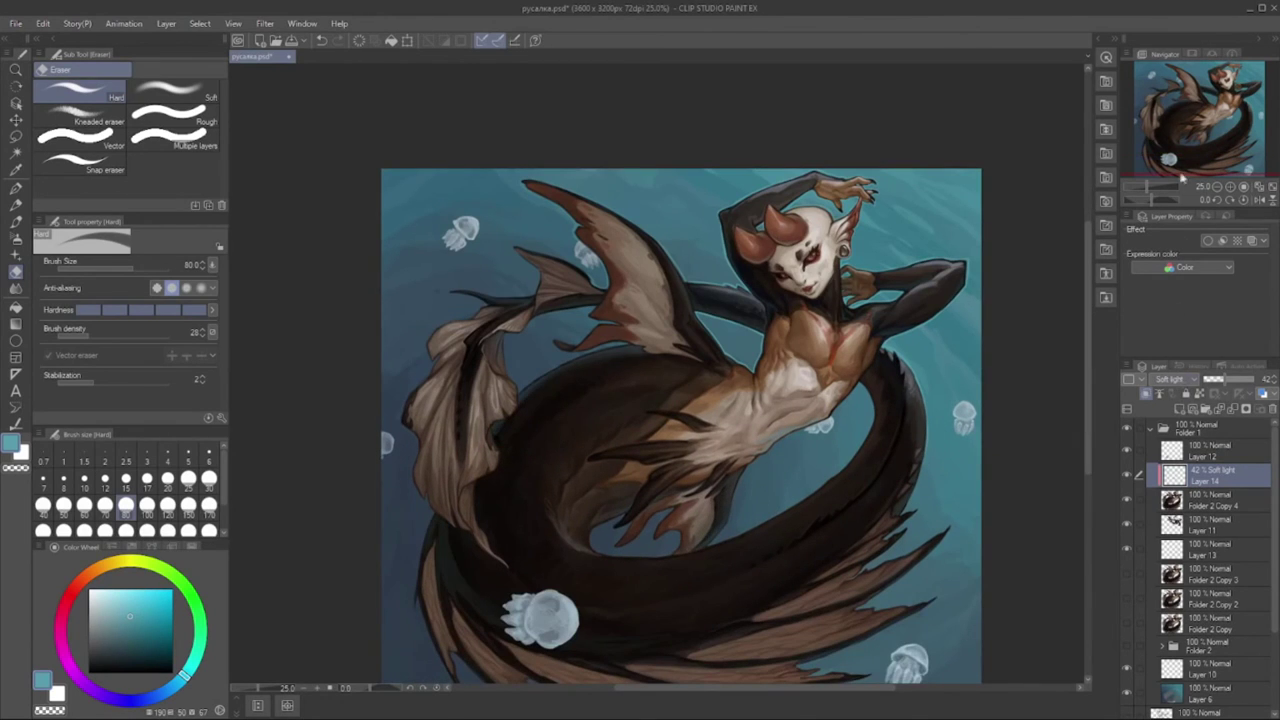
- Set Layer 14 to Screen blending at 45% opacity and sample a light tan for the soft airbrush
click(1228, 387)
key(b)
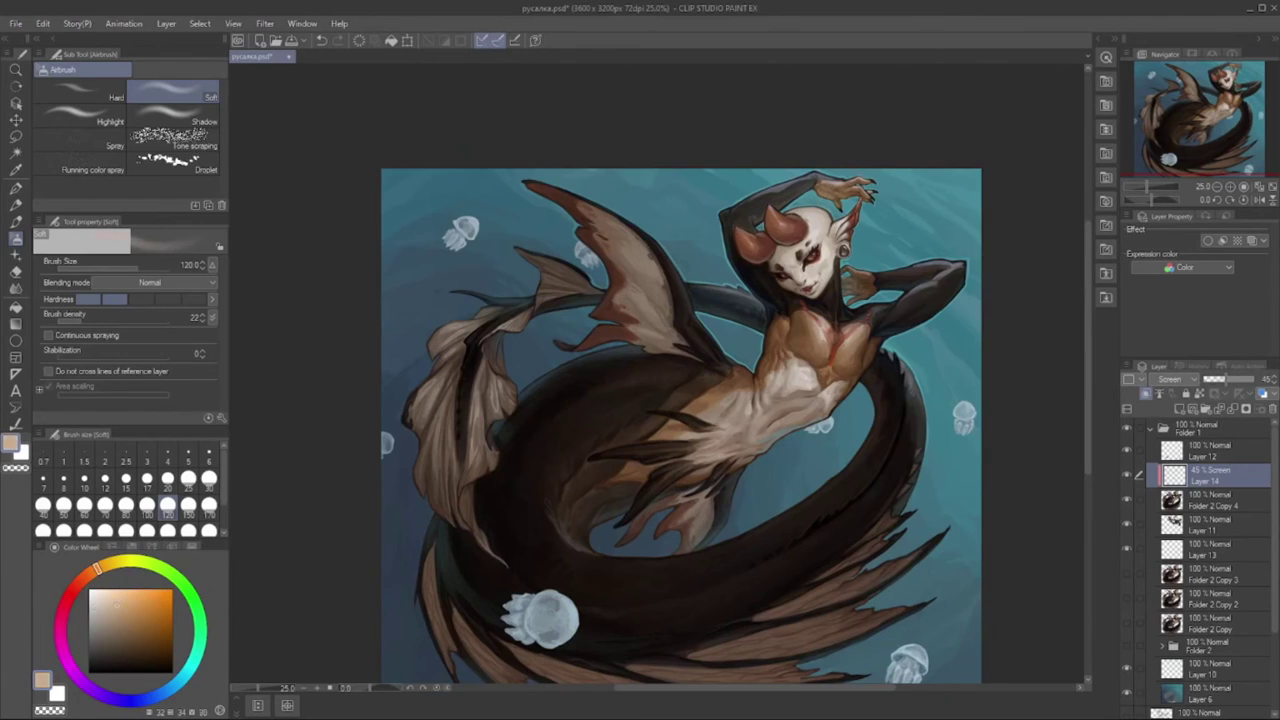
scroll(680, 430, up, 2)
key(e)
scroll(660, 380, up, 2)
- Darken the wing fin's edge on Folder 2 Copy 4 with sampled dark brown using the G-pen at size 30, then 25
click(1210, 500)
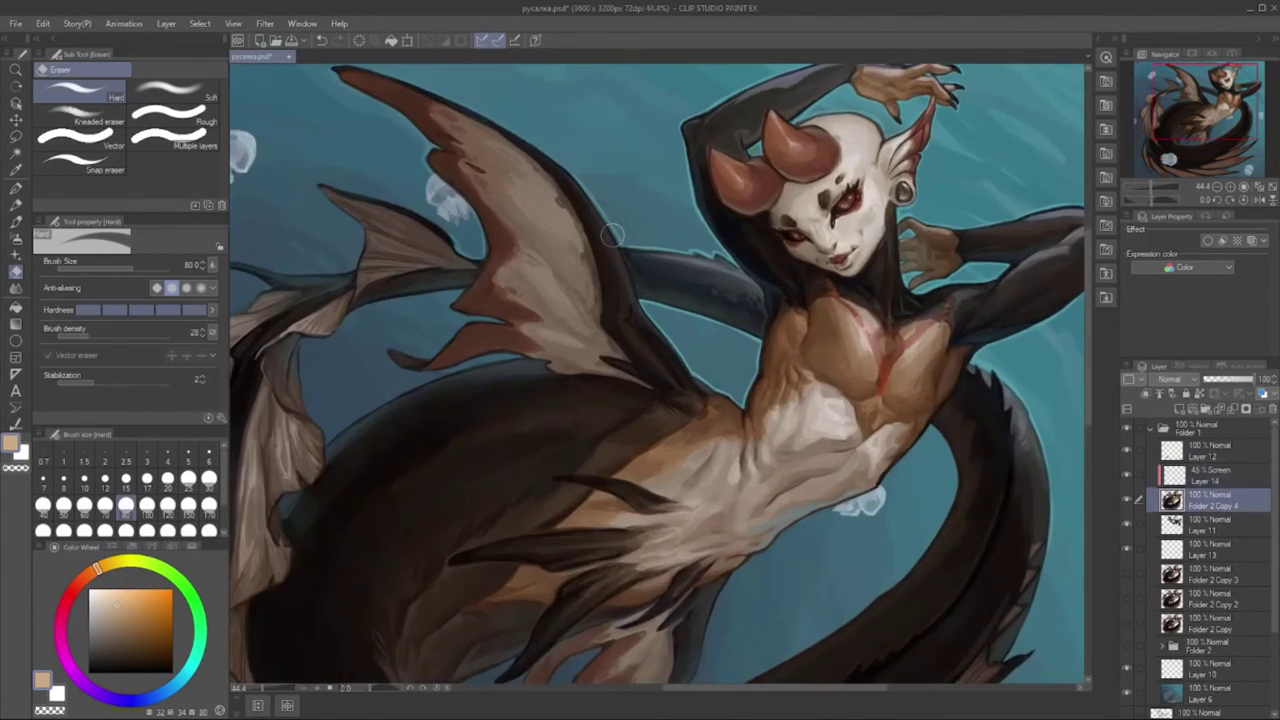
key(p)
alt+click(612, 234)
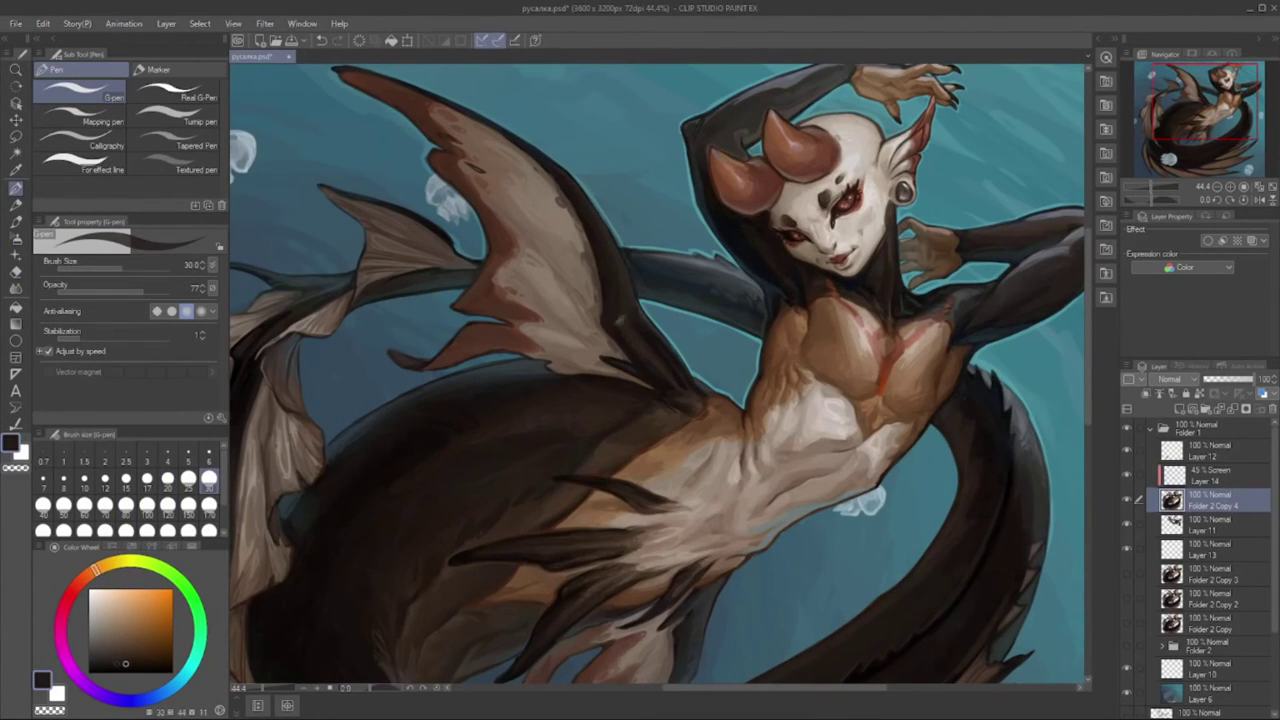
mouse_move(620, 321)
mouse_down()
mouse_move(600, 340)
mouse_move(640, 310)
mouse_move(655, 321)
mouse_move(650, 267)
mouse_up()
key(bracketleft)
alt+click(552, 265)
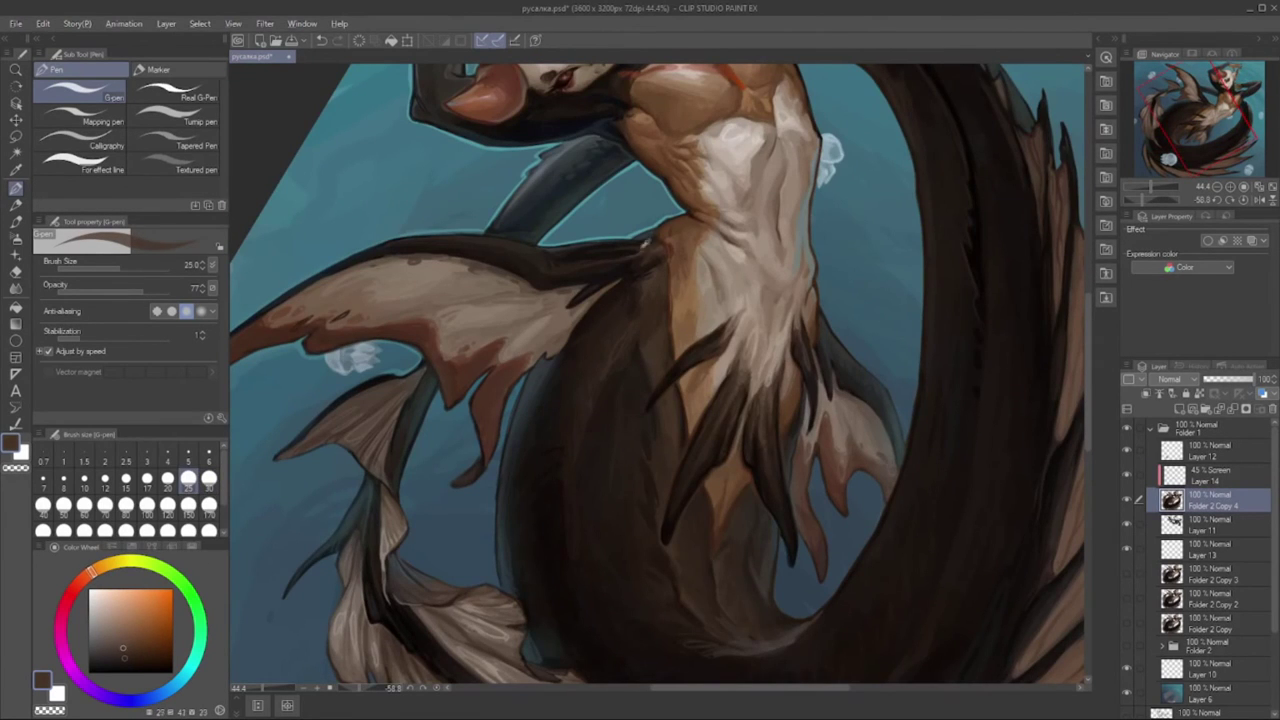
- Shade the wing fin's lower curled tip with sampled black and dark blue tones at brush size 25
mouse_move(860, 537)
mouse_down()
mouse_move(804, 520)
mouse_move(804, 550)
mouse_move(816, 508)
mouse_up()
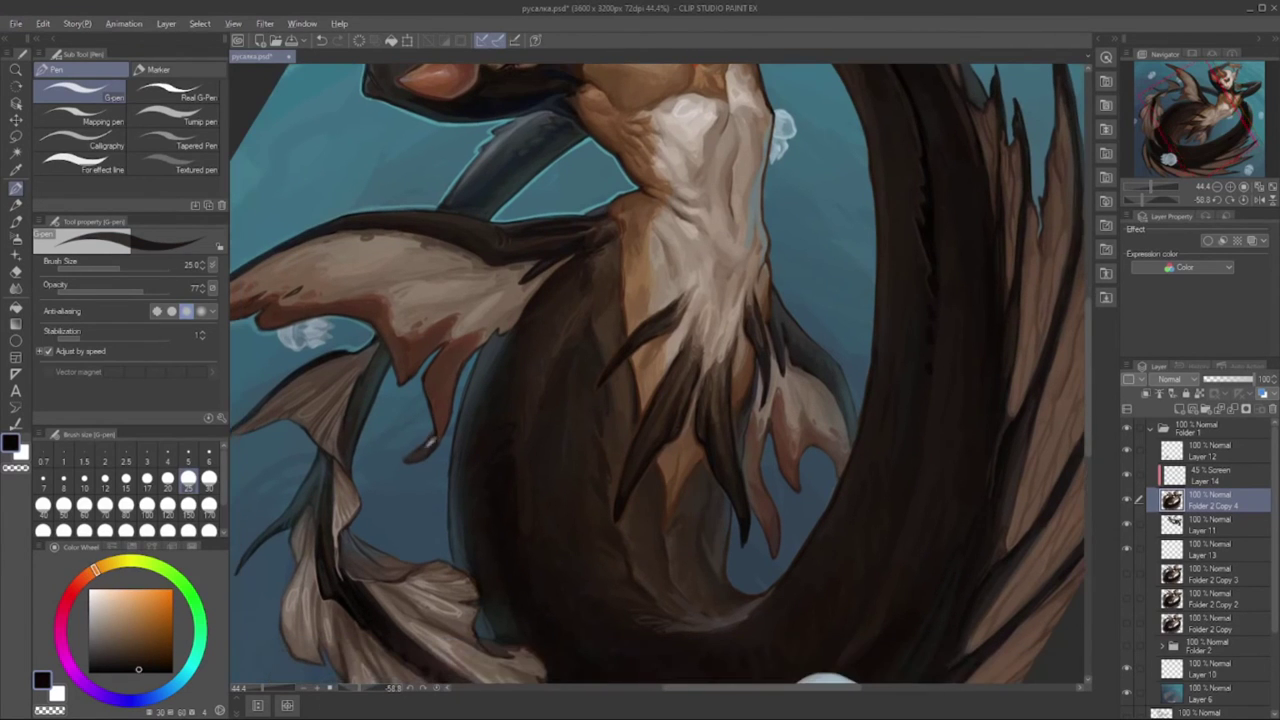
alt+click(439, 435)
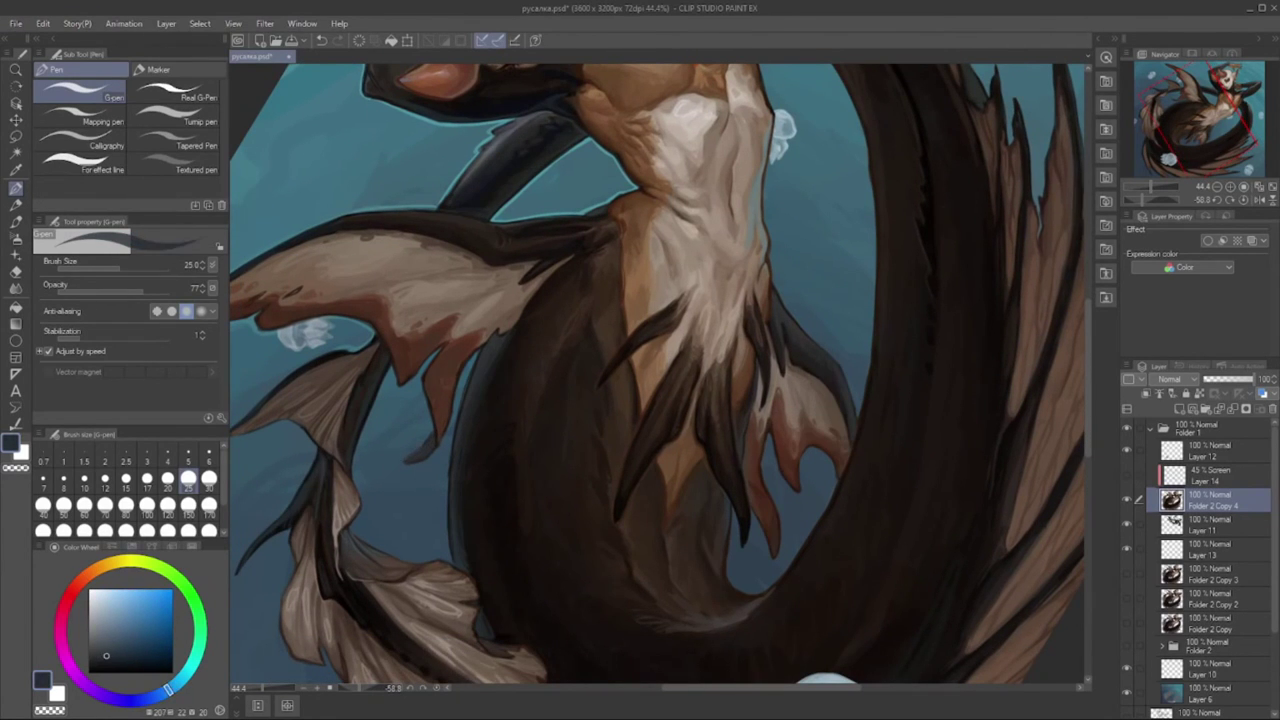
alt+click(439, 435)
drag(439, 435, 391, 345)
alt+click(391, 345)
- Touch up the dark tail and its fin edges with sampled dark brown and black tones using the G-pen at size 25
alt+click(698, 508)
alt+click(648, 536)
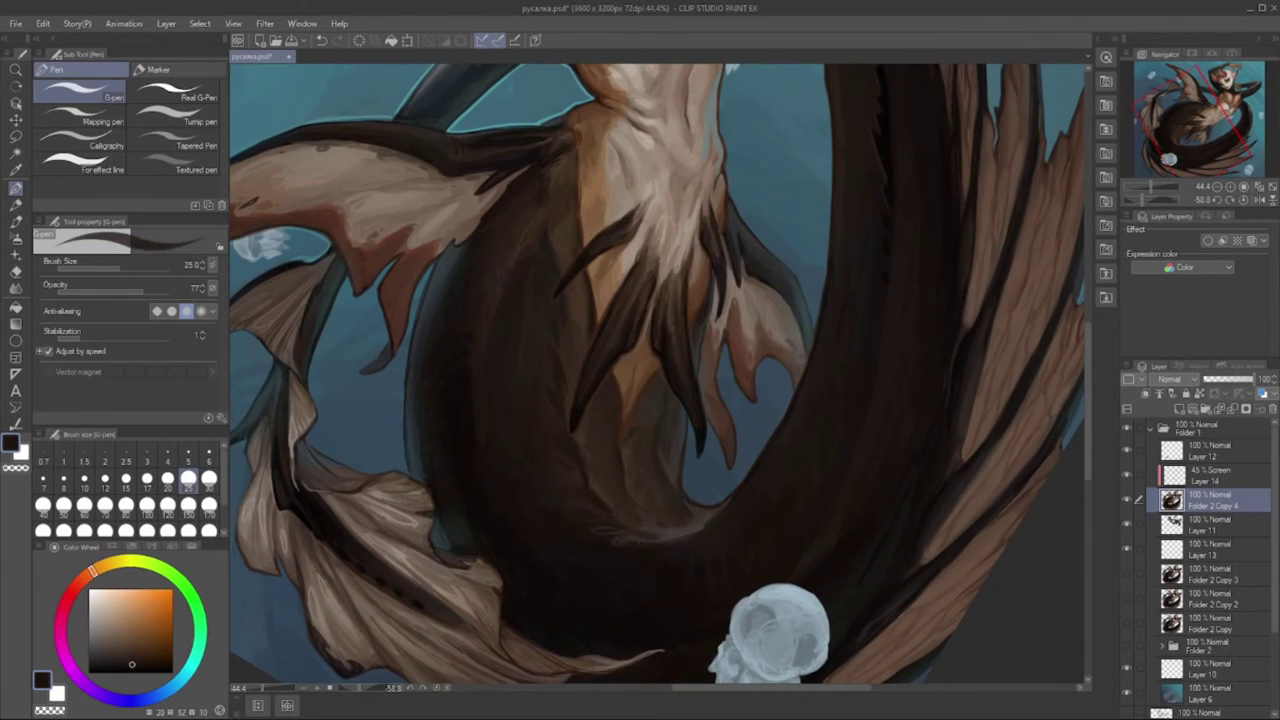
alt+click(648, 536)
alt+click(648, 536)
drag(648, 400, 378, 620)
alt+click(656, 373)
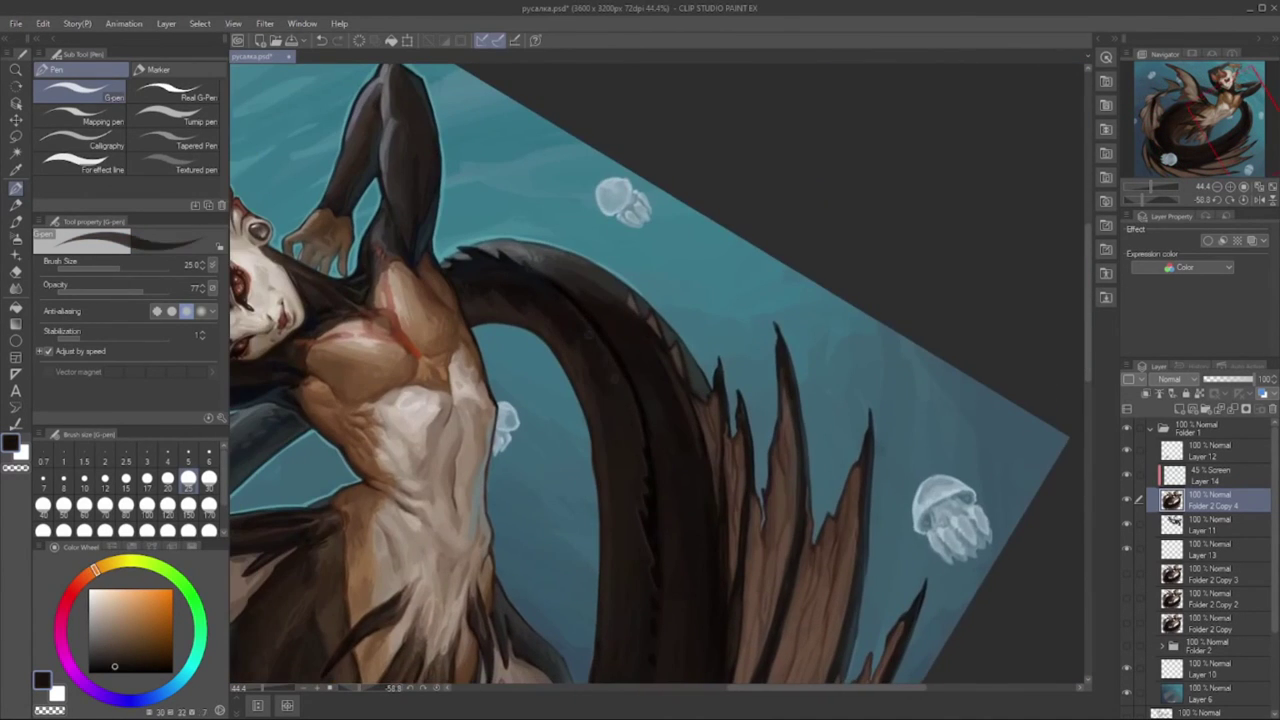
drag(656, 373, 656, 373)
alt+click(648, 240)
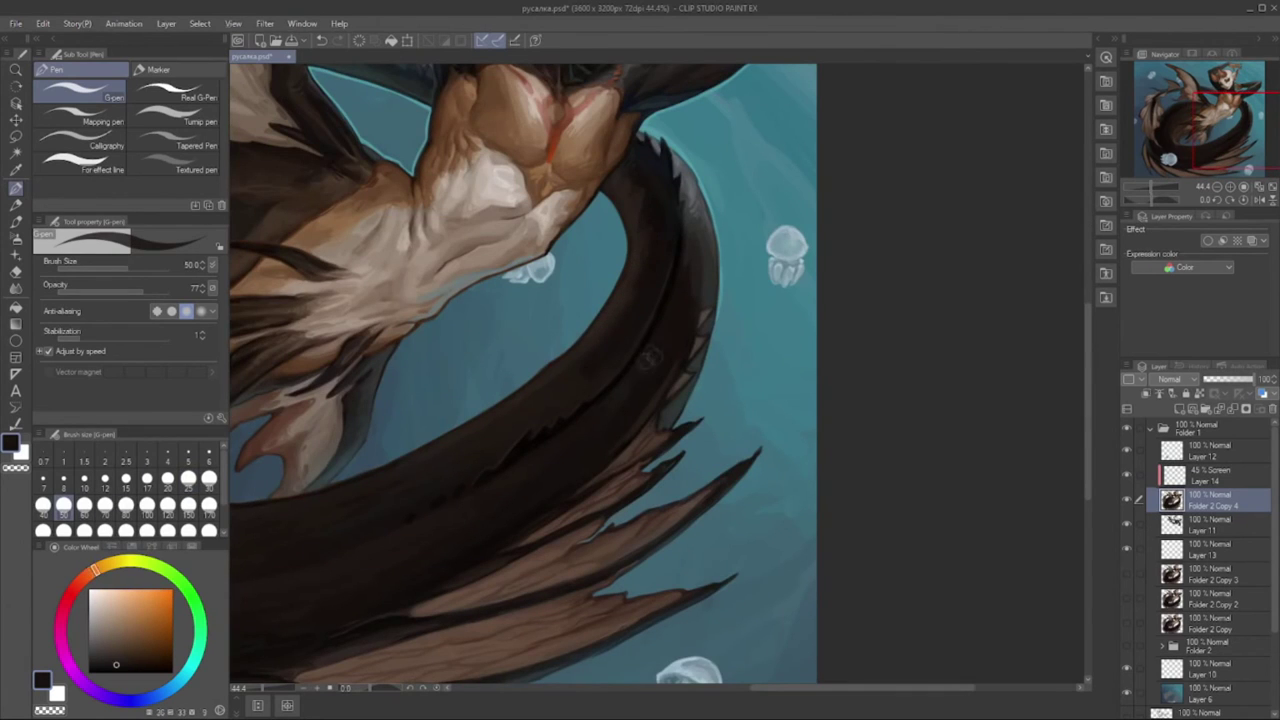
- Blend the shadows along the tail's outer curve and rear fin base with sampled dark tones at brush size 50, then 30
mouse_move(610, 420)
mouse_down()
mouse_move(700, 360)
mouse_move(760, 350)
mouse_up()
drag(480, 400, 589, 547)
alt+click(589, 547)
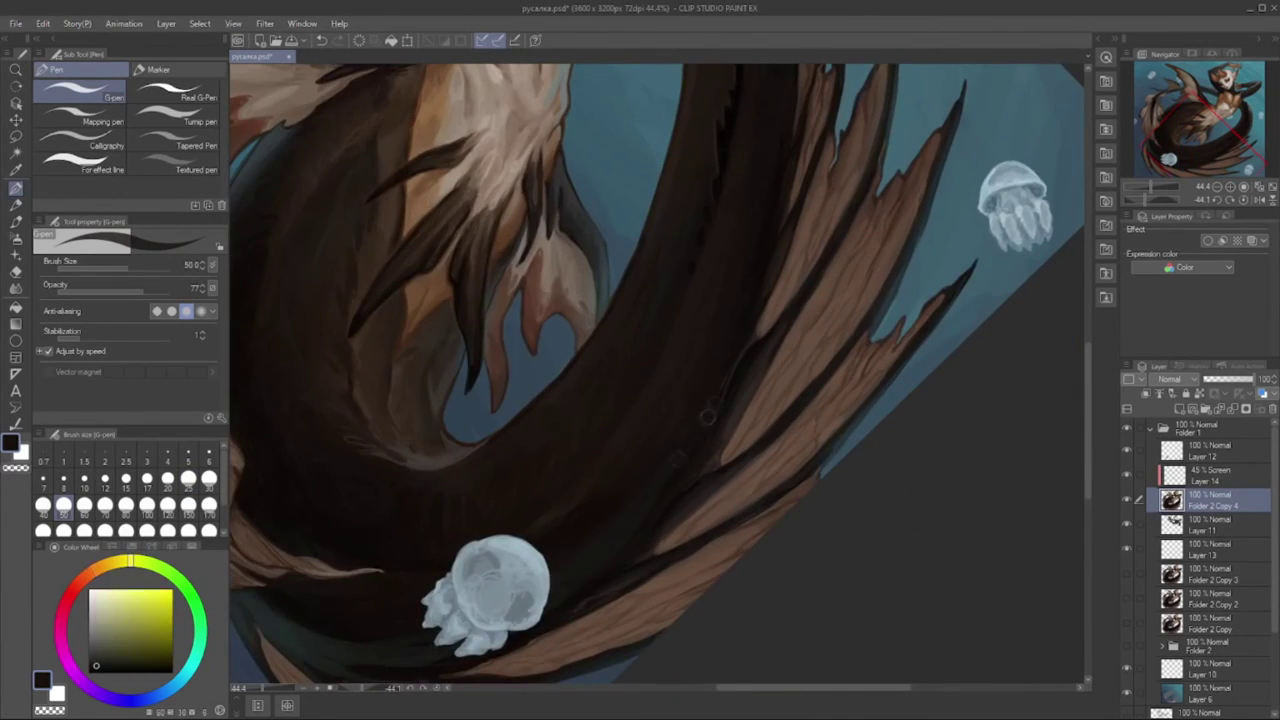
drag(709, 415, 700, 380)
key(bracketleft)
key(bracketleft)
alt+click(642, 298)
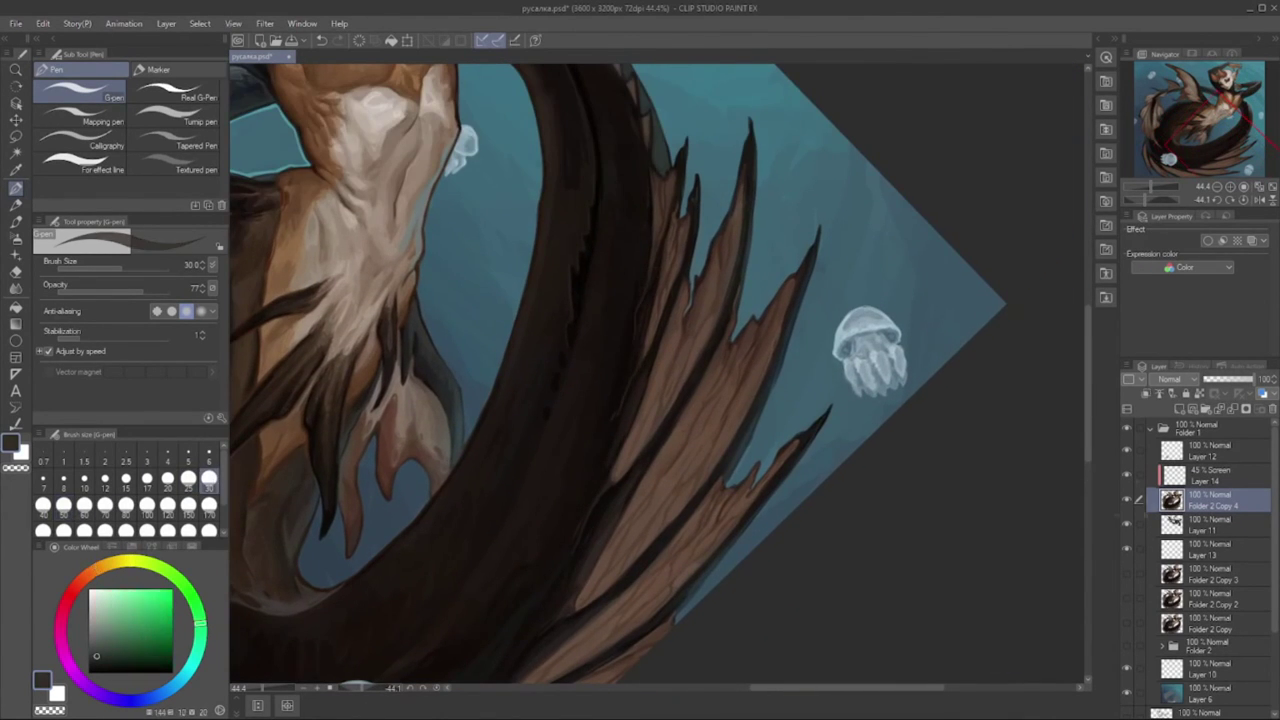
drag(642, 298, 644, 245)
key(ctrl+0)
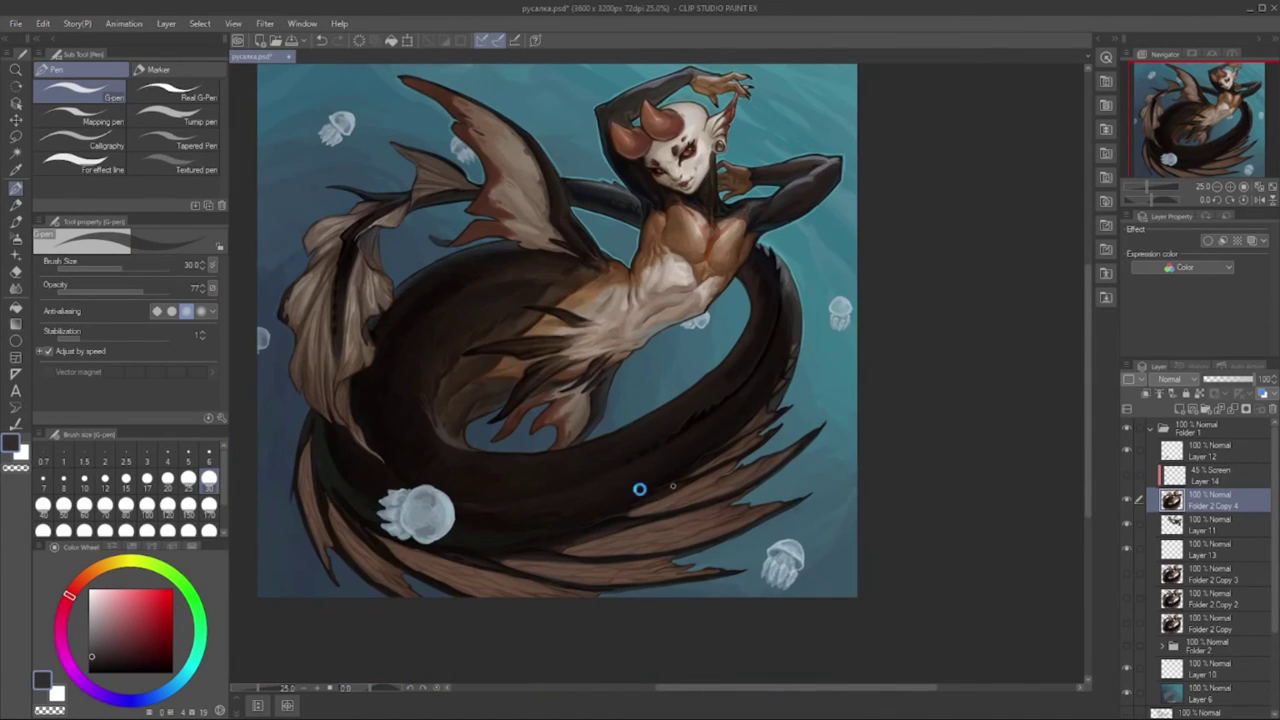
- Outline the tail's outer curve and the rear fin spikes with a thin teal rim light on Layer 10 at size 25
ctrl+shift+click(640, 492)
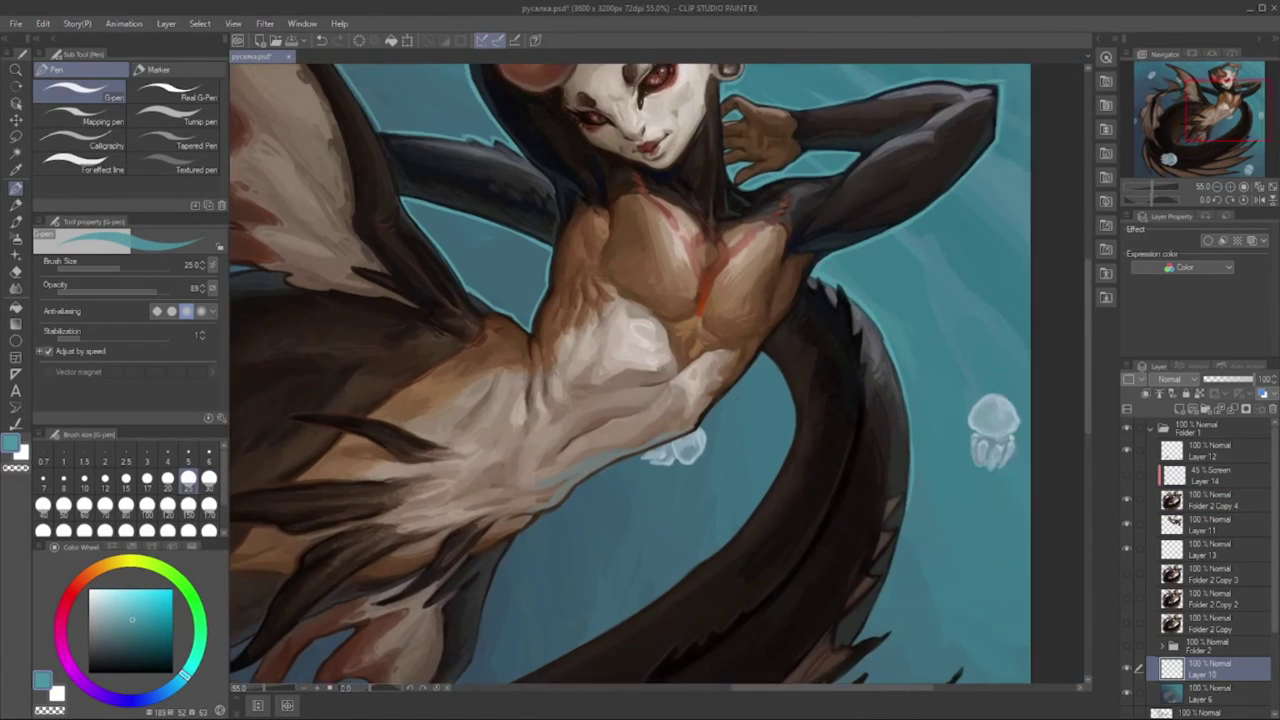
drag(873, 606, 810, 466)
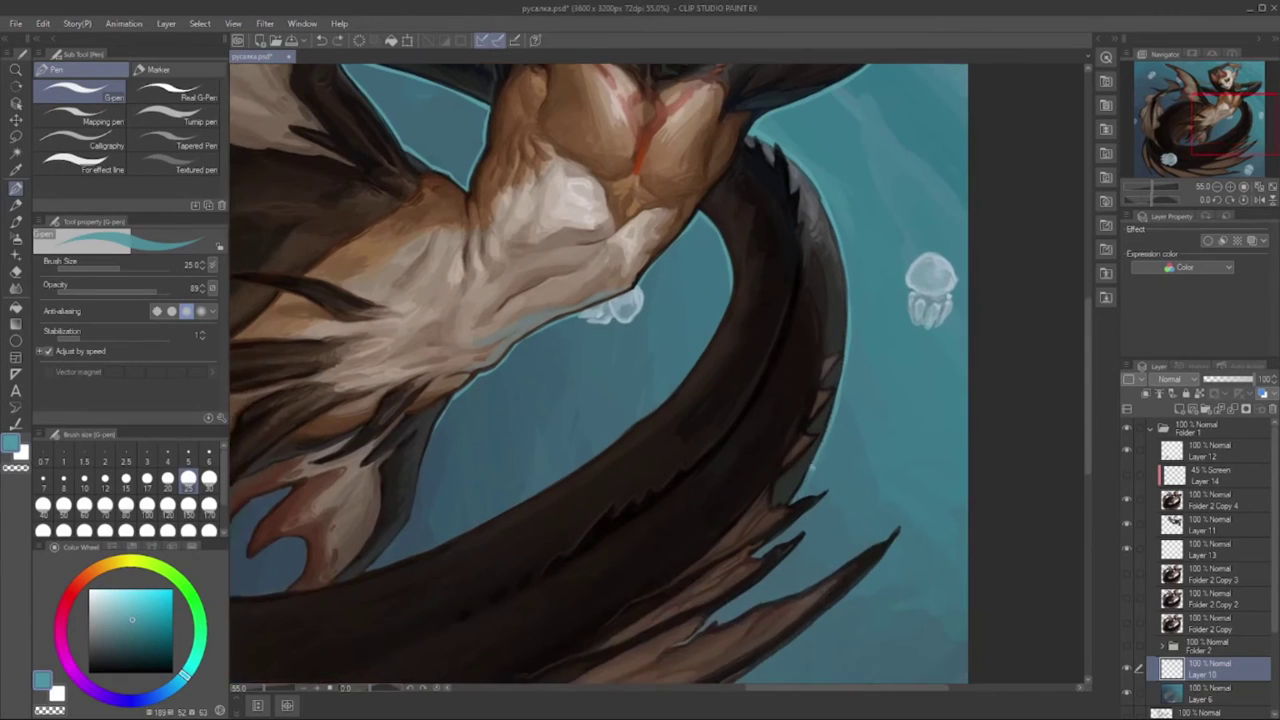
drag(770, 560, 788, 510)
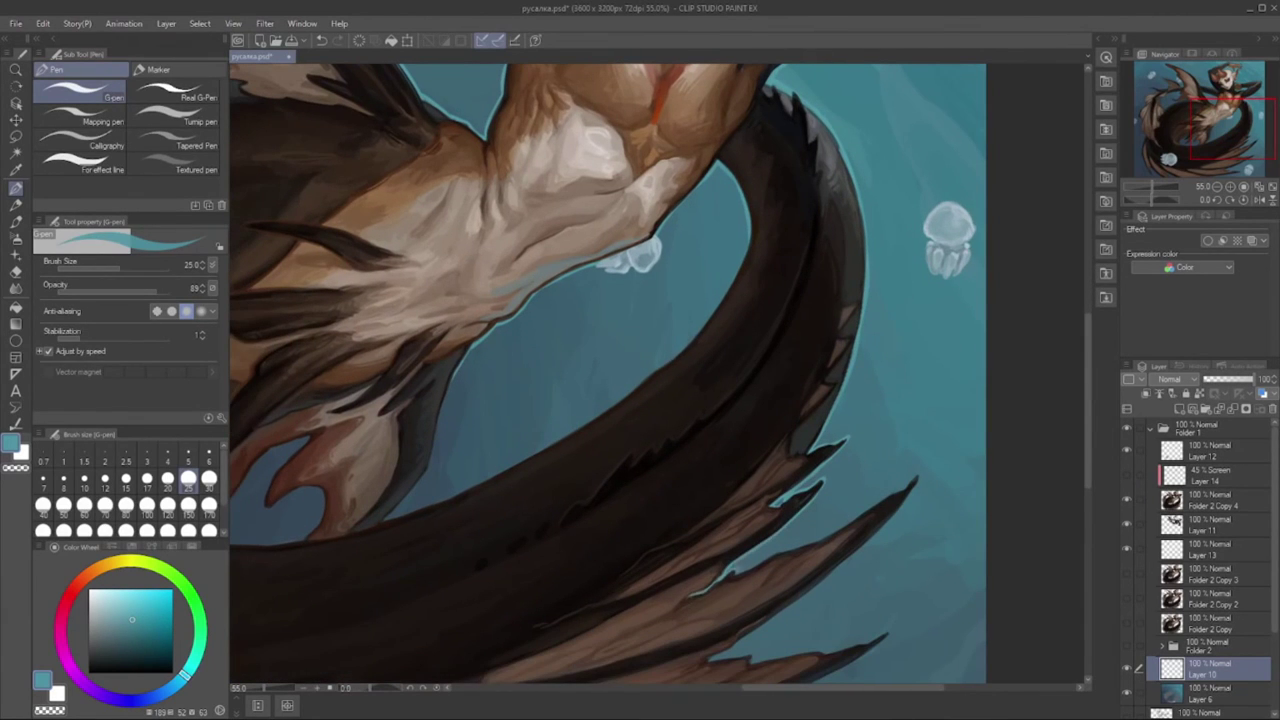
scroll(608, 373, down, 3)
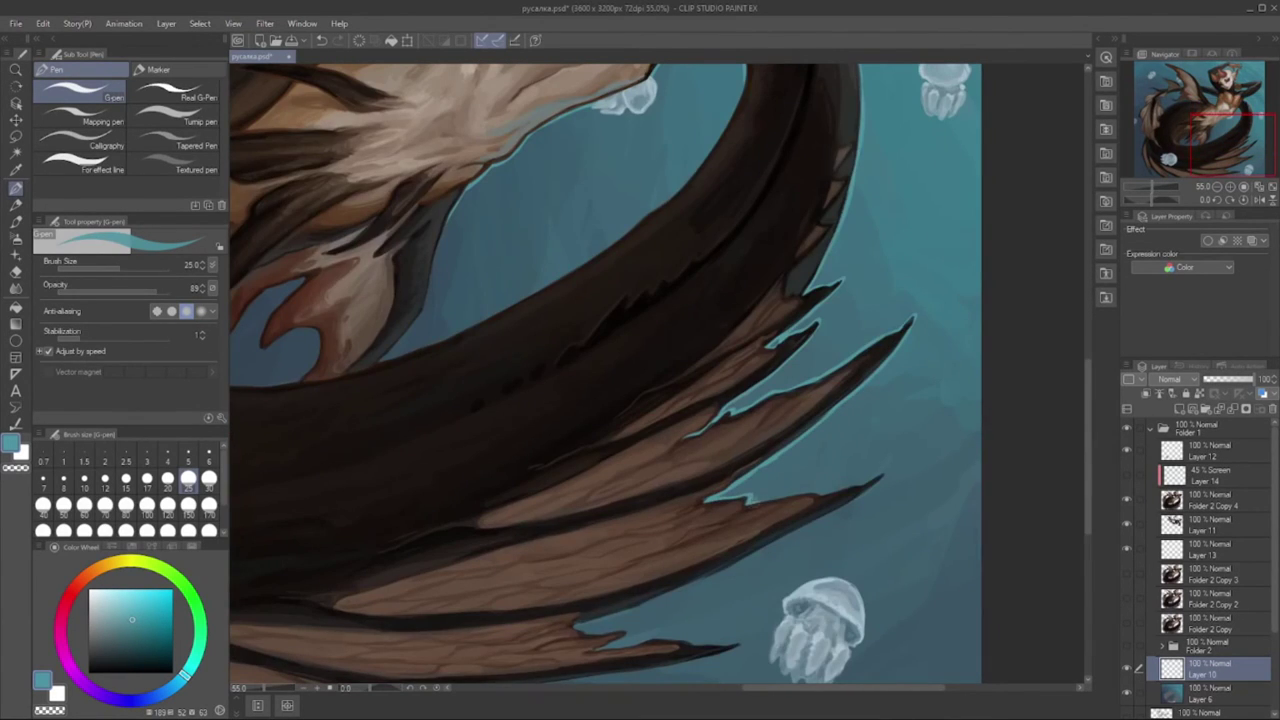
drag(640, 400, 745, 347)
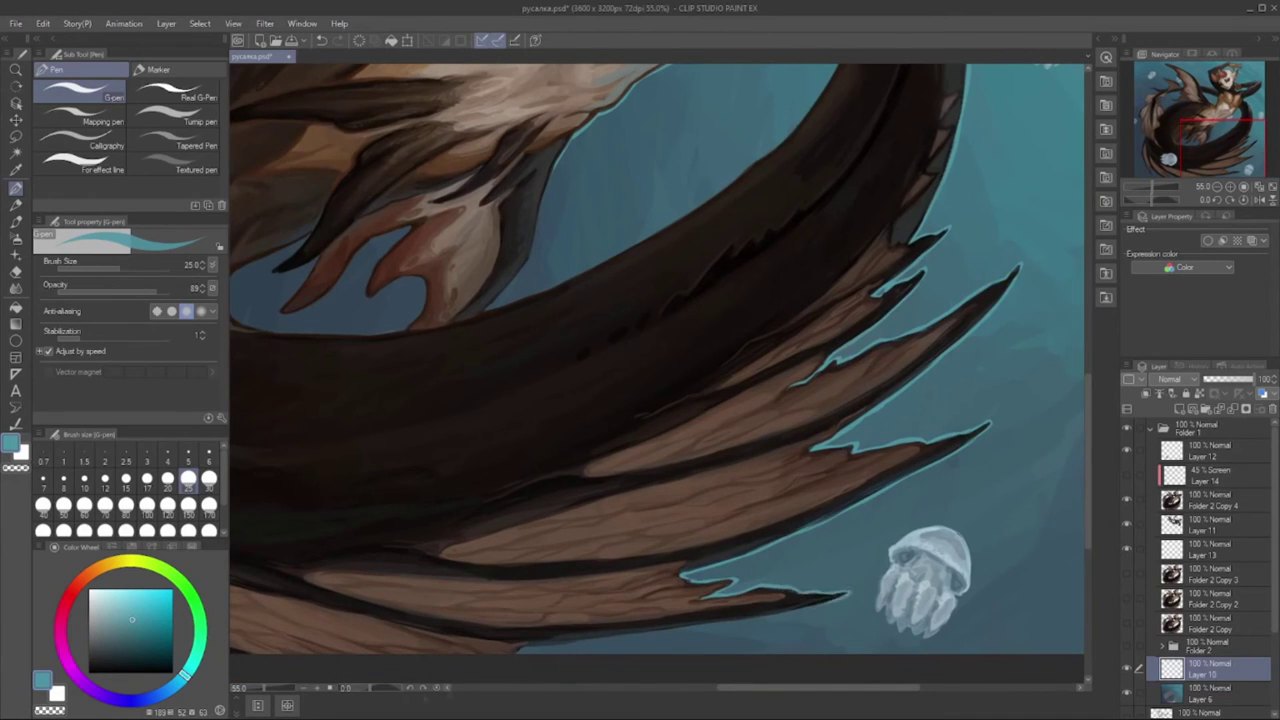
drag(900, 420, 650, 165)
drag(704, 549, 780, 539)
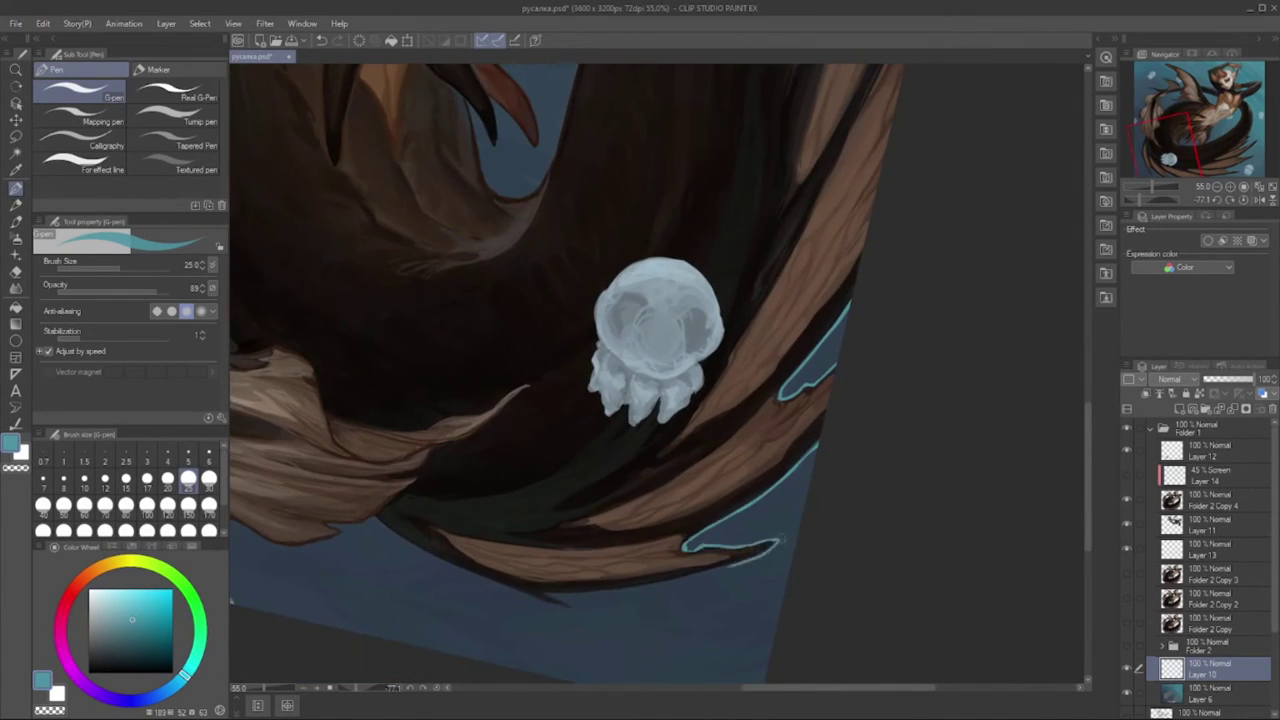
- Continue the teal rim light along the frilled tail fin and the wing fin's curled lower tips on Layer 10
drag(650, 165, 520, 400)
mouse_move(665, 374)
mouse_down()
mouse_move(778, 232)
mouse_move(620, 300)
mouse_up()
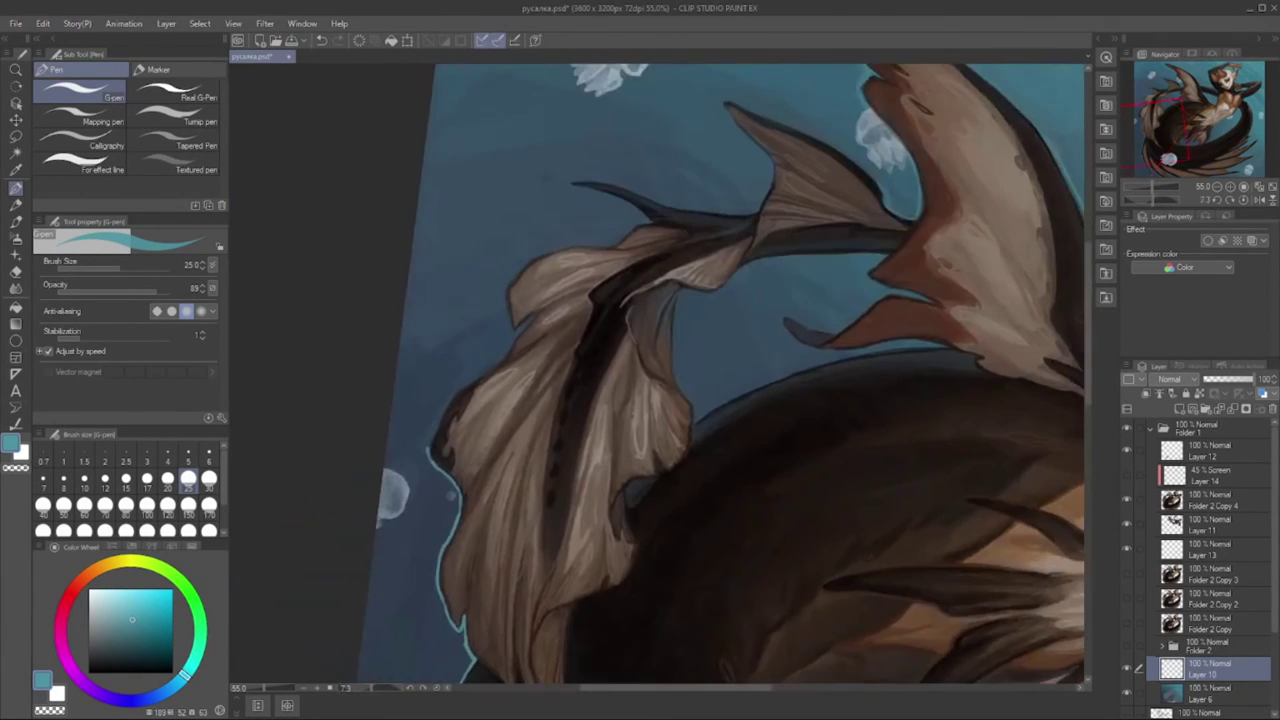
drag(372, 692, 345, 690)
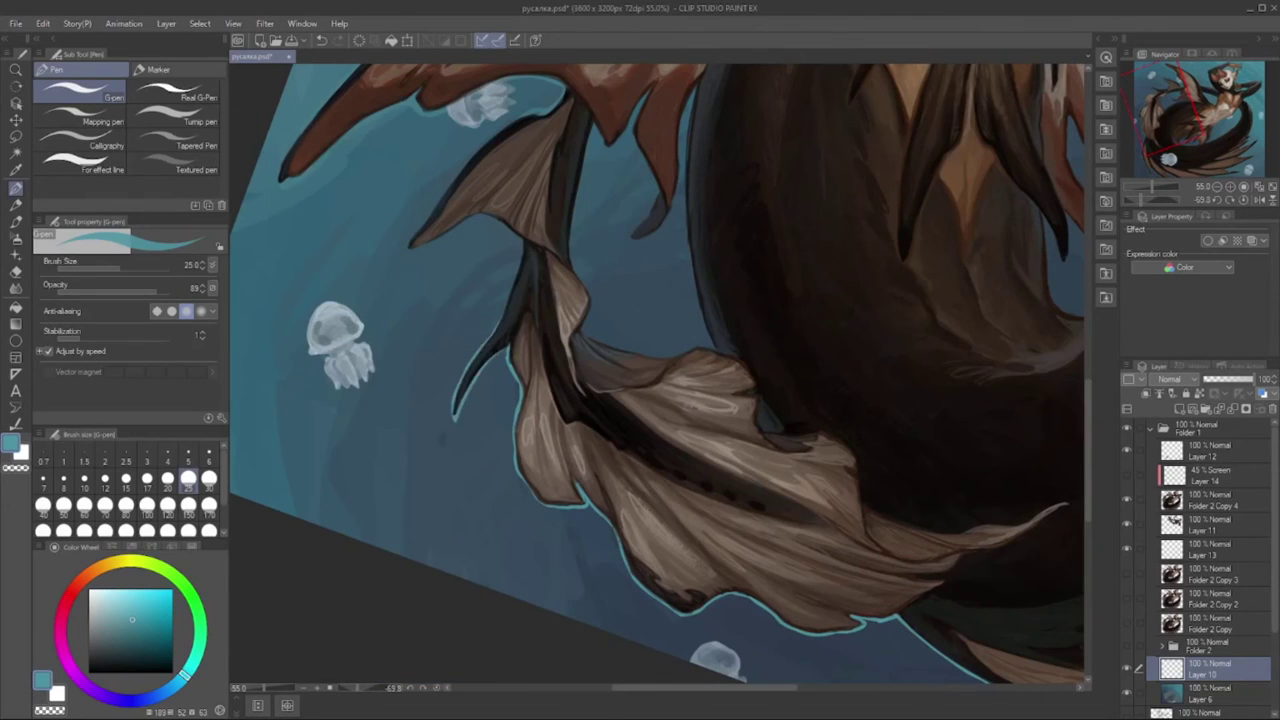
mouse_move(644, 152)
mouse_down()
mouse_move(647, 213)
mouse_move(630, 240)
mouse_up()
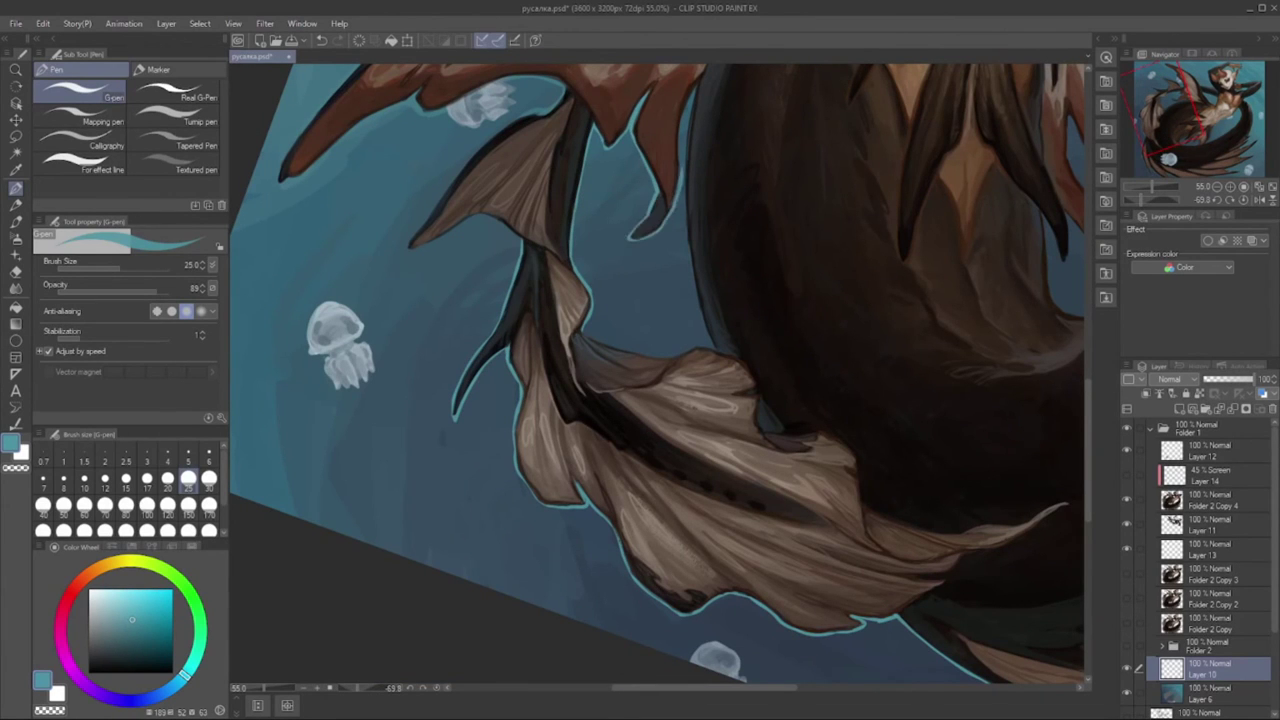
drag(700, 350, 810, 371)
drag(574, 411, 582, 373)
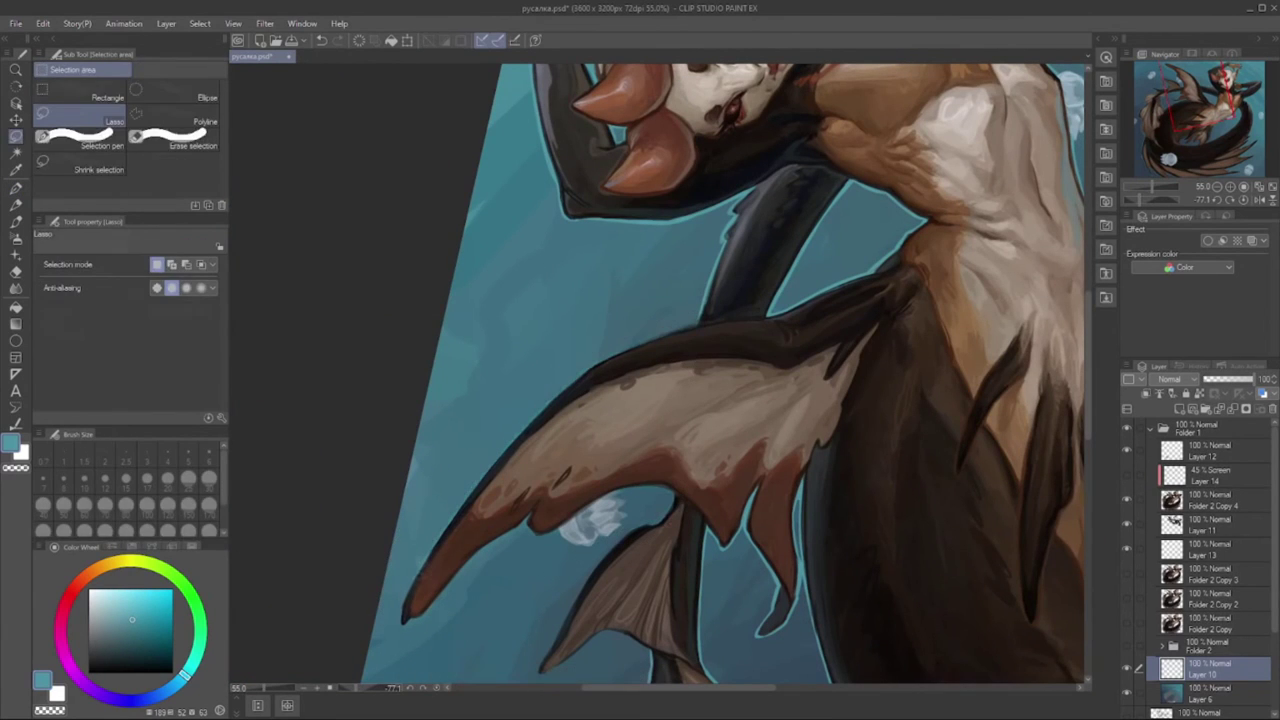
- Merge Folder 2 Copy 4 with Layer 11, lock Layer 10's transparent pixels and tint its outline dark teal with the soft airbrush at size 600
drag(660, 370, 620, 420)
scroll(660, 400, down, 4)
click(438, 688)
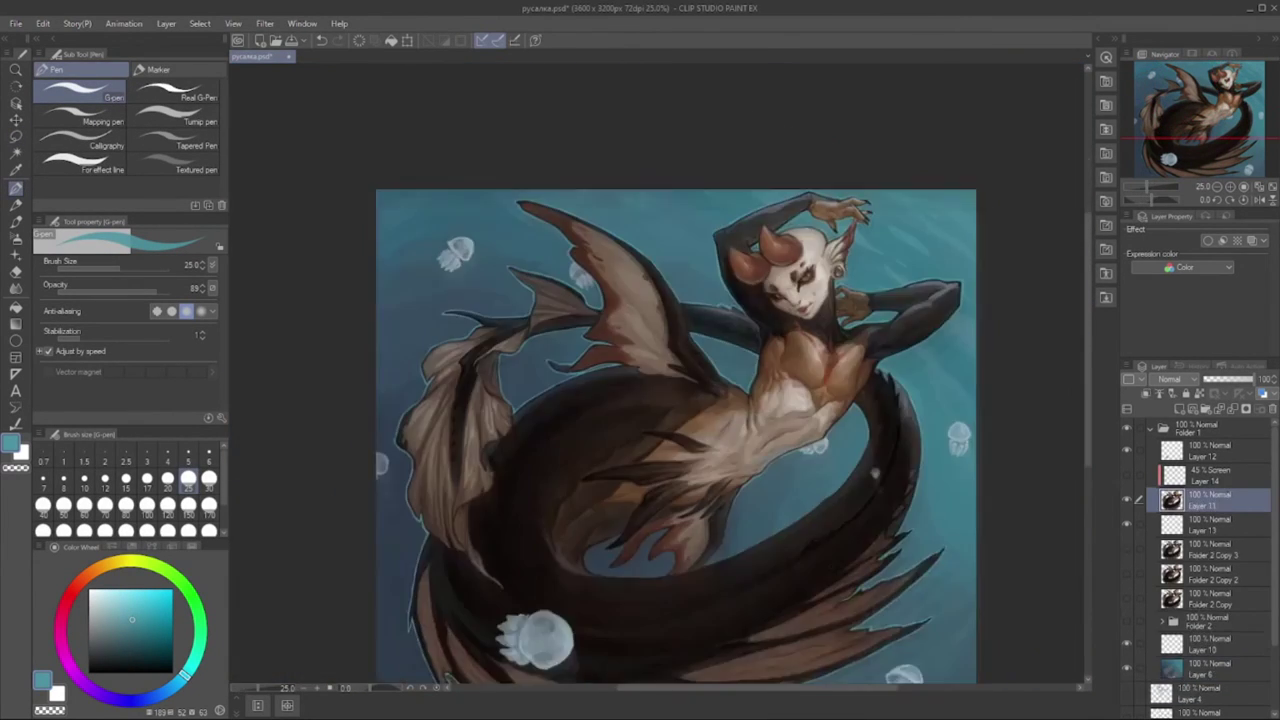
key(b)
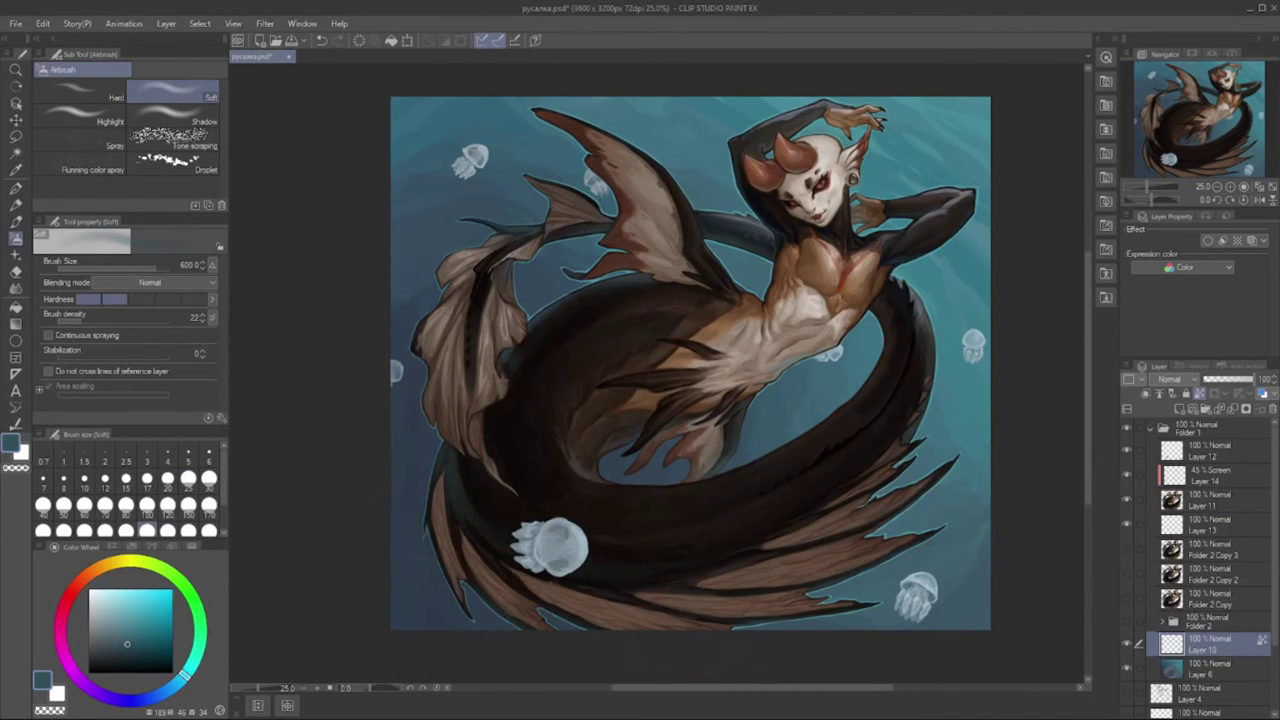
- Brighten and extend the rim light around the opening between belly and tail with a lighter teal G-pen at size 25
key(p)
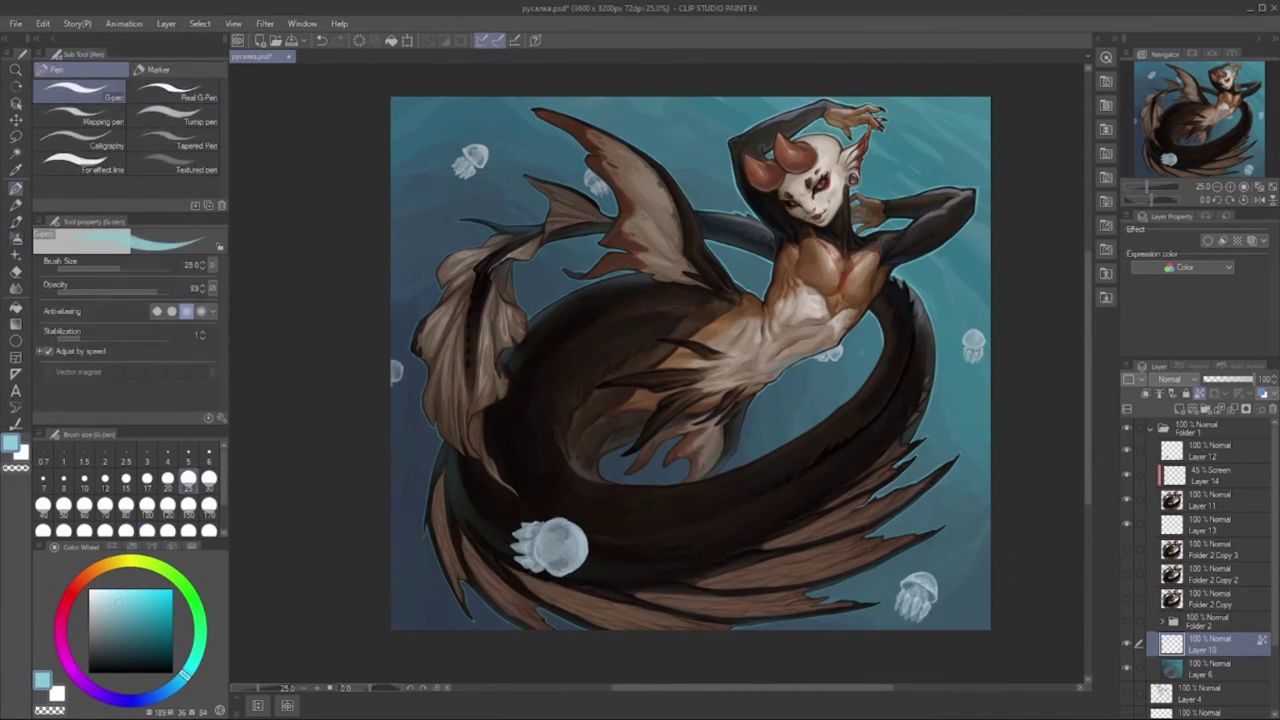
scroll(771, 317, up, 3)
drag(602, 555, 622, 497)
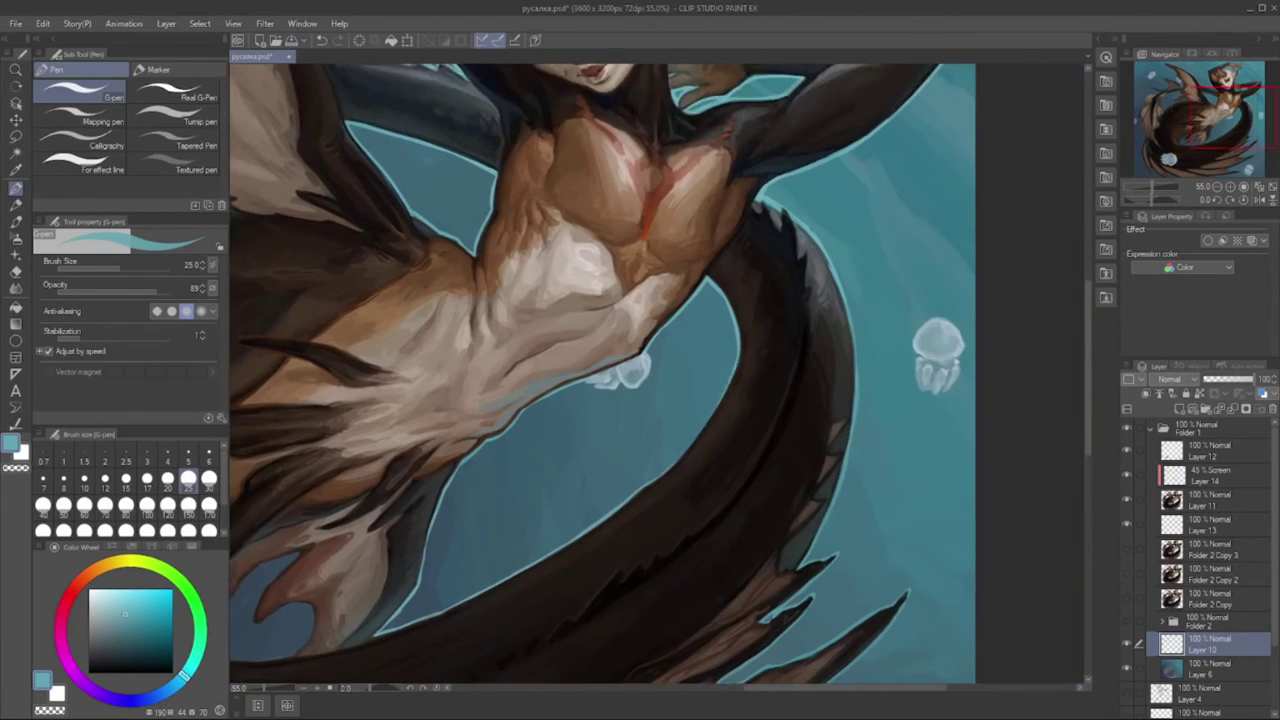
click(370, 692)
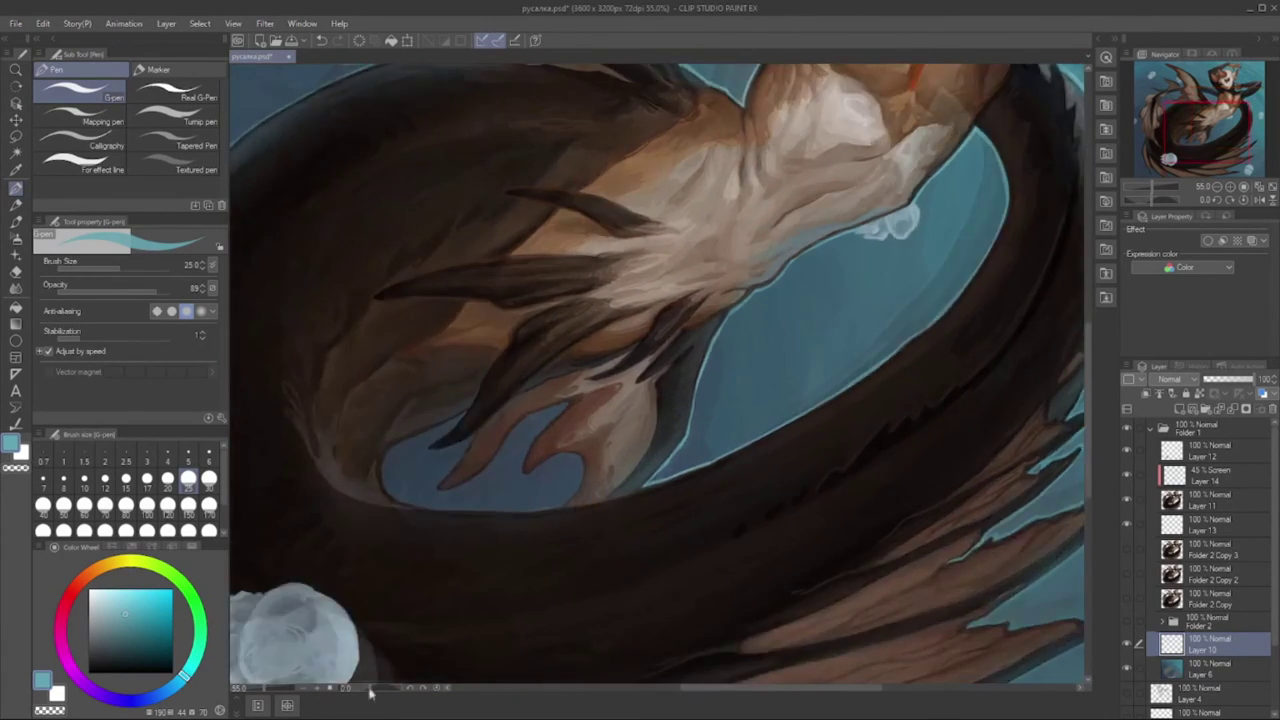
drag(370, 692, 395, 688)
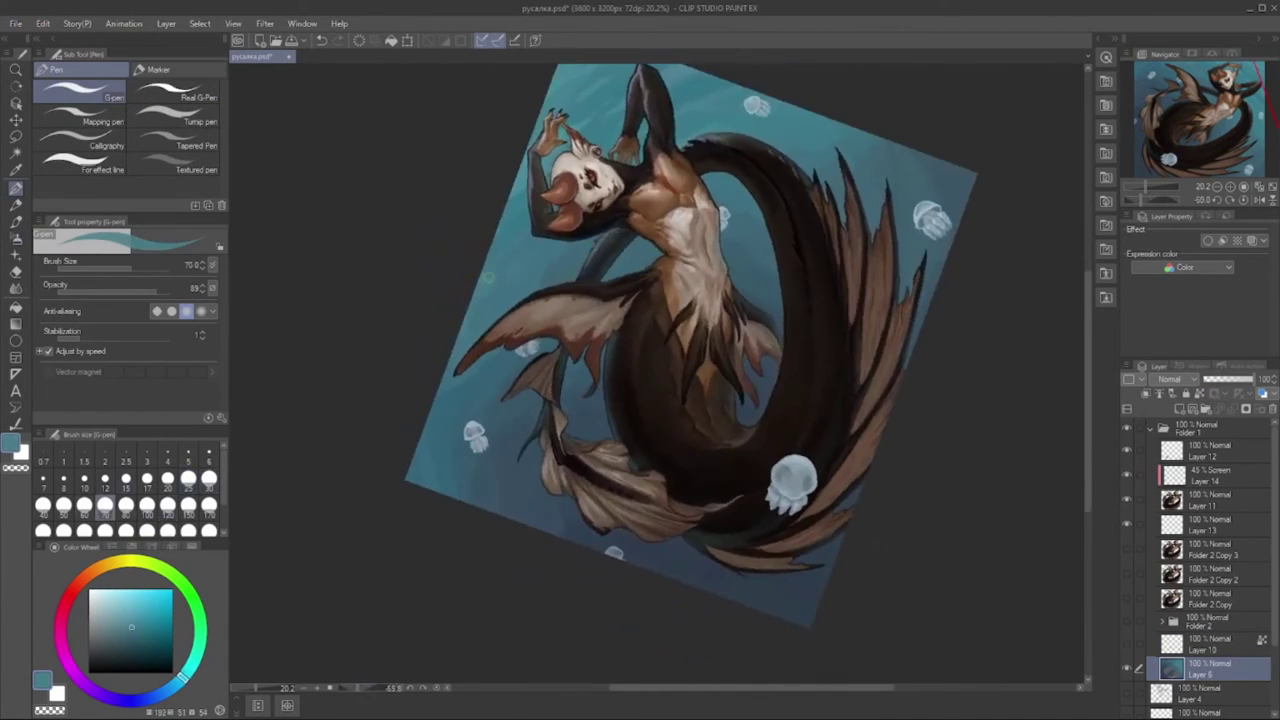
- Repaint the water around the wing fin and lower tail on Layer 6 with sampled teal and dark blue using the G-pen at size 70
scroll(575, 245, up, 2)
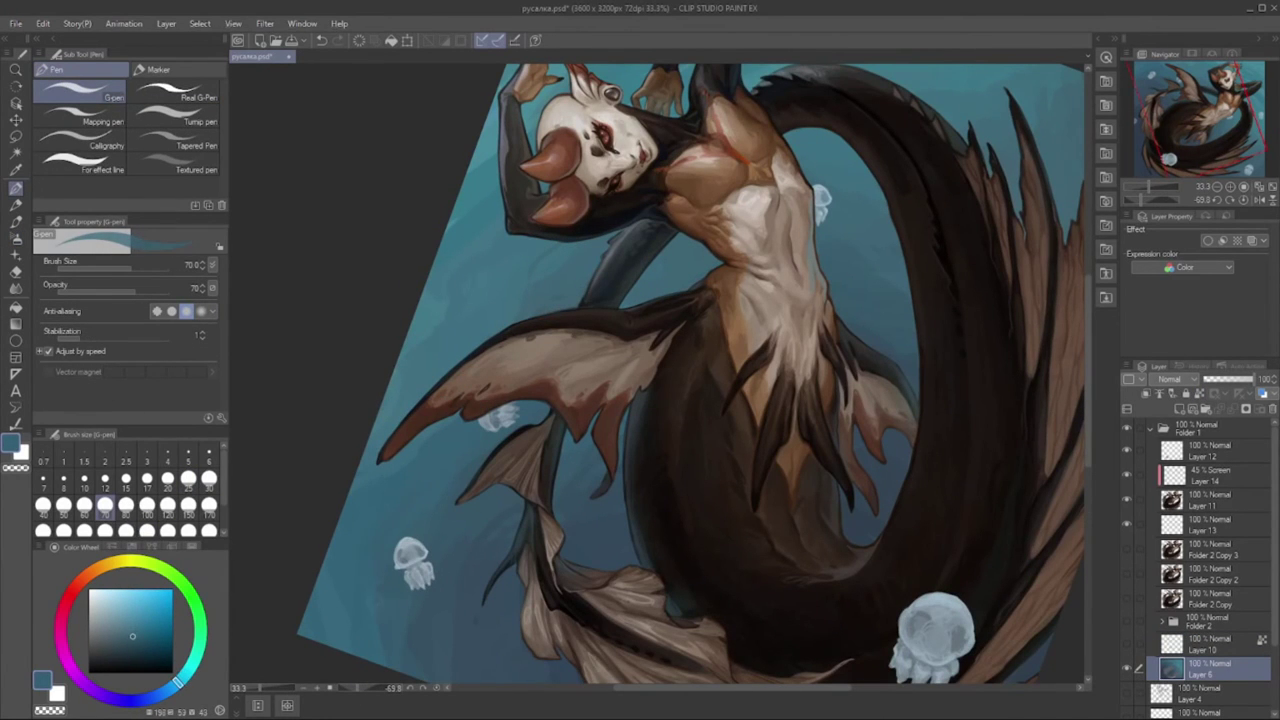
scroll(694, 377, down, 2)
scroll(650, 370, down, 2)
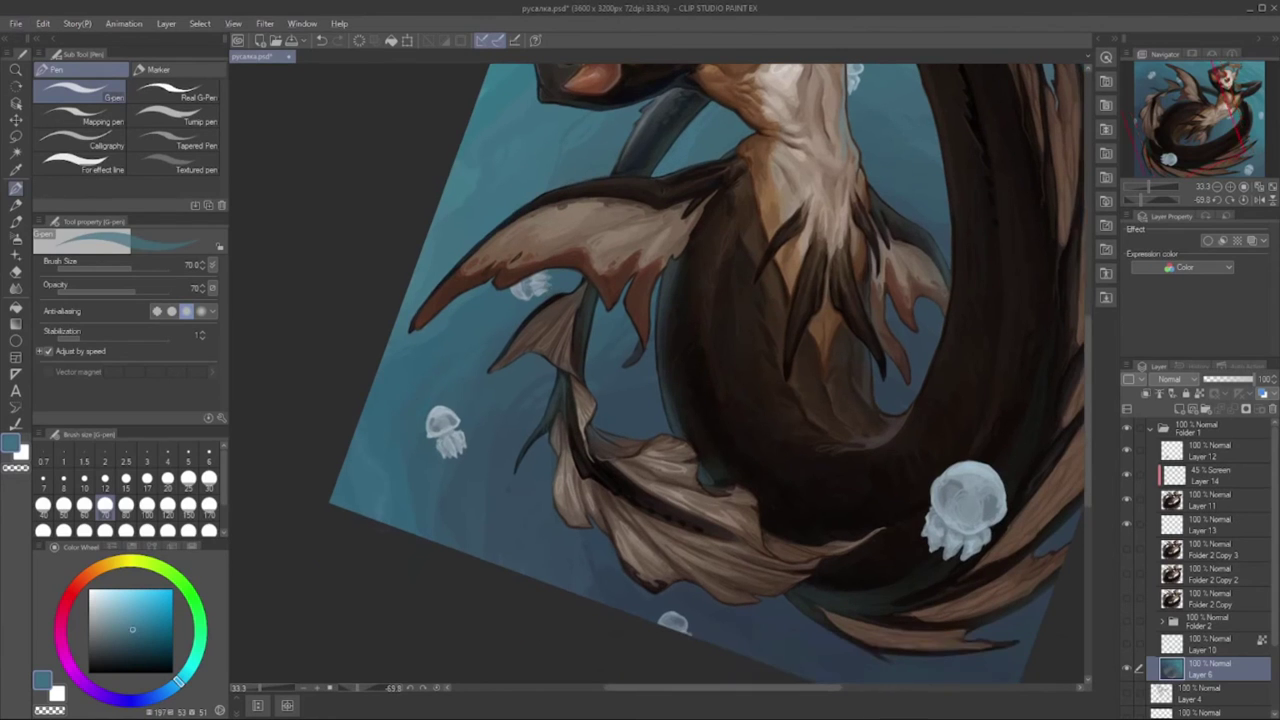
scroll(660, 370, right, 2)
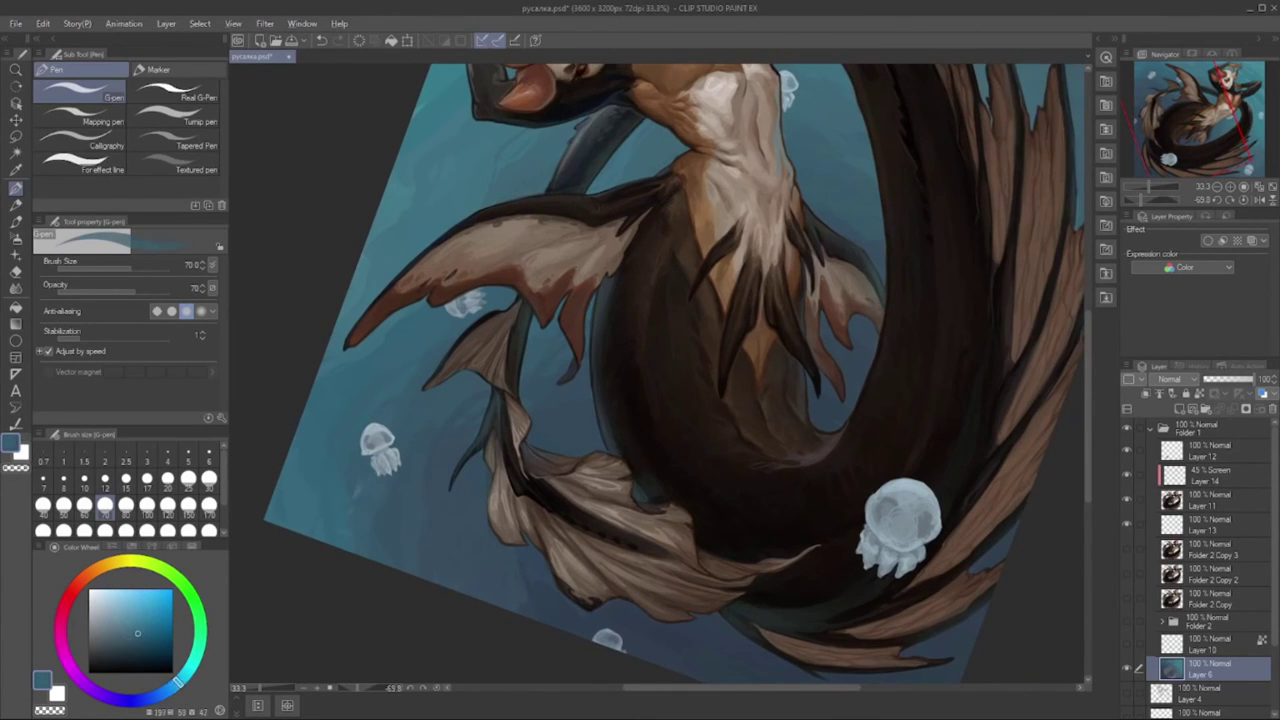
scroll(660, 370, right, 2)
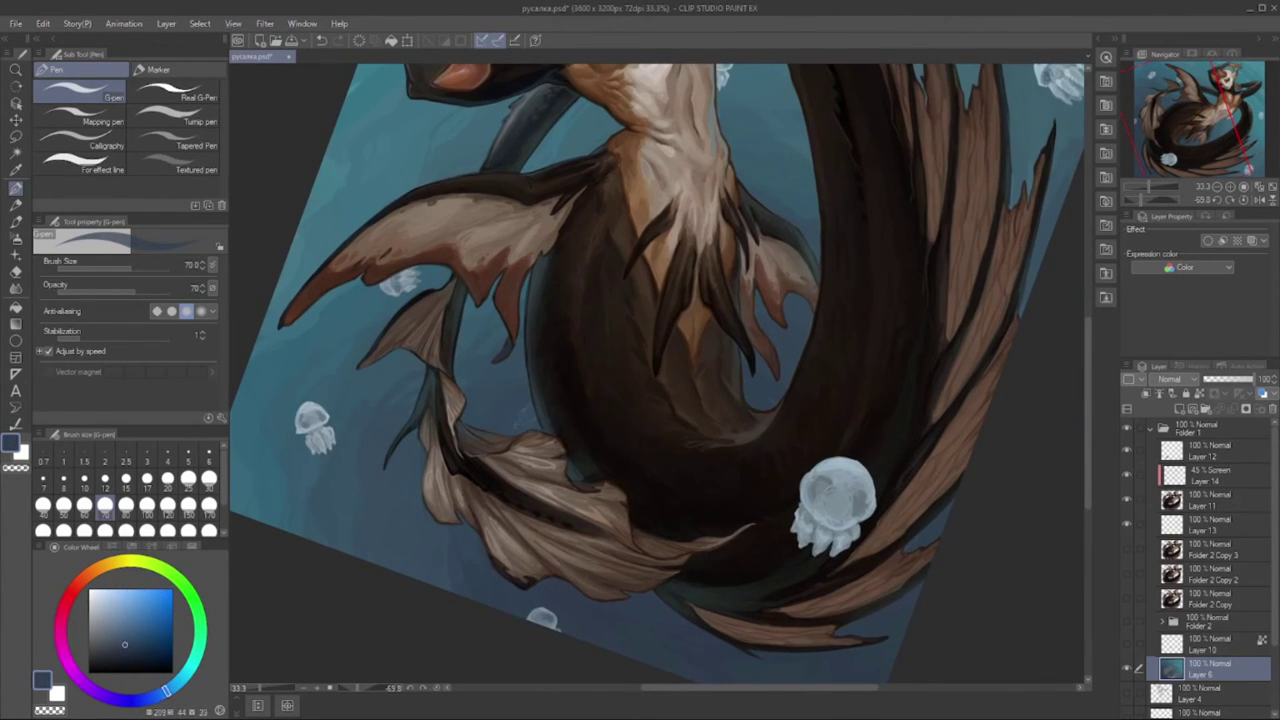
scroll(657, 373, right, 3)
scroll(657, 373, down, 2)
scroll(657, 373, up, 6)
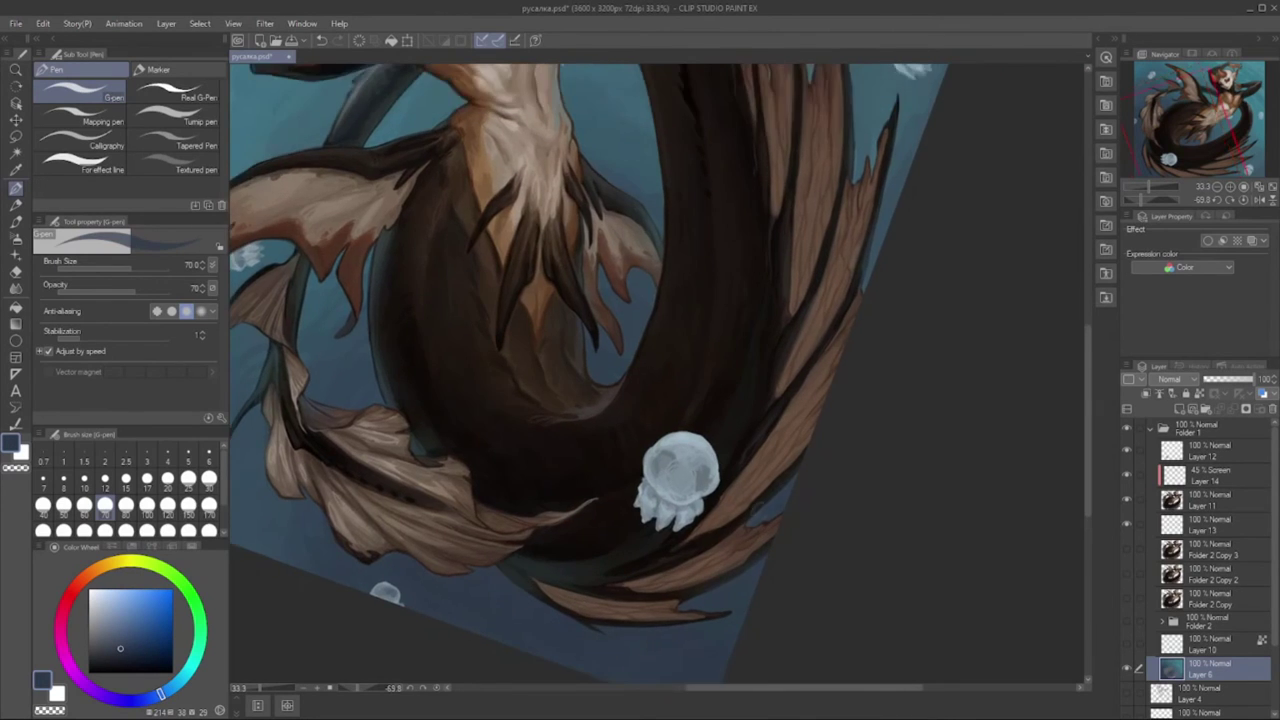
- Paint lighter teal water strokes around the head, arms and upper tail on Layer 6 at brush size 70, then 30
scroll(661, 347, up, 3)
scroll(661, 347, left, 1)
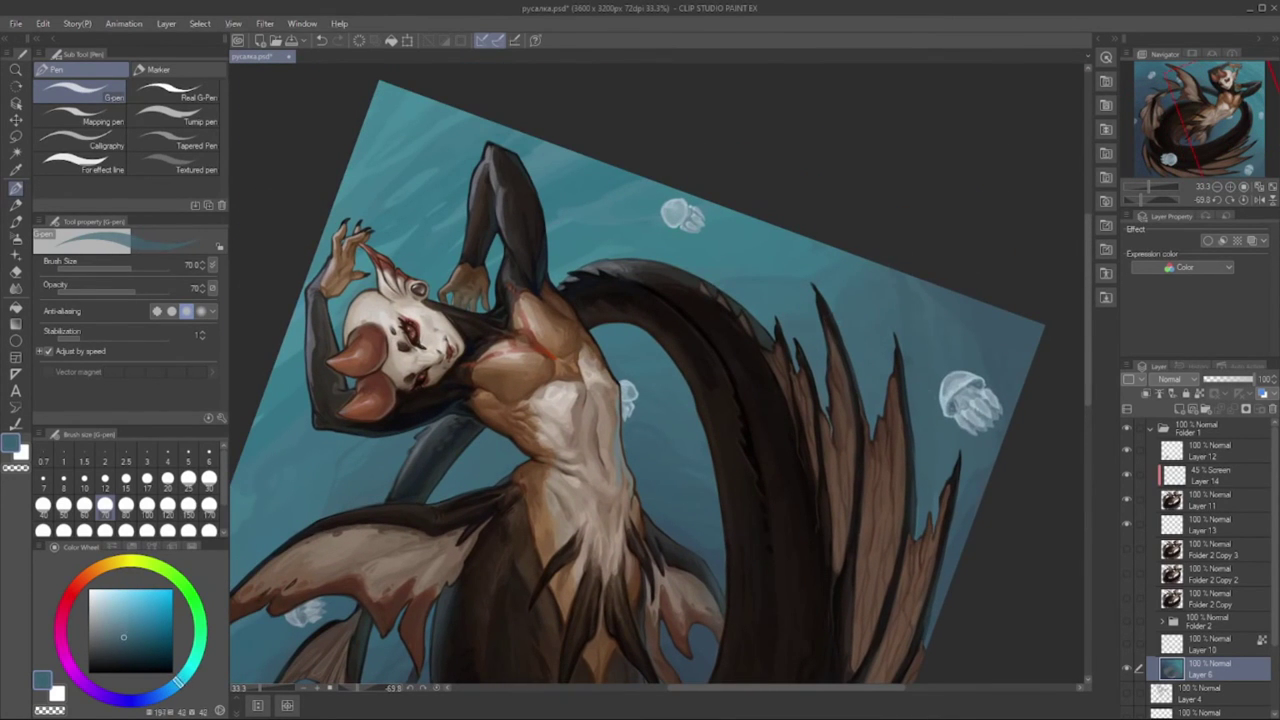
scroll(661, 387, up, 2)
scroll(661, 387, left, 2)
scroll(661, 387, up, 1)
scroll(661, 387, right, 1)
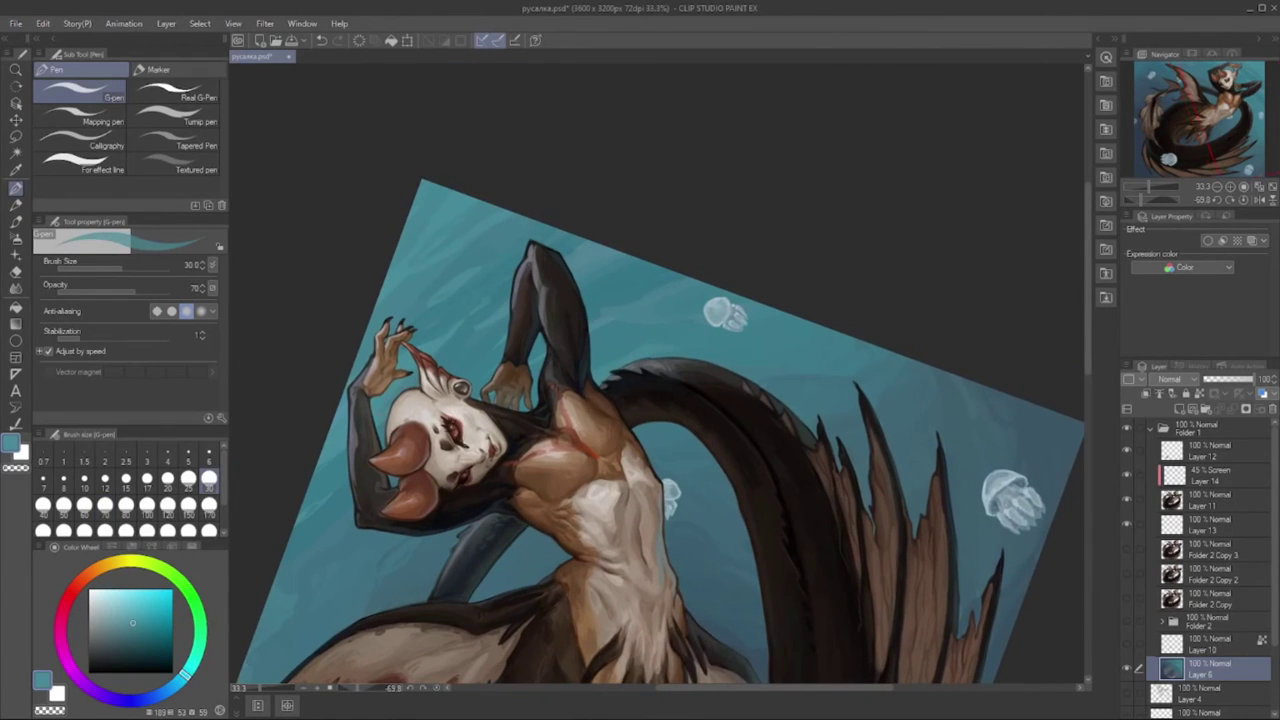
scroll(657, 435, up, 1)
scroll(657, 435, right, 1)
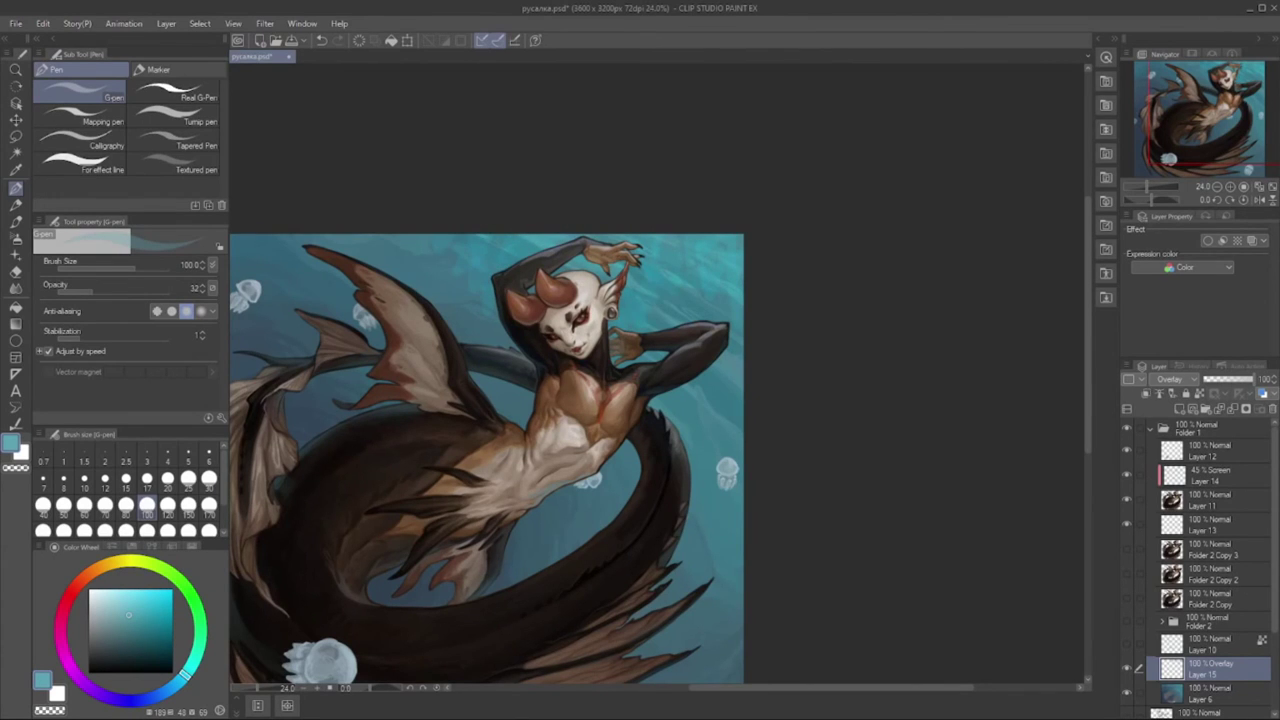
- Paint light teal water ripples on an Overlay layer above the background with the G-pen at size 100, then at size 120 and 22 opacity
scroll(486, 434, down, 1)
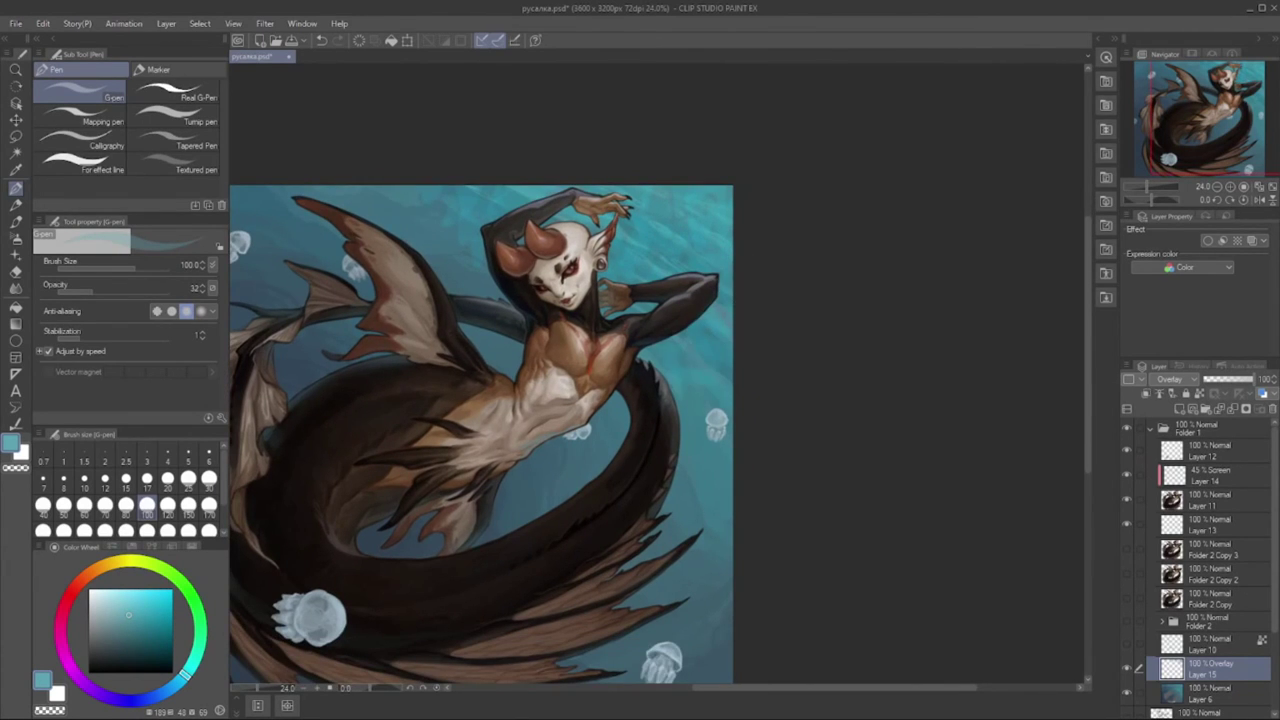
scroll(775, 450, down, 2)
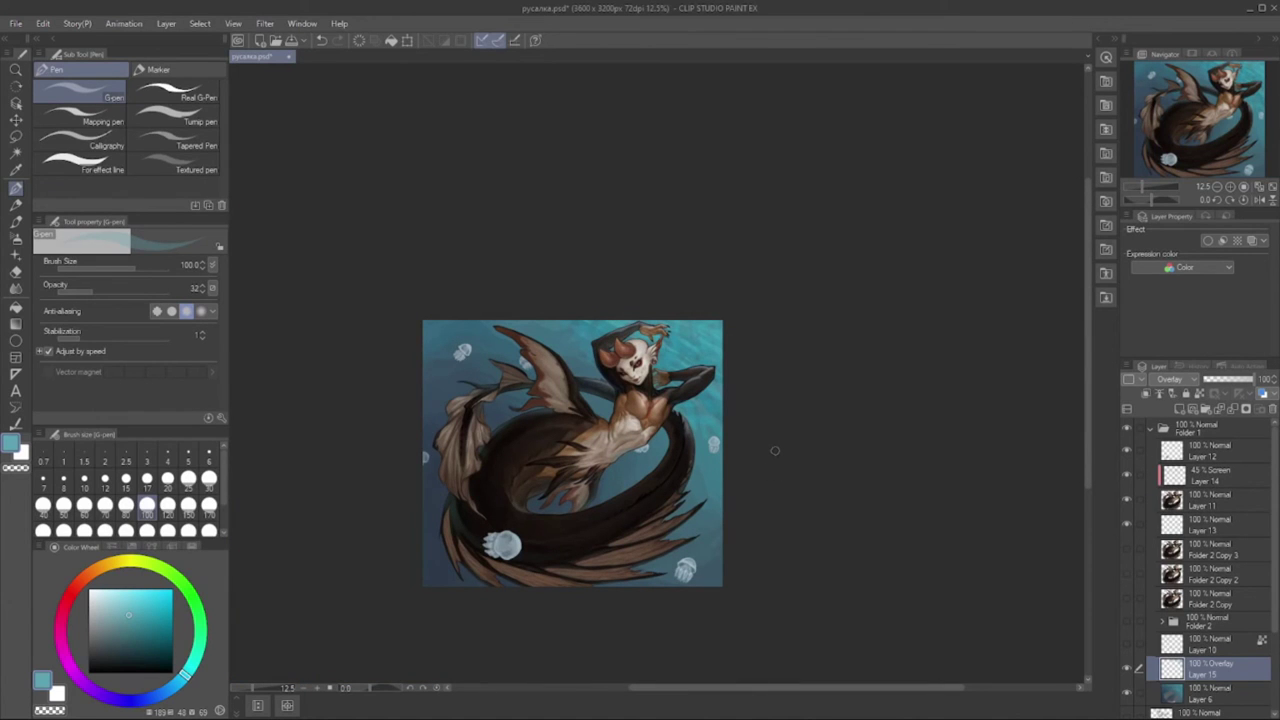
scroll(775, 450, up, 2)
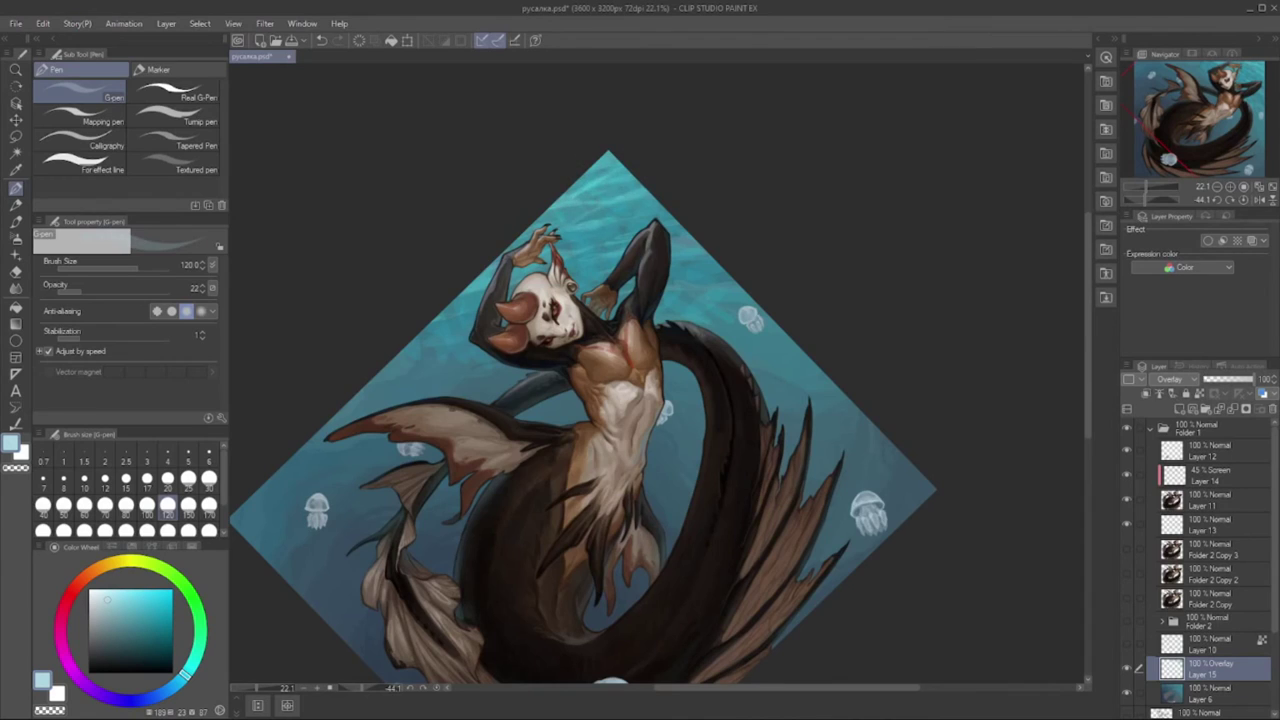
- Paint broad diagonal light rays at size 400 on a new Soft light layer behind the figure and a new Screen layer above it
key(ctrl+0)
key(ctrl+shift+n)
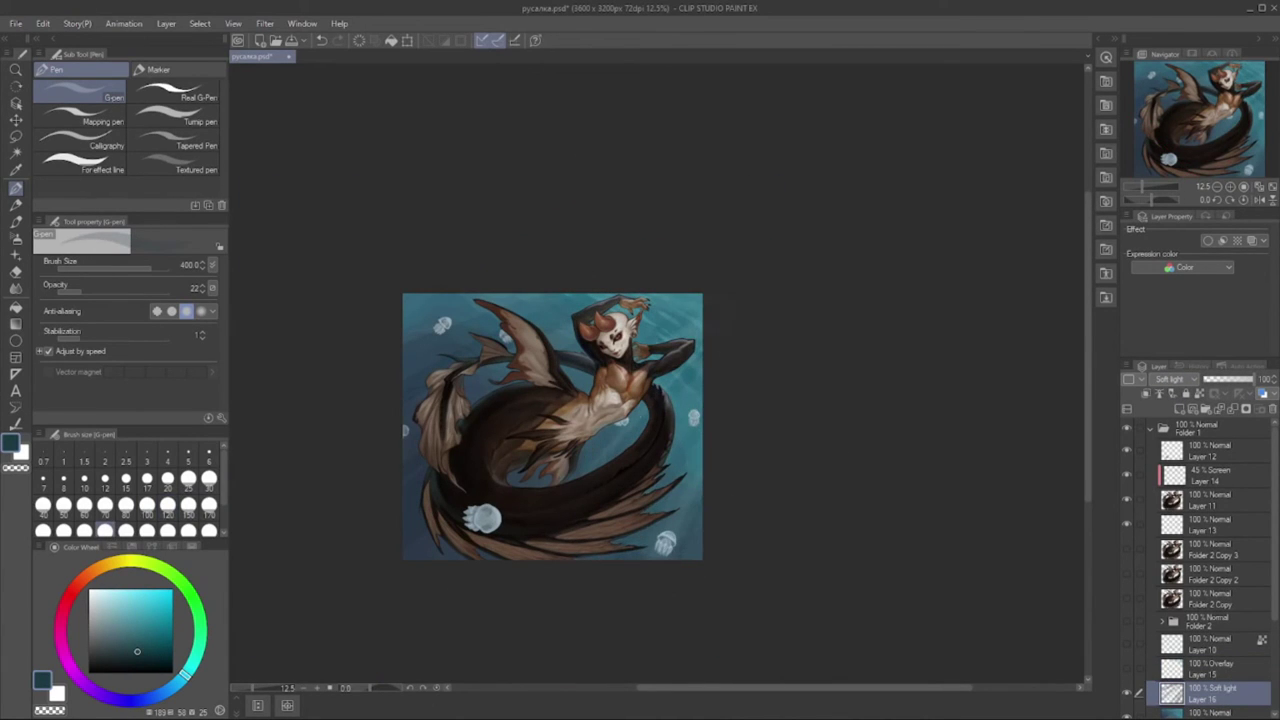
key(ctrl+shift+n)
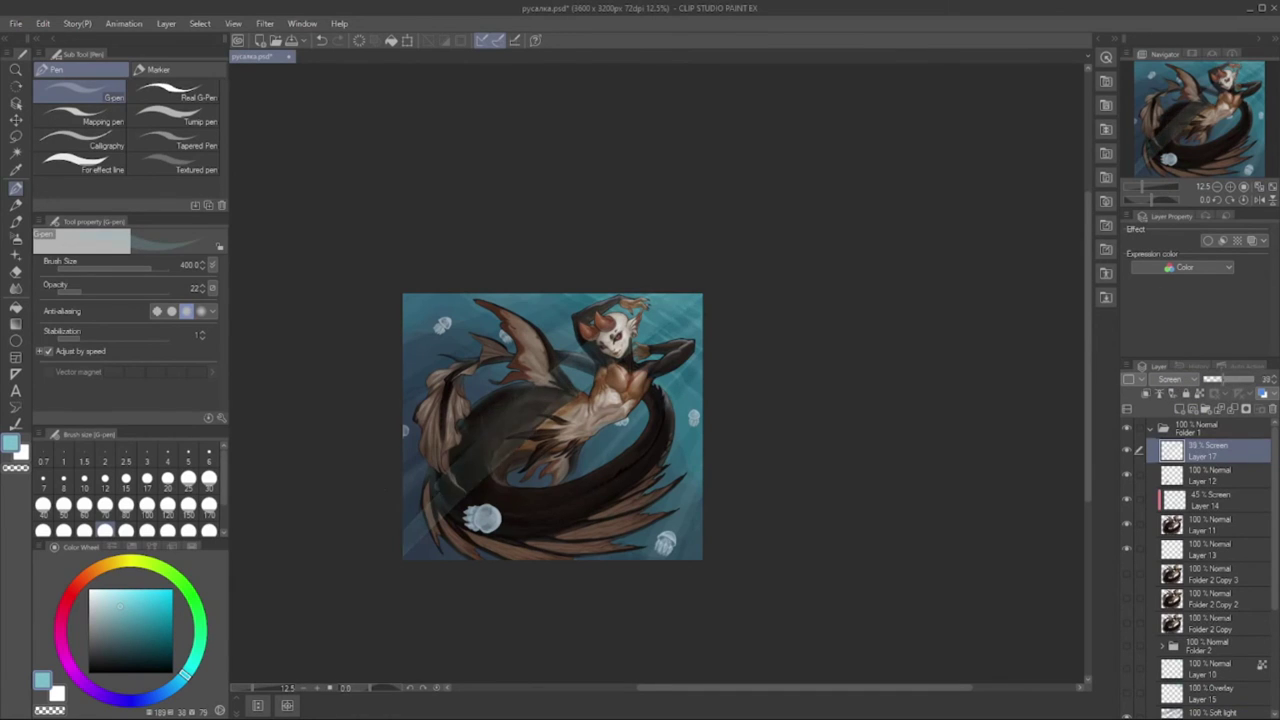
- Try Soft light and Hard light on the light-ray Layer 17, and set it to Vivid light at 45% opacity
click(1170, 380)
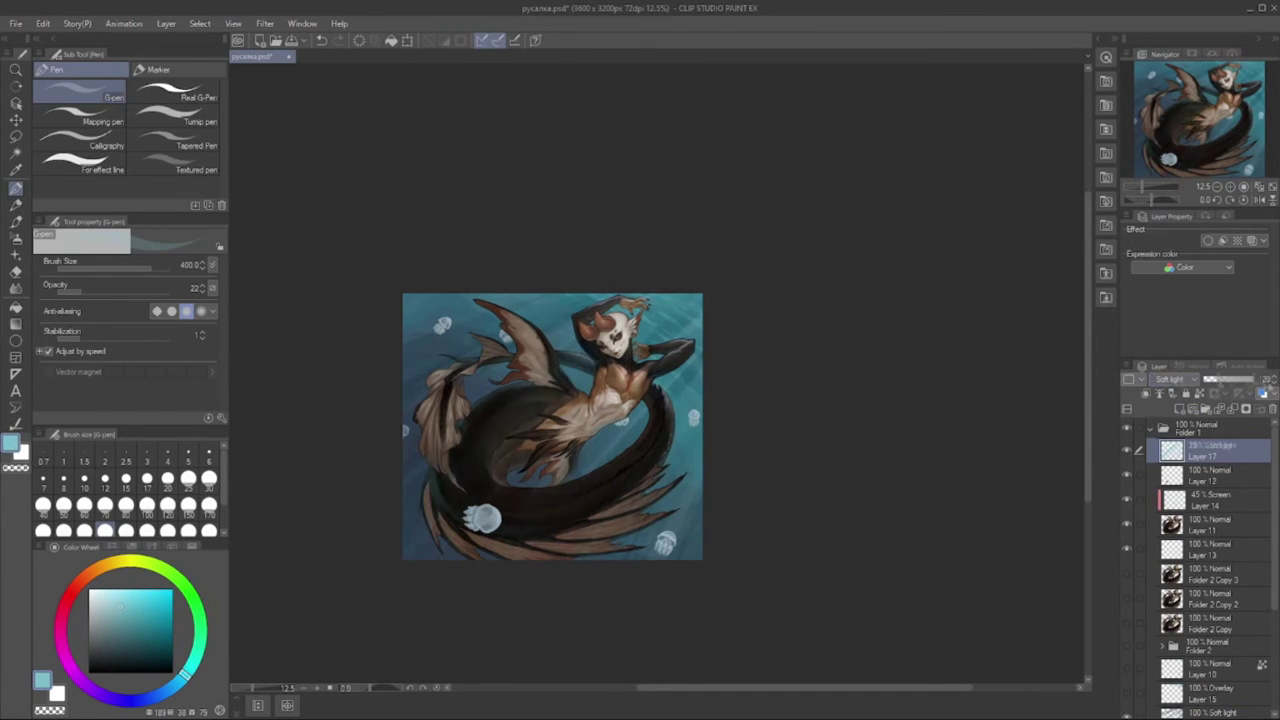
key(Down)
click(1228, 385)
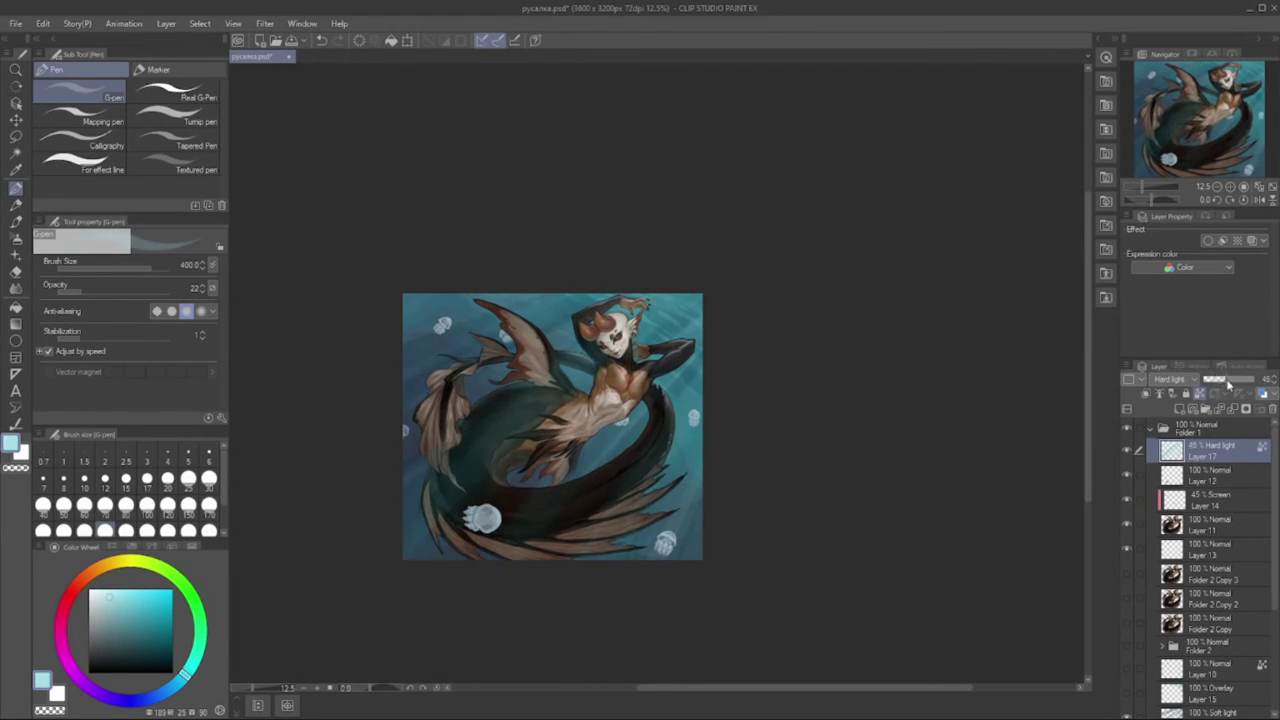
key(Down)
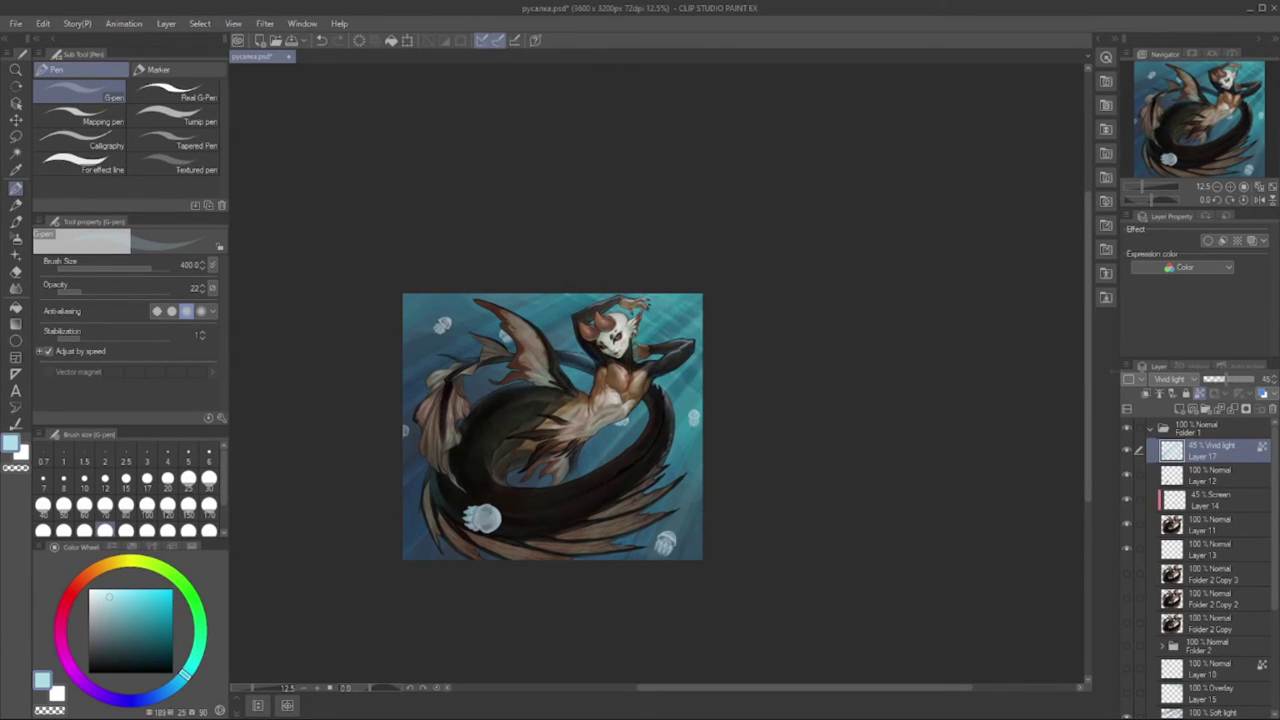
- Soften the light rays on Layer 17 with the Hard eraser at size 700 and the Blend tool at size 300, using 100% layer opacity
key(e)
click(167, 530)
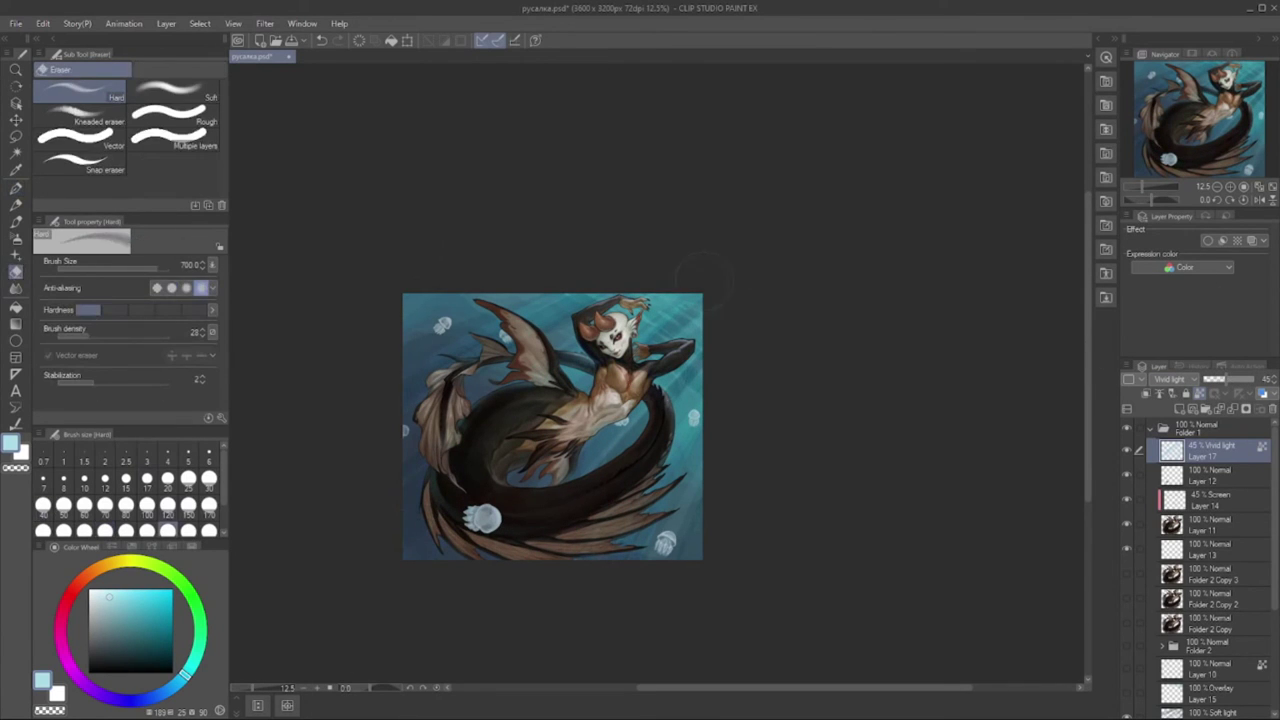
key(j)
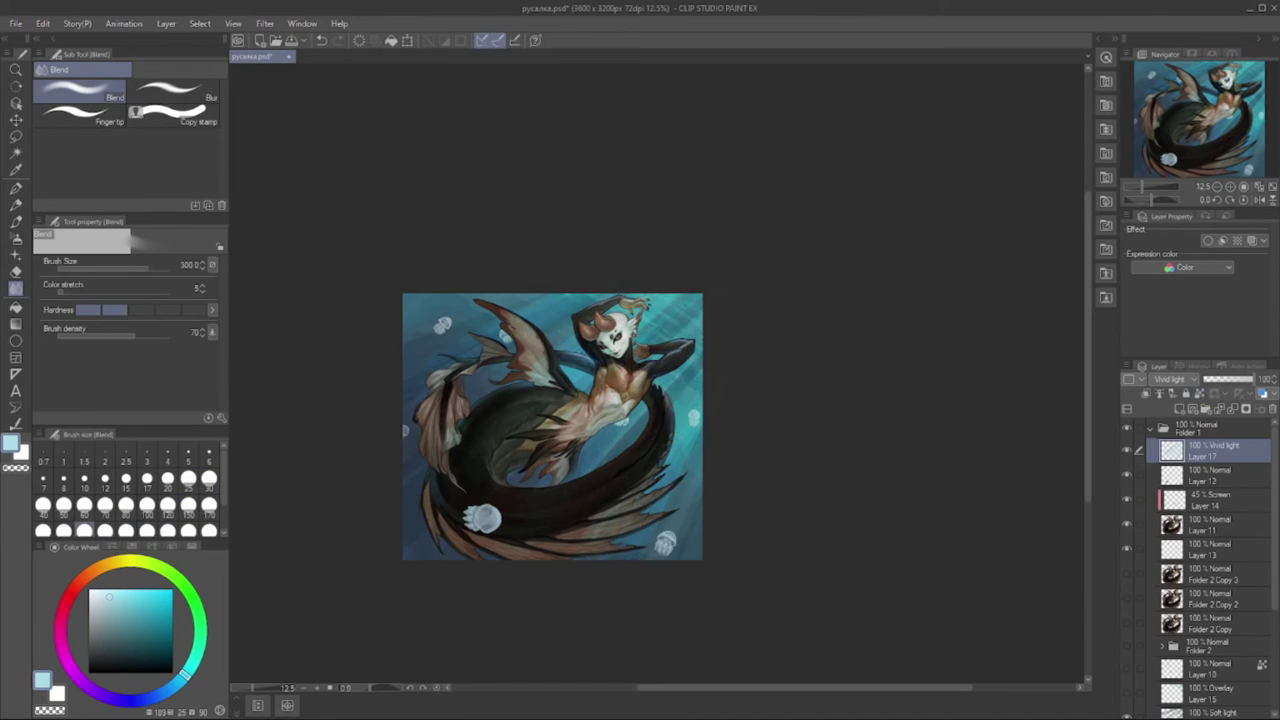
- Compare the painting with and without the light rays, hide Layer 17 and select the figure's Layer 11
click(1127, 450)
click(1127, 450)
click(1127, 450)
click(1210, 525)
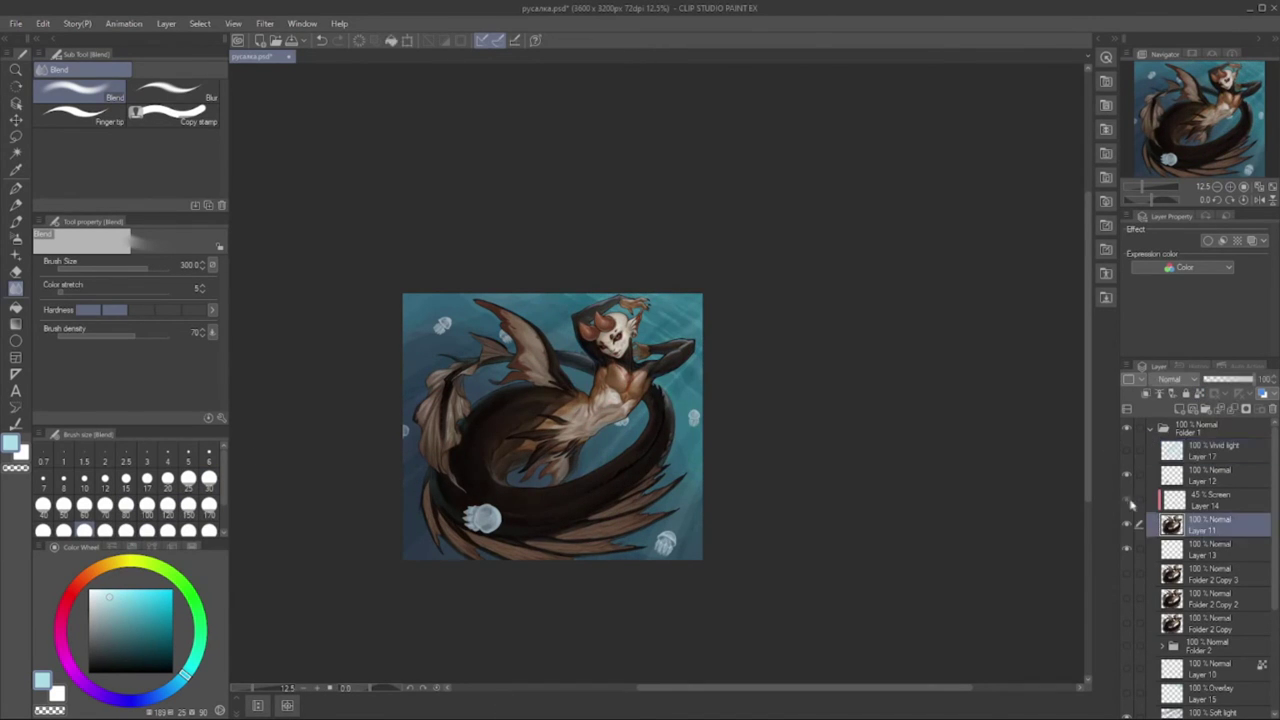
- Shade the tail and fins with muted grey-blue on a new clipped Multiply layer, Layer 19, using the Soft airbrush at varying sizes
key(ctrl+shift+n)
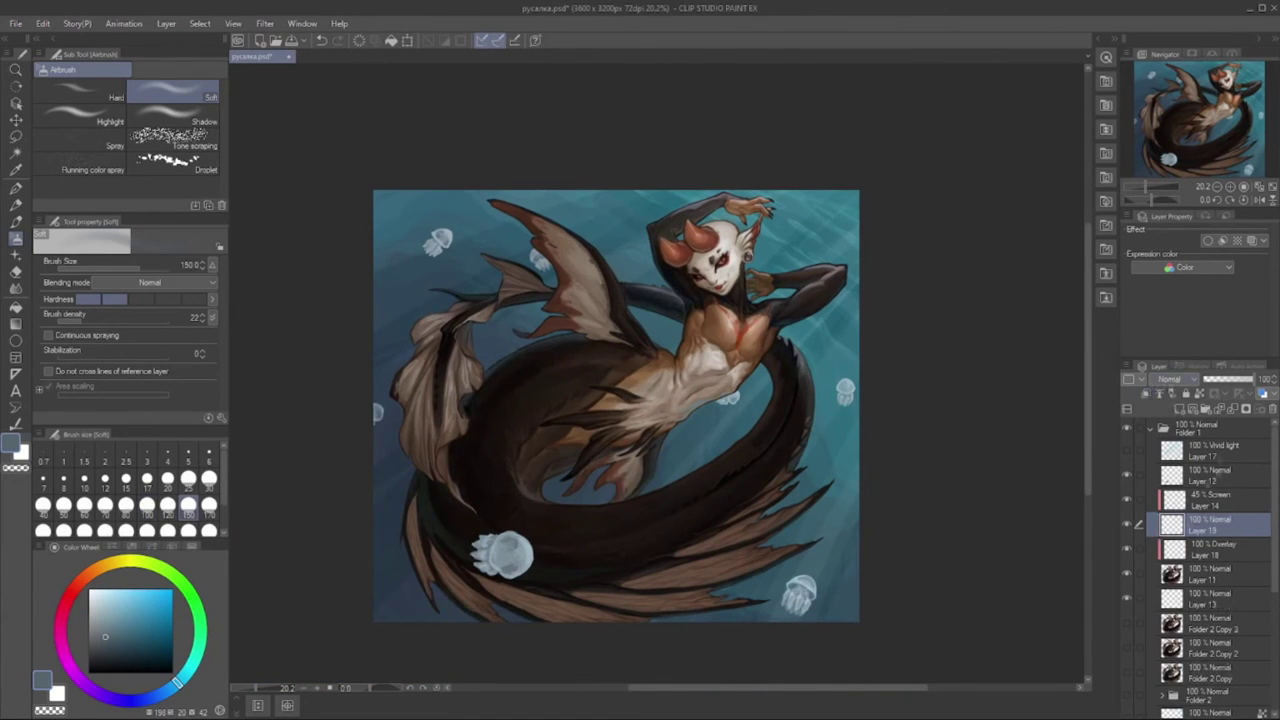
drag(640, 585, 790, 550)
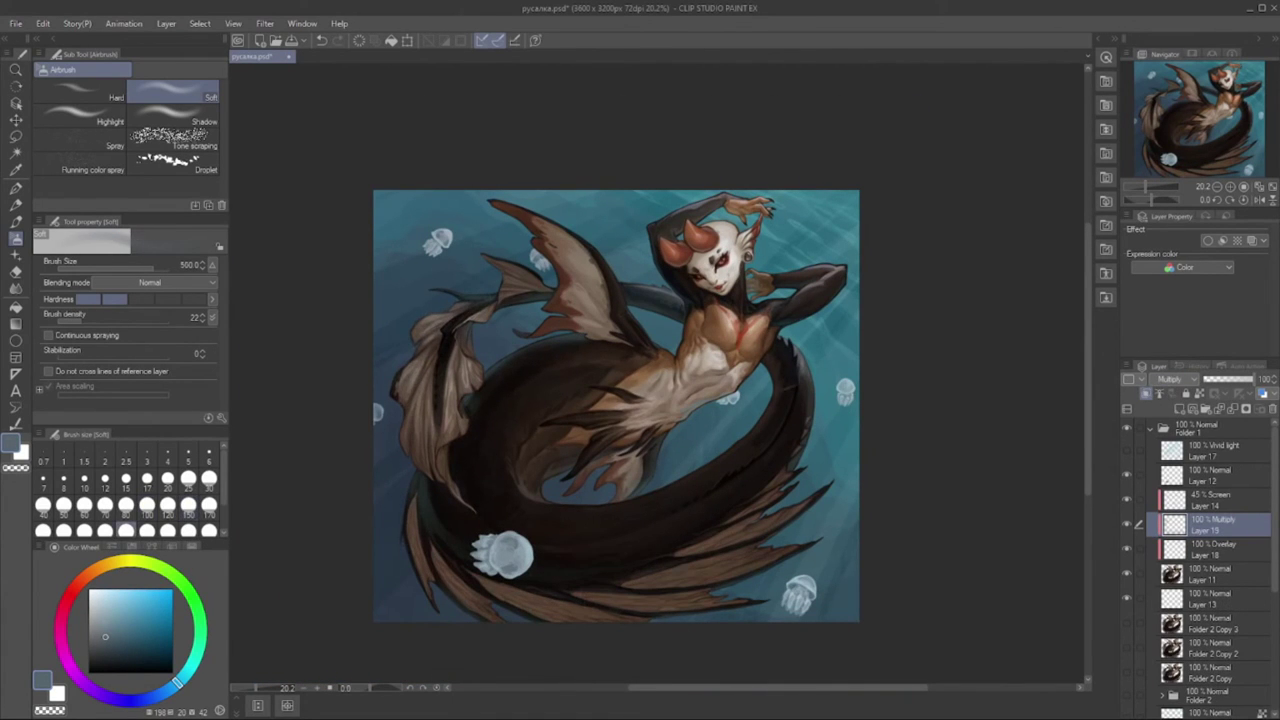
click(207, 516)
drag(544, 240, 535, 440)
key(ctrl+@)
click(126, 505)
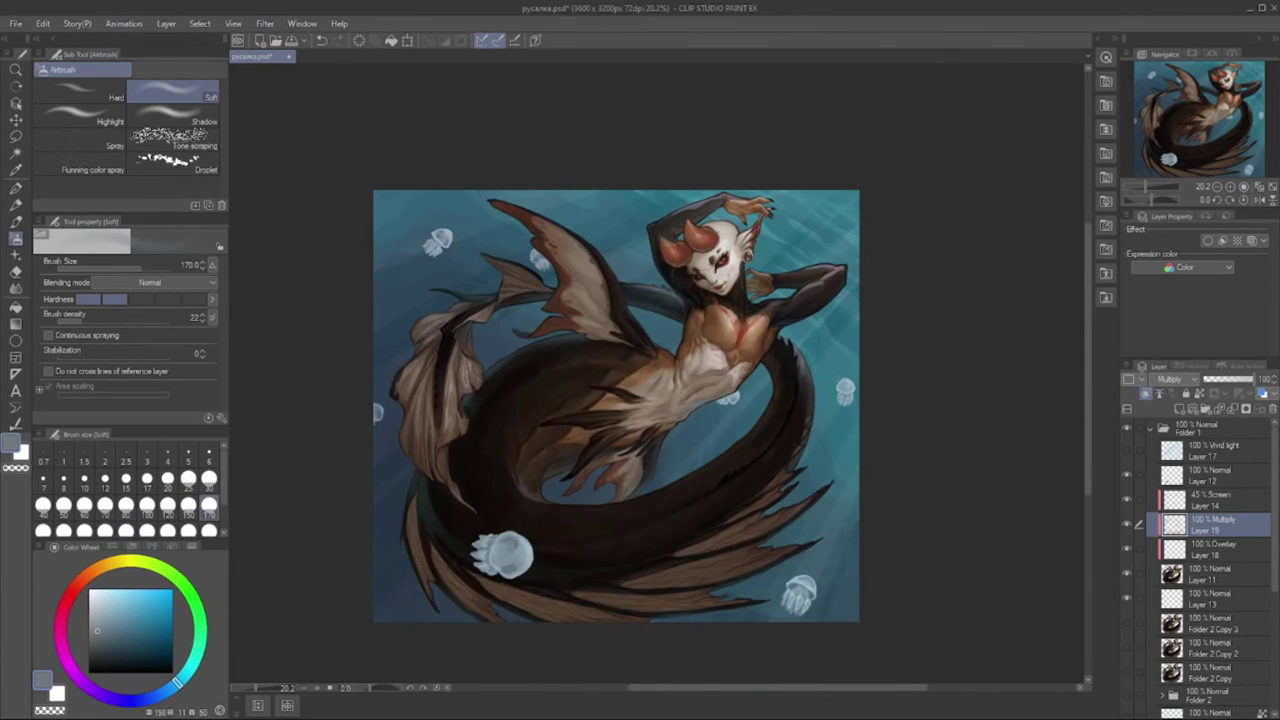
click(167, 505)
- Touch up the lips, chin and neck on Layer 11 with sampled cream, tan and dark red using the G-pen at size 17
scroll(727, 284, up, 4)
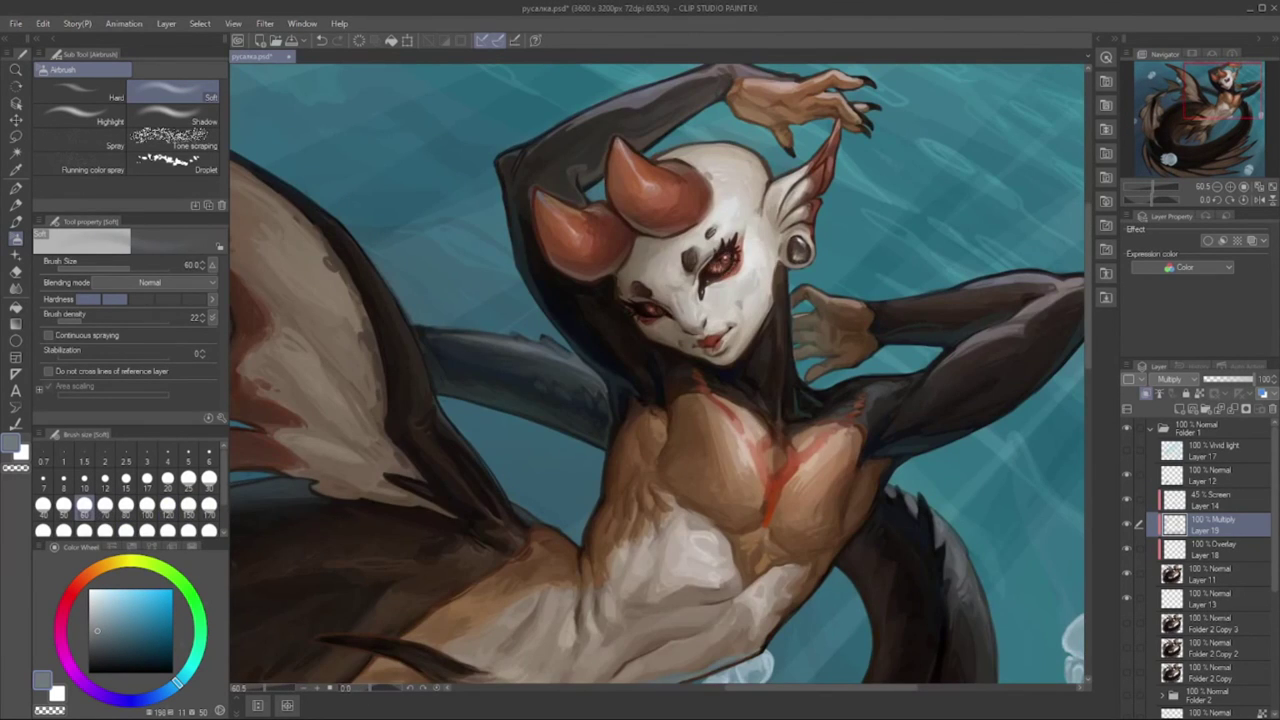
key(alt+[)
key(p)
scroll(727, 284, up, 3)
alt+click(731, 357)
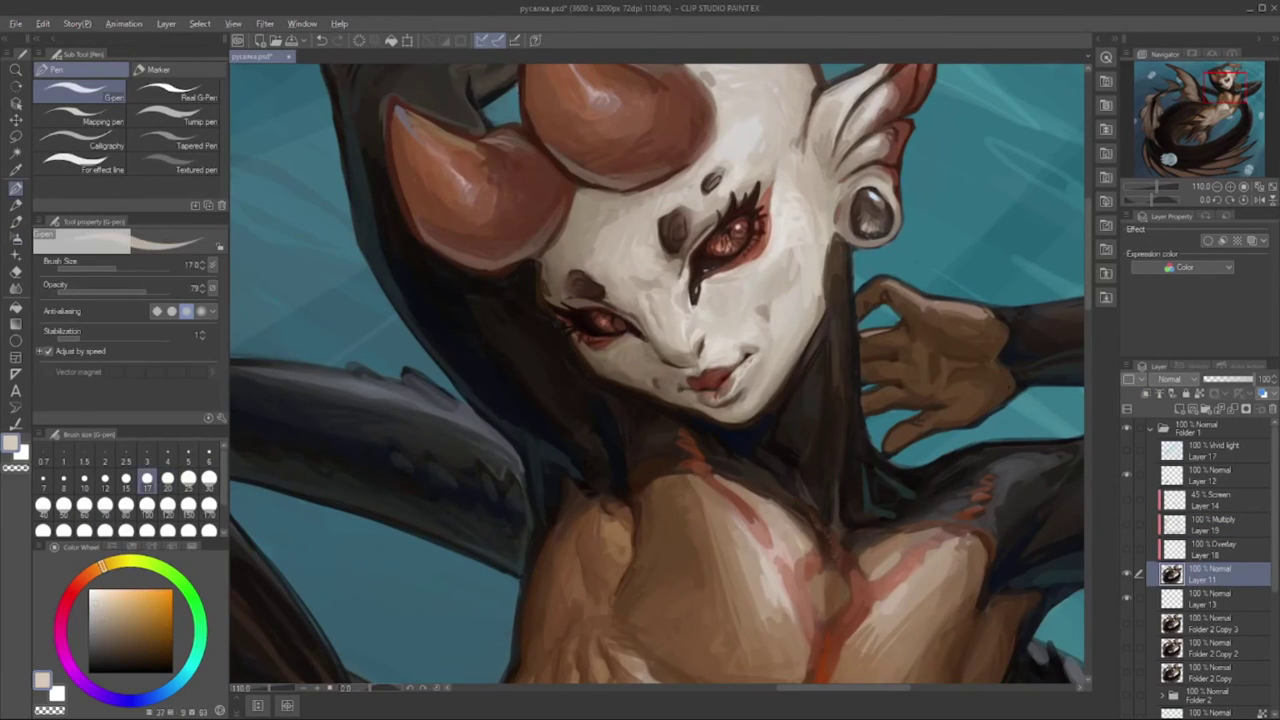
alt+click(728, 387)
alt+click(650, 480)
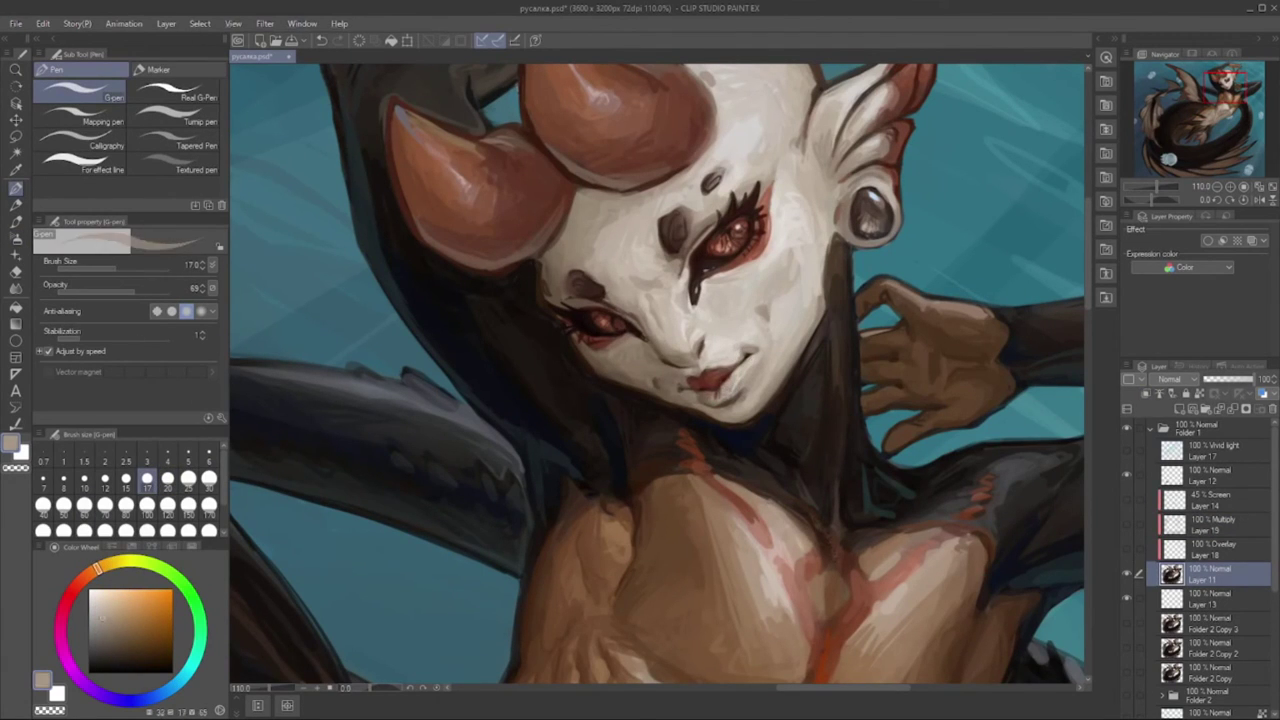
alt+click(375, 617)
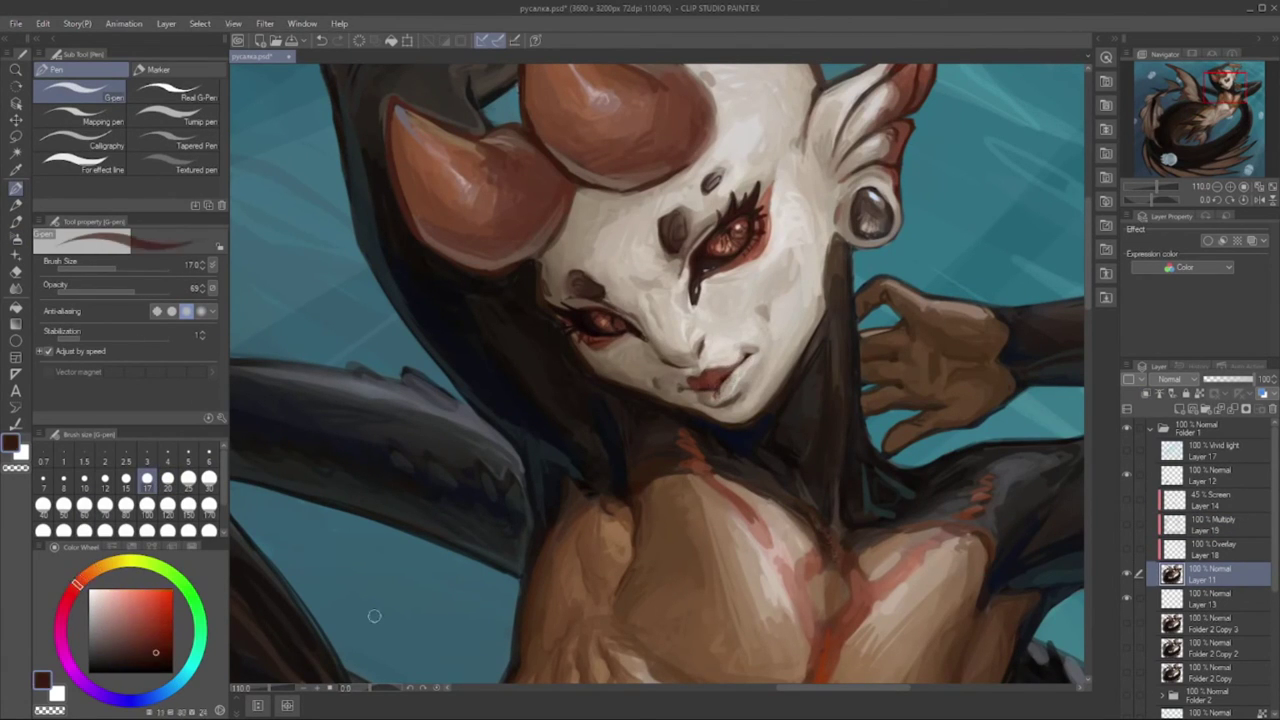
- Refine the cheek and eye area of the face on Layer 11 with sampled cream, brown and dark red at size 17
drag(700, 300, 590, 395)
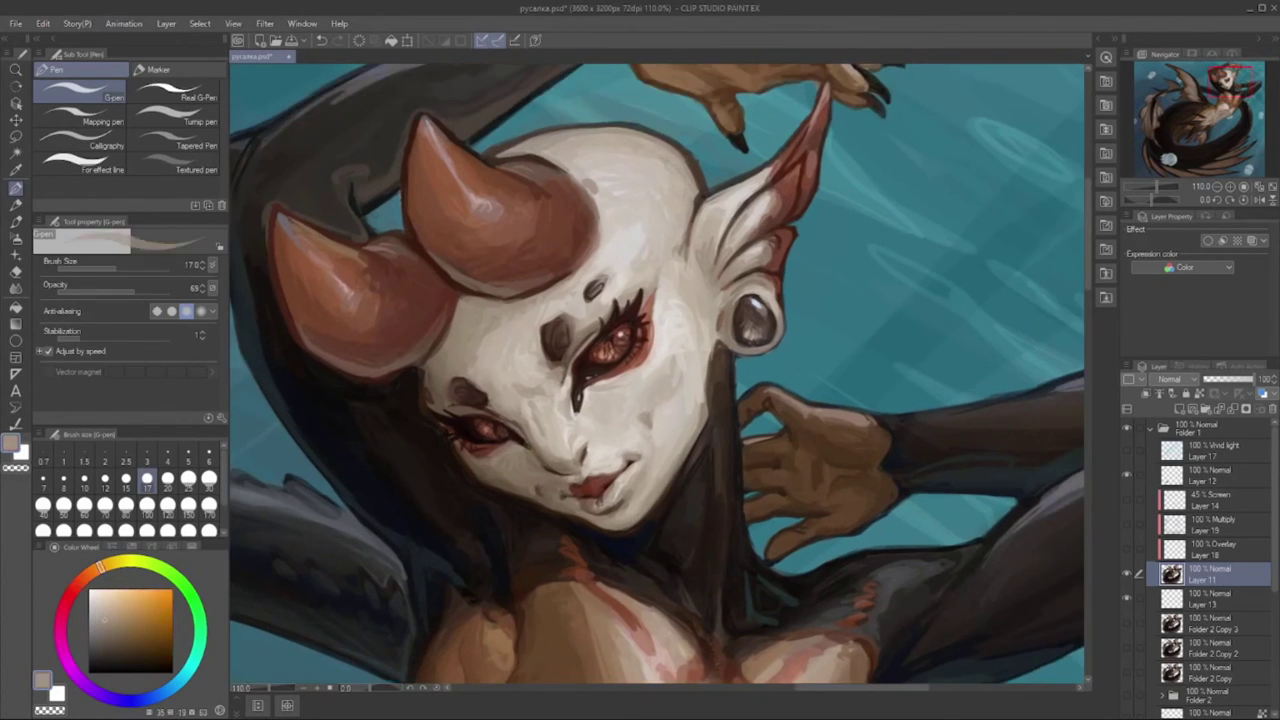
alt+click(694, 418)
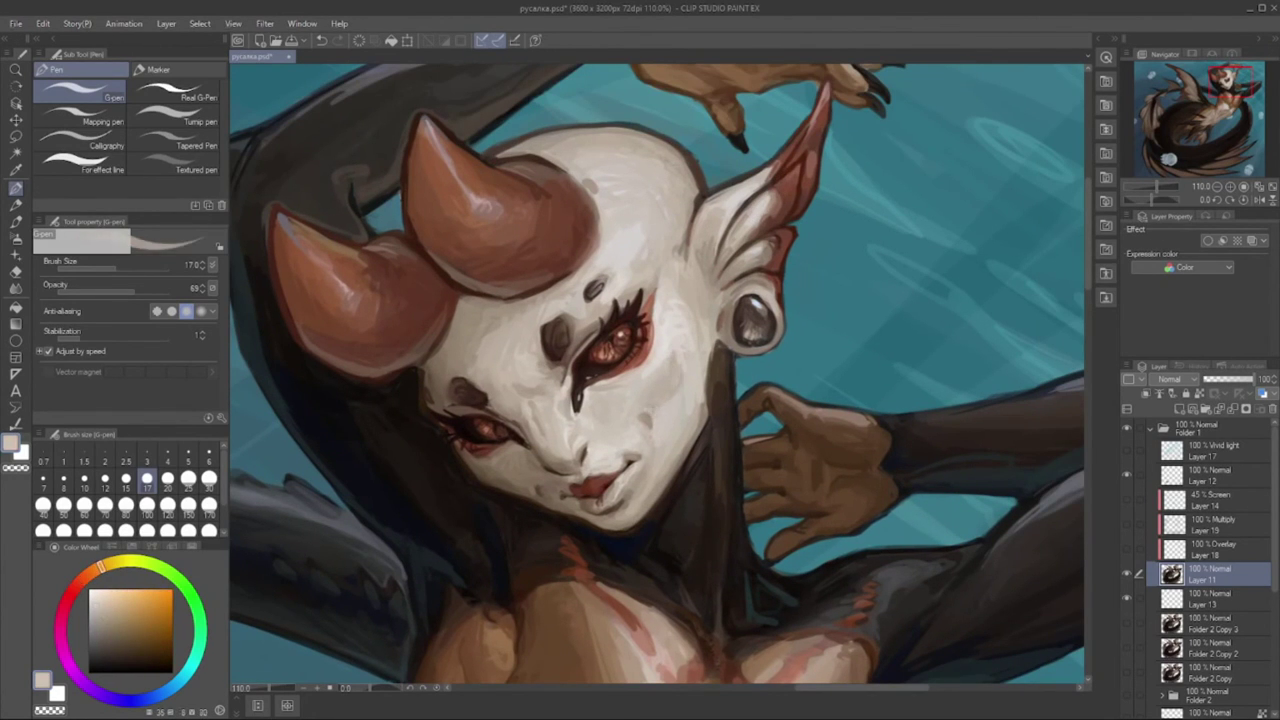
drag(694, 418, 720, 370)
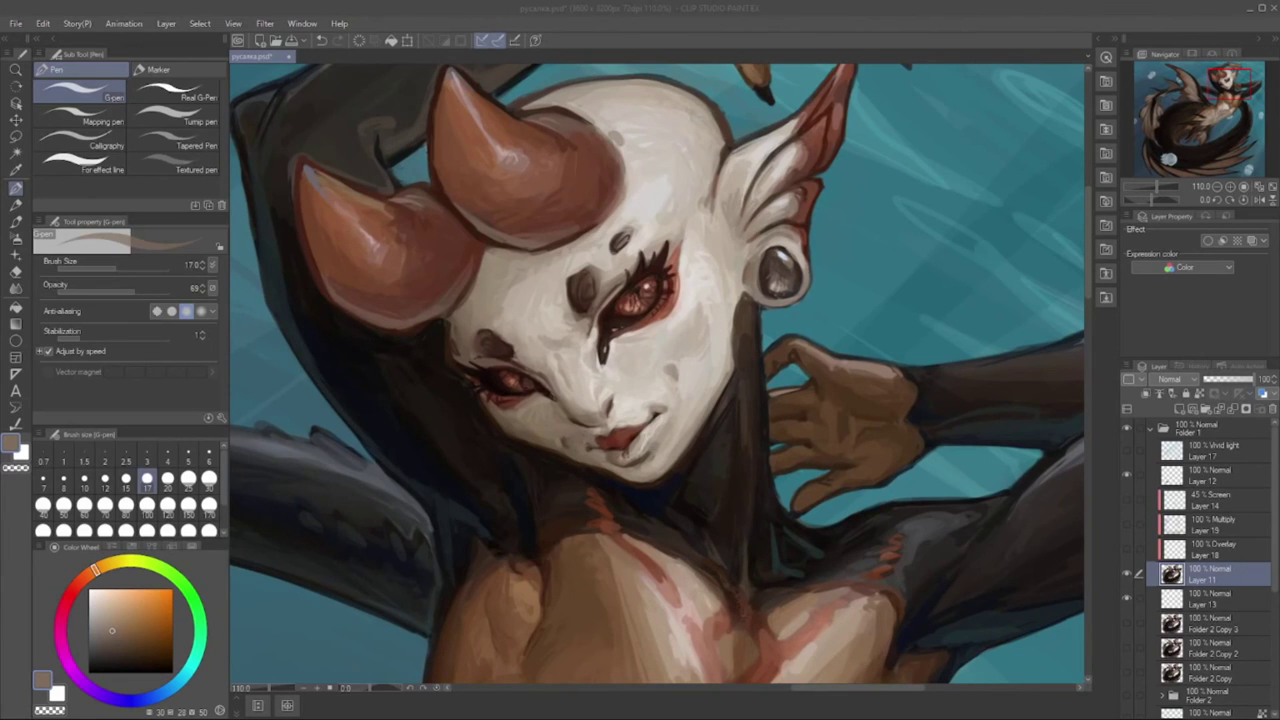
drag(640, 300, 685, 400)
alt+click(700, 395)
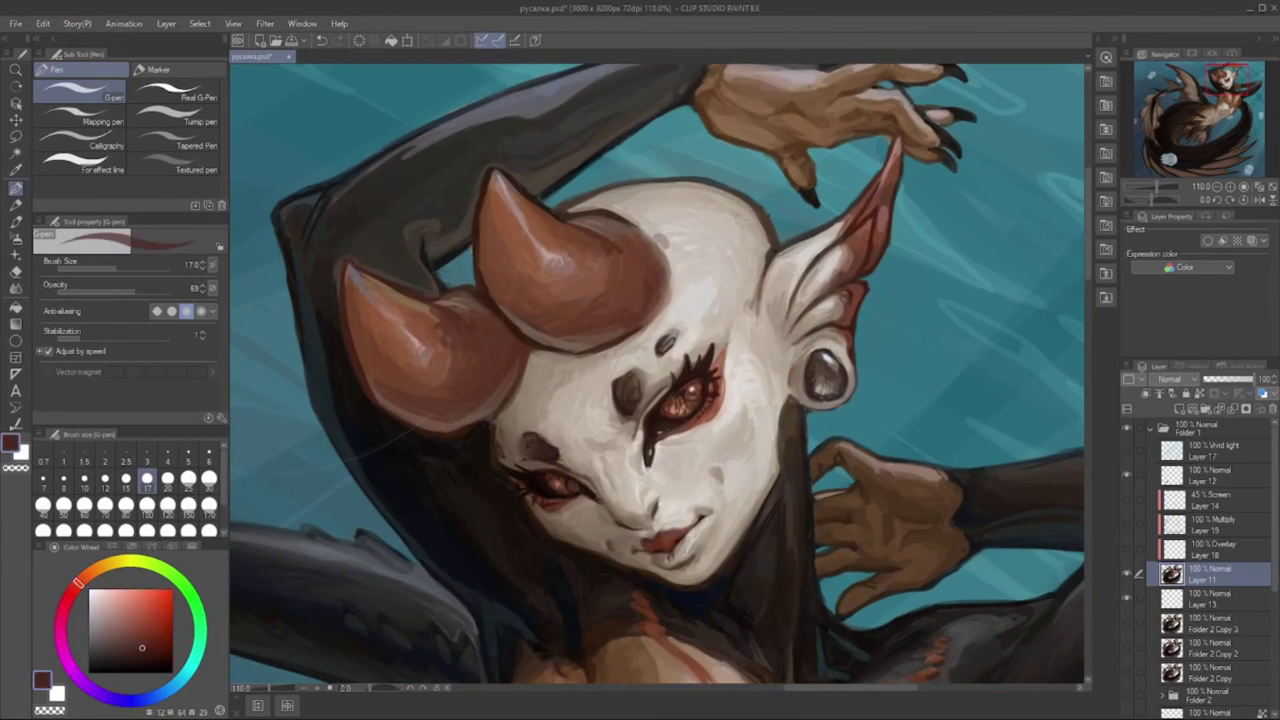
- Clean up the edges around the head and raised arm on Layer 11 with the Hard eraser at size 20 and weak anti-aliasing
key(e)
scroll(658, 374, up, 3)
click(171, 287)
scroll(658, 407, up, 1)
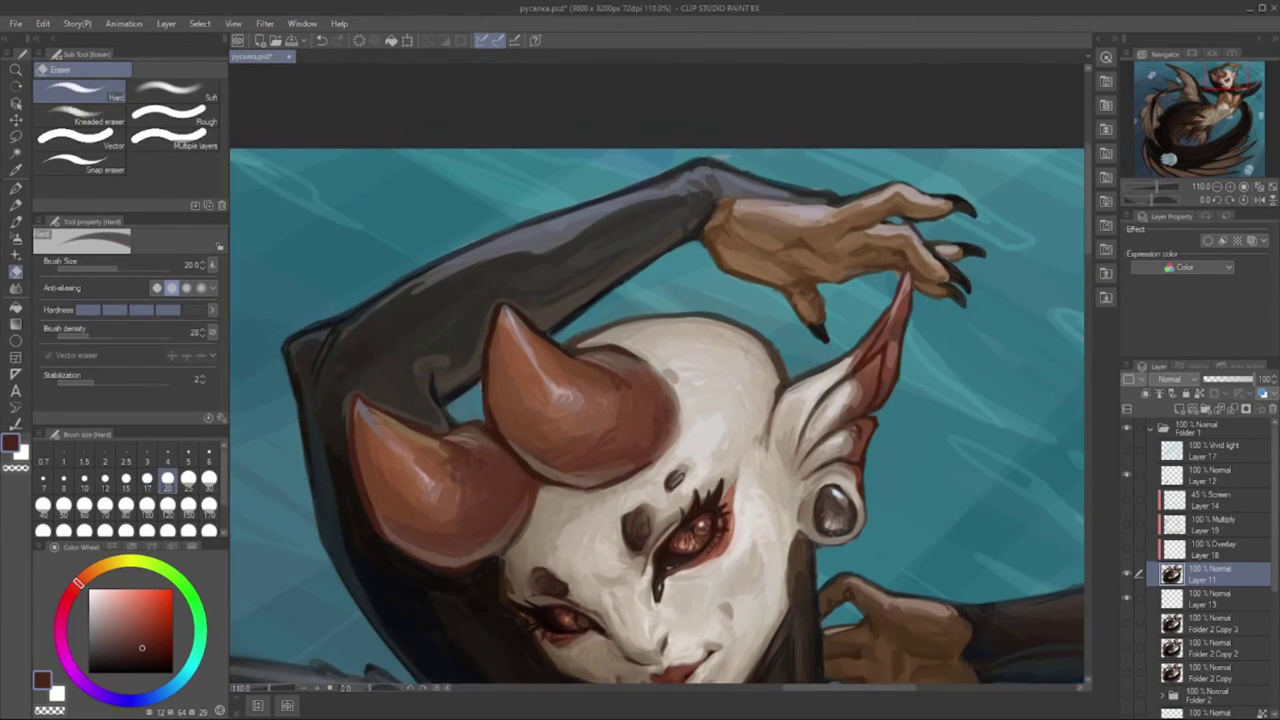
scroll(658, 400, up, 1)
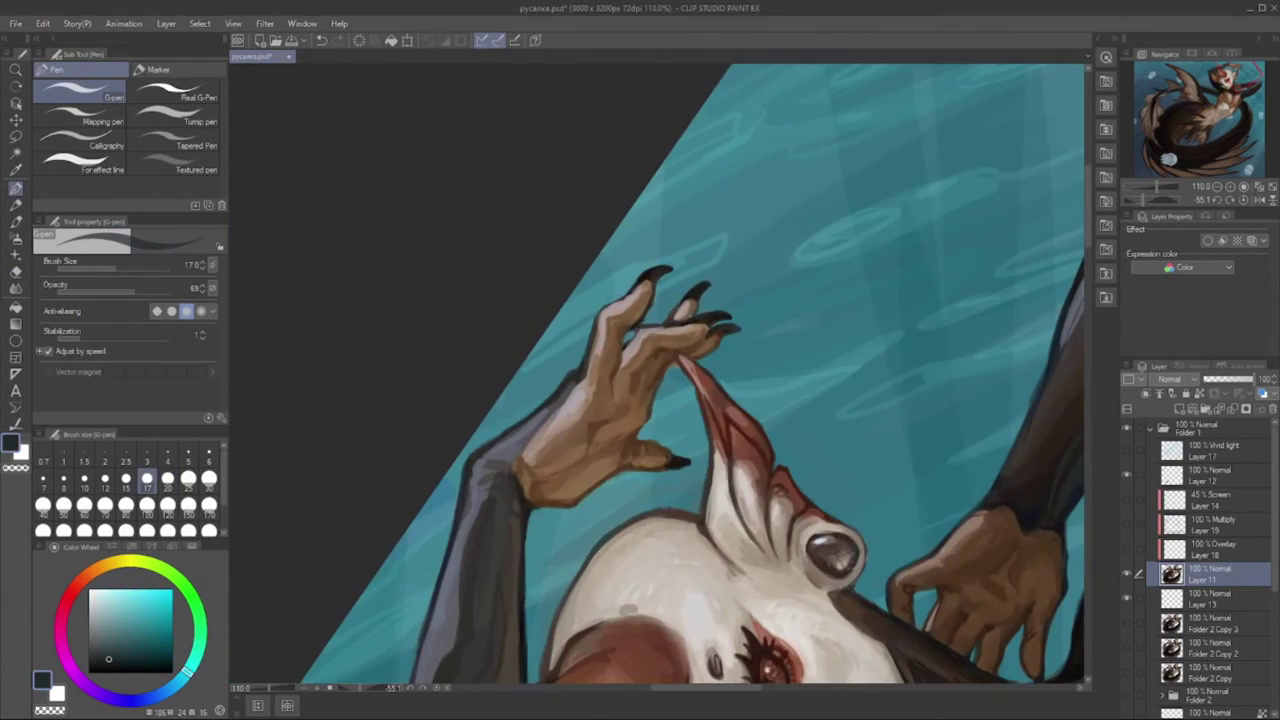
- Repaint the raised hand's palm and fingers on Layer 11 with sampled tan and brown tones using the G-pen at size 17
alt+click(585, 487)
drag(585, 487, 606, 580)
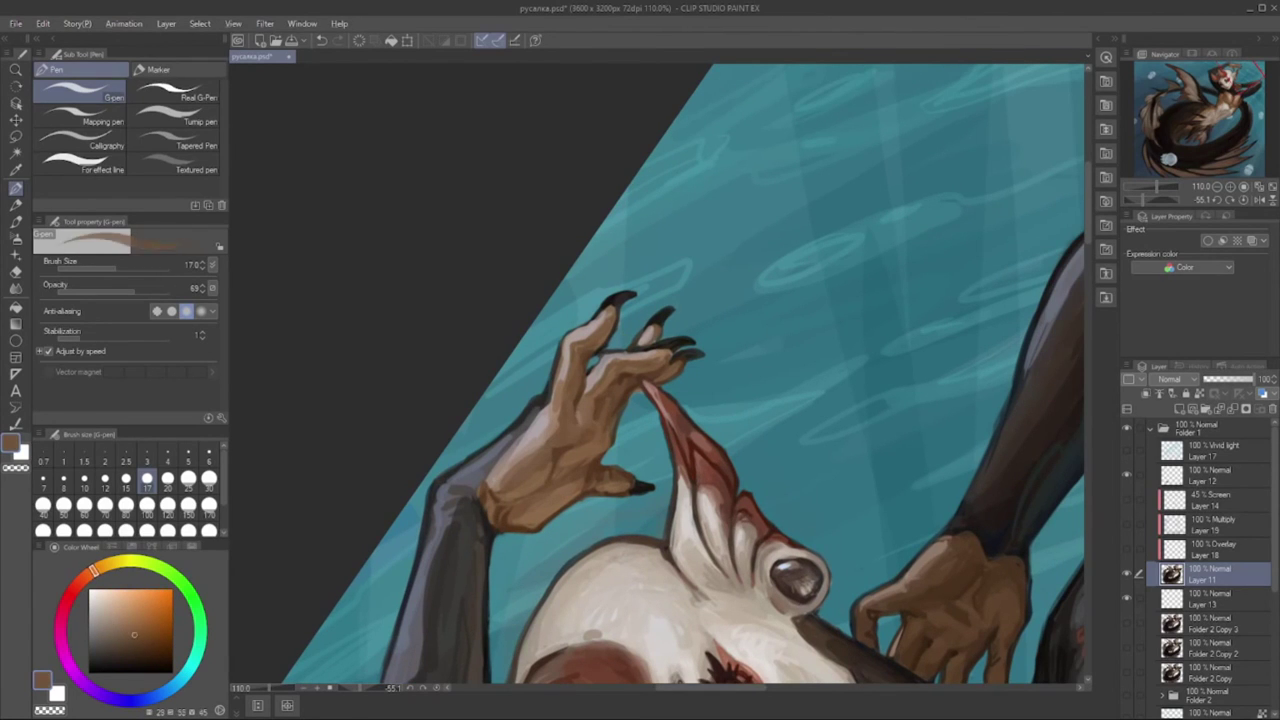
alt+click(631, 394)
alt+click(651, 341)
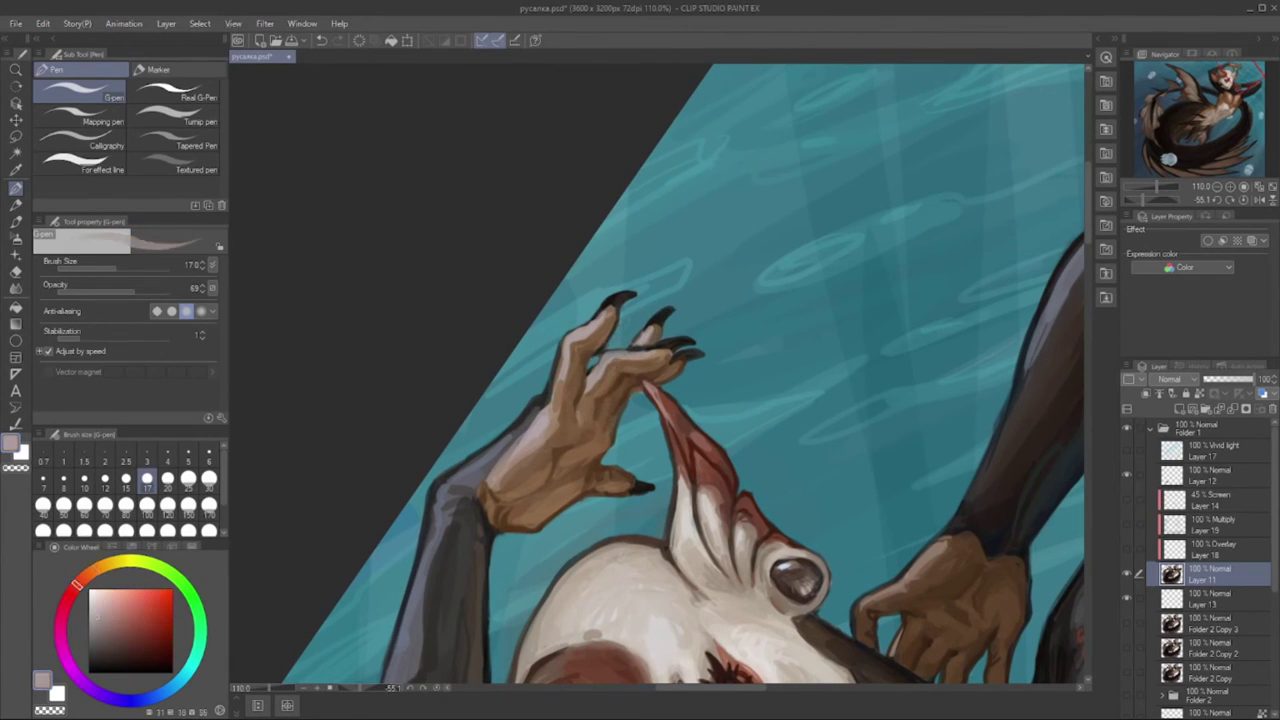
alt+click(603, 349)
alt+click(603, 349)
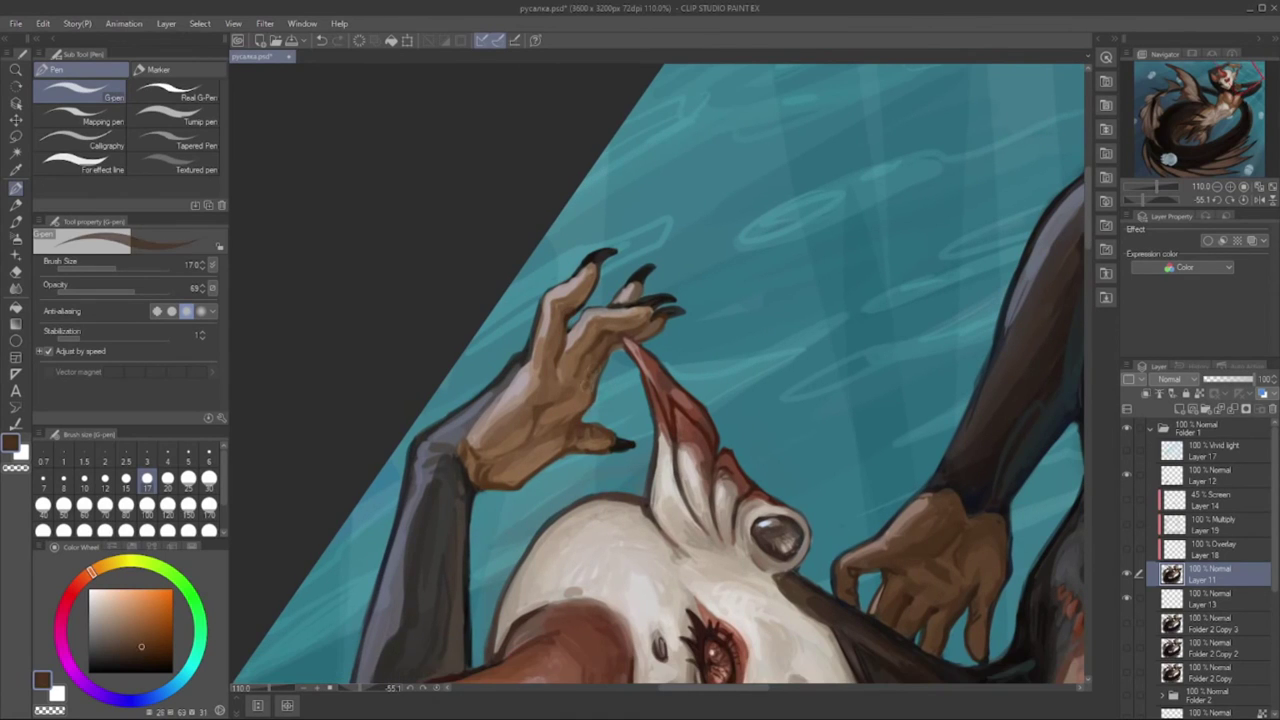
- Refine the raised hand's thumb with sampled brown and dark tones, and darken the neck edge below the earring on Layer 11
alt+click(587, 385)
alt+click(587, 385)
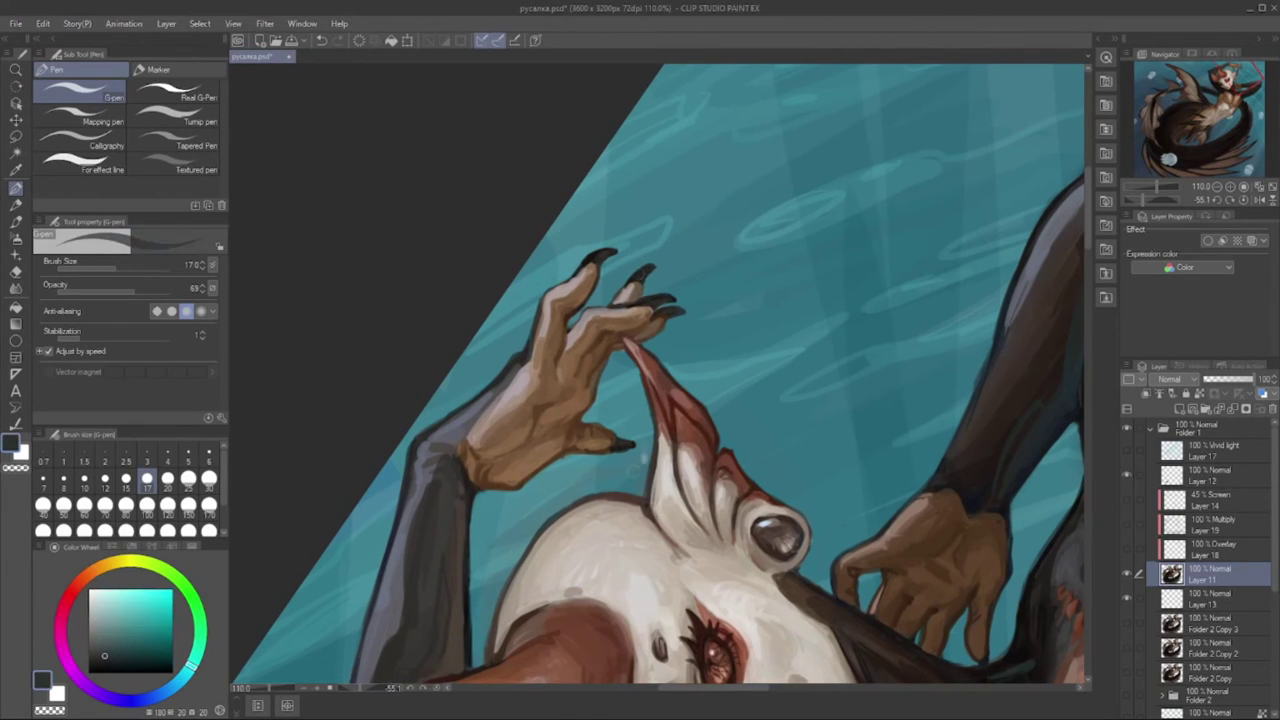
alt+click(602, 435)
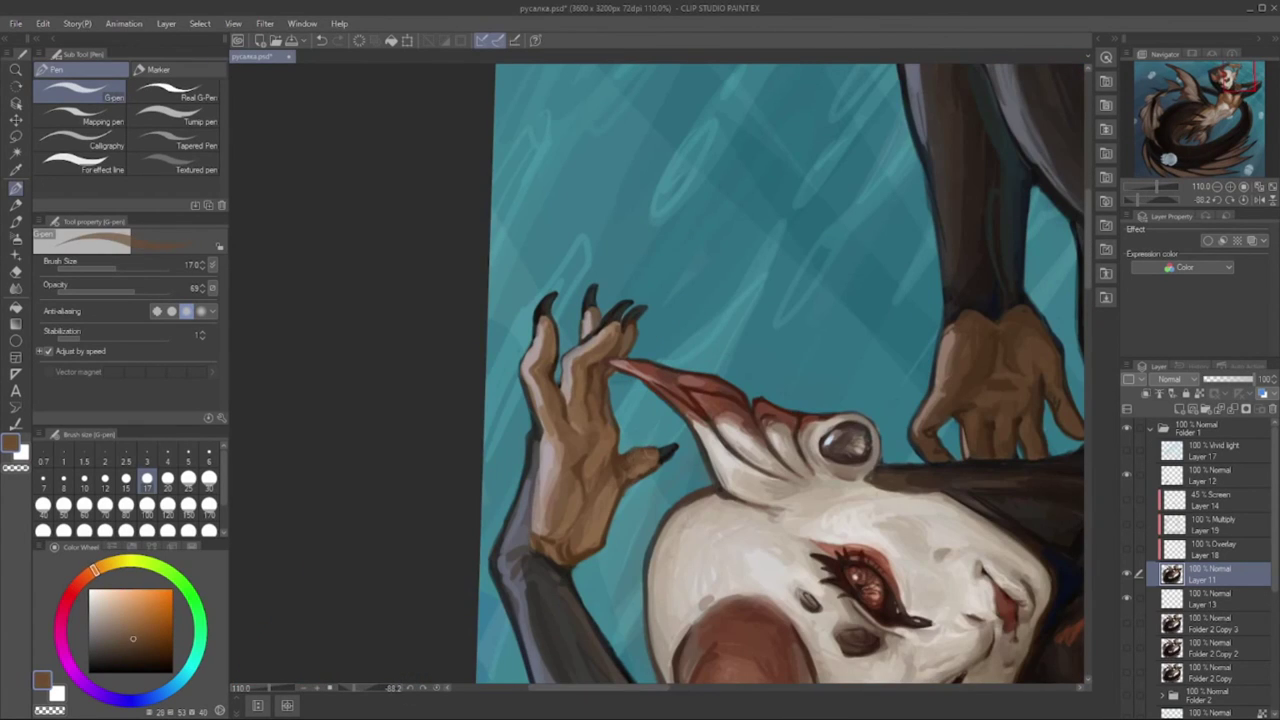
alt+click(628, 462)
alt+click(628, 462)
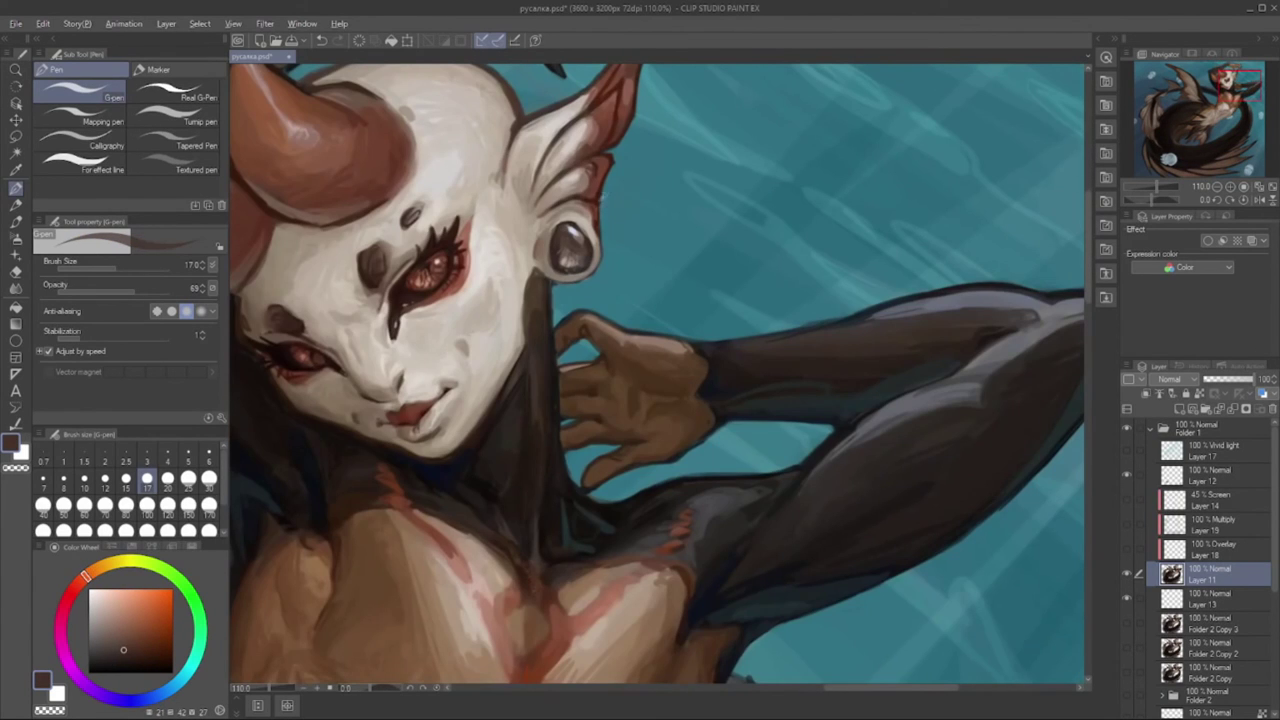
alt+click(548, 300)
drag(538, 266, 551, 312)
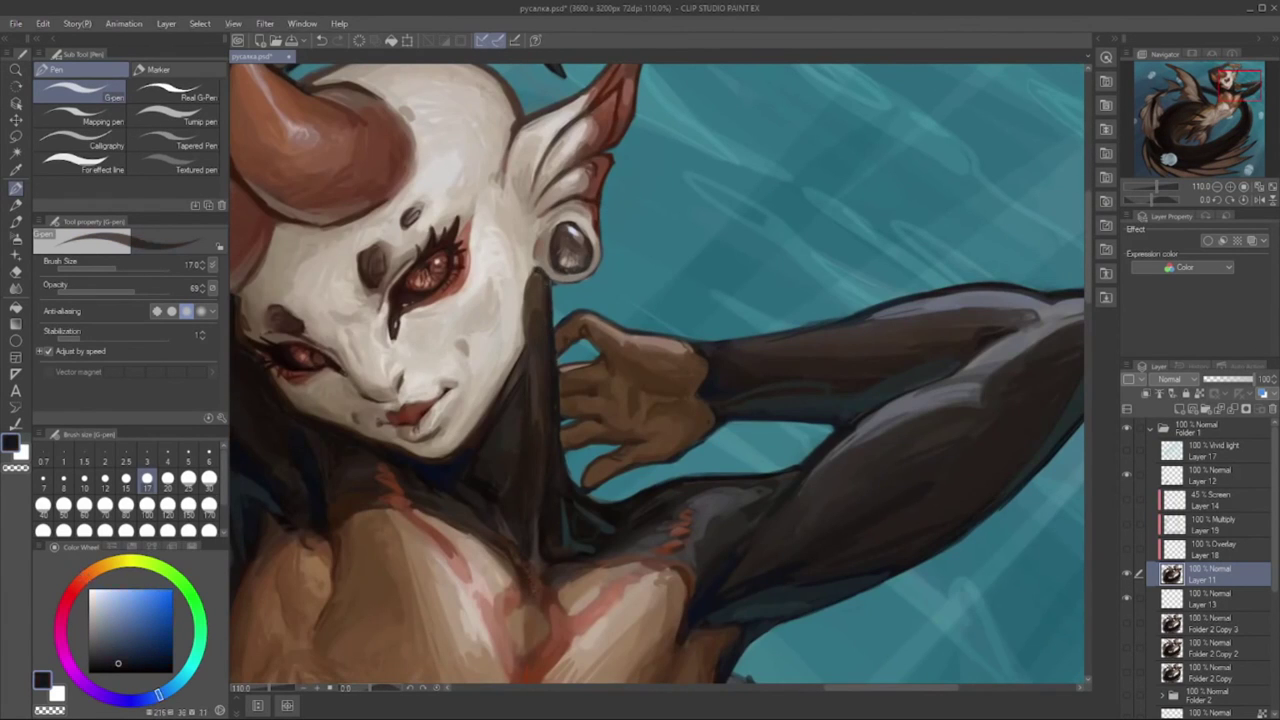
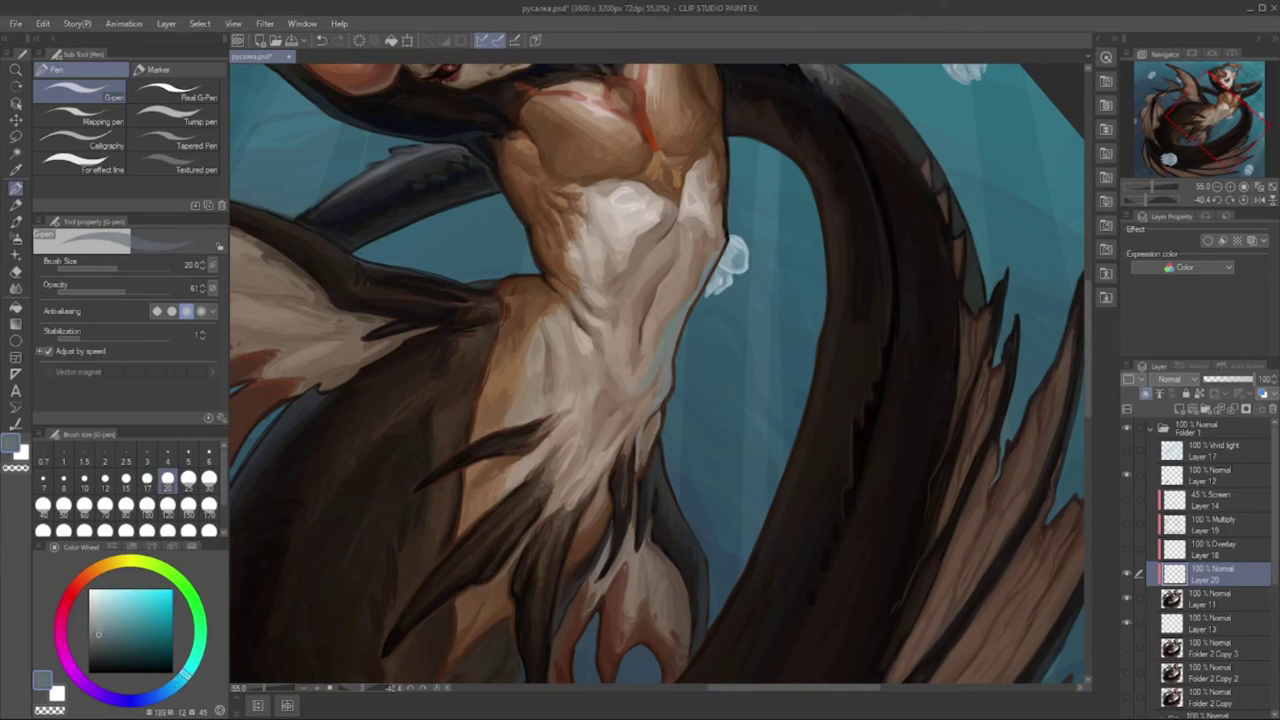
- Shade the inner curve of the tail on clipped Layer 20 with grey-blue and sampled dark brown using the G-pen at size 30
click(98, 642)
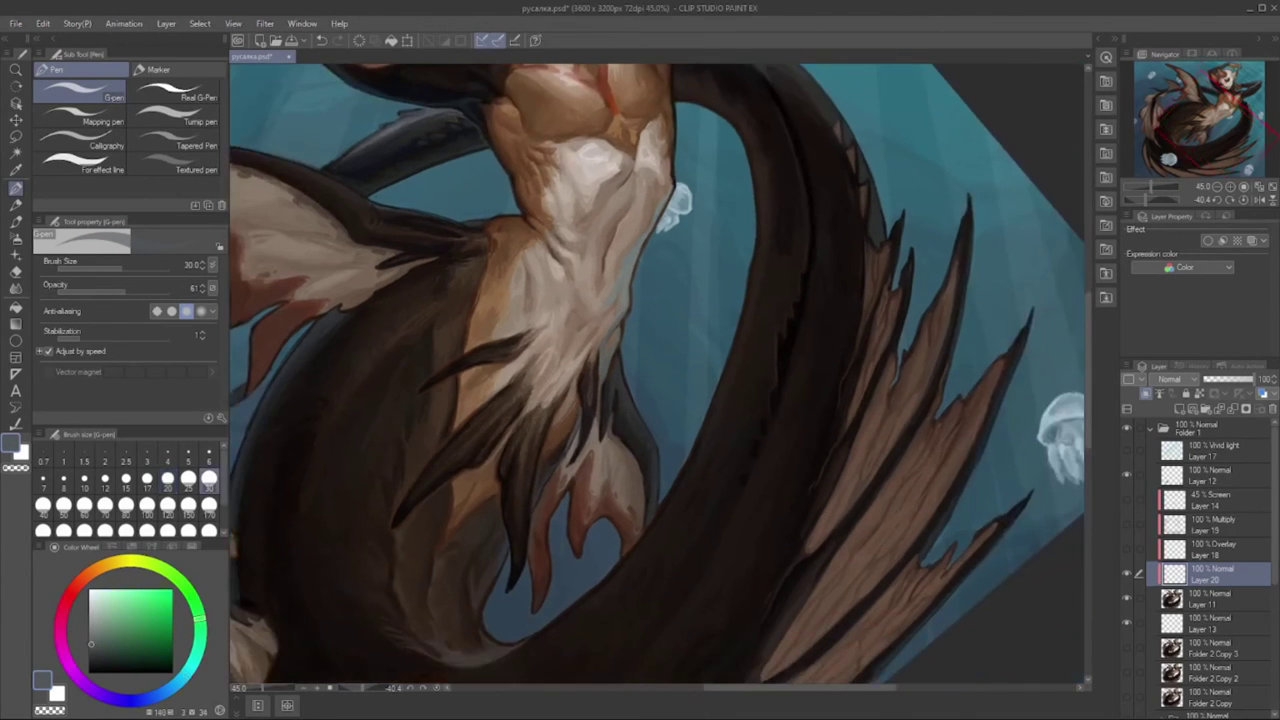
alt+click(510, 540)
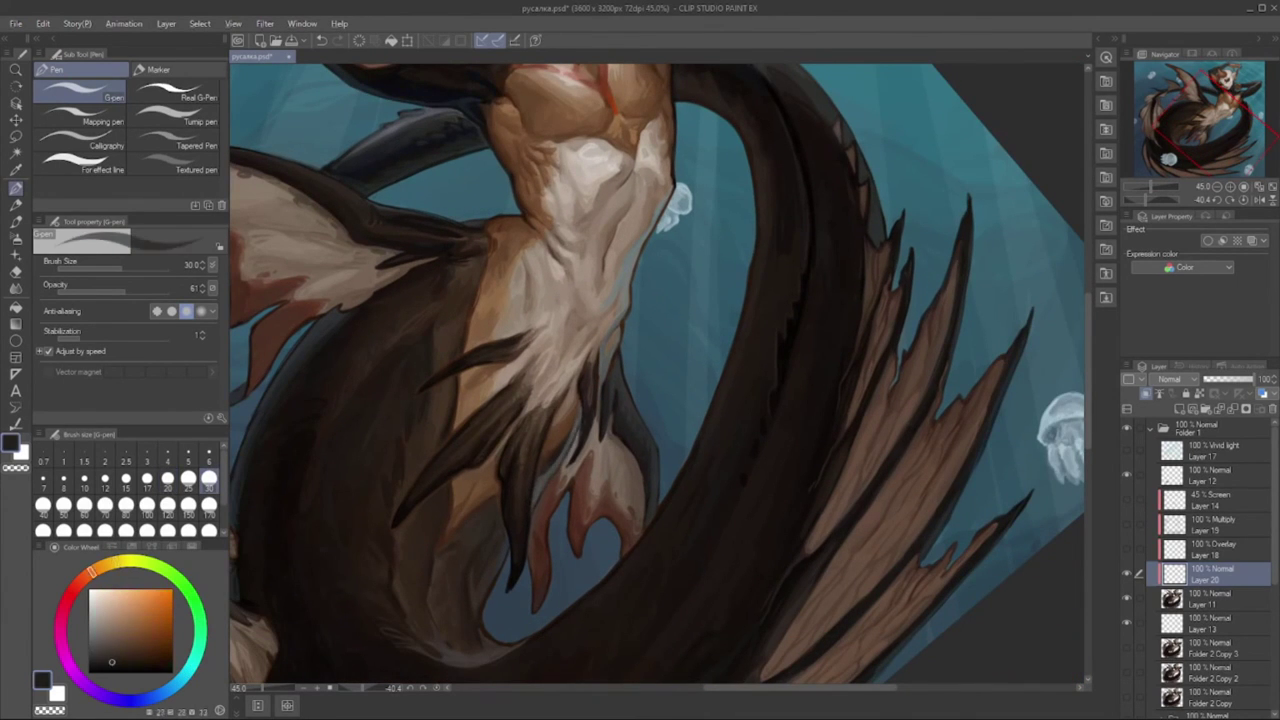
drag(508, 646, 555, 556)
alt+click(555, 556)
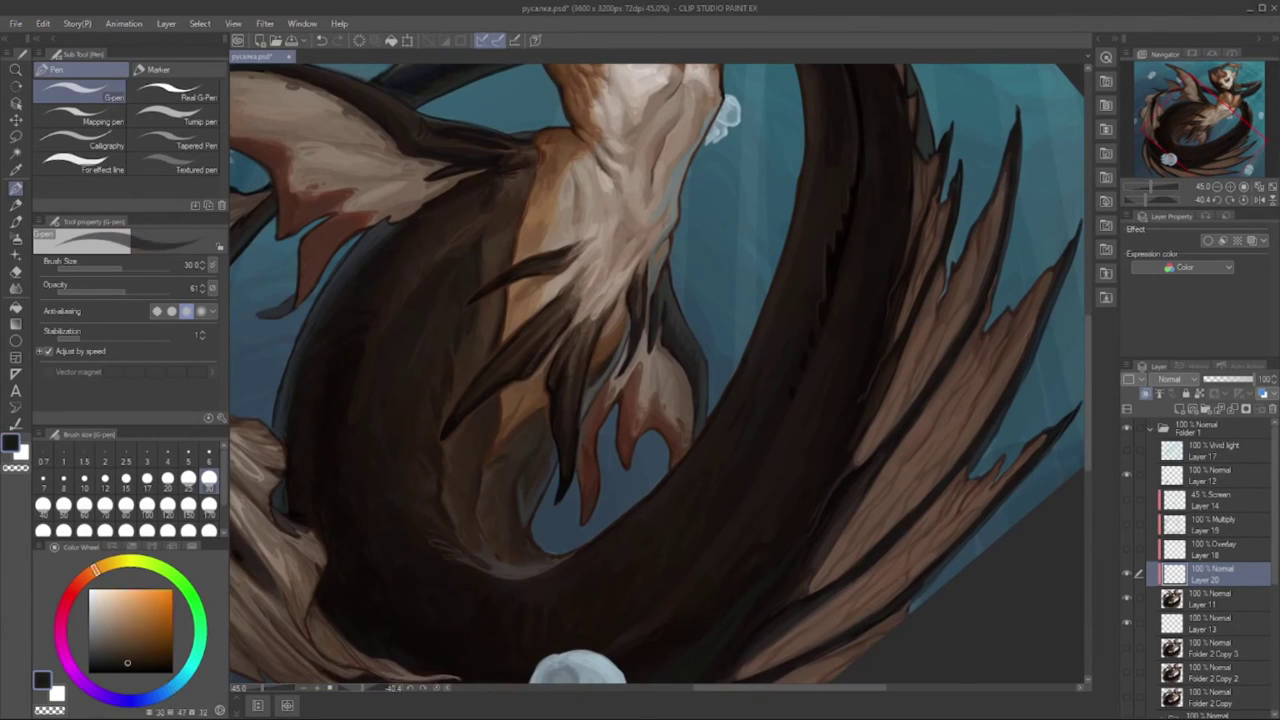
alt+click(510, 571)
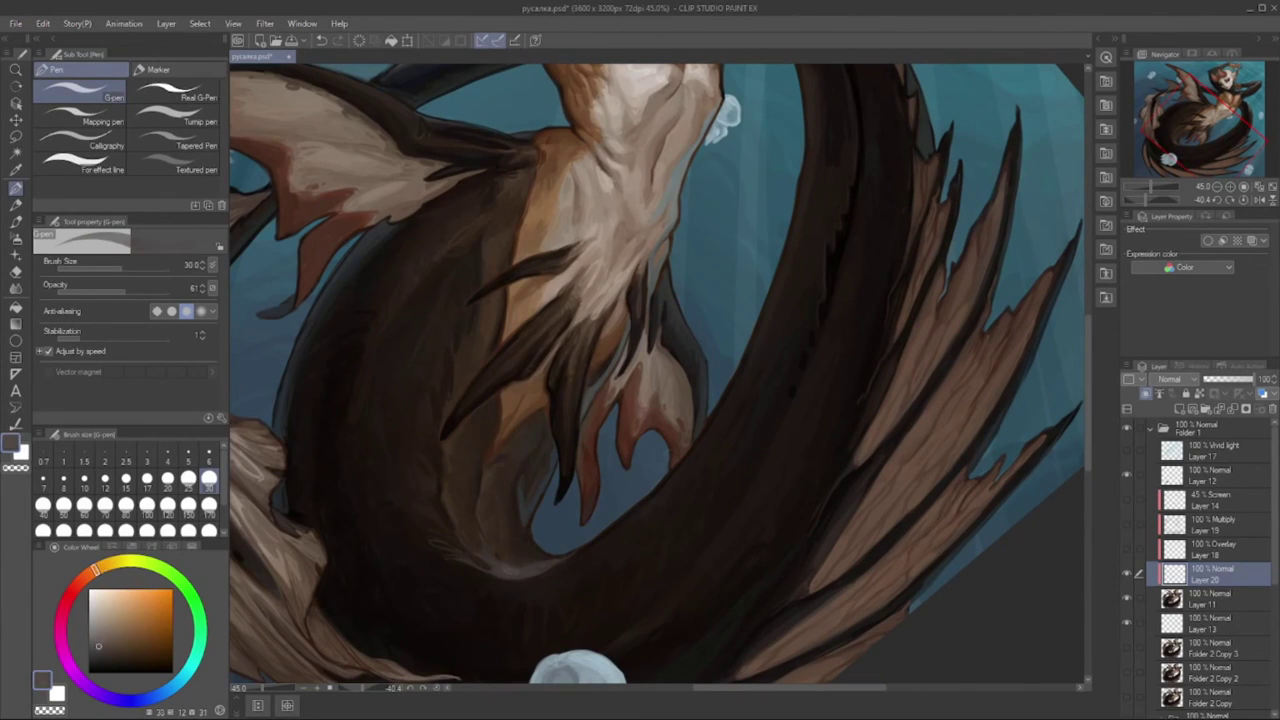
scroll(620, 460, down, 2)
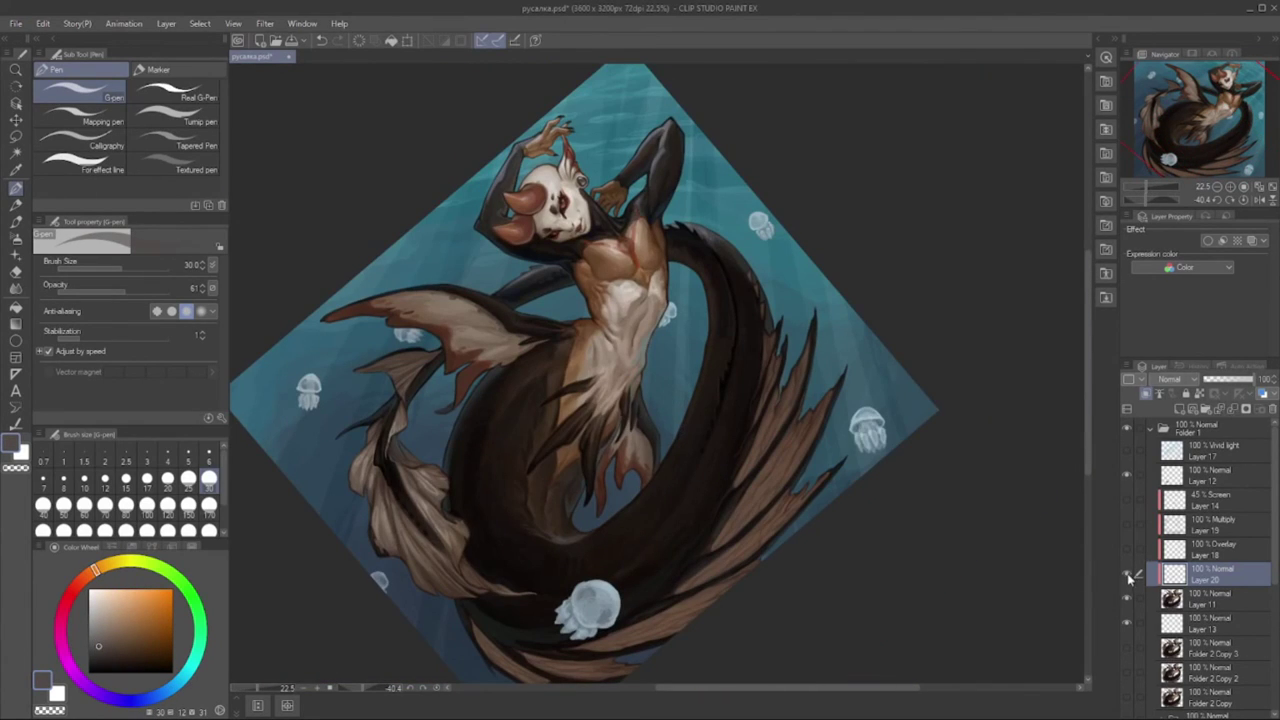
- Soften the torso shading on clipped Layer 20 with sampled grey-blue at size 30 and sampled brown at size 70 using the G-pen
scroll(700, 305, up, 2)
scroll(600, 380, up, 1)
alt+click(600, 382)
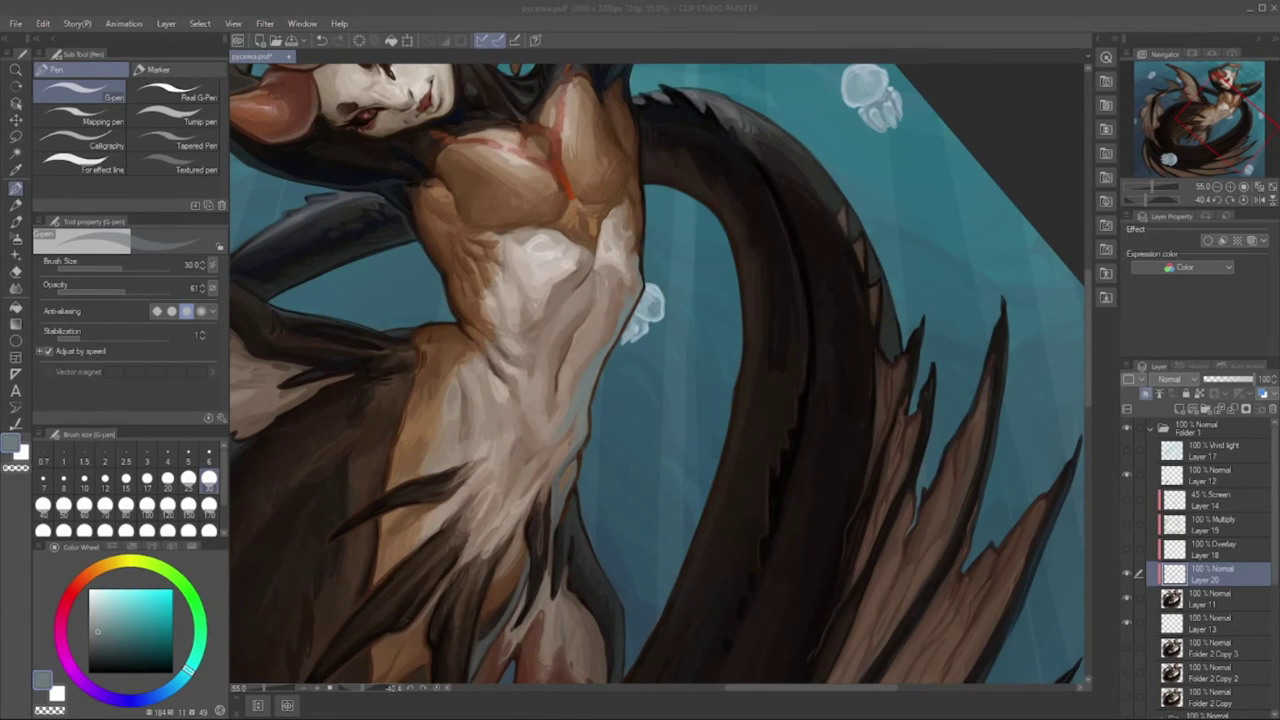
alt+click(470, 220)
click(105, 505)
scroll(485, 525, down, 1)
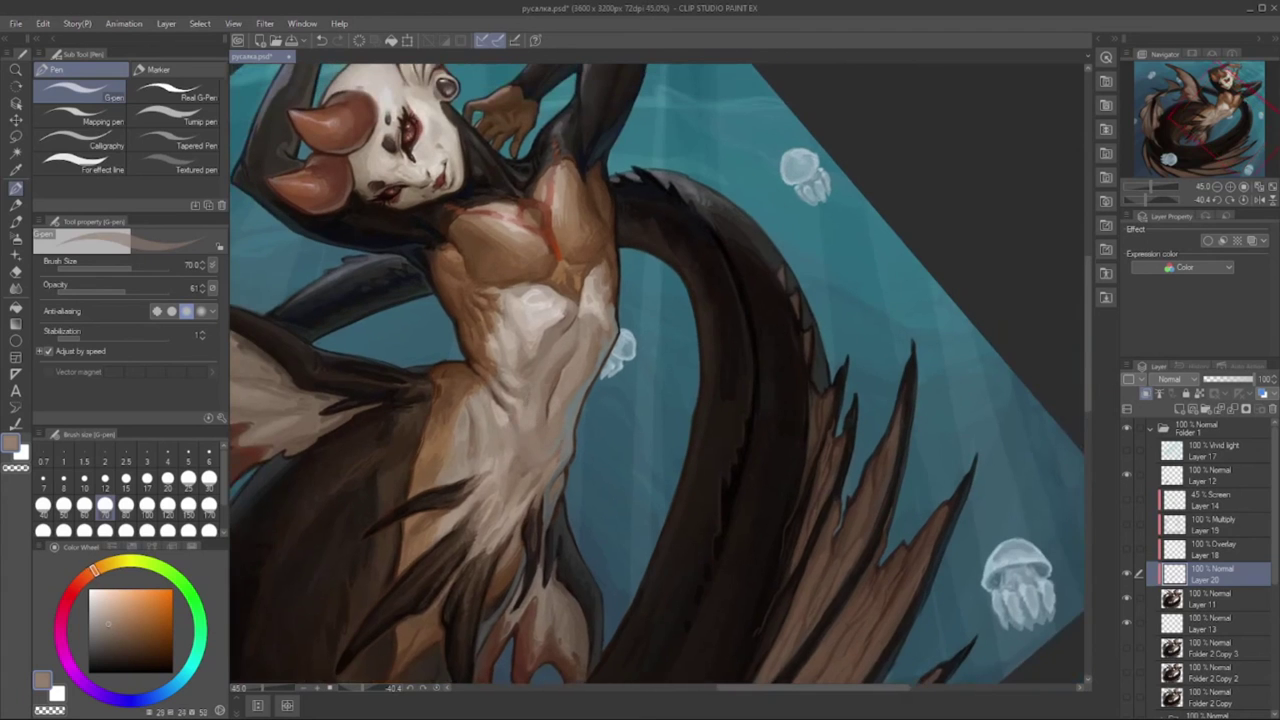
drag(529, 368, 537, 344)
scroll(532, 340, down, 2)
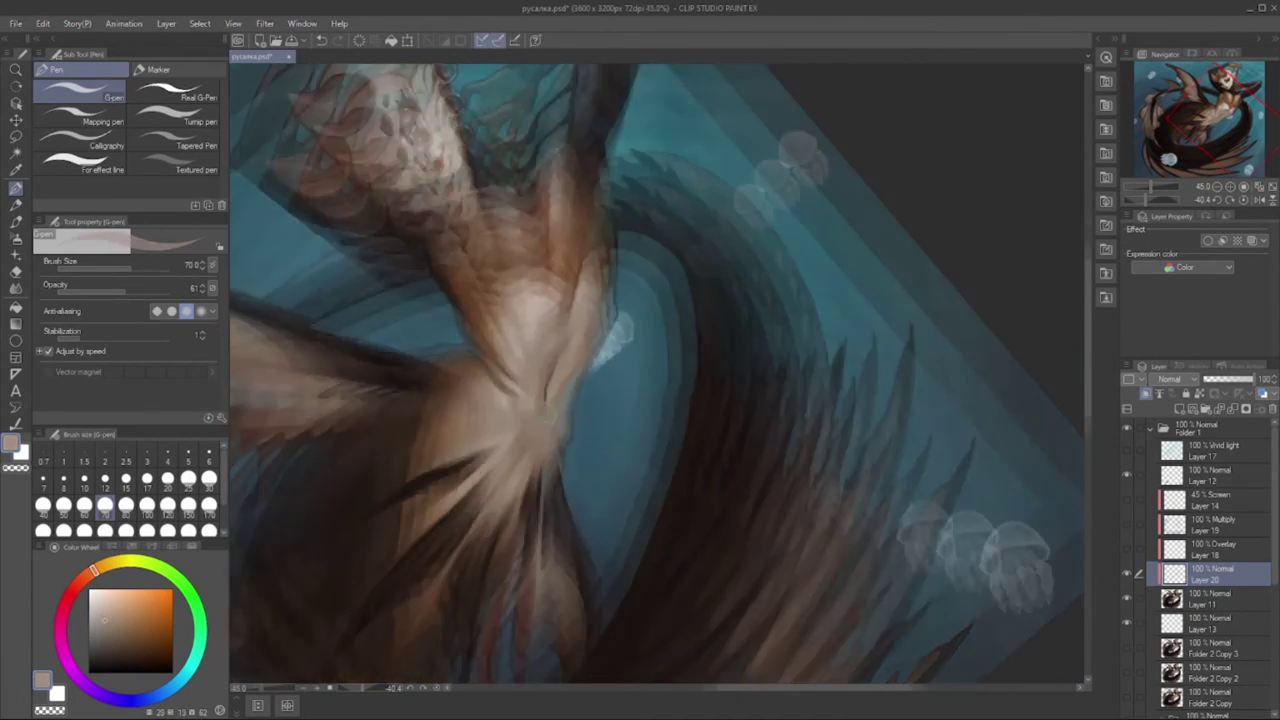
- Refine the belly and waist shading on clipped Layer 20 with beige and brown tones at G-pen sizes 40 and 30
key([)
key([)
key([)
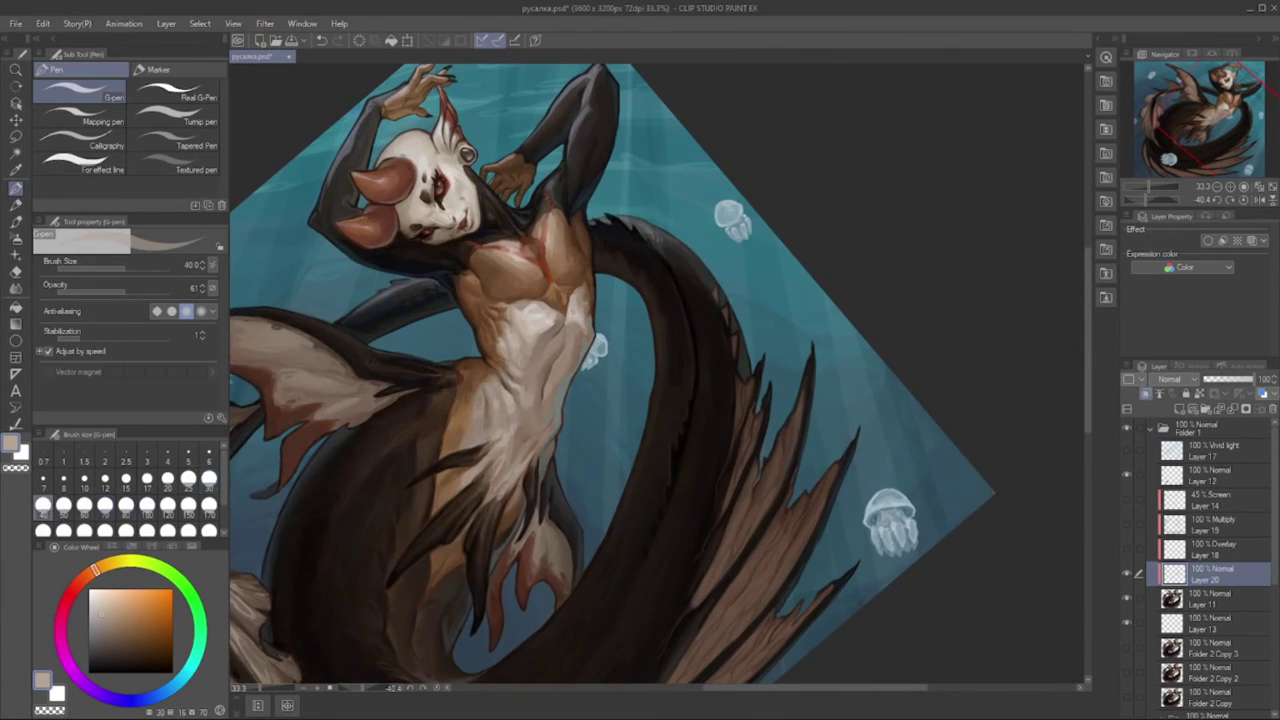
mouse_move(515, 432)
mouse_down()
mouse_move(477, 466)
mouse_move(471, 447)
mouse_up()
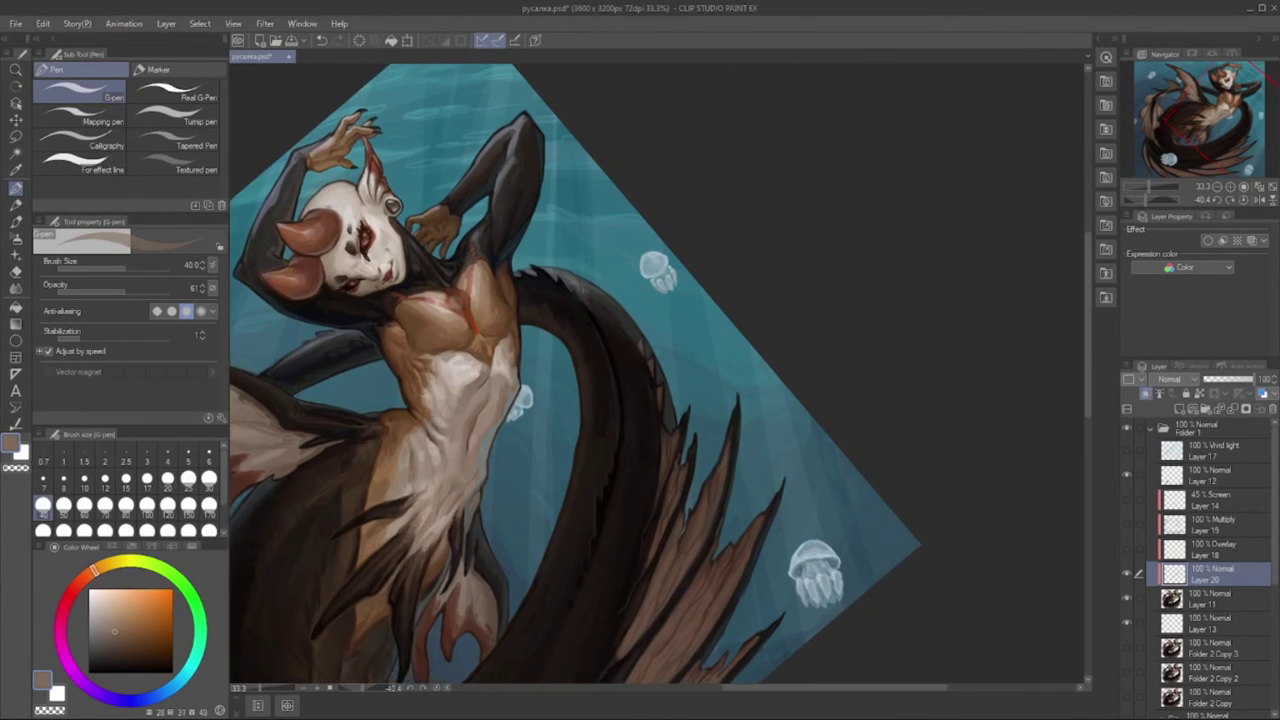
key([)
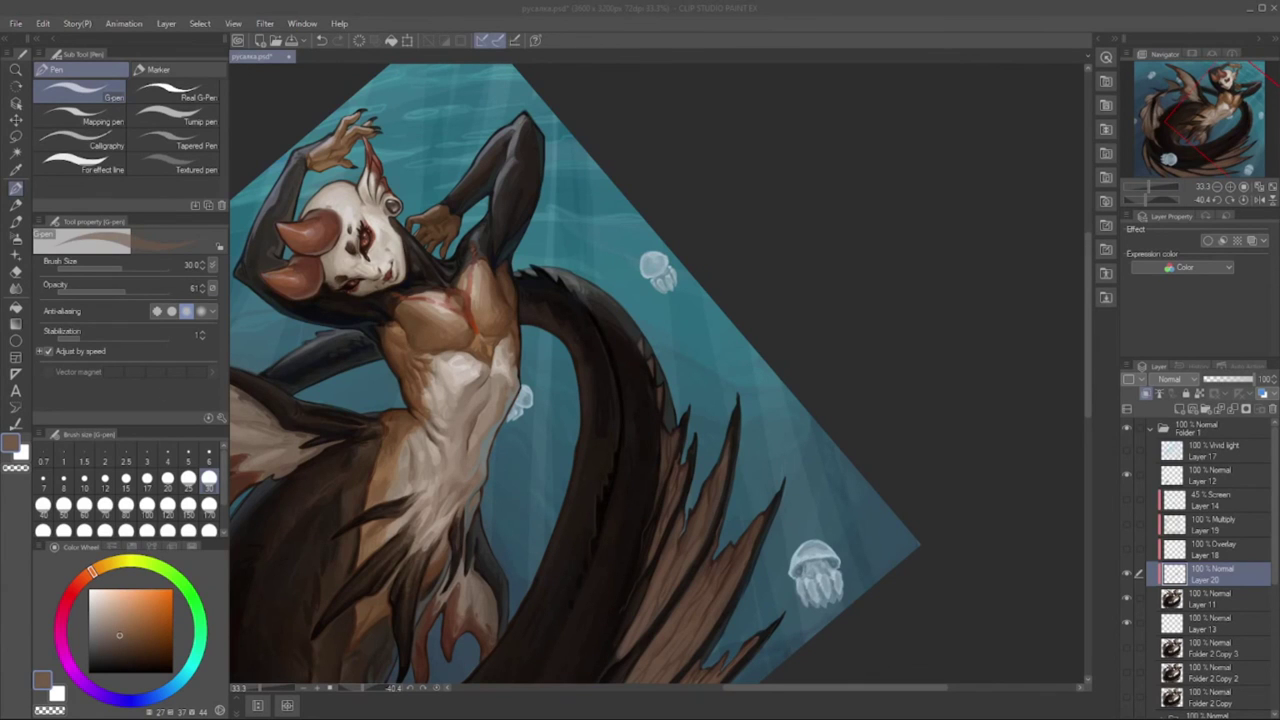
drag(480, 450, 515, 373)
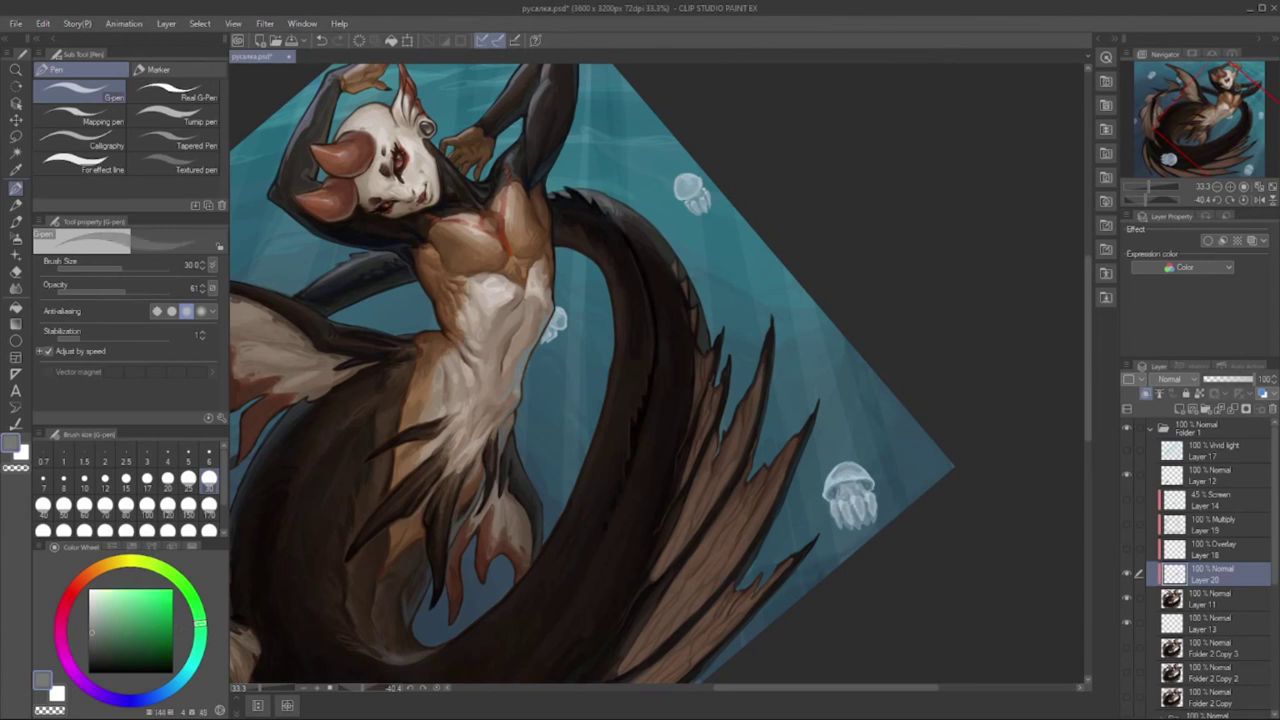
- Shade the inner curve of the tail on Layer 20 with dark blue and sampled dark brown, reducing the G-pen to size 25
scroll(476, 353, up, 1)
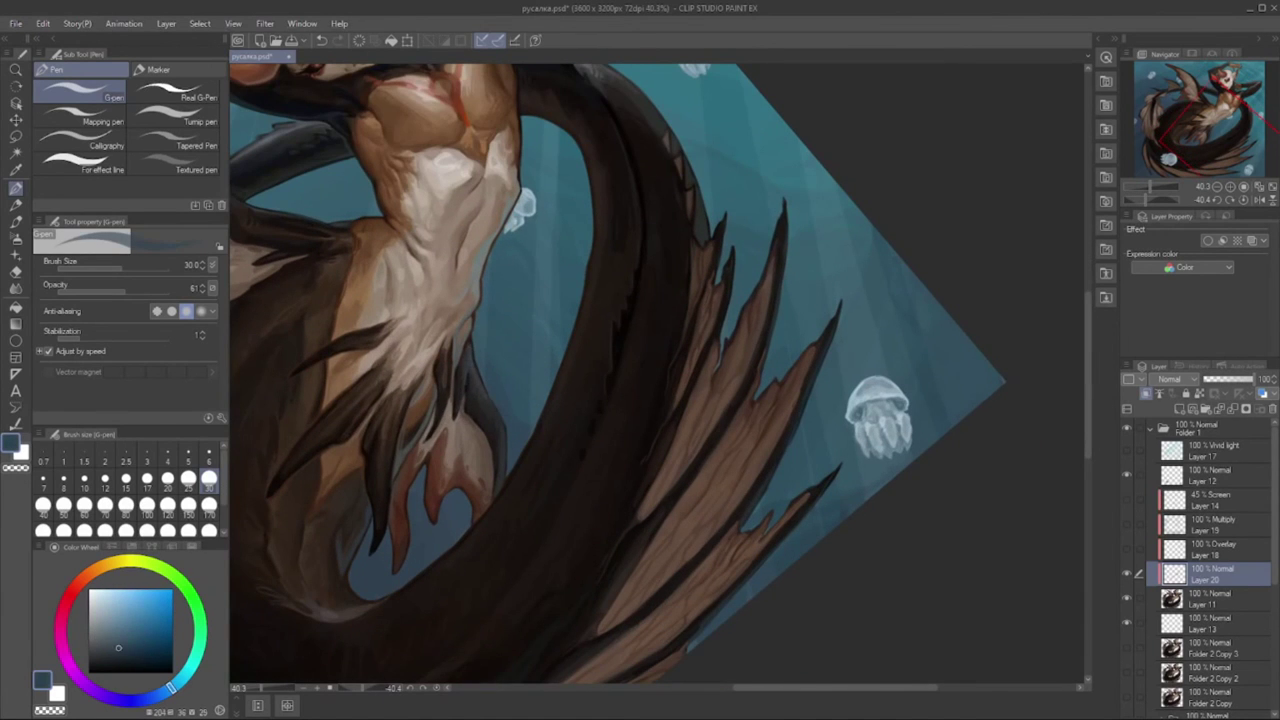
alt+click(513, 470)
key([)
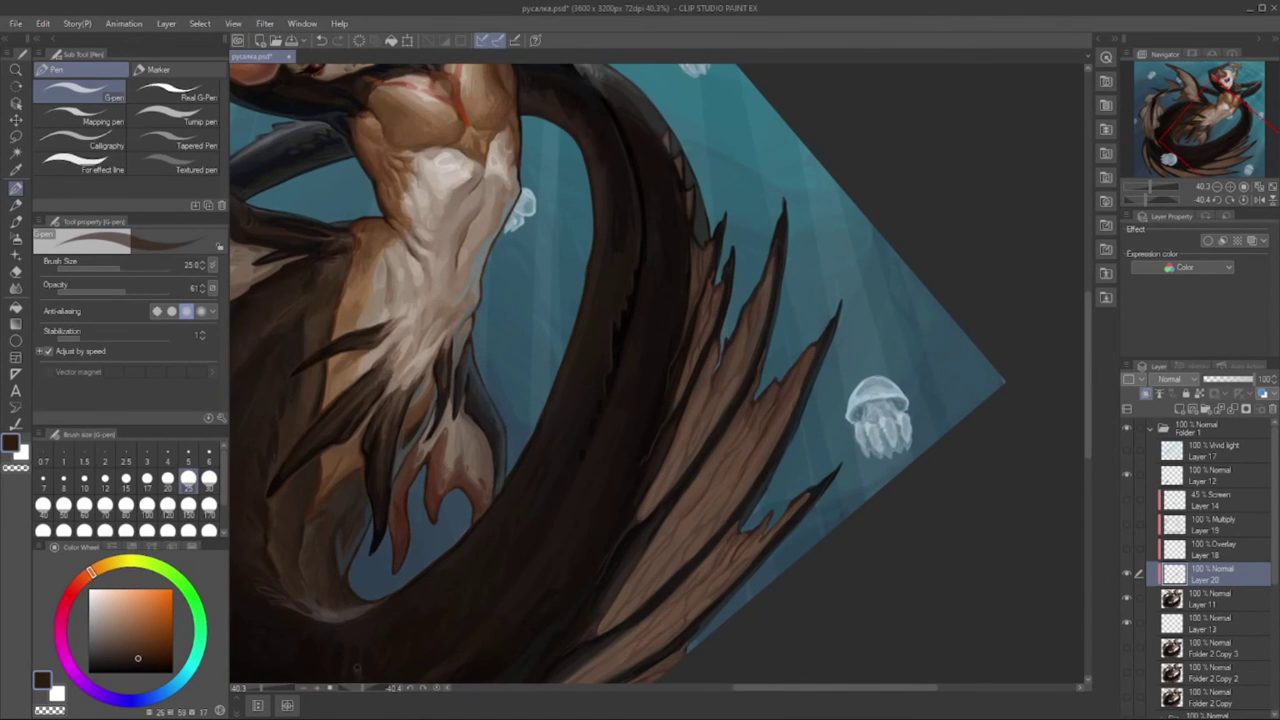
key(ctrl+0)
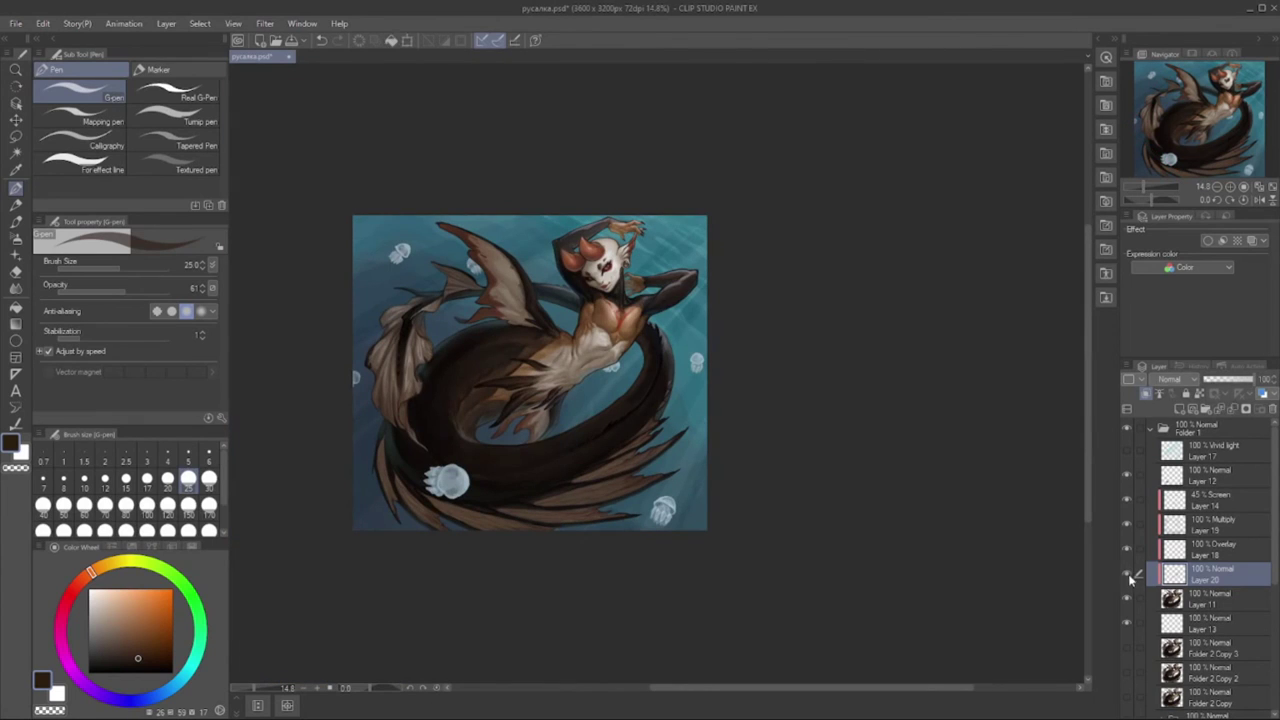
- Add two clipped Soft light layers above Layer 14 and tint the figure with the Soft airbrush, starting at size 700 in brown
click(1200, 499)
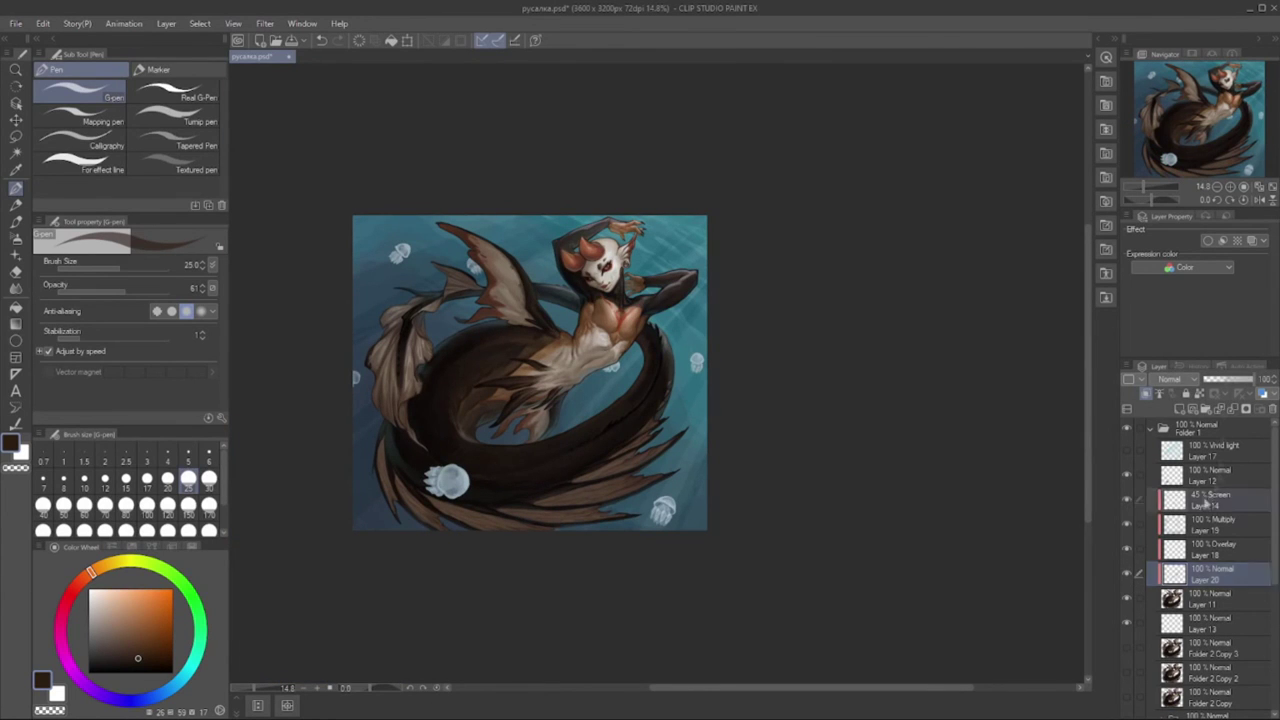
key(ctrl+shift+n)
key(b)
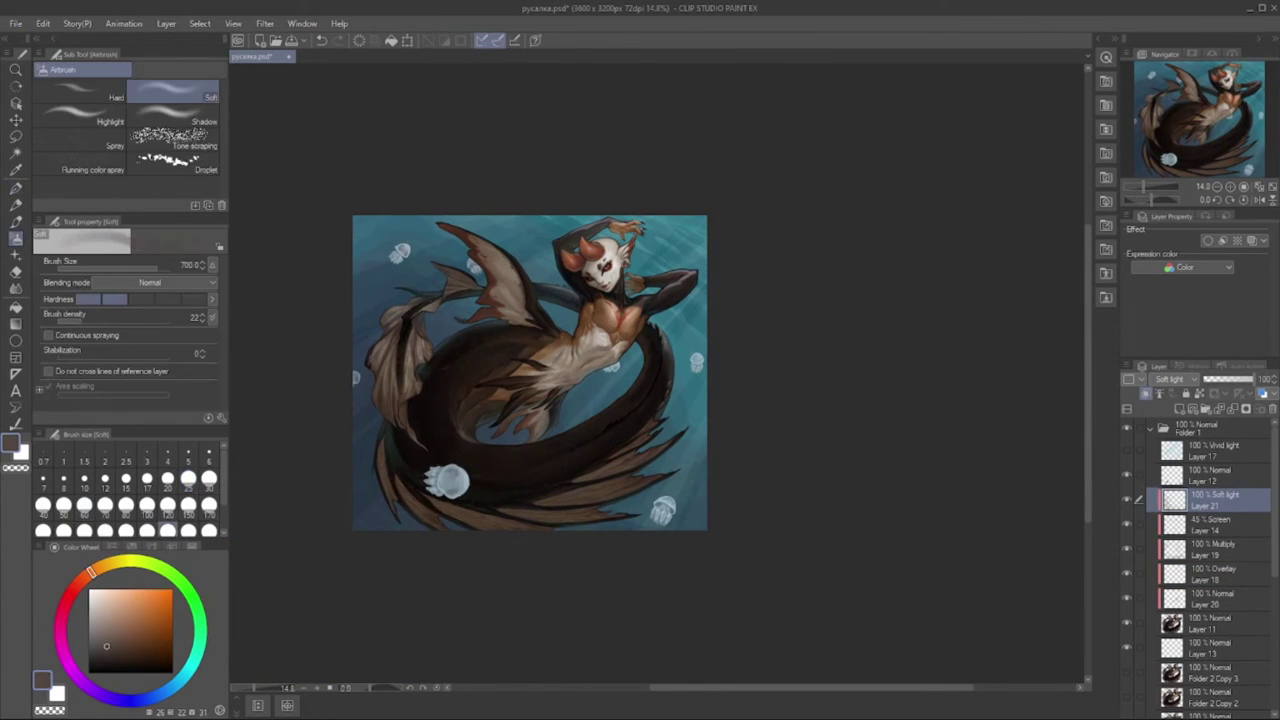
drag(503, 265, 481, 426)
alt+click(481, 422)
key(ctrl+shift+n)
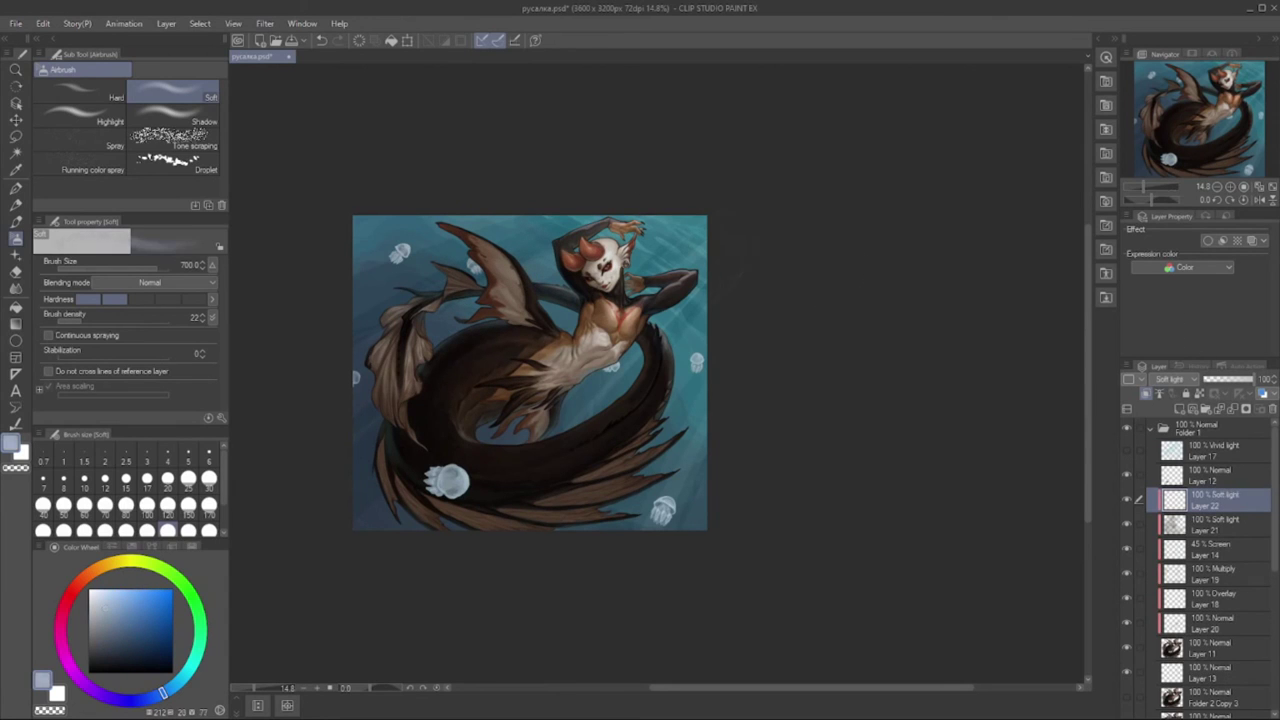
click(64, 530)
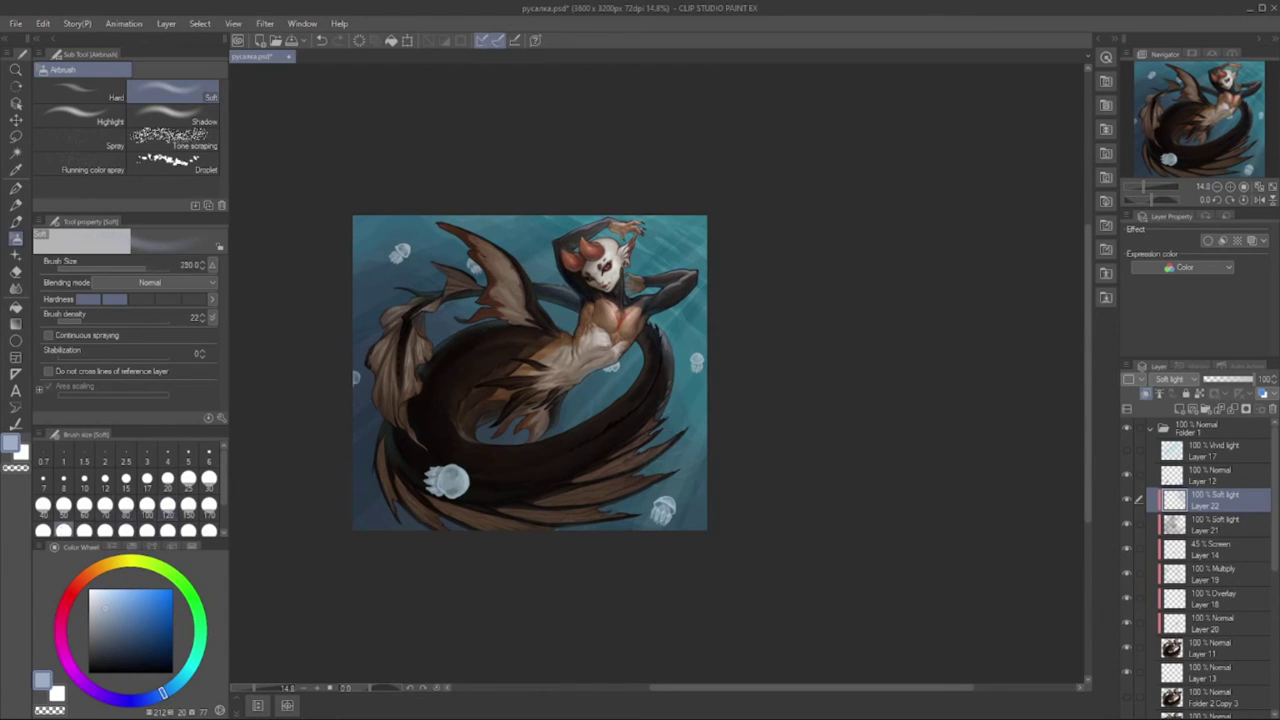
- Paint pale blue rim highlights along the arms and tail on Overlay Layer 18 with the G-pen at sizes 25 and 30
click(1210, 598)
scroll(644, 356, up, 3)
key(p)
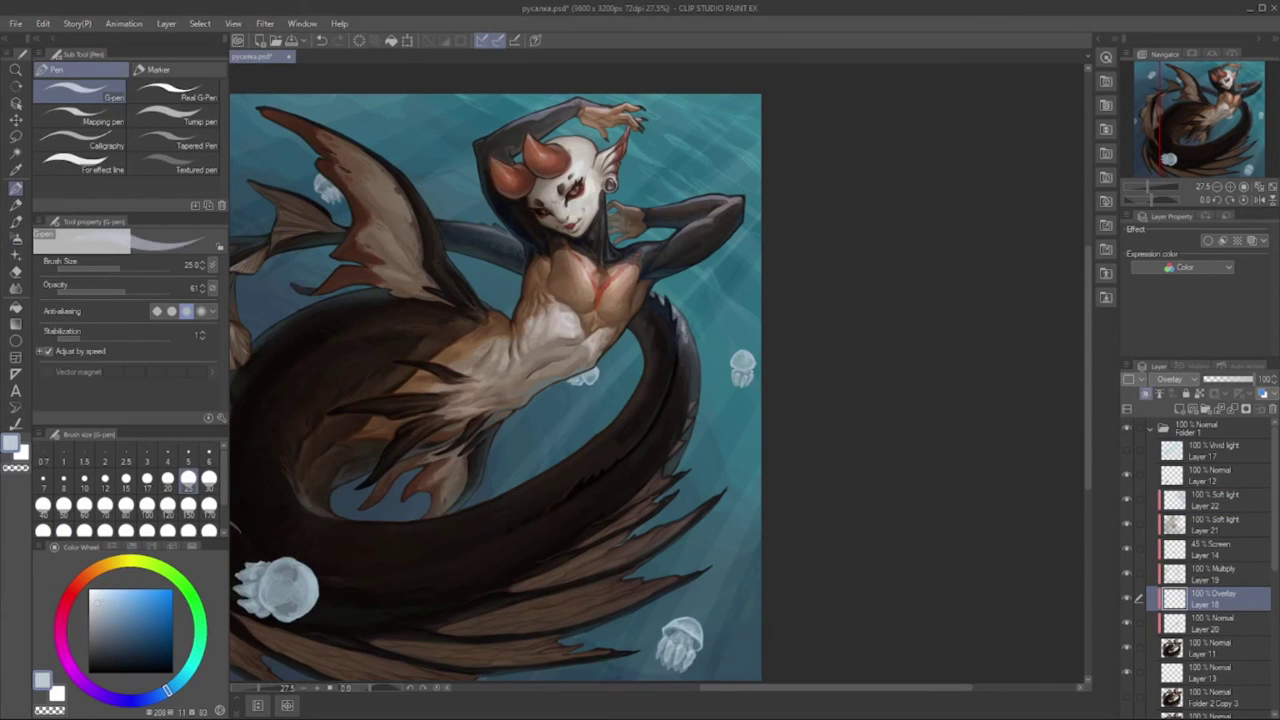
drag(374, 690, 352, 690)
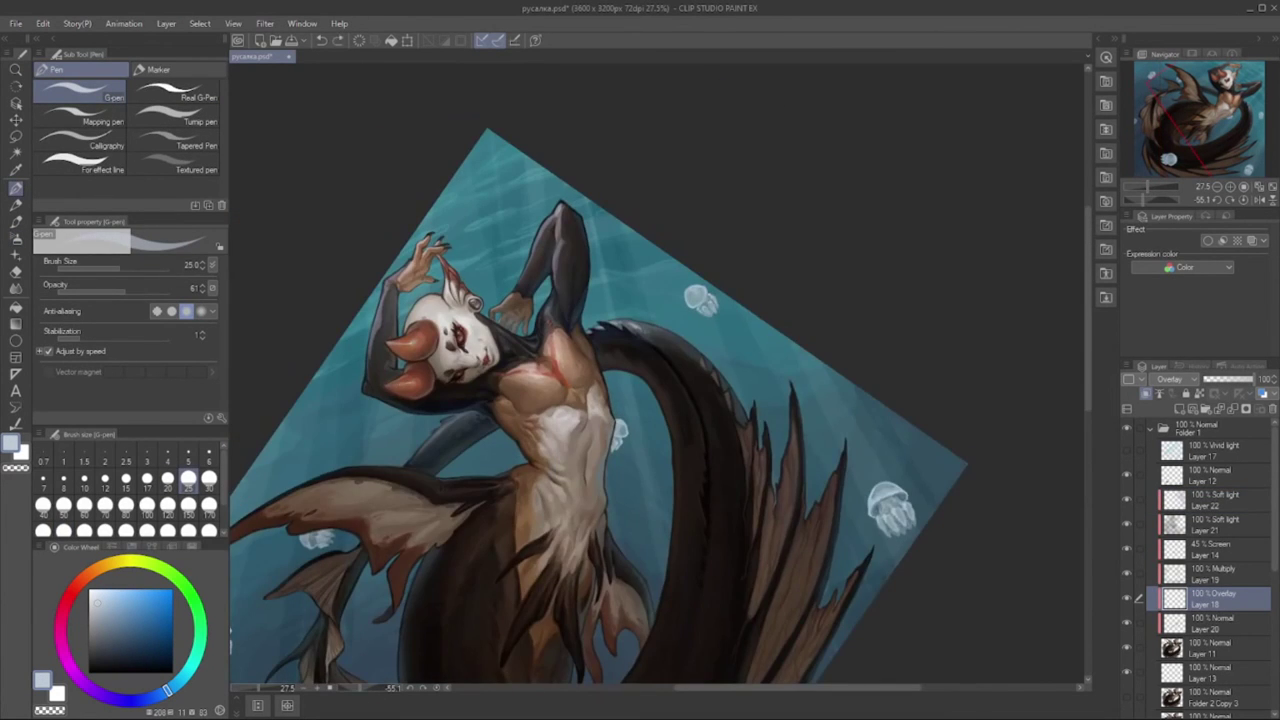
scroll(458, 329, up, 3)
scroll(367, 507, down, 2)
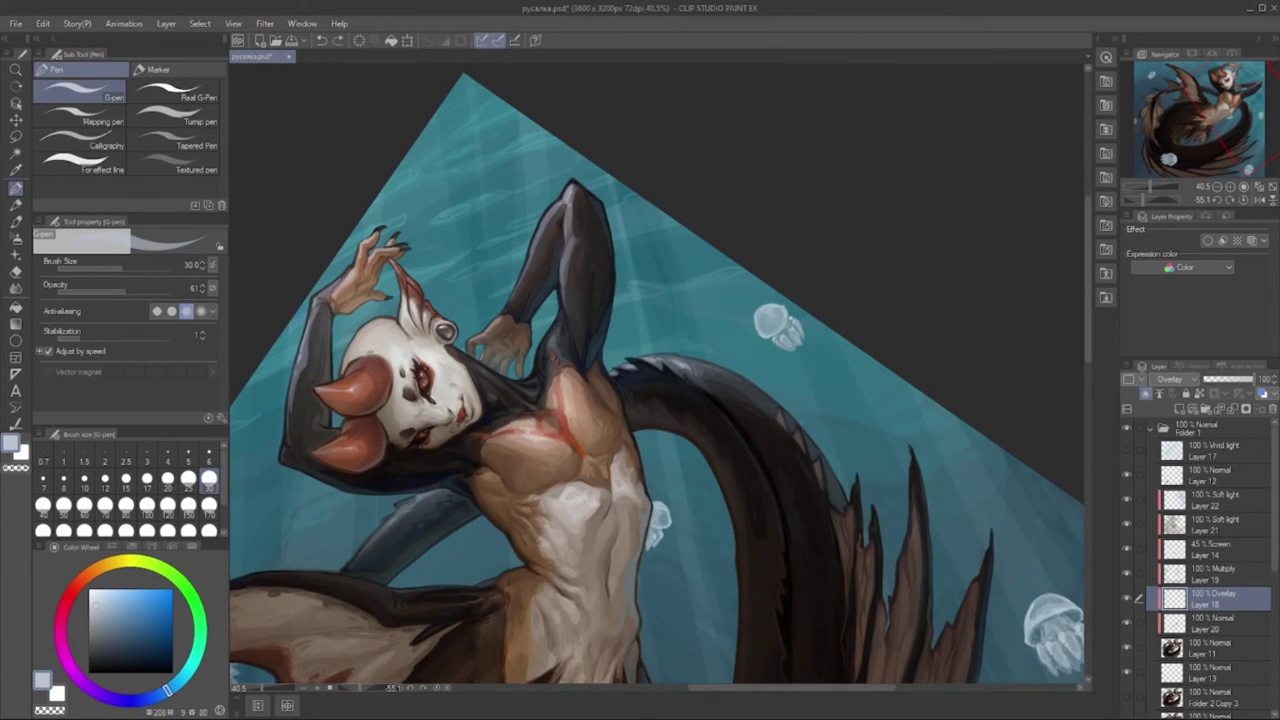
drag(363, 690, 345, 690)
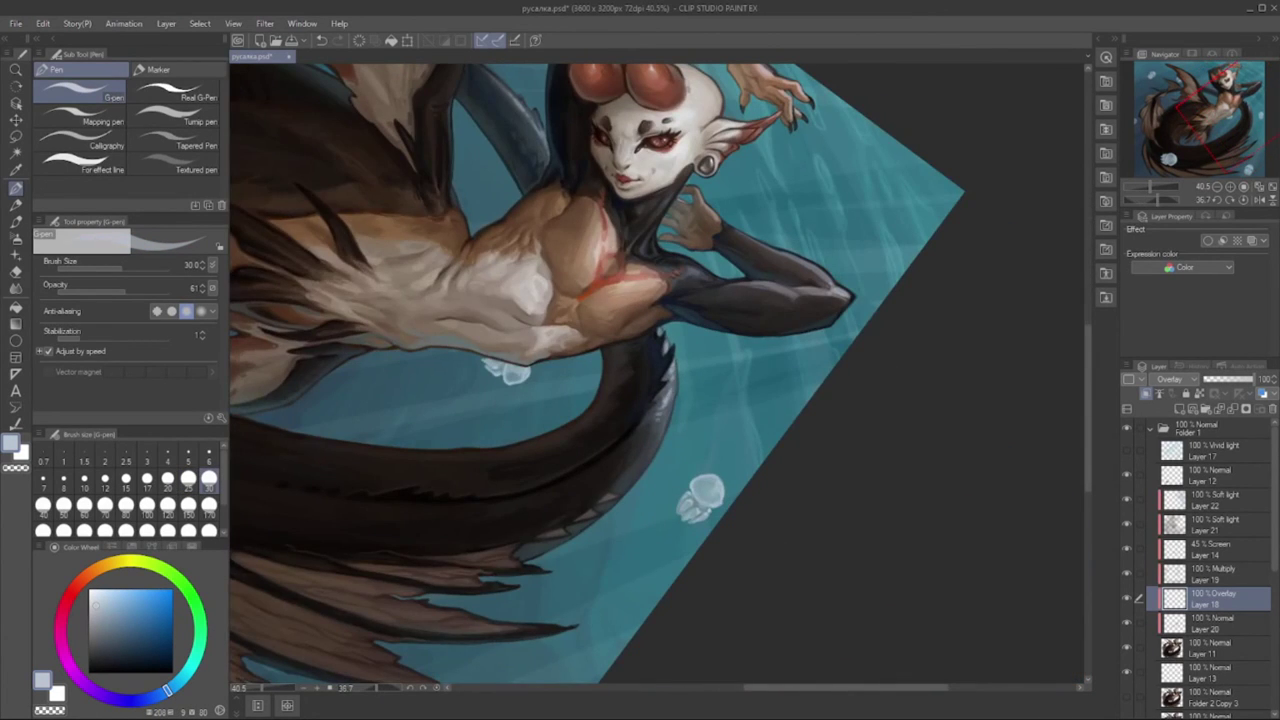
- Refine the tail section behind the raised arm on Layer 11 with sampled dark grey-blue using the G-pen at size 20
key(ctrl+@)
key(ctrl+shift+n)
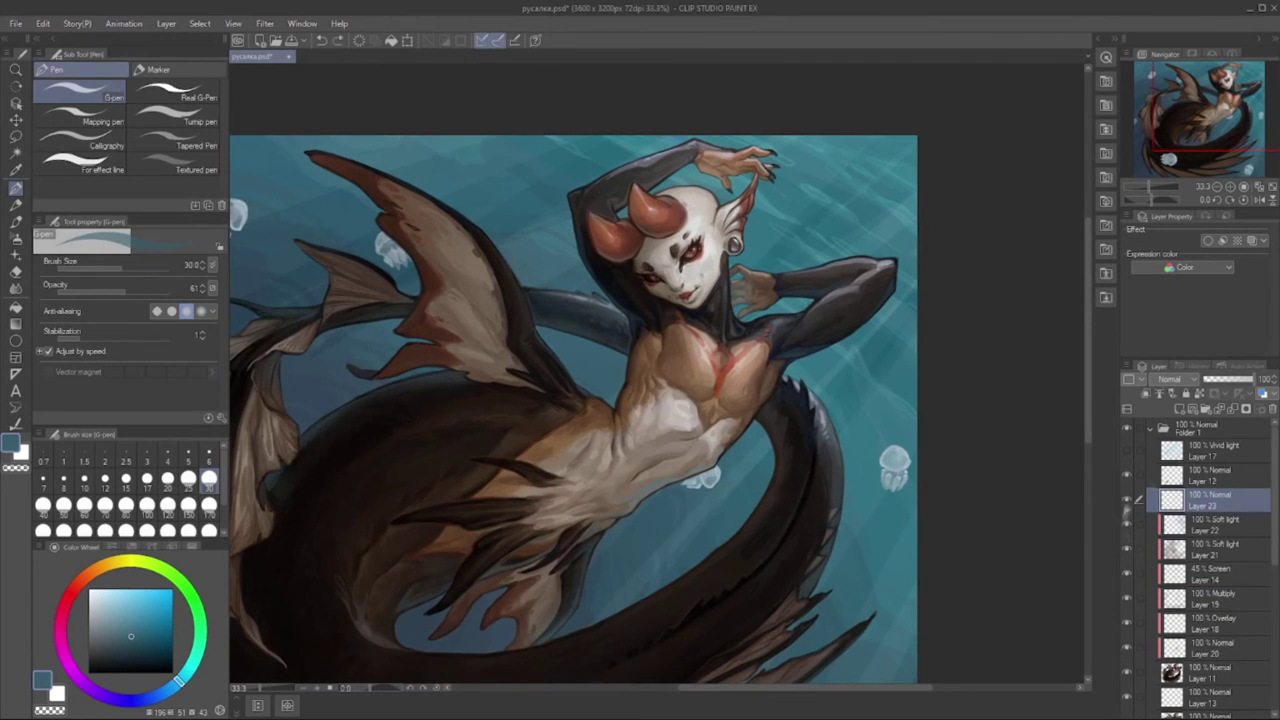
click(1210, 622)
click(167, 478)
scroll(700, 380, up, 3)
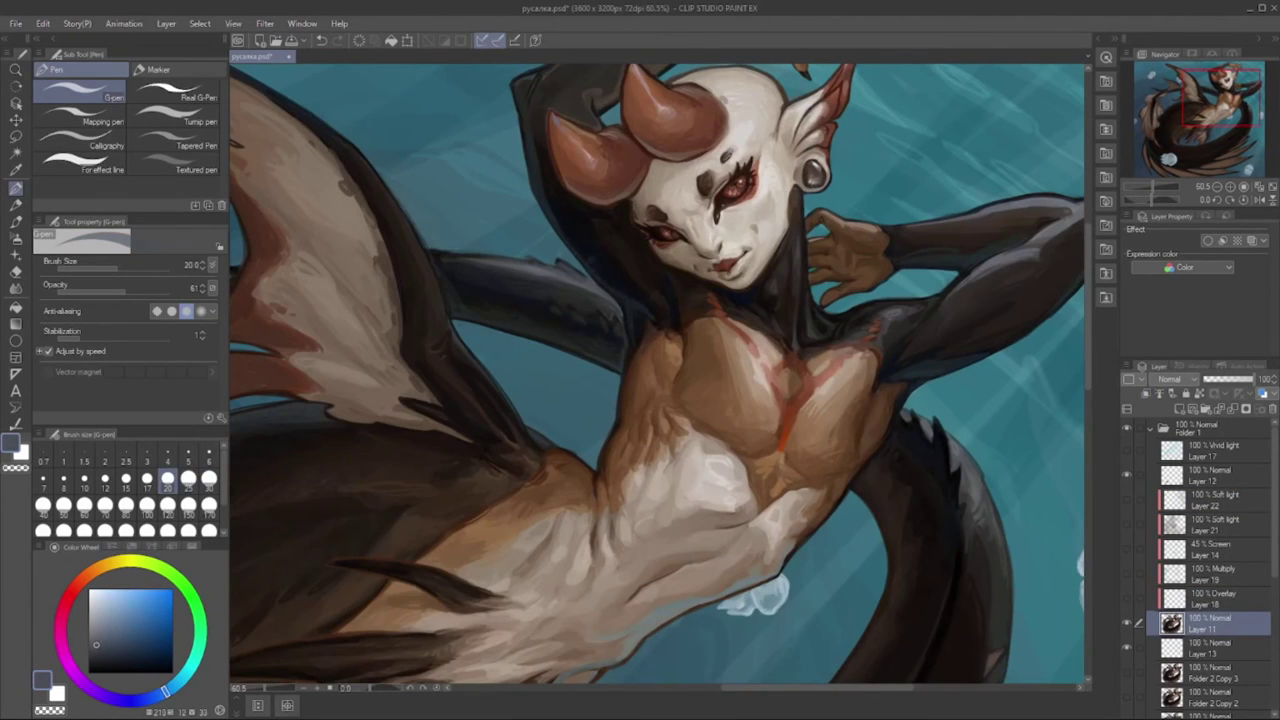
alt+click(450, 252)
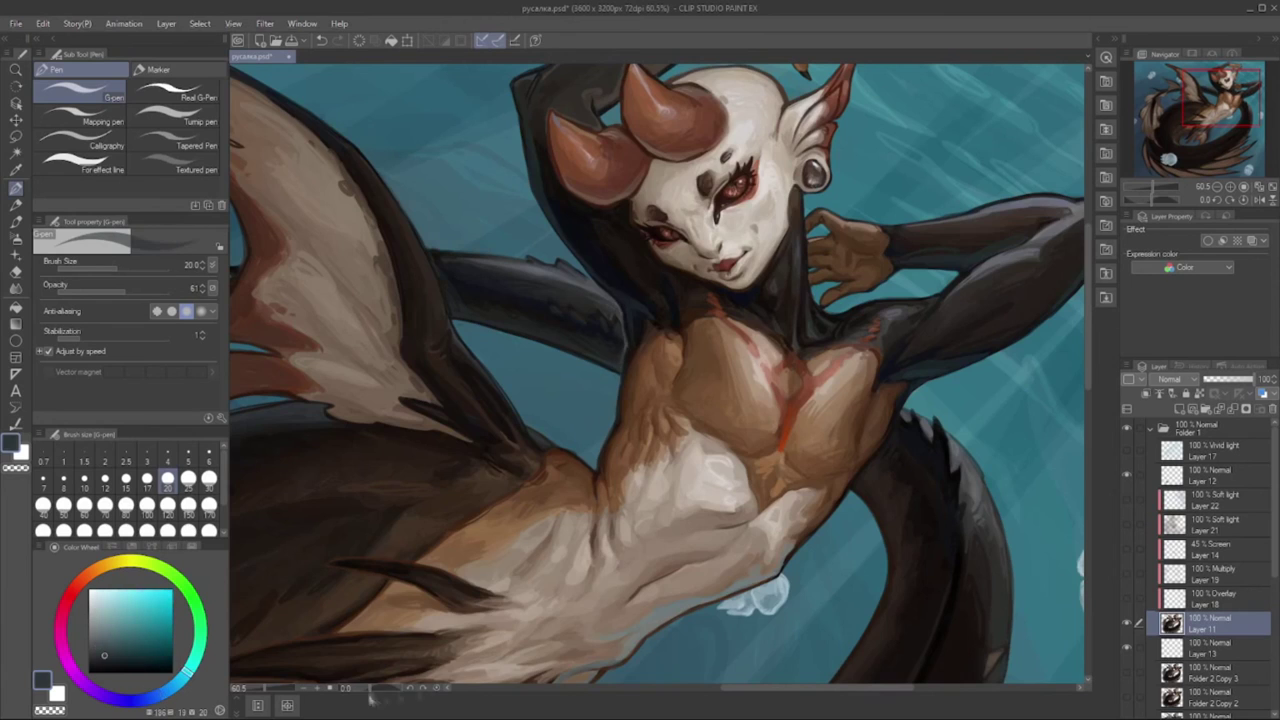
- Darken the large fin's upper edge where it crosses the tail on Layer 11 with sampled near-black tones at size 20
key(minus)
key(minus)
key(minus)
key(minus)
key(minus)
key(minus)
alt+click(562, 512)
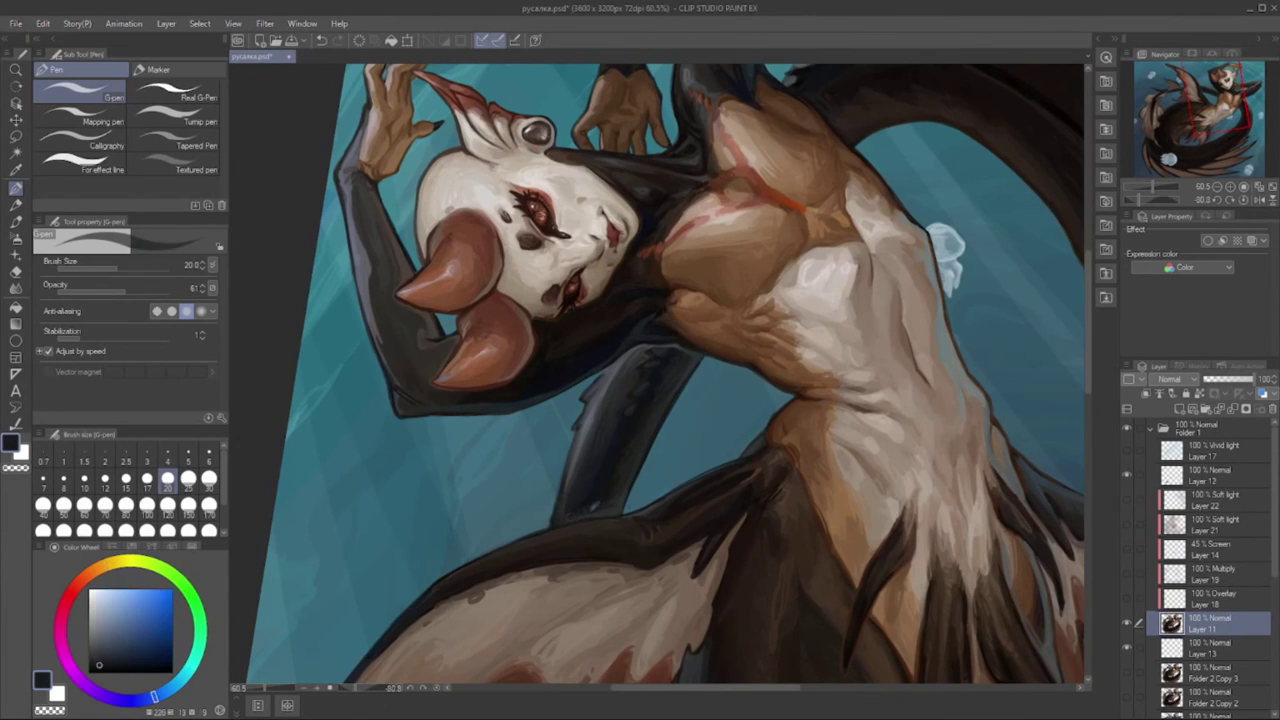
scroll(667, 376, down, 2)
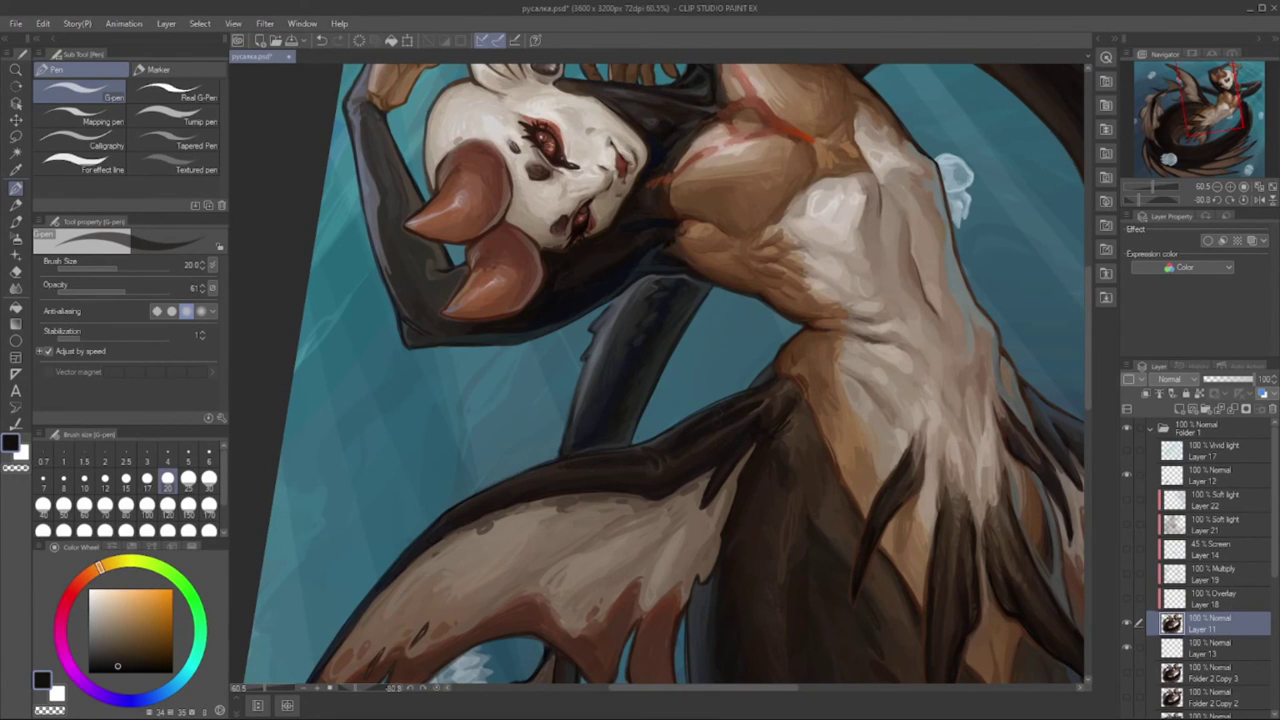
- Paint dark reddish-brown notches and spots along the large fin's red margin on Layer 11 with the G-pen at size 20
scroll(700, 480, down, 3)
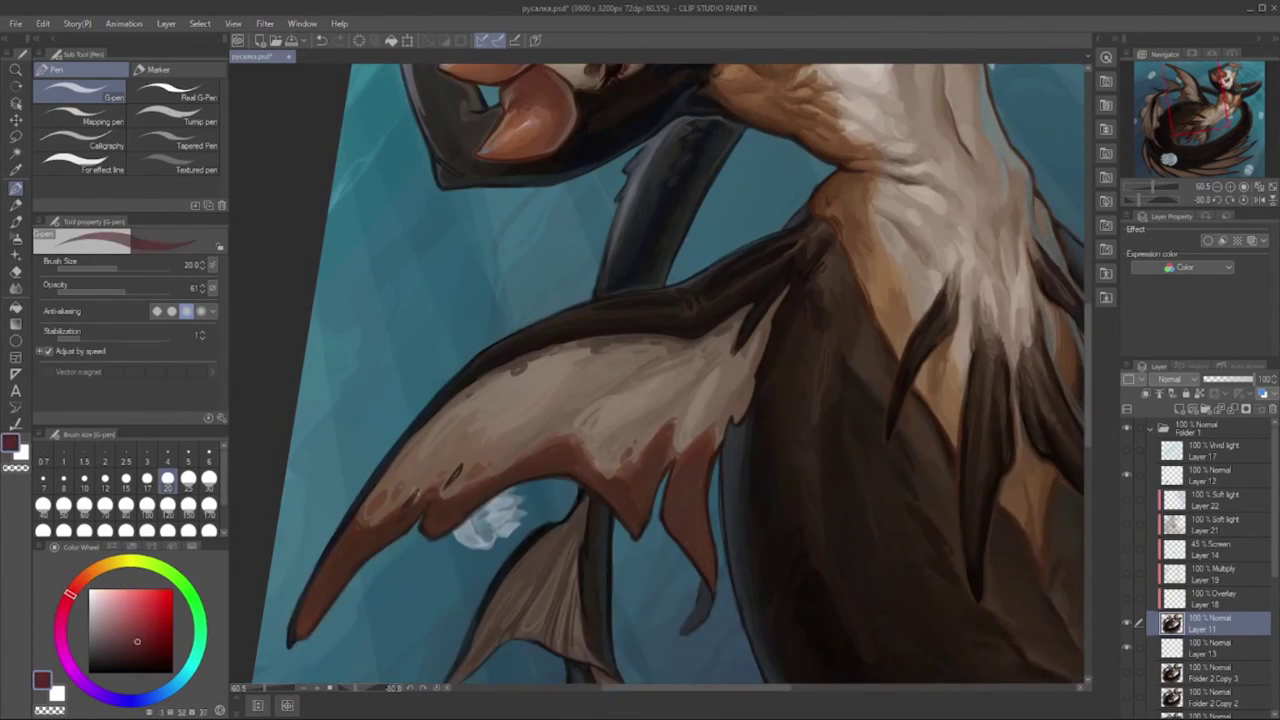
click(139, 655)
click(142, 652)
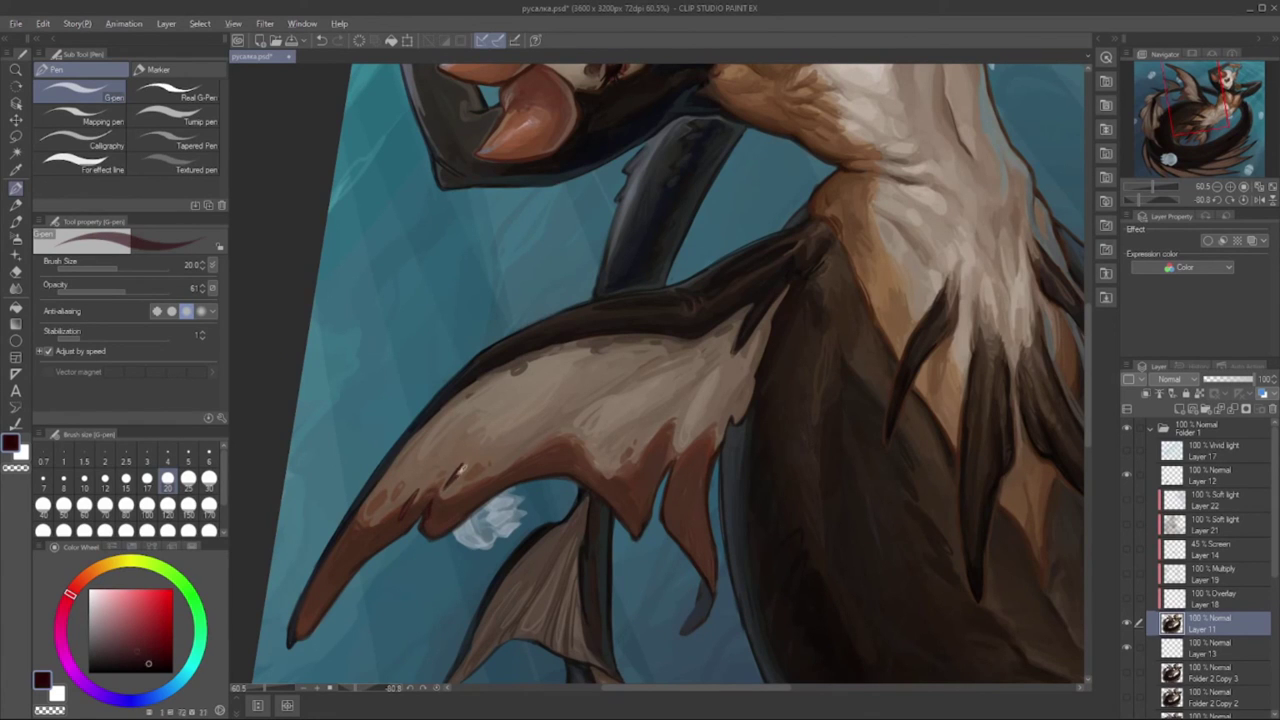
click(84, 577)
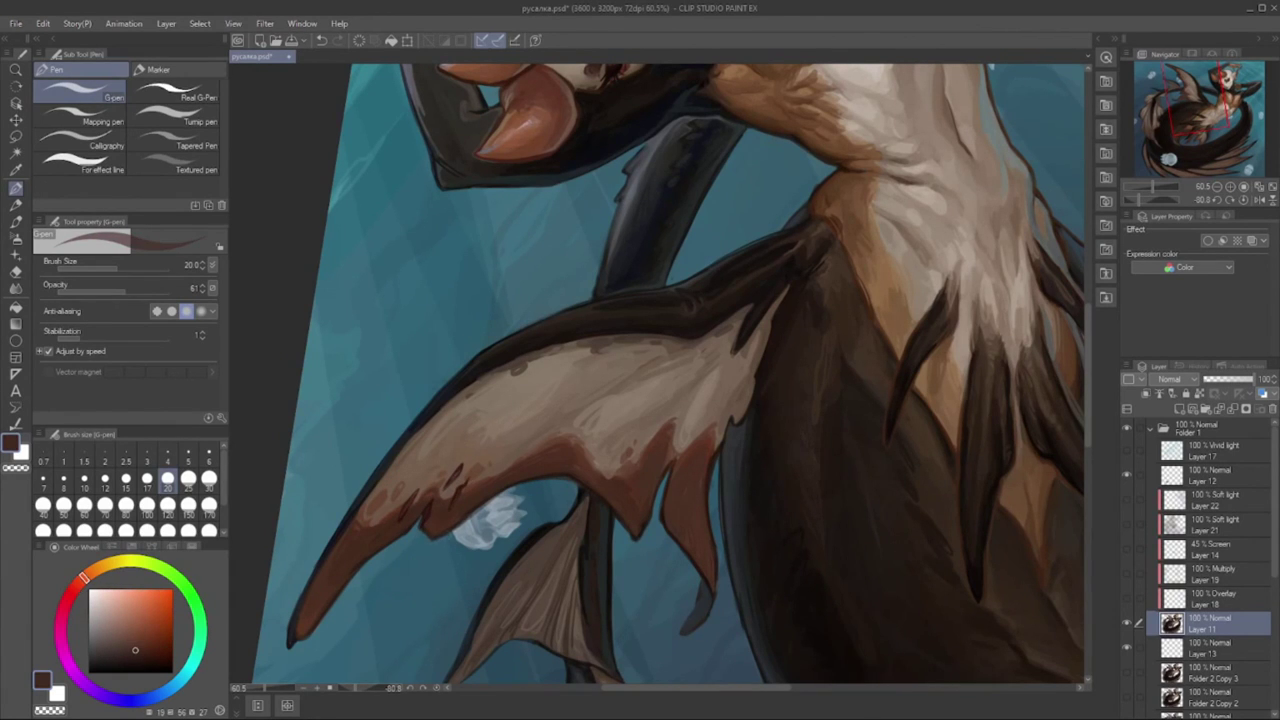
drag(476, 512, 520, 360)
- Clean up the tail stem beside the small fin on Layer 11 with sampled dark grey tones at size 20
alt+click(520, 360)
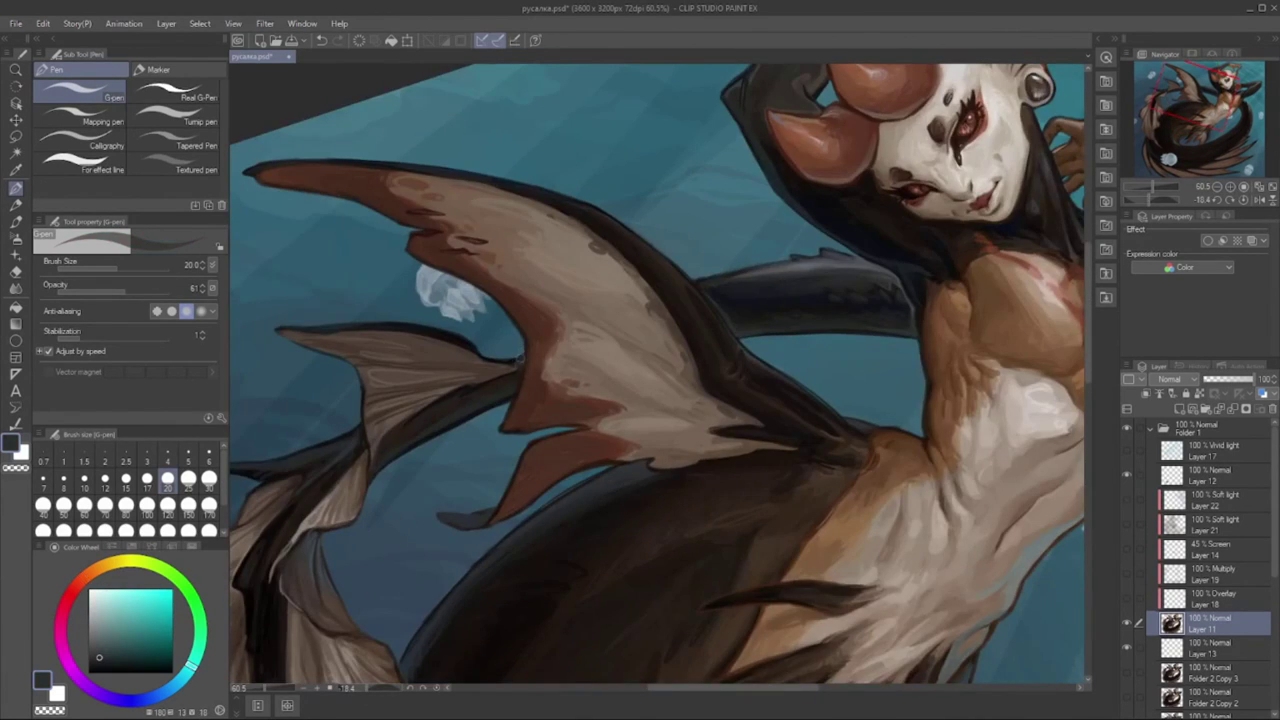
alt+click(463, 398)
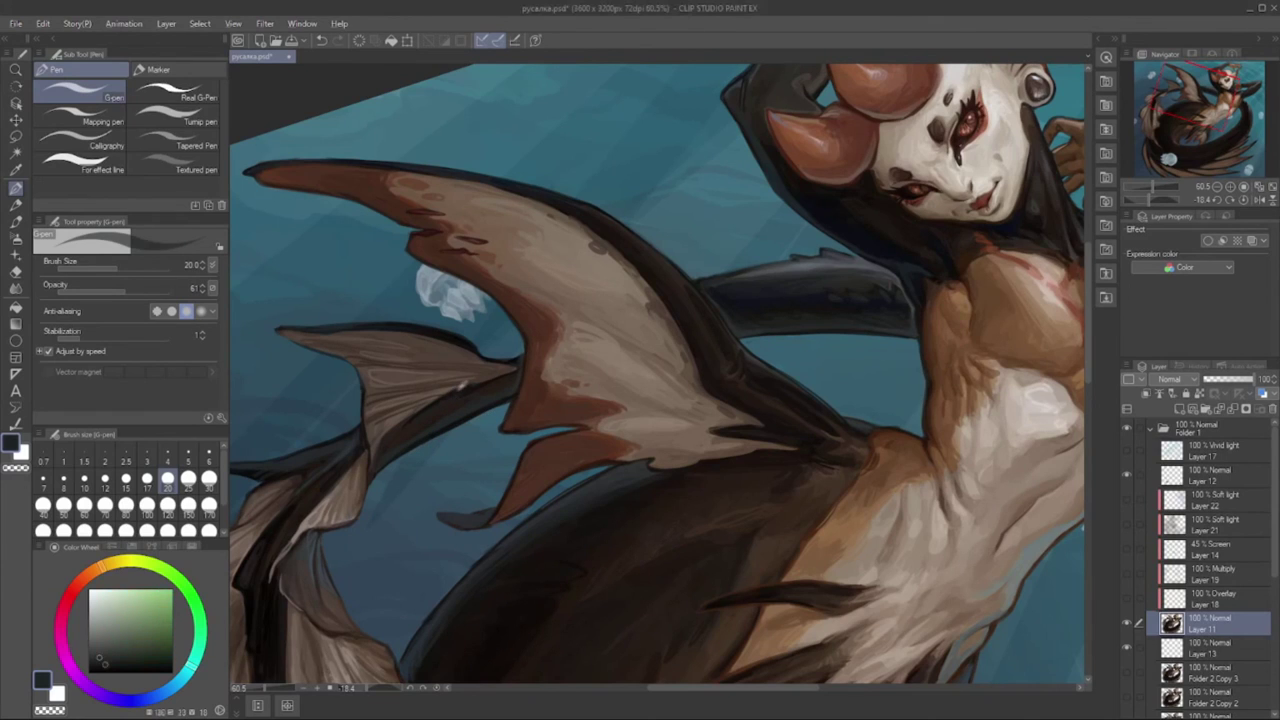
alt+click(391, 440)
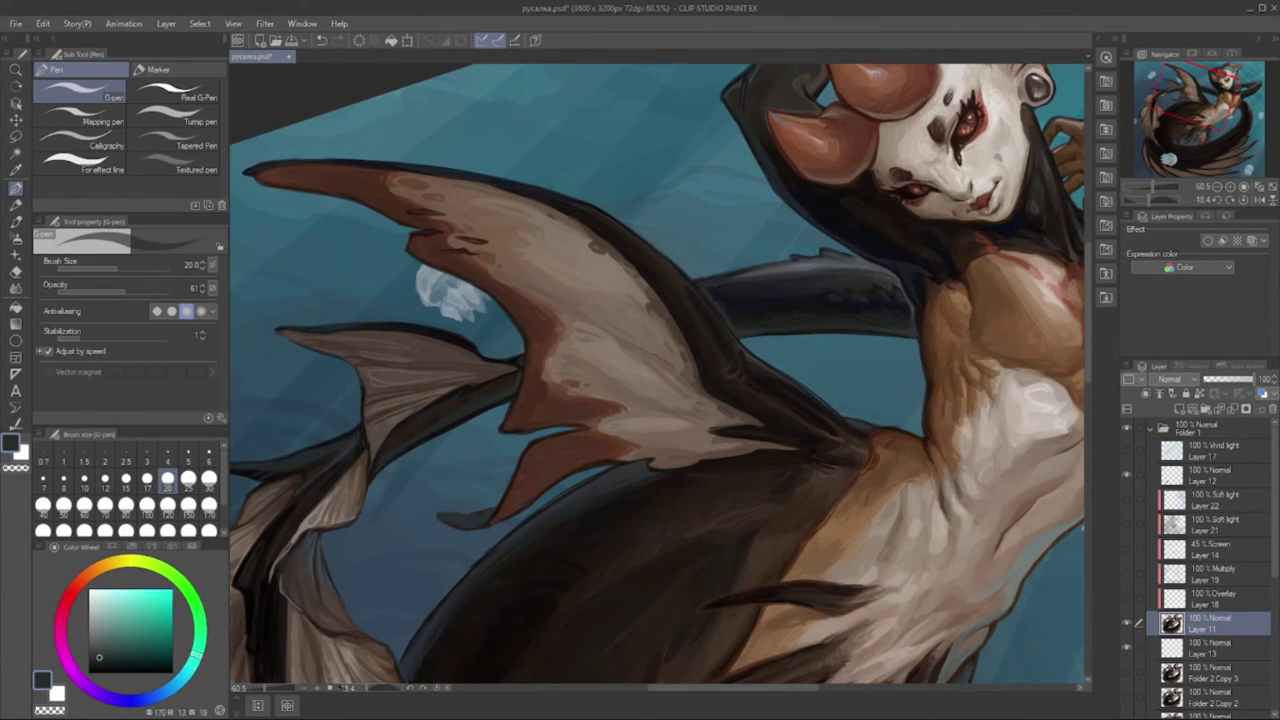
alt+click(520, 366)
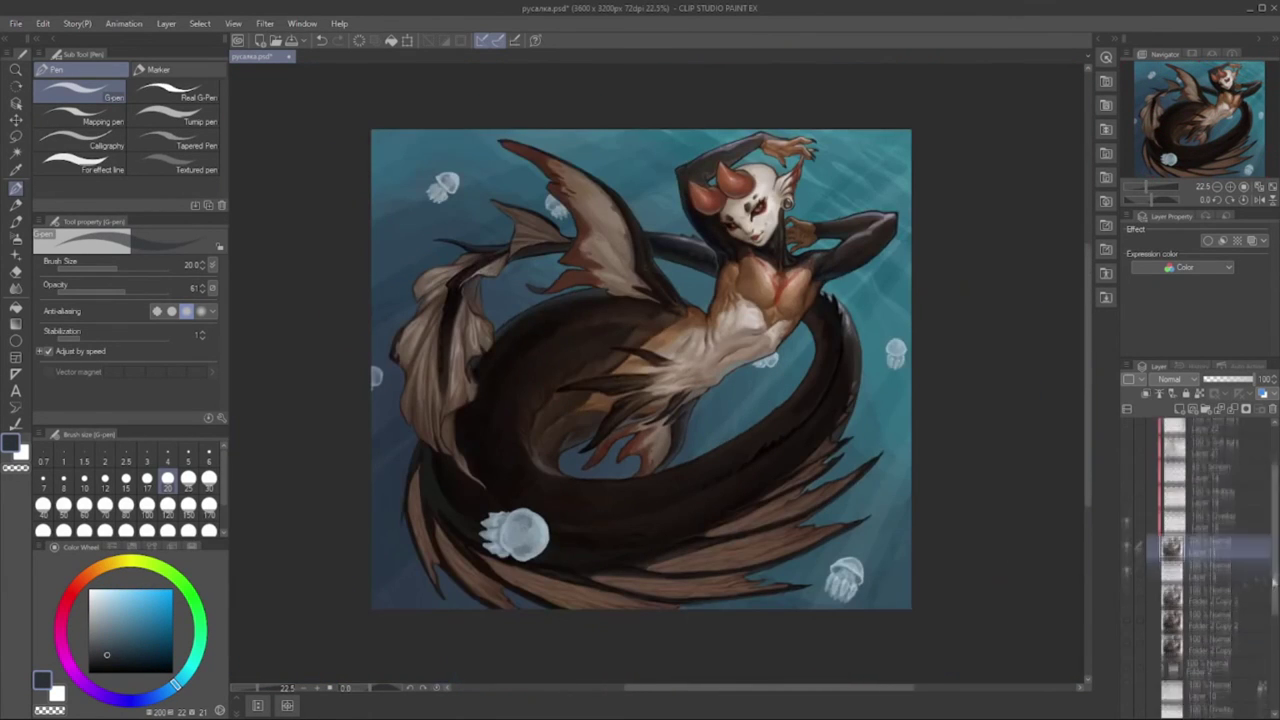
- Tone the jellyfish with muted blue on clipped Soft light layers above Layers 12 and 13 using the Soft airbrush at size 150
click(108, 628)
click(188, 505)
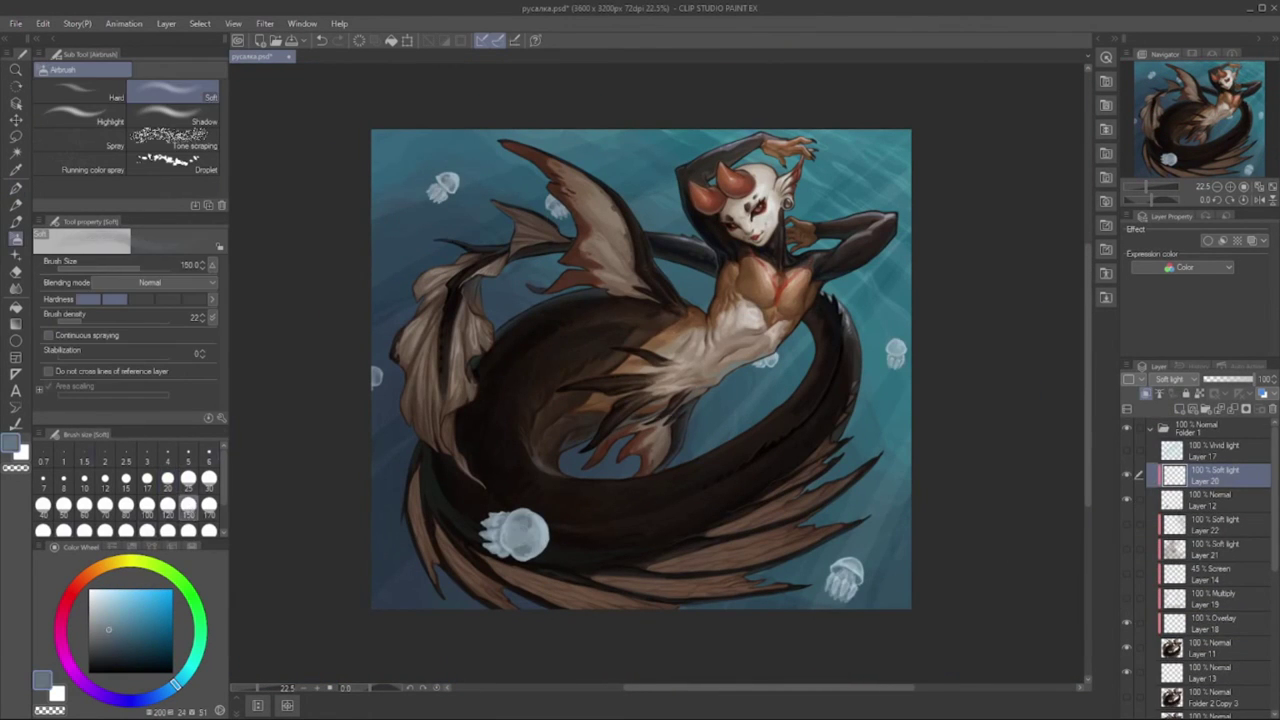
drag(894, 354, 902, 364)
drag(828, 578, 858, 598)
drag(500, 524, 530, 556)
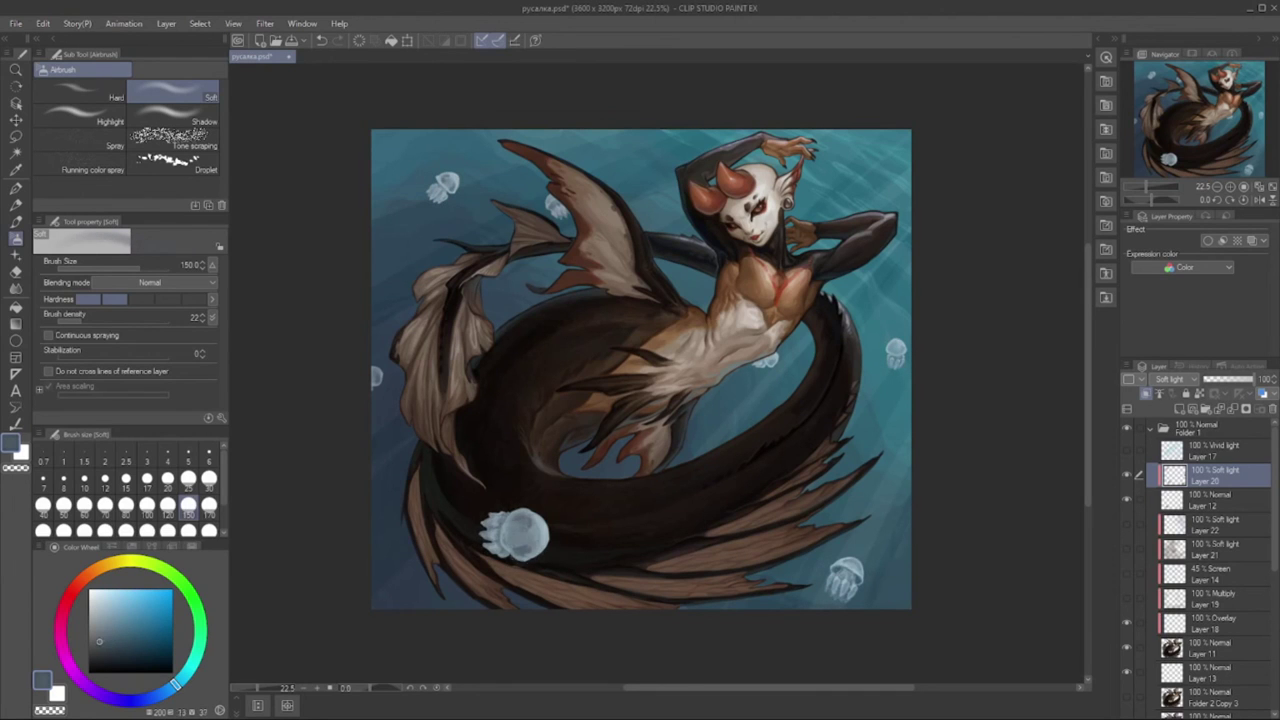
scroll(1133, 504, down, 3)
click(1180, 409)
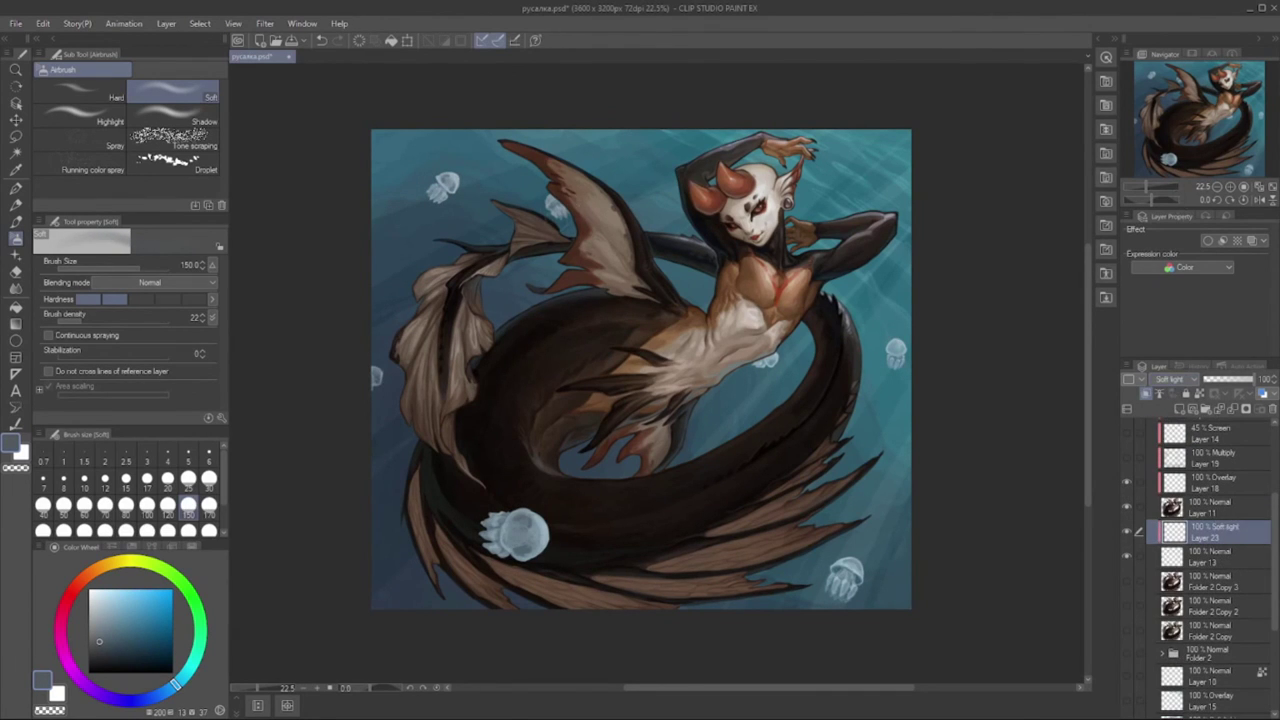
- Paint a small muted-blue jellyfish between the frilled fin and the tail on Layer 15 with the G-pen at sizes 70 and 40
scroll(1210, 550, down, 2)
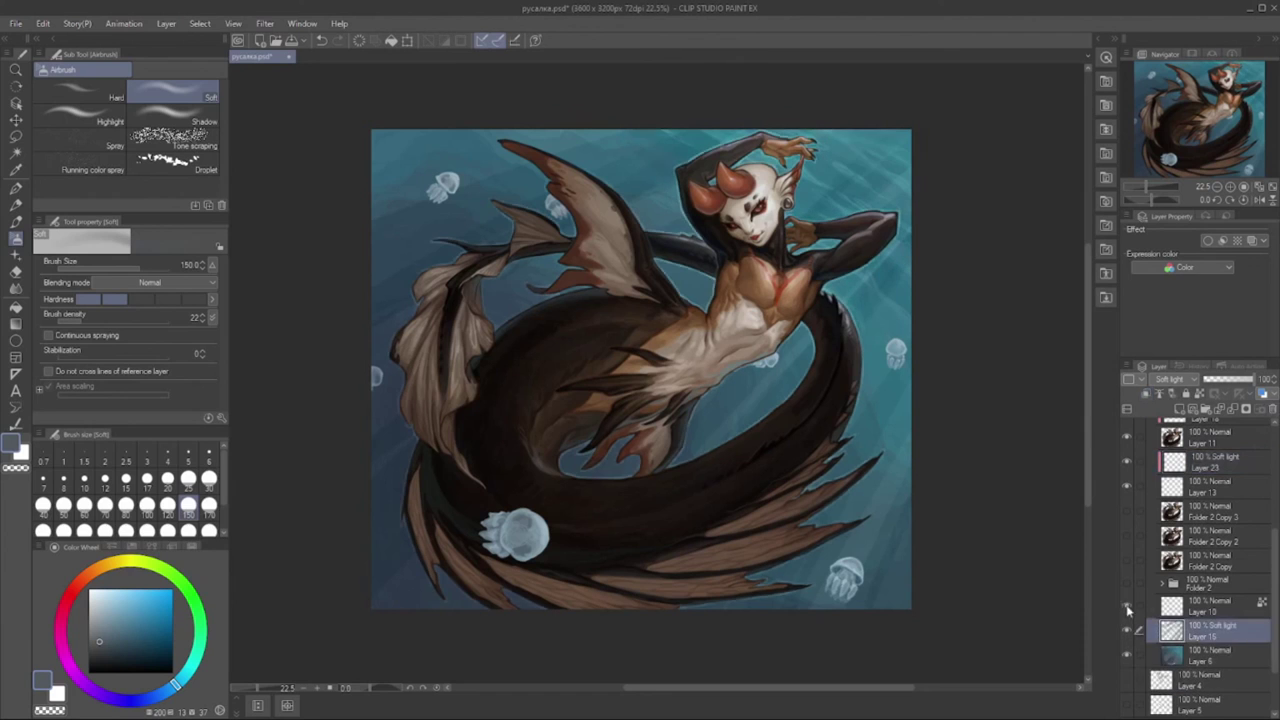
click(1210, 655)
key(p)
click(105, 506)
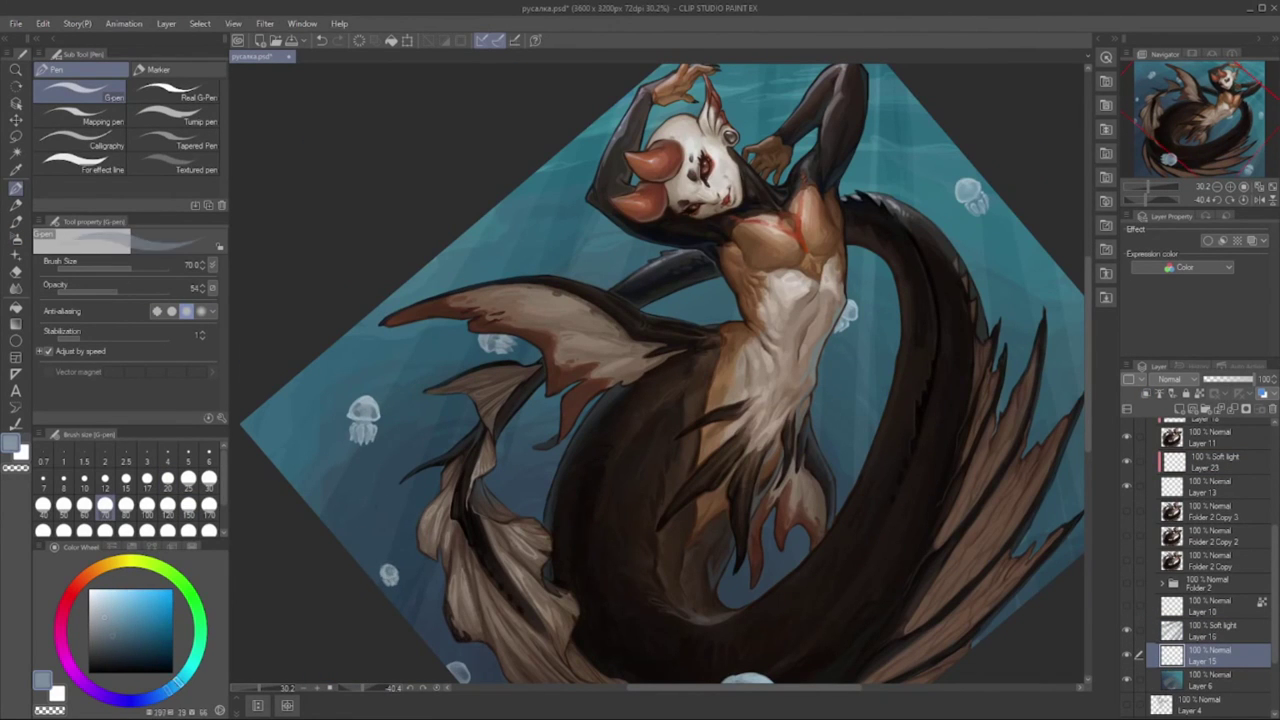
drag(660, 380, 616, 406)
click(43, 506)
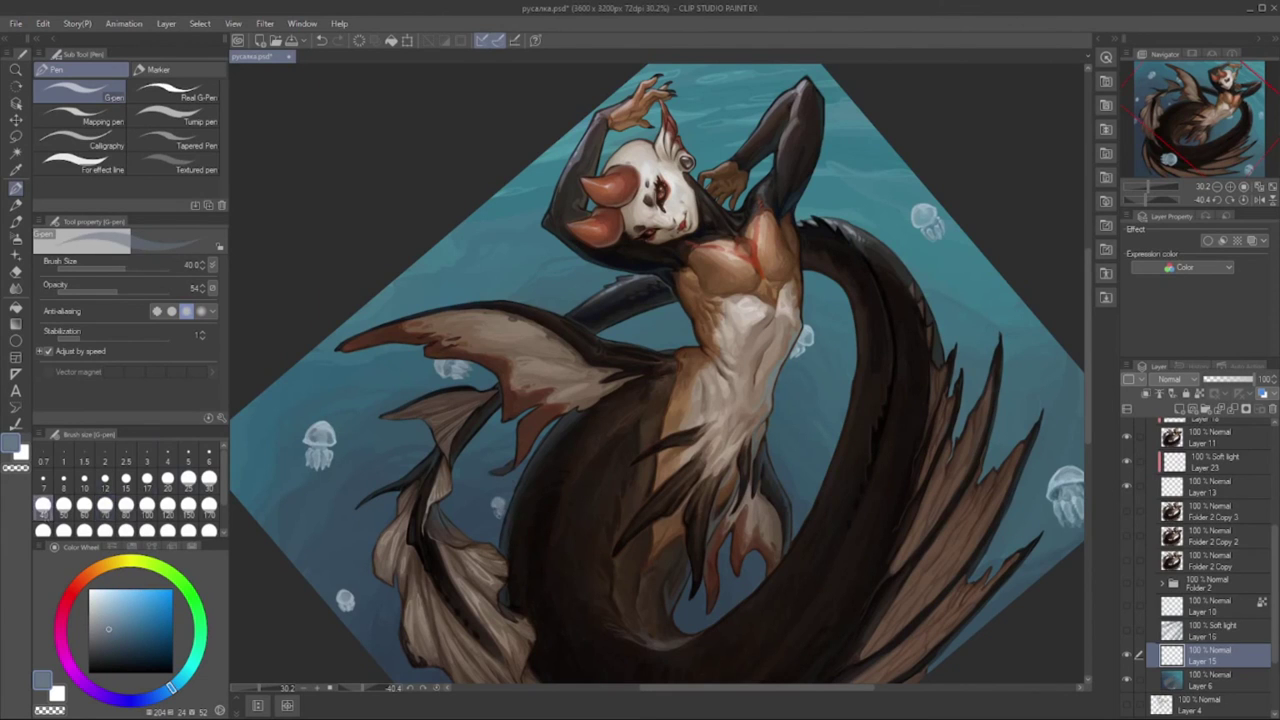
drag(504, 503, 496, 505)
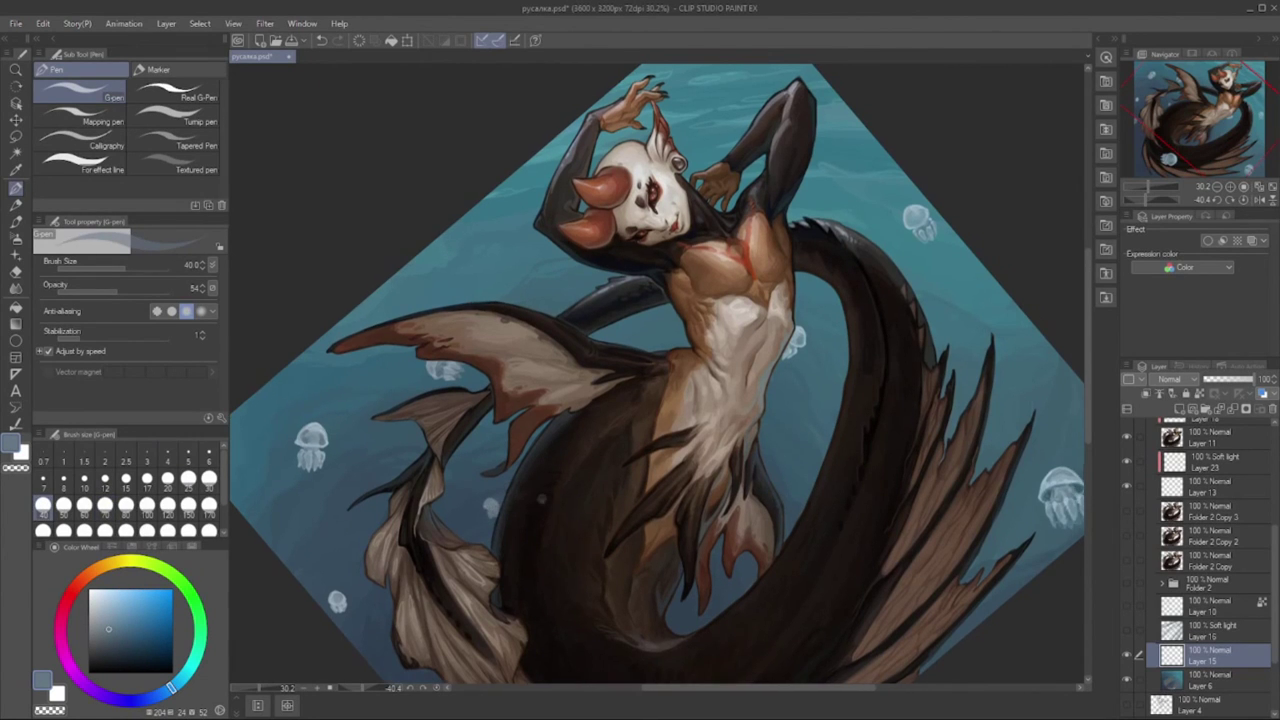
- Add faint distant jellyfish inside the tail loop and beside the lower fin on Layer 15 with the G-pen at size 40
click(433, 692)
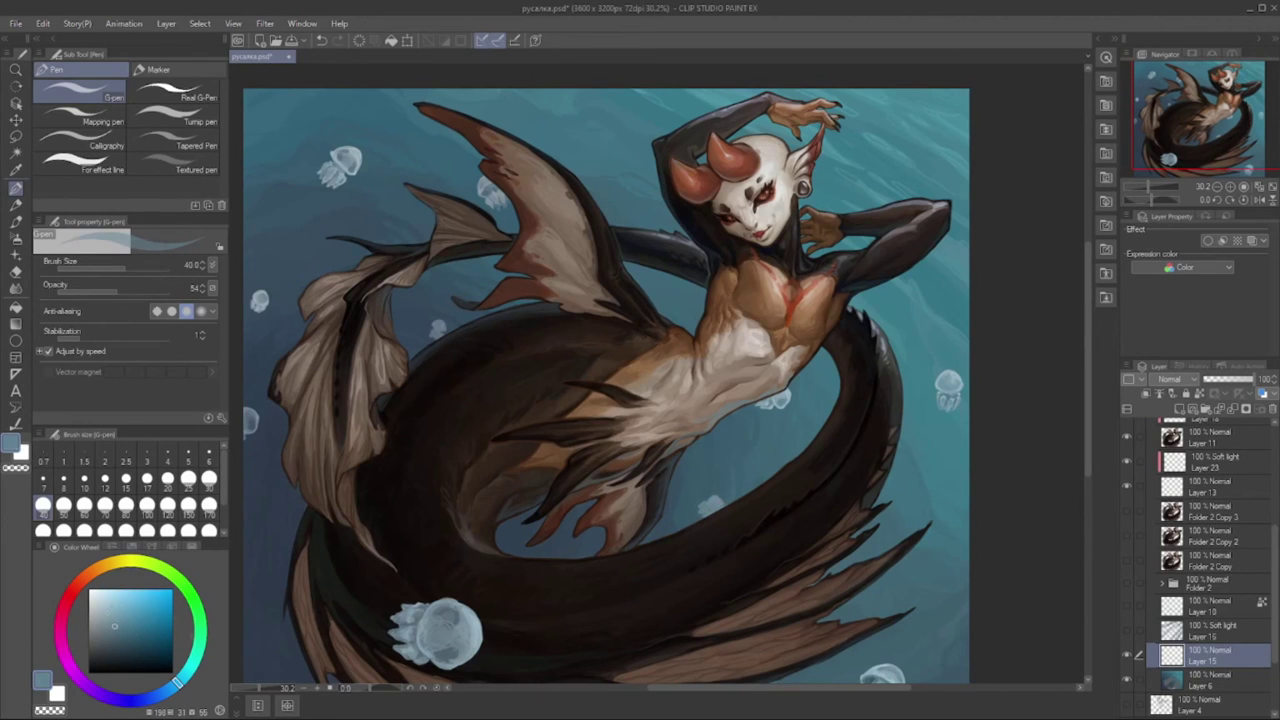
drag(721, 504, 756, 446)
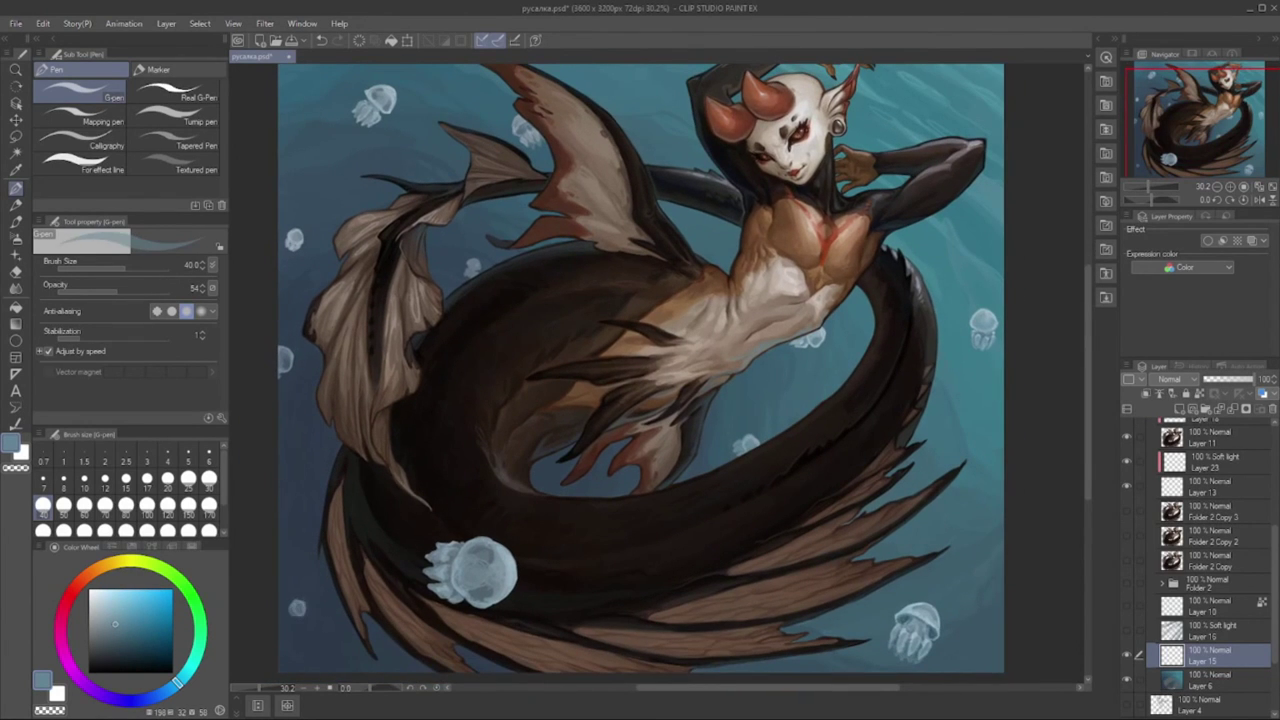
alt+click(295, 604)
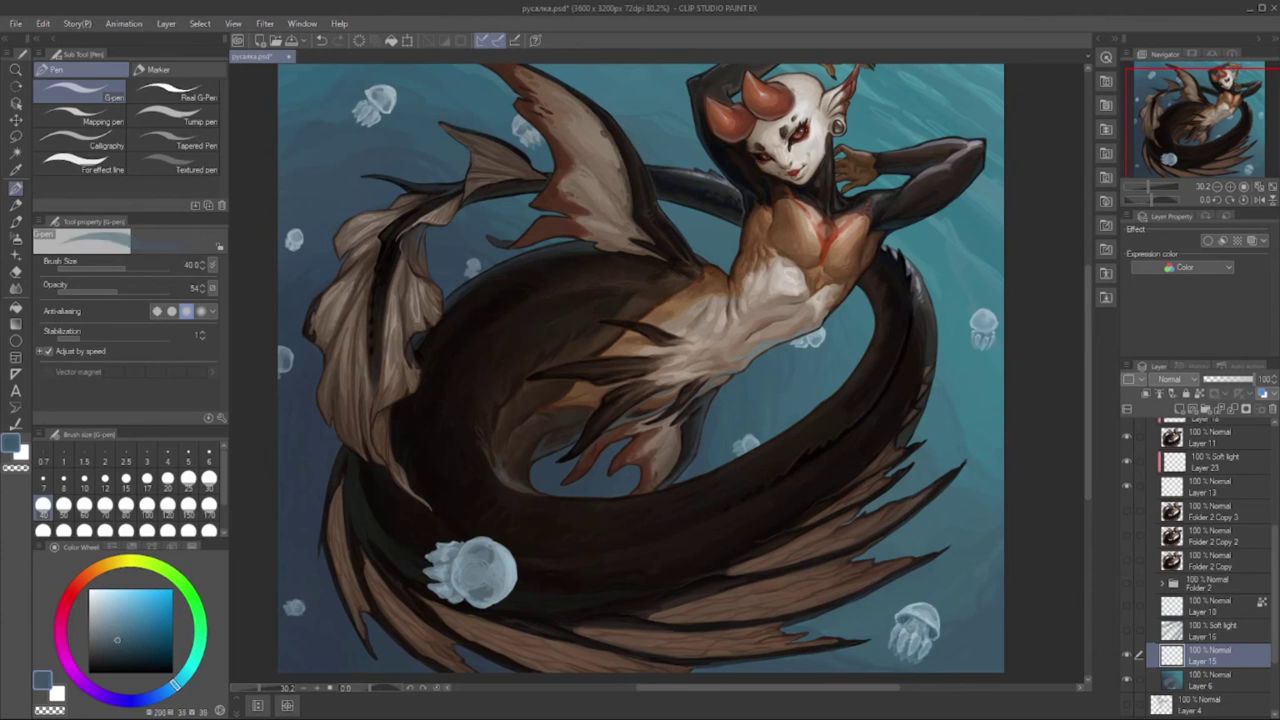
drag(700, 400, 684, 388)
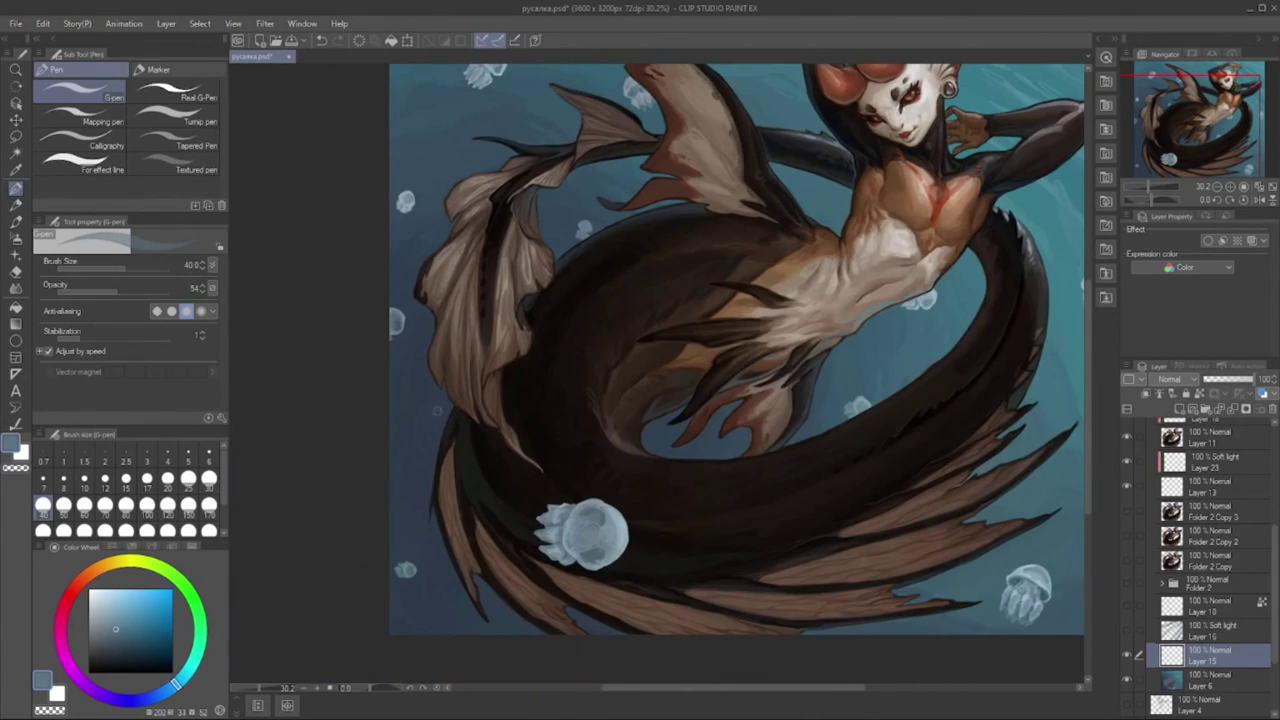
- Refine the small background jellyfish around the frilled fin with sampled blue tones using the G-pen at sizes 30 and 25
scroll(440, 408, up, 2)
key(bracketleft)
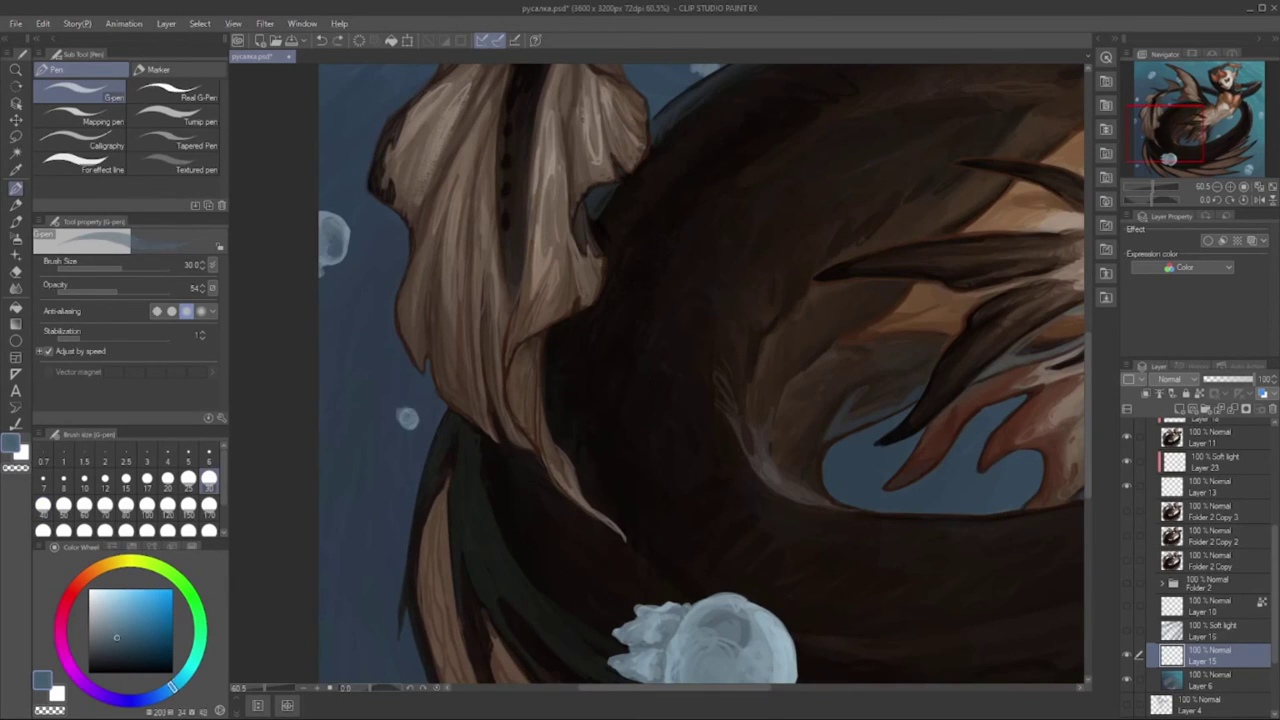
scroll(553, 278, up, 1)
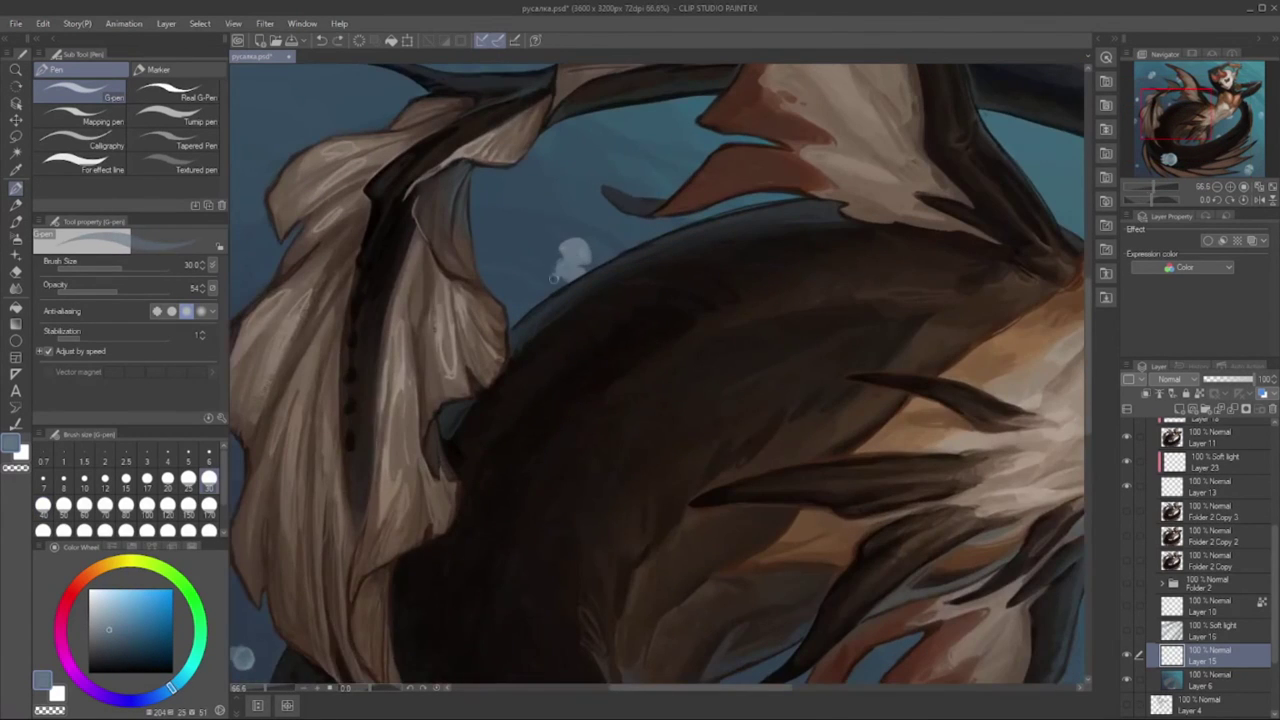
alt+click(568, 254)
key(bracketleft)
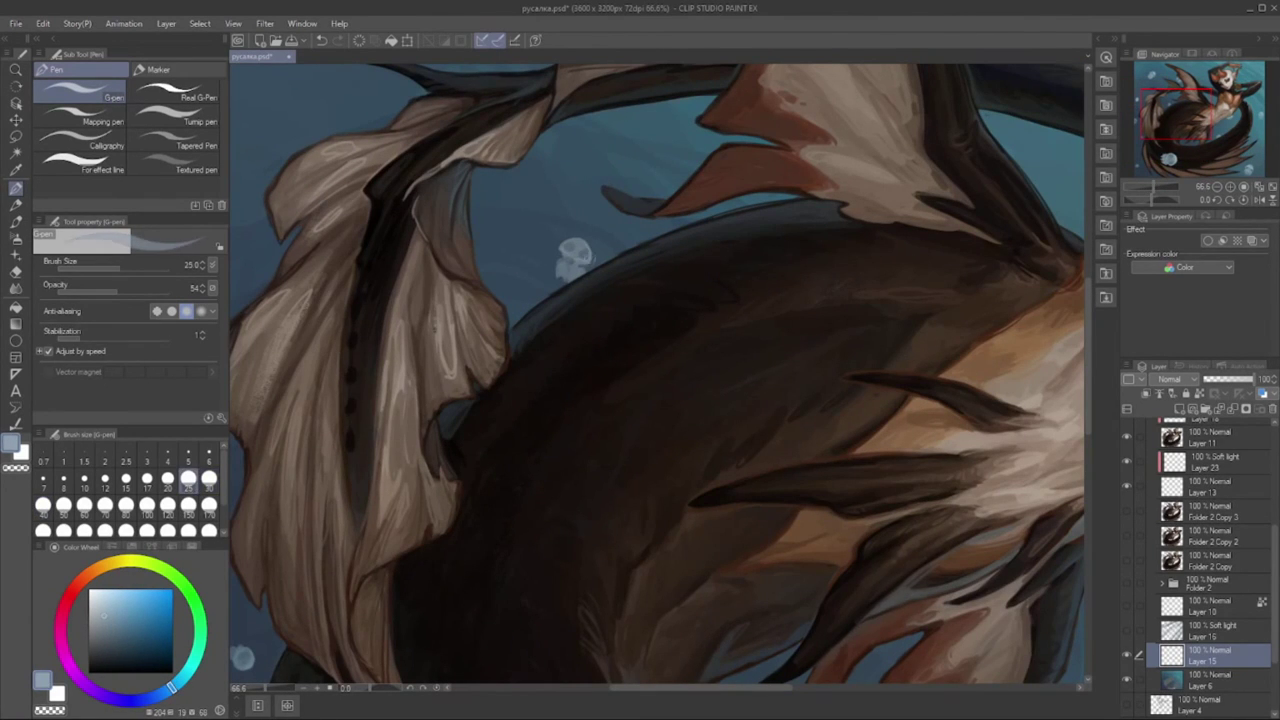
- Shade the frilled tail fin's edges and lower folds on Layer 11 with sampled dark browns using the G-pen at size 25
scroll(544, 470, down, 5)
ctrl+shift+click(544, 470)
scroll(544, 470, up, 5)
alt+click(544, 470)
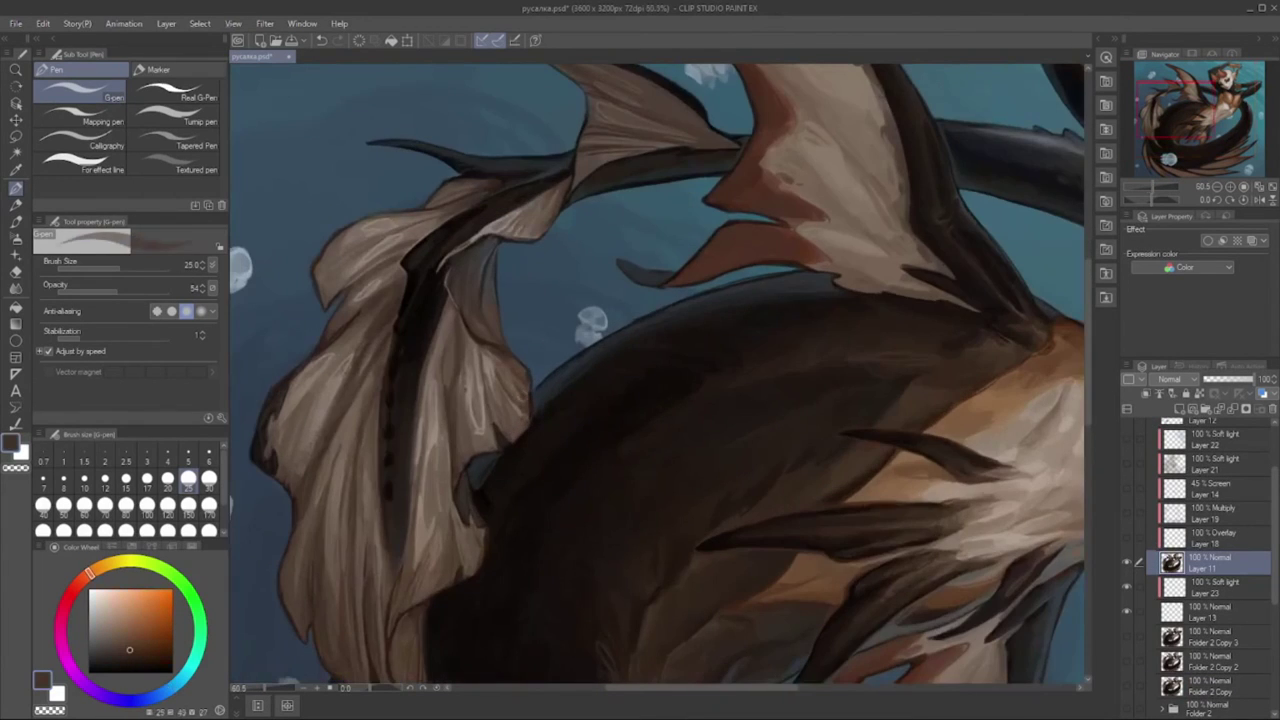
drag(500, 305, 488, 247)
alt+click(465, 415)
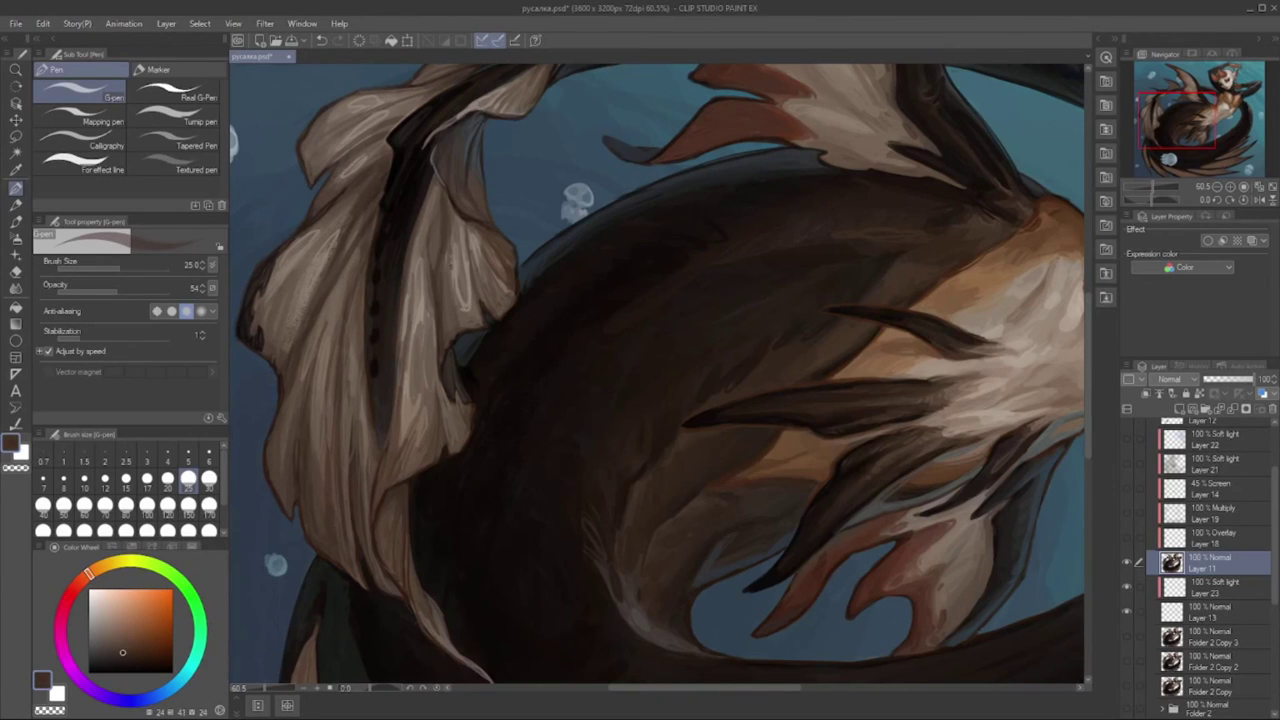
alt+click(342, 572)
alt+click(363, 589)
alt+click(363, 589)
mouse_move(363, 589)
mouse_down()
mouse_move(343, 533)
mouse_move(346, 571)
mouse_up()
alt+click(343, 533)
alt+click(346, 571)
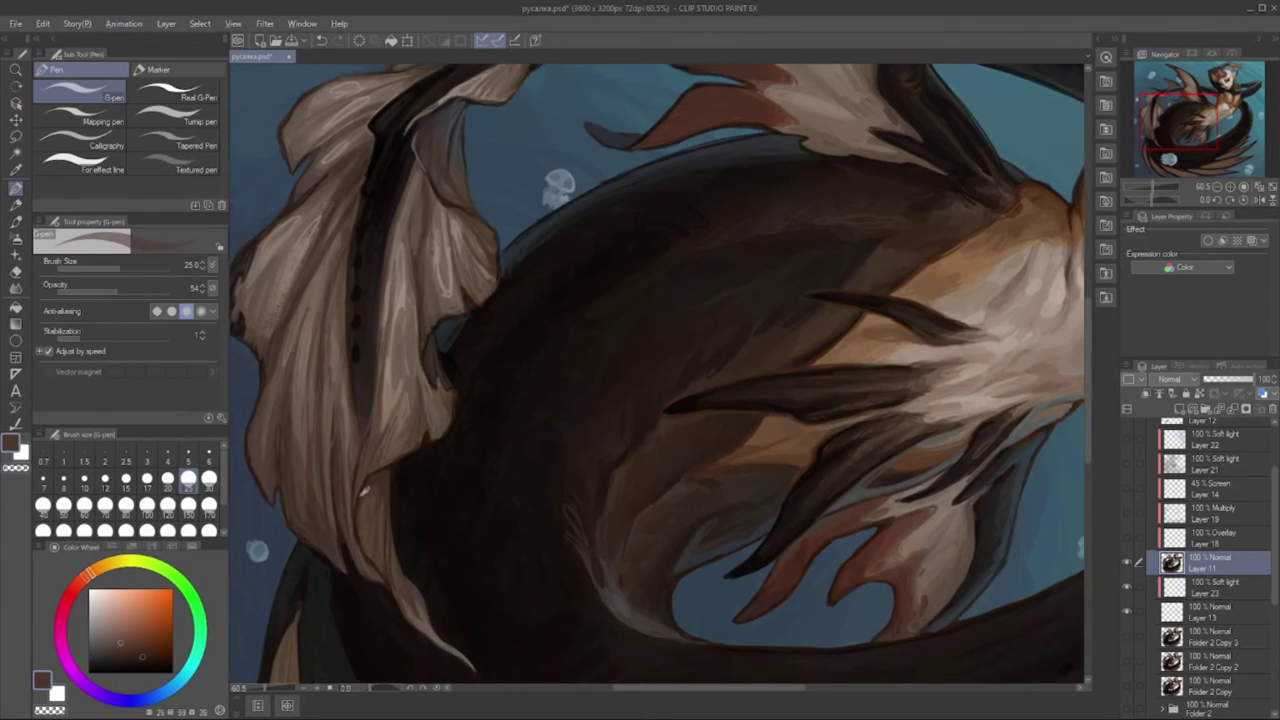
alt+click(346, 571)
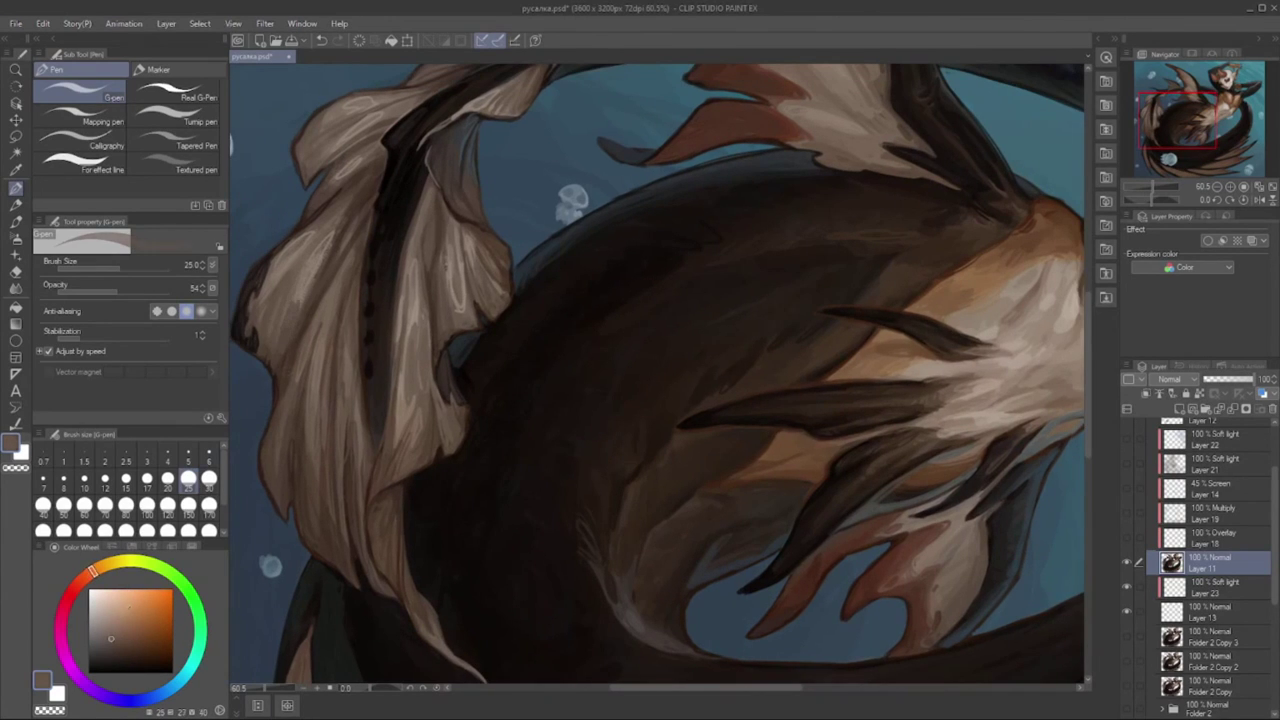
- Brush muted grey-brown tones over the frilled fin on Layer 11 with the Chalk 272 brush at sizes 30 and 60
scroll(1209, 567, up, 1)
key(b)
click(95, 122)
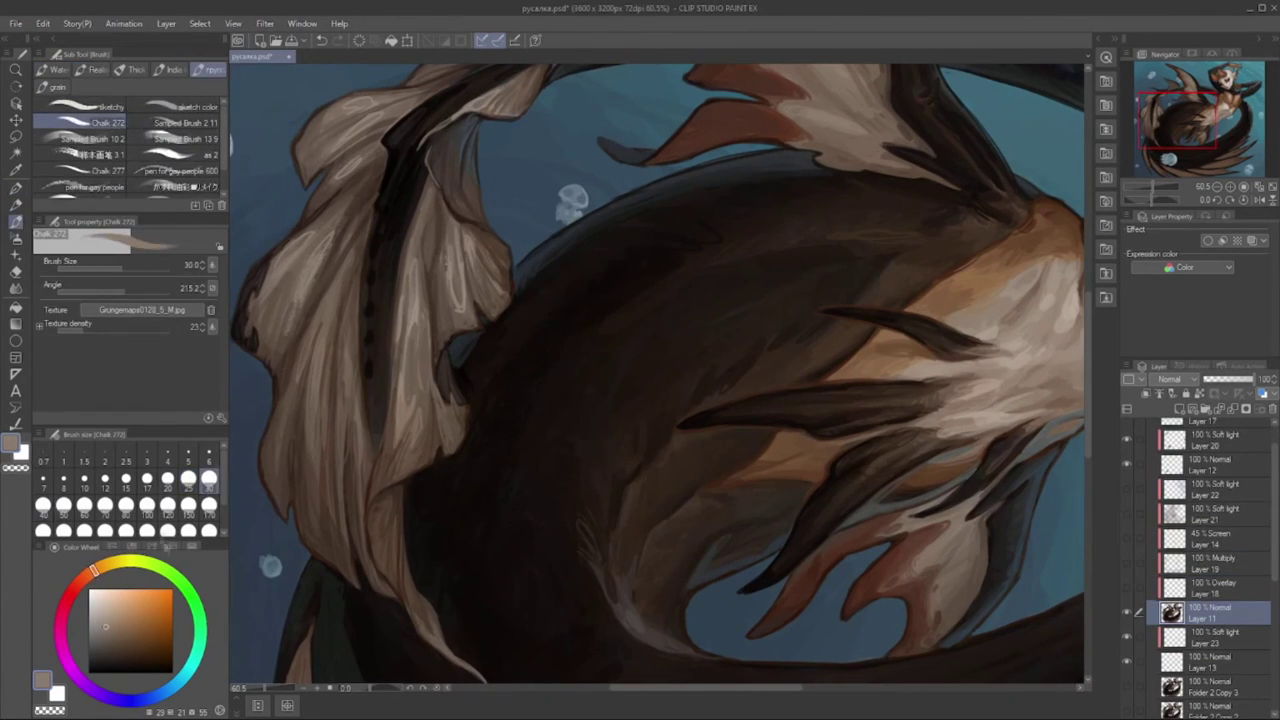
scroll(661, 376, up, 2)
click(107, 637)
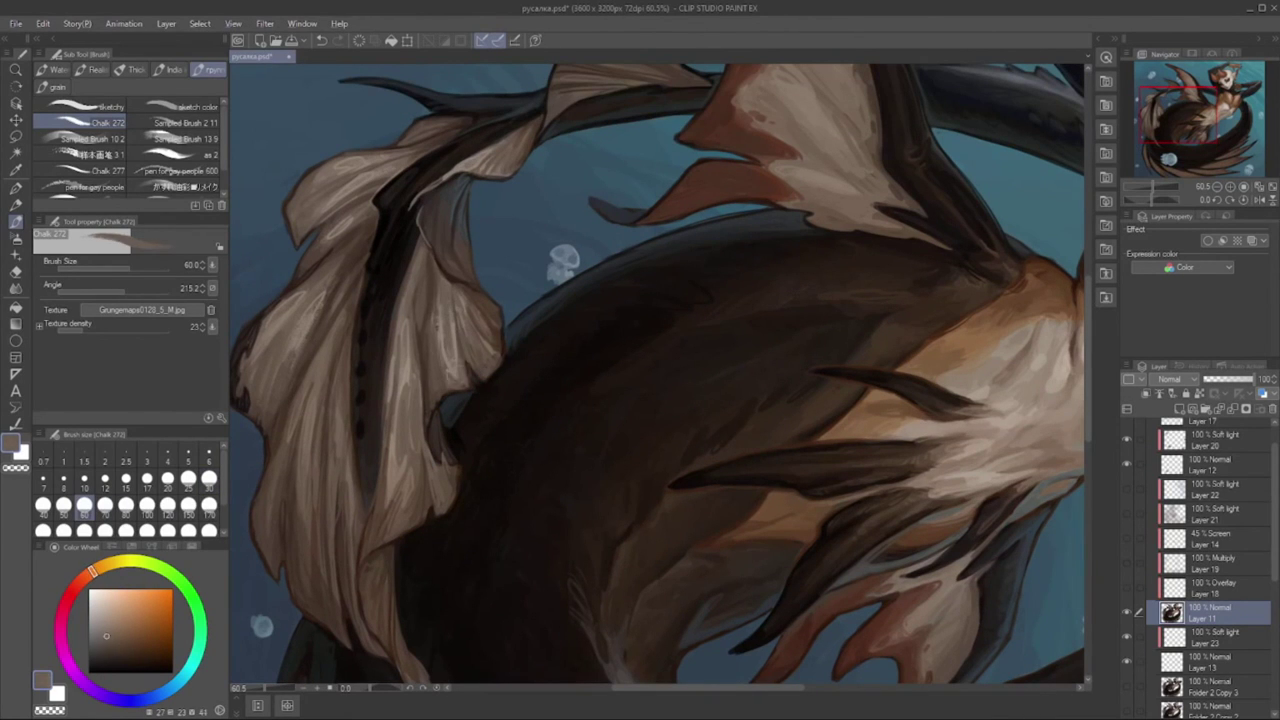
click(100, 627)
scroll(661, 376, down, 2)
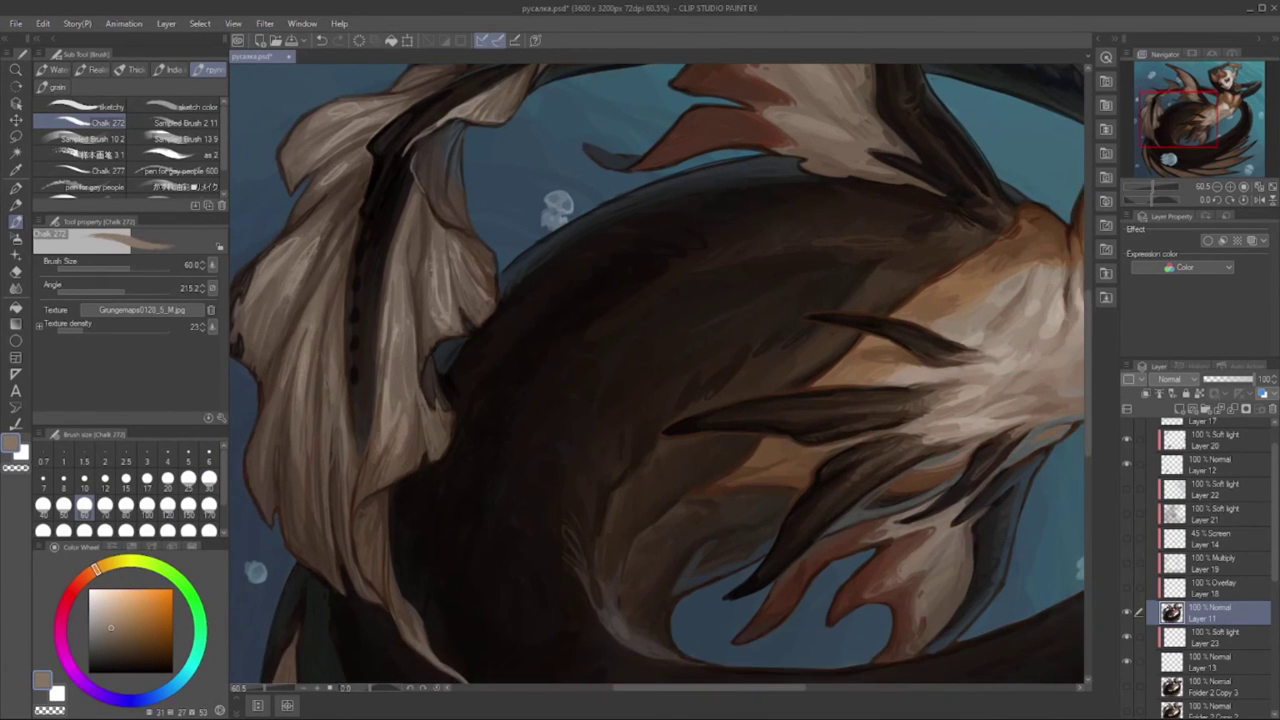
- Blend the tail's upper curve into the waist below the large fin with dark and reddish browns using Chalk 272 at size 70
scroll(657, 376, down, 2)
click(125, 653)
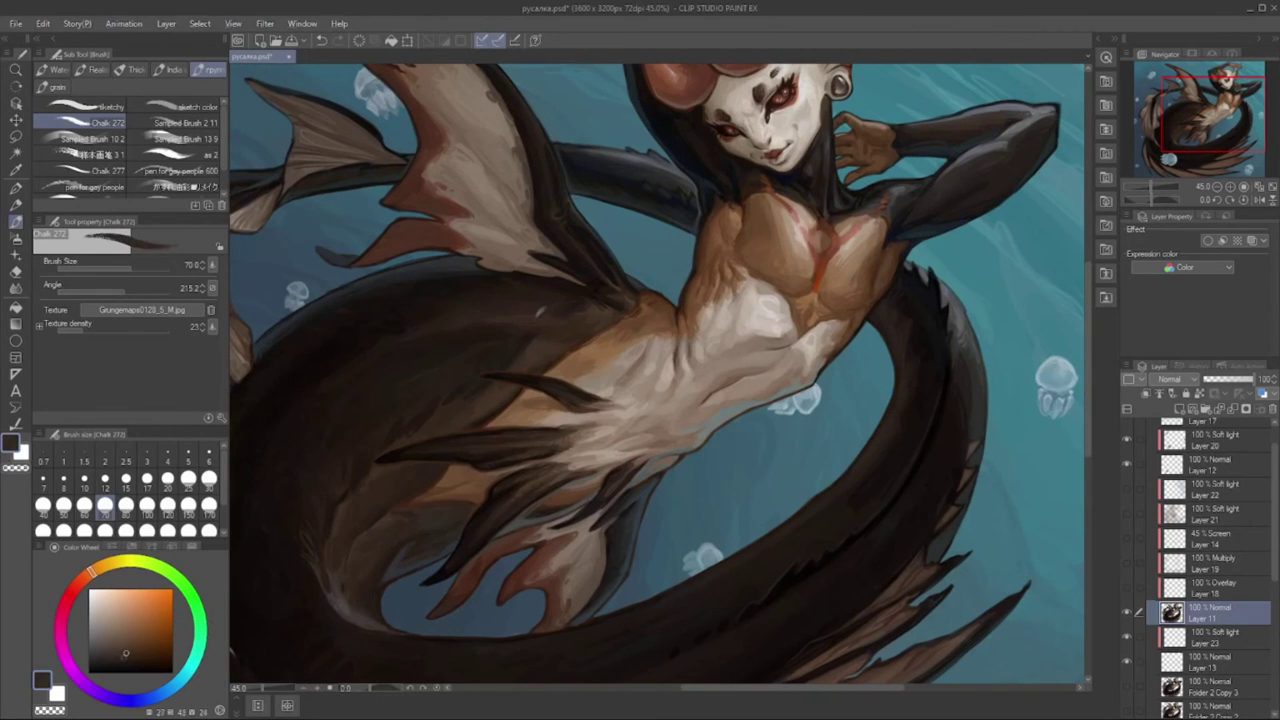
click(135, 640)
scroll(657, 376, down, 1)
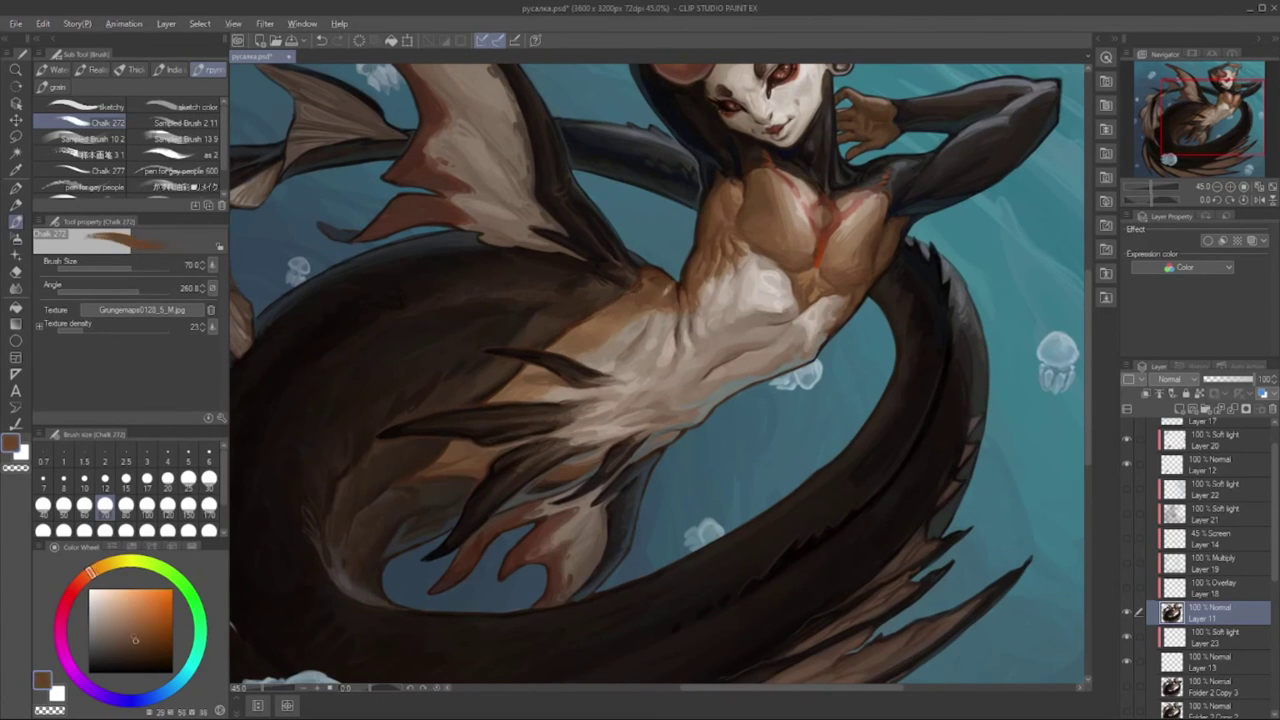
mouse_move(658, 290)
mouse_down()
mouse_move(638, 266)
mouse_move(650, 261)
mouse_up()
alt+click(634, 272)
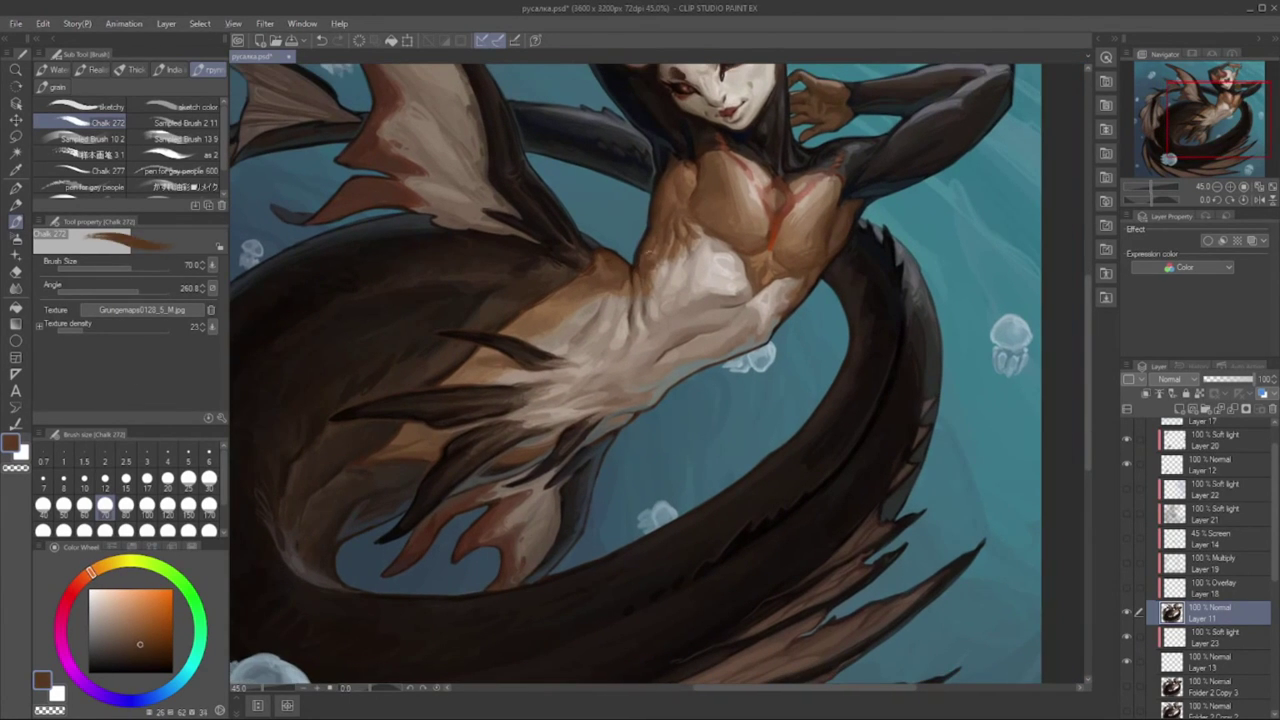
- Darken the tail's inner bend and far curve on Layer 11 with sampled dark tones using Chalk 272 at sizes 70 and 80
alt+click(600, 431)
drag(600, 431, 730, 360)
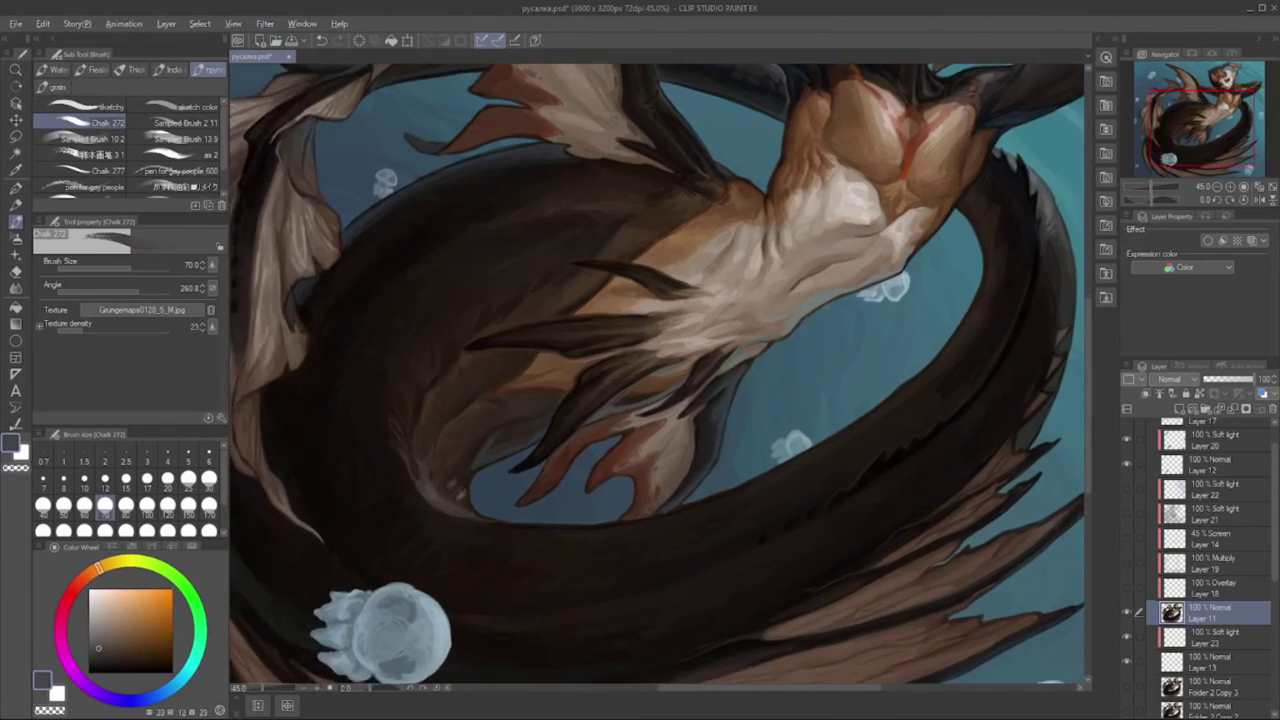
drag(657, 376, 640, 280)
mouse_move(657, 376)
mouse_down()
mouse_move(601, 382)
mouse_move(609, 343)
mouse_up()
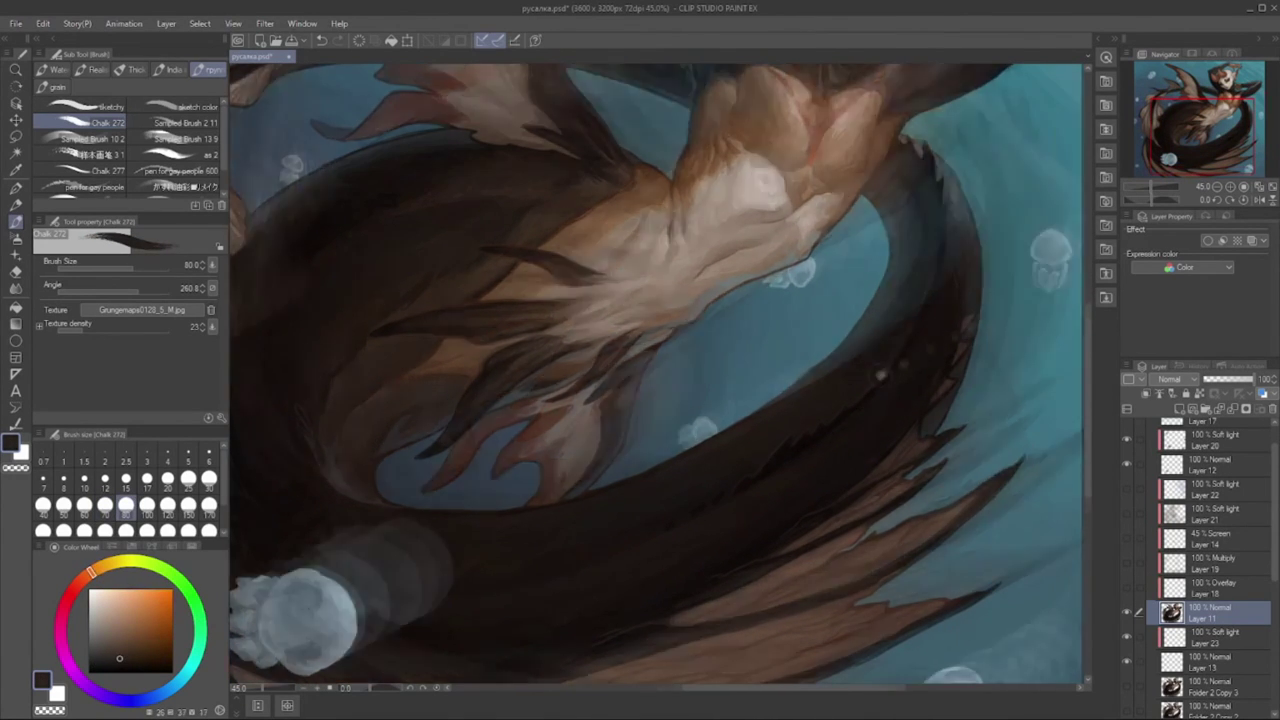
- Touch up the lower fin where it meets the tail with sampled browns using Chalk 272 at size 25
click(188, 478)
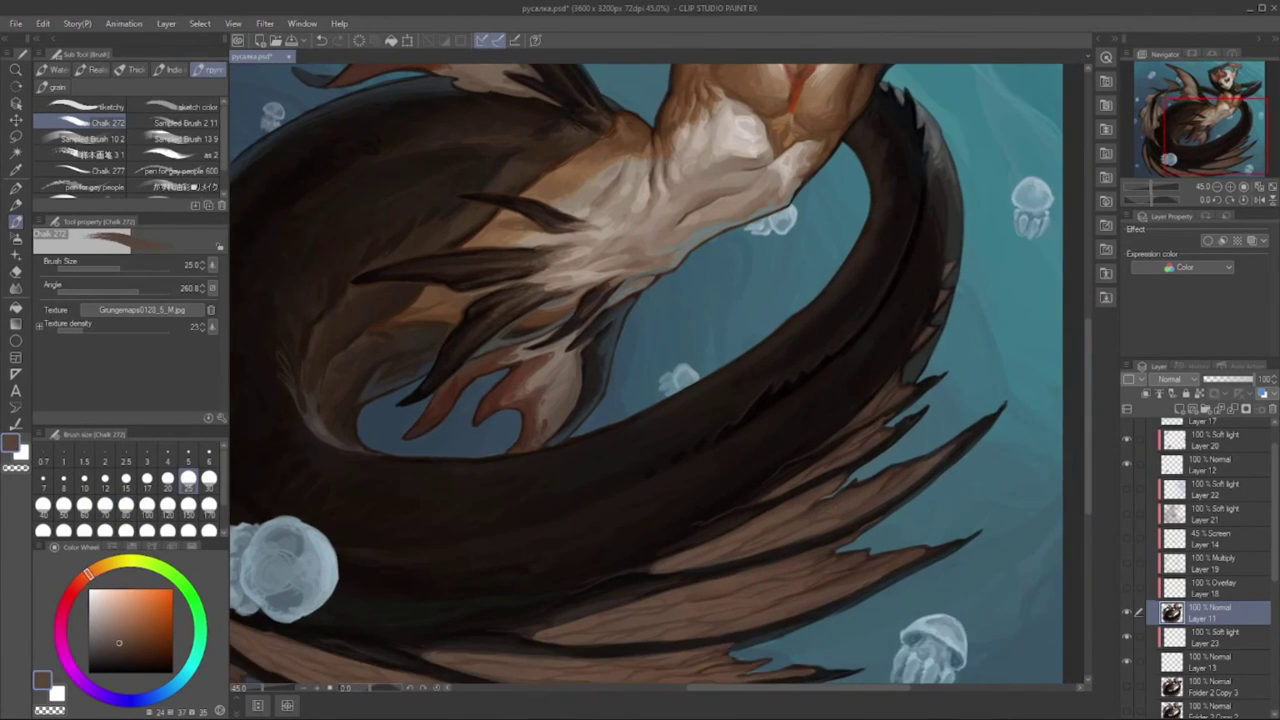
alt+click(884, 484)
alt+click(784, 527)
- Smooth the dark tail around its inner bend above the large jellyfish with sampled near-black browns using Chalk 272 at size 60
mouse_move(657, 376)
mouse_down()
mouse_move(615, 365)
mouse_move(650, 330)
mouse_move(638, 308)
mouse_up()
key(bracketright)
key(bracketright)
key(bracketright)
key(bracketright)
alt+click(460, 432)
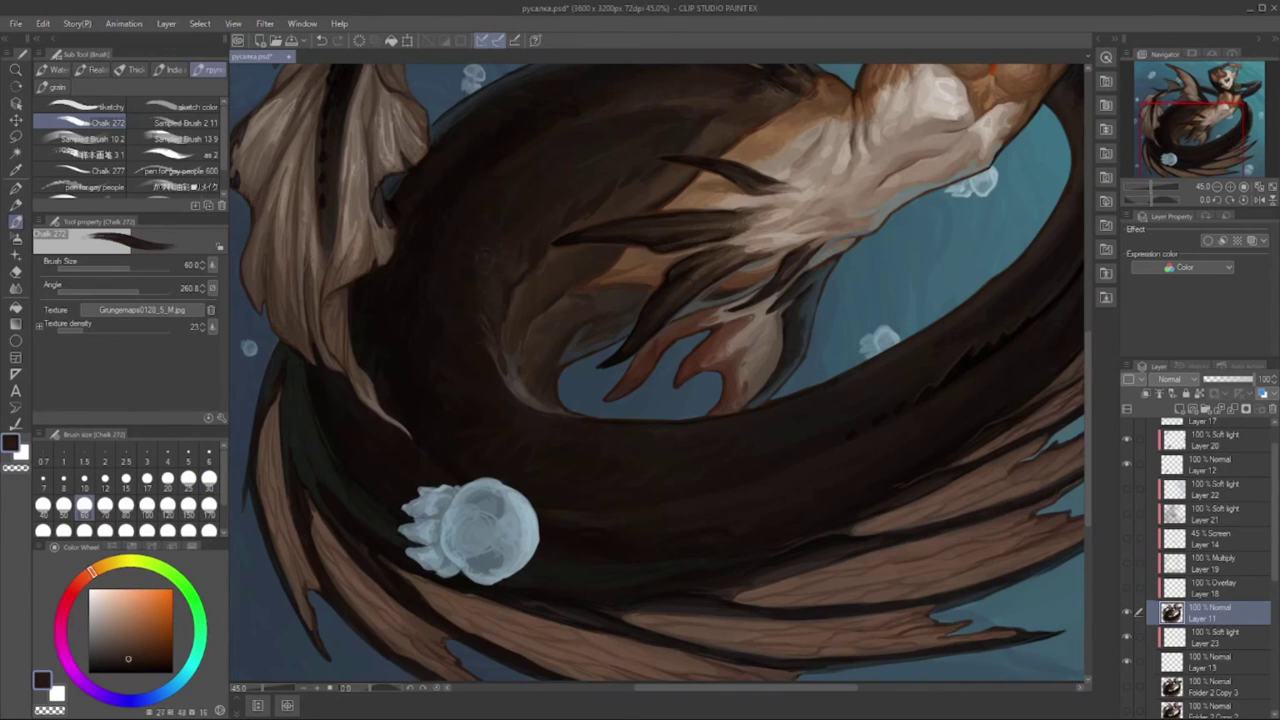
alt+click(432, 340)
drag(496, 480, 541, 533)
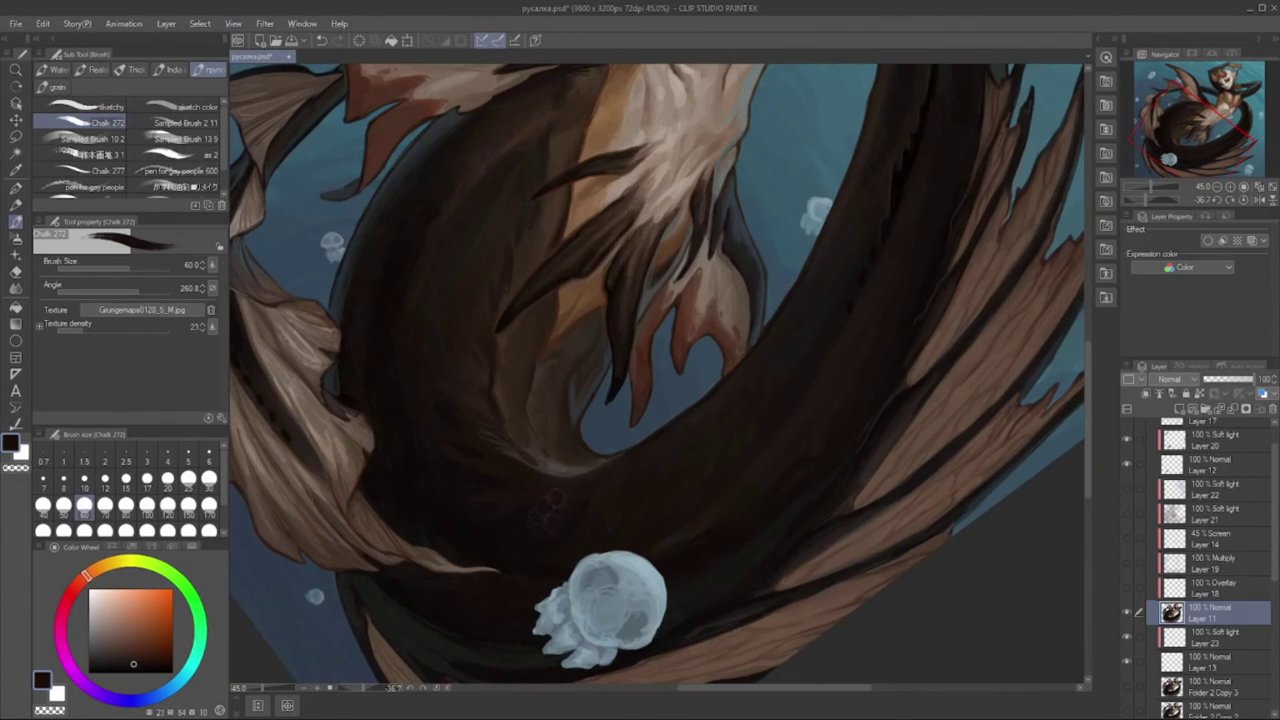
- Deepen the tail's lower curve and its rising loop on Layer 11 with sampled near-black tones using Chalk 272 at size 80
alt+click(652, 488)
mouse_move(676, 476)
mouse_down()
mouse_move(516, 496)
mouse_move(473, 533)
mouse_up()
alt+click(492, 597)
drag(586, 418, 560, 441)
alt+click(560, 441)
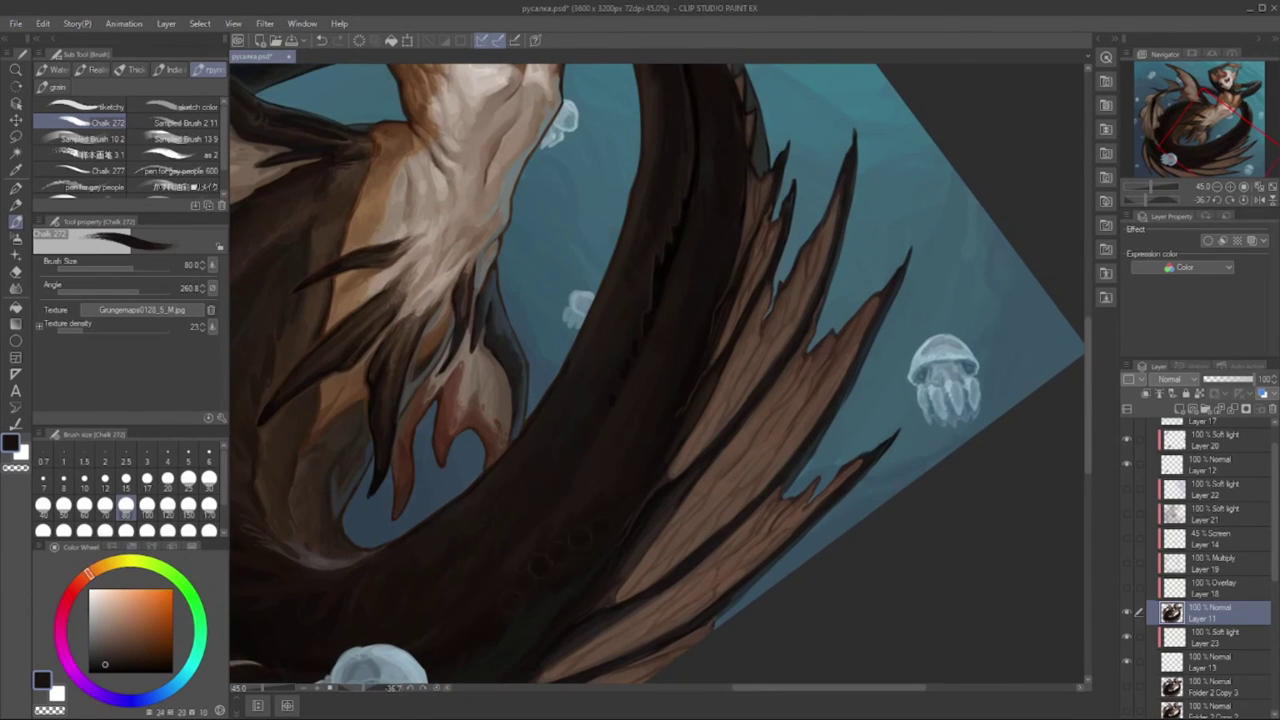
drag(608, 490, 543, 560)
drag(600, 478, 613, 311)
alt+click(601, 244)
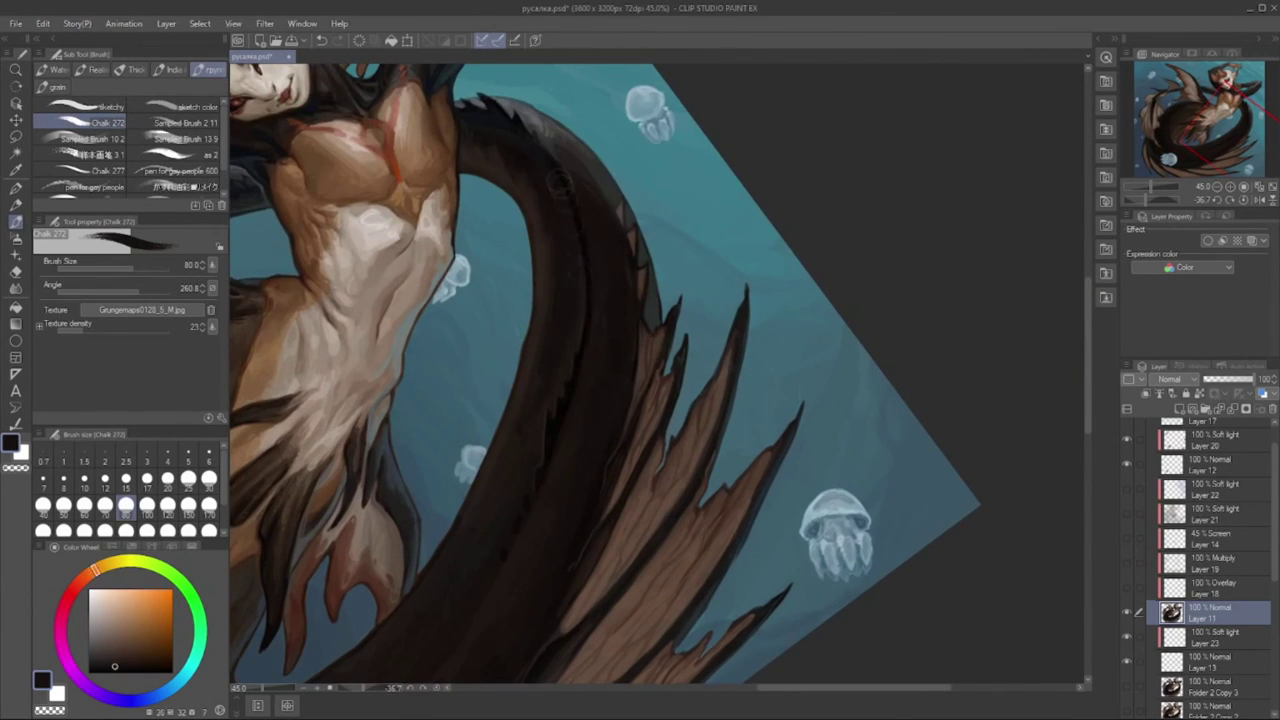
- Shade the chest and ribs on Layer 11 with repeatedly sampled orange-brown tones using Chalk 272 at size 80
scroll(558, 186, down, 3)
scroll(558, 186, up, 3)
alt+click(505, 382)
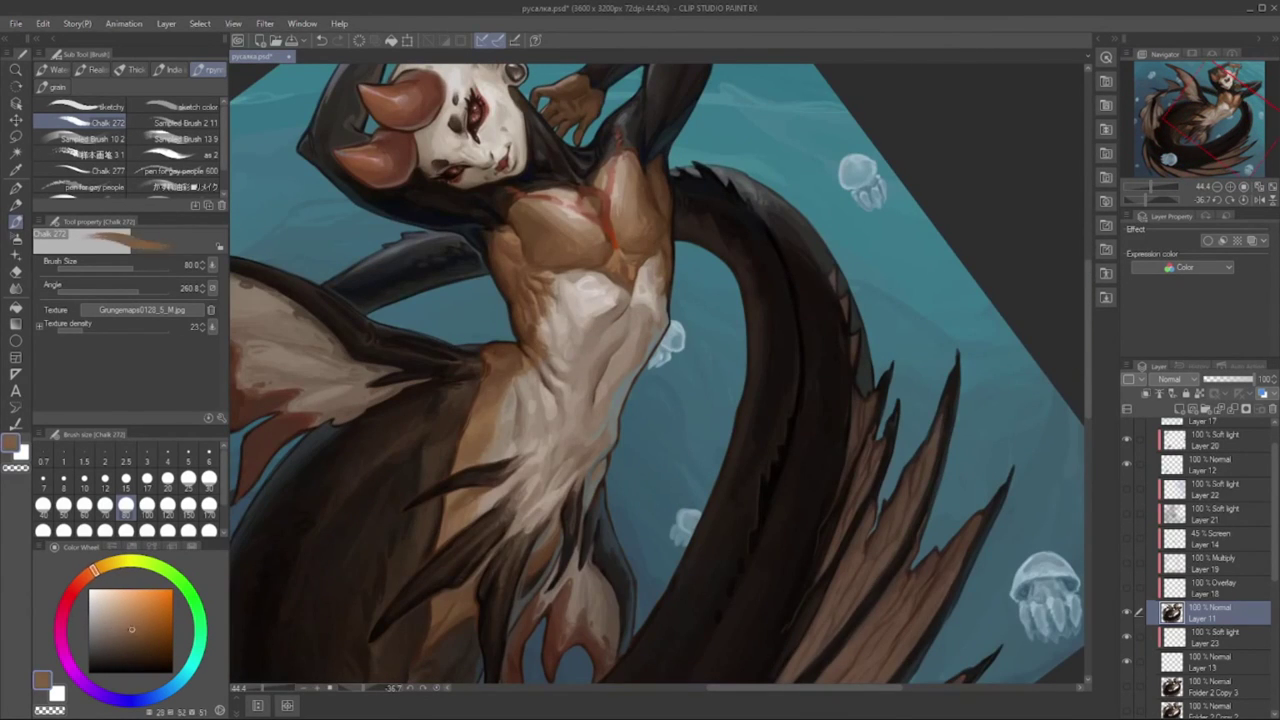
mouse_move(557, 249)
mouse_down()
mouse_move(553, 287)
mouse_move(610, 285)
mouse_move(614, 298)
mouse_move(577, 315)
mouse_up()
alt+click(582, 287)
alt+click(600, 285)
alt+click(600, 285)
alt+click(600, 285)
alt+click(600, 285)
alt+click(600, 285)
alt+click(600, 285)
alt+click(600, 285)
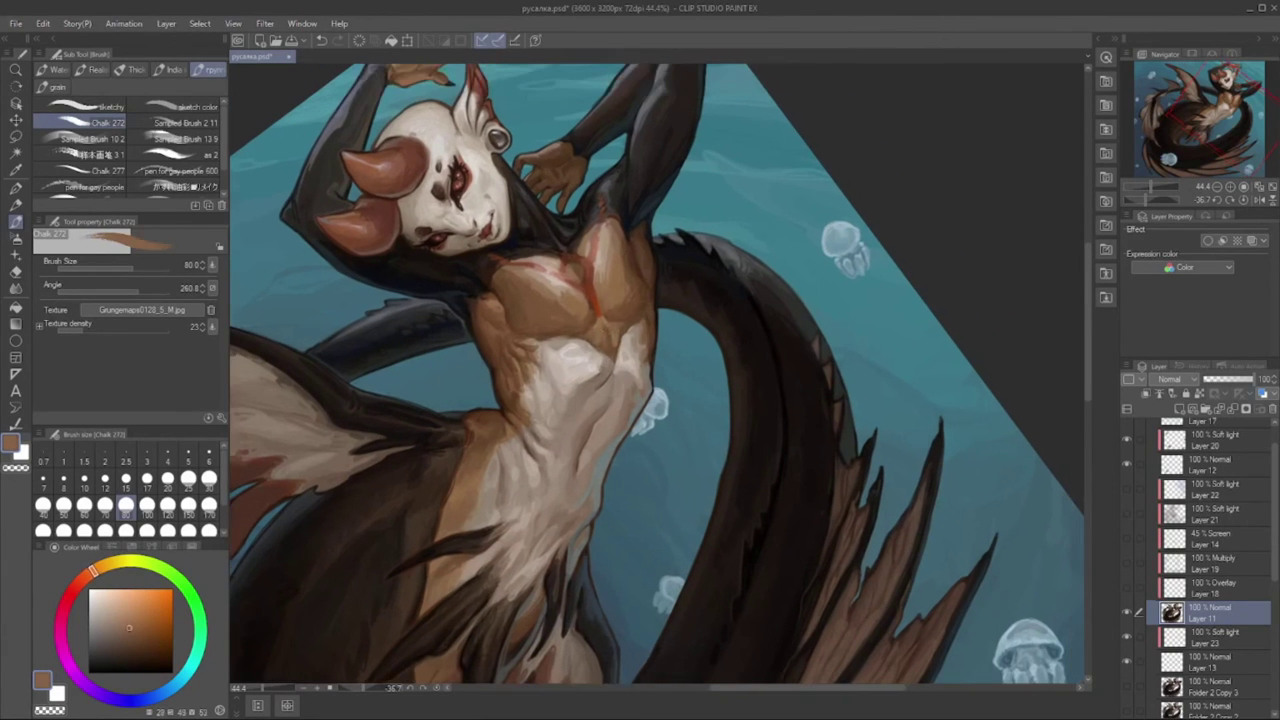
- Deepen the shadow along the side of the ribs and waist with sampled dark reddish-brown using Chalk 272 at size 80
alt+click(577, 315)
alt+click(577, 315)
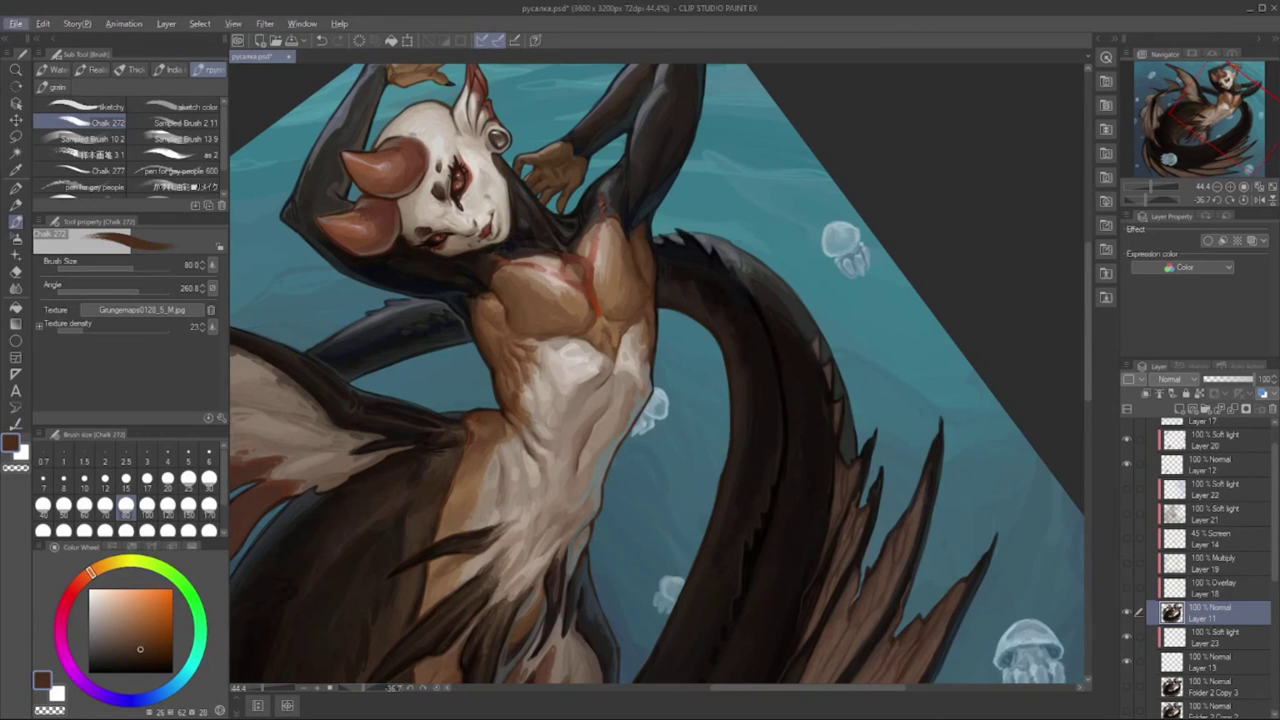
alt+click(577, 315)
alt+click(577, 315)
drag(577, 315, 520, 360)
- Paint angular reddish-brown stripe markings on the tail's upper curve on clipped Layer 24 with the G-pen at sizes 40 and 50
key(bracketleft)
key(bracketleft)
key(bracketleft)
key(bracketleft)
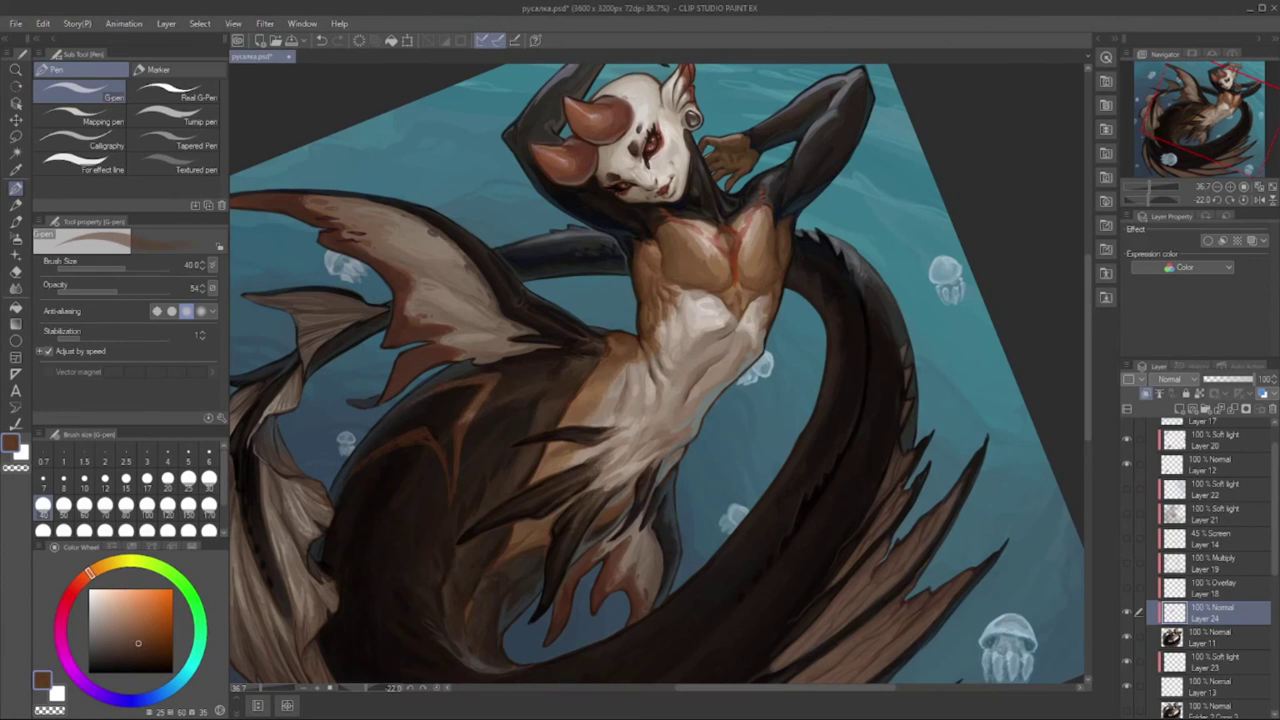
drag(424, 434, 383, 449)
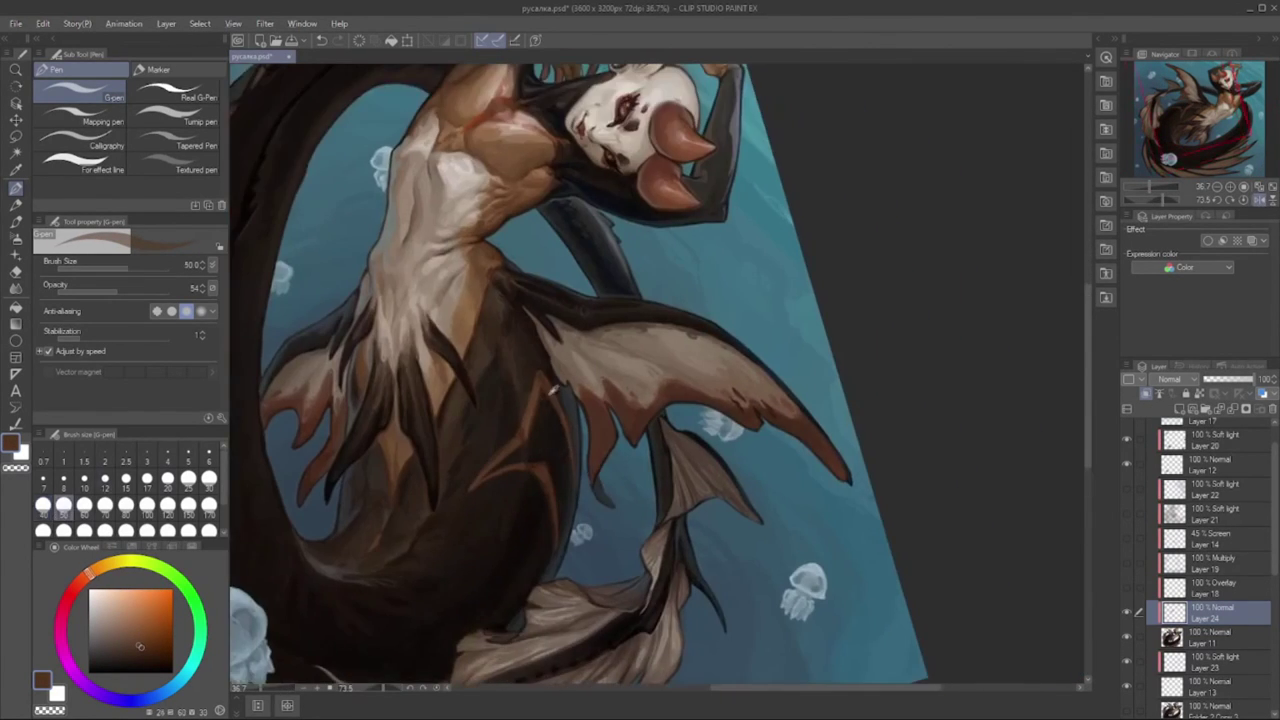
drag(530, 467, 472, 490)
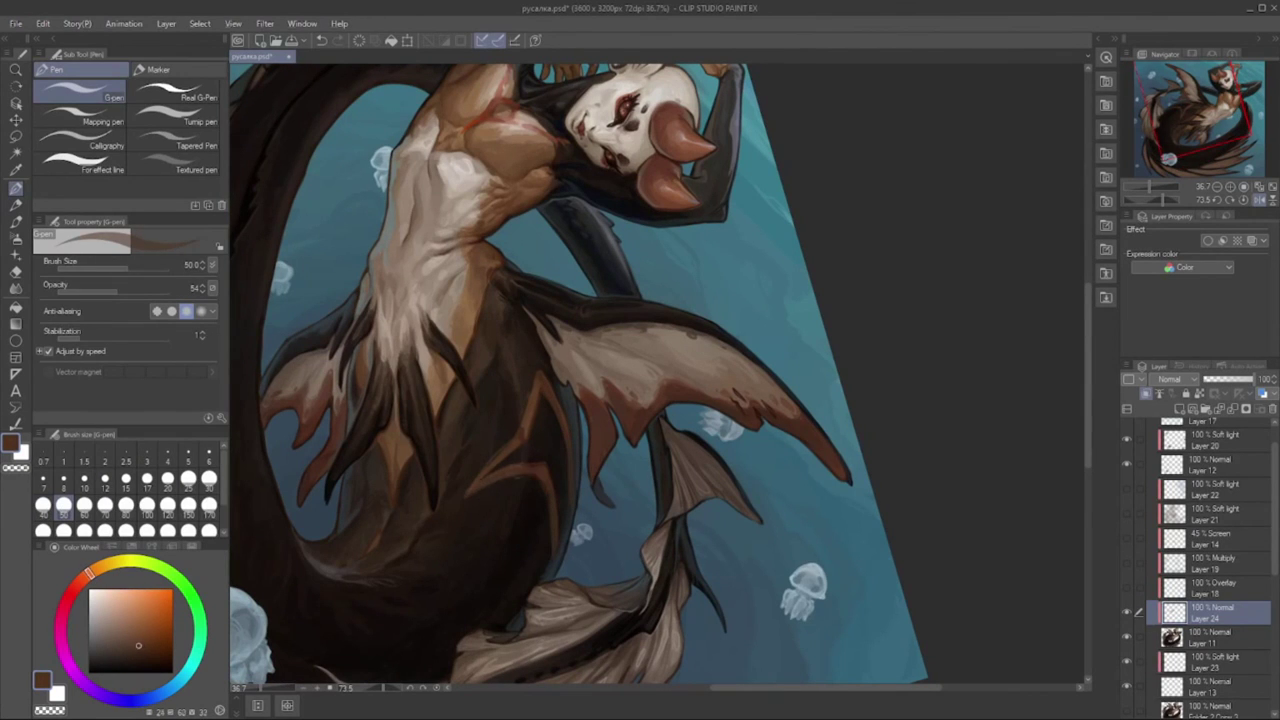
- Refine the edges and colour of the tail's stripe markings on Layer 24 with sampled browns, reducing the G-pen to size 30
alt+click(540, 474)
alt+click(538, 482)
alt+click(530, 477)
alt+click(544, 493)
key(bracketleft)
key(bracketleft)
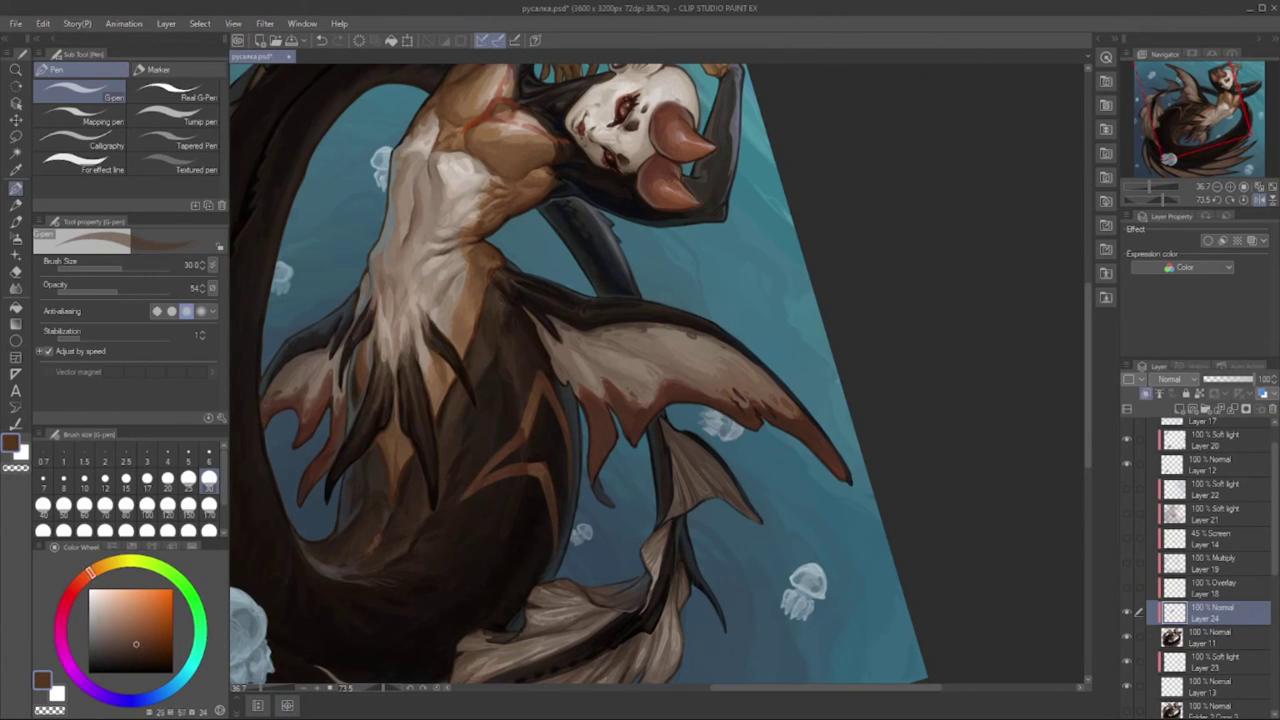
- Deepen the water background with broad muted-blue strokes on Soft light Layer 25 using the G-pen at size 600 and opacity 28
key(ctrl+0)
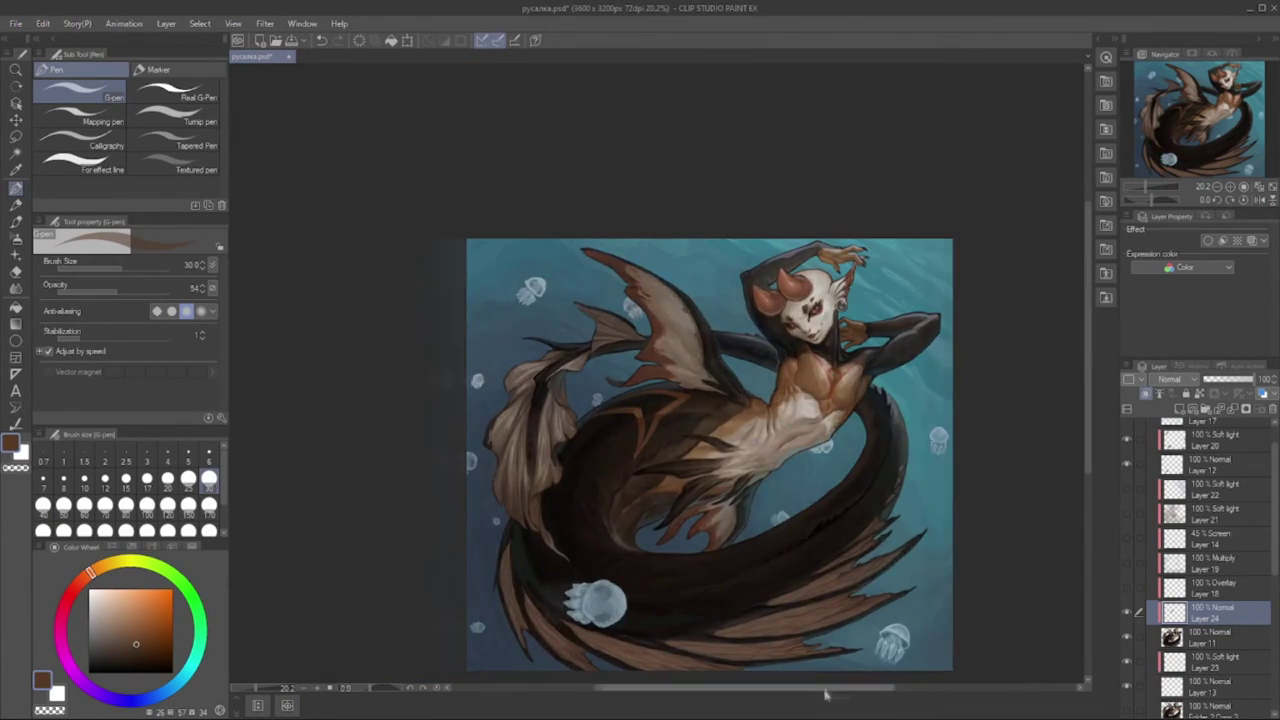
scroll(660, 455, right, 3)
scroll(1200, 560, down, 5)
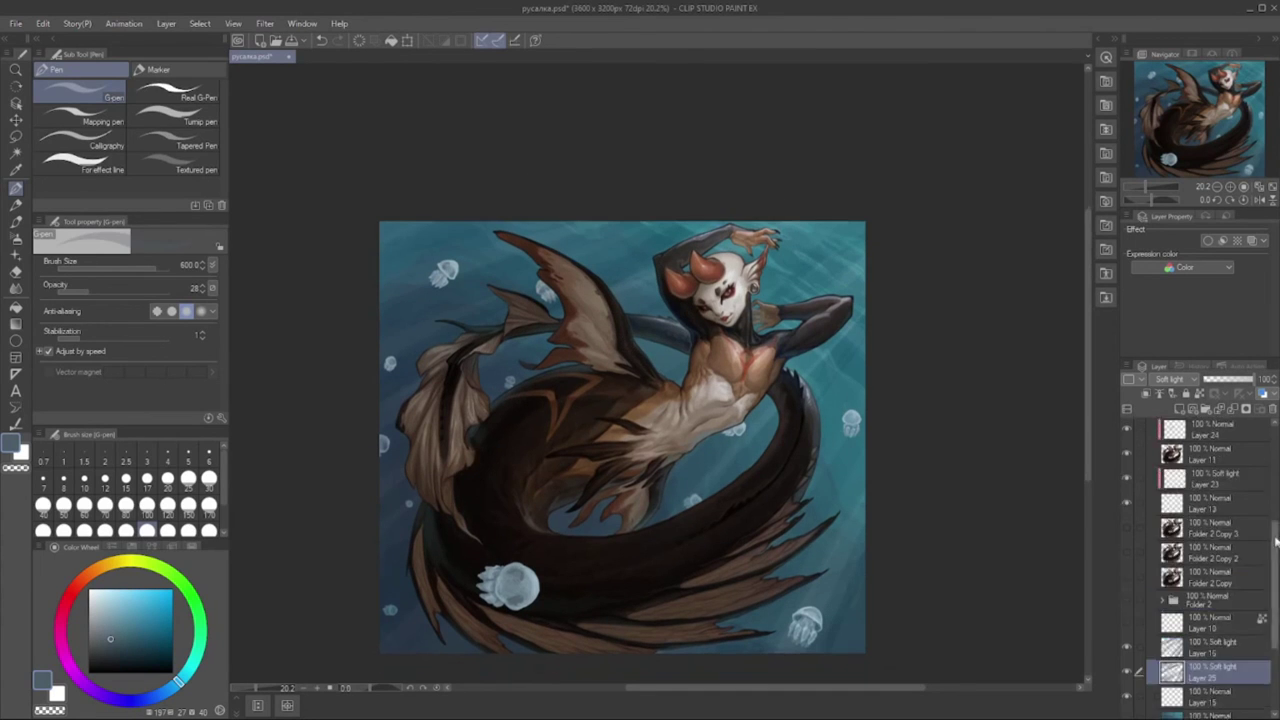
- Apply a pale-blue foreground-to-transparent gradient on Layer 17, set its opacity to 62%, and try the Overlay and Hard light blending modes
click(1210, 450)
click(16, 324)
drag(560, 500, 147, 700)
mouse_move(1252, 379)
mouse_down()
mouse_move(1222, 379)
mouse_move(1236, 379)
mouse_up()
key(shift+minus)
key(shift+minus)
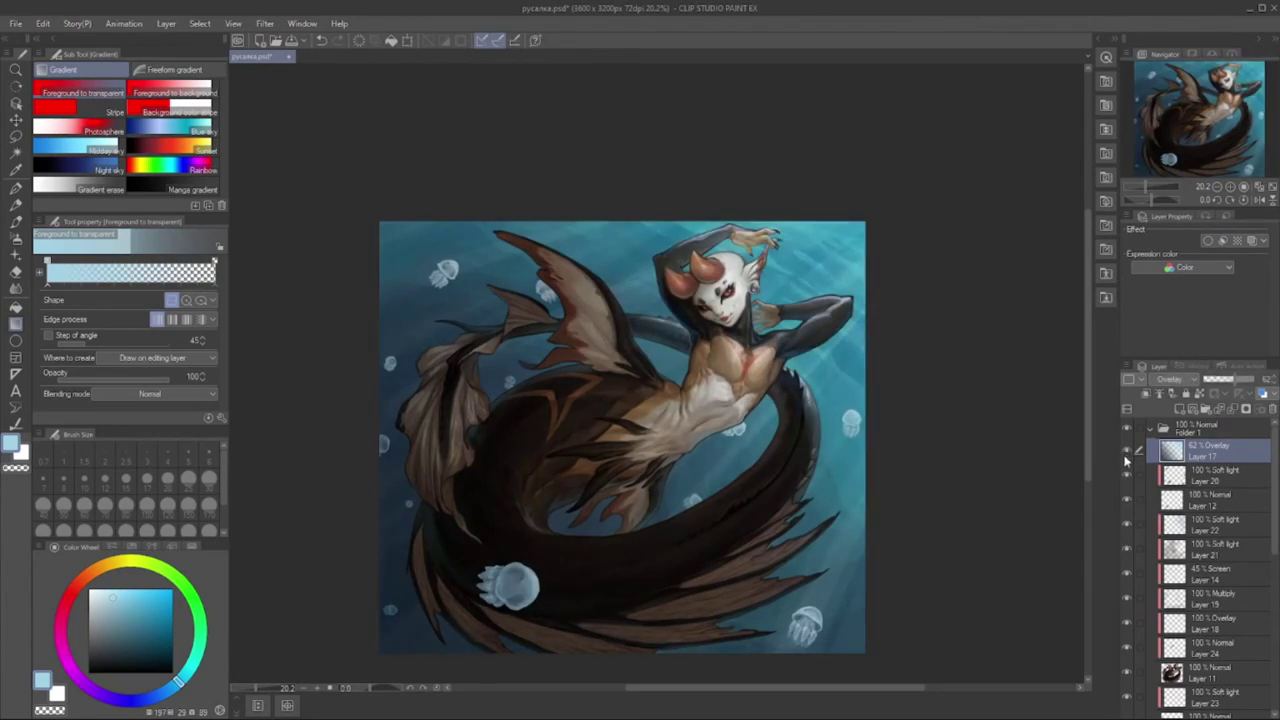
click(1127, 451)
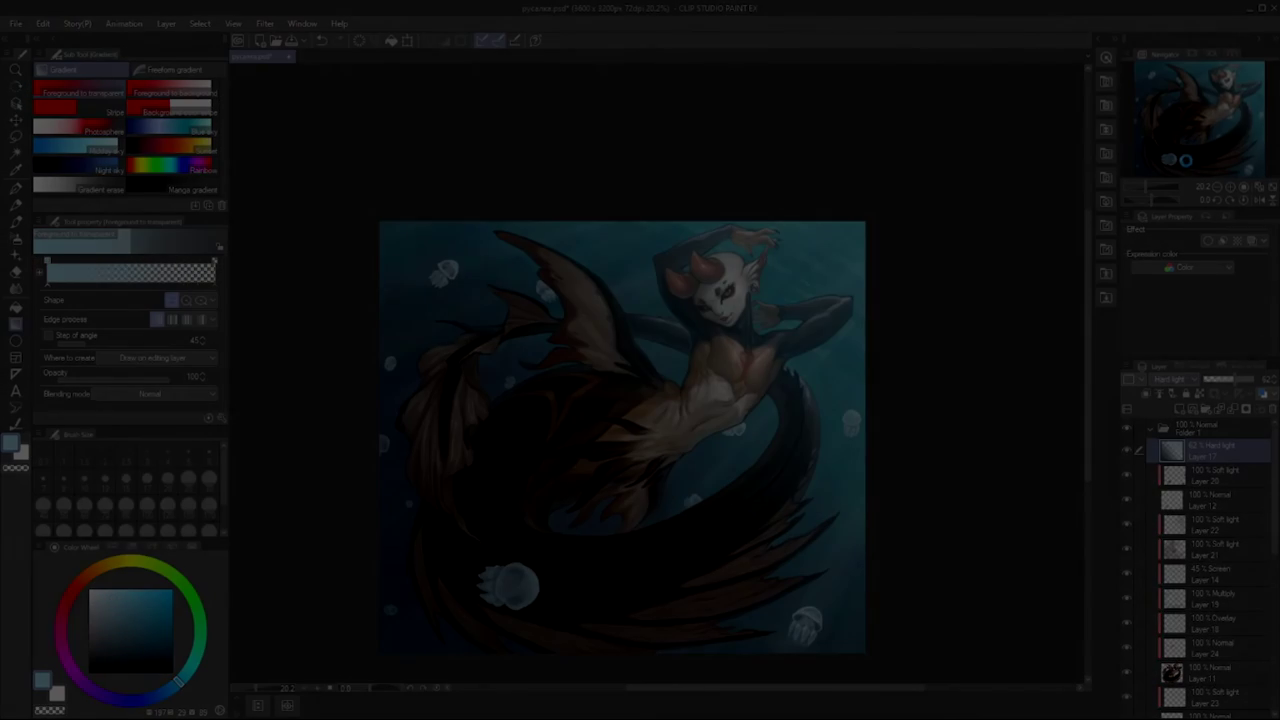